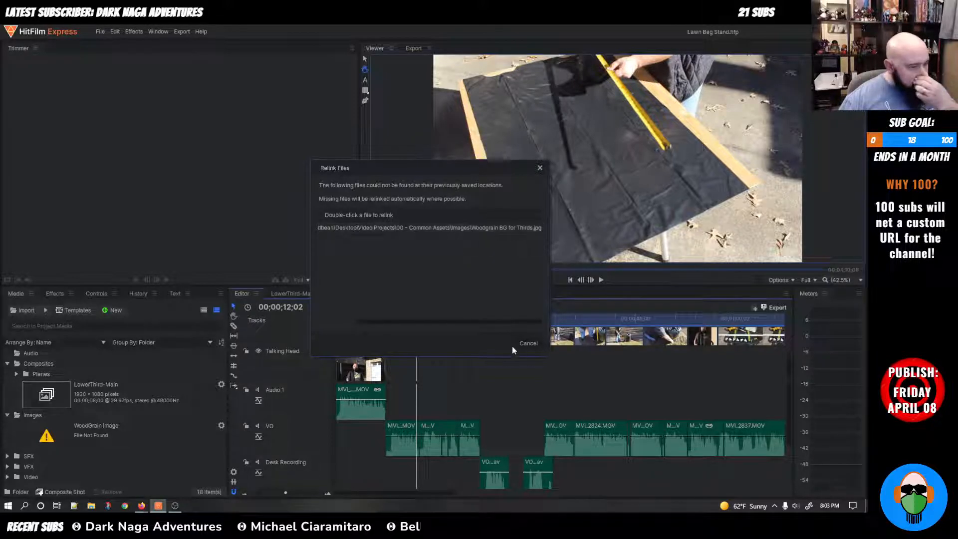
# Step: Relink the missing Woodgrain BG for Thirds.jpg to its copy in the Common Assets Images\Backgrounds folder
pyautogui.doubleClick(377, 228)
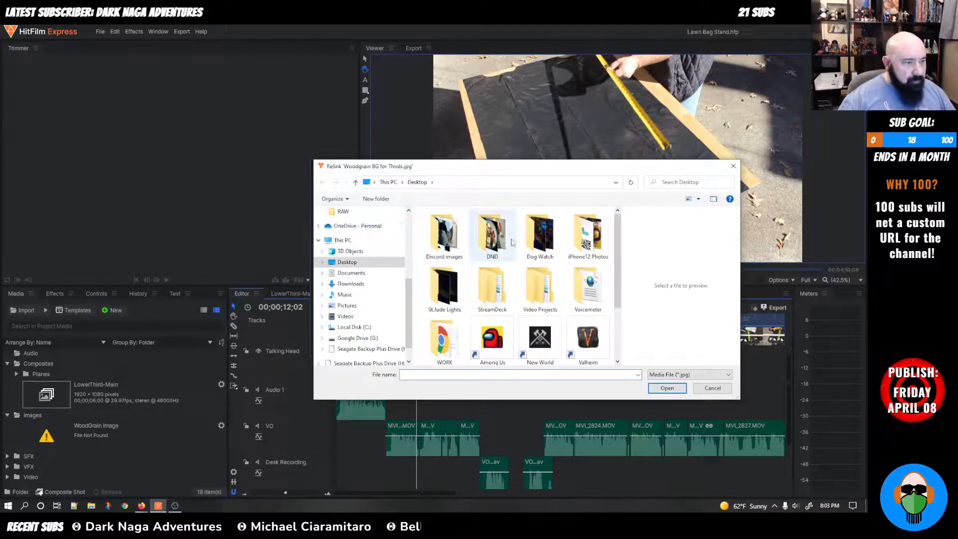
pyautogui.scroll(1, 372, 284)
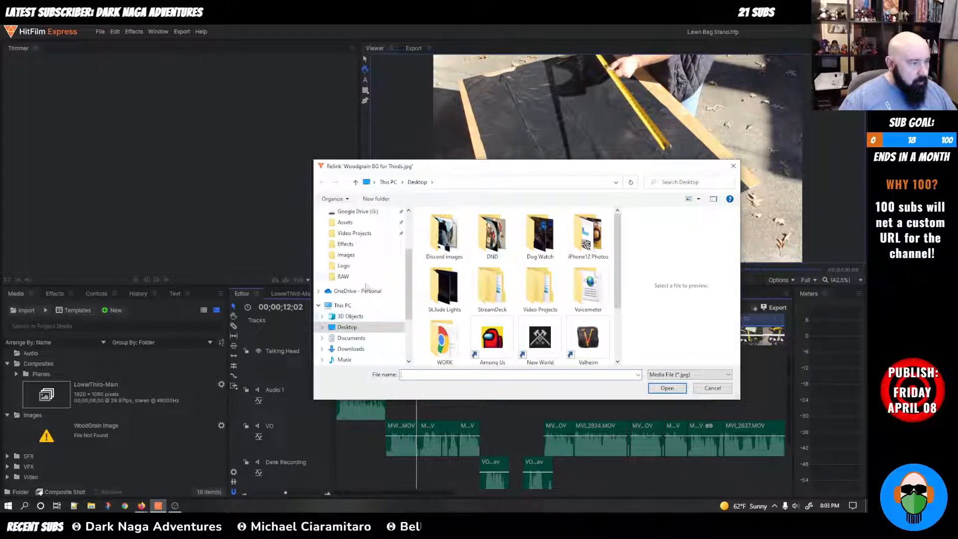
pyautogui.scroll(1, 361, 252)
pyautogui.click(354, 255)
pyautogui.click(345, 277)
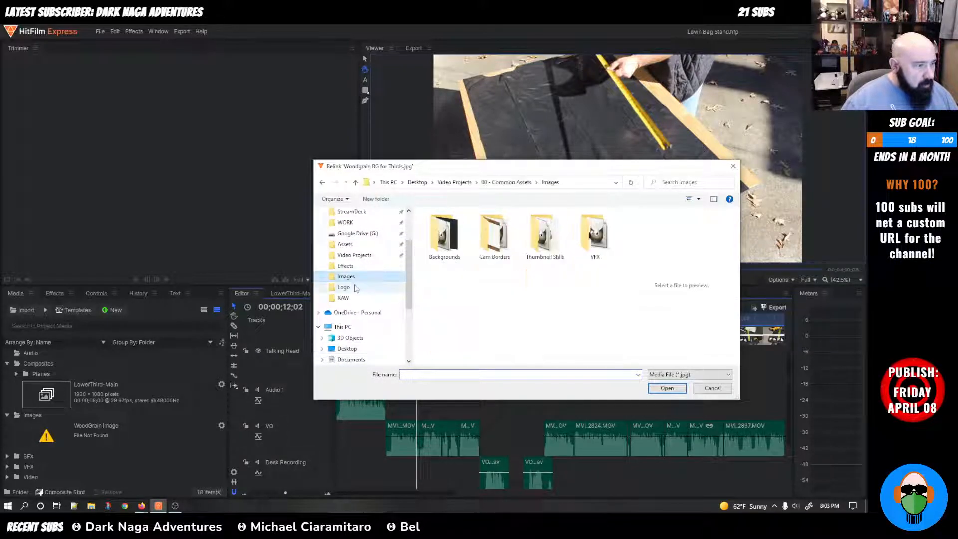
pyautogui.click(343, 287)
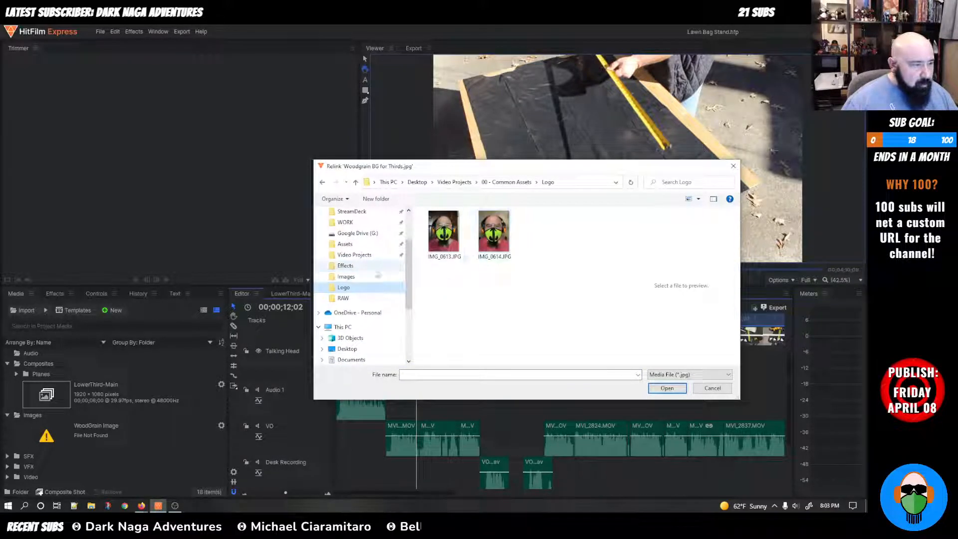
pyautogui.click(505, 183)
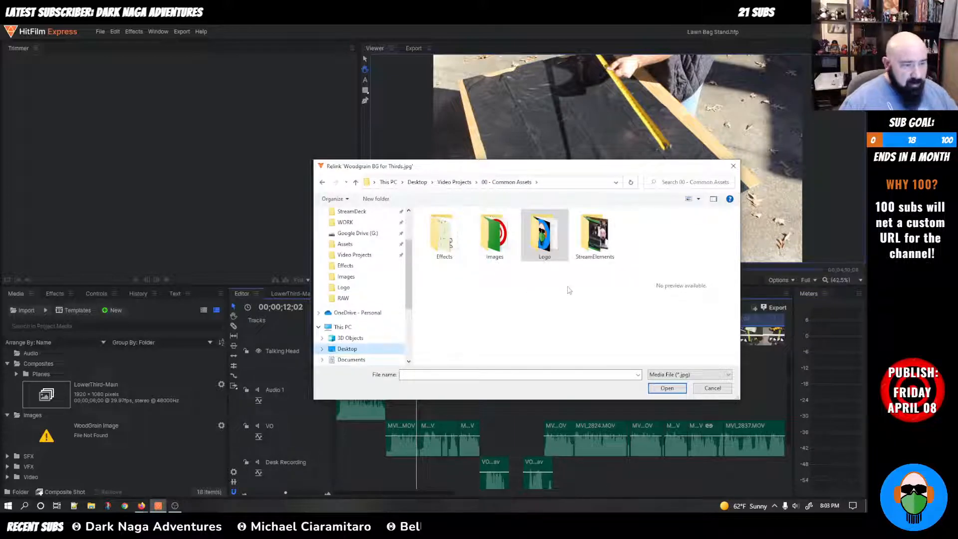
pyautogui.doubleClick(493, 238)
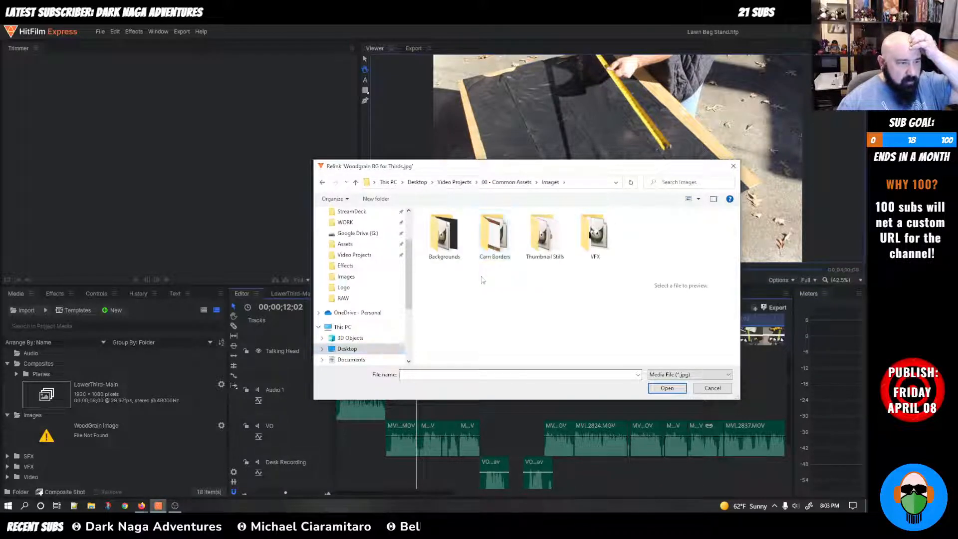
pyautogui.doubleClick(444, 245)
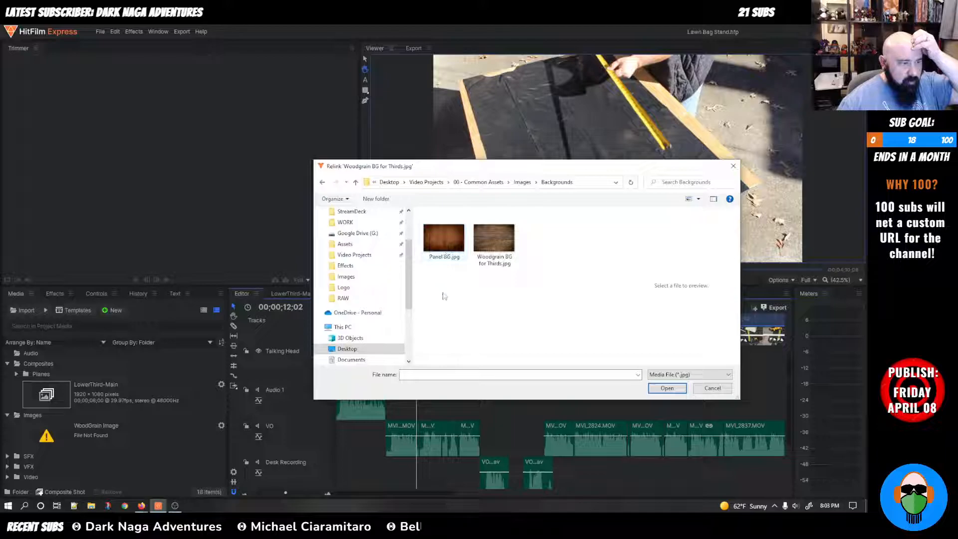
pyautogui.click(502, 262)
pyautogui.click(667, 388)
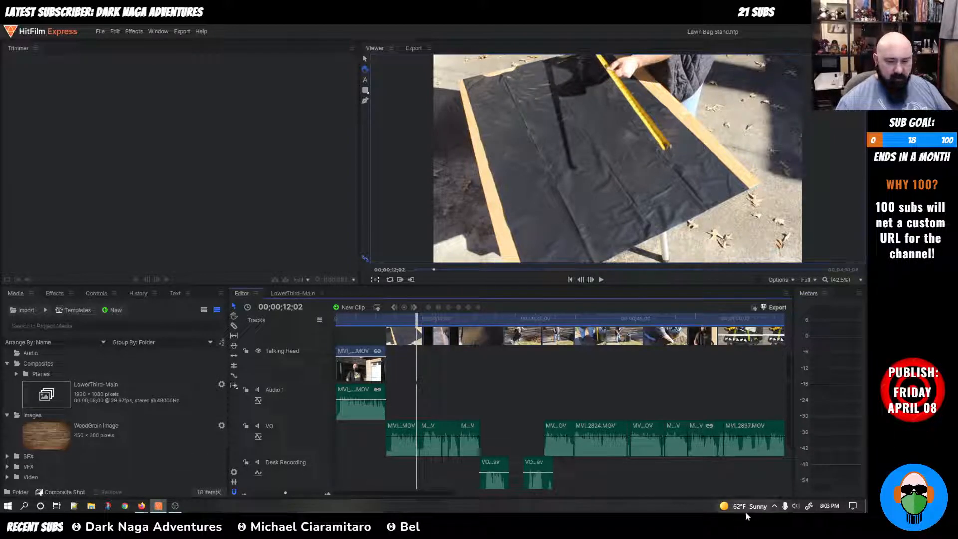
# Step: Search Windows for "draw" and switch to the Paint app with a blank canvas
pyautogui.click(774, 506)
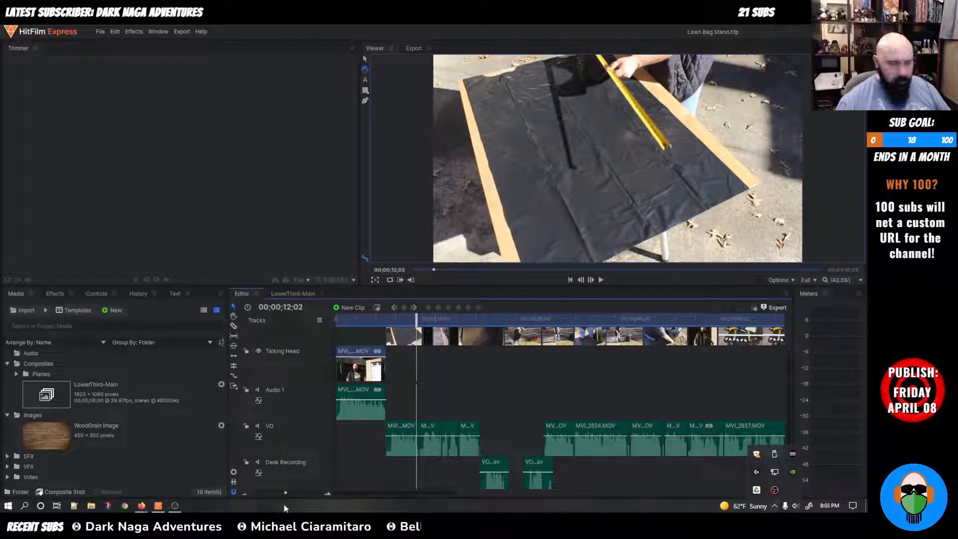
pyautogui.click(4, 506)
pyautogui.write('drwa')
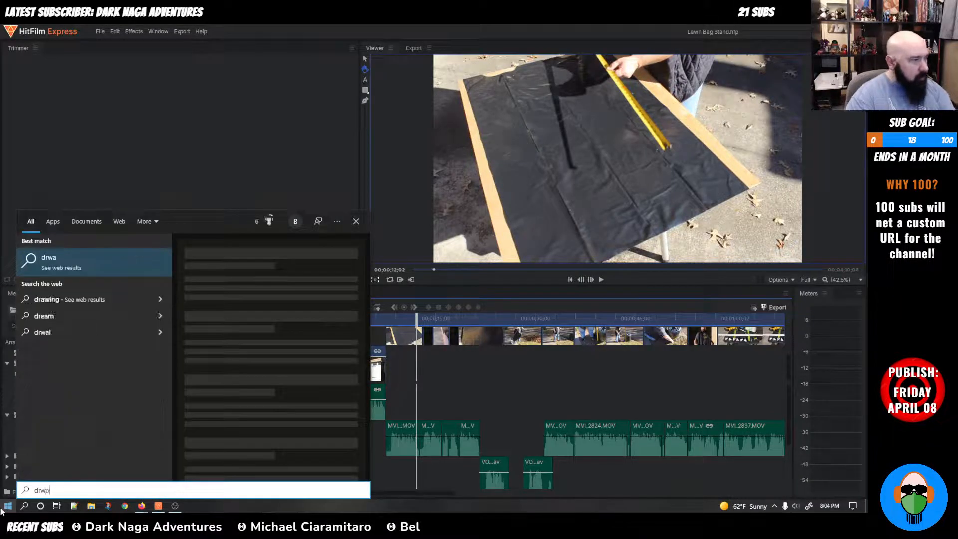
pyautogui.press('BackSpace')
pyautogui.write('aw')
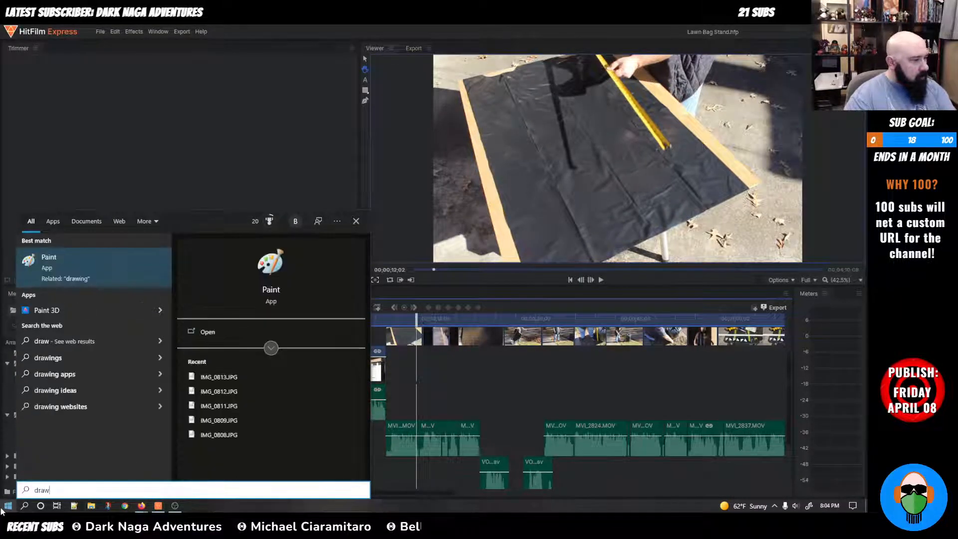
pyautogui.click(97, 268)
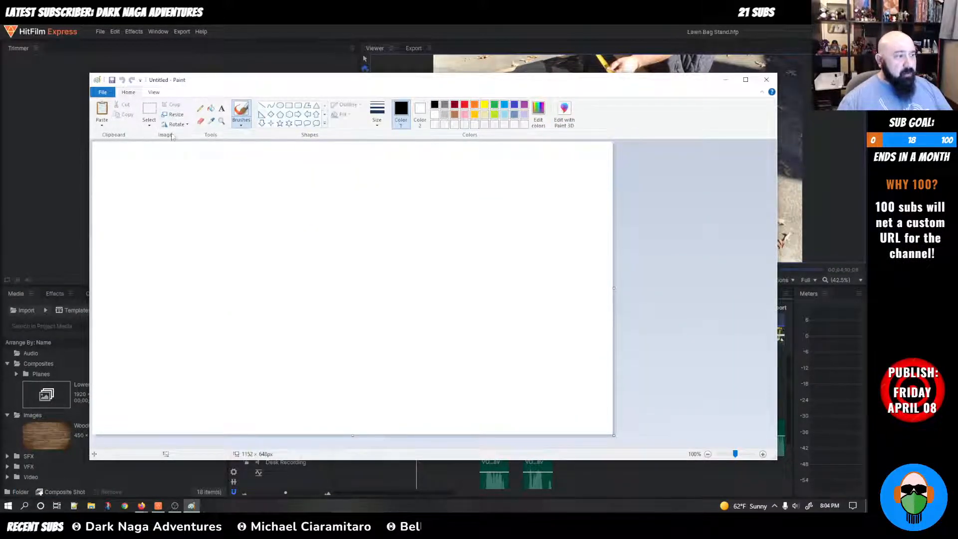
# Step: Sketch the bag stand with the Pencil: a small upper ring and larger lower ring joined by three legs, with a small bracket on the upper ring
pyautogui.click(200, 108)
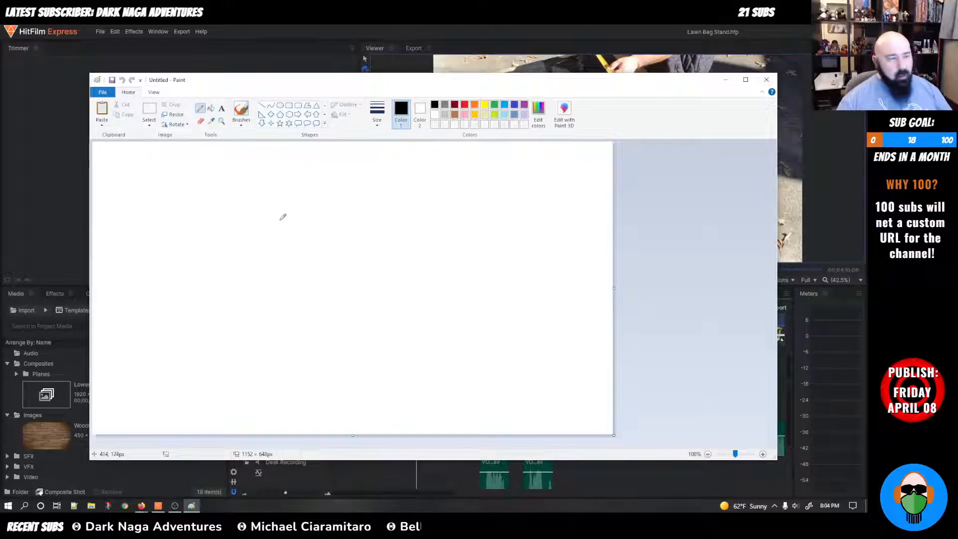
pyautogui.moveTo(306, 198)
pyautogui.mouseDown()
pyautogui.moveTo(280, 199)
pyautogui.moveTo(262, 214)
pyautogui.moveTo(284, 228)
pyautogui.moveTo(333, 223)
pyautogui.moveTo(338, 205)
pyautogui.moveTo(299, 197)
pyautogui.mouseUp()
pyautogui.moveTo(308, 256)
pyautogui.mouseDown()
pyautogui.moveTo(246, 268)
pyautogui.moveTo(261, 299)
pyautogui.moveTo(343, 307)
pyautogui.moveTo(365, 278)
pyautogui.moveTo(345, 258)
pyautogui.moveTo(301, 254)
pyautogui.mouseUp()
pyautogui.moveTo(262, 218); pyautogui.dragTo(246, 272)
pyautogui.moveTo(296, 230); pyautogui.dragTo(292, 312)
pyautogui.moveTo(341, 203); pyautogui.dragTo(357, 263)
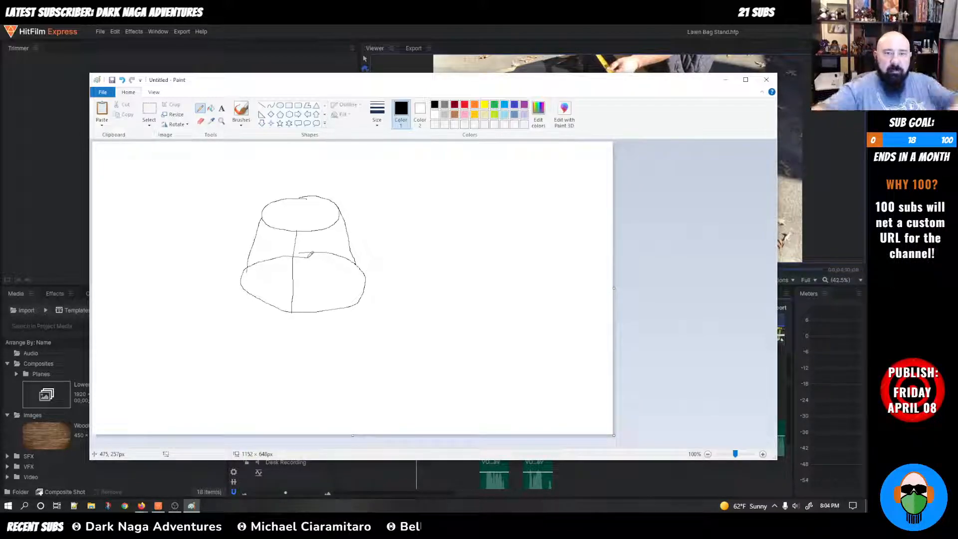
pyautogui.moveTo(258, 226); pyautogui.dragTo(259, 215)
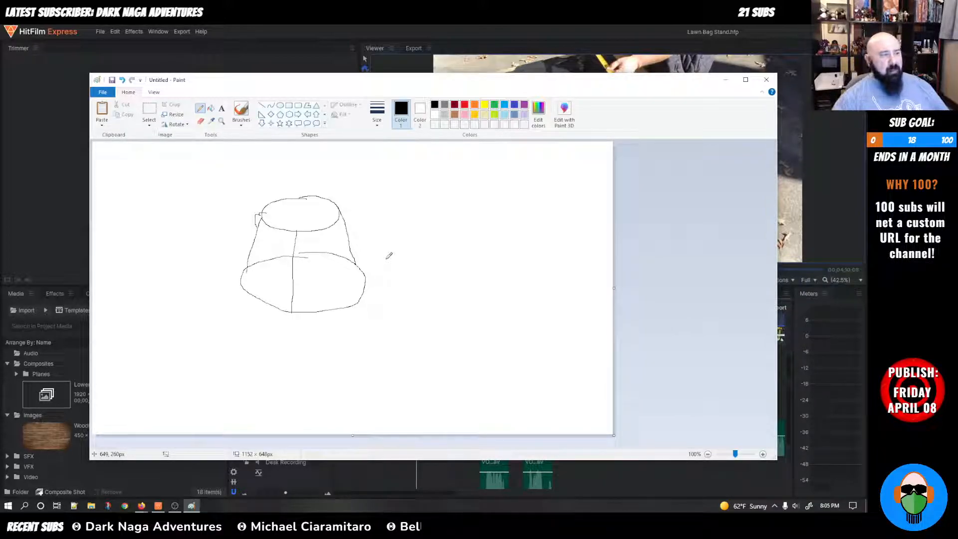
# Step: Sketch the stand's parts beside it: a T fitting marked 6, two long slanted lines and three short vertical lines
pyautogui.moveTo(412, 204)
pyautogui.mouseDown()
pyautogui.moveTo(446, 217)
pyautogui.moveTo(464, 189)
pyautogui.moveTo(413, 184)
pyautogui.mouseUp()
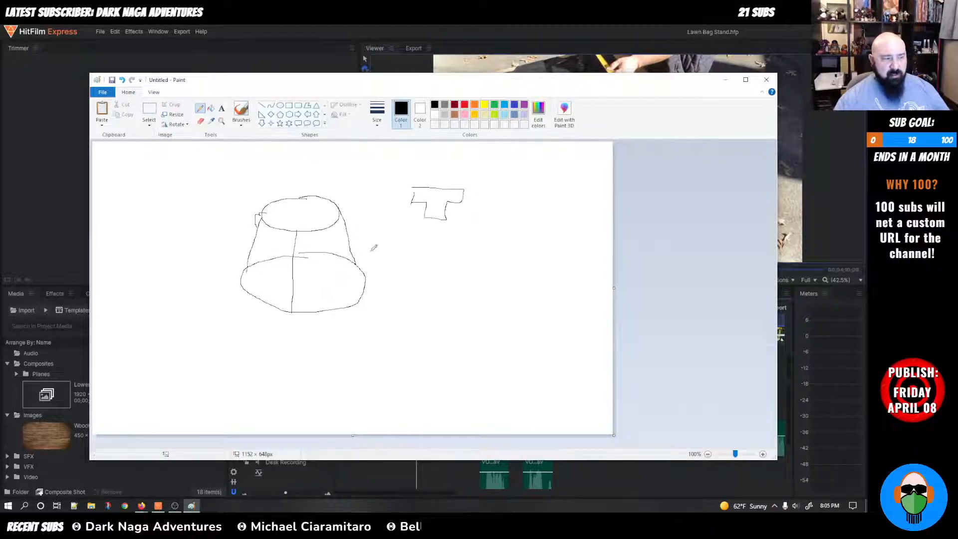
pyautogui.moveTo(393, 192)
pyautogui.mouseDown()
pyautogui.moveTo(385, 220)
pyautogui.moveTo(390, 212)
pyautogui.mouseUp()
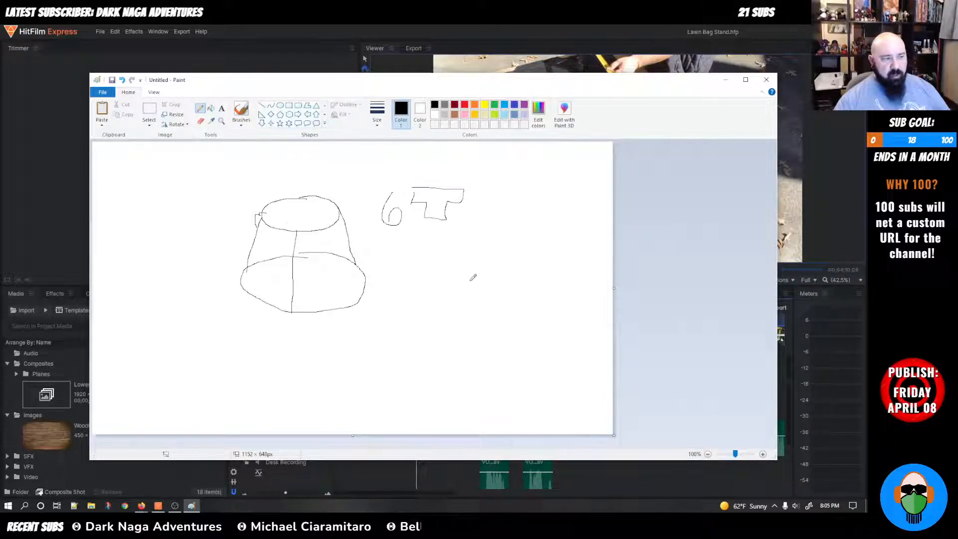
pyautogui.moveTo(417, 254); pyautogui.dragTo(557, 230)
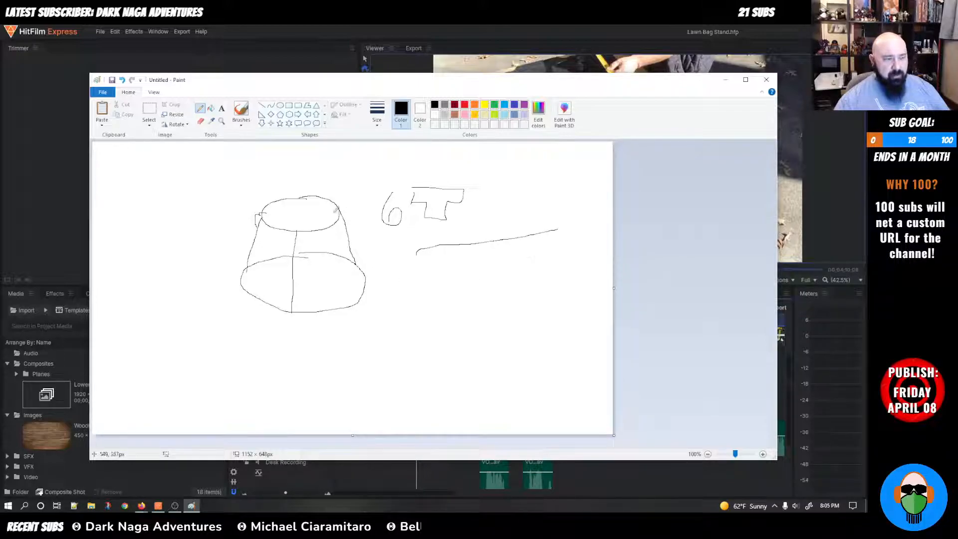
pyautogui.moveTo(402, 295); pyautogui.dragTo(600, 244)
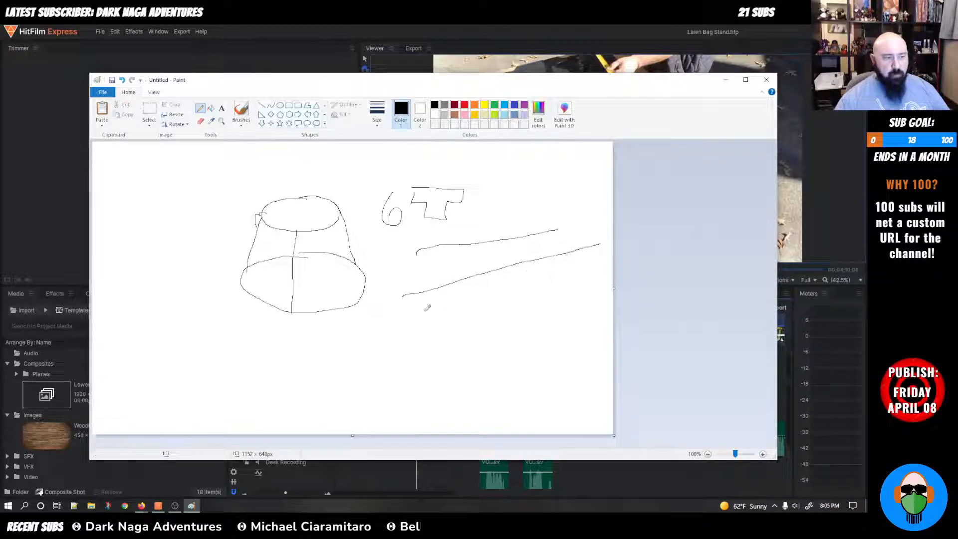
pyautogui.moveTo(453, 310)
pyautogui.mouseDown()
pyautogui.moveTo(455, 358)
pyautogui.moveTo(473, 355)
pyautogui.mouseUp()
pyautogui.moveTo(495, 304); pyautogui.dragTo(497, 357)
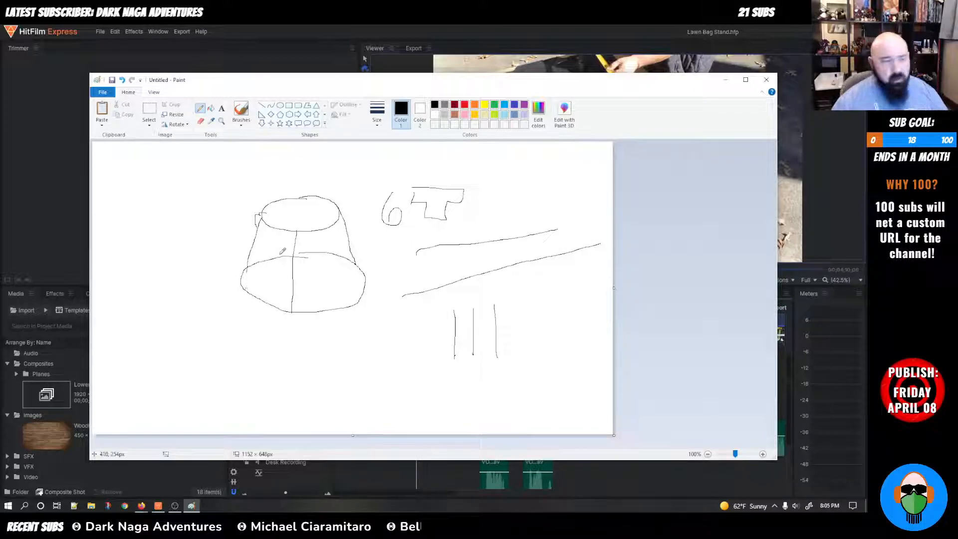
# Step: Narrow and reposition the Paint window, then sketch an omega-shaped clip with a curved cord running to a circle beside two slanted parallel lines
pyautogui.moveTo(778, 132); pyautogui.dragTo(623, 132)
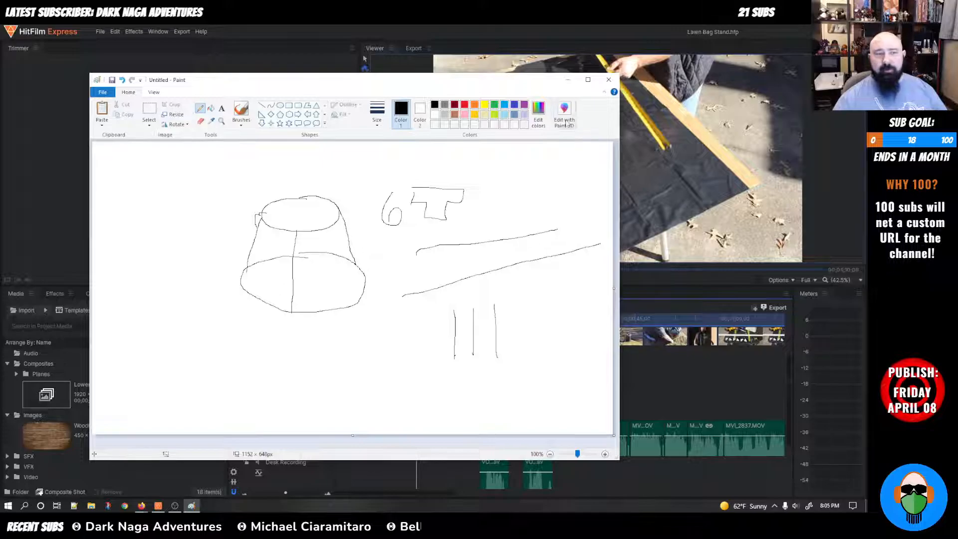
pyautogui.moveTo(519, 83); pyautogui.dragTo(603, 98)
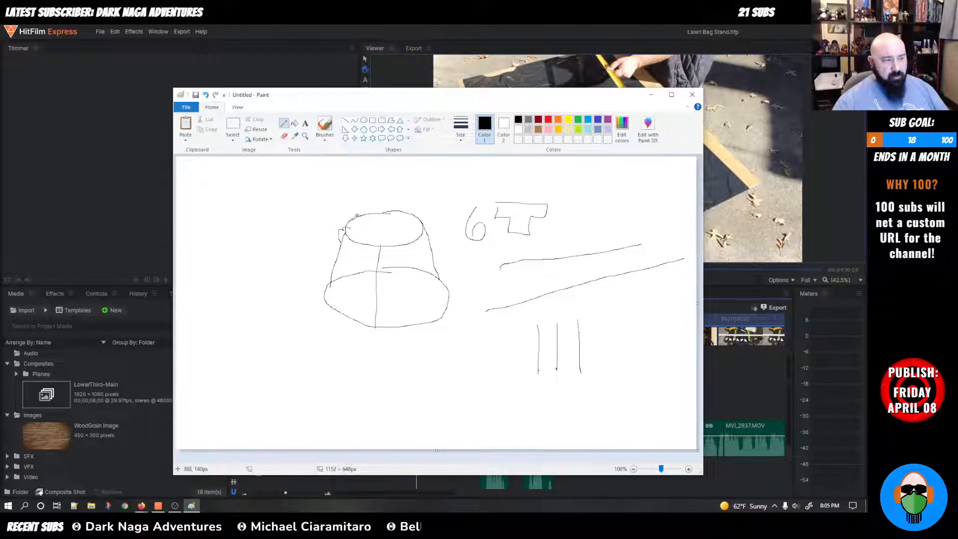
pyautogui.moveTo(252, 349)
pyautogui.mouseDown()
pyautogui.moveTo(254, 336)
pyautogui.moveTo(281, 330)
pyautogui.moveTo(274, 348)
pyautogui.moveTo(291, 345)
pyautogui.mouseUp()
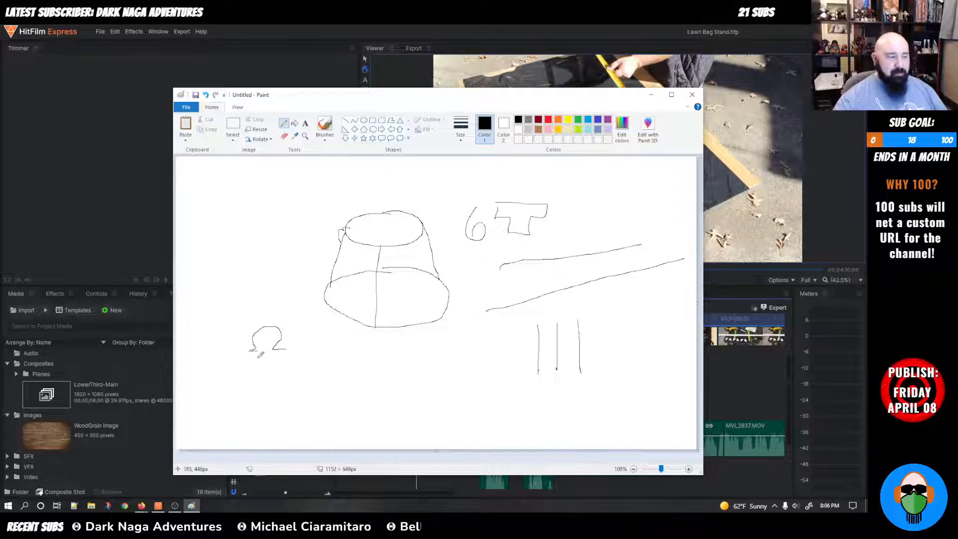
pyautogui.moveTo(270, 325)
pyautogui.mouseDown()
pyautogui.moveTo(292, 299)
pyautogui.moveTo(306, 317)
pyautogui.moveTo(314, 378)
pyautogui.moveTo(308, 405)
pyautogui.mouseUp()
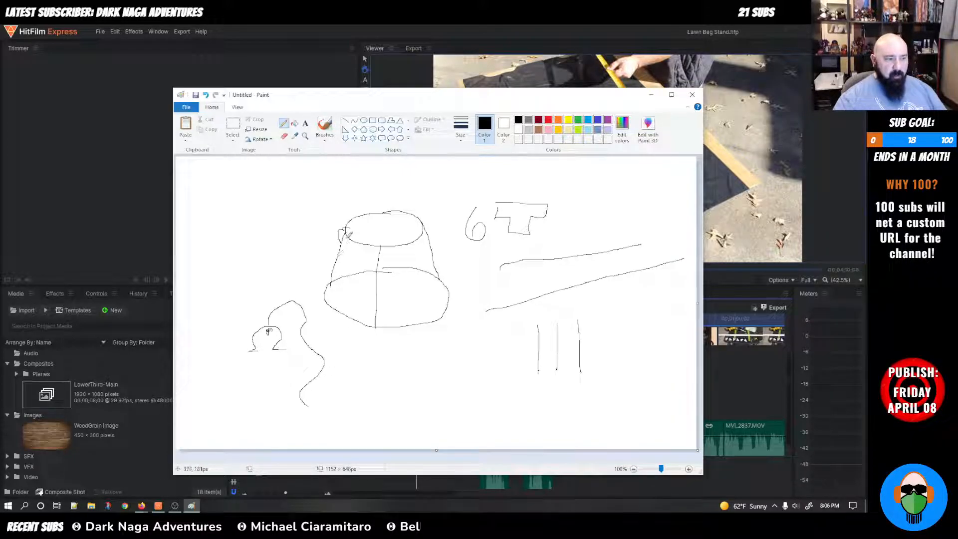
pyautogui.moveTo(324, 433); pyautogui.dragTo(350, 358)
pyautogui.moveTo(350, 430)
pyautogui.mouseDown()
pyautogui.moveTo(394, 358)
pyautogui.moveTo(363, 372)
pyautogui.mouseUp()
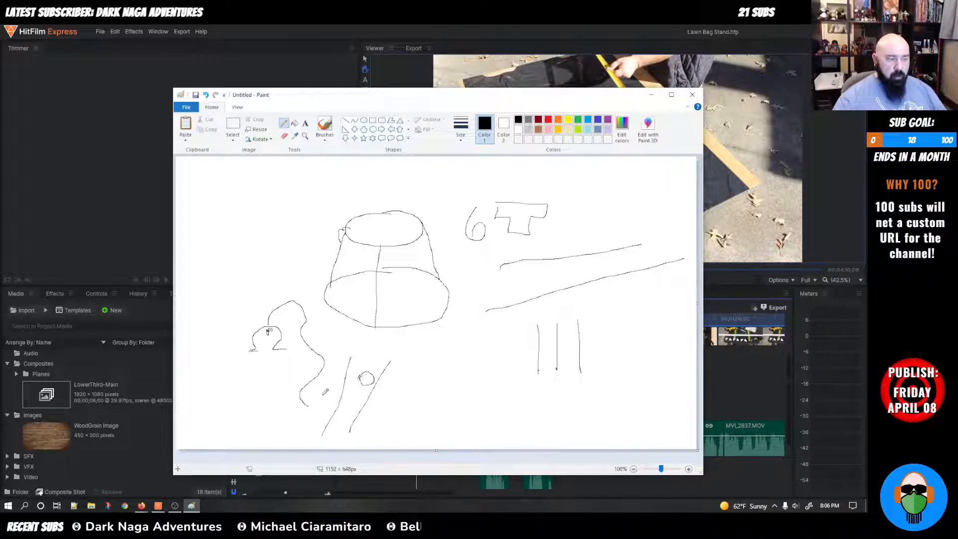
pyautogui.moveTo(307, 399)
pyautogui.mouseDown()
pyautogui.moveTo(344, 398)
pyautogui.moveTo(370, 377)
pyautogui.mouseUp()
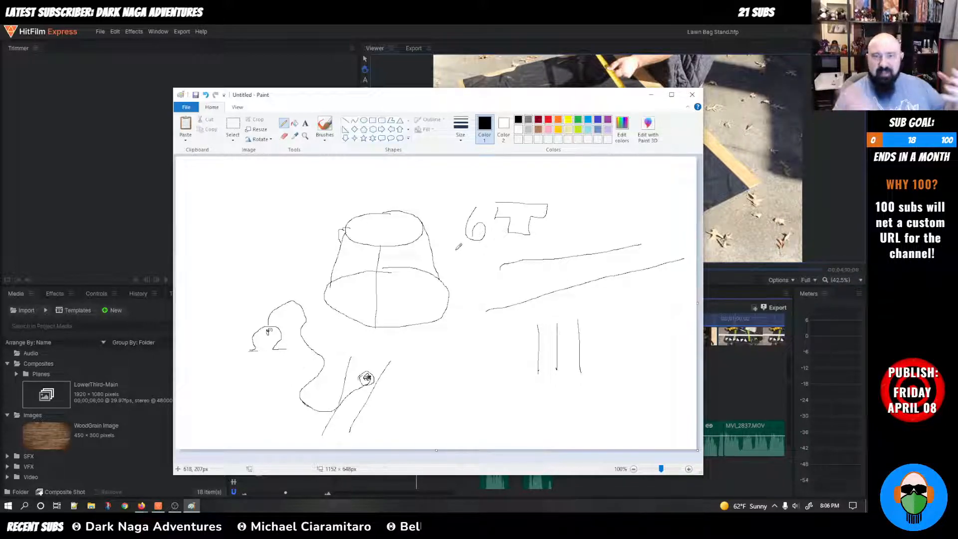
# Step: Close Paint without saving the sketch and return the HitFilm Express playhead to the start of the timeline
pyautogui.click(691, 95)
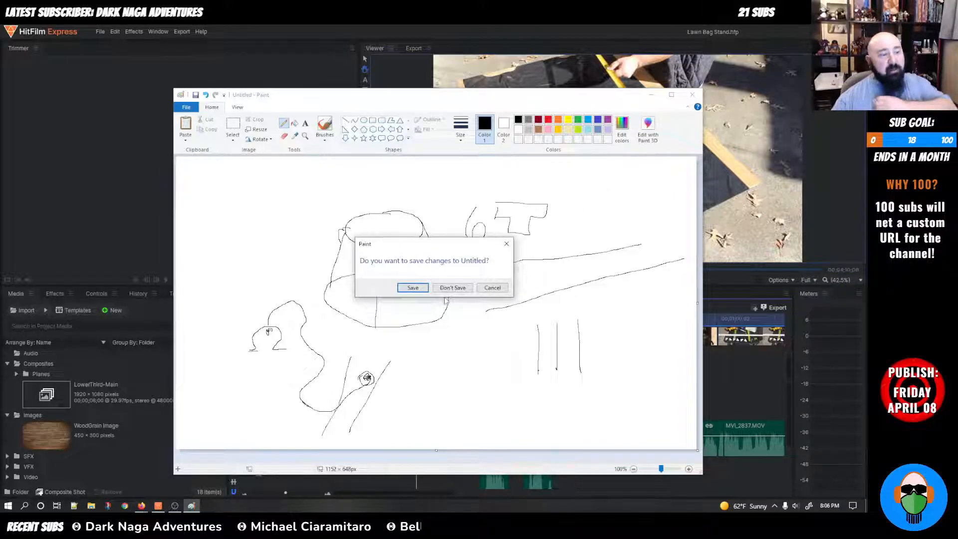
pyautogui.click(446, 288)
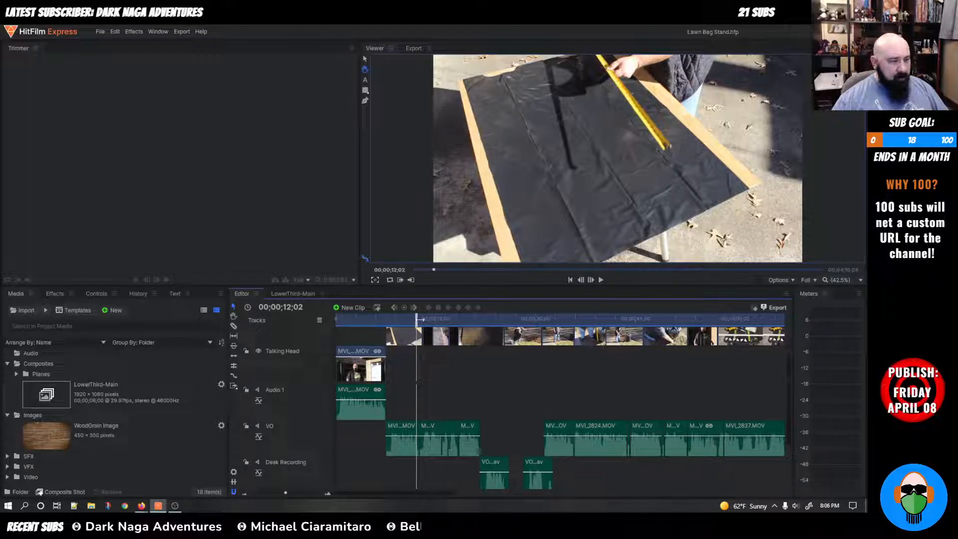
pyautogui.moveTo(416, 320); pyautogui.dragTo(267, 327)
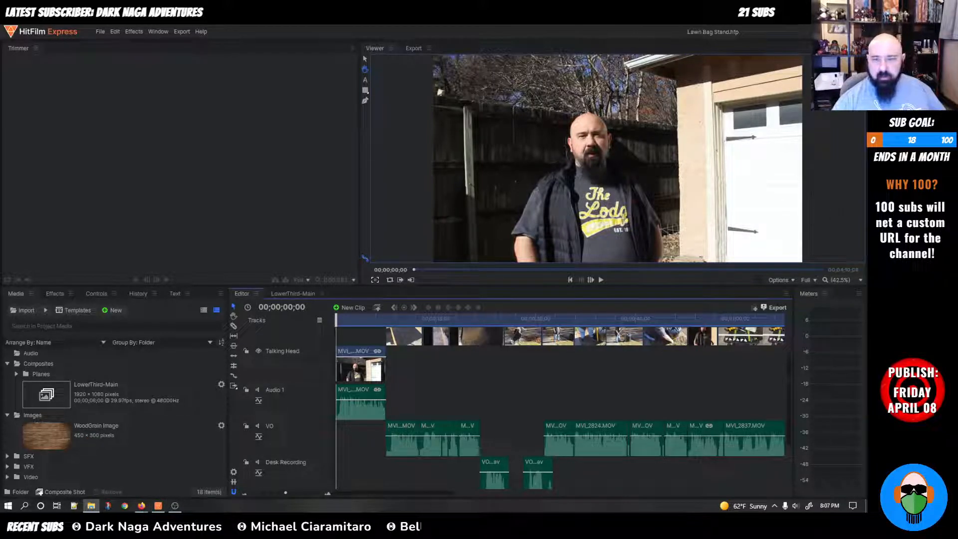
# Step: In File Explorer, open the RAW footage folder of the S01E02 - Lawn Bag Stand project in Video Projects
pyautogui.moveTo(867, 163); pyautogui.dragTo(324, 63)
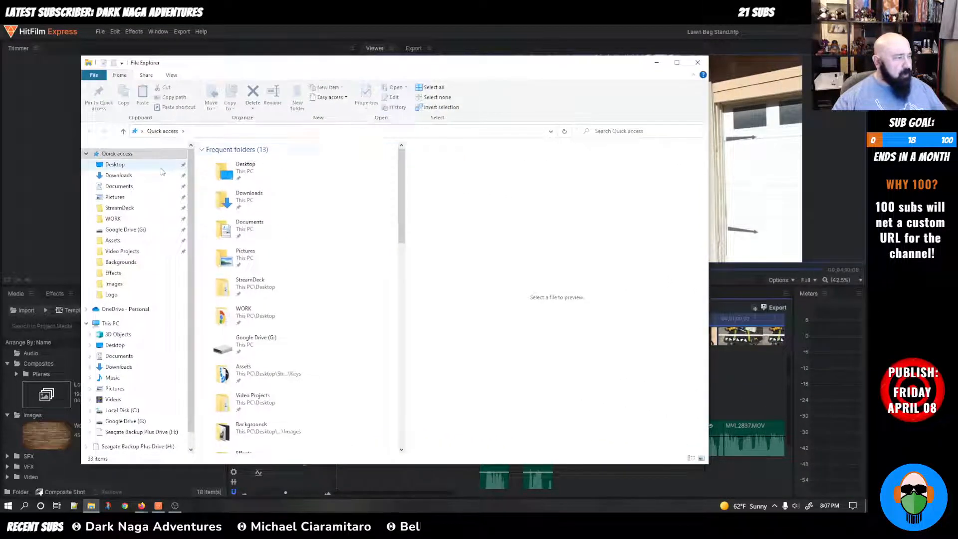
pyautogui.scroll(-1, 128, 285)
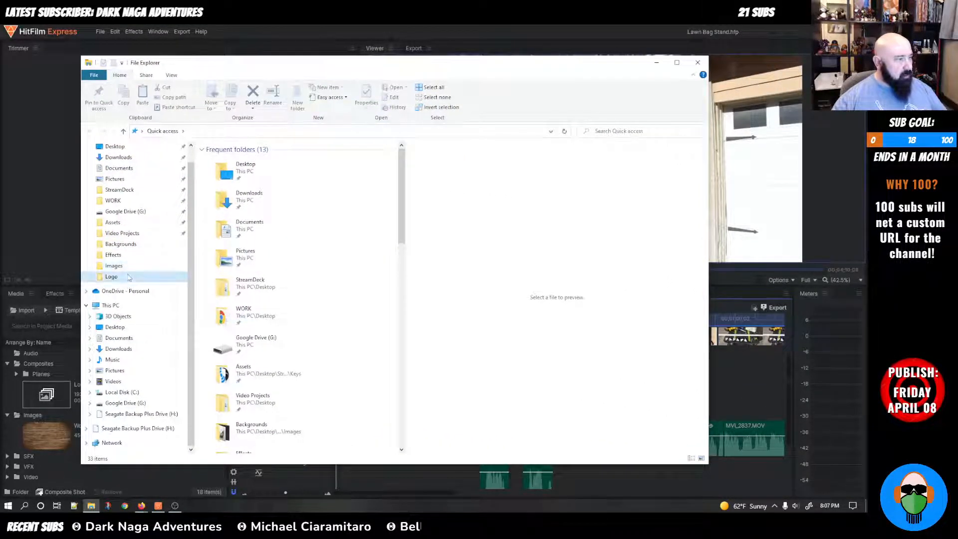
pyautogui.click(128, 277)
pyautogui.click(222, 130)
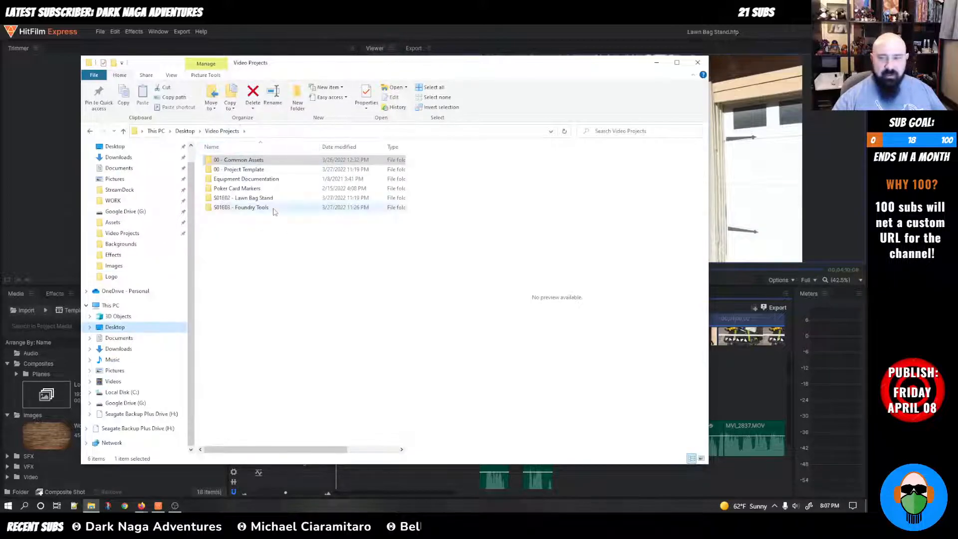
pyautogui.doubleClick(232, 198)
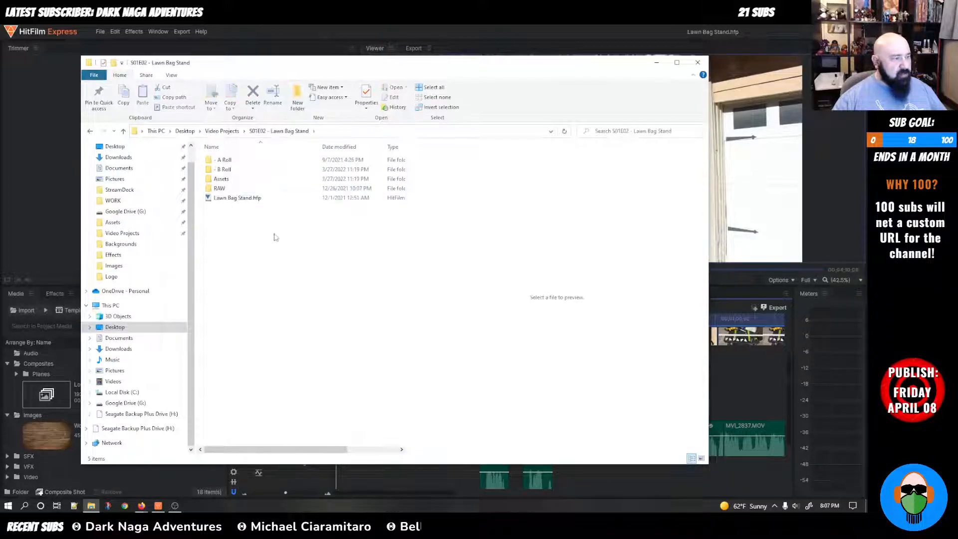
pyautogui.doubleClick(234, 189)
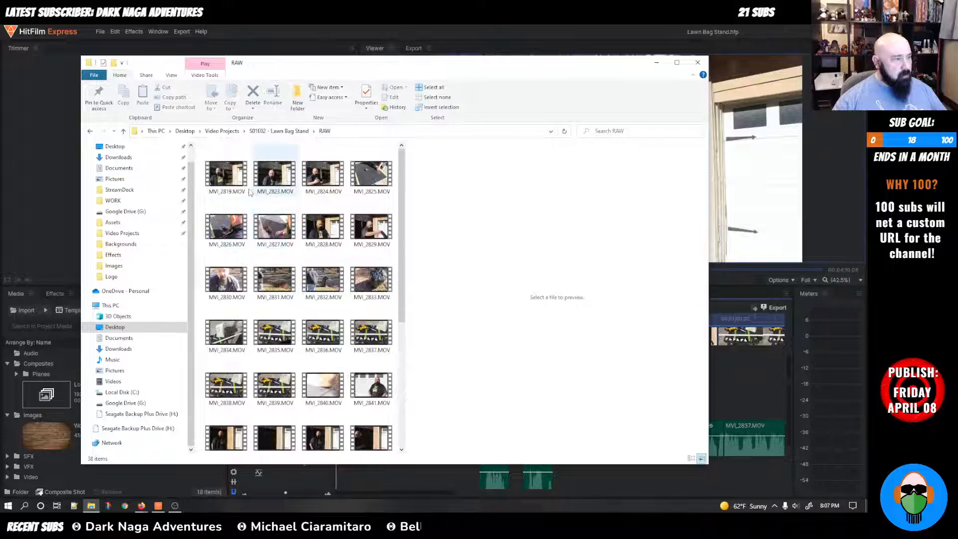
# Step: Check the creation date in the properties of MVI_2819.MOV, then minimize File Explorer
pyautogui.click(222, 180)
pyautogui.rightClick(220, 180)
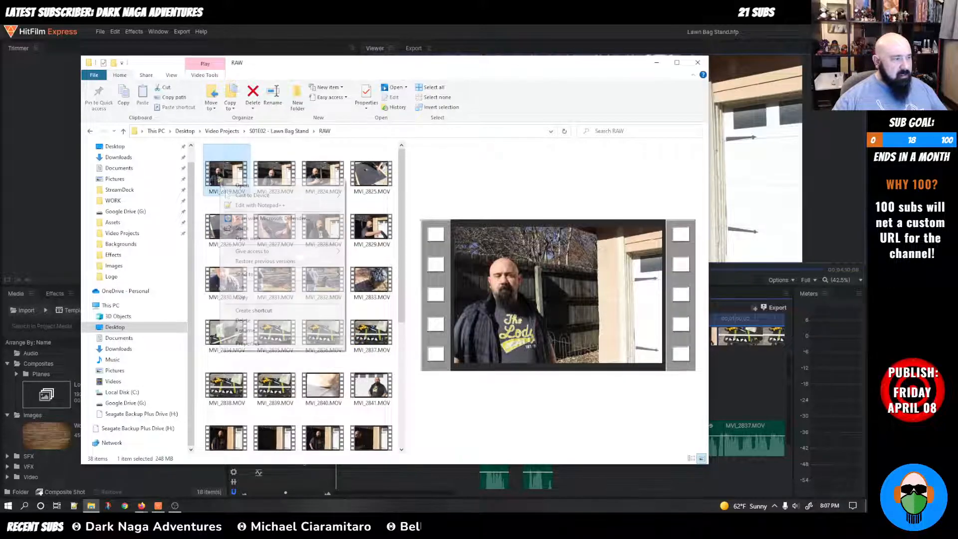
pyautogui.click(247, 343)
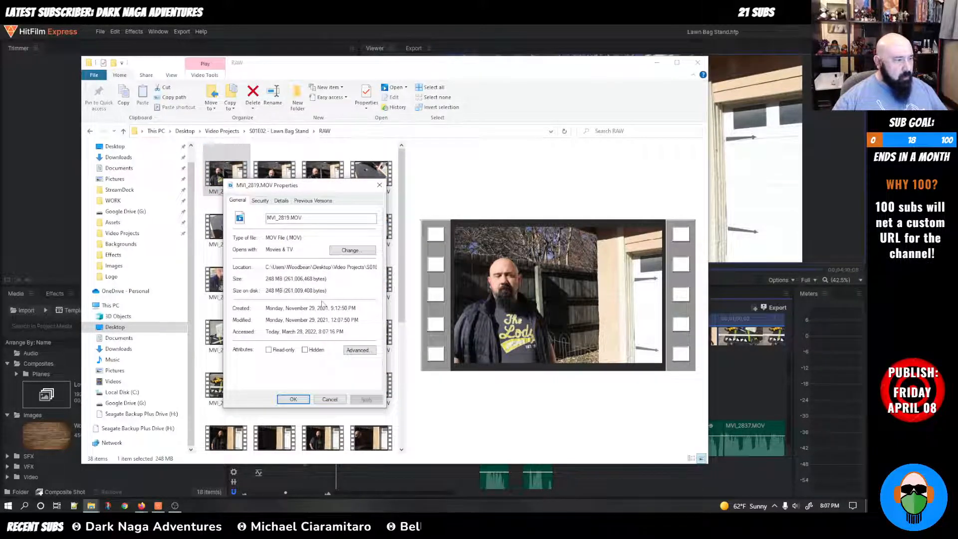
pyautogui.moveTo(281, 308); pyautogui.dragTo(333, 309)
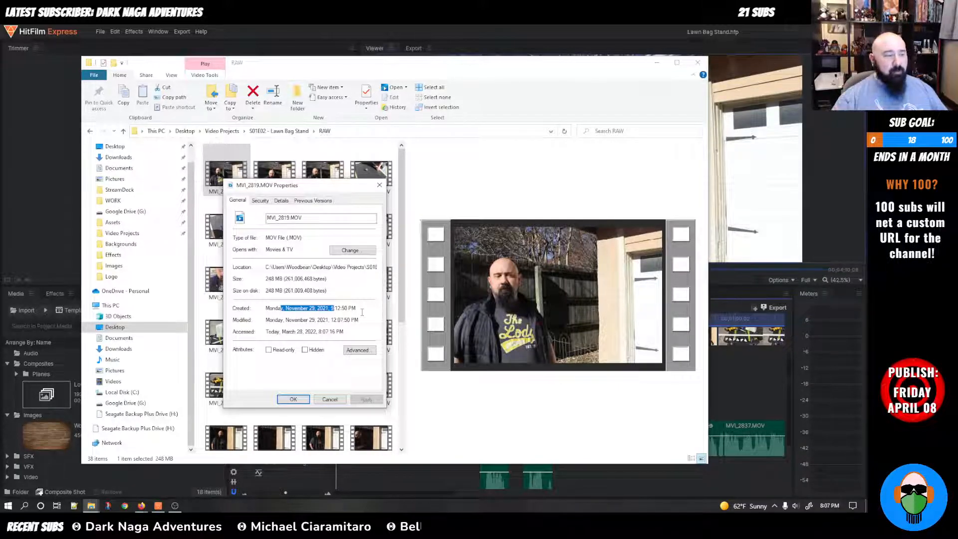
pyautogui.click(382, 186)
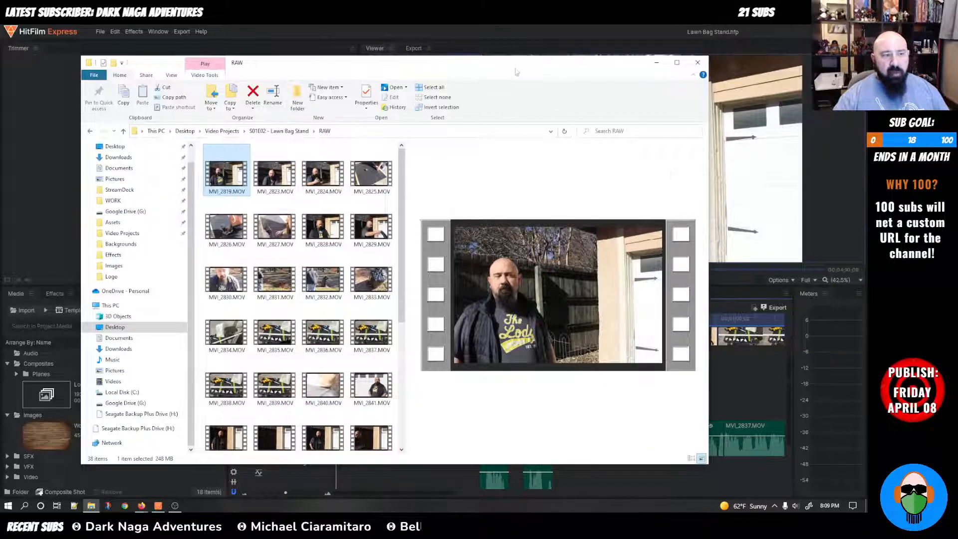
pyautogui.click(655, 62)
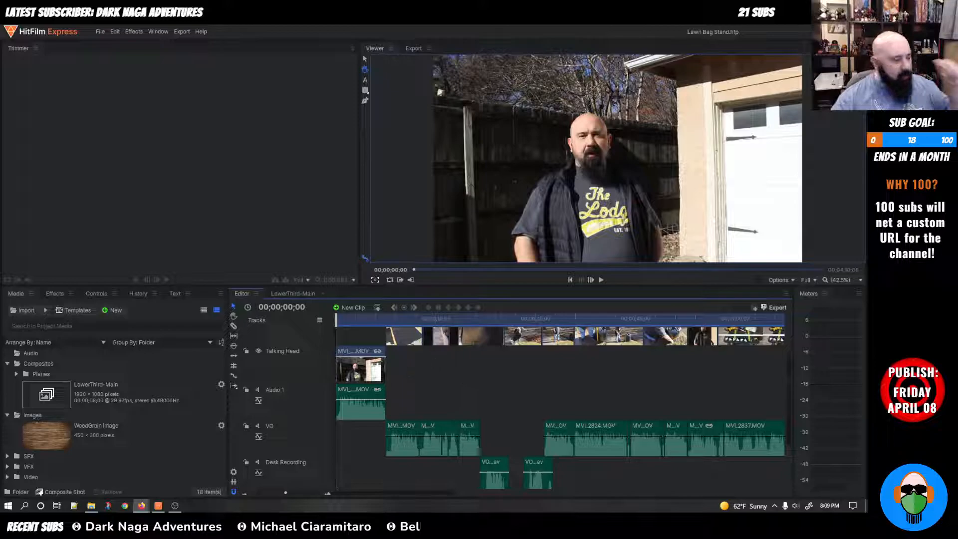
# Step: Bring File Explorer back, return to Video Projects and open the 00 - Project Template folder
pyautogui.click(88, 509)
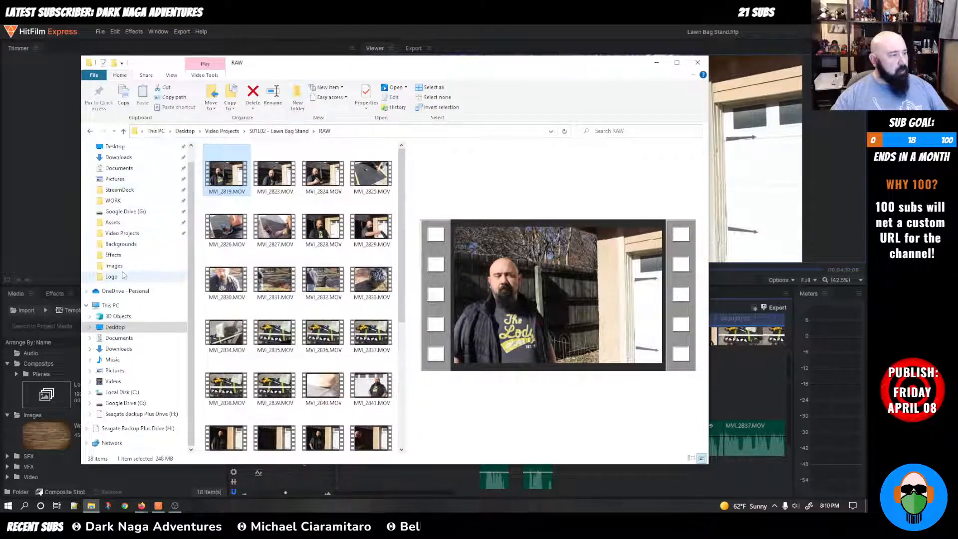
pyautogui.click(132, 235)
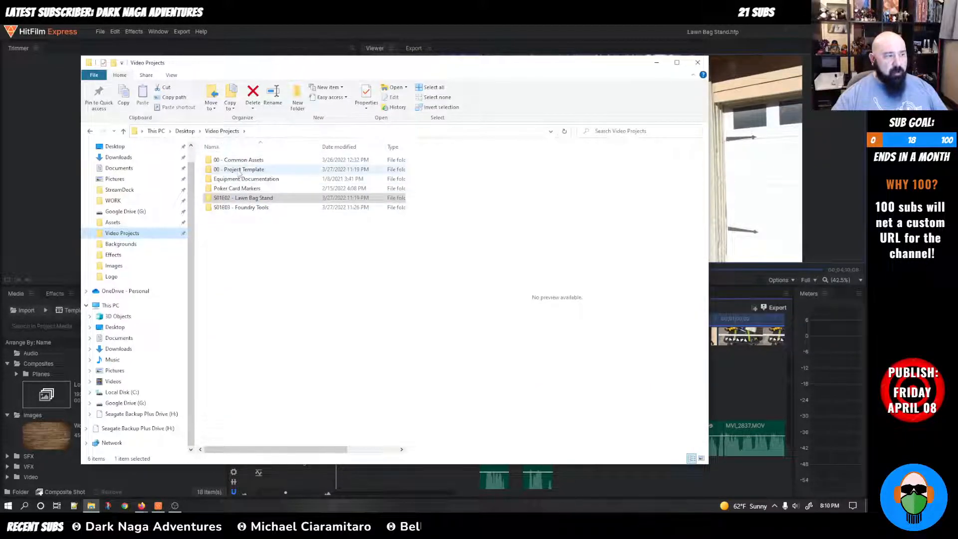
pyautogui.click(229, 170)
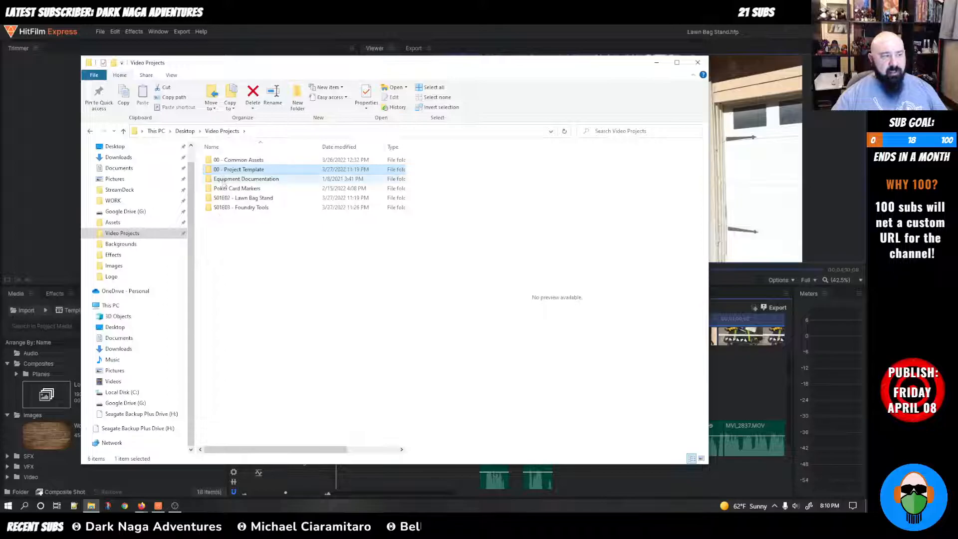
pyautogui.click(223, 199)
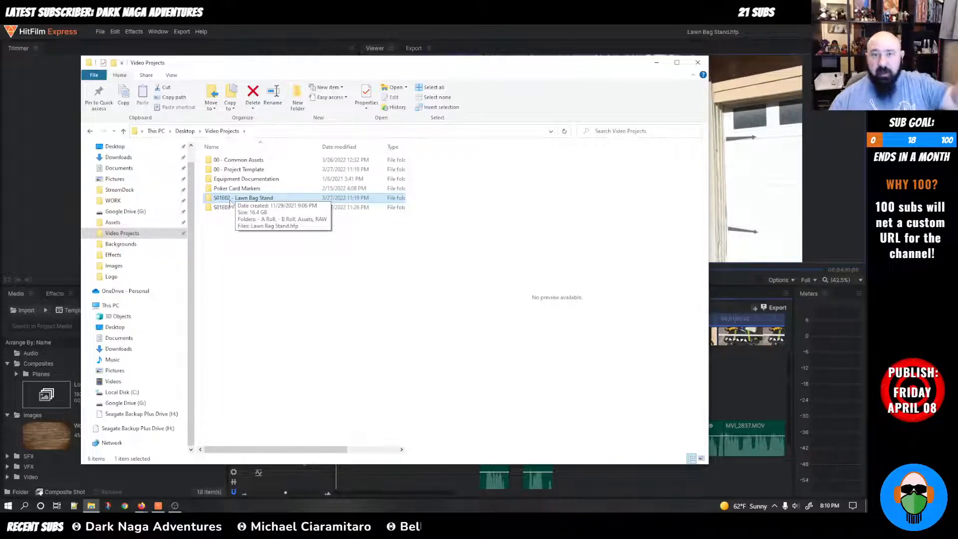
pyautogui.doubleClick(233, 170)
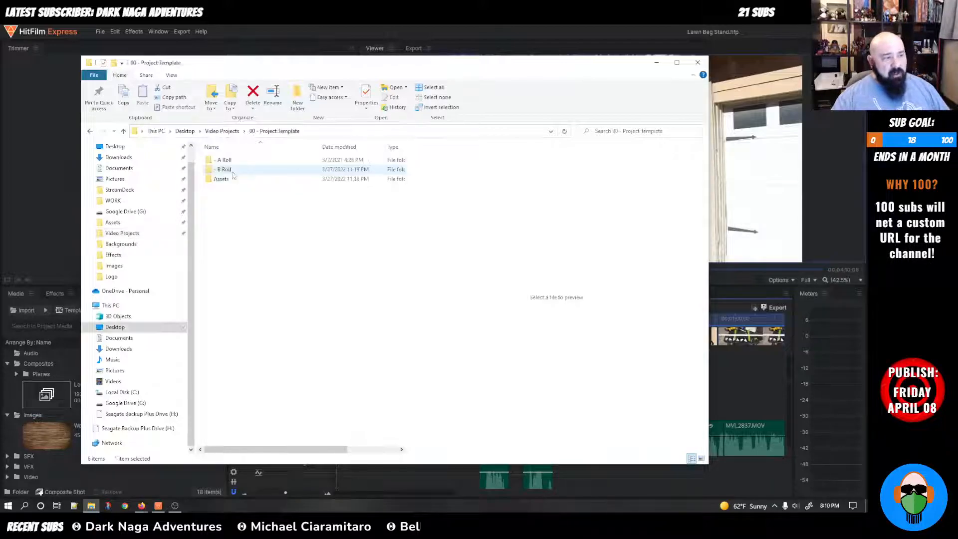
pyautogui.hotkey('alt', 'Left')
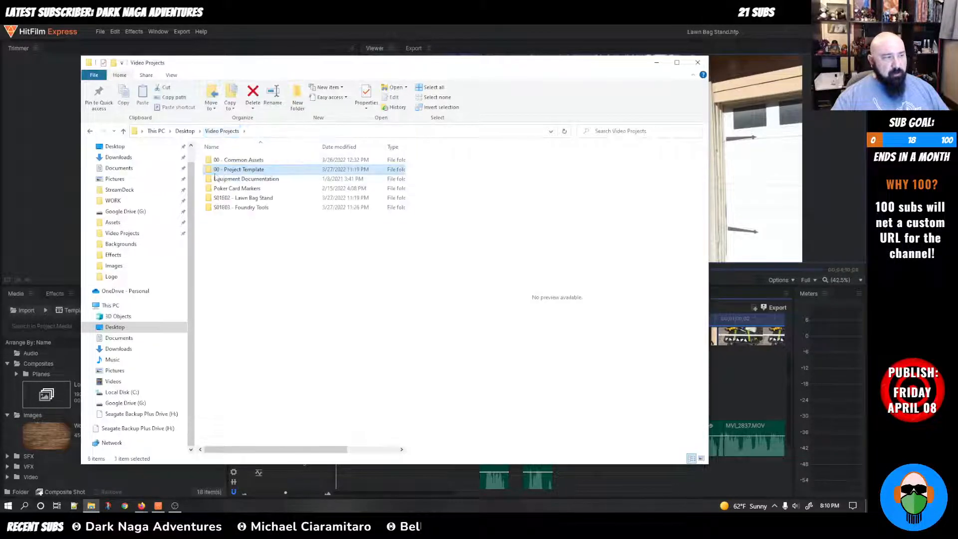
pyautogui.click(253, 260)
pyautogui.doubleClick(229, 169)
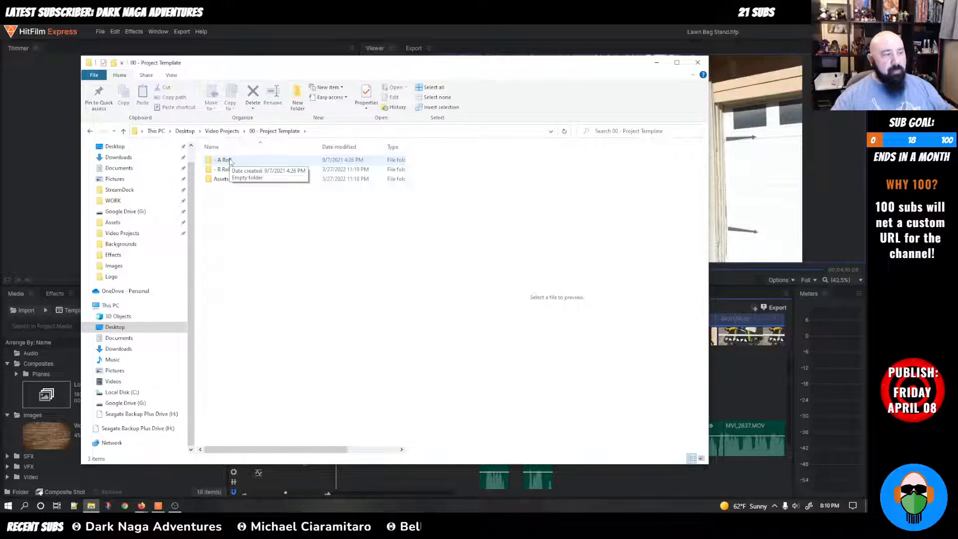
# Step: Review the A Roll and B Roll folders of the project template and open its Assets folder
pyautogui.click(227, 172)
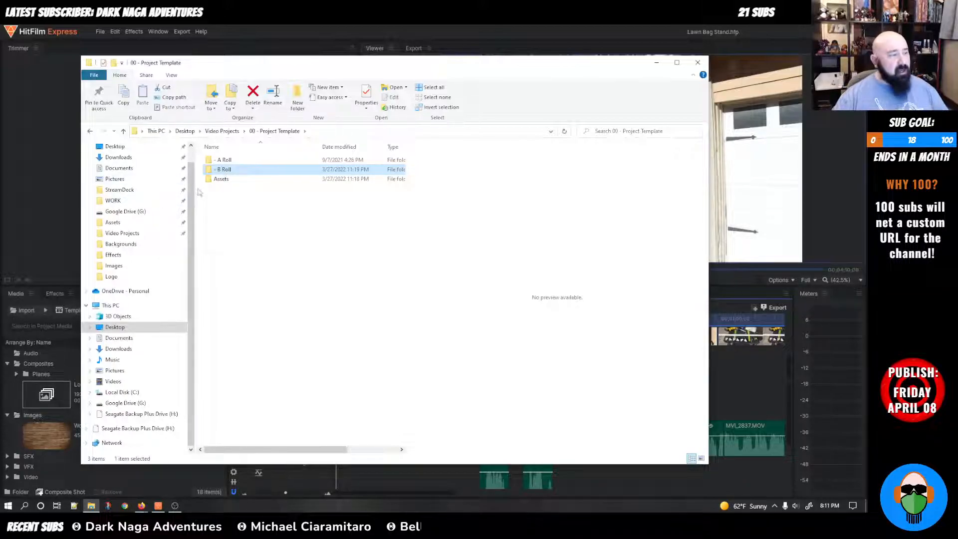
pyautogui.click(224, 186)
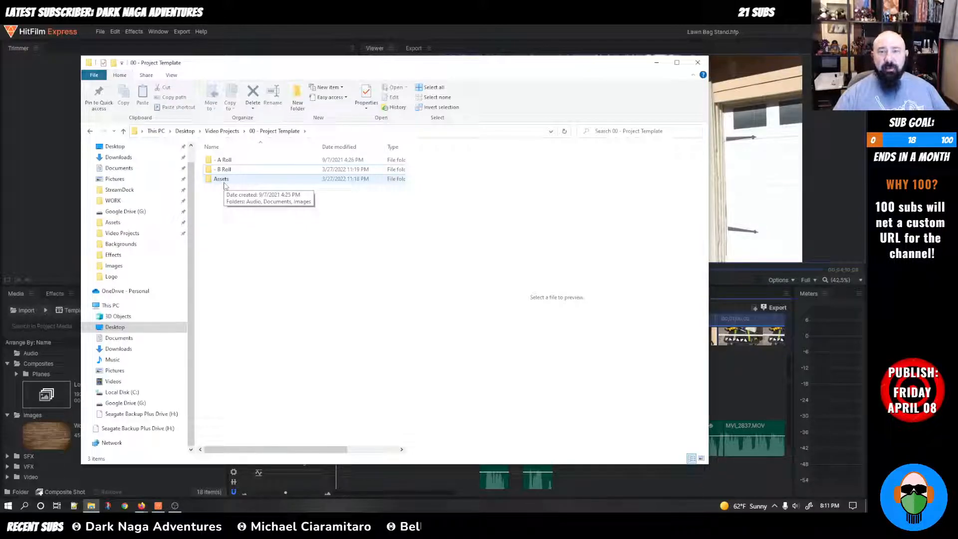
pyautogui.click(229, 170)
pyautogui.hotkey('alt', 'Left')
pyautogui.doubleClick(238, 159)
pyautogui.hotkey('alt', 'Left')
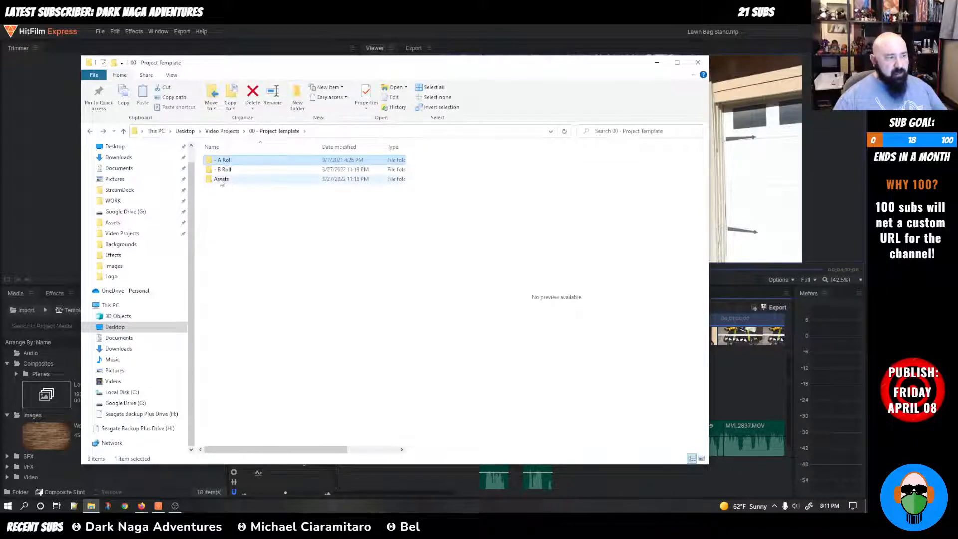
pyautogui.doubleClick(221, 179)
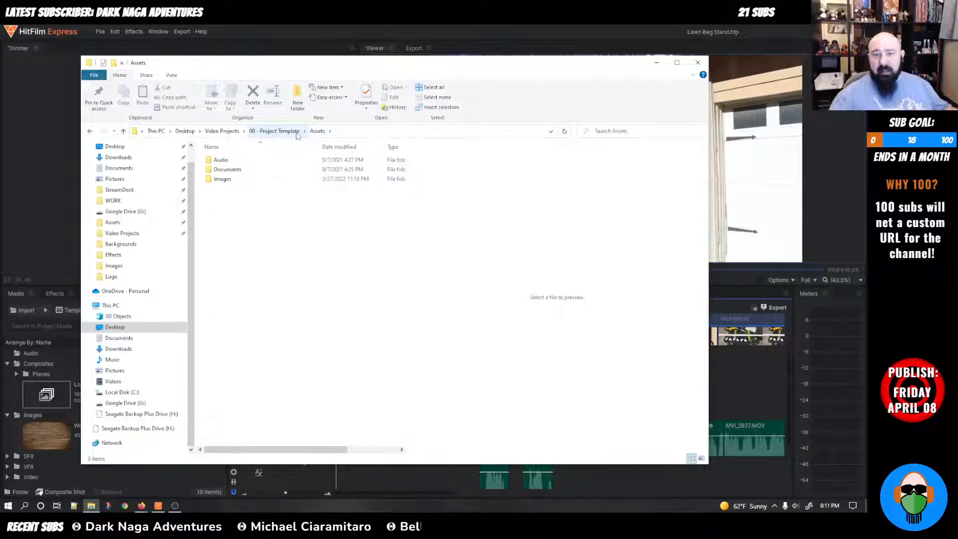
# Step: Create a new folder named Sponsor Info inside the project template's Assets folder
pyautogui.click(239, 174)
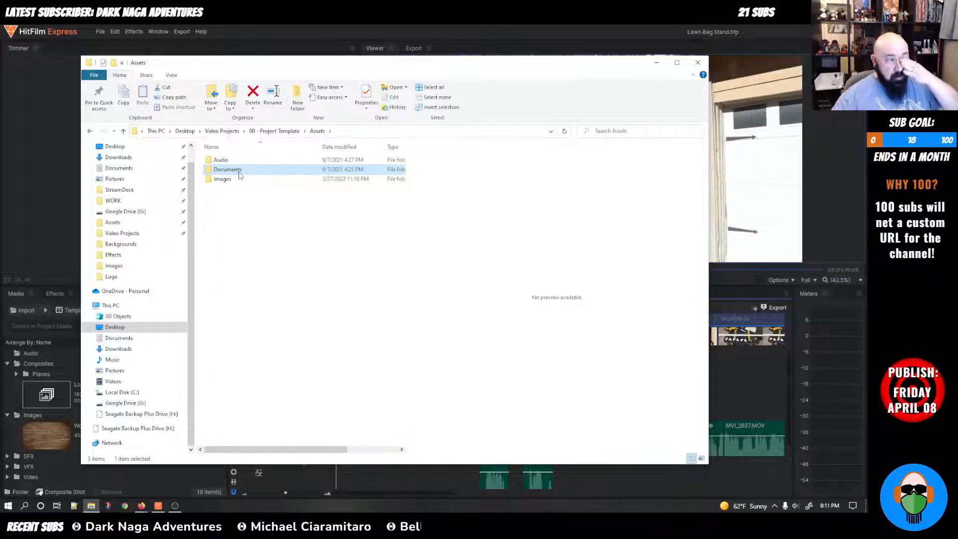
pyautogui.click(297, 105)
pyautogui.write('Sponsor Info')
pyautogui.press('Return')
pyautogui.click(292, 241)
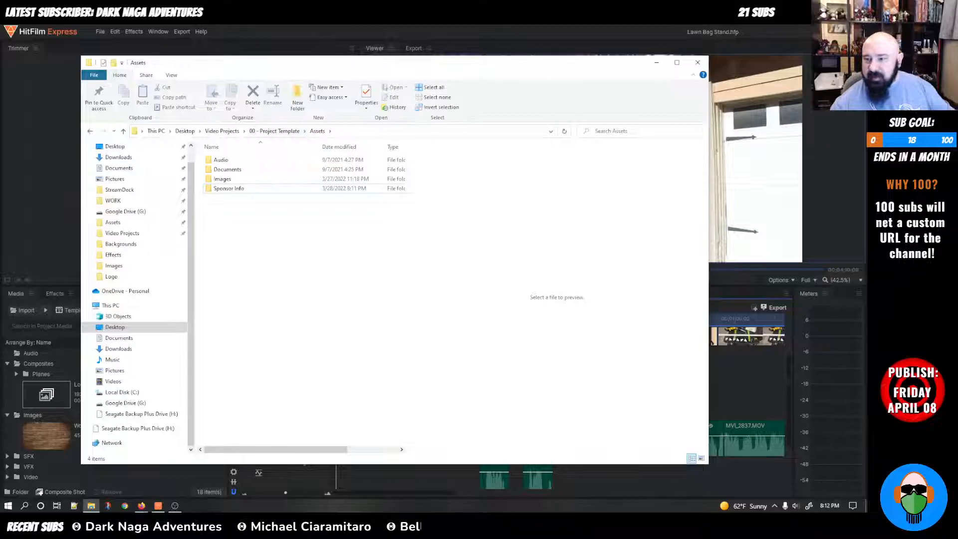
# Step: Look inside the template's Images folder and return to the Assets folder
pyautogui.hotkey('alt', 'Tab')
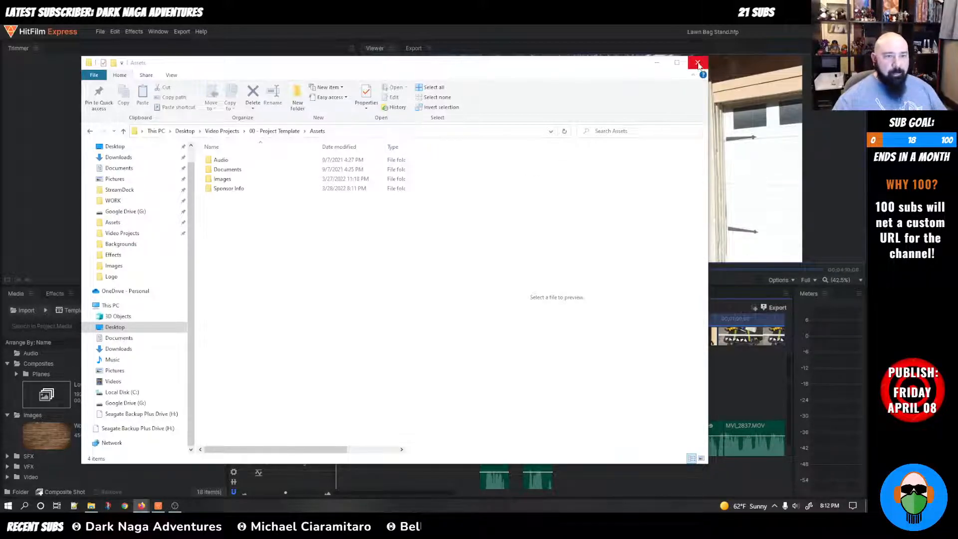
pyautogui.click(223, 181)
pyautogui.doubleClick(224, 181)
pyautogui.hotkey('alt', 'Left')
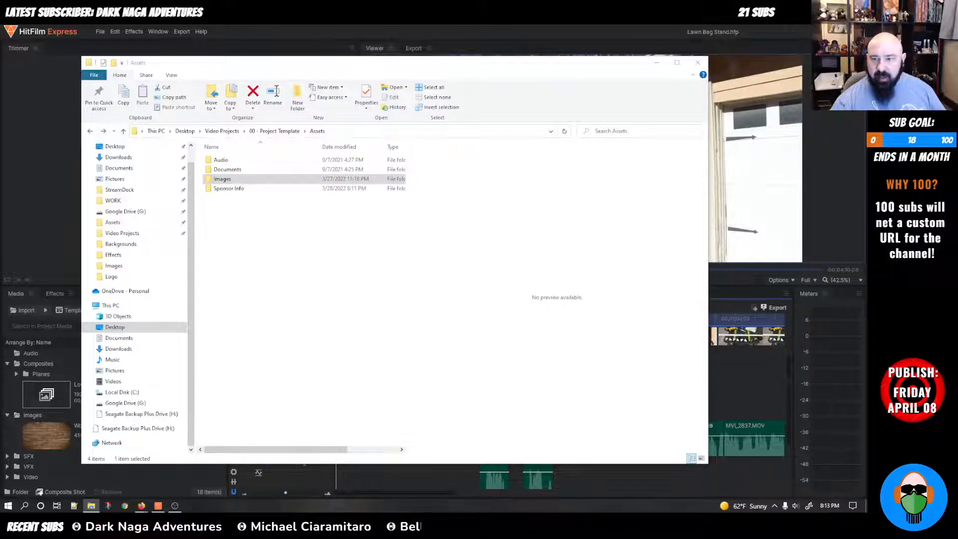
# Step: Switch to the browser with the GetInTheShop YouTube channel, check its notifications and reposition the window
pyautogui.press('super+d')
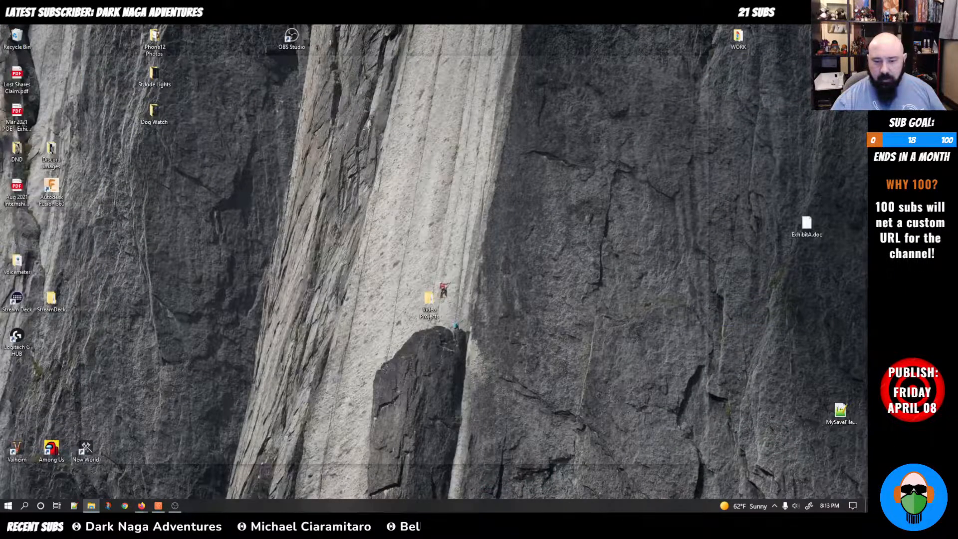
pyautogui.press('super+d')
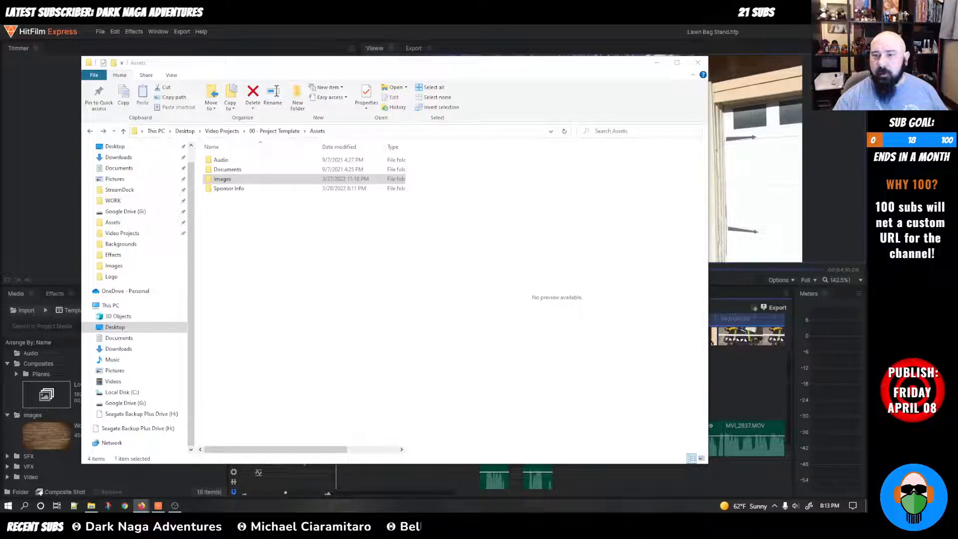
pyautogui.moveTo(0, 141); pyautogui.dragTo(180, 148)
pyautogui.moveTo(368, 40); pyautogui.dragTo(421, 50)
pyautogui.click(716, 99)
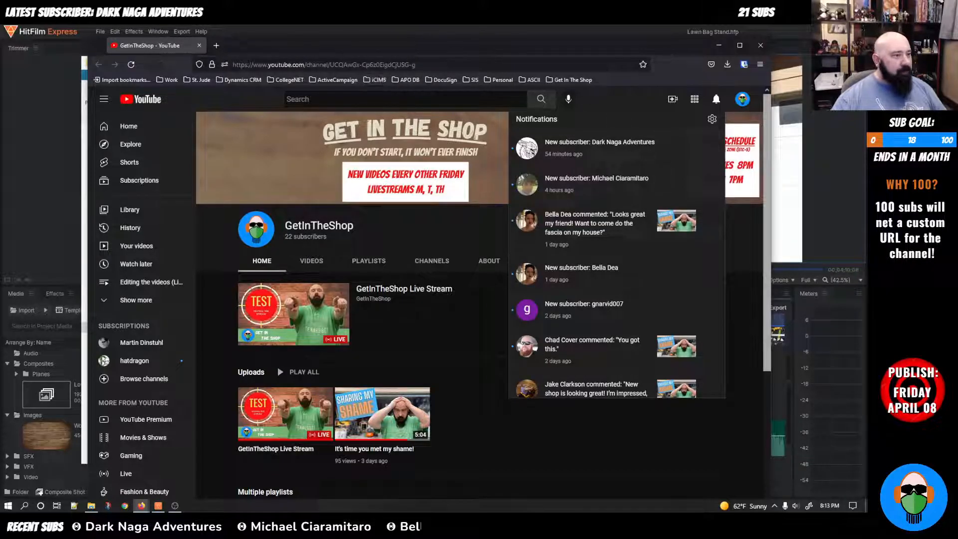
pyautogui.moveTo(470, 47)
pyautogui.mouseDown()
pyautogui.moveTo(481, 33)
pyautogui.moveTo(479, 41)
pyautogui.mouseUp()
pyautogui.click(406, 314)
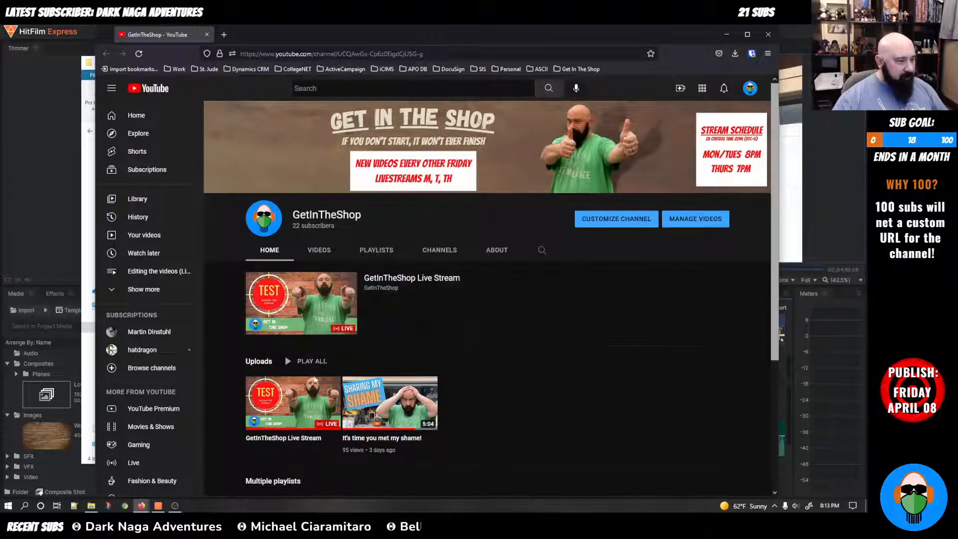
# Step: View the GetInTheShop Live Stream from the channel's videos, then close the browser tab
pyautogui.click(316, 251)
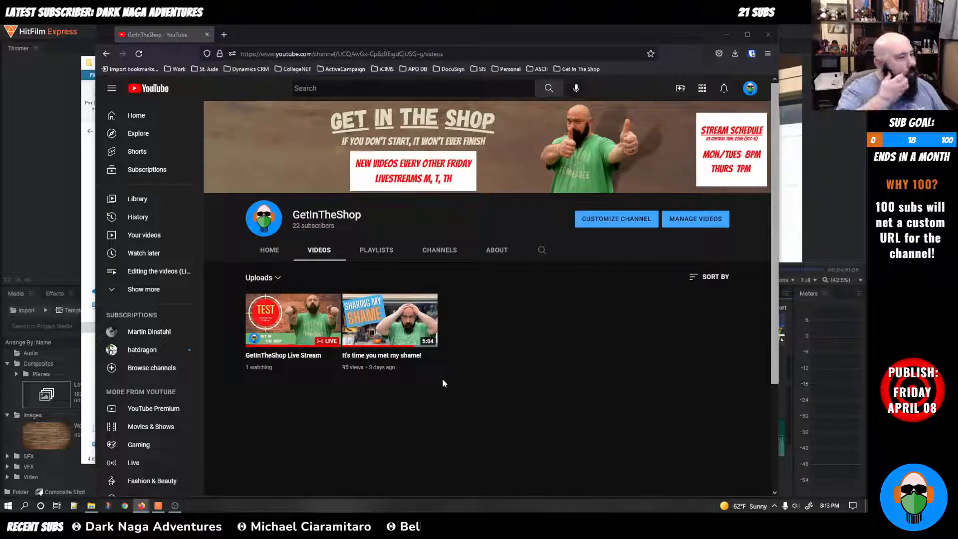
pyautogui.click(336, 307)
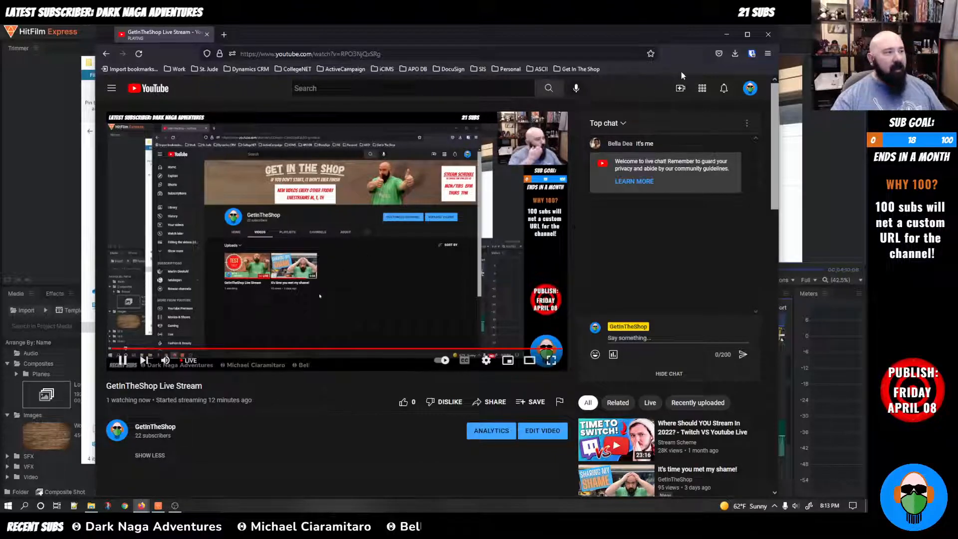
pyautogui.click(207, 34)
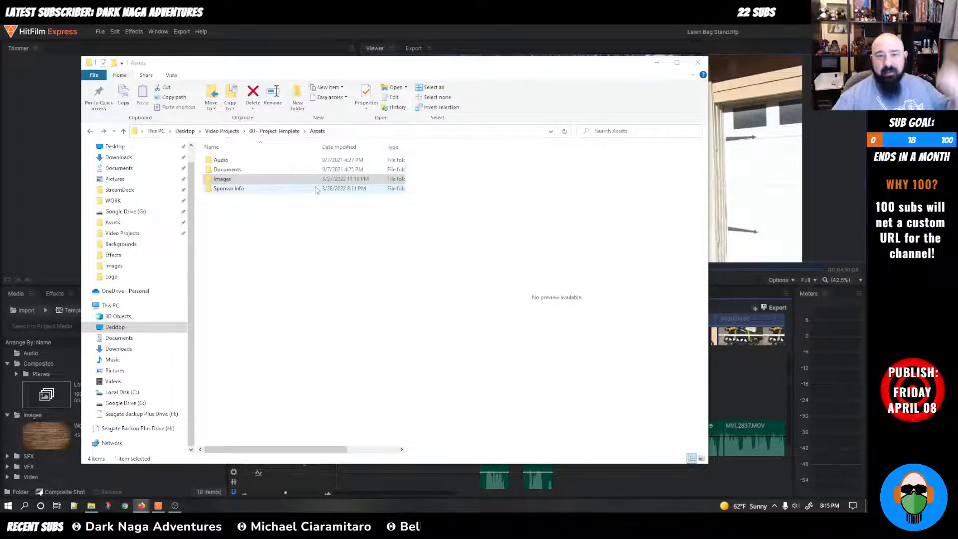
# Step: Go back up to Video Projects, reopen the 00 - Project Template folder and select its A Roll folder
pyautogui.click(277, 132)
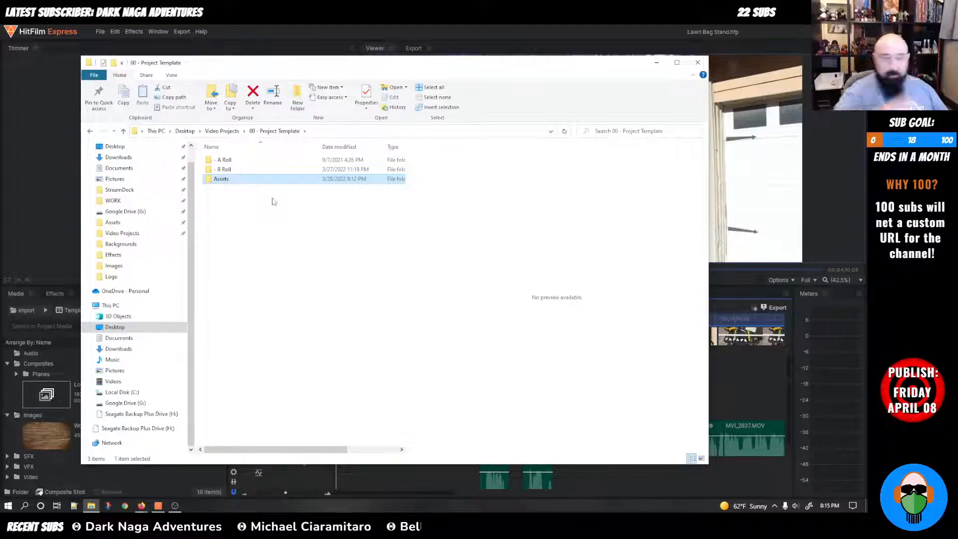
pyautogui.click(222, 132)
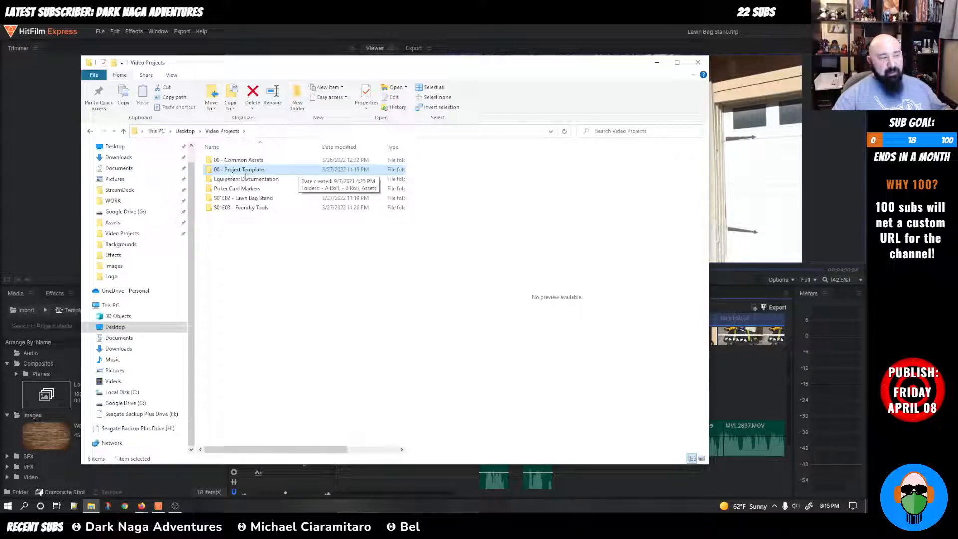
pyautogui.doubleClick(244, 167)
pyautogui.click(243, 165)
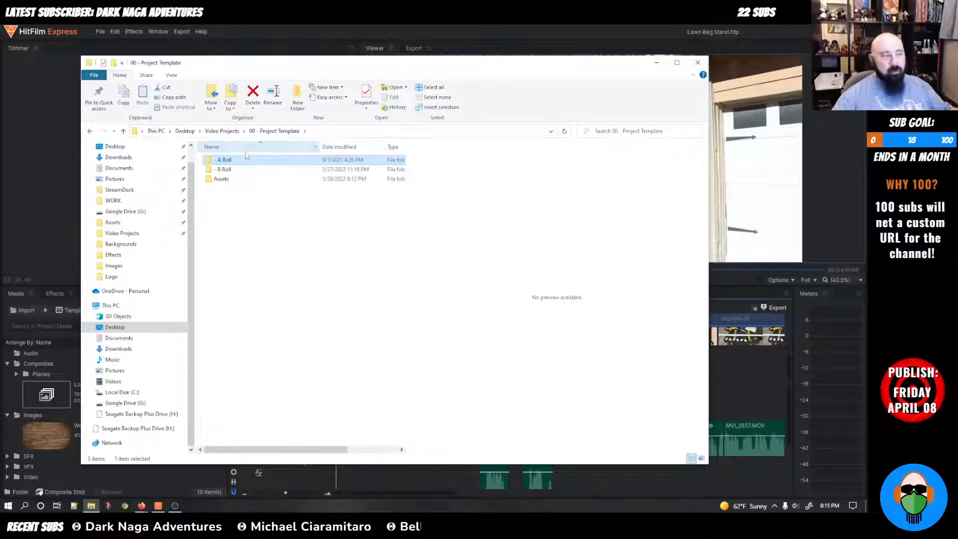
# Step: Look through the template's B Roll and Assets folders, view the Music and SFX subfolders in Audio, and return to Assets
pyautogui.click(227, 169)
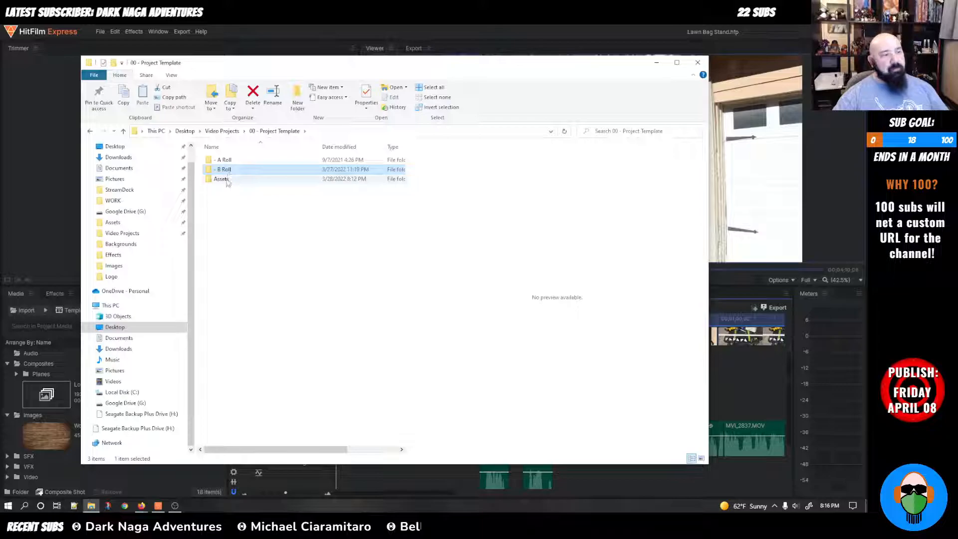
pyautogui.click(227, 181)
pyautogui.doubleClick(227, 182)
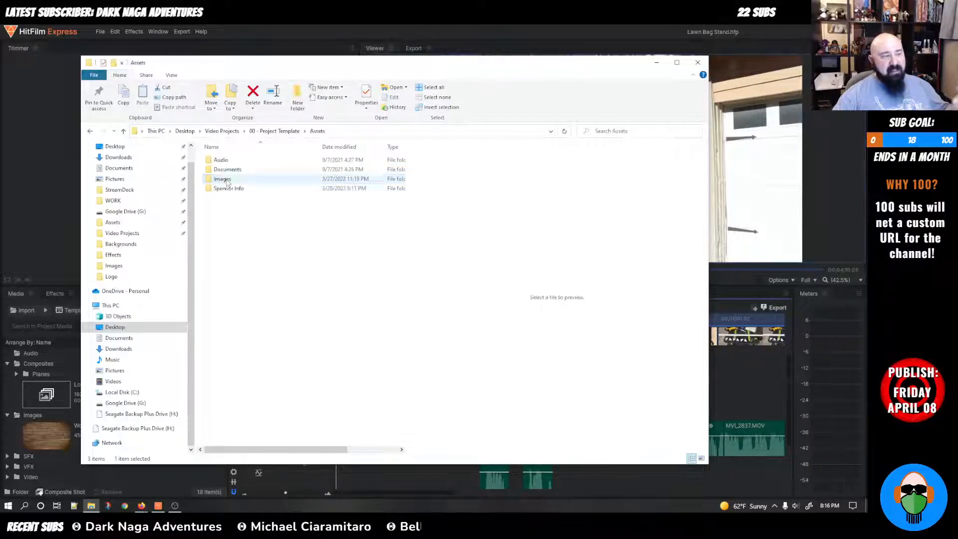
pyautogui.click(225, 163)
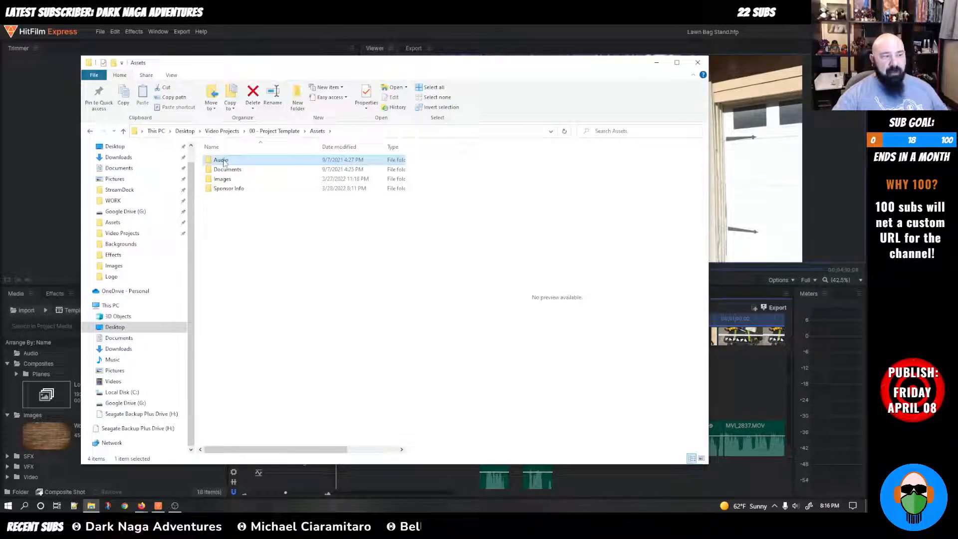
pyautogui.doubleClick(224, 161)
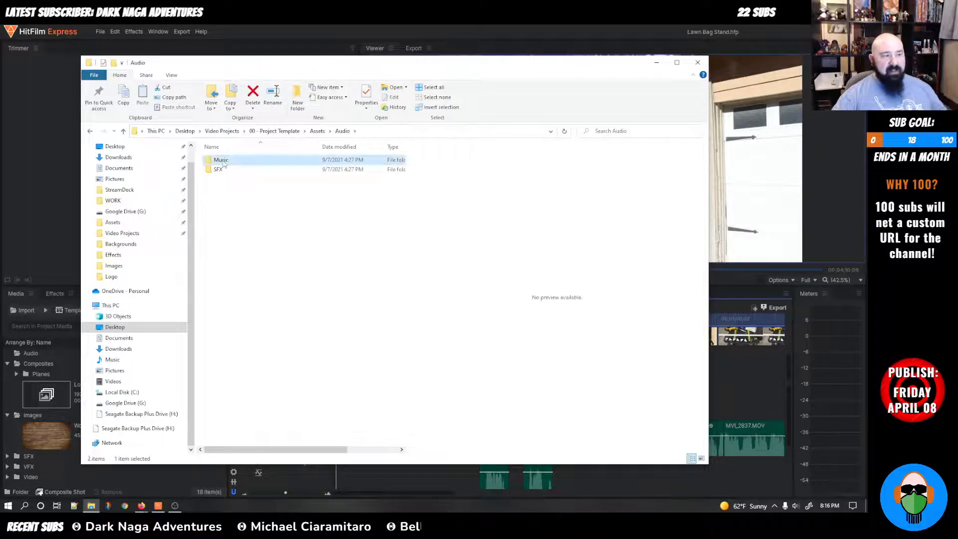
pyautogui.click(221, 170)
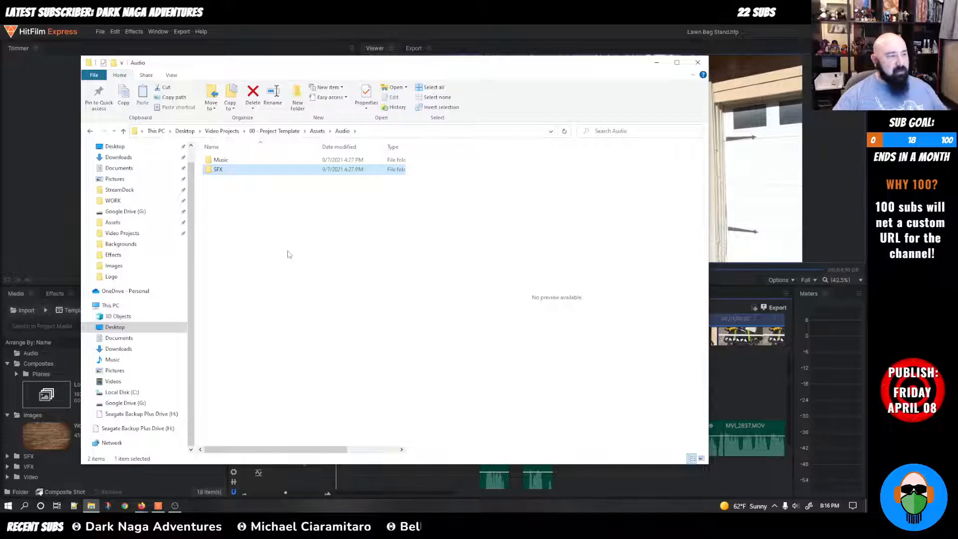
pyautogui.click(318, 131)
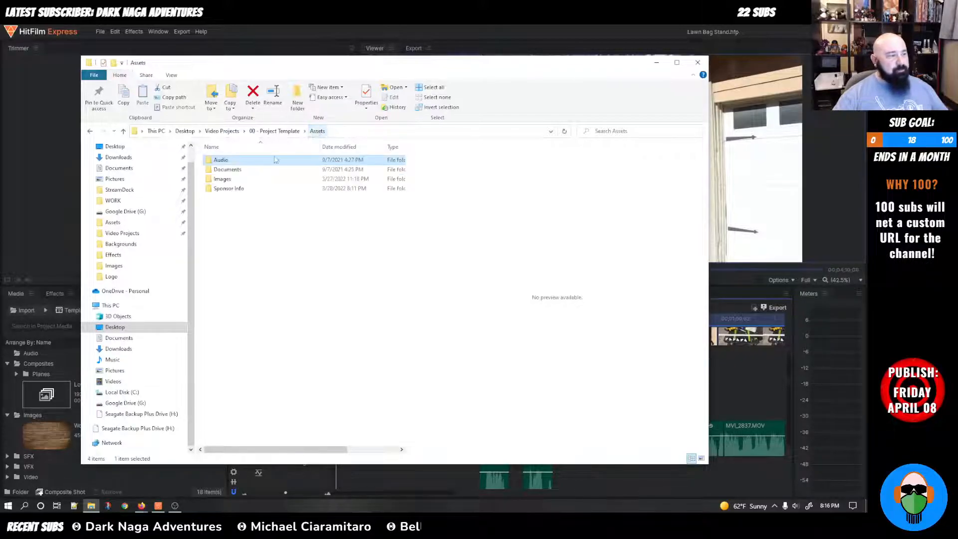
# Step: Look inside the template's Documents folder, return to Assets, and point out the Images and Sponsor Info folders
pyautogui.doubleClick(243, 170)
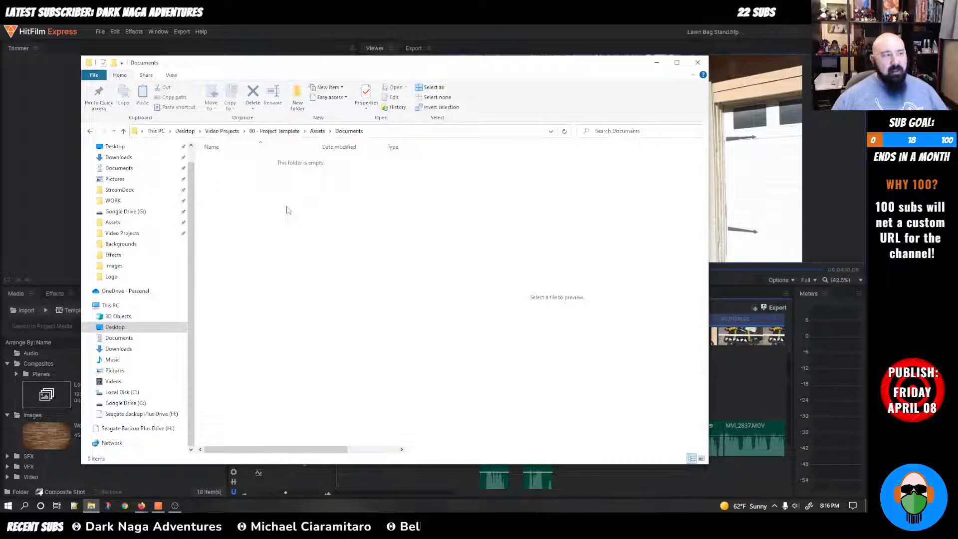
pyautogui.hotkey('alt', 'Left')
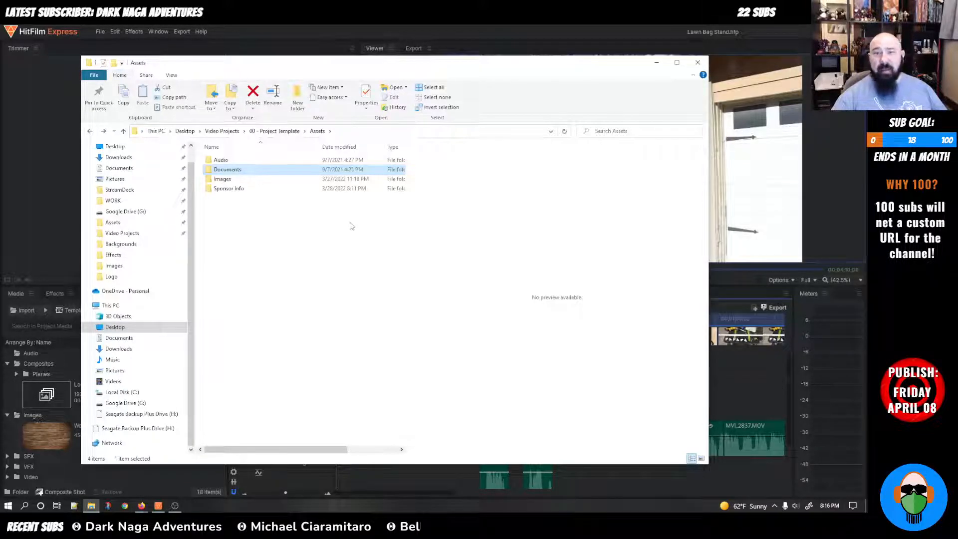
pyautogui.click(235, 180)
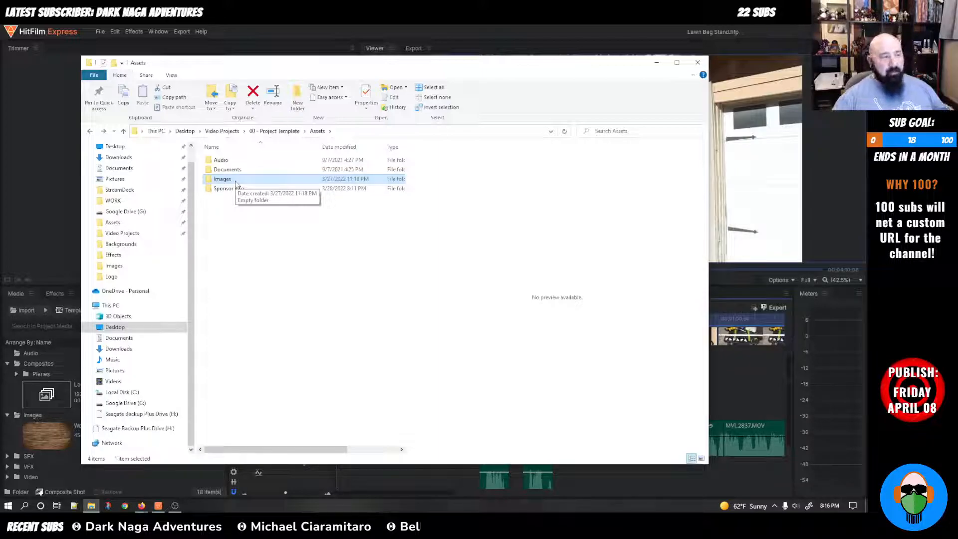
pyautogui.click(240, 193)
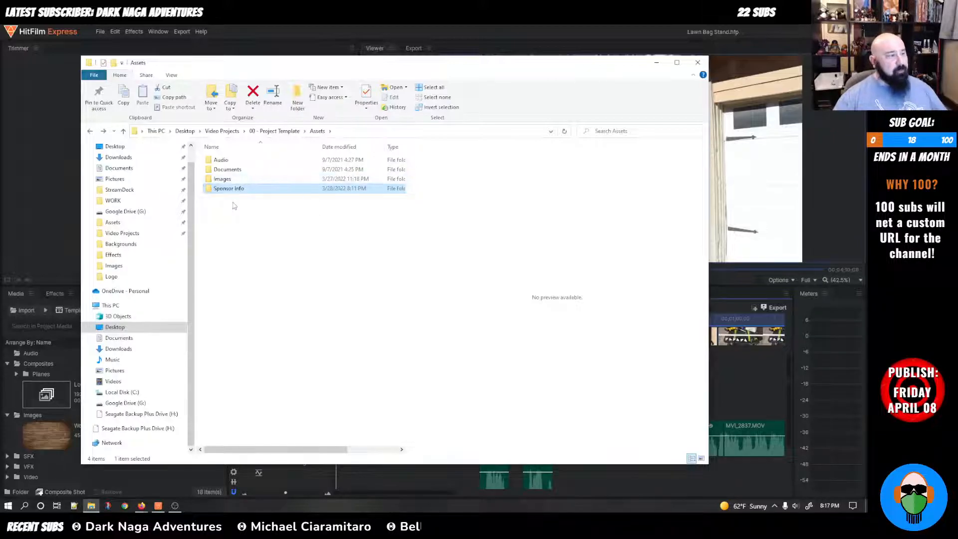
pyautogui.click(234, 206)
# Step: Go back up to Video Projects, select the S01E02 - Lawn Bag Stand folder, and close the file window
pyautogui.hotkey('alt', 'Left')
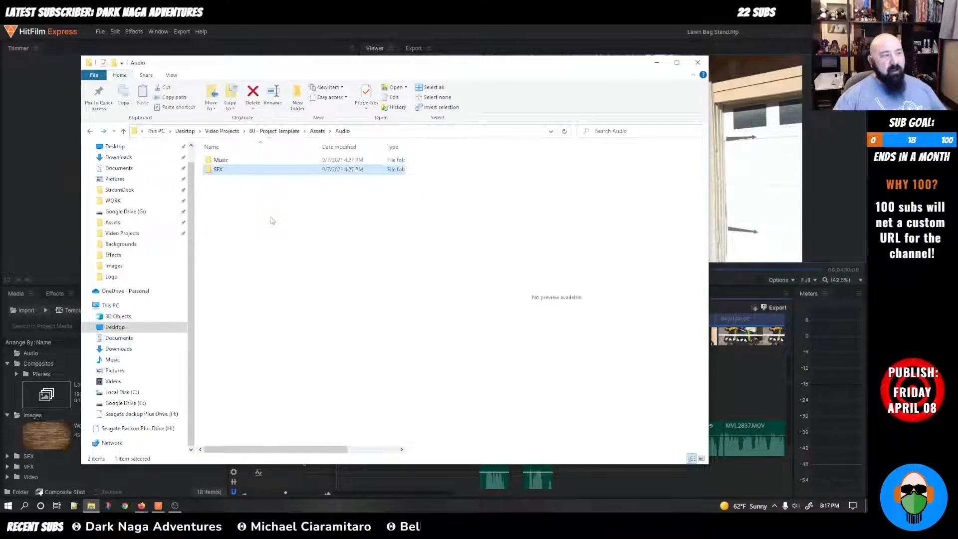
pyautogui.hotkey('alt', 'Left')
pyautogui.hotkey('alt', 'Left')
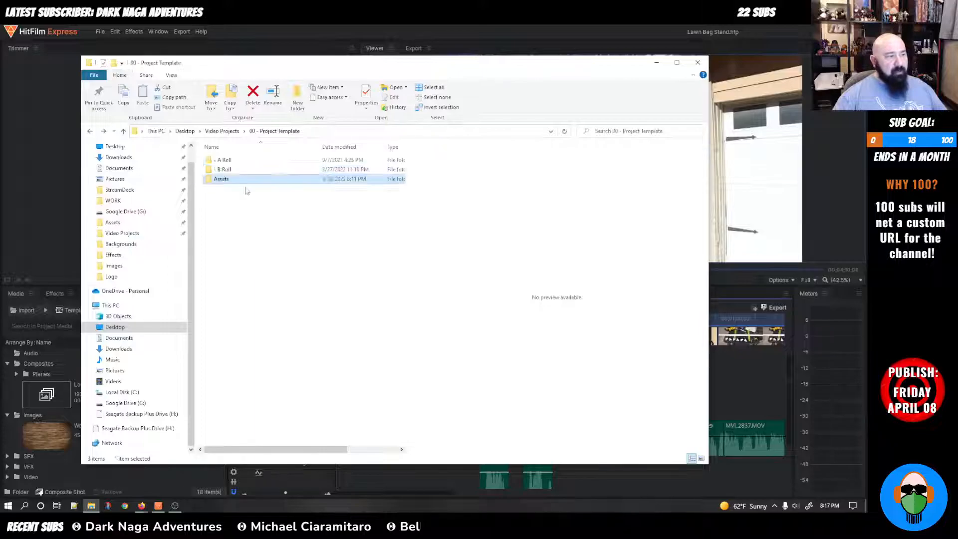
pyautogui.hotkey('alt', 'Left')
pyautogui.click(252, 199)
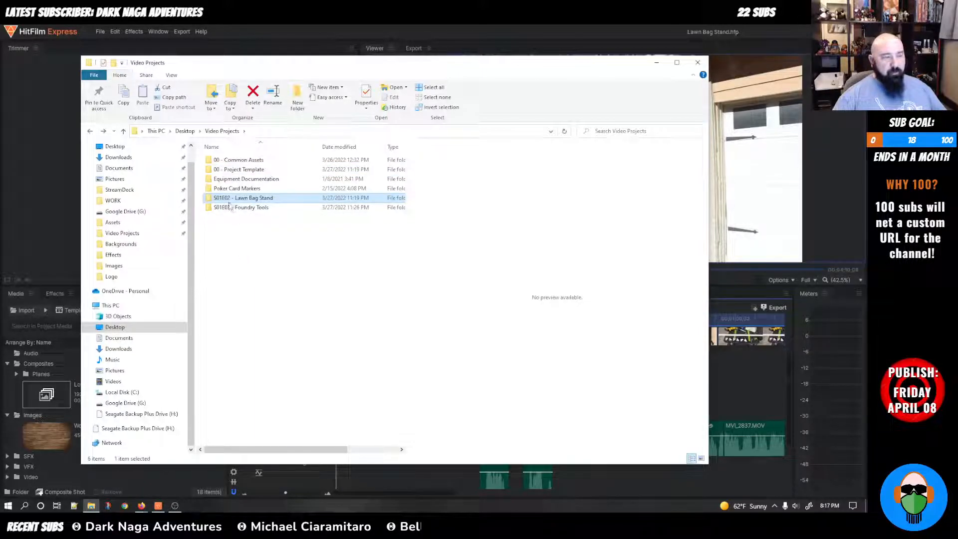
pyautogui.click(696, 63)
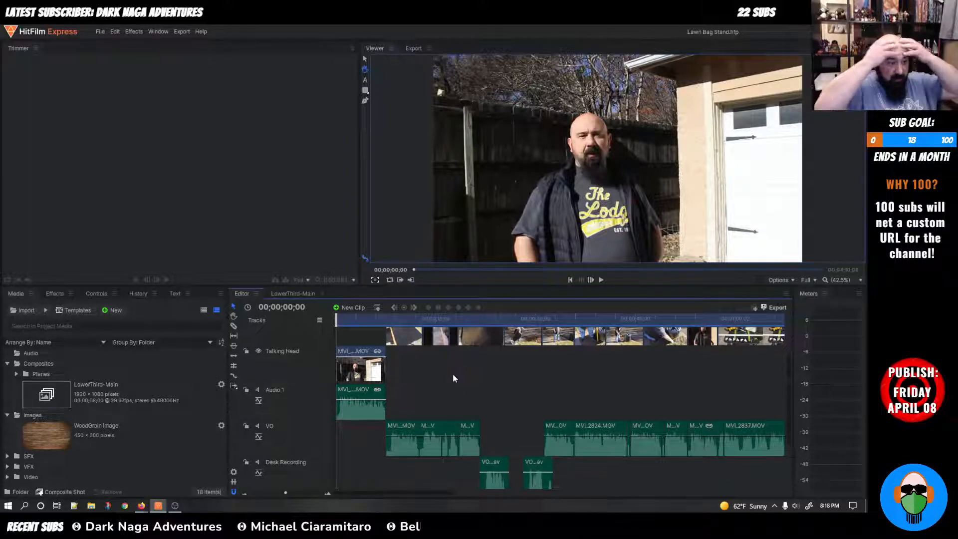
# Step: Switch to Paint with a blank canvas
pyautogui.click(7, 505)
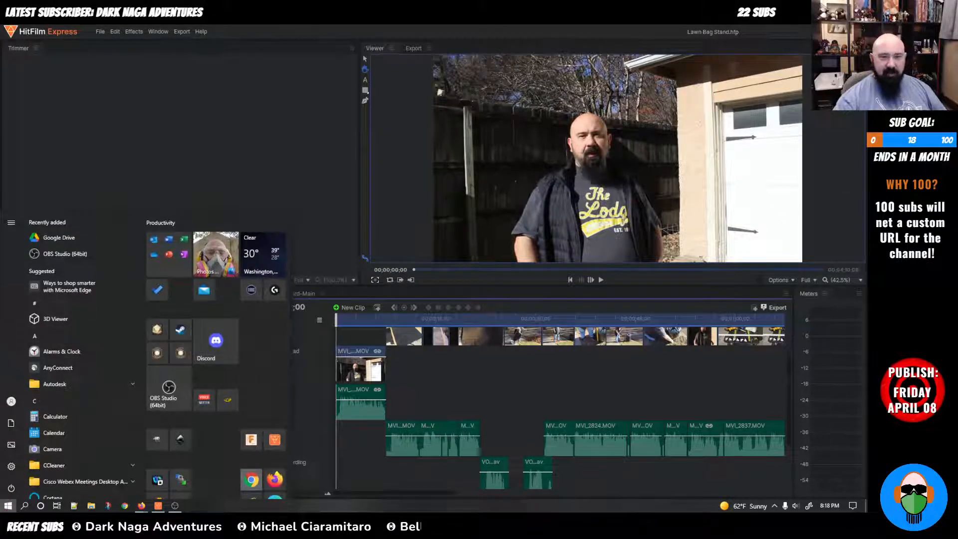
pyautogui.click(142, 506)
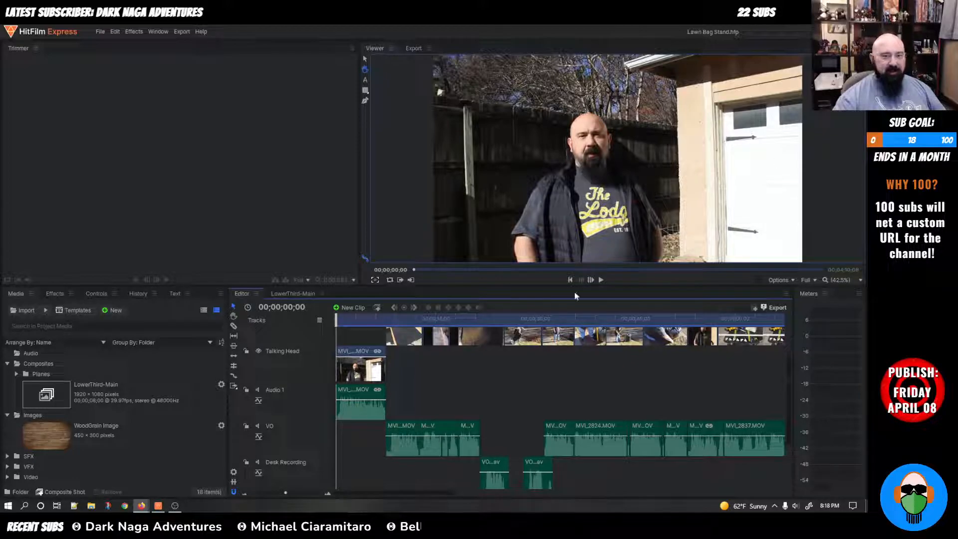
pyautogui.click(7, 508)
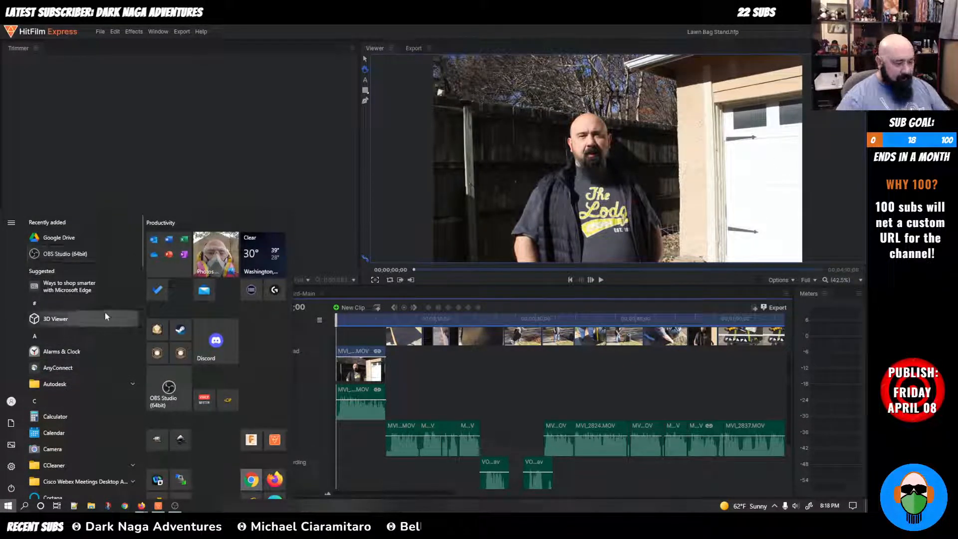
pyautogui.write('paint')
pyautogui.press('Return')
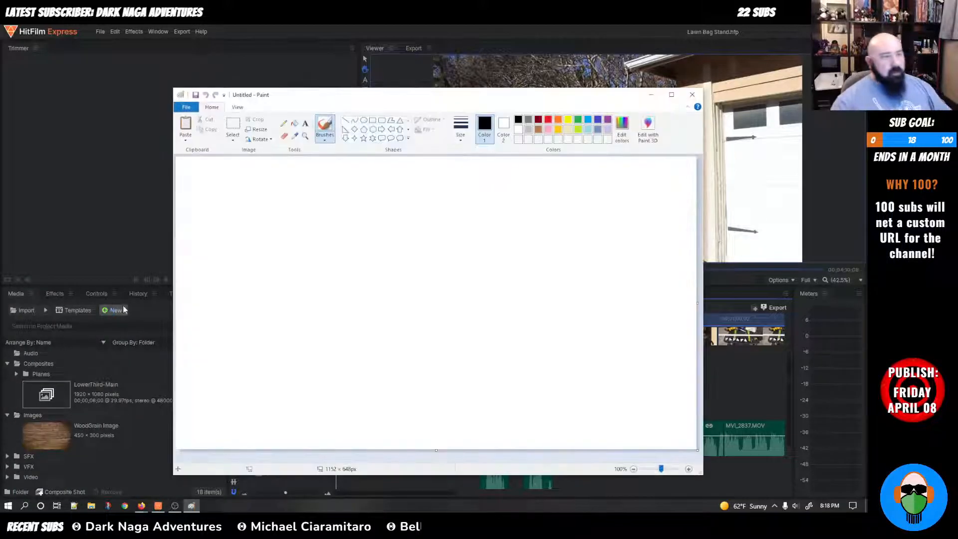
# Step: Sketch two stacked ovals joined by side lines, plus a vertical centre line, with the Pencil in the middle of the canvas
pyautogui.click(283, 124)
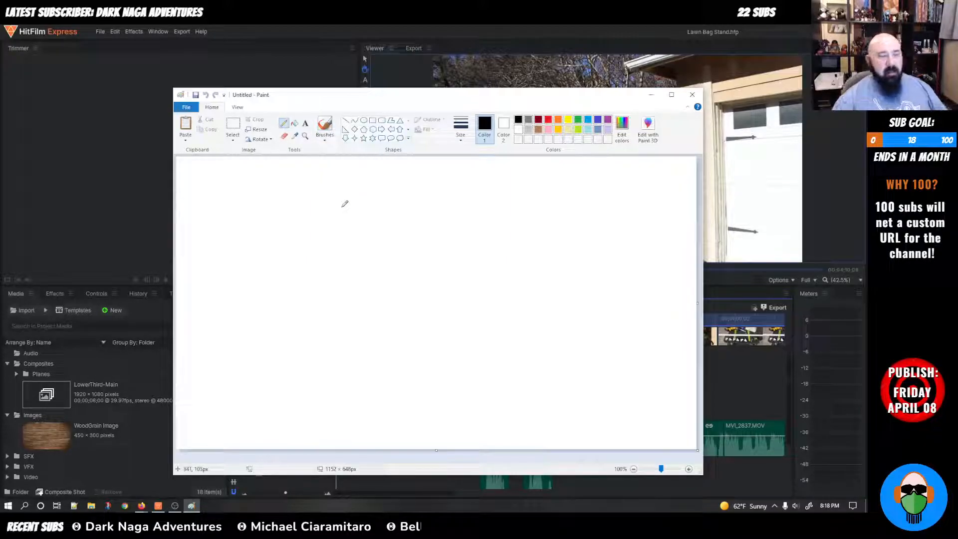
pyautogui.moveTo(442, 216)
pyautogui.mouseDown()
pyautogui.moveTo(418, 218)
pyautogui.moveTo(409, 243)
pyautogui.moveTo(464, 241)
pyautogui.moveTo(469, 220)
pyautogui.moveTo(421, 216)
pyautogui.mouseUp()
pyautogui.moveTo(424, 281)
pyautogui.mouseDown()
pyautogui.moveTo(390, 292)
pyautogui.moveTo(436, 331)
pyautogui.moveTo(486, 306)
pyautogui.moveTo(460, 280)
pyautogui.moveTo(423, 278)
pyautogui.mouseUp()
pyautogui.moveTo(408, 234); pyautogui.dragTo(393, 288)
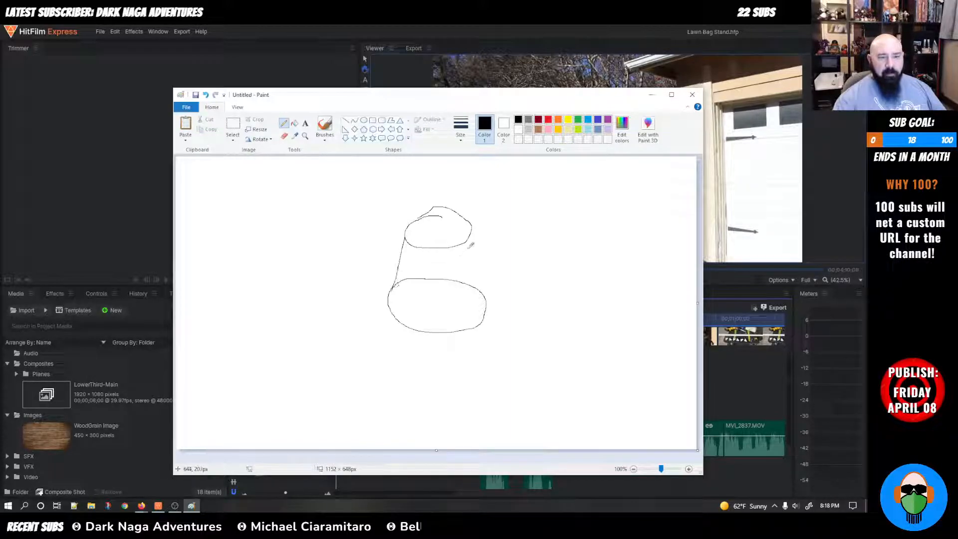
pyautogui.moveTo(472, 231); pyautogui.dragTo(482, 302)
pyautogui.moveTo(437, 211); pyautogui.dragTo(439, 280)
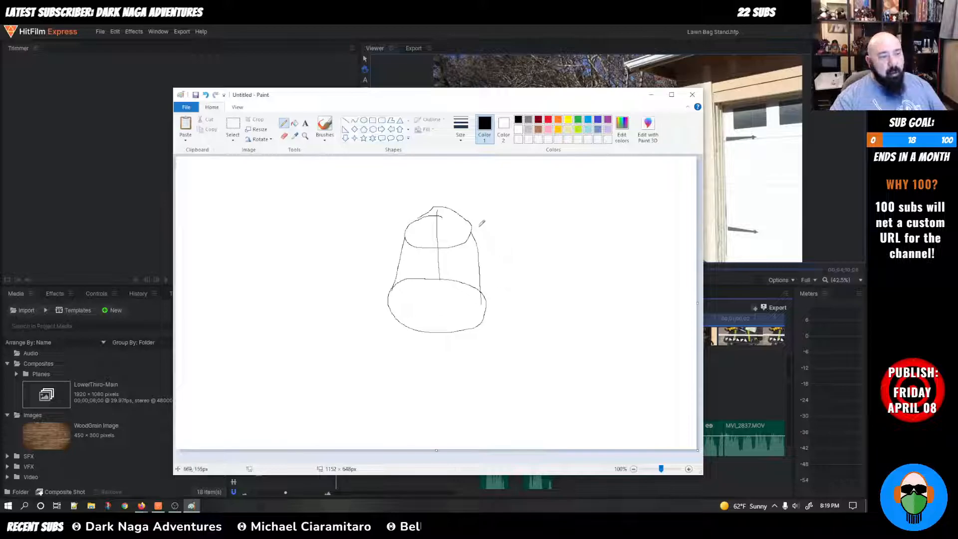
# Step: Sketch a 6, a T-shaped outline, two parallel diagonal lines and three short slanted strokes beside the ovals
pyautogui.moveTo(558, 176)
pyautogui.mouseDown()
pyautogui.moveTo(558, 198)
pyautogui.moveTo(602, 182)
pyautogui.moveTo(601, 199)
pyautogui.moveTo(620, 198)
pyautogui.moveTo(619, 181)
pyautogui.moveTo(638, 176)
pyautogui.moveTo(594, 170)
pyautogui.mouseUp()
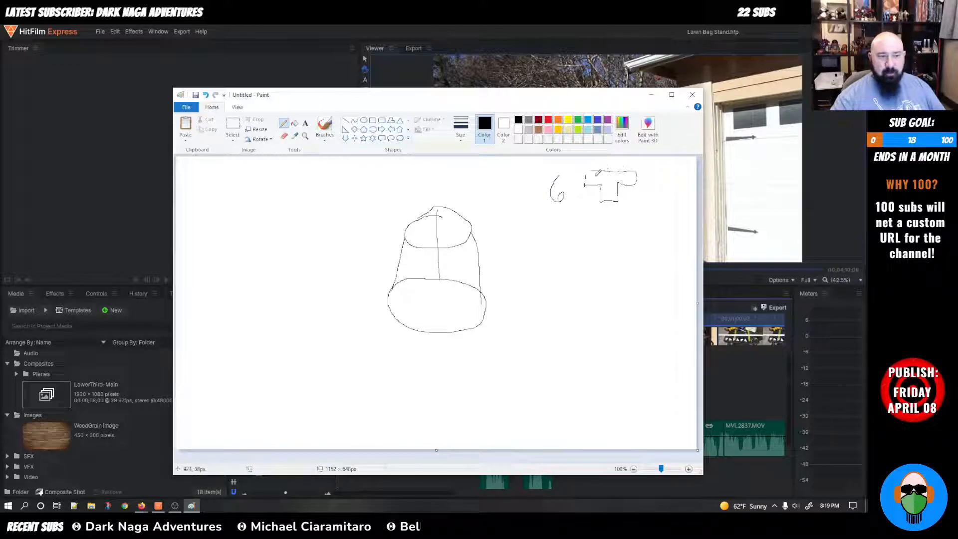
pyautogui.moveTo(626, 207); pyautogui.dragTo(652, 182)
pyautogui.moveTo(543, 302)
pyautogui.mouseDown()
pyautogui.moveTo(625, 246)
pyautogui.moveTo(663, 204)
pyautogui.mouseUp()
pyautogui.moveTo(597, 295)
pyautogui.mouseDown()
pyautogui.moveTo(604, 326)
pyautogui.moveTo(630, 322)
pyautogui.moveTo(637, 353)
pyautogui.mouseUp()
pyautogui.moveTo(636, 298); pyautogui.dragTo(661, 344)
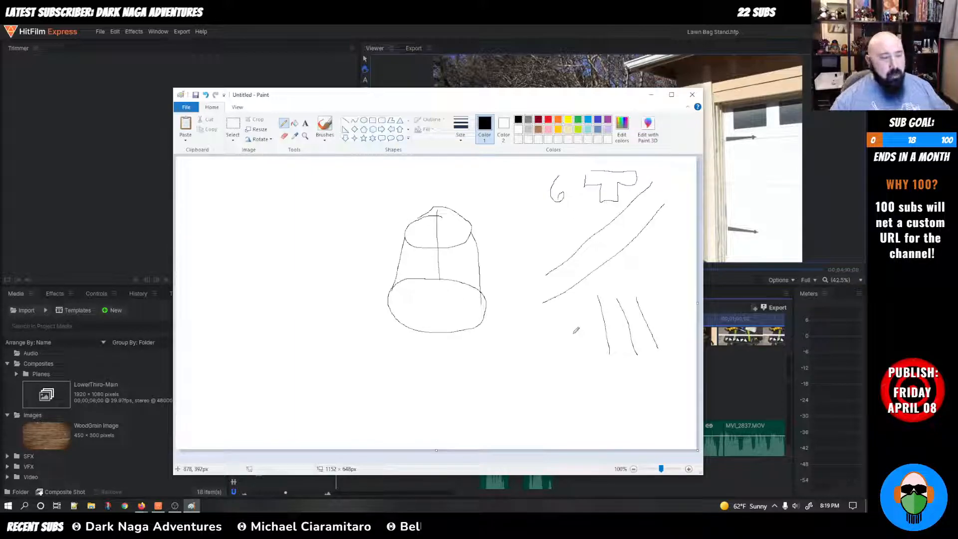
# Step: Sketch an open arch with a long curved cord running towards the lower oval, and close Paint without saving
pyautogui.moveTo(257, 258)
pyautogui.mouseDown()
pyautogui.moveTo(258, 240)
pyautogui.moveTo(300, 232)
pyautogui.moveTo(290, 255)
pyautogui.moveTo(301, 253)
pyautogui.mouseUp()
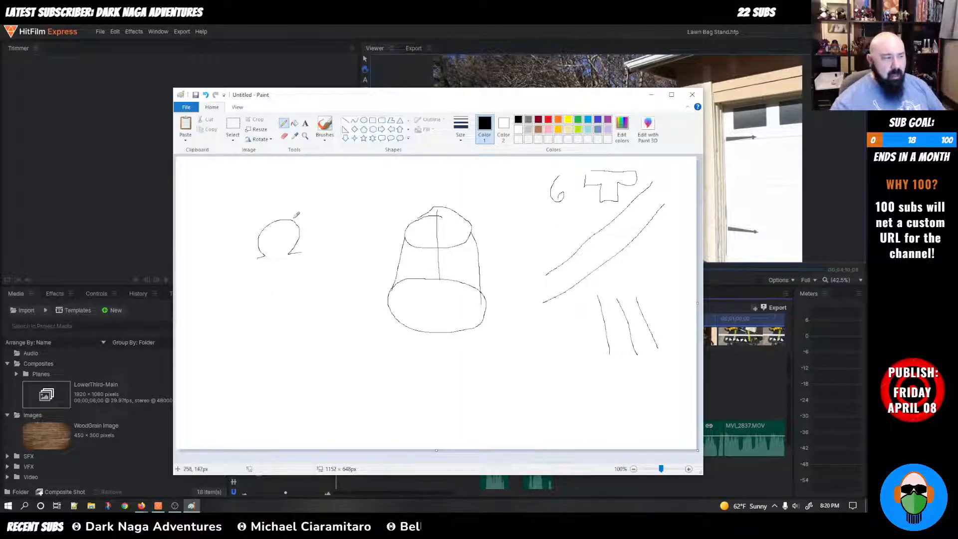
pyautogui.moveTo(280, 221)
pyautogui.mouseDown()
pyautogui.moveTo(325, 190)
pyautogui.moveTo(321, 312)
pyautogui.moveTo(366, 328)
pyautogui.mouseUp()
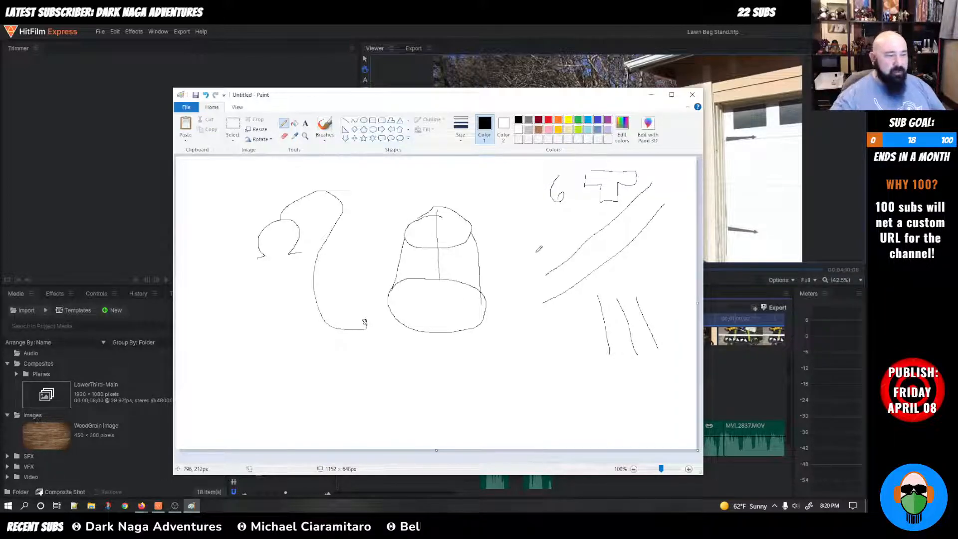
pyautogui.click(693, 95)
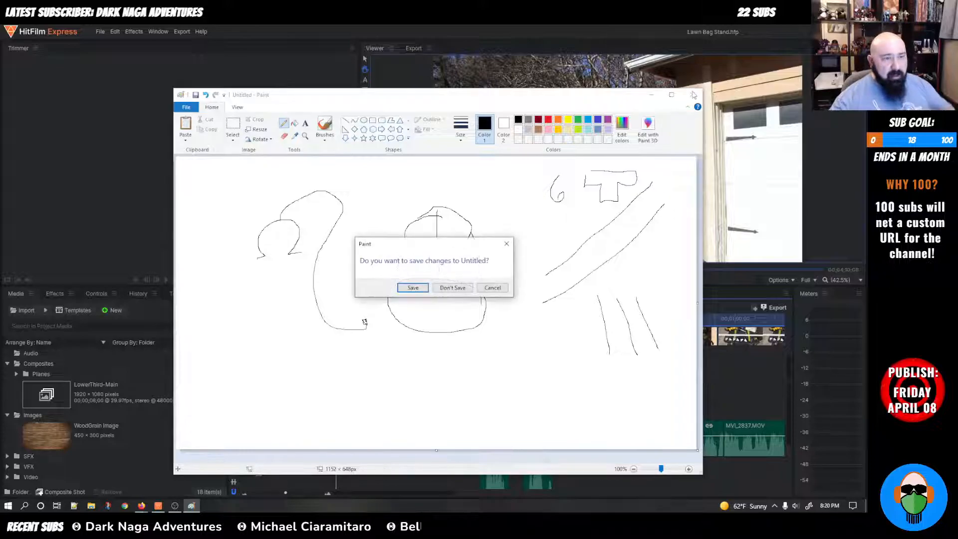
pyautogui.click(452, 288)
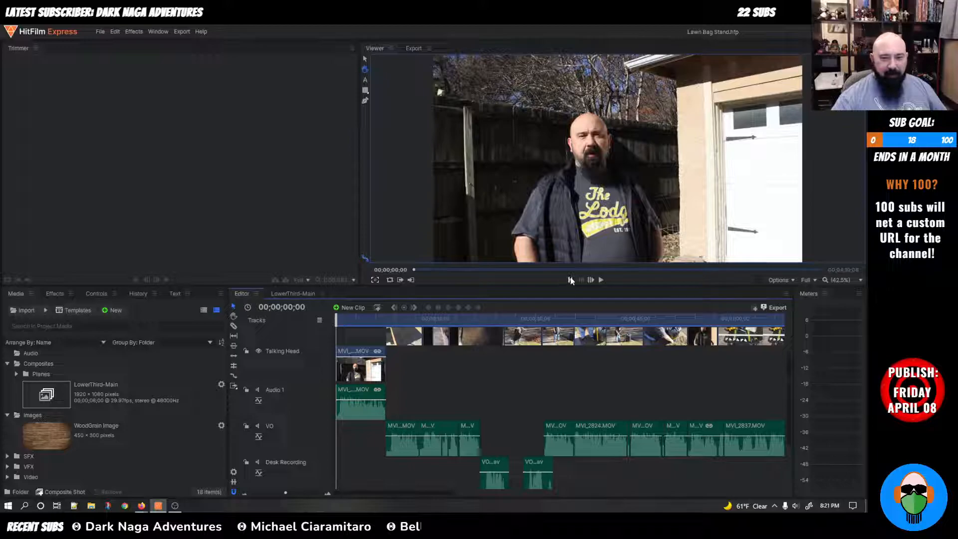
# Step: Play the opening of the Talking Head clip, pause it, and look over the timeline's audio tracks
pyautogui.click(600, 280)
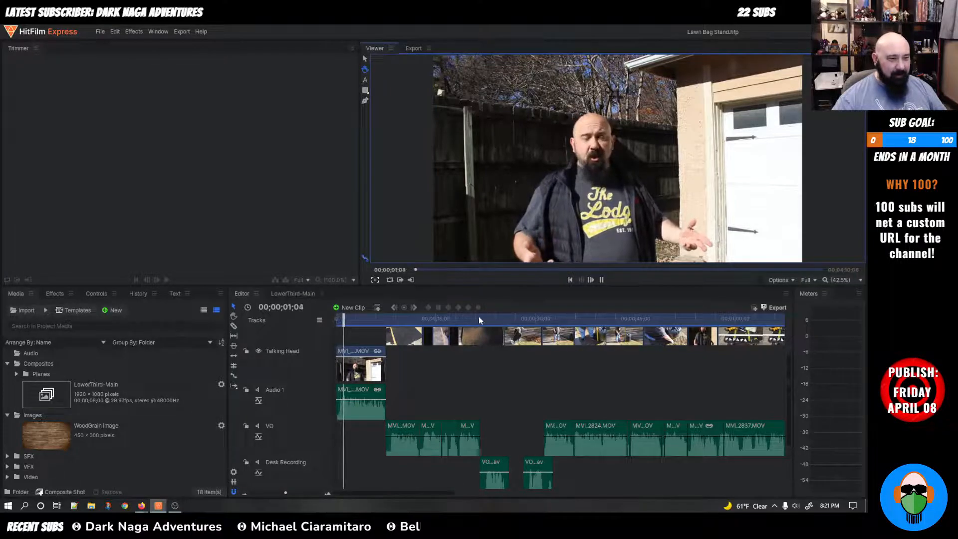
pyautogui.press('space')
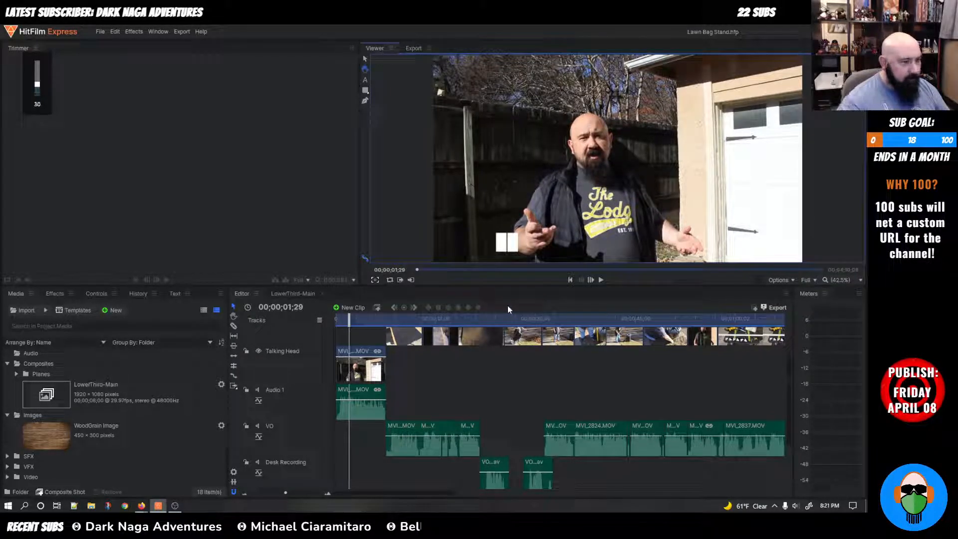
pyautogui.scroll(-3, 428, 390)
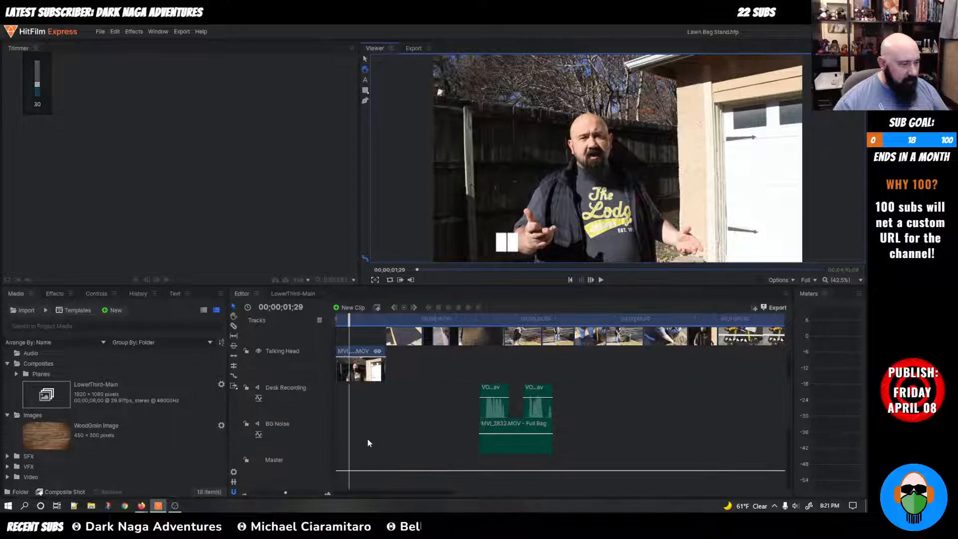
pyautogui.scroll(3, 390, 456)
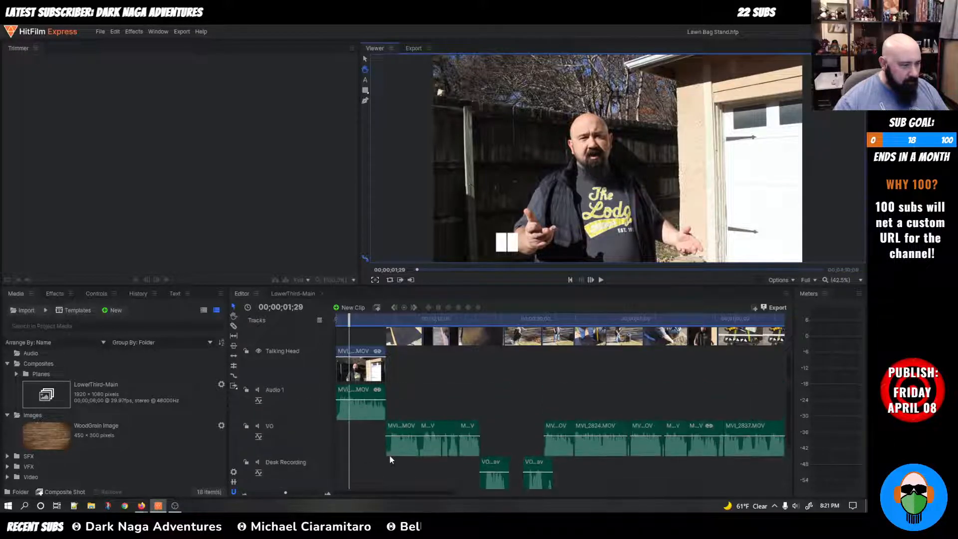
# Step: Unmute the Audio 1, VO, Desk Recording and BG Noise tracks and return the playhead to the start of the timeline
pyautogui.click(258, 390)
pyautogui.moveTo(351, 322); pyautogui.dragTo(312, 323)
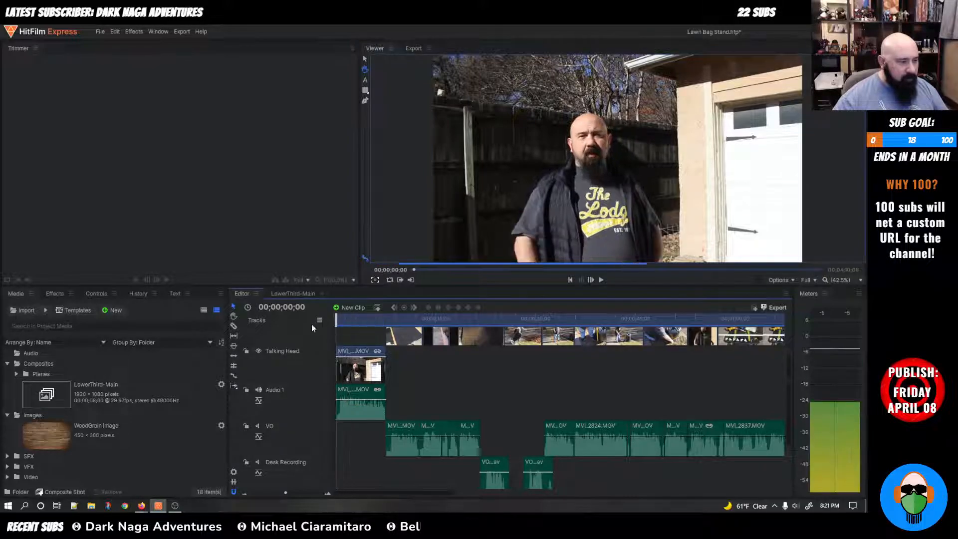
pyautogui.click(259, 462)
pyautogui.scroll(-3, 300, 435)
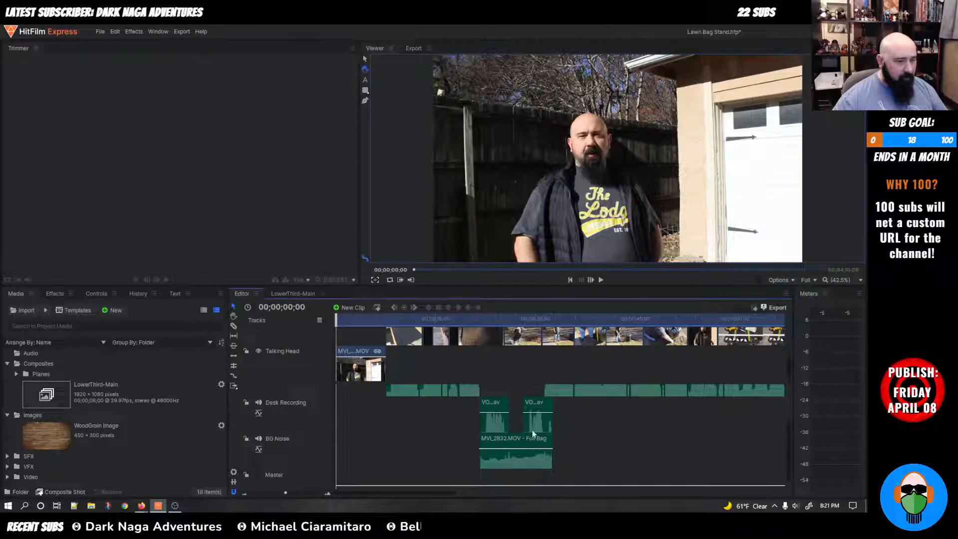
pyautogui.scroll(3, 375, 433)
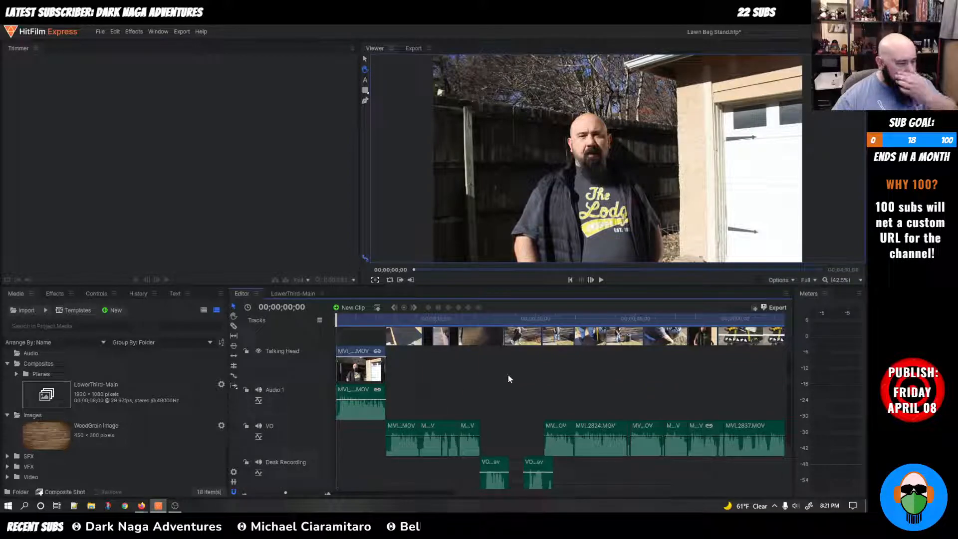
pyautogui.scroll(3, 438, 372)
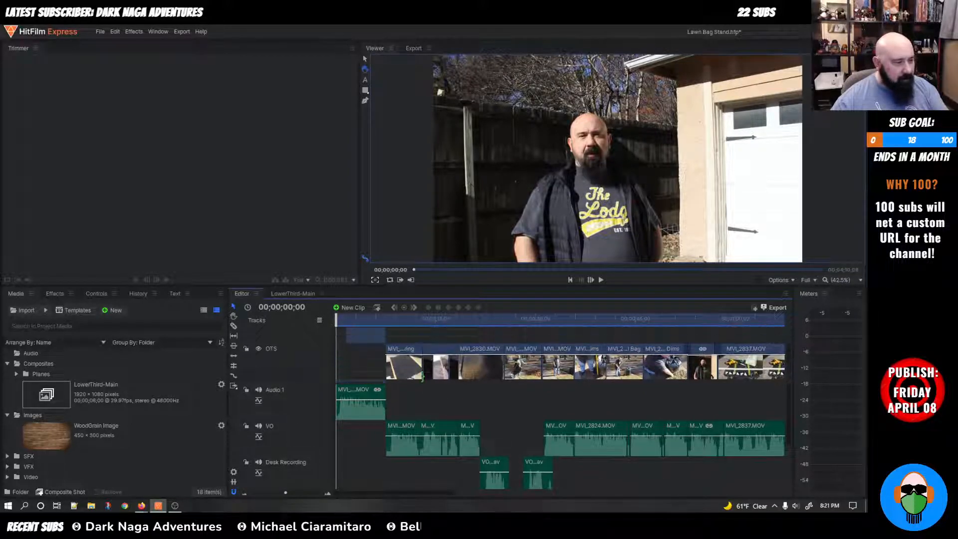
# Step: Play the timeline from the start through the Material Prep section, pausing as needed, and park the playhead at 00;01;51;26
pyautogui.press('space')
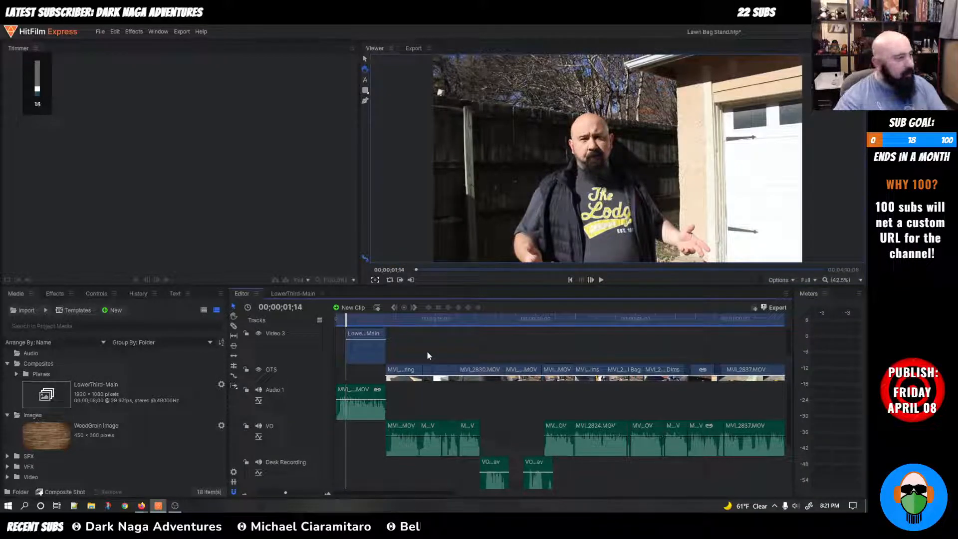
pyautogui.press('space')
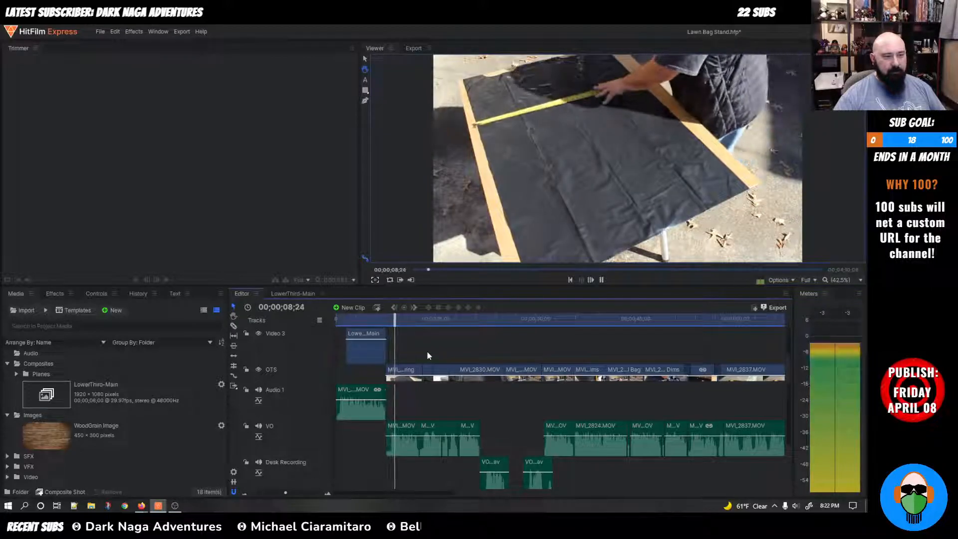
pyautogui.press('space')
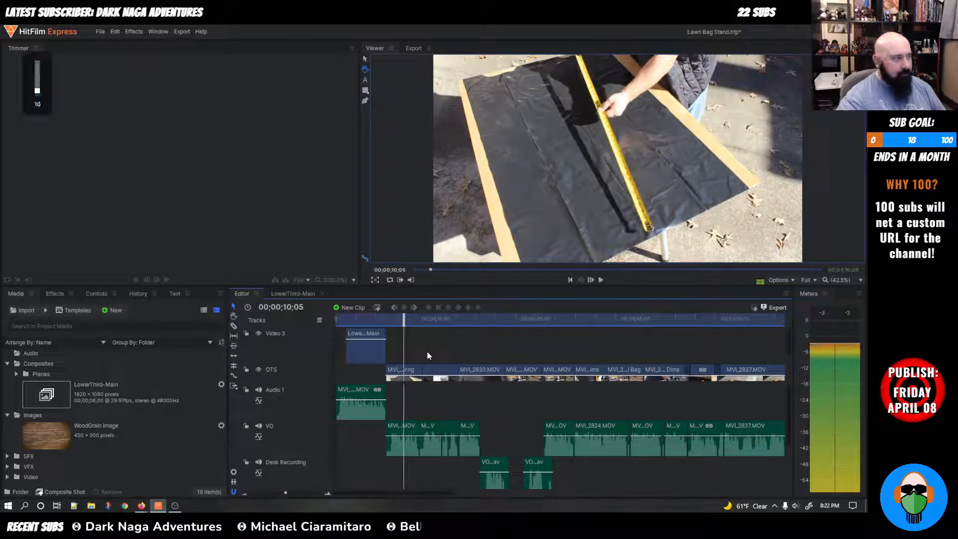
pyautogui.press('space')
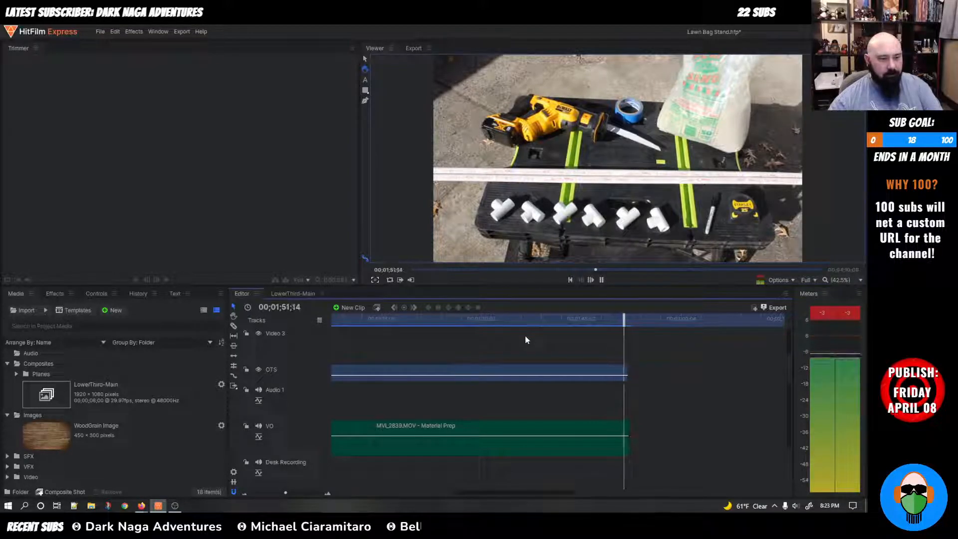
pyautogui.press('space')
pyautogui.moveTo(633, 319); pyautogui.dragTo(626, 319)
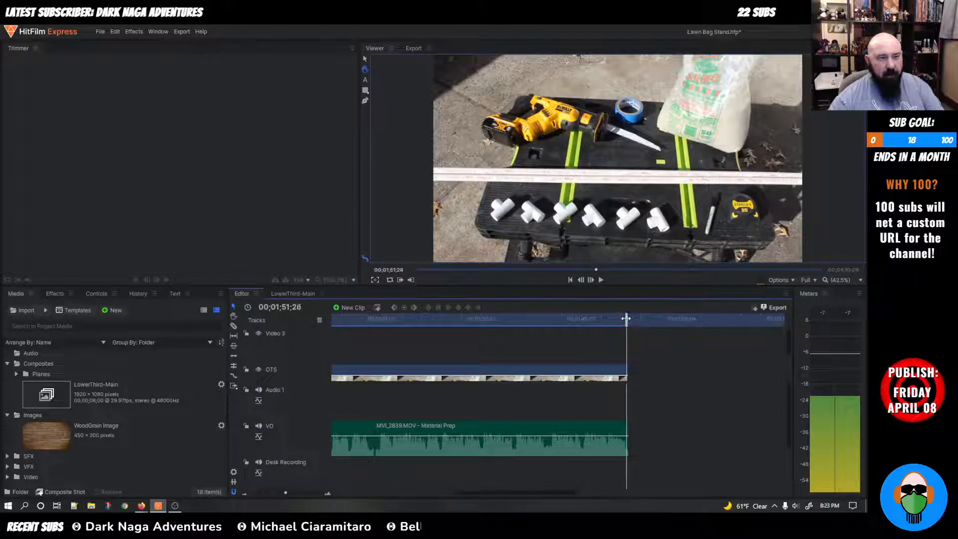
pyautogui.scroll(-2, 585, 394)
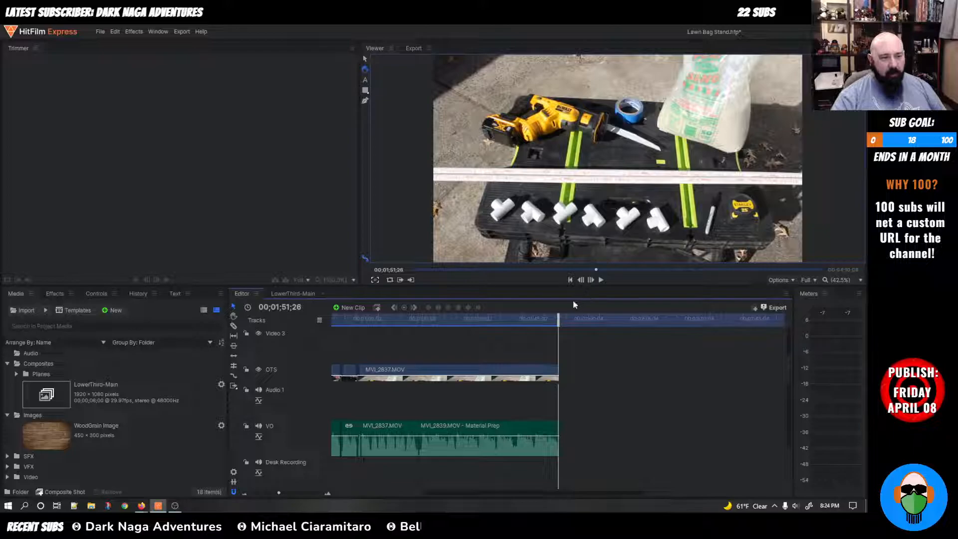
# Step: Play up to the start of the Material Prep audio and slice the MVI_2837 clip on the OTS track at 00;01;10;10
pyautogui.moveTo(558, 319)
pyautogui.mouseDown()
pyautogui.moveTo(343, 333)
pyautogui.moveTo(548, 325)
pyautogui.mouseUp()
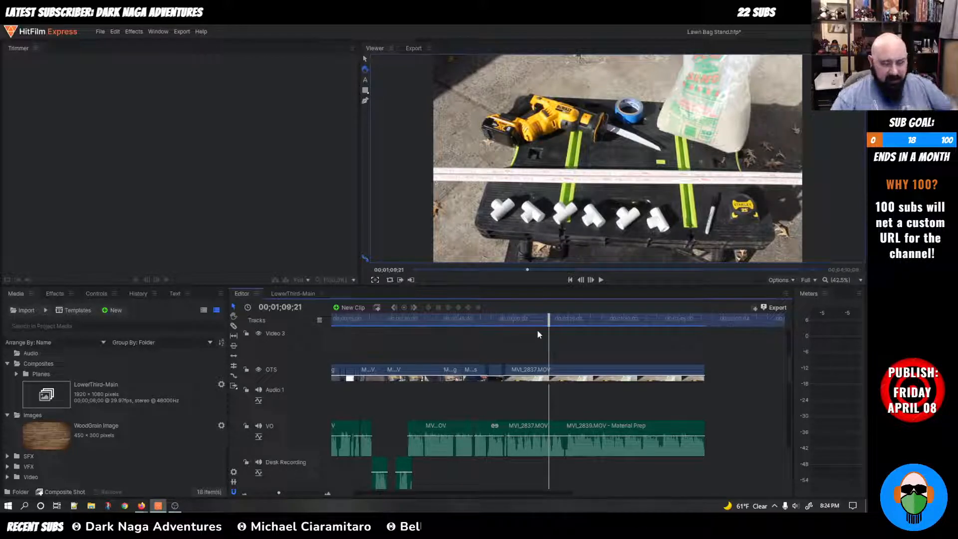
pyautogui.moveTo(549, 320); pyautogui.dragTo(529, 320)
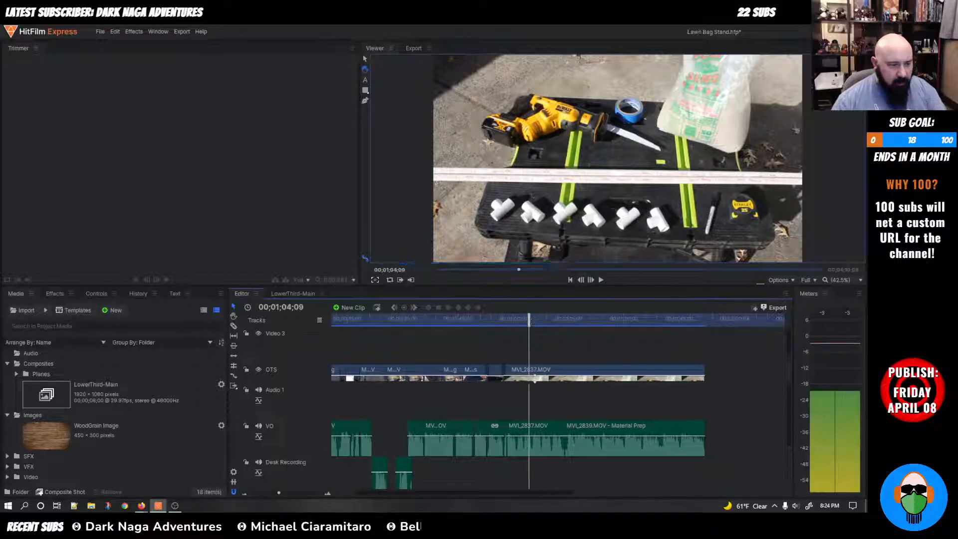
pyautogui.click(534, 371)
pyautogui.rightClick(536, 372)
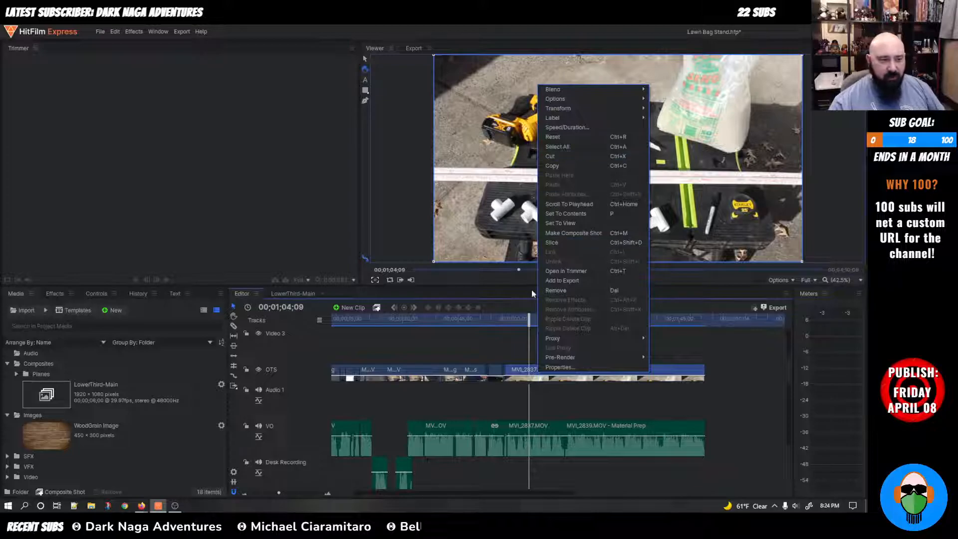
pyautogui.moveTo(529, 322); pyautogui.dragTo(496, 320)
pyautogui.press('space')
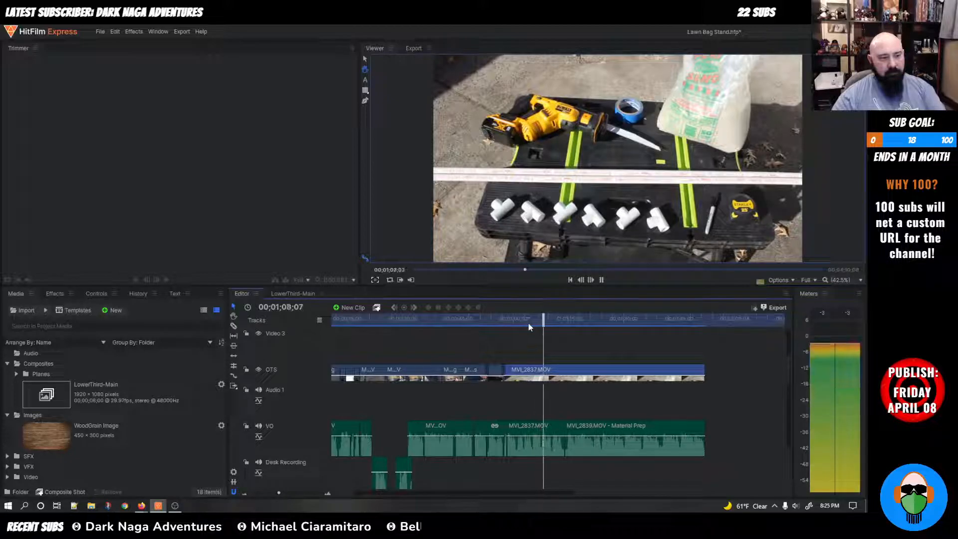
pyautogui.press('space')
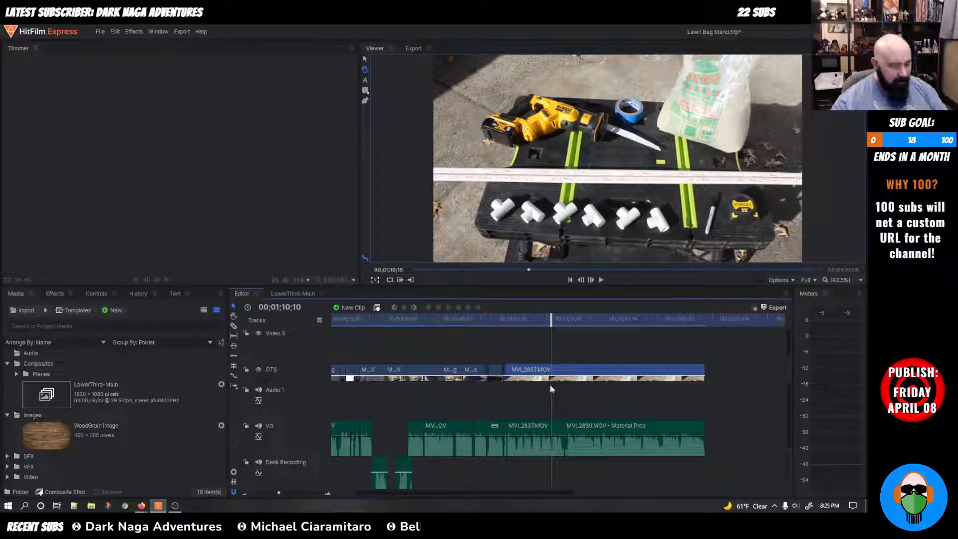
pyautogui.press('c')
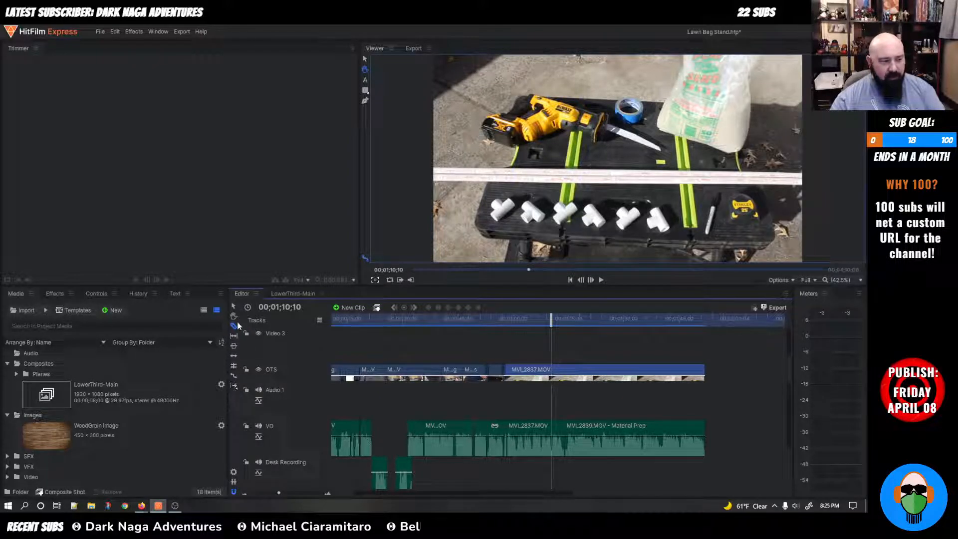
pyautogui.click(551, 372)
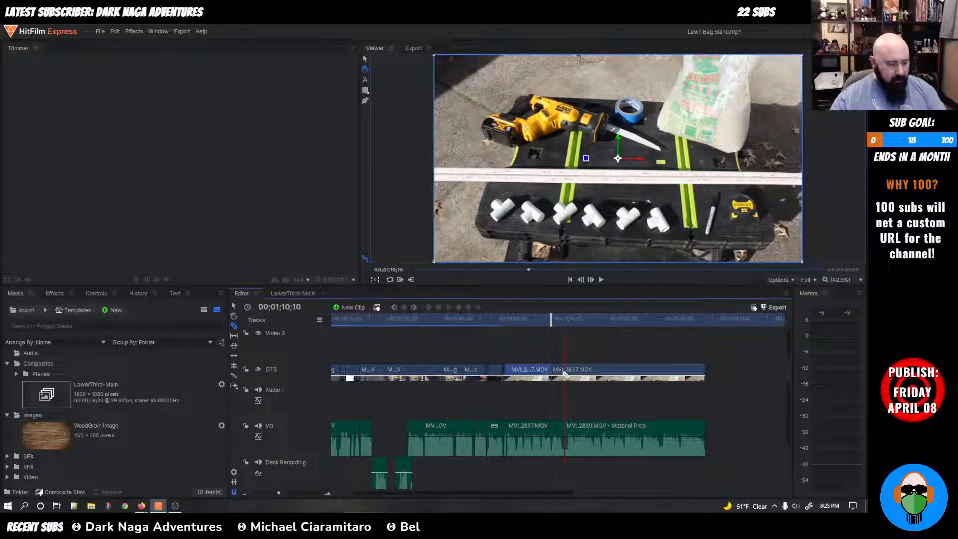
# Step: Move the second part of the sliced MVI_2837 clip onto Video 3, starting at the playhead, and insert another video track
pyautogui.moveTo(572, 374)
pyautogui.mouseDown()
pyautogui.moveTo(599, 373)
pyautogui.moveTo(593, 379)
pyautogui.moveTo(596, 349)
pyautogui.moveTo(597, 361)
pyautogui.moveTo(582, 366)
pyautogui.mouseUp()
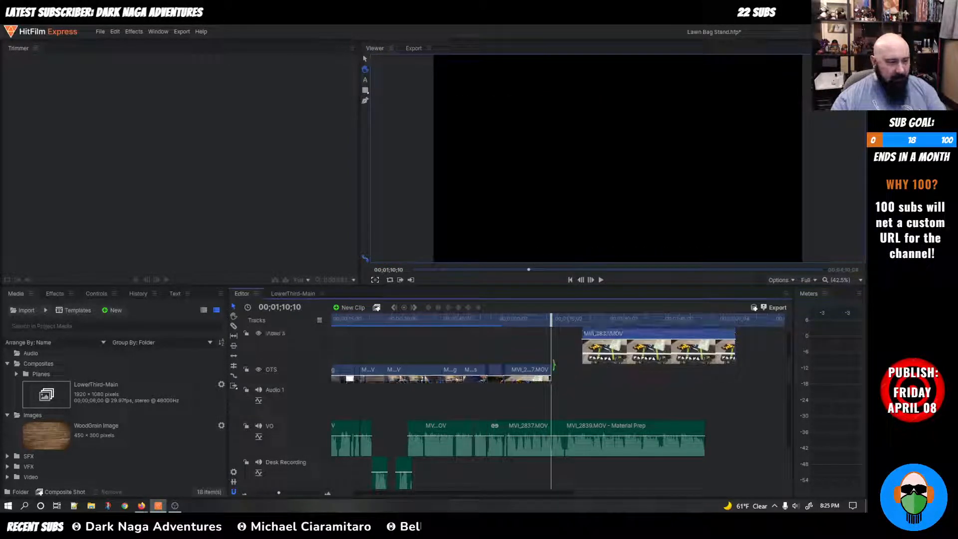
pyautogui.moveTo(609, 337); pyautogui.dragTo(574, 335)
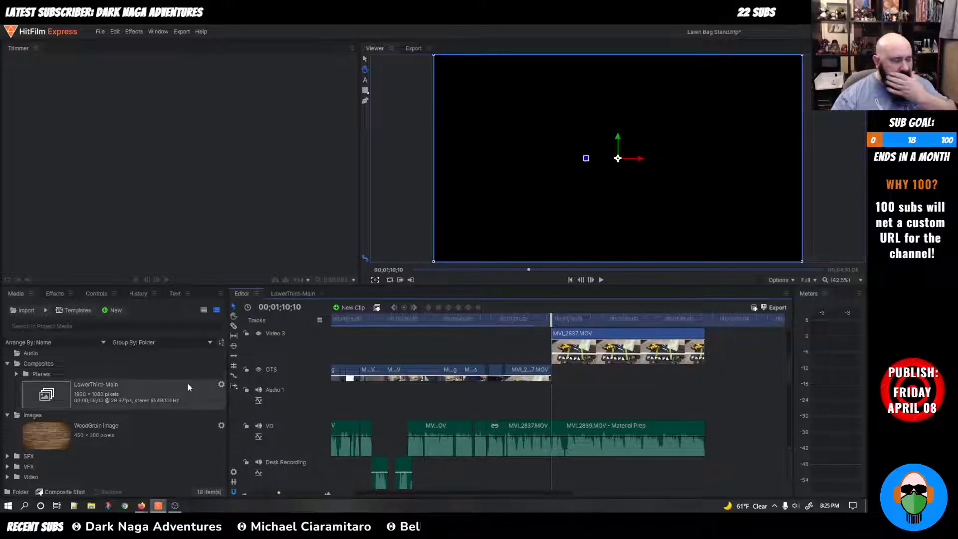
pyautogui.rightClick(261, 347)
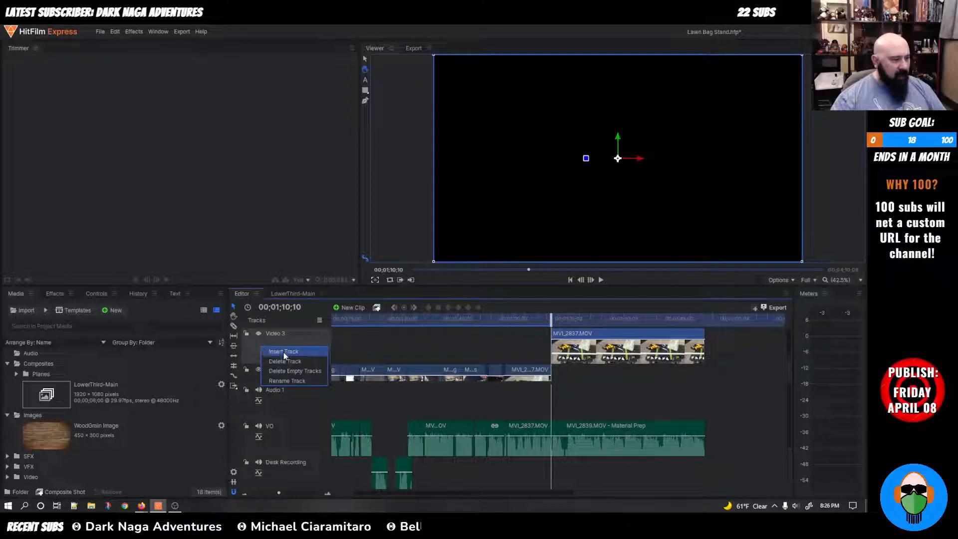
pyautogui.click(283, 351)
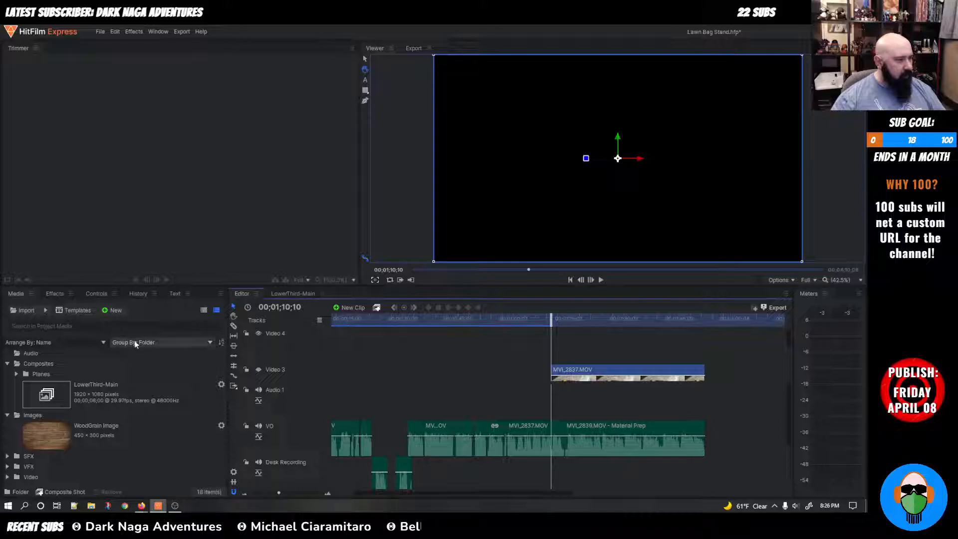
# Step: Try to add white Arial text of size 48 in the Viewer with the Text tool at 00;01;10;10
pyautogui.click(365, 80)
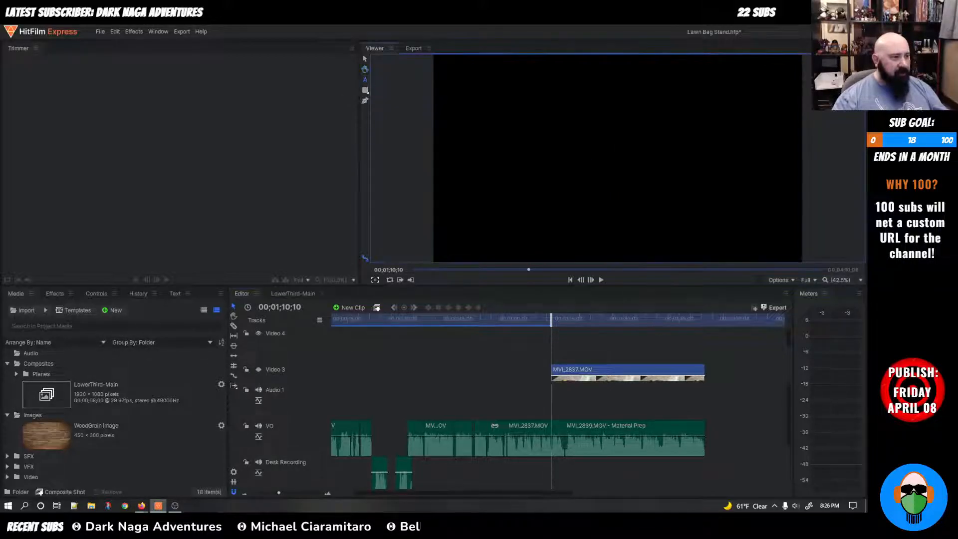
pyautogui.click(555, 334)
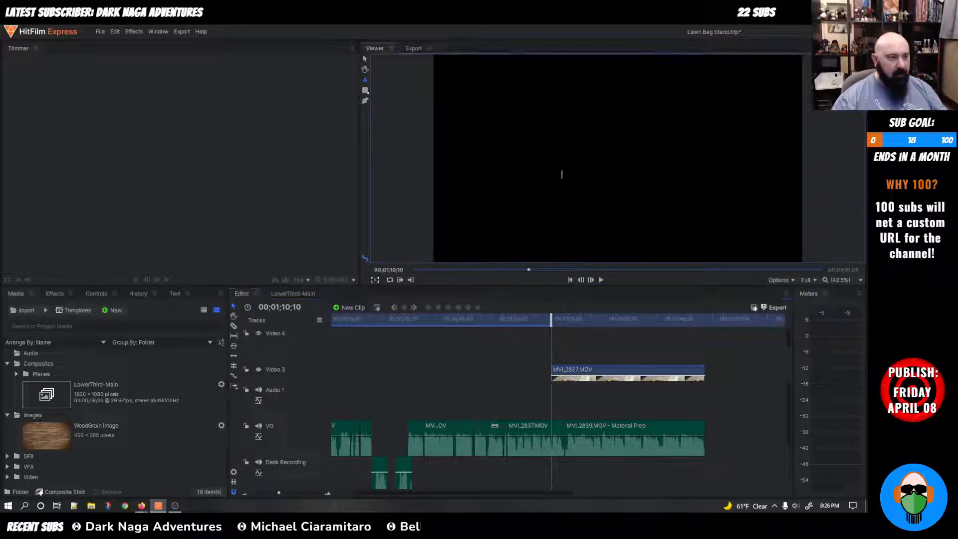
pyautogui.moveTo(561, 174); pyautogui.dragTo(579, 169)
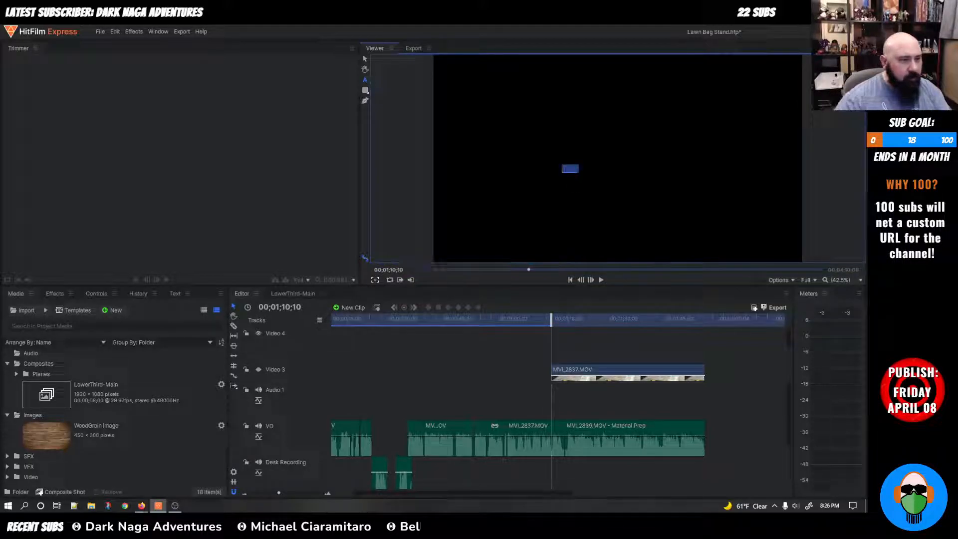
pyautogui.click(175, 294)
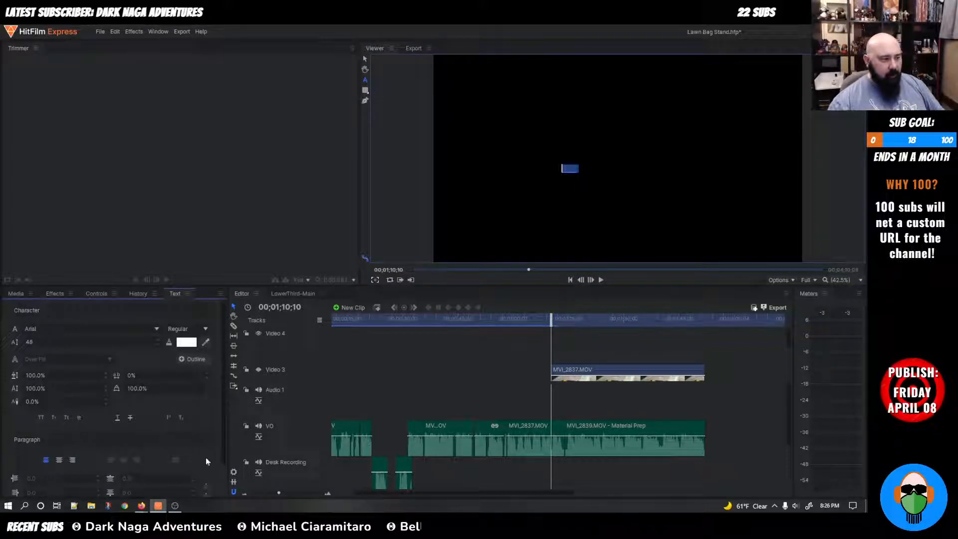
pyautogui.click(185, 345)
pyautogui.click(421, 272)
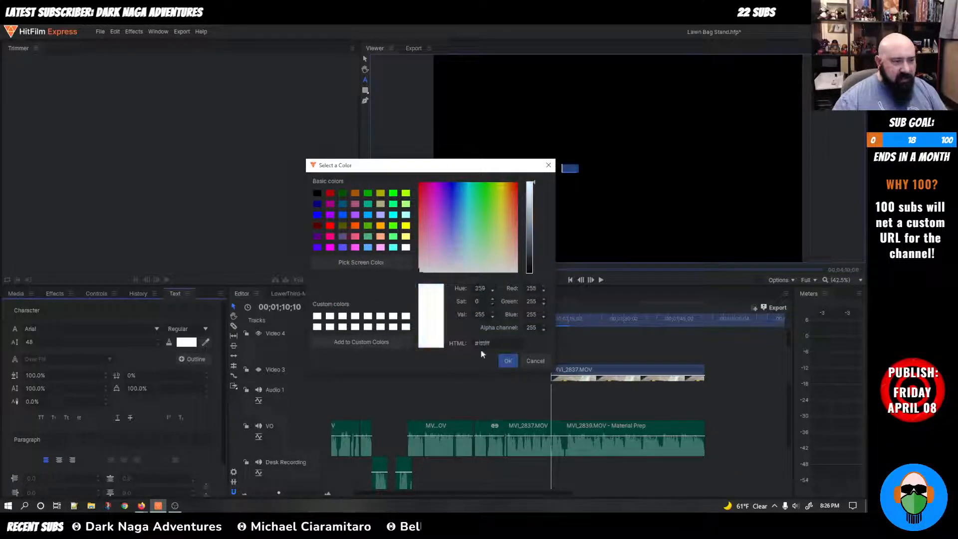
pyautogui.click(508, 360)
pyautogui.click(571, 168)
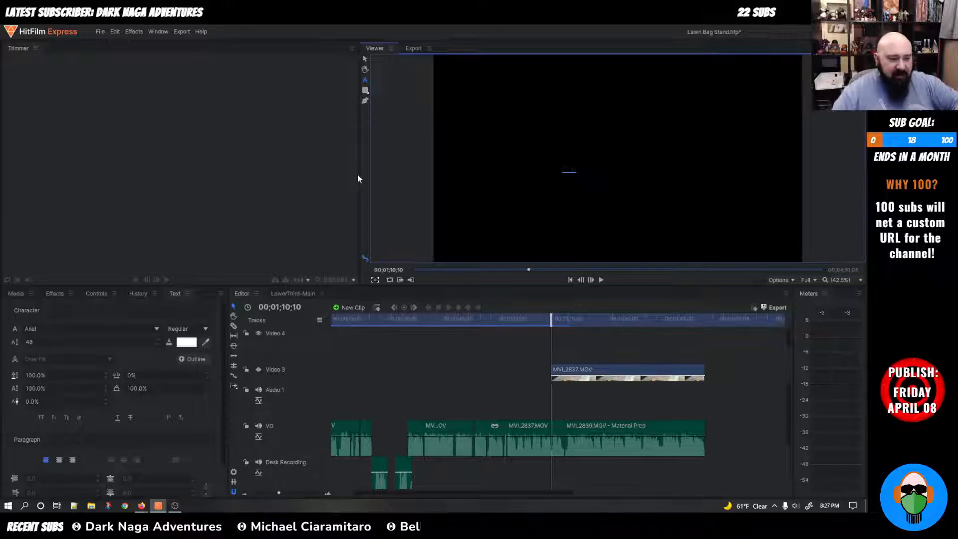
# Step: Turn on the Video 3 track's visibility and replay the opening to check the lower third over the talking-head shot
pyautogui.moveTo(411, 494); pyautogui.dragTo(331, 494)
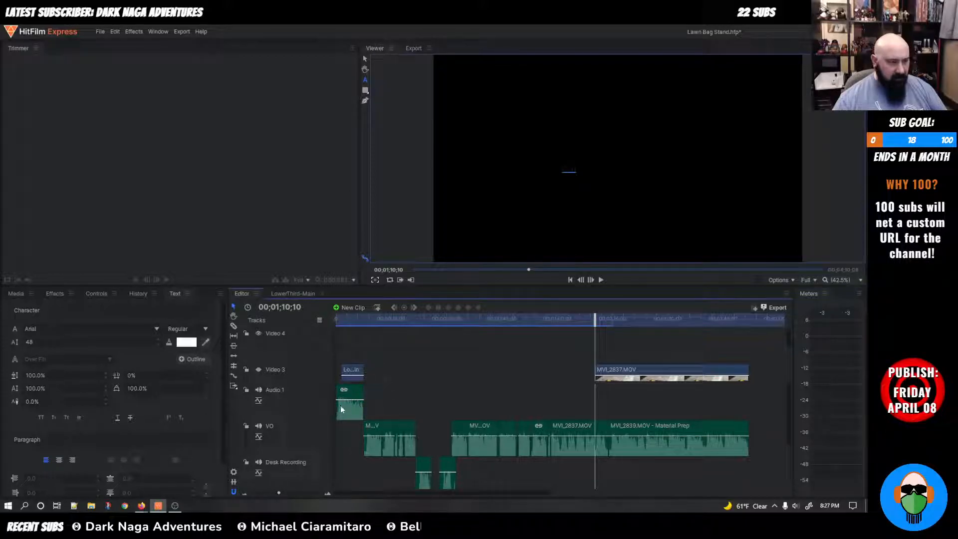
pyautogui.moveTo(601, 316); pyautogui.dragTo(341, 352)
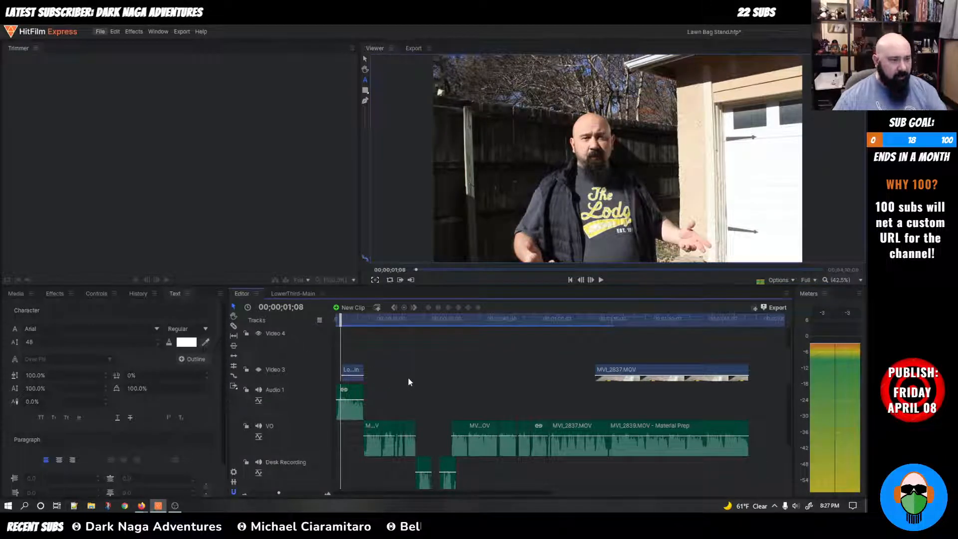
pyautogui.press('space')
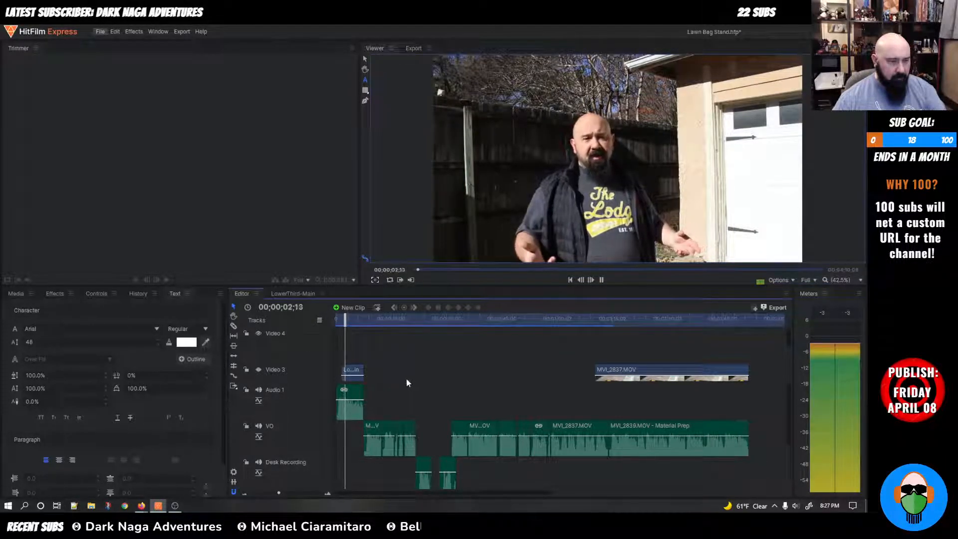
pyautogui.moveTo(348, 323); pyautogui.dragTo(324, 333)
pyautogui.click(258, 369)
pyautogui.press('space')
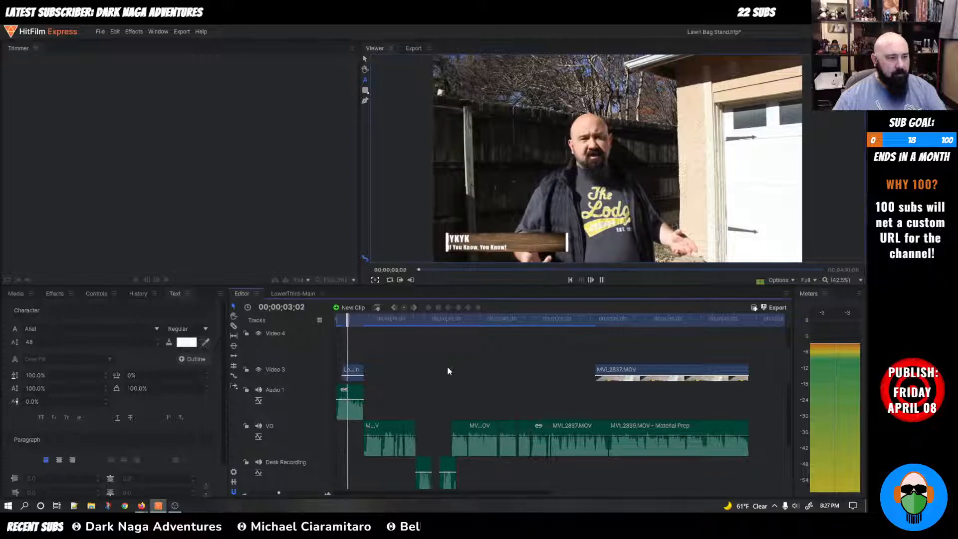
pyautogui.press('space')
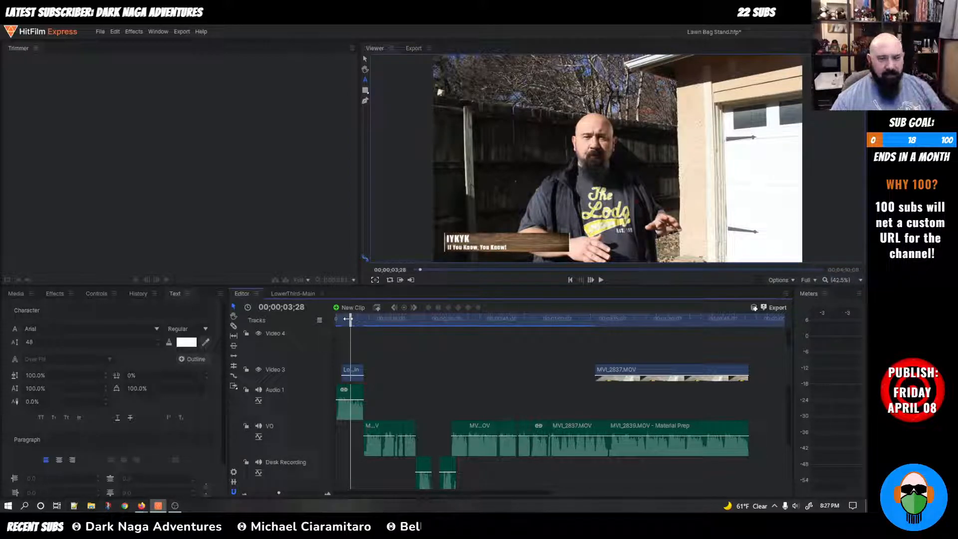
# Step: Move the second MVI_2837 segment up onto a new Video 5 track and hide that track
pyautogui.moveTo(348, 318); pyautogui.dragTo(558, 344)
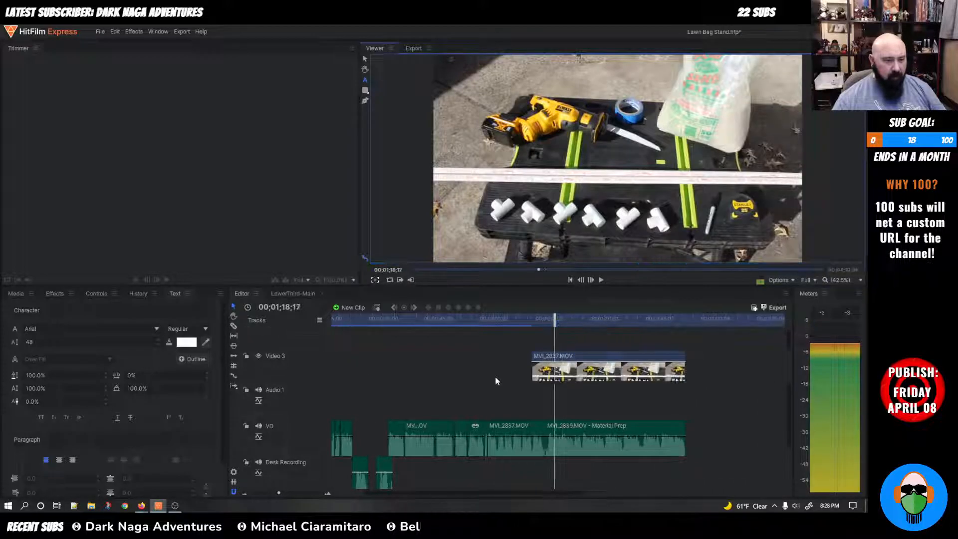
pyautogui.scroll(-2, 558, 350)
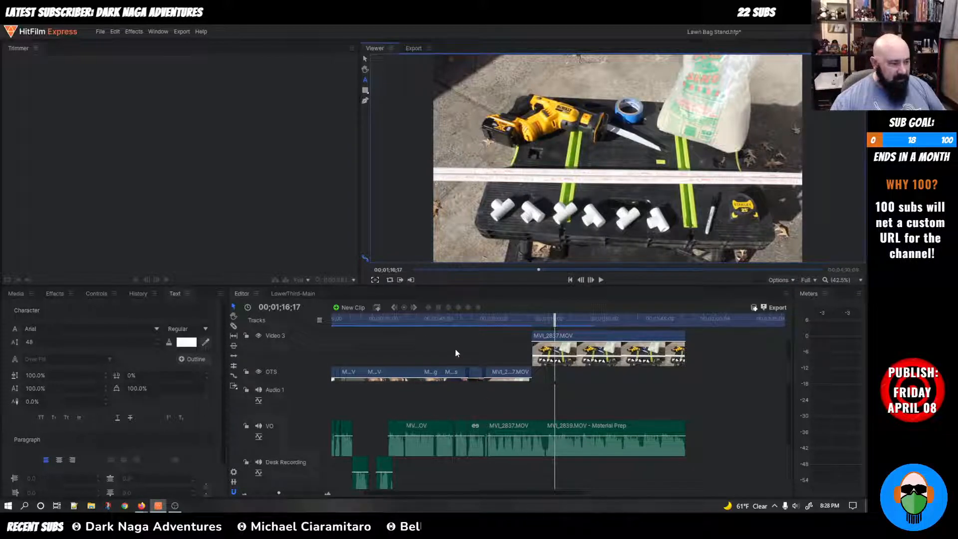
pyautogui.scroll(-4, 458, 353)
pyautogui.scroll(5, 425, 355)
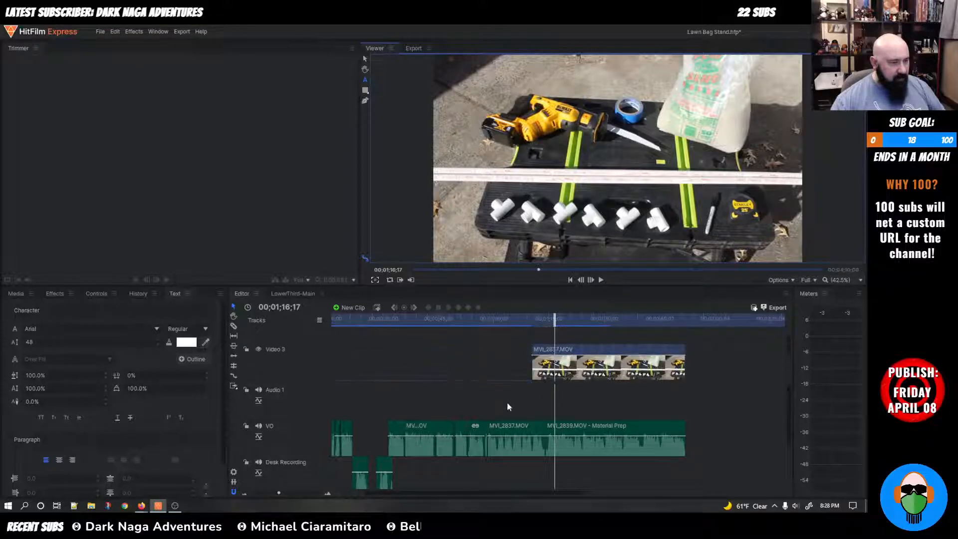
pyautogui.hscroll(-3, 516, 493)
pyautogui.scroll(-5, 569, 390)
pyautogui.scroll(-3, 566, 379)
pyautogui.scroll(-2, 566, 369)
pyautogui.scroll(2, 566, 366)
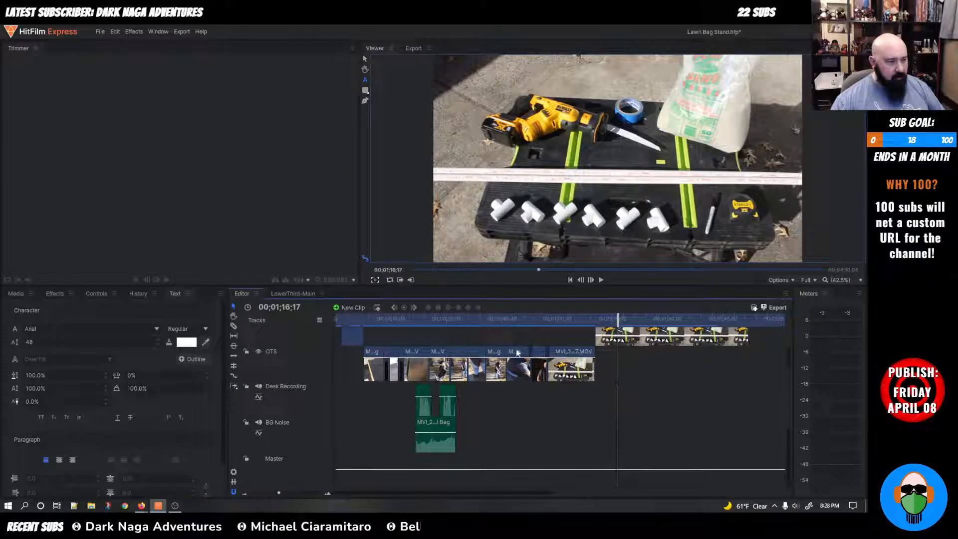
pyautogui.scroll(3, 504, 364)
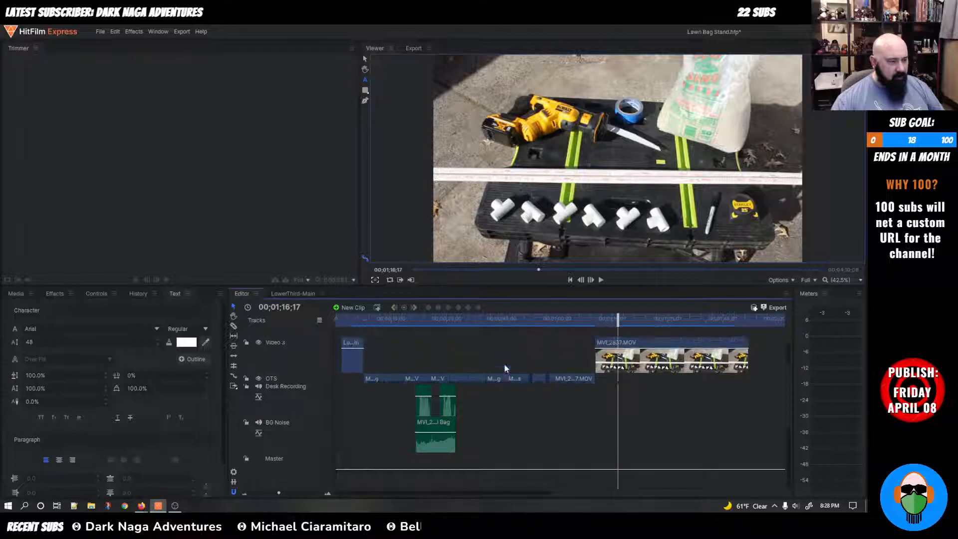
pyautogui.moveTo(645, 351); pyautogui.dragTo(642, 327)
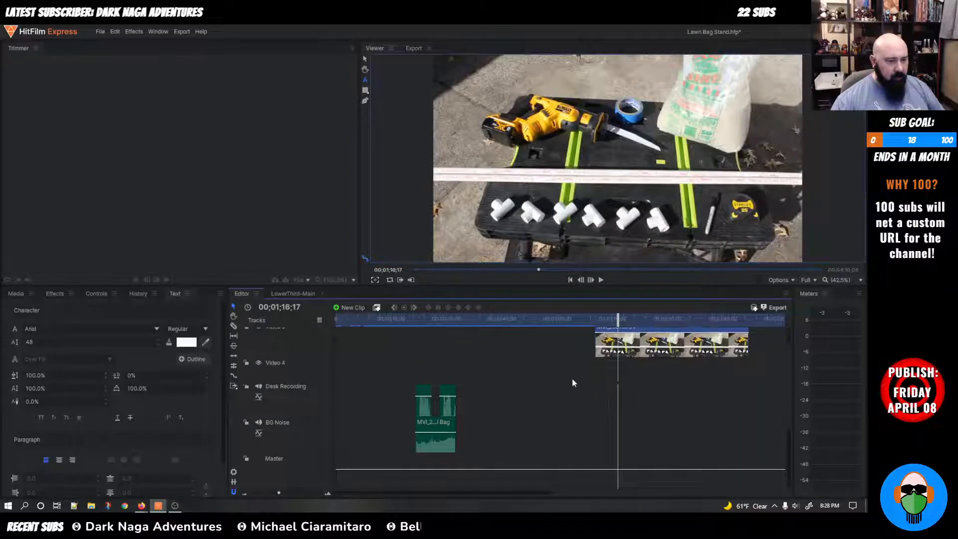
pyautogui.click(257, 334)
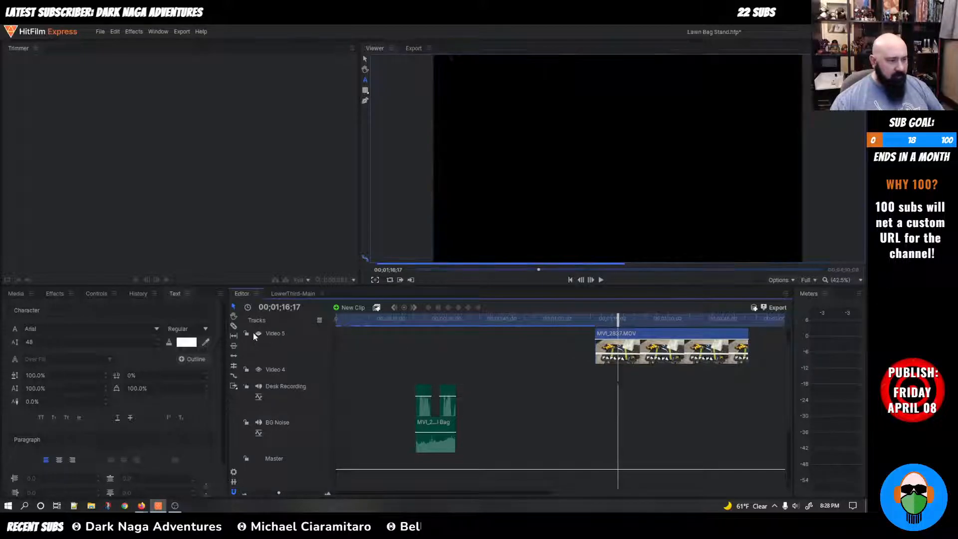
# Step: Return the playhead to the start of the timeline and enlarge the area showing the video tracks
pyautogui.moveTo(618, 319); pyautogui.dragTo(264, 347)
pyautogui.scroll(3, 488, 403)
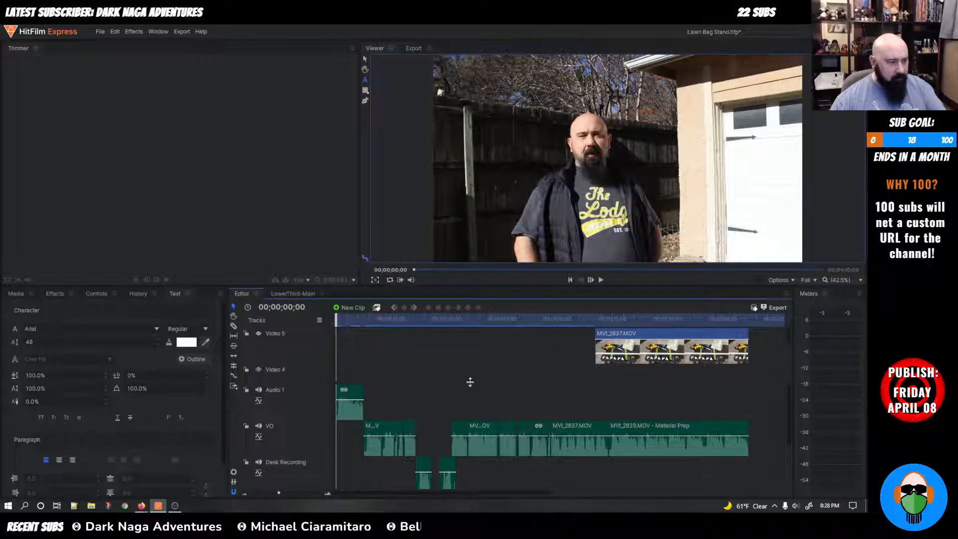
pyautogui.moveTo(470, 382); pyautogui.dragTo(465, 415)
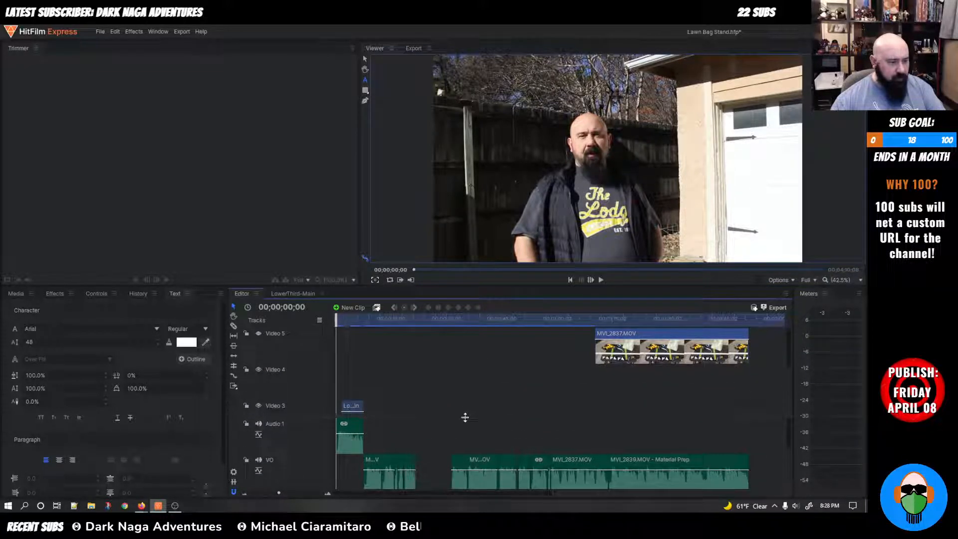
pyautogui.scroll(-2, 417, 374)
pyautogui.scroll(-3, 417, 374)
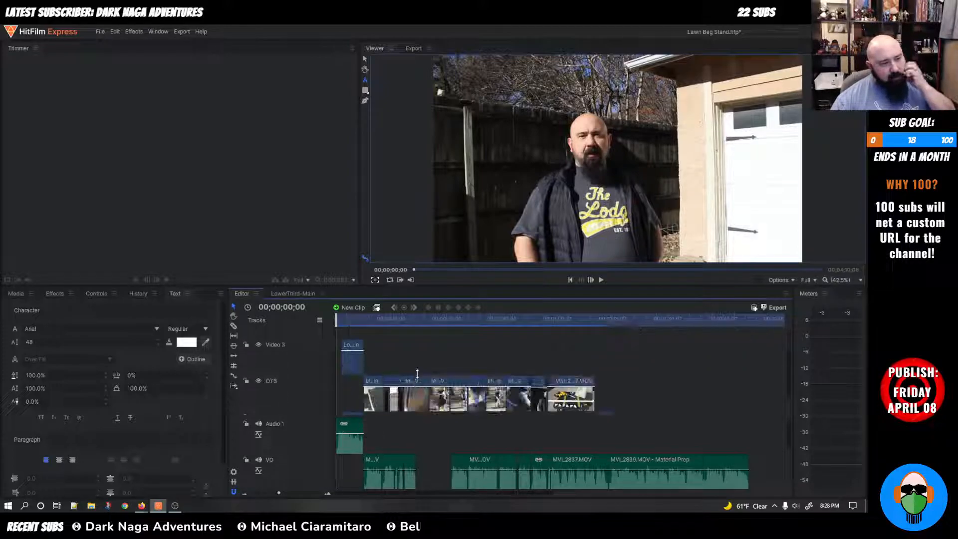
# Step: Move the text clip near 00;01;11;19 from the Talking Head track up to Video 3
pyautogui.moveTo(337, 322); pyautogui.dragTo(599, 336)
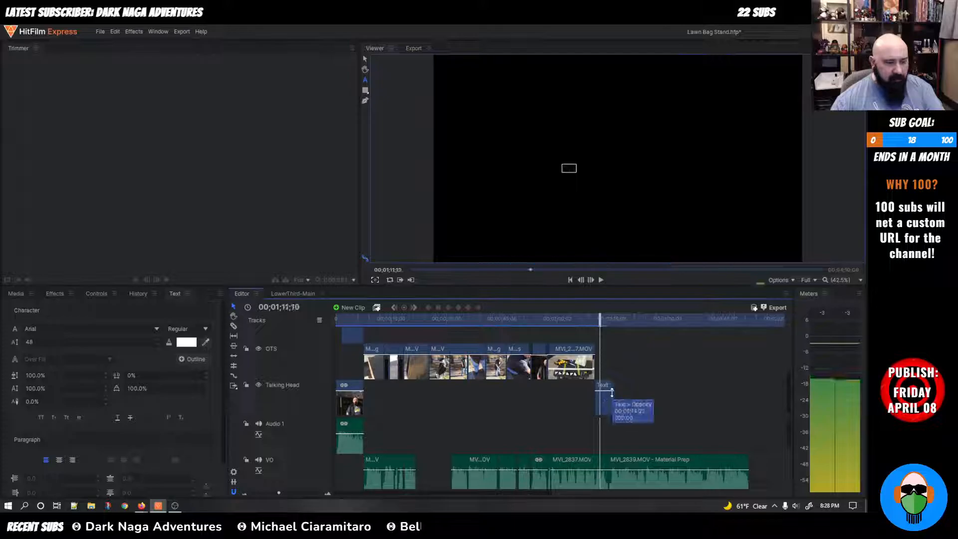
pyautogui.scroll(3, 606, 408)
pyautogui.scroll(-2, 607, 408)
pyautogui.moveTo(607, 399); pyautogui.dragTo(603, 342)
# Step: Rename the Video 3 track as "Text/Thirds"
pyautogui.doubleClick(278, 336)
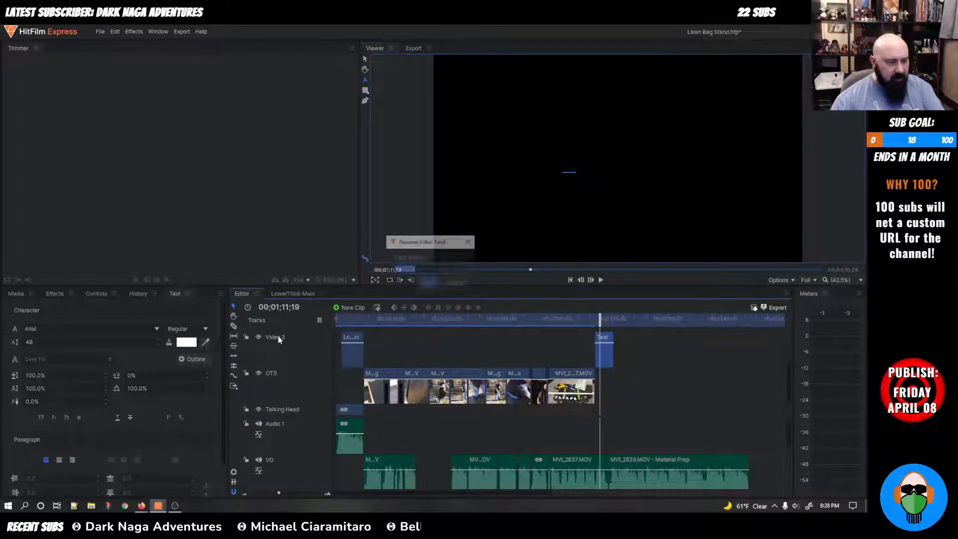
pyautogui.write('VF')
pyautogui.press('BackSpace')
pyautogui.press('BackSpace')
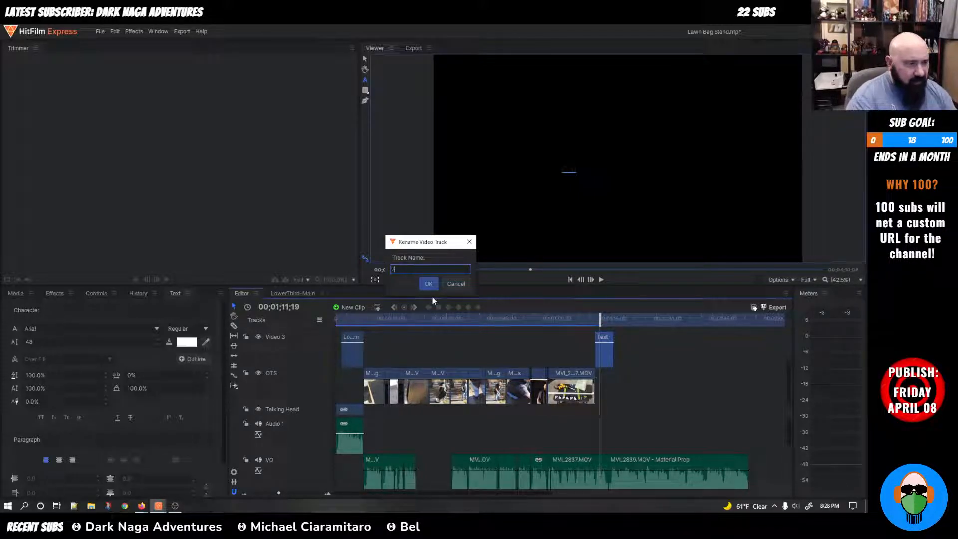
pyautogui.write('Text')
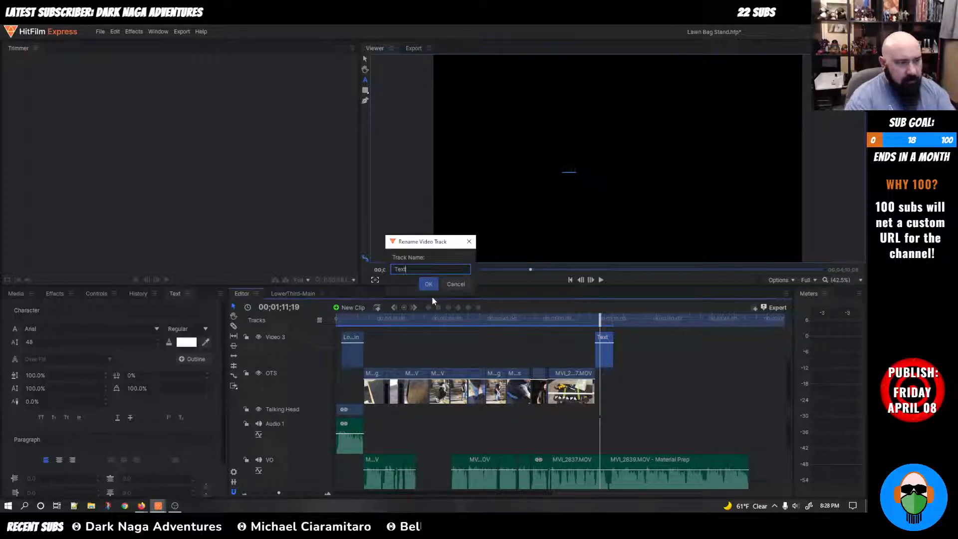
pyautogui.write('/Thirds')
pyautogui.press('Return')
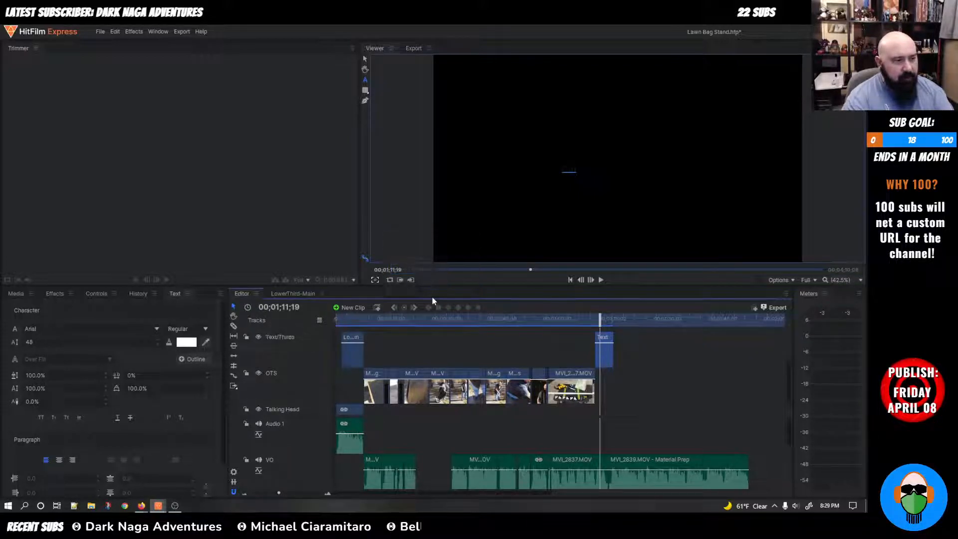
# Step: Play the opening from 00;00;00;00 to check the lower third over the talking-head shot
pyautogui.moveTo(600, 319); pyautogui.dragTo(336, 319)
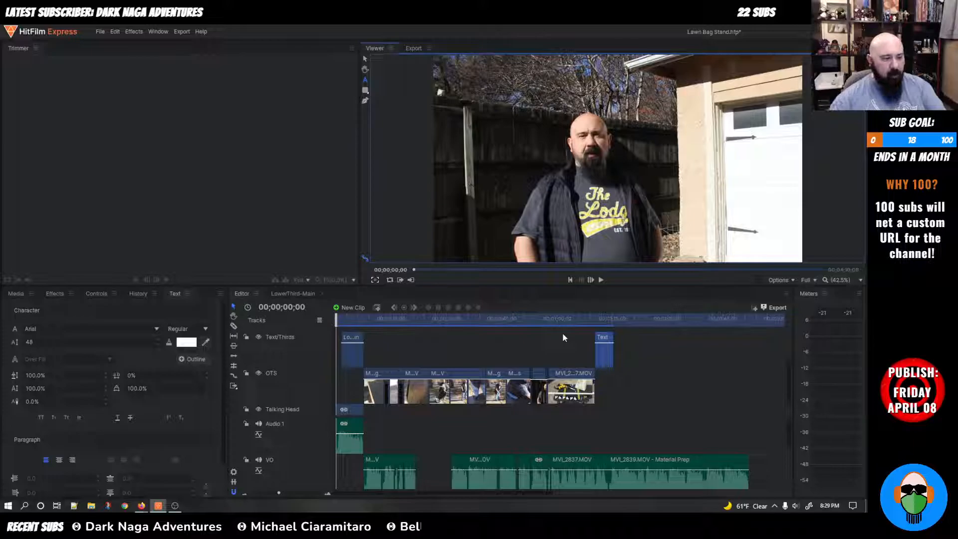
pyautogui.click(602, 280)
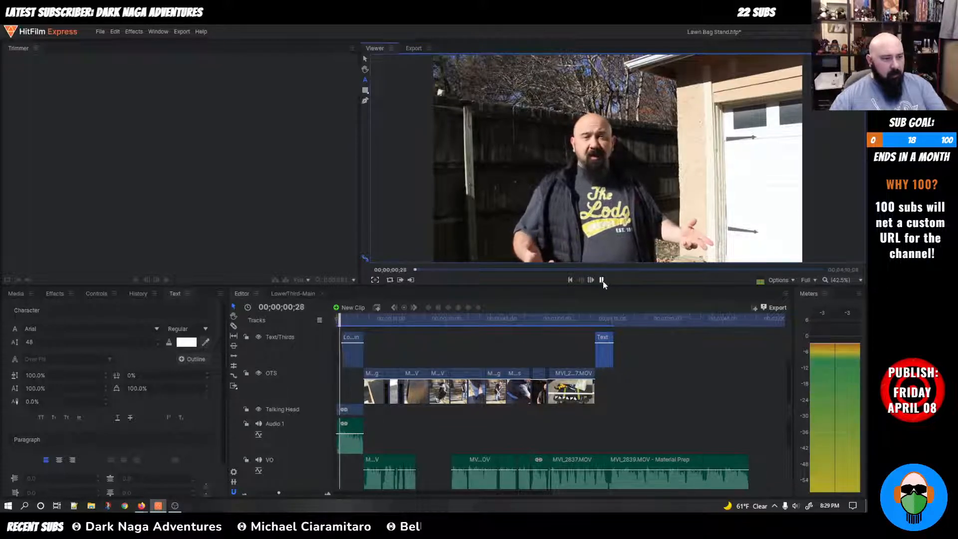
pyautogui.click(601, 279)
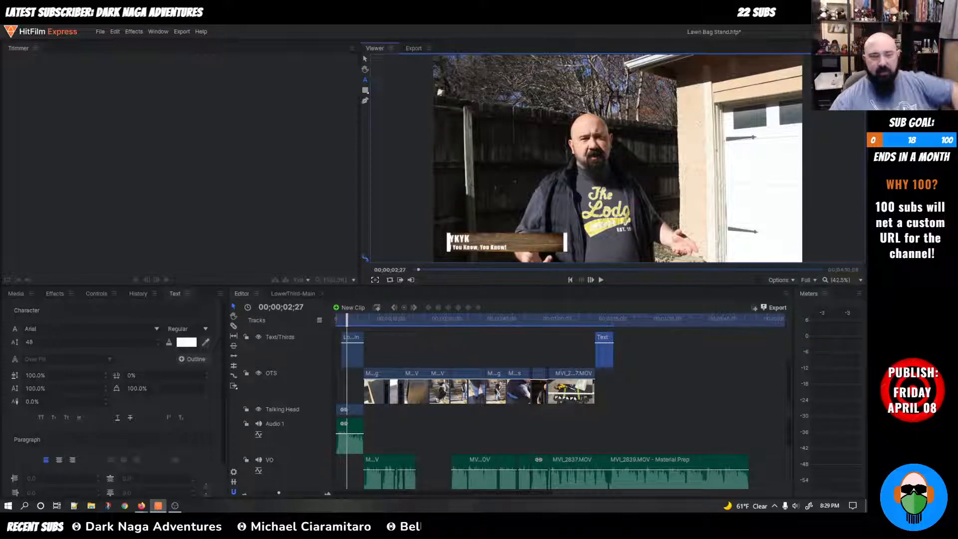
# Step: Replace the wording of the text clip after the last OTS clip with "Test" at 00;01;10;25
pyautogui.moveTo(347, 321); pyautogui.dragTo(593, 327)
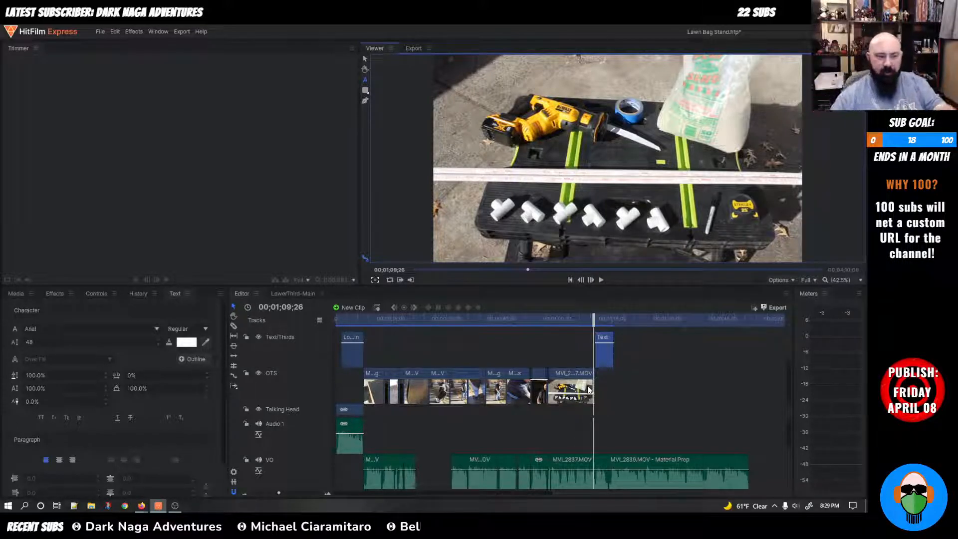
pyautogui.scroll(4, 615, 400)
pyautogui.scroll(-3, 516, 359)
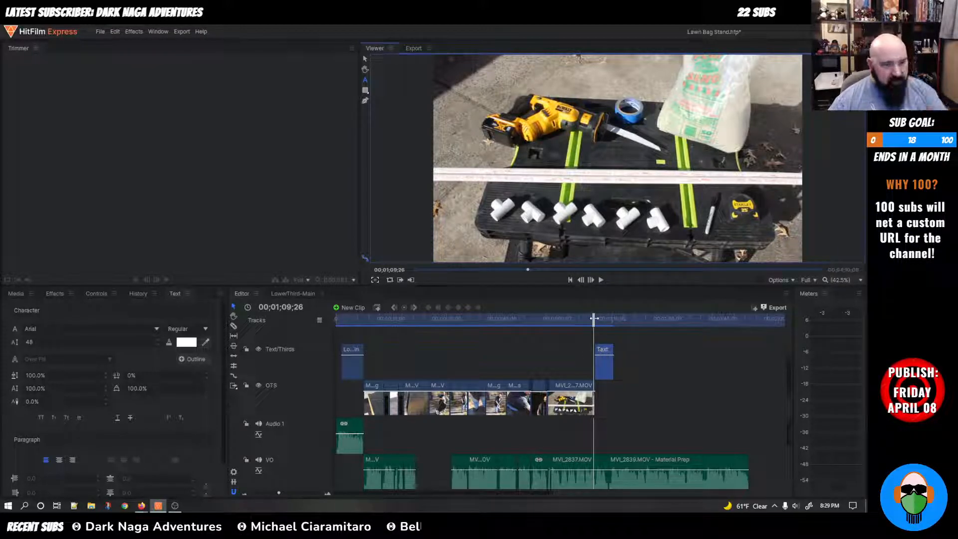
pyautogui.press('space')
pyautogui.press('space')
pyautogui.click(568, 168)
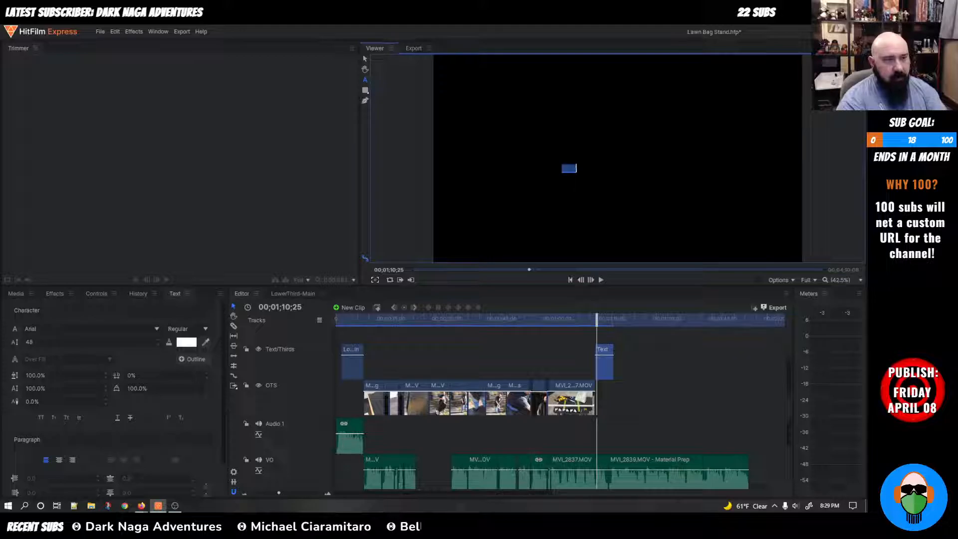
pyautogui.press('BackSpace')
pyautogui.write('Test')
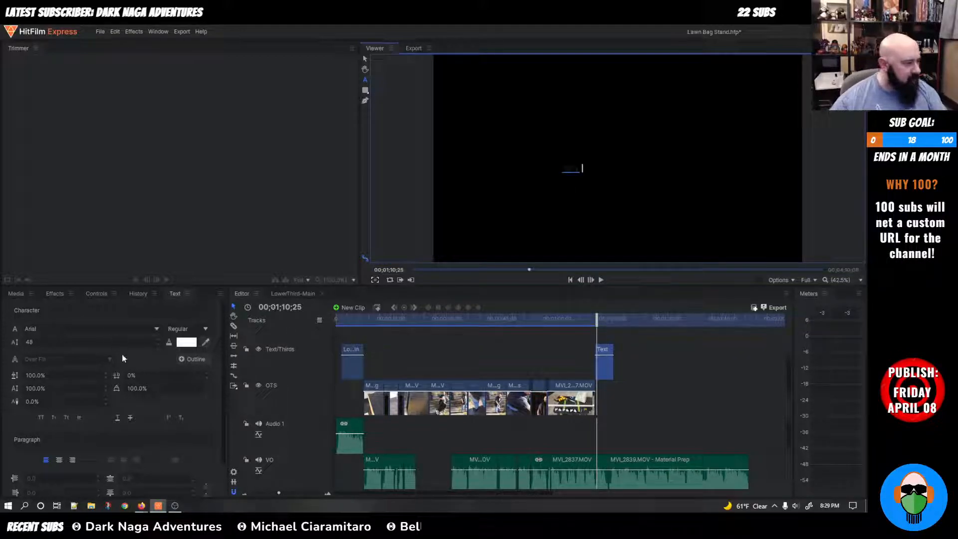
# Step: Centre the paragraph alignment of the text clip
pyautogui.scroll(-1, 149, 354)
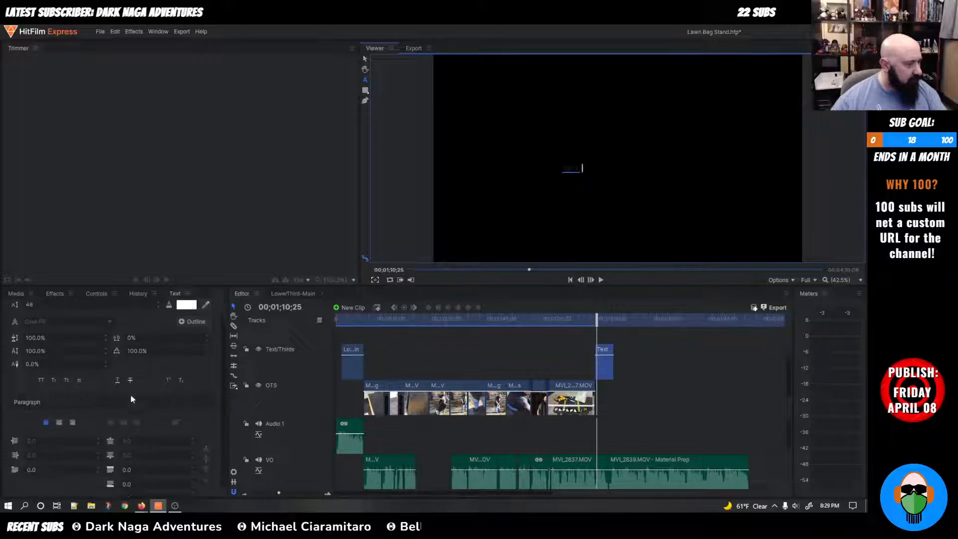
pyautogui.scroll(1, 130, 397)
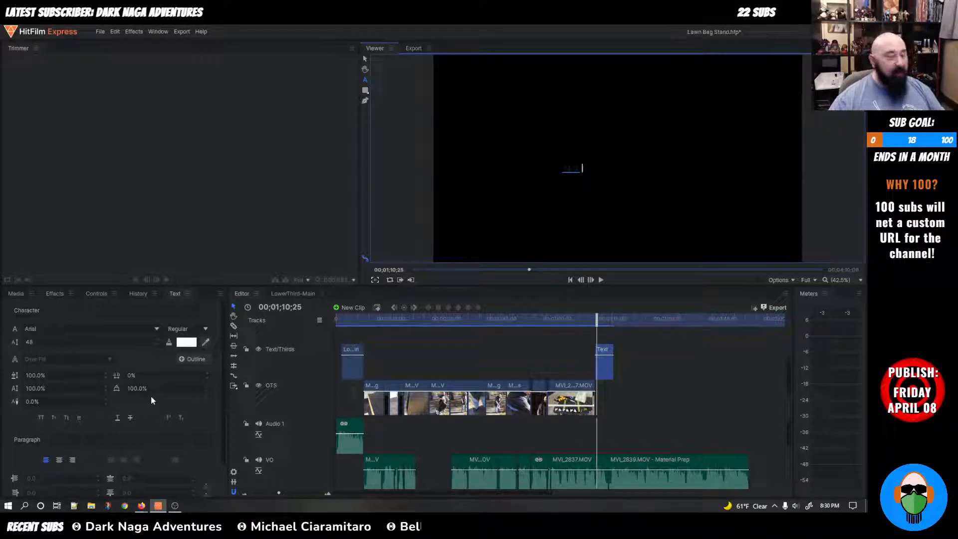
pyautogui.scroll(-1, 131, 415)
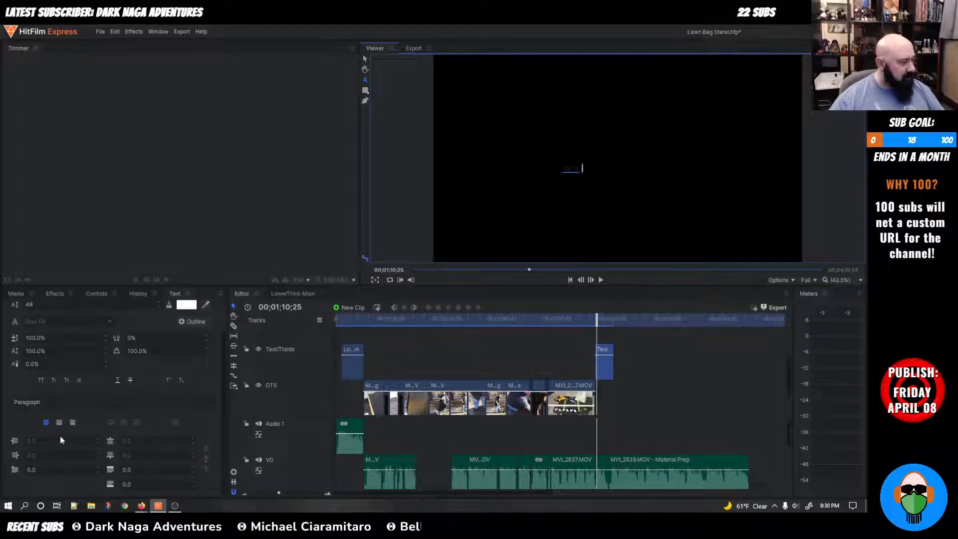
pyautogui.click(59, 422)
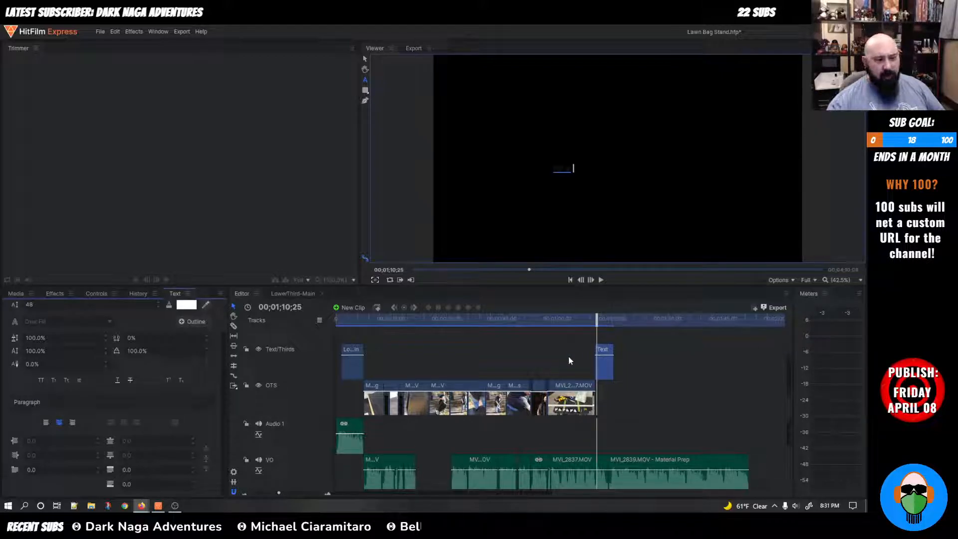
pyautogui.click(182, 32)
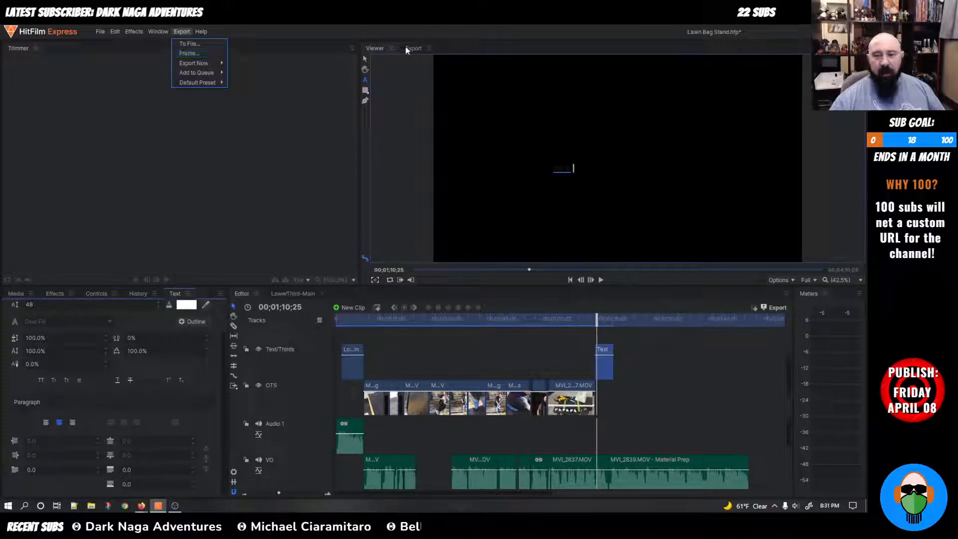
pyautogui.hotkey('alt', 'Tab')
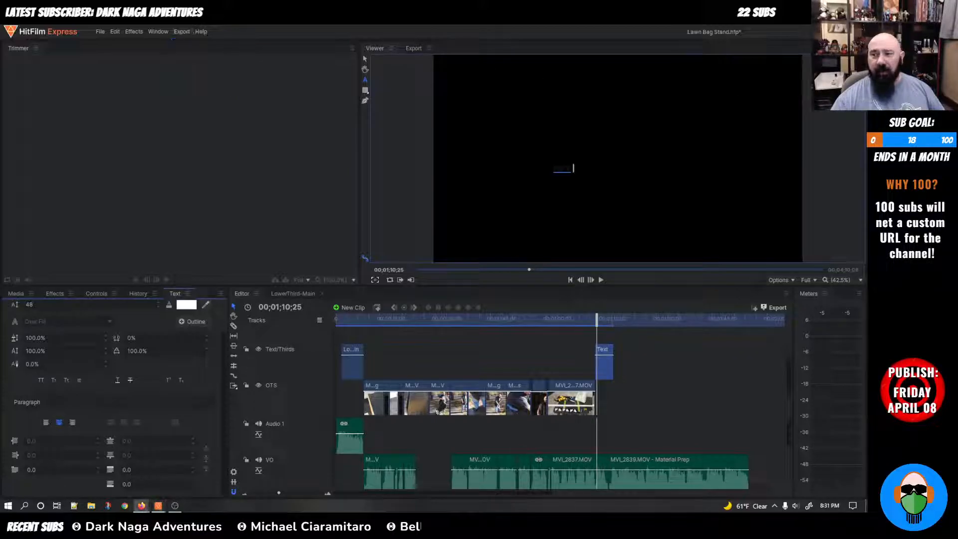
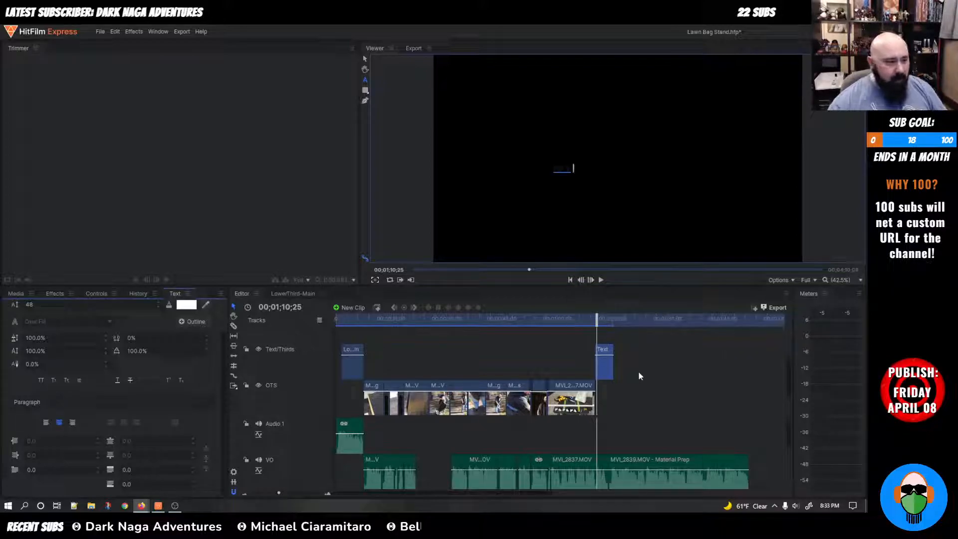
pyautogui.click(562, 168)
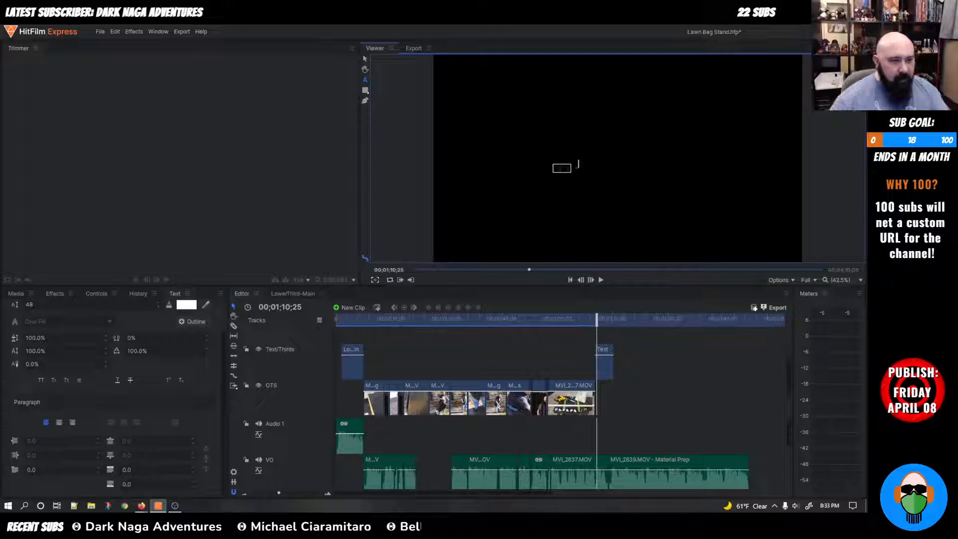
pyautogui.click(577, 164)
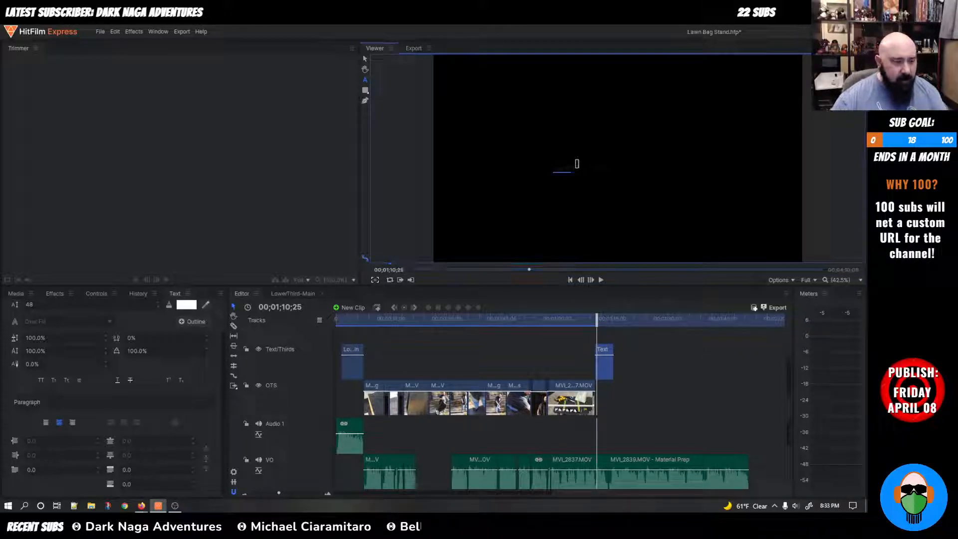
pyautogui.scroll(2, 603, 361)
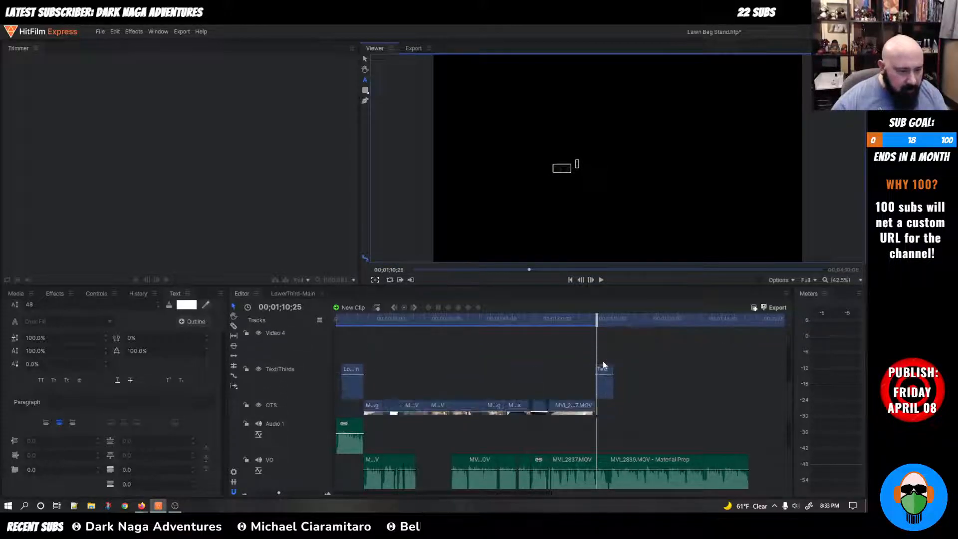
pyautogui.scroll(-2, 603, 365)
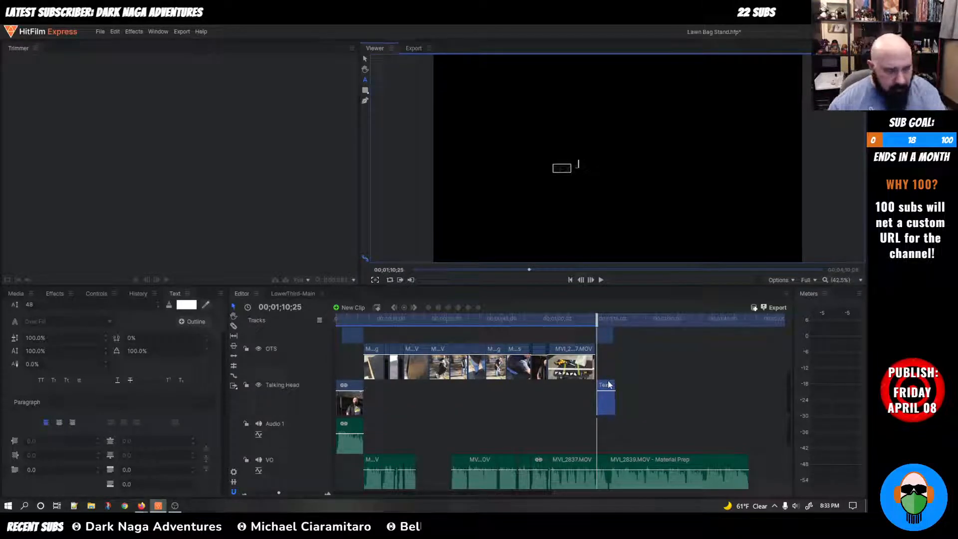
pyautogui.scroll(1, 608, 384)
# Step: Change the wording of the centred text clip to "Material Preparation"
pyautogui.click(562, 168)
pyautogui.write('er')
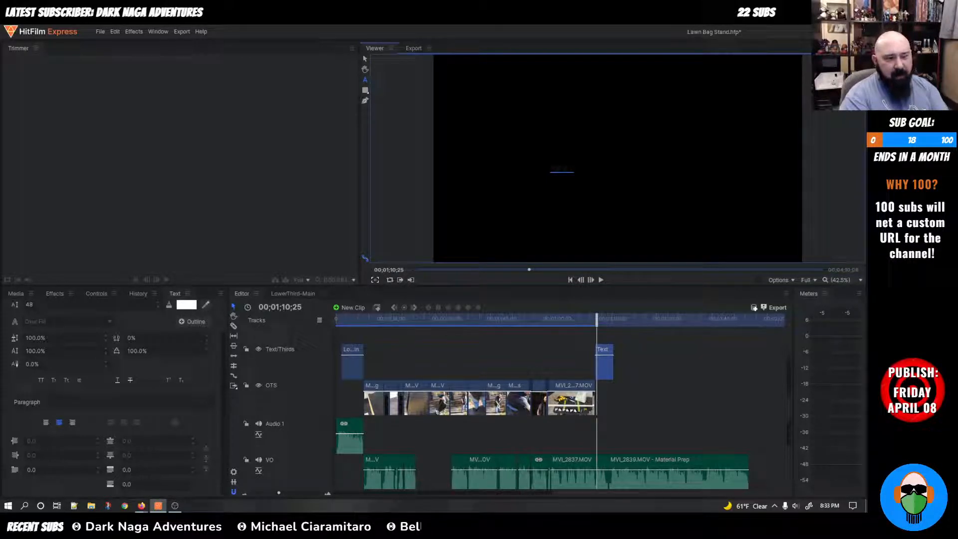
pyautogui.write('rial Preption')
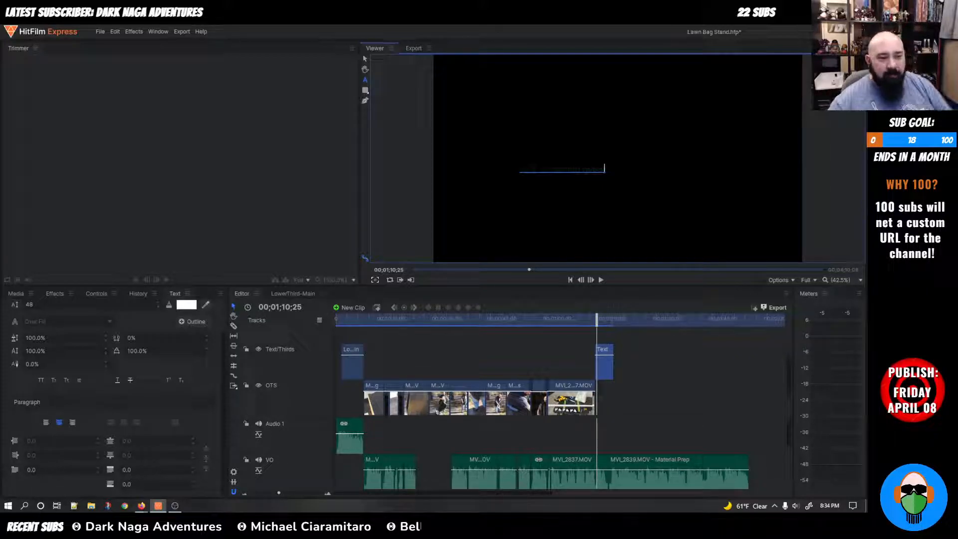
pyautogui.press('Escape')
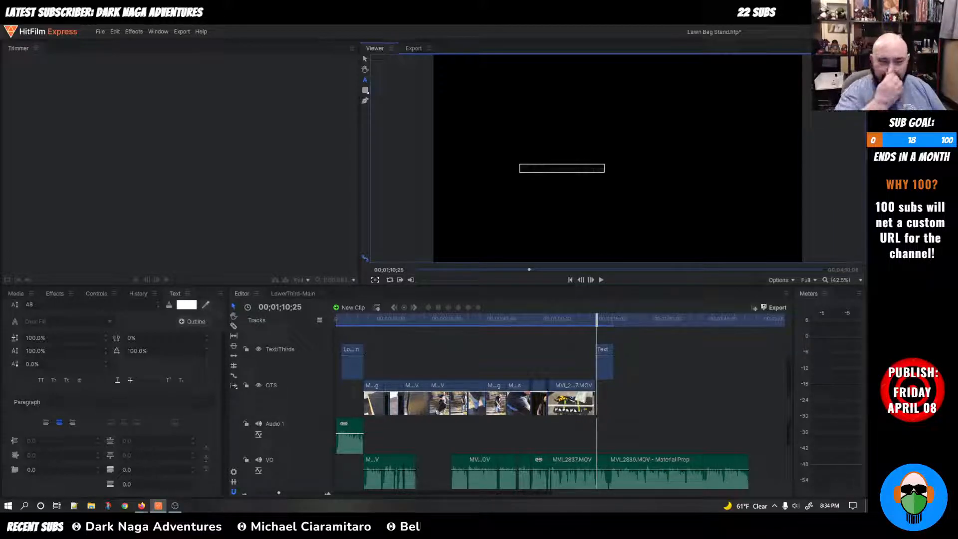
# Step: Reopen the title for editing and insert "material" within its line of text
pyautogui.moveTo(520, 164); pyautogui.dragTo(604, 173)
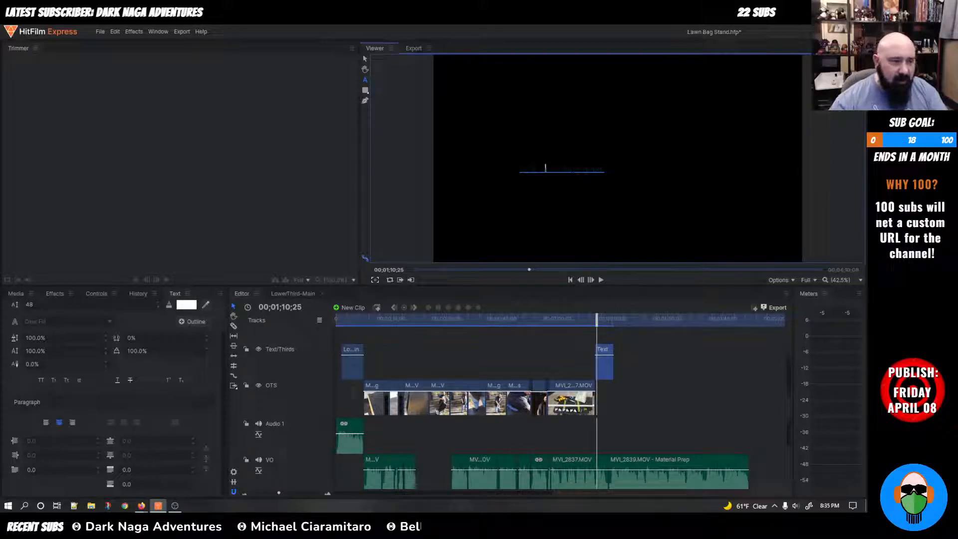
pyautogui.write('material')
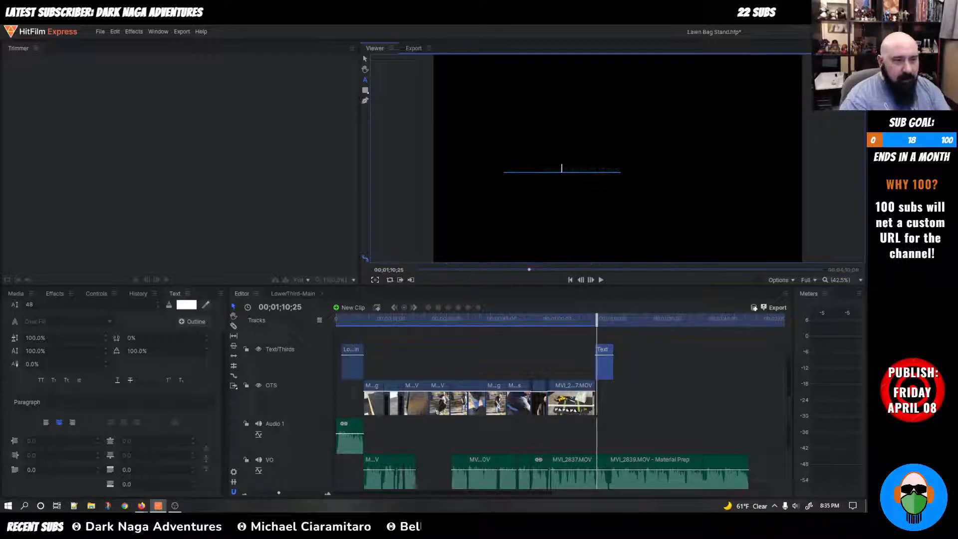
pyautogui.write(' .')
pyautogui.press('Return')
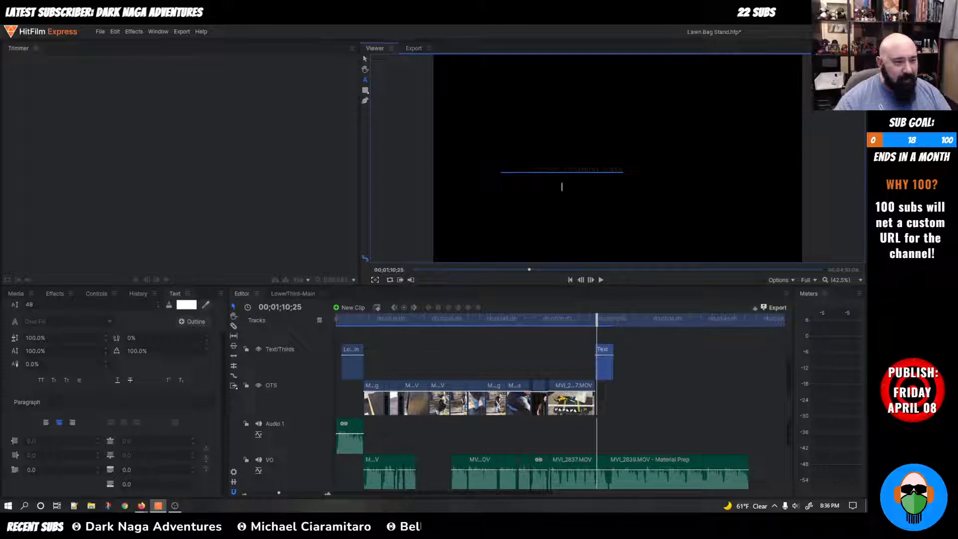
pyautogui.write('e')
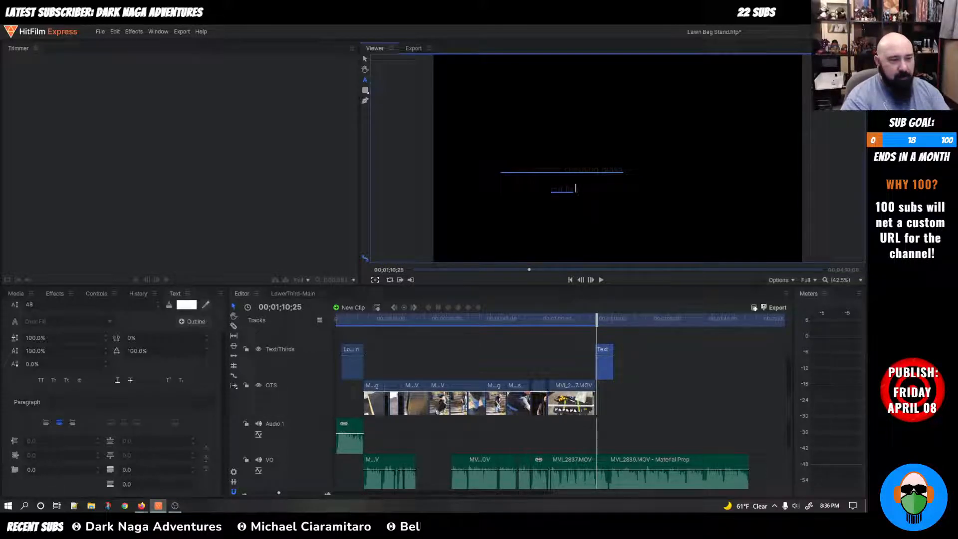
pyautogui.press('BackSpace')
pyautogui.press('BackSpace')
pyautogui.press('BackSpace')
pyautogui.press('BackSpace')
pyautogui.press('BackSpace')
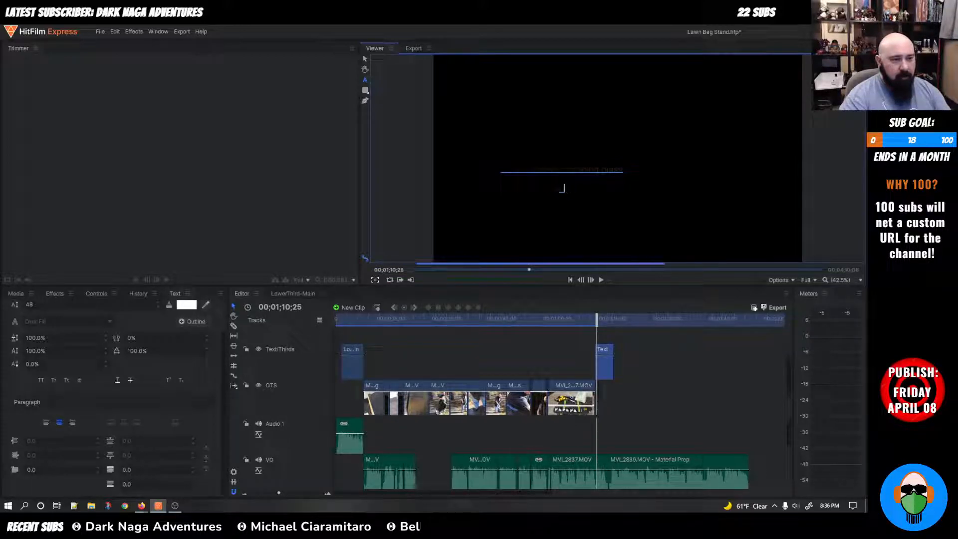
pyautogui.press('BackSpace')
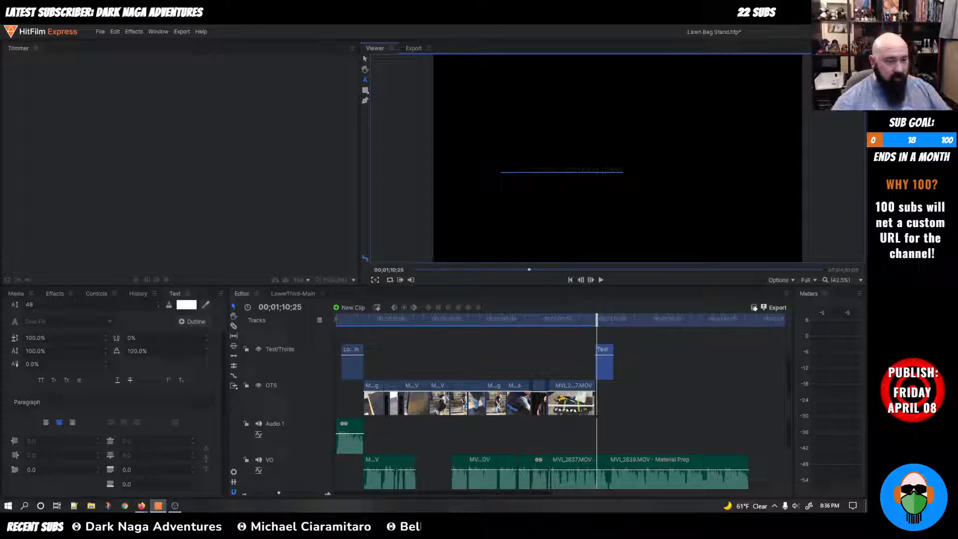
# Step: Show the project media, collapse the Composites and Images folders, and expand the Video folder
pyautogui.scroll(-2, 604, 354)
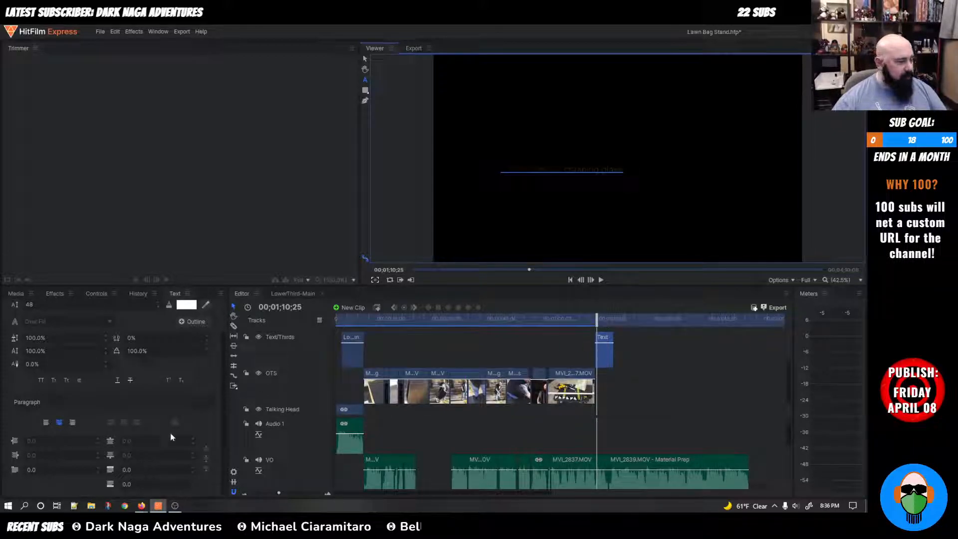
pyautogui.click(16, 294)
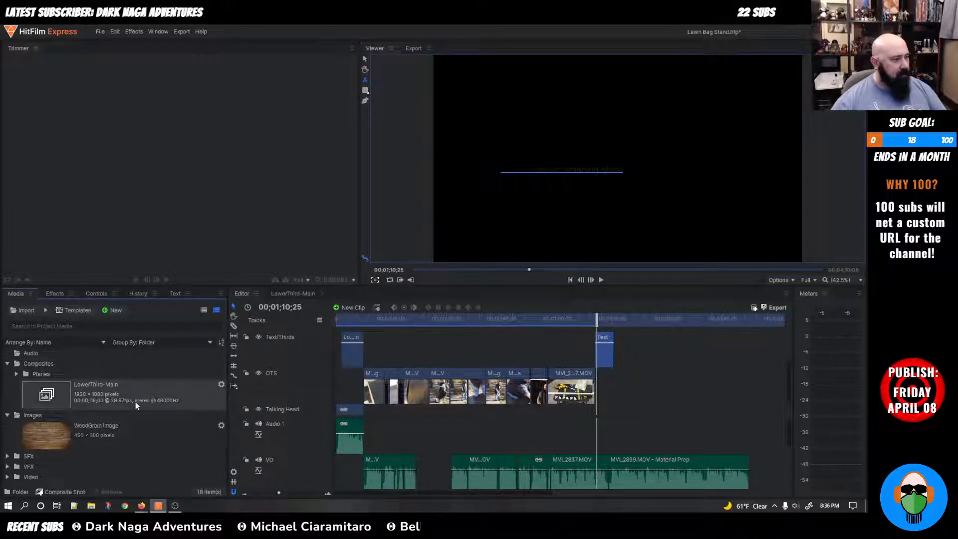
pyautogui.click(7, 363)
pyautogui.click(7, 374)
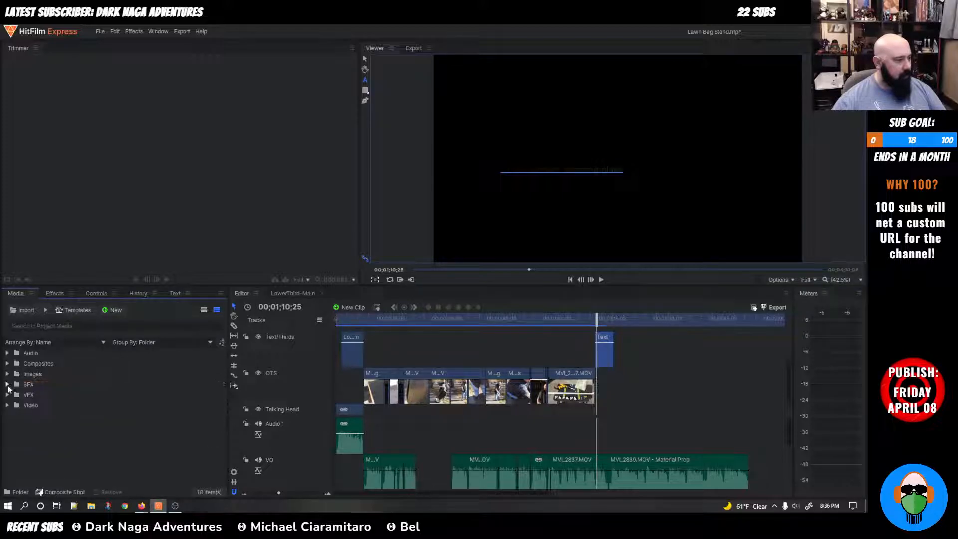
pyautogui.click(7, 405)
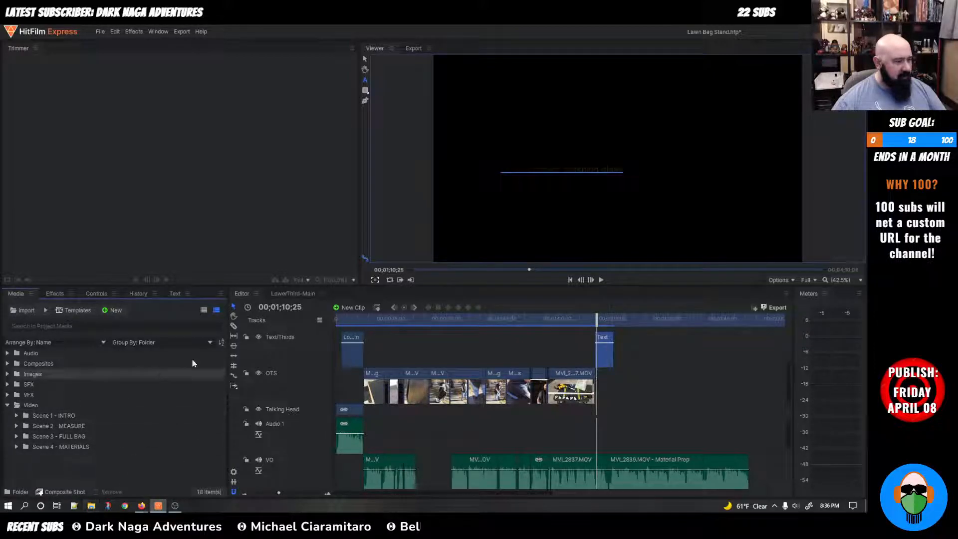
# Step: Bring up a File Explorer window, shrink it so the project media stays visible, and widen its file list slightly
pyautogui.press('super+e')
pyautogui.moveTo(396, 69); pyautogui.dragTo(502, 91)
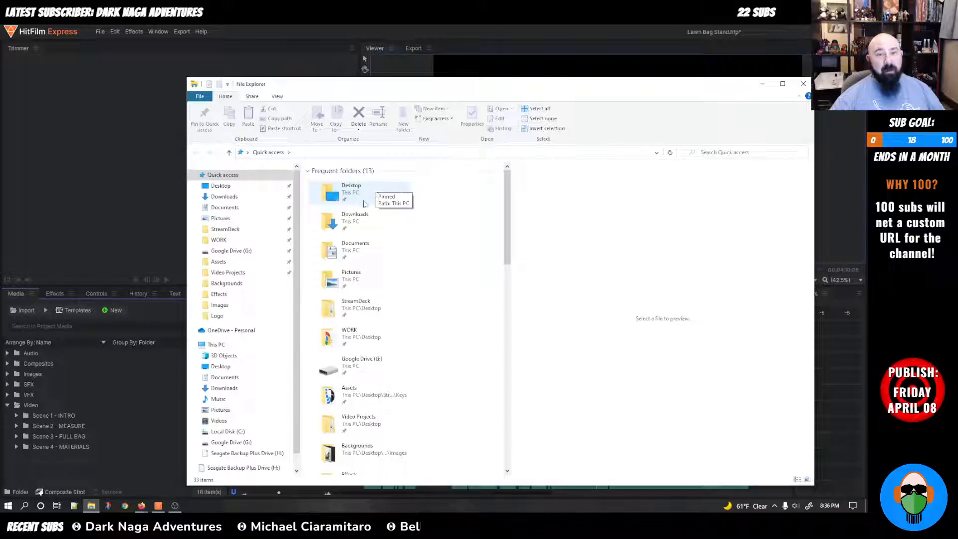
pyautogui.moveTo(187, 78); pyautogui.dragTo(255, 172)
pyautogui.moveTo(488, 183); pyautogui.dragTo(511, 96)
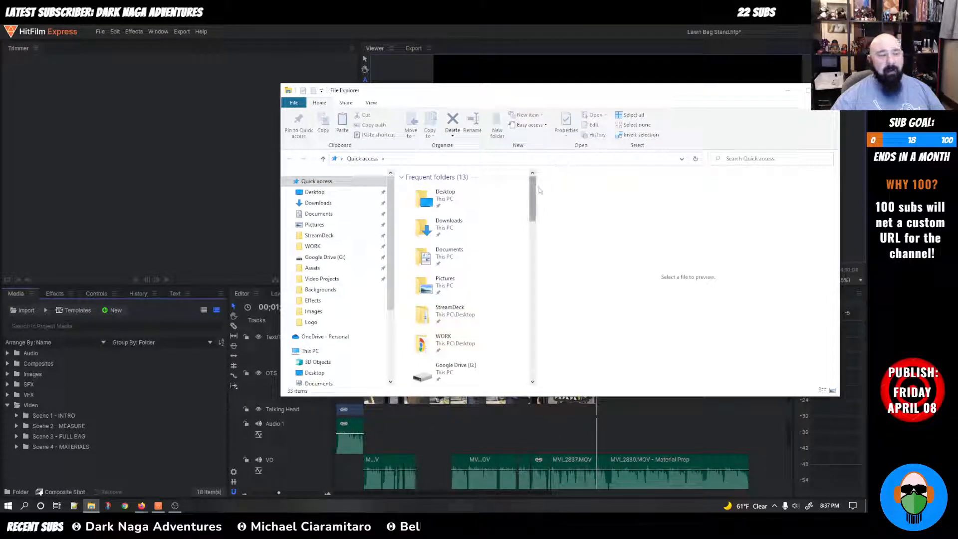
pyautogui.moveTo(537, 205); pyautogui.dragTo(558, 205)
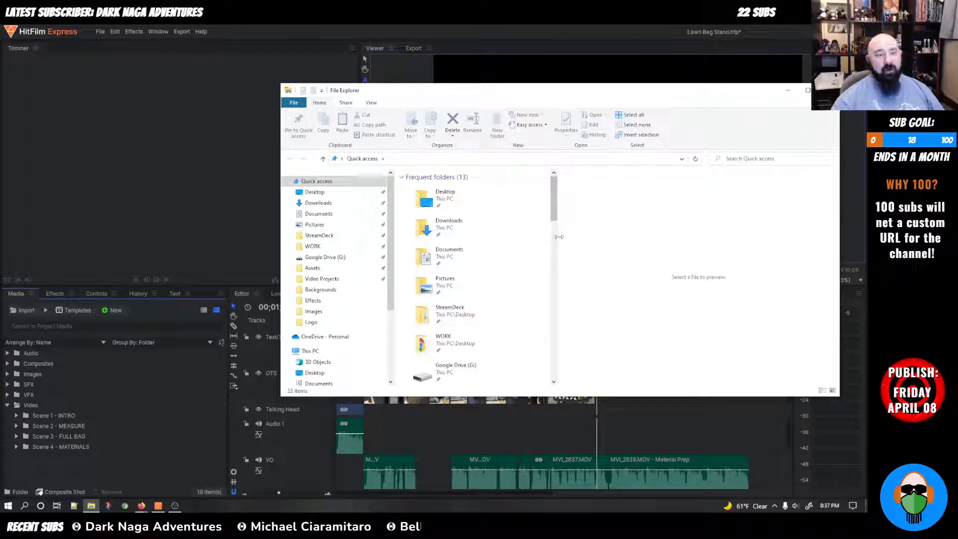
pyautogui.moveTo(558, 238); pyautogui.dragTo(552, 237)
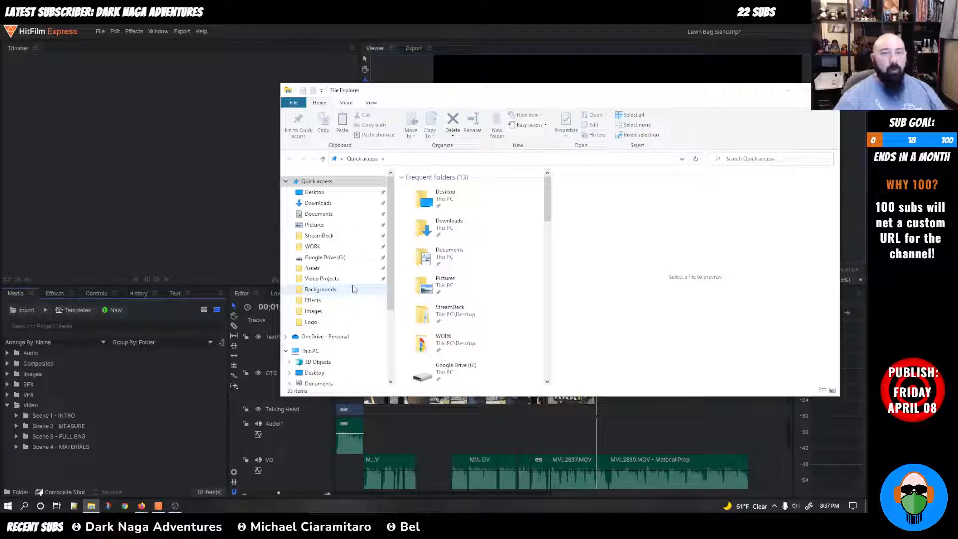
# Step: Look through the S01E02 - Lawn Bag Stand folder in Video Projects and open its RAW footage folder
pyautogui.click(323, 278)
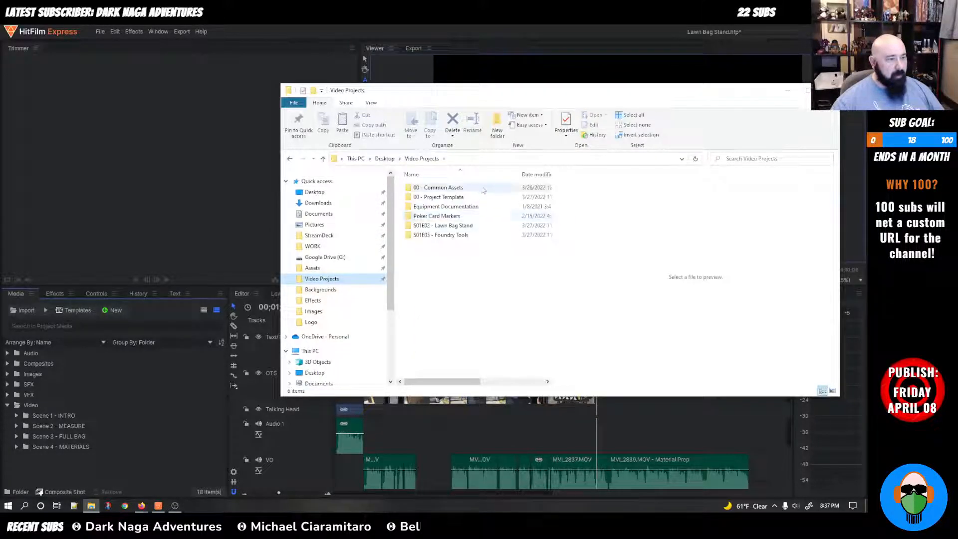
pyautogui.doubleClick(441, 225)
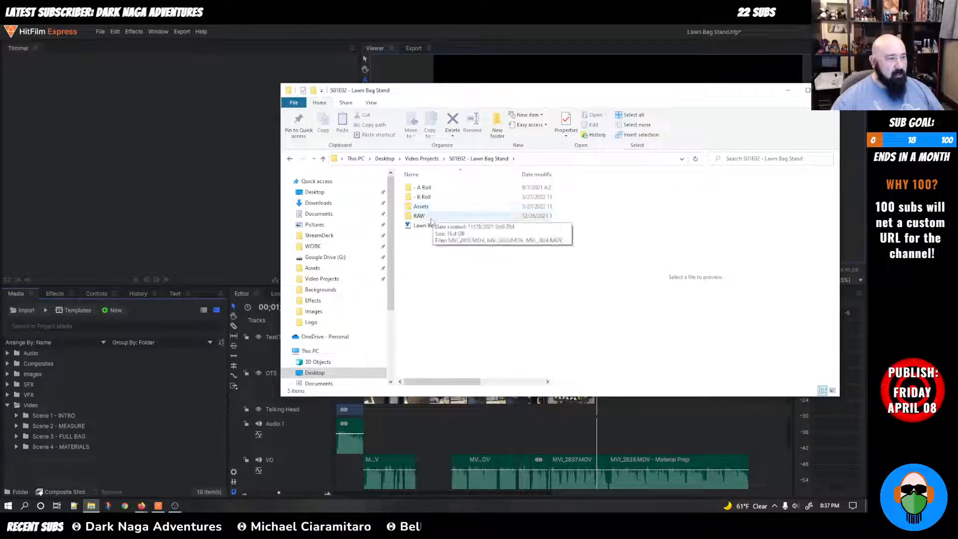
pyautogui.click(432, 216)
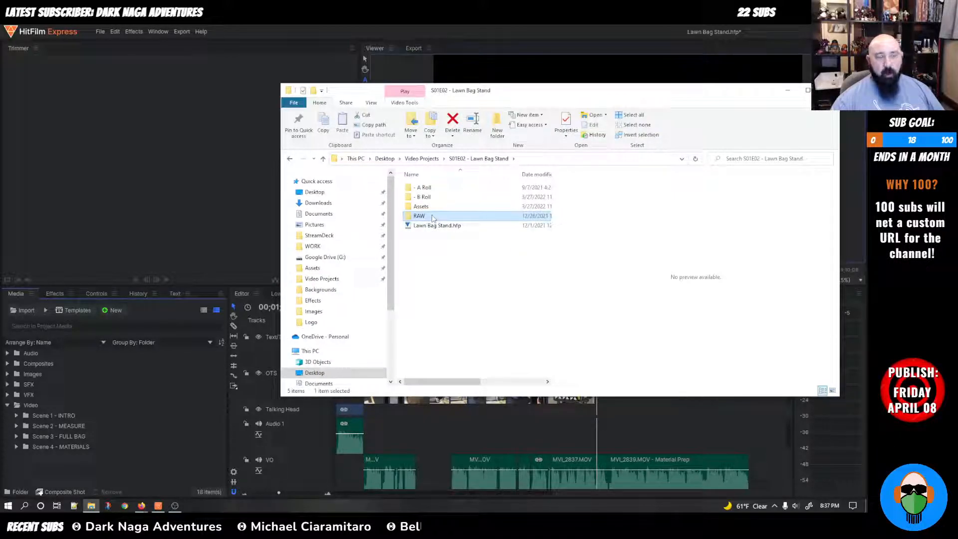
pyautogui.click(425, 198)
pyautogui.doubleClick(424, 198)
pyautogui.hotkey('alt', 'Left')
pyautogui.doubleClick(424, 189)
pyautogui.hotkey('alt', 'Left')
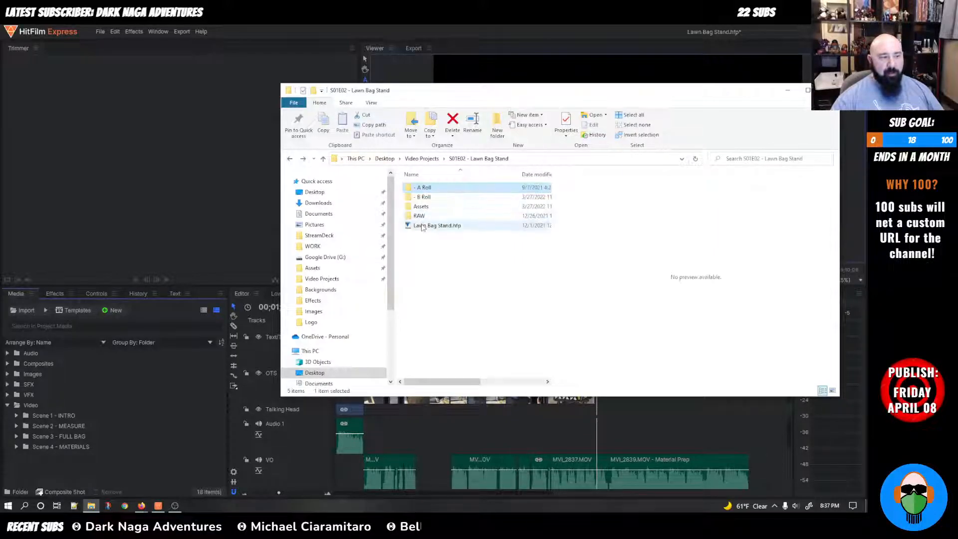
pyautogui.doubleClick(419, 216)
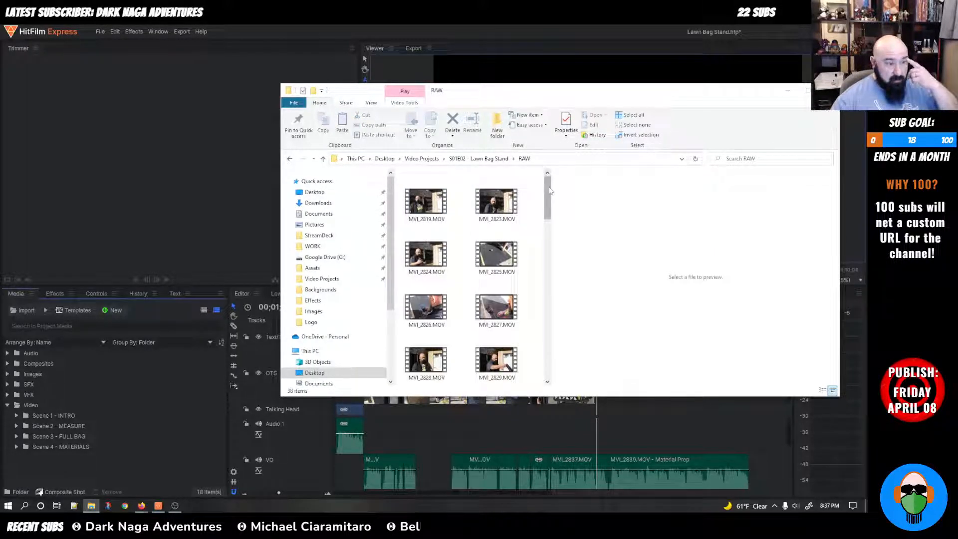
# Step: Enlarge the RAW folder window and preview the clips from MVI_2848.MOV to MVI_2851.MOV
pyautogui.moveTo(593, 92); pyautogui.dragTo(566, 28)
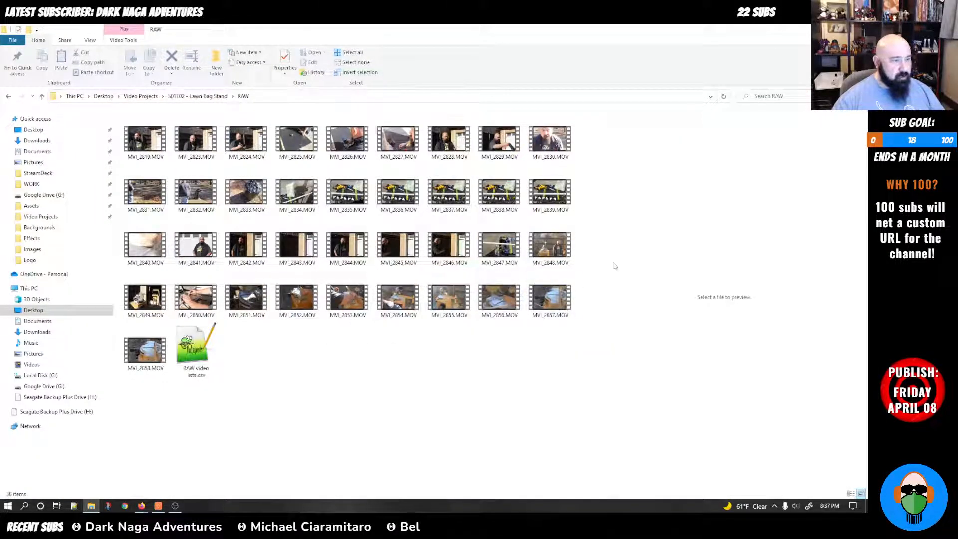
pyautogui.click(541, 255)
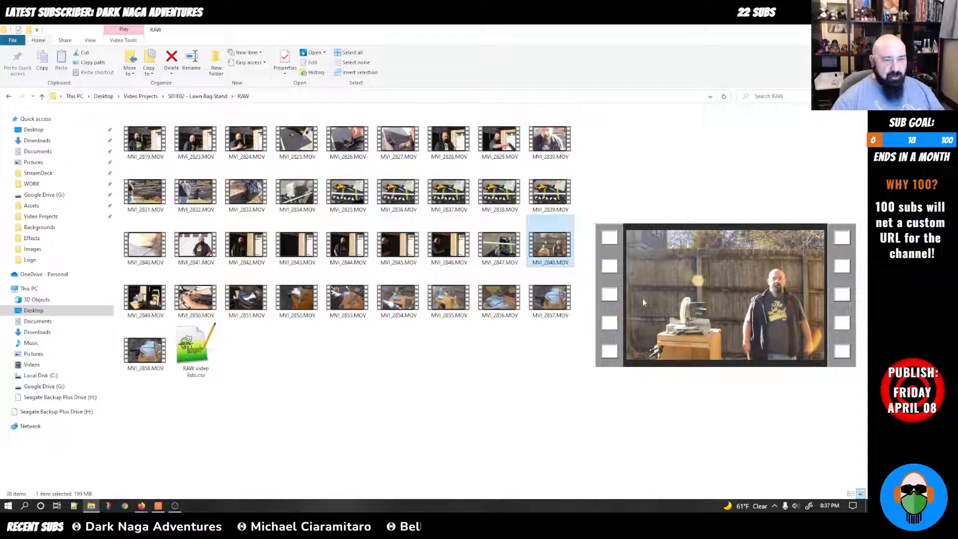
pyautogui.click(152, 300)
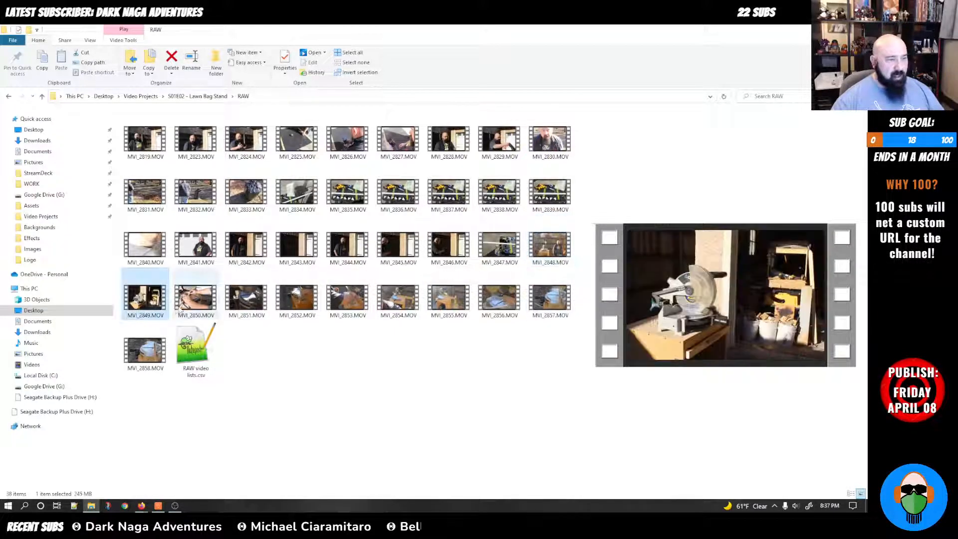
pyautogui.press('Right')
pyautogui.press('Right')
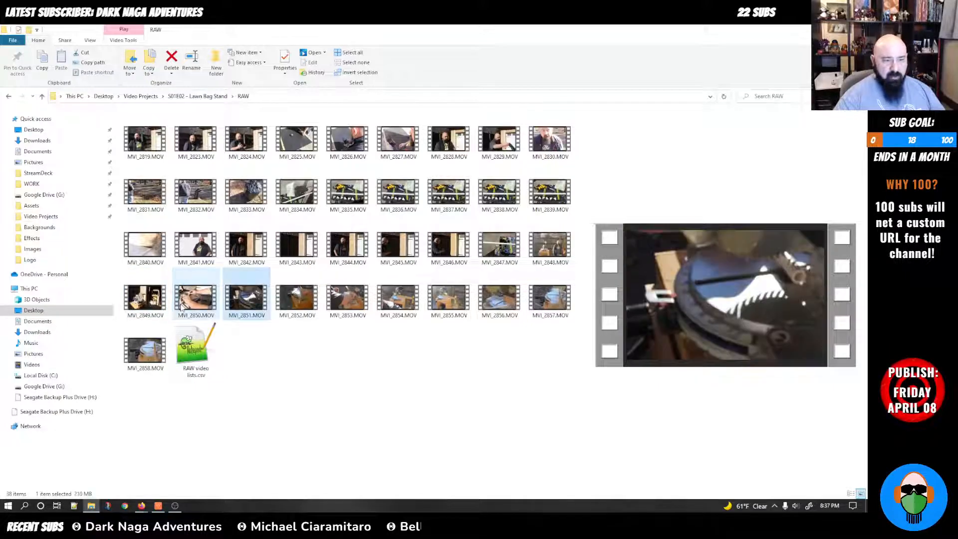
pyautogui.press('Left')
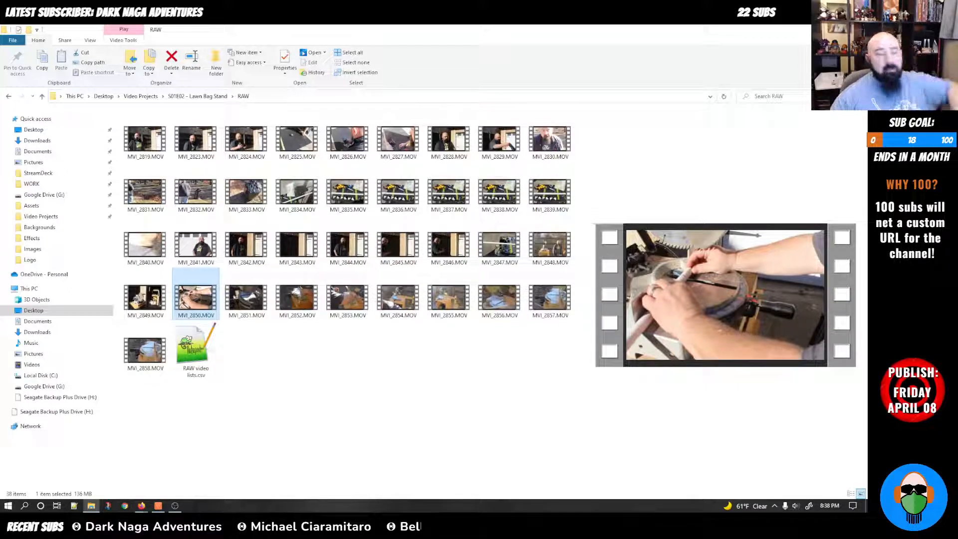
pyautogui.moveTo(273, 32); pyautogui.dragTo(356, 28)
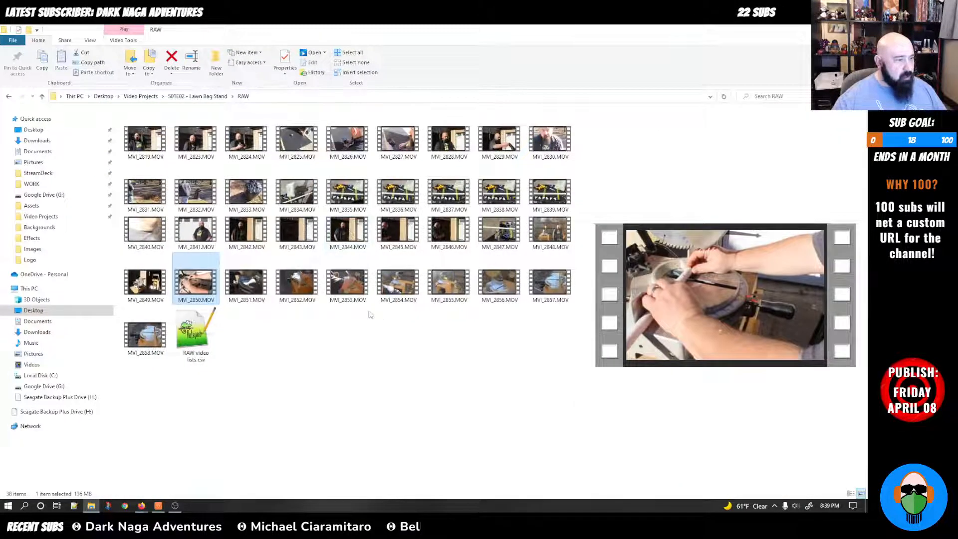
# Step: Select the clips MVI_2848.MOV through MVI_2858.MOV and restore the smaller window so the project media is reachable
pyautogui.click(546, 244)
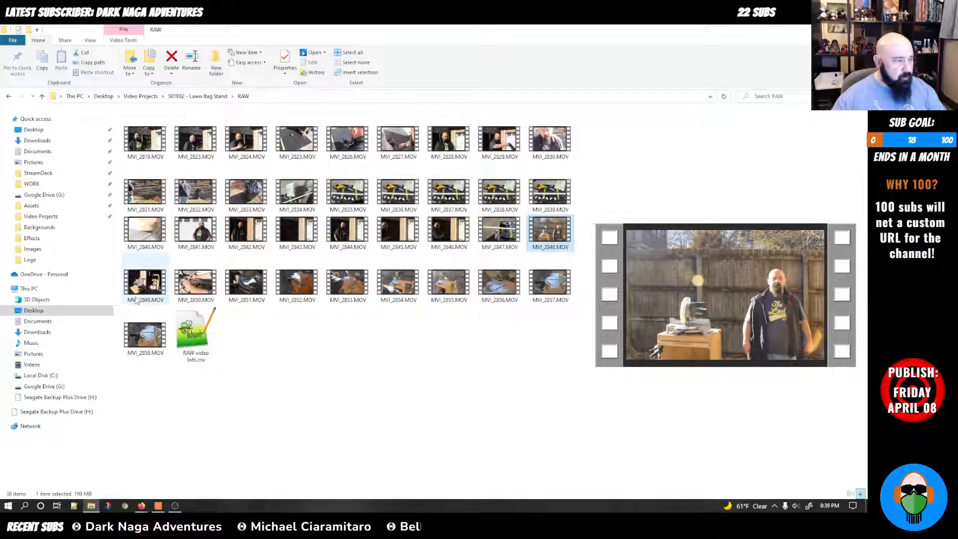
pyautogui.keyDown('ctrl'); pyautogui.click(145, 334); pyautogui.keyUp('ctrl')
pyautogui.keyDown('shift'); pyautogui.click(532, 248); pyautogui.keyUp('shift')
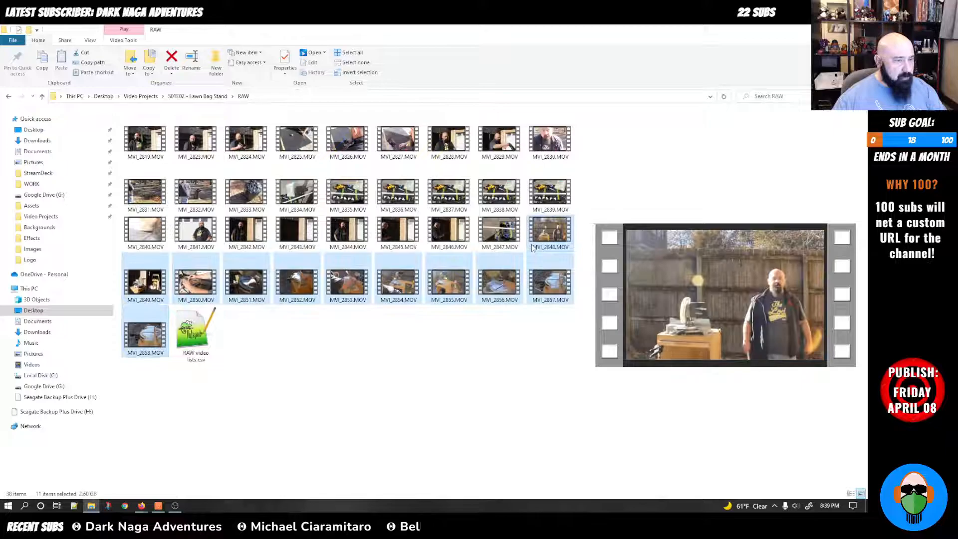
pyautogui.moveTo(410, 28); pyautogui.dragTo(658, 123)
pyautogui.scroll(-10, 556, 300)
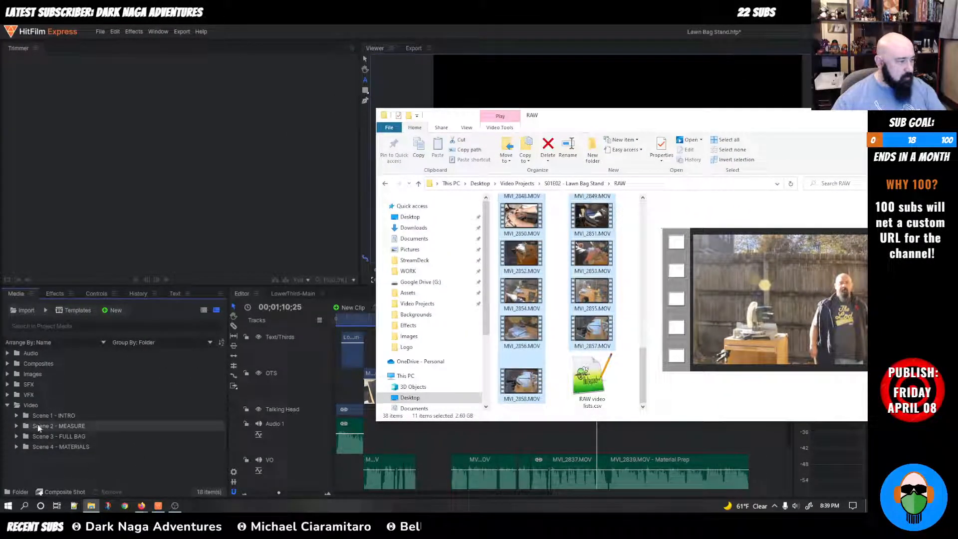
# Step: Create a folder named "Chop Saw" inside the project's Video media folder
pyautogui.rightClick(42, 407)
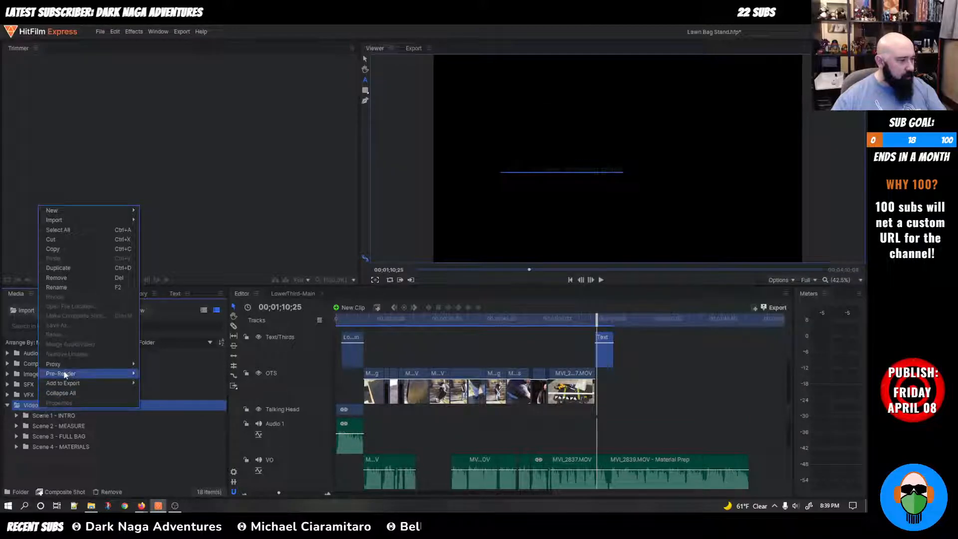
pyautogui.moveTo(70, 223)
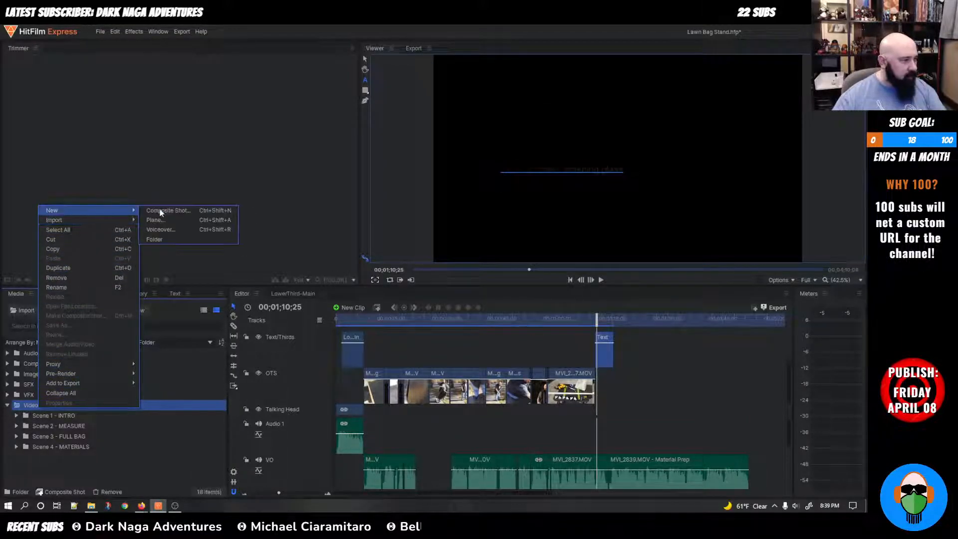
pyautogui.click(164, 241)
pyautogui.write('Scen')
pyautogui.write(' Saw')
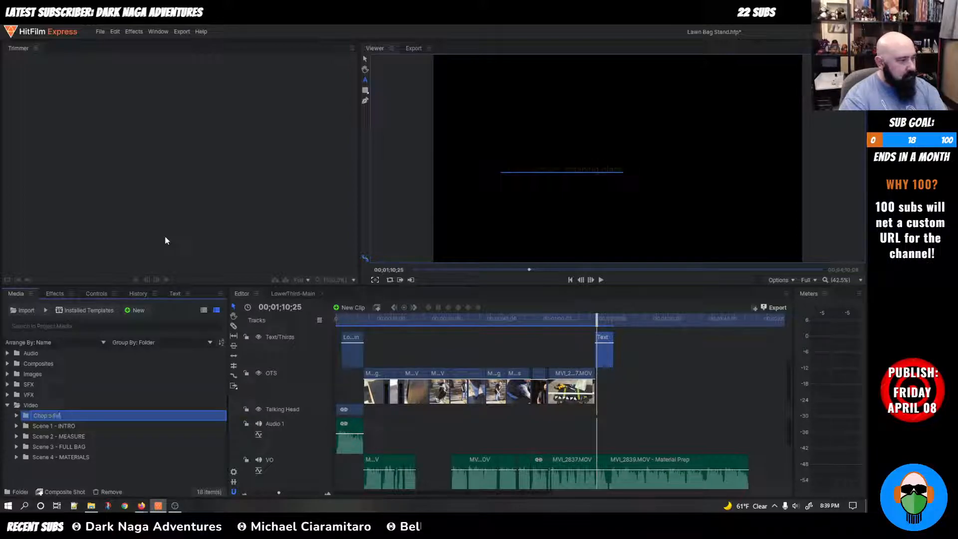
pyautogui.press('Return')
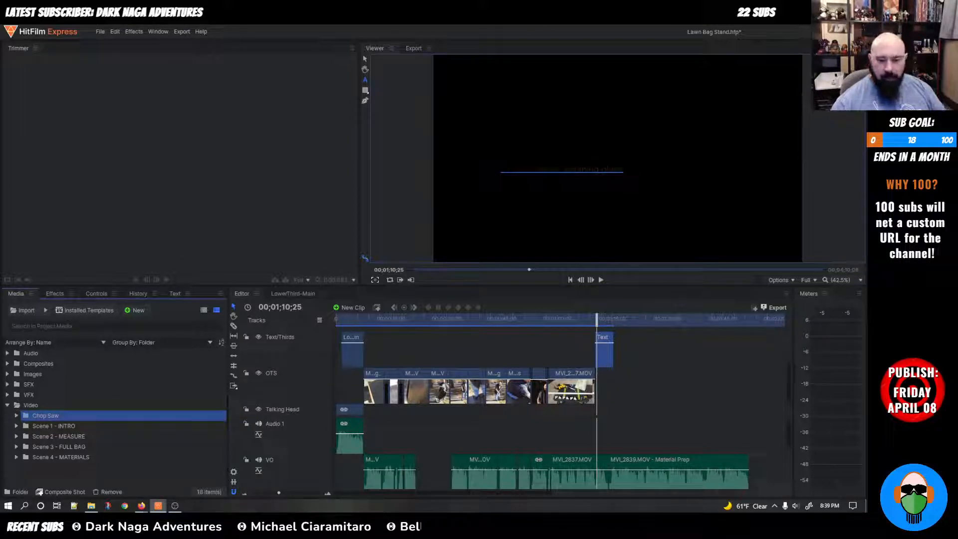
# Step: Import the selected clips MVI_2848.MOV through MVI_2858.MOV into the Chop Saw folder and look through them there
pyautogui.hotkey('alt', 'Tab')
pyautogui.moveTo(520, 223); pyautogui.dragTo(80, 414)
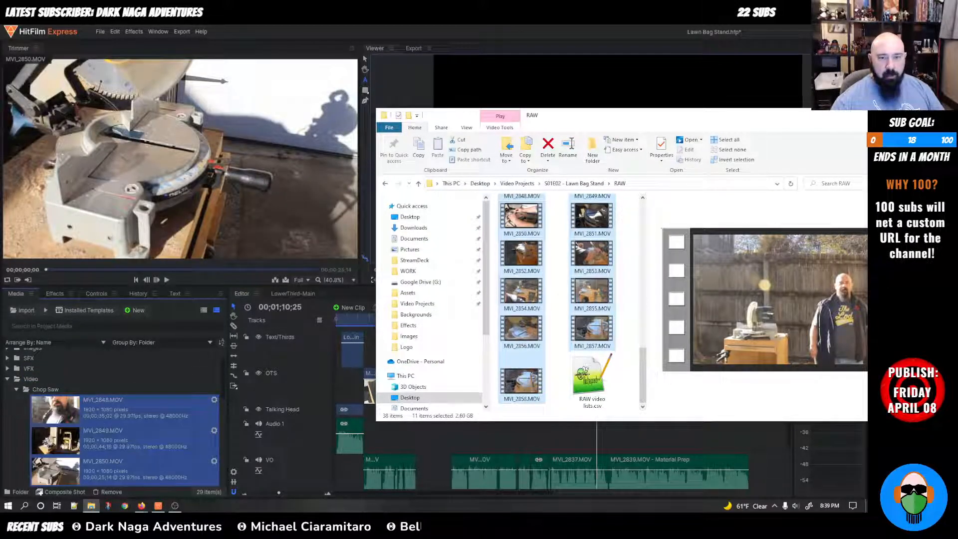
pyautogui.hotkey('alt', 'Tab')
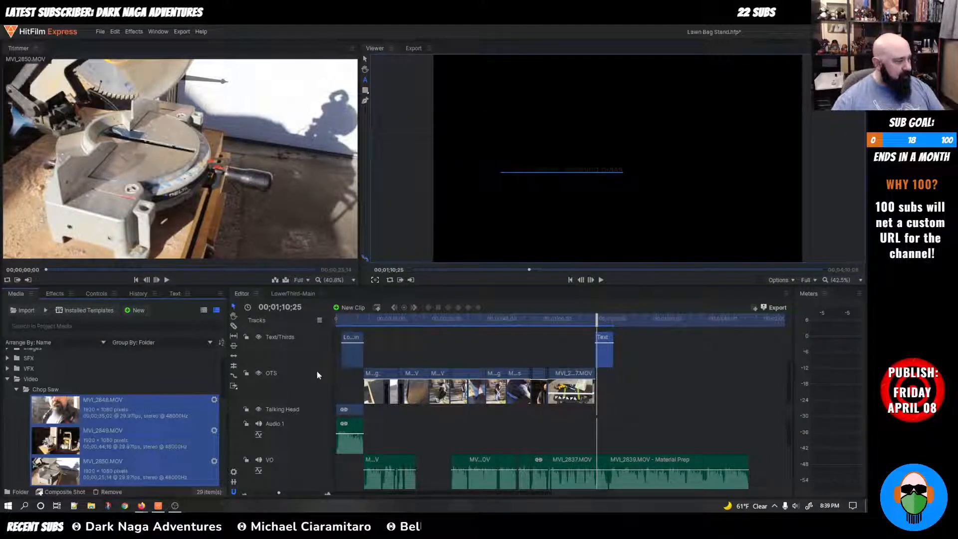
pyautogui.scroll(-5, 189, 398)
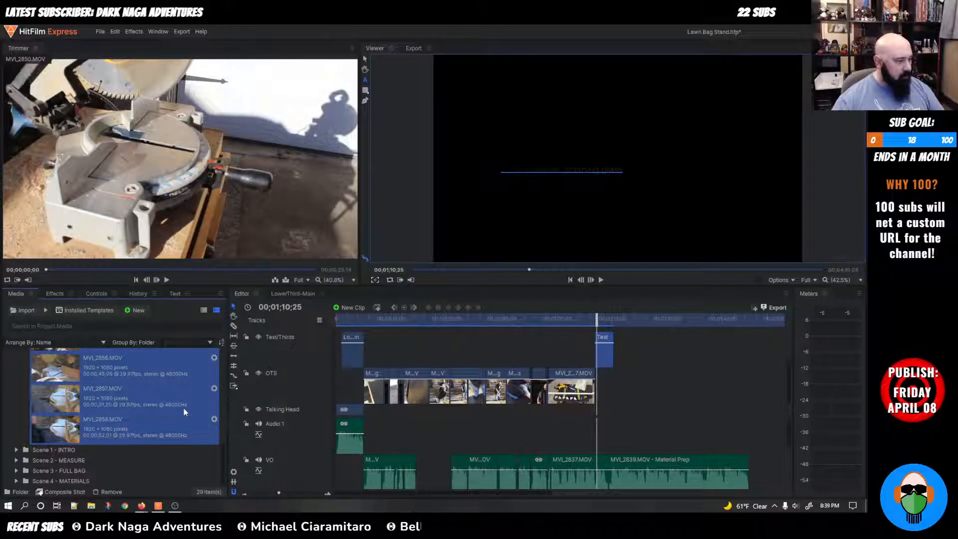
pyautogui.scroll(6, 183, 408)
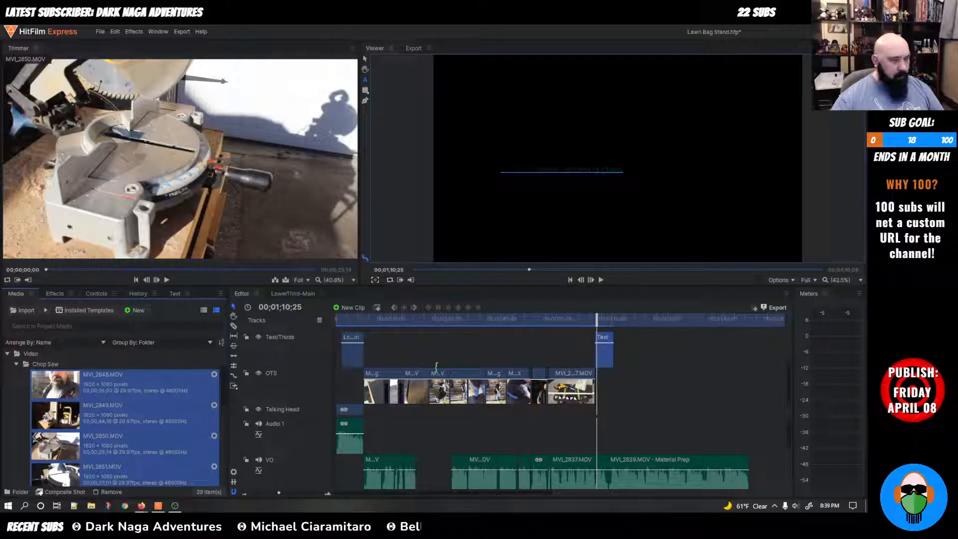
pyautogui.scroll(-5, 99, 404)
pyautogui.scroll(5, 106, 405)
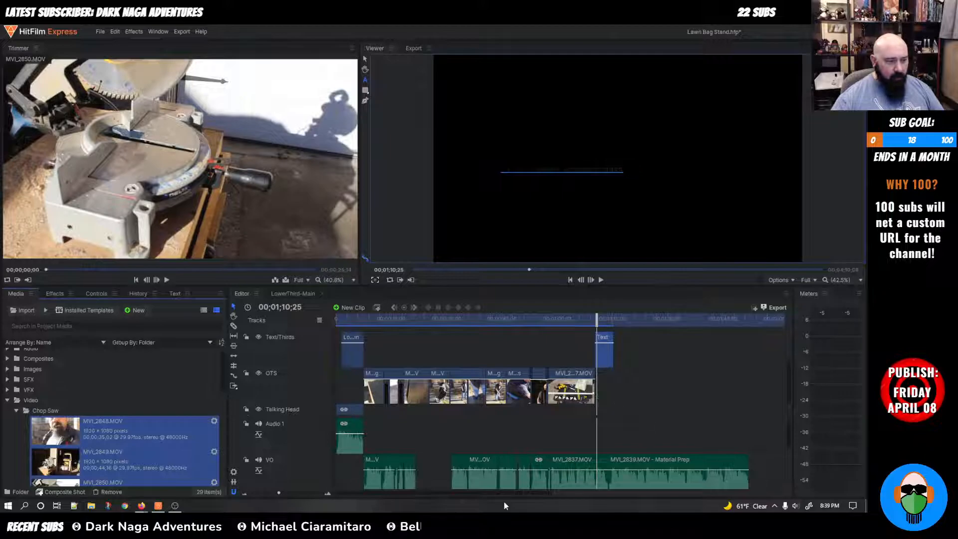
# Step: Rename the OTS video track to B-Roll and the Talking Head video track to A-Roll
pyautogui.moveTo(504, 493); pyautogui.dragTo(671, 488)
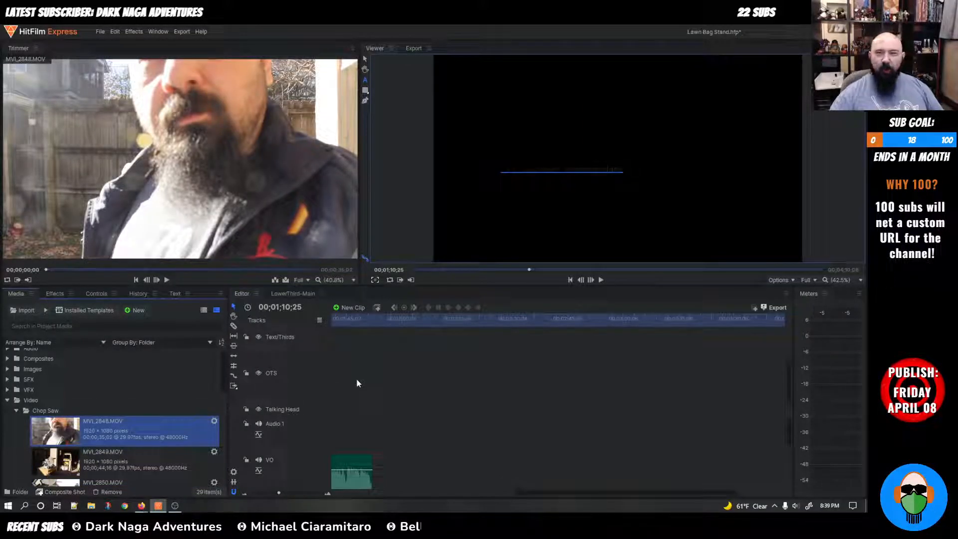
pyautogui.scroll(-1, 357, 383)
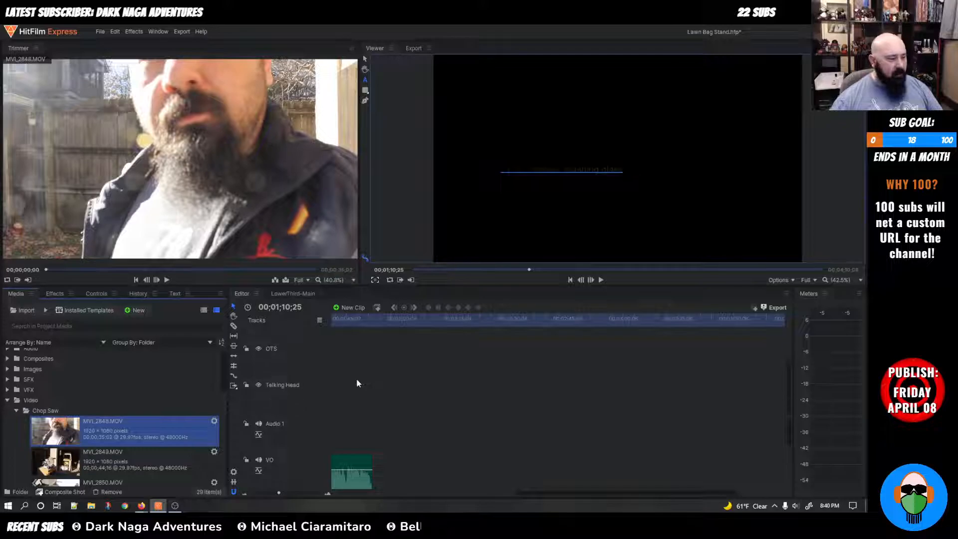
pyautogui.moveTo(552, 493); pyautogui.dragTo(278, 502)
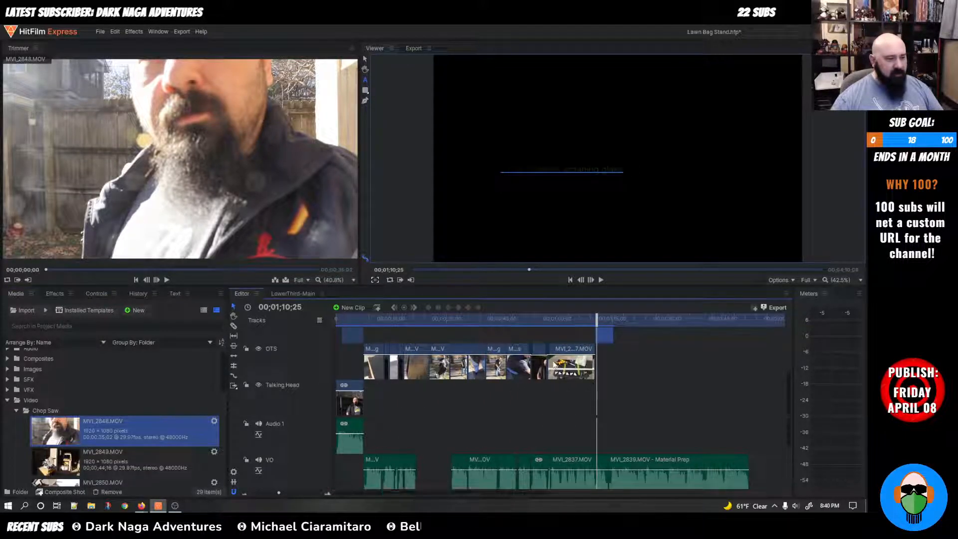
pyautogui.doubleClick(271, 349)
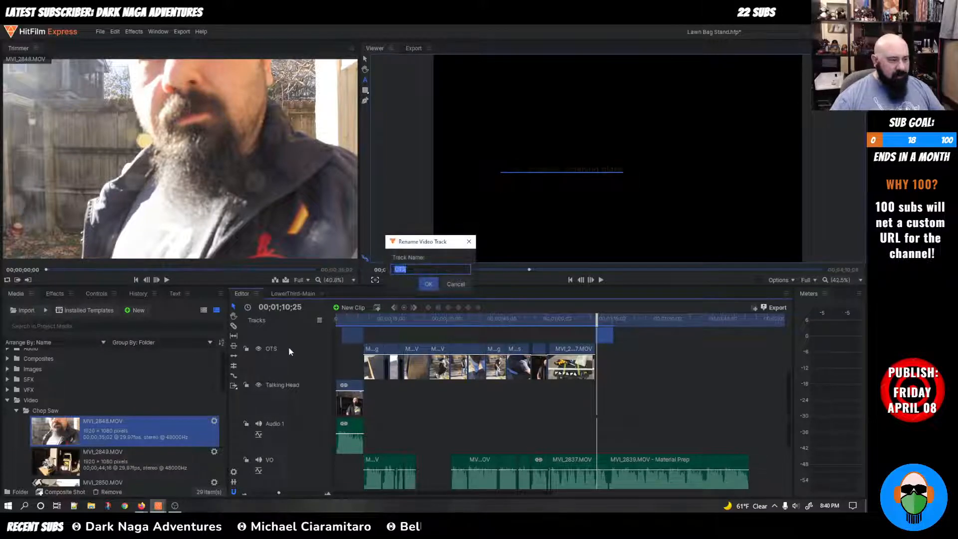
pyautogui.write('B-Roll')
pyautogui.press('Return')
pyautogui.doubleClick(278, 385)
pyautogui.write('A-Roll')
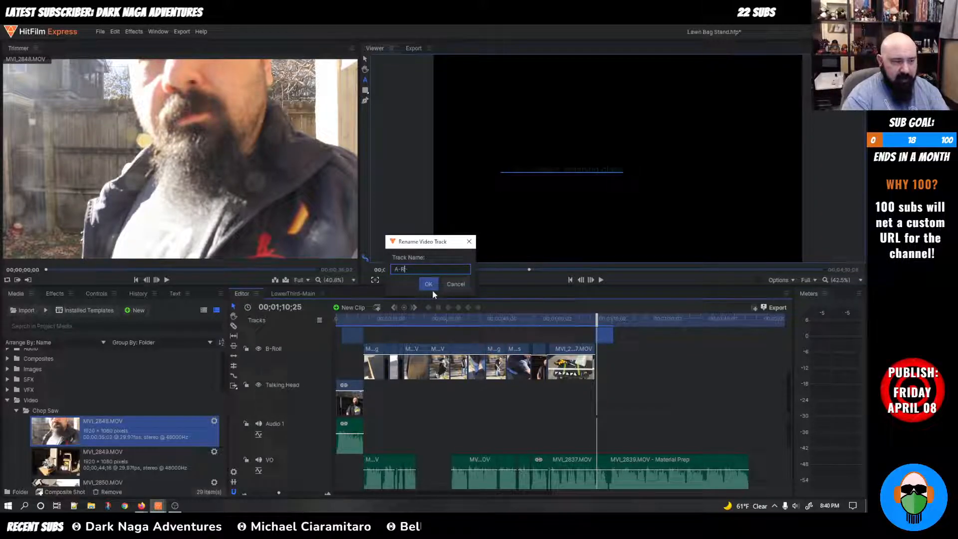
pyautogui.press('Return')
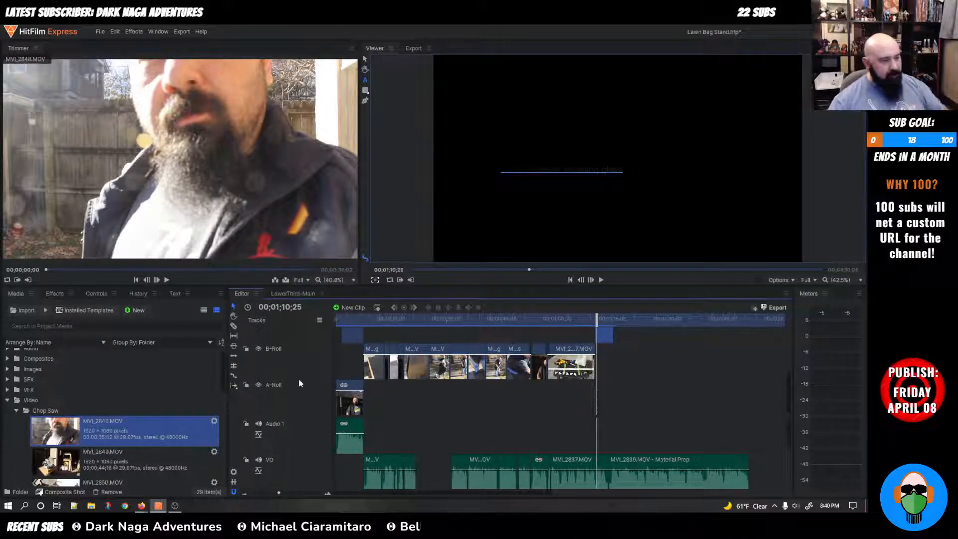
# Step: Place MVI_2848.MOV from the Chop Saw folder on the B-Roll track at 00;01;55;10, just past the Material Prep audio
pyautogui.scroll(2, 299, 377)
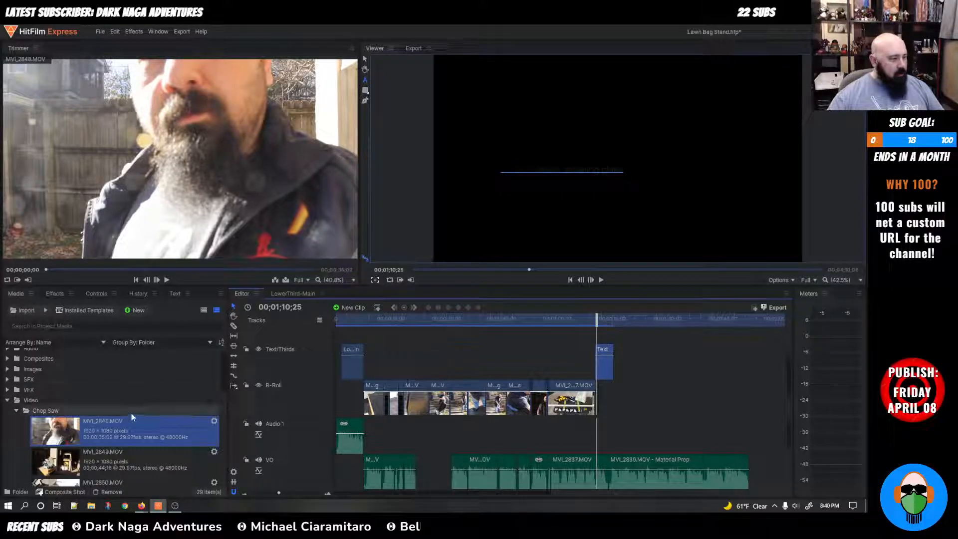
pyautogui.scroll(-3, 132, 417)
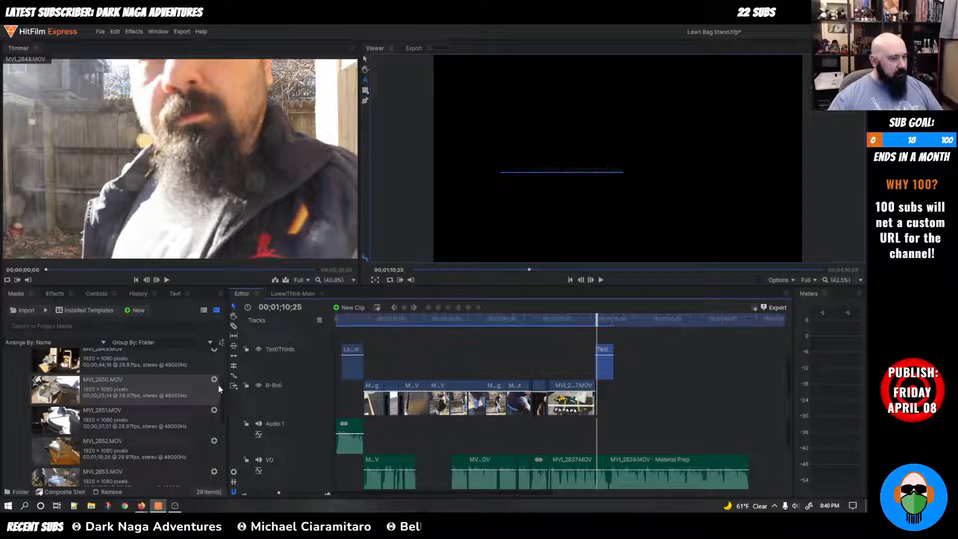
pyautogui.scroll(2, 604, 378)
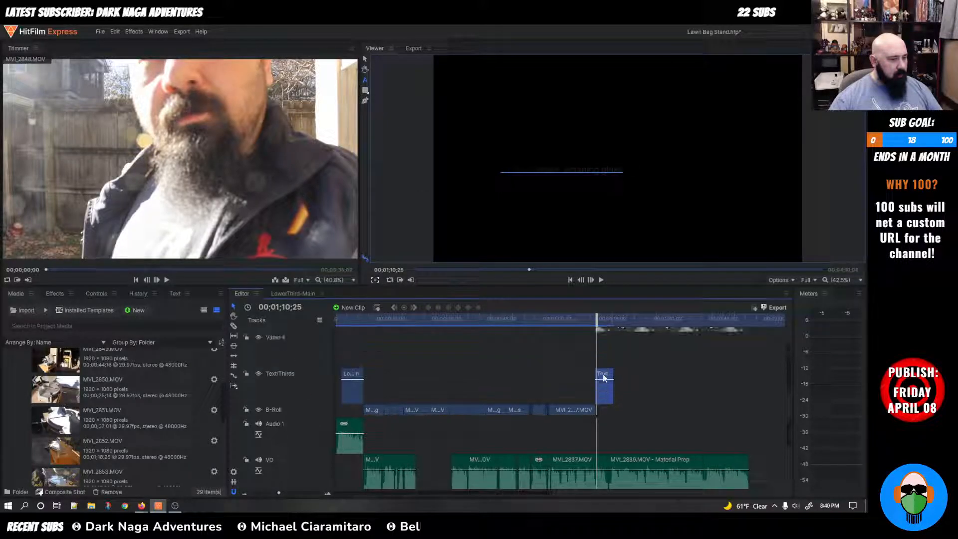
pyautogui.scroll(-3, 603, 377)
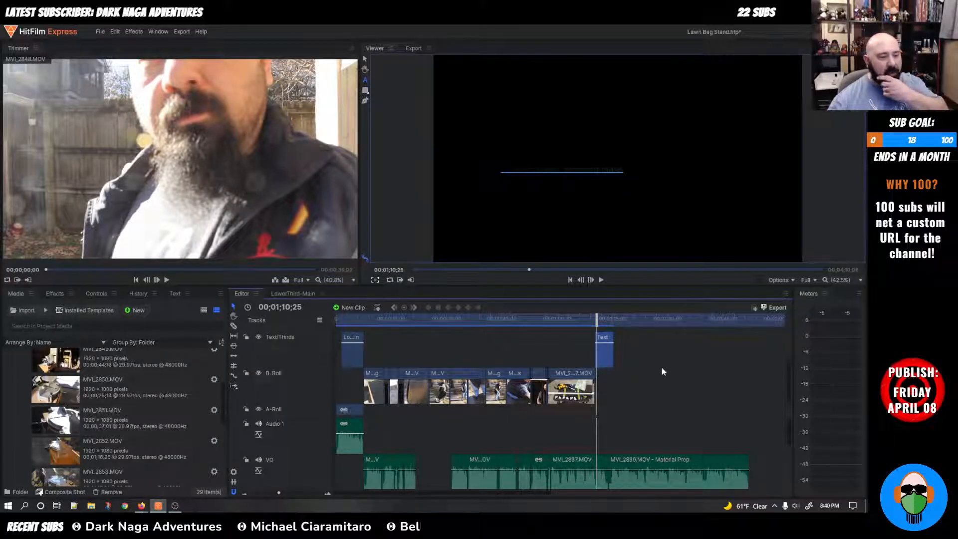
pyautogui.moveTo(597, 318); pyautogui.dragTo(761, 343)
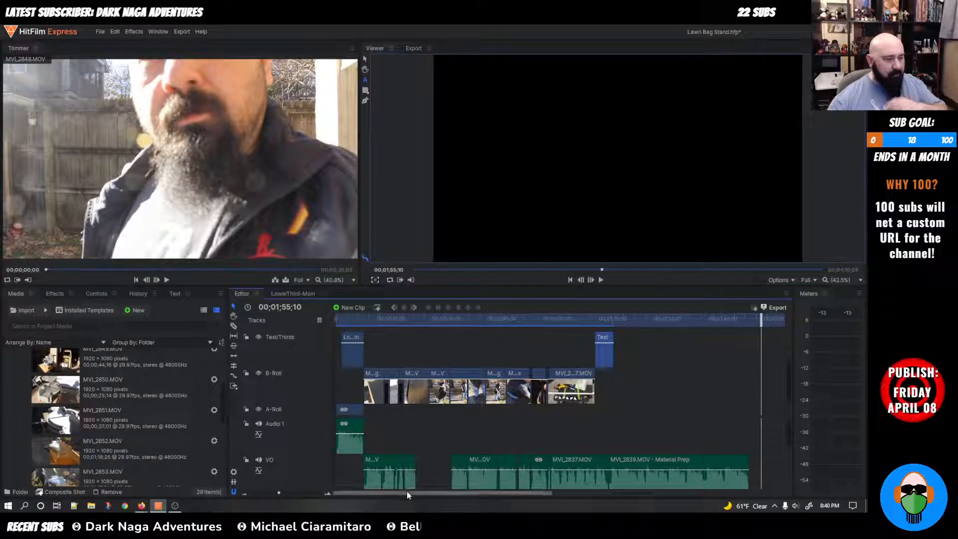
pyautogui.moveTo(517, 492); pyautogui.dragTo(665, 489)
pyautogui.scroll(1, 200, 439)
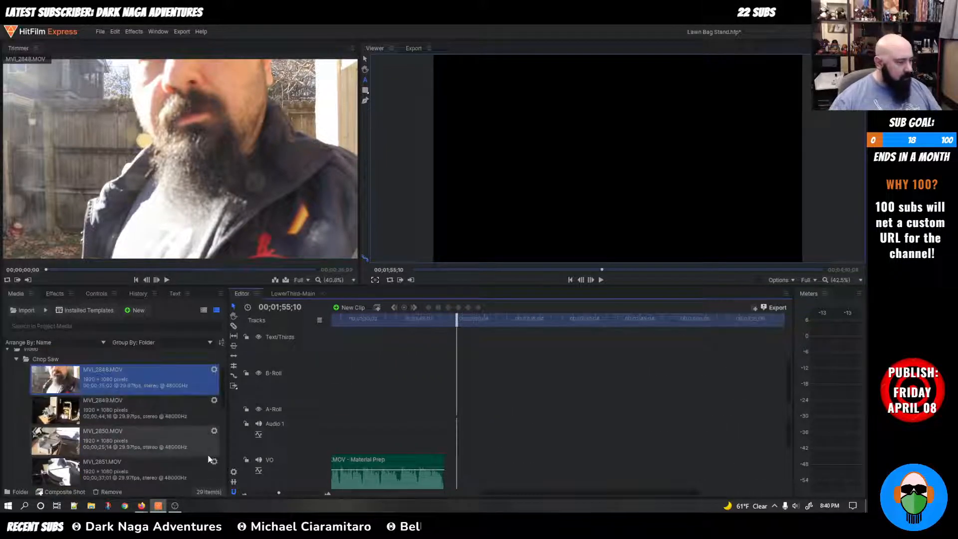
pyautogui.scroll(2, 210, 459)
pyautogui.moveTo(169, 423); pyautogui.dragTo(458, 385)
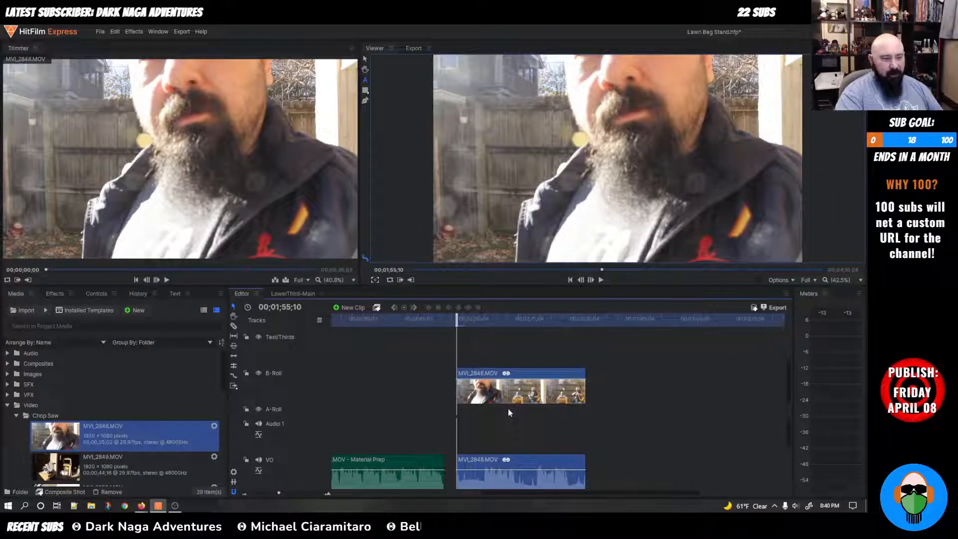
# Step: Play MVI_2848.MOV to find where the talking starts, slice it at 00;02;02;12 and delete the leading piece
pyautogui.press('space')
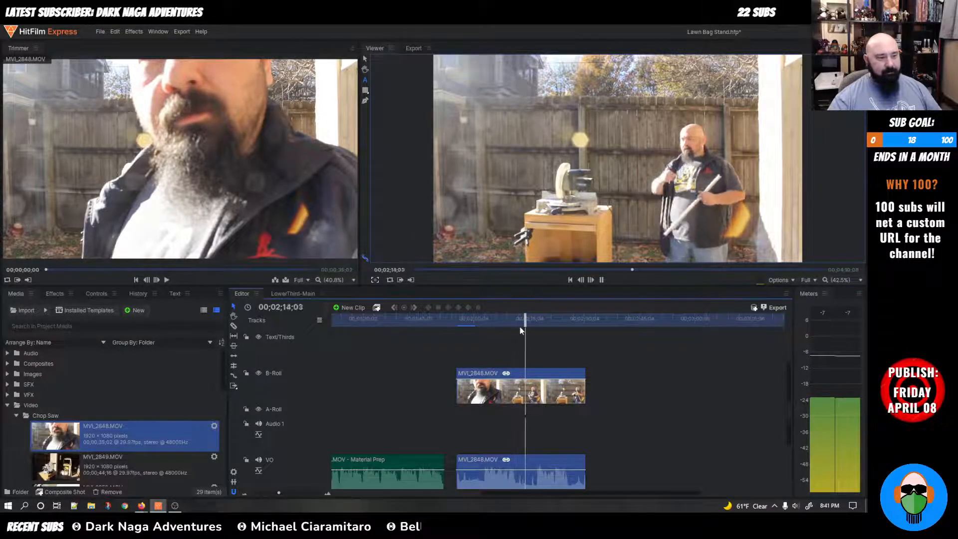
pyautogui.click(481, 319)
pyautogui.press('space')
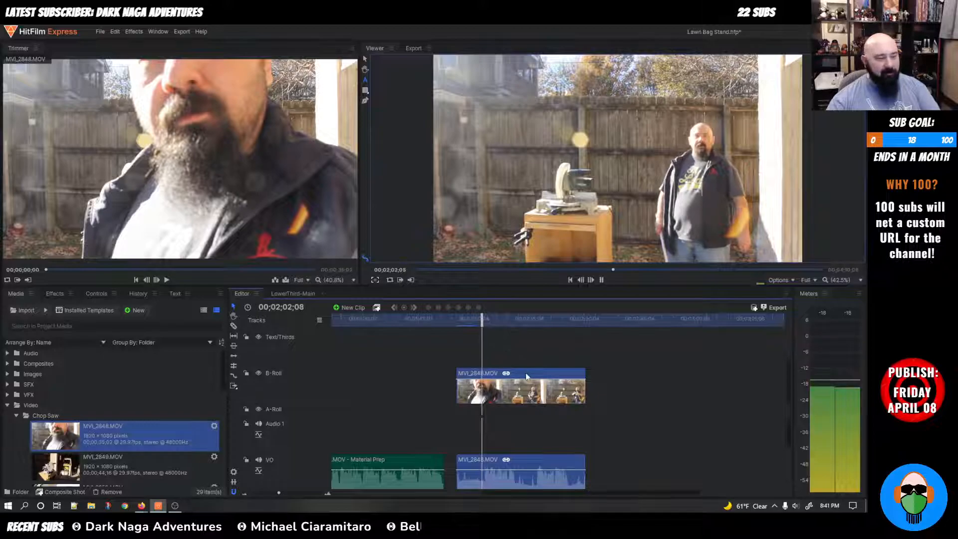
pyautogui.click(479, 320)
pyautogui.press('space')
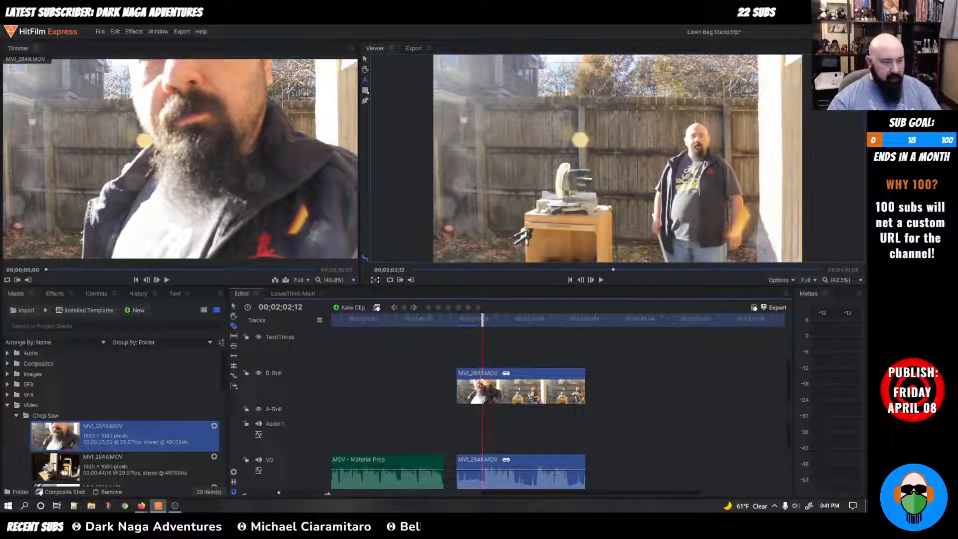
pyautogui.click(483, 389)
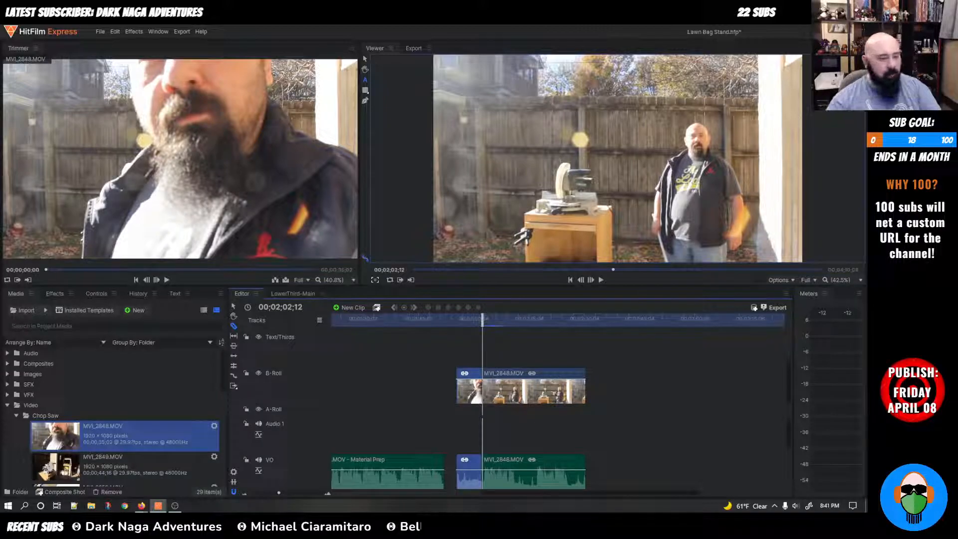
pyautogui.press('v')
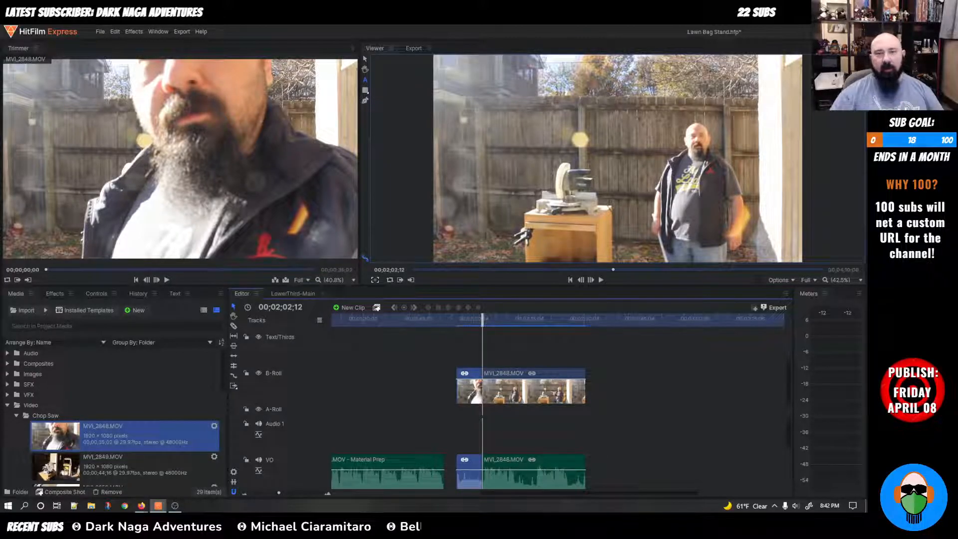
pyautogui.hotkey('alt', 'Tab')
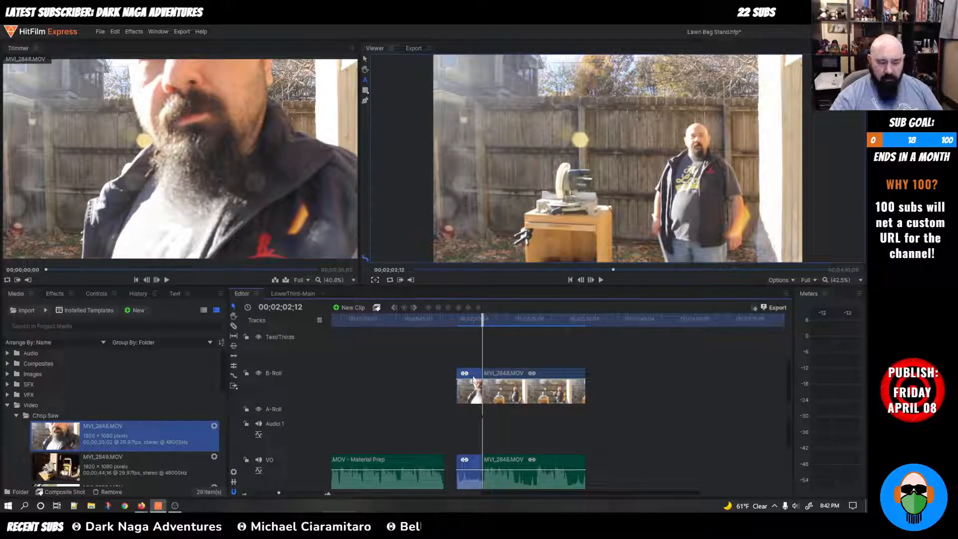
pyautogui.press('Delete')
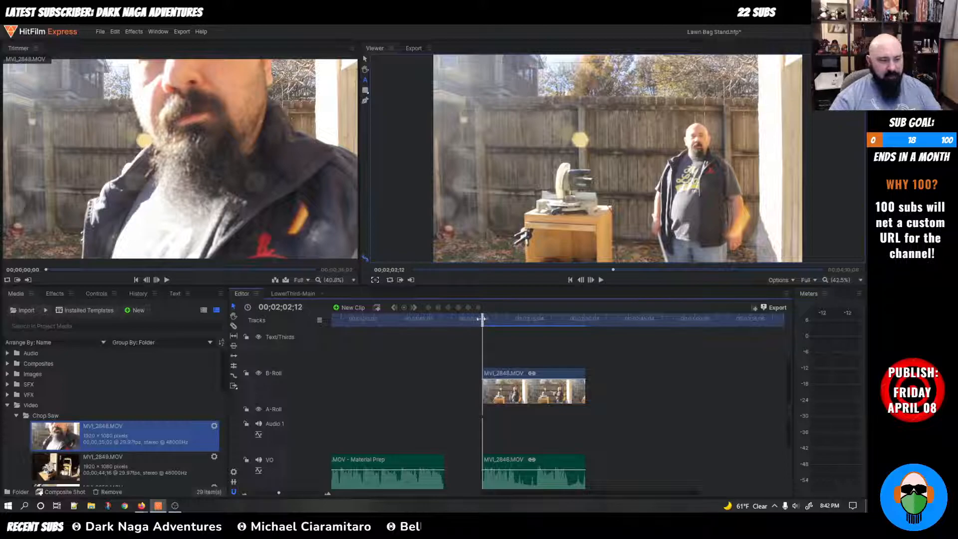
# Step: Play through the shortened MVI_2848.MOV clip to find where the talking ends and slice it at 00;02;25;24
pyautogui.click(478, 319)
pyautogui.press('space')
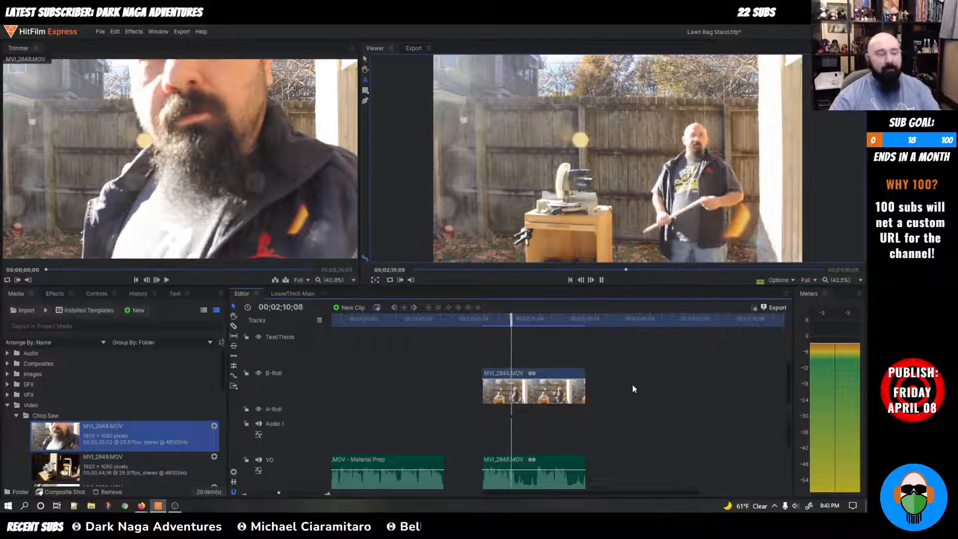
pyautogui.press('space')
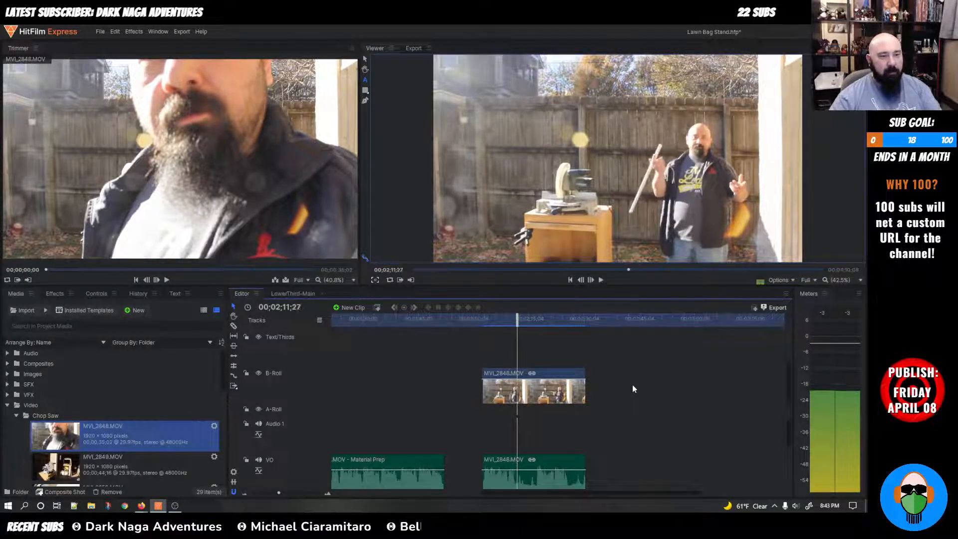
pyautogui.moveTo(516, 320); pyautogui.dragTo(516, 323)
pyautogui.press('space')
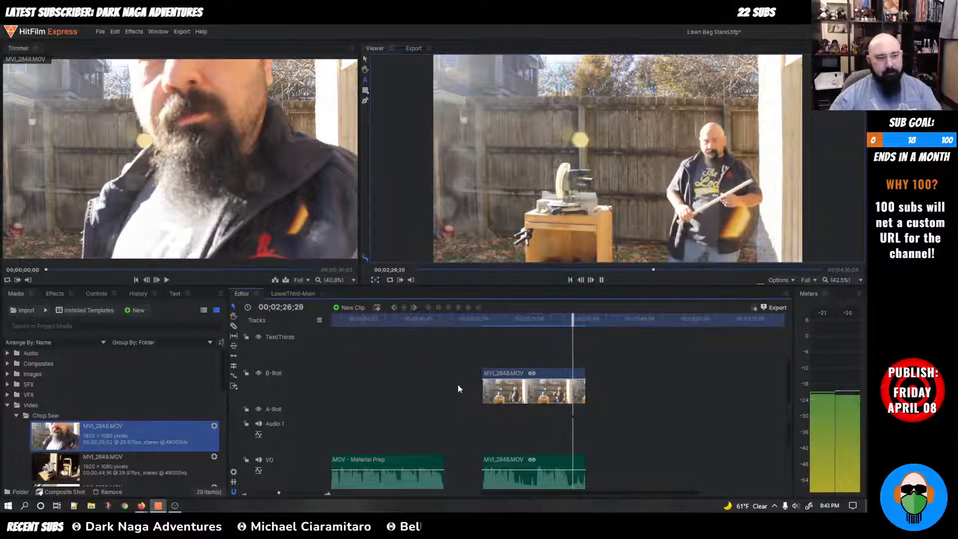
pyautogui.press('space')
pyautogui.moveTo(577, 319); pyautogui.dragTo(562, 319)
pyautogui.press('space')
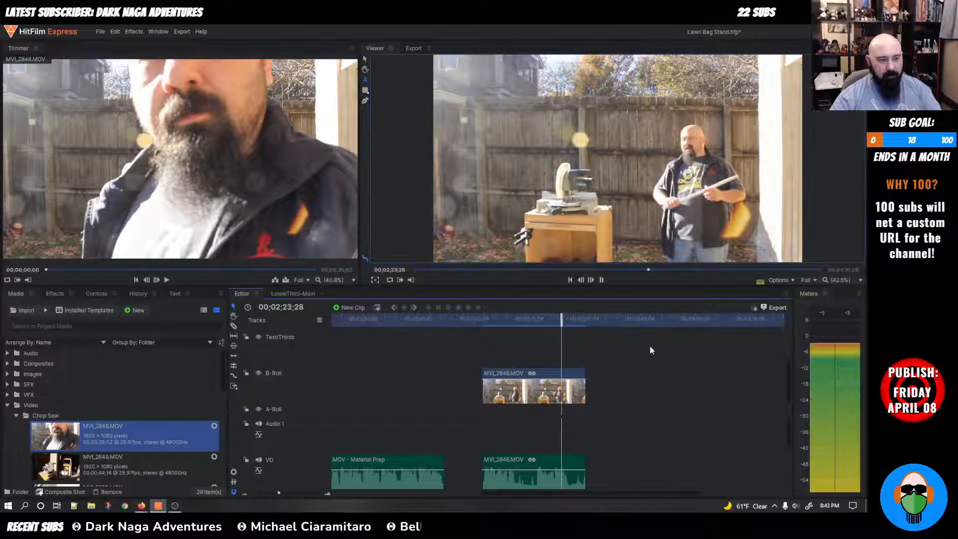
pyautogui.press('space')
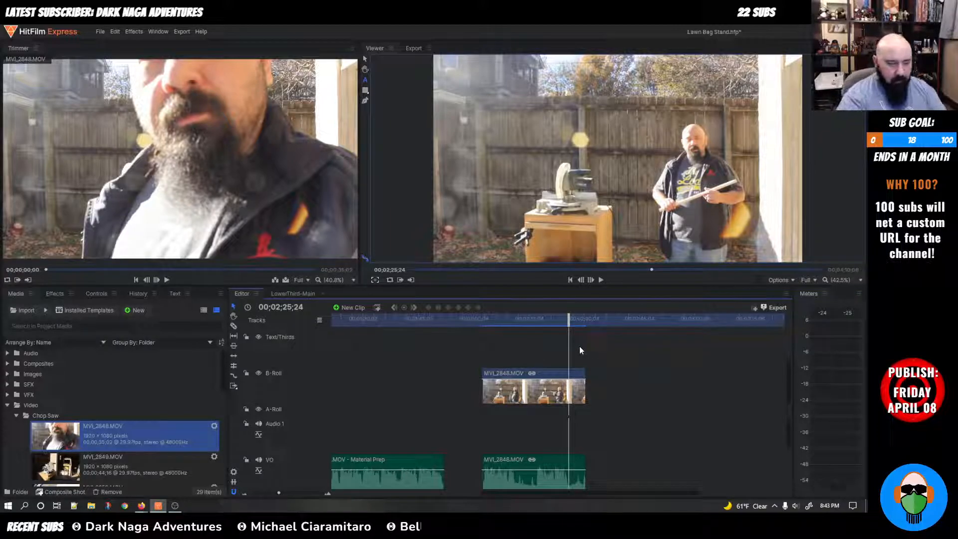
pyautogui.click(574, 382)
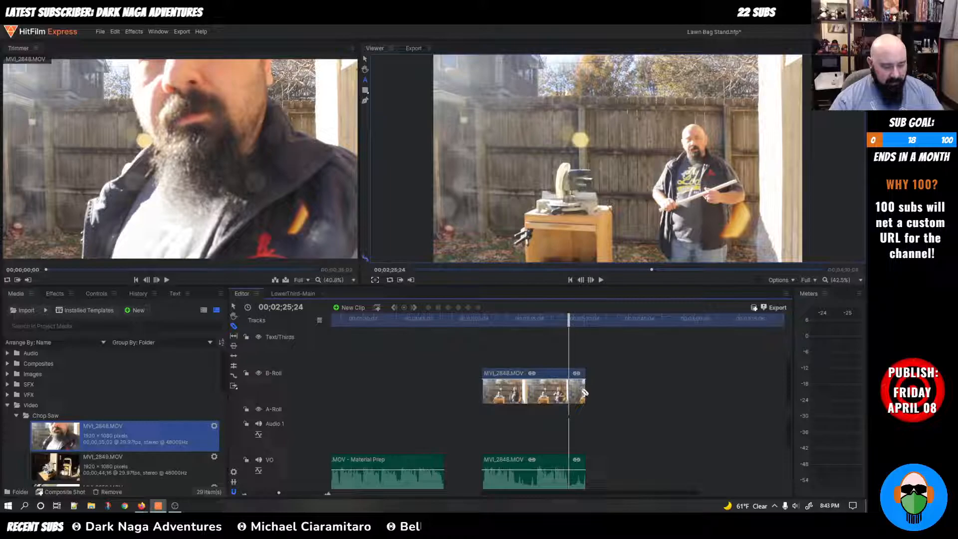
# Step: Check the short tail piece after the cut in MVI_2848.MOV and delete it with its audio
pyautogui.doubleClick(577, 379)
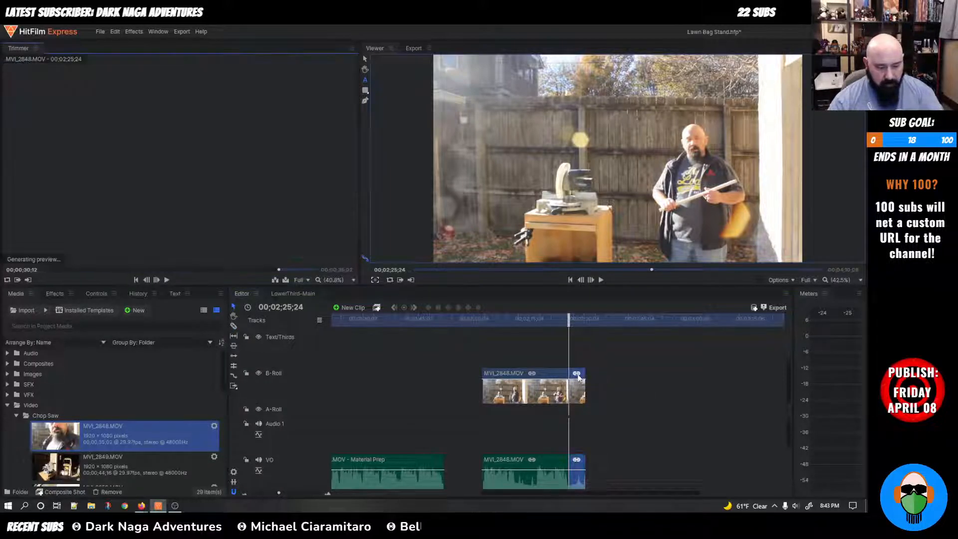
pyautogui.click(638, 355)
pyautogui.press('space')
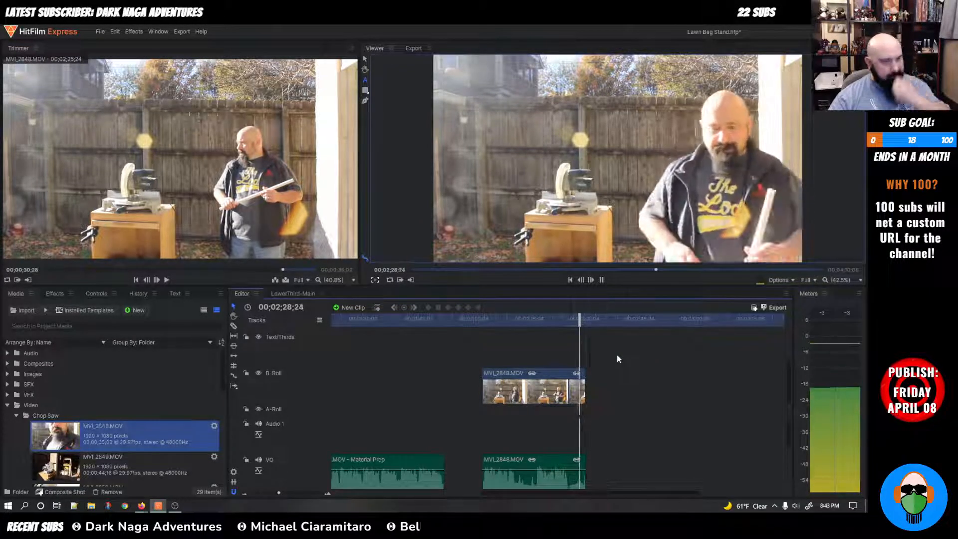
pyautogui.moveTo(583, 321); pyautogui.dragTo(511, 322)
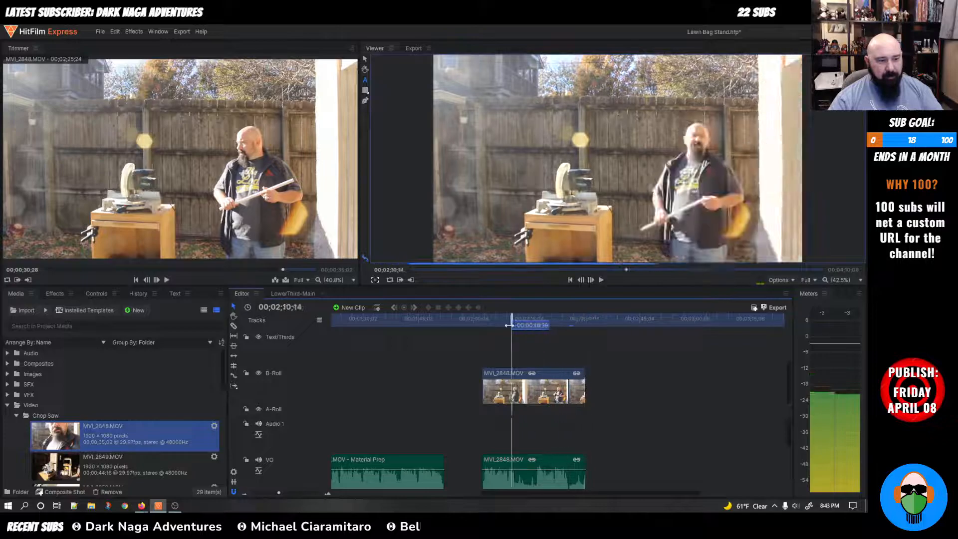
pyautogui.click(577, 401)
pyautogui.press('Delete')
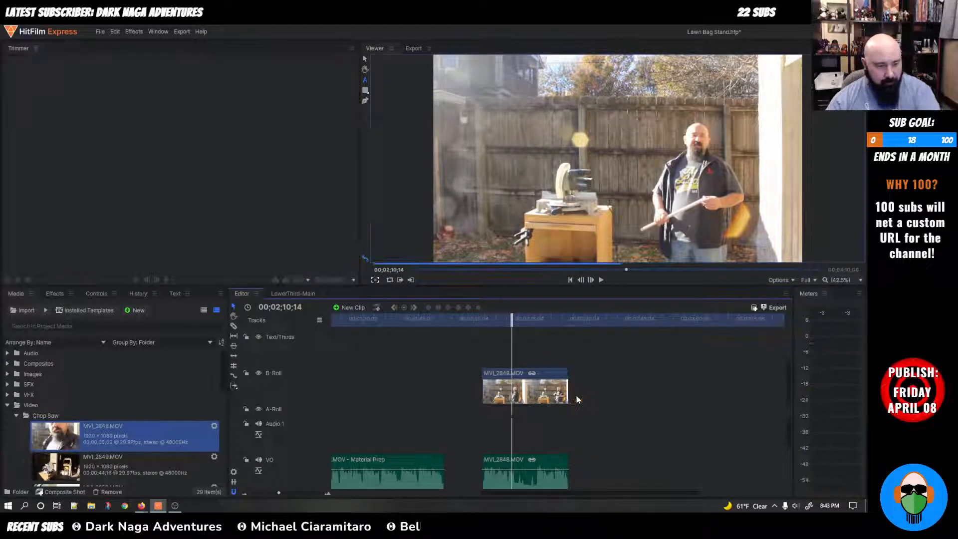
# Step: Play back the trimmed MVI_2848.MOV clip from its start and review its middle section again
pyautogui.moveTo(512, 324); pyautogui.dragTo(483, 323)
pyautogui.press('space')
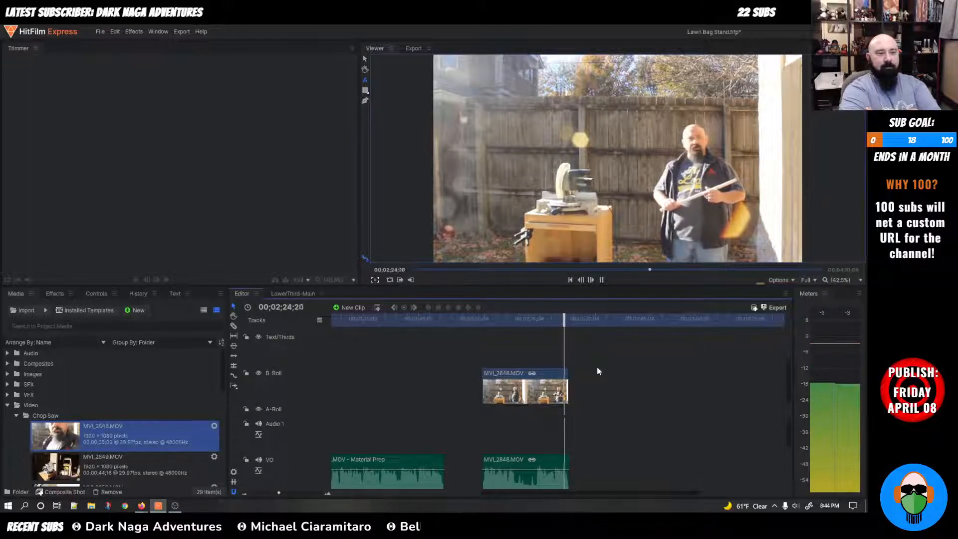
pyautogui.press('space')
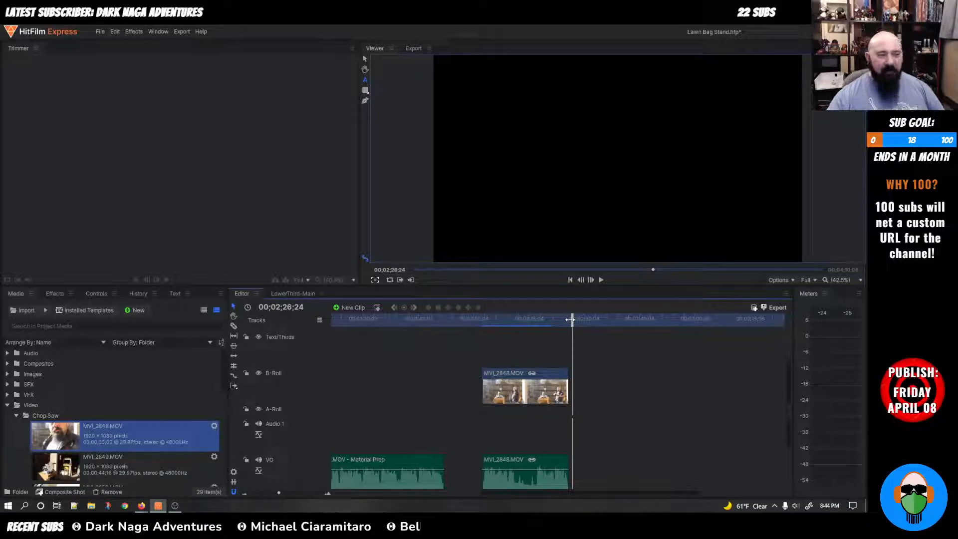
pyautogui.moveTo(570, 319); pyautogui.dragTo(509, 323)
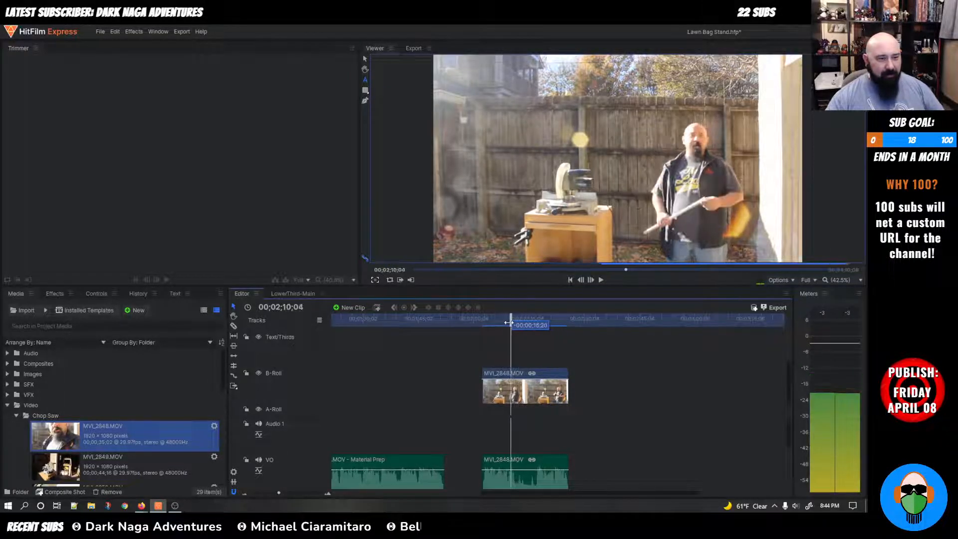
pyautogui.press('space')
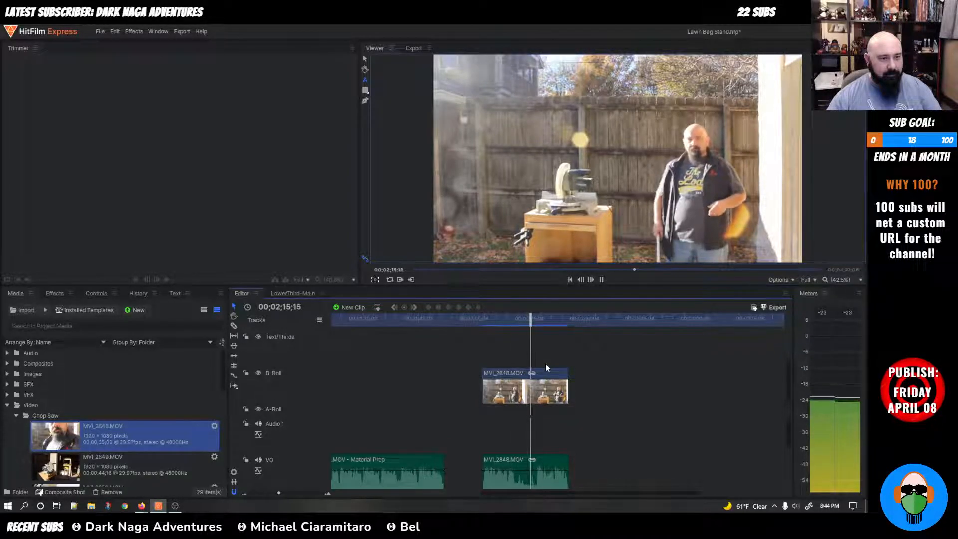
pyautogui.press('space')
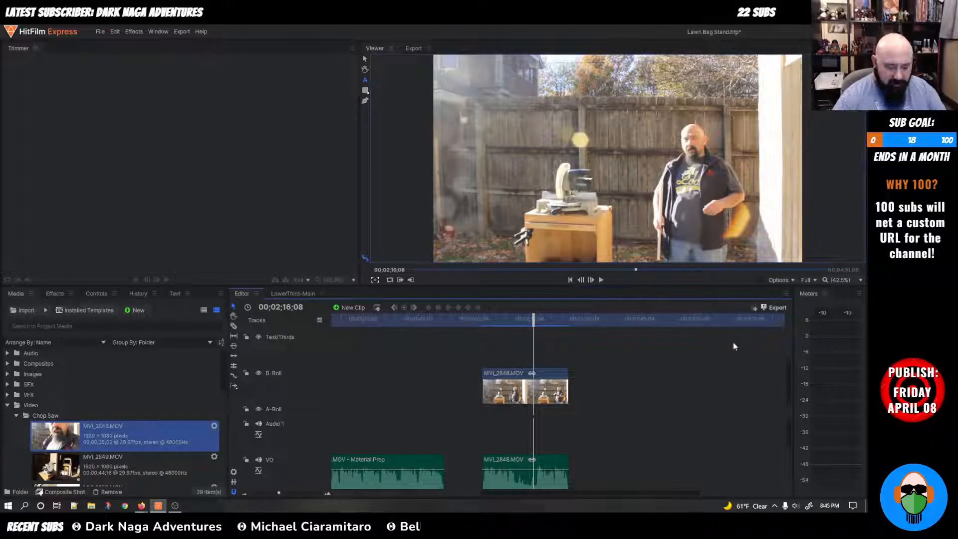
# Step: Step back to 00;02;15;27, slice MVI_2848.MOV there and delete the leading piece with its audio
pyautogui.press(',')
pyautogui.press(',')
pyautogui.press(',')
pyautogui.press(',')
pyautogui.press(',')
pyautogui.press(',')
pyautogui.press(',')
pyautogui.press(',')
pyautogui.press(',')
pyautogui.press(',')
pyautogui.press(',')
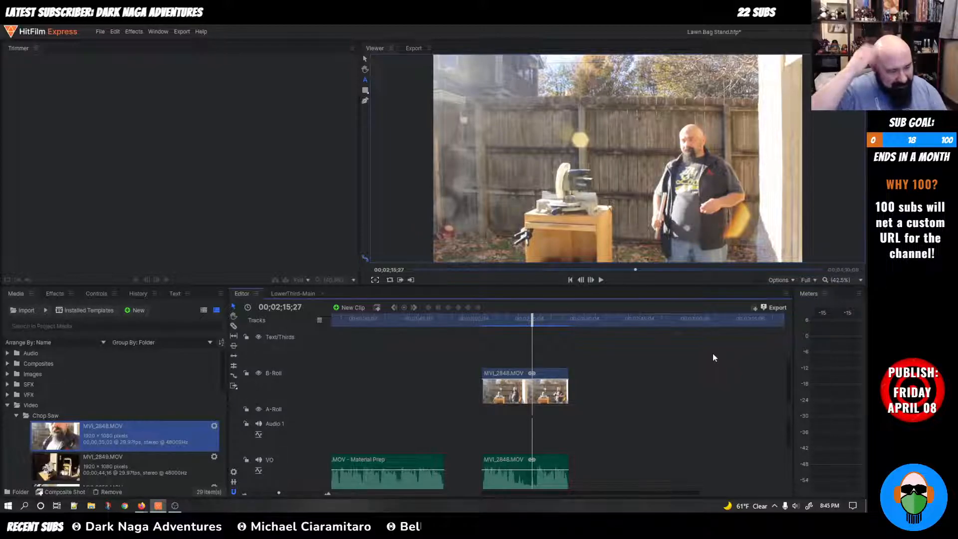
pyautogui.click(532, 387)
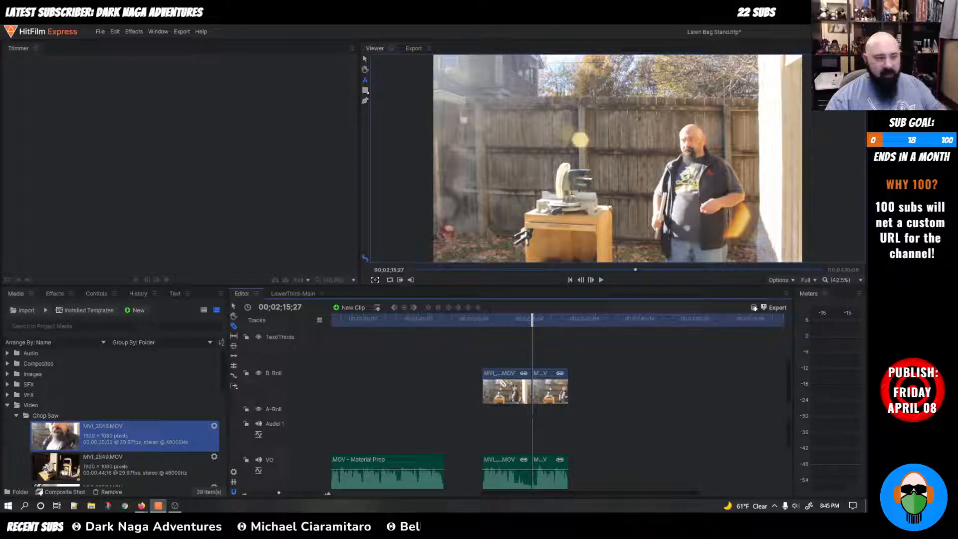
pyautogui.scroll(-1, 494, 392)
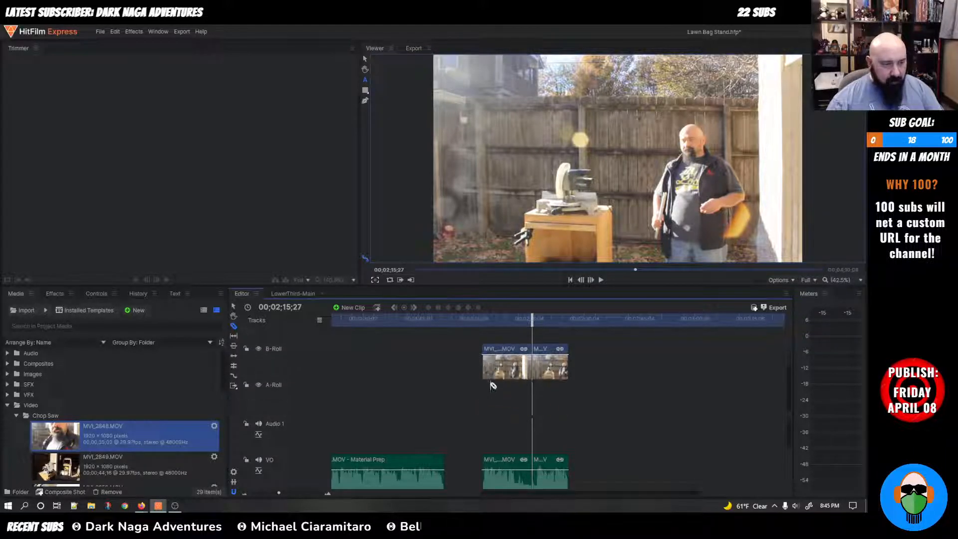
pyautogui.click(502, 374)
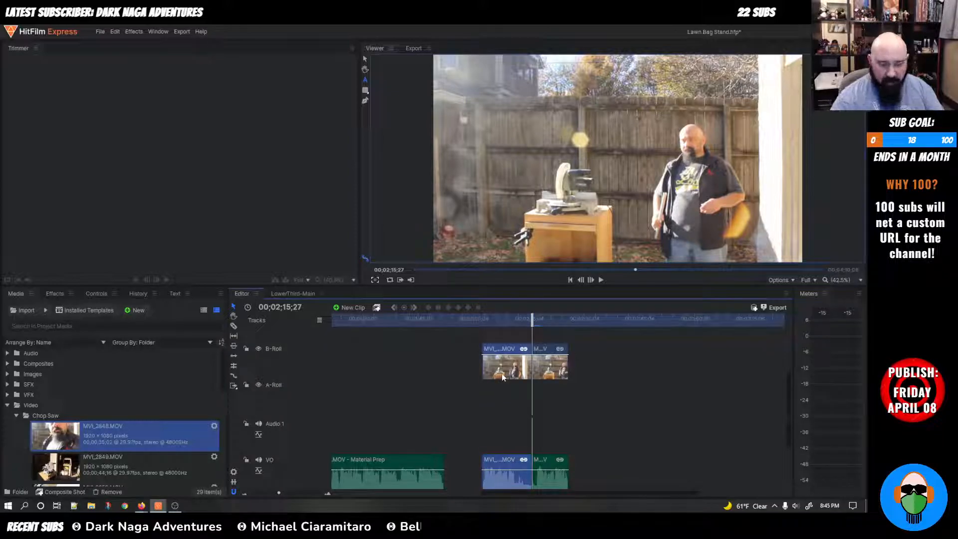
pyautogui.press('Delete')
# Step: Play the remaining MVI_2848.MOV piece to find where the speech starts, slice it at 00;02;17;02 and delete the leading piece with its audio
pyautogui.press('space')
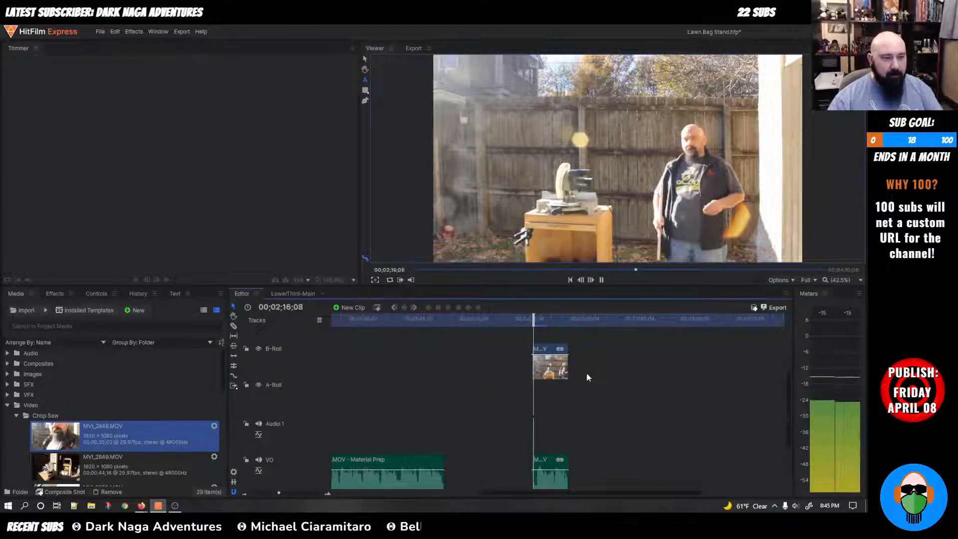
pyautogui.click(534, 319)
pyautogui.press('space')
pyautogui.press('space')
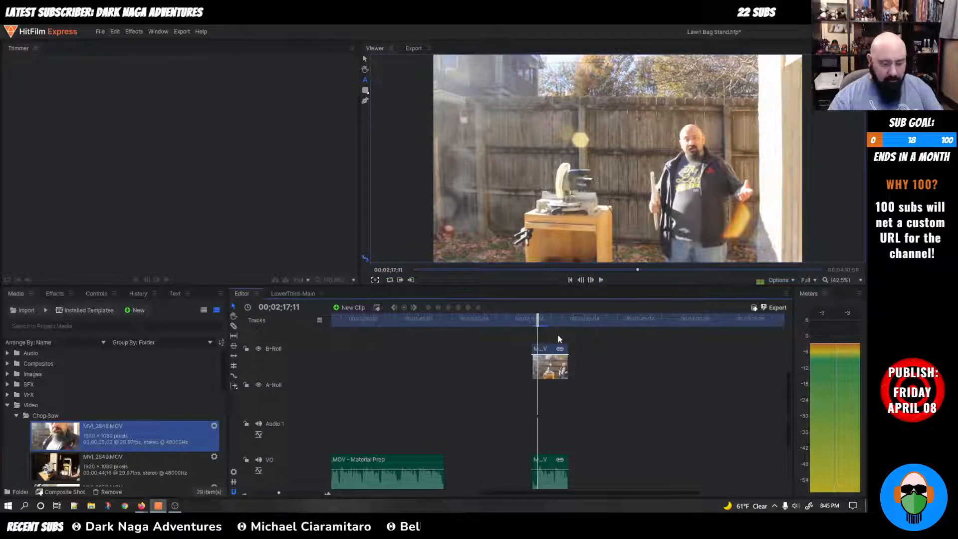
pyautogui.press('space')
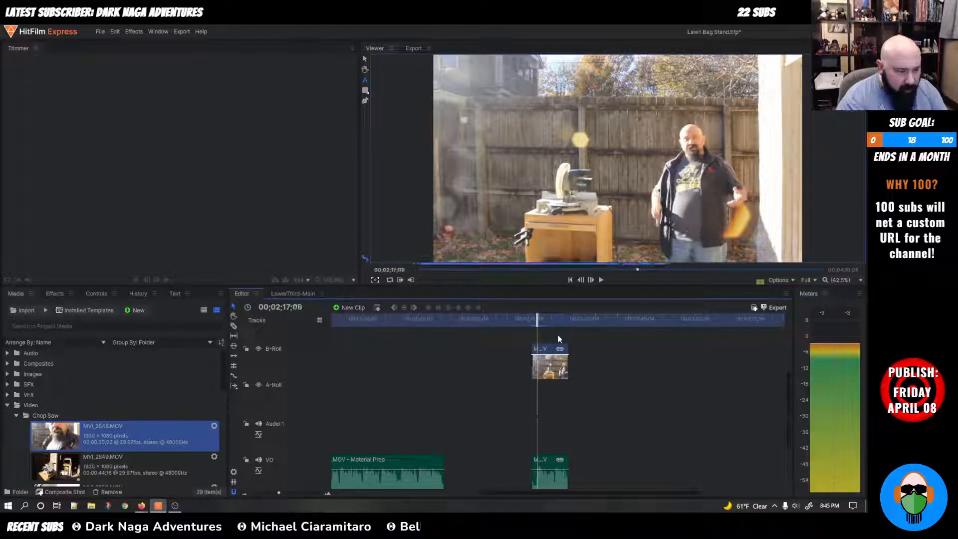
pyautogui.press('Left')
pyautogui.press('Left')
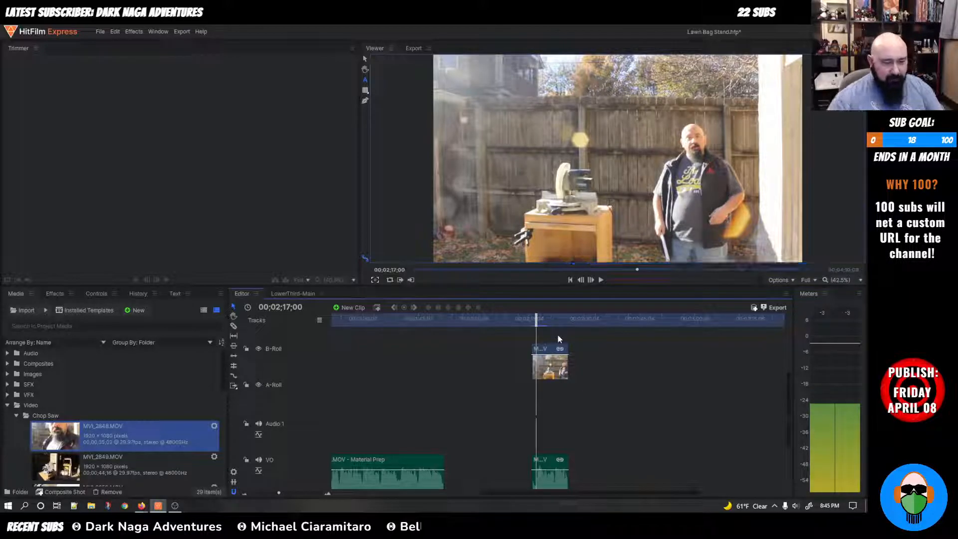
pyautogui.scroll(4, 566, 456)
pyautogui.scroll(1, 566, 458)
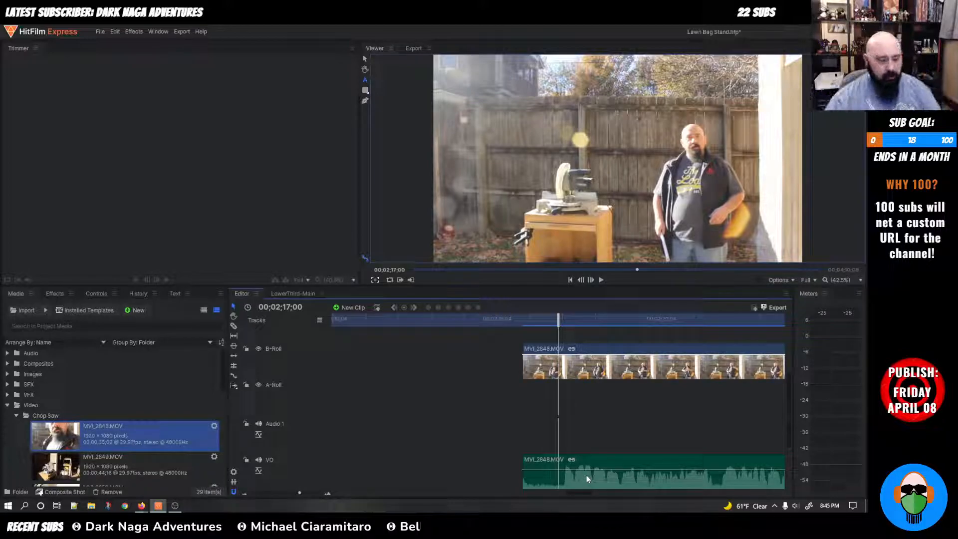
pyautogui.moveTo(559, 324); pyautogui.dragTo(561, 323)
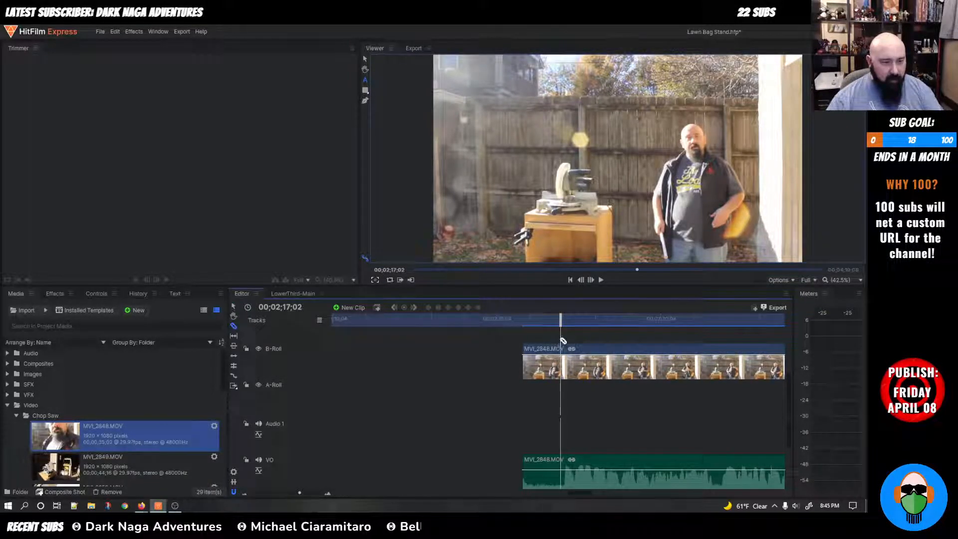
pyautogui.click(562, 369)
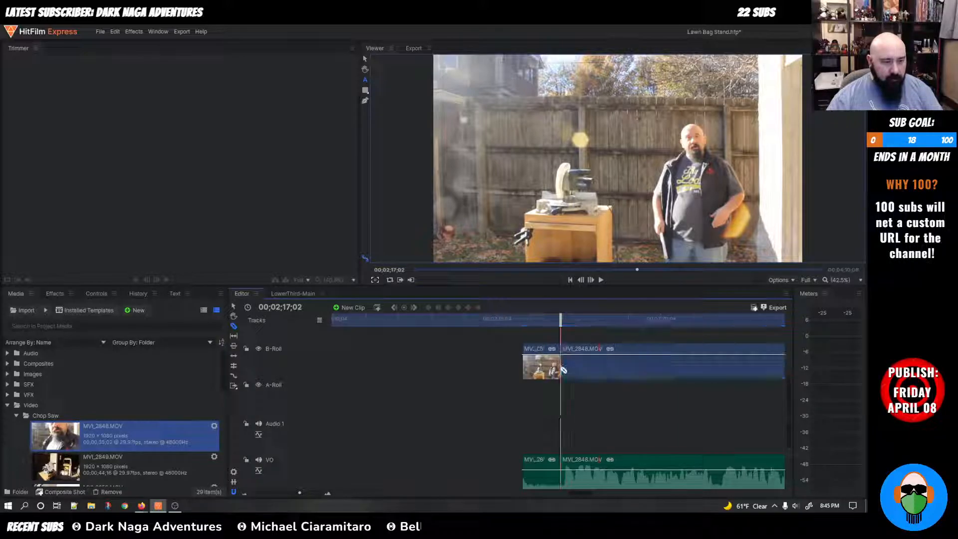
pyautogui.press('v')
pyautogui.click(549, 371)
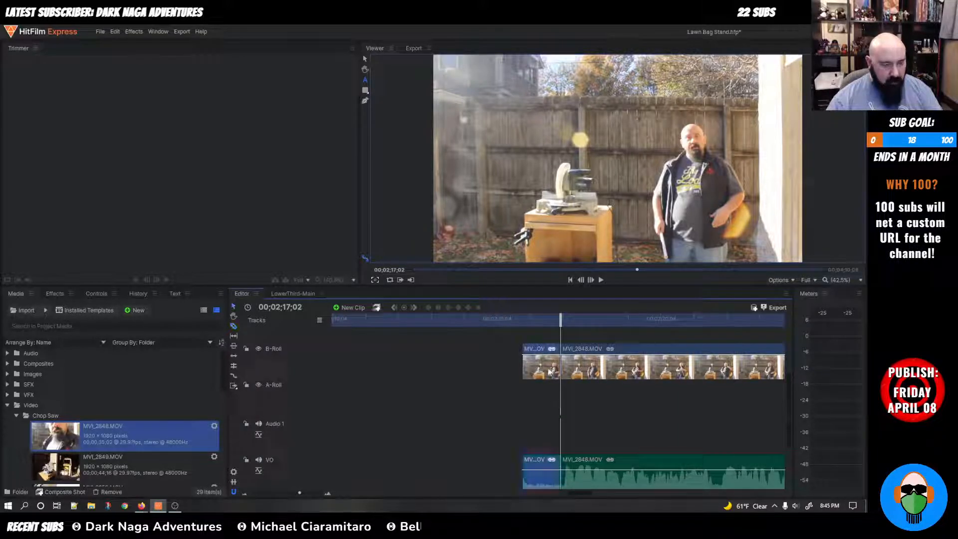
pyautogui.press('Delete')
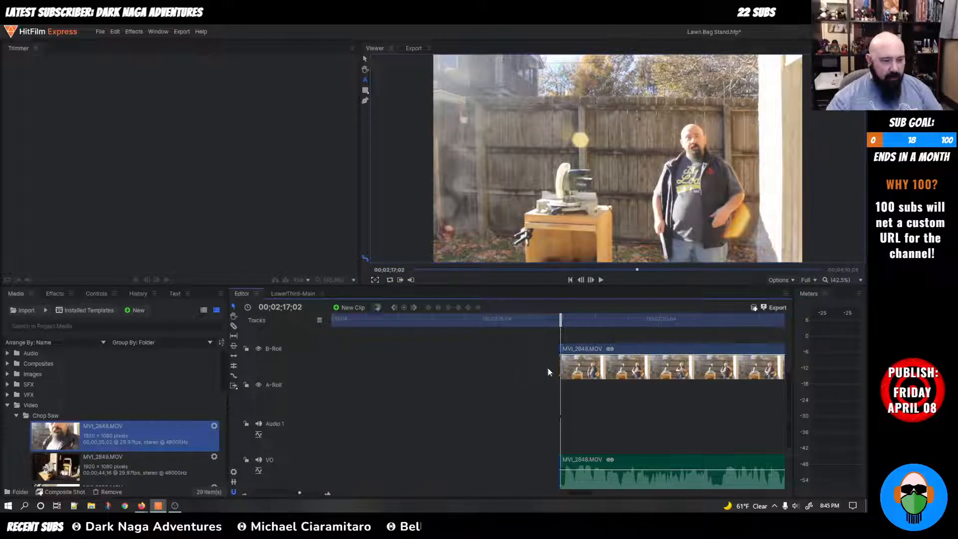
# Step: Play back the shortened MVI_2848.MOV clip from just before its new start to its end
pyautogui.moveTo(561, 323); pyautogui.dragTo(539, 319)
pyautogui.press('space')
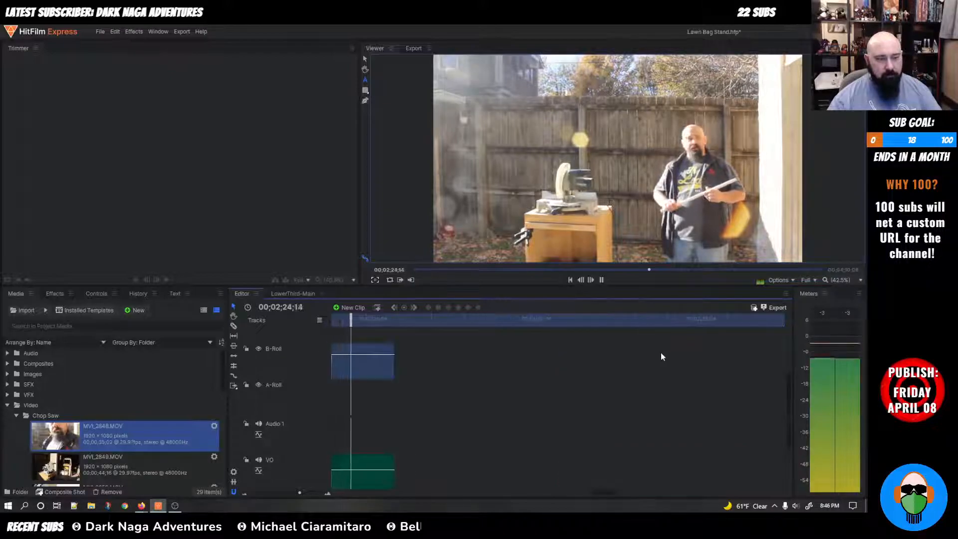
pyautogui.press('space')
# Step: Extend the last B-Roll clip of the material prep section to the end of the "SFX - screech, crashing glass" title and play it back
pyautogui.scroll(-6, 420, 390)
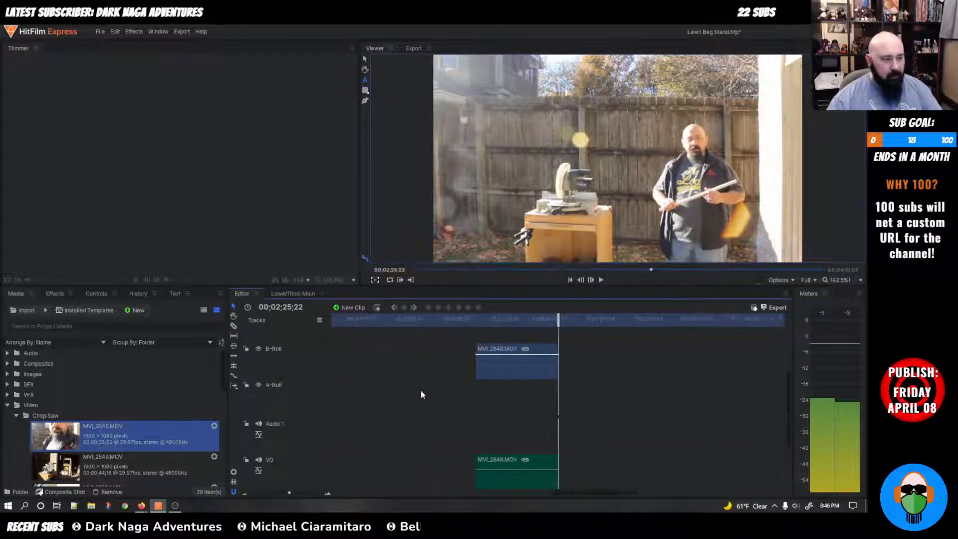
pyautogui.scroll(-1, 437, 392)
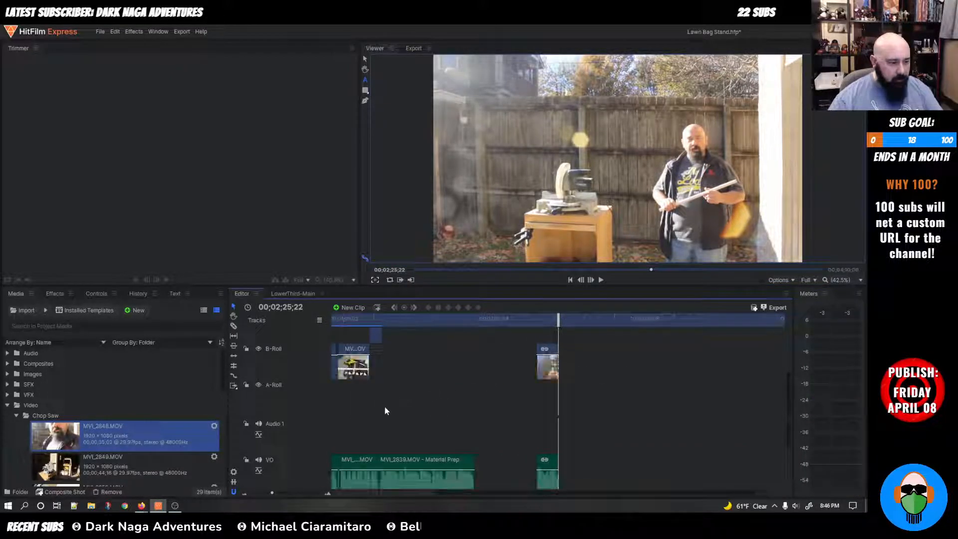
pyautogui.moveTo(552, 323); pyautogui.dragTo(367, 348)
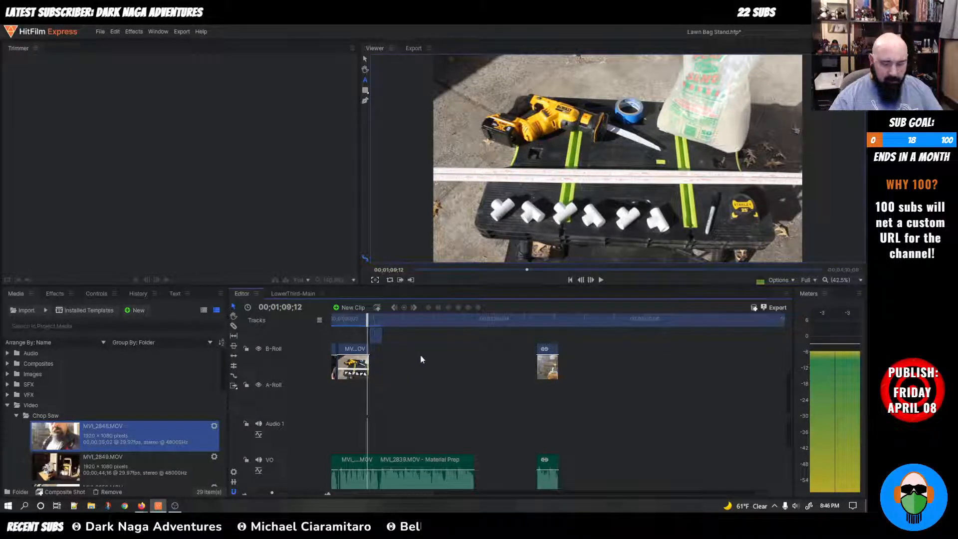
pyautogui.press('space')
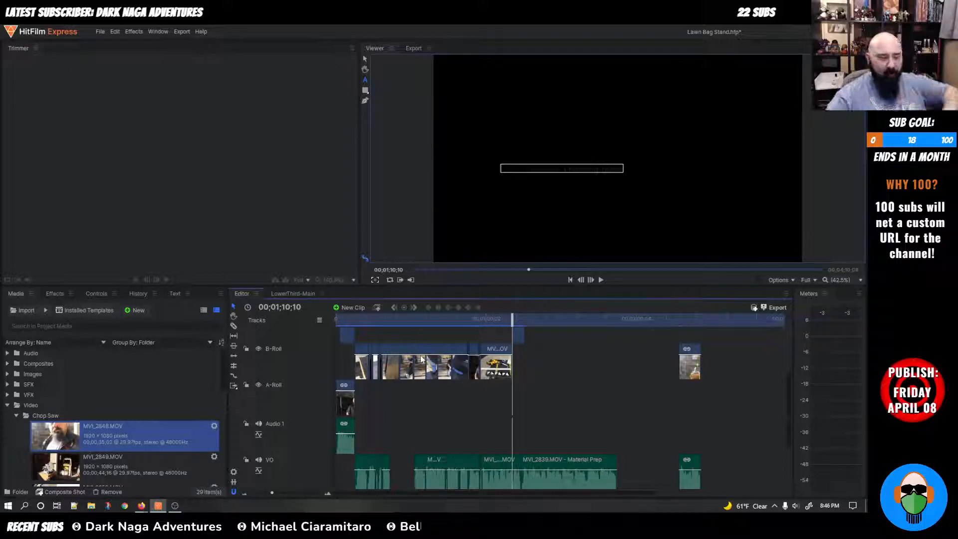
pyautogui.click(510, 356)
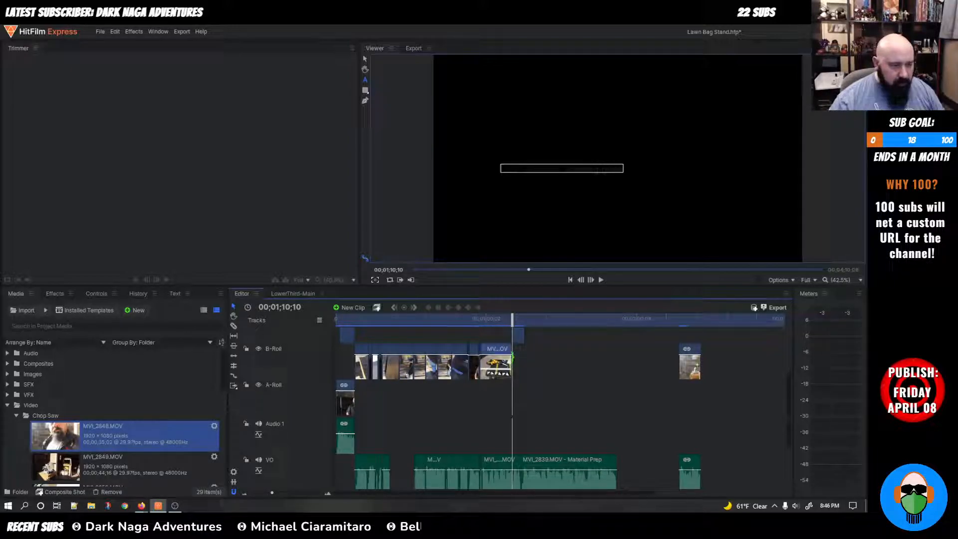
pyautogui.moveTo(510, 355); pyautogui.dragTo(524, 355)
pyautogui.press('space')
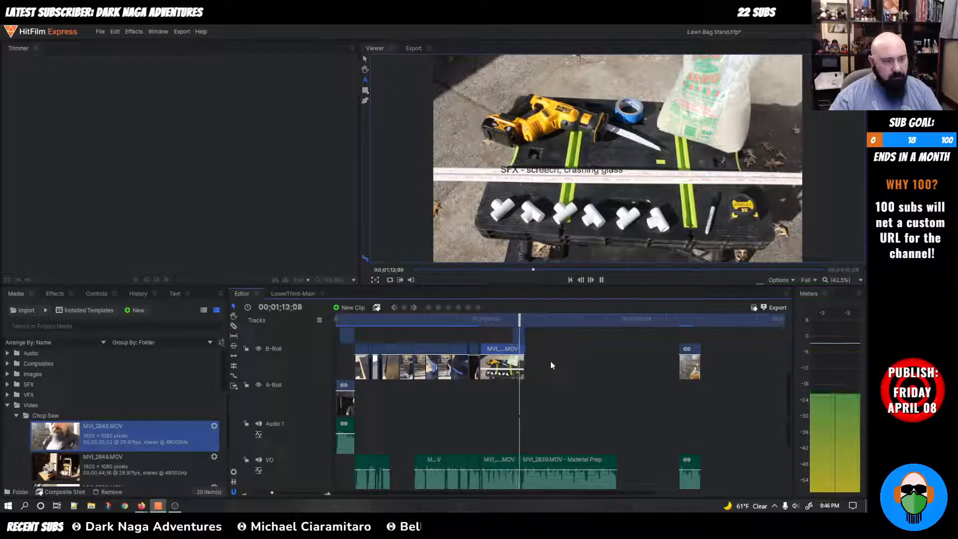
pyautogui.press('space')
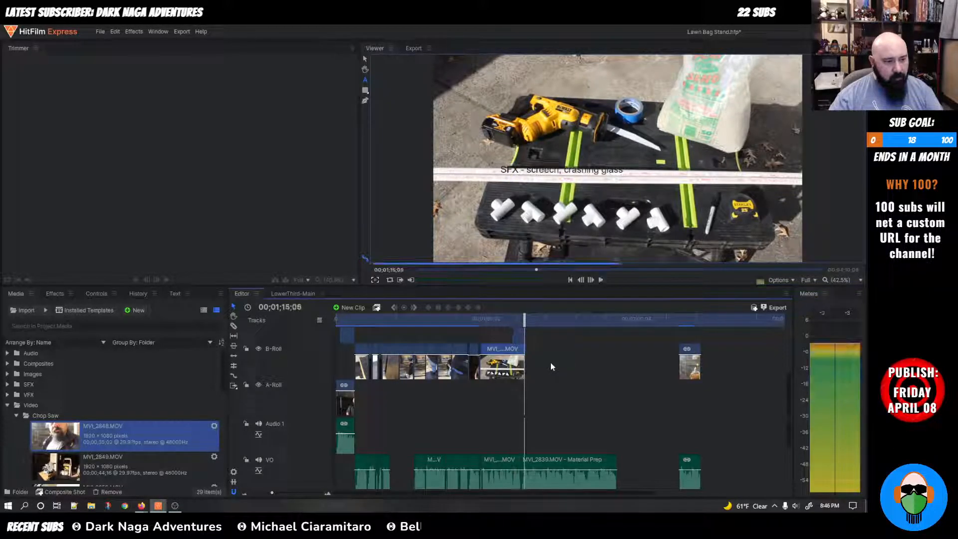
# Step: Replay the end of the material prep B-Roll, trim the clip to 00;01;10;06 and slice the voice-over audio at that point
pyautogui.moveTo(521, 321)
pyautogui.mouseDown()
pyautogui.moveTo(499, 321)
pyautogui.moveTo(512, 319)
pyautogui.mouseUp()
pyautogui.press('space')
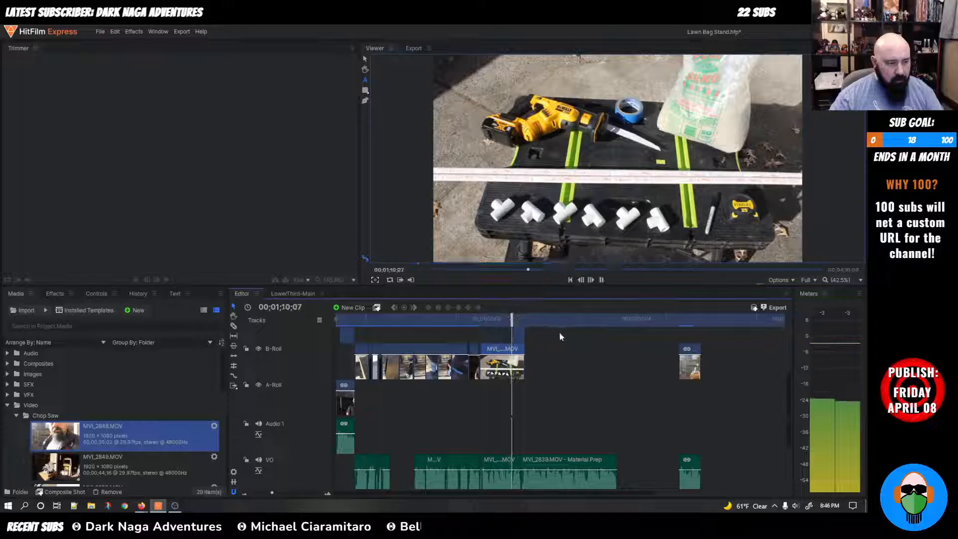
pyautogui.click(505, 320)
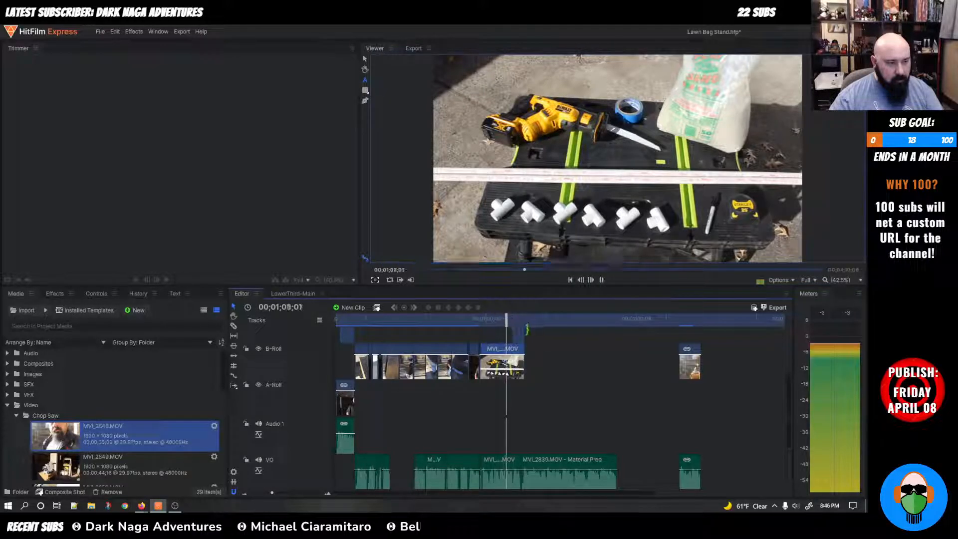
pyautogui.press('space')
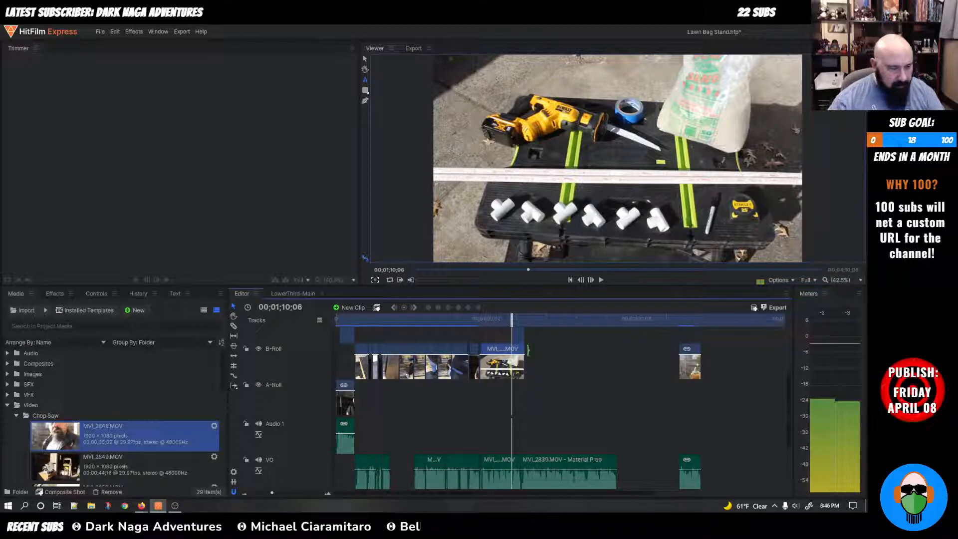
pyautogui.moveTo(528, 349); pyautogui.dragTo(511, 349)
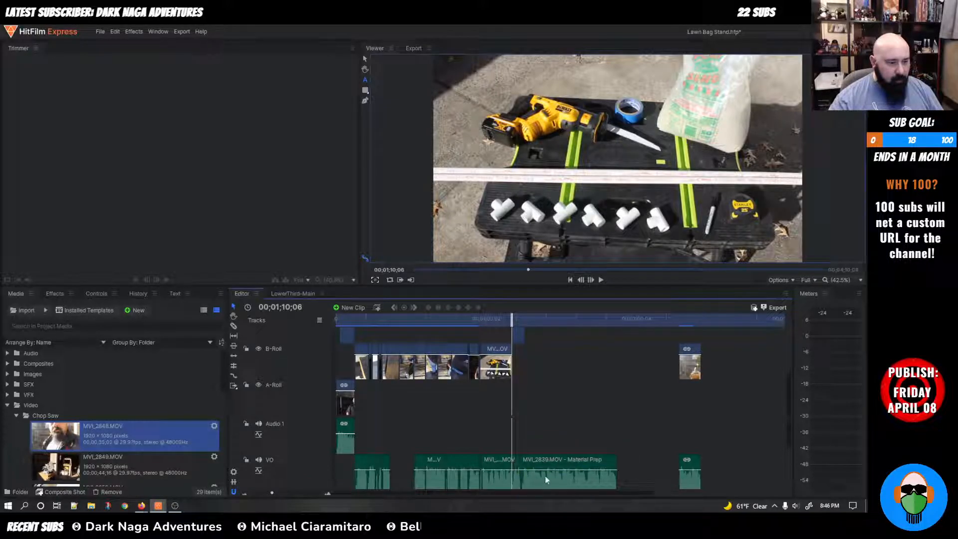
pyautogui.press('c')
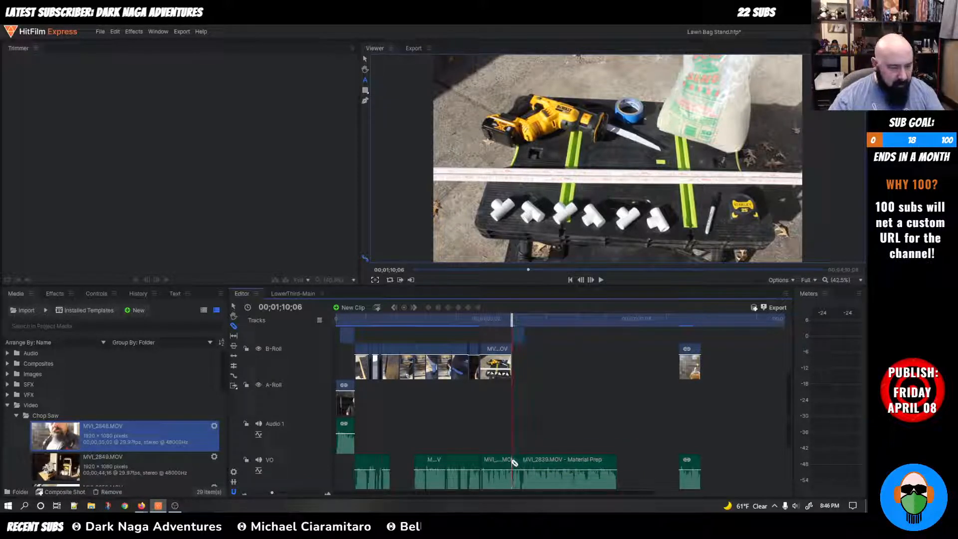
pyautogui.click(512, 460)
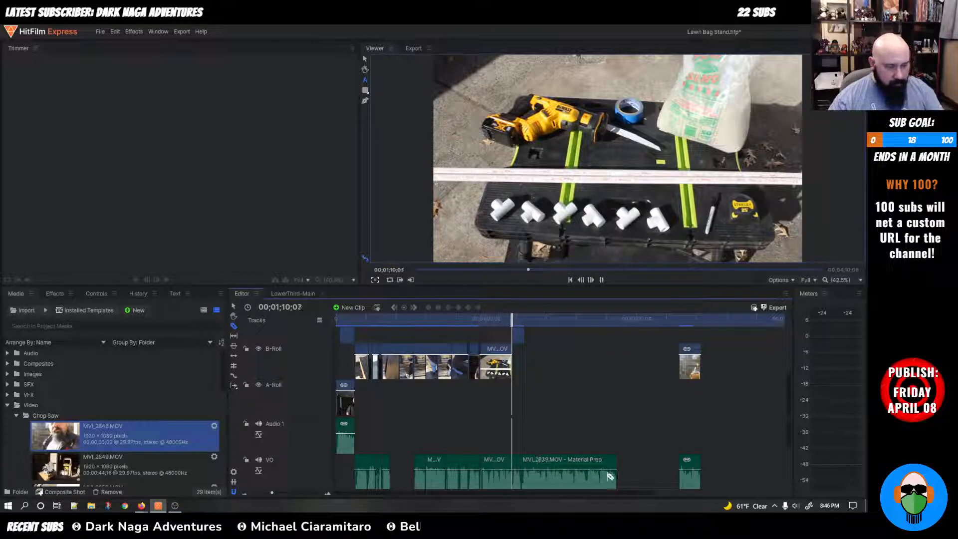
# Step: Move the voice-over pieces after the cut later to leave a gap, and extend the last B-Roll clip to the end of the SFX title
pyautogui.press('space')
pyautogui.press('v')
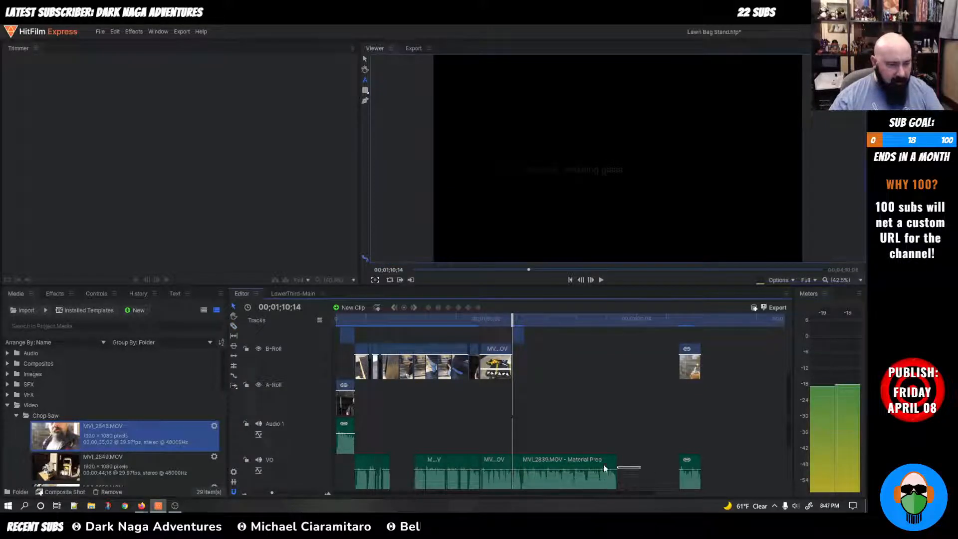
pyautogui.click(518, 461)
pyautogui.moveTo(518, 462); pyautogui.dragTo(549, 462)
pyautogui.click(504, 349)
pyautogui.moveTo(511, 364); pyautogui.dragTo(523, 364)
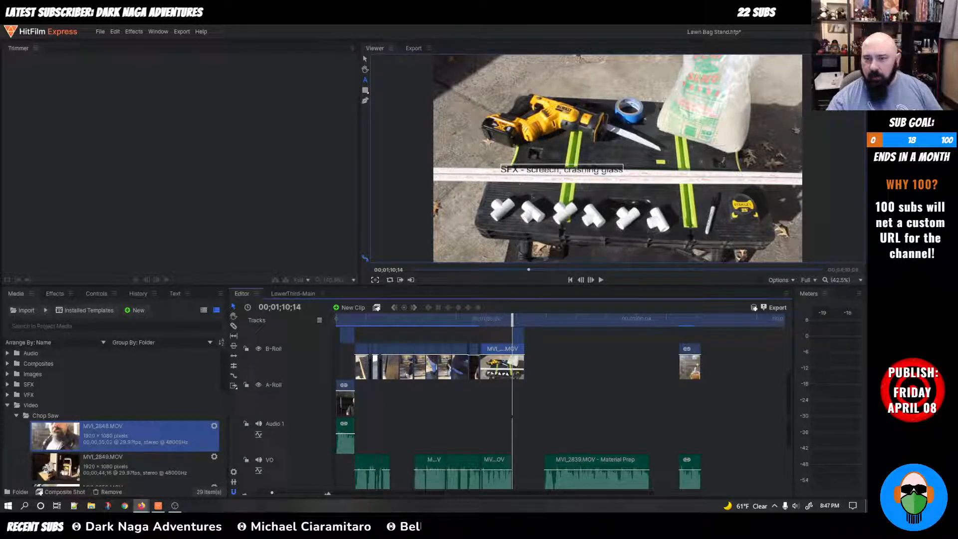
# Step: Switch to the Firefox window with YouTube Studio and open the channel's audio library
pyautogui.moveTo(865, 97); pyautogui.dragTo(471, 97)
pyautogui.moveTo(496, 33); pyautogui.dragTo(431, 40)
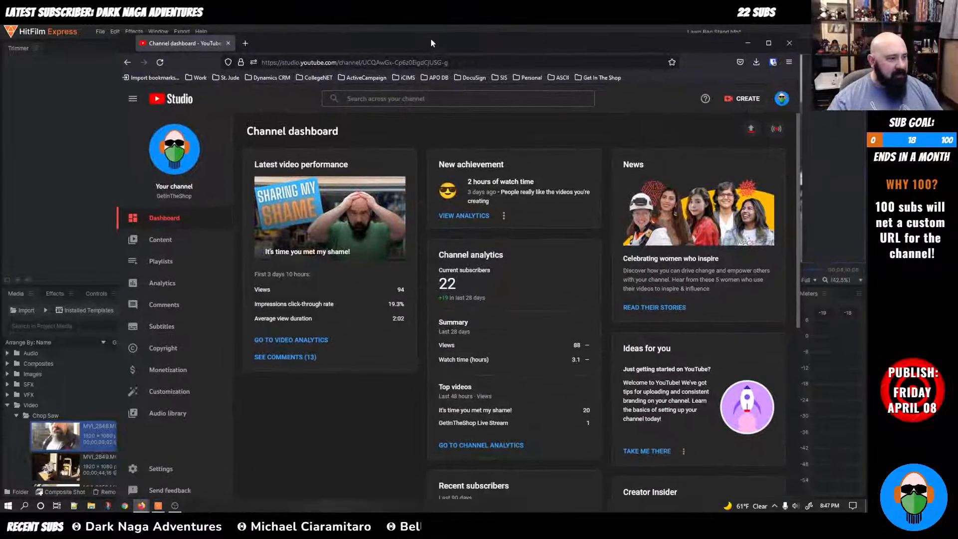
pyautogui.click(170, 417)
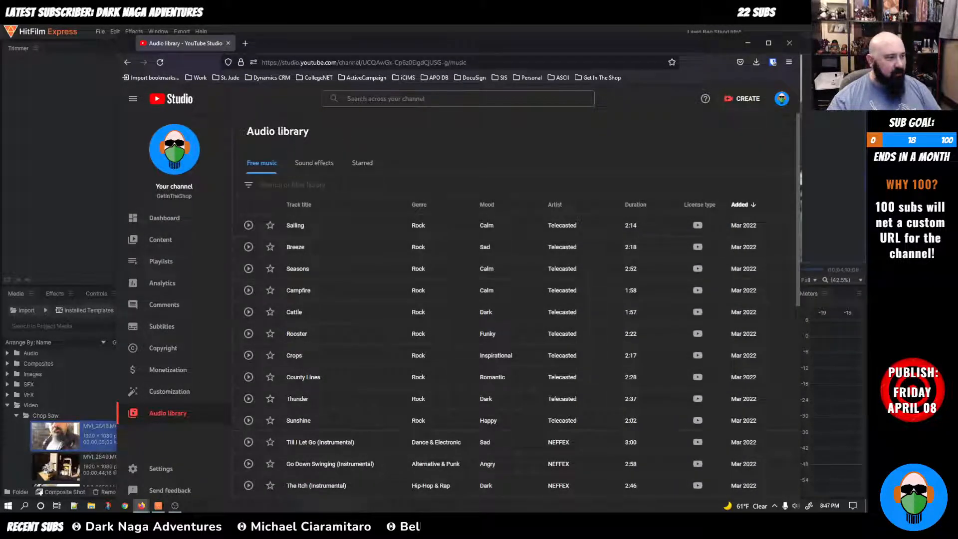
# Step: Search the audio library's free music for "car screech"
pyautogui.click(294, 185)
pyautogui.write('scree')
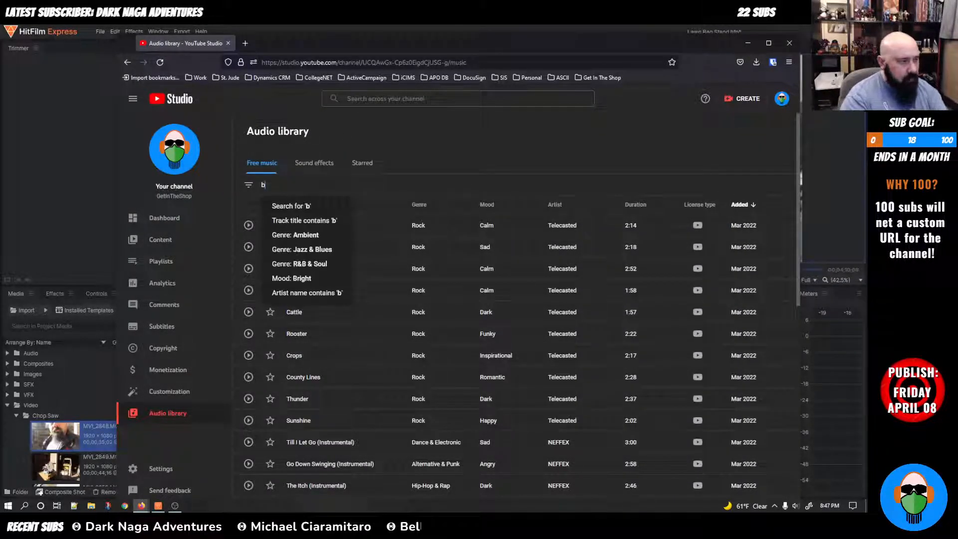
pyautogui.press('BackSpace')
pyautogui.press('BackSpace')
pyautogui.press('BackSpace')
pyautogui.press('BackSpace')
pyautogui.press('BackSpace')
pyautogui.write('car screech')
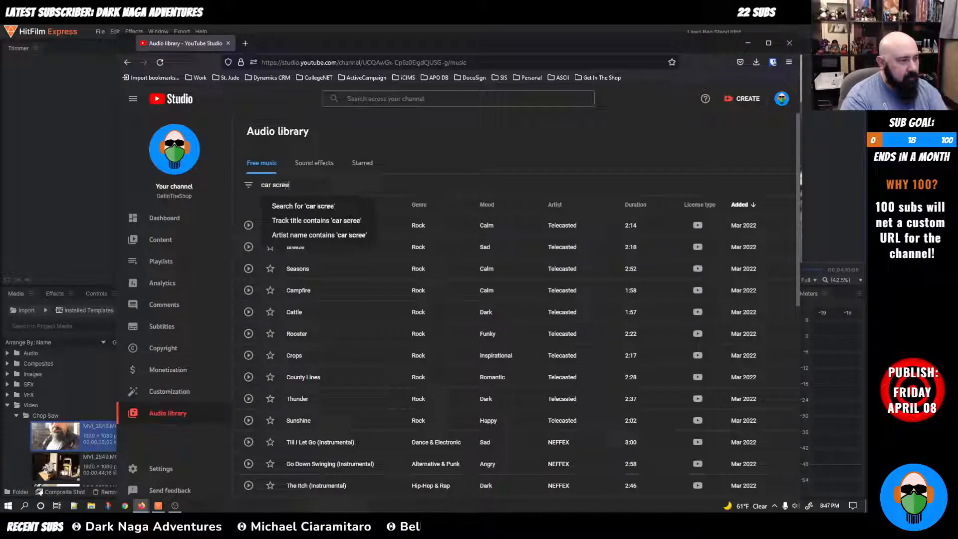
pyautogui.press('Return')
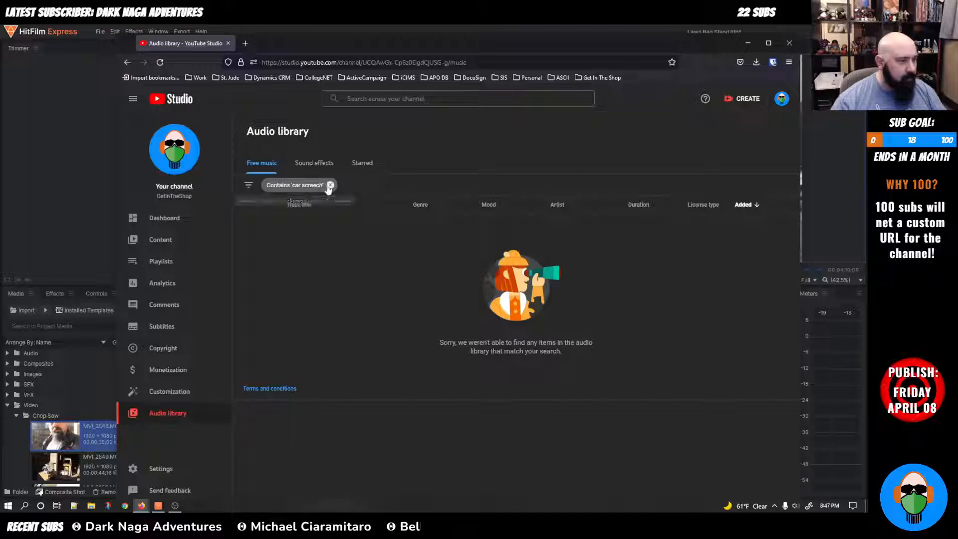
# Step: Clear the current filter and search the audio library's free music for "tire"
pyautogui.click(330, 185)
pyautogui.write('tire')
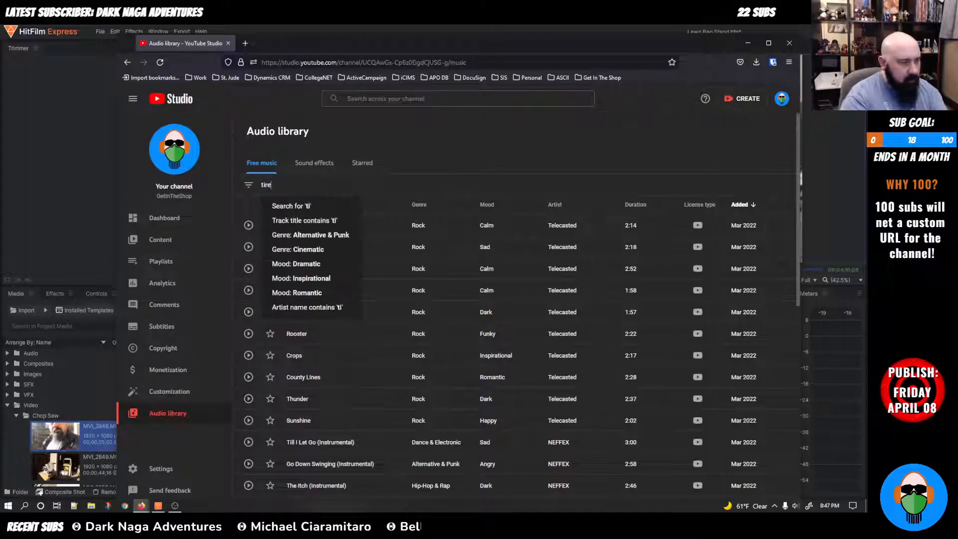
pyautogui.press('Return')
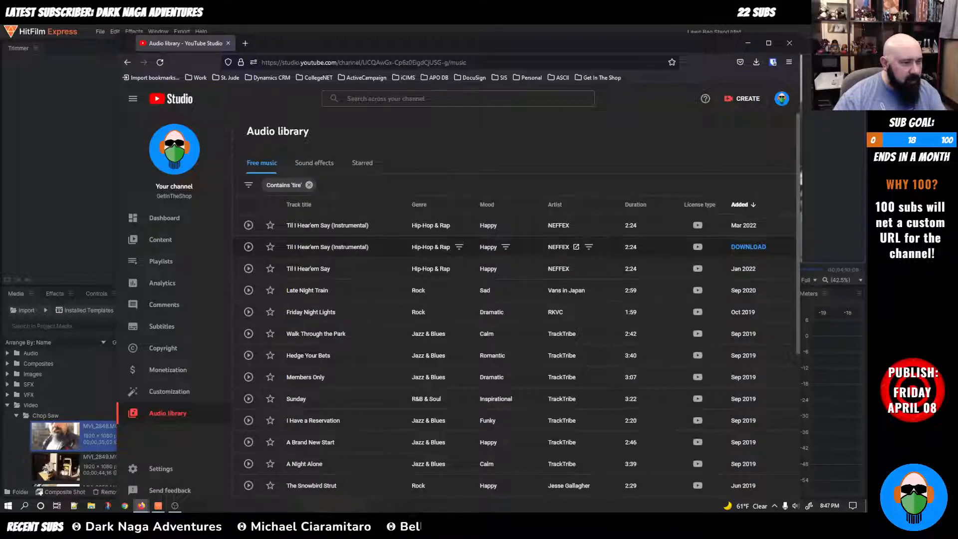
# Step: Switch the audio library to sound effects and search them for "tire"
pyautogui.click(314, 165)
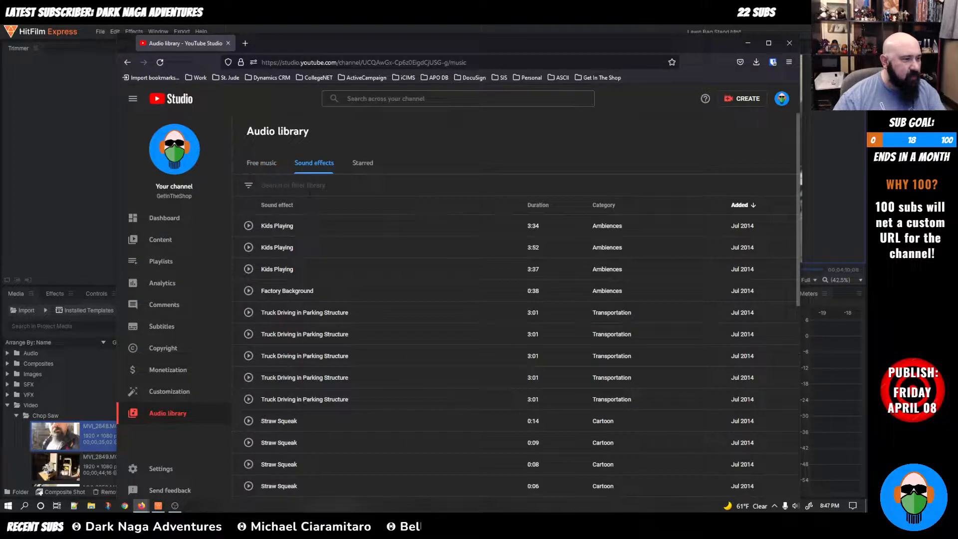
pyautogui.click(306, 186)
pyautogui.write('tire')
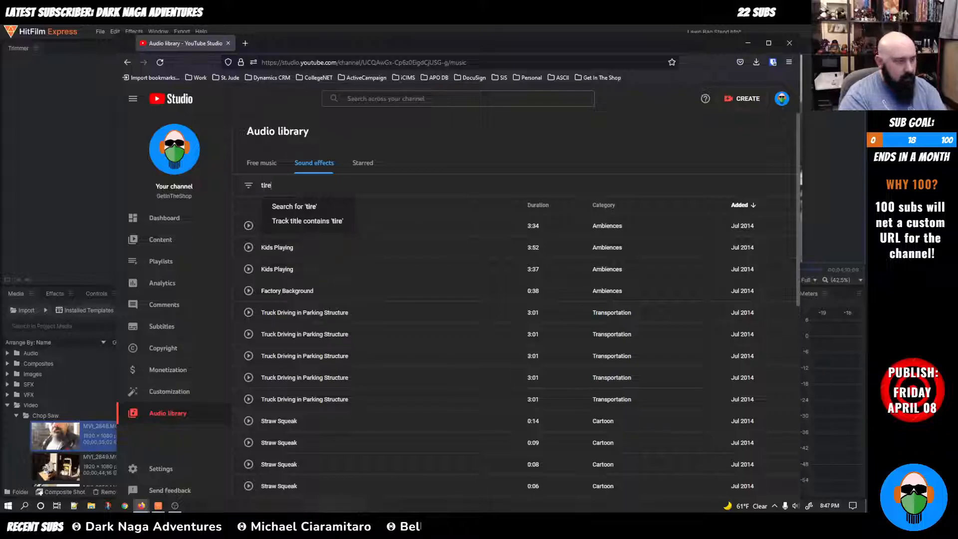
pyautogui.press('Return')
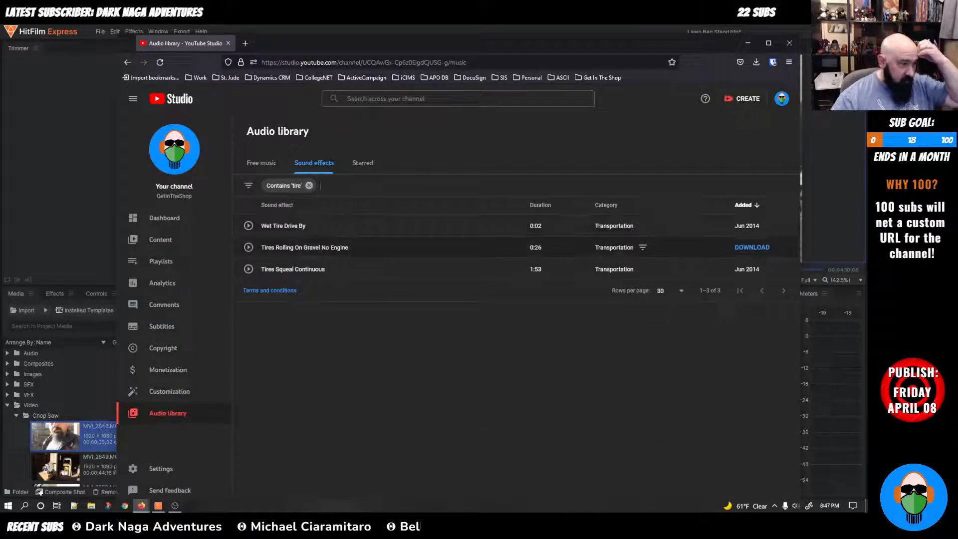
# Step: Preview the Tires Squeal Continuous effect, skipping further into it, and stop playback and clear the "tire" filter
pyautogui.click(252, 274)
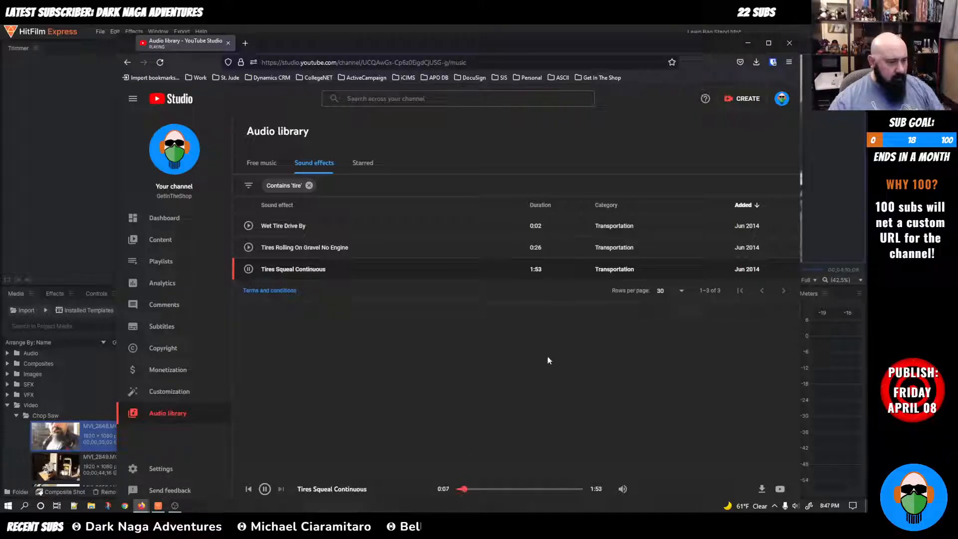
pyautogui.moveTo(462, 487); pyautogui.dragTo(487, 491)
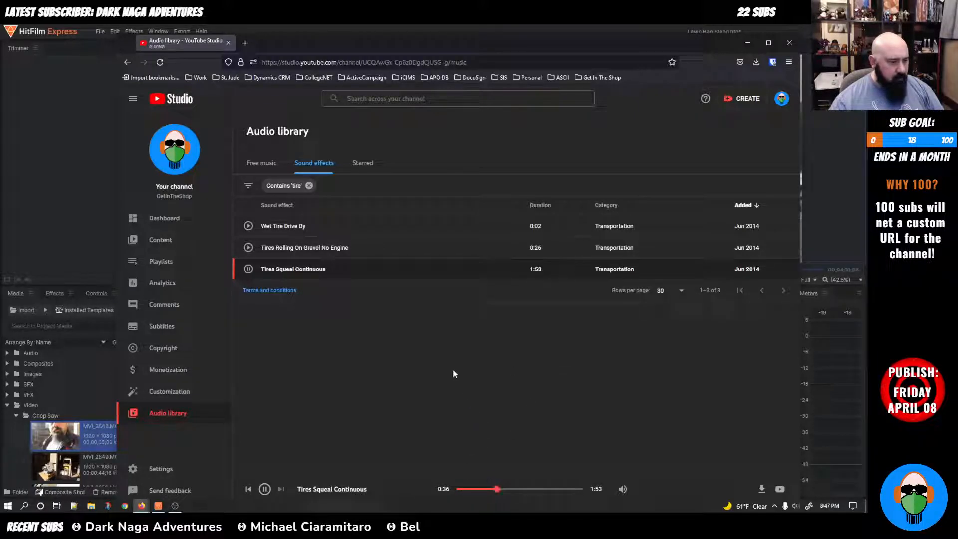
pyautogui.click(309, 185)
pyautogui.click(265, 489)
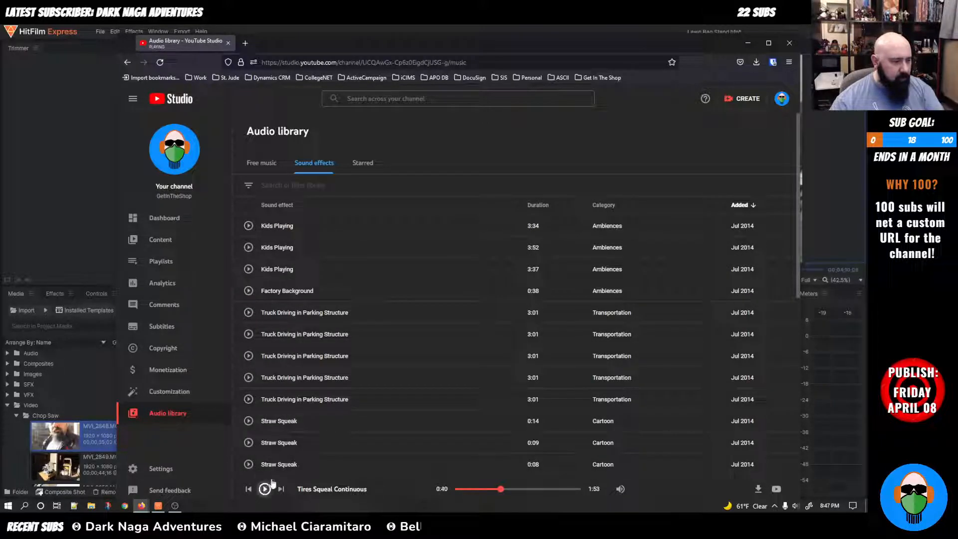
# Step: Search the audio library's sound effects for "screech"
pyautogui.click(308, 185)
pyautogui.write('screech')
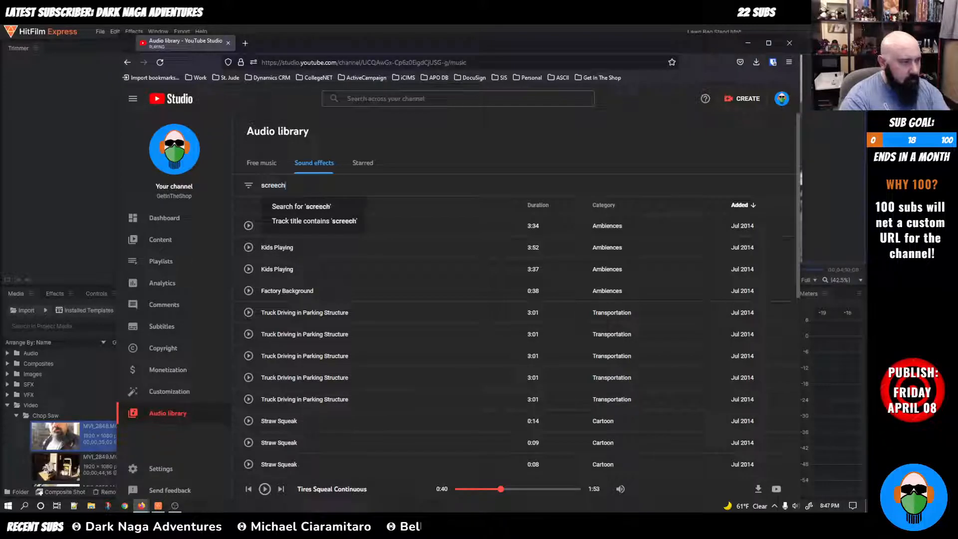
pyautogui.press('Return')
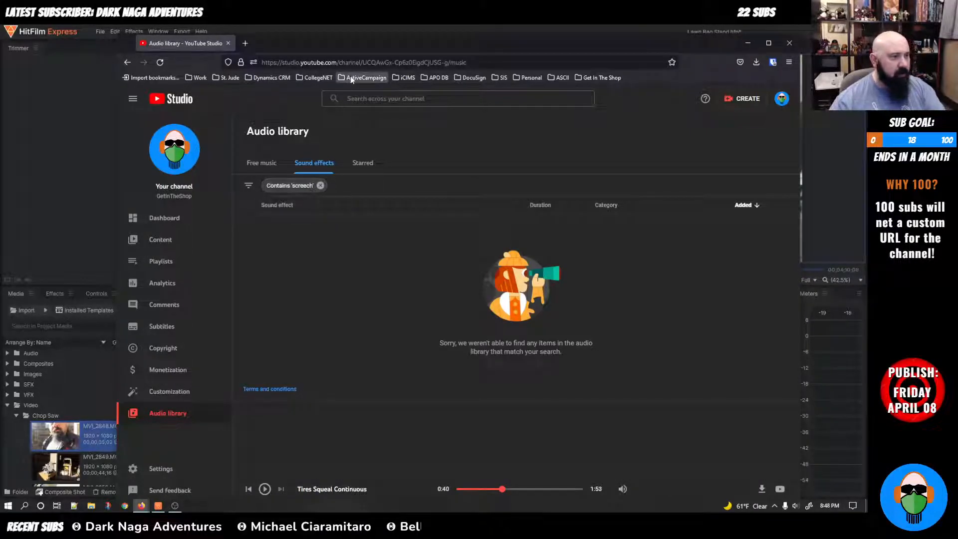
pyautogui.click(333, 62)
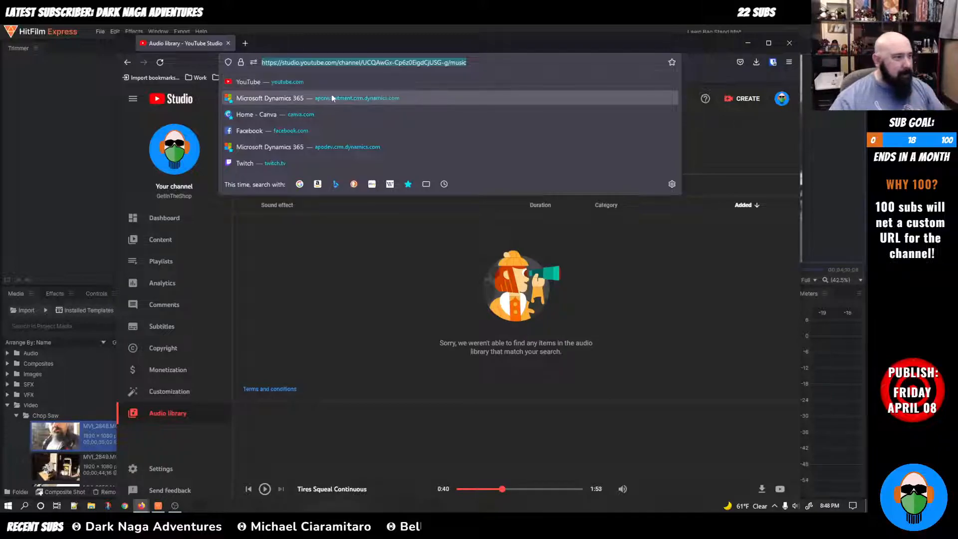
pyautogui.moveTo(309, 50); pyautogui.dragTo(866, 210)
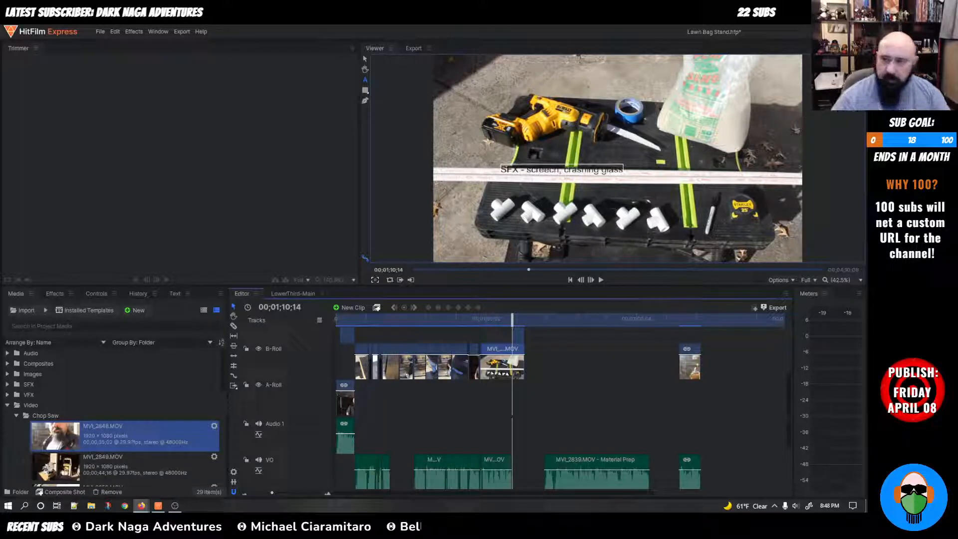
pyautogui.moveTo(866, 149); pyautogui.dragTo(484, 90)
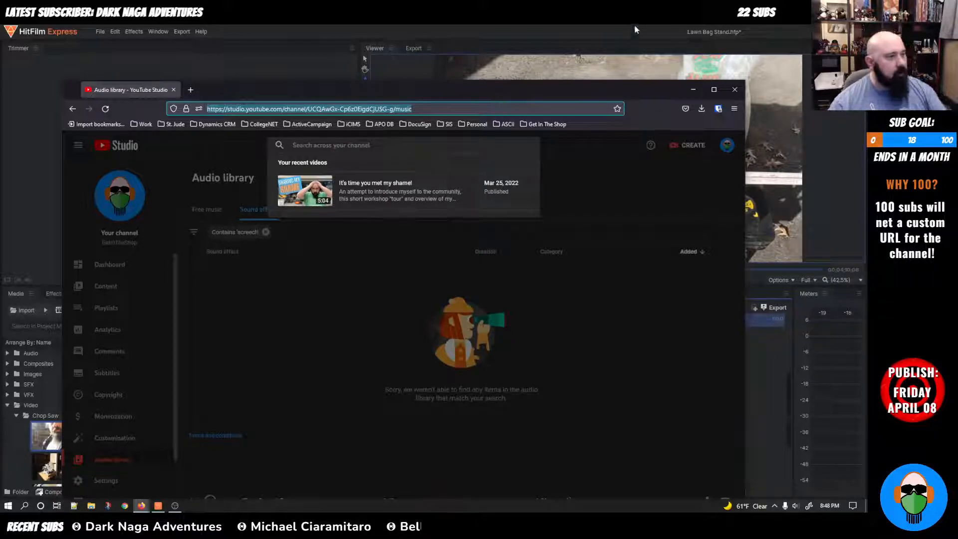
pyautogui.click(496, 109)
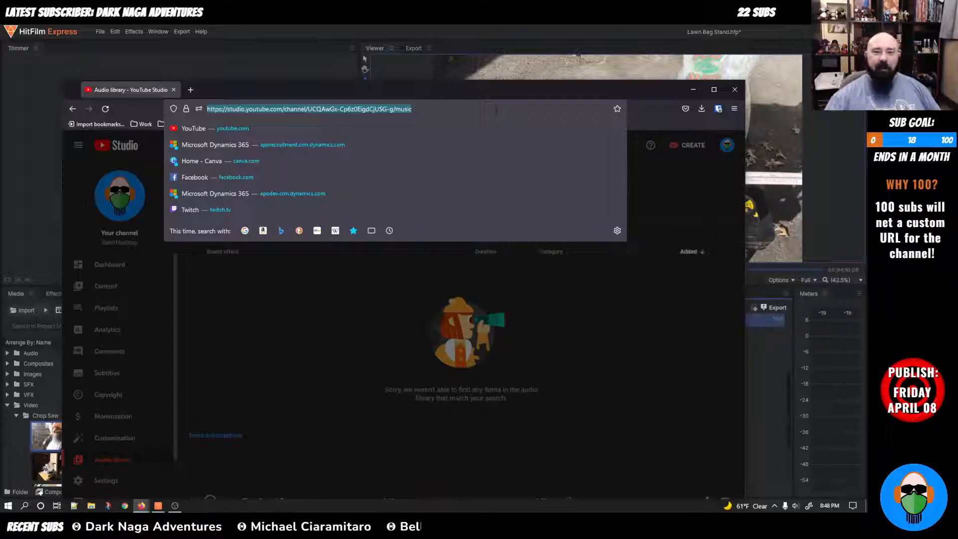
pyautogui.hotkey('alt', 'Tab')
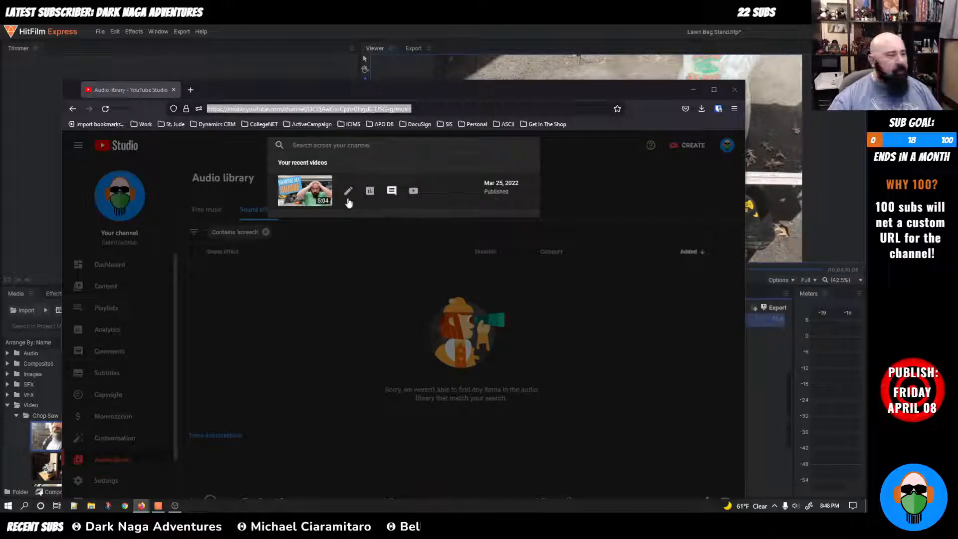
pyautogui.click(295, 268)
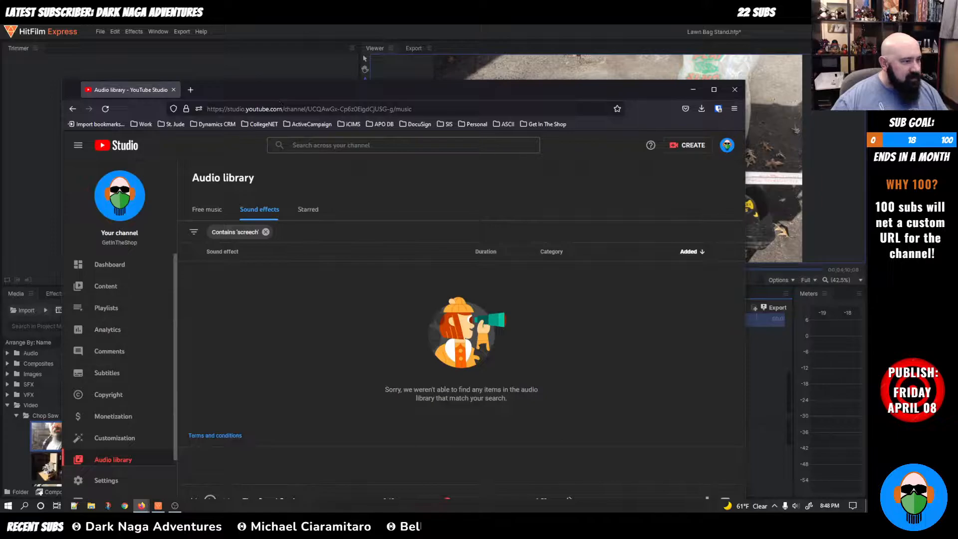
# Step: Search the web for "sound effects" in place of the audio library page
pyautogui.click(281, 108)
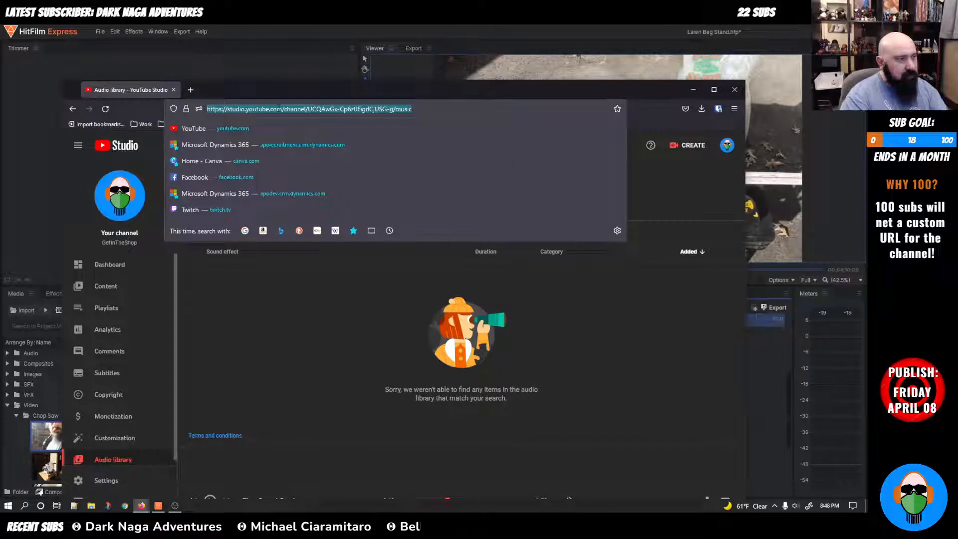
pyautogui.write('aui')
pyautogui.press('BackSpace')
pyautogui.press('BackSpace')
pyautogui.press('BackSpace')
pyautogui.write('sound ')
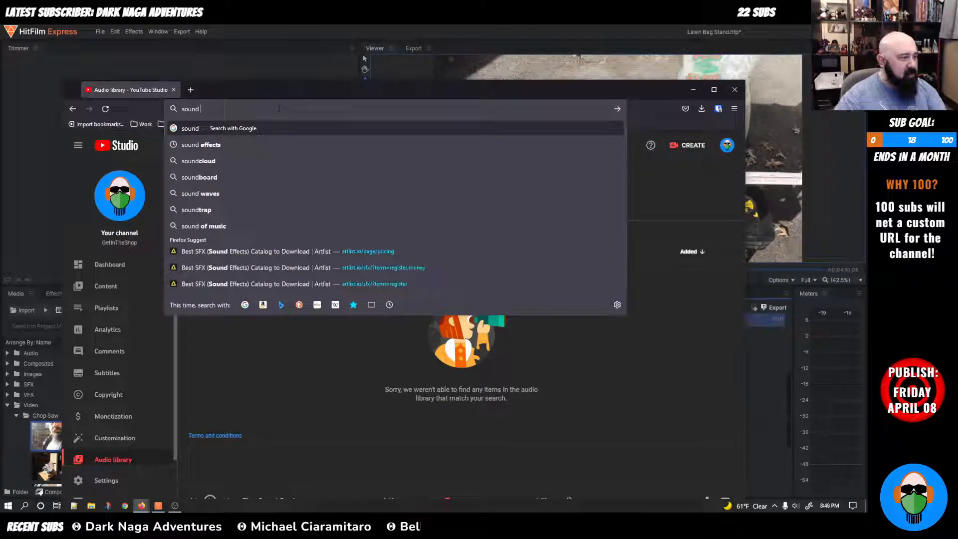
pyautogui.write('effects')
pyautogui.press('Return')
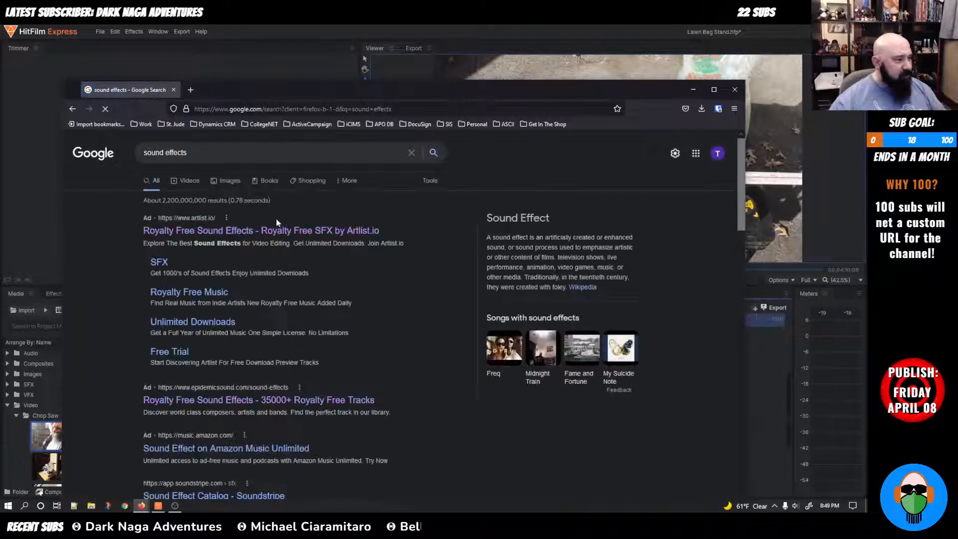
# Step: Open the Mixkit free sound effects result in a new tab and switch to it
pyautogui.scroll(-3, 403, 276)
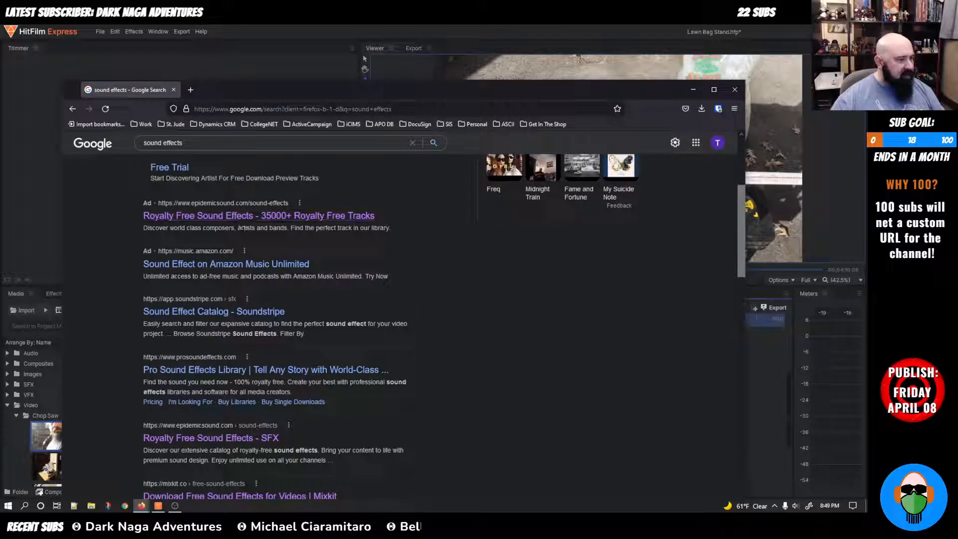
pyautogui.scroll(-5, 390, 280)
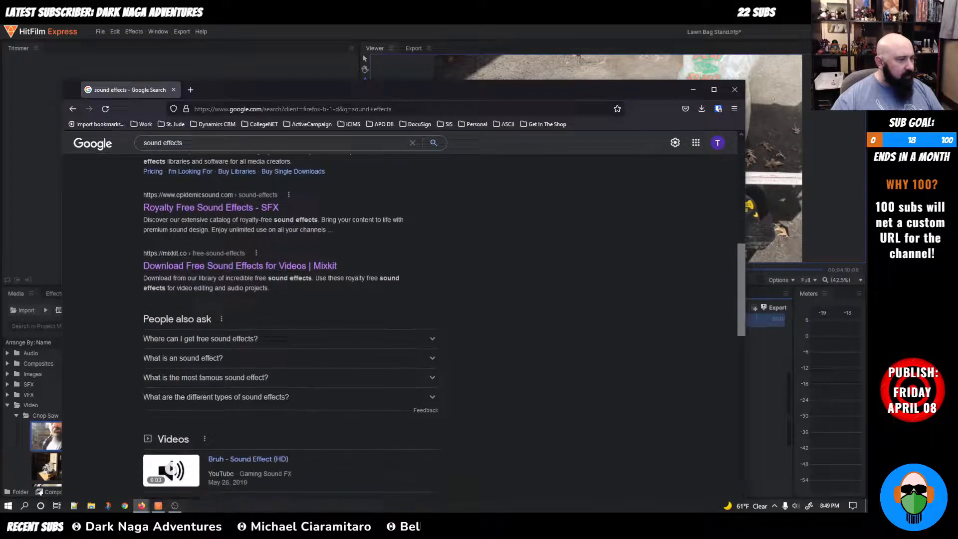
pyautogui.middleClick(204, 272)
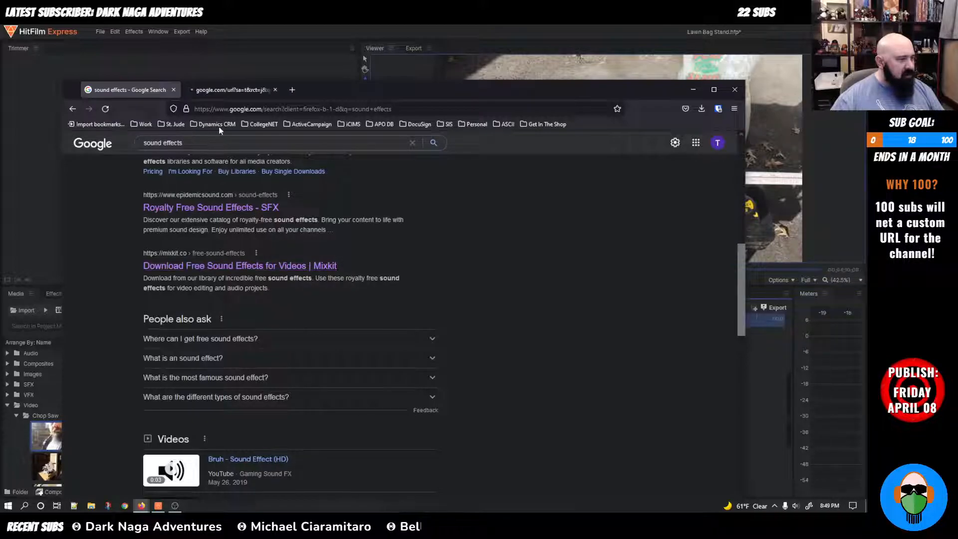
pyautogui.click(218, 94)
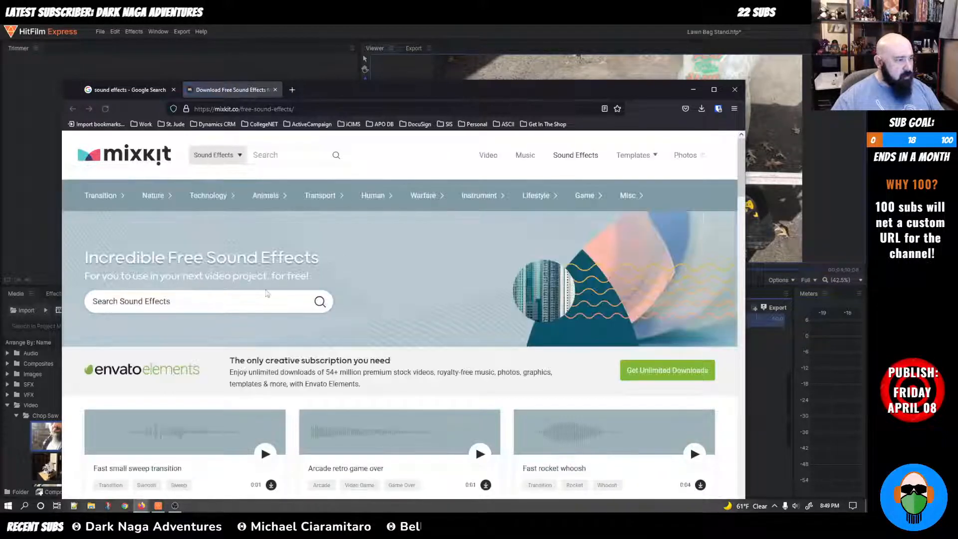
# Step: Search Mixkit's sound effects for "tire" and look through the listed sounds
pyautogui.write('tire')
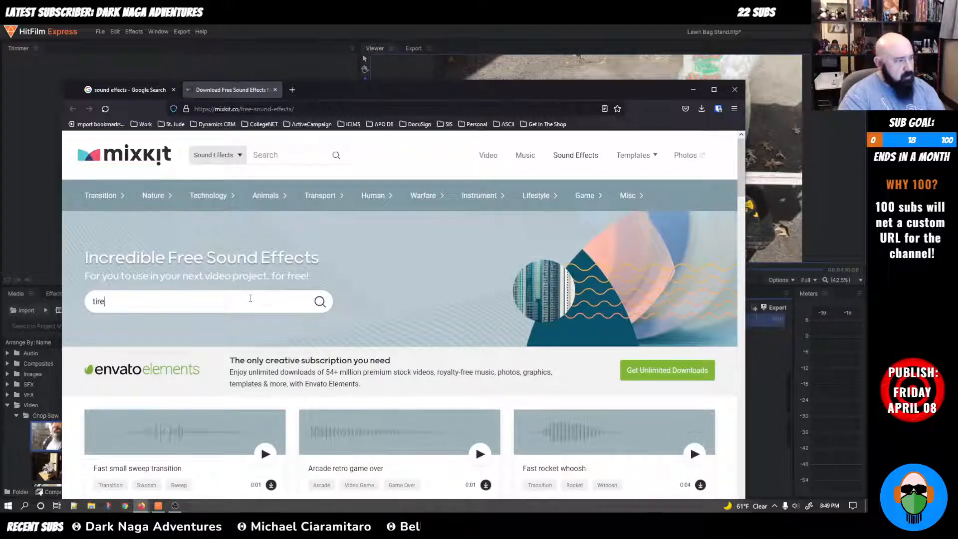
pyautogui.press('Return')
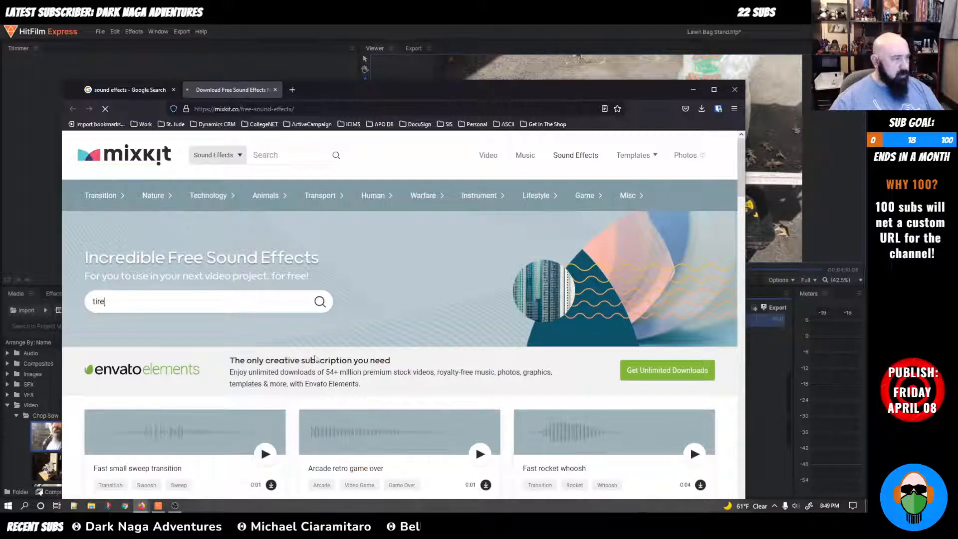
pyautogui.scroll(-10, 419, 336)
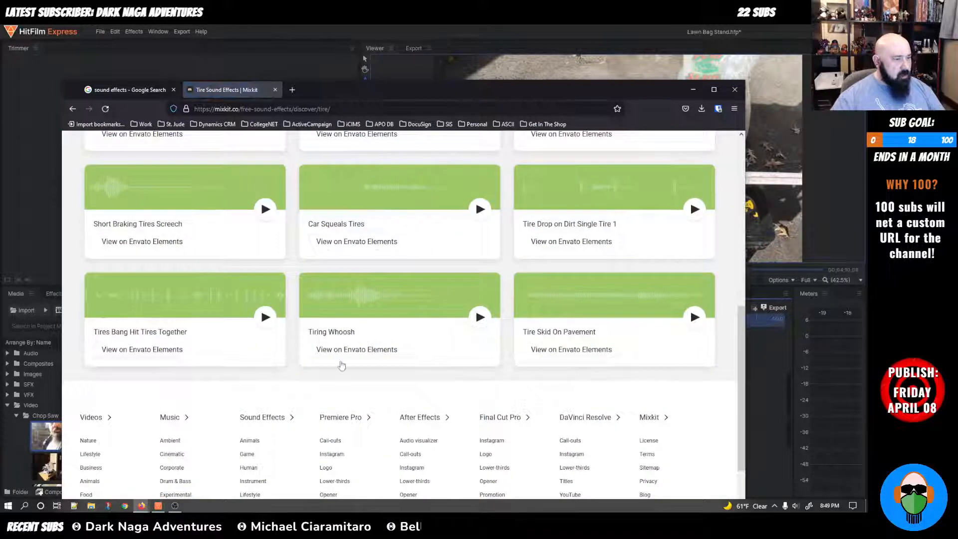
pyautogui.scroll(5, 458, 383)
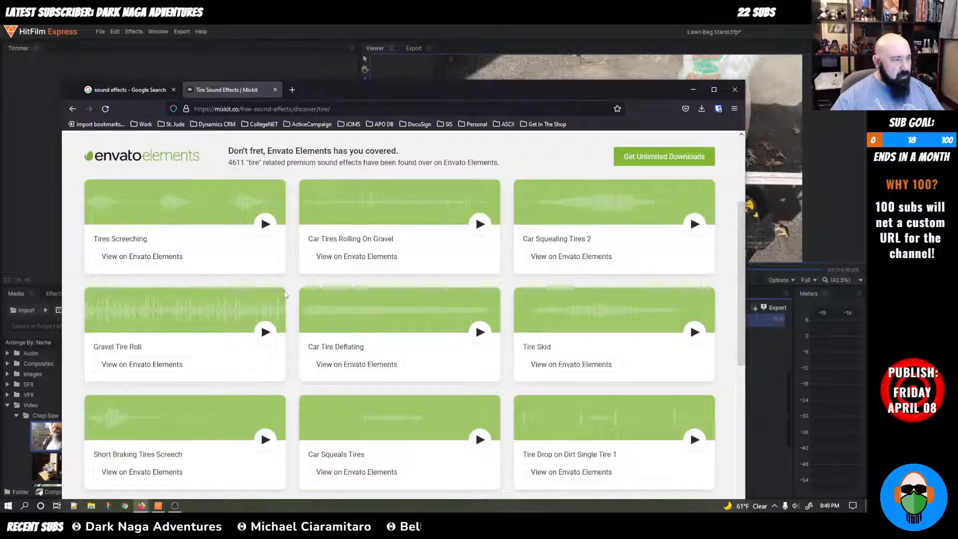
# Step: Preview the Tires Screeching sound, pause it and check the rest of the results page
pyautogui.click(270, 231)
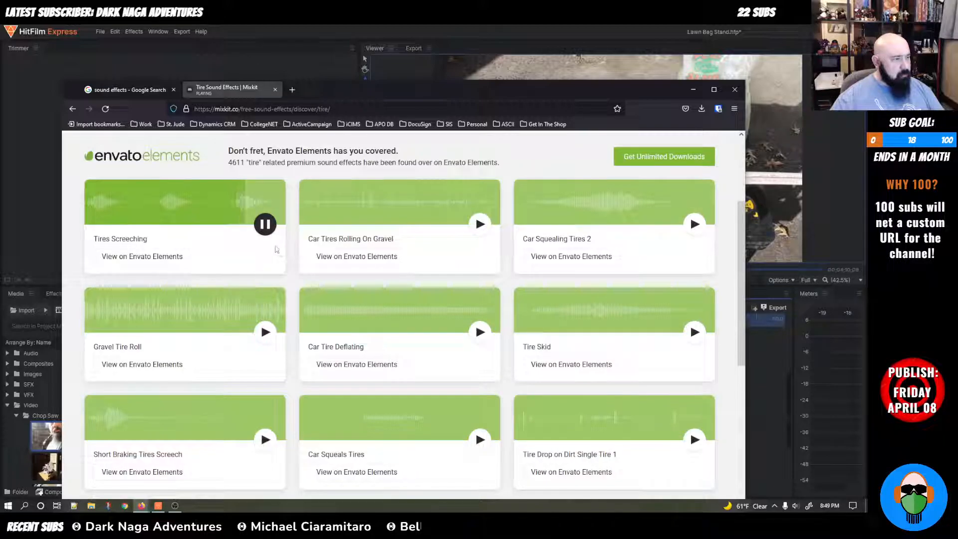
pyautogui.click(264, 224)
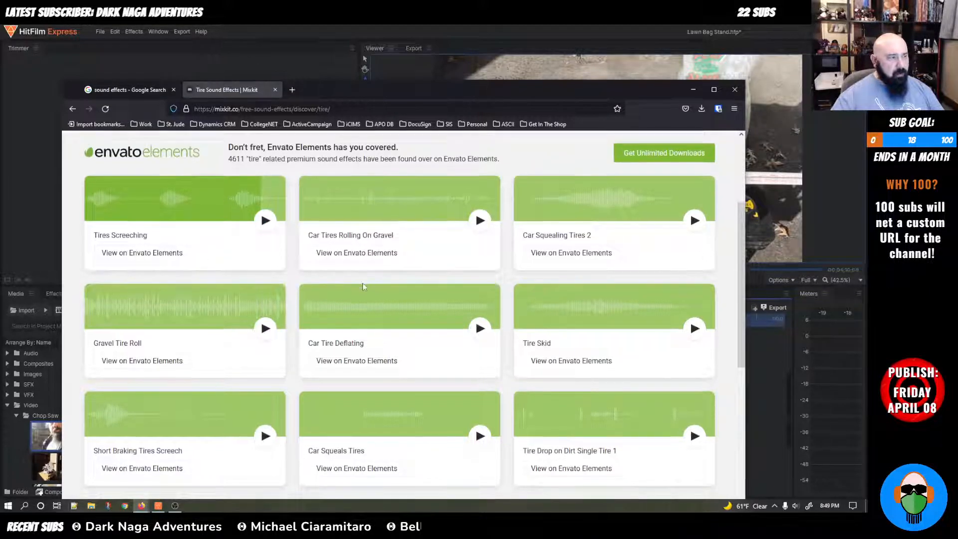
pyautogui.scroll(-5, 362, 286)
pyautogui.scroll(10, 362, 287)
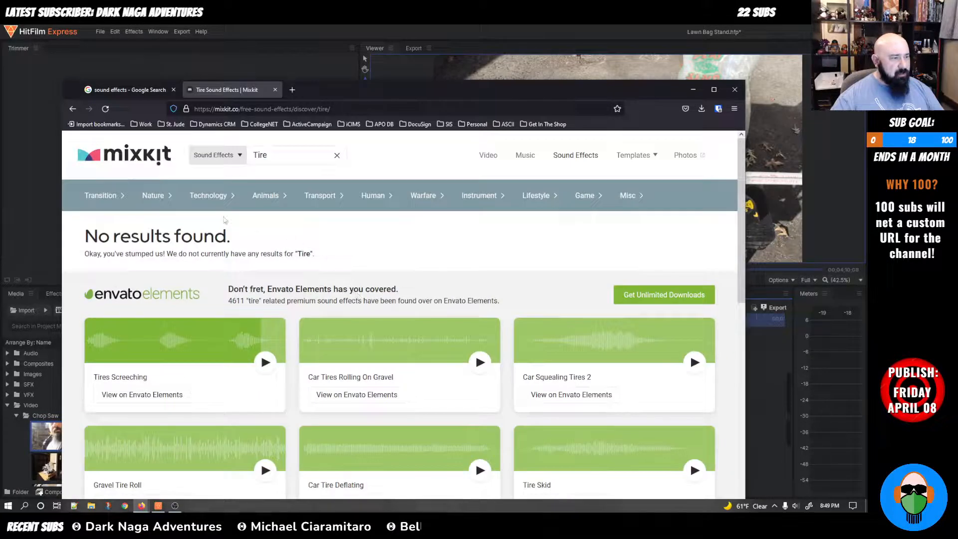
# Step: Go back to Mixkit's sound effects home page, close its tab and maximize the browser window
pyautogui.moveTo(96, 200)
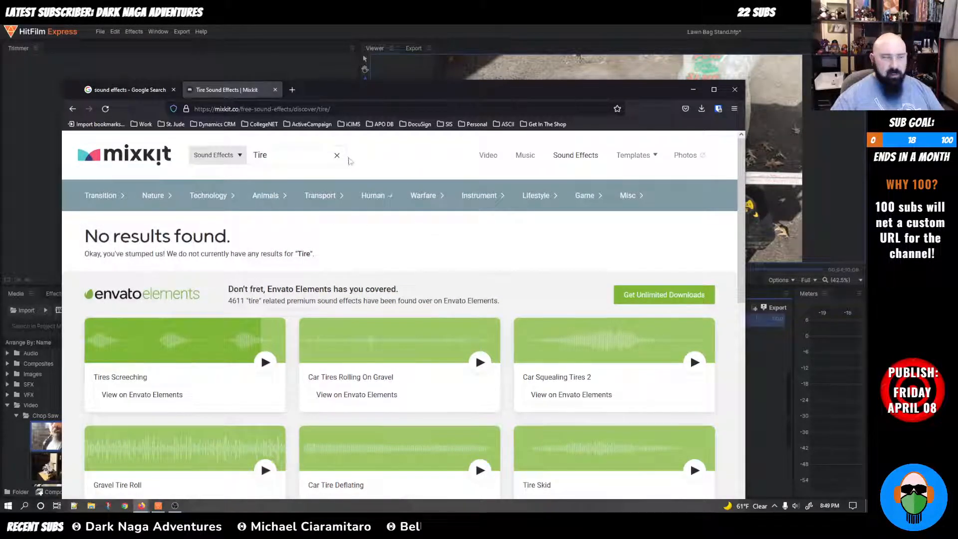
pyautogui.hotkey('alt', 'Left')
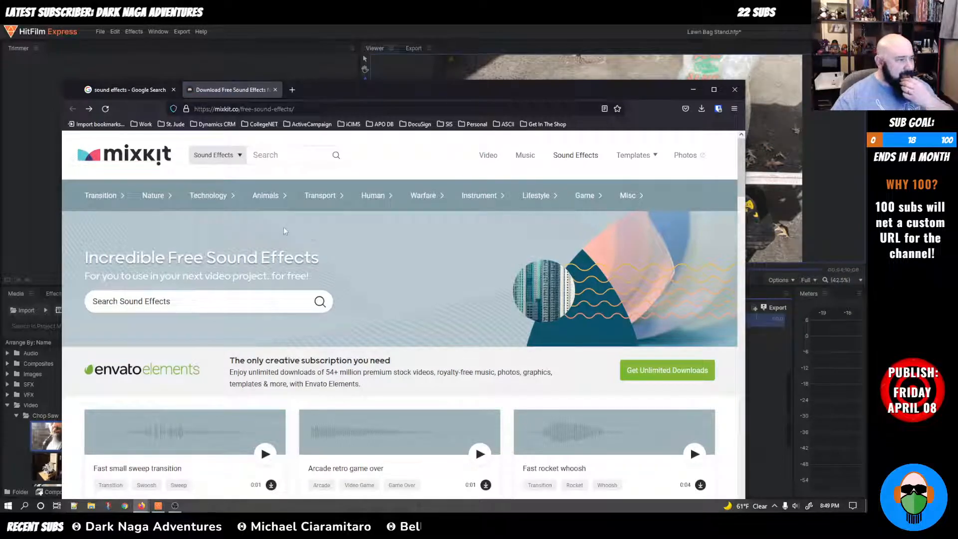
pyautogui.doubleClick(275, 90)
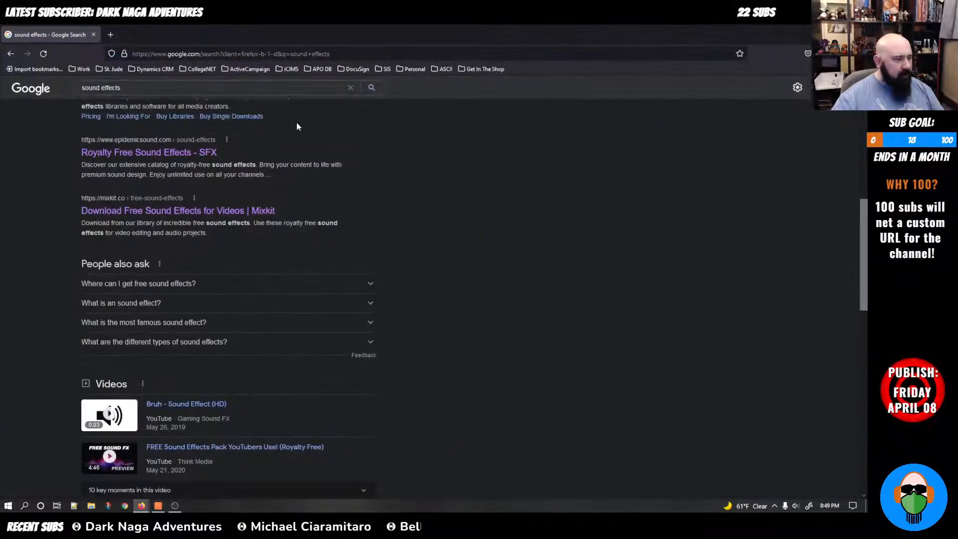
# Step: Open the Artlist SFX catalog from the "sound effects" search results in a new tab
pyautogui.scroll(-3, 341, 260)
pyautogui.scroll(-5, 340, 262)
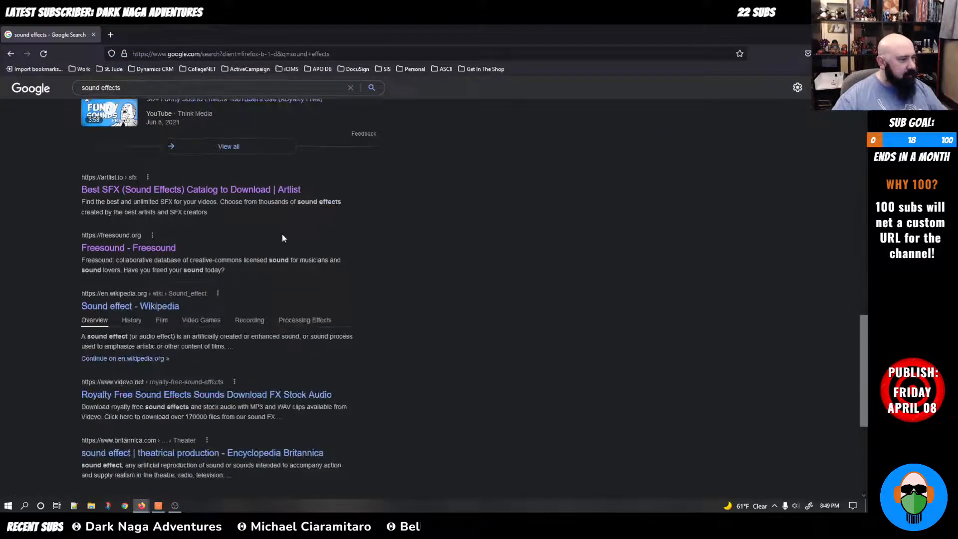
pyautogui.middleClick(154, 190)
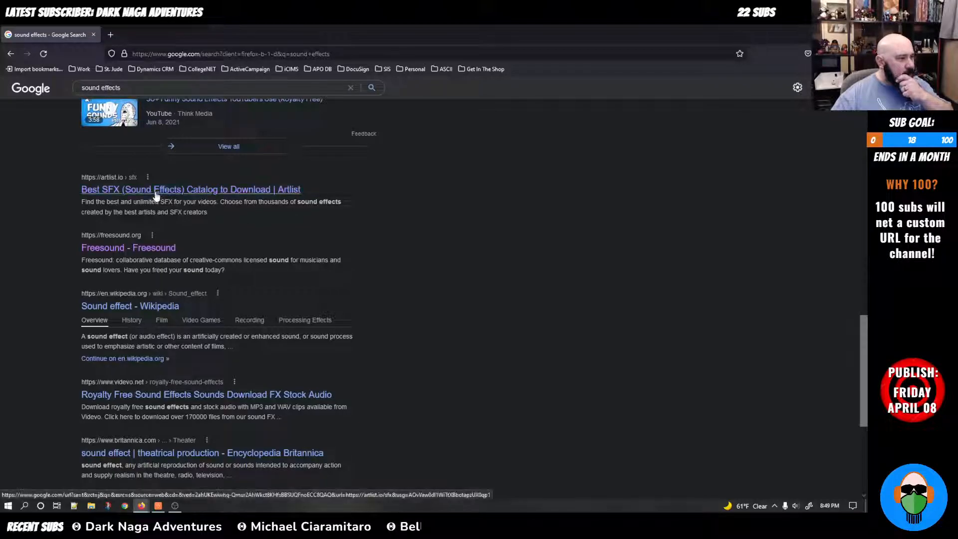
# Step: Search Artlist's sound effects for "screech" and choose the Tires Screech tag
pyautogui.click(153, 26)
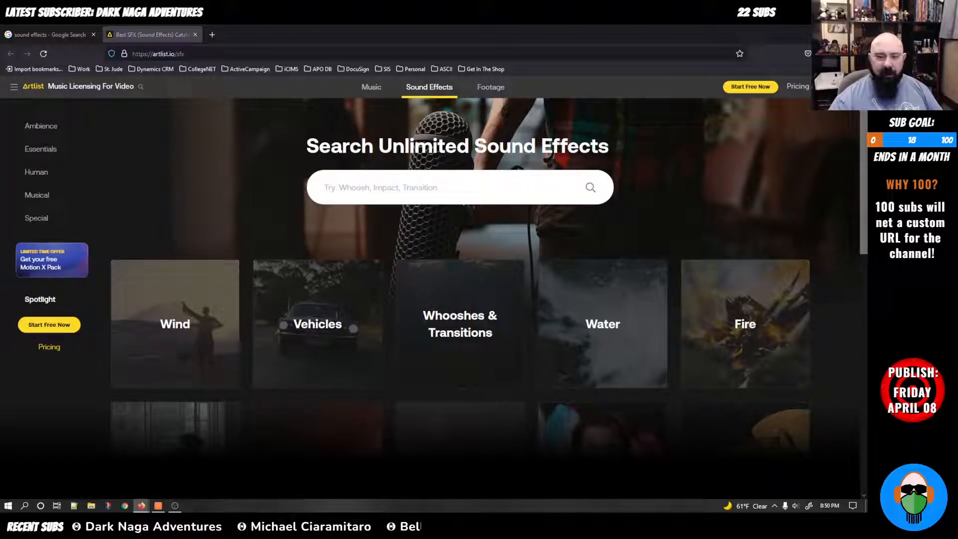
pyautogui.click(472, 176)
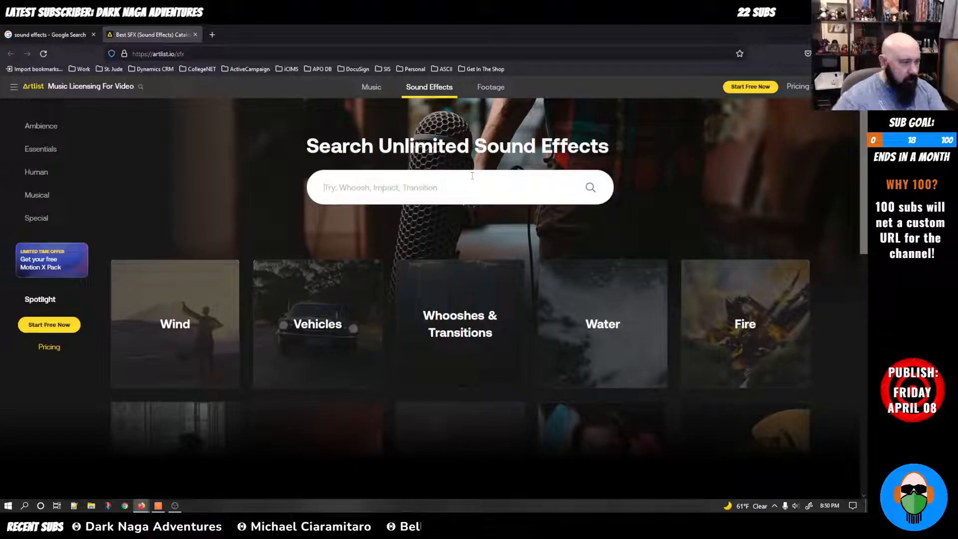
pyautogui.write('fire')
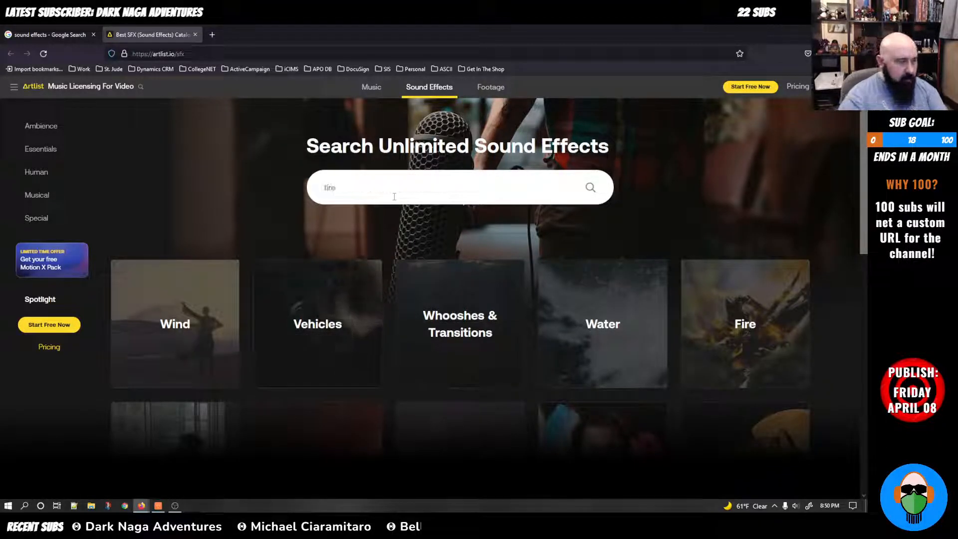
pyautogui.press('BackSpace')
pyautogui.press('BackSpace')
pyautogui.press('BackSpace')
pyautogui.press('BackSpace')
pyautogui.write('screech')
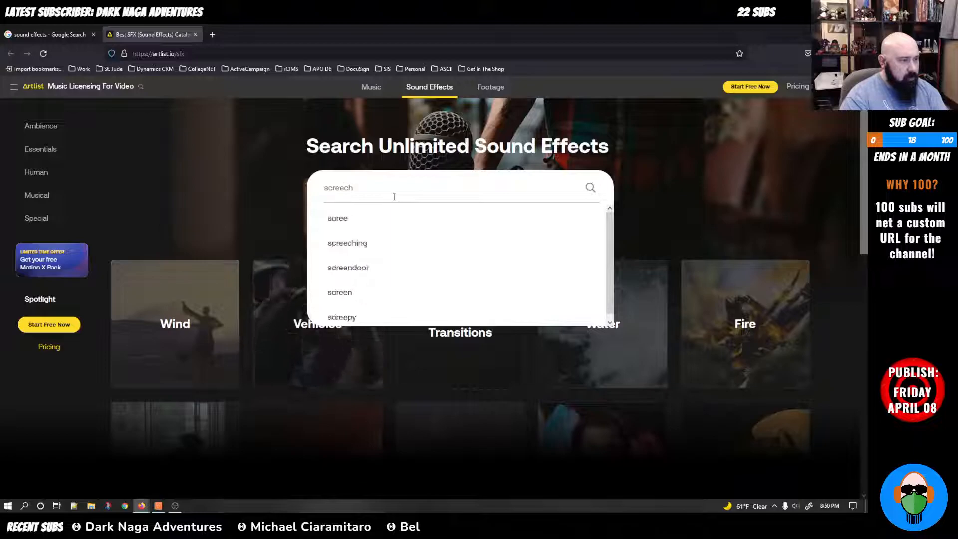
pyautogui.press('Down')
pyautogui.press('Down')
pyautogui.press('Down')
pyautogui.press('Return')
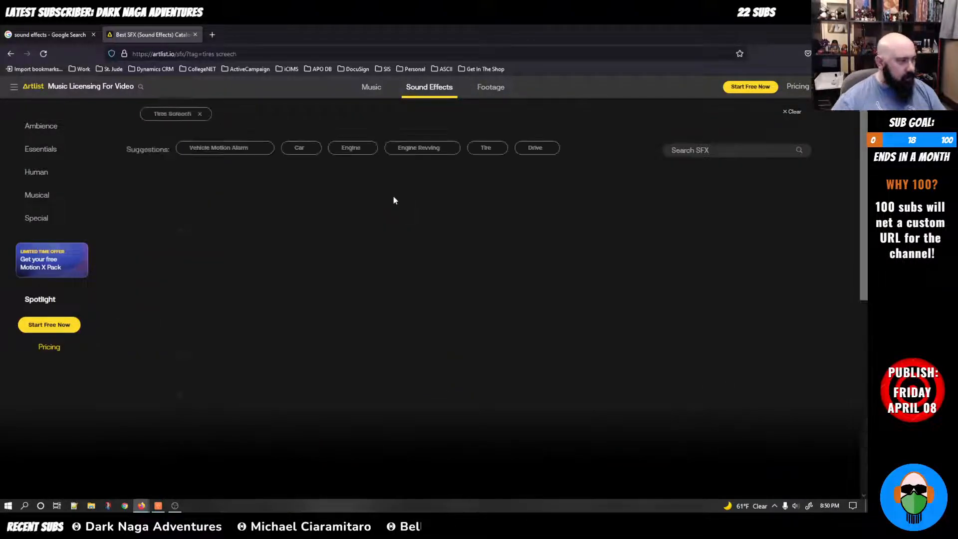
# Step: Preview the Extreme Disasters car tire screech, the Wet Tires vehicle screech and the semi trailer truck sound
pyautogui.click(180, 231)
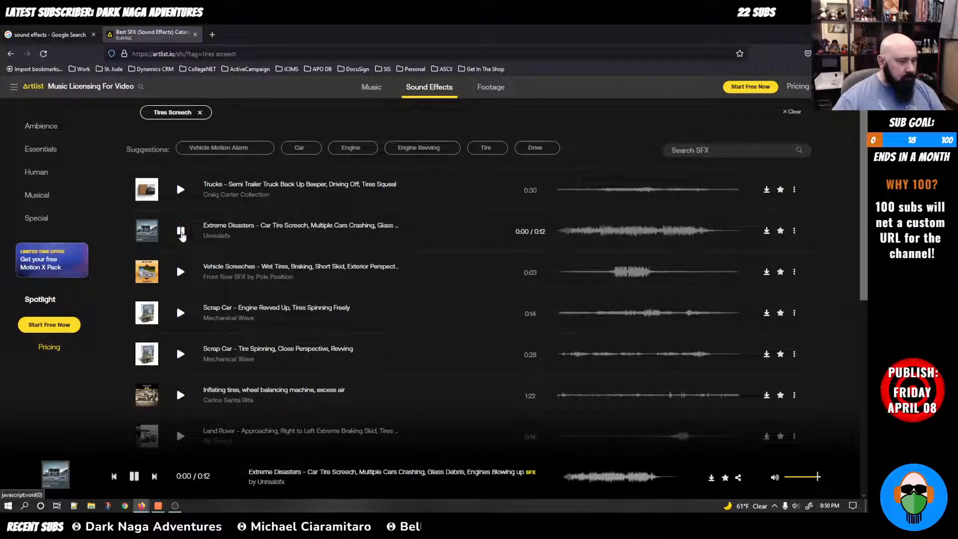
pyautogui.click(180, 272)
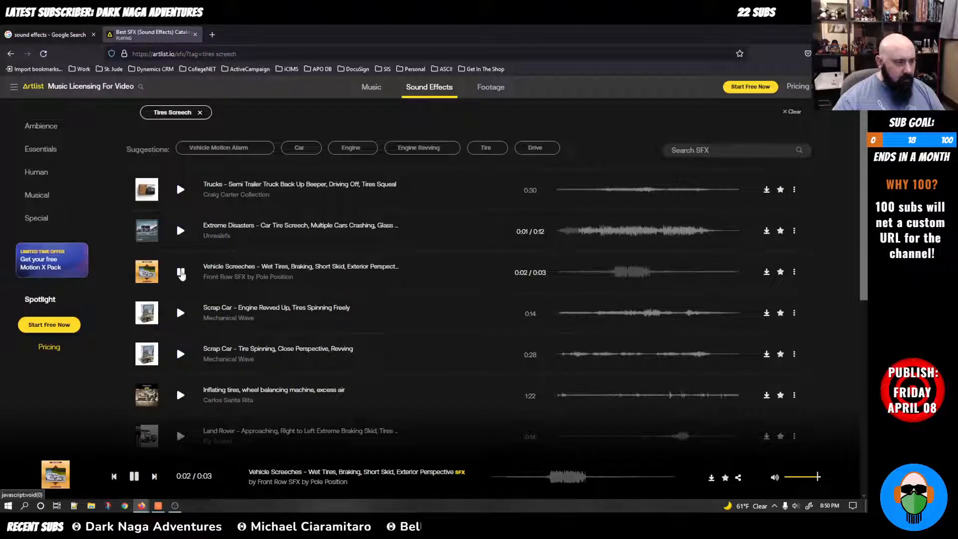
pyautogui.scroll(-2, 205, 269)
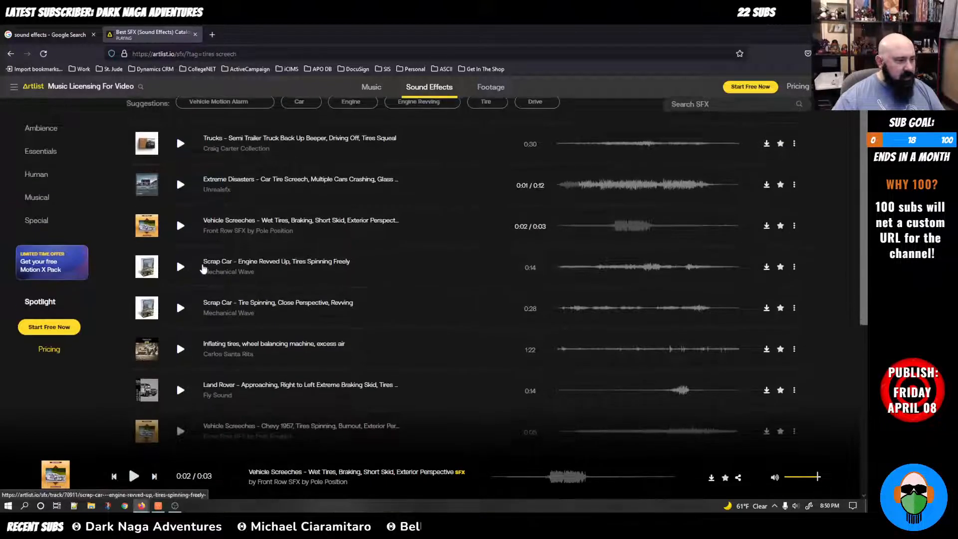
pyautogui.scroll(-2, 381, 288)
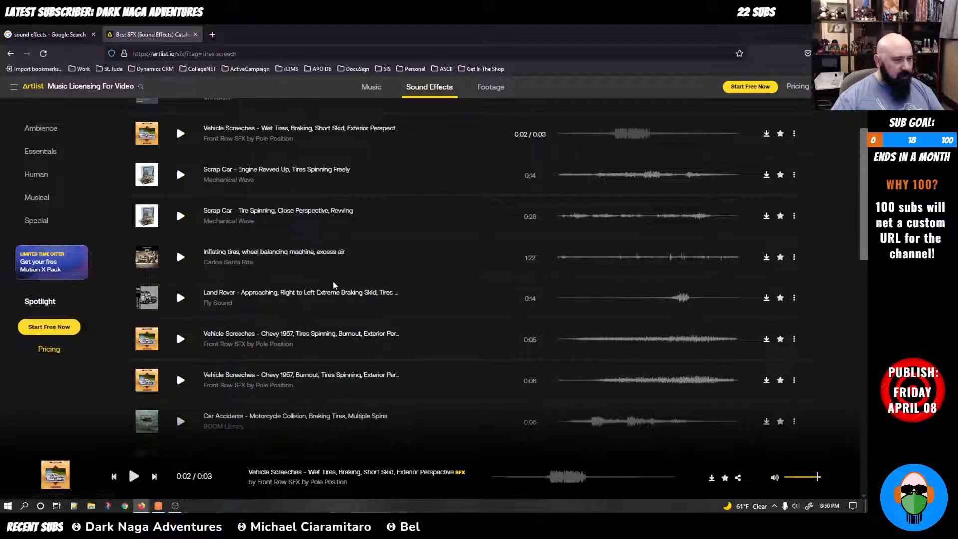
pyautogui.scroll(3, 334, 285)
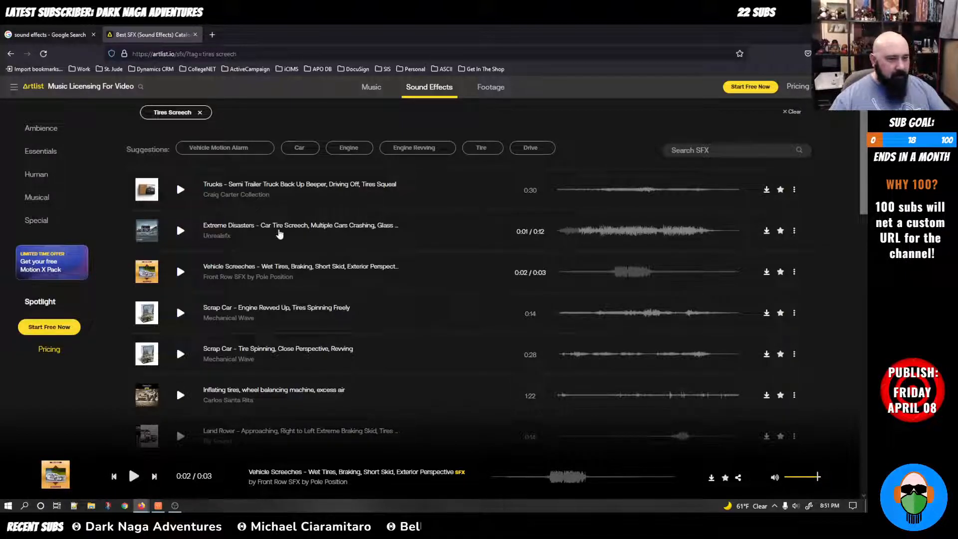
pyautogui.click(181, 190)
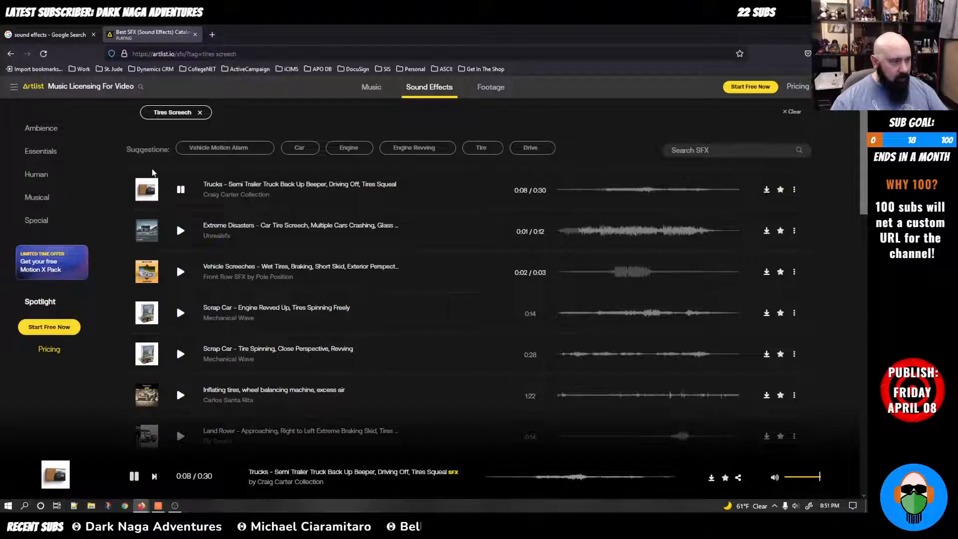
pyautogui.click(179, 190)
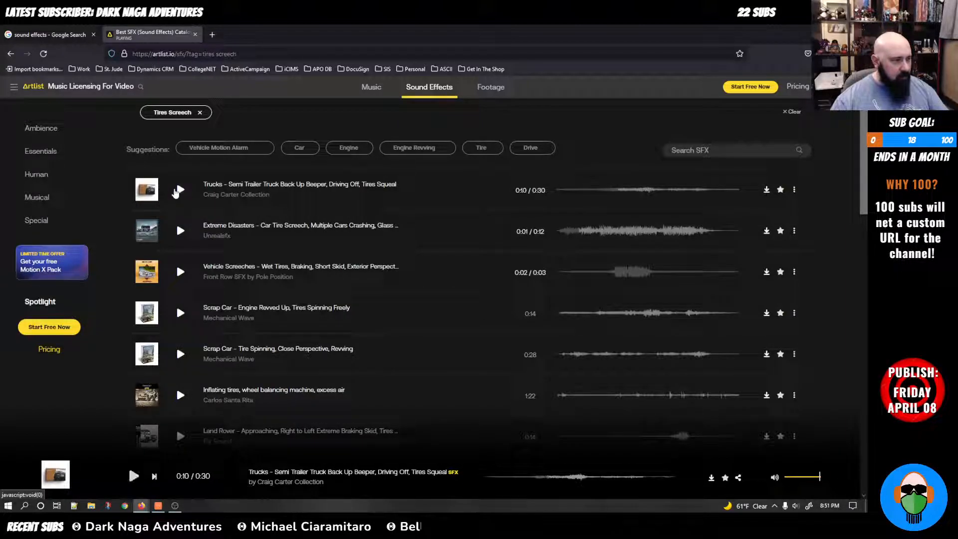
# Step: Preview the Car Crashes skid sounds and the interior-perspective Vehicle Screeches sounds further down the results
pyautogui.scroll(-8, 298, 260)
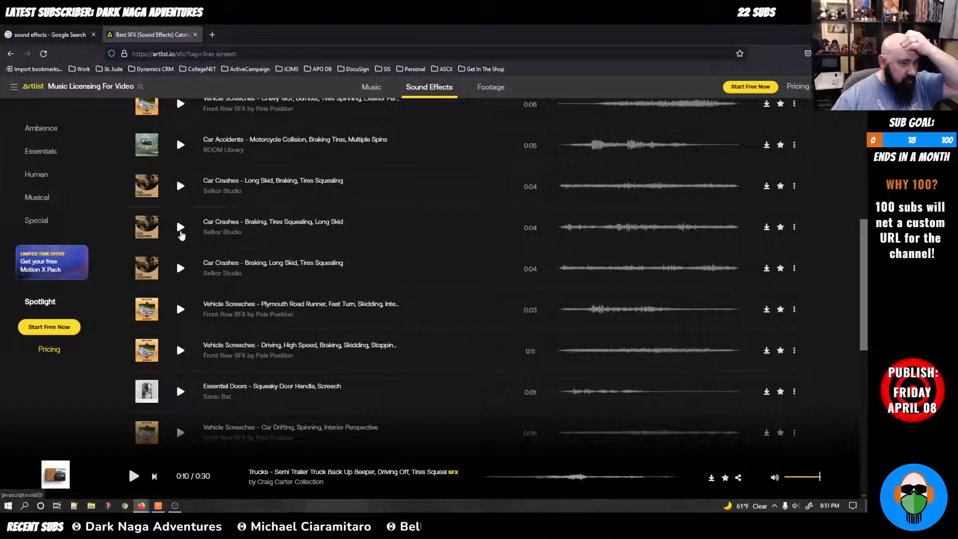
pyautogui.click(181, 228)
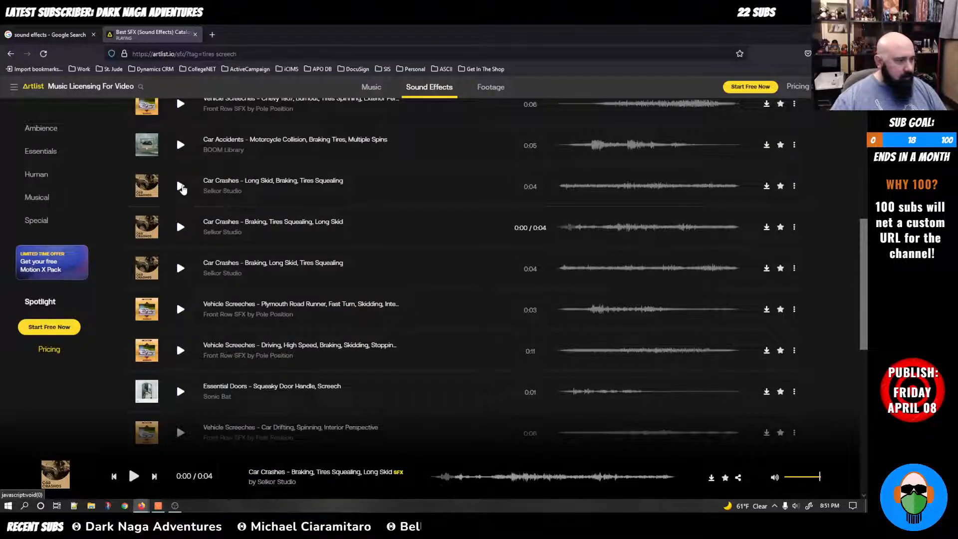
pyautogui.click(181, 185)
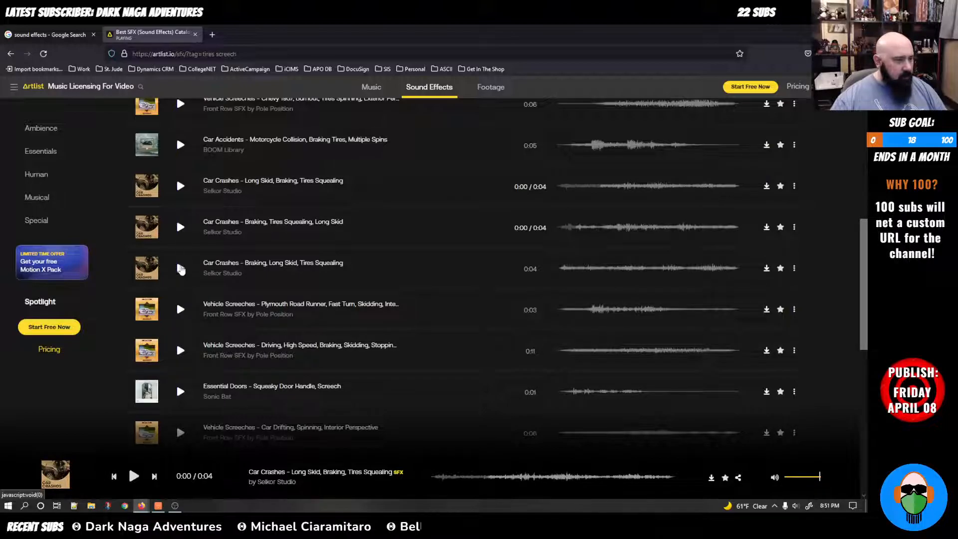
pyautogui.click(181, 310)
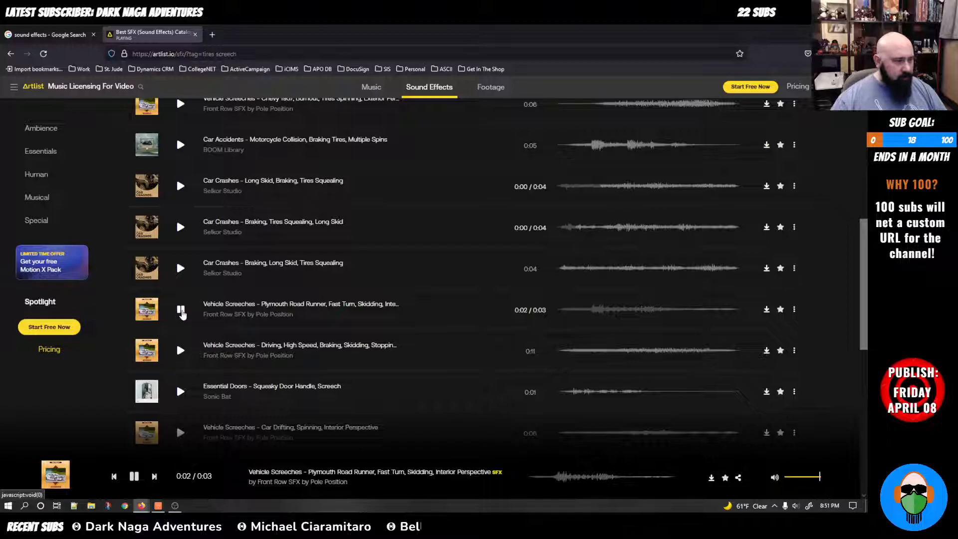
pyautogui.click(180, 311)
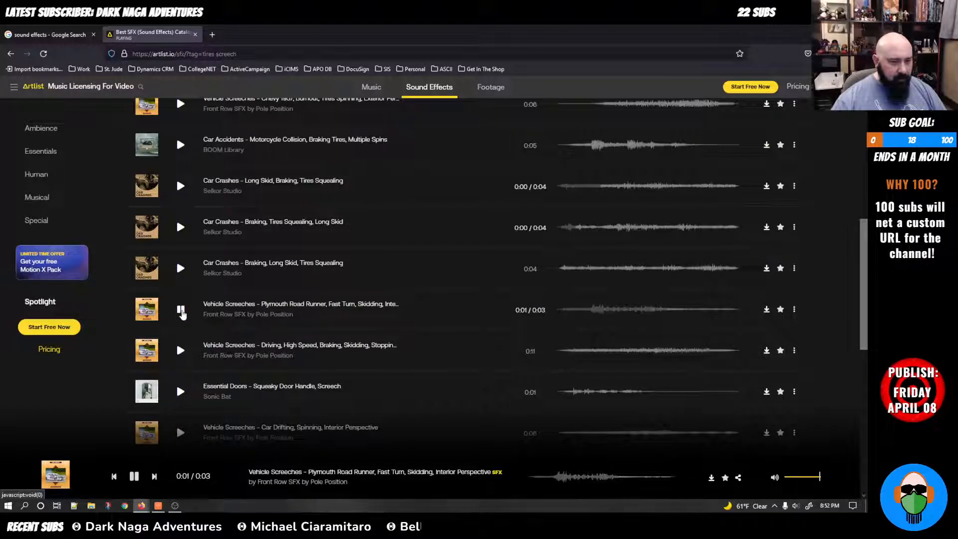
pyautogui.click(181, 351)
pyautogui.click(181, 352)
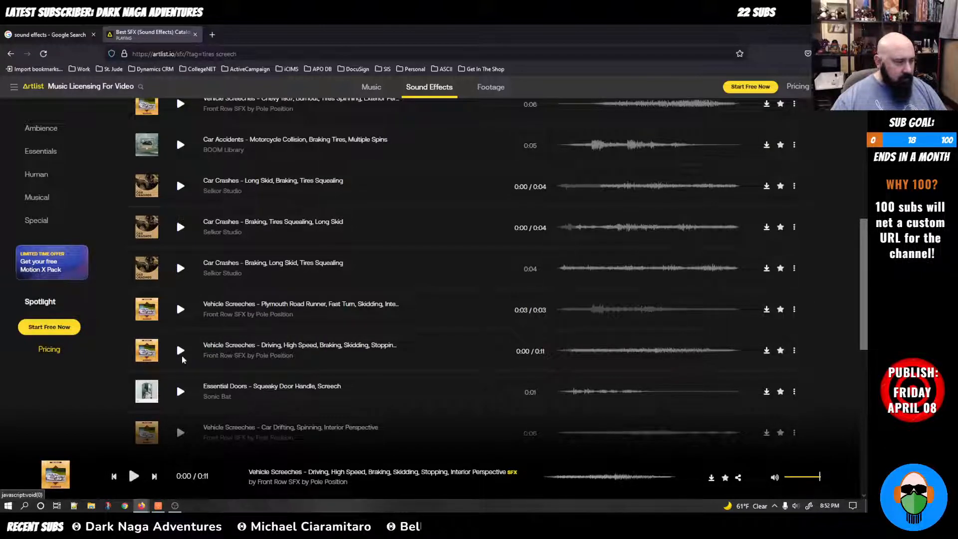
# Step: Replay the Vehicle Screeches - Wet Tires, Braking, Short Skid sound several times and pause it
pyautogui.scroll(3, 214, 374)
pyautogui.scroll(5, 215, 374)
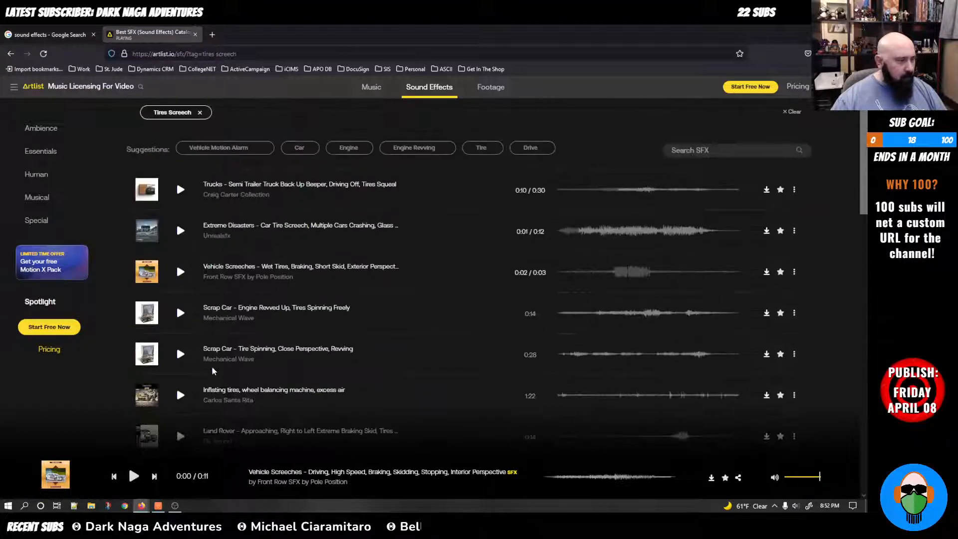
pyautogui.click(181, 272)
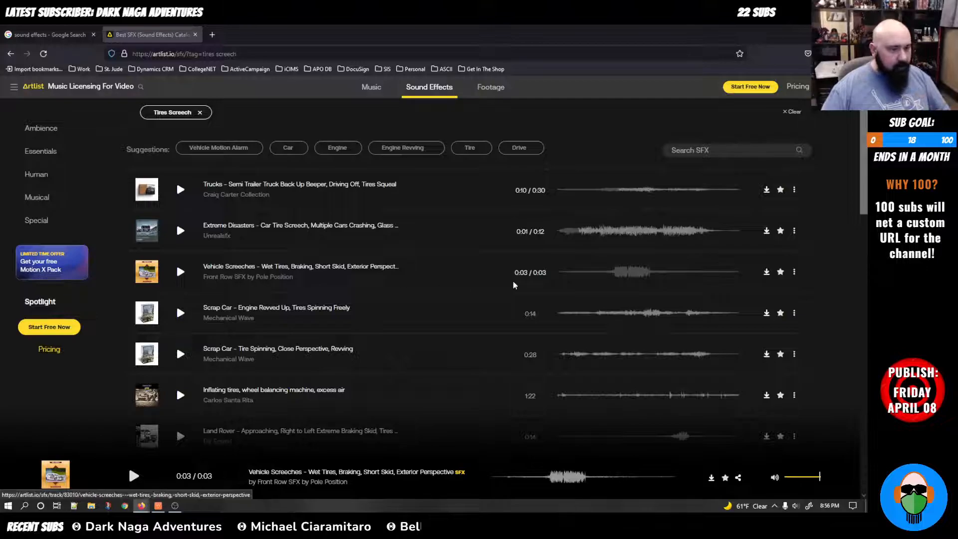
pyautogui.click(182, 272)
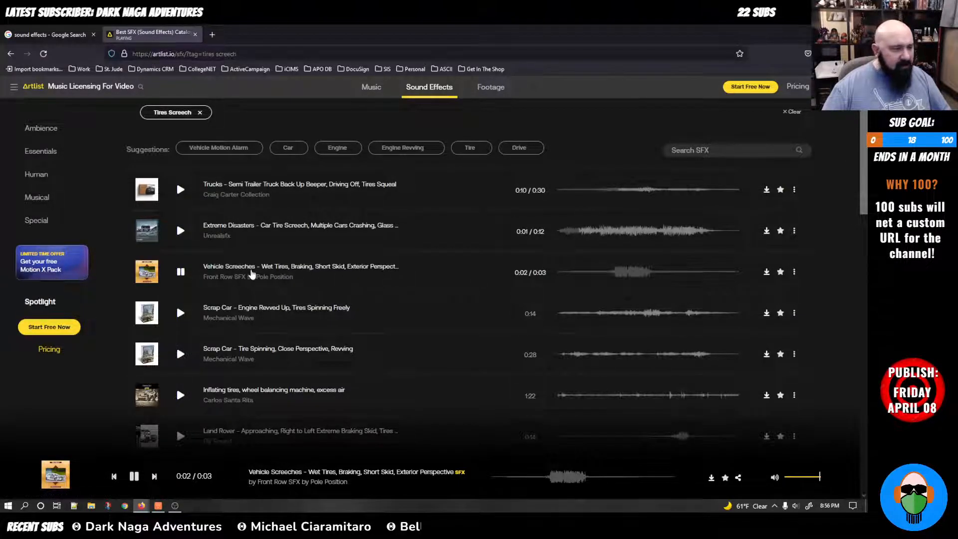
pyautogui.click(181, 274)
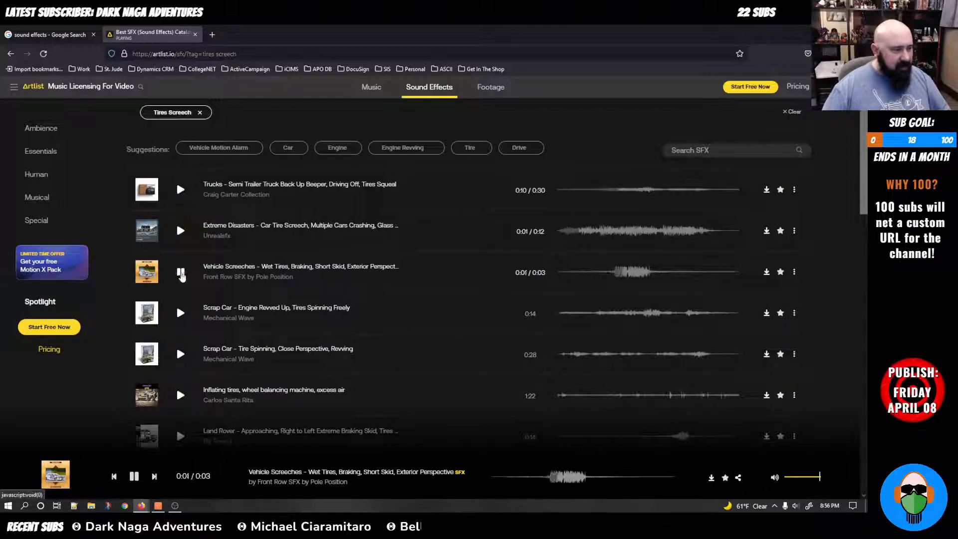
pyautogui.click(181, 274)
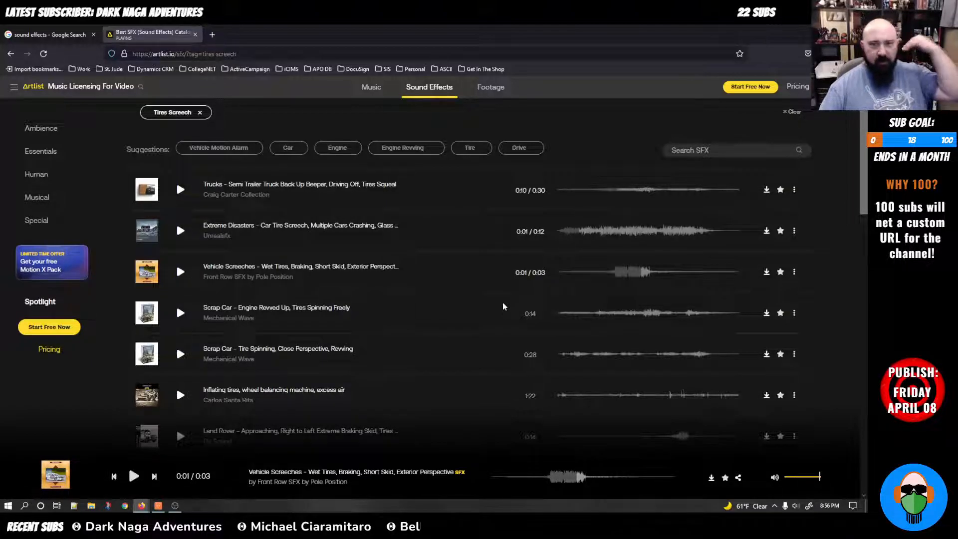
# Step: Preview the Vehicle Screeches - Plymouth Road Runner, Fast Turn, Skidding sound without interior perspective and pause it
pyautogui.scroll(-5, 506, 307)
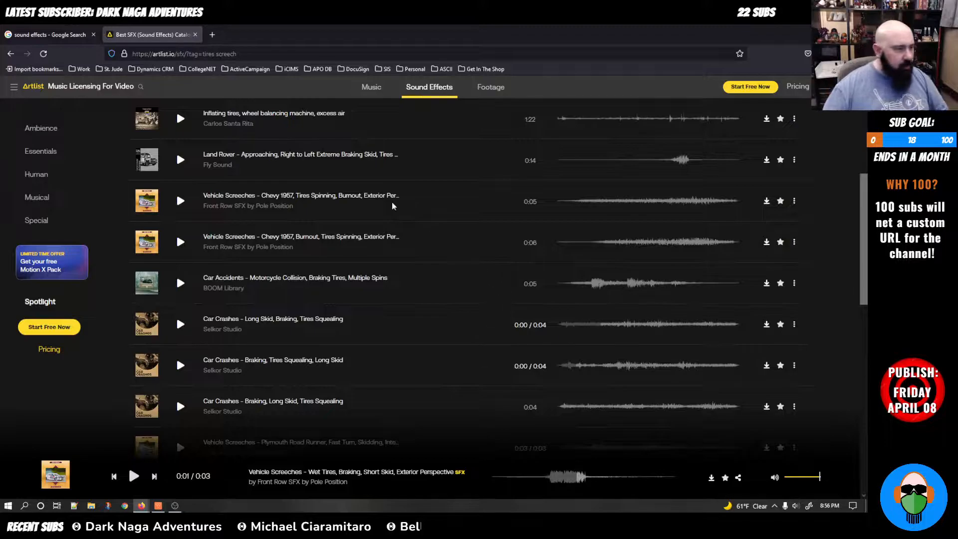
pyautogui.scroll(-7, 403, 212)
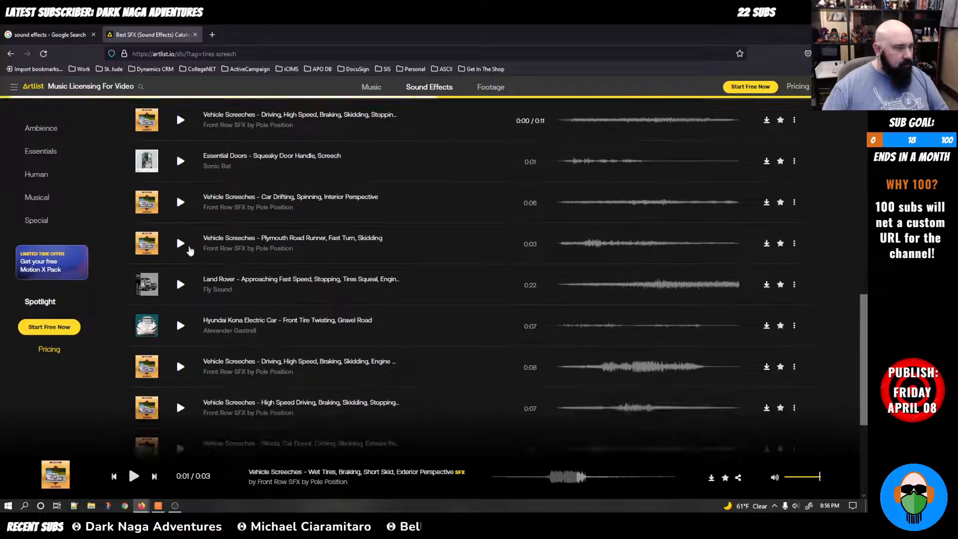
pyautogui.click(181, 244)
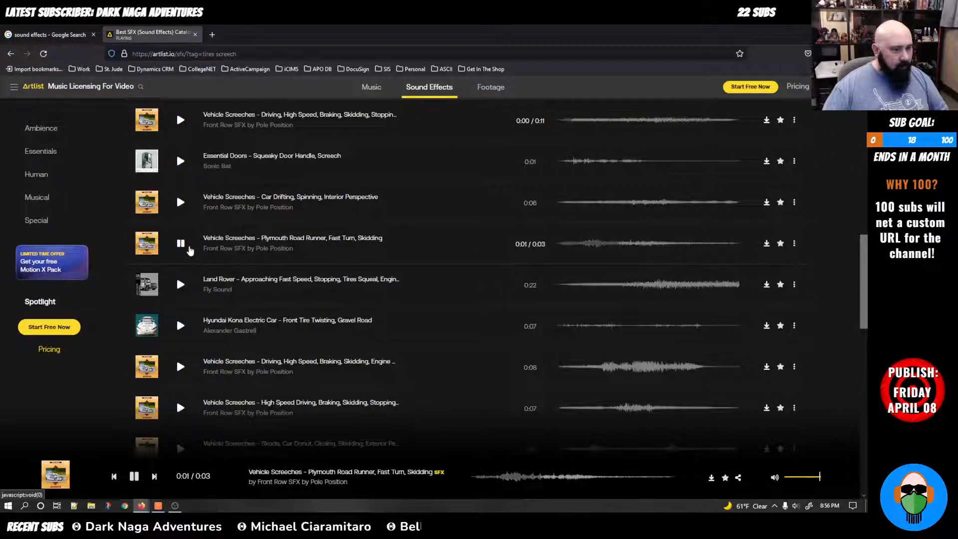
pyautogui.click(188, 249)
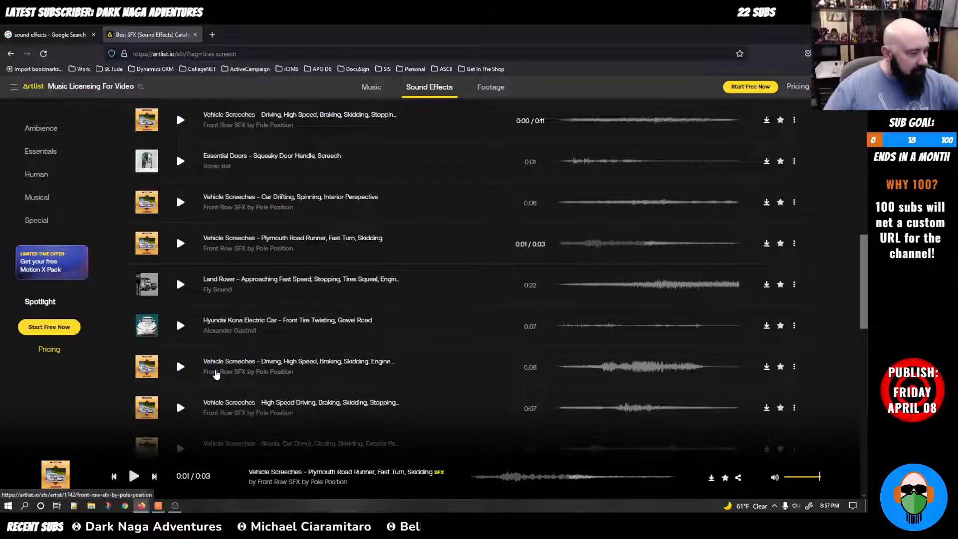
# Step: Preview the Car Accidents - Long Braking Tires, Car Crash, Multiple Spins sound and try to download it
pyautogui.scroll(-2, 235, 402)
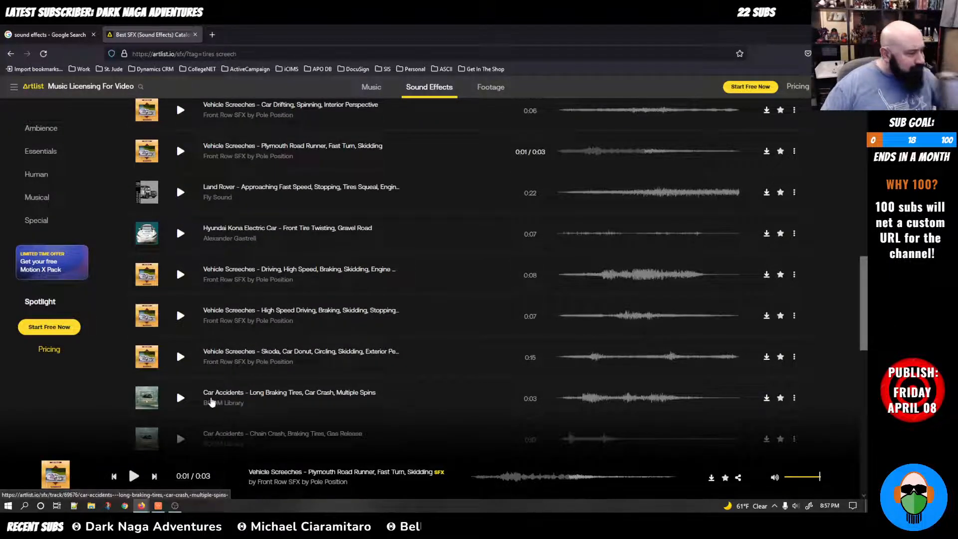
pyautogui.click(181, 398)
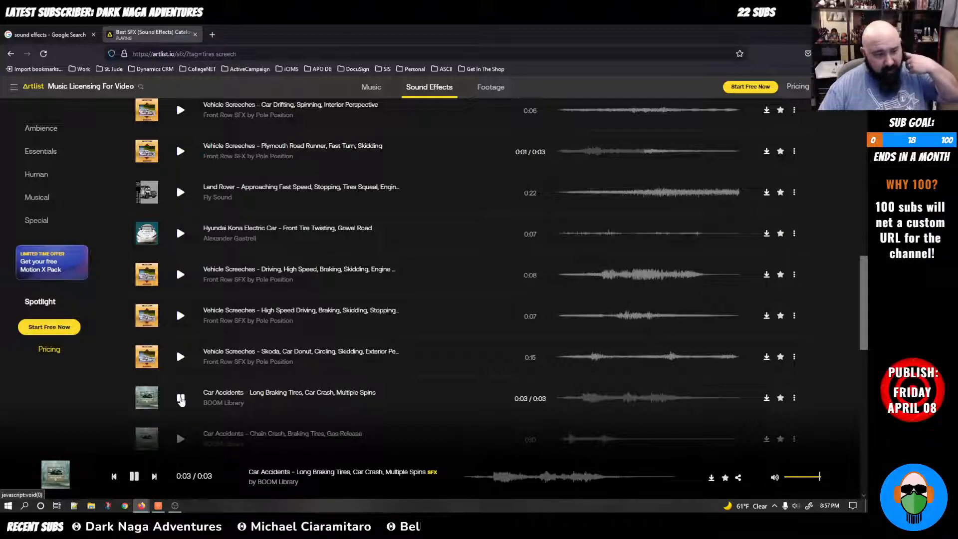
pyautogui.click(181, 399)
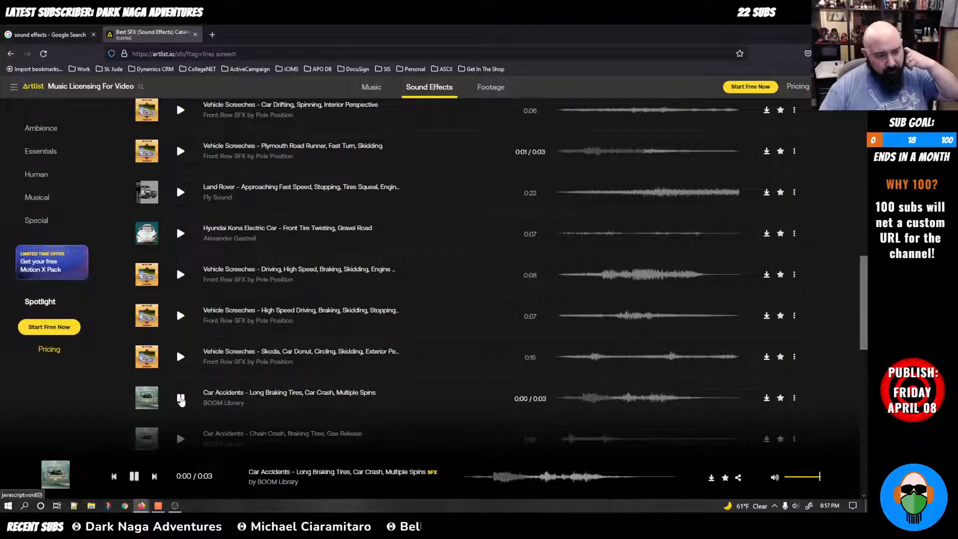
pyautogui.click(180, 399)
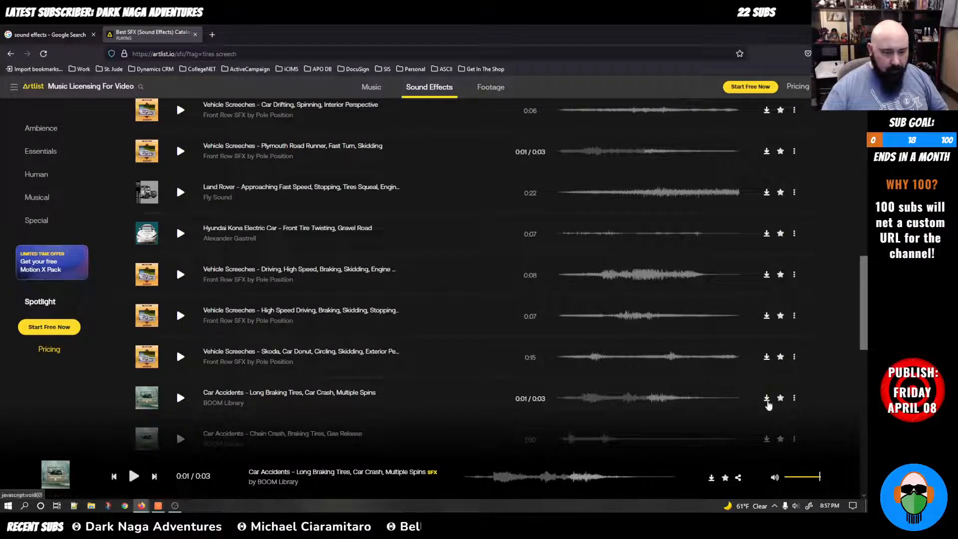
pyautogui.click(766, 398)
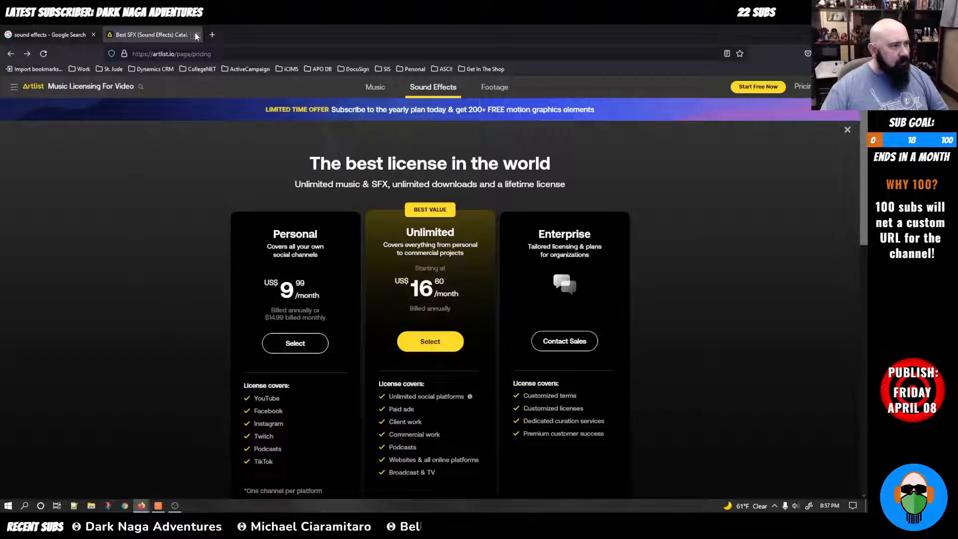
# Step: Leave Artlist's pricing page, close its tab and look further down the "sound effects" search results
pyautogui.click(12, 55)
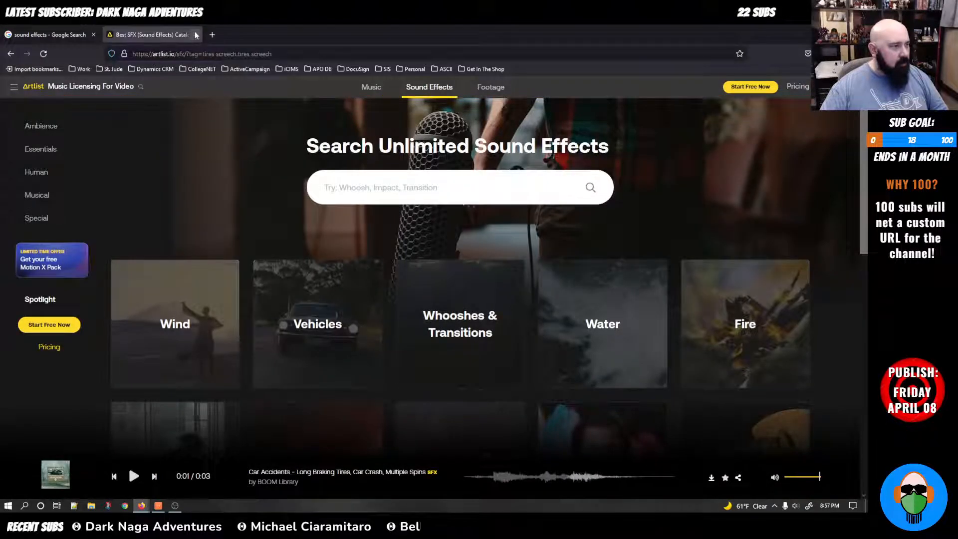
pyautogui.click(195, 34)
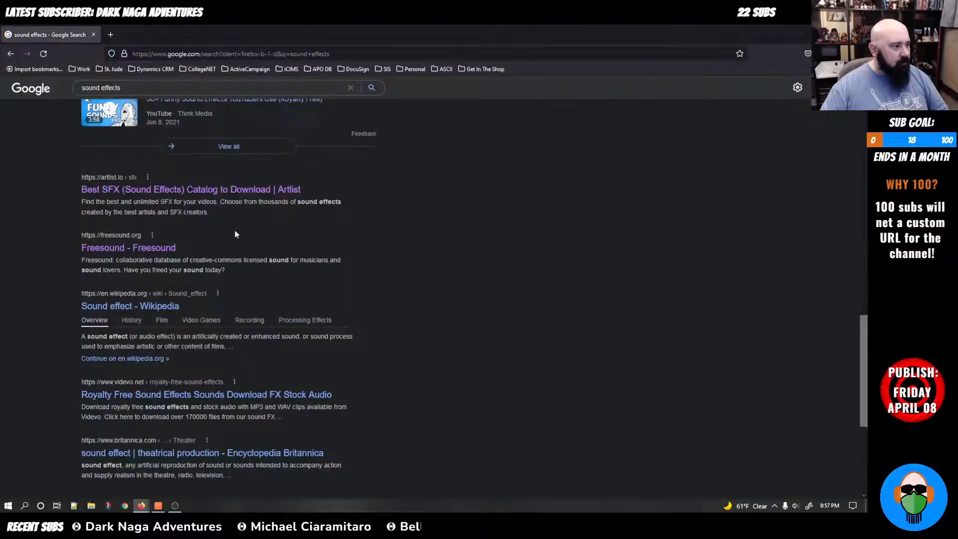
pyautogui.scroll(-2, 251, 250)
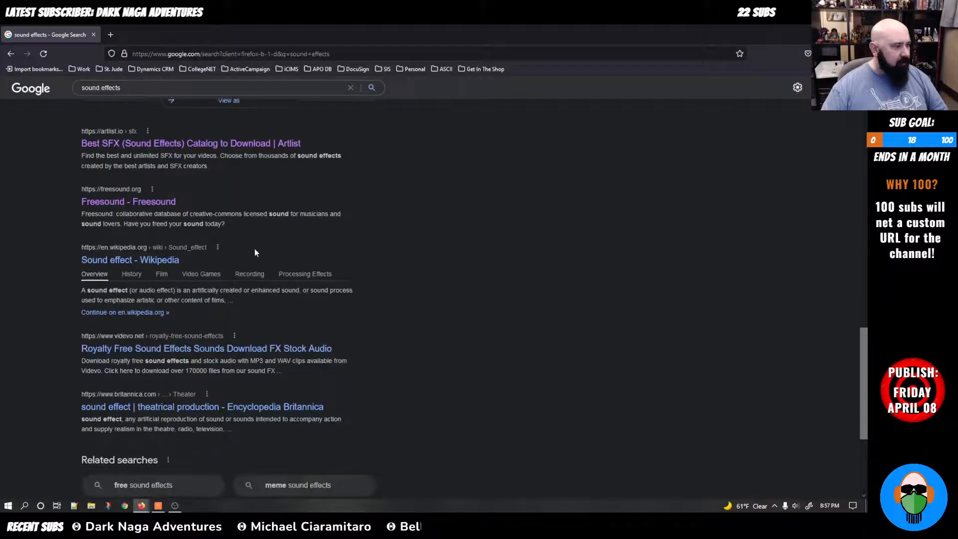
# Step: Open Freesound from the search results and search its library for "tire screech"
pyautogui.middleClick(135, 202)
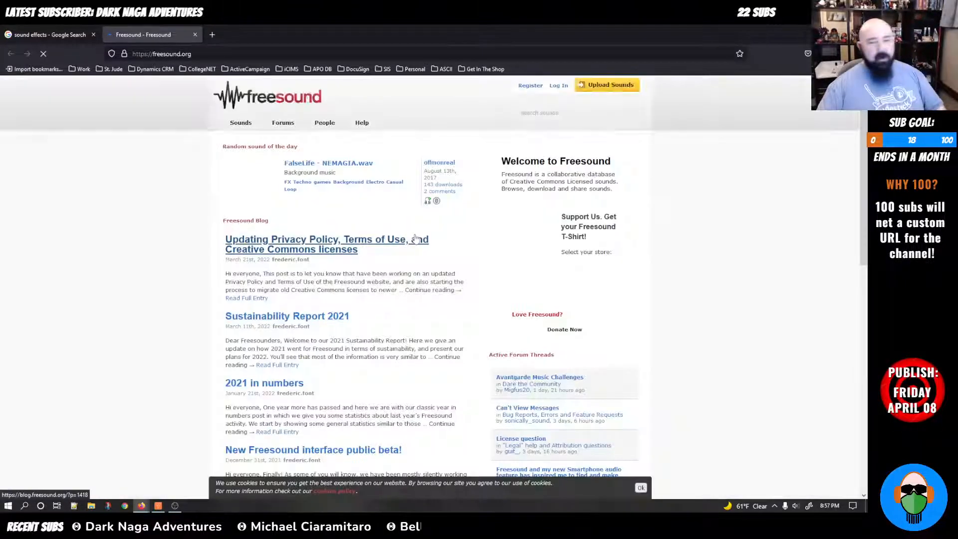
pyautogui.click(565, 118)
pyautogui.write('tire screech')
pyautogui.press('Return')
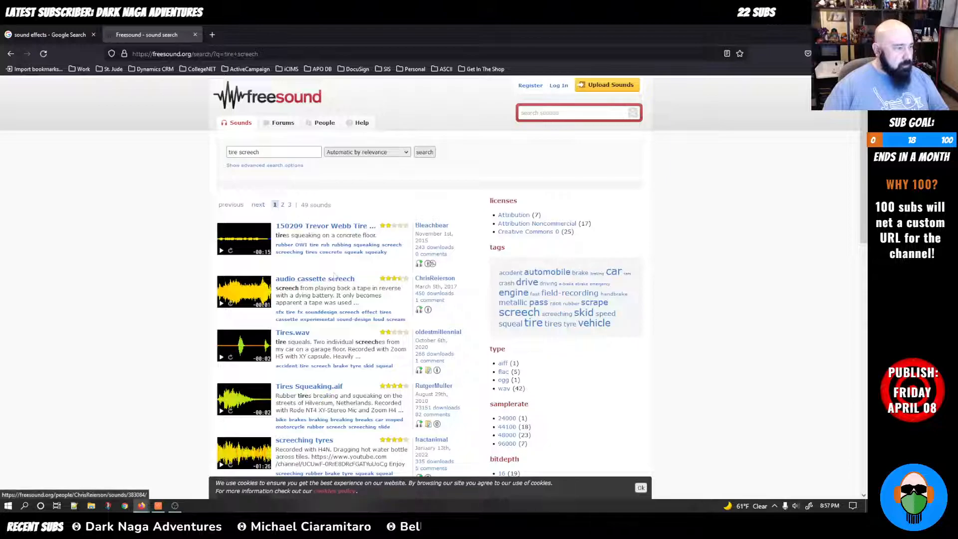
# Step: Preview the Tires.wav sound, then check the Tires Squeaking.aif page and return to the Freesound results
pyautogui.click(293, 332)
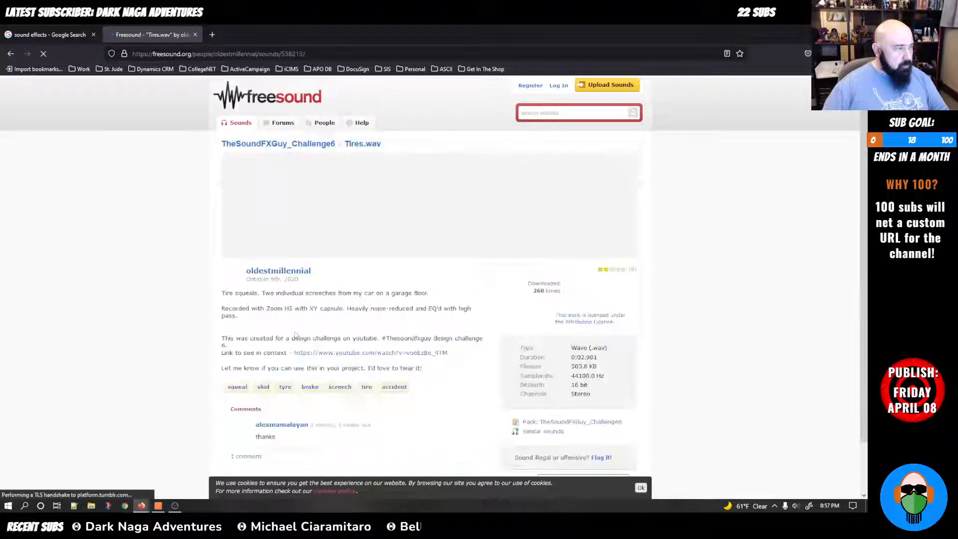
pyautogui.click(233, 242)
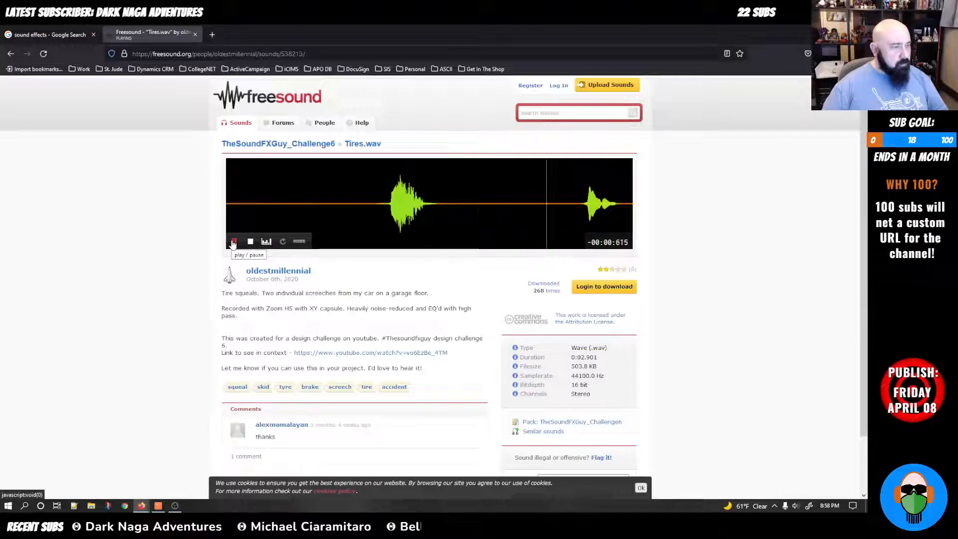
pyautogui.click(11, 53)
pyautogui.scroll(-5, 195, 329)
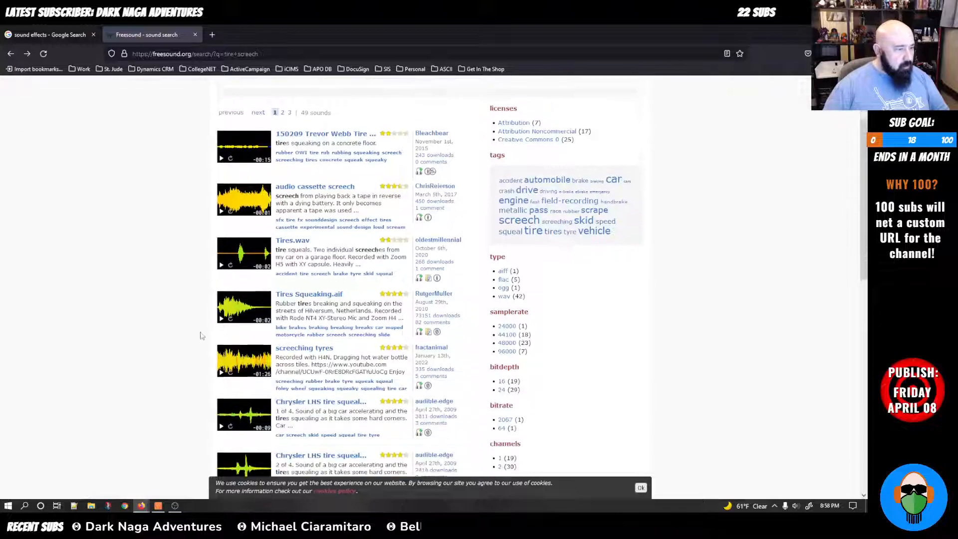
pyautogui.click(299, 156)
pyautogui.hotkey('alt', 'Left')
# Step: Preview the "screeching tyres" sound, look over its page and return to the Freesound results
pyautogui.click(292, 209)
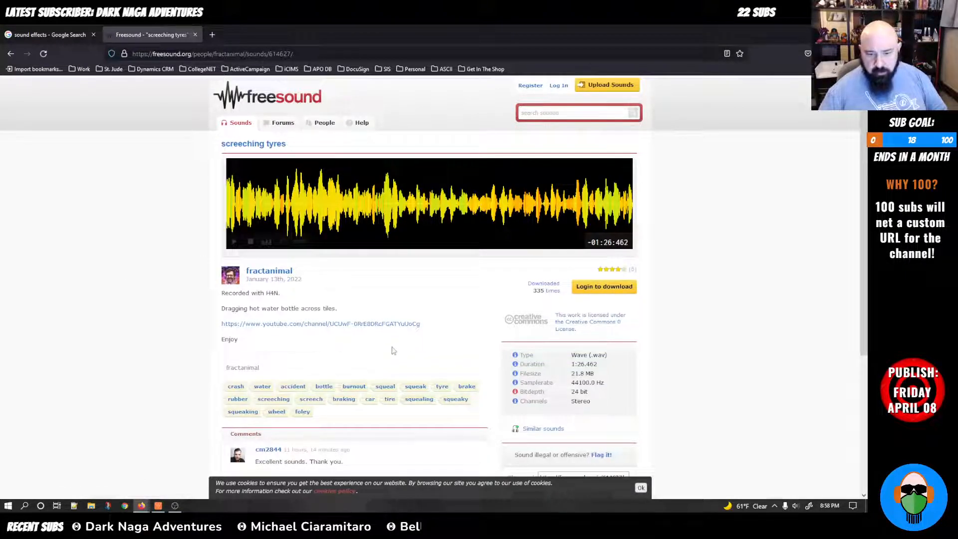
pyautogui.moveTo(264, 243)
pyautogui.click(232, 243)
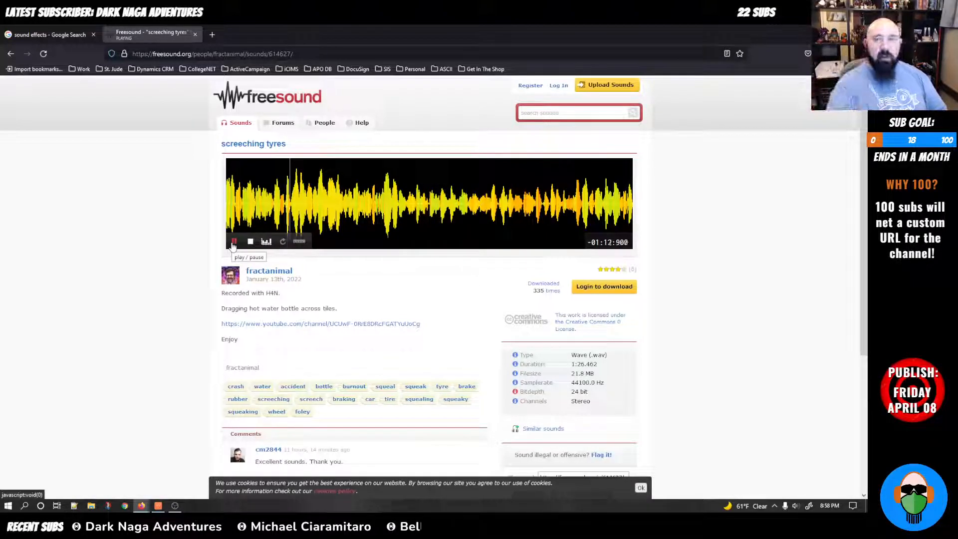
pyautogui.scroll(-3, 233, 245)
pyautogui.scroll(3, 232, 246)
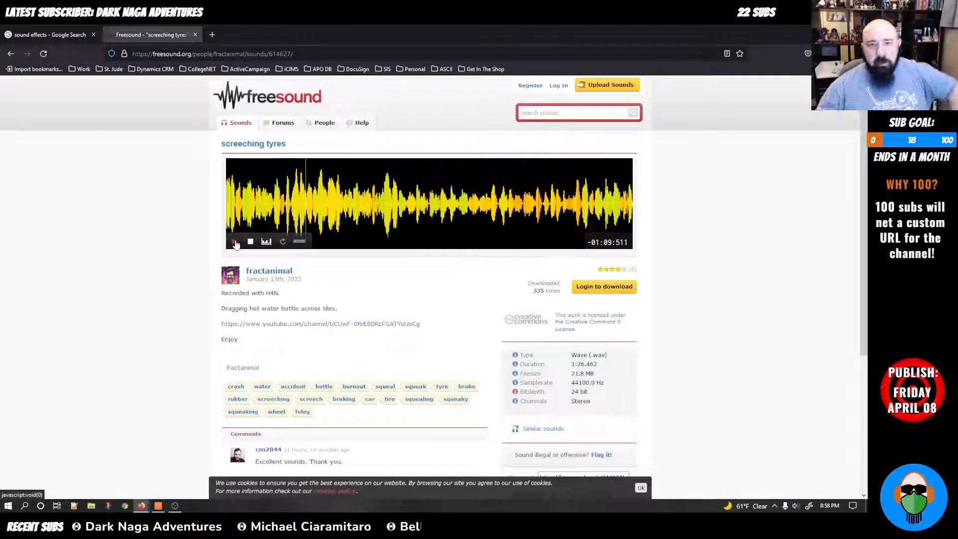
pyautogui.scroll(-4, 324, 217)
pyautogui.scroll(4, 323, 217)
pyautogui.click(234, 242)
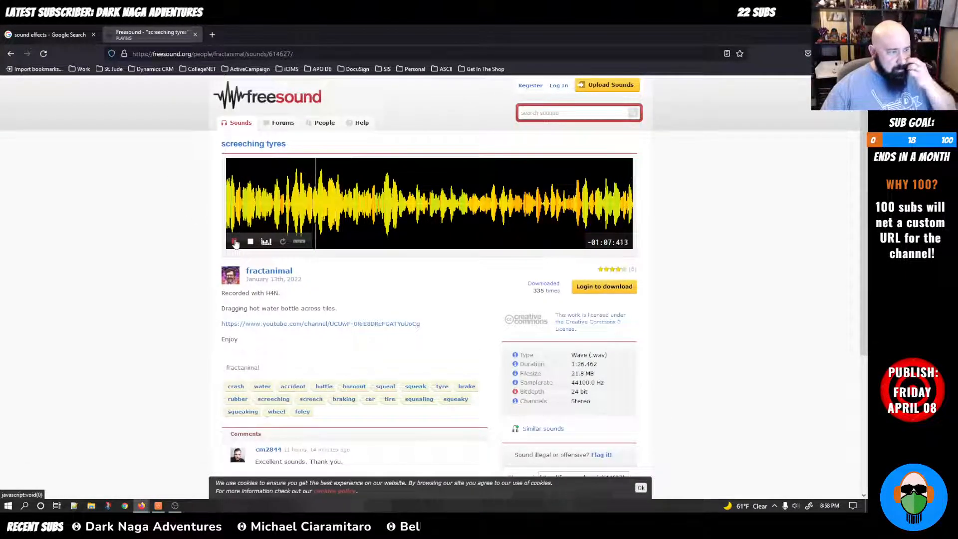
pyautogui.hotkey('alt', 'Left')
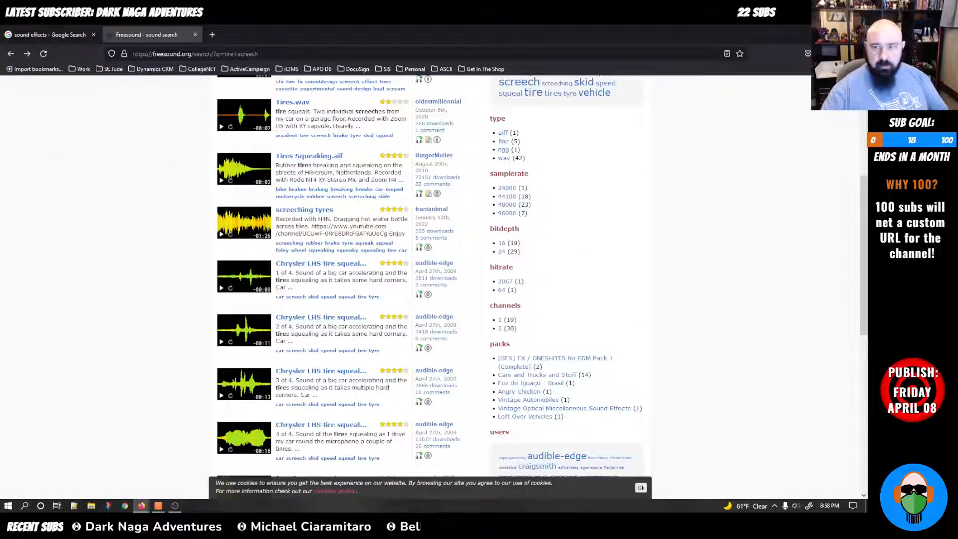
# Step: Switch to Chrome, preview the Car Tyre Screech Sound Effect on PartnersInRhyme and download it as an MP3
pyautogui.click(124, 505)
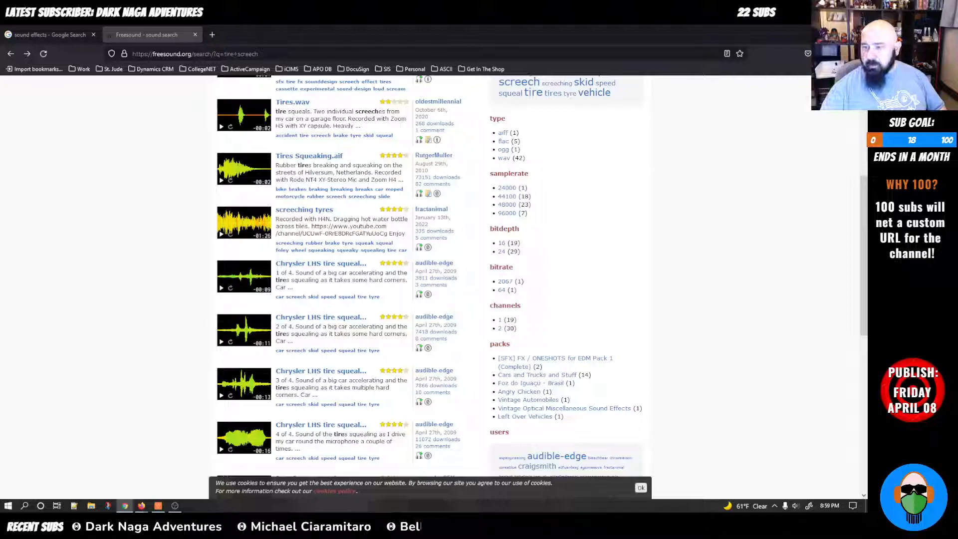
pyautogui.moveTo(866, 180); pyautogui.dragTo(272, 58)
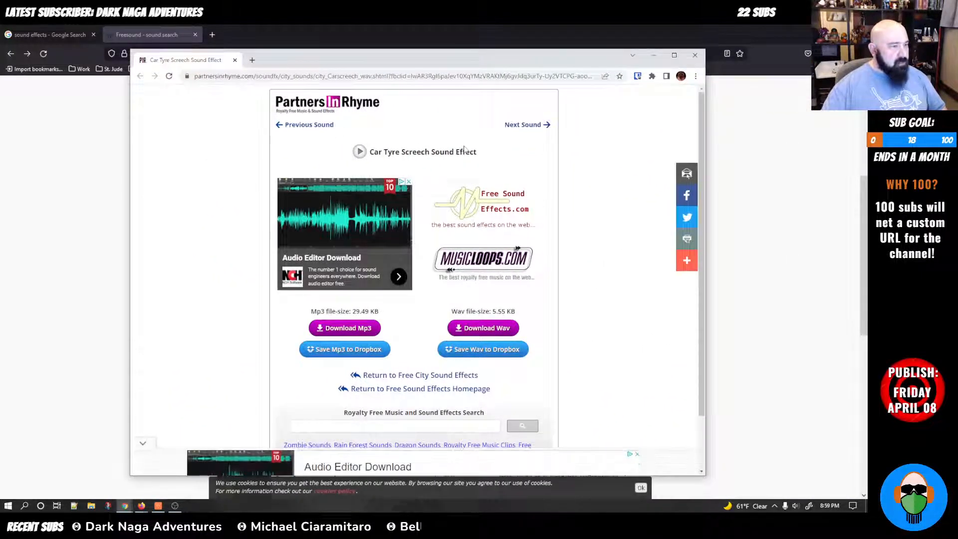
pyautogui.click(360, 152)
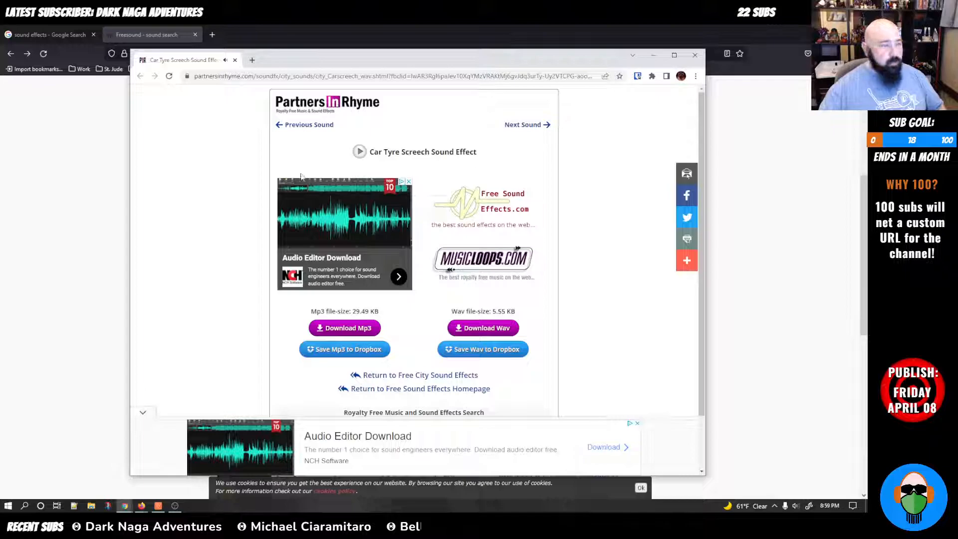
pyautogui.click(350, 328)
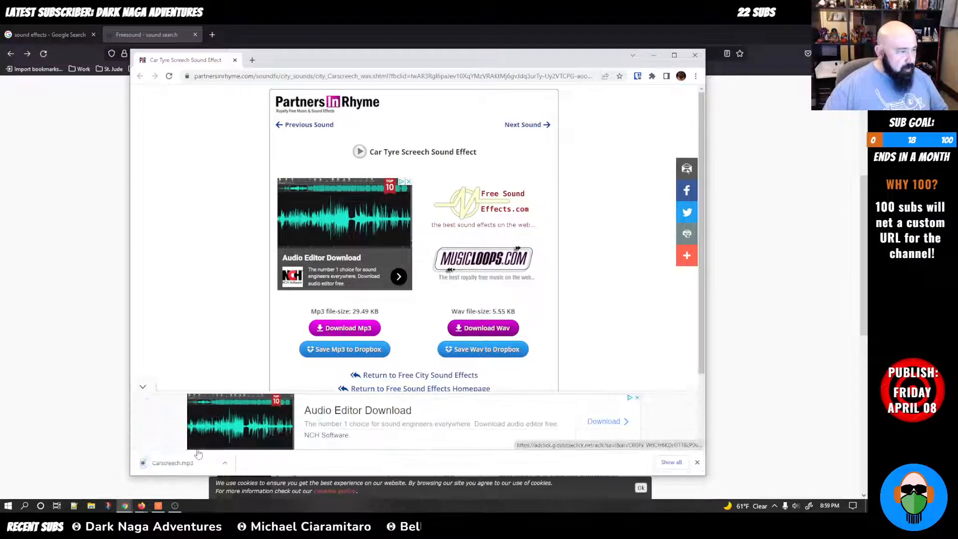
# Step: Place the downloaded Carscreech.mp3 in the S01E02 - Lawn Bag Stand project's Assets > Audio > SFX folder
pyautogui.click(225, 462)
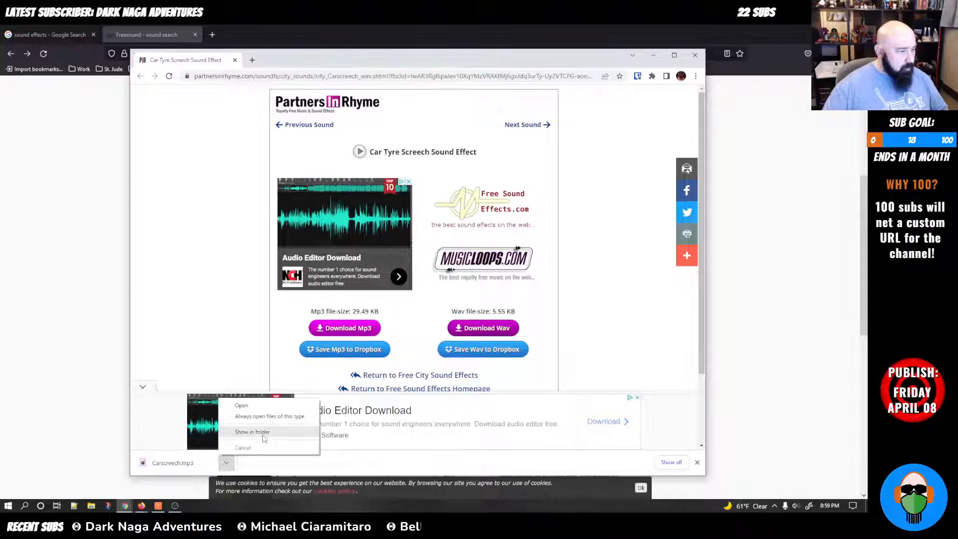
pyautogui.click(263, 435)
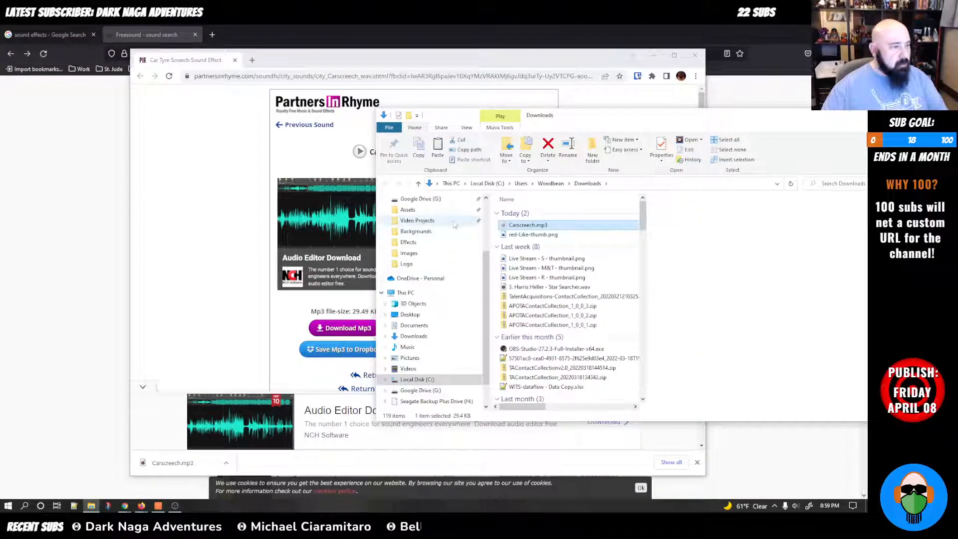
pyautogui.click(417, 220)
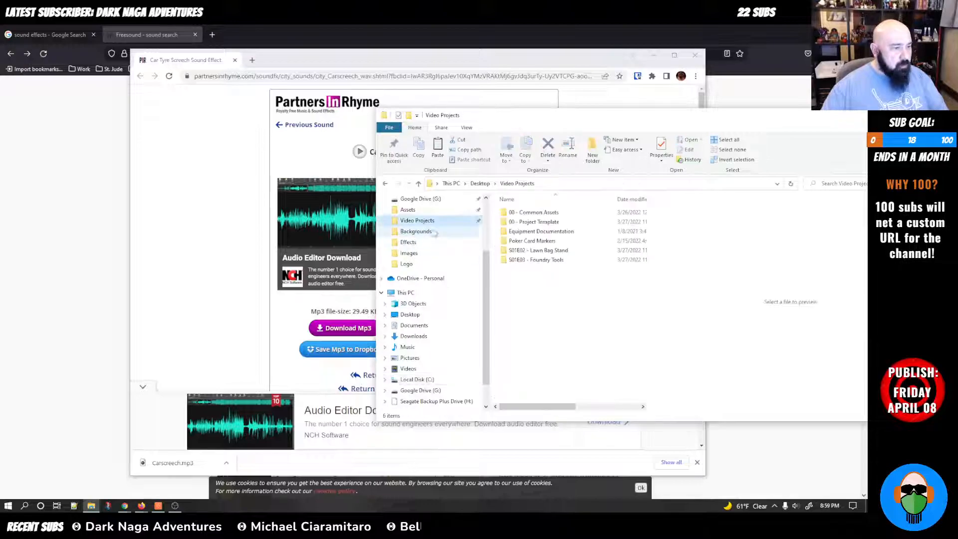
pyautogui.doubleClick(538, 251)
pyautogui.doubleClick(529, 213)
pyautogui.doubleClick(529, 213)
pyautogui.doubleClick(514, 222)
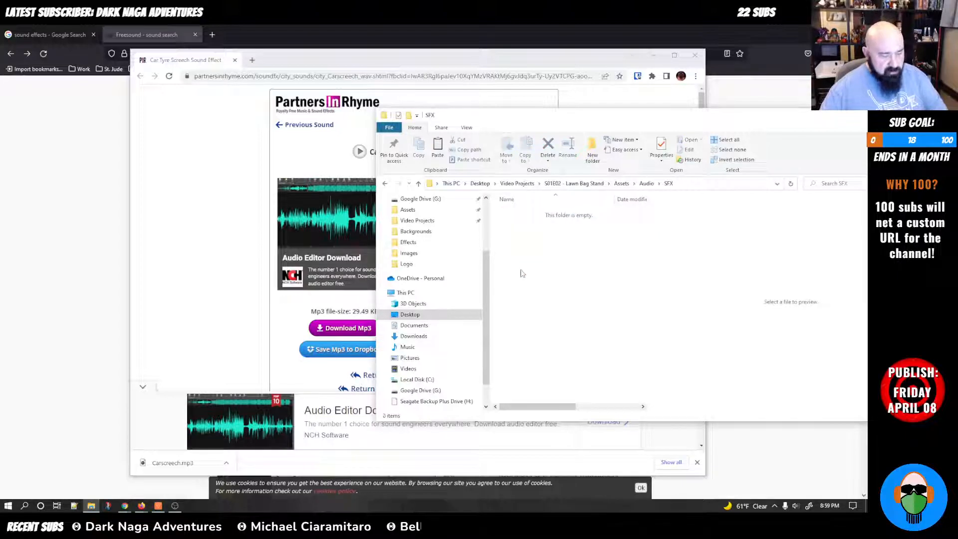
pyautogui.hotkey('ctrl', 'v')
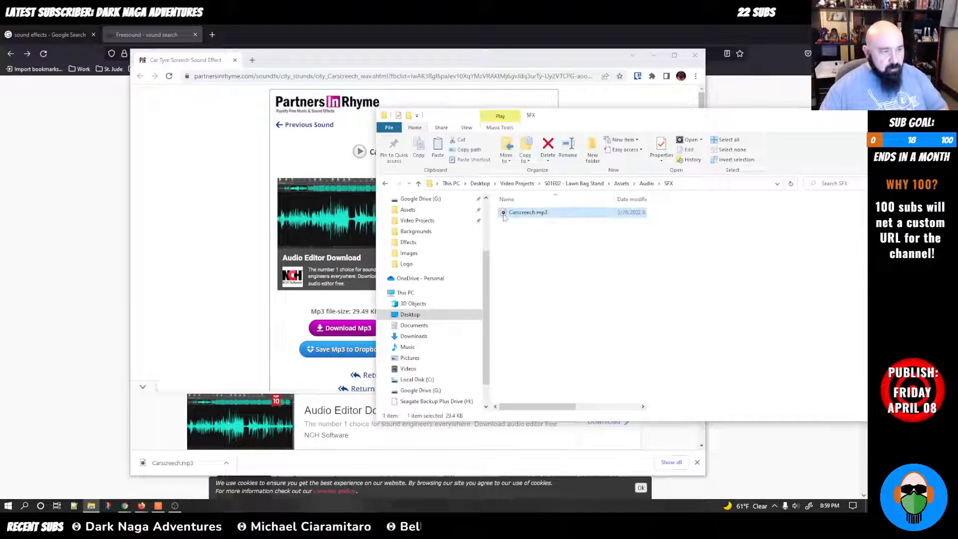
# Step: Minimize the browsers to return to HitFilm Express and import Carscreech.mp3 into the project's SFX media folder
pyautogui.click(653, 57)
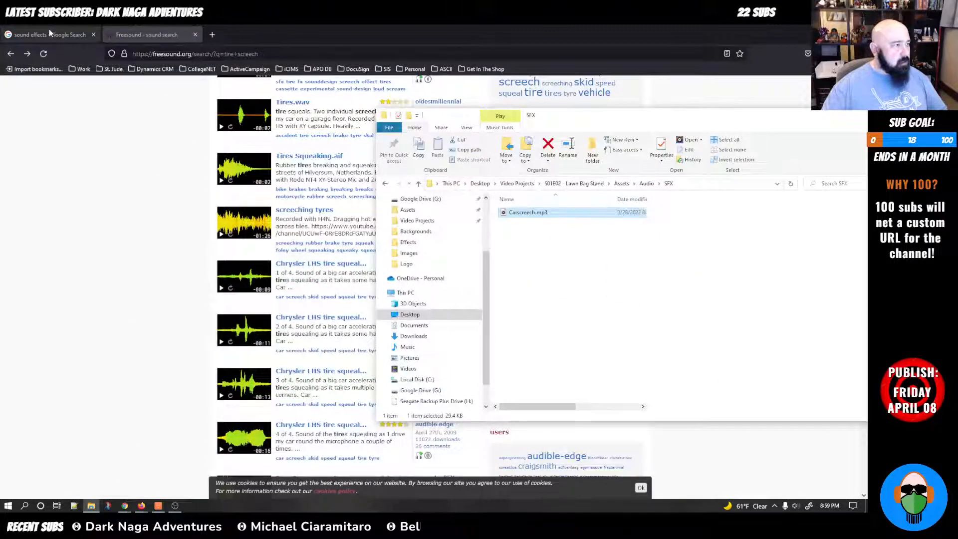
pyautogui.click(798, 31)
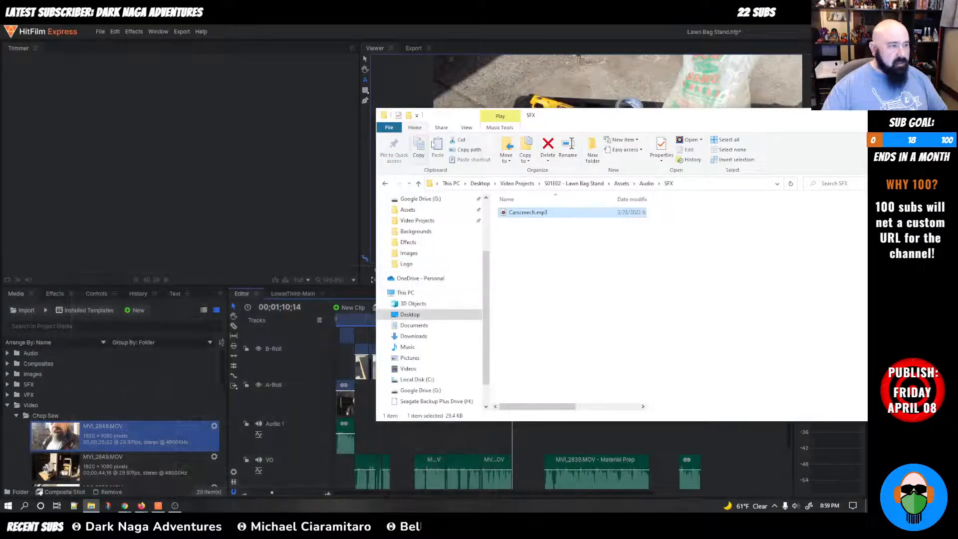
pyautogui.moveTo(506, 221); pyautogui.dragTo(22, 392)
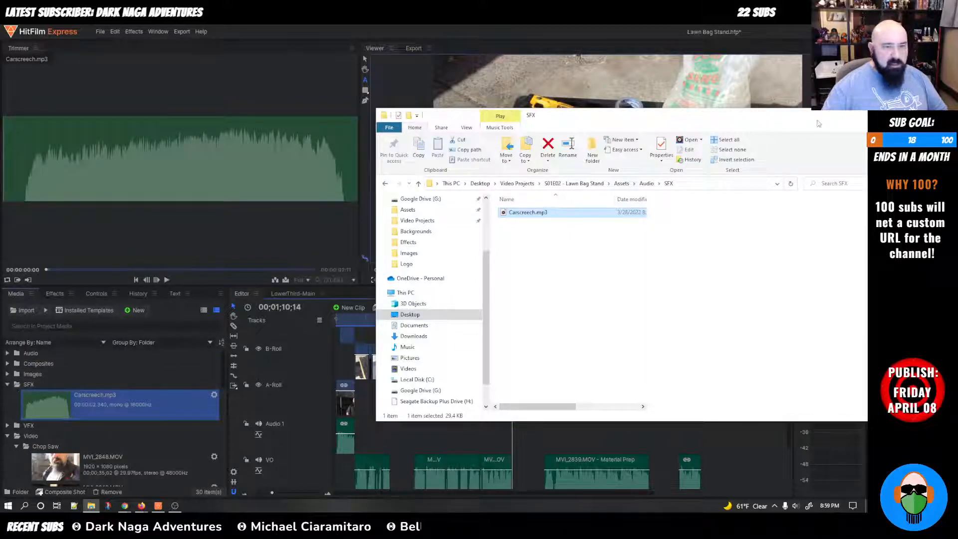
pyautogui.moveTo(706, 122); pyautogui.dragTo(867, 145)
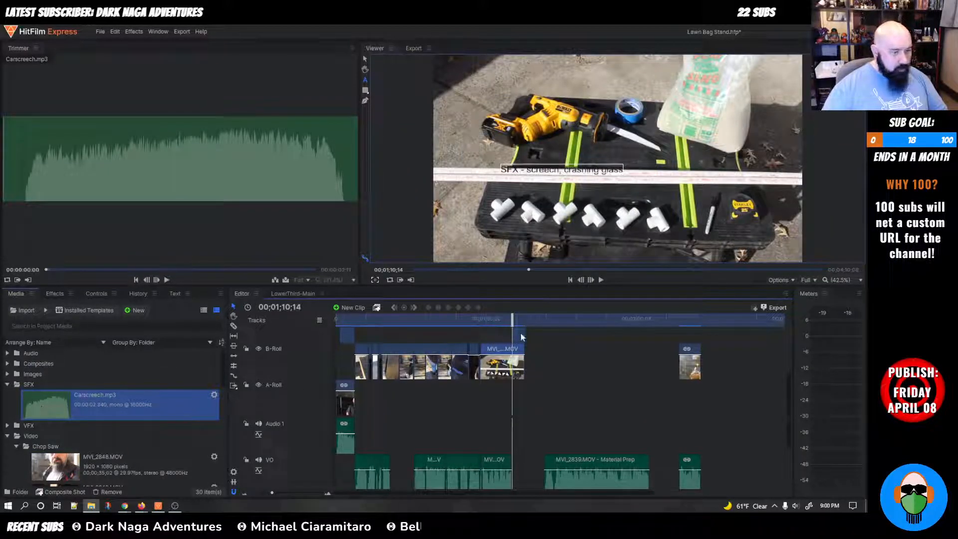
# Step: Delete the "SFX - screech, crashing glass" placeholder text clip from the Text/Thirds track
pyautogui.scroll(2, 520, 337)
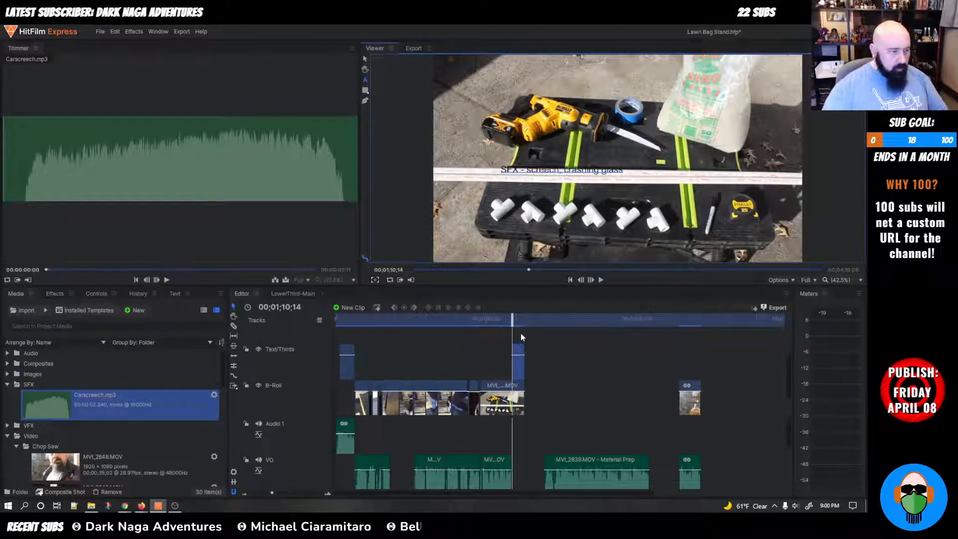
pyautogui.click(516, 366)
pyautogui.press('Delete')
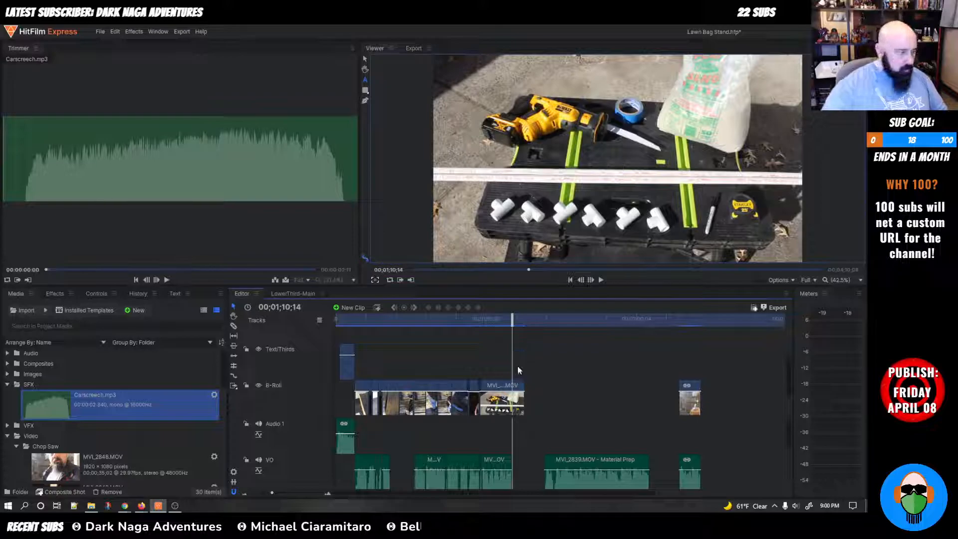
# Step: Place the Carscreech.mp3 sound effect on the Audio 1 track at 00;01;10;14 and play back that part of the timeline
pyautogui.moveTo(54, 405); pyautogui.dragTo(530, 357)
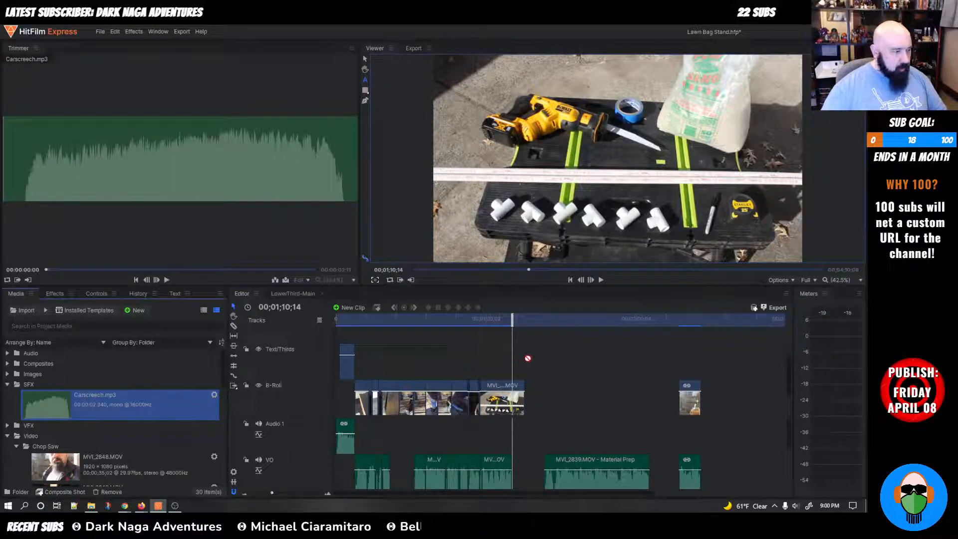
pyautogui.moveTo(57, 401); pyautogui.dragTo(507, 359)
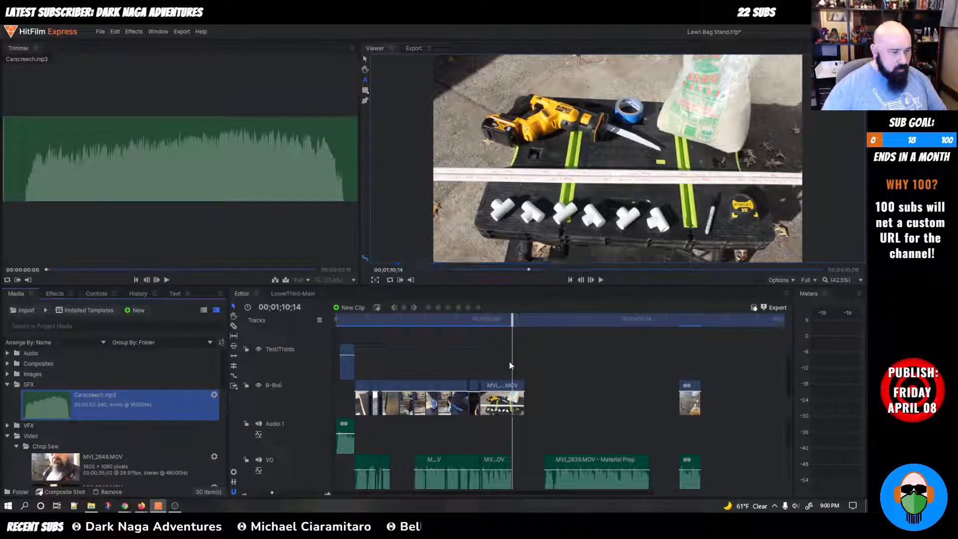
pyautogui.moveTo(44, 402); pyautogui.dragTo(514, 435)
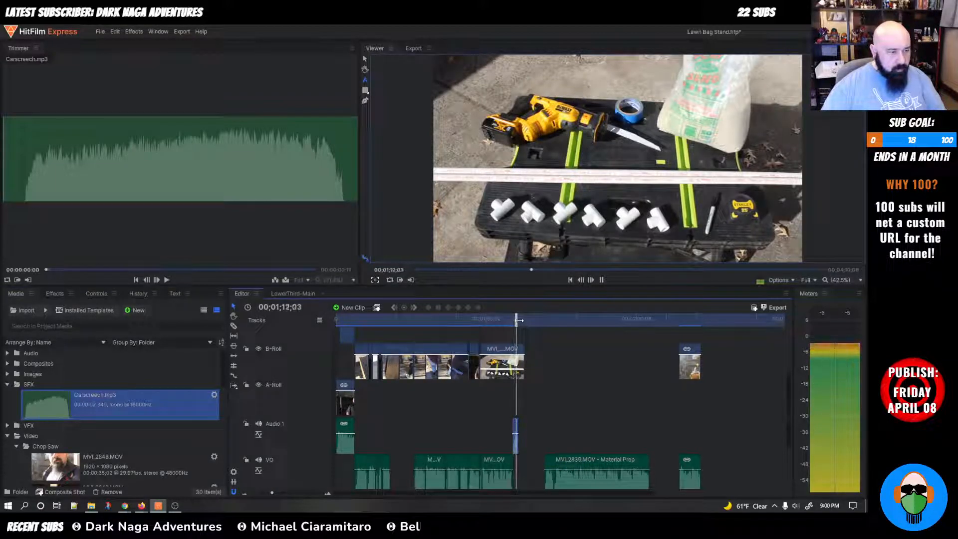
pyautogui.moveTo(518, 320); pyautogui.dragTo(491, 320)
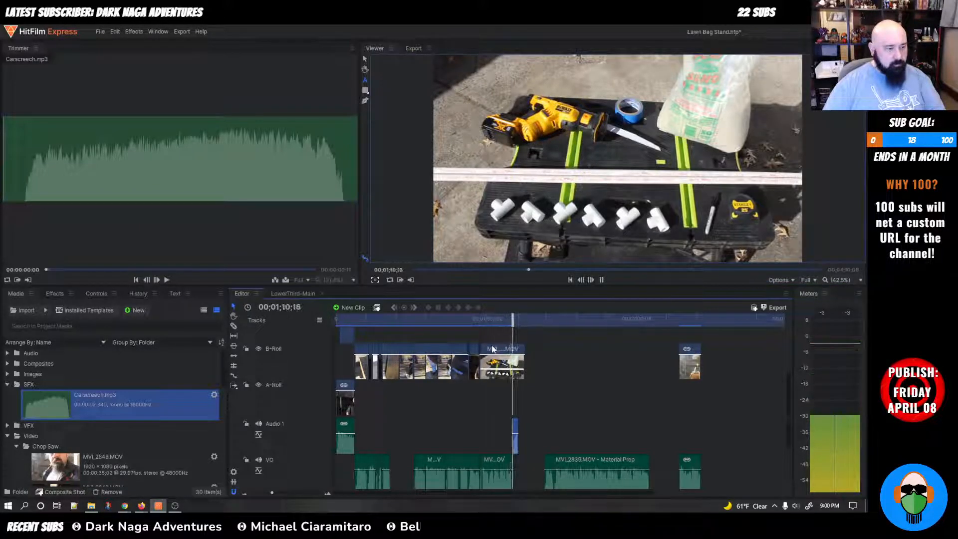
pyautogui.press('space')
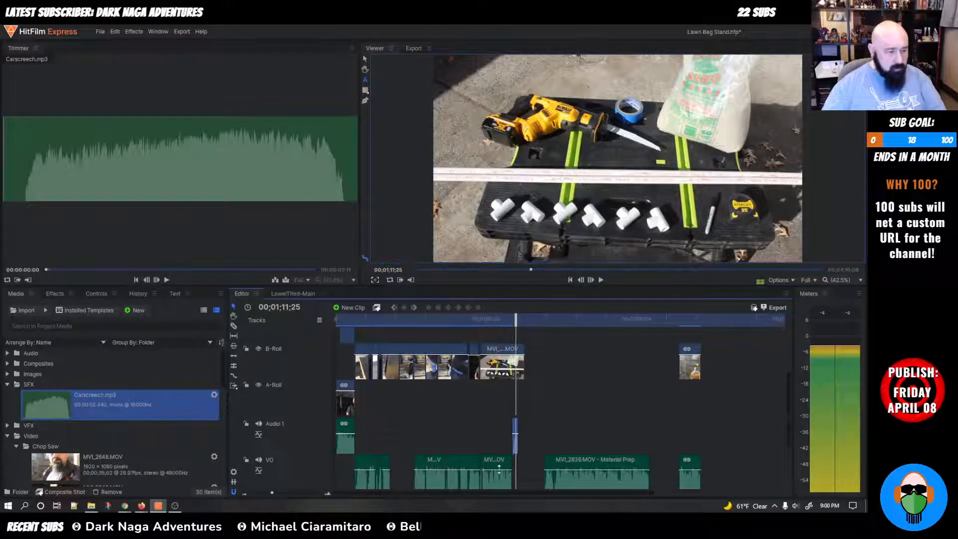
# Step: Shift the car screech clip on Audio 1 slightly earlier, aligned with the end of the MVI_2837.MOV voice-over, and play back the transition
pyautogui.scroll(3, 514, 438)
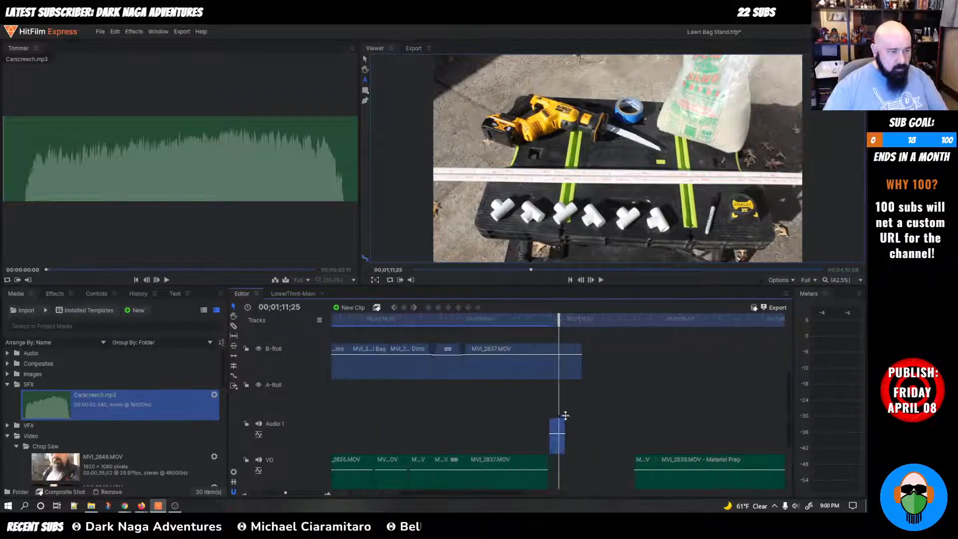
pyautogui.moveTo(562, 321); pyautogui.dragTo(541, 320)
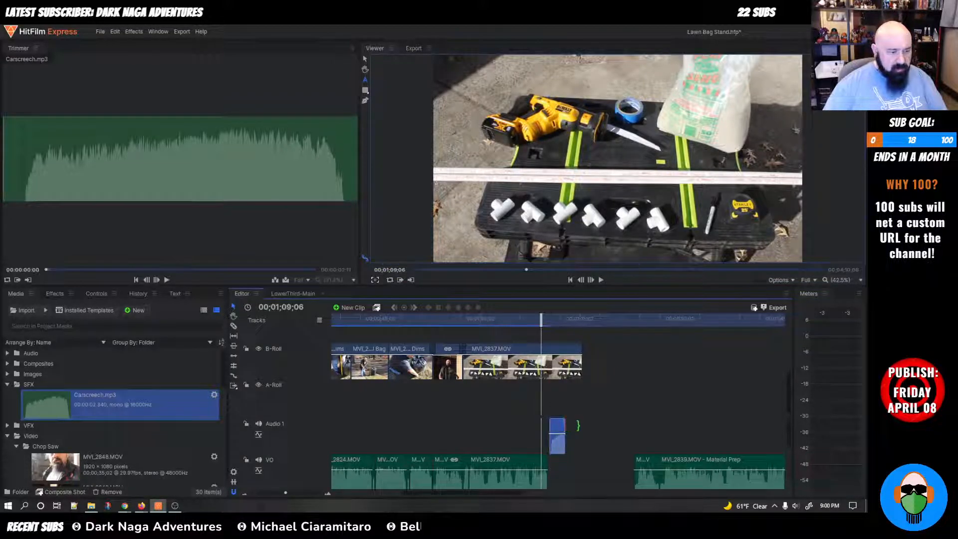
pyautogui.moveTo(555, 429); pyautogui.dragTo(544, 430)
pyautogui.press('space')
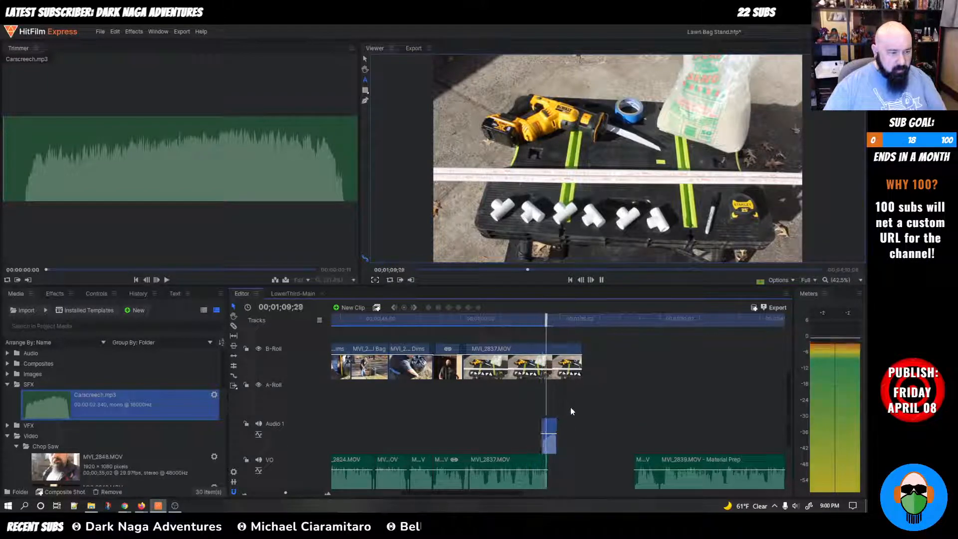
pyautogui.press('space')
pyautogui.moveTo(553, 426); pyautogui.dragTo(552, 424)
pyautogui.click(536, 321)
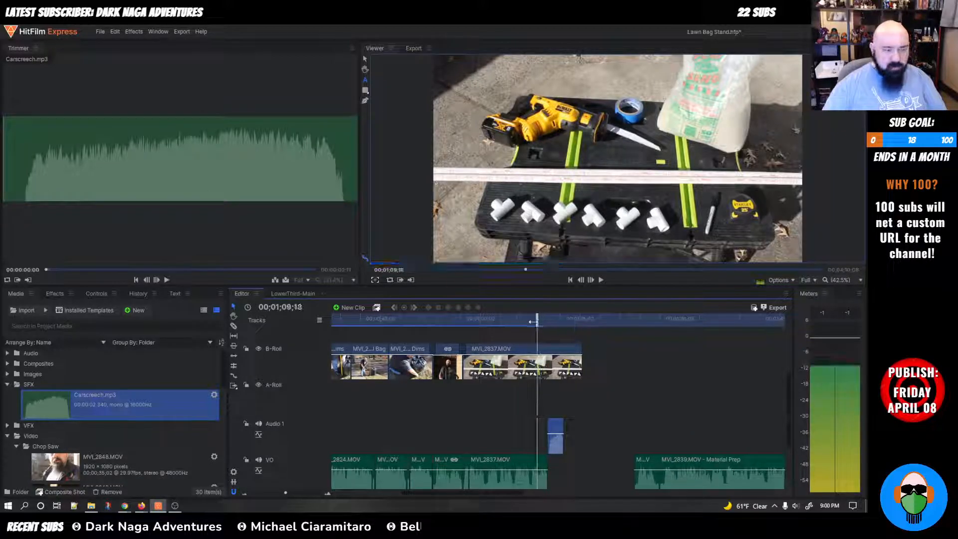
pyautogui.press('space')
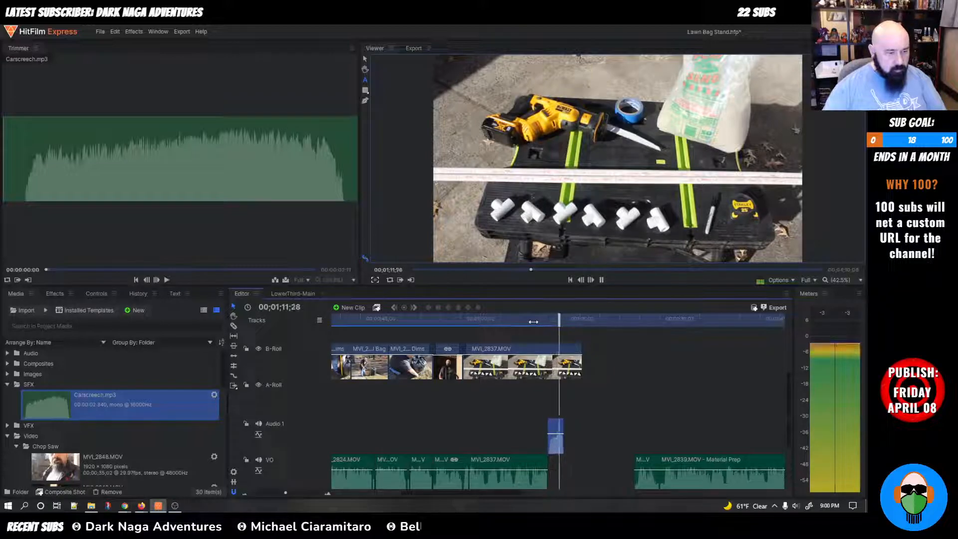
pyautogui.press('space')
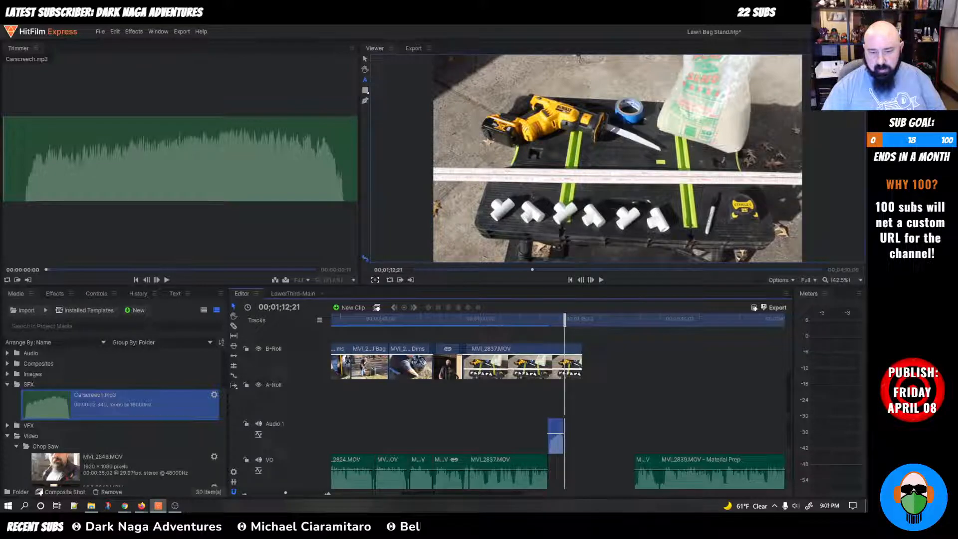
# Step: Switch to the Chrome sound-effects page, check the previous sound effect and return to the Car Tyre Screech page
pyautogui.hotkey('alt', 'Tab')
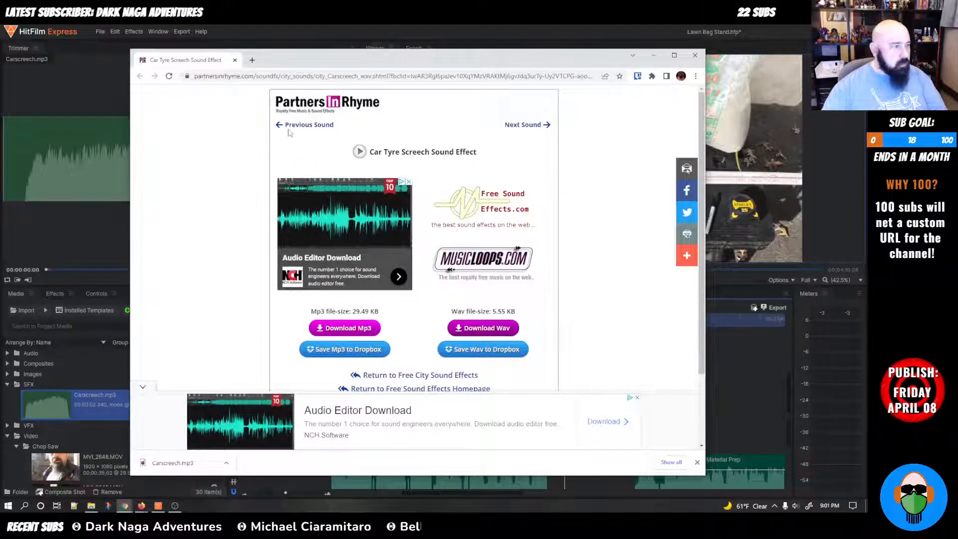
pyautogui.click(295, 125)
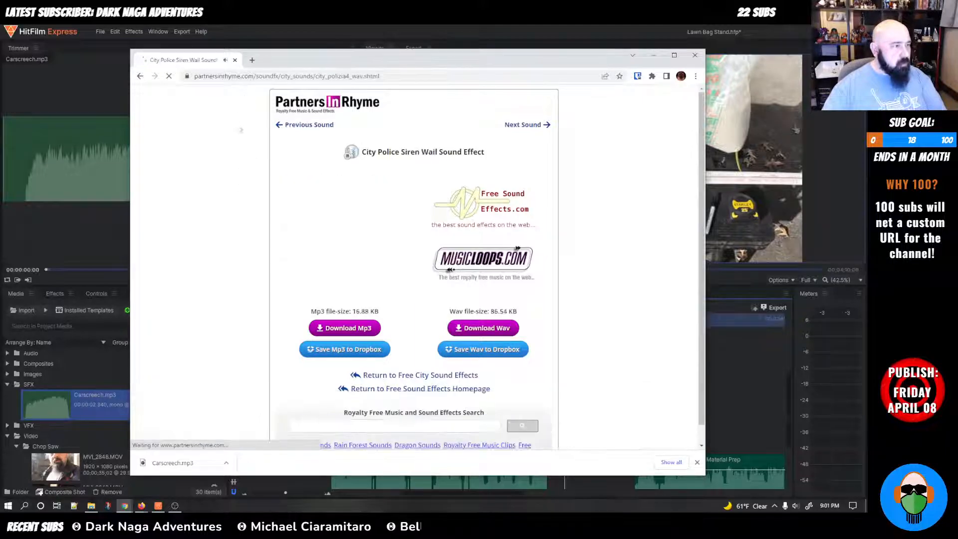
pyautogui.hotkey('alt', 'Left')
pyautogui.click(261, 77)
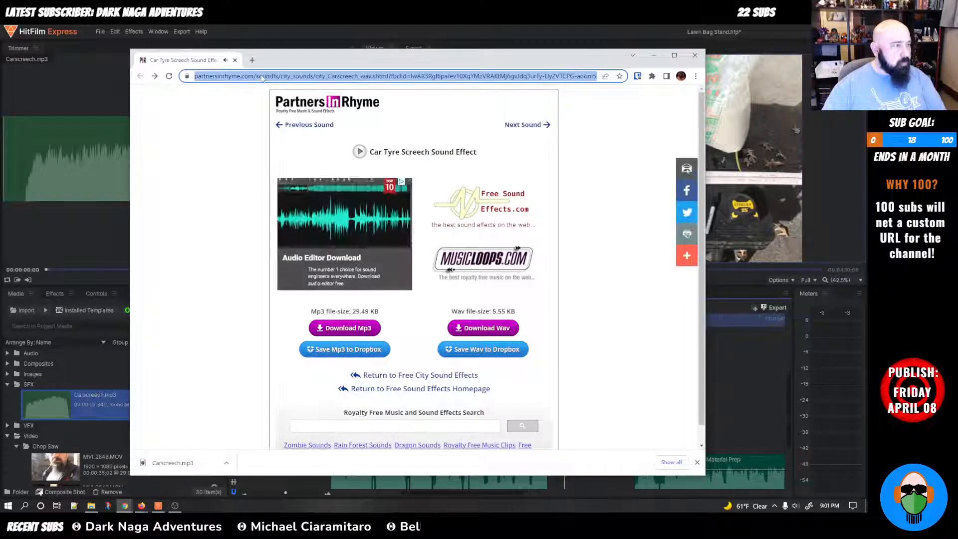
pyautogui.press('End')
pyautogui.hotkey('ctrl', 'shift', 'Left')
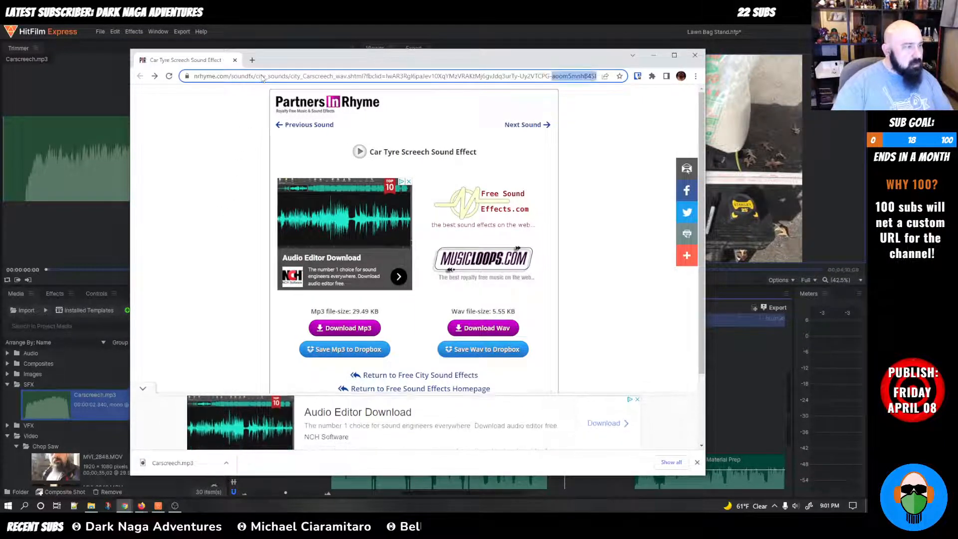
pyautogui.hotkey('ctrl', 'shift', 'Left')
pyautogui.hotkey('ctrl', 'shift', 'Left')
pyautogui.hotkey('ctrl', 'shift', 'Left')
pyautogui.hotkey('ctrl', 'shift', 'Left')
pyautogui.hotkey('ctrl', 'shift', 'Left')
pyautogui.press('BackSpace')
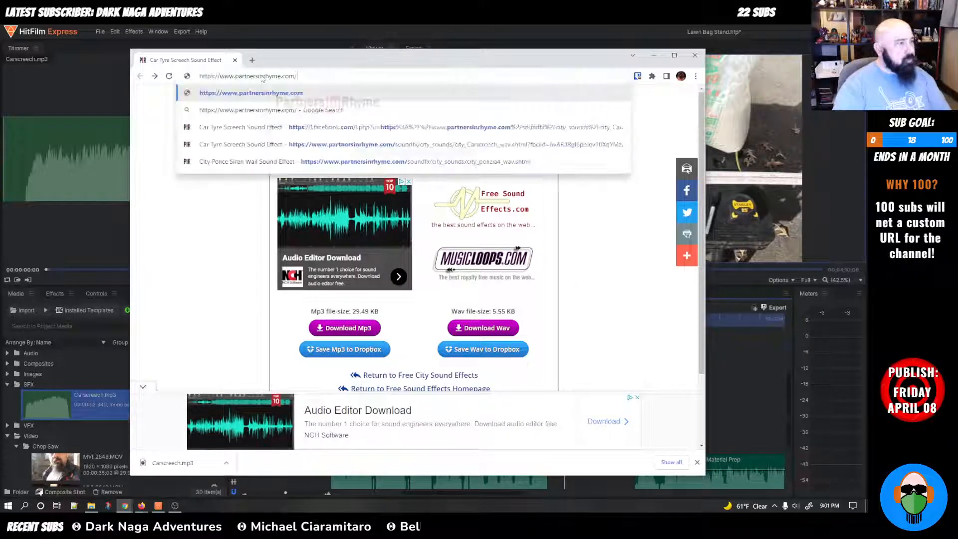
pyautogui.press('Return')
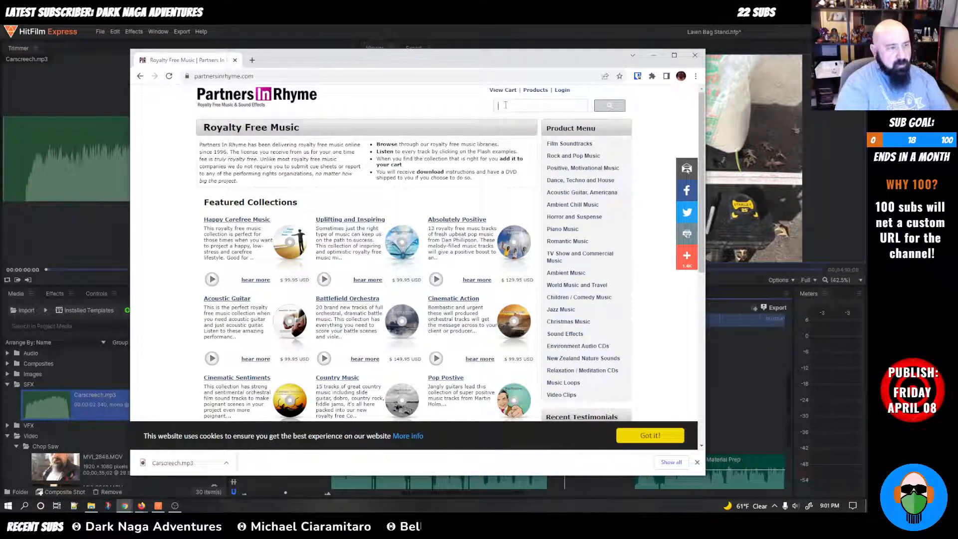
# Step: Search the Partners In Rhyme home page for "glass shatter" and return to the Car Tyre Screech page
pyautogui.click(505, 105)
pyautogui.write('glass shatter')
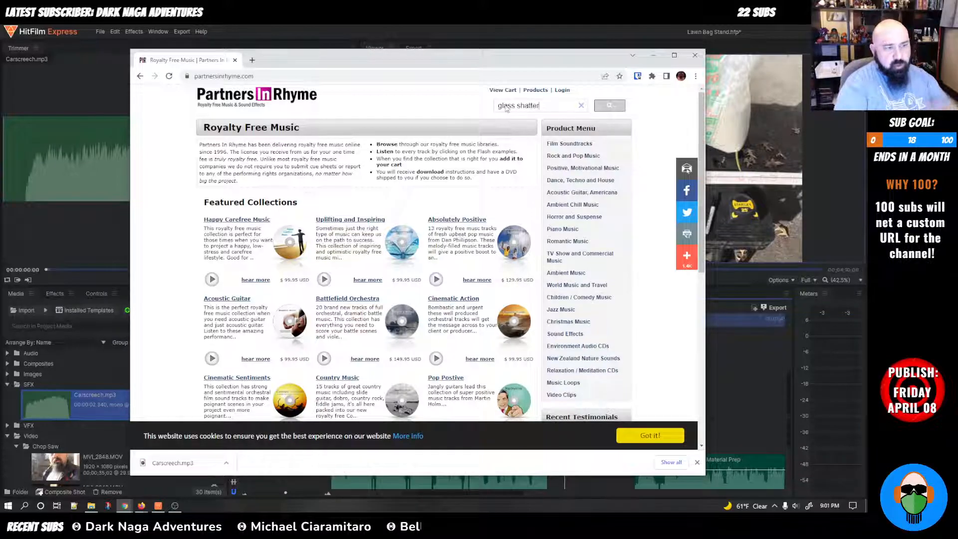
pyautogui.press('Return')
pyautogui.hotkey('alt', 'Left')
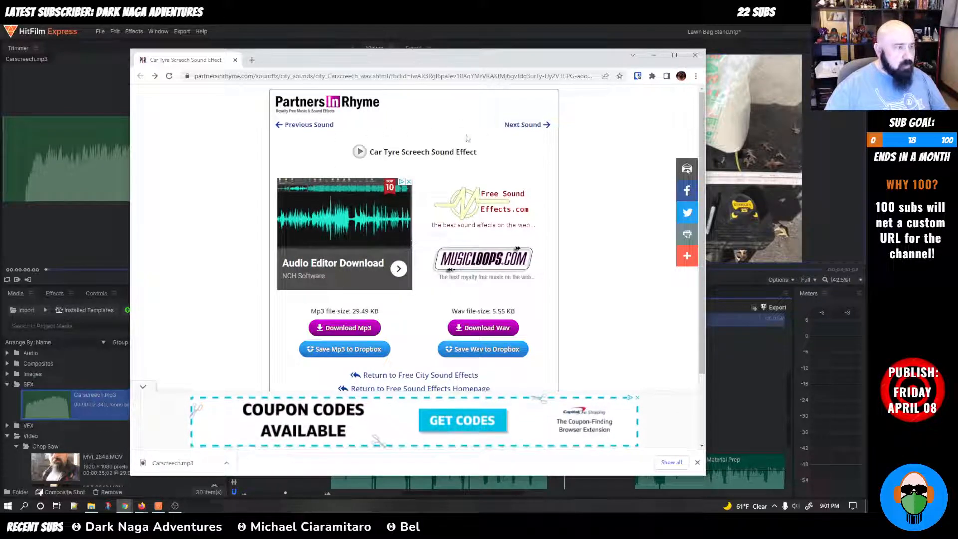
# Step: Search for "glass shatter" from the Car Tyre Screech page and check the Glass Door Shattered result
pyautogui.scroll(-2, 421, 168)
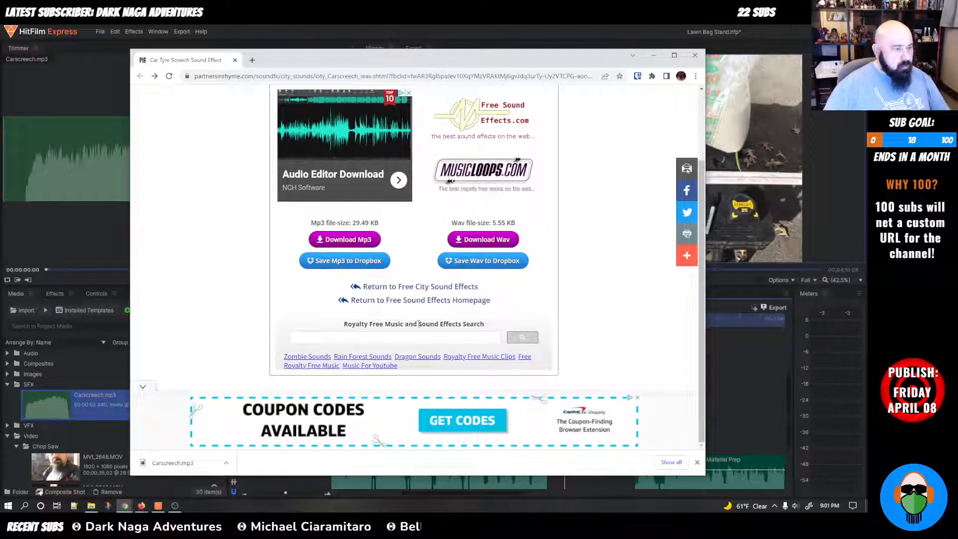
pyautogui.press('BackSpace')
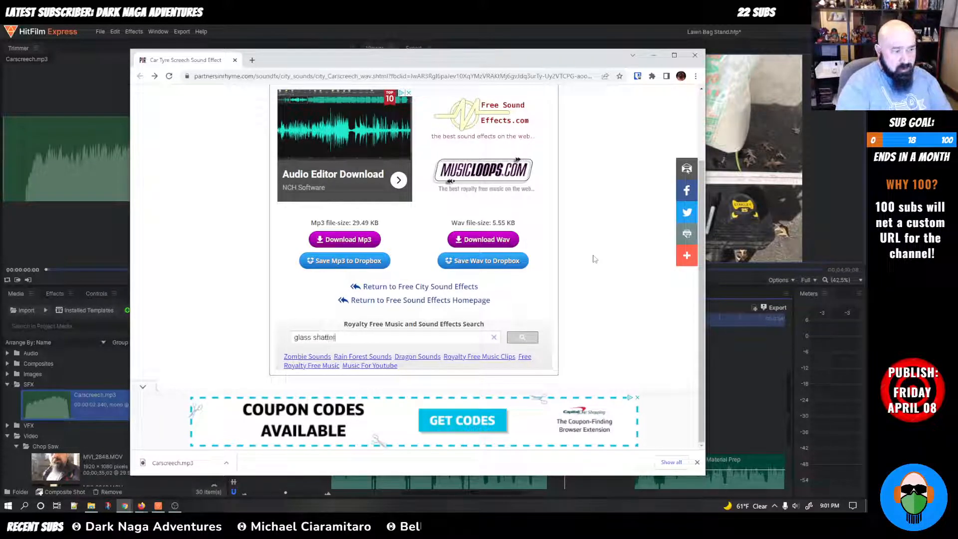
pyautogui.press('Return')
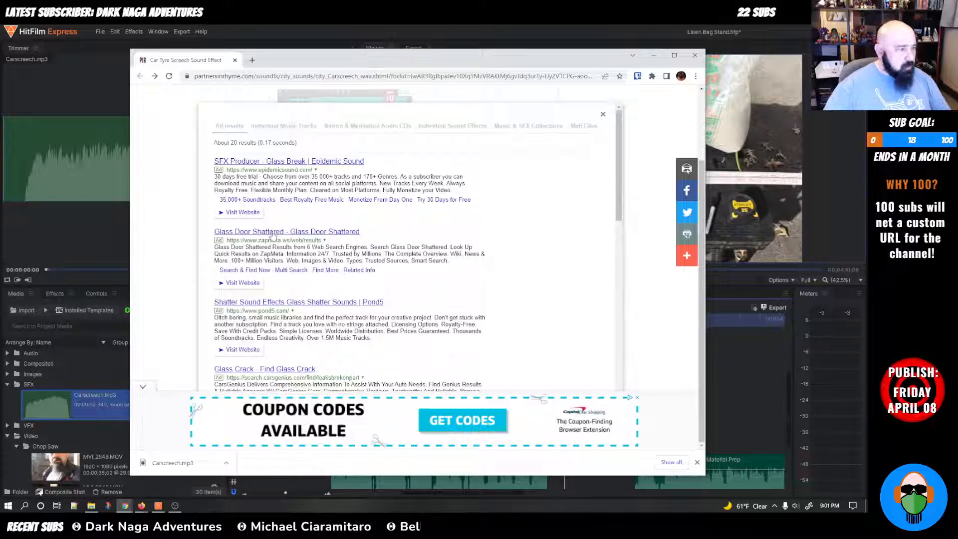
pyautogui.click(273, 233)
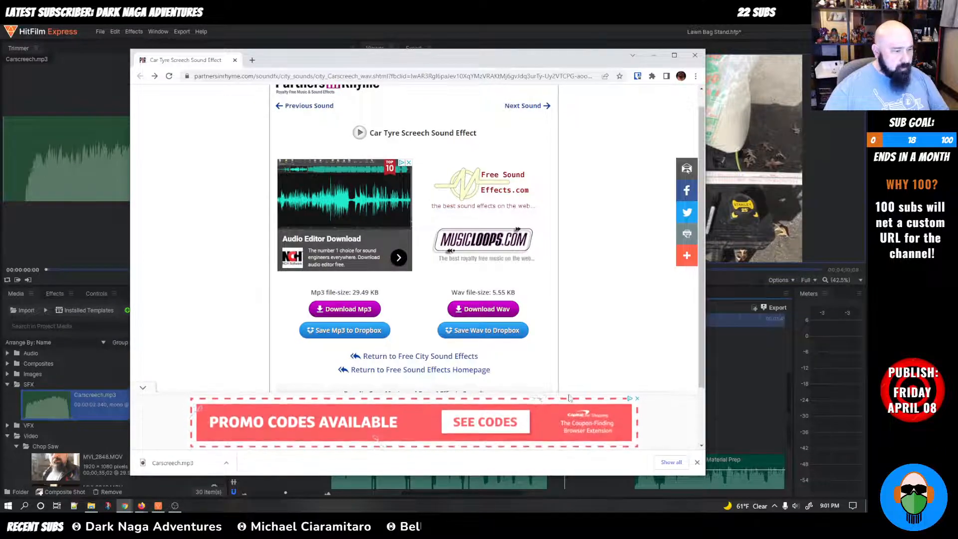
# Step: Hide the banner ad, repeat the "glass shatter" search, look through all the results and close them
pyautogui.click(143, 388)
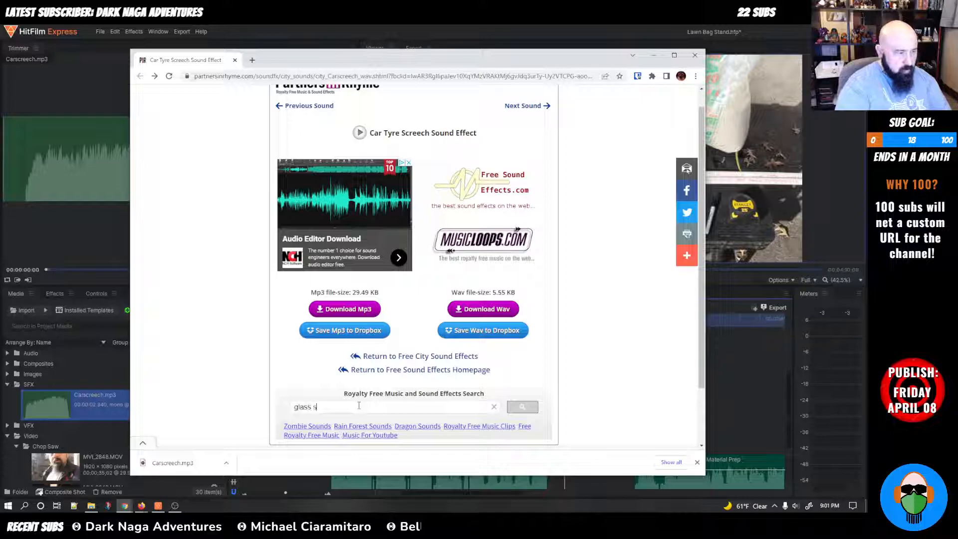
pyautogui.press('Return')
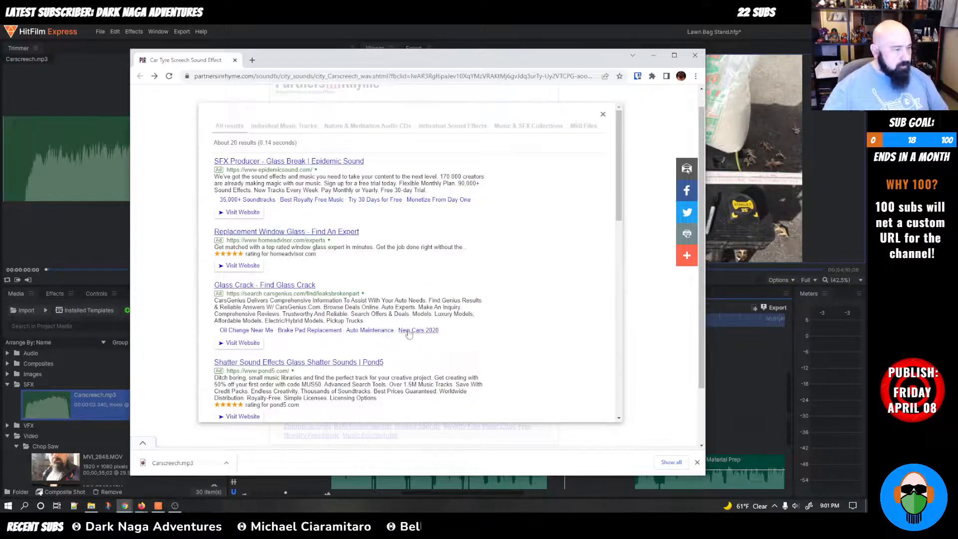
pyautogui.scroll(-10, 409, 335)
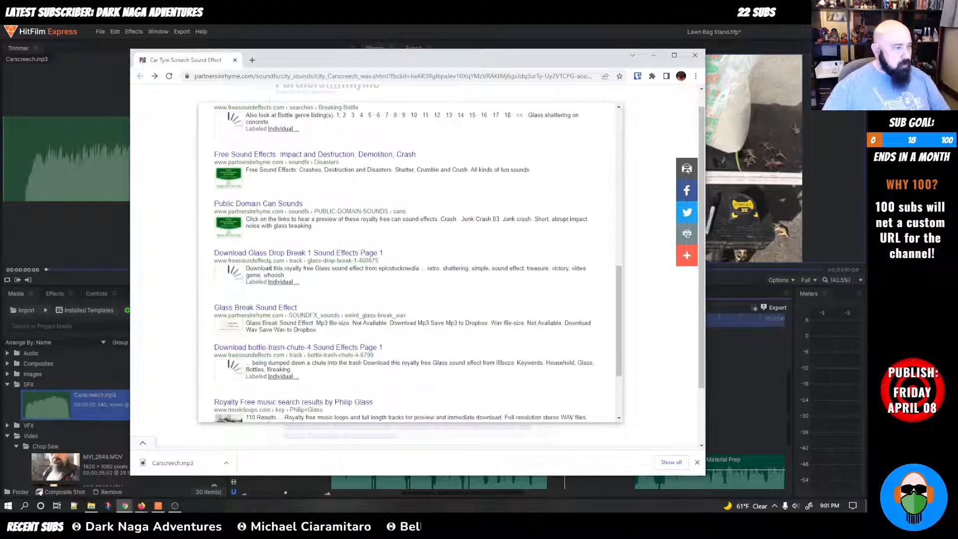
pyautogui.scroll(-2, 289, 256)
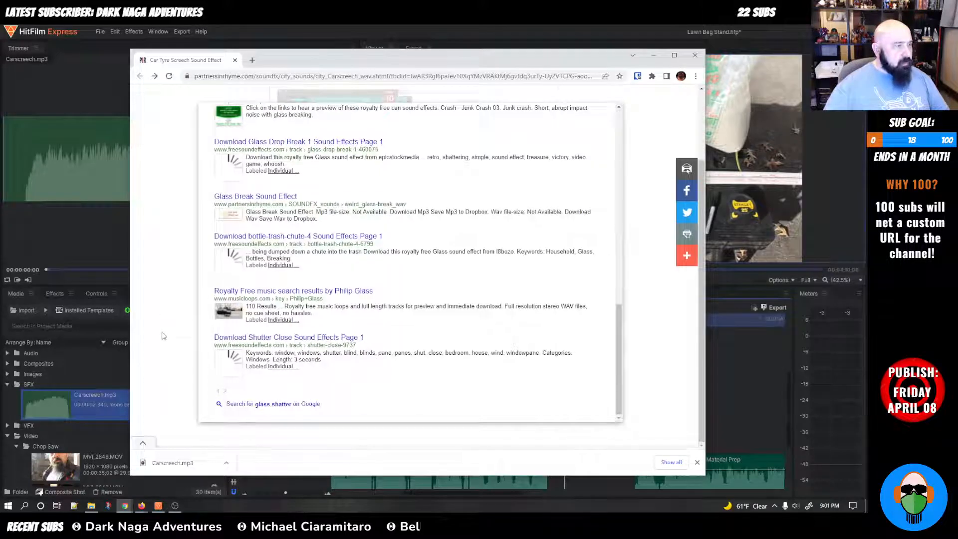
pyautogui.click(644, 125)
pyautogui.scroll(2, 440, 375)
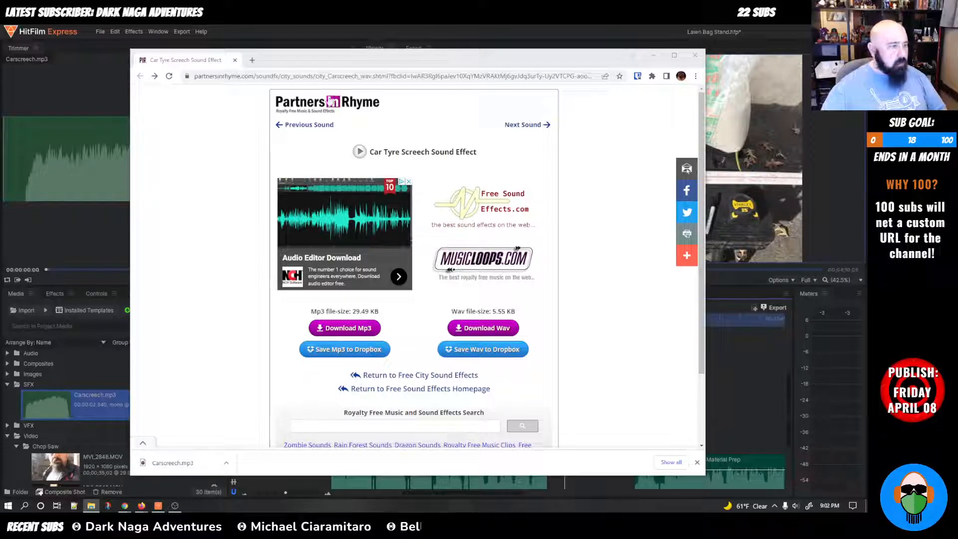
# Step: Open the Free Sound Effects library from the Partners In Rhyme home page and close the home page tab
pyautogui.click(329, 103)
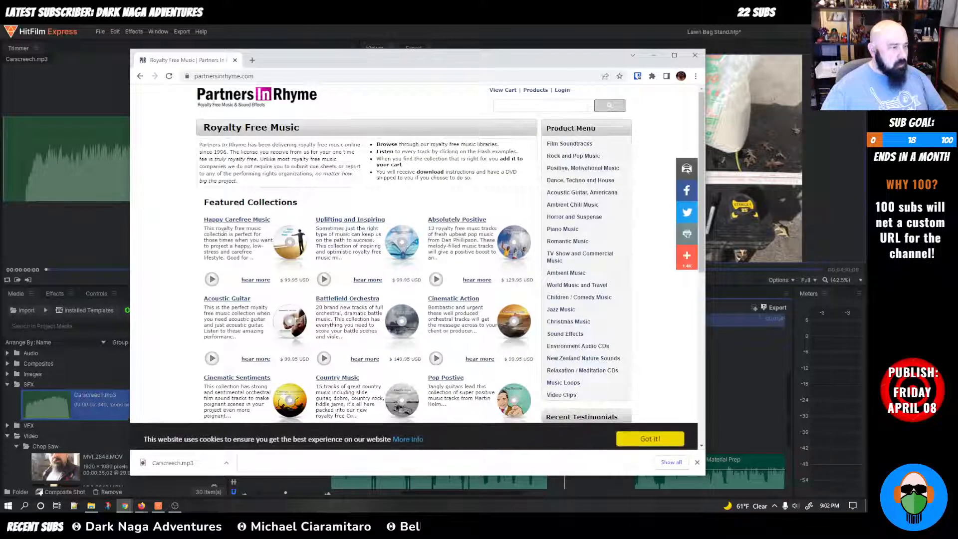
pyautogui.scroll(-2, 187, 255)
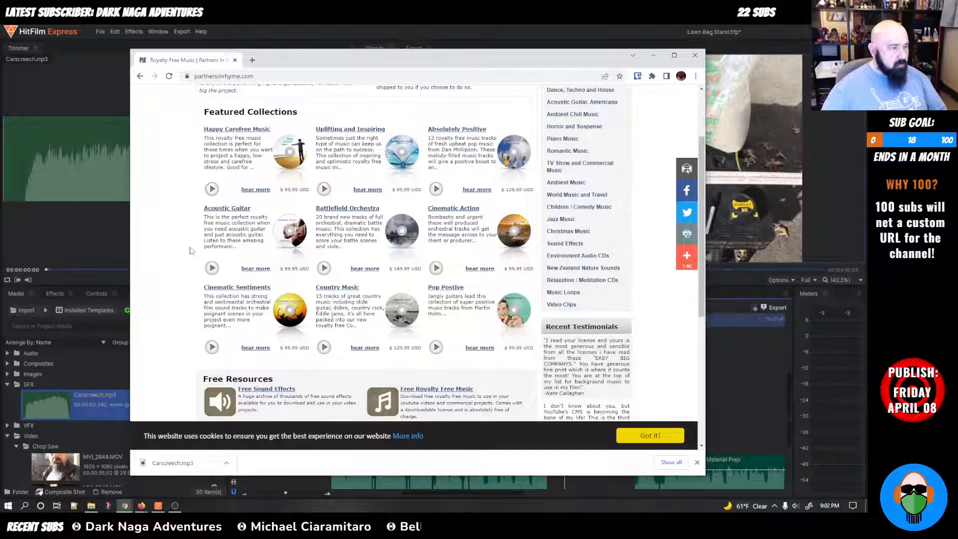
pyautogui.scroll(-4, 190, 250)
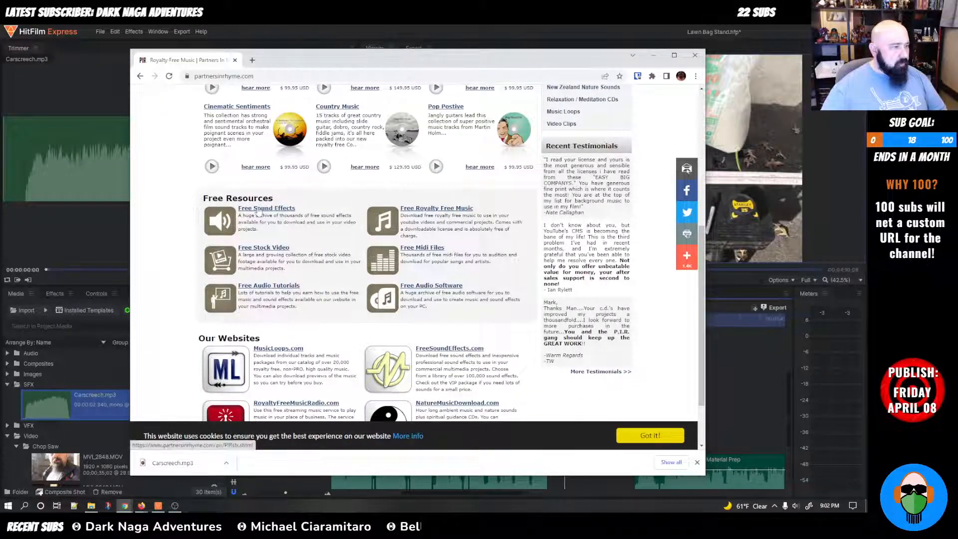
pyautogui.click(258, 209)
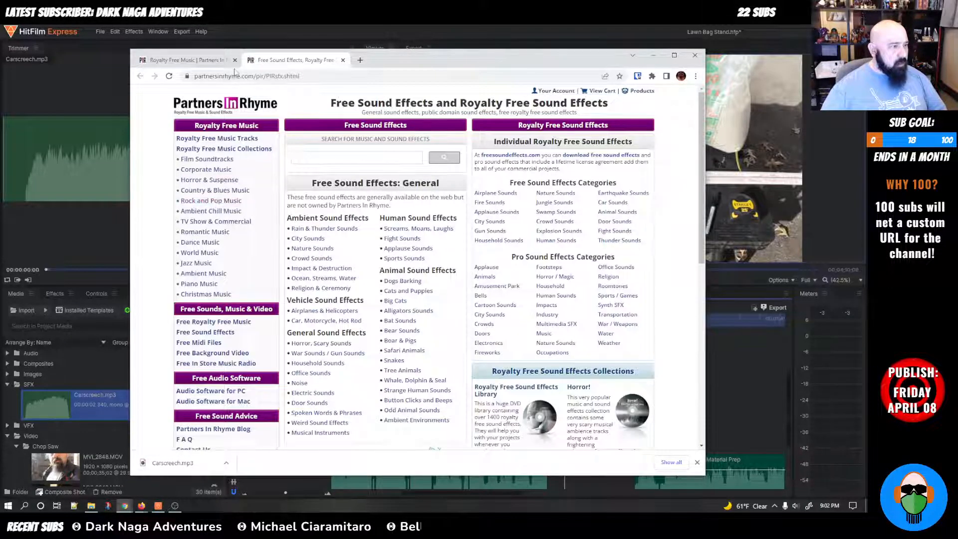
pyautogui.click(234, 60)
# Step: Search the Free Sound Effects page for "glass shatter" and close the results
pyautogui.click(316, 158)
pyautogui.write('glass snatter')
pyautogui.press('Return')
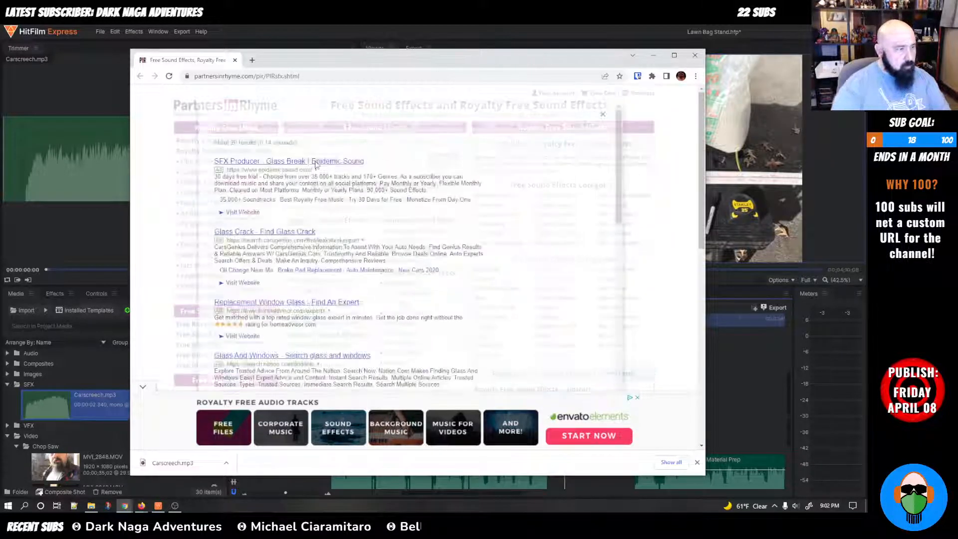
pyautogui.click(603, 116)
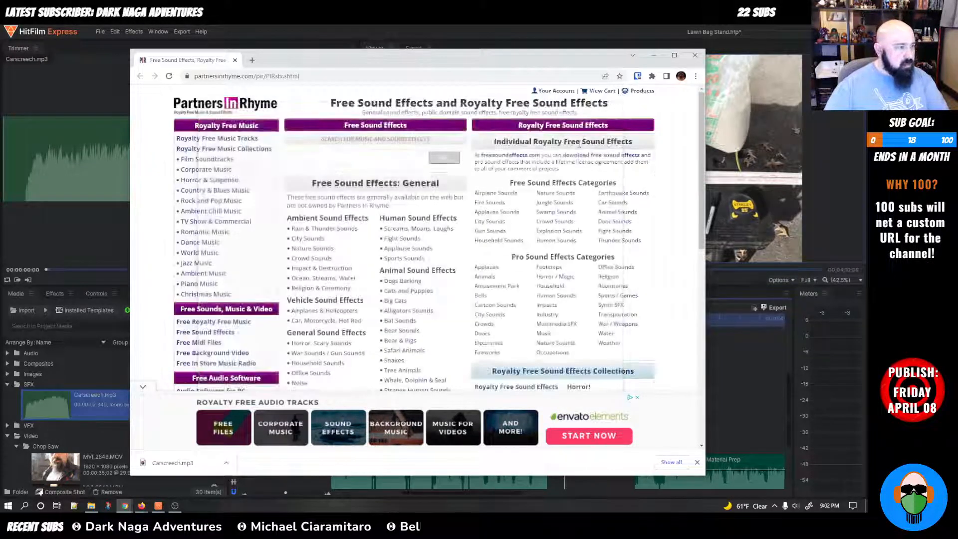
# Step: Look through the Horror, Scary Sounds category for a glass shatter sound and return to the Free Sound Effects page
pyautogui.scroll(-2, 364, 243)
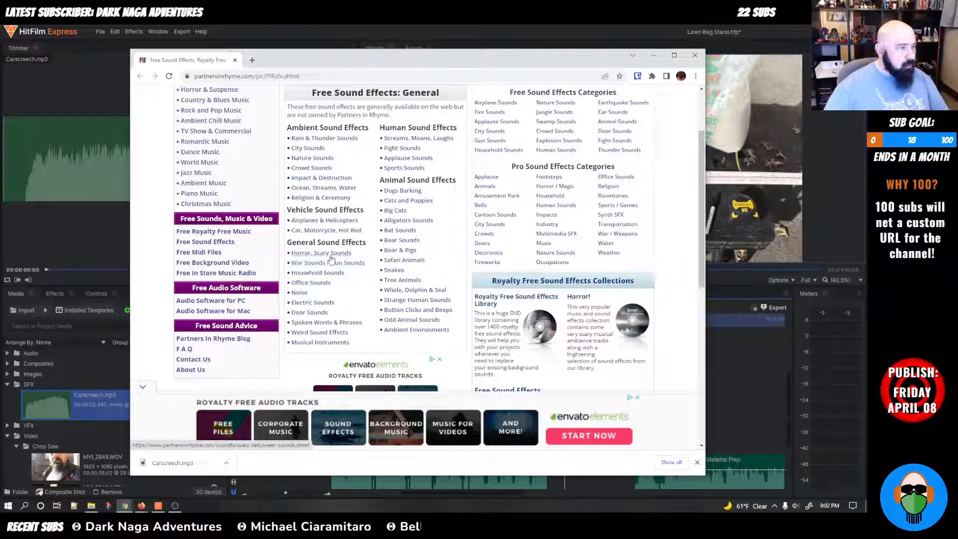
pyautogui.scroll(1, 331, 258)
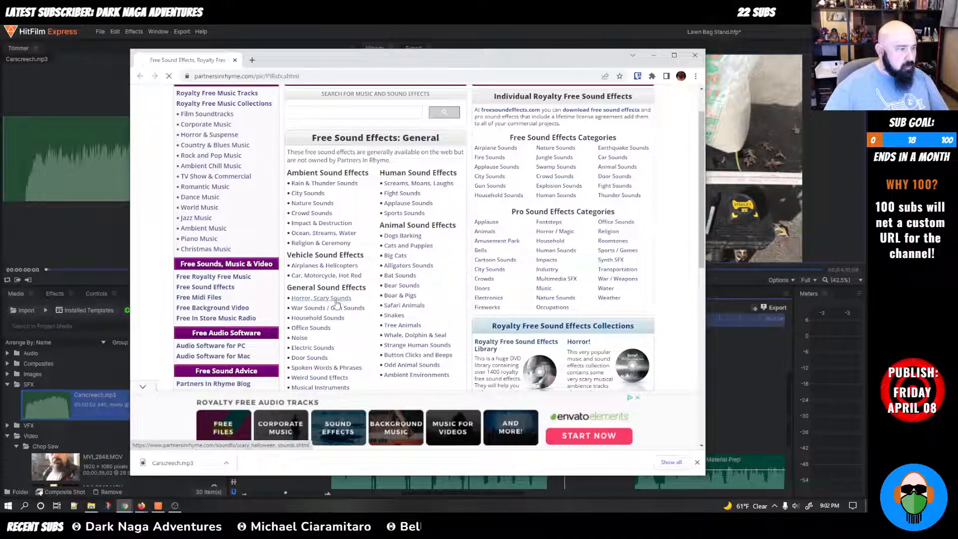
pyautogui.scroll(-2, 367, 302)
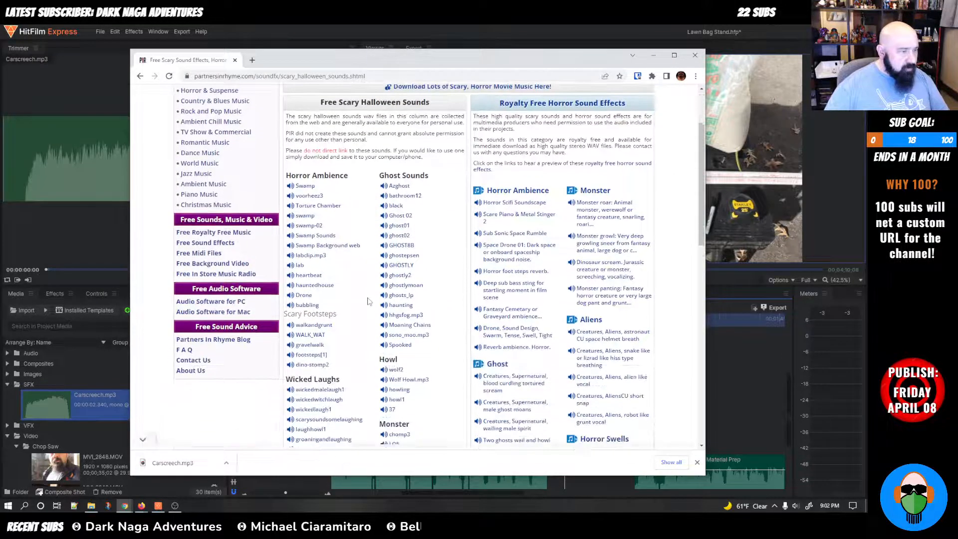
pyautogui.scroll(-6, 366, 300)
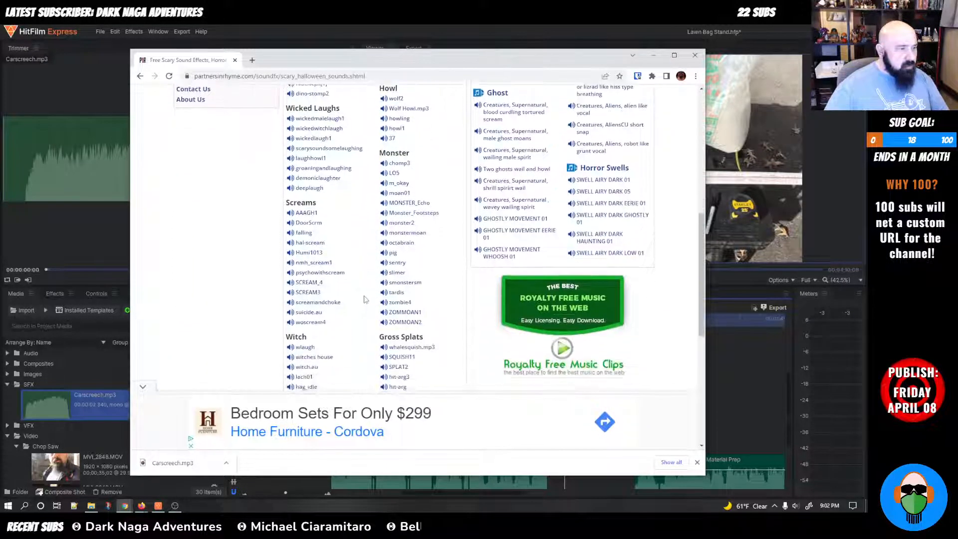
pyautogui.scroll(-3, 364, 299)
pyautogui.scroll(1, 364, 299)
pyautogui.scroll(3, 364, 299)
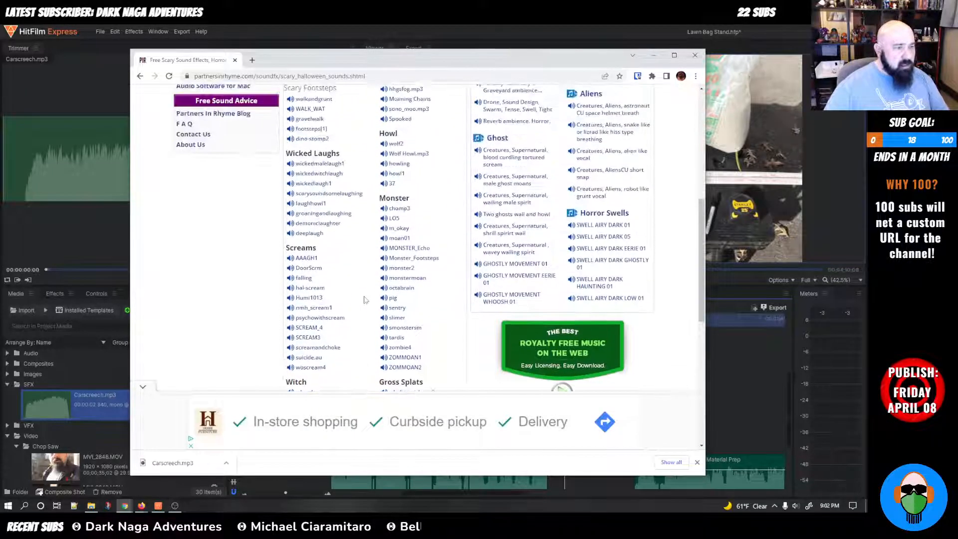
pyautogui.scroll(5, 364, 299)
pyautogui.hotkey('alt', 'Left')
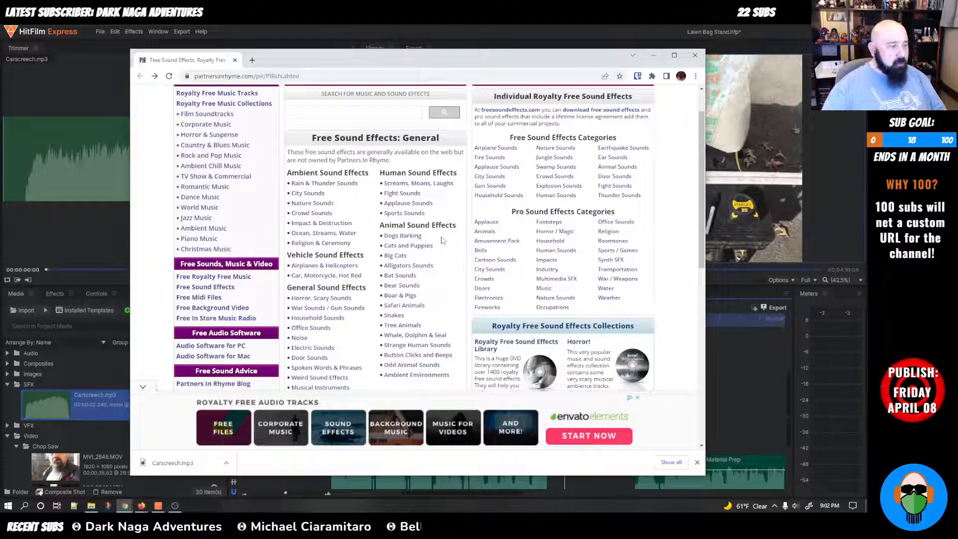
# Step: Open the Household Sounds category and look through its whole list of free sounds for breaking glass
pyautogui.scroll(-2, 442, 241)
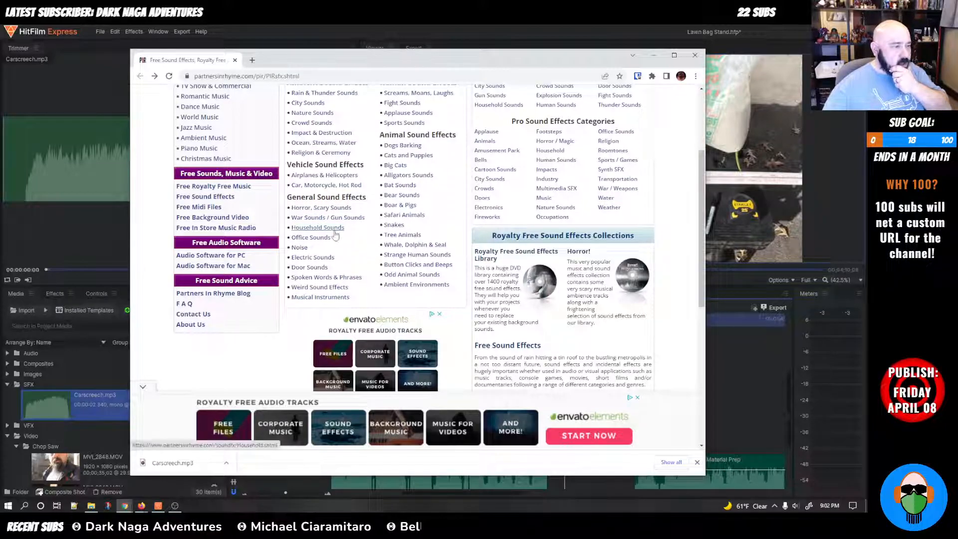
pyautogui.scroll(-3, 443, 294)
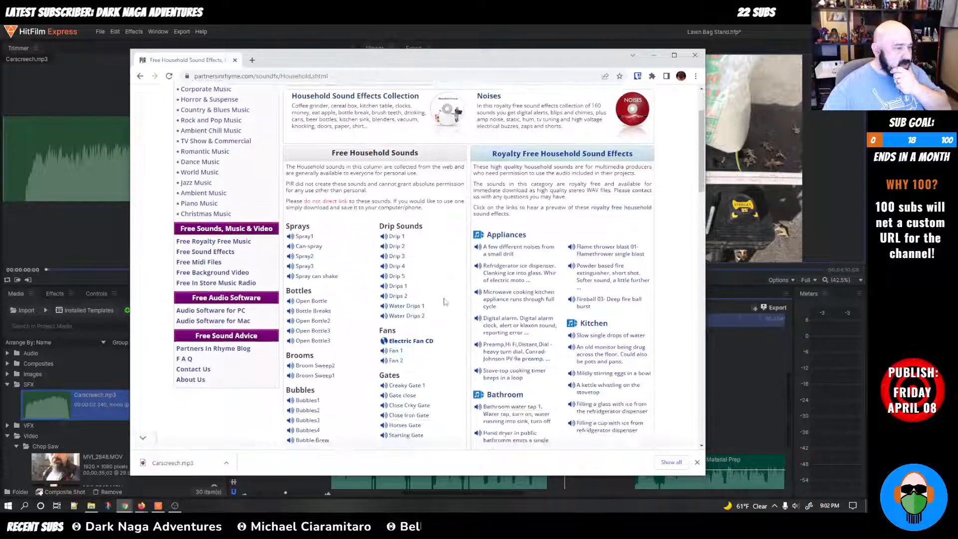
pyautogui.scroll(-4, 444, 301)
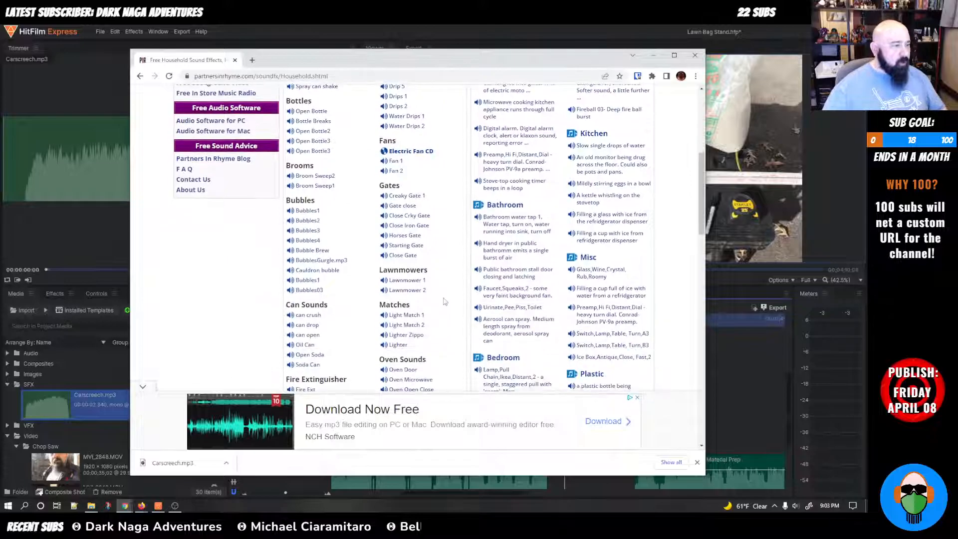
pyautogui.scroll(-3, 444, 301)
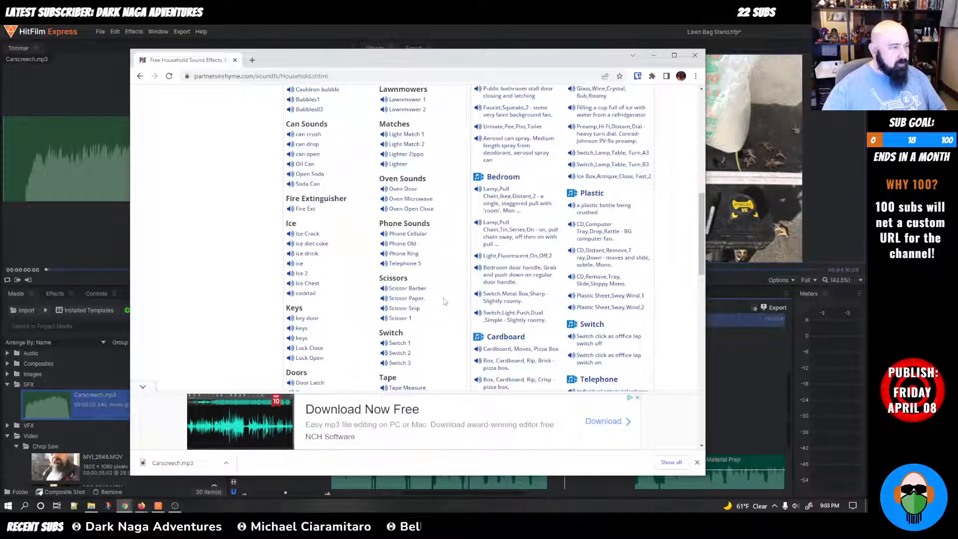
pyautogui.scroll(-3, 445, 301)
pyautogui.scroll(-2, 445, 302)
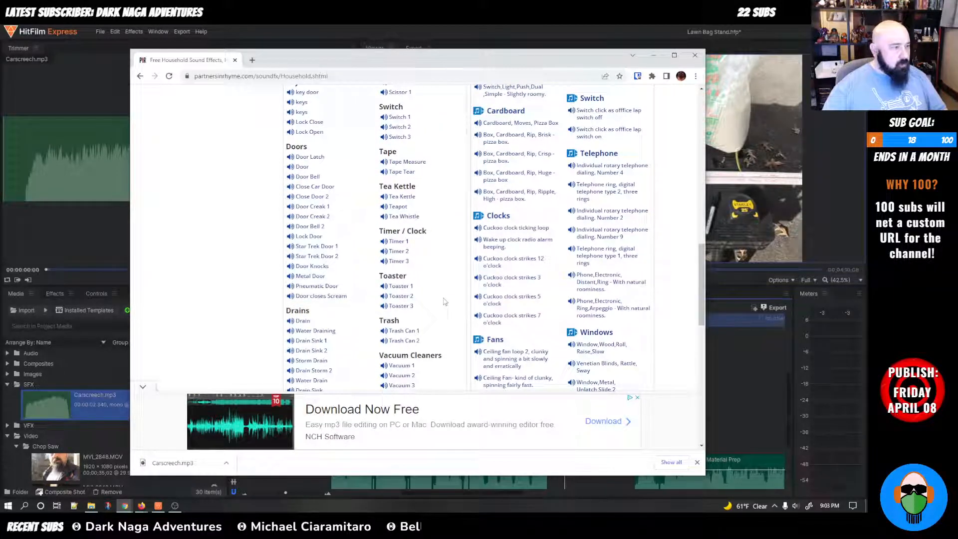
pyautogui.scroll(-4, 445, 301)
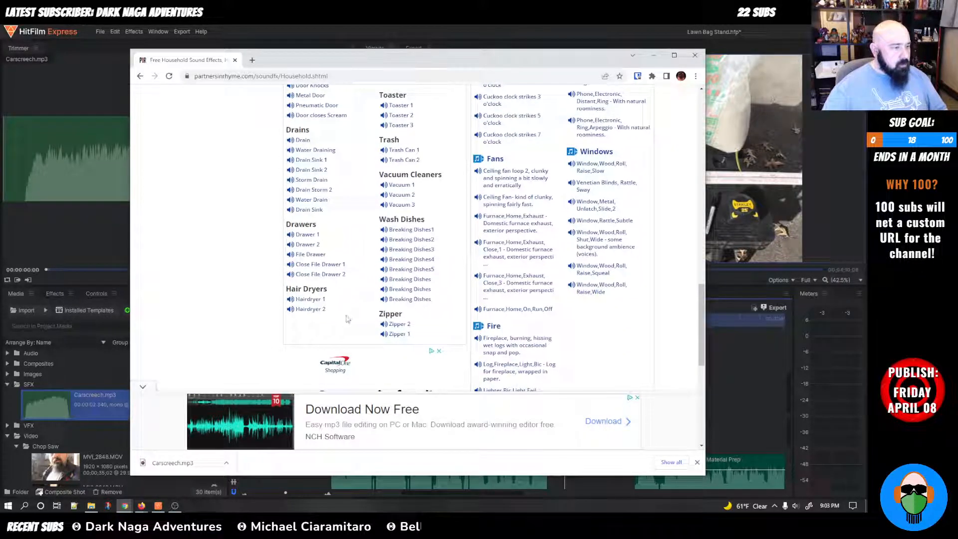
# Step: Recheck the household sounds from the end of the list up to Bottles and return to the Free Sound Effects page
pyautogui.scroll(4, 424, 320)
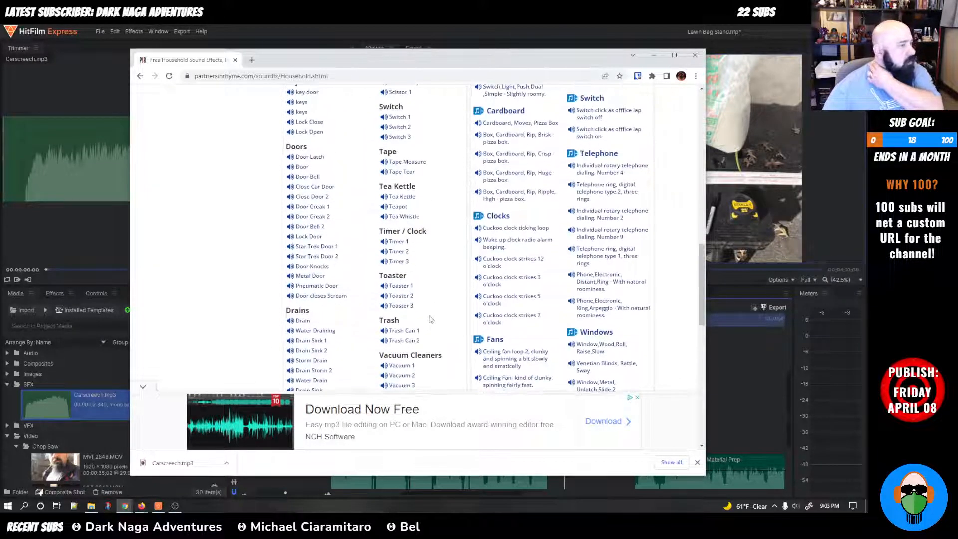
pyautogui.scroll(3, 430, 319)
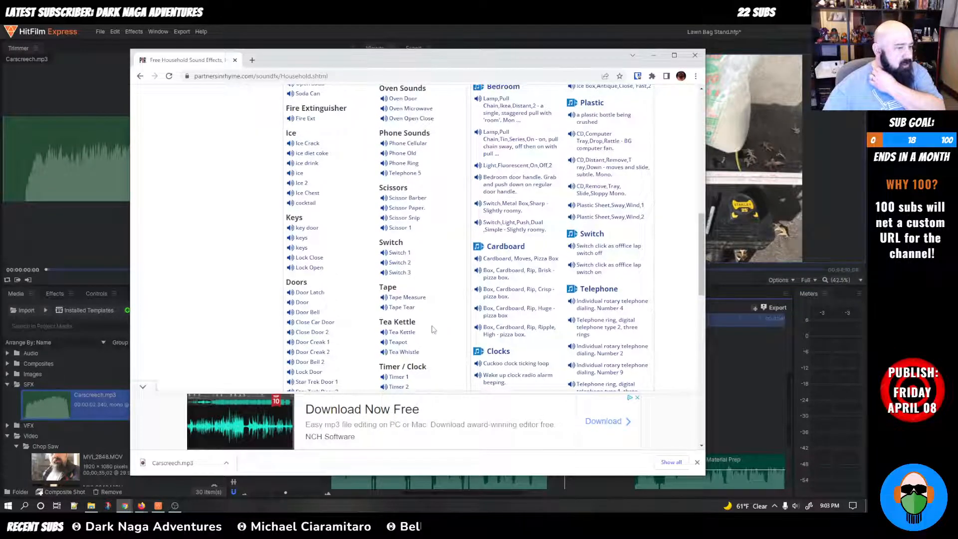
pyautogui.scroll(1, 433, 329)
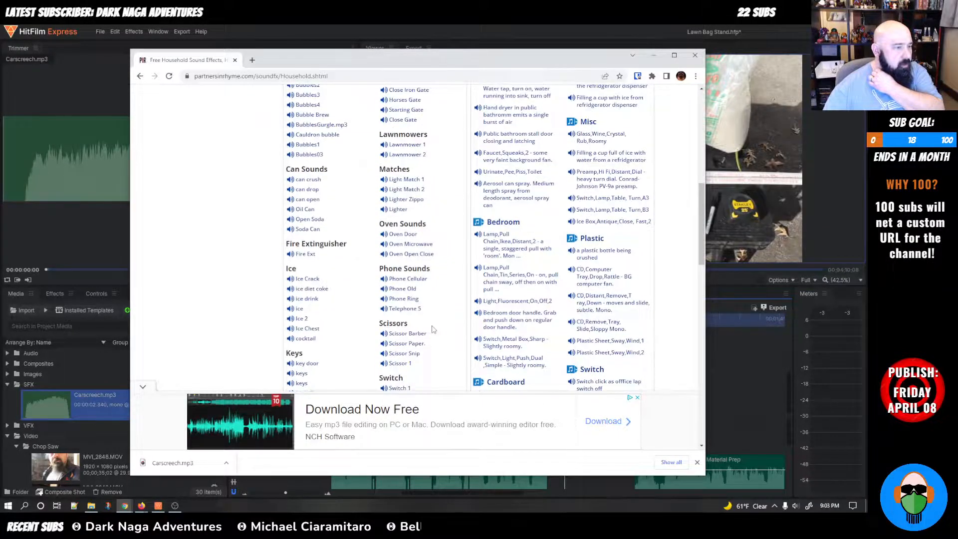
pyautogui.scroll(1, 433, 329)
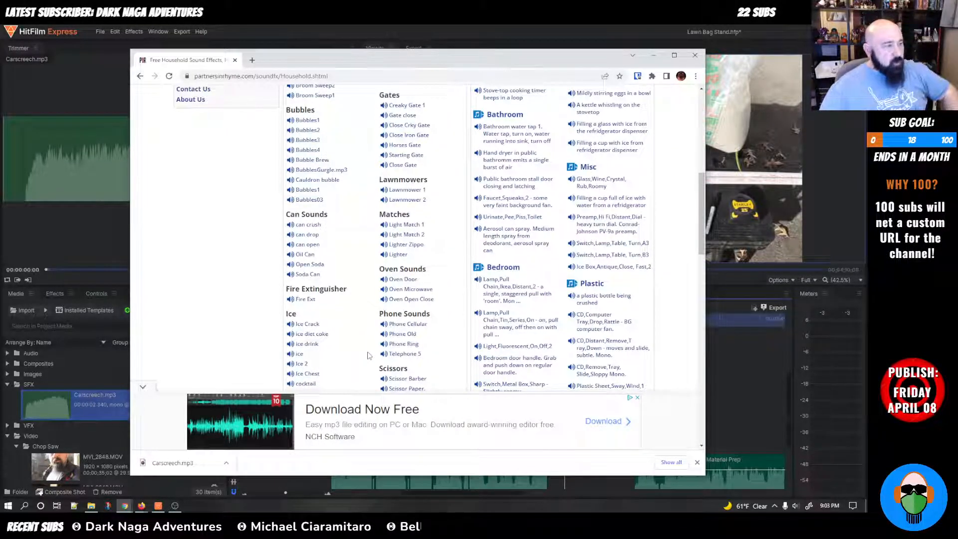
pyautogui.scroll(2, 369, 355)
pyautogui.scroll(1, 362, 356)
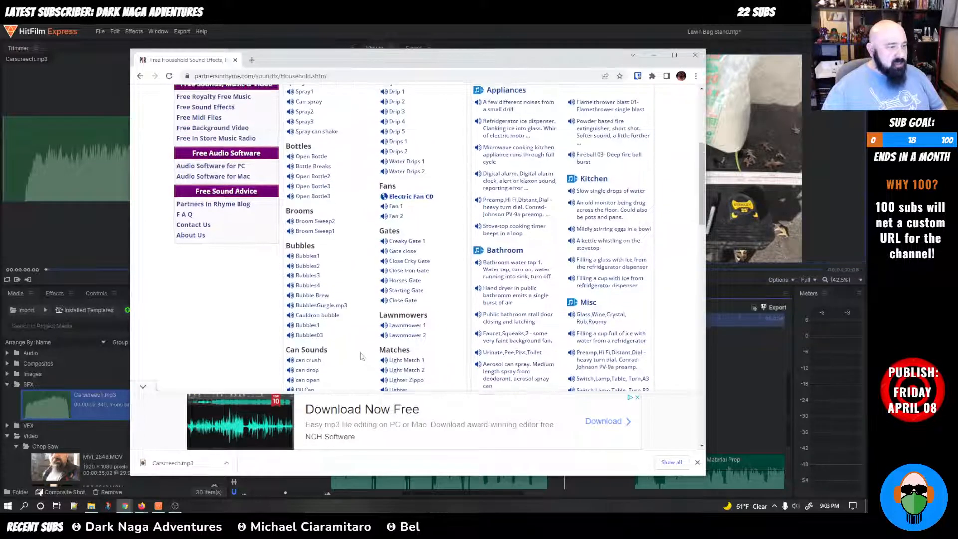
pyautogui.scroll(2, 358, 358)
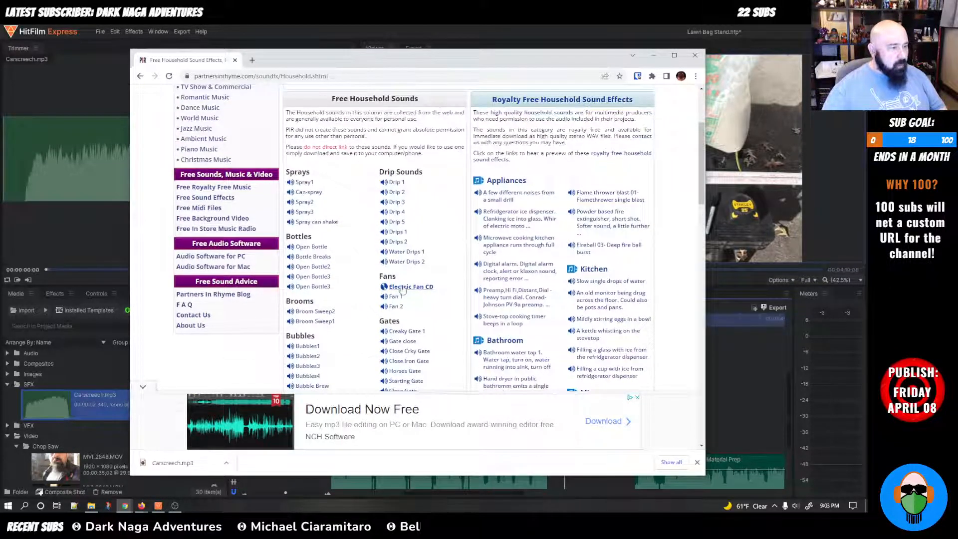
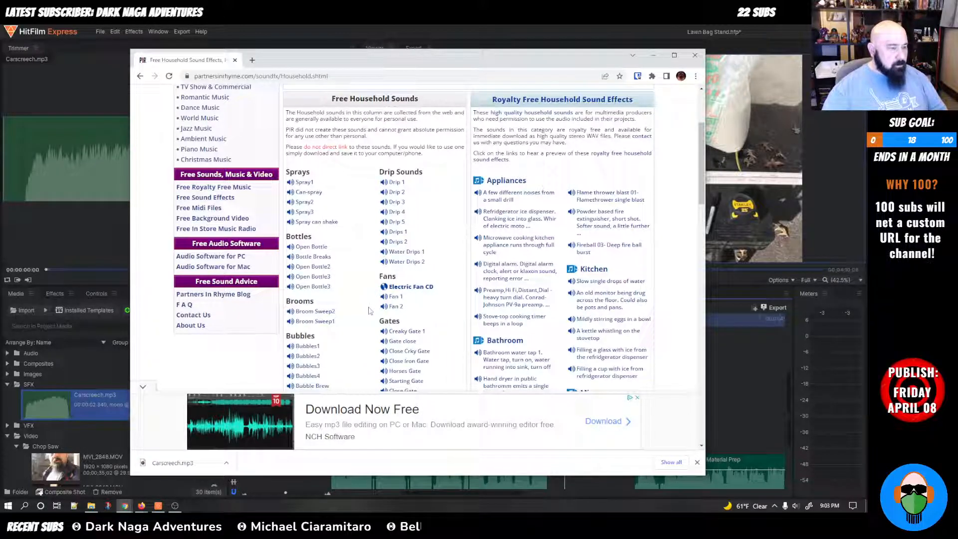
pyautogui.hotkey('alt', 'Left')
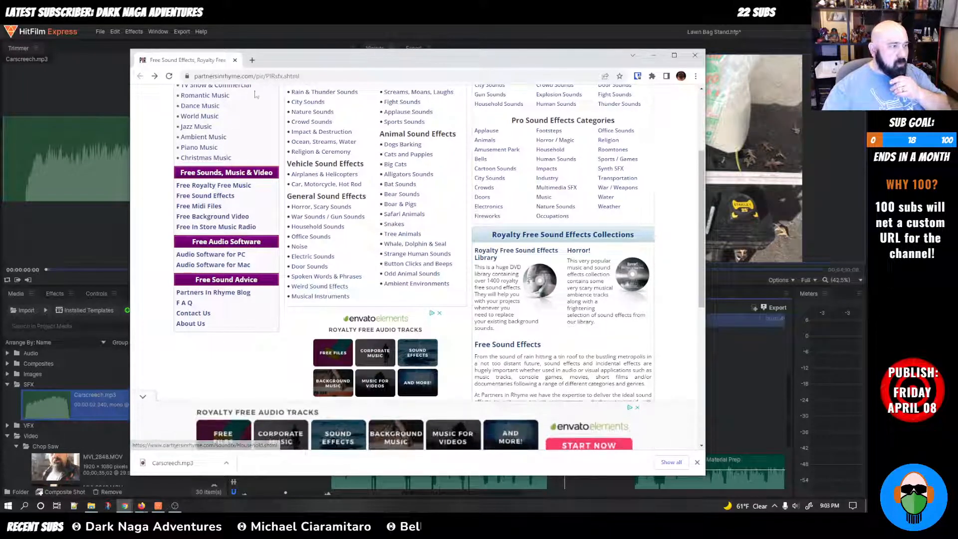
# Step: Close the Partners In Rhyme page and any stray Snip & Sketch window
pyautogui.click(234, 60)
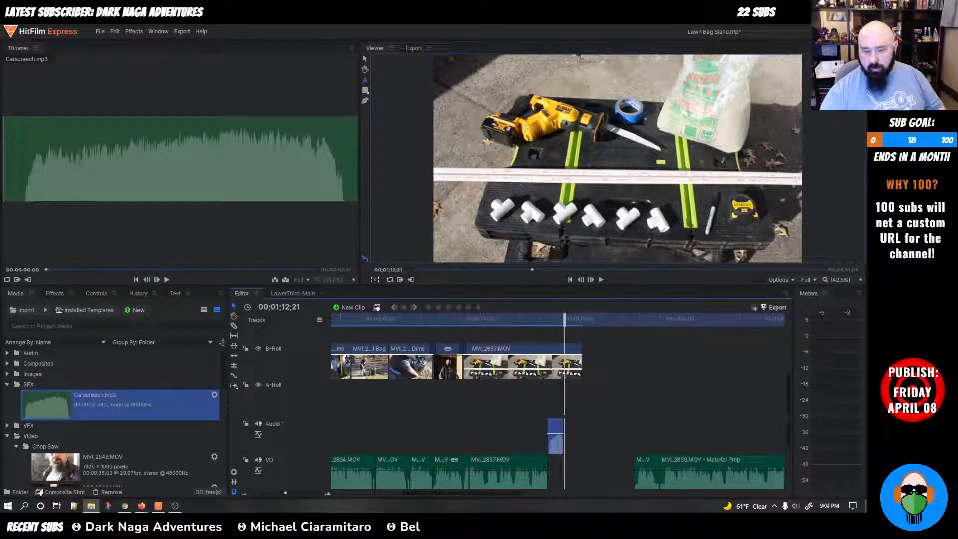
pyautogui.click(108, 505)
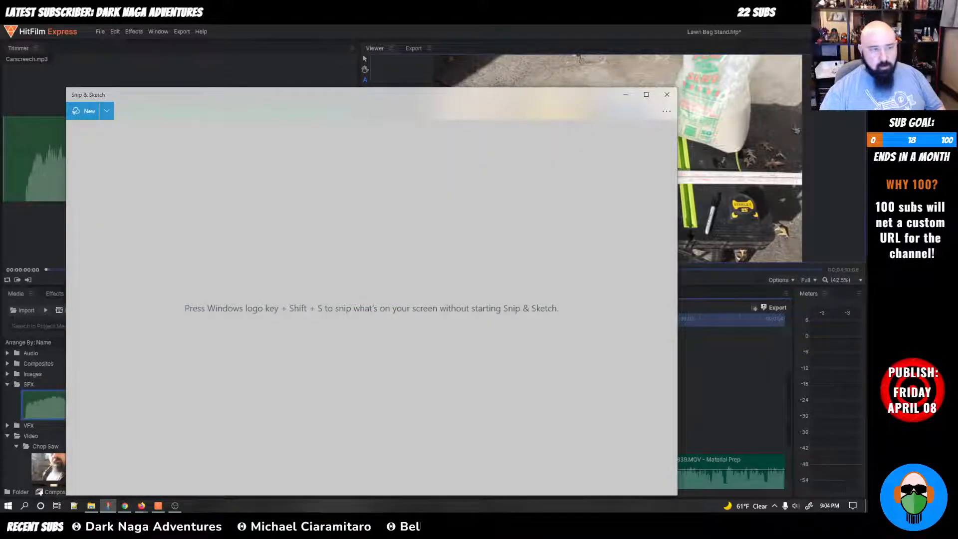
pyautogui.click(667, 94)
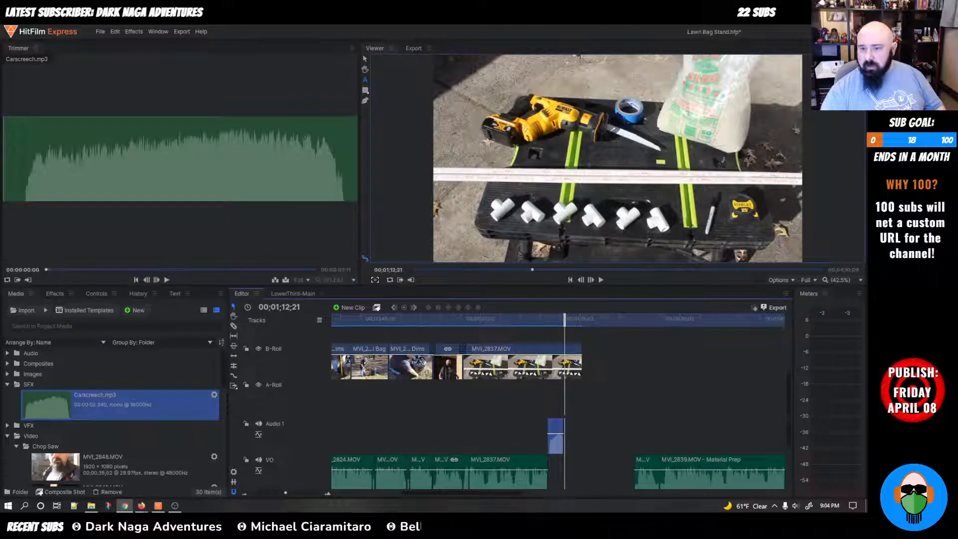
# Step: Examine the Glass Crash Shatter page on Storyblocks and preview the similar sounds Glass Shatter Debris Spread and Glass Debris Sweep Long
pyautogui.moveTo(864, 200); pyautogui.dragTo(235, 73)
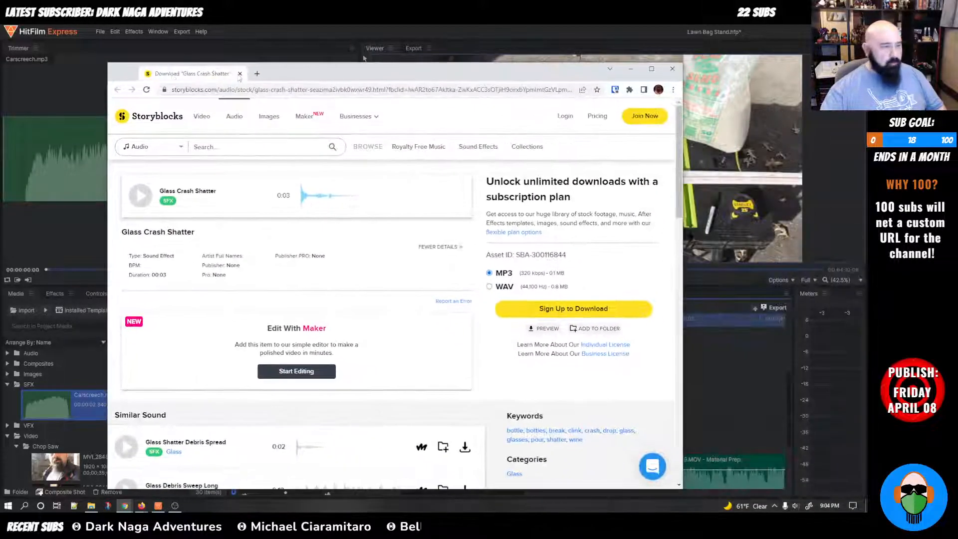
pyautogui.scroll(-3, 385, 242)
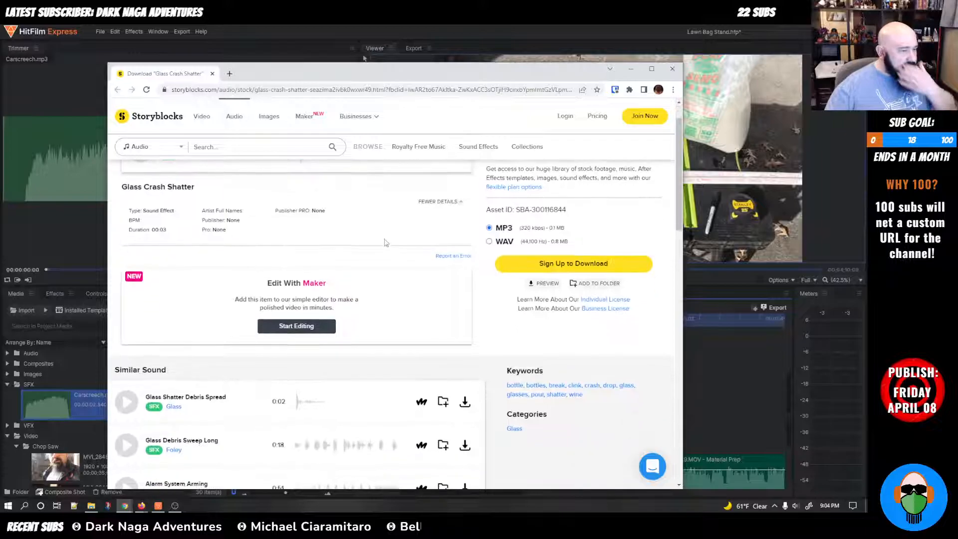
pyautogui.scroll(3, 366, 282)
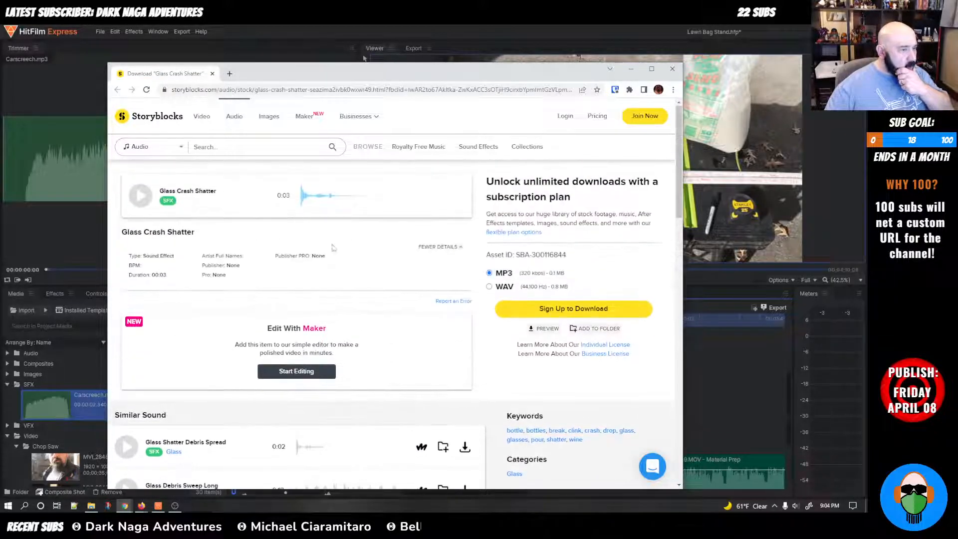
pyautogui.scroll(-4, 160, 252)
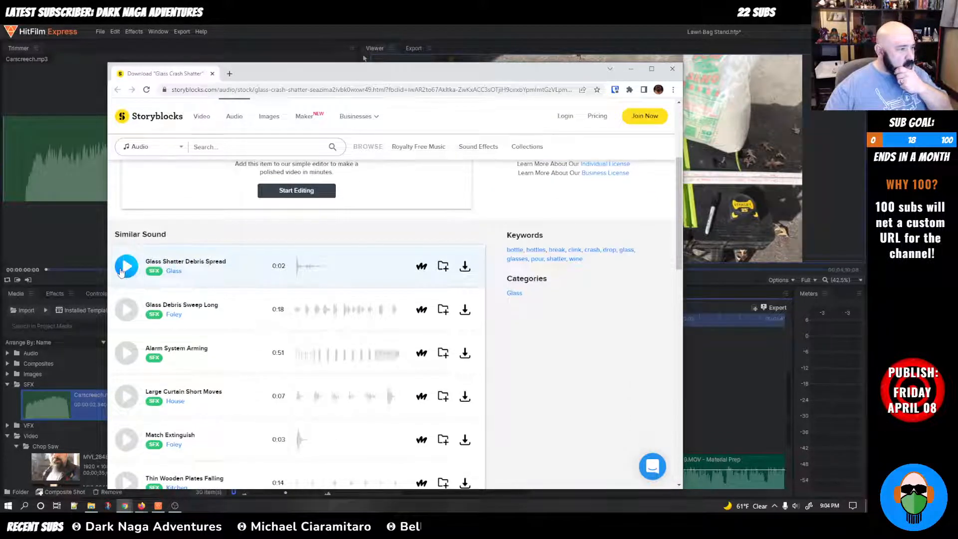
pyautogui.click(127, 309)
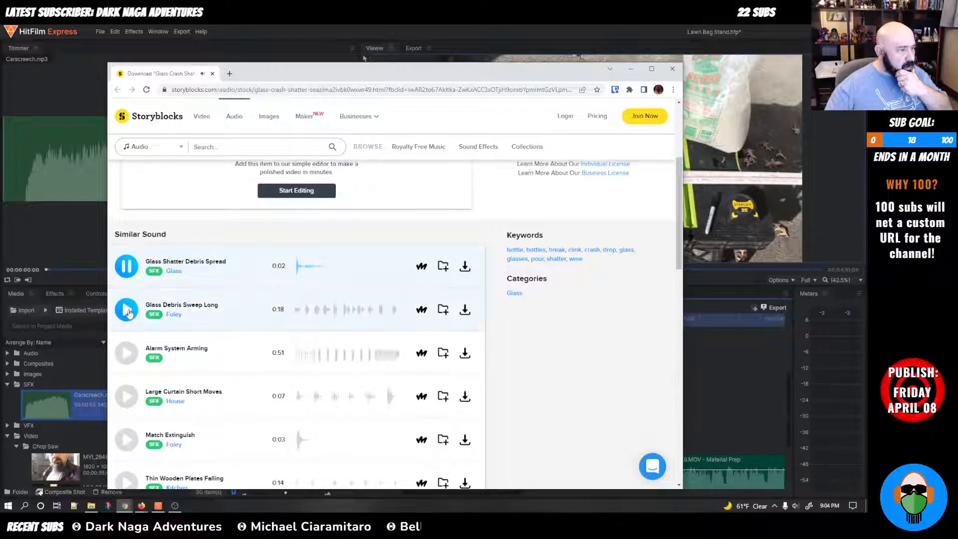
# Step: Check the Storyblocks subscription pricing and close the browser window
pyautogui.scroll(4, 258, 317)
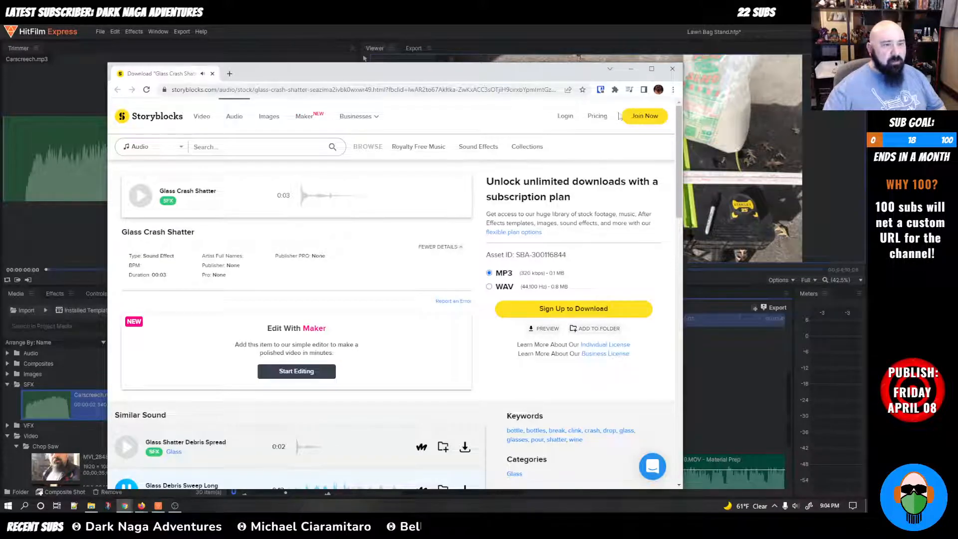
pyautogui.click(597, 118)
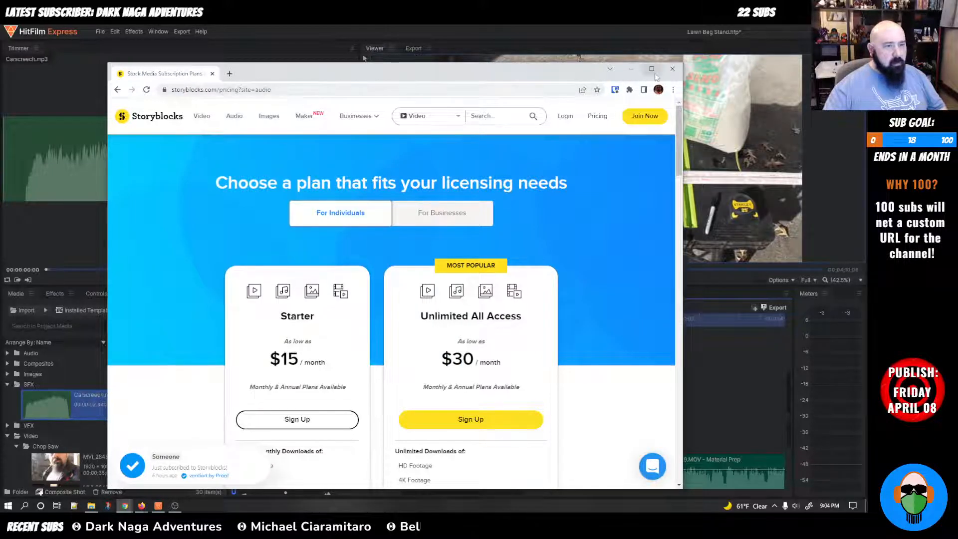
pyautogui.click(672, 68)
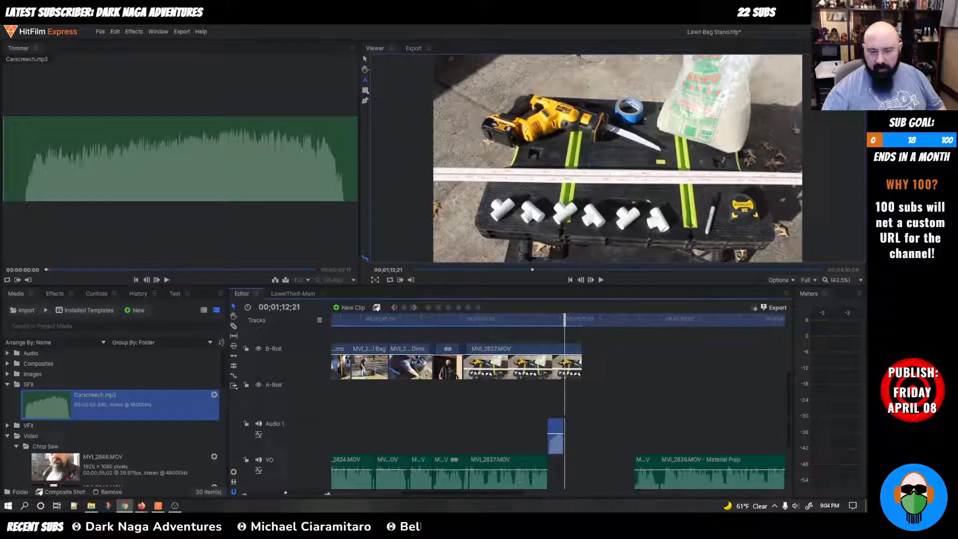
# Step: Switch to the Freesound page in Firefox and search its sound library for "glass break"
pyautogui.click(142, 506)
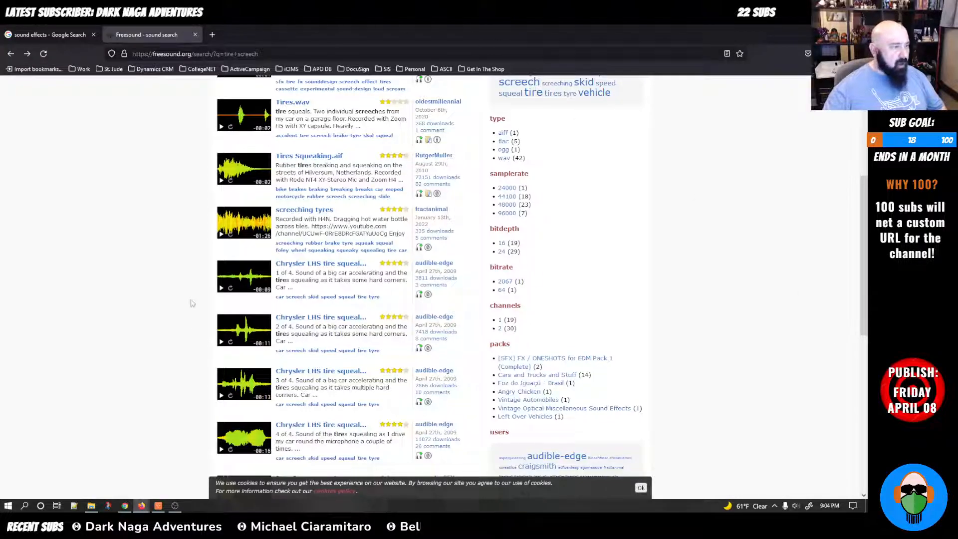
pyautogui.scroll(5, 192, 319)
pyautogui.click(234, 152)
pyautogui.tripleClick(234, 151)
pyautogui.write('glass br')
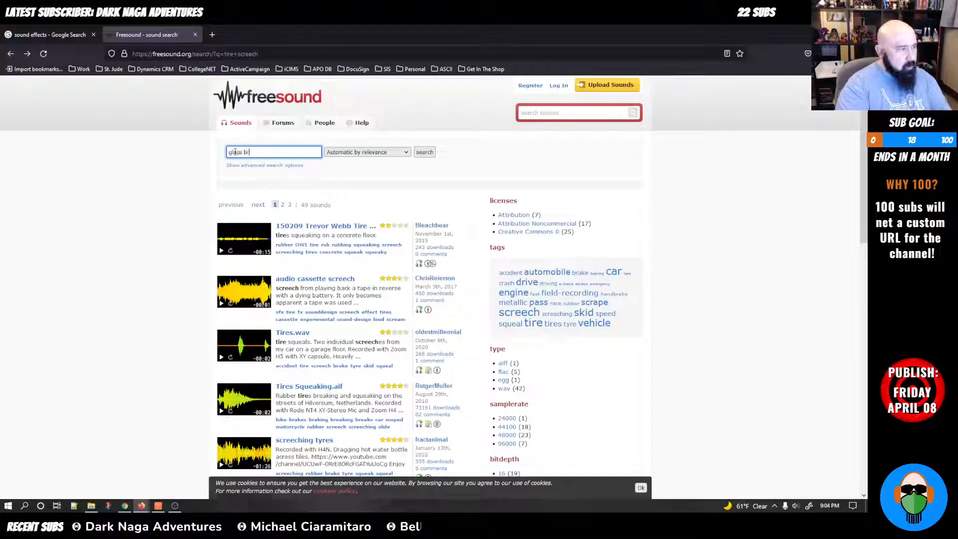
pyautogui.write('eak')
pyautogui.press('Return')
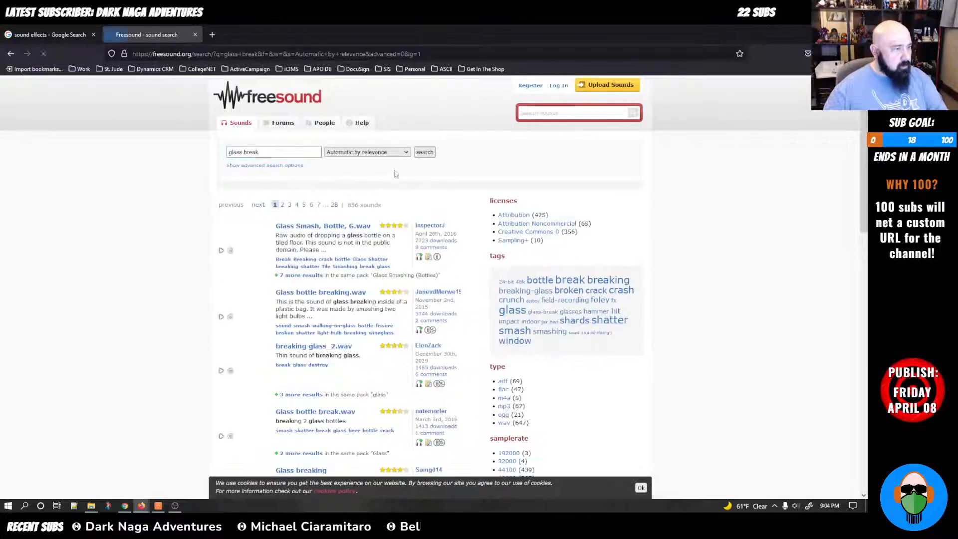
# Step: Preview the sound Glass Smash, Bottle, G.wav and return to the search results
pyautogui.click(320, 227)
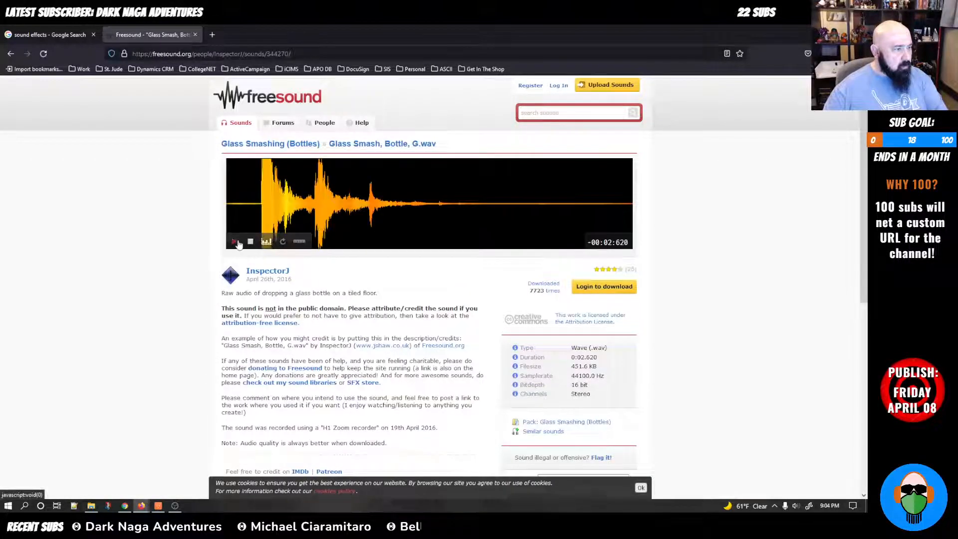
pyautogui.click(234, 242)
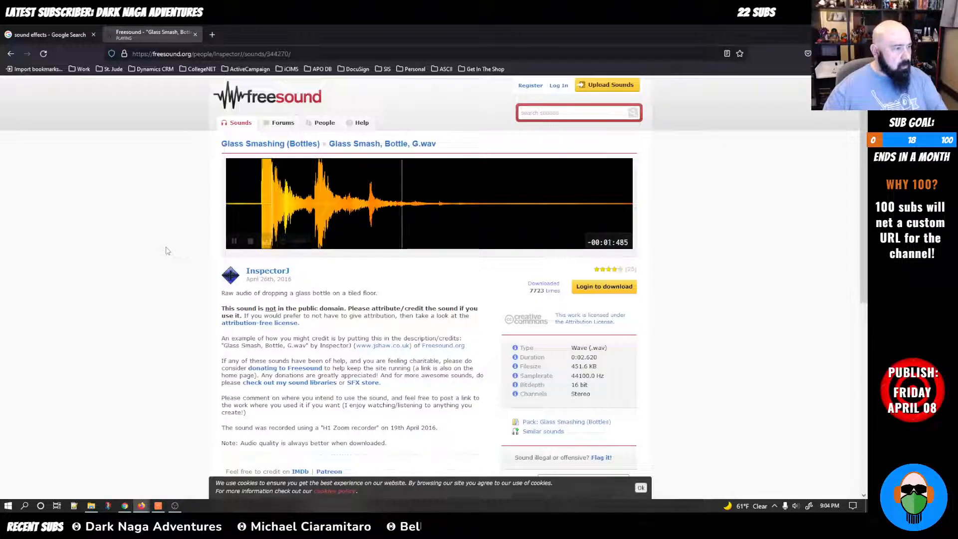
pyautogui.hotkey('alt', 'Left')
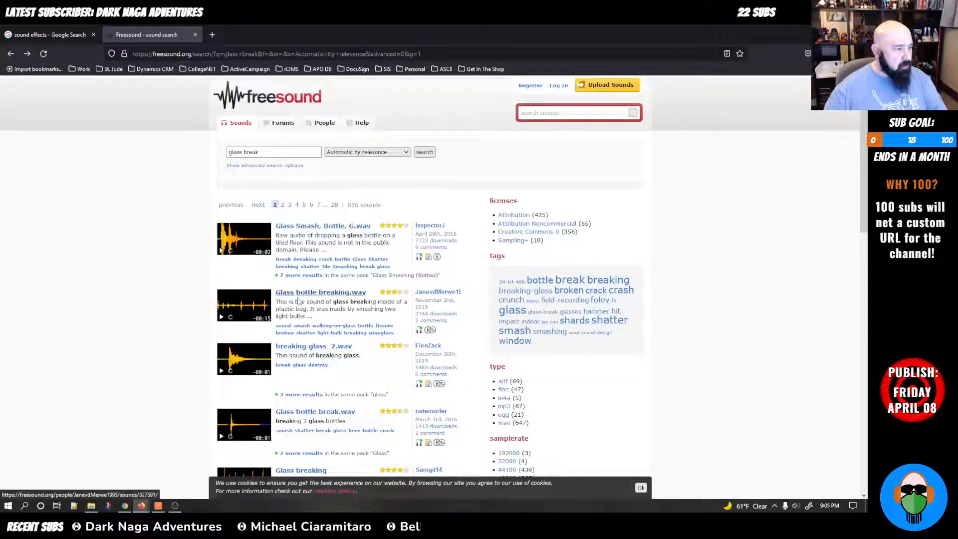
# Step: Preview the sound breaking glass_2.wav and go back to the Freesound results
pyautogui.scroll(-2, 297, 298)
pyautogui.scroll(-1, 293, 258)
pyautogui.scroll(1, 294, 257)
pyautogui.click(294, 255)
pyautogui.click(234, 241)
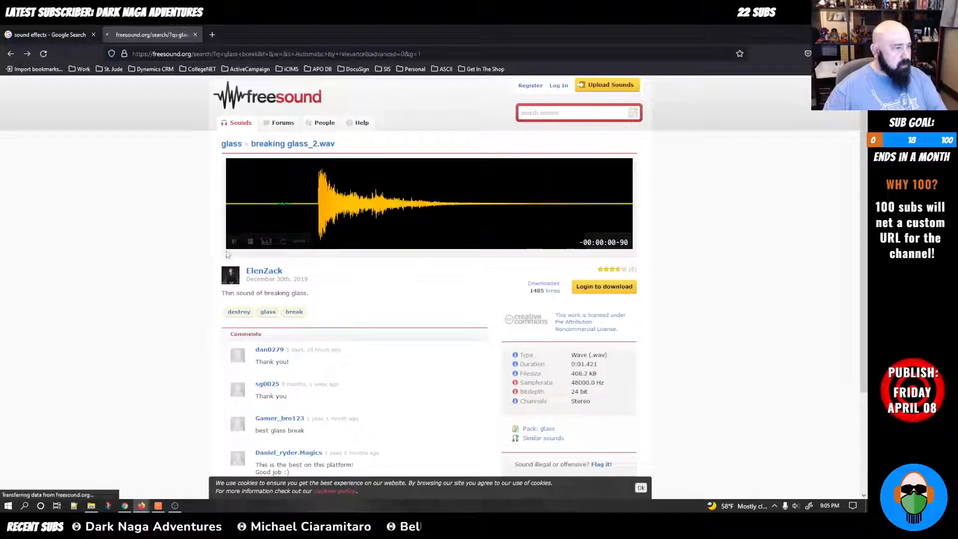
pyautogui.hotkey('alt', 'Left')
# Step: Preview the Glass Break and Glass Breaking.wav sounds further down the list, returning to the results after each
pyautogui.scroll(-5, 301, 265)
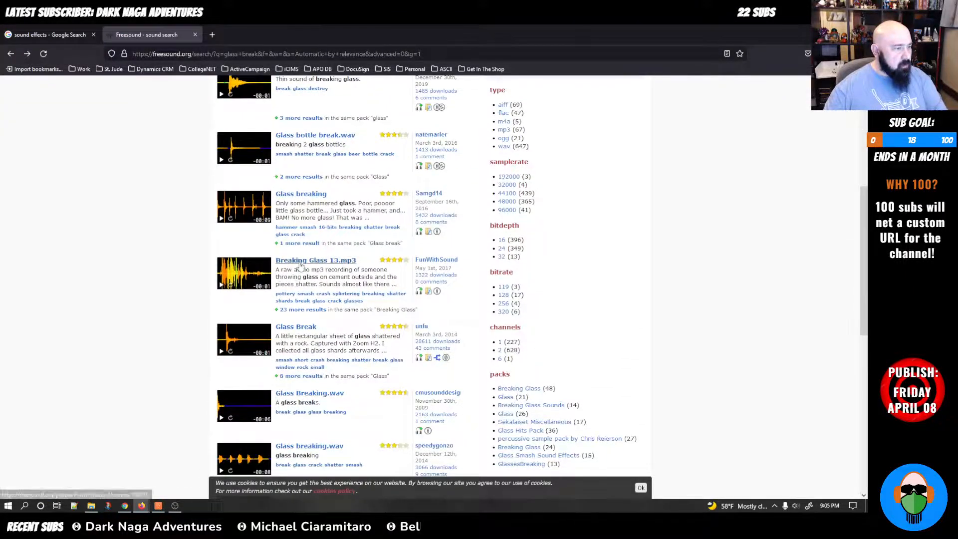
pyautogui.click(298, 327)
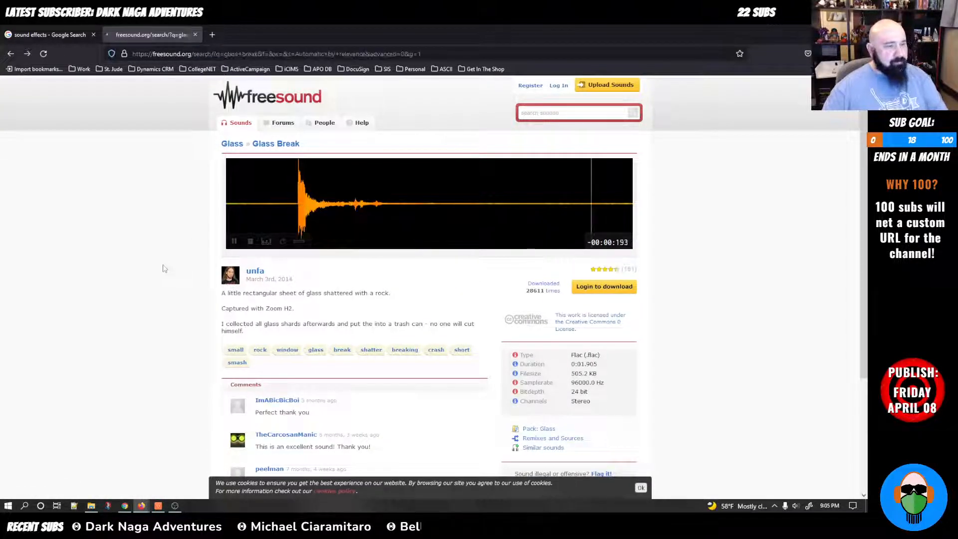
pyautogui.hotkey('alt', 'Left')
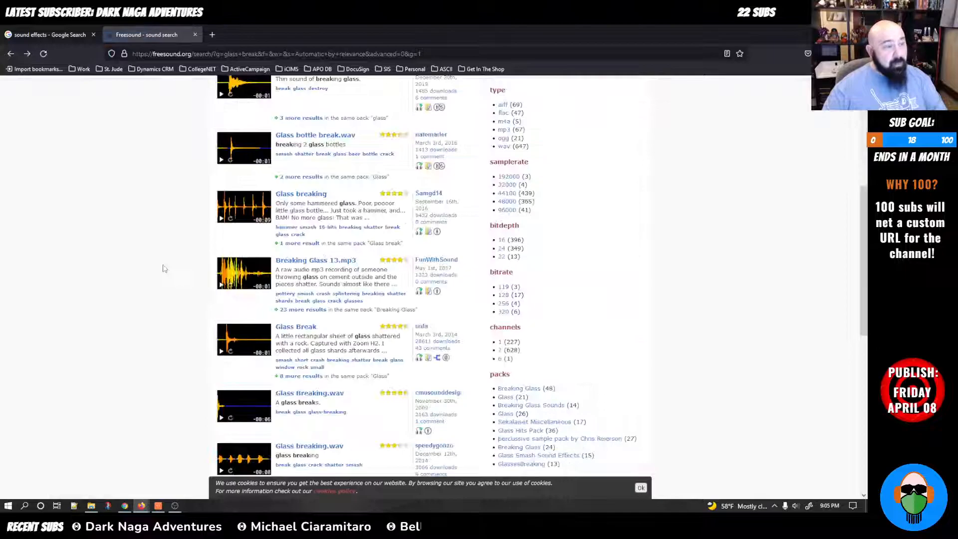
pyautogui.click(304, 394)
pyautogui.click(232, 242)
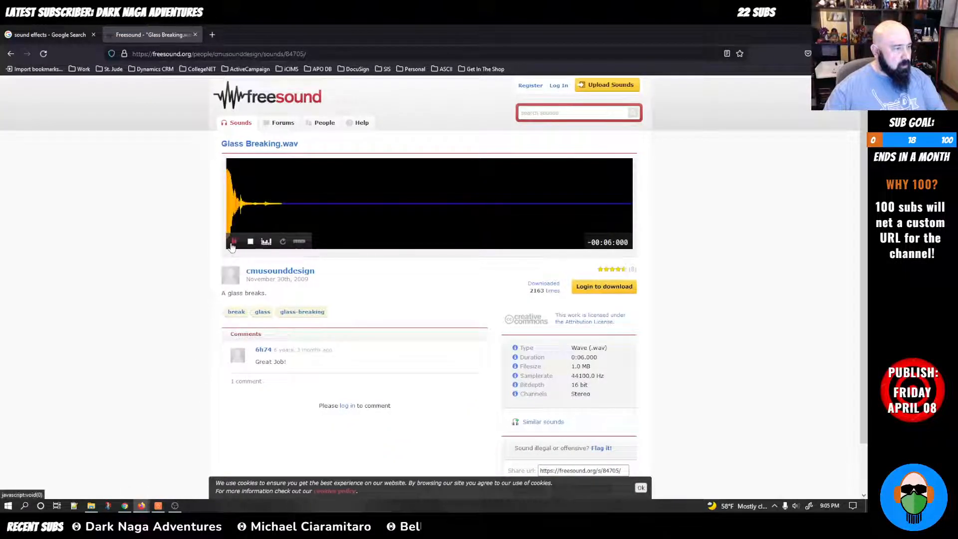
pyautogui.hotkey('alt', 'Left')
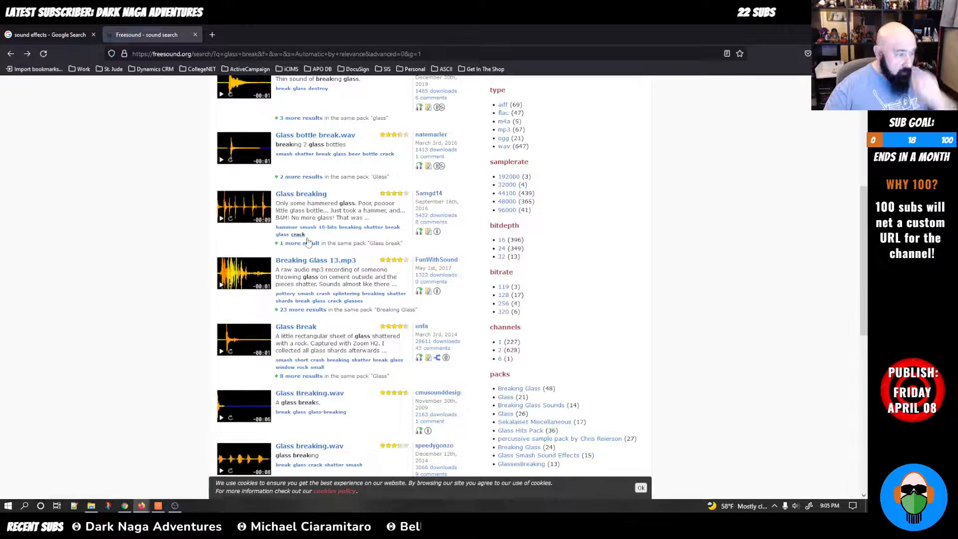
# Step: Open the Glass breaking.wav sound from the MISC pack, play it and replay its beginning
pyautogui.scroll(3, 304, 239)
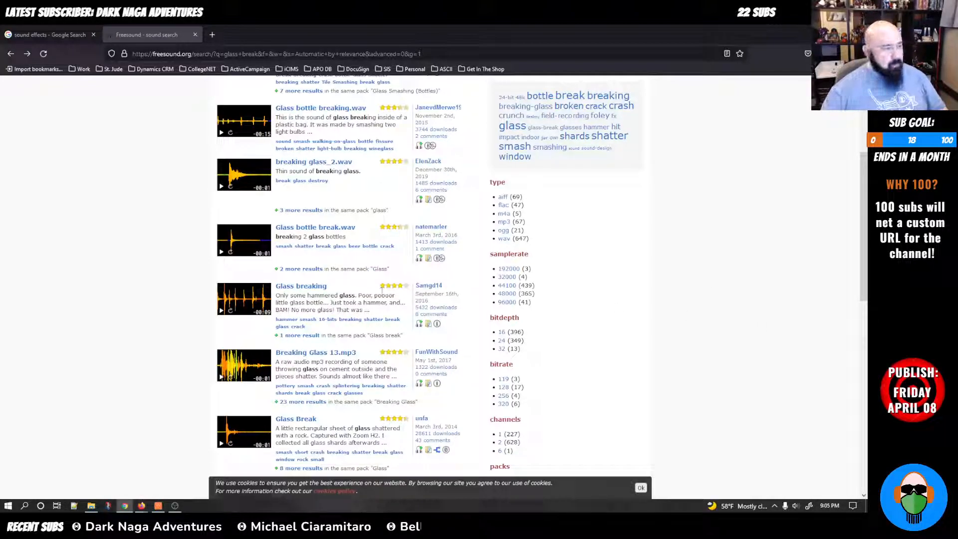
pyautogui.scroll(-8, 188, 354)
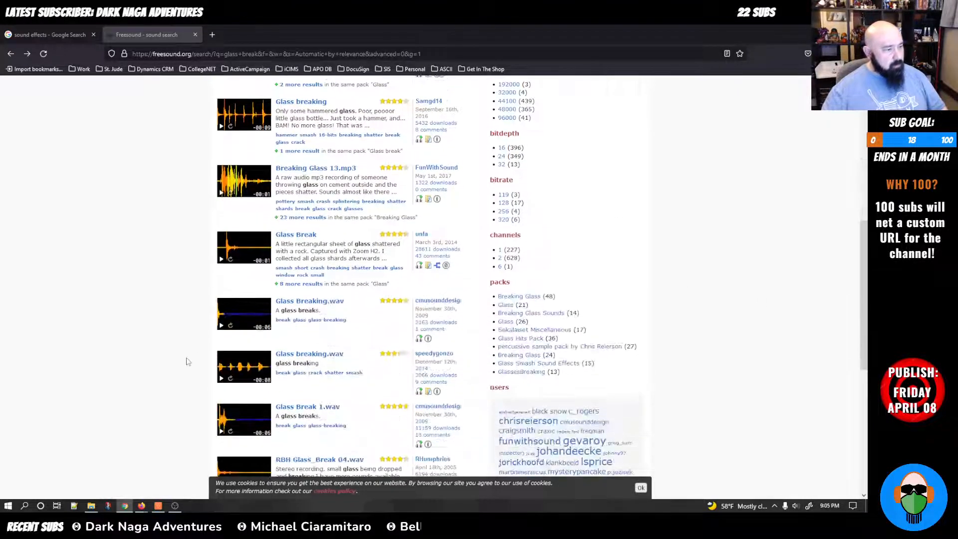
pyautogui.click(314, 318)
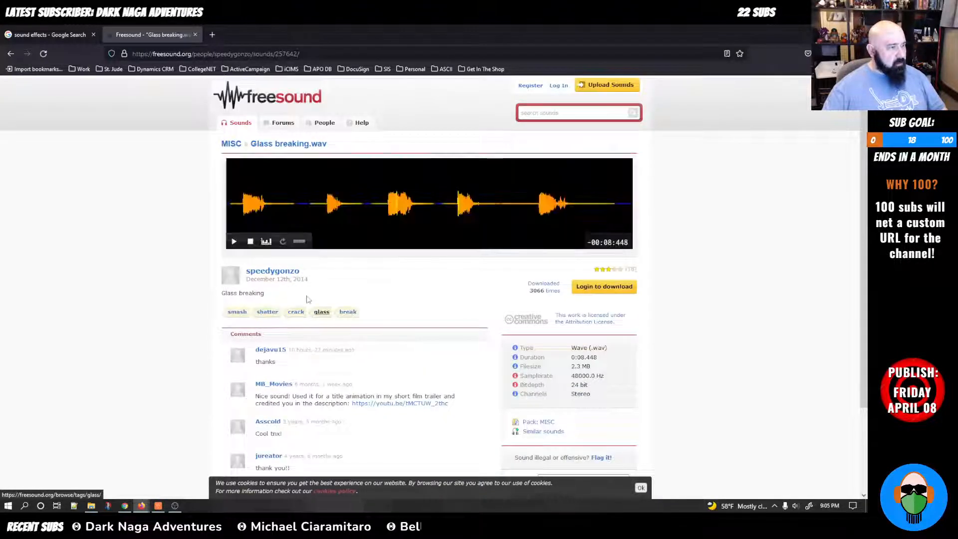
pyautogui.click(235, 242)
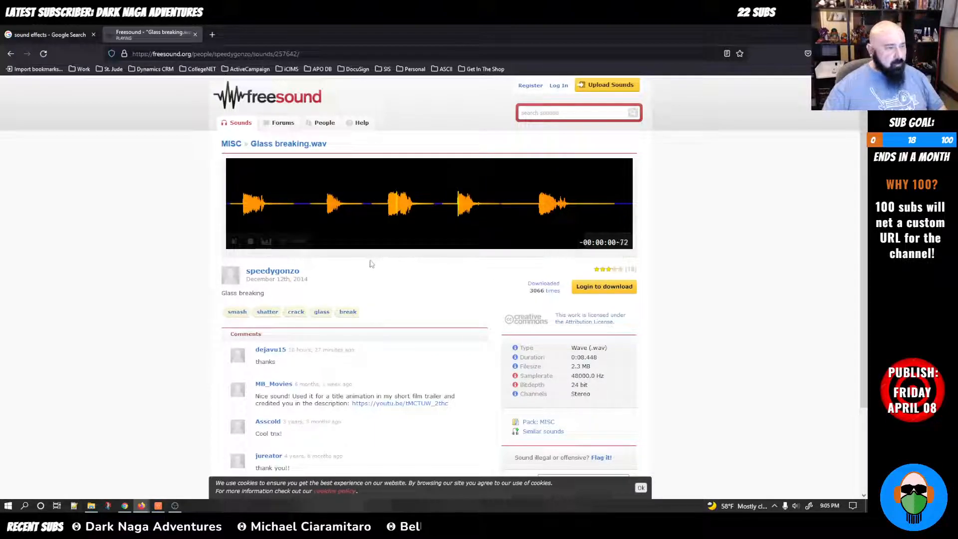
pyautogui.click(233, 246)
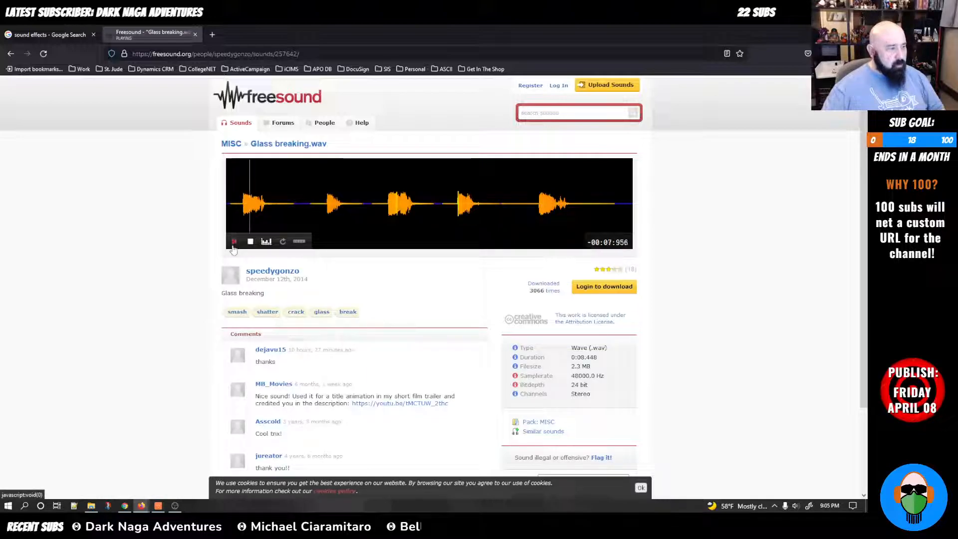
pyautogui.click(233, 248)
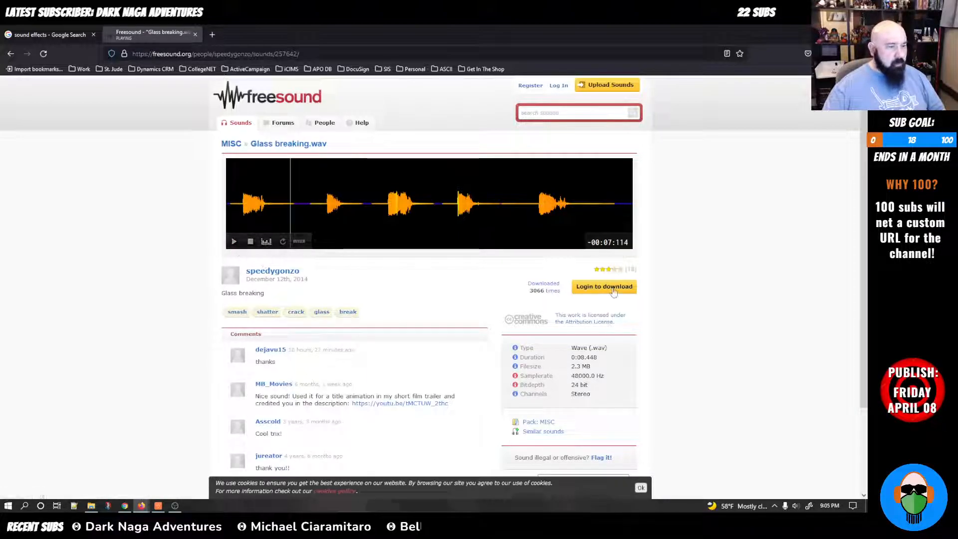
# Step: Close the Freesound tab and open Videvo's Royalty Free Sound Effects result from the Google search in a new tab
pyautogui.click(193, 36)
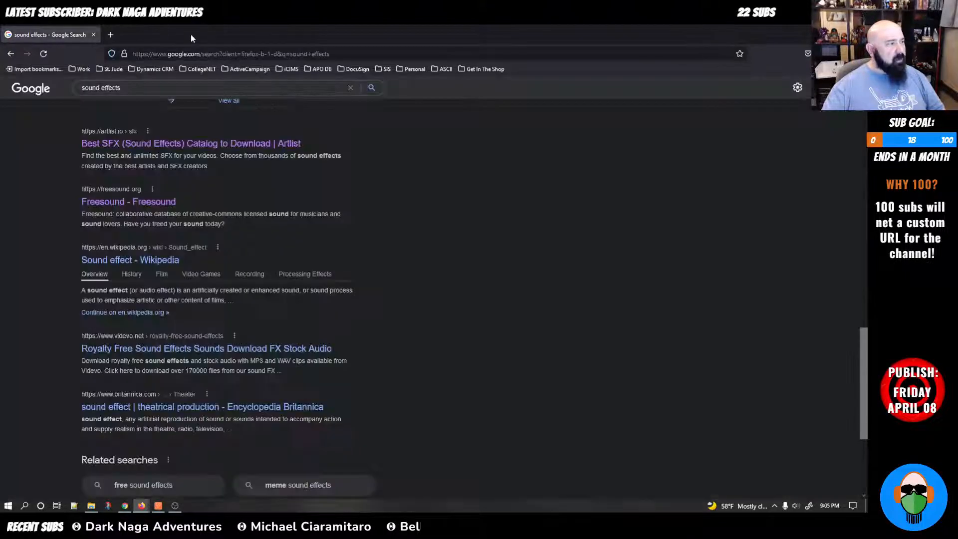
pyautogui.middleClick(143, 347)
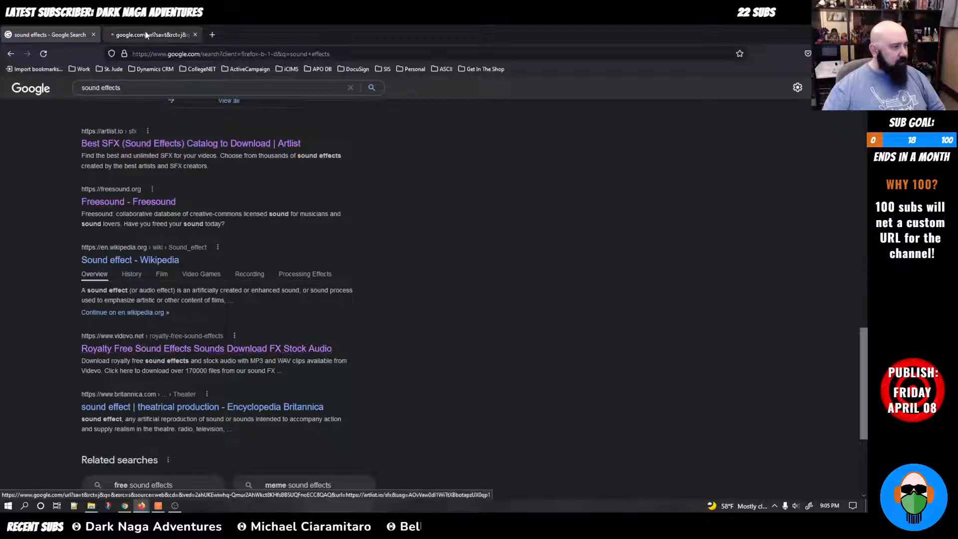
pyautogui.hotkey('ctrl', 'Tab')
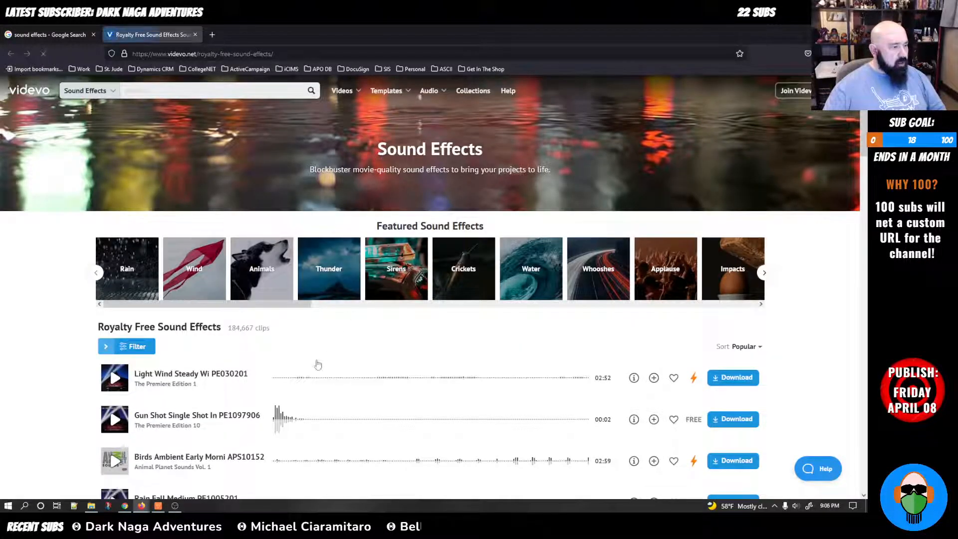
# Step: Search the Videvo sound effects for "glass break"
pyautogui.click(247, 94)
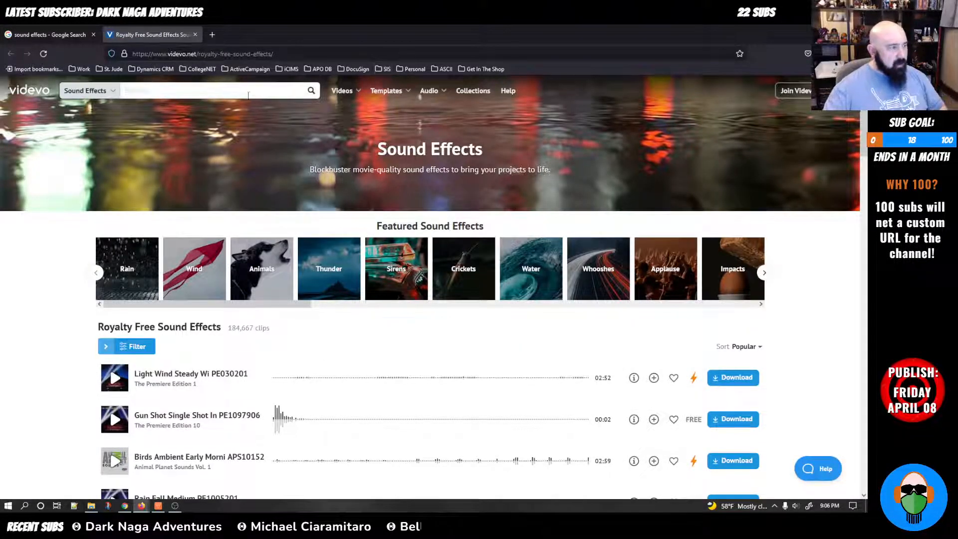
pyautogui.write('glass')
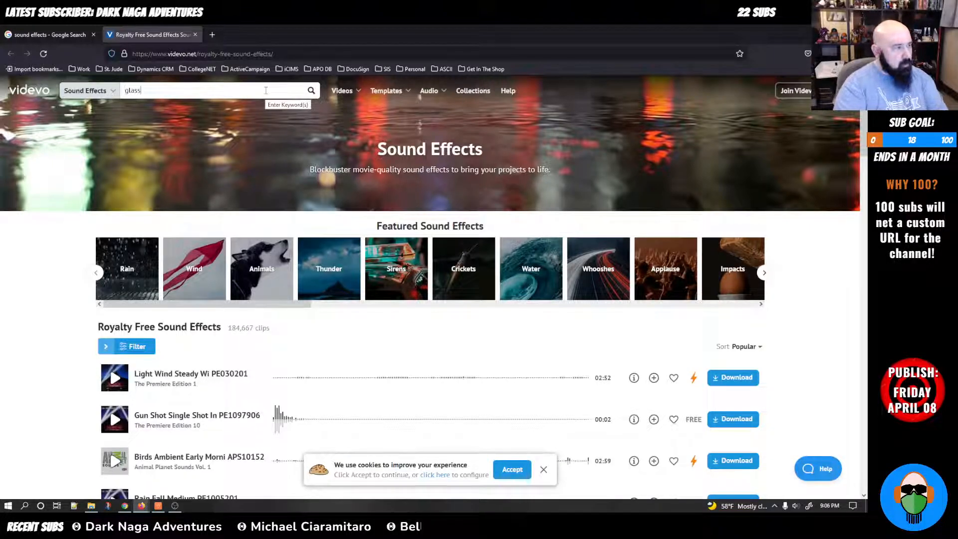
pyautogui.write(' break')
pyautogui.press('Return')
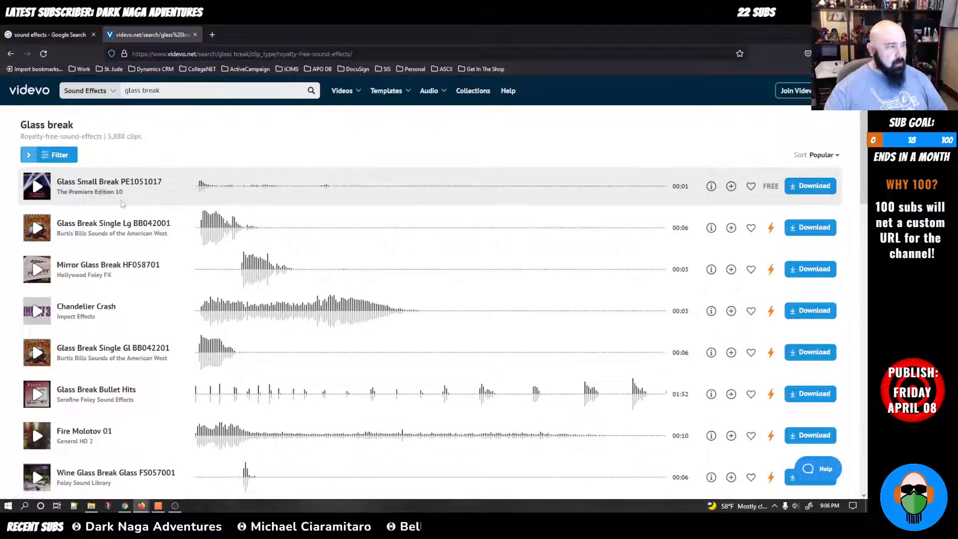
# Step: Preview Glass Break Single Lg BB042001, Glass Small Break PE1051017 and Mirror Glass Break HF058701
pyautogui.click(36, 230)
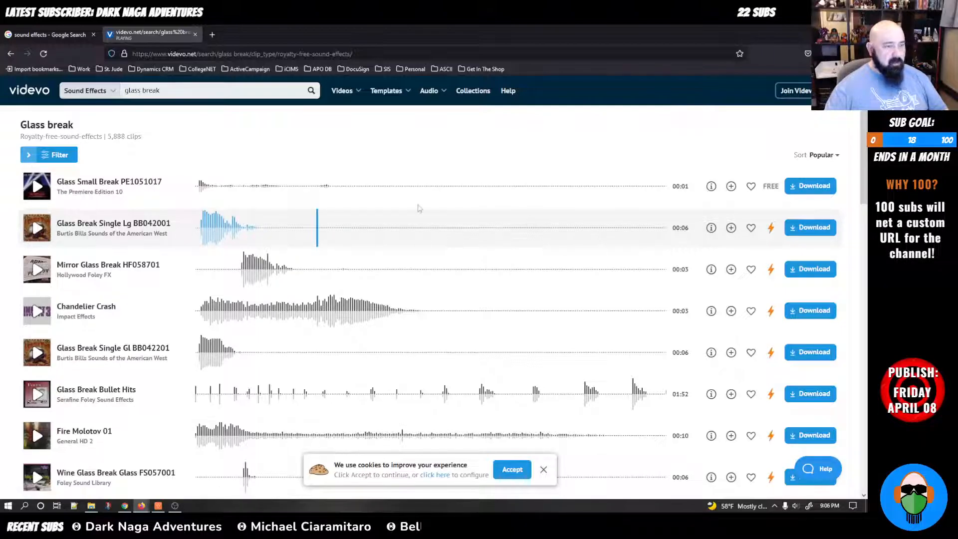
pyautogui.click(36, 188)
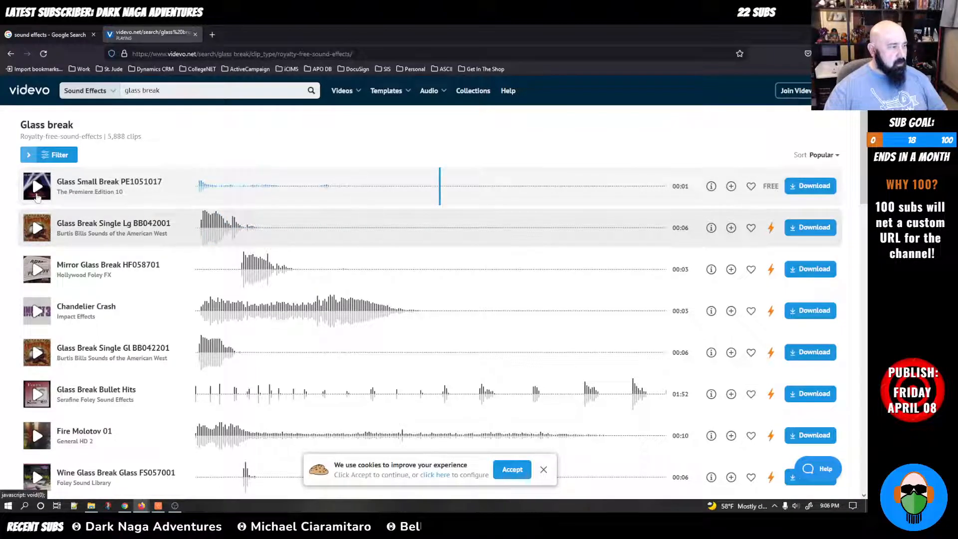
pyautogui.click(40, 276)
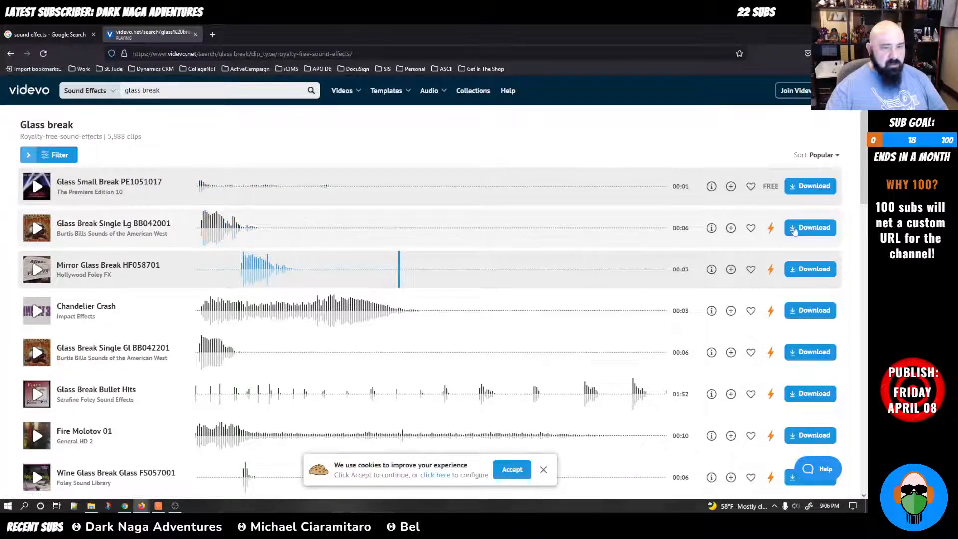
# Step: Try to download Glass Break Single Lg BB042001 as an MP3 and decline the registration offer
pyautogui.click(791, 232)
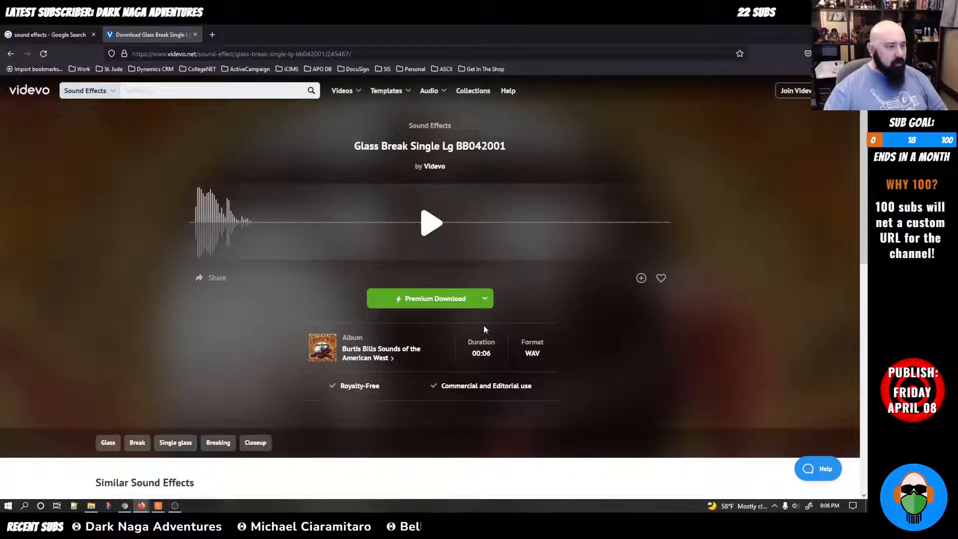
pyautogui.click(484, 300)
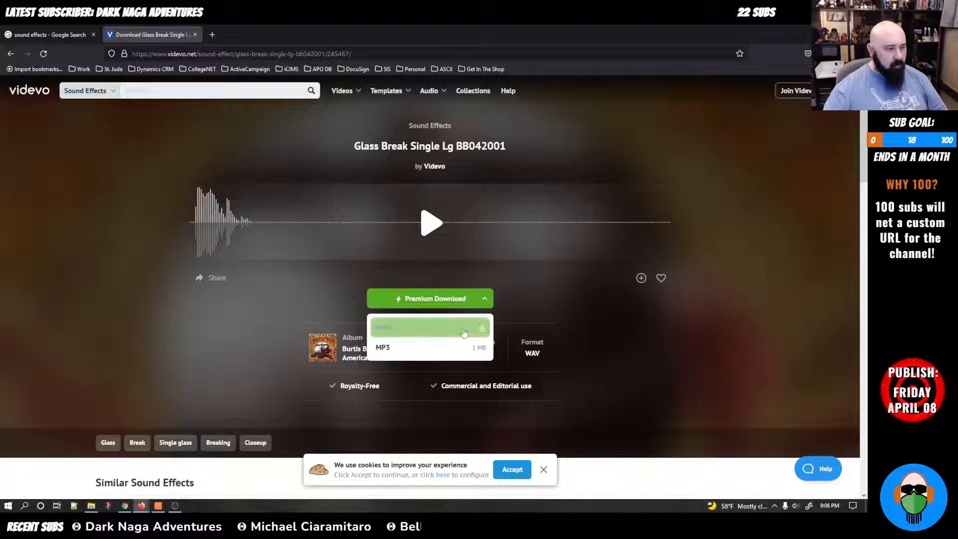
pyautogui.click(455, 349)
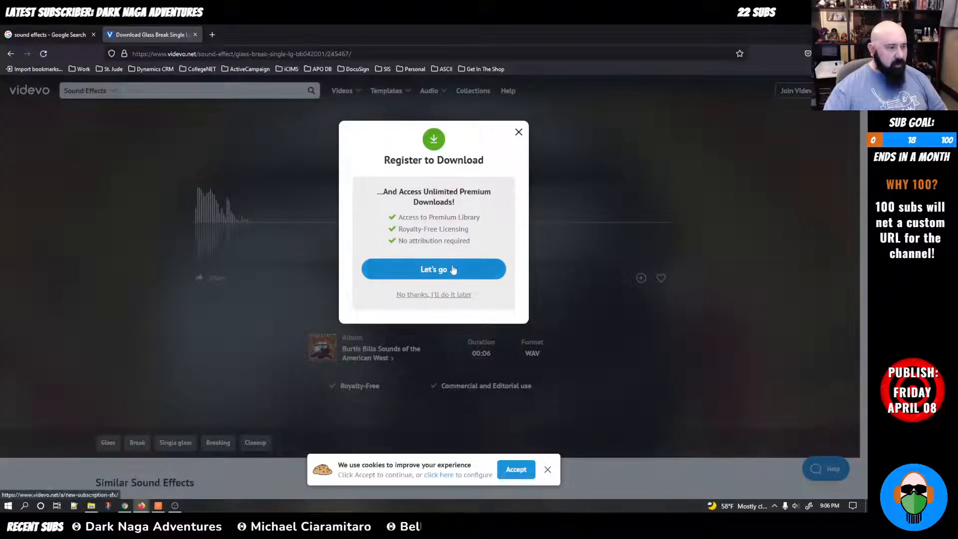
pyautogui.click(434, 296)
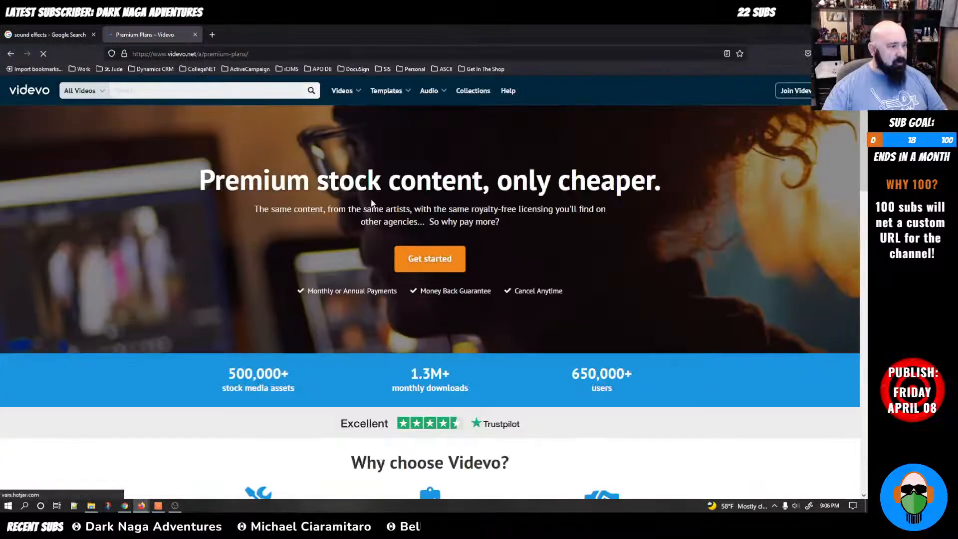
# Step: Examine Videvo's Premium Plans page for its subscription options and licensing terms
pyautogui.scroll(-2, 257, 238)
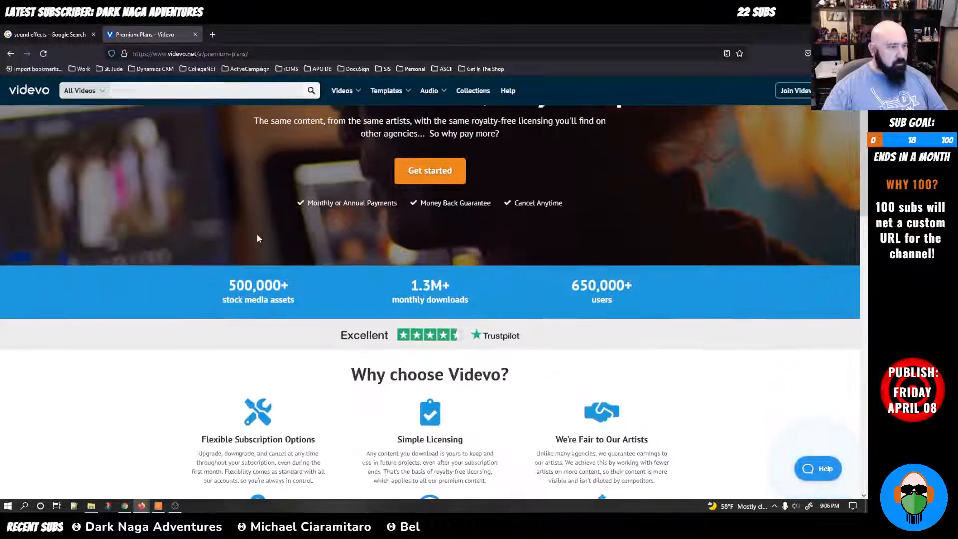
pyautogui.scroll(2, 257, 238)
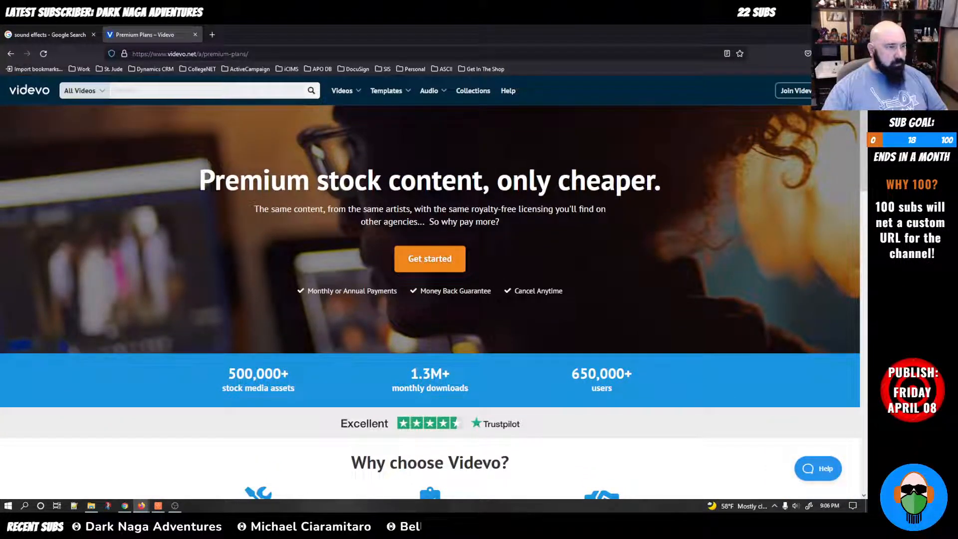
pyautogui.scroll(-6, 348, 241)
pyautogui.scroll(6, 334, 278)
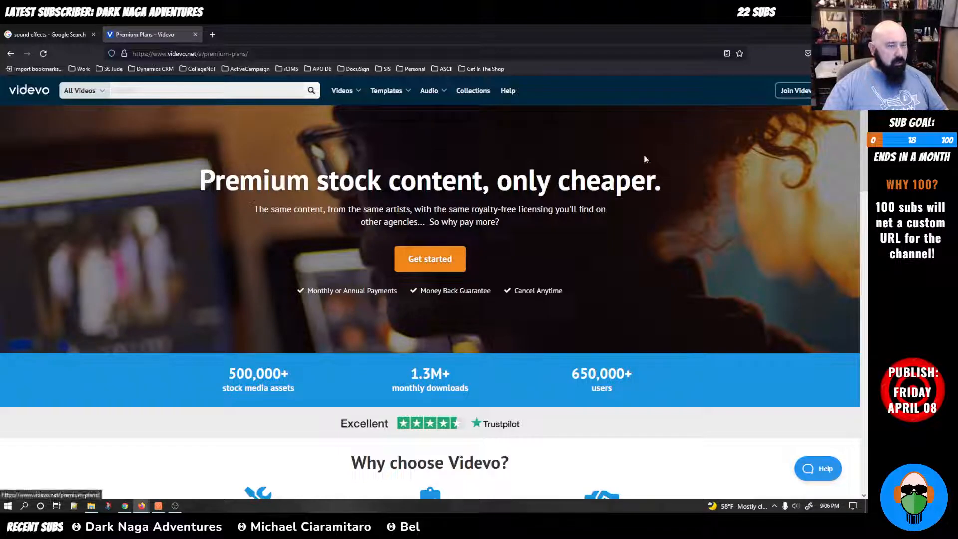
pyautogui.moveTo(358, 91)
pyautogui.moveTo(394, 95)
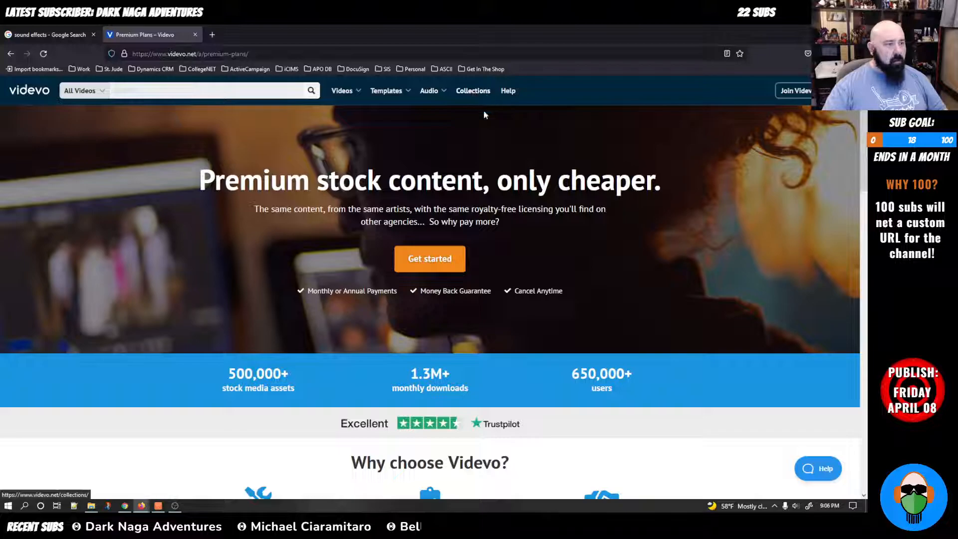
# Step: Close the Videvo page and search Google for "free sound effects glass break"
pyautogui.click(195, 34)
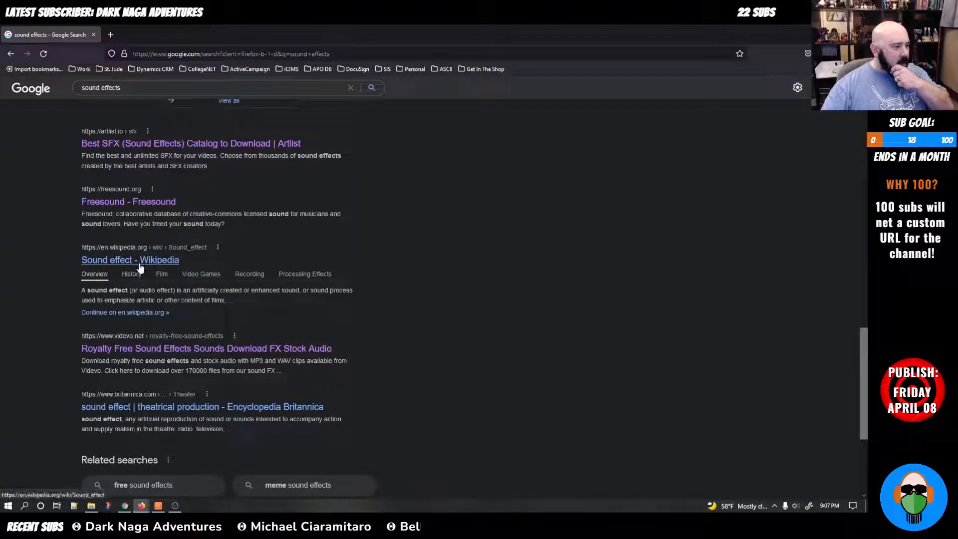
pyautogui.click(214, 87)
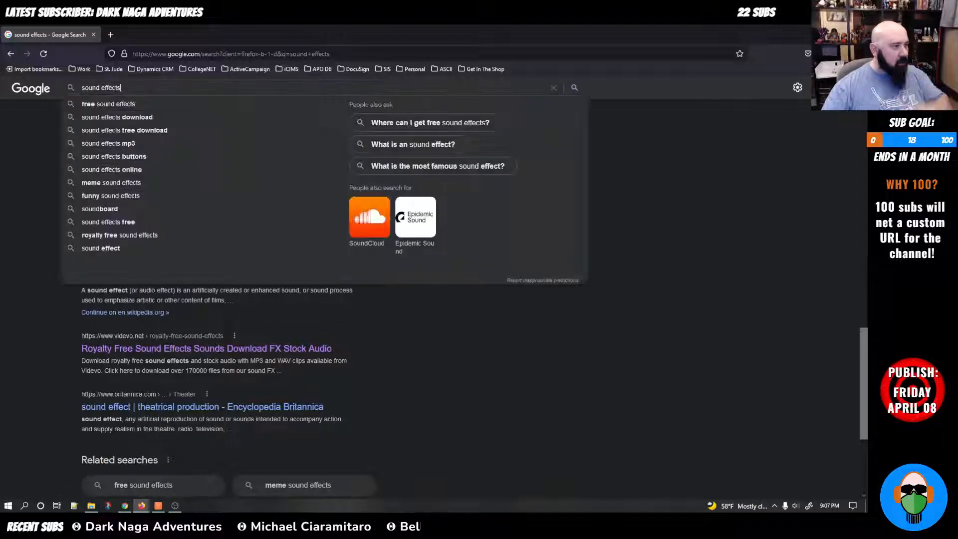
pyautogui.press('Home')
pyautogui.write('free')
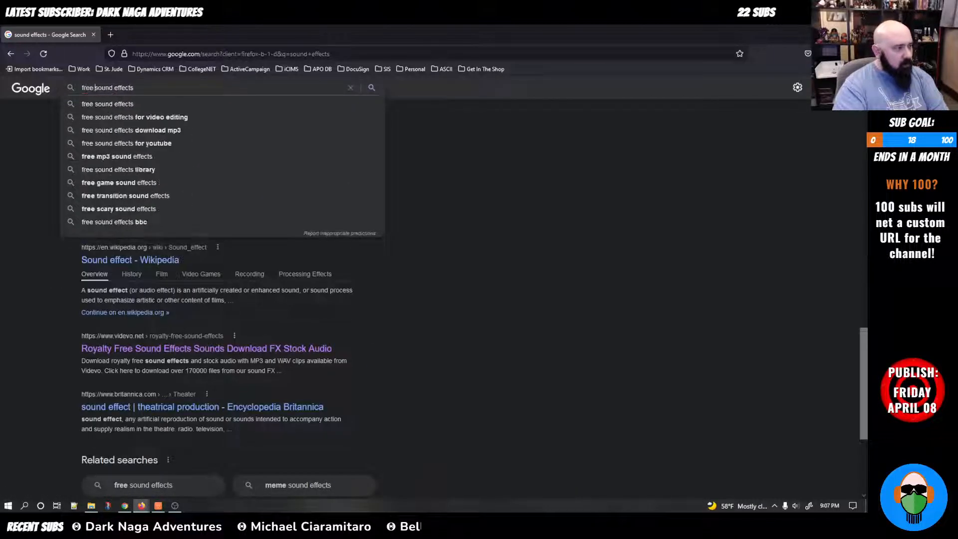
pyautogui.press('End')
pyautogui.write('glass break')
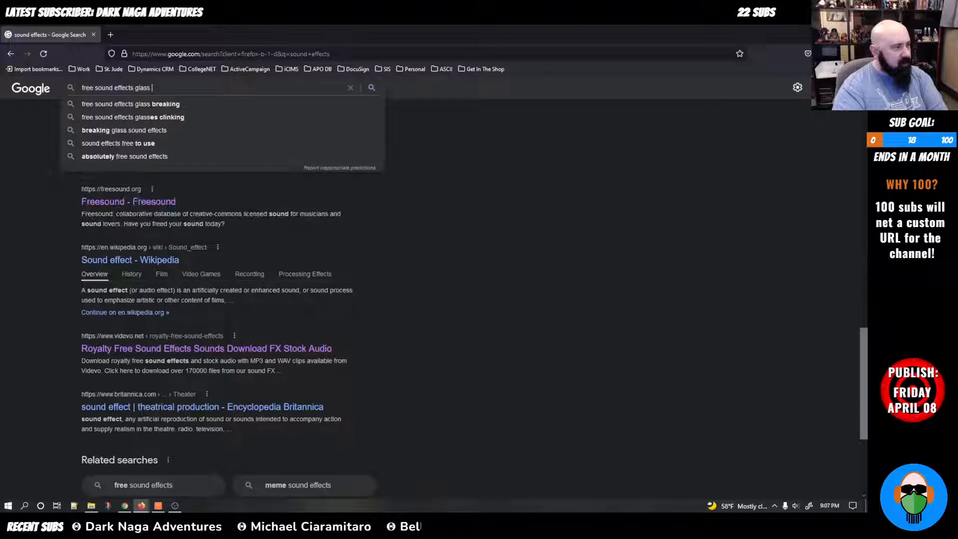
pyautogui.press('Return')
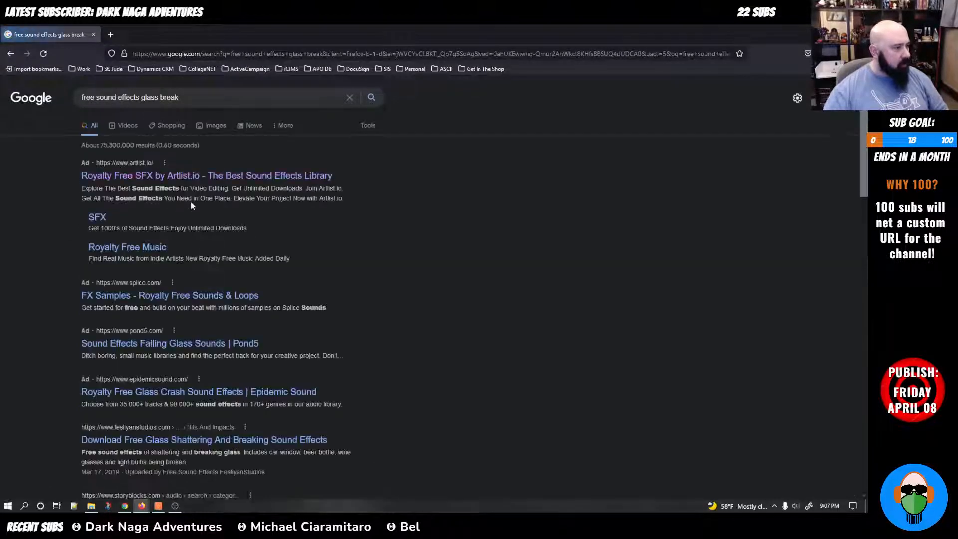
# Step: Check the Artlist sound effects page from the search results and close it
pyautogui.middleClick(205, 175)
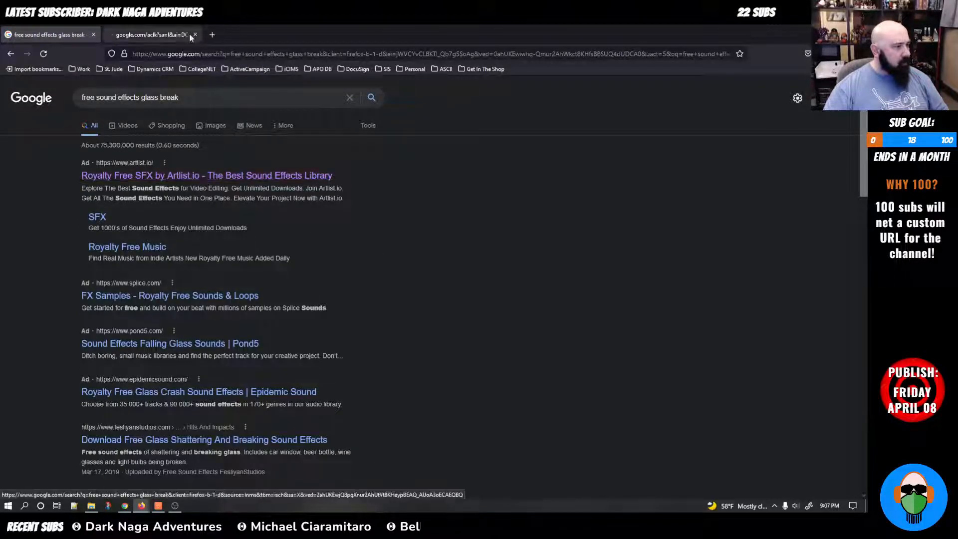
pyautogui.click(186, 35)
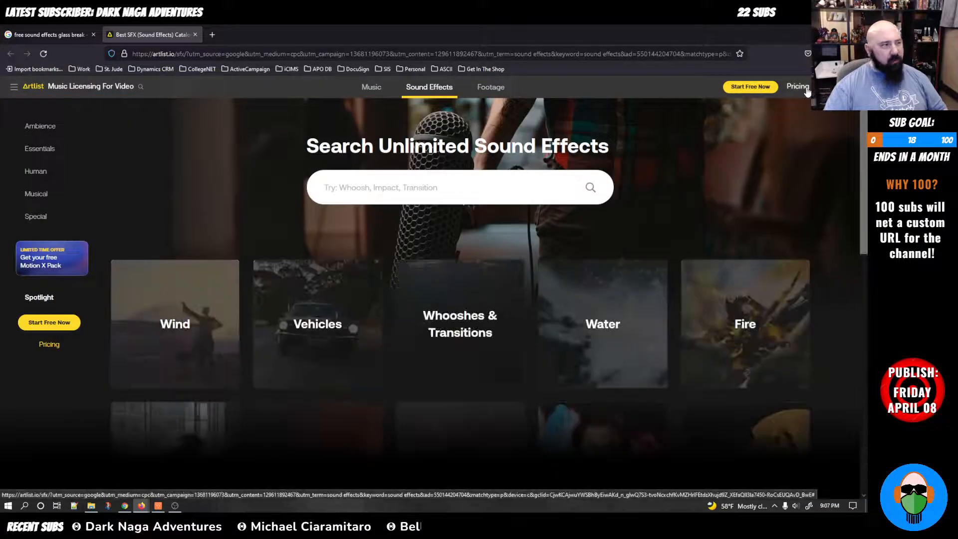
pyautogui.click(195, 35)
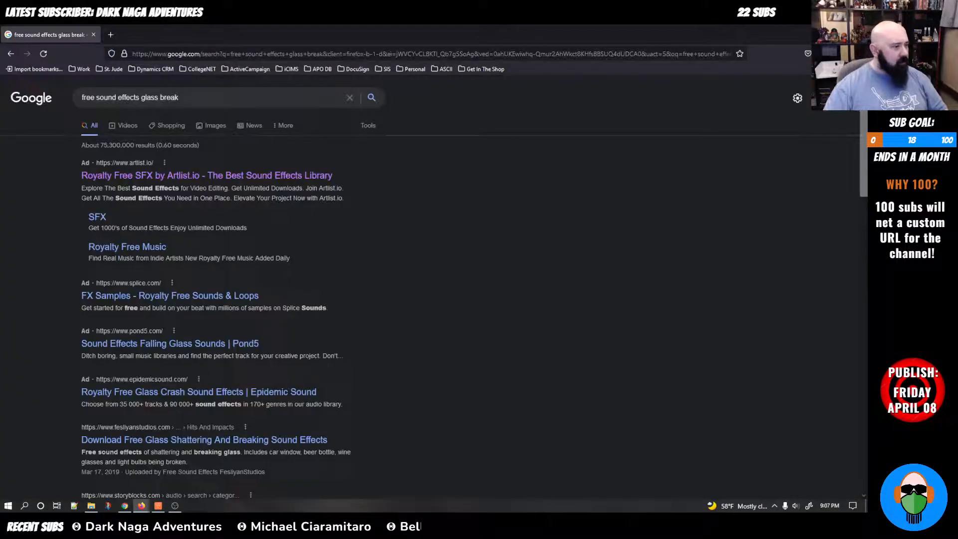
# Step: Check the Splice sound effects offer and its account sign-up page, and close the site
pyautogui.scroll(-1, 408, 258)
pyautogui.middleClick(172, 251)
pyautogui.click(153, 40)
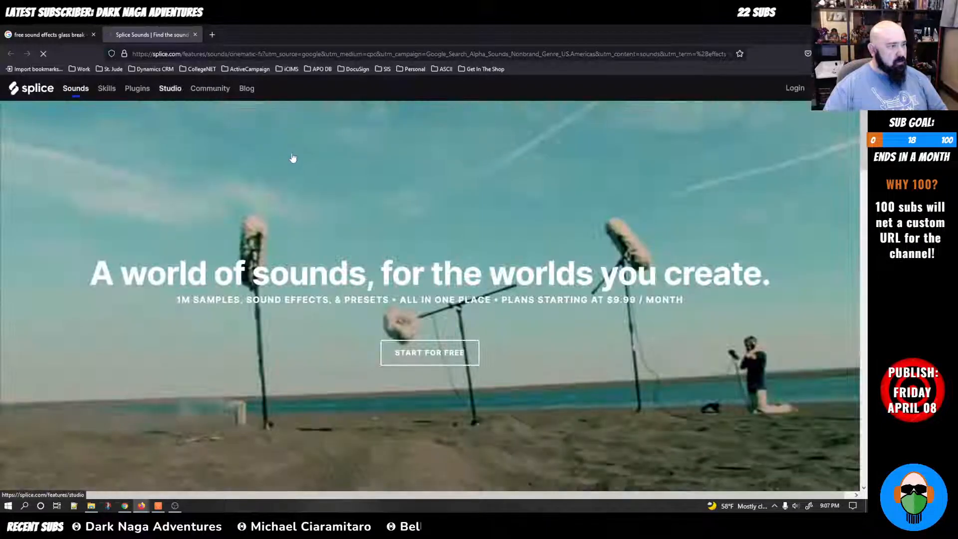
pyautogui.click(795, 88)
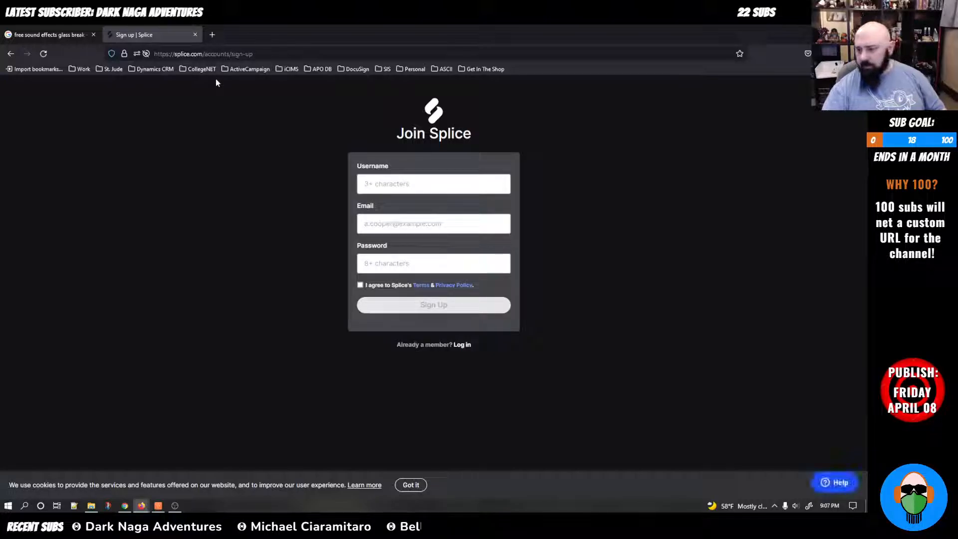
pyautogui.click(195, 34)
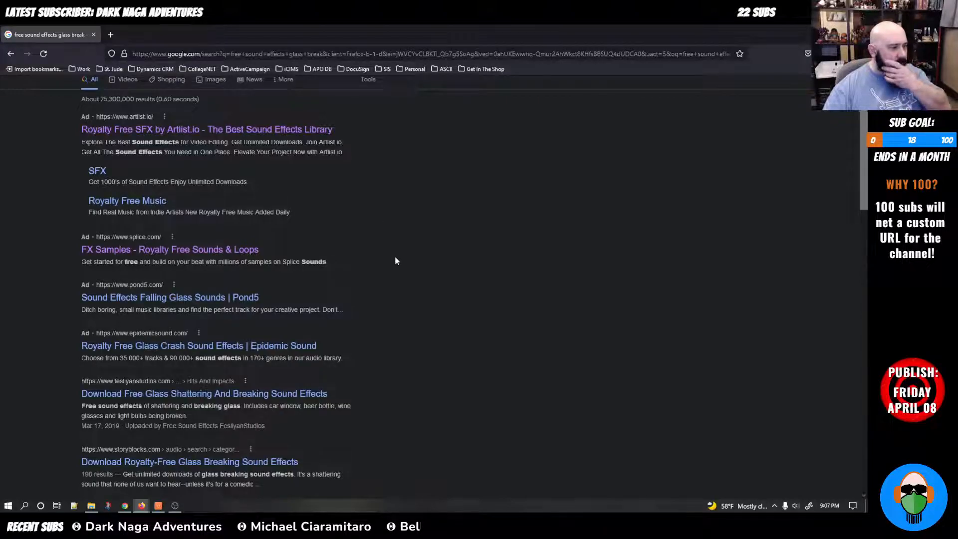
# Step: Open Mixkit's free glass sound effects from the results and search its sound effects for "break"
pyautogui.scroll(-3, 393, 257)
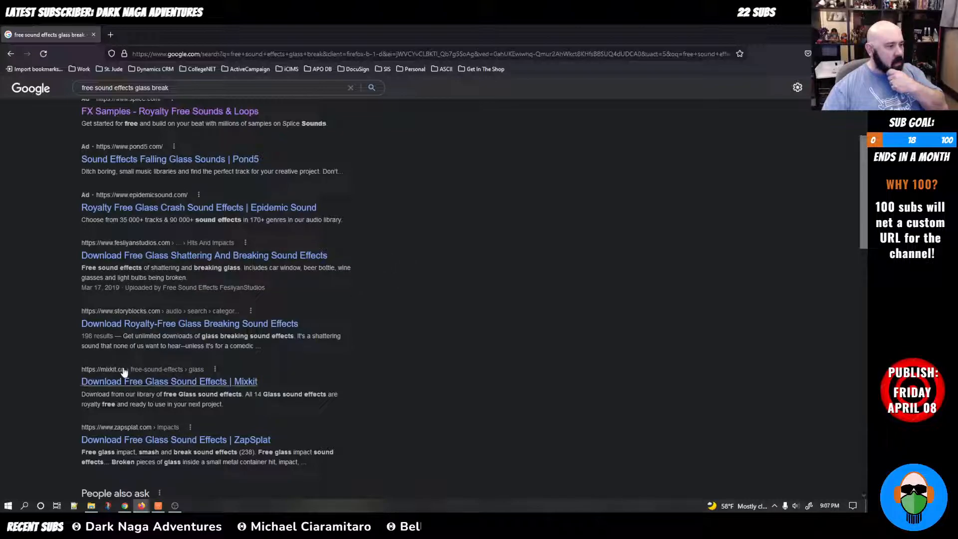
pyautogui.middleClick(115, 385)
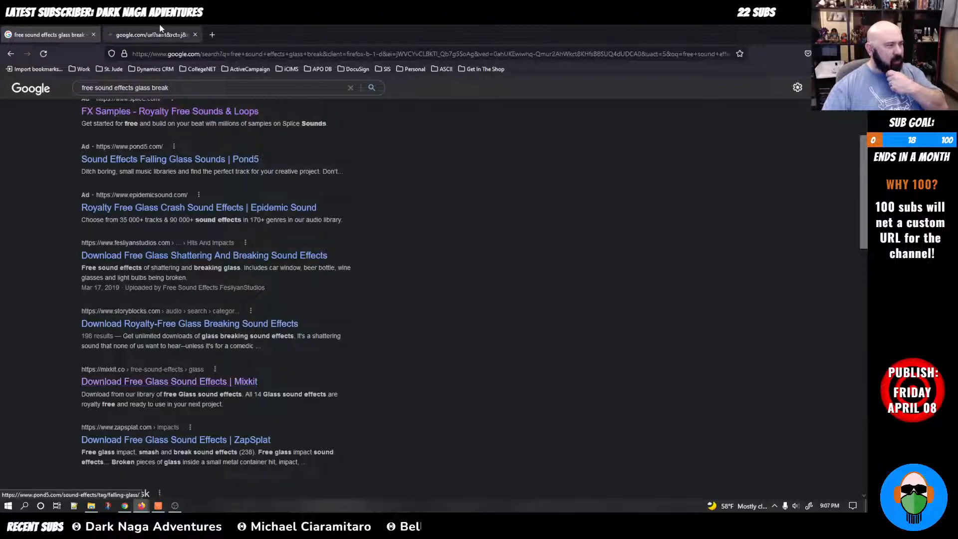
pyautogui.click(161, 32)
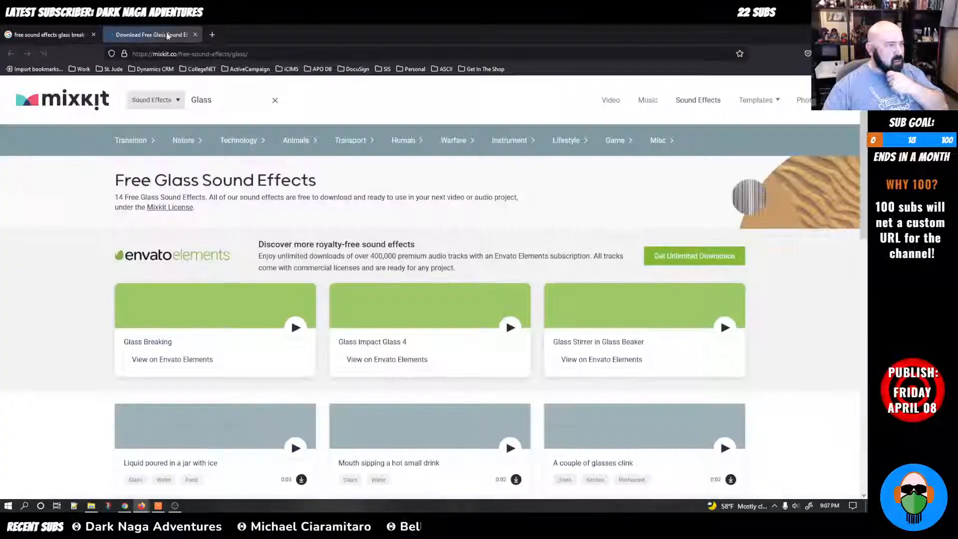
pyautogui.click(237, 105)
pyautogui.write('break')
pyautogui.press('Return')
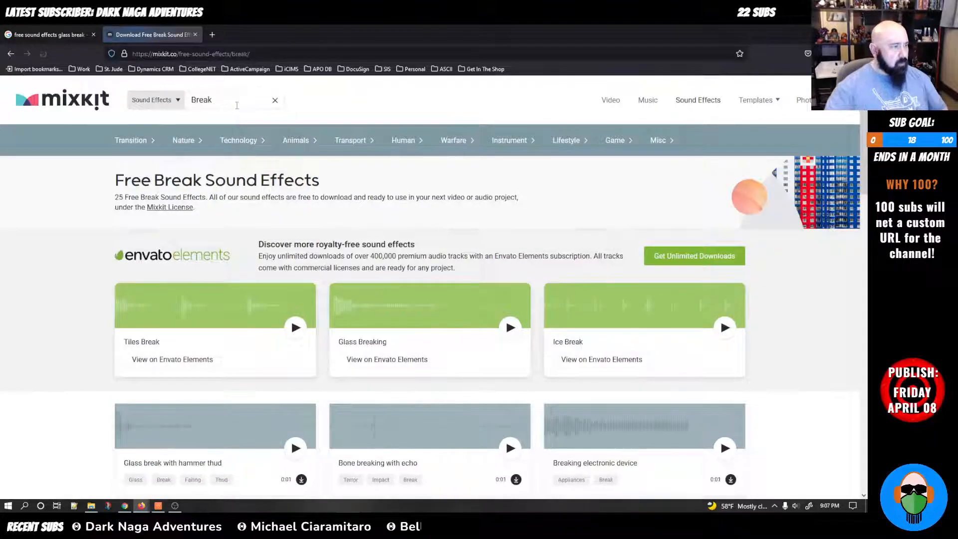
# Step: Preview Glass break with hammer thud and Bone breaking with echo, look through the remaining break sounds, and close Mixkit
pyautogui.scroll(-3, 74, 265)
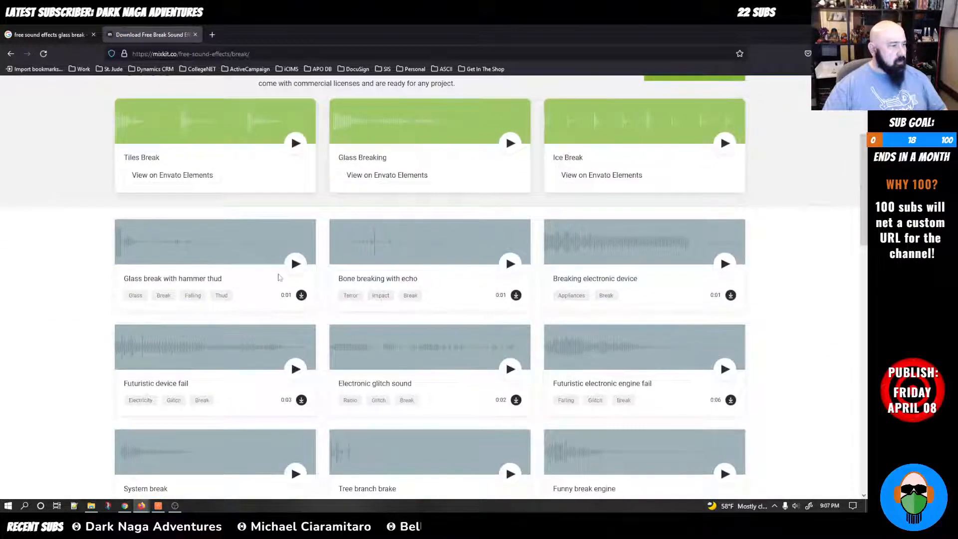
pyautogui.click(295, 264)
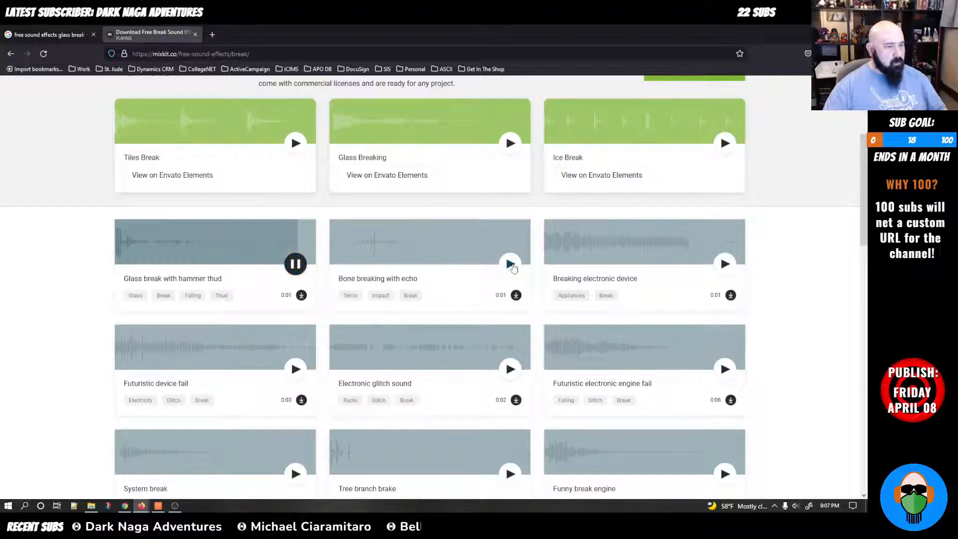
pyautogui.click(511, 266)
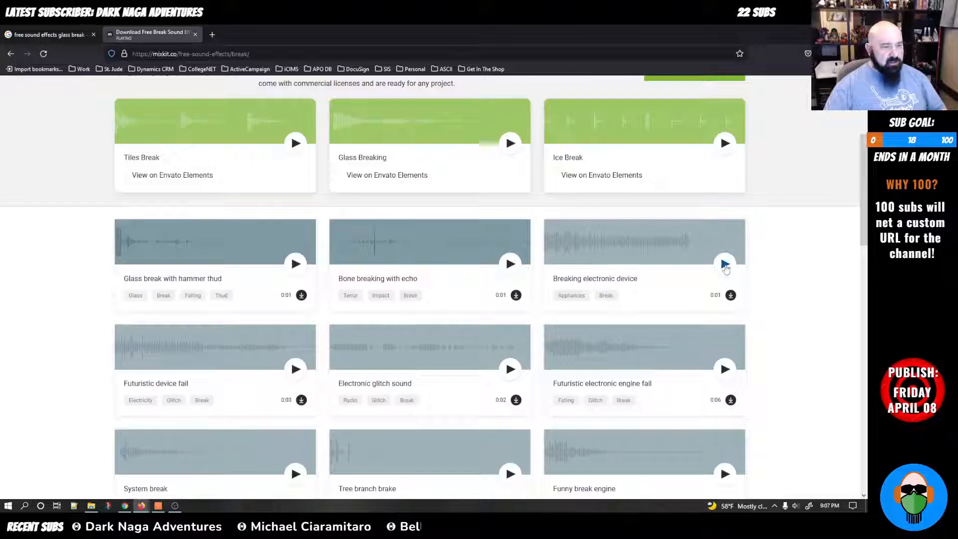
pyautogui.scroll(-2, 580, 310)
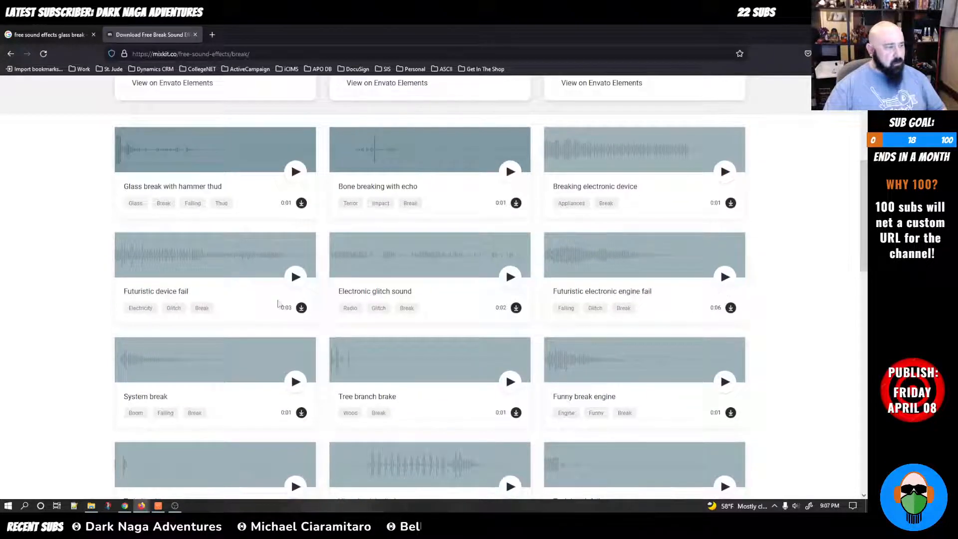
pyautogui.scroll(-4, 96, 297)
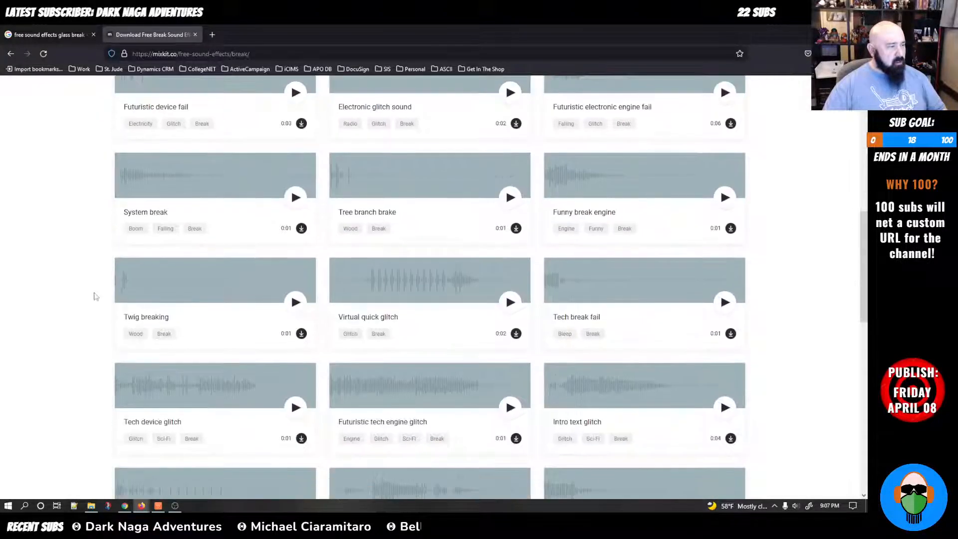
pyautogui.scroll(-4, 95, 299)
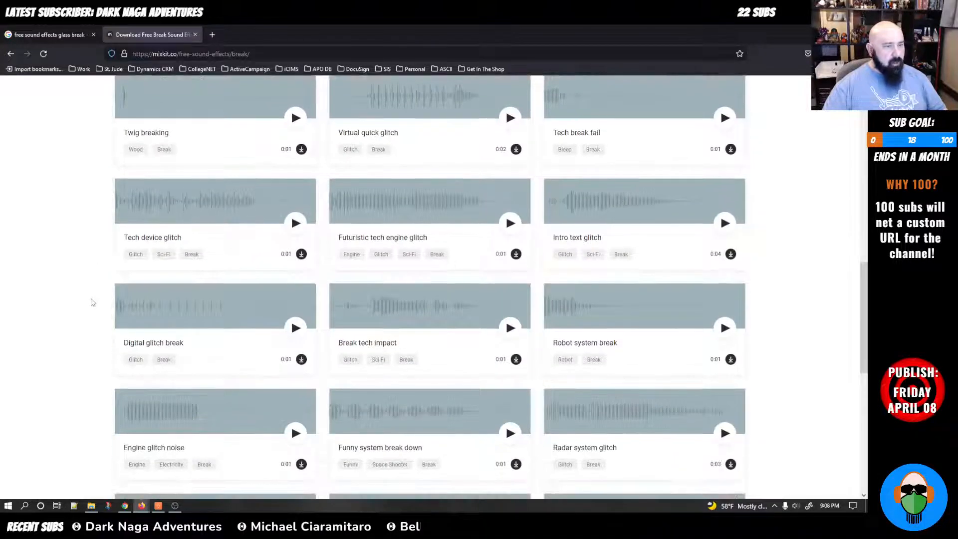
pyautogui.scroll(14, 99, 339)
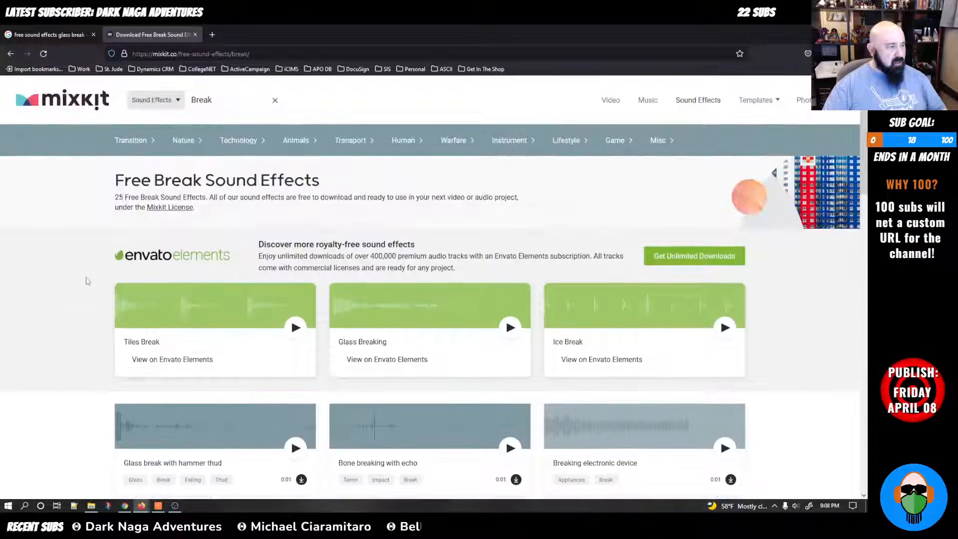
pyautogui.click(195, 34)
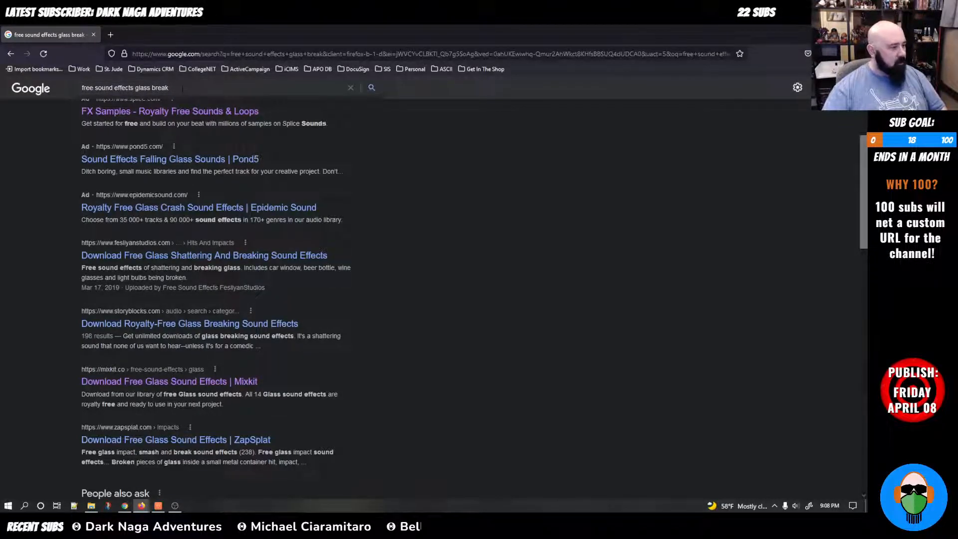
# Step: Open ZapSplat's free glass sound effects and preview Broken pieces of glass inside a small metal container, movements 12, 10 and 11
pyautogui.scroll(-3, 246, 215)
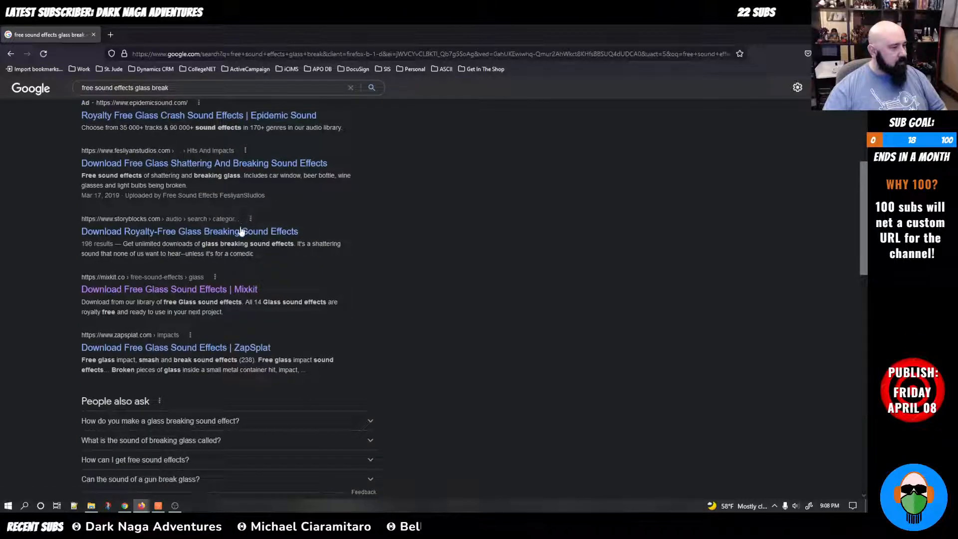
pyautogui.middleClick(171, 347)
pyautogui.click(130, 30)
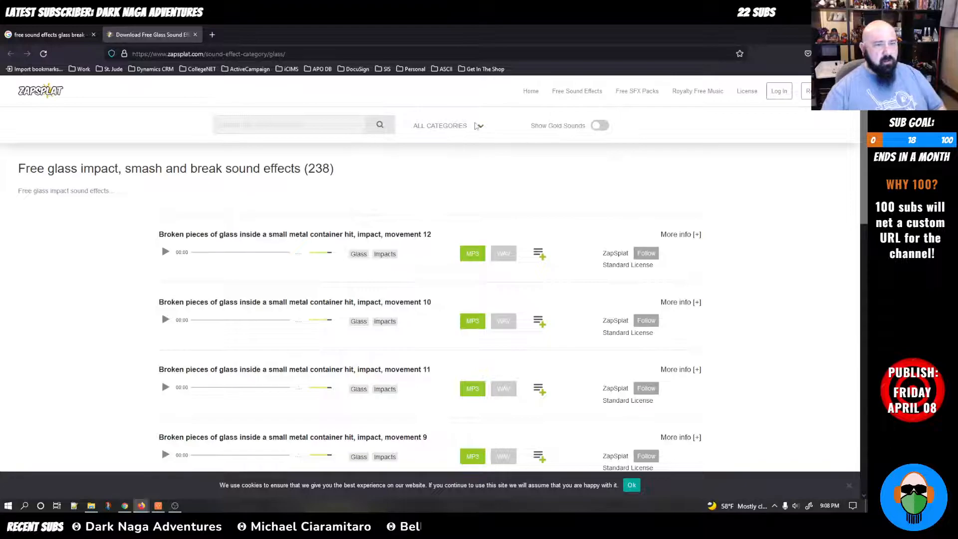
pyautogui.moveTo(510, 257)
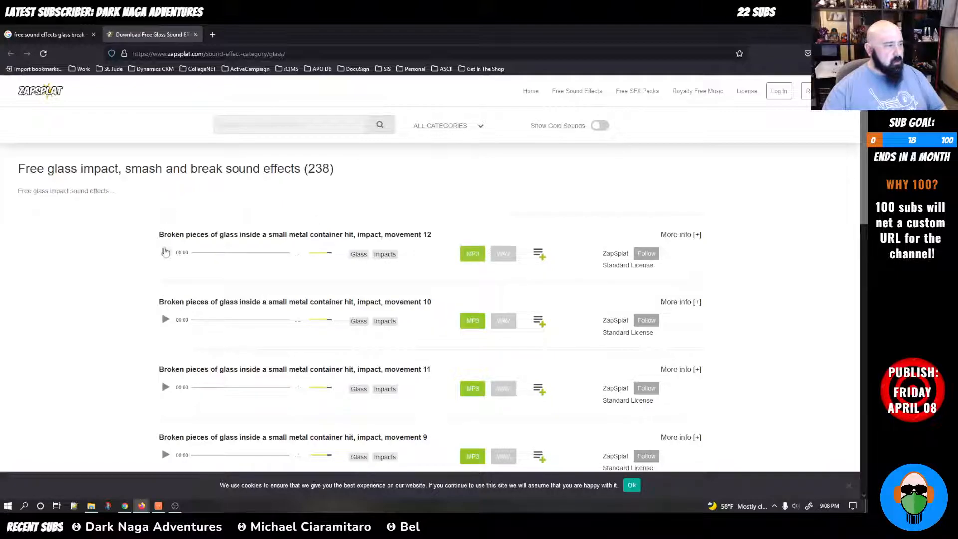
pyautogui.click(165, 252)
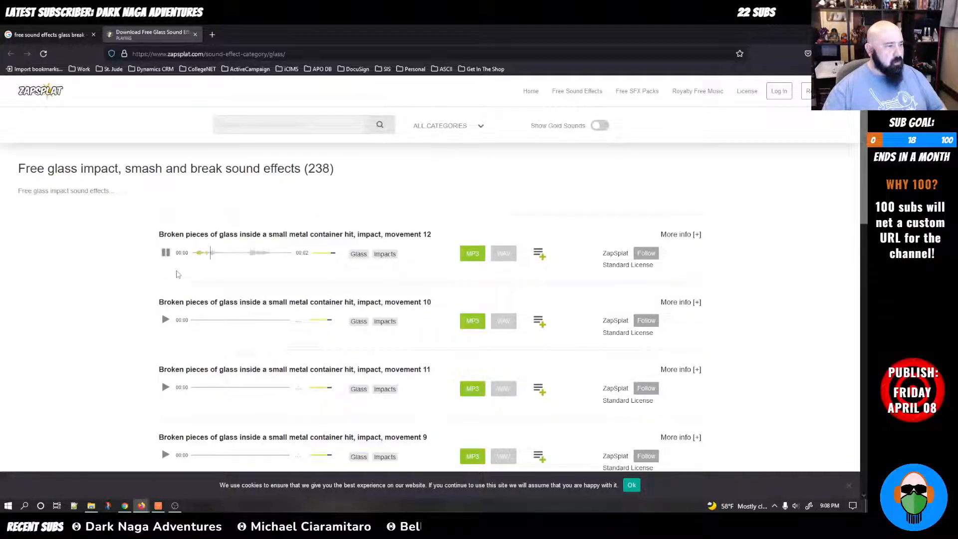
pyautogui.click(167, 320)
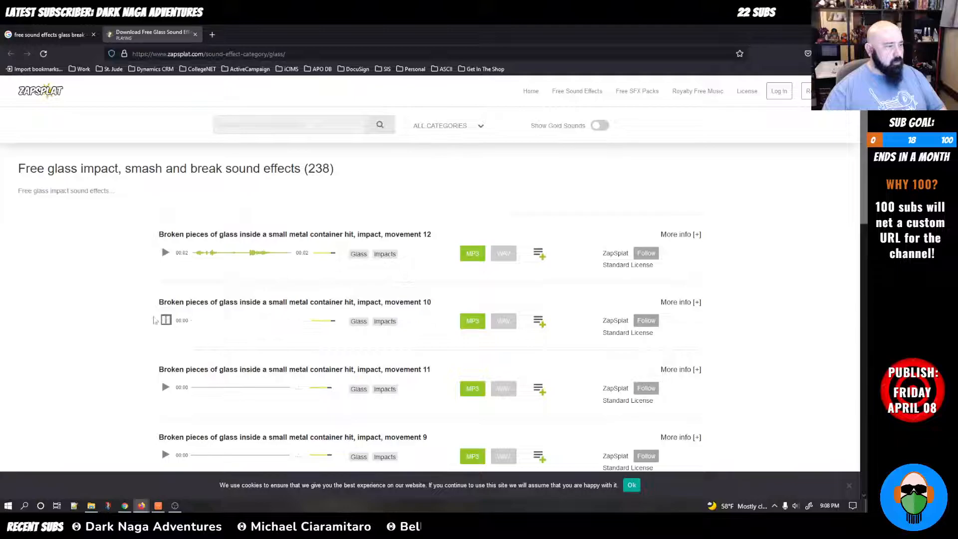
pyautogui.scroll(-2, 159, 314)
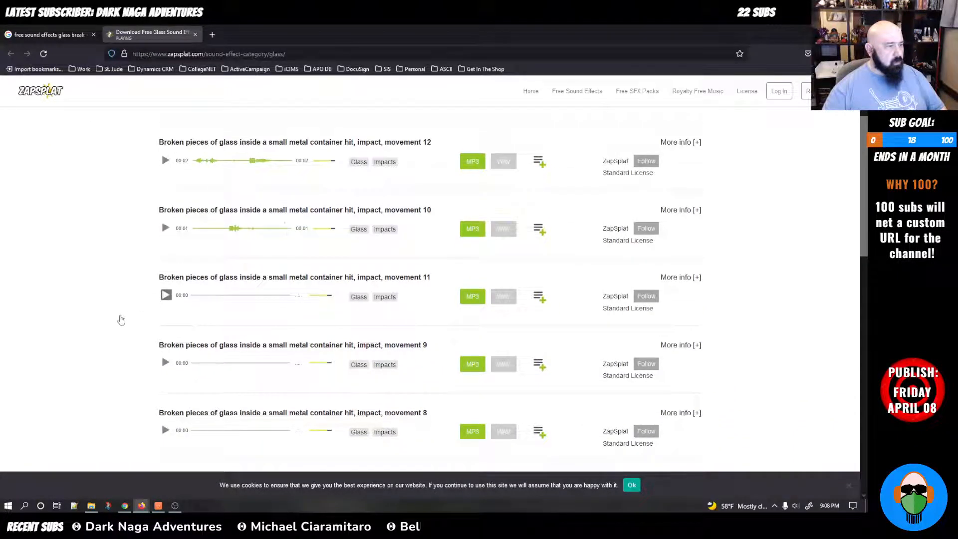
pyautogui.scroll(-3, 133, 314)
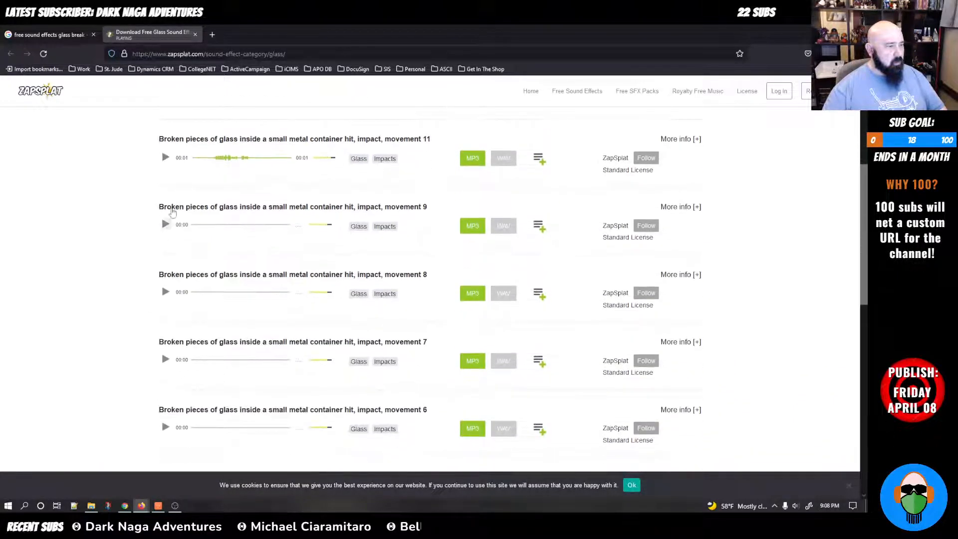
pyautogui.scroll(1, 181, 292)
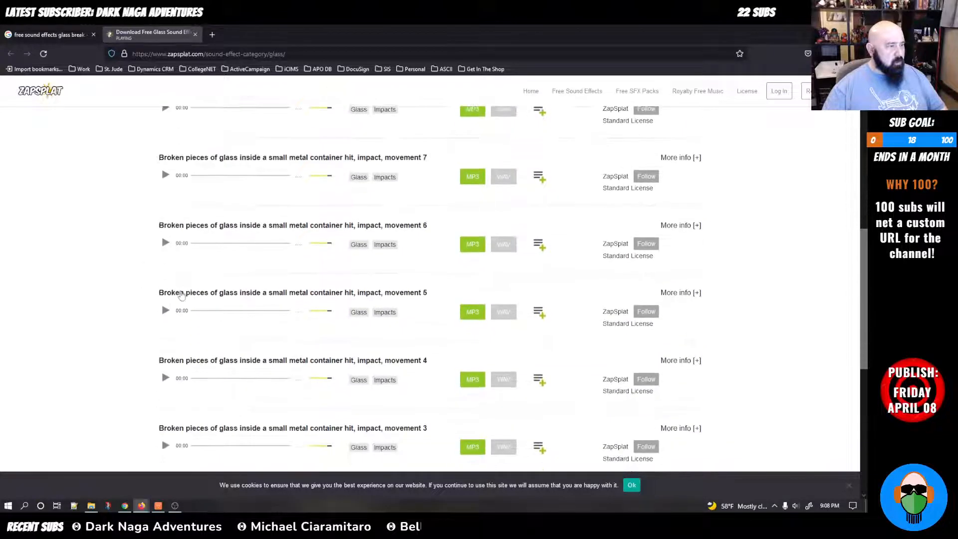
# Step: Search ZapSplat for "glass break" and preview Broken glass impact, slam, hard hit 1
pyautogui.scroll(4, 116, 338)
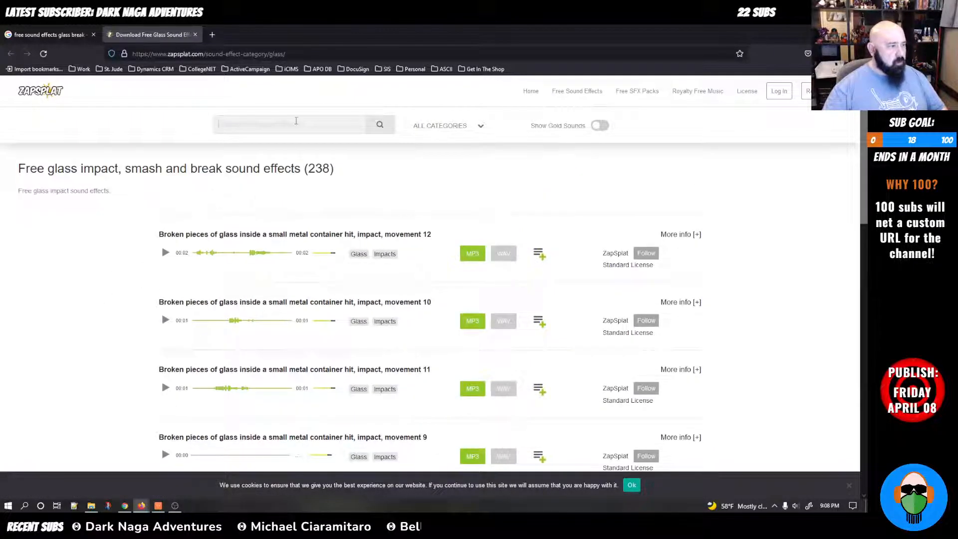
pyautogui.write('ass break')
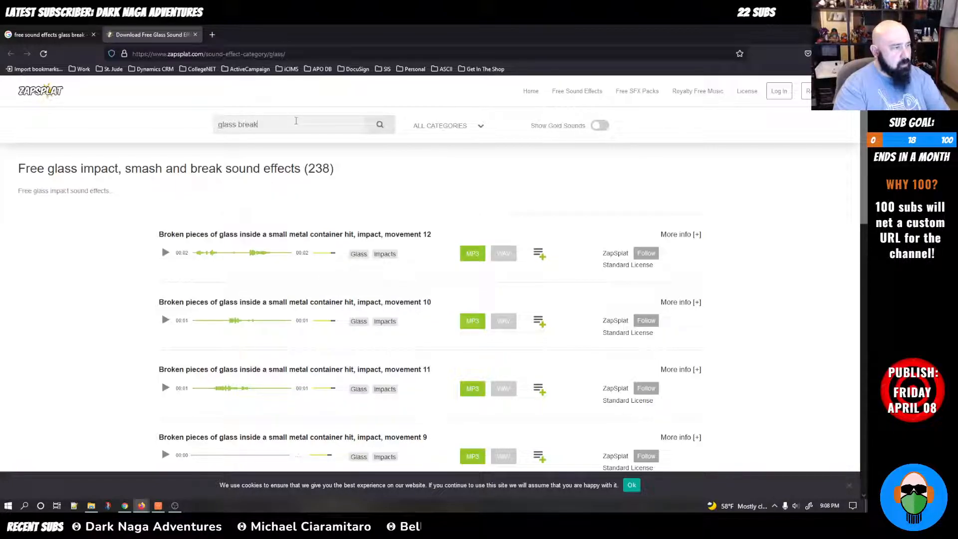
pyautogui.press('Return')
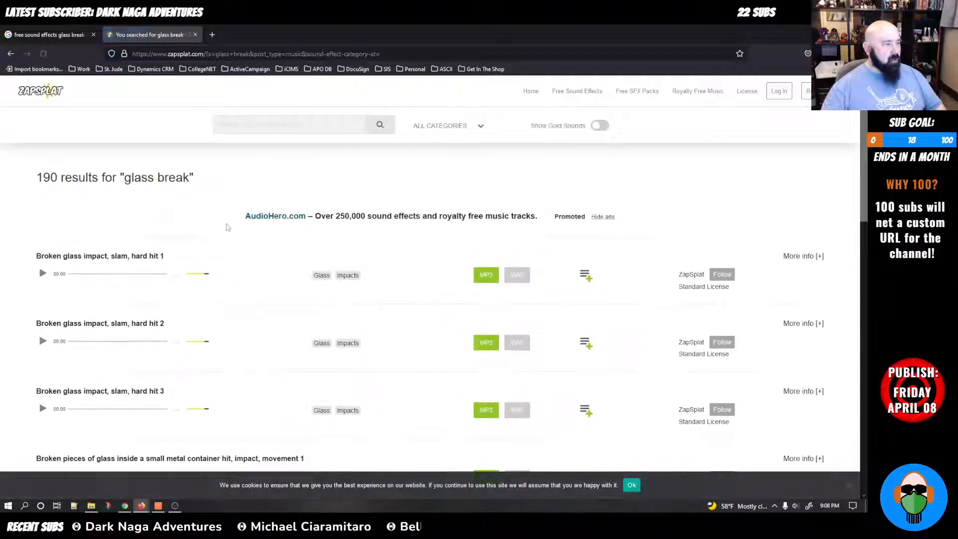
pyautogui.click(43, 277)
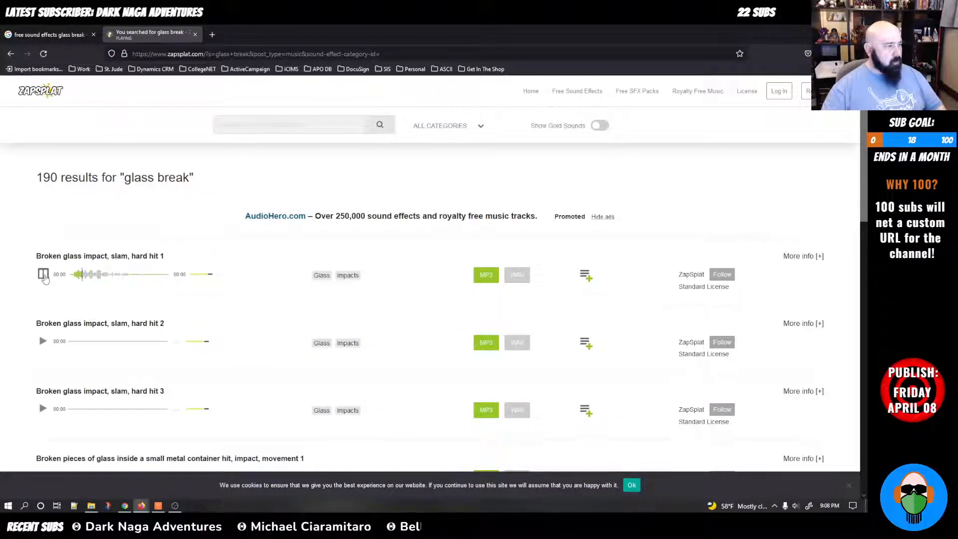
# Step: Preview Broken glass impact, slam, hard hit 2 and 3, try to download hard hit 3 as MP3, and close ZapSplat and the search results
pyautogui.click(42, 341)
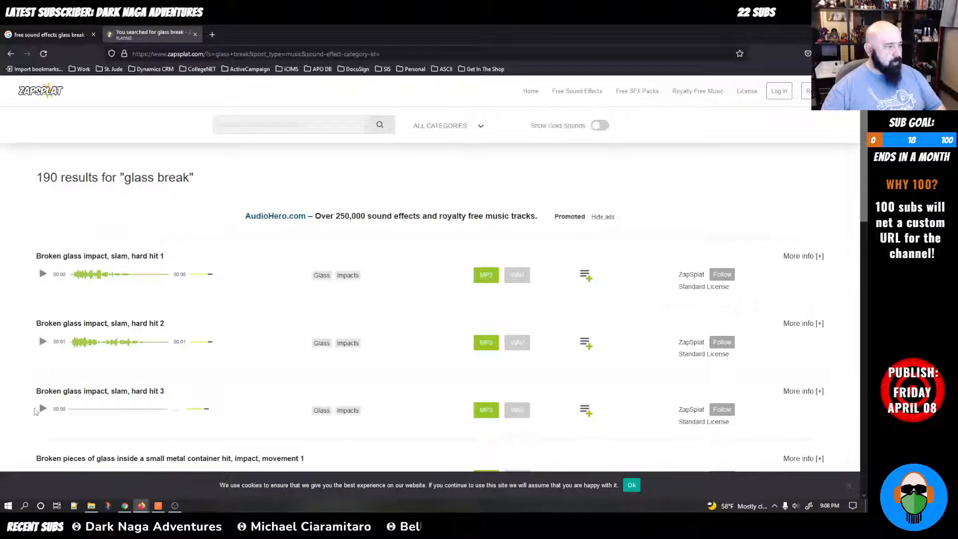
pyautogui.click(42, 409)
pyautogui.click(476, 410)
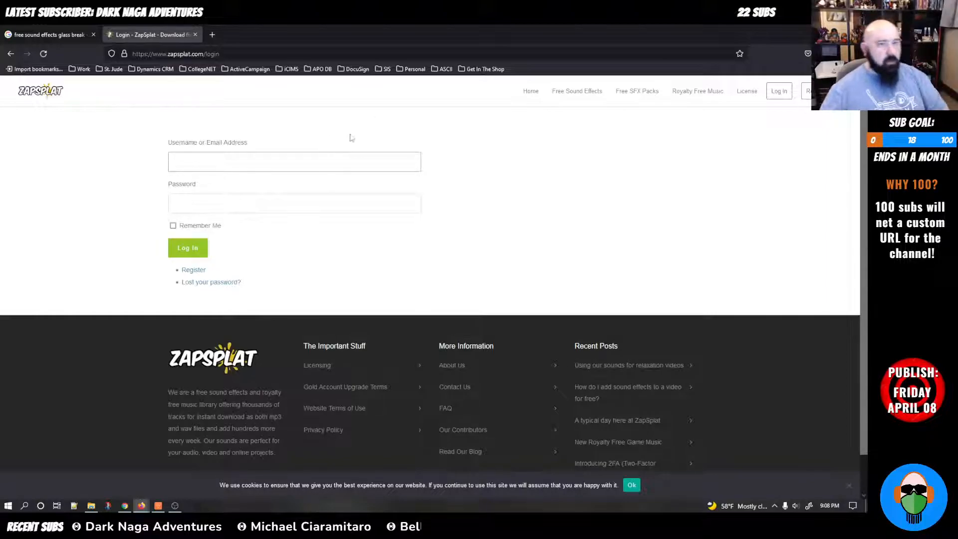
pyautogui.click(196, 35)
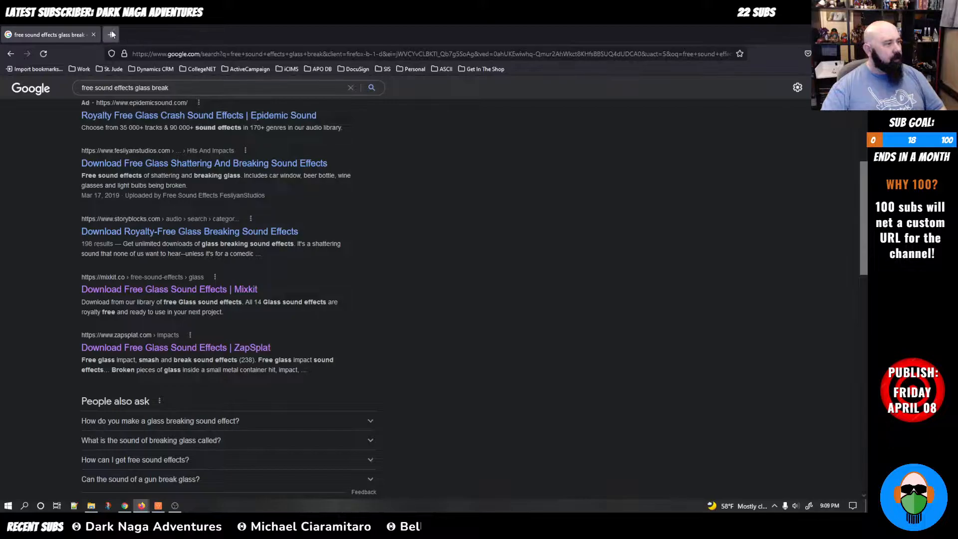
pyautogui.click(95, 35)
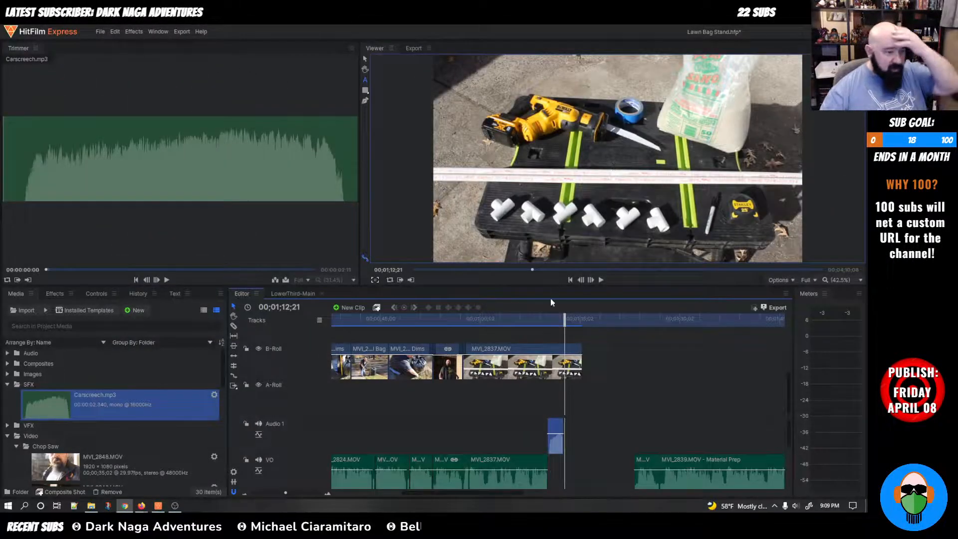
# Step: In HitFilm Express, shorten the end of the last MVI_2837.MOV B-Roll clip and move the linked MVI_2848.MOV clip directly behind it
pyautogui.moveTo(582, 352); pyautogui.dragTo(571, 351)
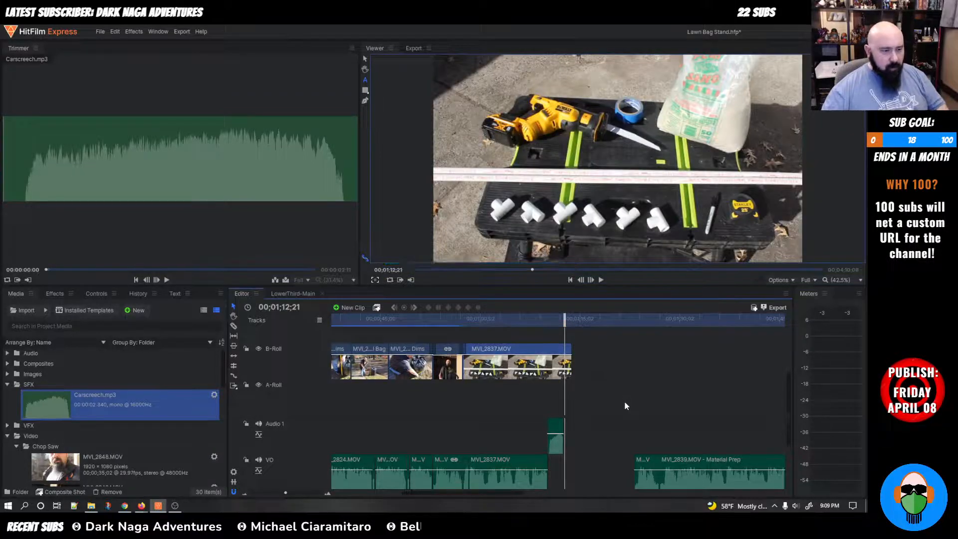
pyautogui.scroll(-3, 624, 402)
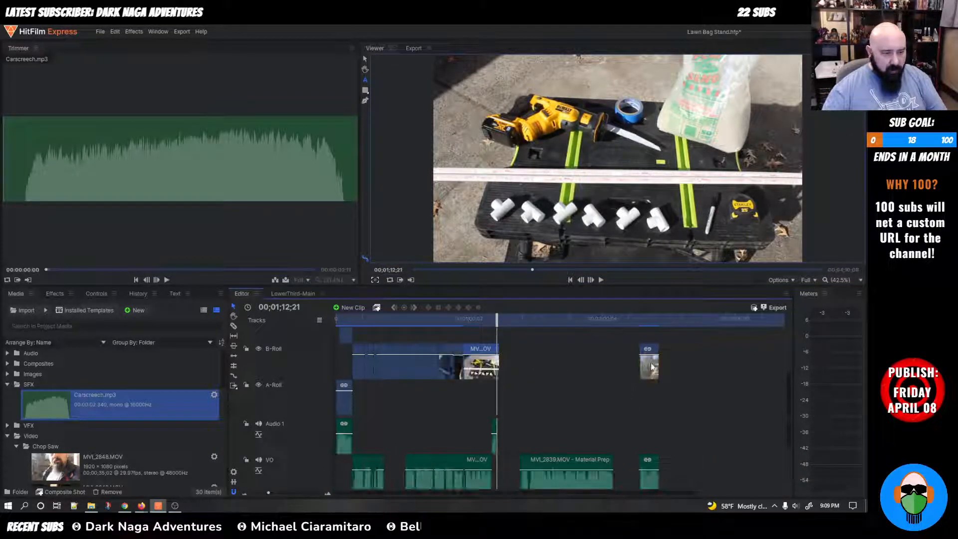
pyautogui.moveTo(652, 350); pyautogui.dragTo(516, 348)
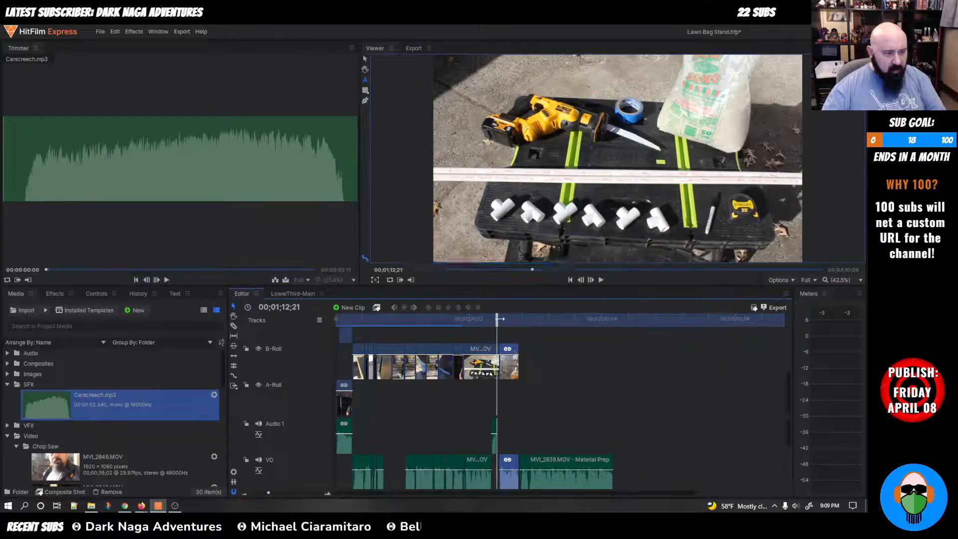
# Step: Play through the moved MVI_2848.MOV clip and ripple-delete the gap between it and the following MVI_2837.MOV clip on the VO track
pyautogui.press('space')
pyautogui.click(469, 318)
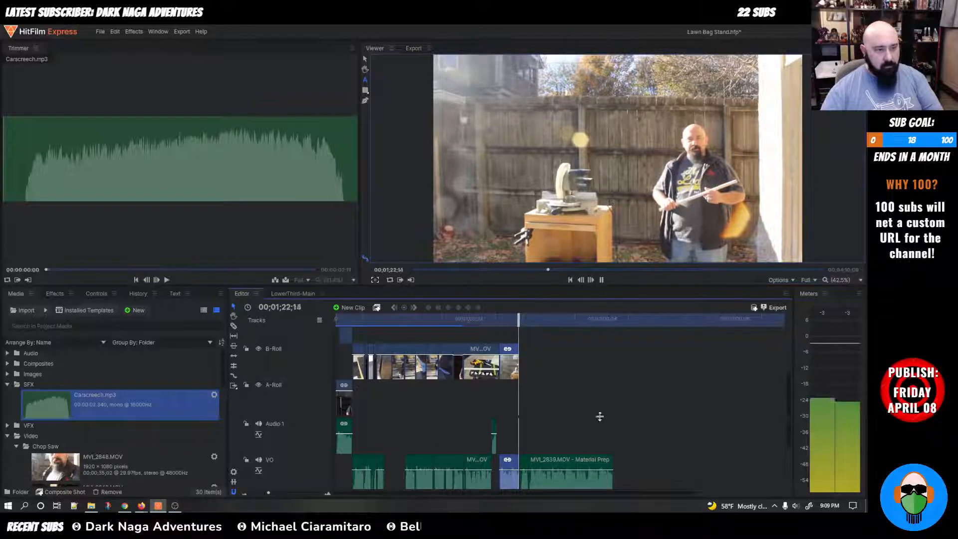
pyautogui.press('space')
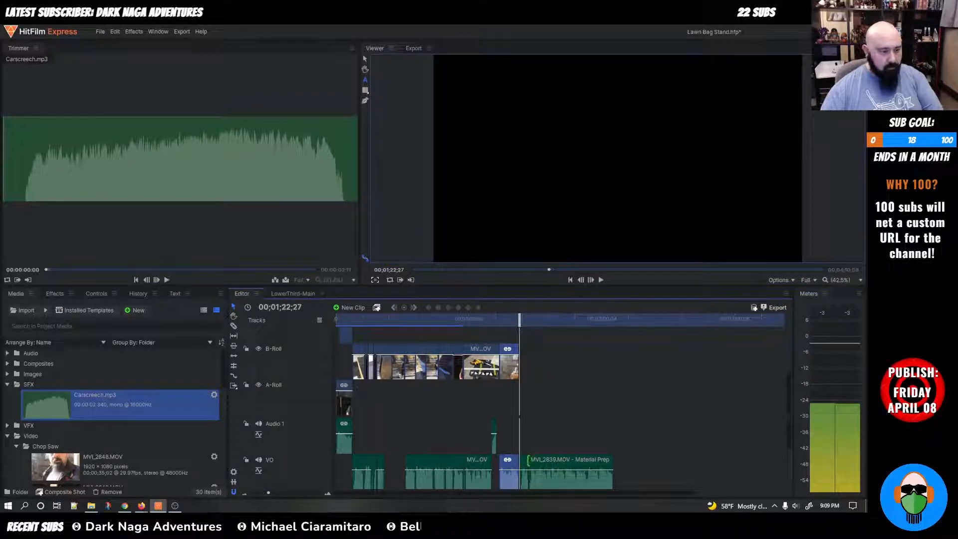
pyautogui.click(562, 463)
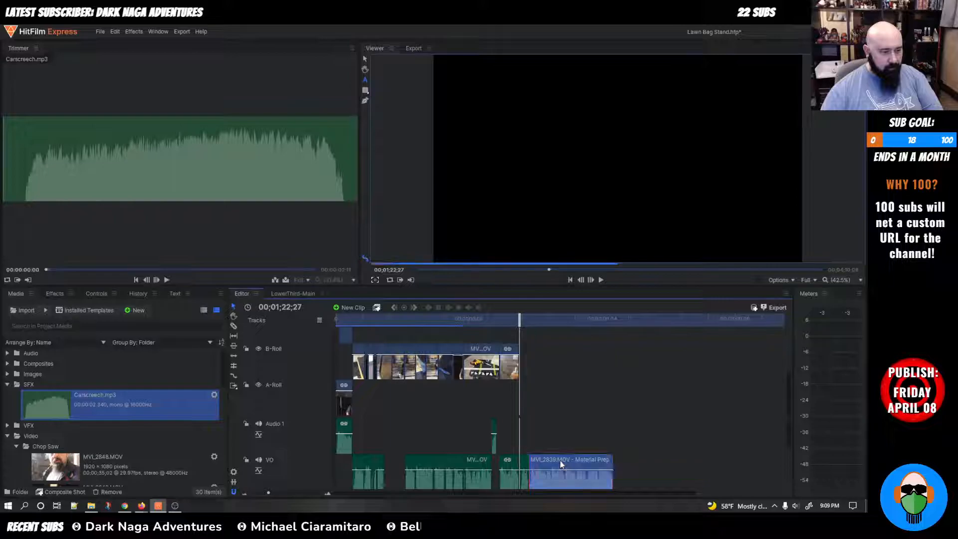
pyautogui.scroll(3, 529, 454)
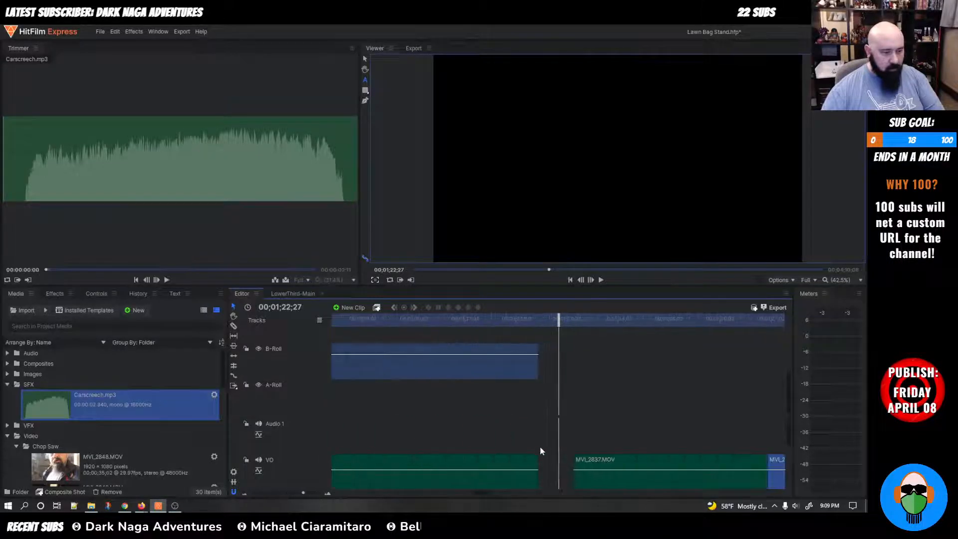
pyautogui.rightClick(542, 465)
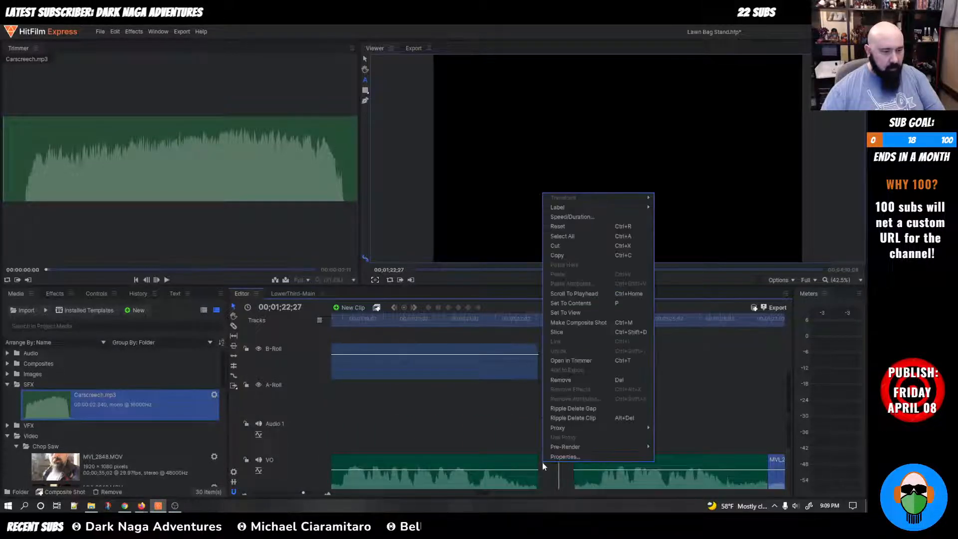
pyautogui.click(570, 408)
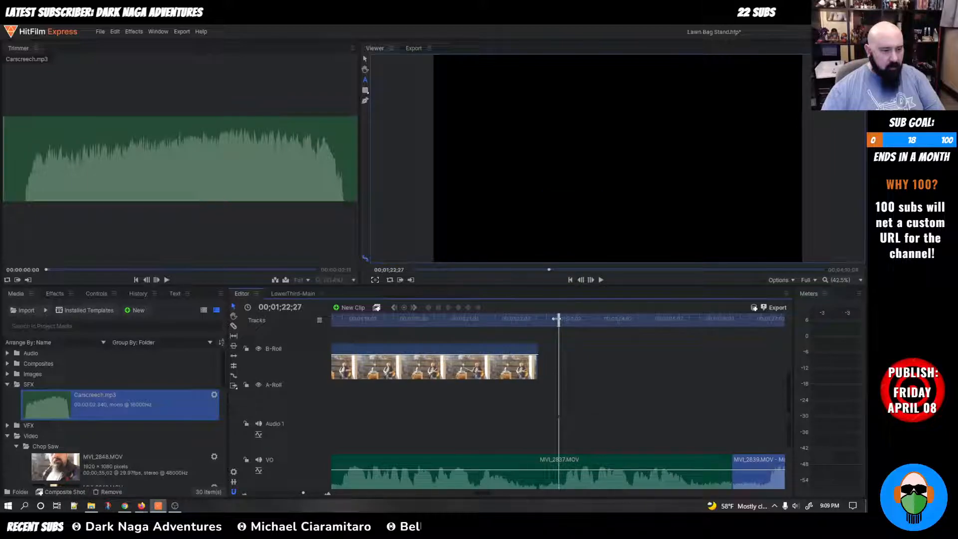
# Step: Play back the MVI_2848.MOV section on the B-Roll and VO tracks to review the edit
pyautogui.scroll(-3, 446, 334)
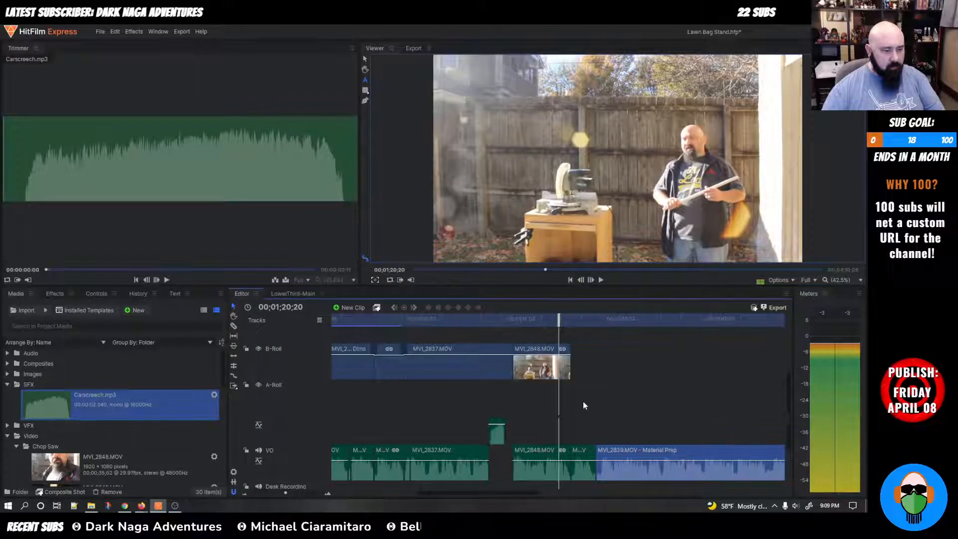
pyautogui.scroll(-1, 583, 401)
pyautogui.moveTo(563, 321); pyautogui.dragTo(524, 321)
pyautogui.press('space')
pyautogui.press('space')
pyautogui.scroll(5, 483, 364)
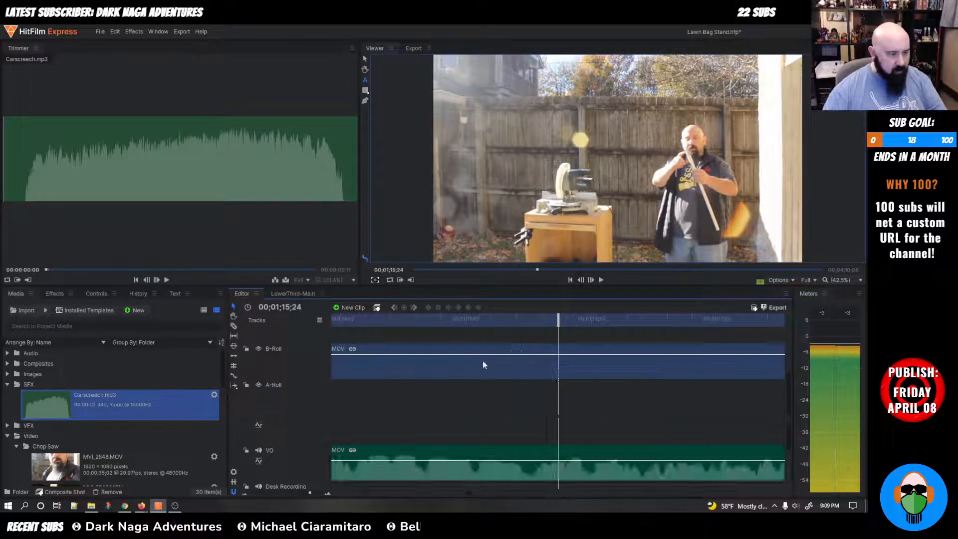
# Step: Place the playhead at 00:01:12:17, at the end of the car screech clip
pyautogui.scroll(-3, 483, 364)
pyautogui.moveTo(558, 320); pyautogui.dragTo(461, 386)
pyautogui.scroll(-2, 461, 386)
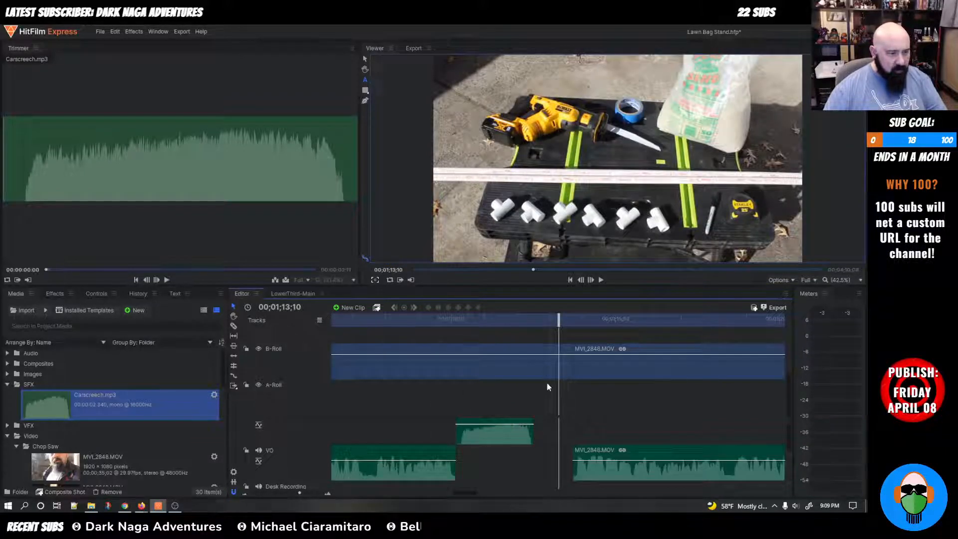
pyautogui.moveTo(557, 318); pyautogui.dragTo(535, 319)
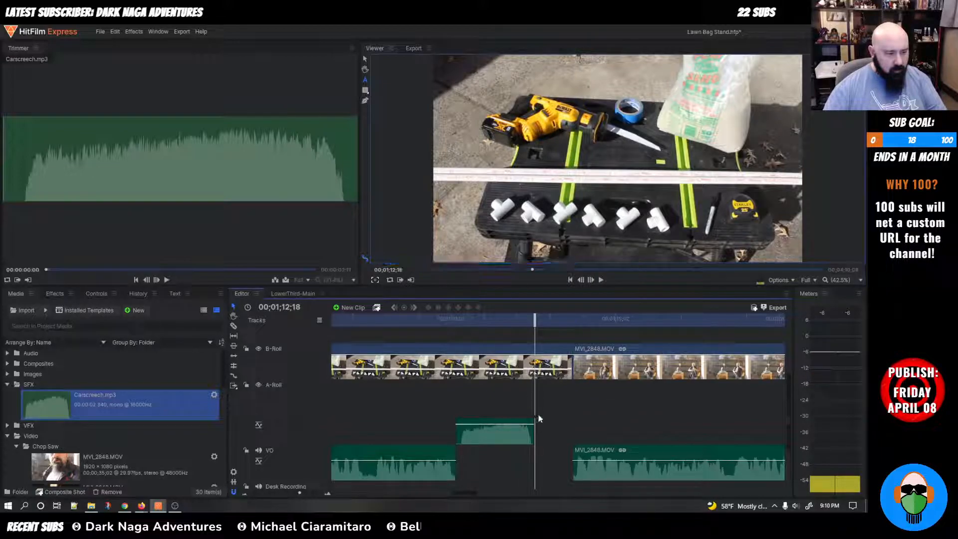
pyautogui.press('Left')
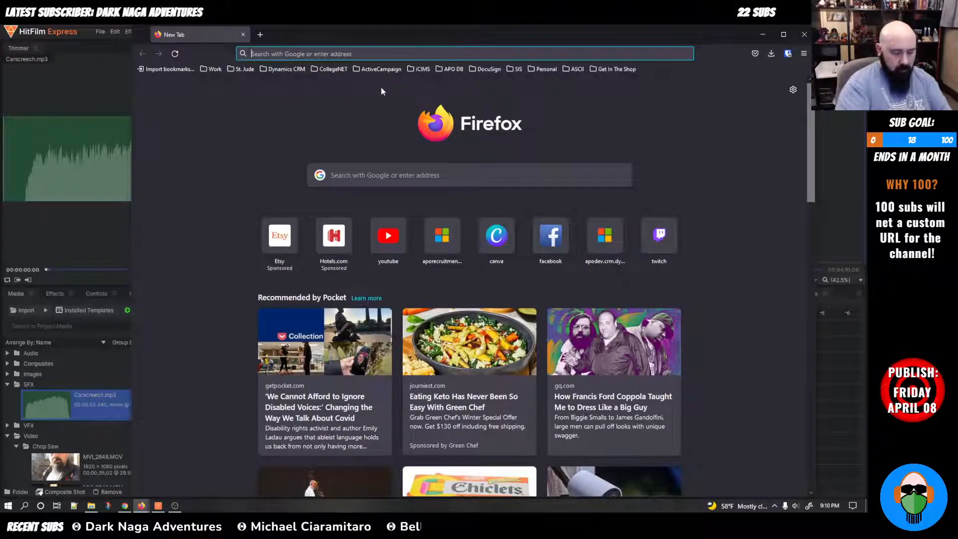
# Step: Search Google in Firefox for "breaking glass", and refine the search to "breaking glass sfx"
pyautogui.write('breaking la')
pyautogui.press('BackSpace')
pyautogui.press('BackSpace')
pyautogui.write('glass')
pyautogui.press('Return')
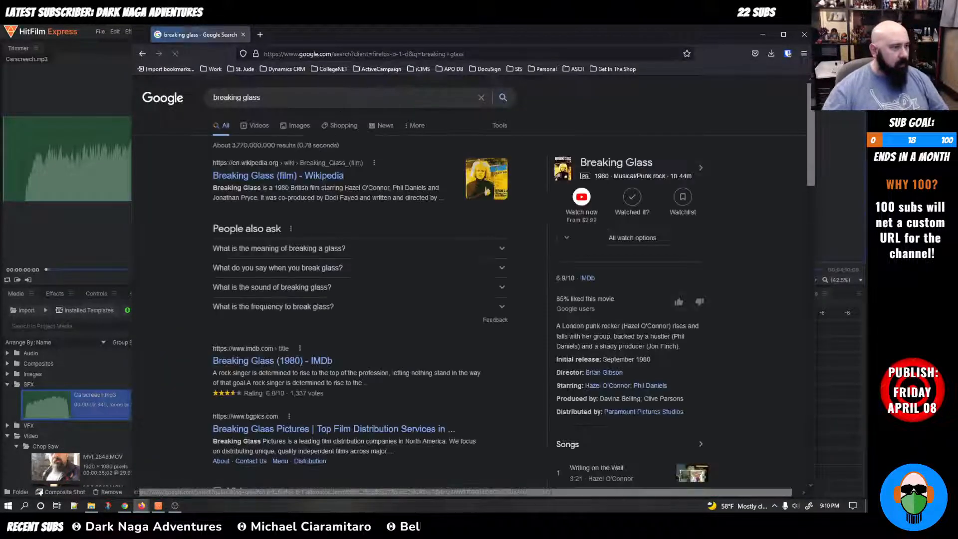
pyautogui.click(303, 98)
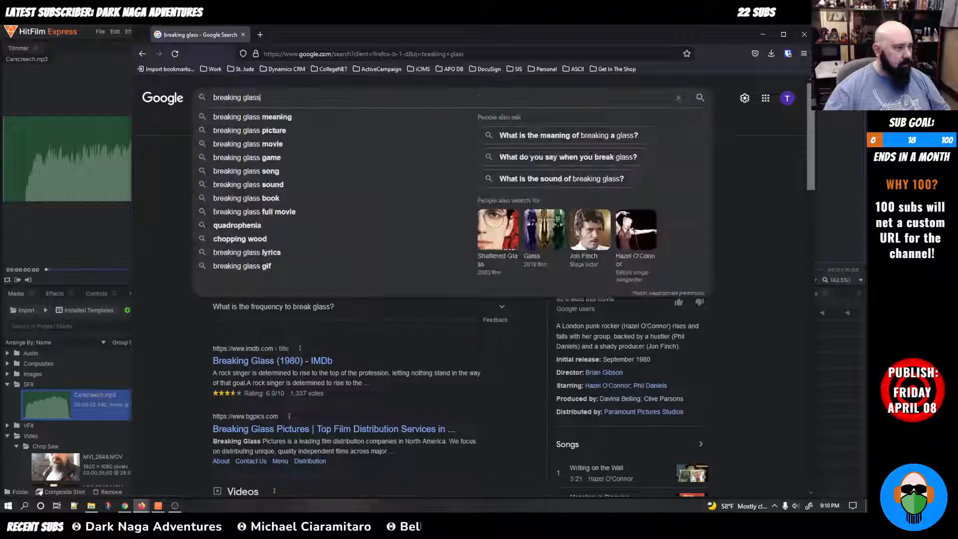
pyautogui.write('sfx')
pyautogui.press('Return')
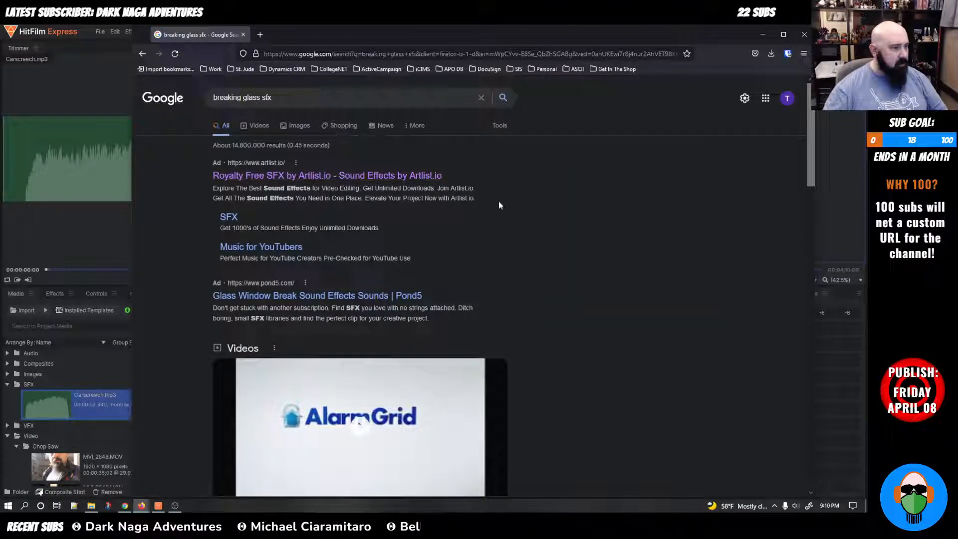
# Step: Look through the search results and open soundfishing.eu's "Glass breaking sound effects" in a separate tab
pyautogui.scroll(-3, 563, 218)
pyautogui.scroll(-5, 562, 220)
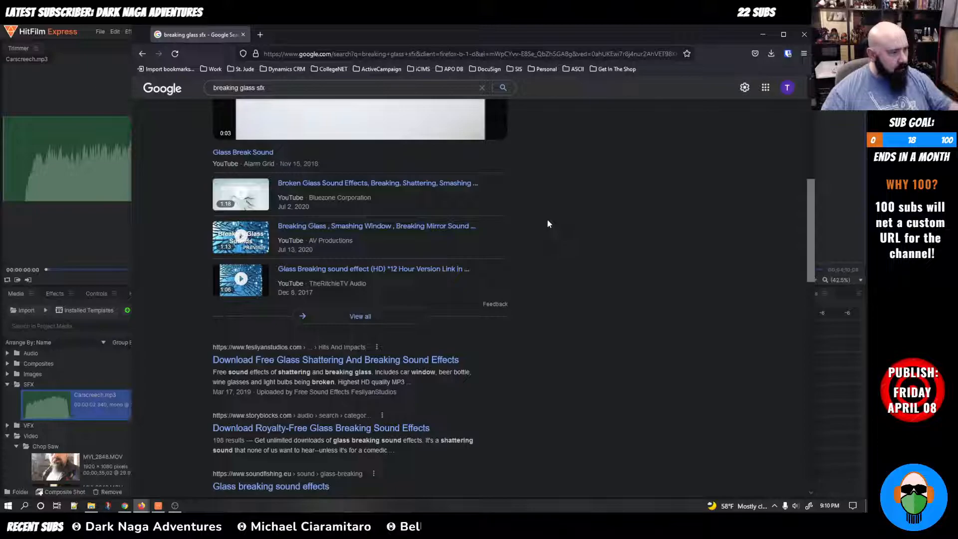
pyautogui.scroll(-3, 547, 224)
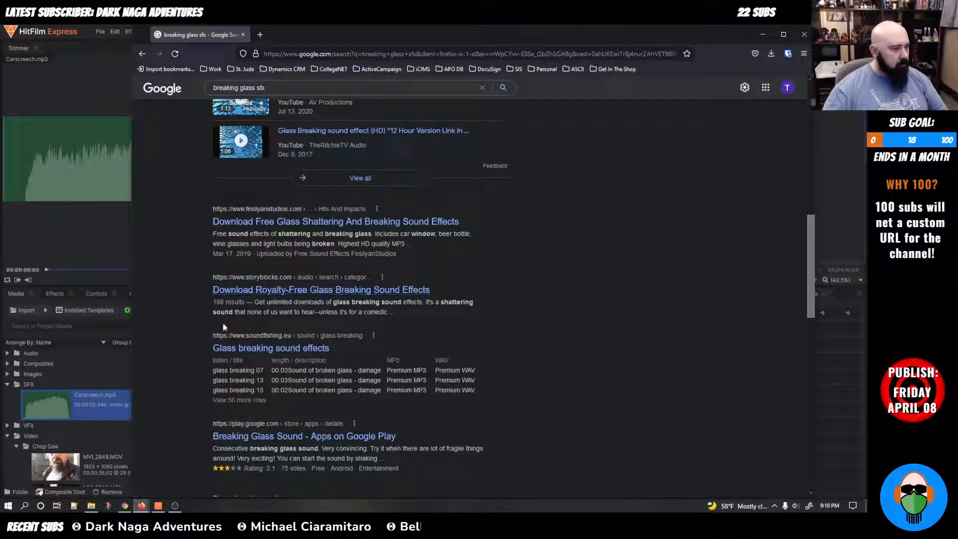
pyautogui.middleClick(241, 349)
pyautogui.click(304, 34)
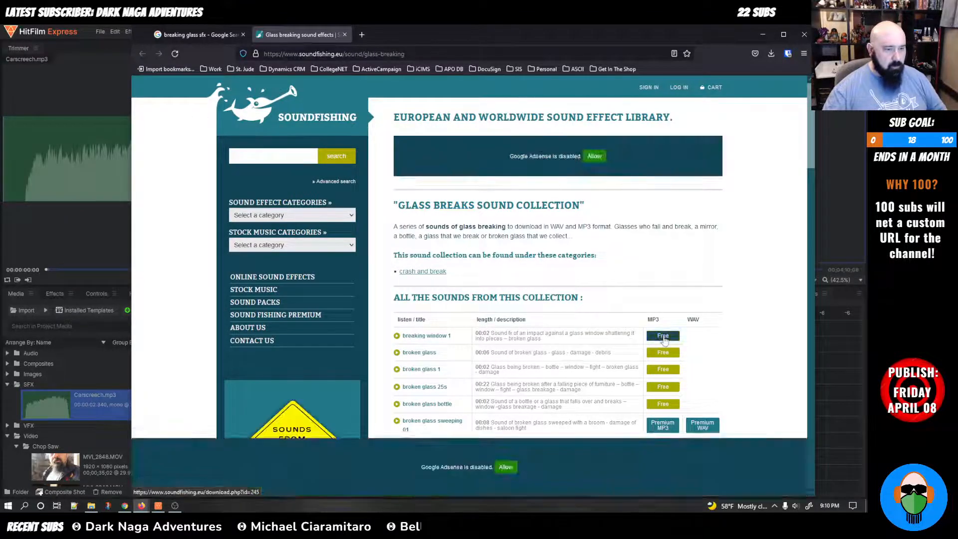
# Step: Preview the breaking window 1 sound, download its free MP3, and show the downloaded impact-window61-SF.mp3 in its folder
pyautogui.click(412, 337)
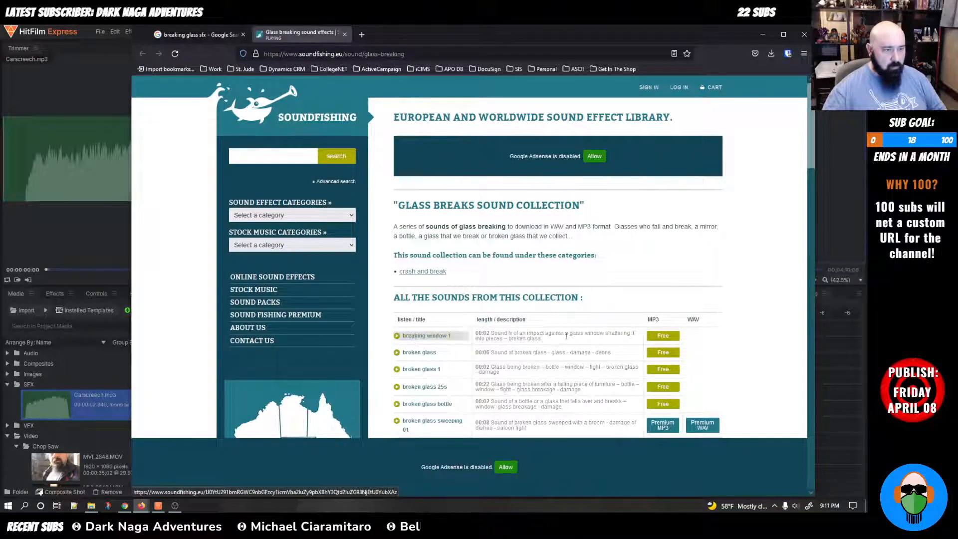
pyautogui.click(662, 335)
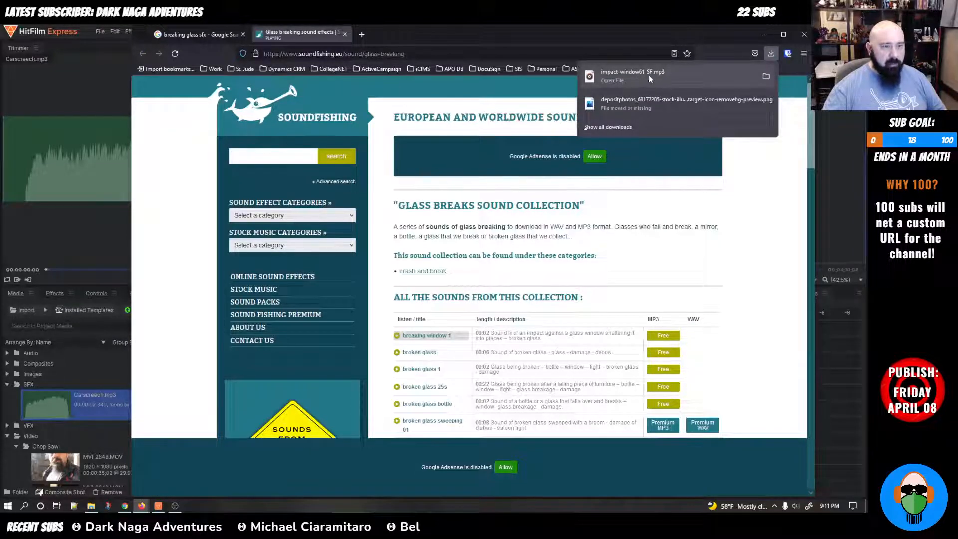
pyautogui.click(766, 76)
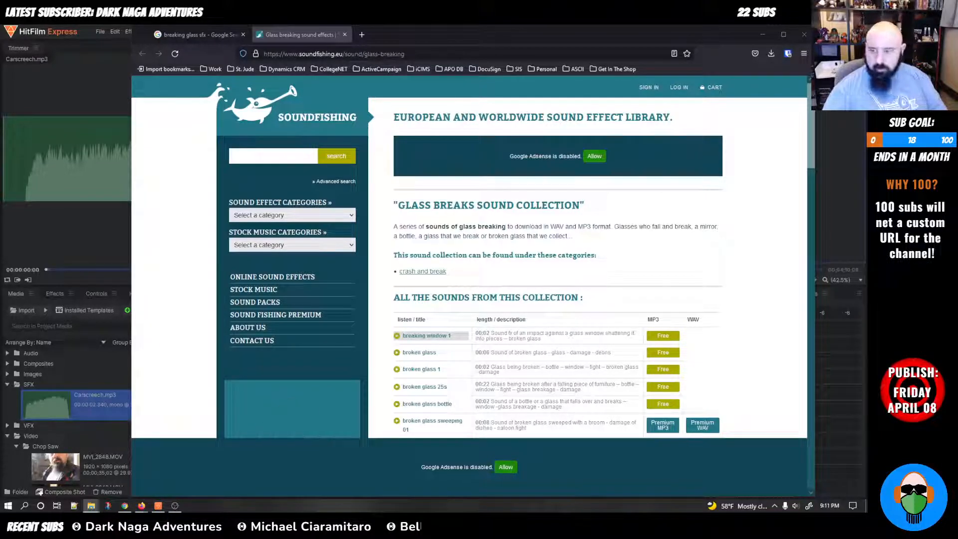
# Step: Bookmark the Soundfishing page as "SFX: Sound-Fishing" in the Get In The Shop folder, and close the browser tabs
pyautogui.moveTo(394, 35); pyautogui.dragTo(370, 49)
pyautogui.hotkey('ctrl', 'd')
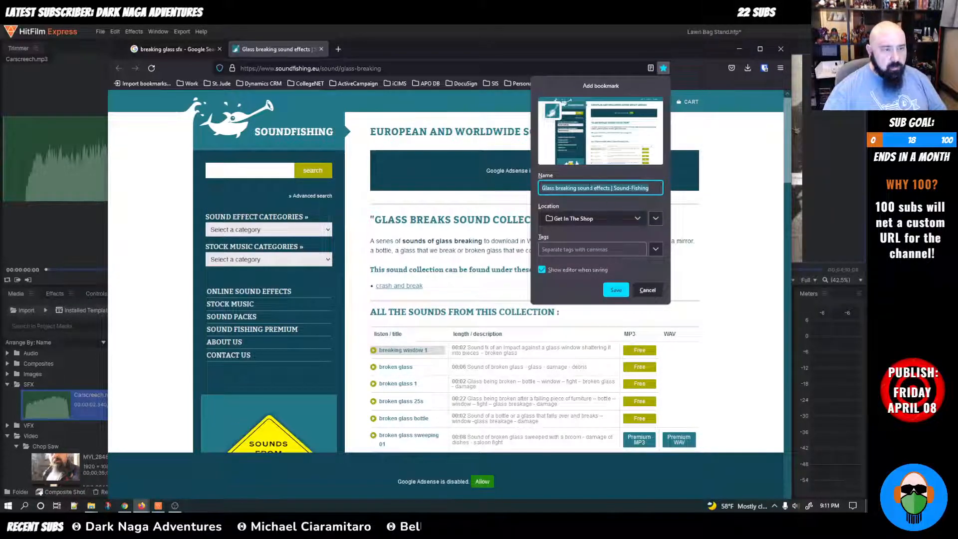
pyautogui.click(578, 188)
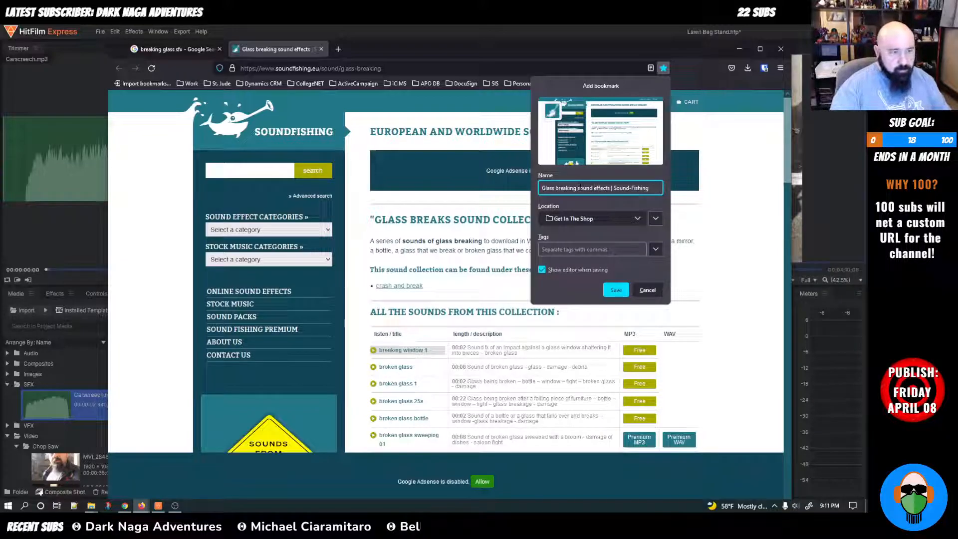
pyautogui.moveTo(612, 188); pyautogui.dragTo(541, 188)
pyautogui.write('SFX:')
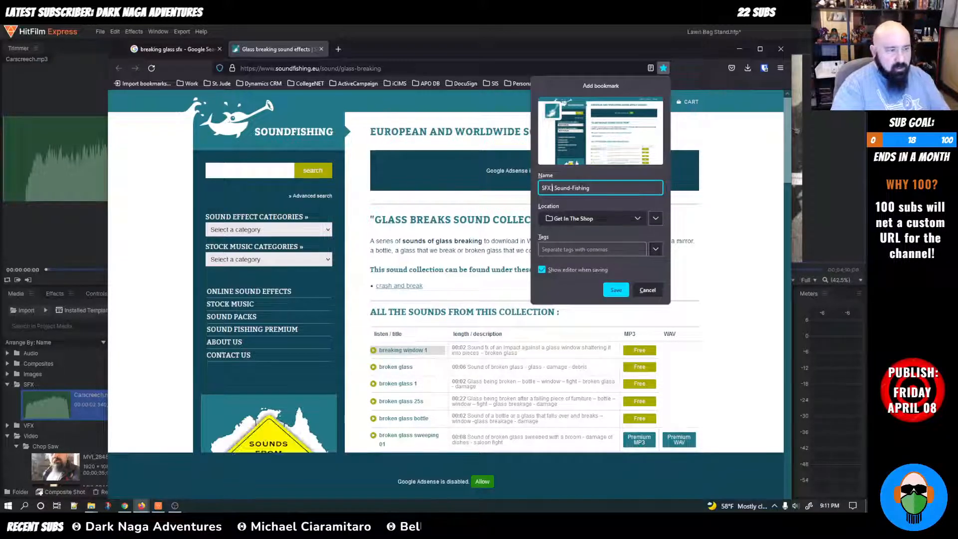
pyautogui.click(615, 290)
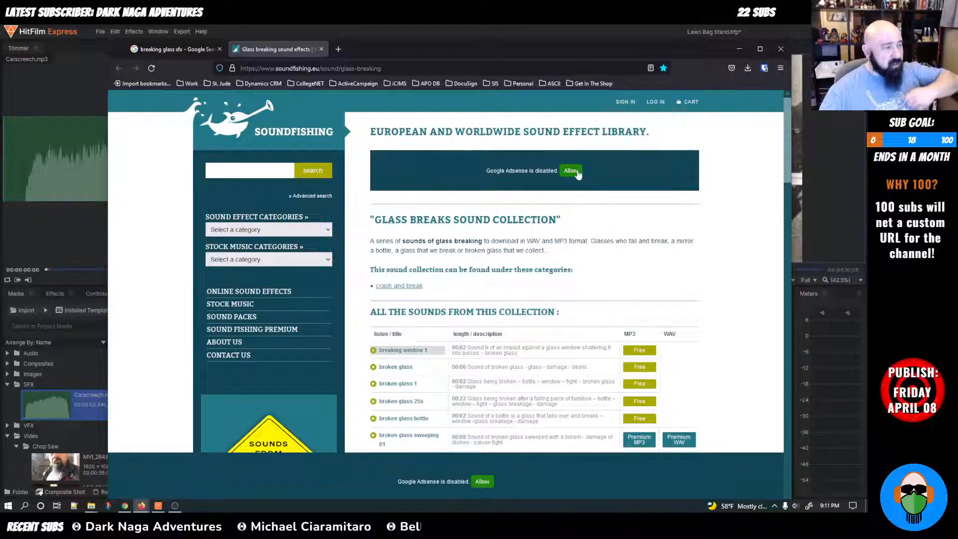
pyautogui.click(321, 50)
pyautogui.click(220, 48)
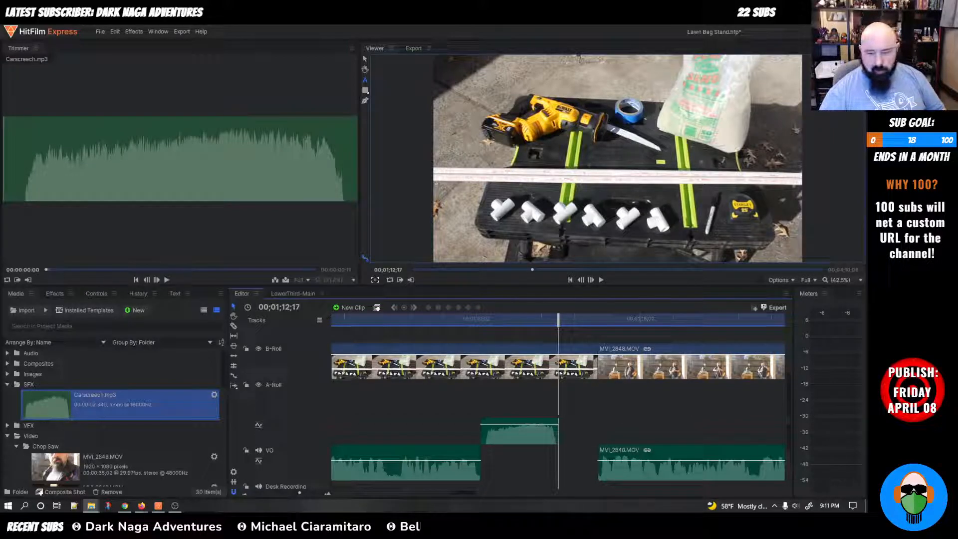
# Step: Bring the project's SFX folder window into view, import impact-window61-SF.mp3 from it into the SFX media folder, and close File Explorer
pyautogui.press('super+d')
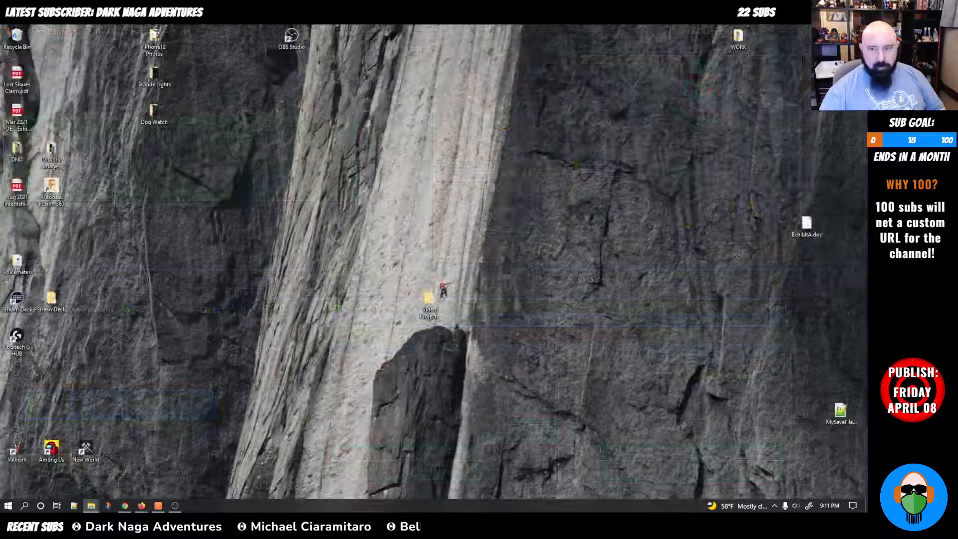
pyautogui.press('super+d')
pyautogui.moveTo(366, 508); pyautogui.dragTo(348, 119)
pyautogui.moveTo(771, 316); pyautogui.dragTo(478, 311)
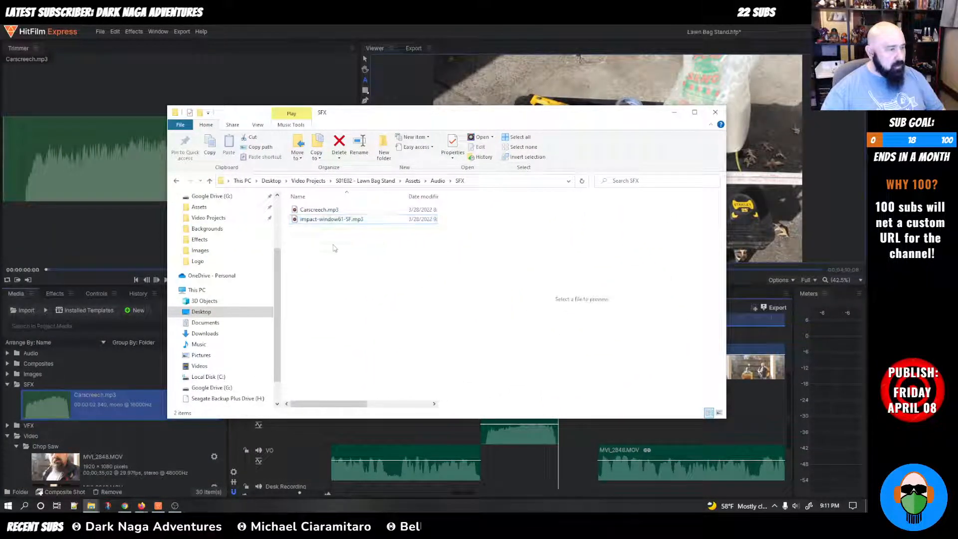
pyautogui.moveTo(329, 219); pyautogui.dragTo(68, 383)
pyautogui.click(714, 112)
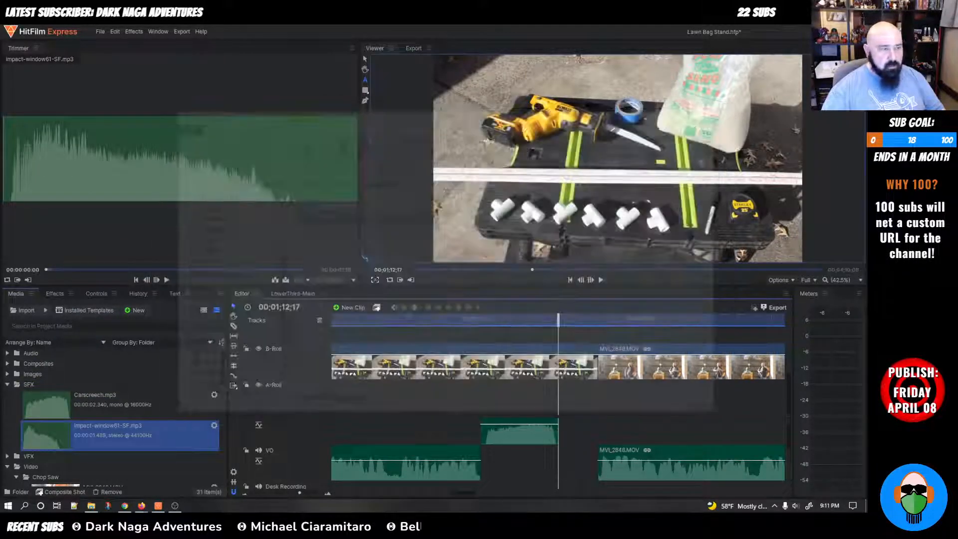
# Step: Place impact-window61-SF.mp3 on Audio 1 directly after Carscreech.mp3, and play back the sounds through the cut to MVI_2848.MOV
pyautogui.moveTo(74, 438); pyautogui.dragTo(598, 429)
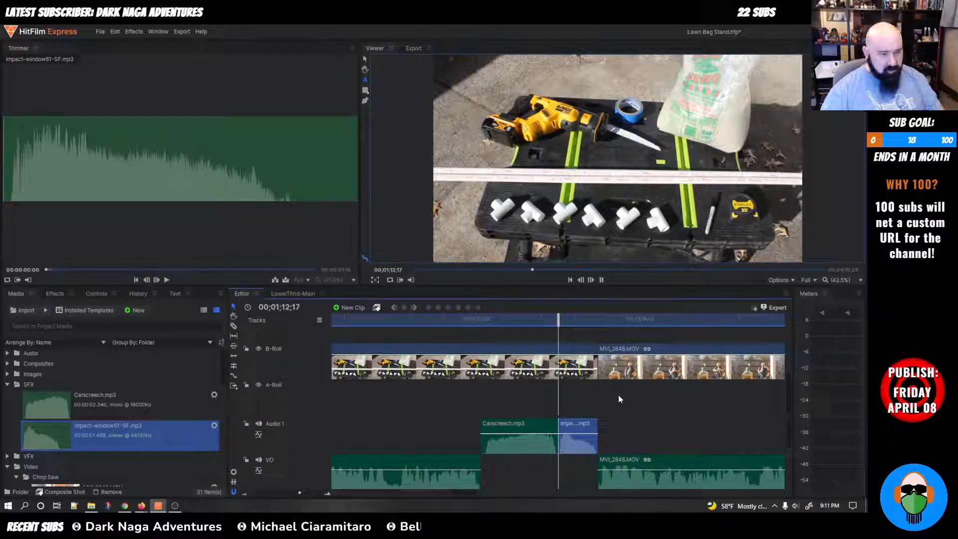
pyautogui.click(606, 318)
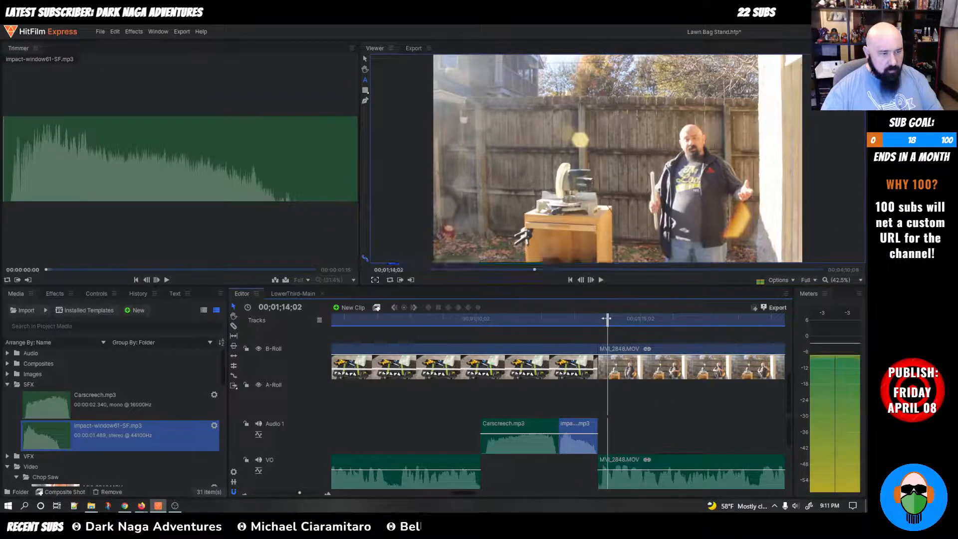
pyautogui.click(421, 318)
pyautogui.press('space')
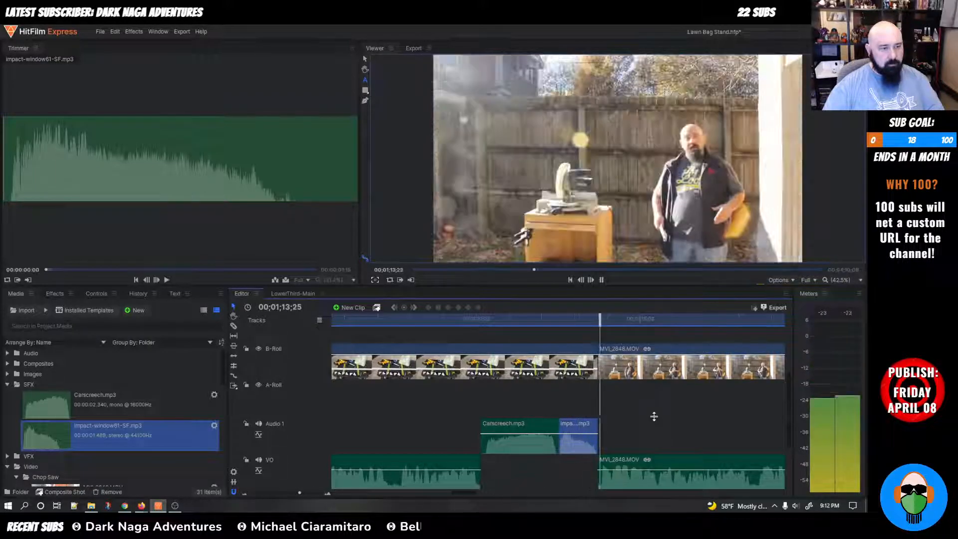
pyautogui.press('space')
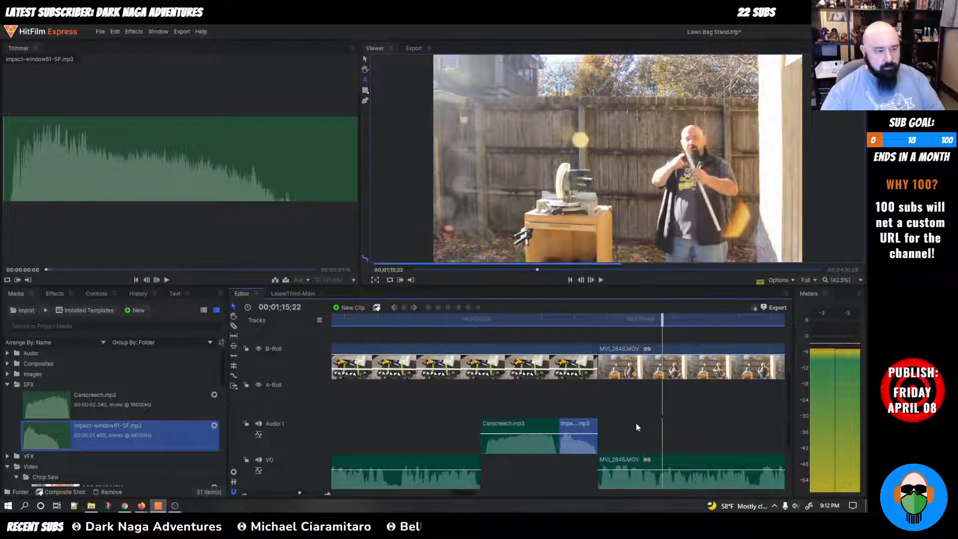
# Step: Try letting the glass-breaking sound run slightly past the start of MVI_2848.MOV, play it back, and trim it back to the cut
pyautogui.moveTo(600, 424); pyautogui.dragTo(603, 424)
pyautogui.click(478, 318)
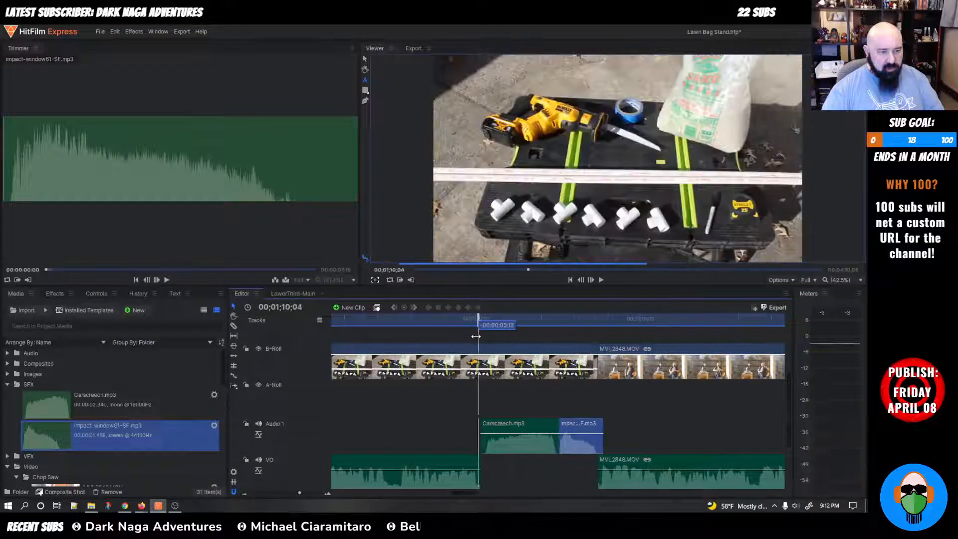
pyautogui.press('space')
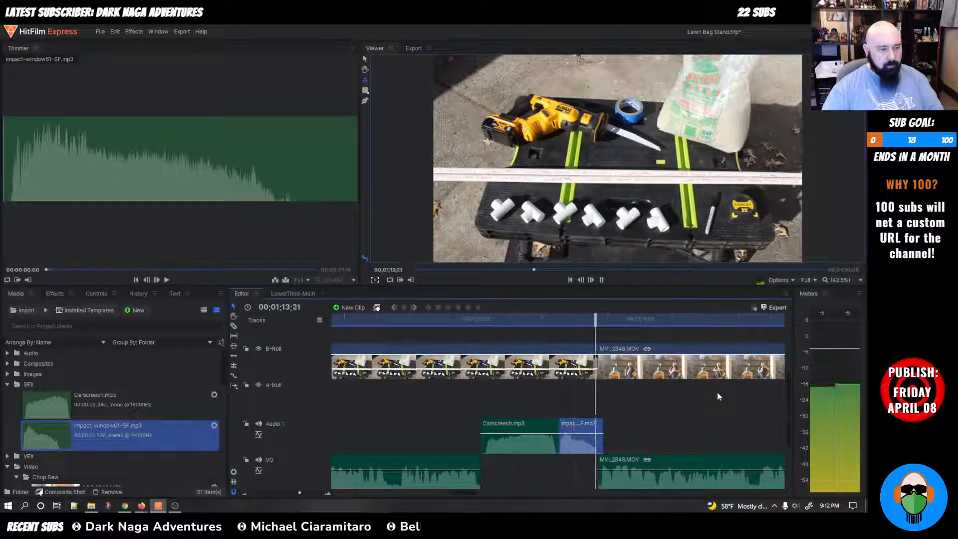
pyautogui.press('space')
pyautogui.moveTo(607, 426); pyautogui.dragTo(607, 424)
pyautogui.press('space')
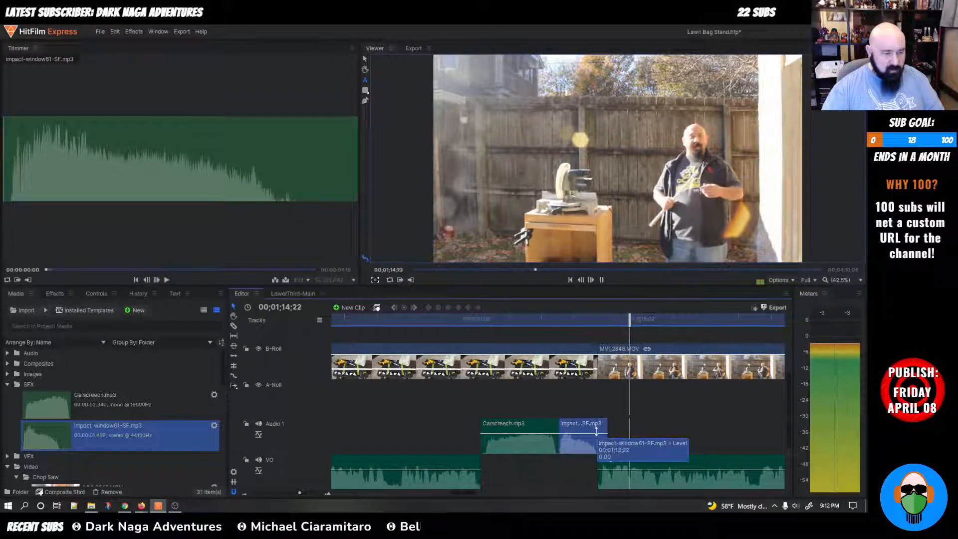
pyautogui.click(583, 368)
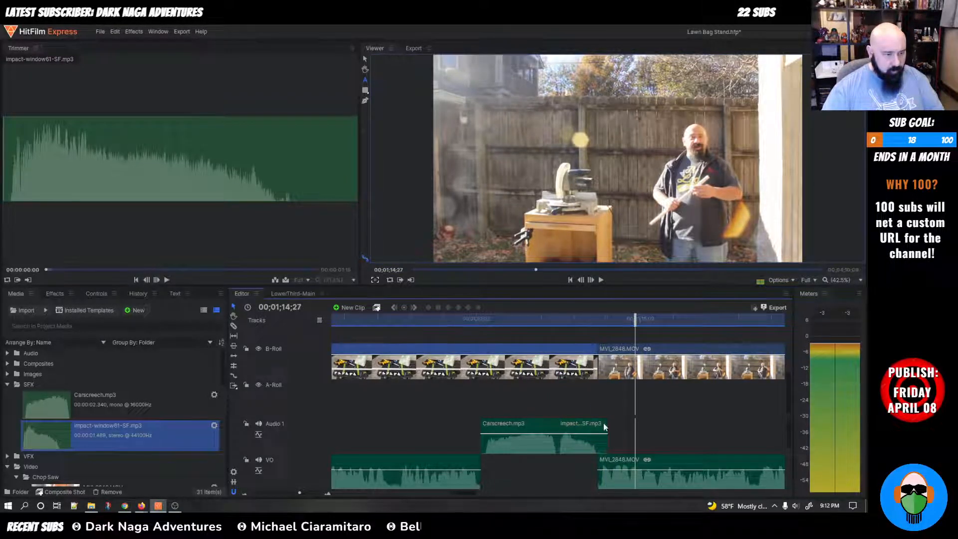
pyautogui.moveTo(604, 426); pyautogui.dragTo(597, 426)
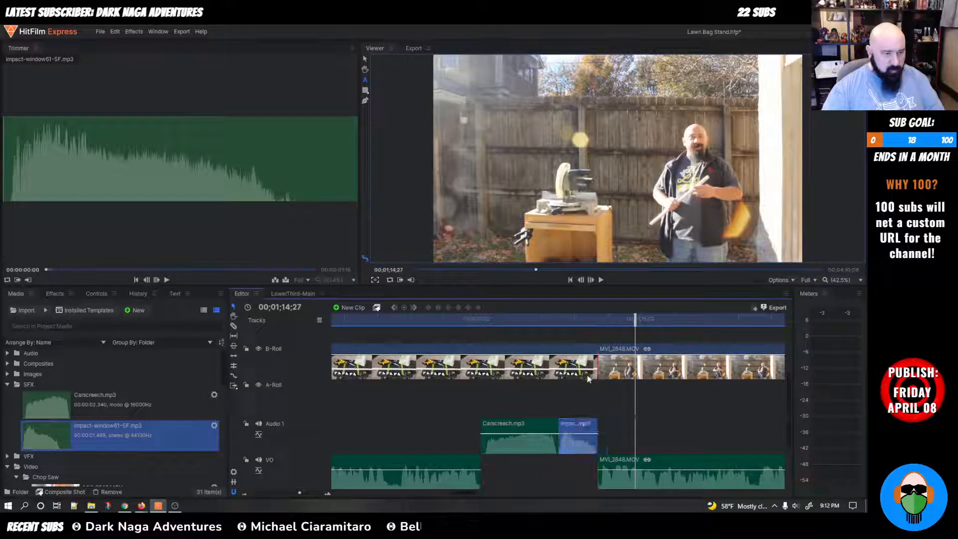
# Step: Slice the B-Roll clip before MVI_2848.MOV at 00;01;13;17 and ripple delete the short leftover piece so the following clips close the gap
pyautogui.moveTo(624, 338); pyautogui.dragTo(588, 332)
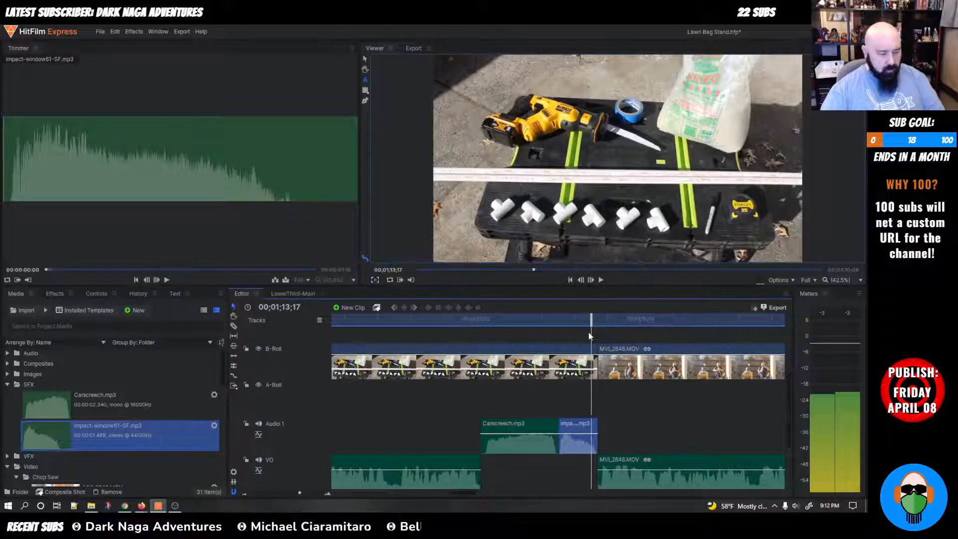
pyautogui.press('c')
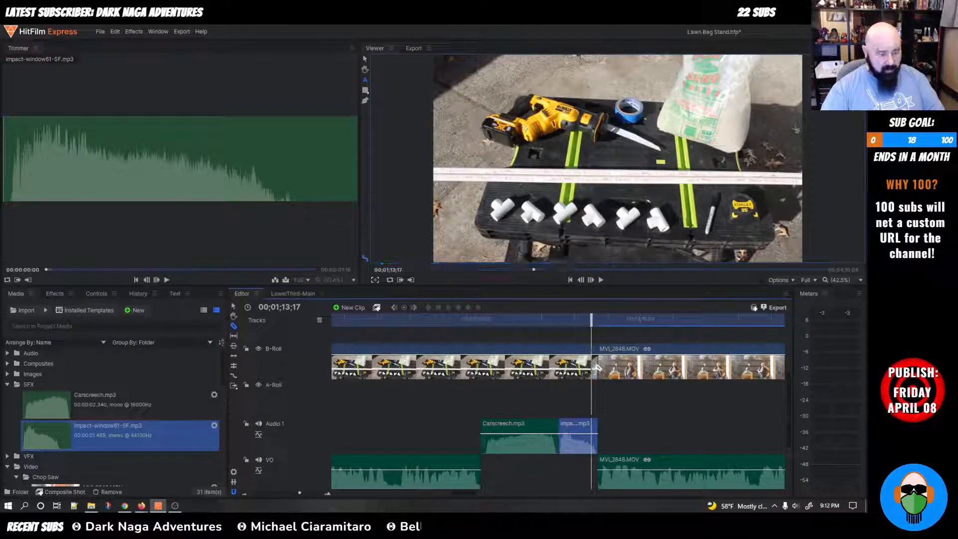
pyautogui.rightClick(593, 352)
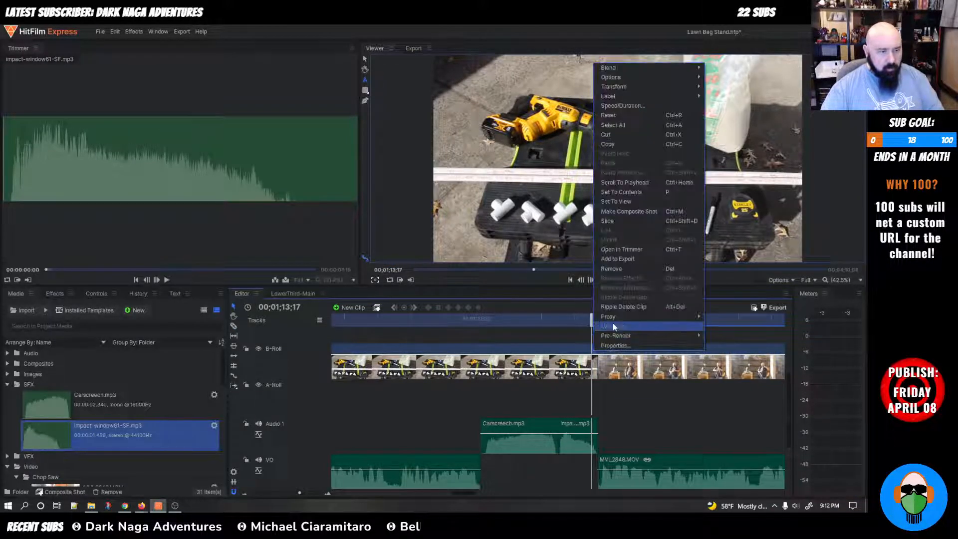
pyautogui.click(618, 307)
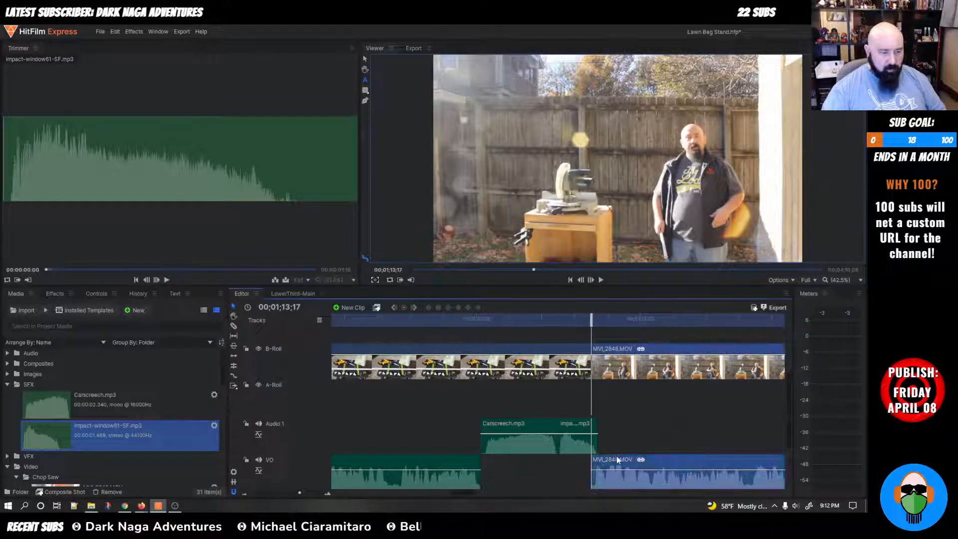
pyautogui.moveTo(615, 455); pyautogui.dragTo(621, 455)
pyautogui.hotkey('ctrl', 'z')
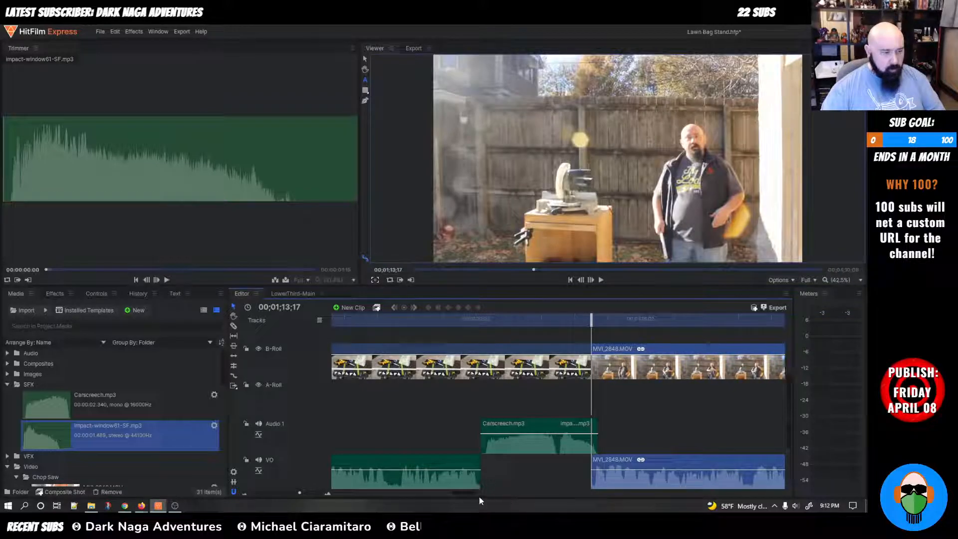
pyautogui.hotkey('ctrl', 'z')
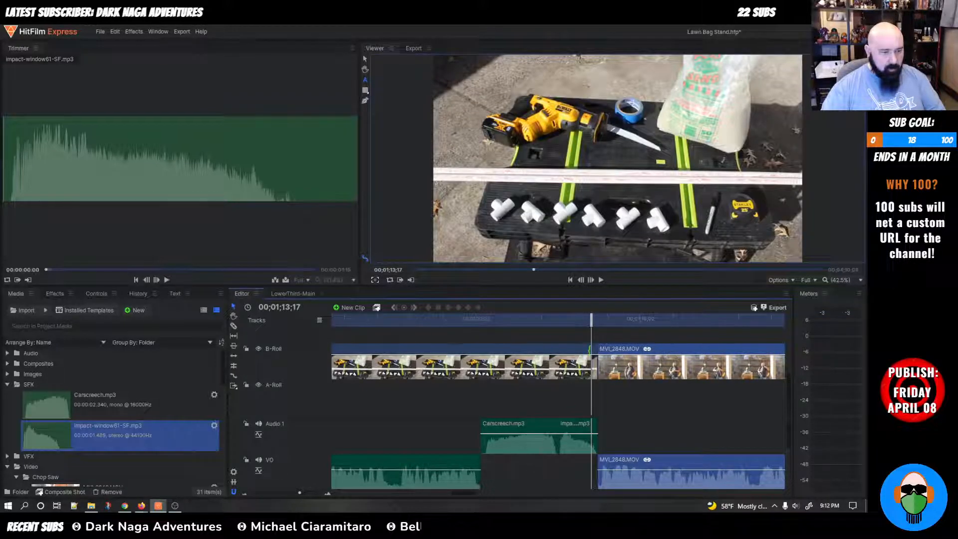
pyautogui.click(596, 354)
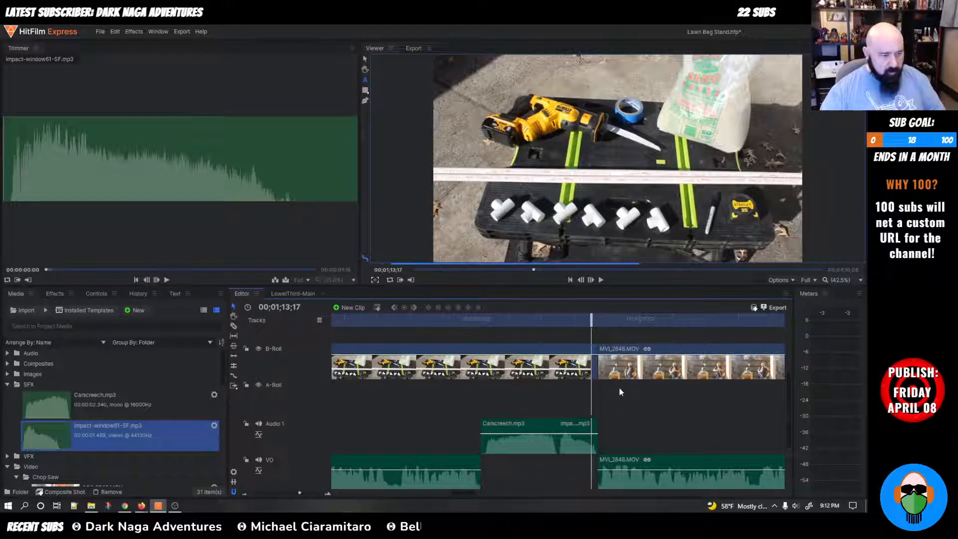
pyautogui.hotkey('ctrl', 'Delete')
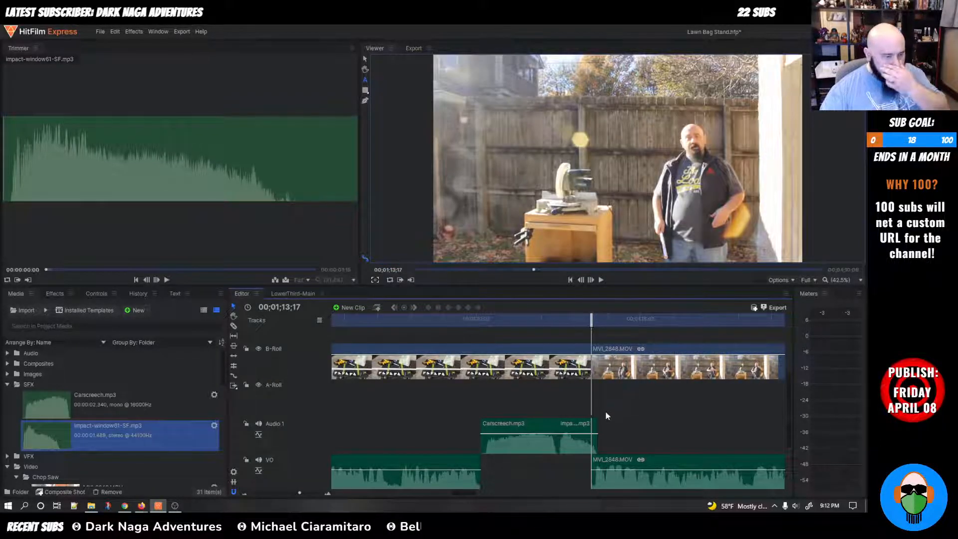
# Step: Play back from the car screech through MVI_2848.MOV and across its end on B-Roll to check where footage is missing
pyautogui.moveTo(589, 321); pyautogui.dragTo(496, 331)
pyautogui.press('space')
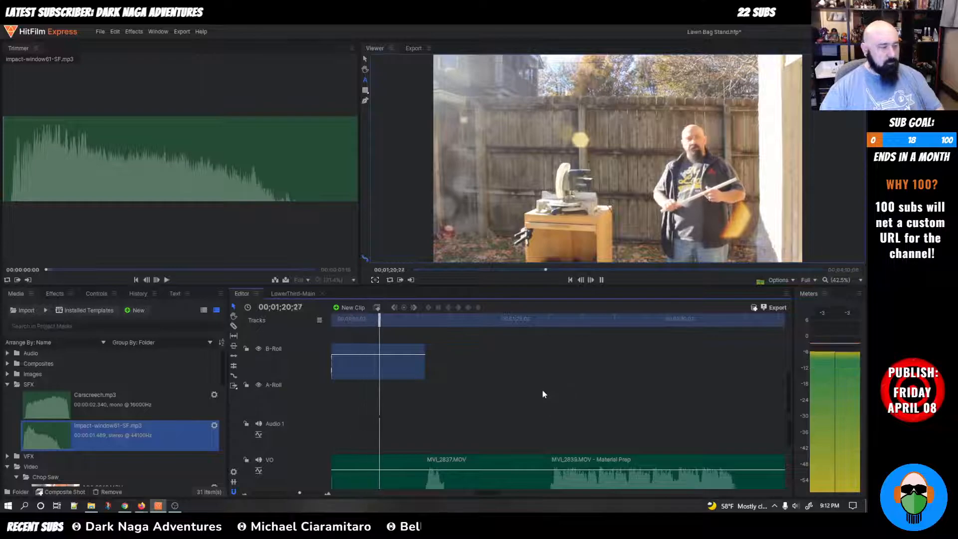
pyautogui.press('space')
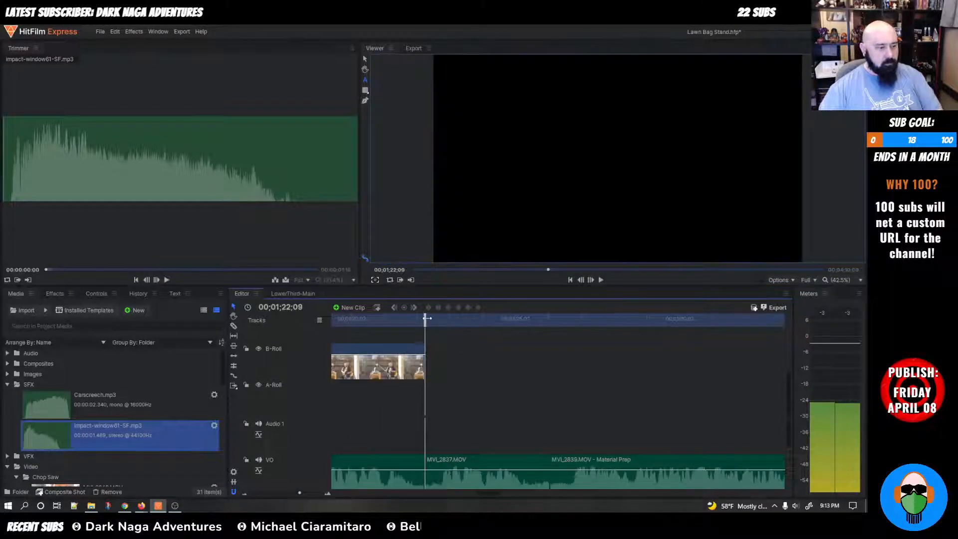
pyautogui.moveTo(427, 319); pyautogui.dragTo(389, 322)
pyautogui.press('space')
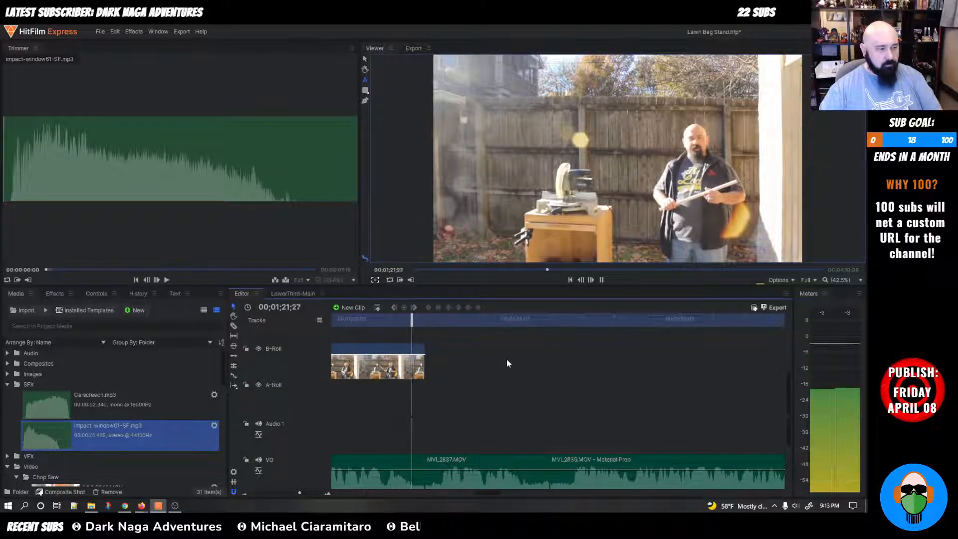
pyautogui.press('space')
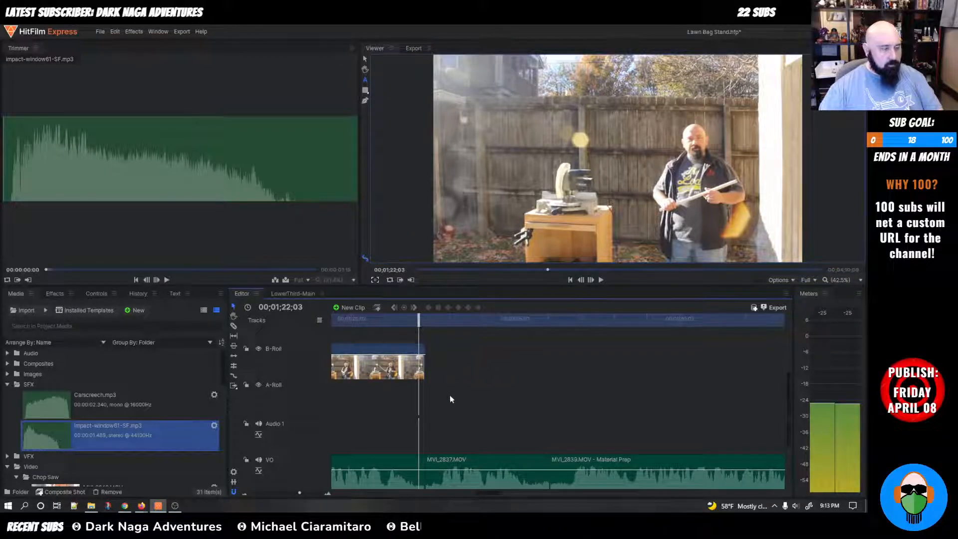
pyautogui.scroll(3, 466, 394)
pyautogui.scroll(1, 594, 392)
pyautogui.scroll(-1, 594, 393)
pyautogui.scroll(1, 594, 392)
pyautogui.scroll(-1, 593, 392)
pyautogui.press('space')
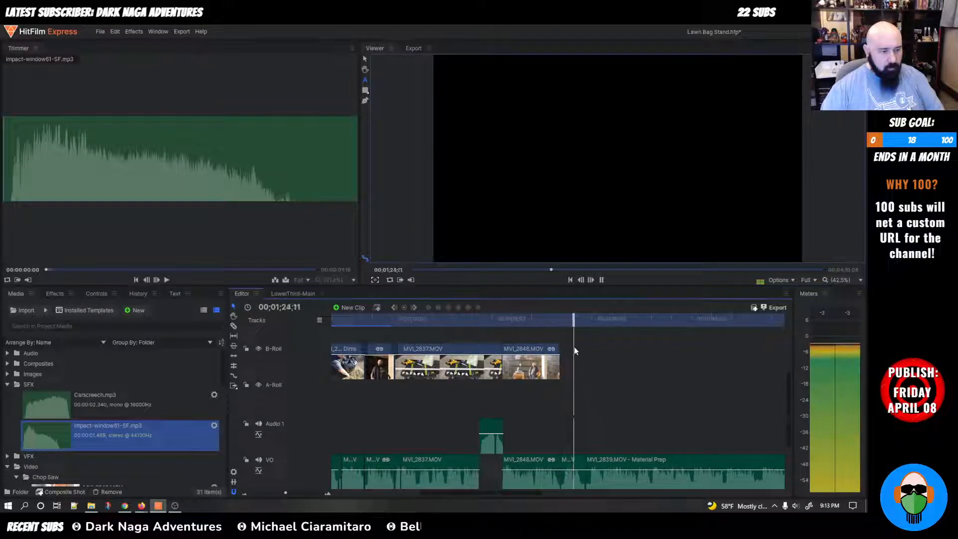
pyautogui.click(541, 318)
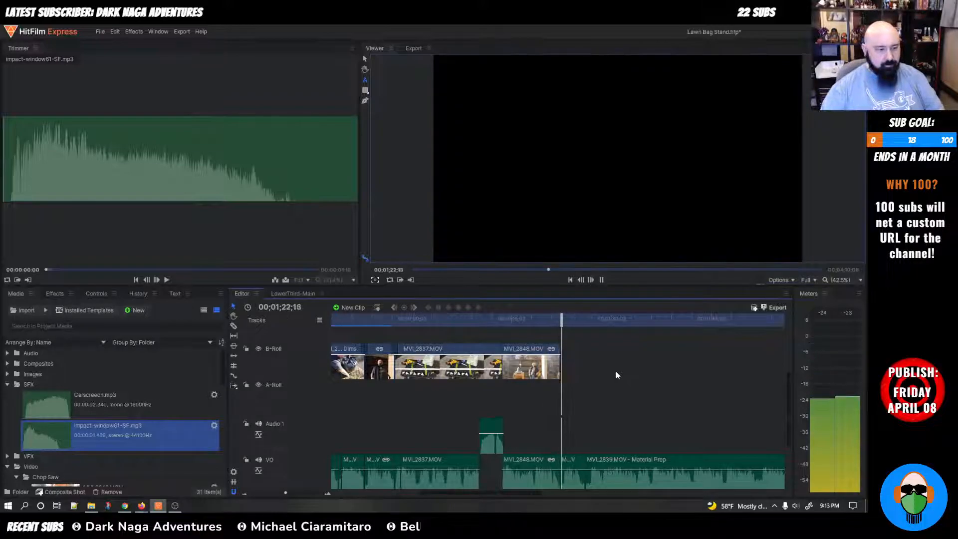
pyautogui.press('space')
# Step: Move the MVI_2837.MOV clip from the Video 5 track to B-Roll, directly after MVI_2848.MOV
pyautogui.scroll(4, 574, 382)
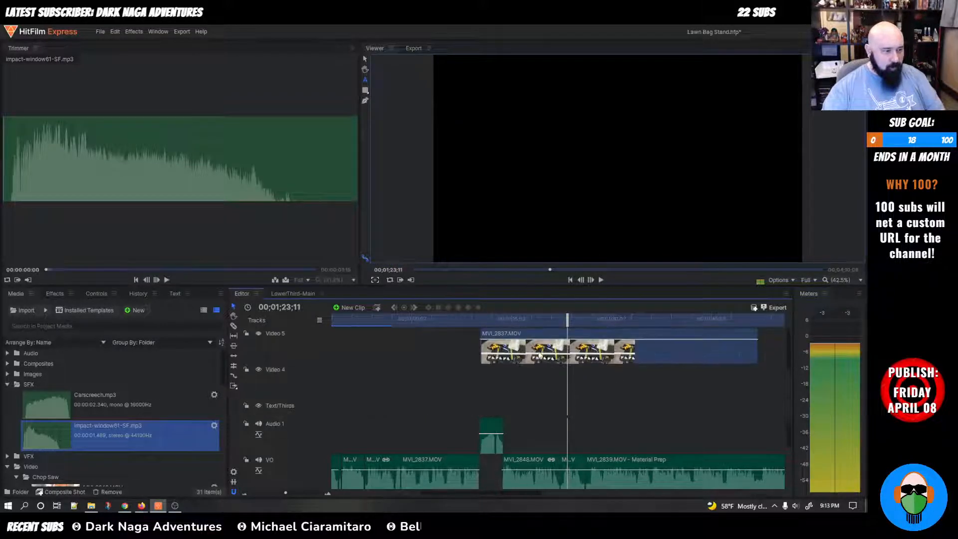
pyautogui.moveTo(496, 335); pyautogui.dragTo(607, 430)
pyautogui.moveTo(592, 359); pyautogui.dragTo(592, 359)
# Step: Play back the rearranged B-Roll and set the playhead on the start of MVI_2848.MOV at 00;01;13;17
pyautogui.press('space')
pyautogui.click(510, 318)
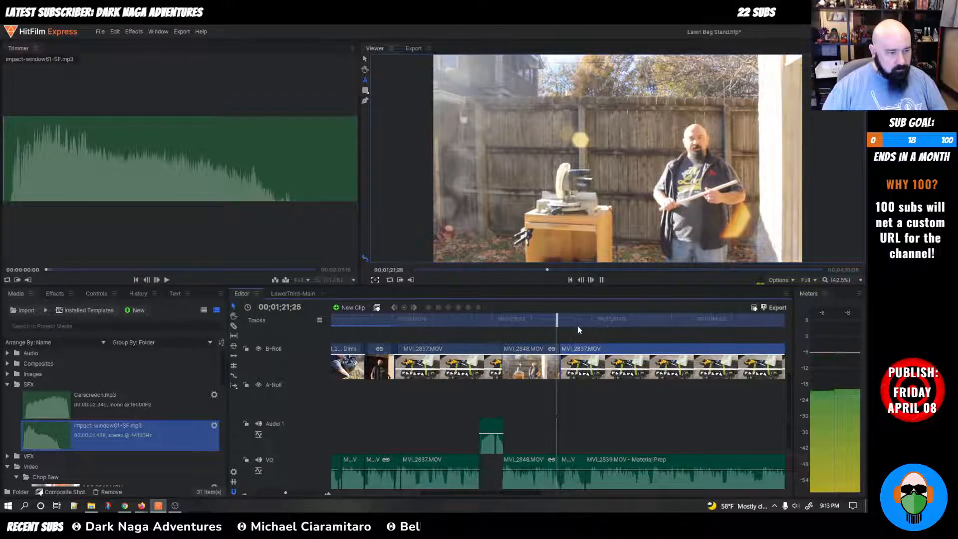
pyautogui.moveTo(565, 324); pyautogui.dragTo(494, 324)
pyautogui.press('space')
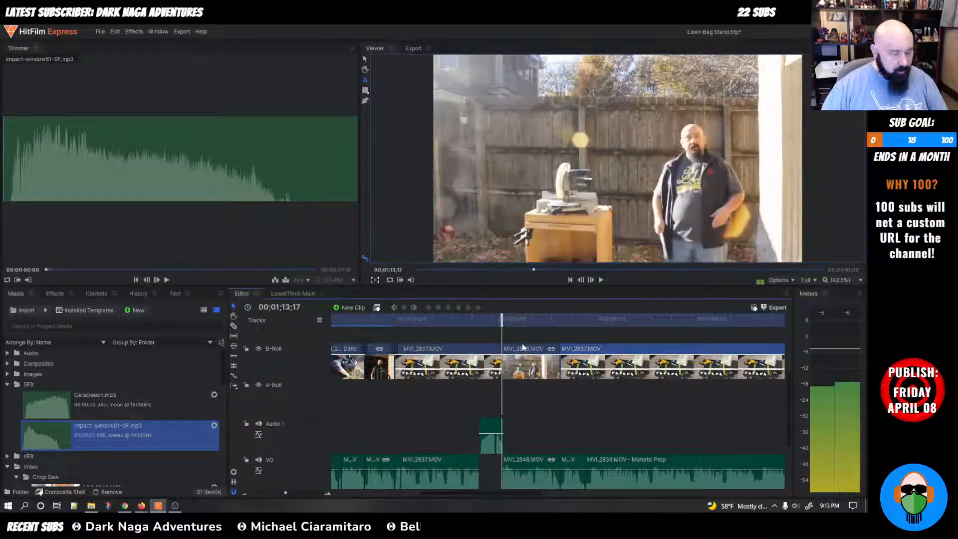
pyautogui.press('space')
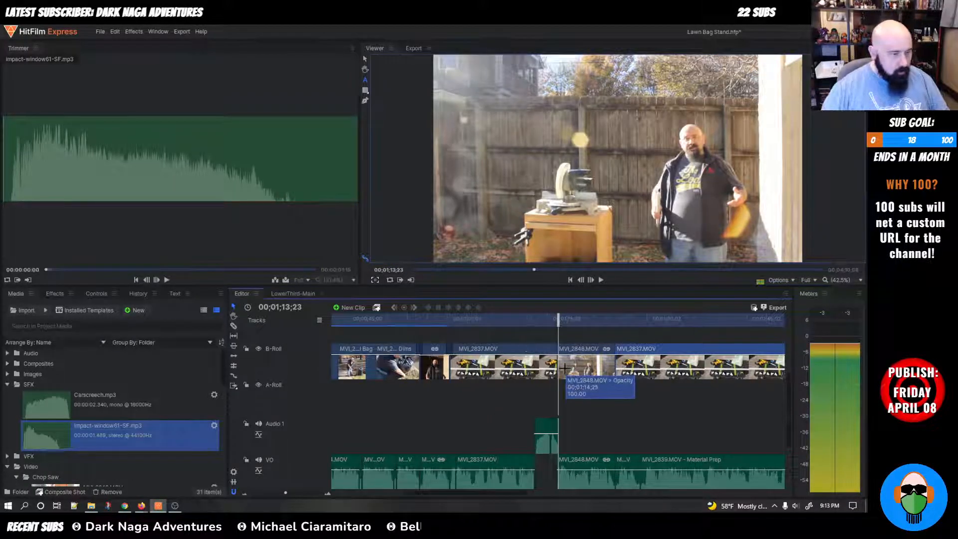
pyautogui.scroll(5, 563, 366)
pyautogui.press('Left')
pyautogui.press('Left')
pyautogui.press('Left')
pyautogui.press('Left')
pyautogui.press('Left')
pyautogui.press('Left')
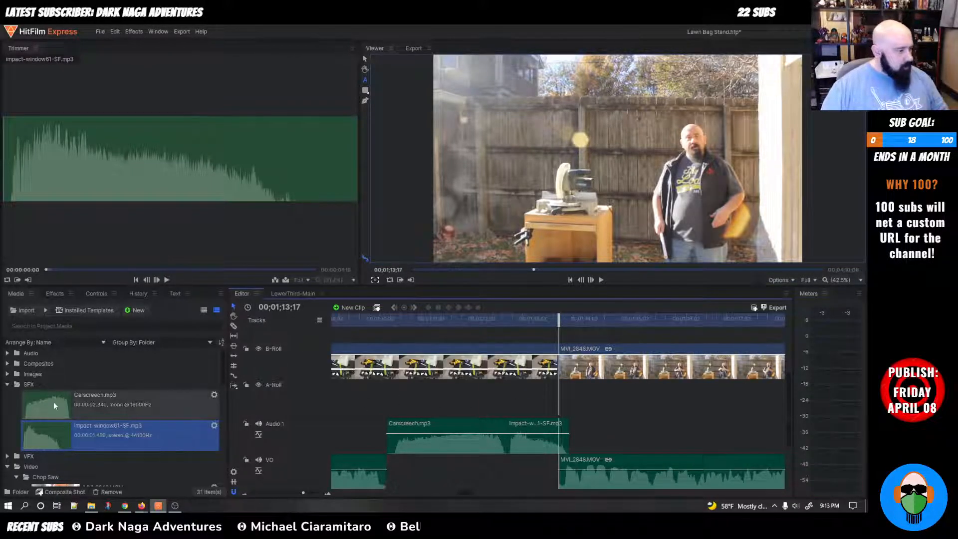
# Step: Add the Iris video transition to the B-Roll cut leading into MVI_2848.MOV, and play back the transition
pyautogui.click(55, 293)
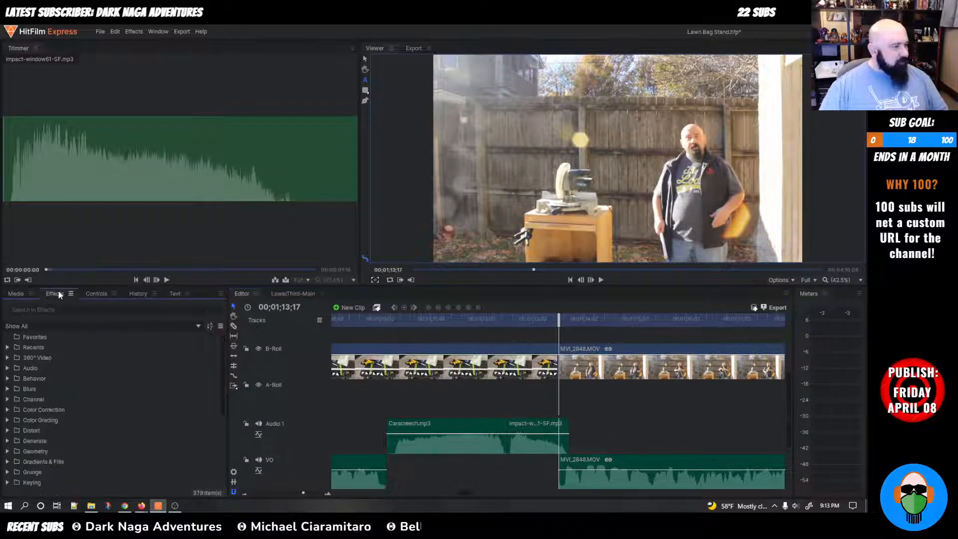
pyautogui.scroll(-3, 42, 445)
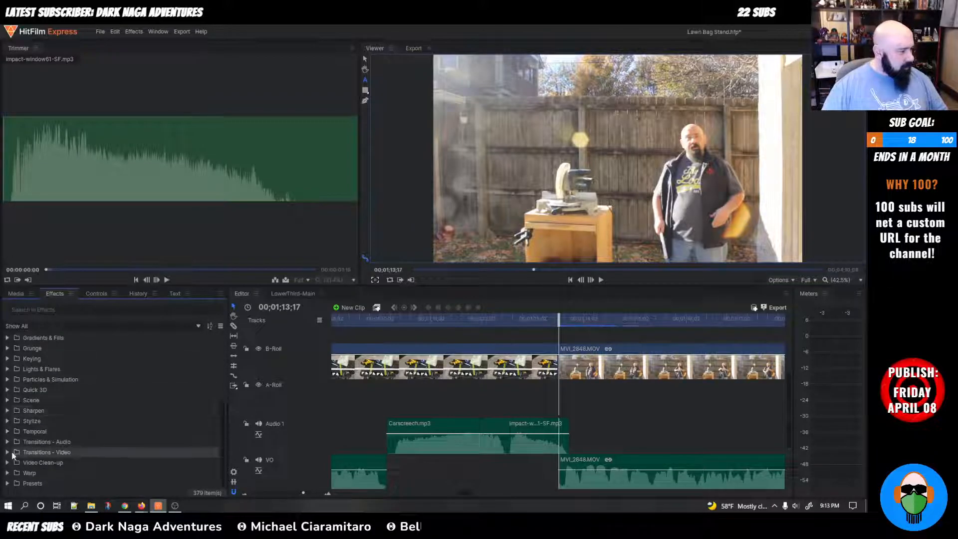
pyautogui.click(48, 452)
pyautogui.scroll(-3, 120, 426)
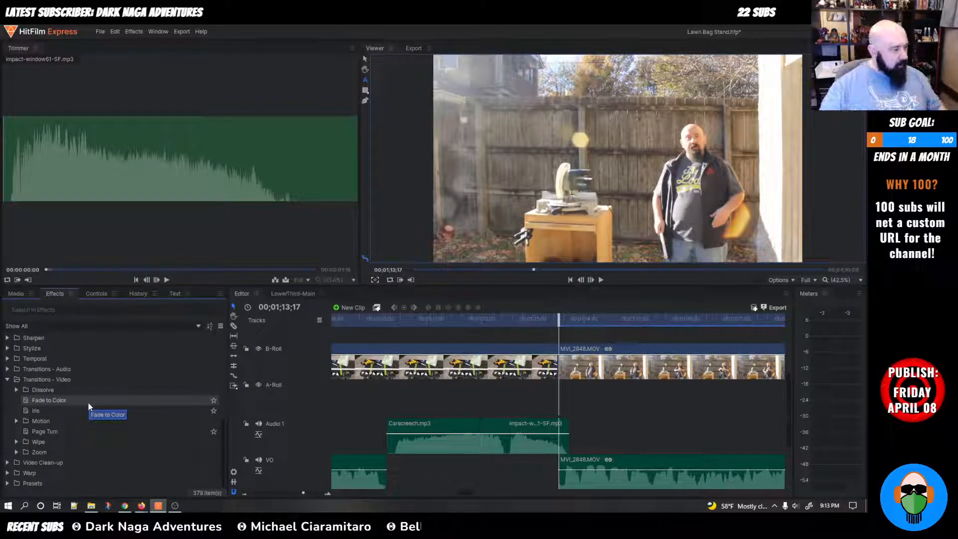
pyautogui.click(17, 451)
pyautogui.click(17, 431)
pyautogui.click(15, 389)
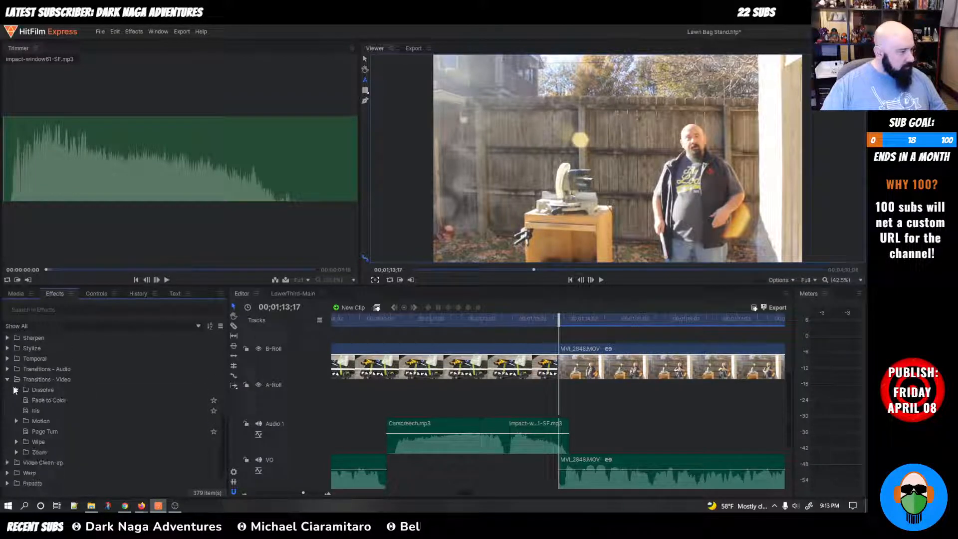
pyautogui.click(15, 390)
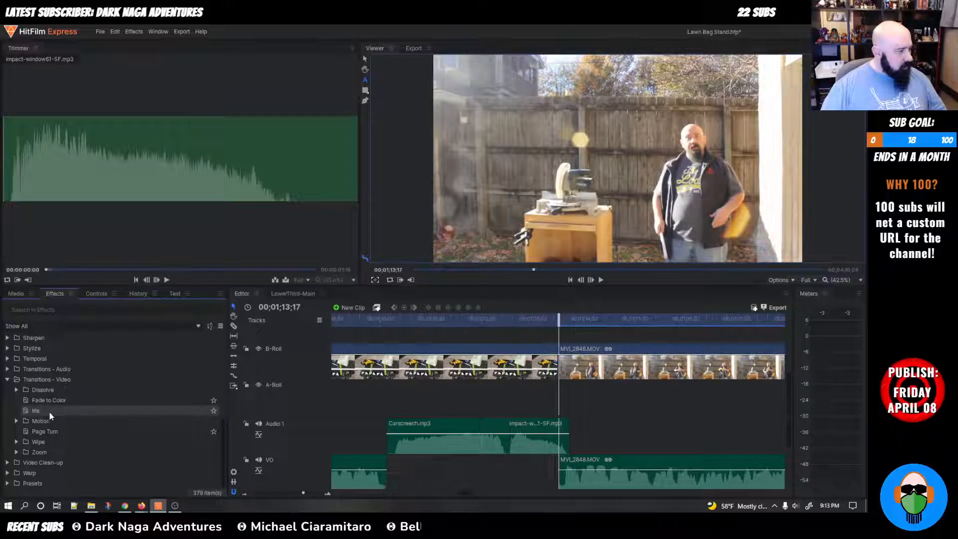
pyautogui.moveTo(49, 412); pyautogui.dragTo(552, 358)
pyautogui.press('space')
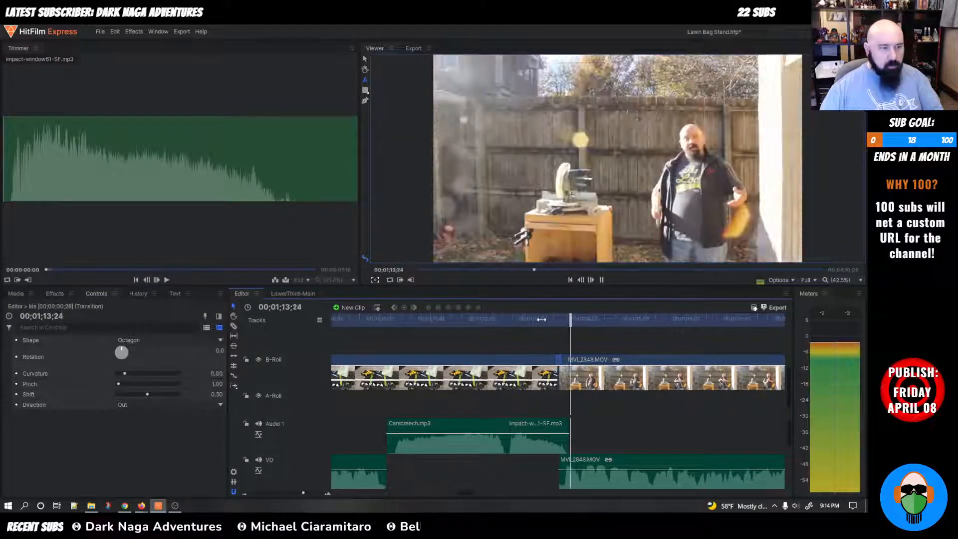
pyautogui.click(451, 322)
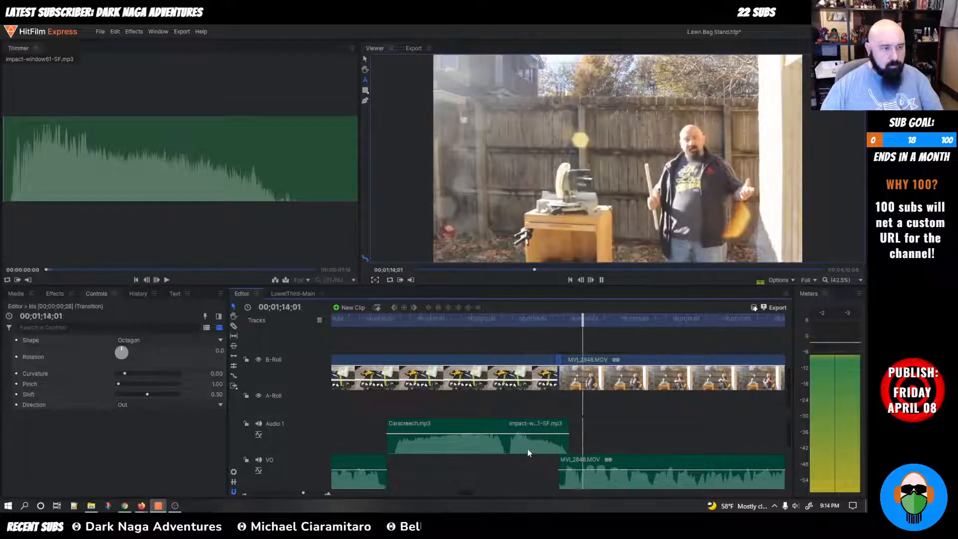
# Step: Replay the Iris transition leading into MVI_2848.MOV and delete it from the B-Roll cut
pyautogui.press('space')
pyautogui.moveTo(552, 358); pyautogui.dragTo(548, 359)
pyautogui.moveTo(590, 319); pyautogui.dragTo(513, 321)
pyautogui.press('space')
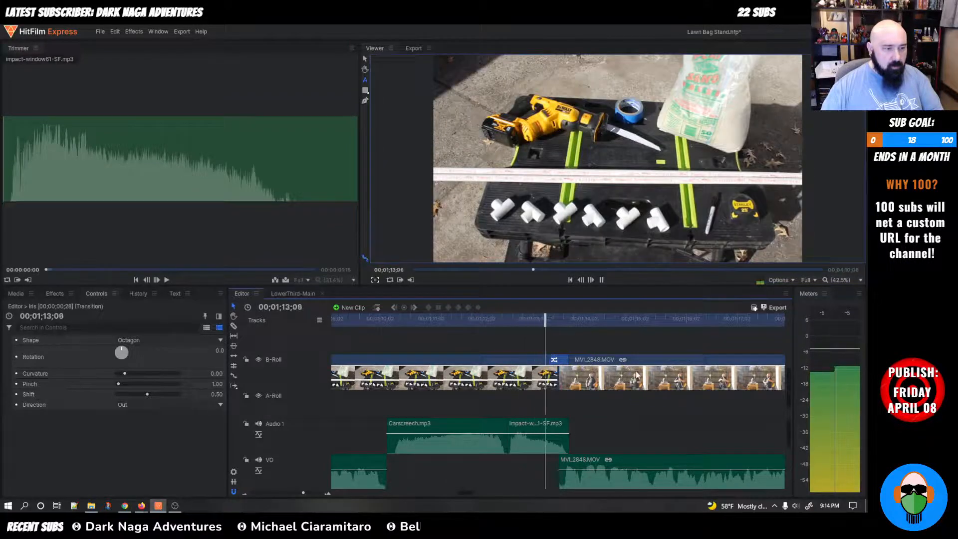
pyautogui.press('space')
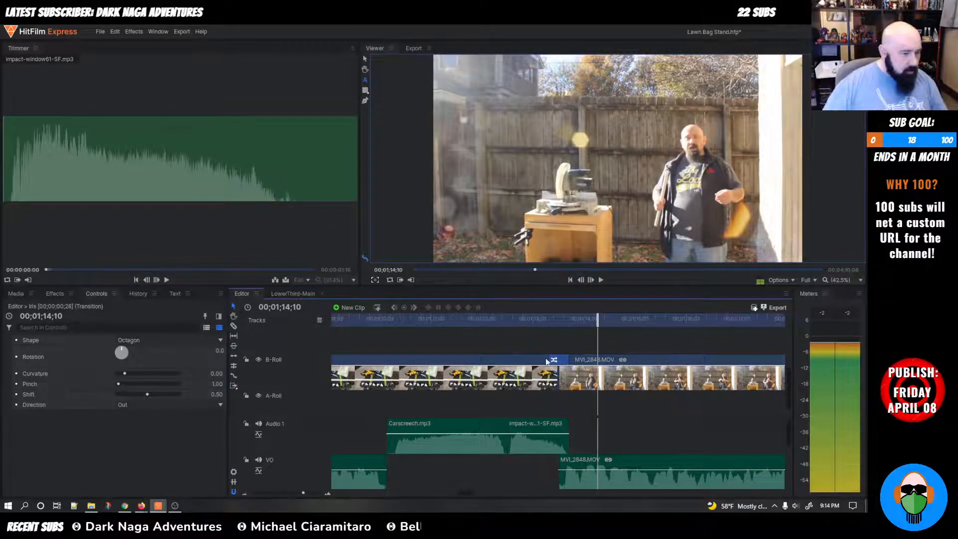
pyautogui.press('Delete')
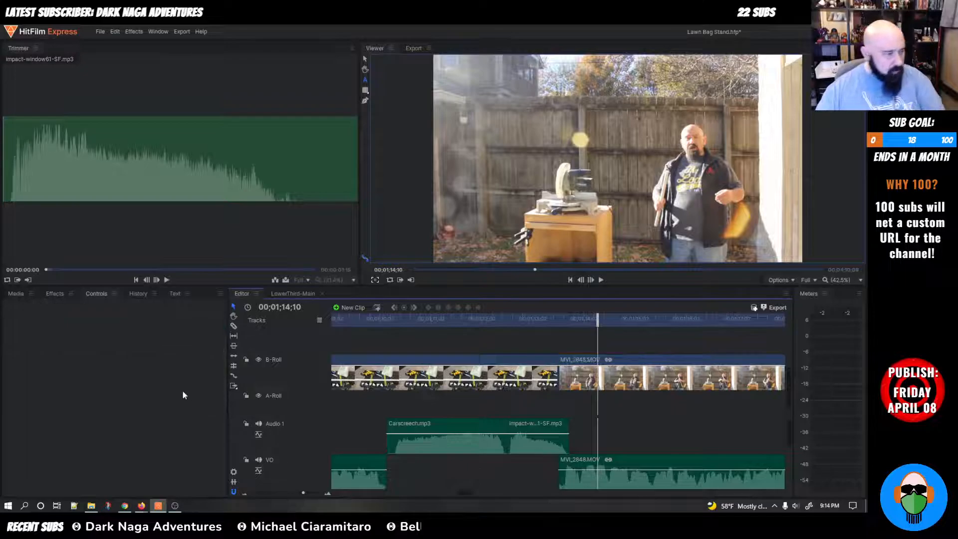
# Step: Add the Radial Wipe video transition to the B-Roll cut leading into MVI_2848.MOV, and play back the transition
pyautogui.click(50, 294)
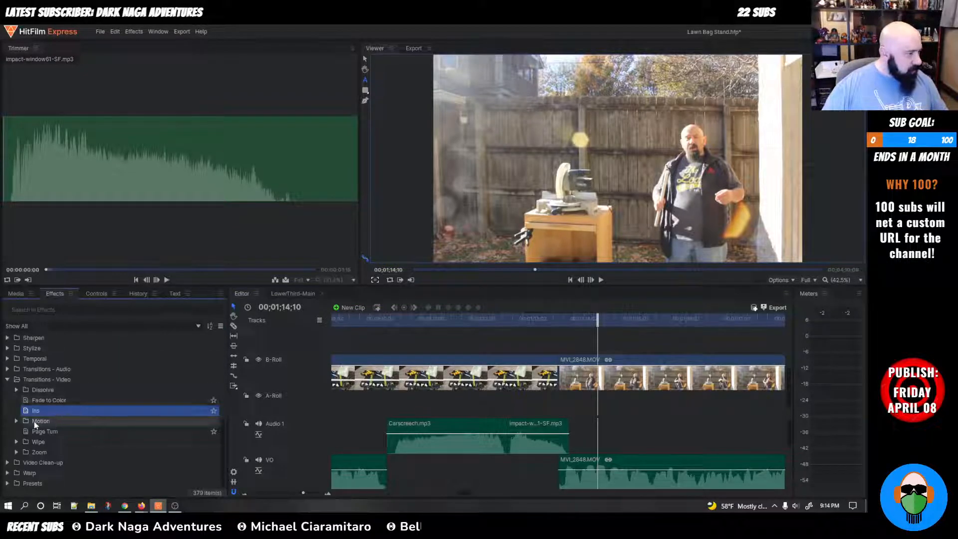
pyautogui.scroll(-1, 123, 417)
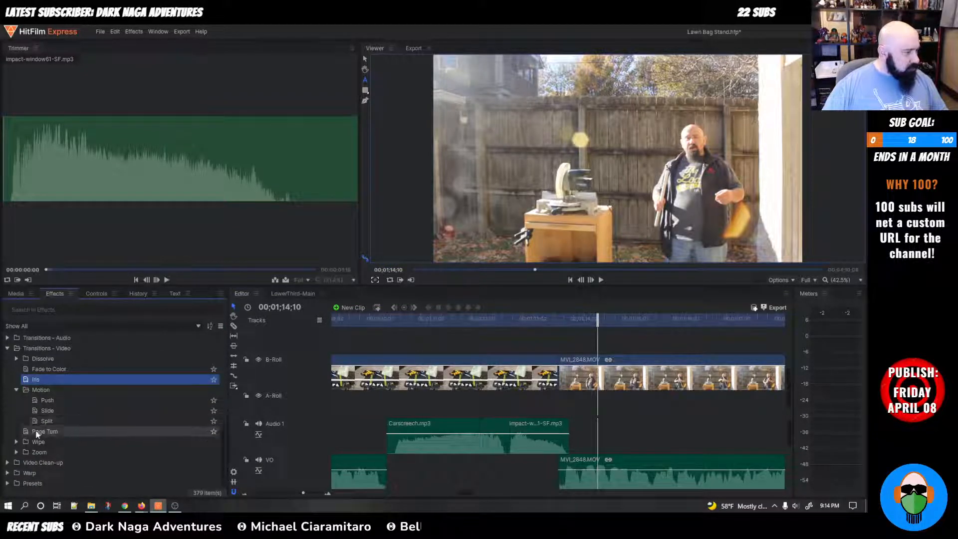
pyautogui.click(17, 441)
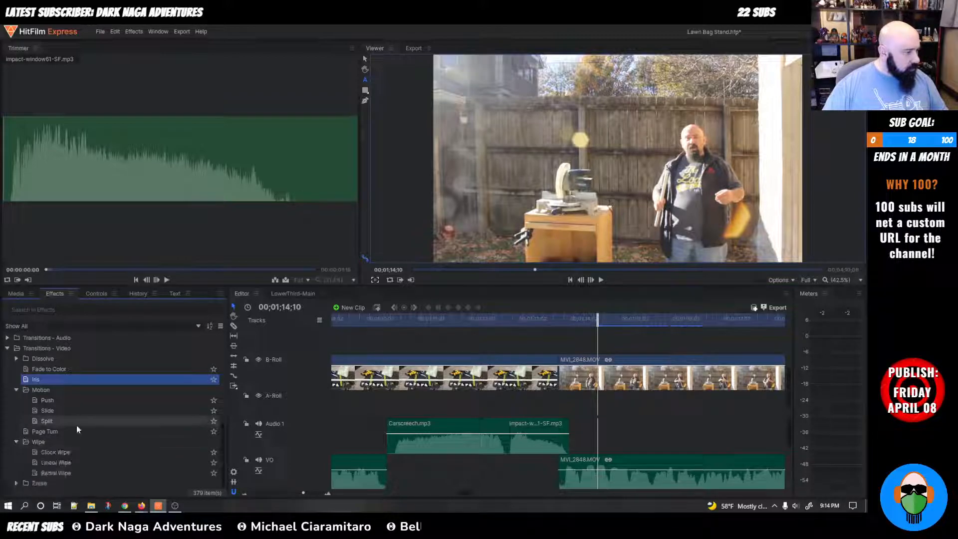
pyautogui.scroll(-1, 55, 432)
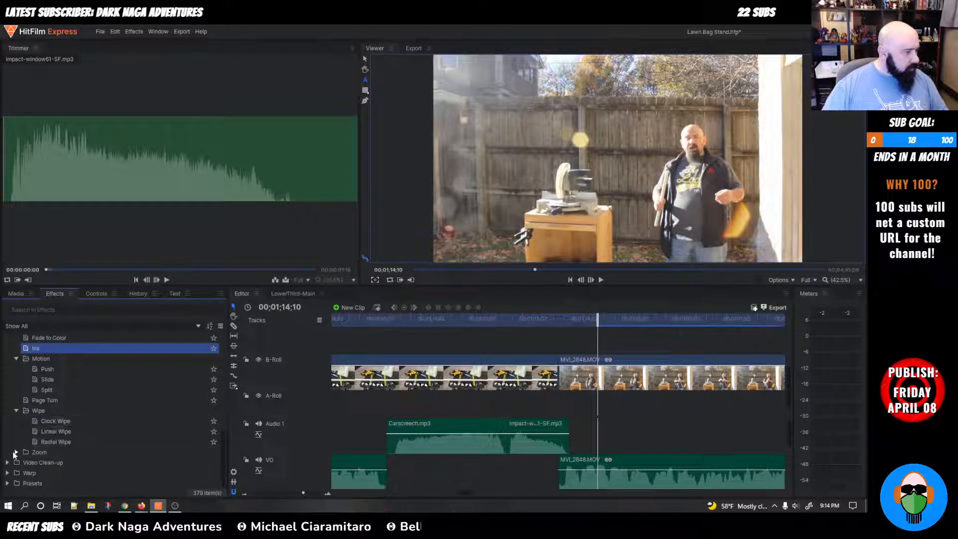
pyautogui.moveTo(56, 442); pyautogui.dragTo(560, 371)
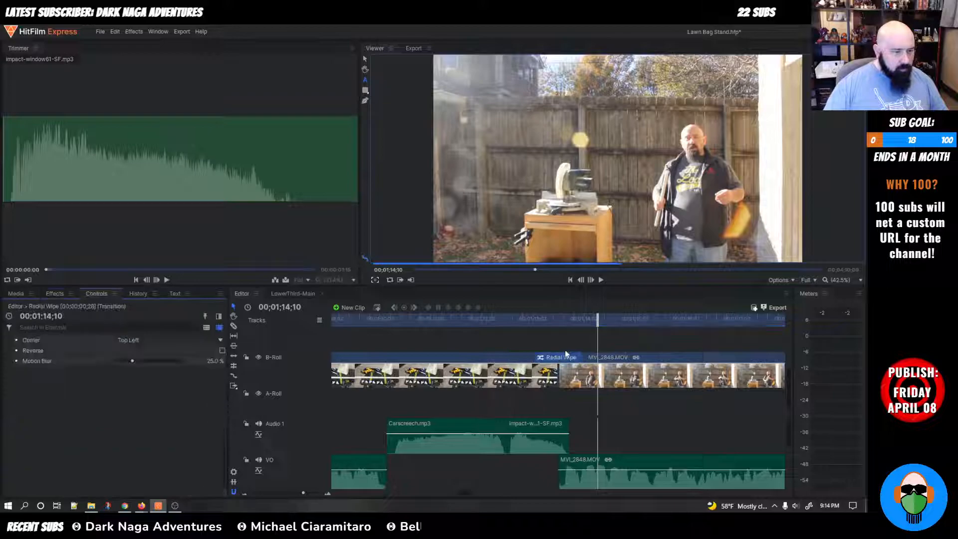
pyautogui.moveTo(594, 316); pyautogui.dragTo(460, 336)
pyautogui.press('space')
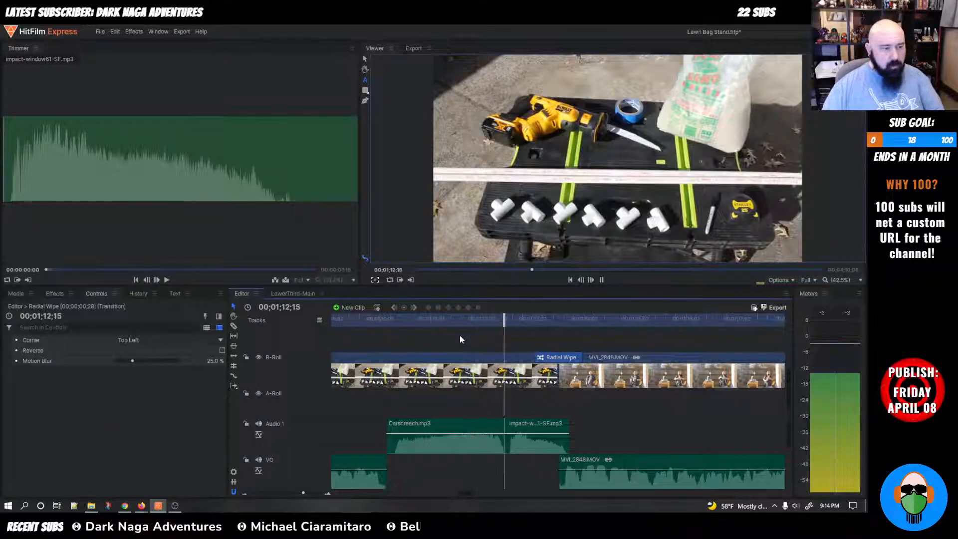
pyautogui.press('space')
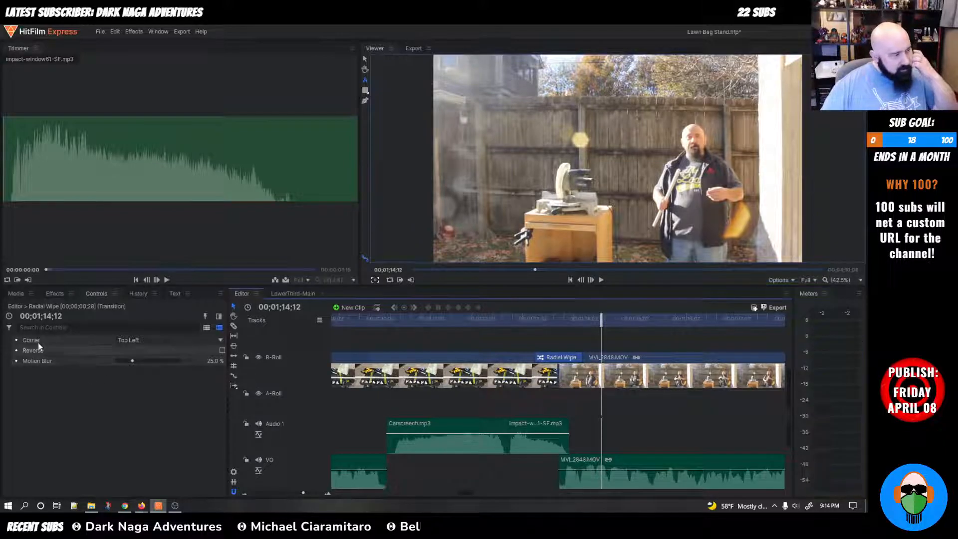
# Step: Set the Radial Wipe's Corner to Bottom Left and play back the changed transition
pyautogui.click(149, 340)
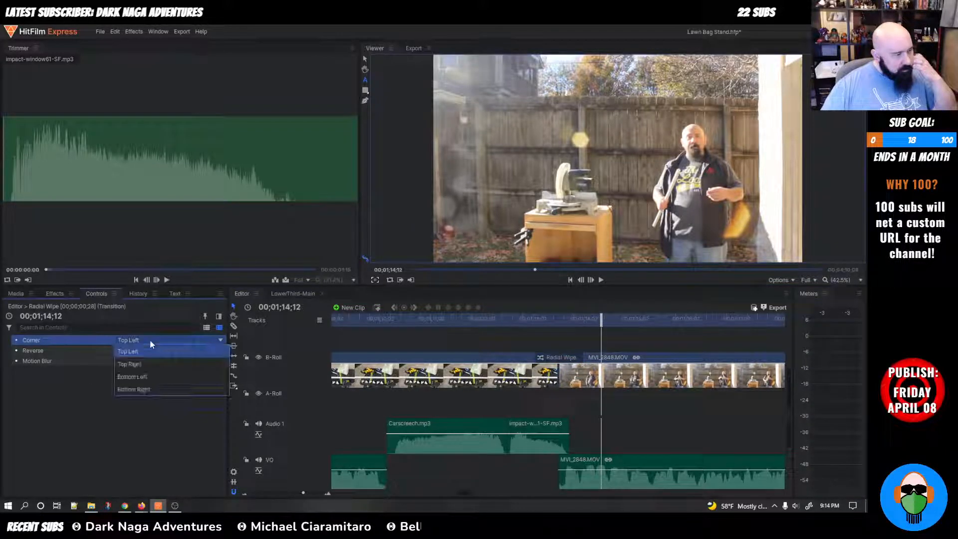
pyautogui.click(139, 376)
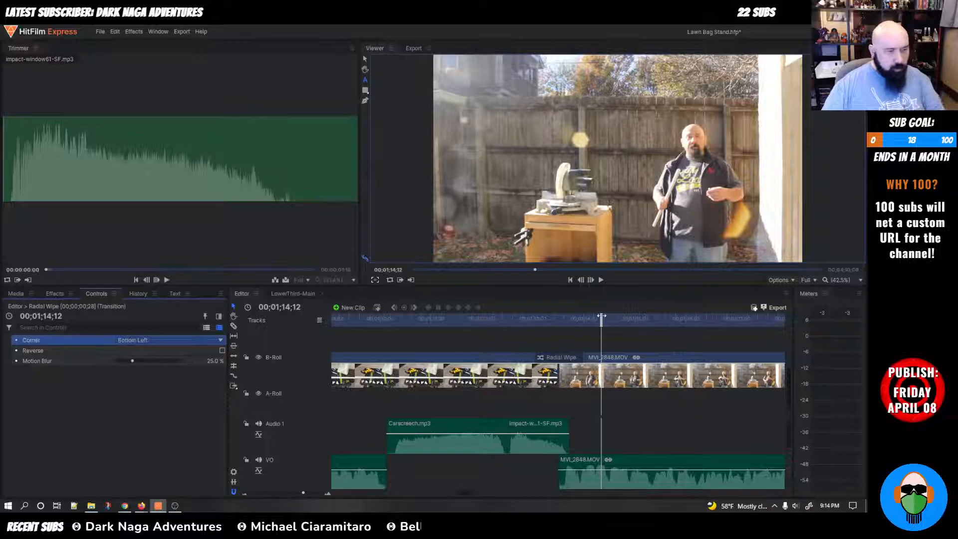
pyautogui.moveTo(601, 319); pyautogui.dragTo(481, 328)
pyautogui.press('space')
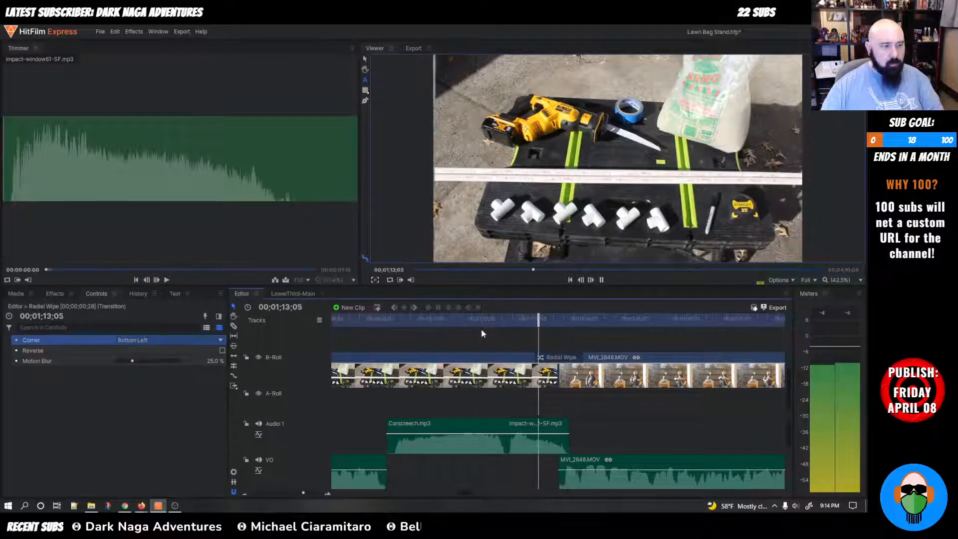
pyautogui.press('space')
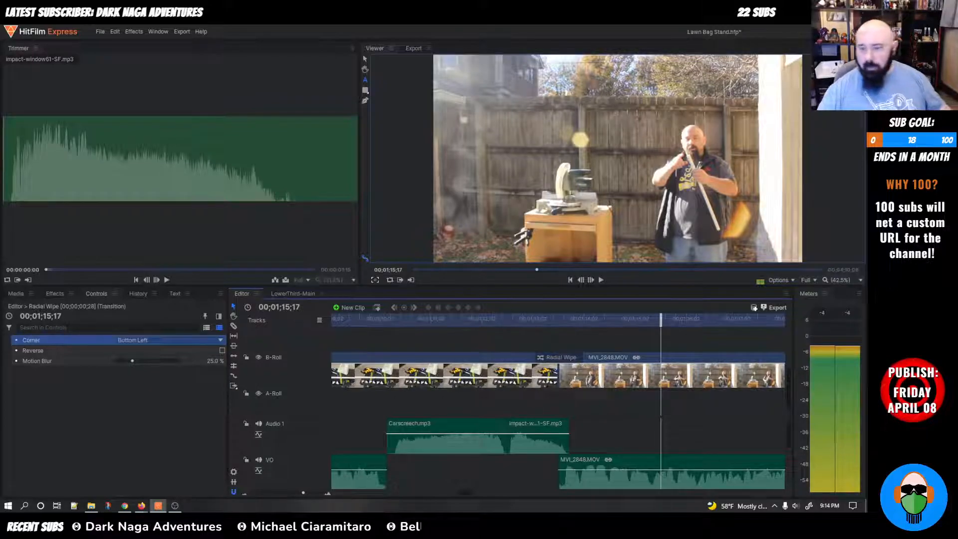
# Step: Play back again from the car screech through the Radial Wipe into MVI_2848.MOV to judge the transition with its sound
pyautogui.hotkey('alt', 'Tab')
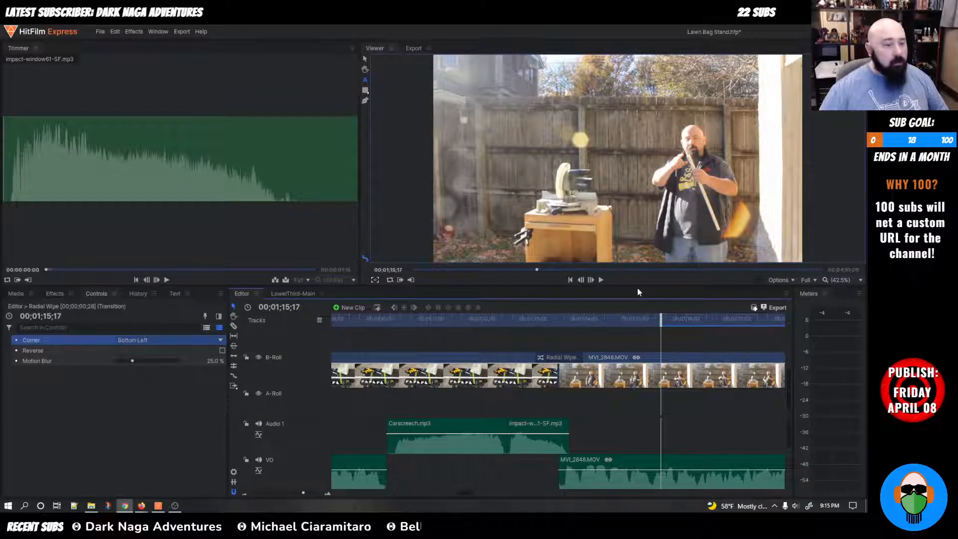
pyautogui.press('space')
pyautogui.click(408, 319)
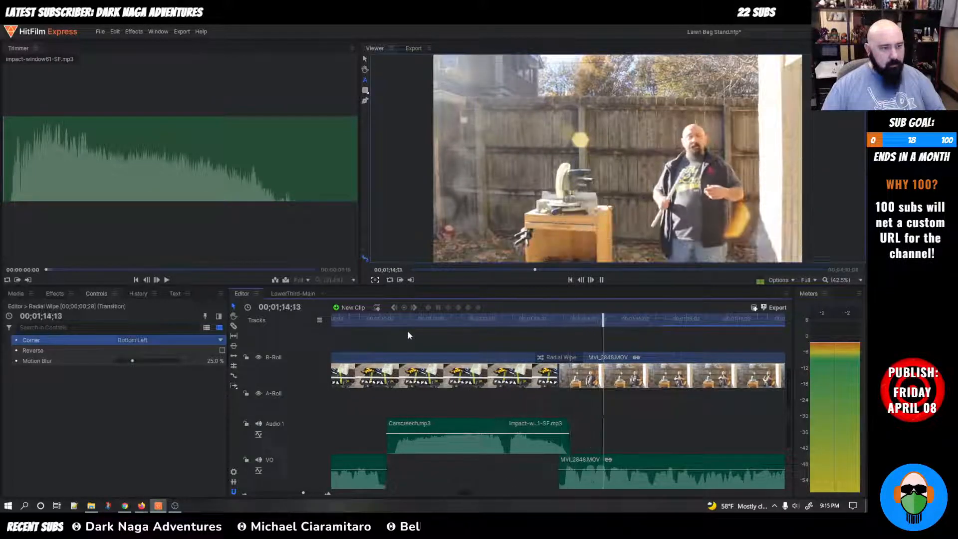
pyautogui.press('space')
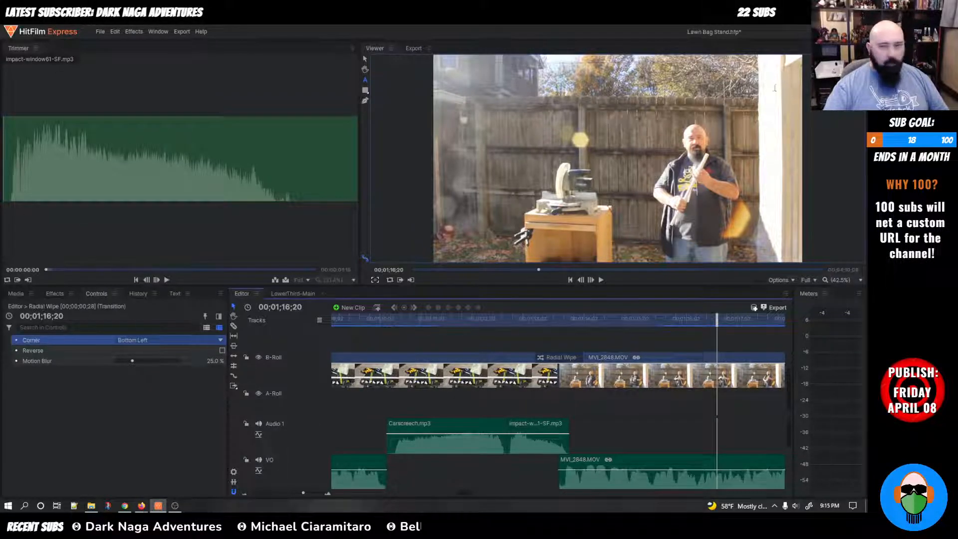
# Step: Switch to Firefox, search Google for "hitfilm transitions shatter" and look through the results
pyautogui.moveTo(866, 130); pyautogui.dragTo(644, 122)
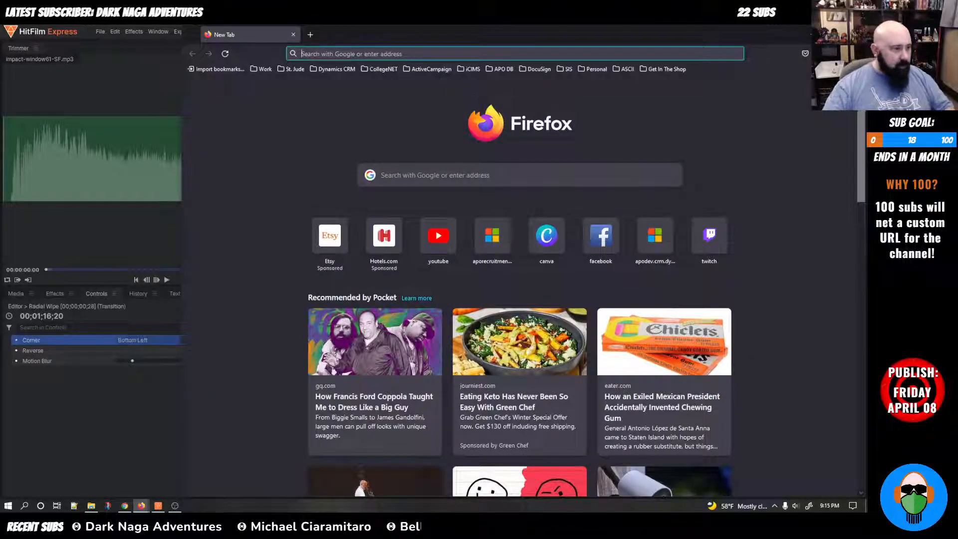
pyautogui.write('hitfilm transisi')
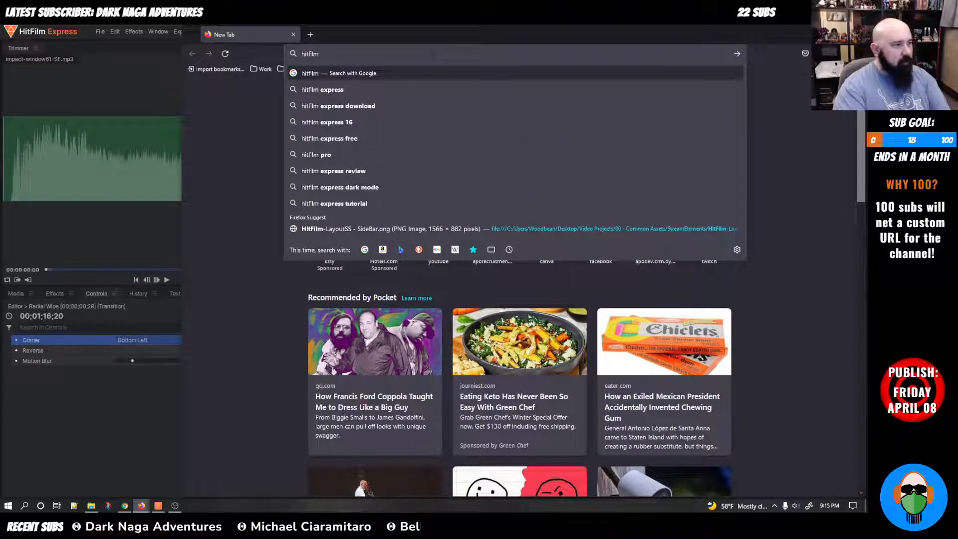
pyautogui.press('BackSpace')
pyautogui.press('BackSpace')
pyautogui.write('tions shatter')
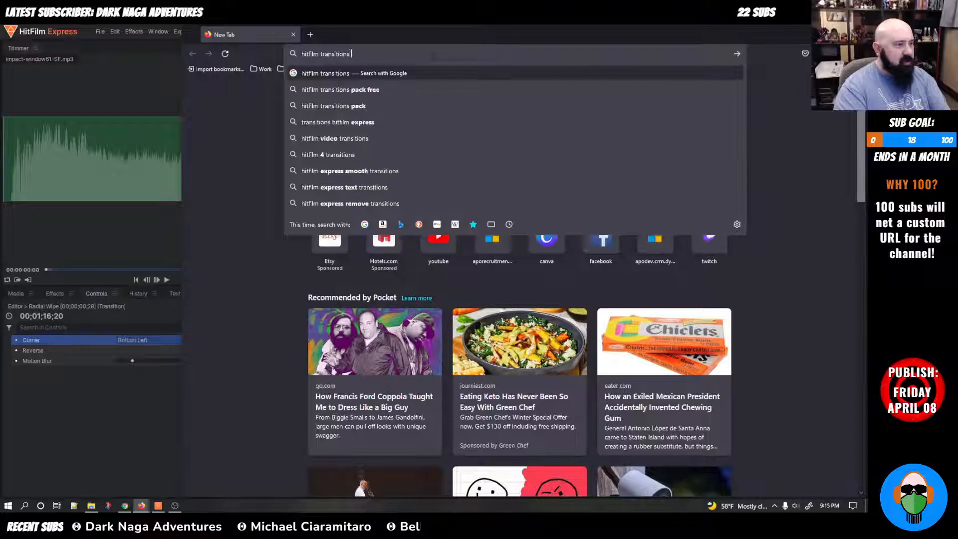
pyautogui.press('Return')
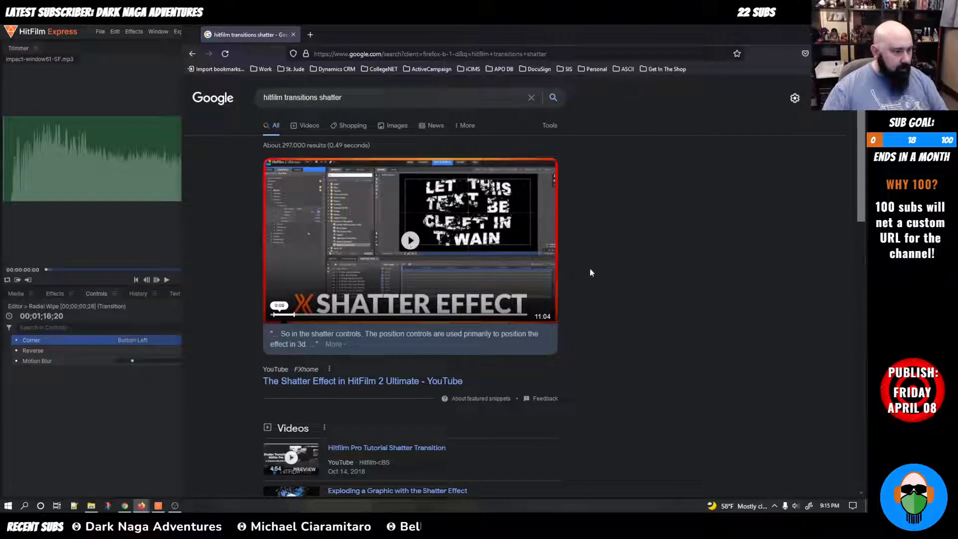
pyautogui.scroll(-3, 590, 268)
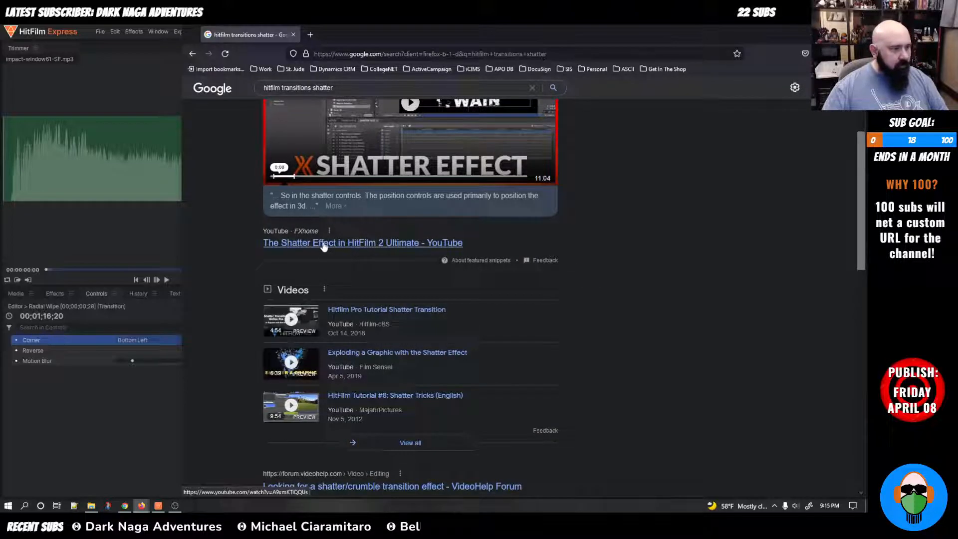
pyautogui.scroll(-1, 628, 299)
pyautogui.scroll(-2, 629, 302)
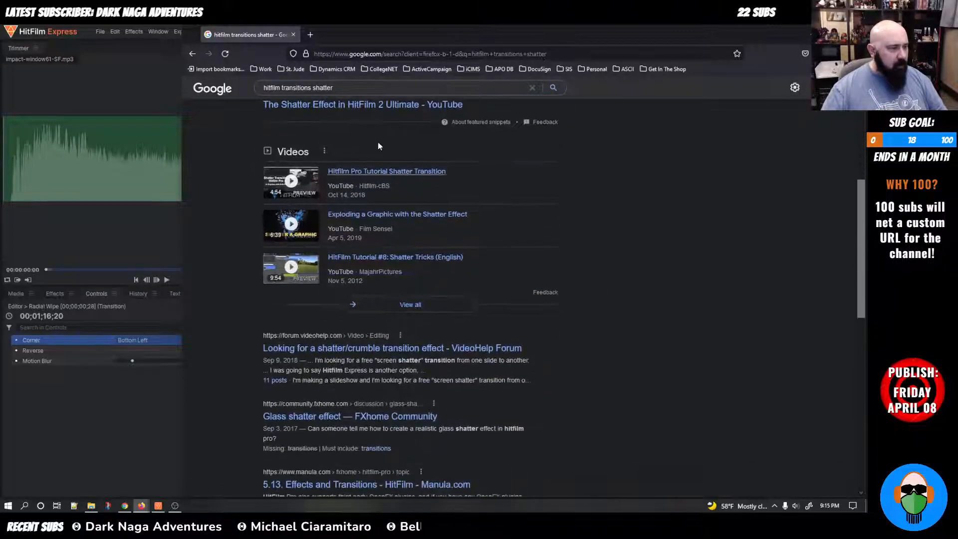
# Step: Refine the search to "hitfilm express transitions shatter", look through the results and return to HitFilm Express
pyautogui.click(282, 88)
pyautogui.write('express')
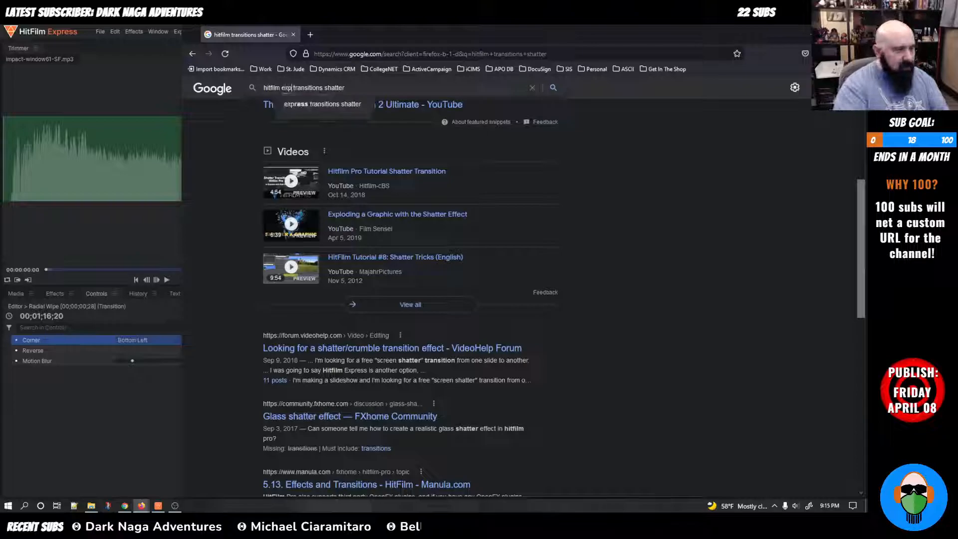
pyautogui.press('Return')
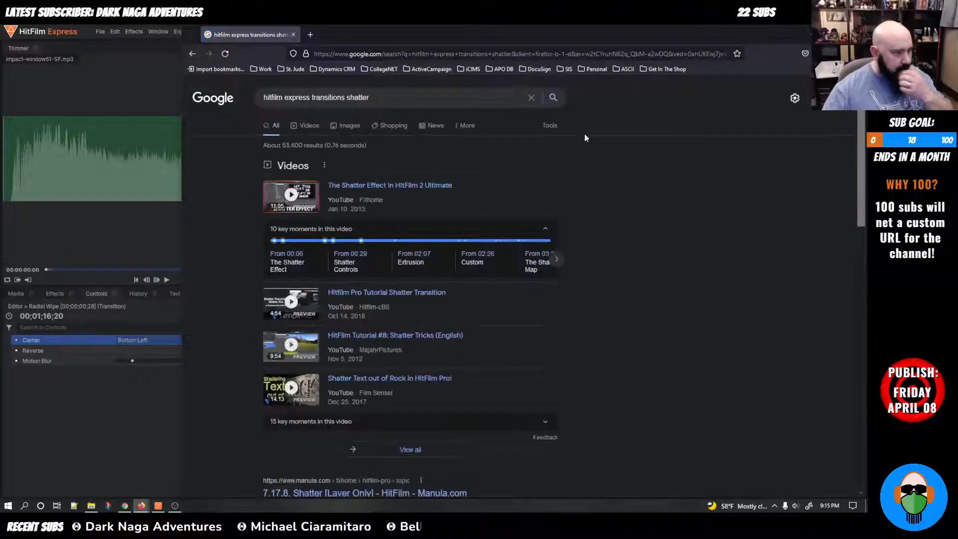
pyautogui.scroll(-4, 620, 234)
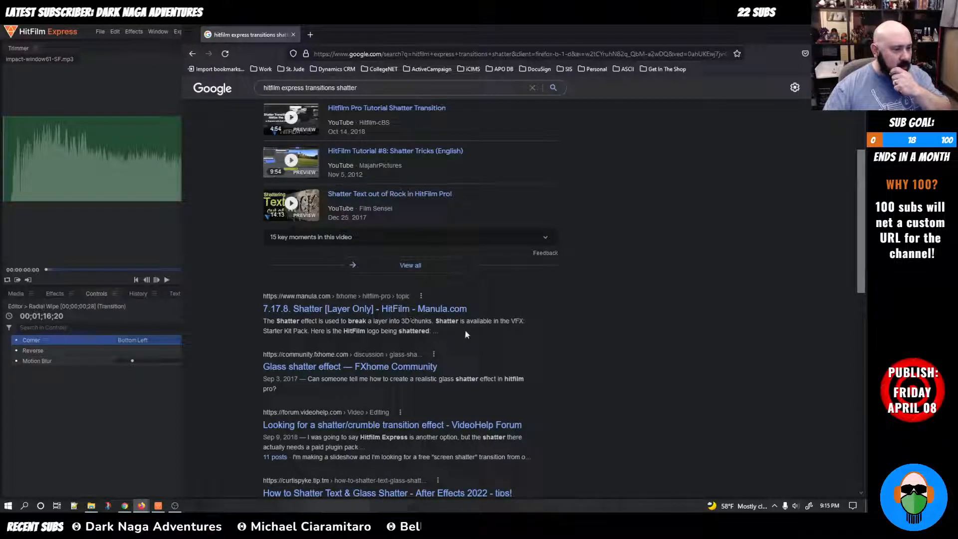
pyautogui.moveTo(496, 27); pyautogui.dragTo(865, 34)
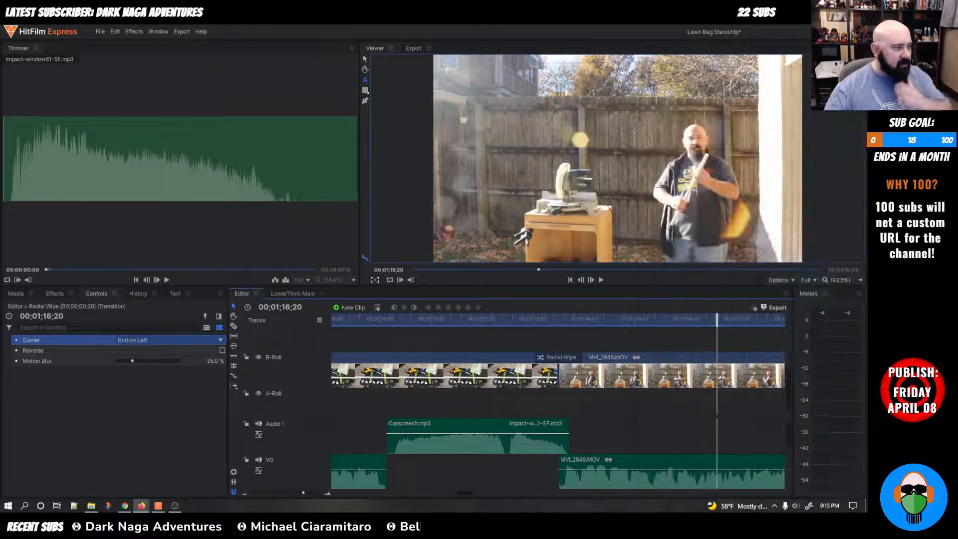
# Step: Look through the effect categories for something that could suggest a shatter at the transition
pyautogui.click(14, 295)
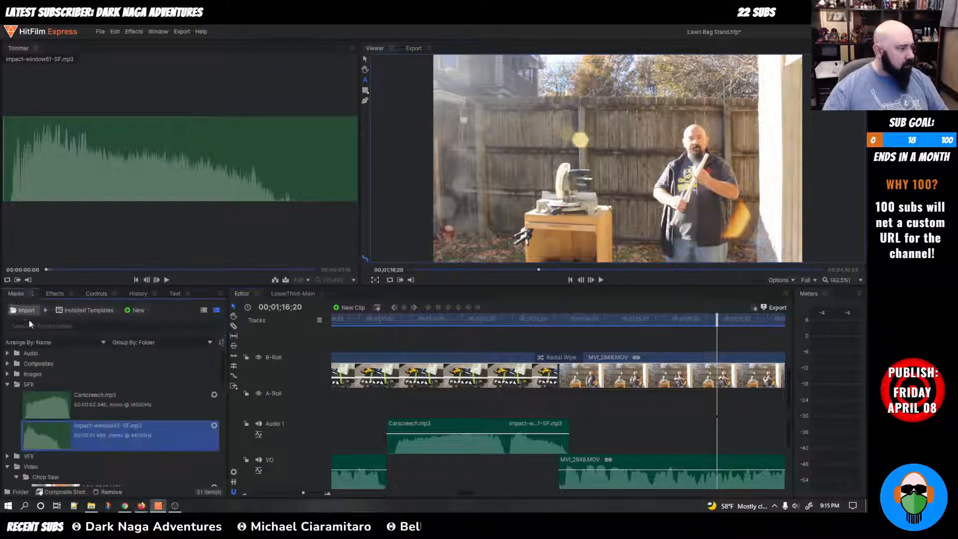
pyautogui.click(58, 295)
pyautogui.click(7, 432)
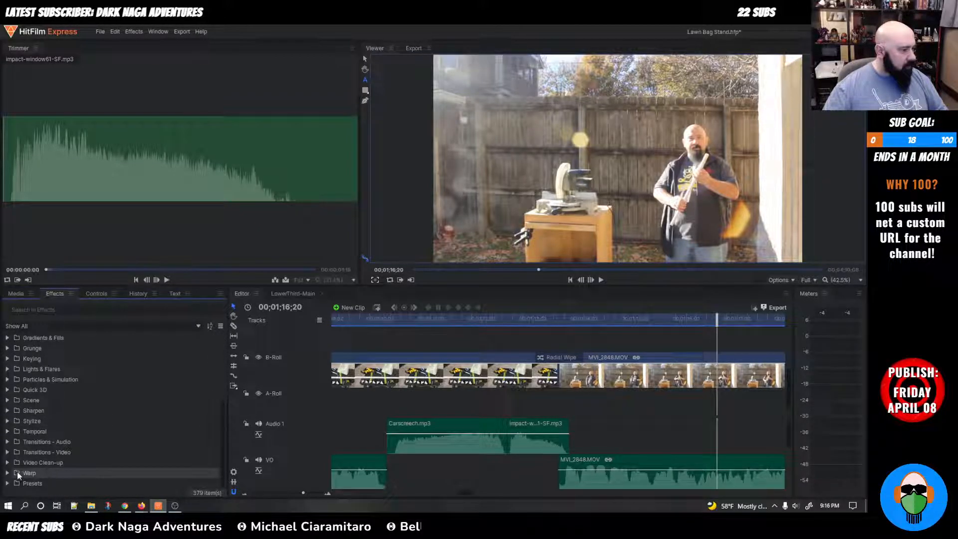
pyautogui.moveTo(51, 466); pyautogui.dragTo(51, 468)
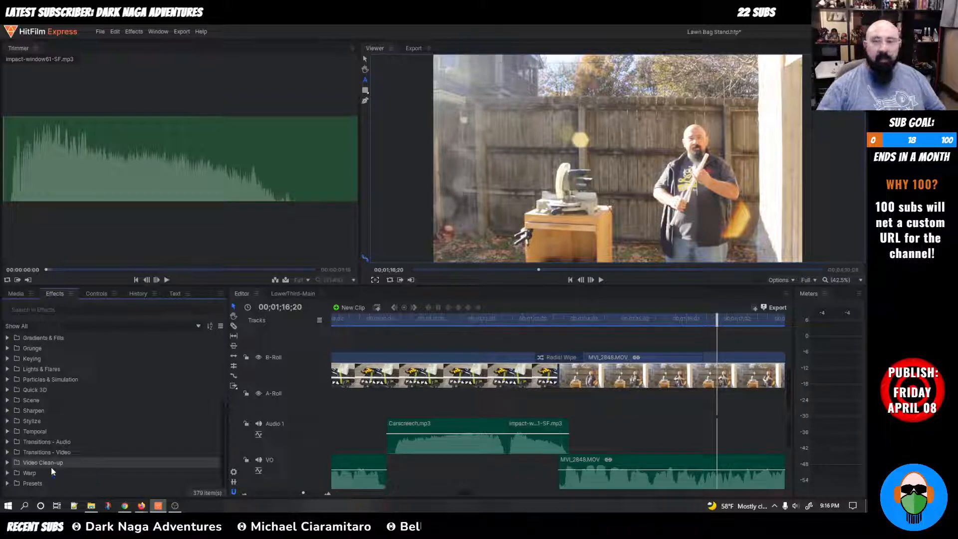
pyautogui.scroll(4, 55, 458)
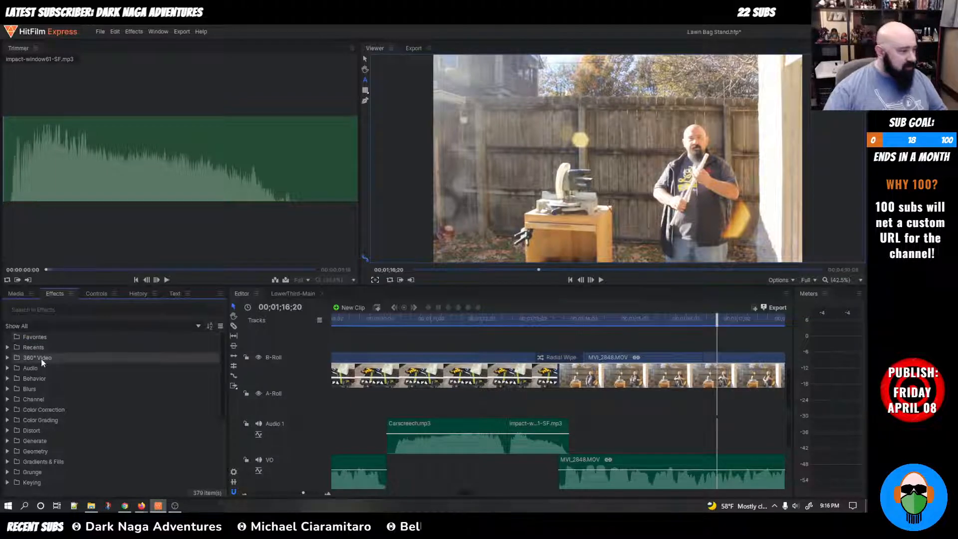
pyautogui.scroll(-3, 60, 380)
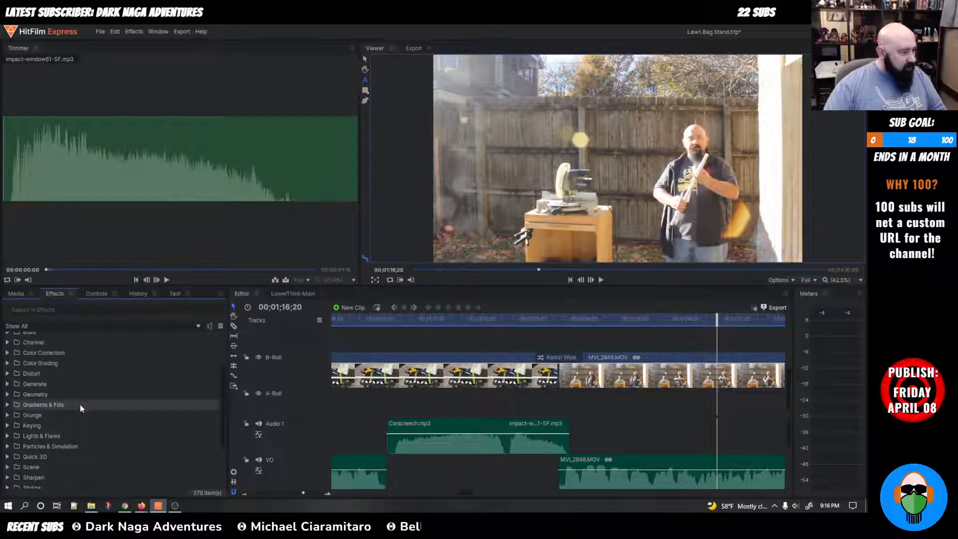
pyautogui.scroll(-2, 81, 408)
pyautogui.scroll(-2, 94, 406)
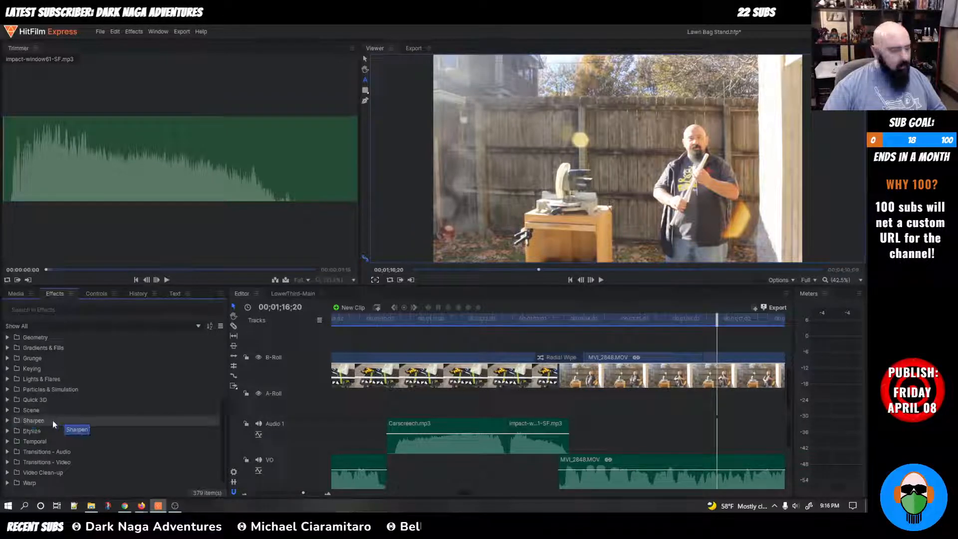
pyautogui.scroll(2, 49, 438)
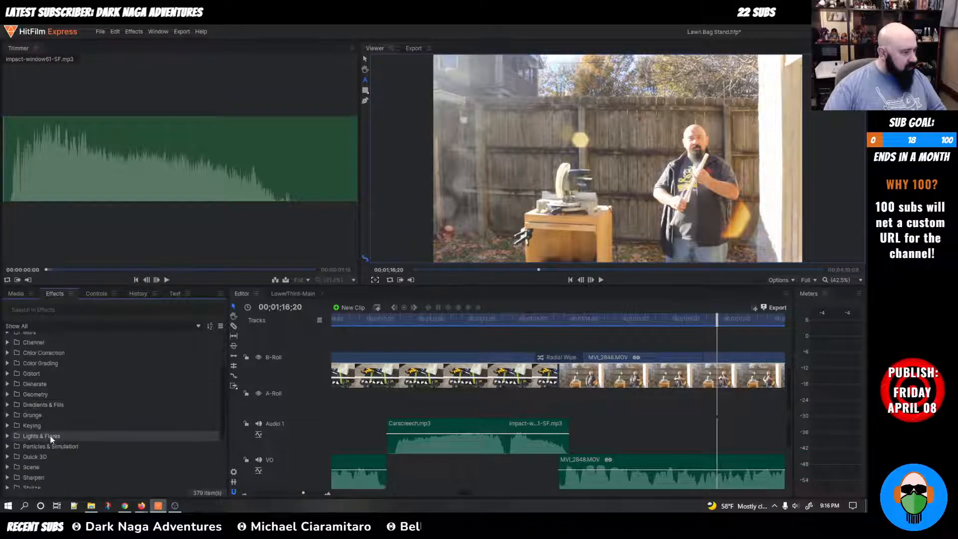
# Step: Add the Quick 3D Smoke effect on the Text/Thirds track over the Radial Wipe, close its composite shot and return to the main timeline
pyautogui.click(8, 427)
pyautogui.scroll(-2, 120, 411)
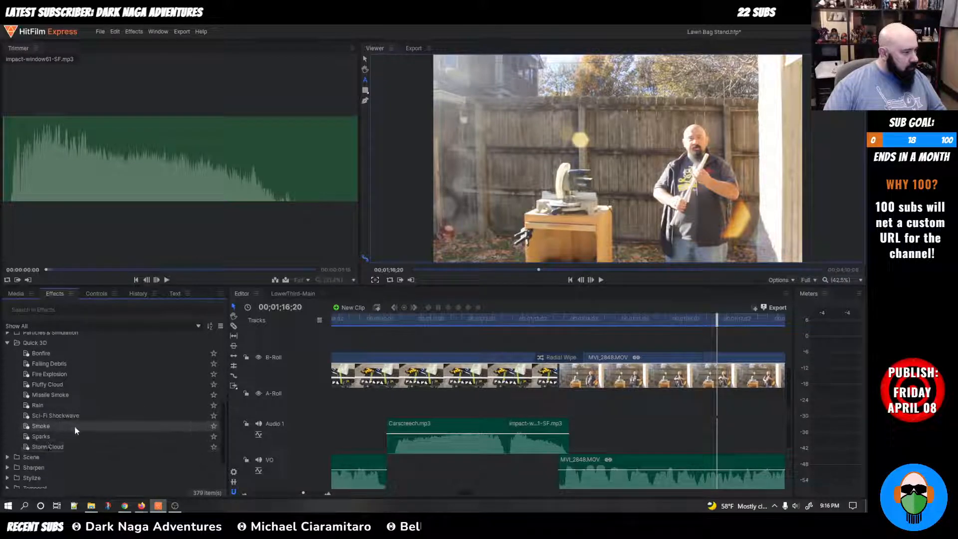
pyautogui.moveTo(41, 428); pyautogui.dragTo(474, 371)
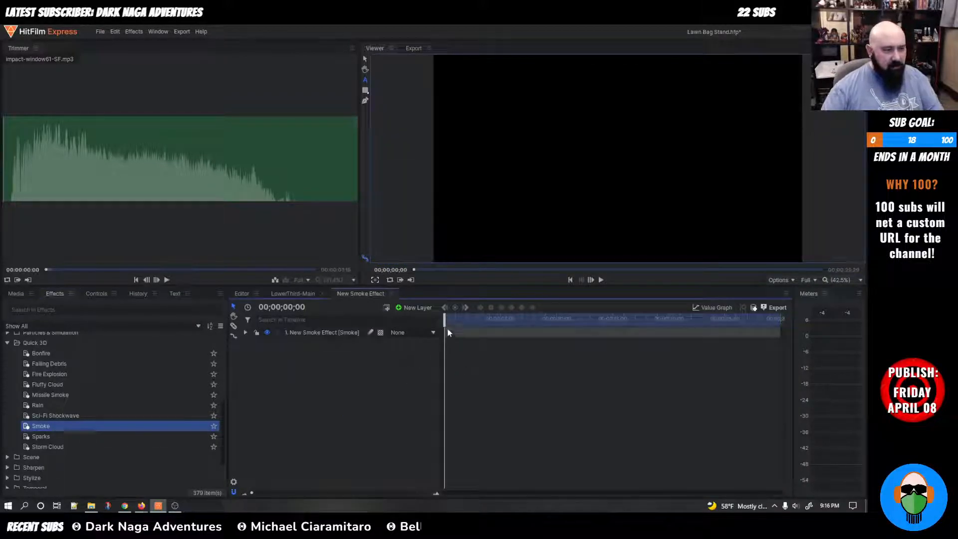
pyautogui.click(391, 294)
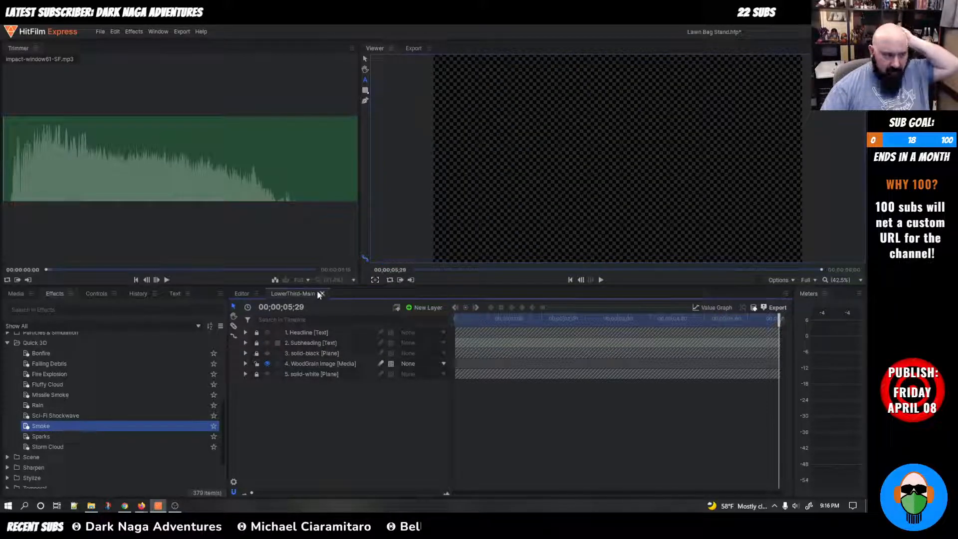
pyautogui.click(240, 293)
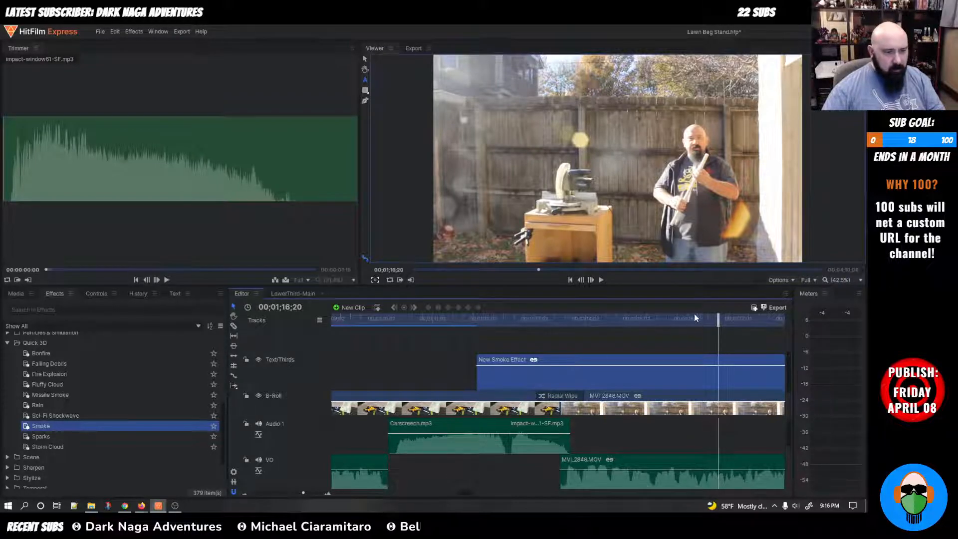
# Step: Play back the Radial Wipe twice with the smoke effect over it and delete the smoke clip from the Text/Thirds track
pyautogui.click(477, 319)
pyautogui.press('space')
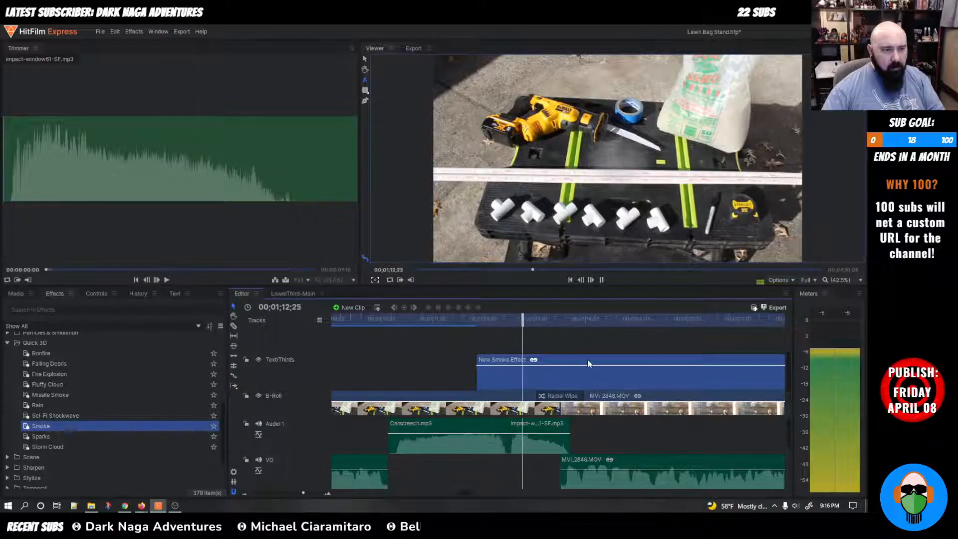
pyautogui.press('space')
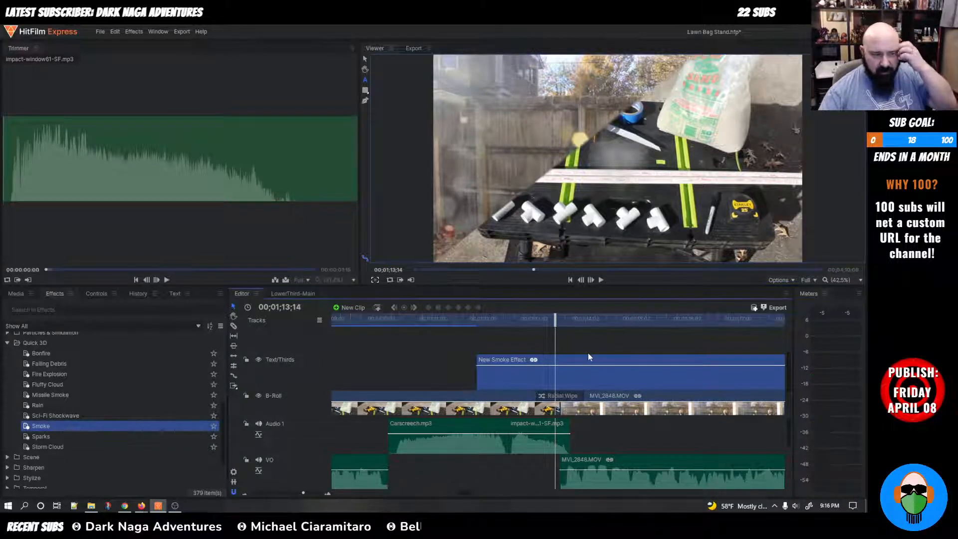
pyautogui.moveTo(555, 320); pyautogui.dragTo(427, 320)
pyautogui.press('space')
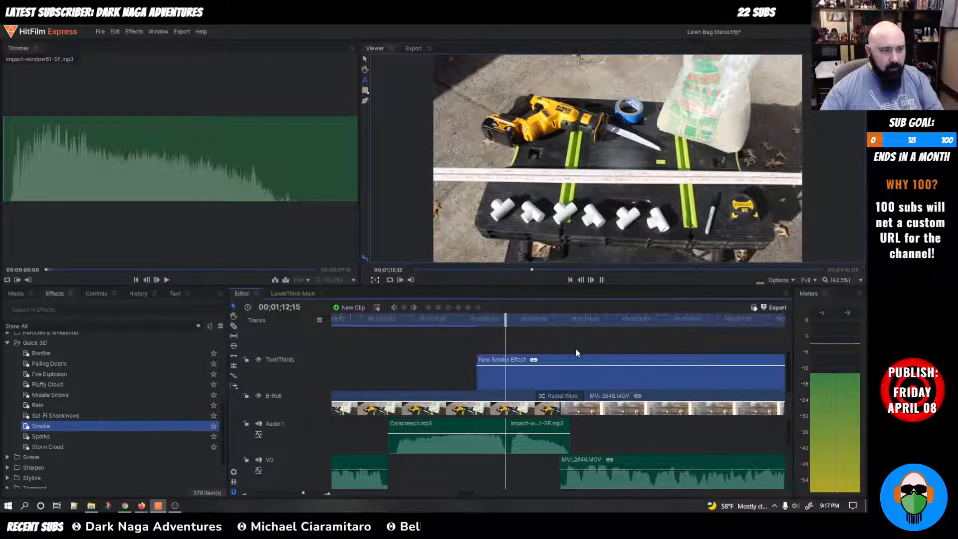
pyautogui.press('space')
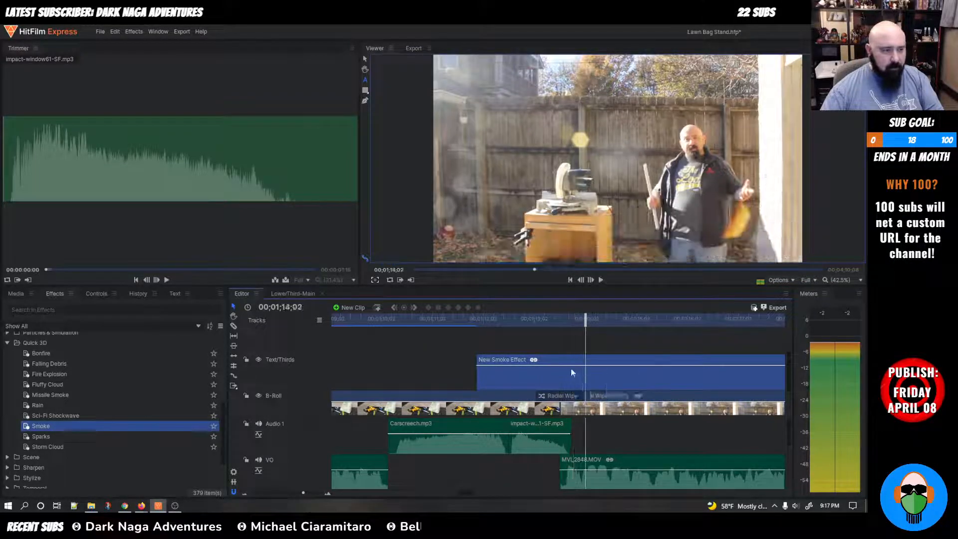
pyautogui.click(527, 363)
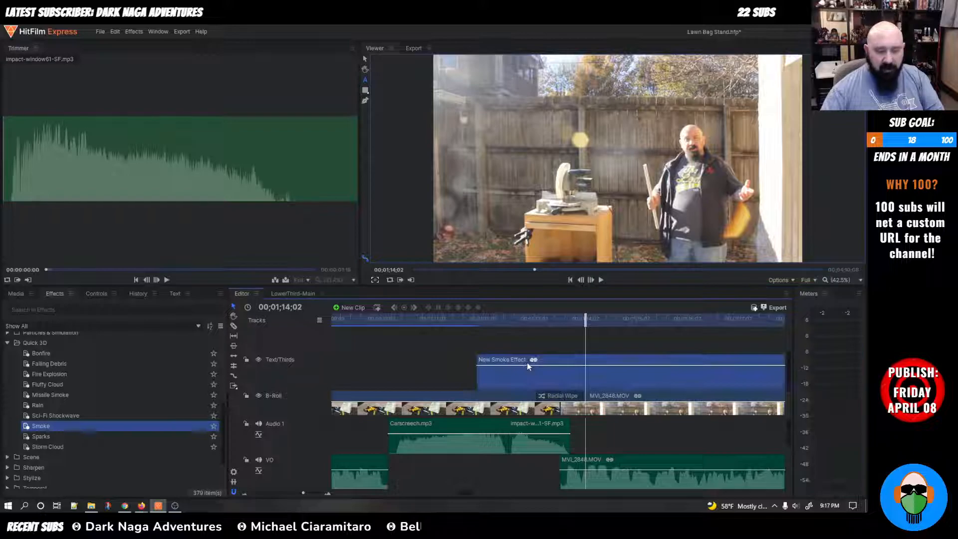
pyautogui.press('Delete')
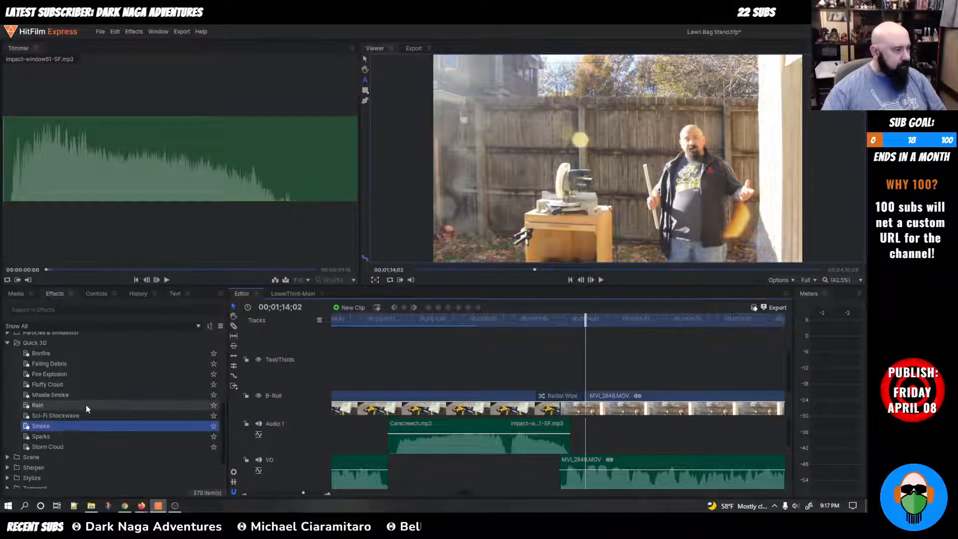
# Step: Look through the Scene and Stylize effects for a shatter-style alternative
pyautogui.scroll(2, 60, 405)
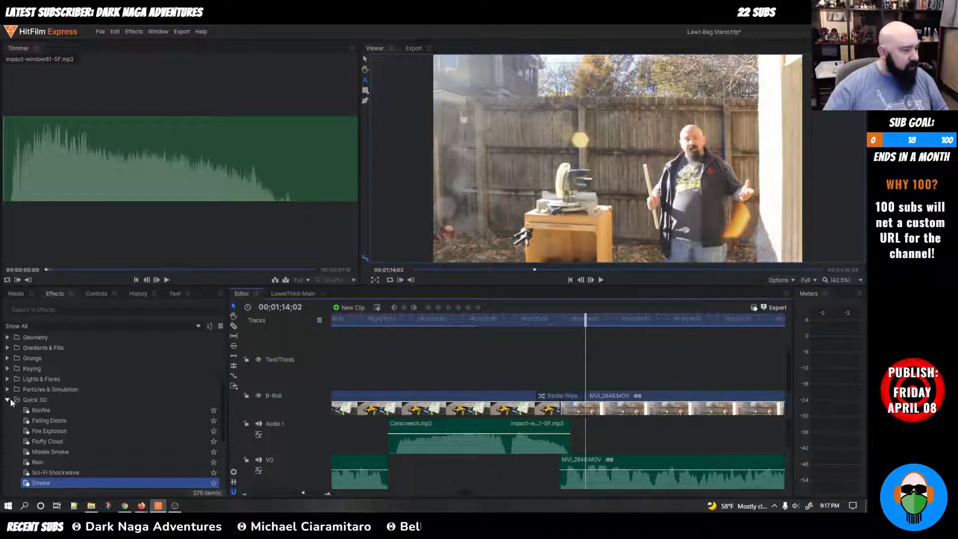
pyautogui.click(7, 400)
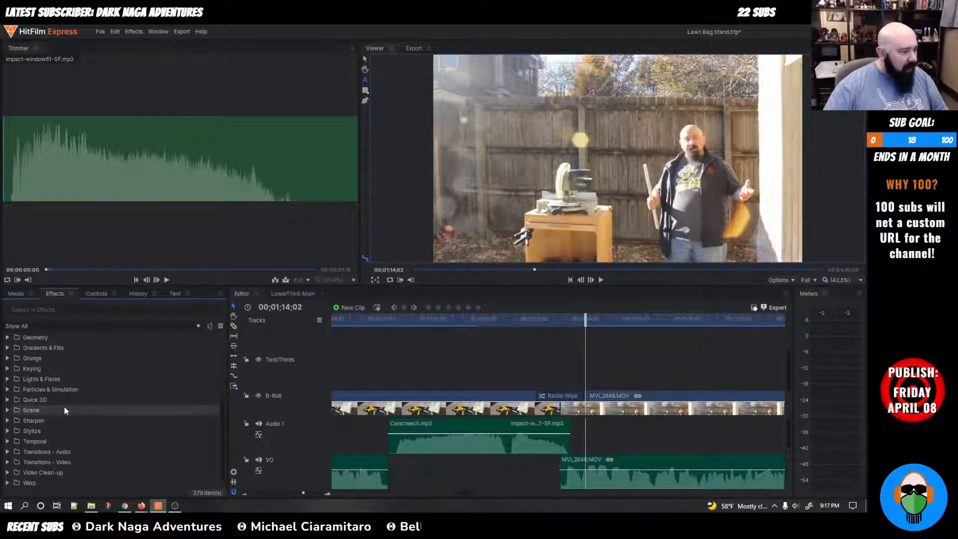
pyautogui.doubleClick(37, 400)
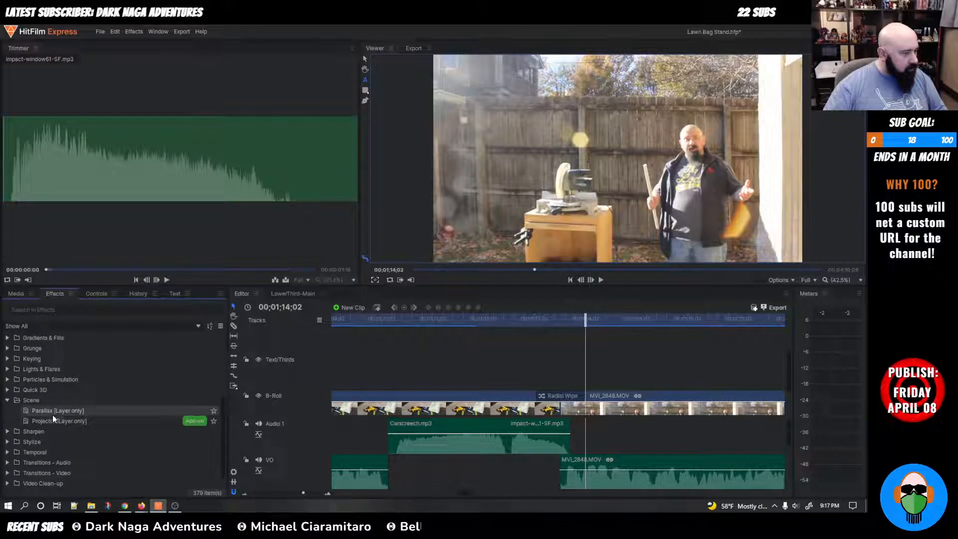
pyautogui.click(7, 400)
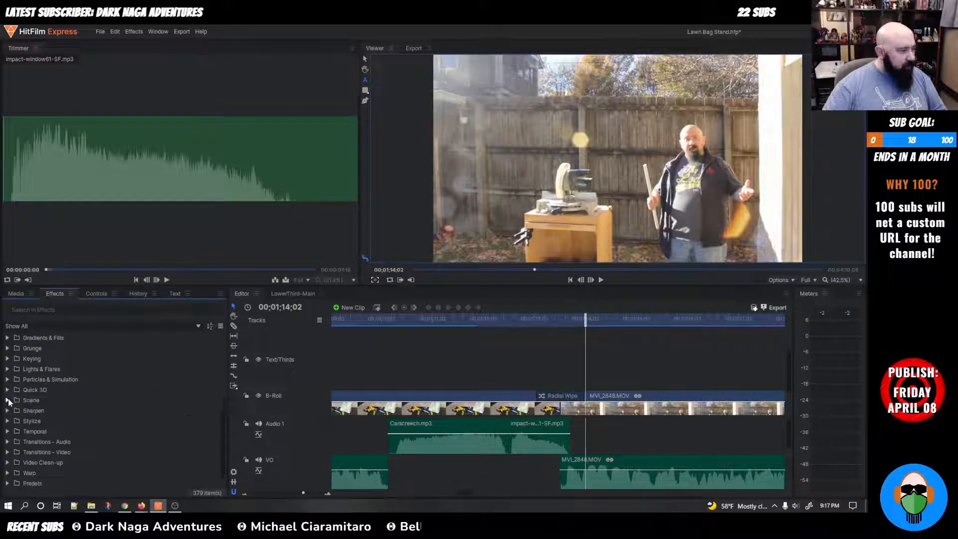
pyautogui.click(7, 420)
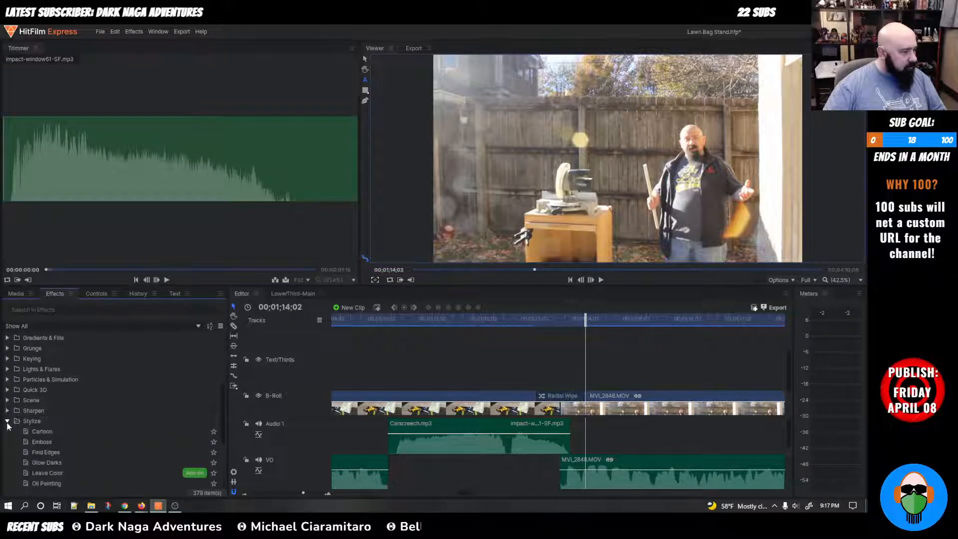
pyautogui.scroll(-3, 73, 412)
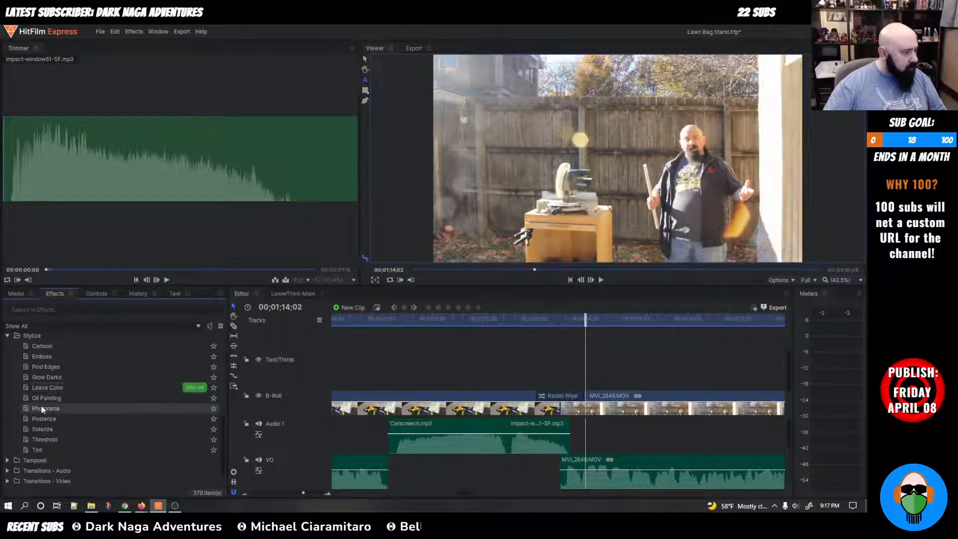
pyautogui.click(7, 336)
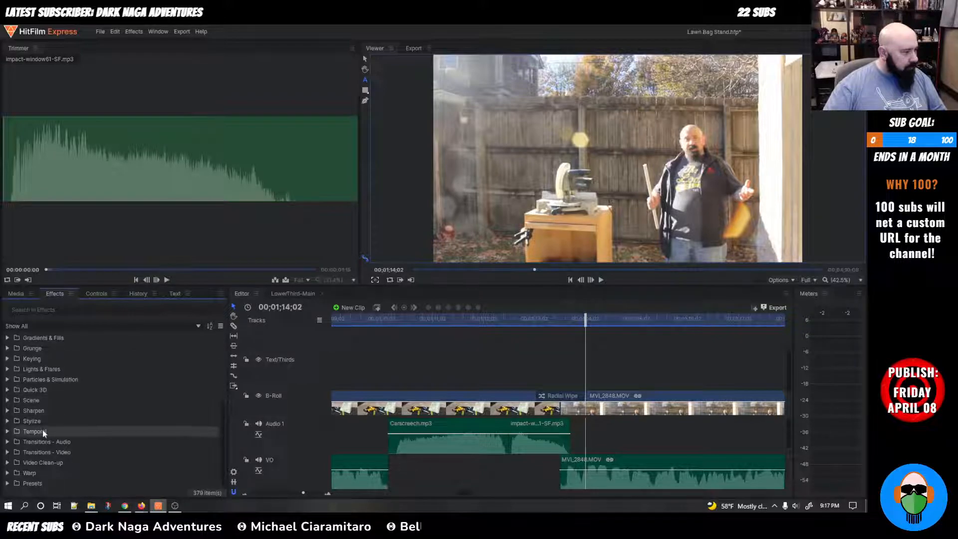
# Step: Examine the video transitions, including Dissolve, Motion, Wipe and Zoom, and the Video Clean-up effects for a shatter-style option
pyautogui.click(7, 452)
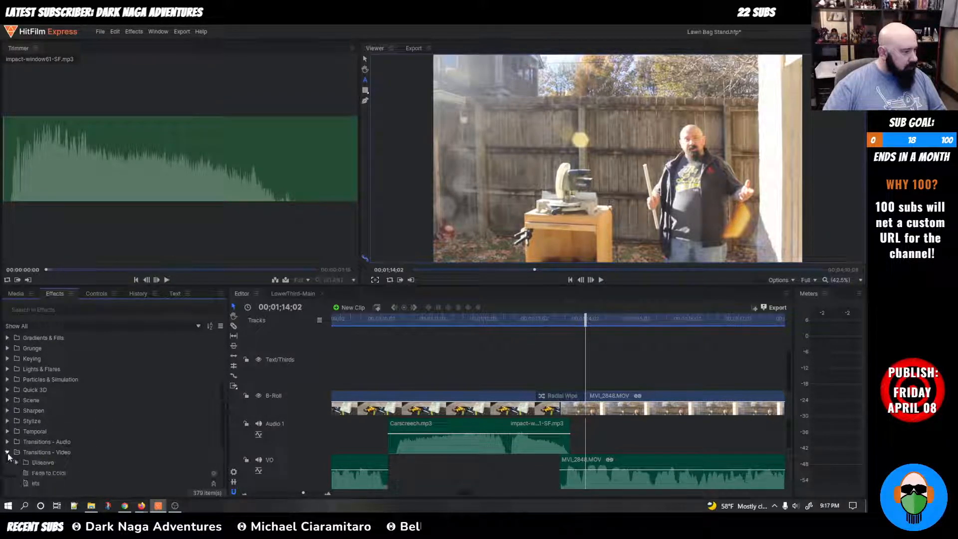
pyautogui.scroll(-3, 119, 429)
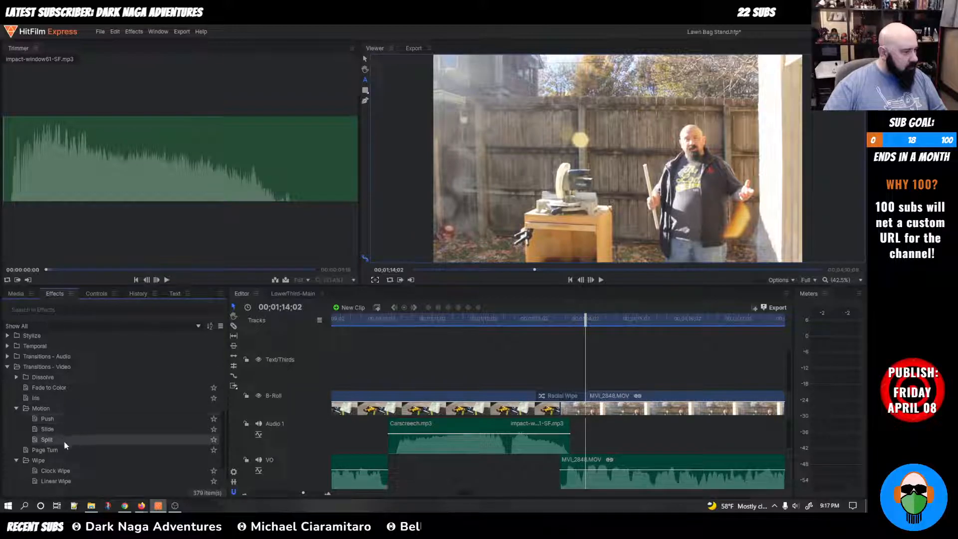
pyautogui.scroll(-2, 65, 446)
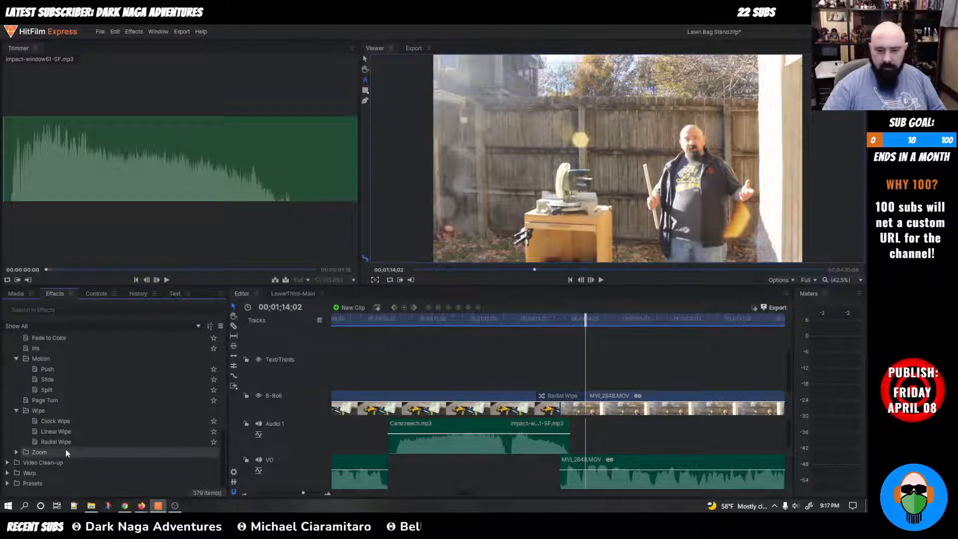
pyautogui.click(17, 451)
pyautogui.scroll(-1, 72, 443)
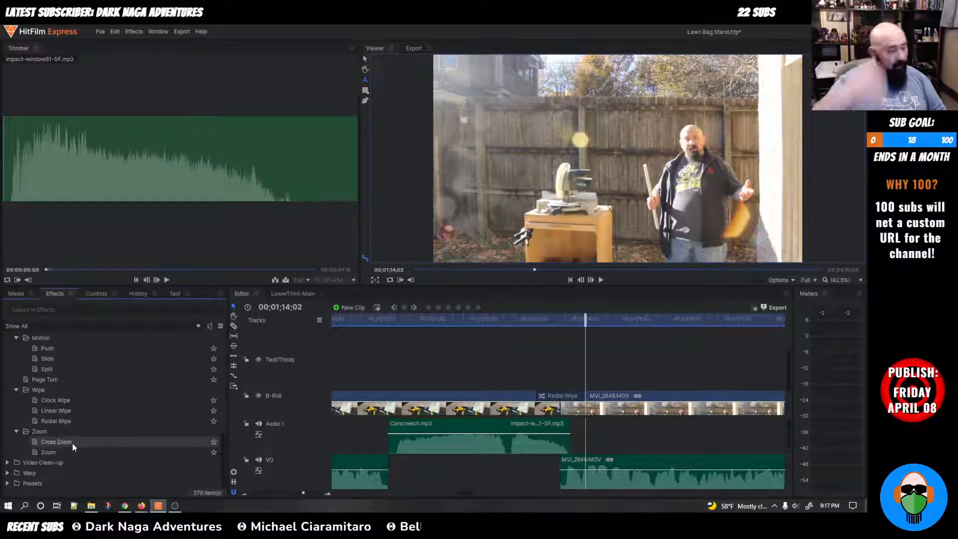
pyautogui.click(7, 463)
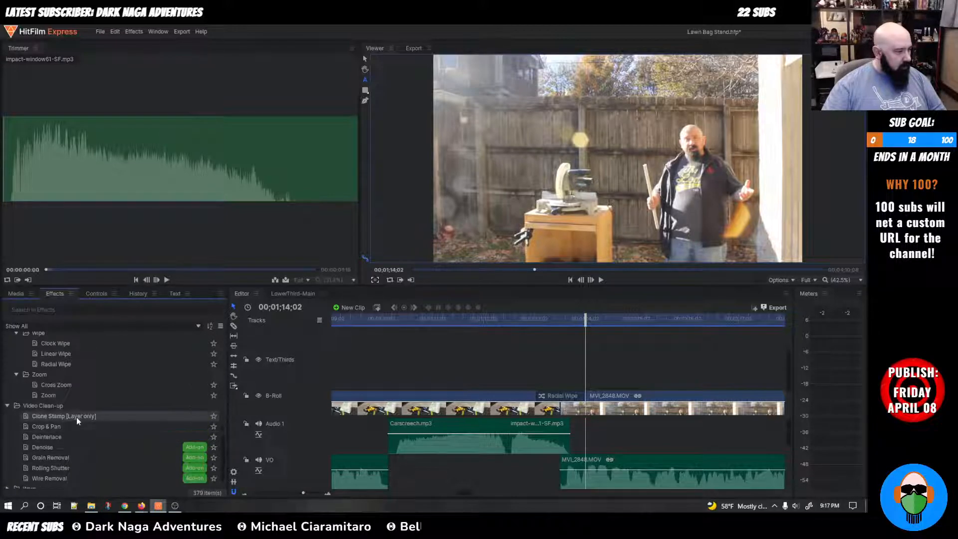
pyautogui.click(7, 405)
pyautogui.click(13, 393)
pyautogui.click(16, 431)
pyautogui.click(15, 390)
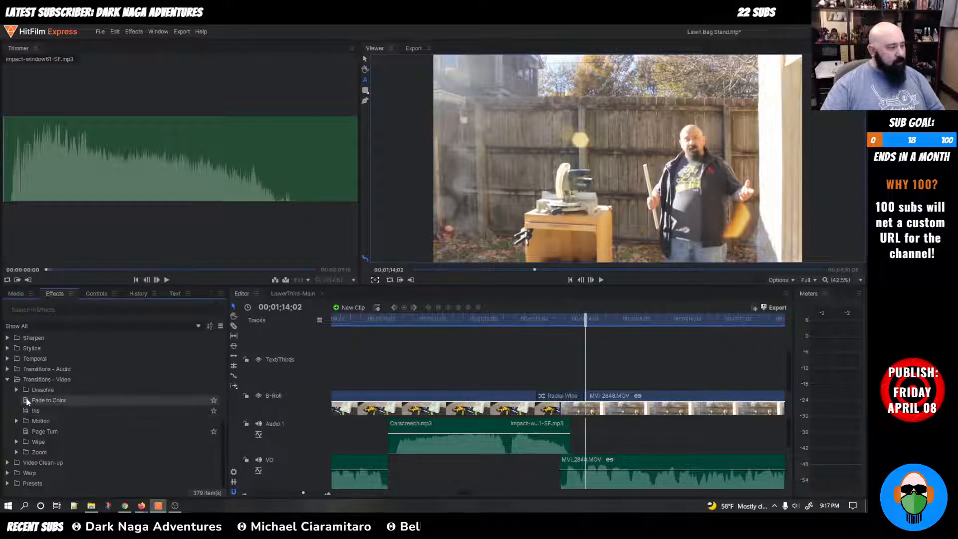
pyautogui.click(17, 389)
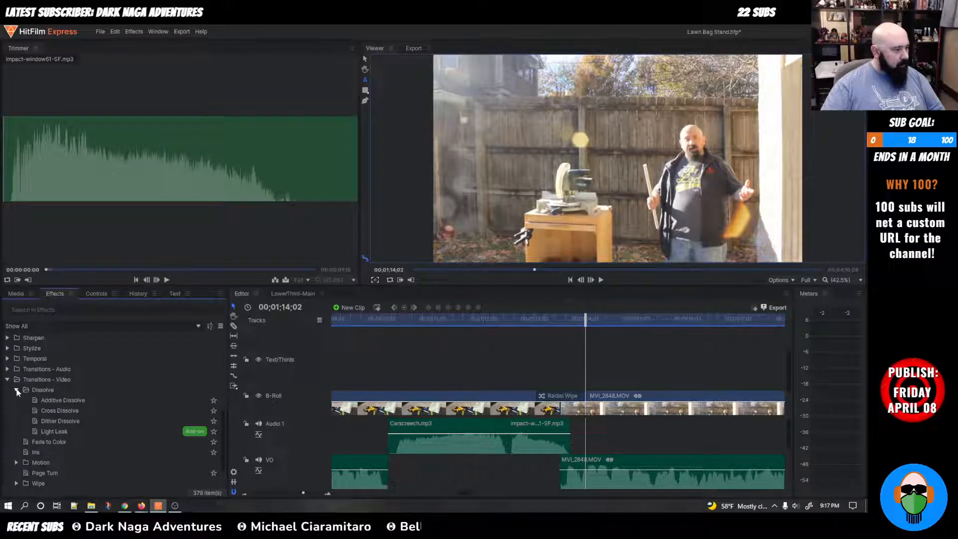
pyautogui.click(7, 379)
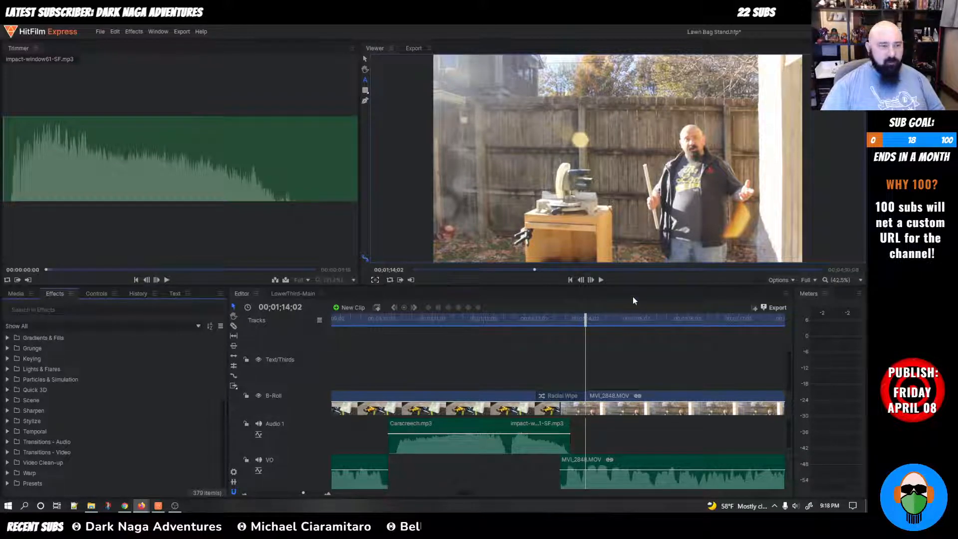
# Step: Play back from before the Radial Wipe into MVI_2837.MOV and return the playhead to 00;01;22;00, just before that clip
pyautogui.moveTo(584, 316); pyautogui.dragTo(494, 319)
pyautogui.press('space')
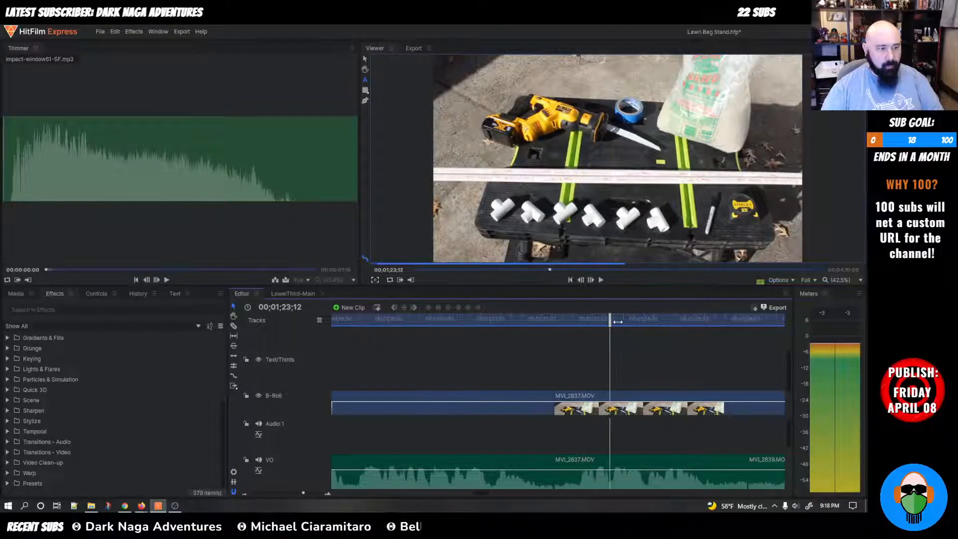
pyautogui.moveTo(594, 320); pyautogui.dragTo(542, 323)
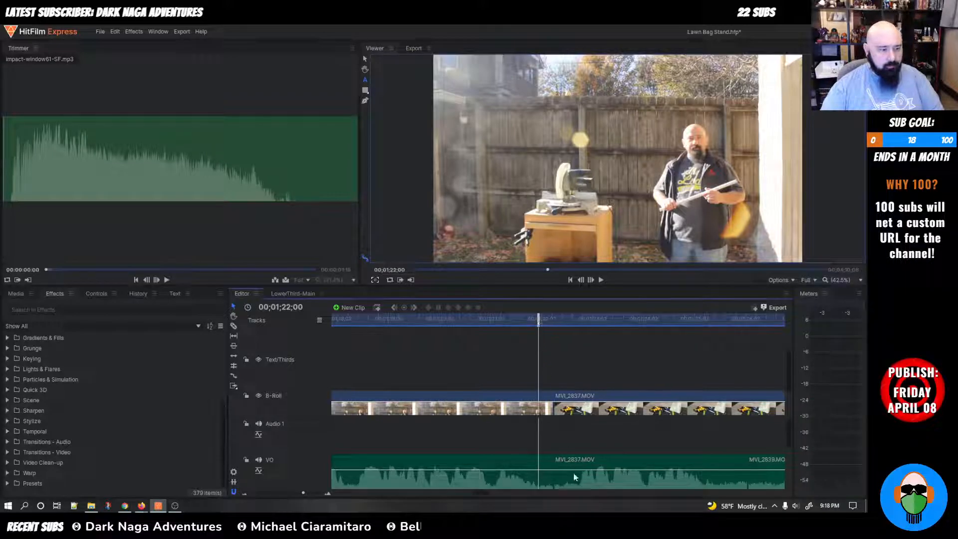
pyautogui.scroll(-5, 587, 449)
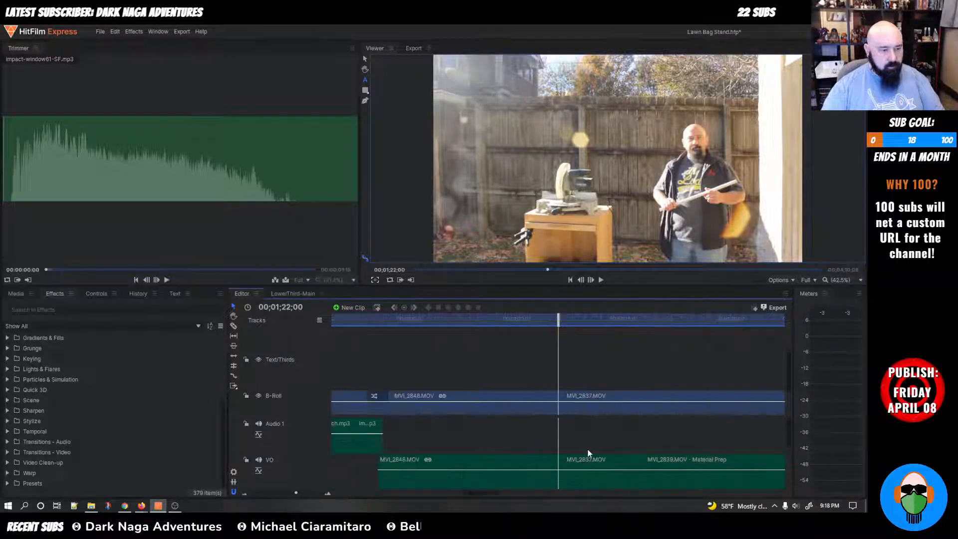
# Step: Shift the VO clips MVI_2837.MOV and MVI_2839.MOV - Material Prep to leave a gap after MVI_2848.MOV, and play across the cut
pyautogui.click(578, 463)
pyautogui.click(630, 462)
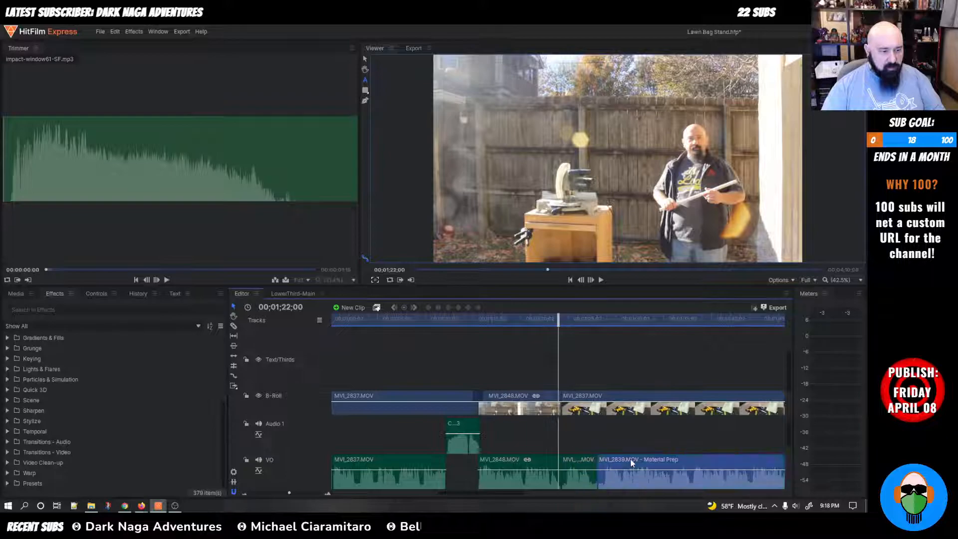
pyautogui.keyDown('ctrl'); pyautogui.click(583, 465); pyautogui.keyUp('ctrl')
pyautogui.moveTo(582, 463); pyautogui.dragTo(602, 462)
pyautogui.scroll(-1, 581, 455)
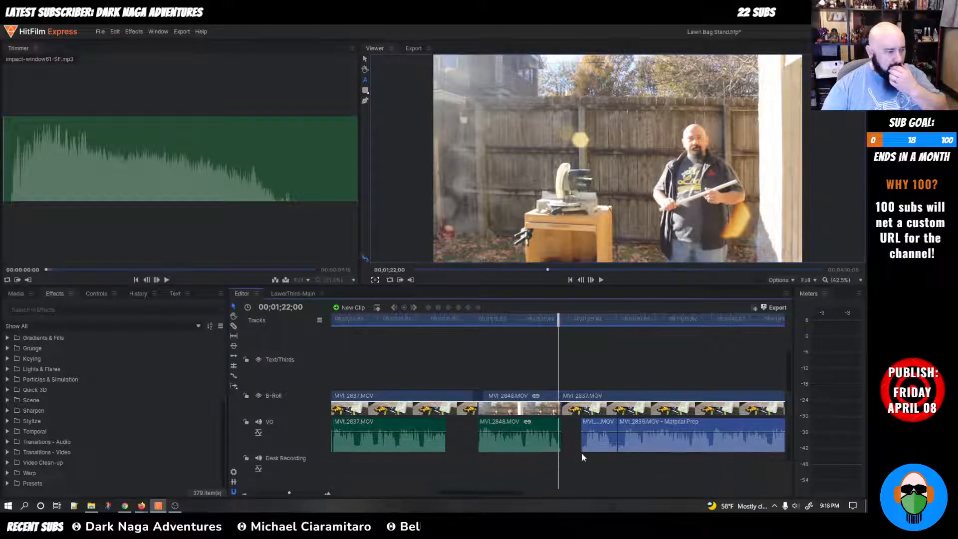
pyautogui.scroll(1, 582, 452)
pyautogui.moveTo(558, 328); pyautogui.dragTo(551, 332)
pyautogui.press('space')
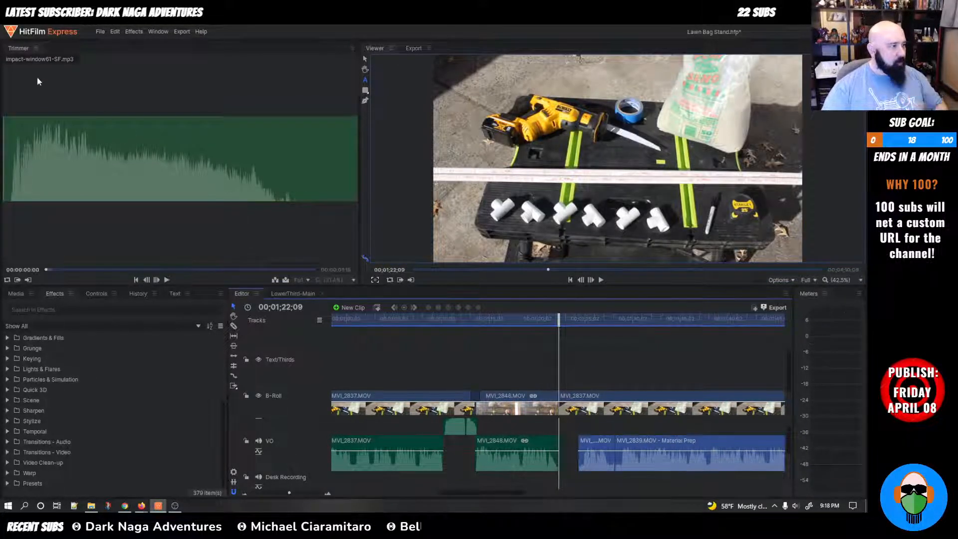
# Step: Collapse the SFX and Video media folders and remove the loose media item listed below them
pyautogui.scroll(2, 38, 339)
pyautogui.click(14, 295)
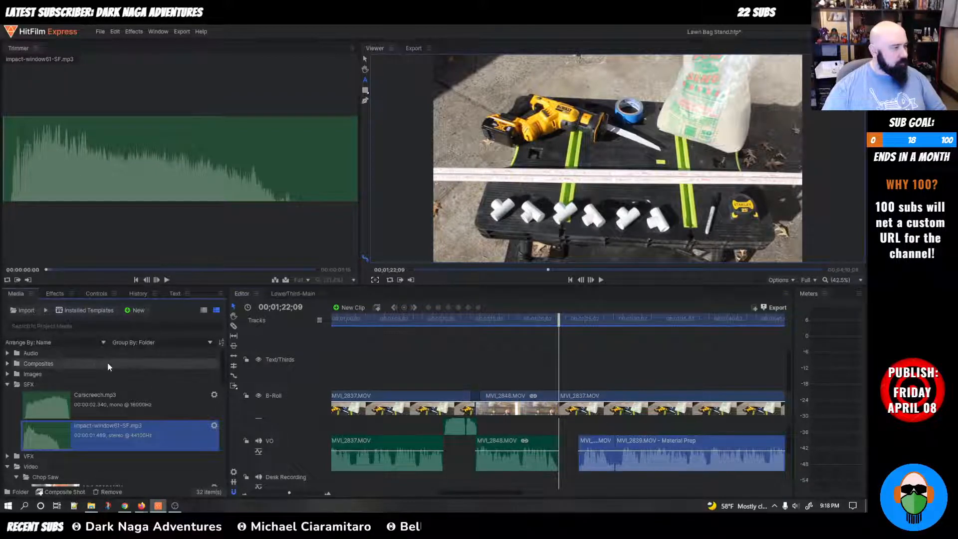
pyautogui.click(7, 384)
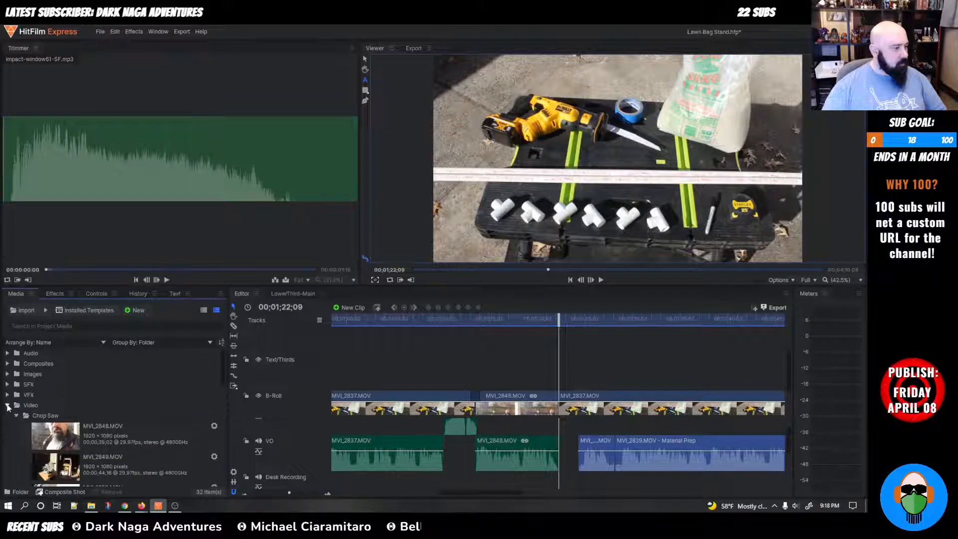
pyautogui.click(7, 405)
pyautogui.click(40, 426)
pyautogui.press('Delete')
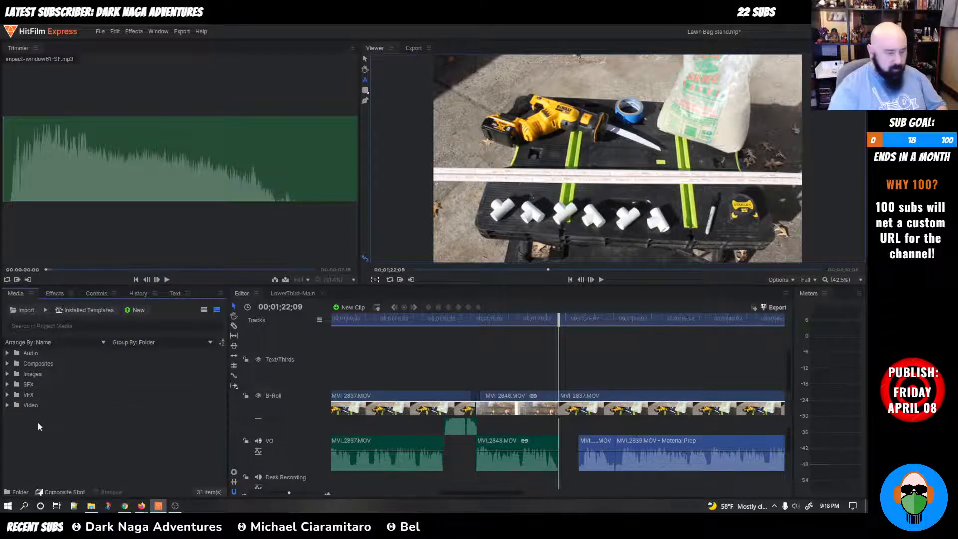
# Step: Look through the clips in the Video media folder and collapse it again
pyautogui.click(8, 405)
pyautogui.scroll(-5, 27, 411)
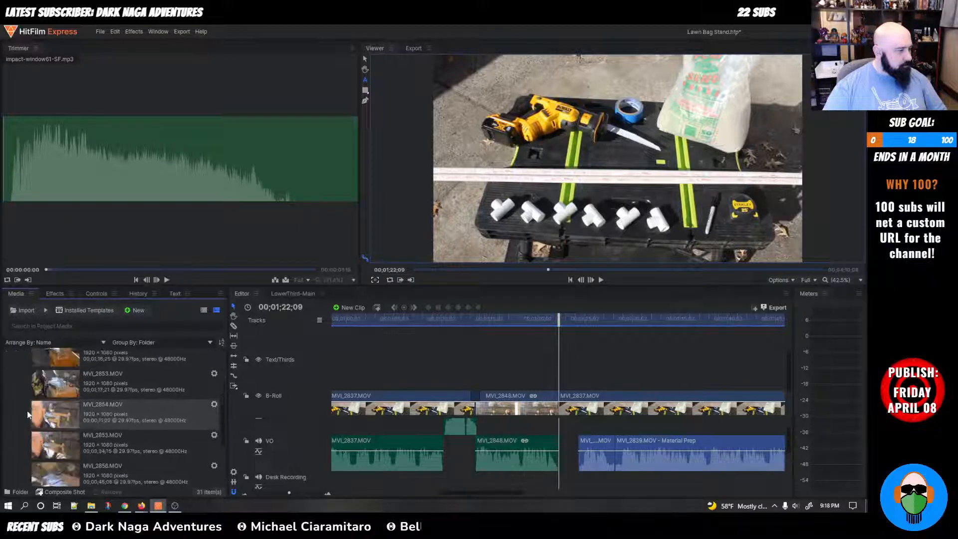
pyautogui.scroll(5, 26, 411)
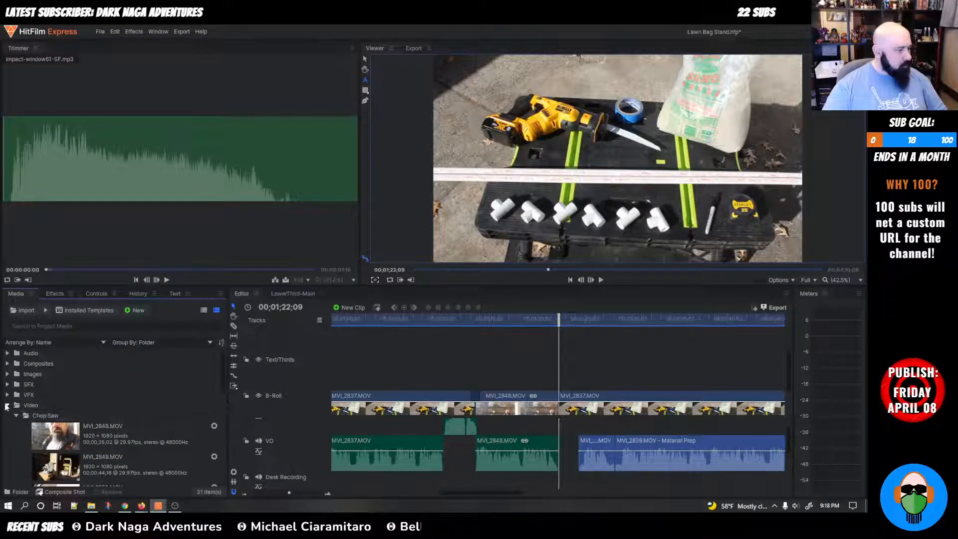
pyautogui.click(7, 405)
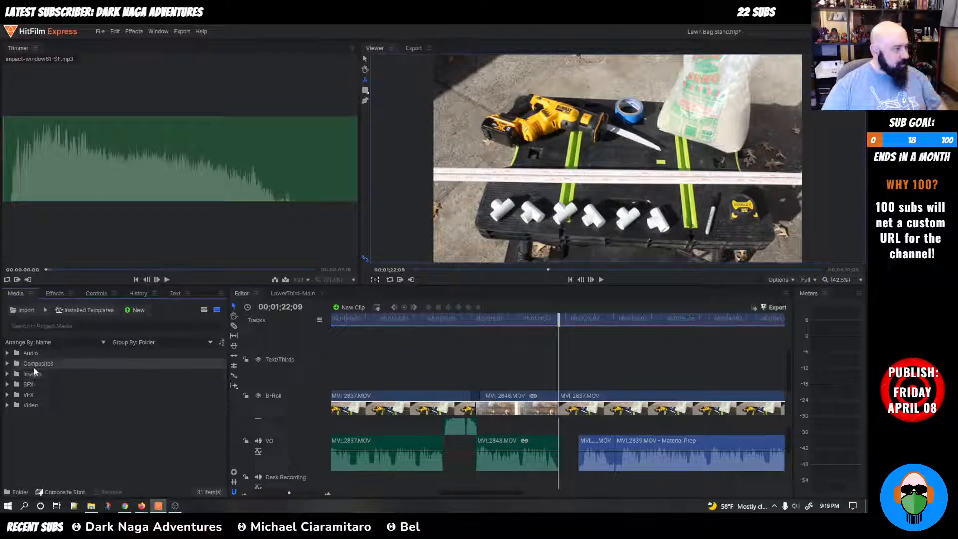
# Step: Examine the voiceover recorder for the Audio folder, choose a 44100Hz sample rate, and close it without recording
pyautogui.click(7, 353)
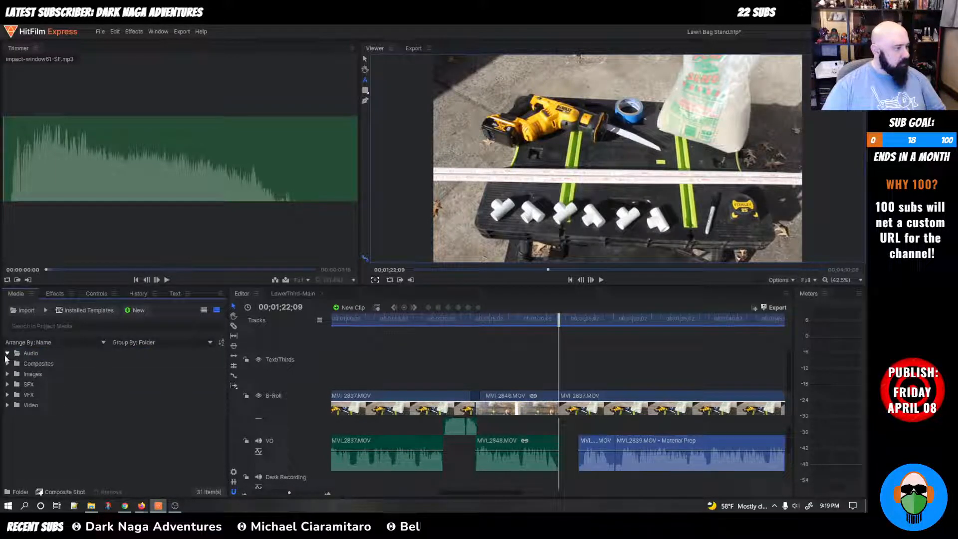
pyautogui.rightClick(24, 352)
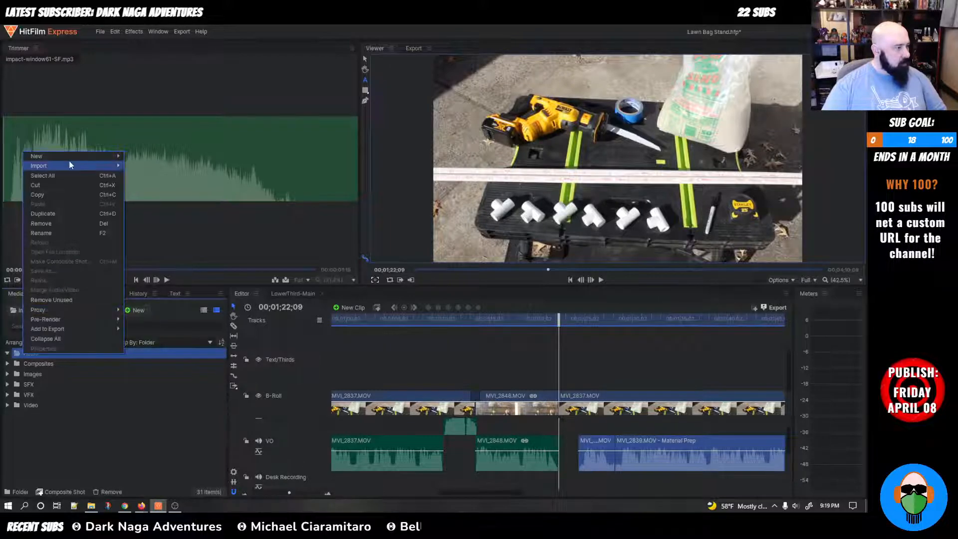
pyautogui.moveTo(76, 157)
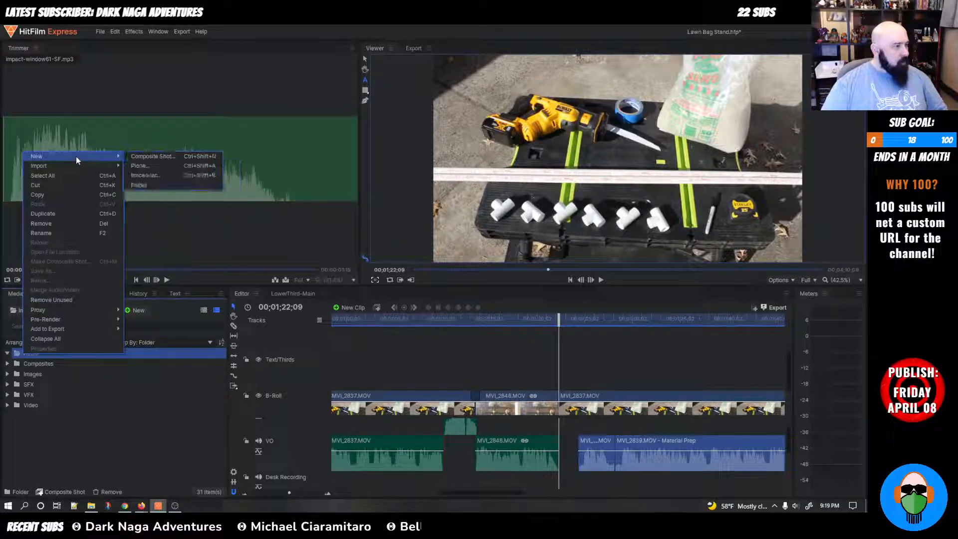
pyautogui.click(175, 174)
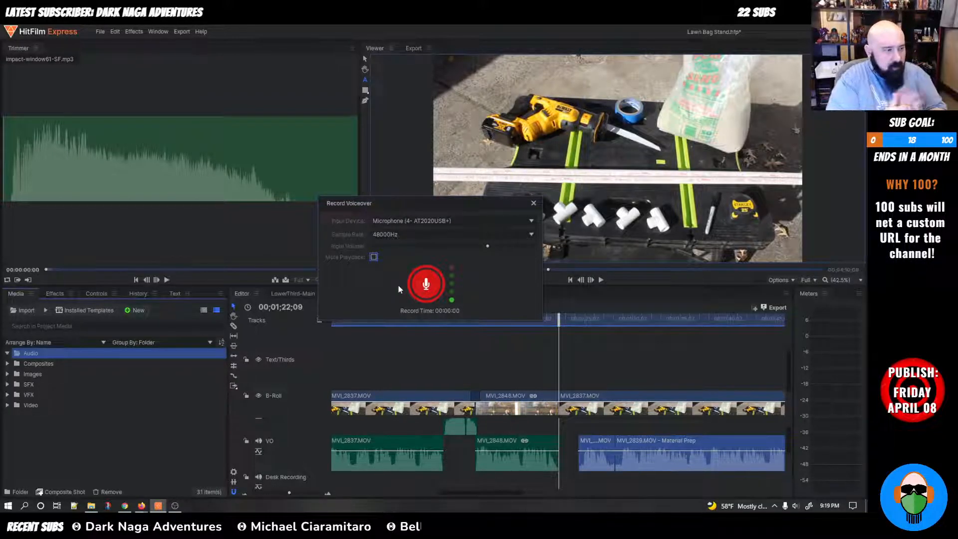
pyautogui.click(433, 235)
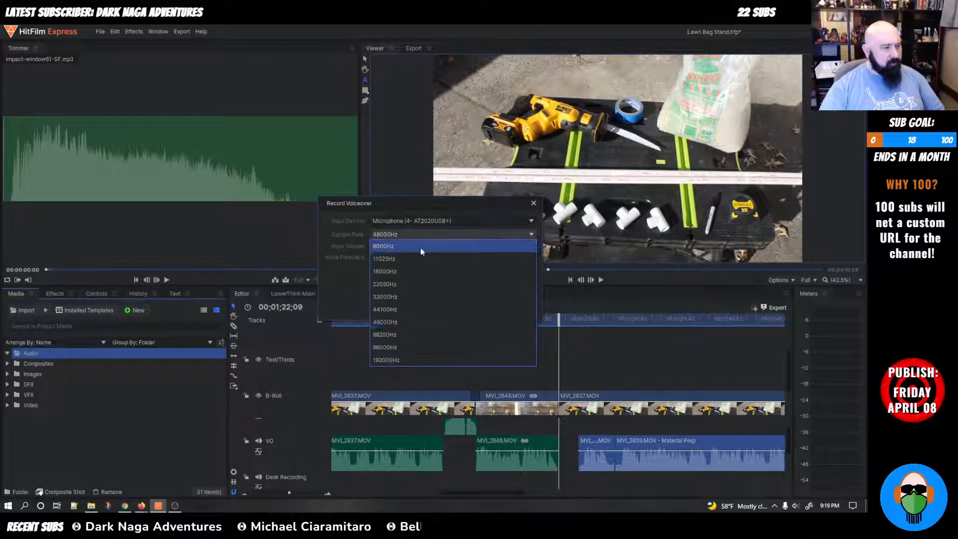
pyautogui.click(417, 309)
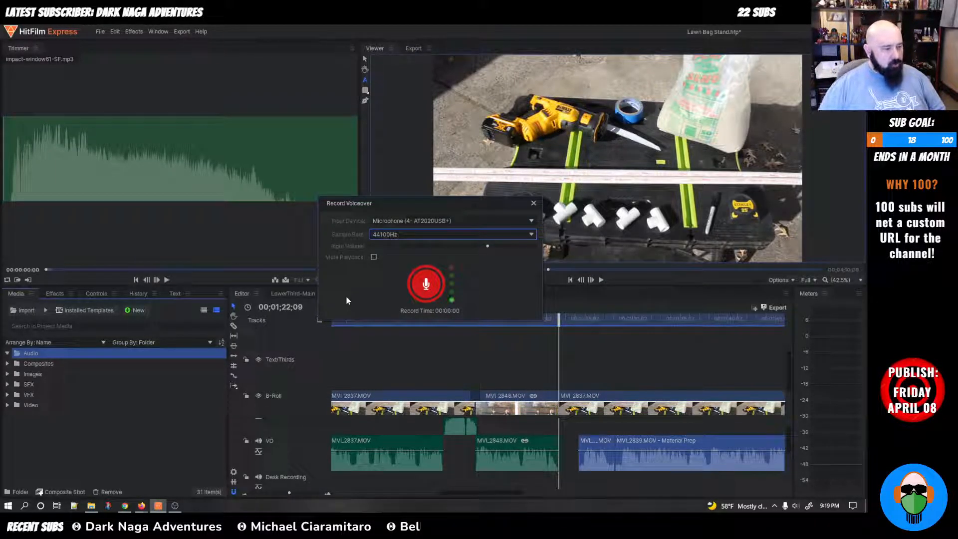
pyautogui.click(533, 204)
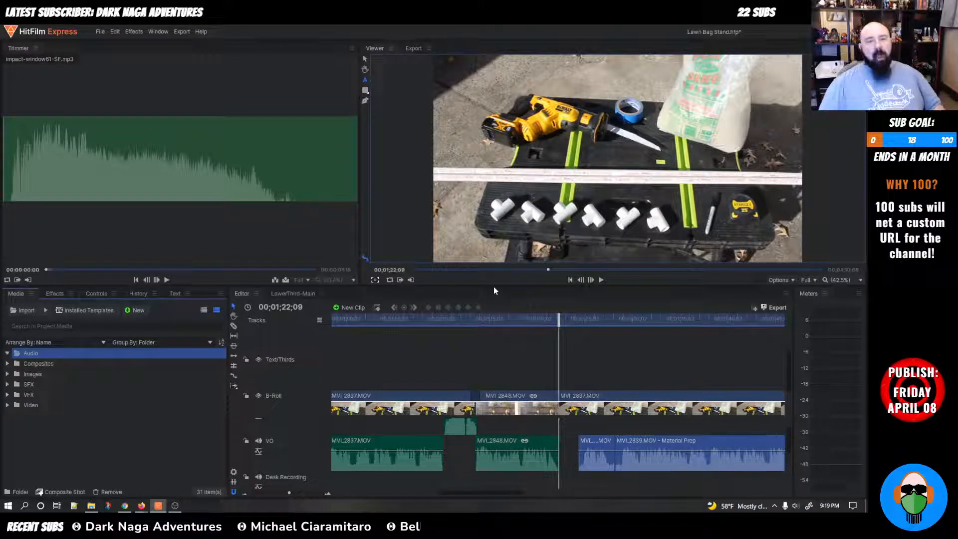
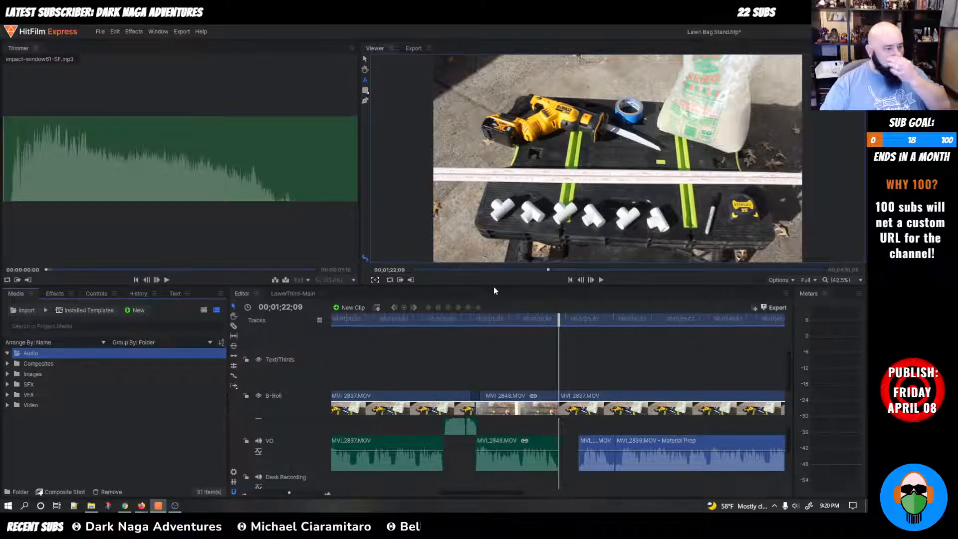
# Step: Play back the opening lower third and open the LowerThird-Main composite shot from the Composites folder
pyautogui.moveTo(558, 318); pyautogui.dragTo(282, 359)
pyautogui.press('space')
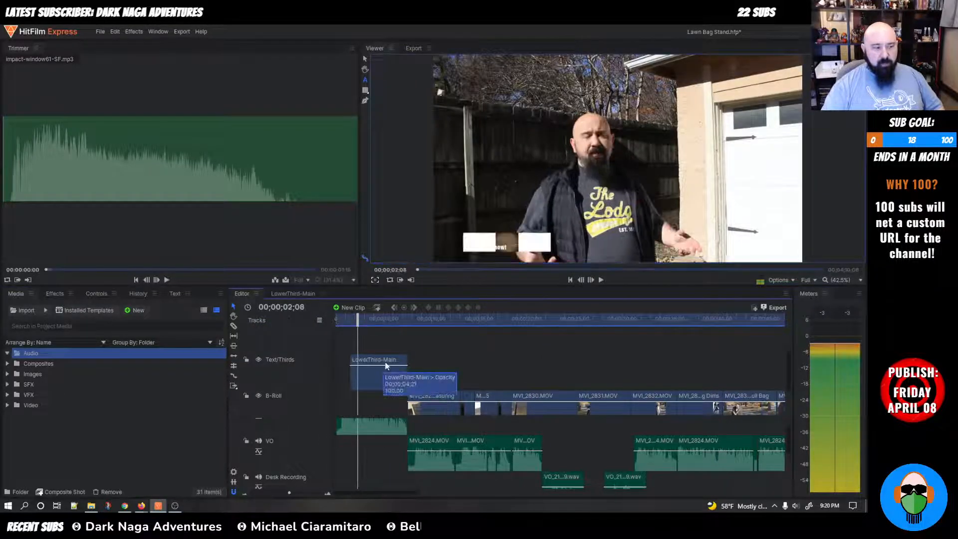
pyautogui.doubleClick(112, 363)
pyautogui.click(102, 392)
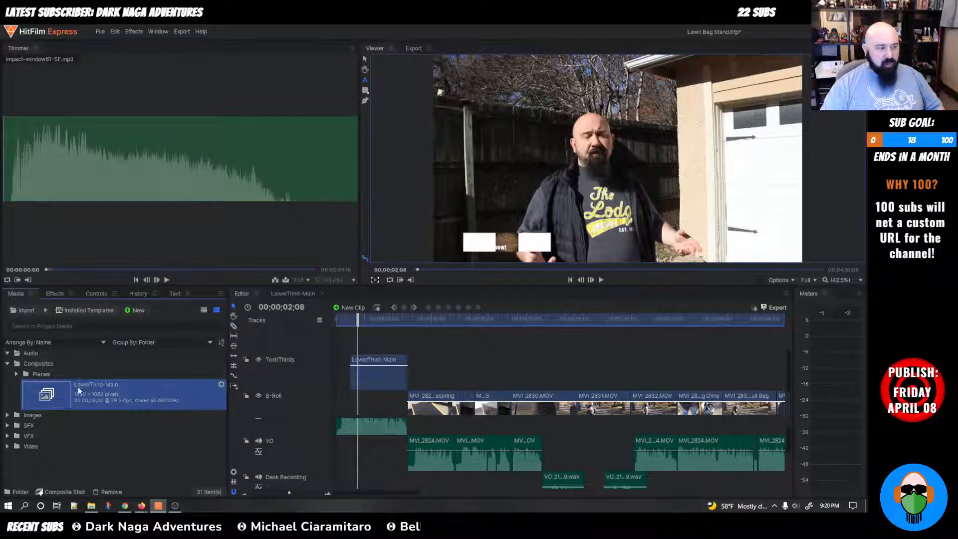
pyautogui.doubleClick(102, 391)
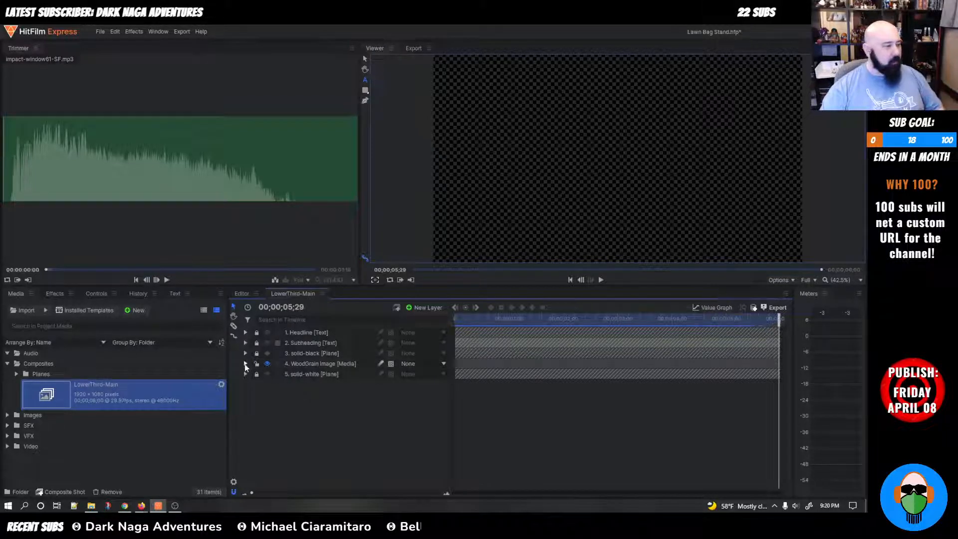
# Step: Collapse the Composites and Audio media folders and close the LowerThird-Main composite timeline
pyautogui.click(17, 373)
pyautogui.click(14, 371)
pyautogui.click(8, 364)
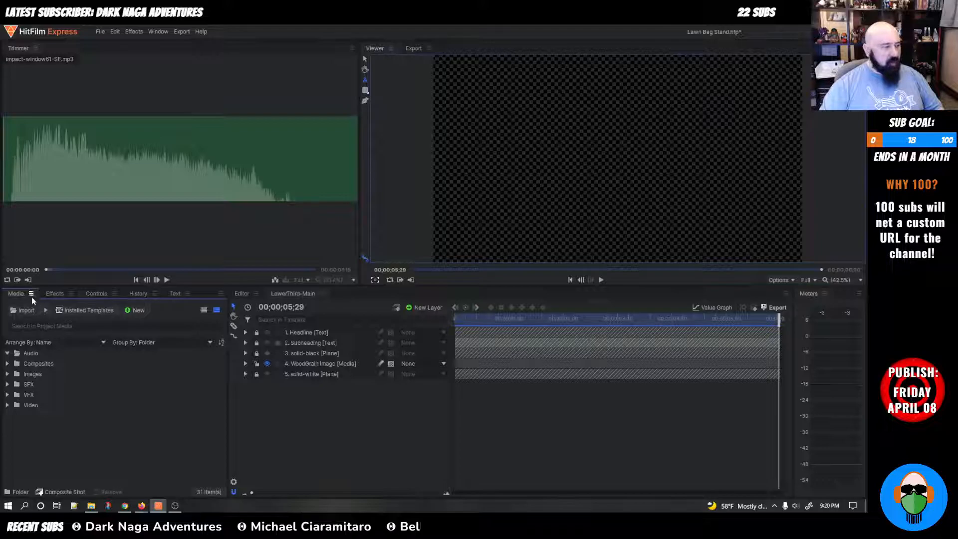
pyautogui.click(8, 353)
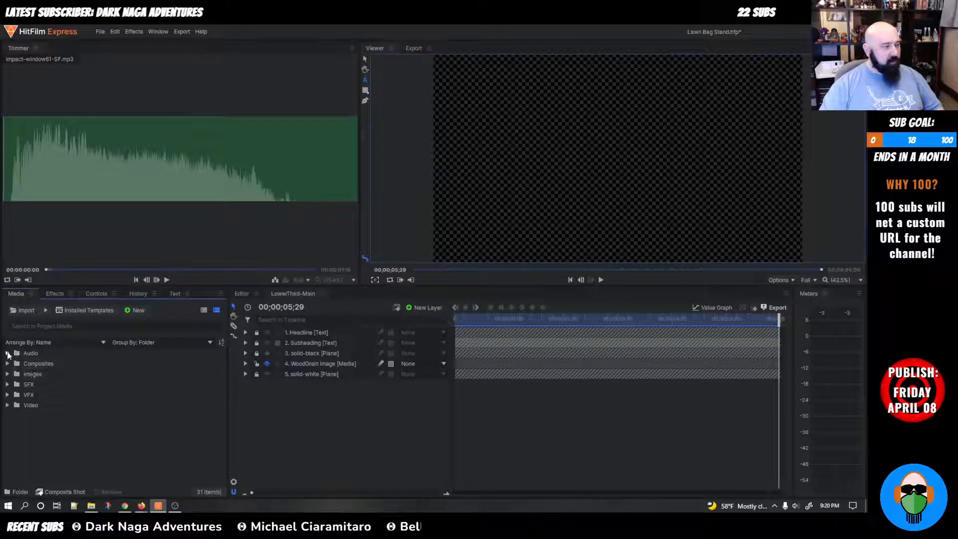
pyautogui.click(325, 292)
# Step: Set the playhead to 00;01;16;12 and move the MVI_2848.MOV clip from the B-Roll track down to the A-Roll track
pyautogui.moveTo(316, 310); pyautogui.dragTo(524, 377)
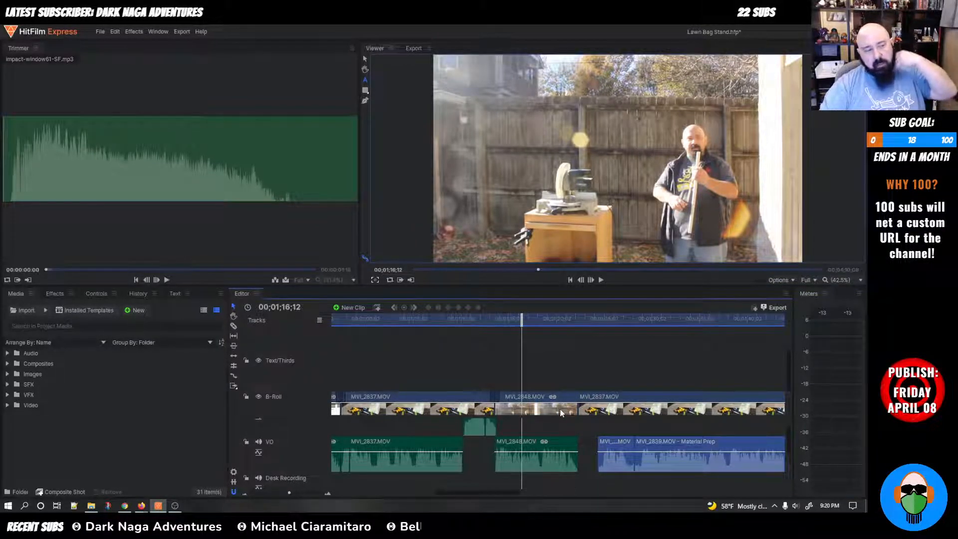
pyautogui.scroll(-3, 559, 409)
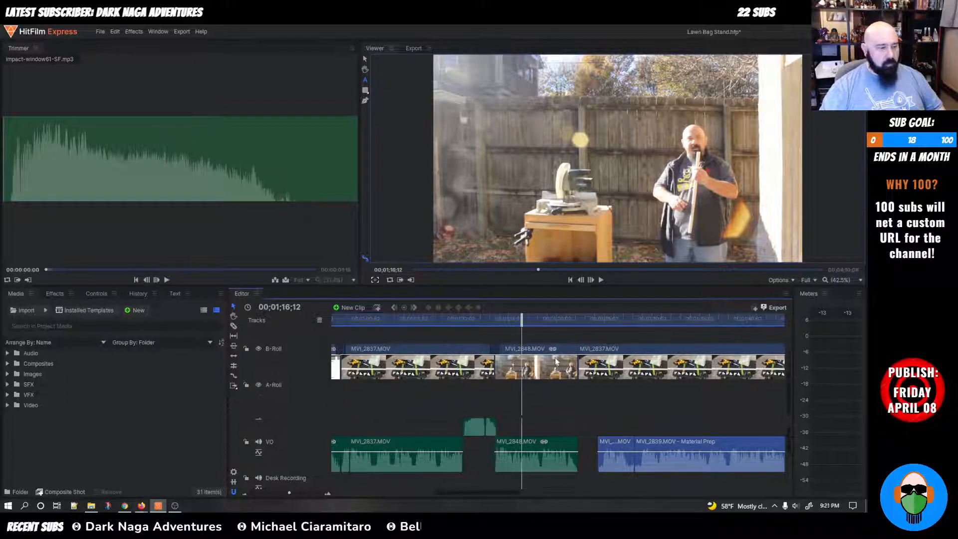
pyautogui.moveTo(532, 354); pyautogui.dragTo(531, 390)
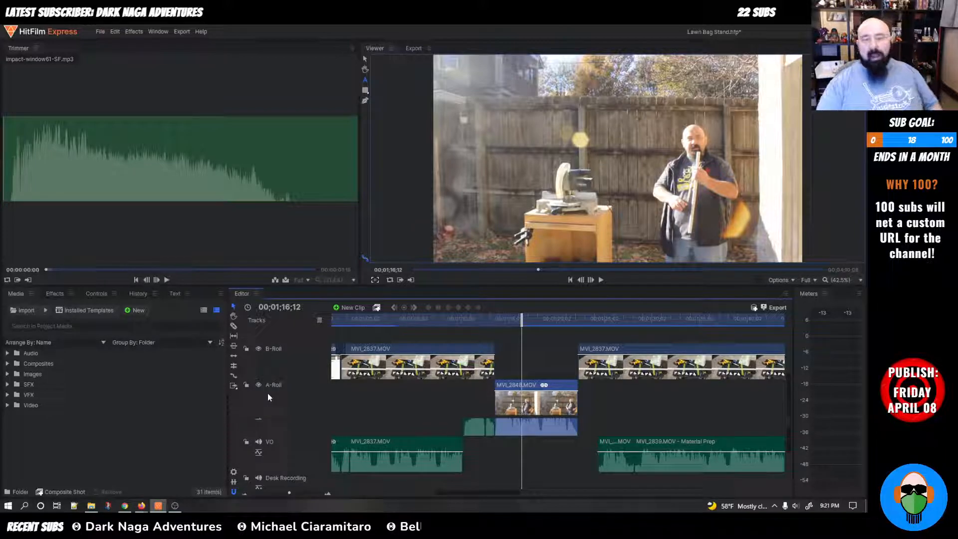
# Step: Save the project as Lawn Bag Stand.hfp in the S01E02 - Lawn Bag Stand folder, overwriting the existing file
pyautogui.click(100, 32)
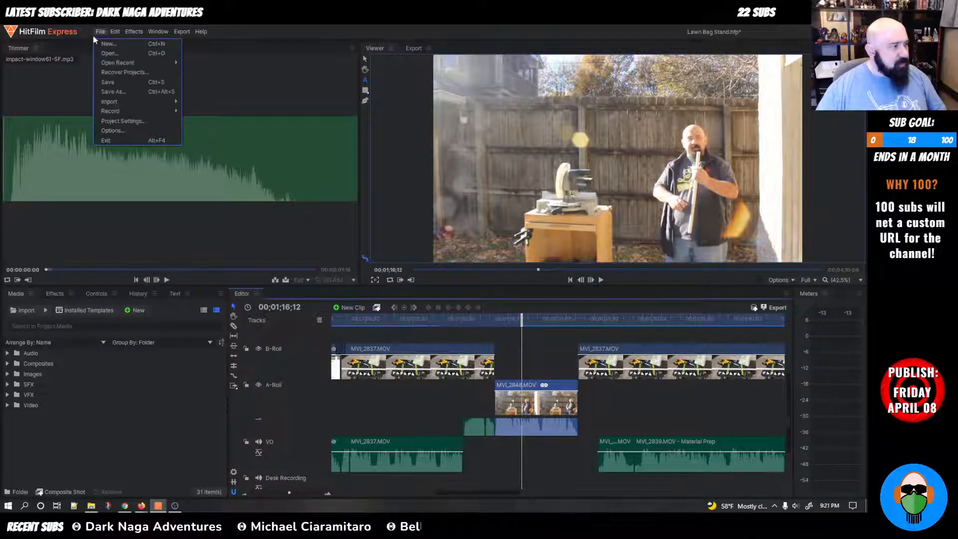
pyautogui.click(121, 84)
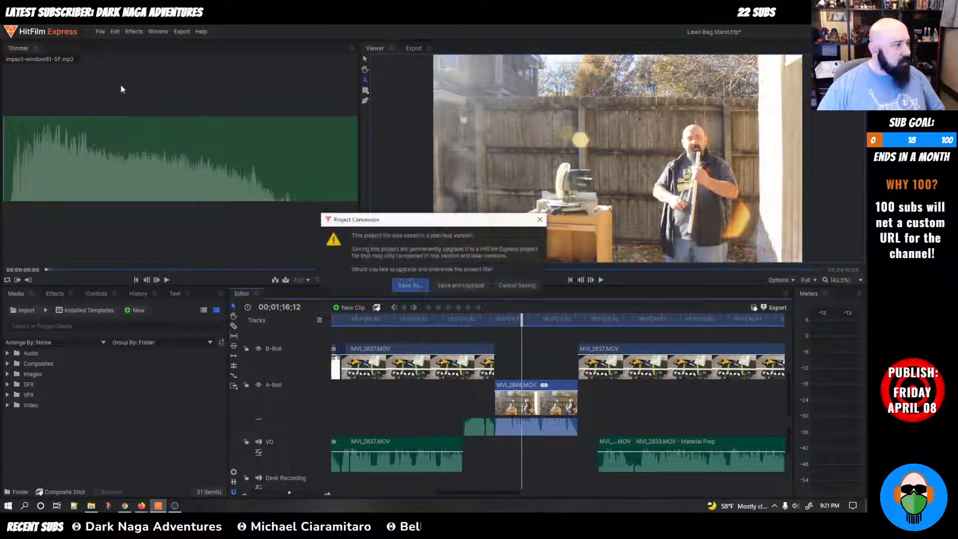
pyautogui.click(414, 288)
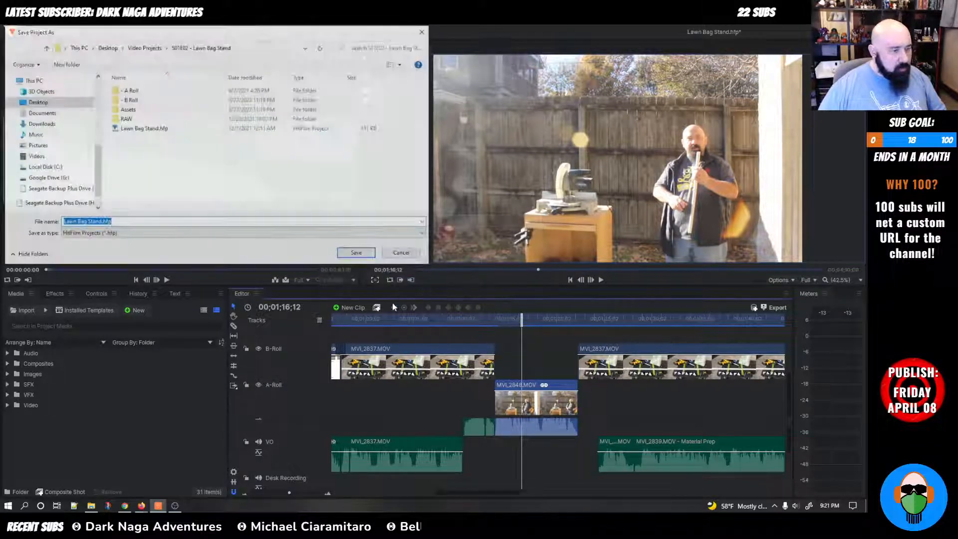
pyautogui.click(357, 253)
pyautogui.click(455, 266)
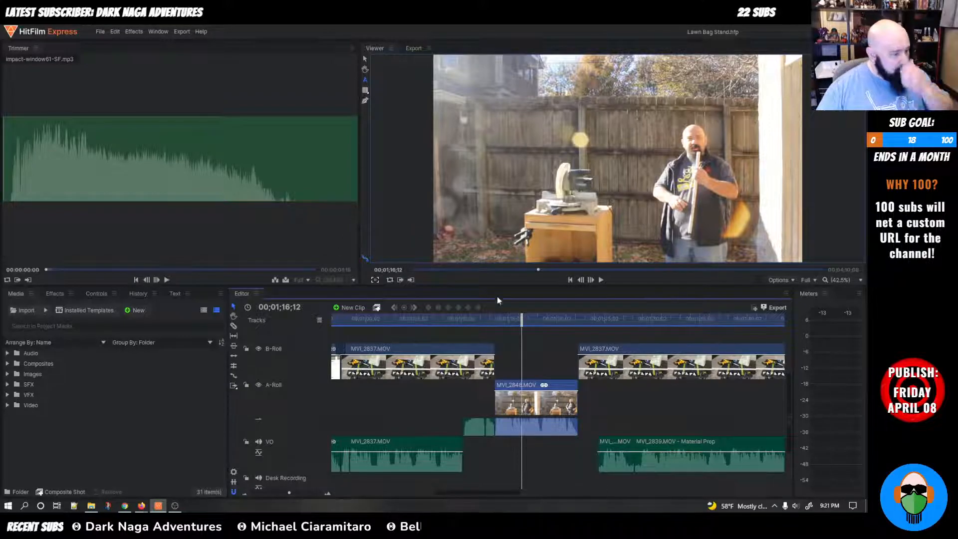
# Step: Play back the MVI_2848.MOV section and the following VO gap, and return the playhead to the start of MVI_2837.MOV at 00;01;22;09
pyautogui.moveTo(521, 319); pyautogui.dragTo(453, 325)
pyautogui.press('space')
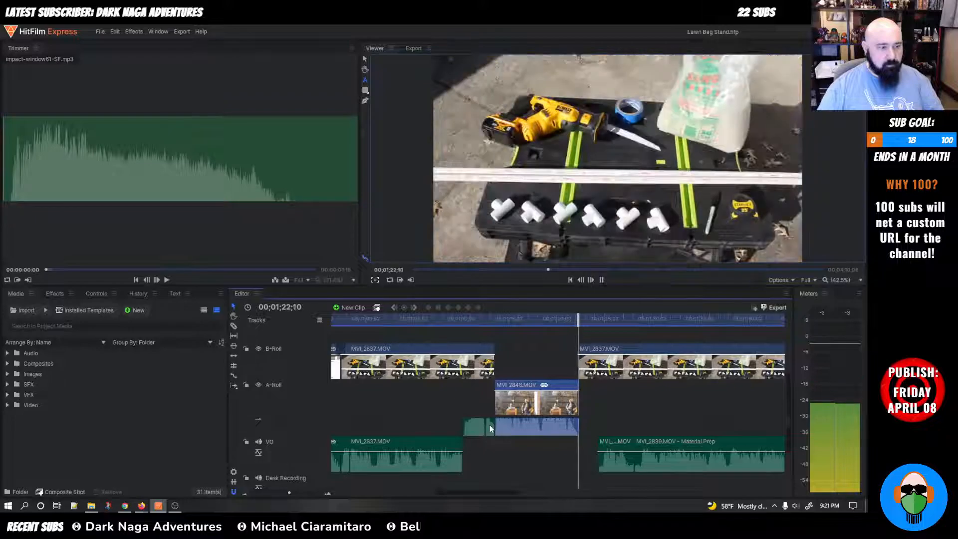
pyautogui.click(590, 324)
pyautogui.moveTo(590, 323); pyautogui.dragTo(575, 323)
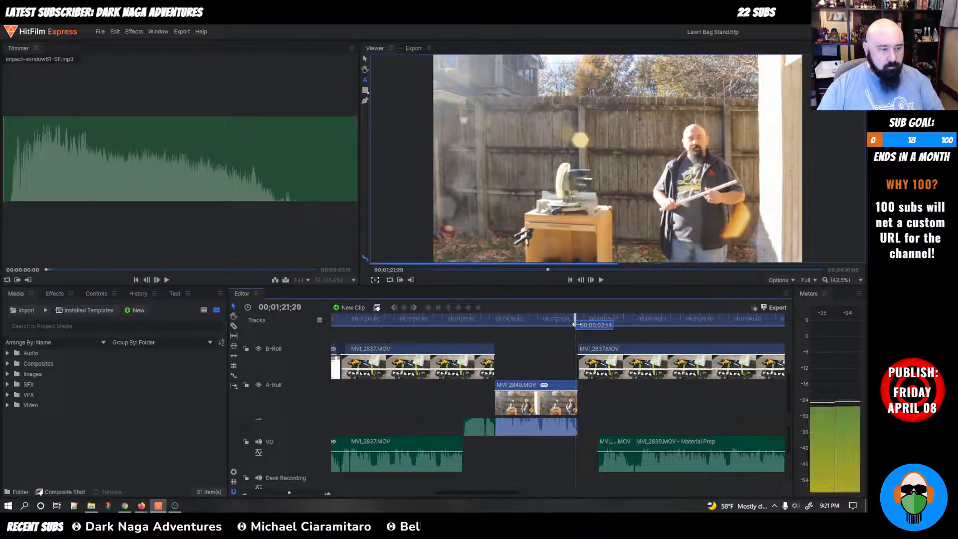
pyautogui.press('space')
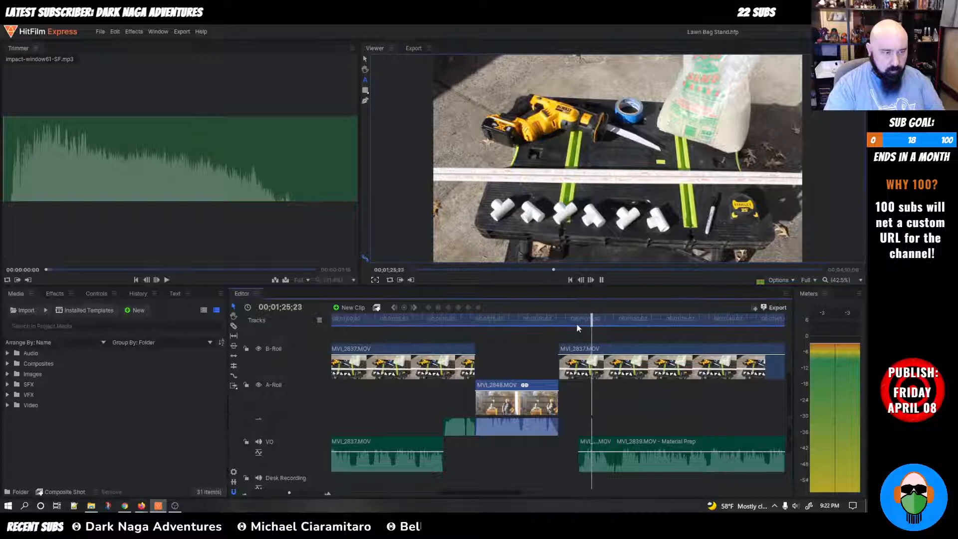
pyautogui.press('space')
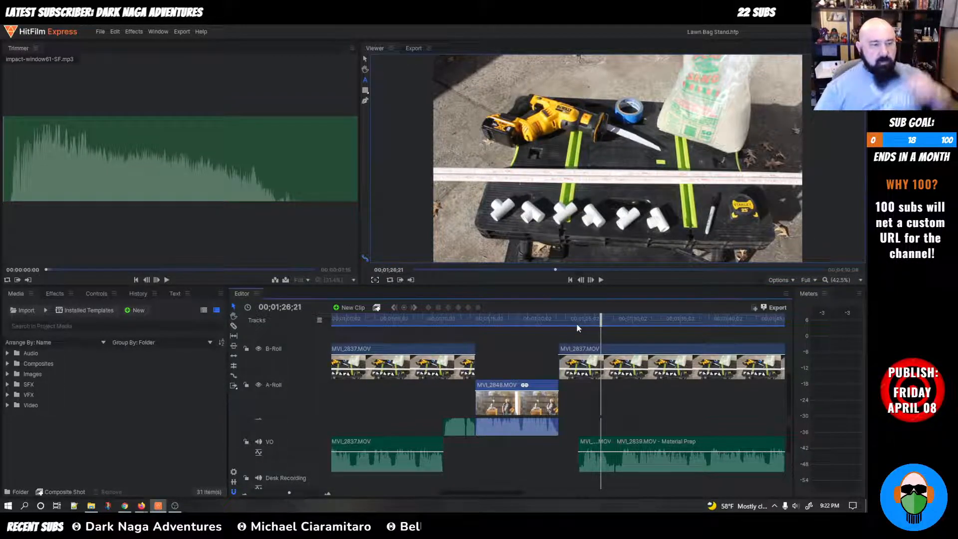
pyautogui.moveTo(574, 322)
pyautogui.mouseDown()
pyautogui.moveTo(559, 328)
pyautogui.moveTo(564, 335)
pyautogui.mouseUp()
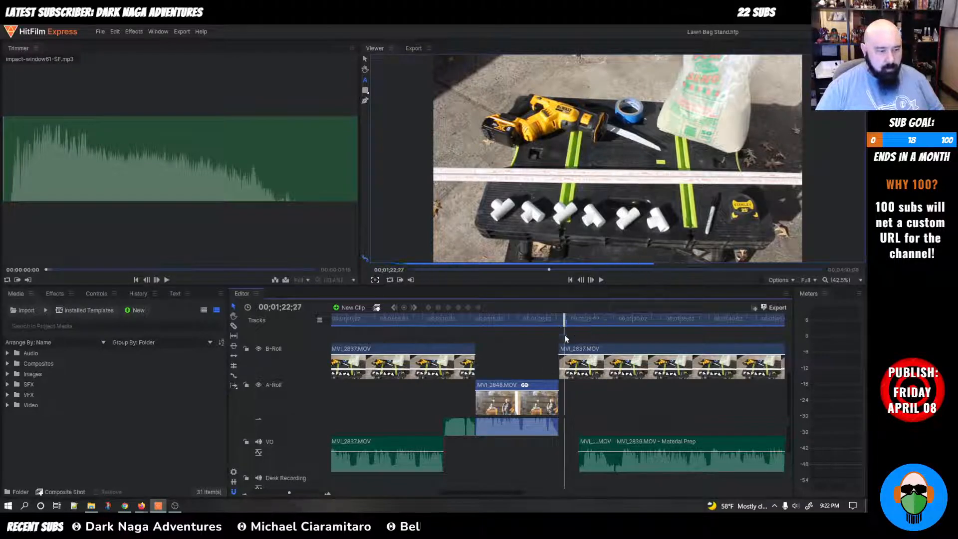
pyautogui.press('Up')
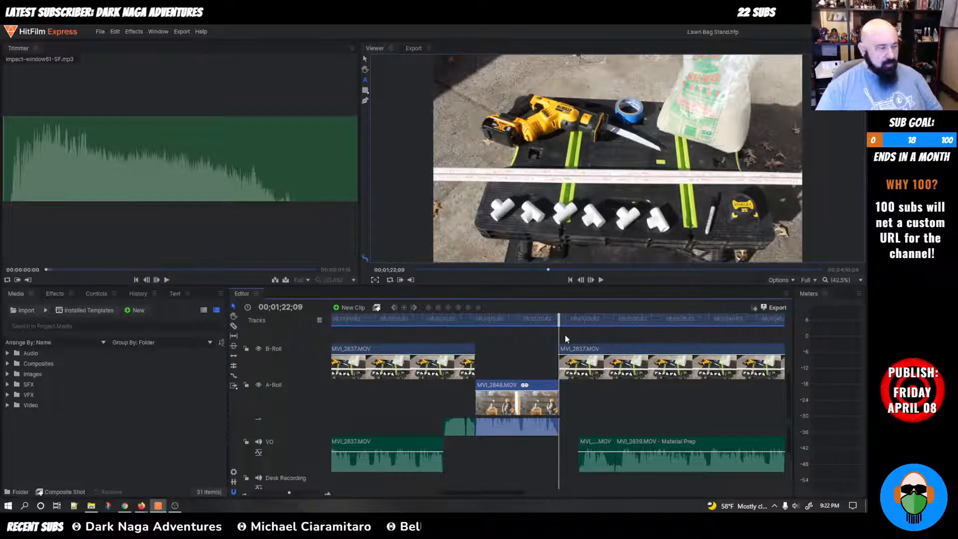
# Step: Review the clips and audio tracks around 00;01;22;09 and play back the opening of the second MVI_2837.MOV clip
pyautogui.scroll(-3, 547, 440)
pyautogui.scroll(1, 546, 454)
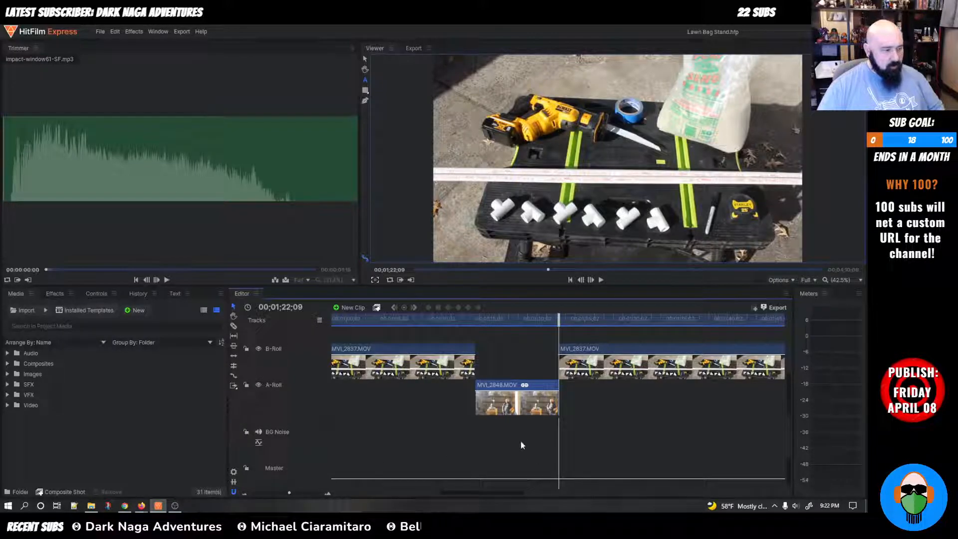
pyautogui.scroll(-5, 517, 440)
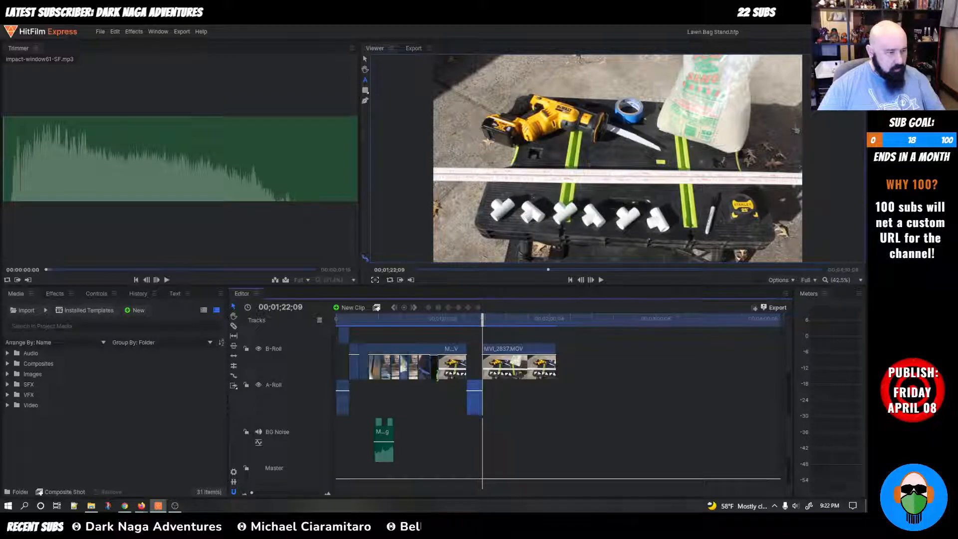
pyautogui.scroll(5, 286, 435)
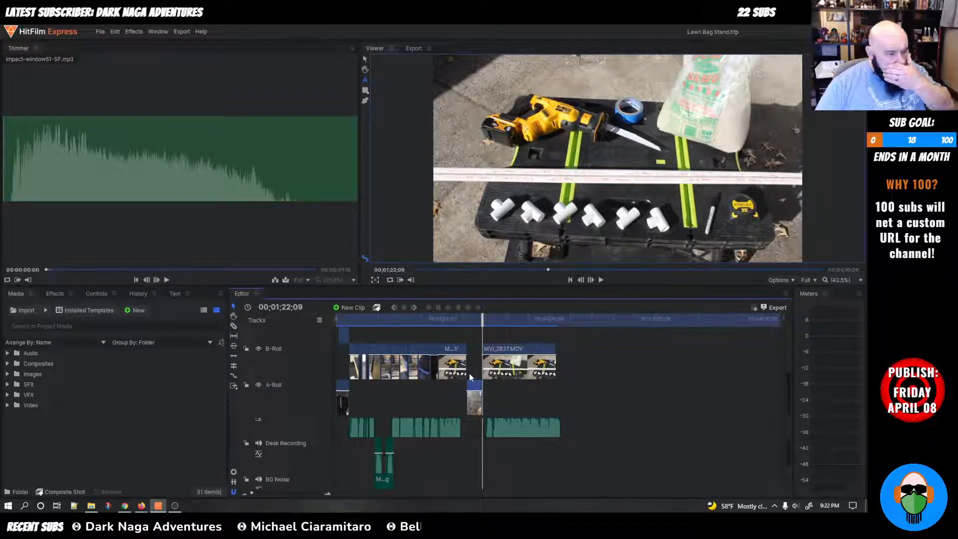
pyautogui.press('space')
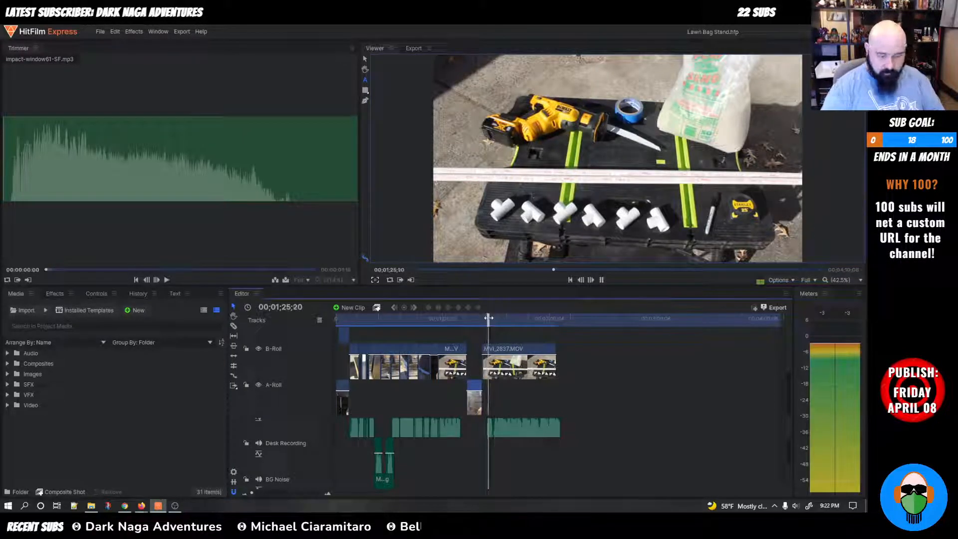
pyautogui.press('space')
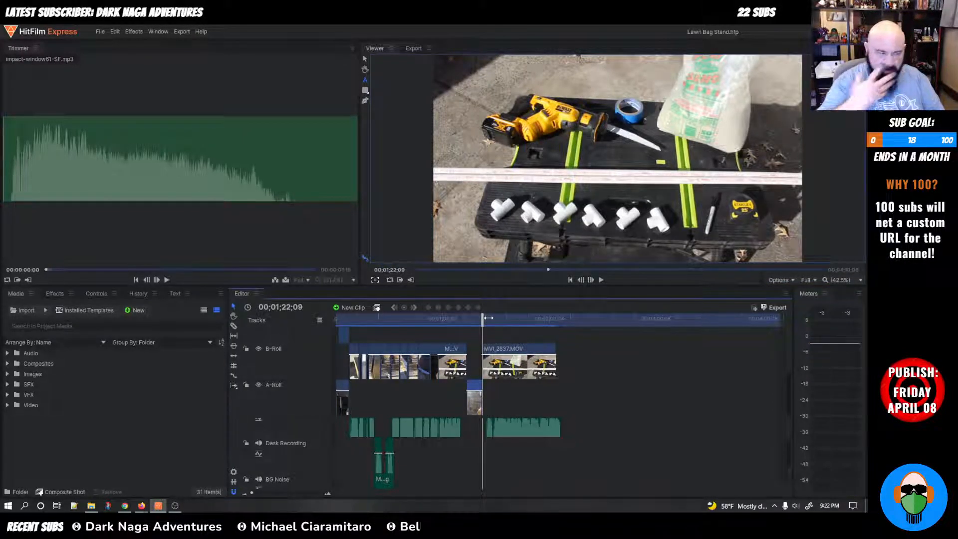
# Step: Record a short voiceover into the Audio media folder at 44100Hz, starting at 00;01;22;09, and close the recorder
pyautogui.rightClick(41, 362)
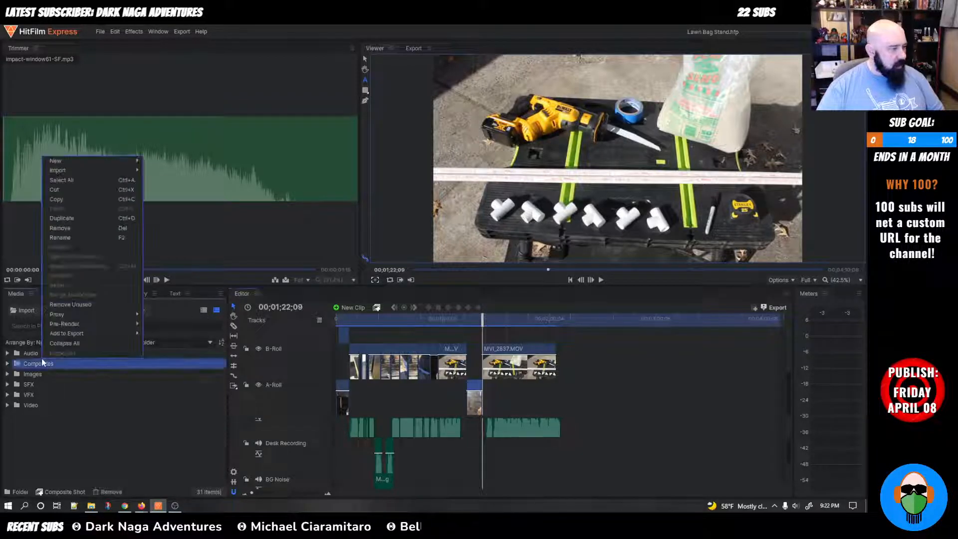
pyautogui.rightClick(28, 353)
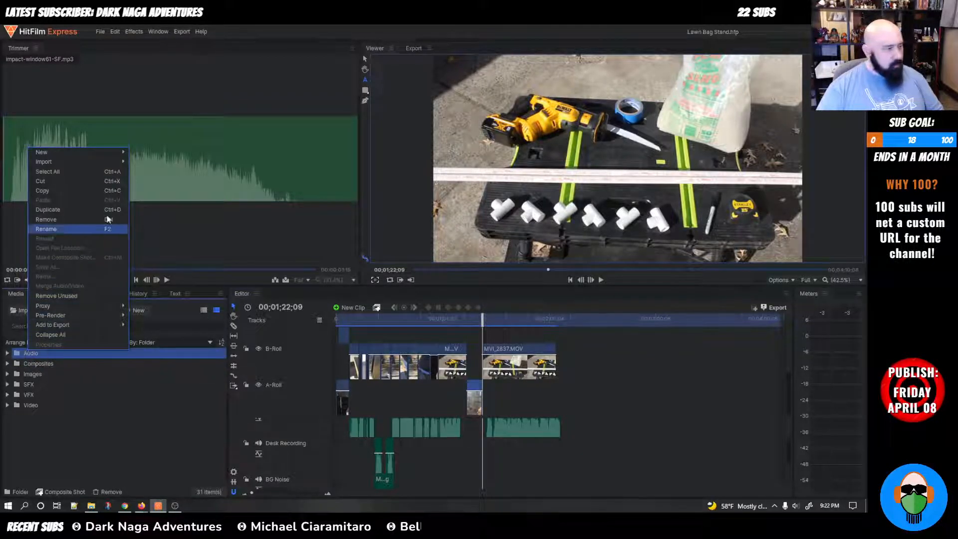
pyautogui.moveTo(118, 154)
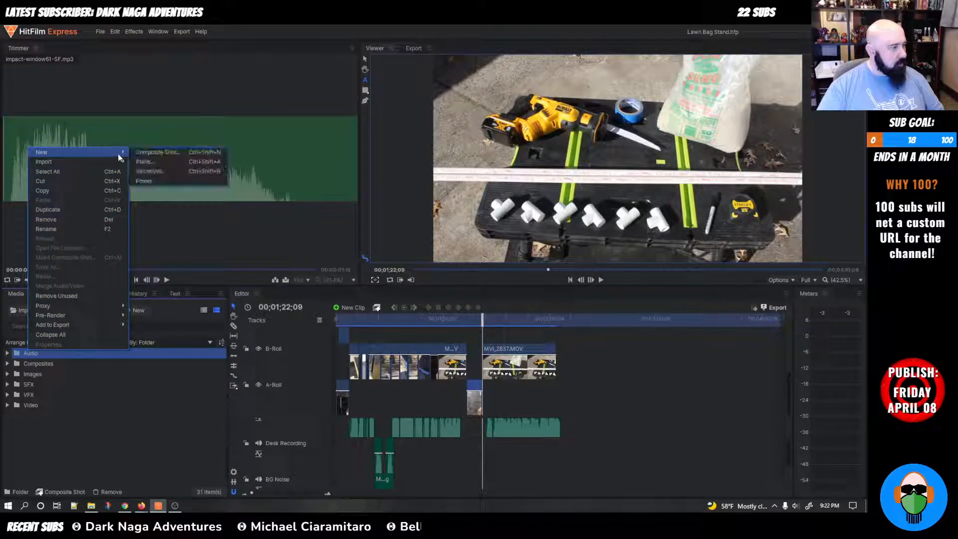
pyautogui.click(150, 170)
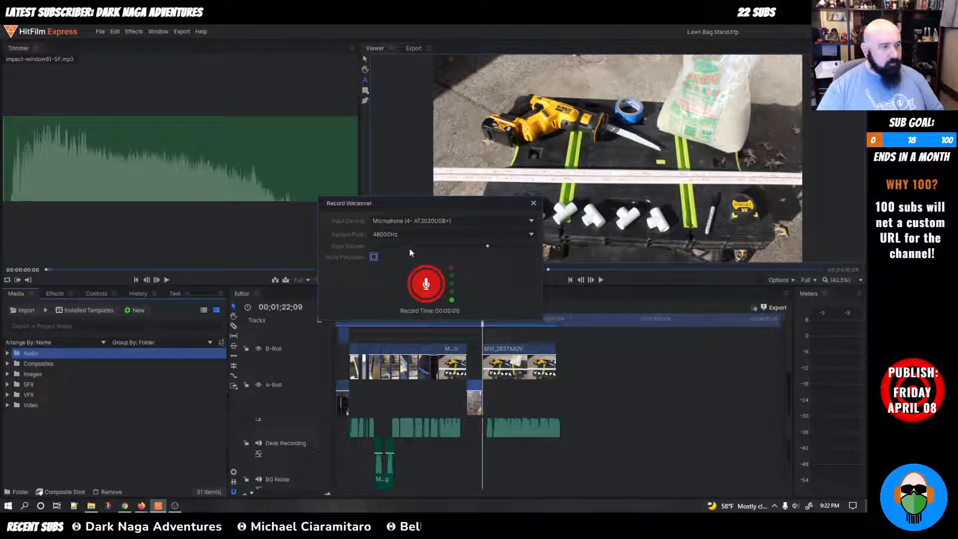
pyautogui.click(399, 234)
pyautogui.click(393, 295)
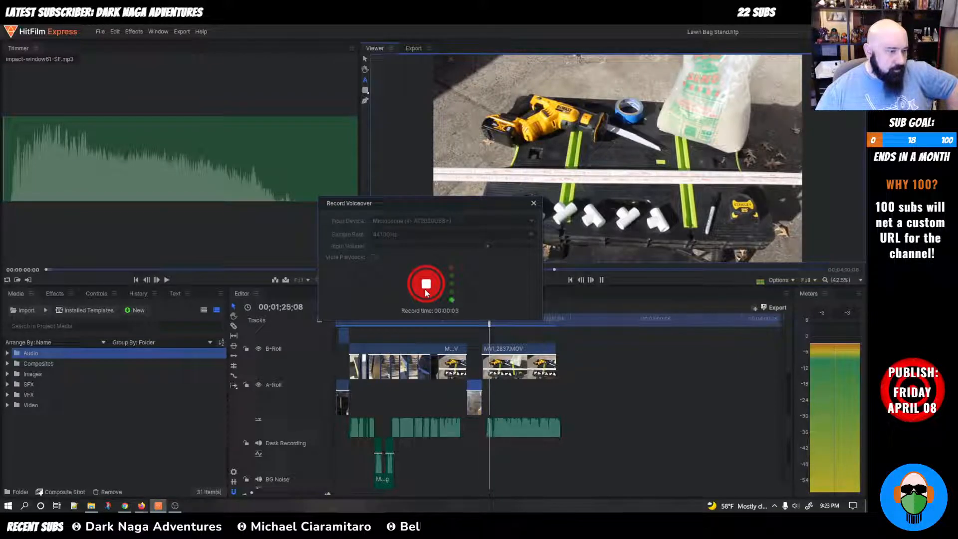
pyautogui.click(425, 285)
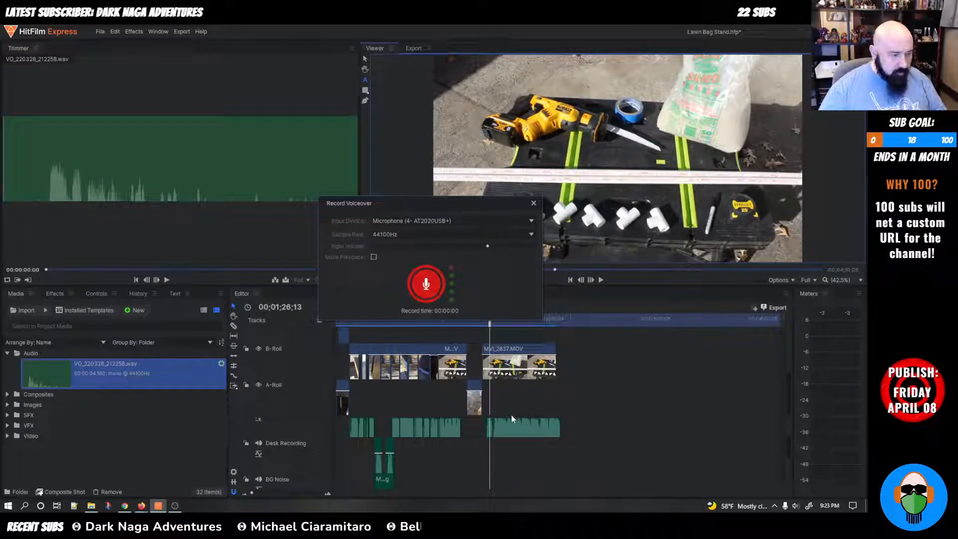
pyautogui.click(534, 203)
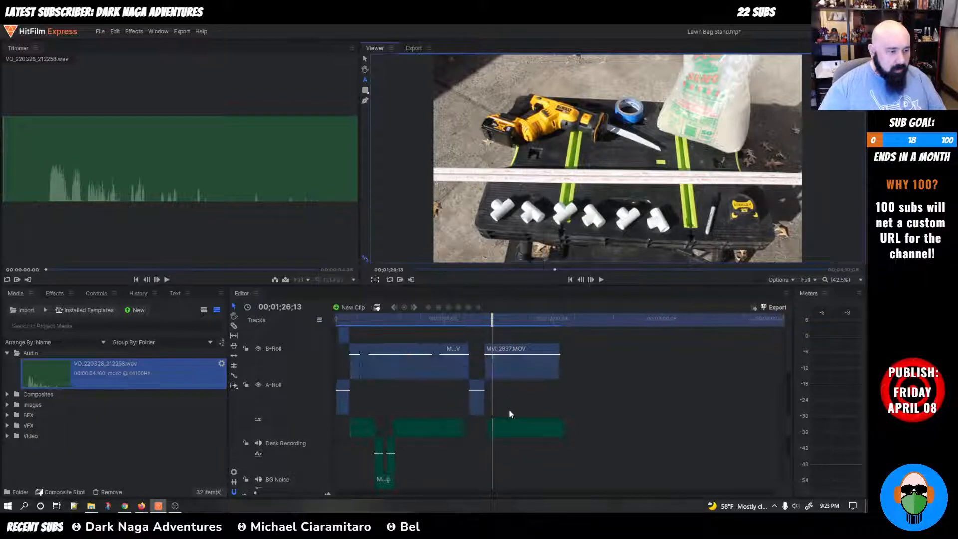
# Step: Play back the recorded voiceover clip twice, starting from within the MVI_2848.MOV clip
pyautogui.scroll(5, 509, 413)
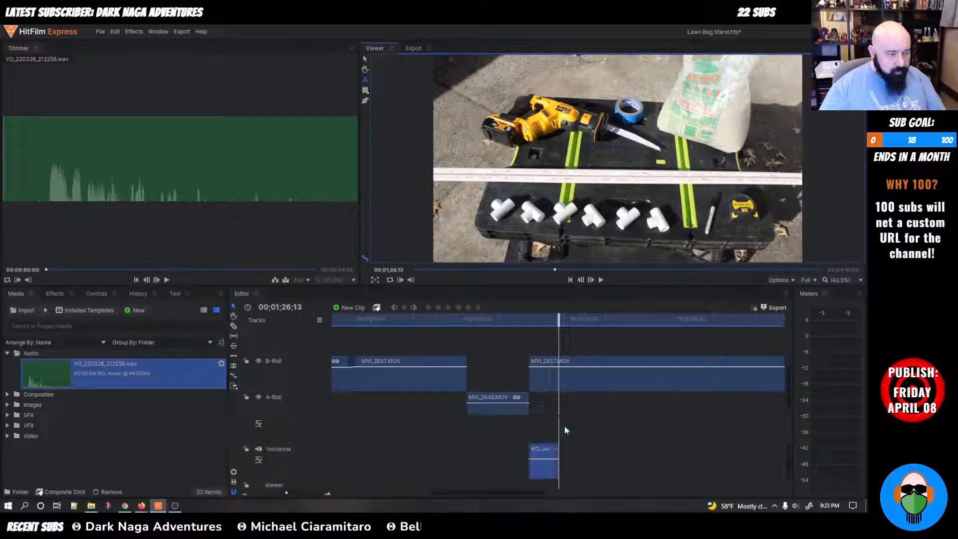
pyautogui.moveTo(562, 317); pyautogui.dragTo(517, 319)
pyautogui.press('space')
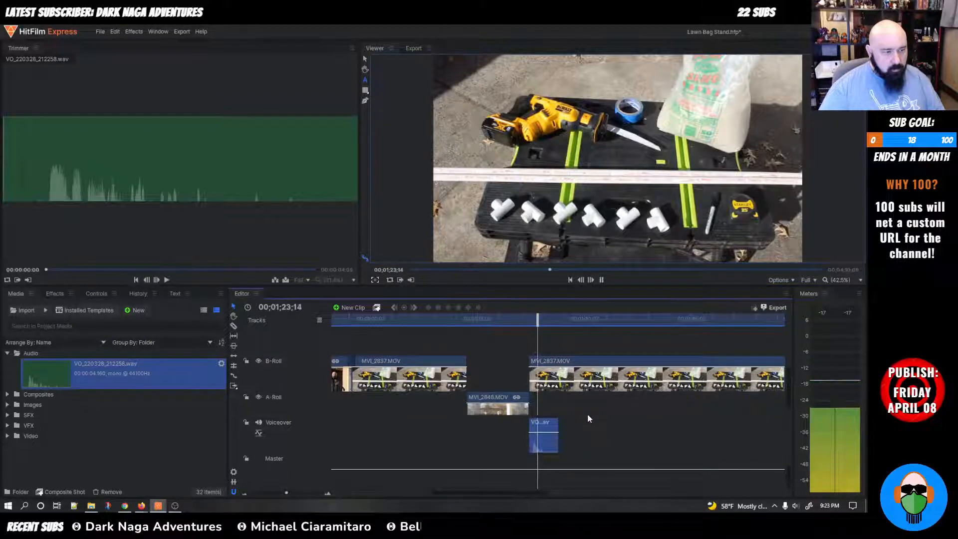
pyautogui.press('space')
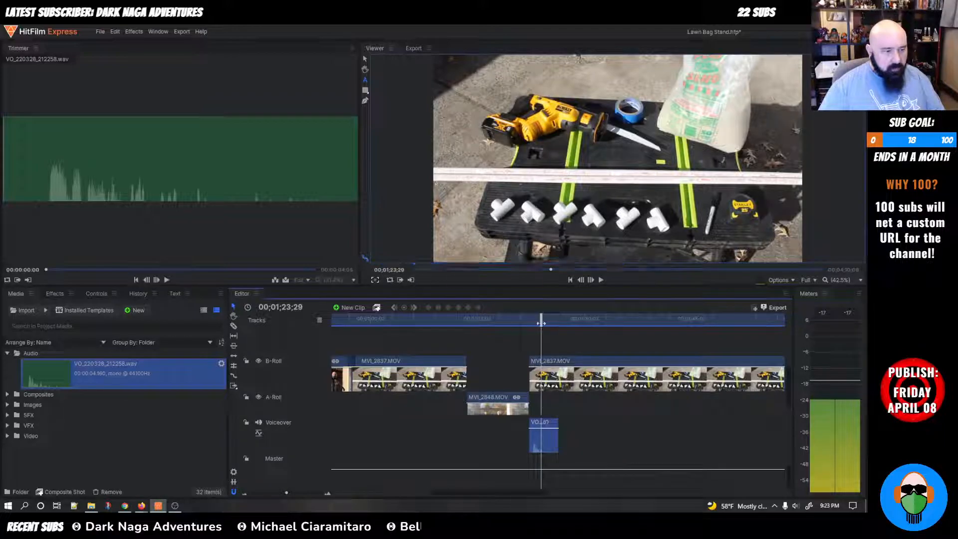
pyautogui.moveTo(541, 323); pyautogui.dragTo(507, 324)
pyautogui.press('space')
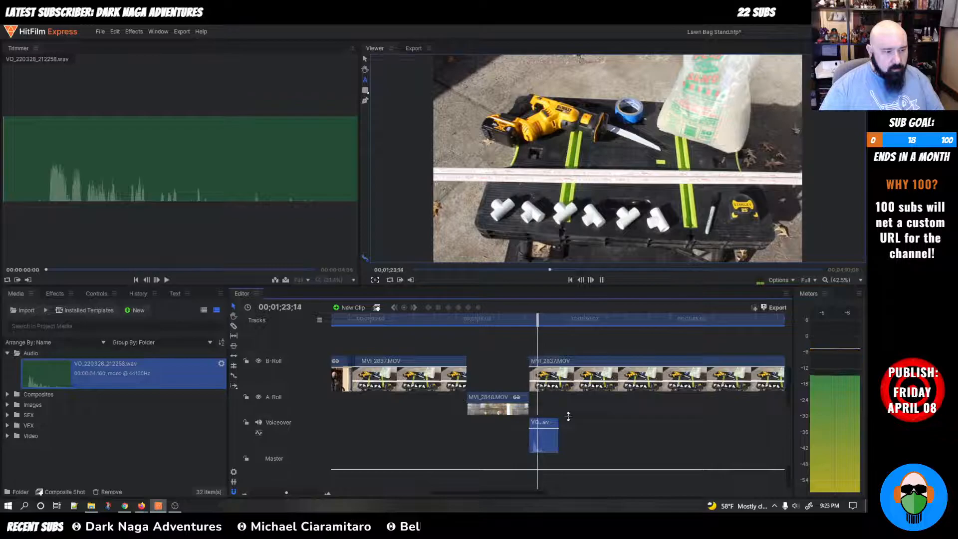
pyautogui.press('space')
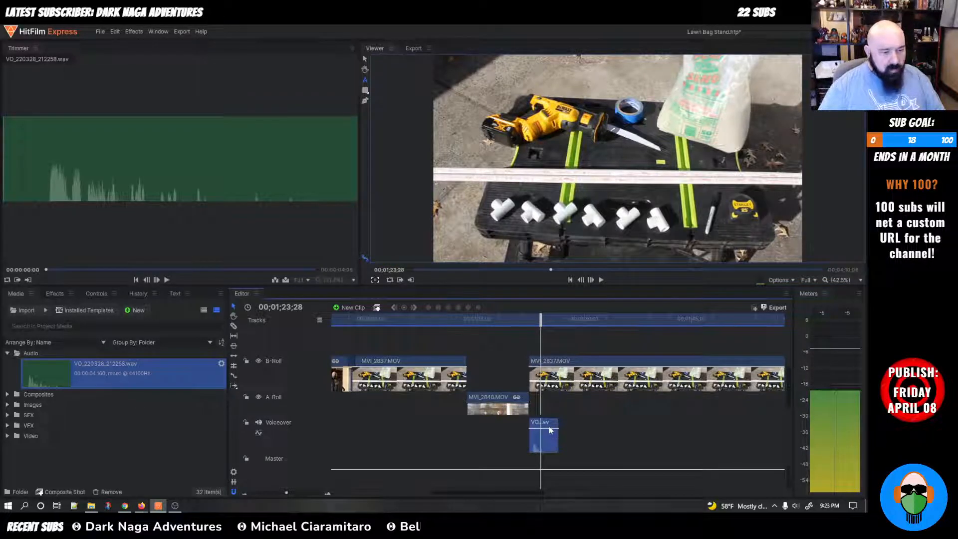
# Step: Delete the recorded voiceover from the timeline and the Audio media folder, returning the playhead to 00;01;22;09
pyautogui.press('Delete')
pyautogui.hotkey('ctrl', 'z')
pyautogui.hotkey('ctrl', 'z')
pyautogui.hotkey('ctrl', 'z')
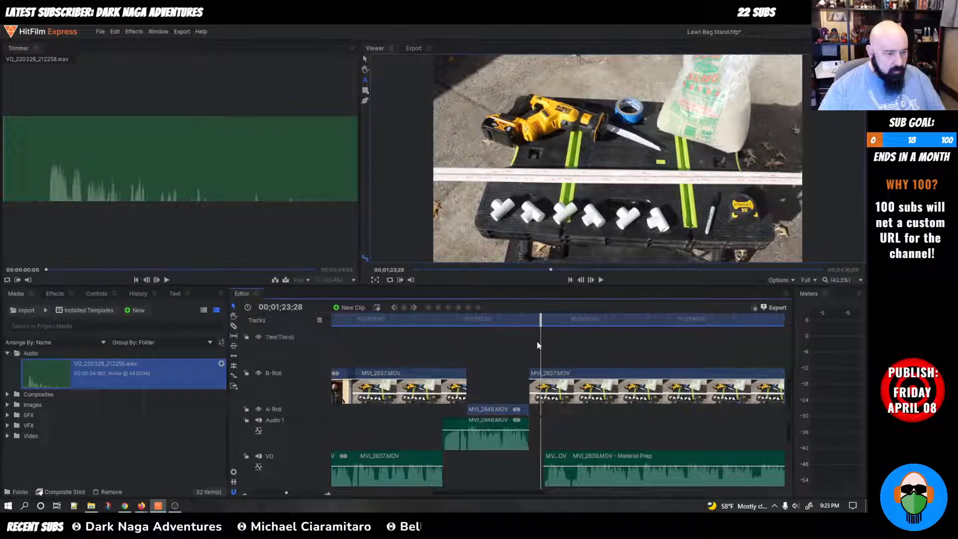
pyautogui.press('Up')
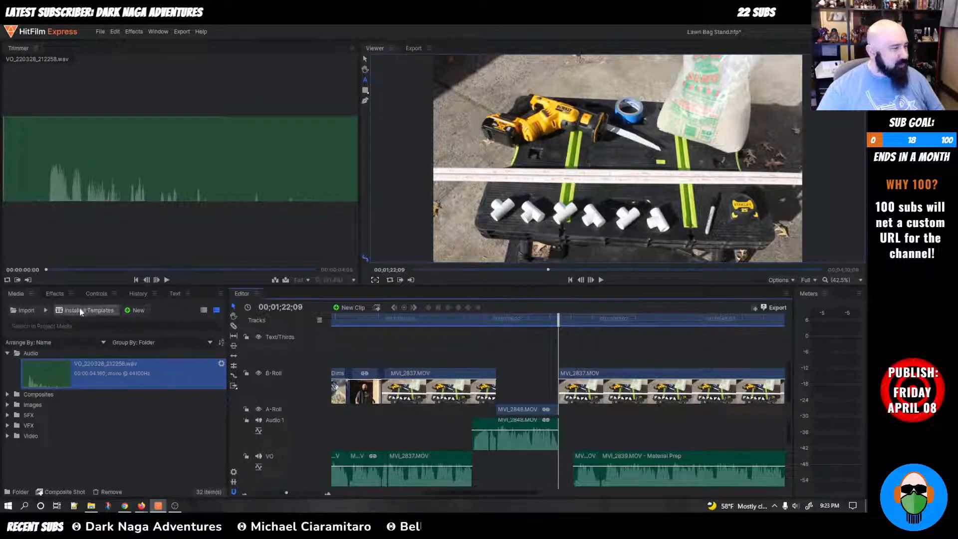
pyautogui.rightClick(36, 353)
pyautogui.click(46, 379)
pyautogui.press('Delete')
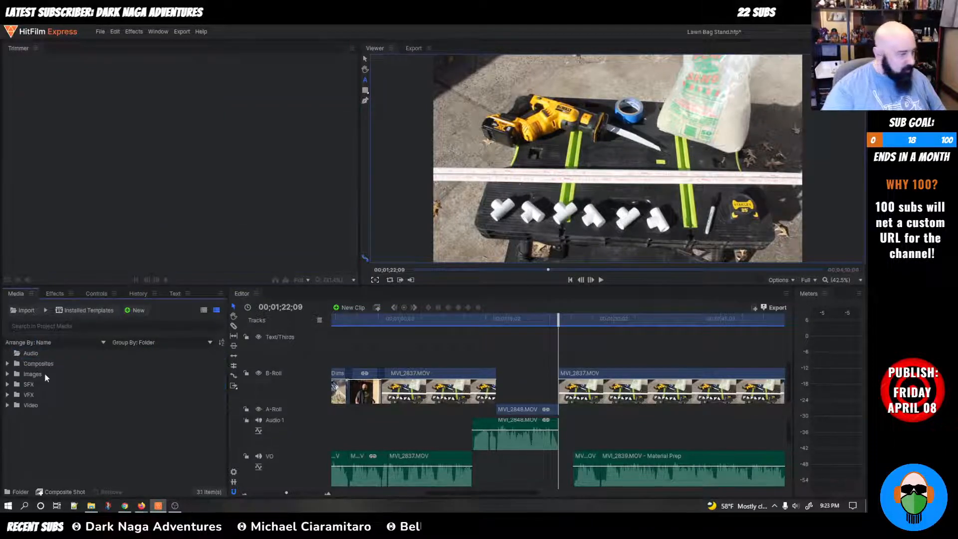
# Step: Record a new voiceover take into the Audio folder at 44100Hz with Mute Playback enabled and a higher input volume
pyautogui.rightClick(35, 353)
pyautogui.moveTo(67, 163)
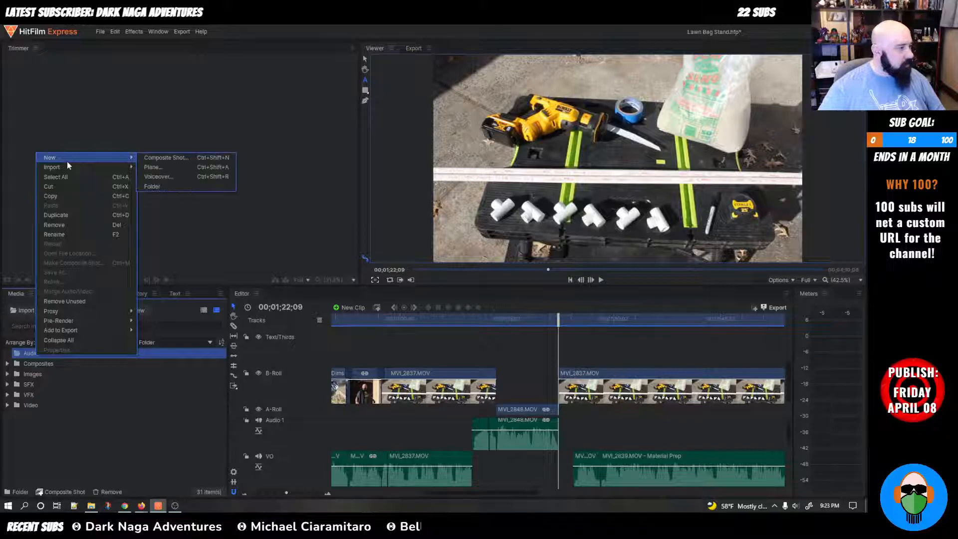
pyautogui.click(176, 177)
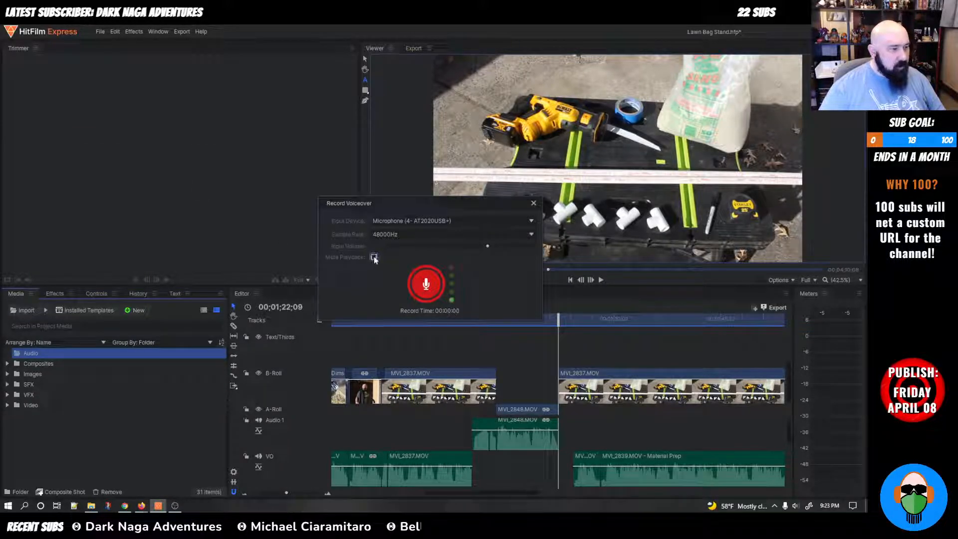
pyautogui.click(394, 221)
pyautogui.click(384, 221)
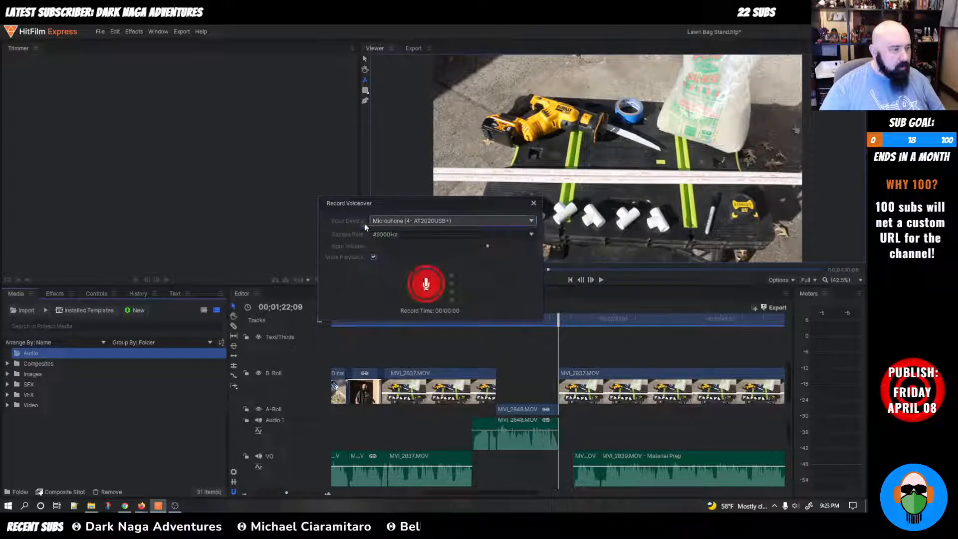
pyautogui.click(397, 236)
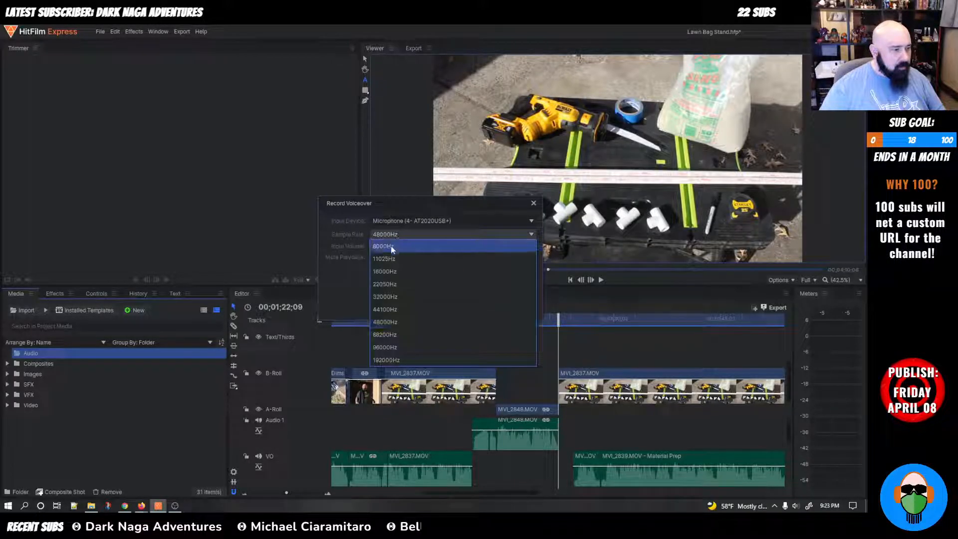
pyautogui.click(386, 309)
pyautogui.moveTo(488, 246); pyautogui.dragTo(499, 247)
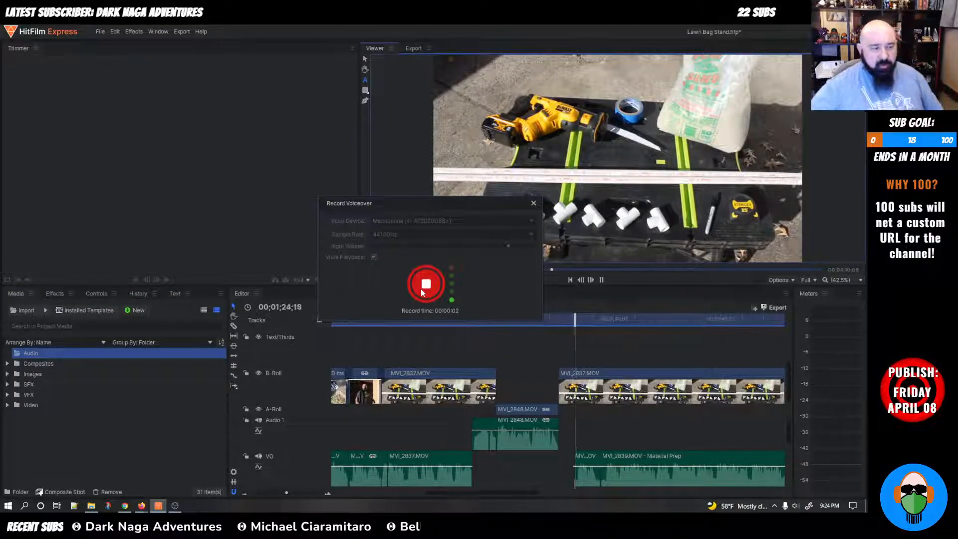
pyautogui.click(422, 291)
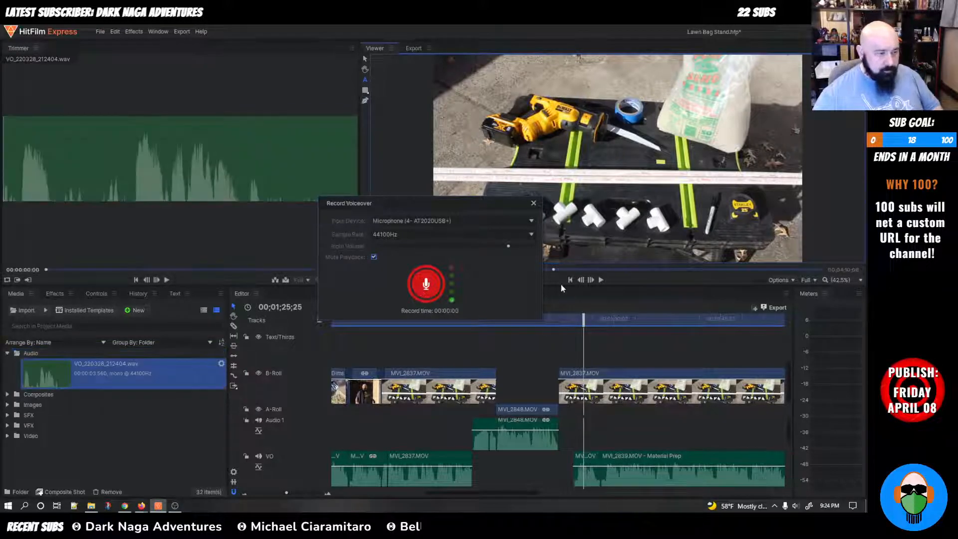
pyautogui.click(533, 203)
# Step: Shift the MVI_2839.MOV - Material Prep audio later on the VO track and place the new voiceover there at the start of the second MVI_2837.MOV clip
pyautogui.scroll(-2, 545, 328)
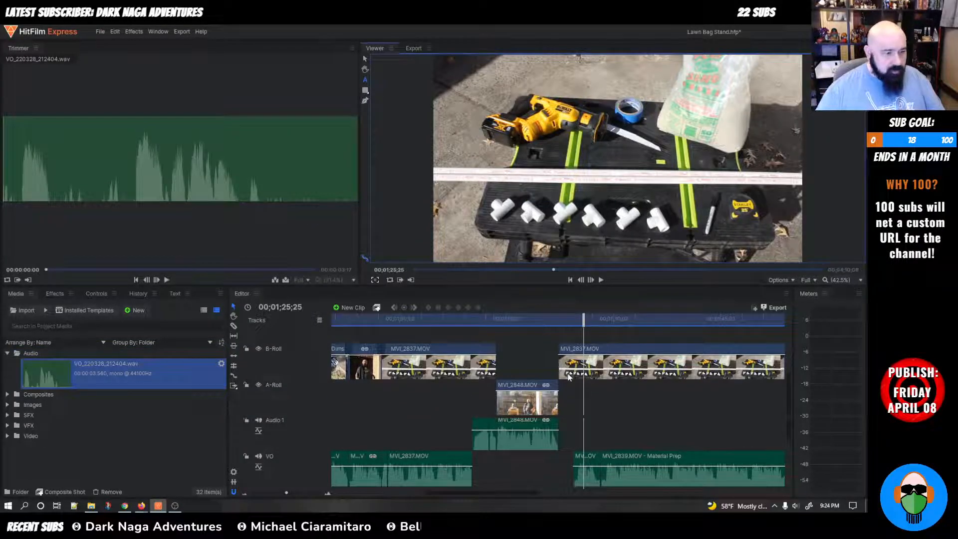
pyautogui.scroll(-5, 569, 448)
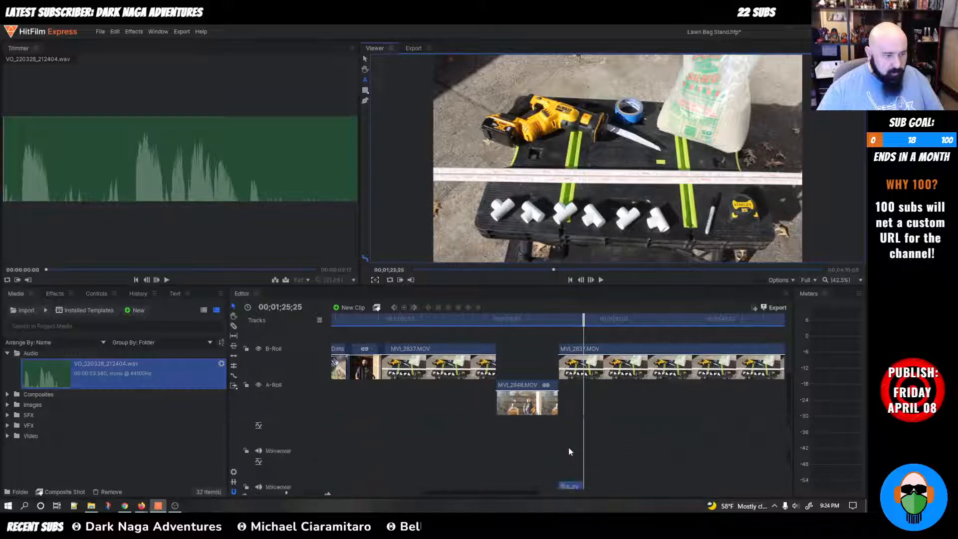
pyautogui.moveTo(567, 433)
pyautogui.mouseDown()
pyautogui.moveTo(566, 371)
pyautogui.moveTo(561, 431)
pyautogui.moveTo(377, 441)
pyautogui.moveTo(570, 472)
pyautogui.moveTo(581, 439)
pyautogui.mouseUp()
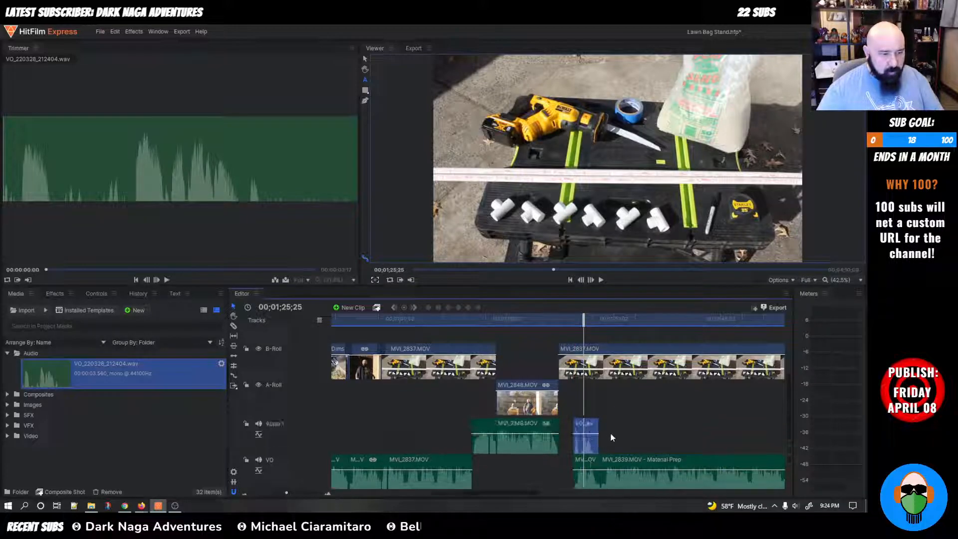
pyautogui.press('super')
pyautogui.scroll(-3, 611, 437)
pyautogui.moveTo(699, 473); pyautogui.dragTo(611, 467)
pyautogui.moveTo(559, 430); pyautogui.dragTo(554, 454)
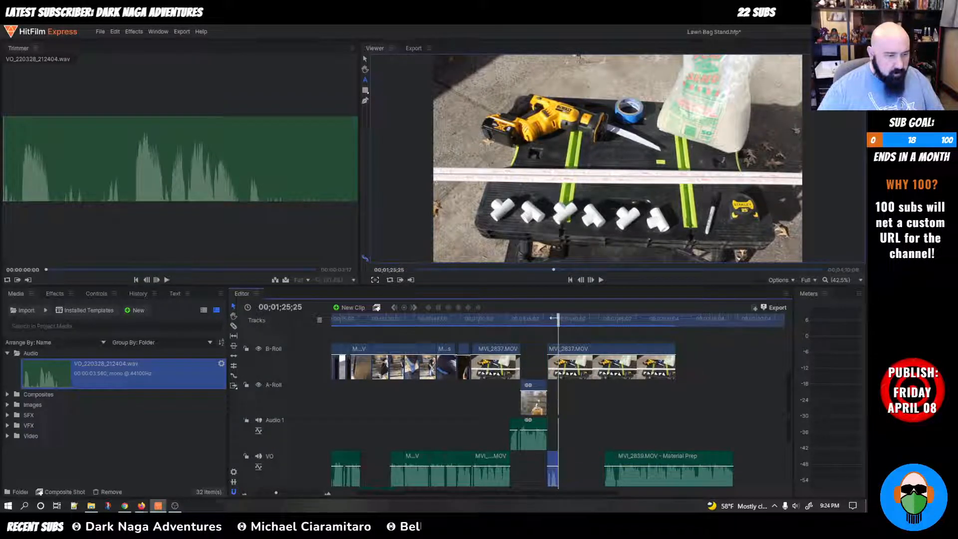
# Step: Play back the transition from the MVI_2848.MOV clip into the new voiceover and second MVI_2837.MOV clip
pyautogui.click(537, 318)
pyautogui.press('space')
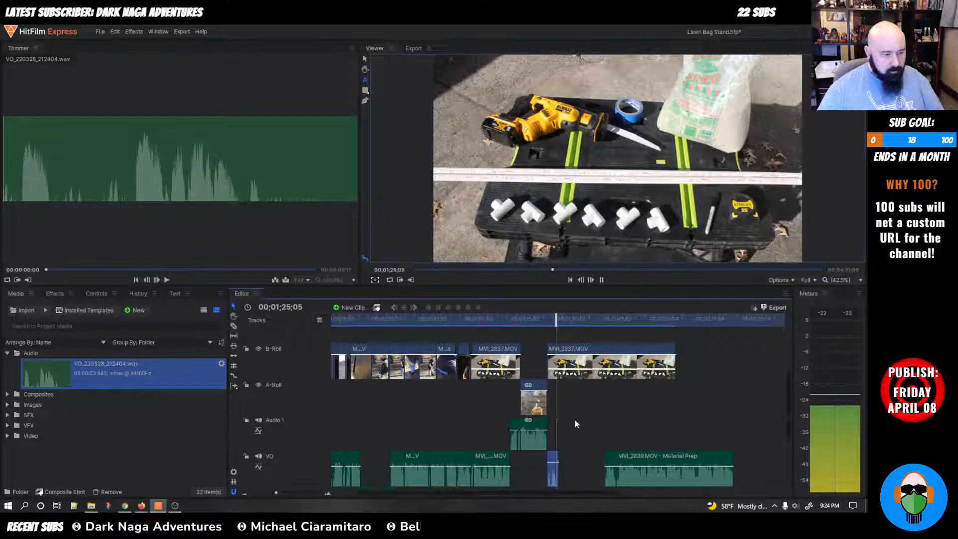
pyautogui.moveTo(557, 318); pyautogui.dragTo(539, 320)
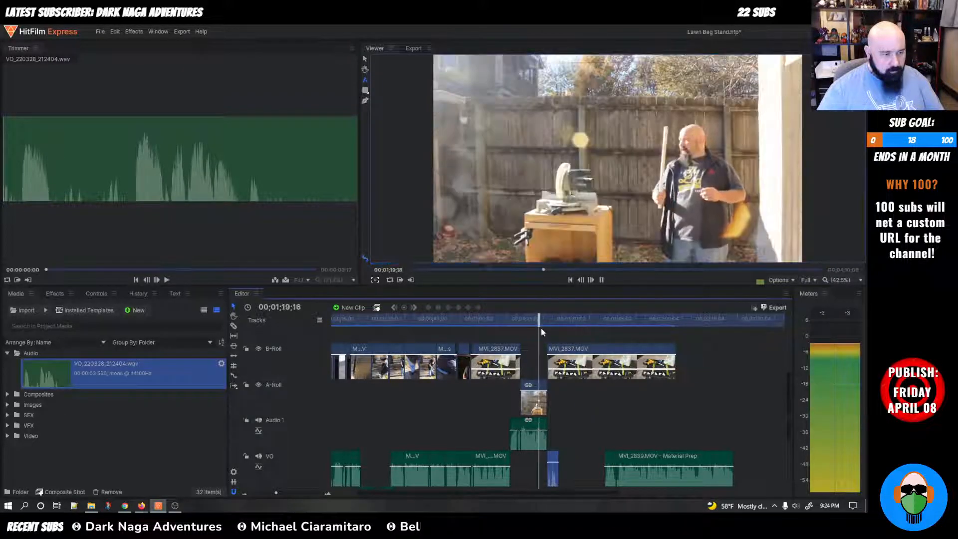
pyautogui.scroll(5, 547, 459)
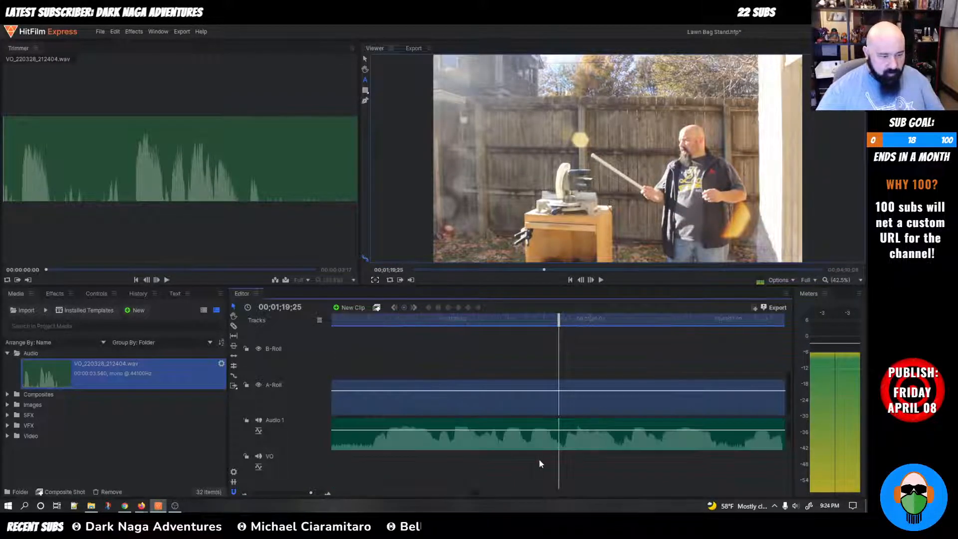
pyautogui.moveTo(476, 494)
pyautogui.mouseDown()
pyautogui.moveTo(494, 491)
pyautogui.moveTo(485, 490)
pyautogui.mouseUp()
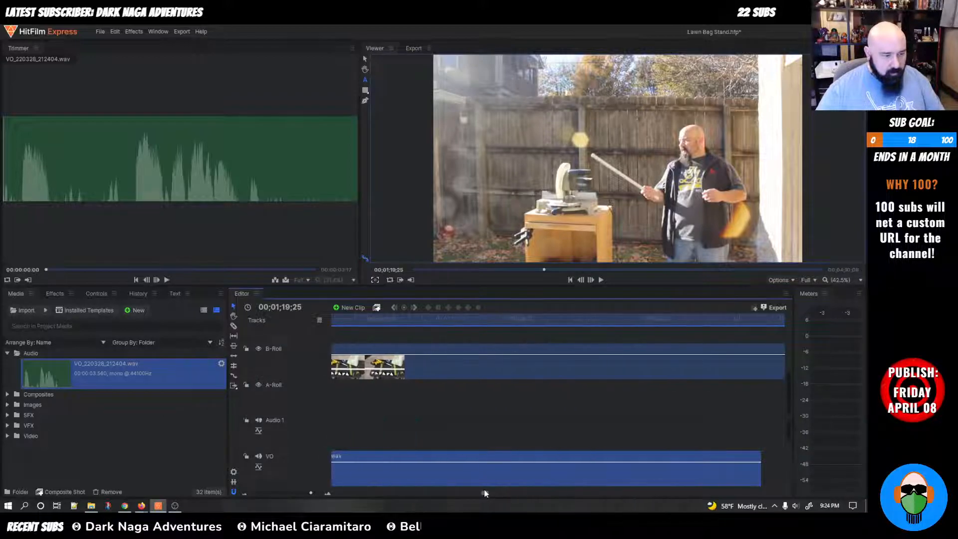
pyautogui.press('space')
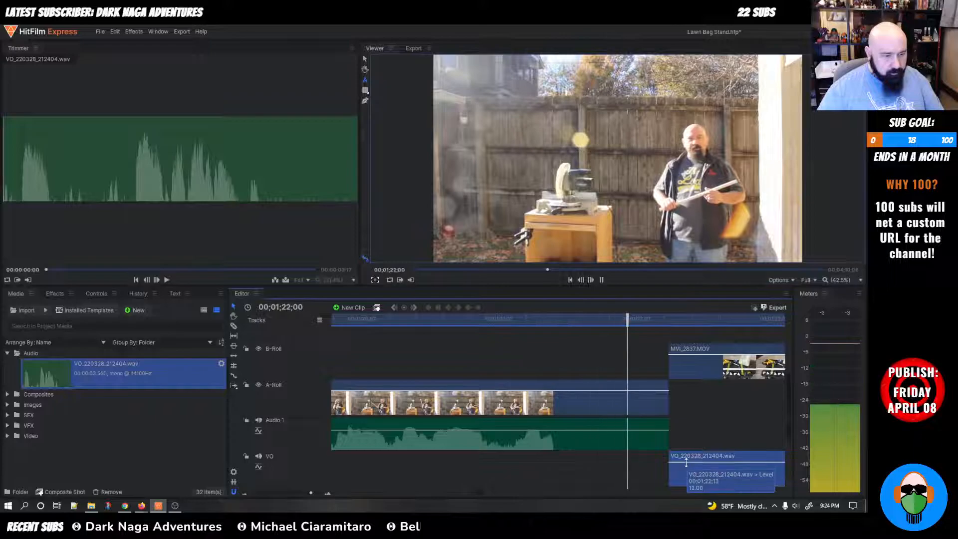
pyautogui.press('space')
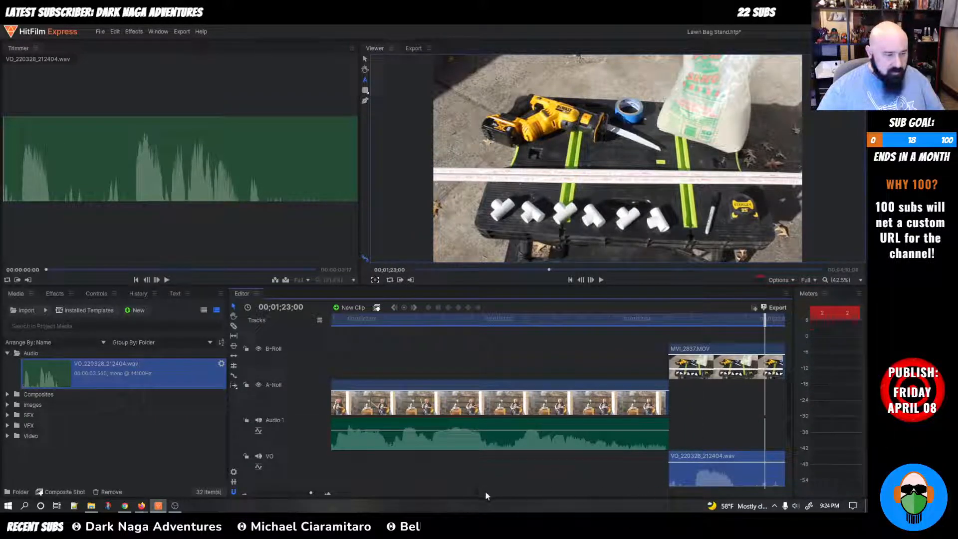
# Step: Slice the new voiceover at 00;01;23;16, delete the first part, and move the remainder to the start of the second MVI_2837.MOV clip
pyautogui.hscroll(5, 486, 491)
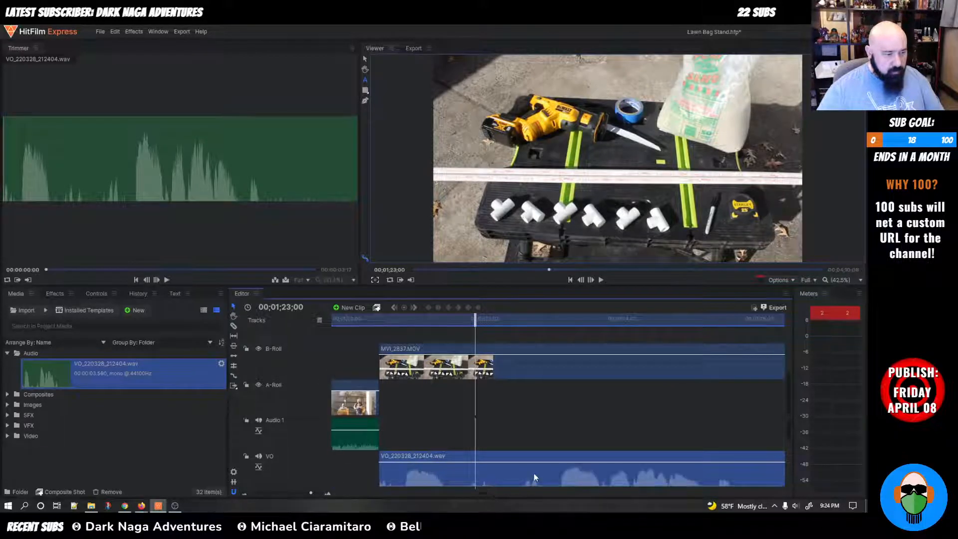
pyautogui.moveTo(476, 344); pyautogui.dragTo(551, 356)
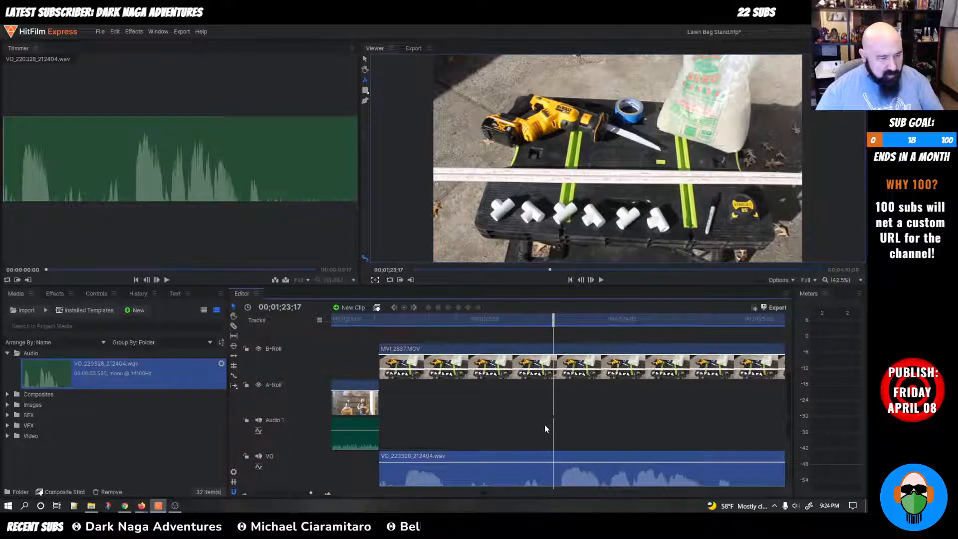
pyautogui.moveTo(553, 323); pyautogui.dragTo(548, 324)
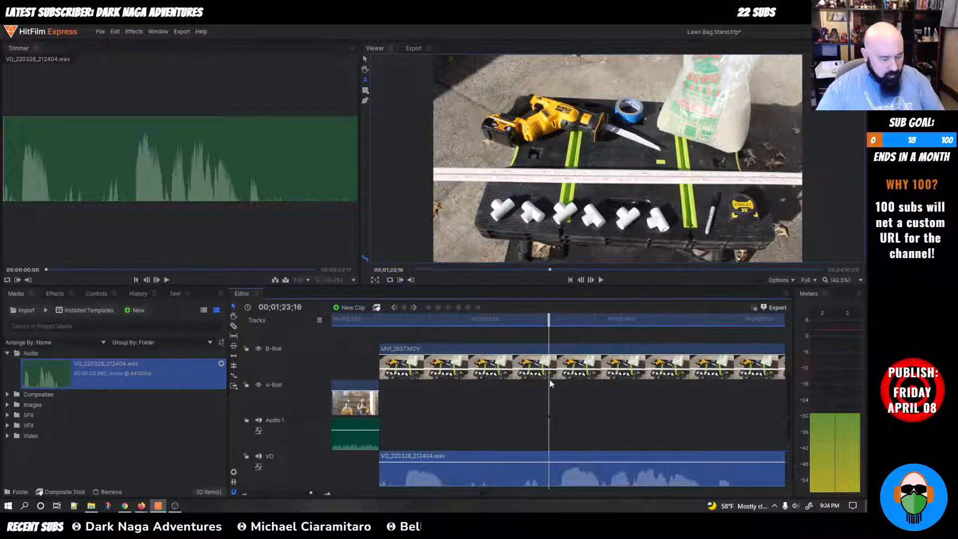
pyautogui.click(552, 454)
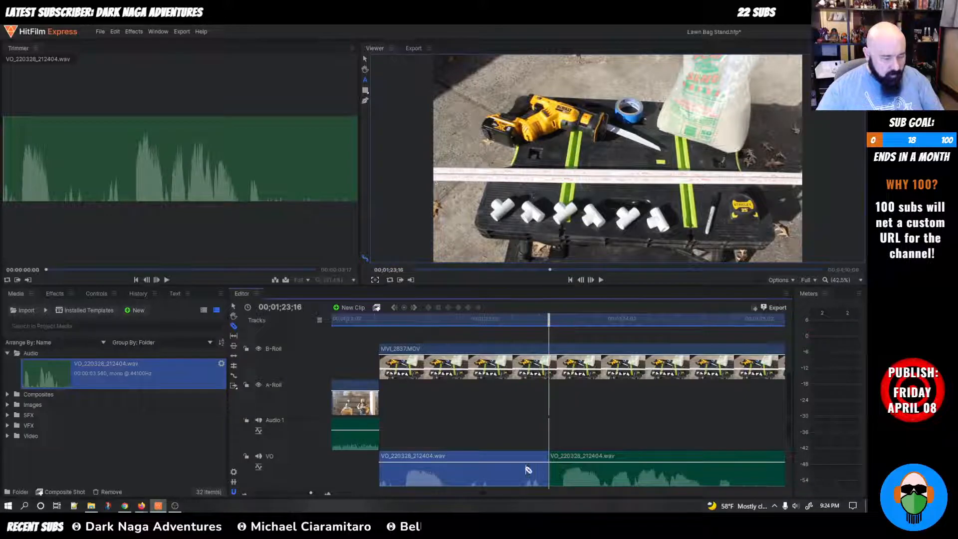
pyautogui.press('Delete')
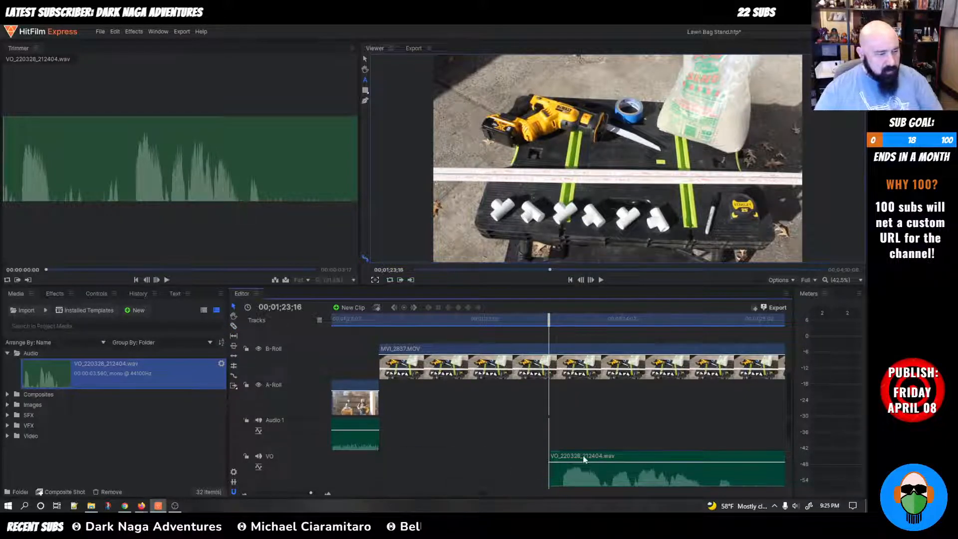
pyautogui.rightClick(485, 458)
pyautogui.moveTo(607, 468); pyautogui.dragTo(477, 459)
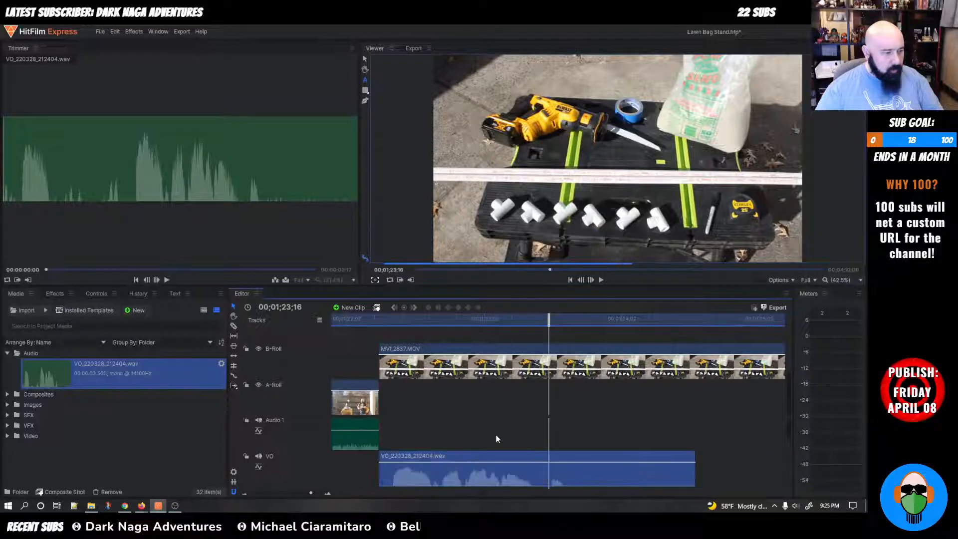
# Step: Play back the end of the MVI_2848.MOV clip through the shortened voiceover
pyautogui.moveTo(547, 323); pyautogui.dragTo(484, 324)
pyautogui.scroll(-3, 482, 433)
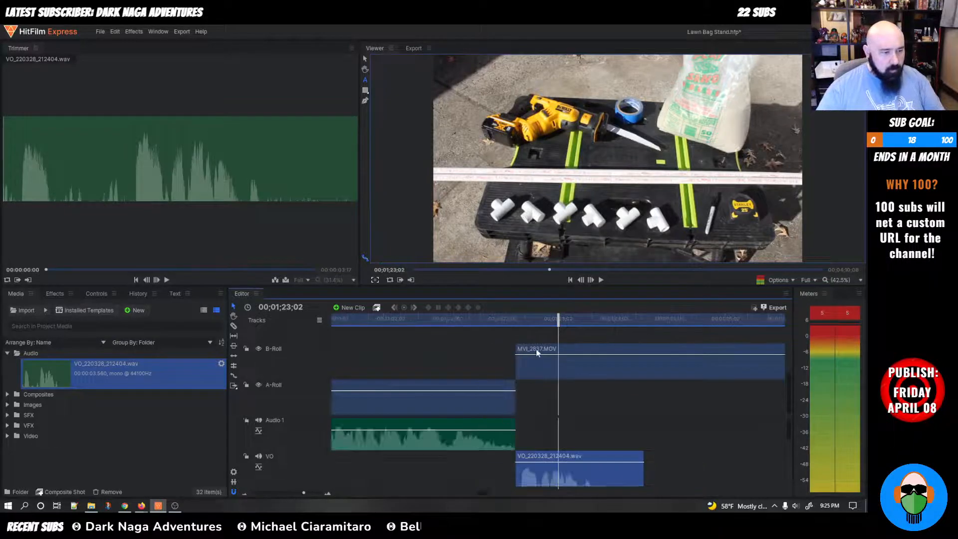
pyautogui.moveTo(558, 319); pyautogui.dragTo(467, 322)
pyautogui.press('space')
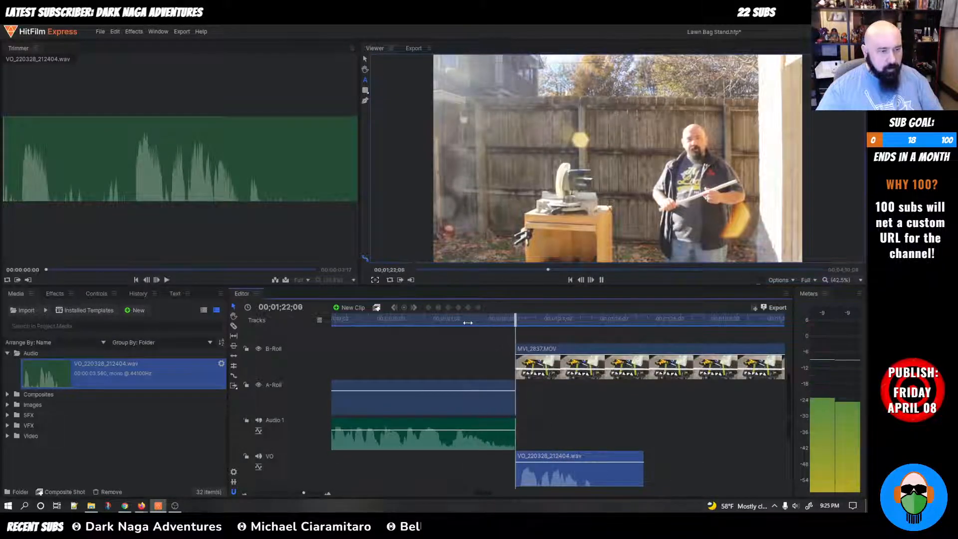
pyautogui.press('space')
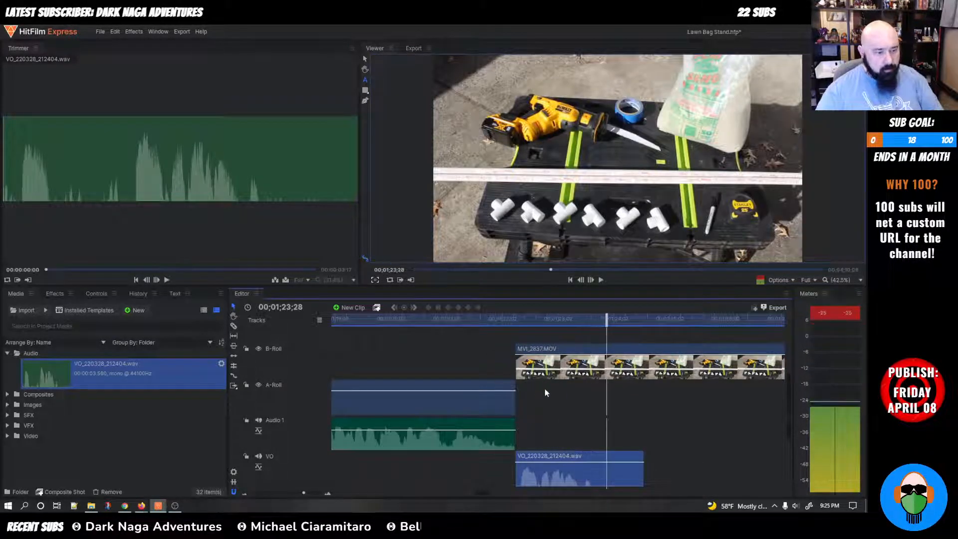
# Step: Slice the voiceover at 00;01;23;25, delete its tail, and butt the following MVI_2837.MOV and Material Prep audio clips against it on the VO track
pyautogui.moveTo(604, 318); pyautogui.dragTo(601, 325)
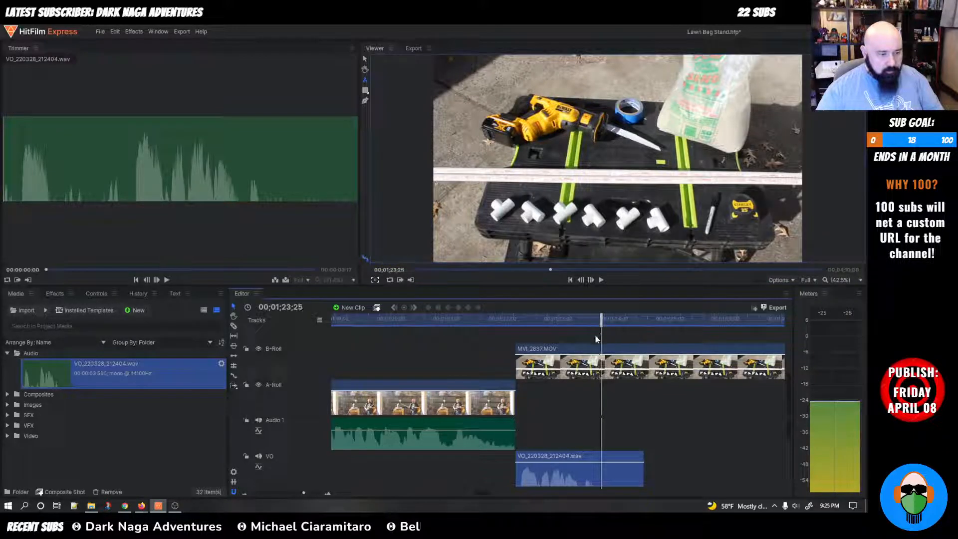
pyautogui.click(601, 466)
pyautogui.press('v')
pyautogui.click(618, 474)
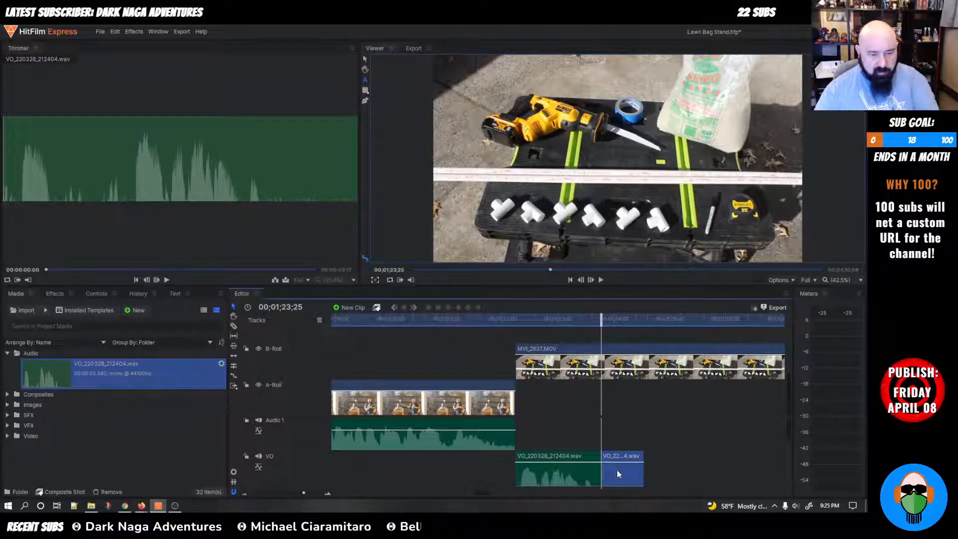
pyautogui.press('Delete')
pyautogui.scroll(-5, 631, 482)
pyautogui.moveTo(691, 463); pyautogui.dragTo(571, 460)
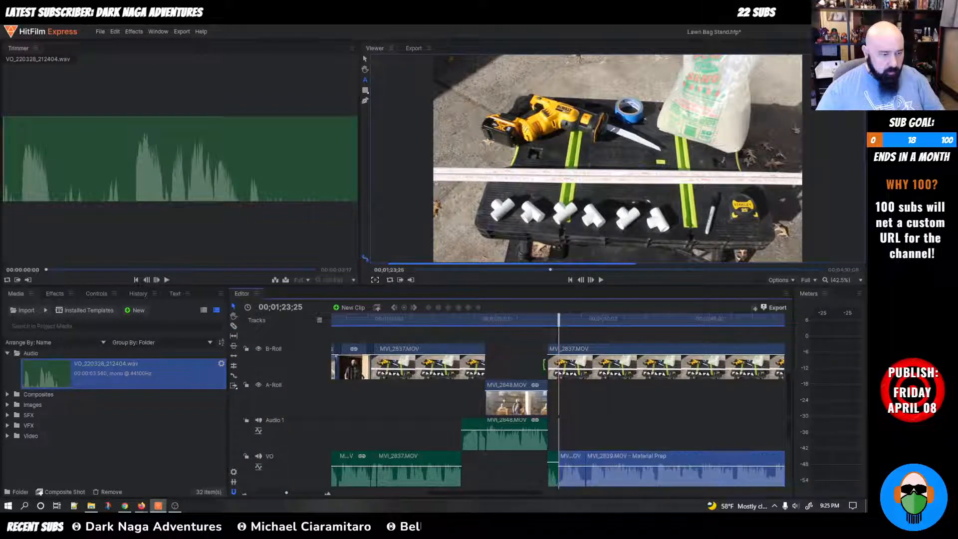
# Step: Play back the join between the voiceover and the following MVI_2837.MOV audio to find where its speech should start
pyautogui.click(505, 318)
pyautogui.press('space')
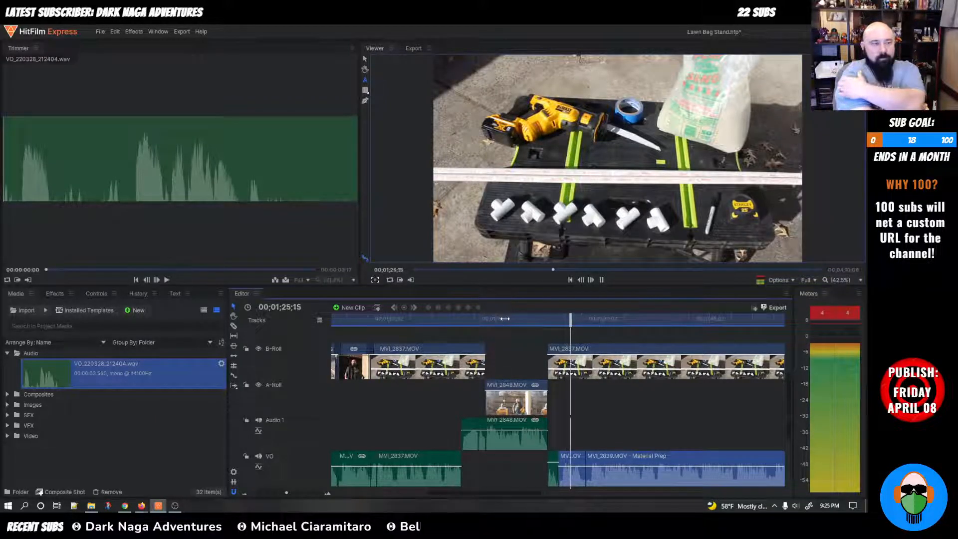
pyautogui.moveTo(585, 318); pyautogui.dragTo(561, 325)
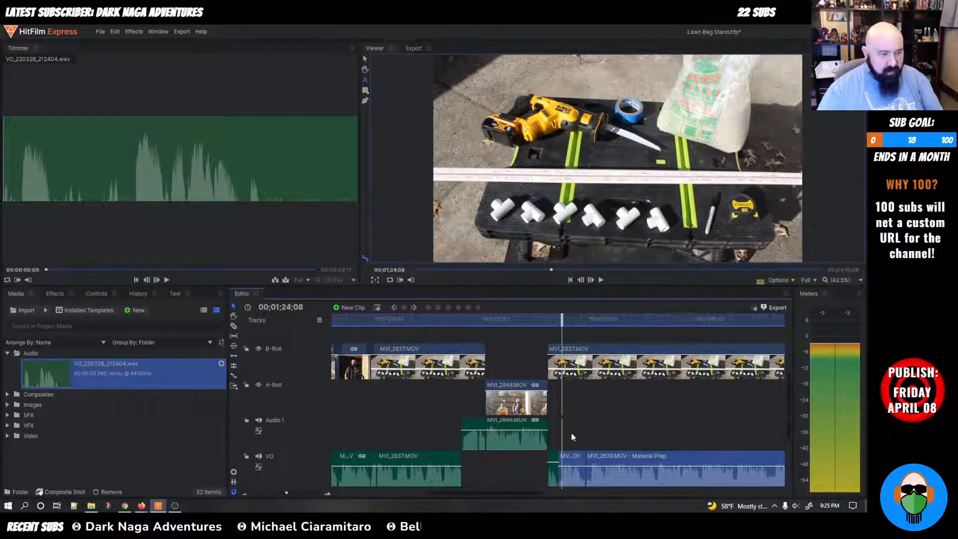
pyautogui.scroll(8, 571, 433)
pyautogui.moveTo(559, 318); pyautogui.dragTo(329, 362)
pyautogui.press('space')
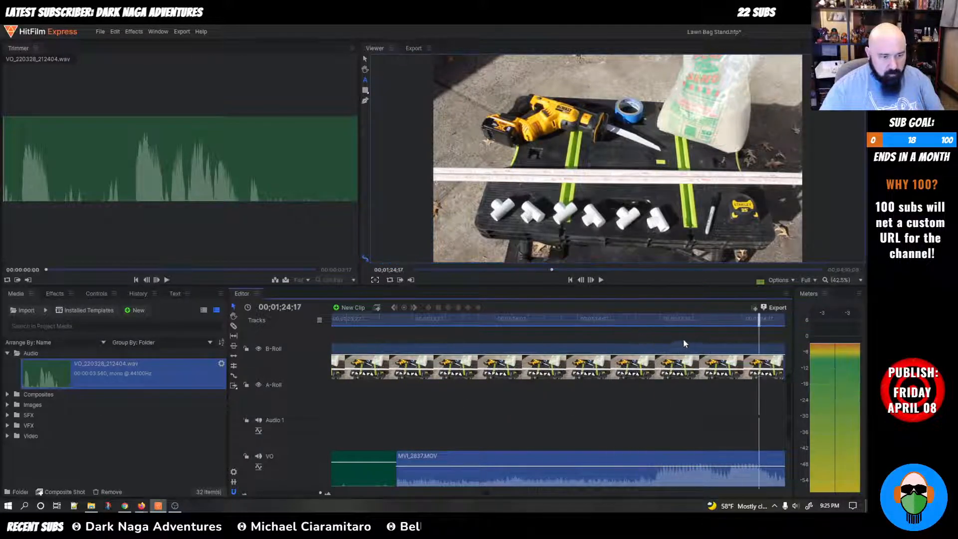
# Step: Slice the MVI_2837.MOV audio at 00;01;24;14, delete its opening part, and move the remainder against the end of the voiceover
pyautogui.moveTo(756, 319); pyautogui.dragTo(709, 321)
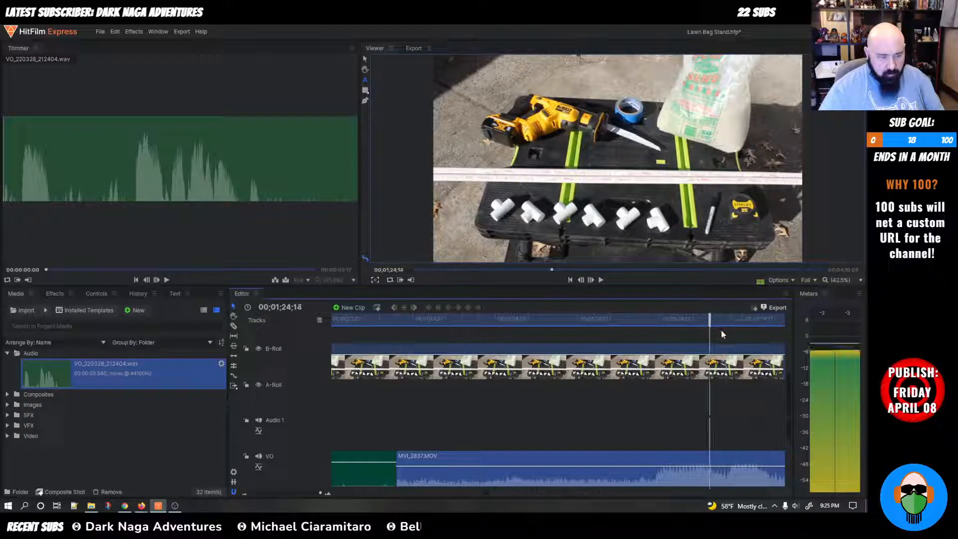
pyautogui.click(713, 463)
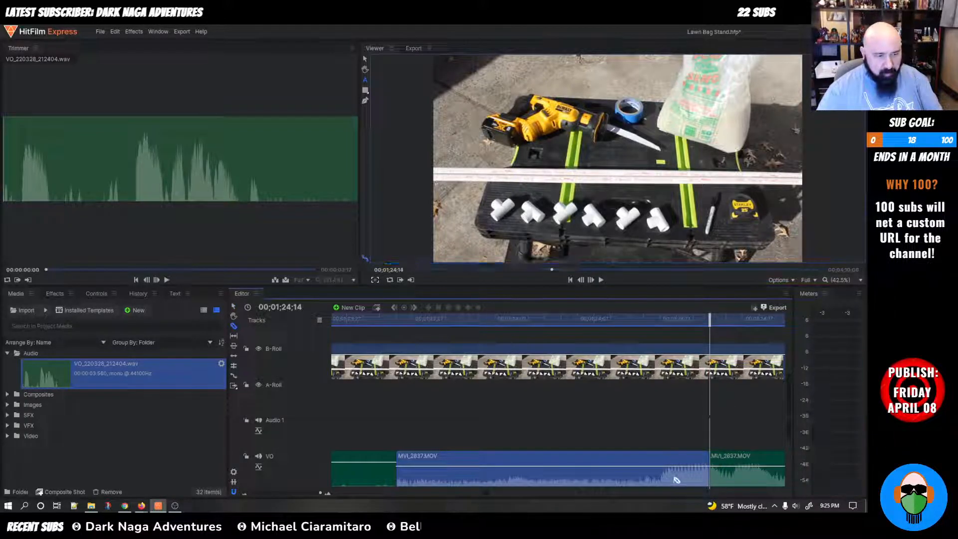
pyautogui.press('Delete')
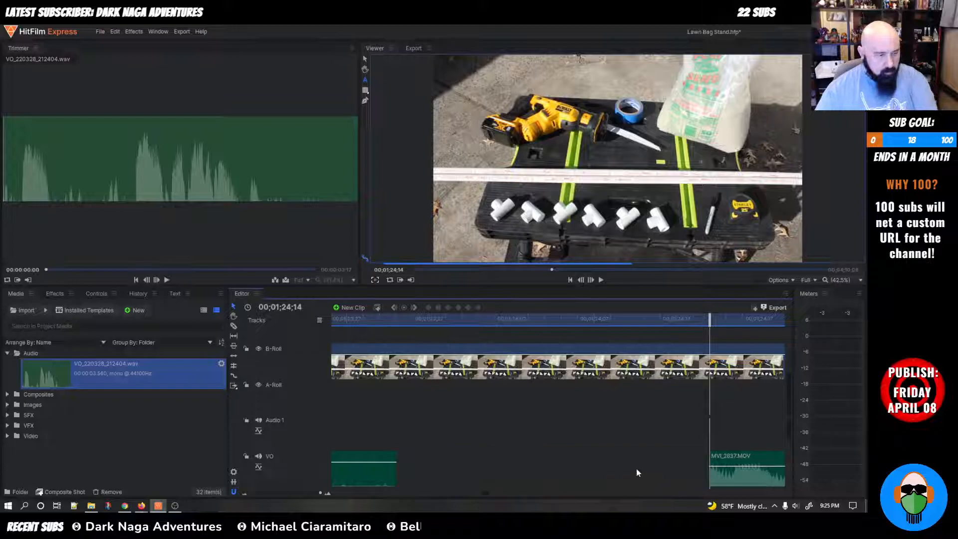
pyautogui.moveTo(732, 460); pyautogui.dragTo(419, 460)
# Step: Play back the tightened voiceover join and return the playhead to the cut at 00;01;23;25
pyautogui.moveTo(711, 316); pyautogui.dragTo(323, 358)
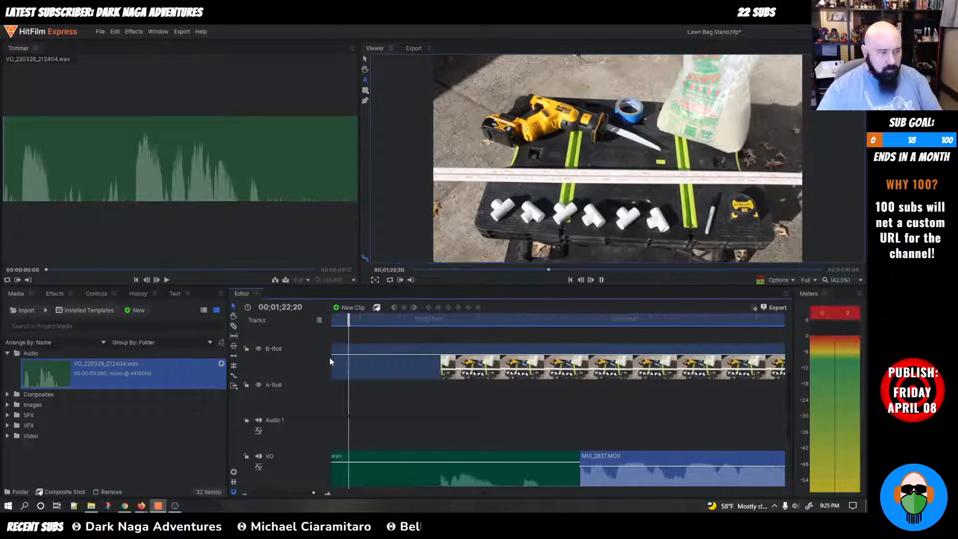
pyautogui.press('space')
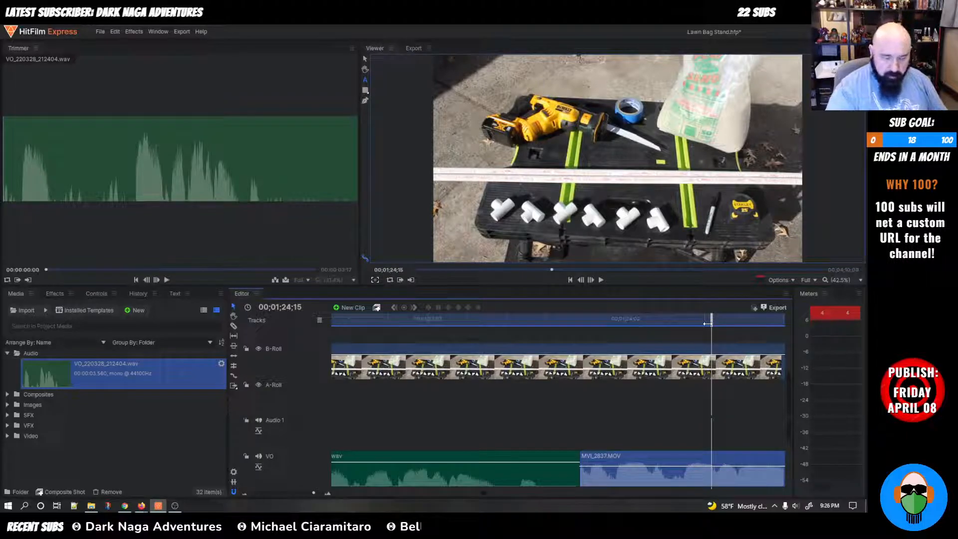
pyautogui.press('Up')
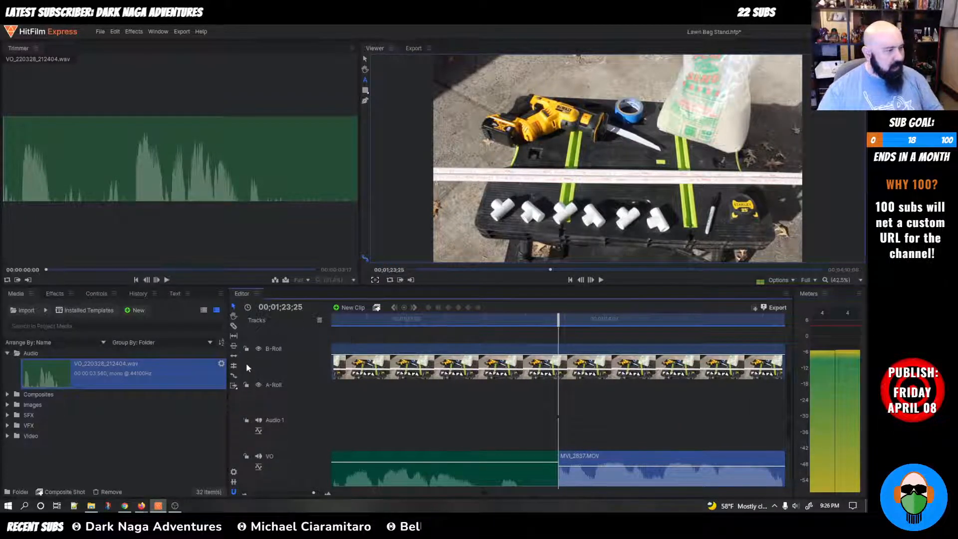
# Step: Add two level keyframes near the end of the voiceover clip and lower the last one to fade it out at the cut
pyautogui.click(524, 463)
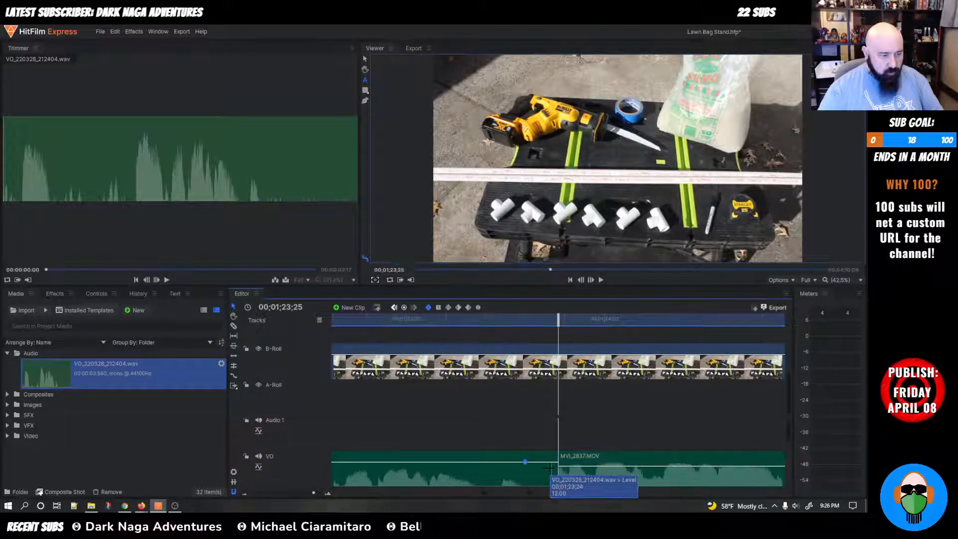
pyautogui.click(558, 464)
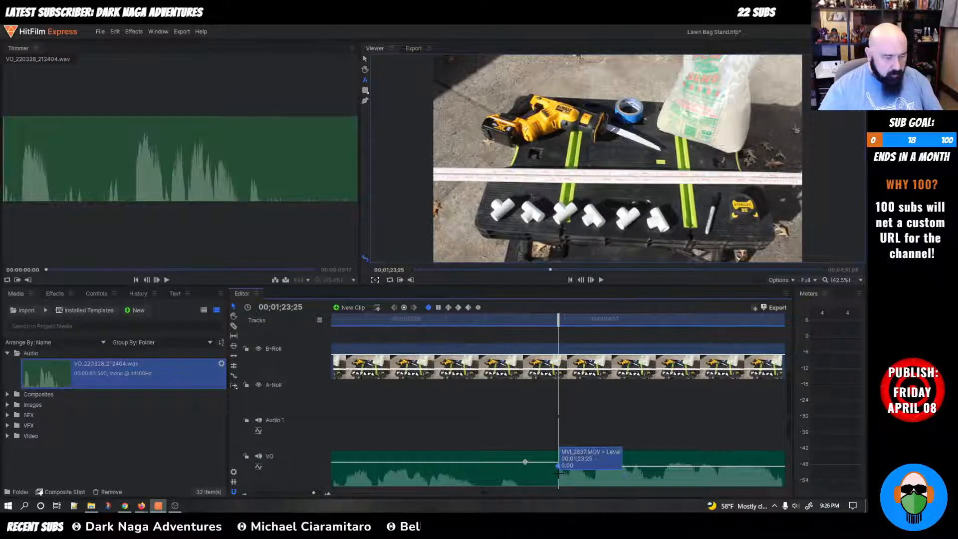
pyautogui.scroll(2, 596, 478)
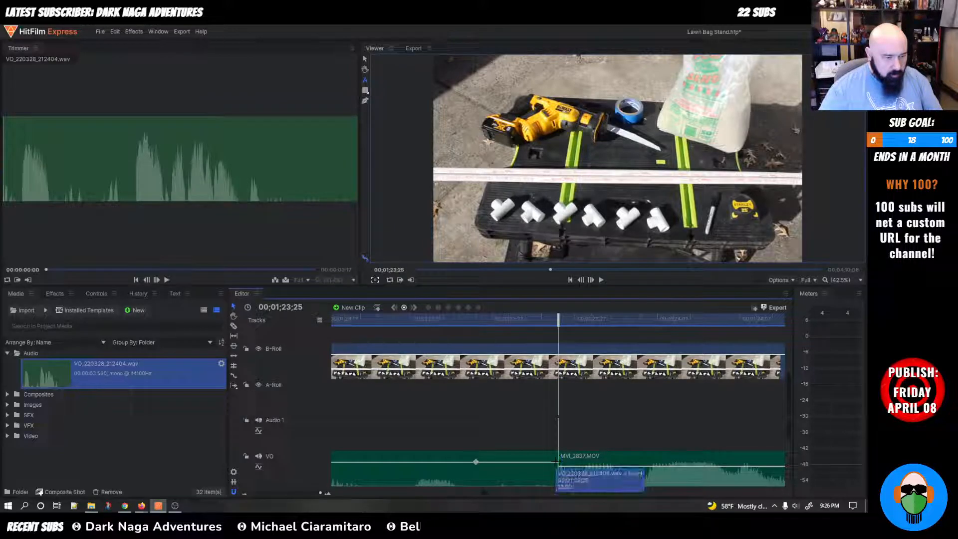
pyautogui.click(554, 462)
pyautogui.click(557, 461)
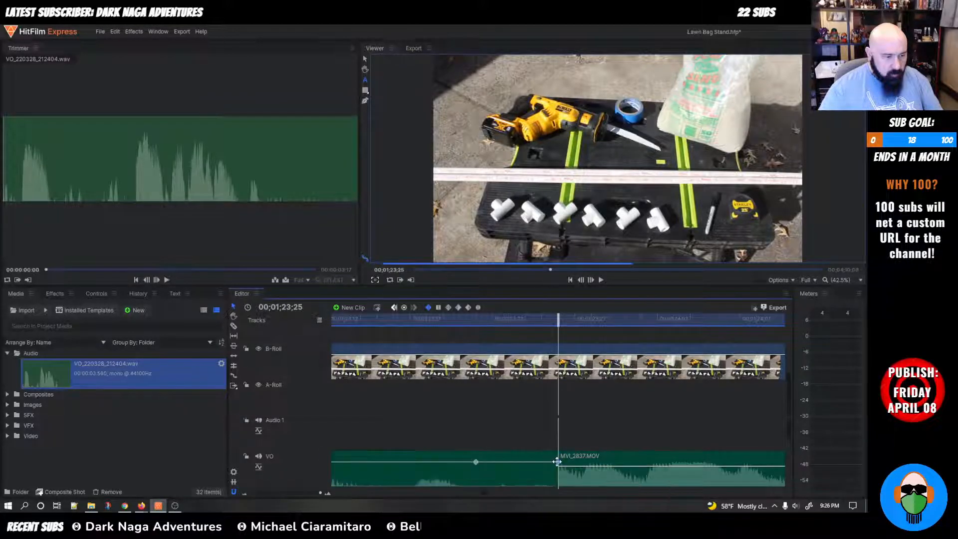
pyautogui.moveTo(561, 460)
pyautogui.moveTo(558, 462); pyautogui.dragTo(557, 476)
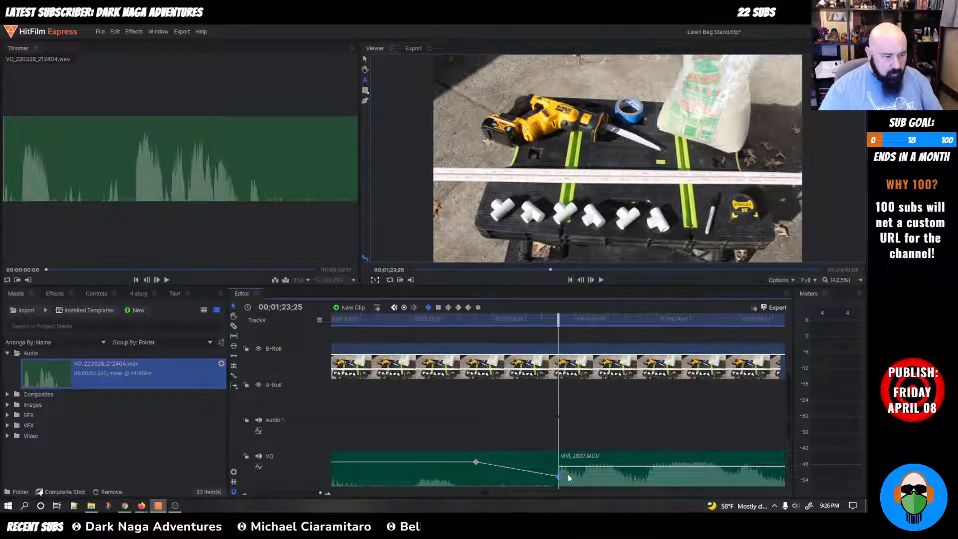
# Step: Add two level keyframes at the start of MVI_2837.MOV on the VO track, lower the first, and play across the cut
pyautogui.moveTo(569, 468)
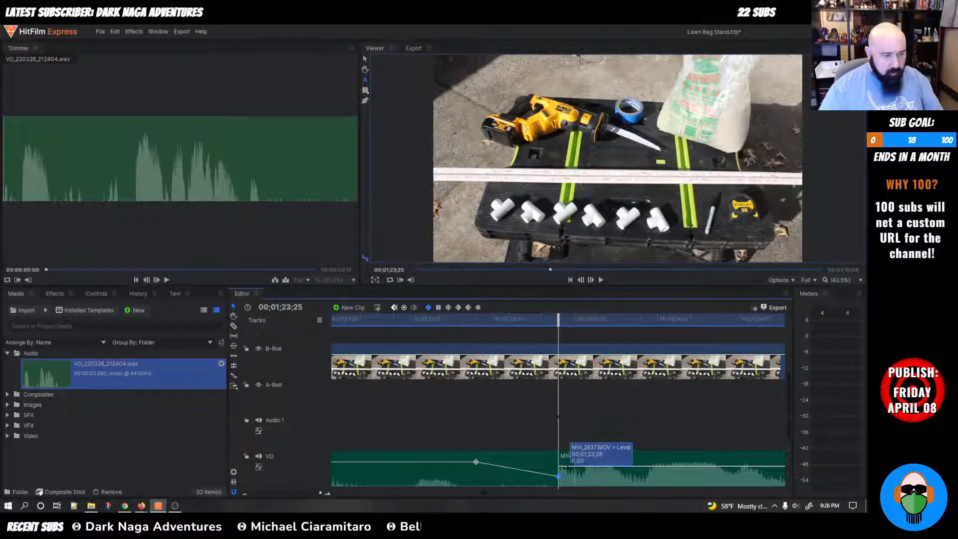
pyautogui.click(575, 466)
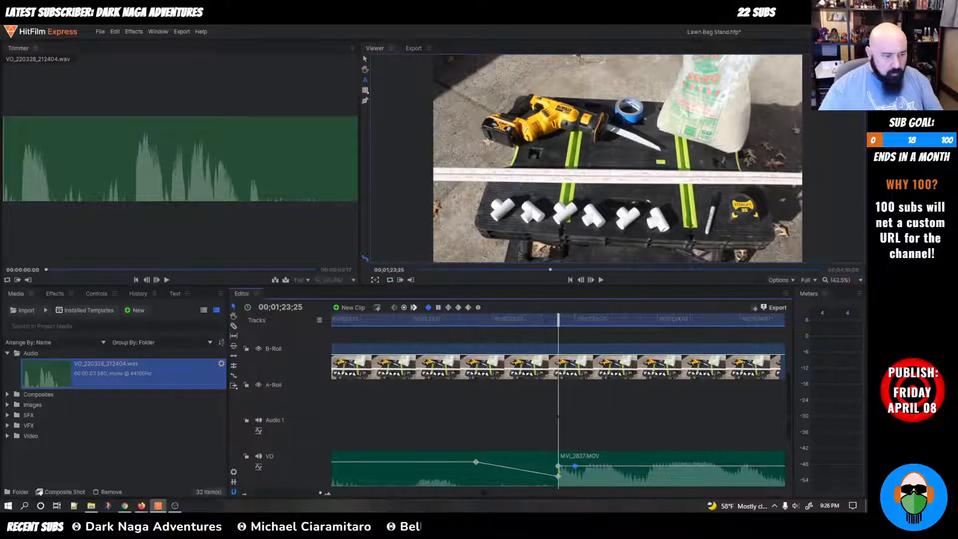
pyautogui.moveTo(558, 466); pyautogui.dragTo(558, 469)
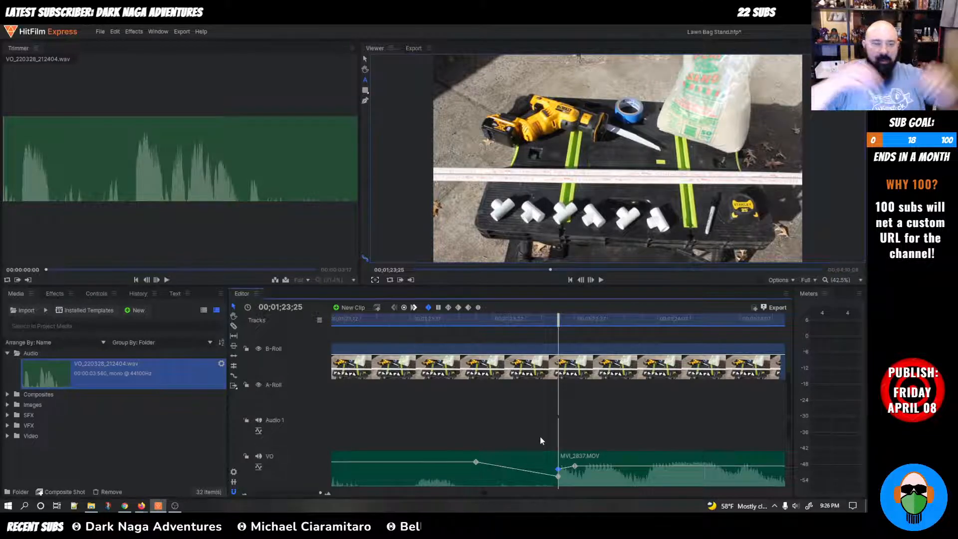
pyautogui.press('space')
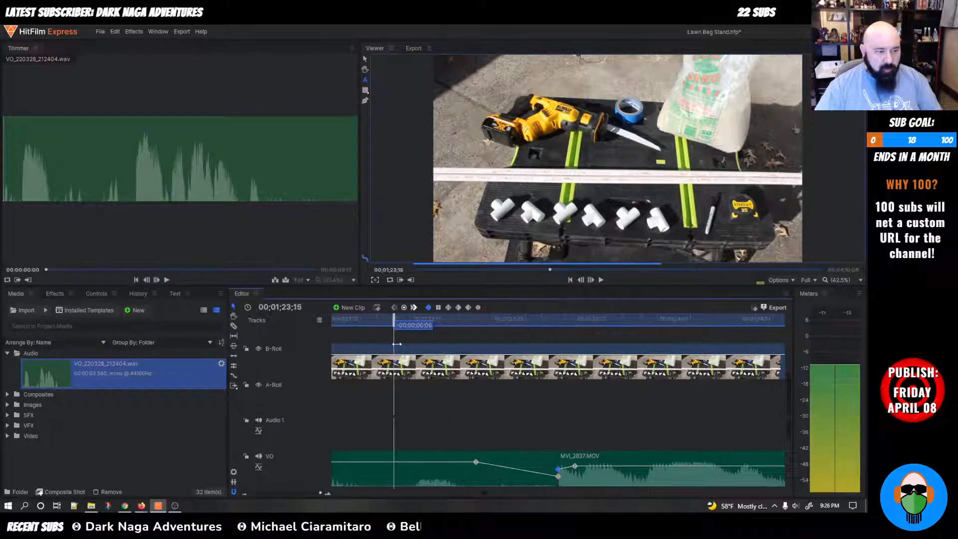
pyautogui.moveTo(716, 320); pyautogui.dragTo(345, 331)
pyautogui.press('space')
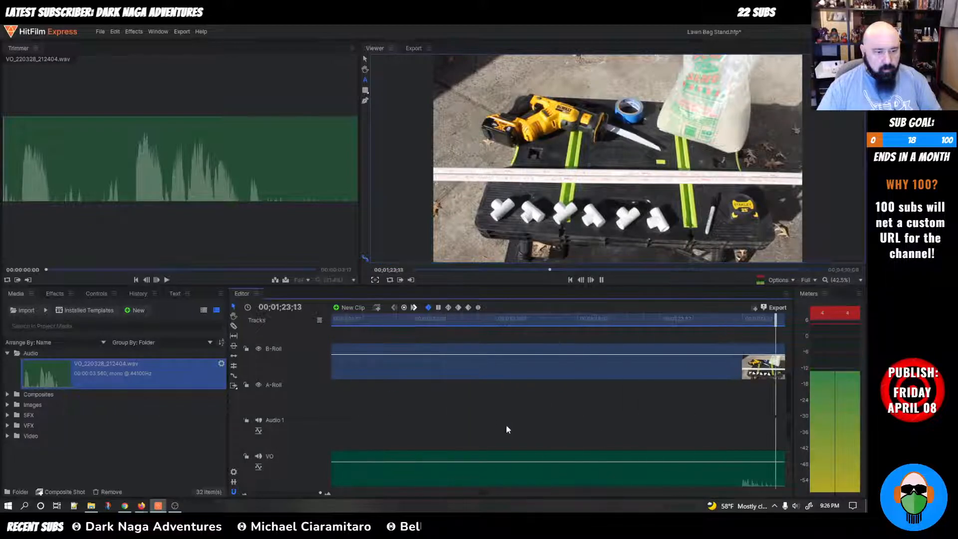
pyautogui.press('space')
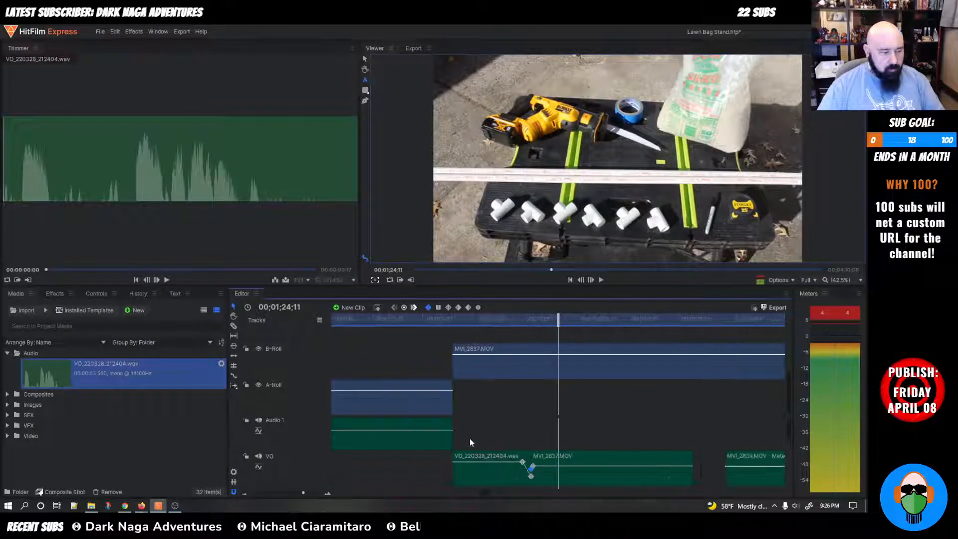
# Step: Move the fade-out start keyframe on VO_220328_212404.wav slightly earlier and play the transition into MVI_2837.MOV
pyautogui.moveTo(525, 460); pyautogui.dragTo(513, 461)
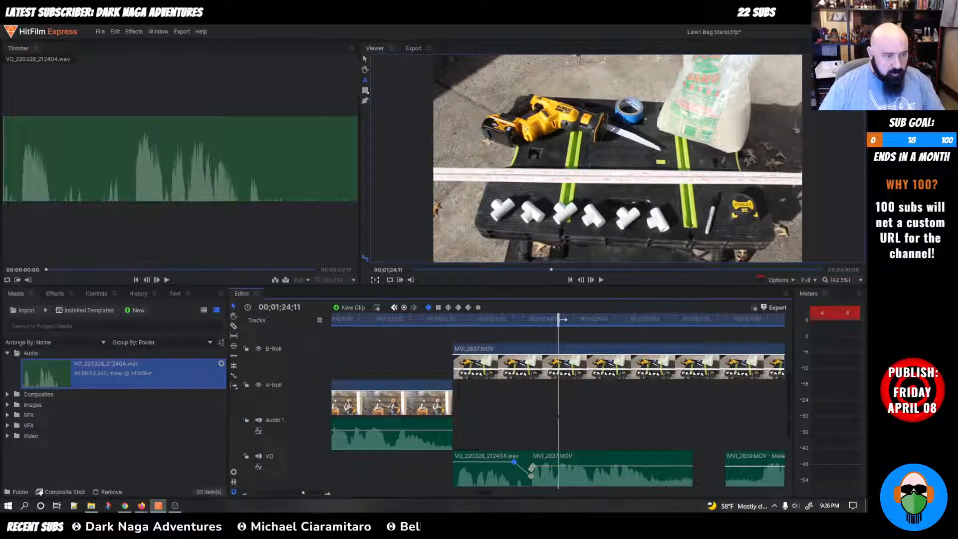
pyautogui.moveTo(559, 319); pyautogui.dragTo(437, 322)
pyautogui.press('space')
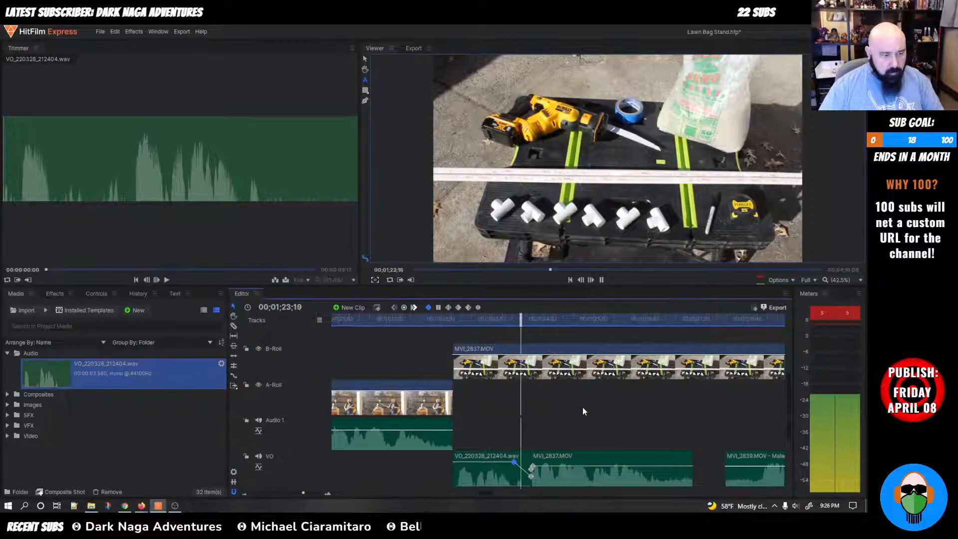
pyautogui.press('space')
# Step: Move the second level keyframe of MVI_2837.MOV later and slightly higher to lengthen its fade-in, and play the cut
pyautogui.keyDown('ctrl'); pyautogui.click(533, 468); pyautogui.keyUp('ctrl')
pyautogui.moveTo(532, 469); pyautogui.dragTo(540, 465)
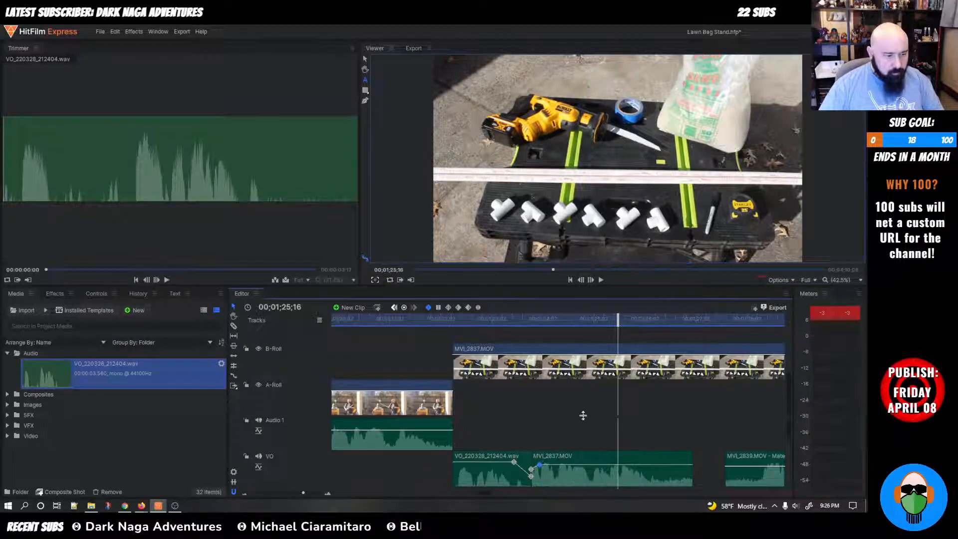
pyautogui.moveTo(626, 317); pyautogui.dragTo(435, 333)
pyautogui.press('space')
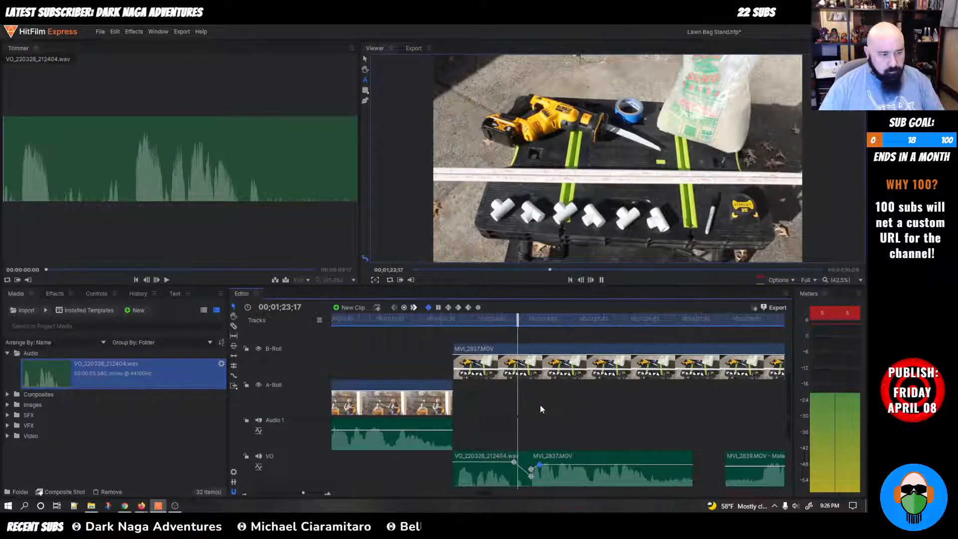
pyautogui.press('space')
# Step: Shift the fade-out start on VO_220328_212404.wav earlier in two adjustments, playing the transition after each one
pyautogui.moveTo(514, 465); pyautogui.dragTo(507, 468)
pyautogui.moveTo(583, 316); pyautogui.dragTo(430, 347)
pyautogui.press('space')
pyautogui.moveTo(509, 466)
pyautogui.mouseDown()
pyautogui.moveTo(509, 455)
pyautogui.moveTo(498, 460)
pyautogui.mouseUp()
pyautogui.moveTo(532, 317); pyautogui.dragTo(407, 320)
pyautogui.press('space')
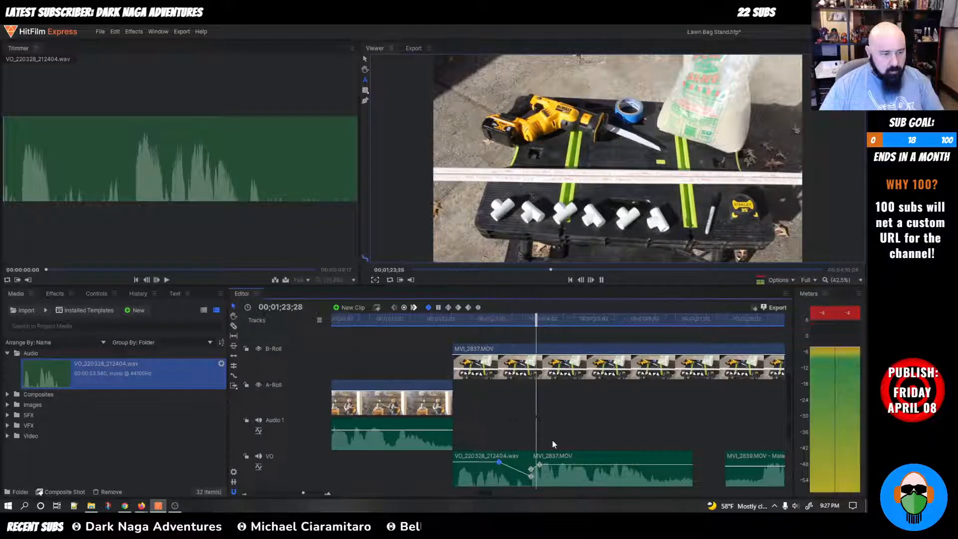
pyautogui.press('space')
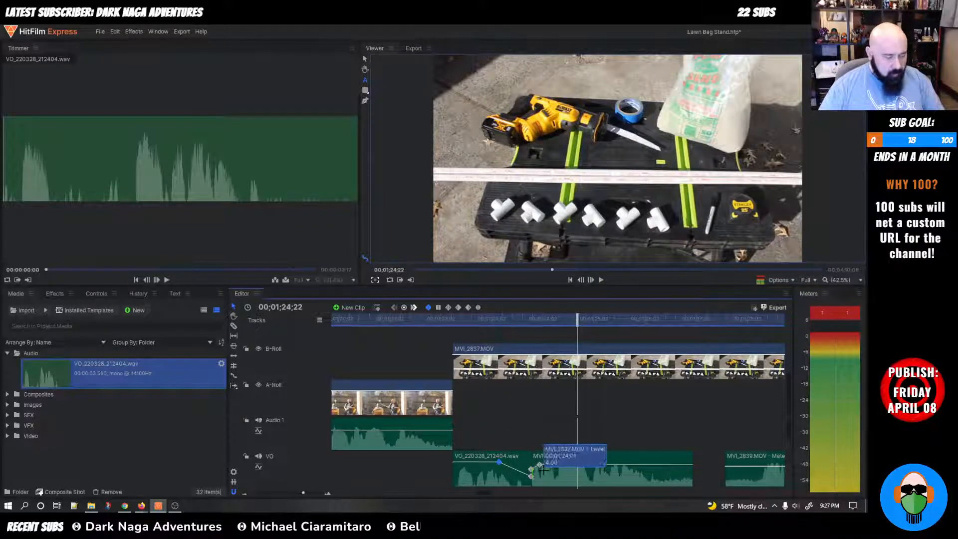
# Step: Undo the level keyframes on both VO track clips around the cut between VO_220328_212404.wav and MVI_2837.MOV
pyautogui.hotkey('ctrl', 'z')
pyautogui.hotkey('ctrl', 'z')
pyautogui.hotkey('ctrl', 'z')
pyautogui.hotkey('ctrl', 'z')
pyautogui.hotkey('ctrl', 'z')
pyautogui.press('space')
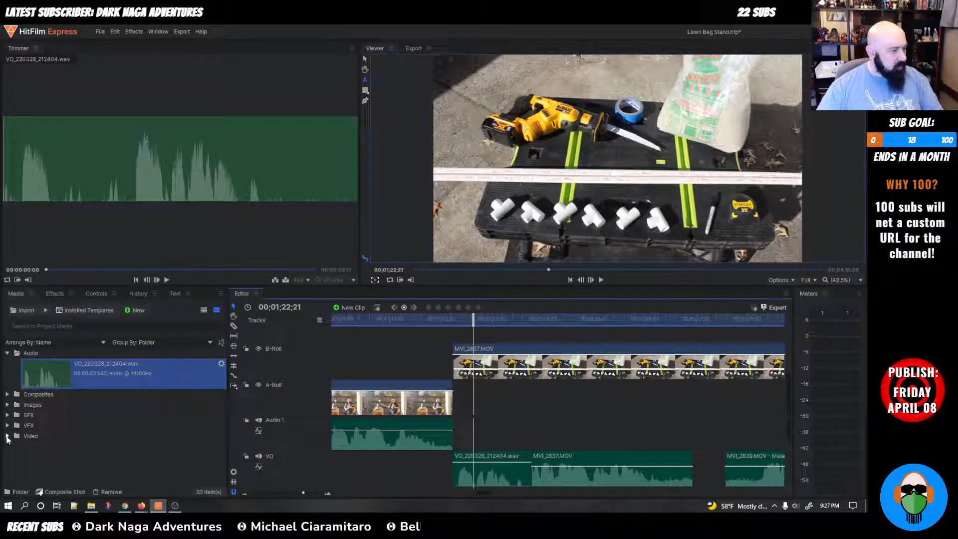
# Step: Apply the Fade audio transition at the cut between VO_220328_212404.wav and MVI_2837.MOV, and play it
pyautogui.click(56, 294)
pyautogui.scroll(-3, 24, 459)
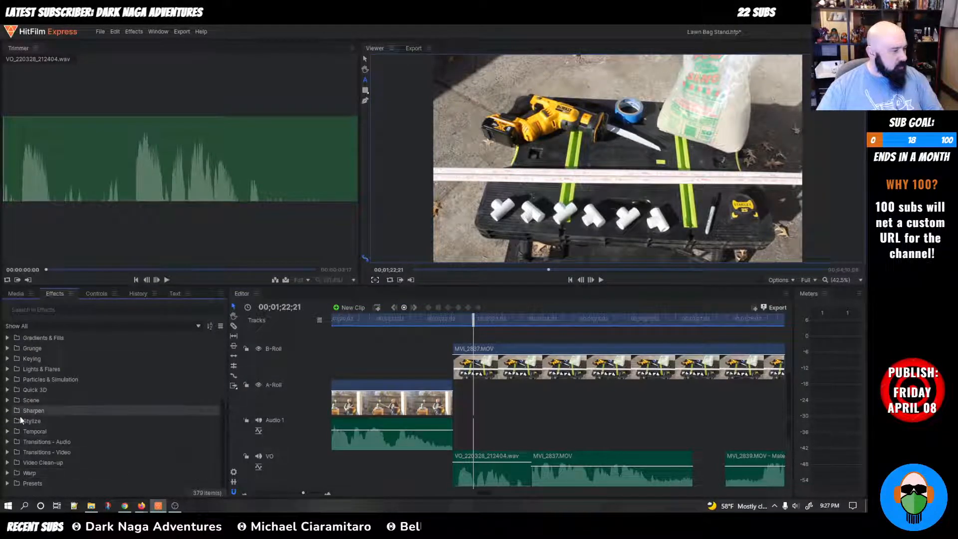
pyautogui.click(34, 441)
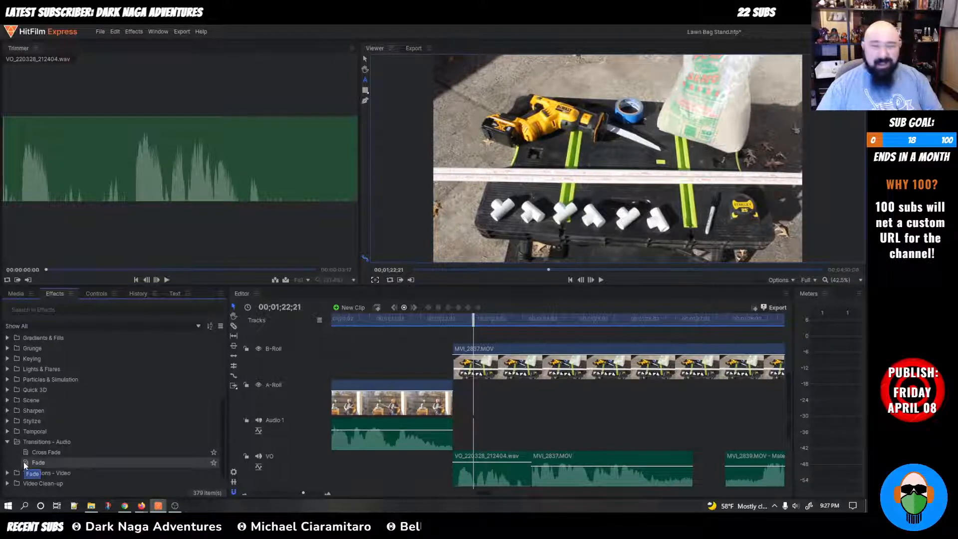
pyautogui.moveTo(23, 462); pyautogui.dragTo(528, 456)
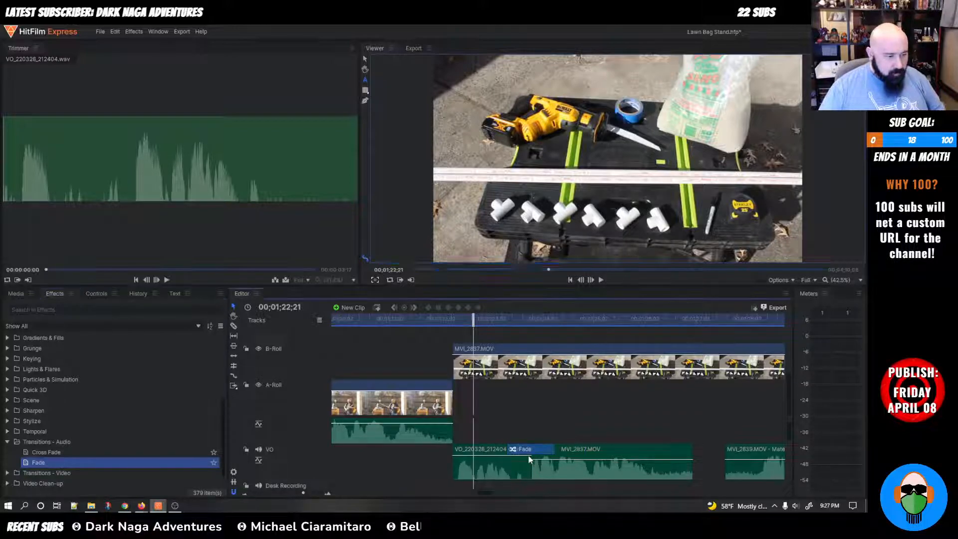
pyautogui.press('space')
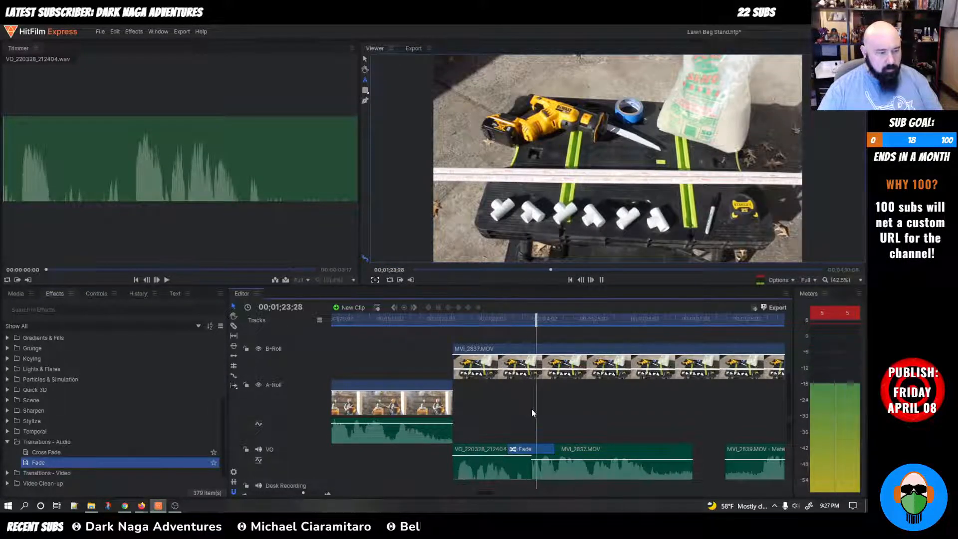
pyautogui.press('space')
# Step: Shorten the Fade transition between the two VO track clips in two adjustments, playing the result each time
pyautogui.moveTo(555, 445); pyautogui.dragTo(544, 445)
pyautogui.moveTo(571, 320); pyautogui.dragTo(498, 321)
pyautogui.press('space')
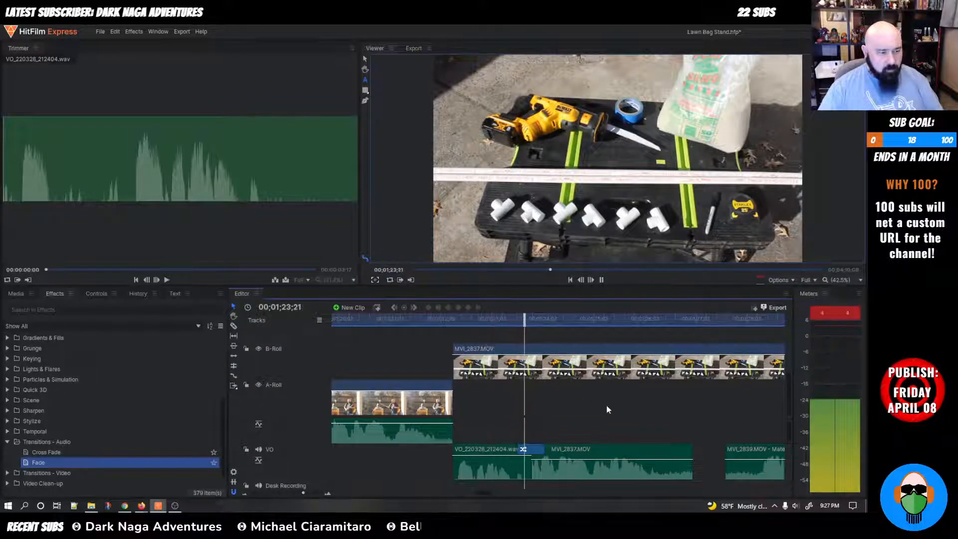
pyautogui.press('space')
pyautogui.moveTo(544, 449); pyautogui.dragTo(536, 448)
pyautogui.moveTo(565, 320); pyautogui.dragTo(454, 324)
pyautogui.press('space')
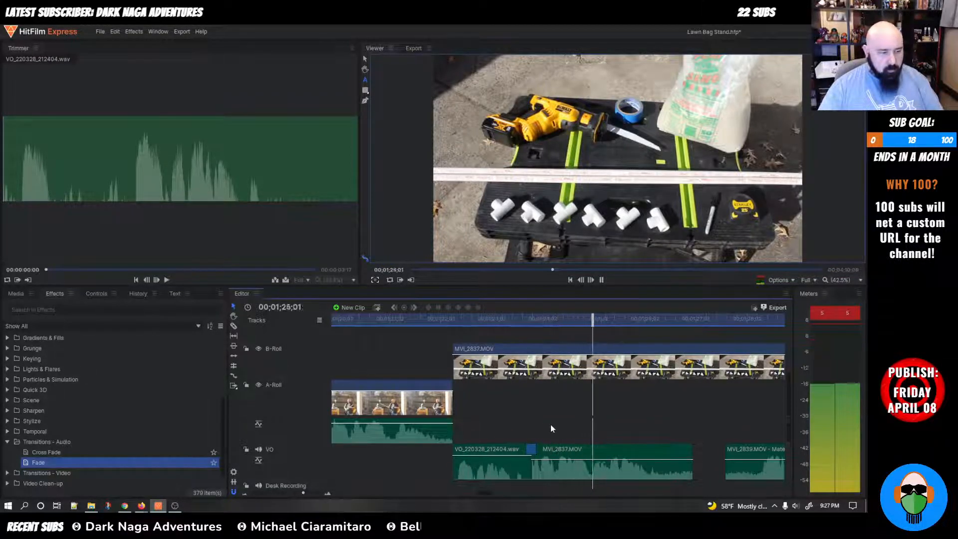
pyautogui.press('space')
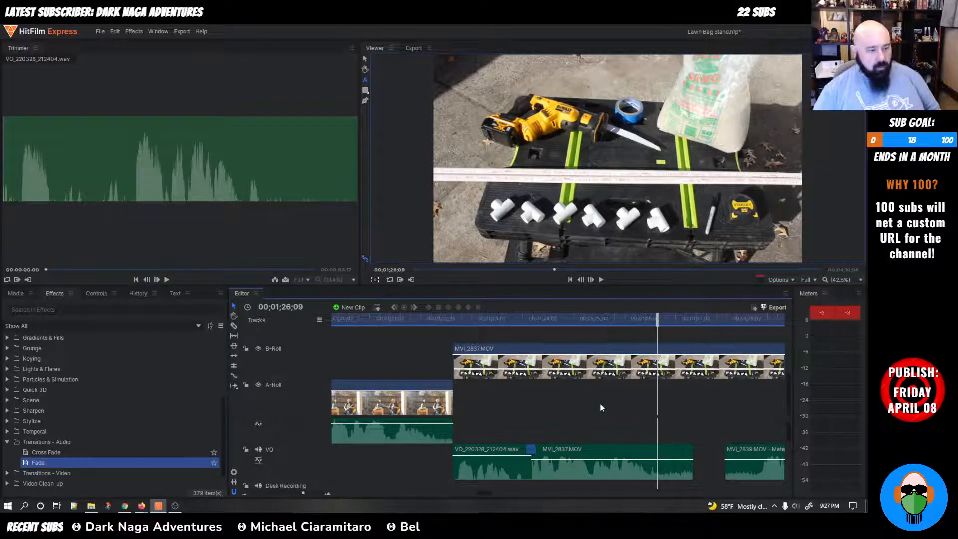
# Step: Delete the MVI_2837.MOV audio clip from the VO track and place the playhead at the end of VO_220328_212404.wav
pyautogui.moveTo(553, 457); pyautogui.dragTo(567, 455)
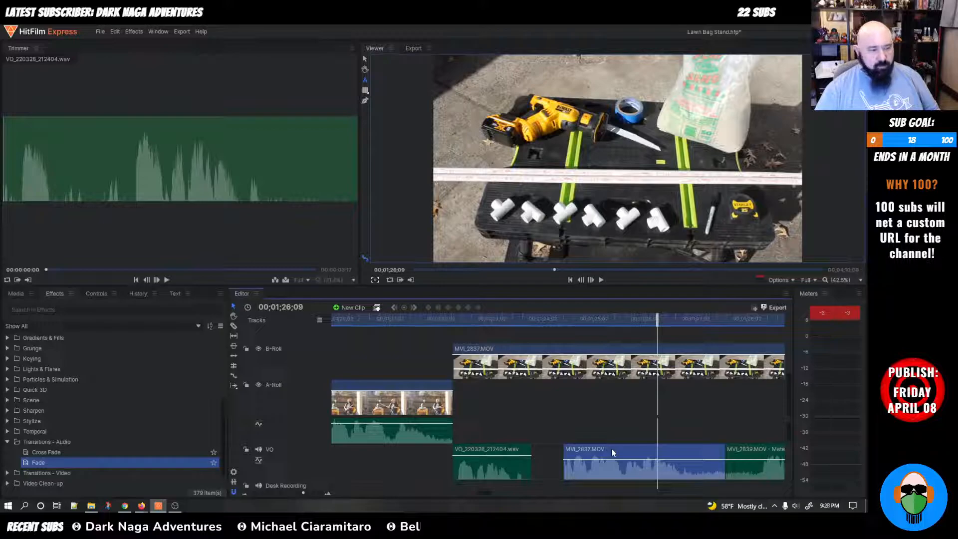
pyautogui.moveTo(659, 329); pyautogui.dragTo(522, 326)
pyautogui.press('Delete')
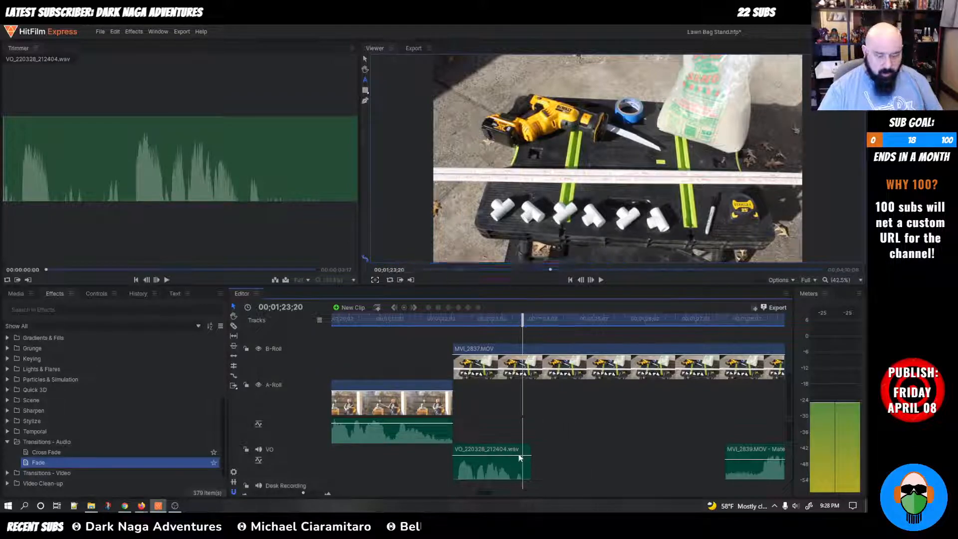
pyautogui.press('Down')
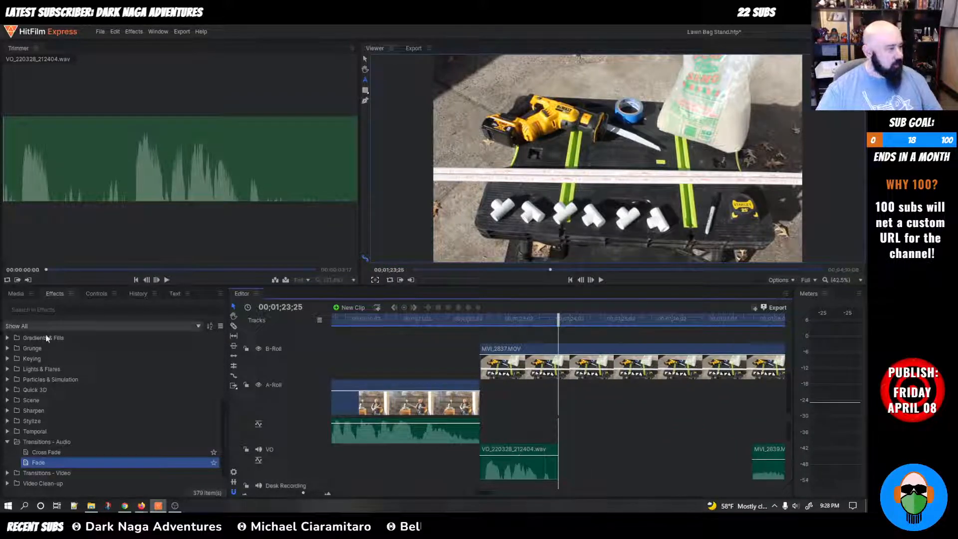
# Step: Open the voiceover recorder and set its sample rate to 44100Hz
pyautogui.scroll(4, 32, 354)
pyautogui.click(16, 294)
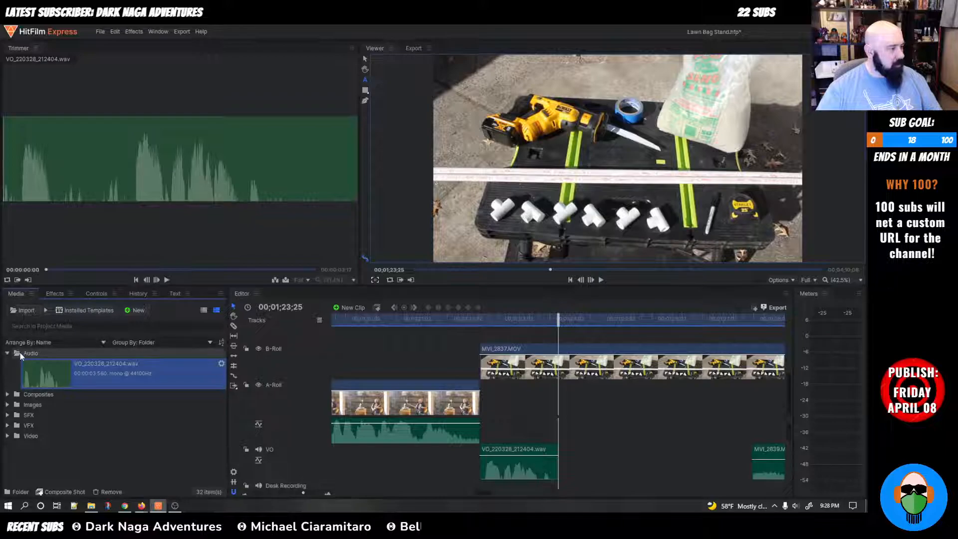
pyautogui.rightClick(20, 352)
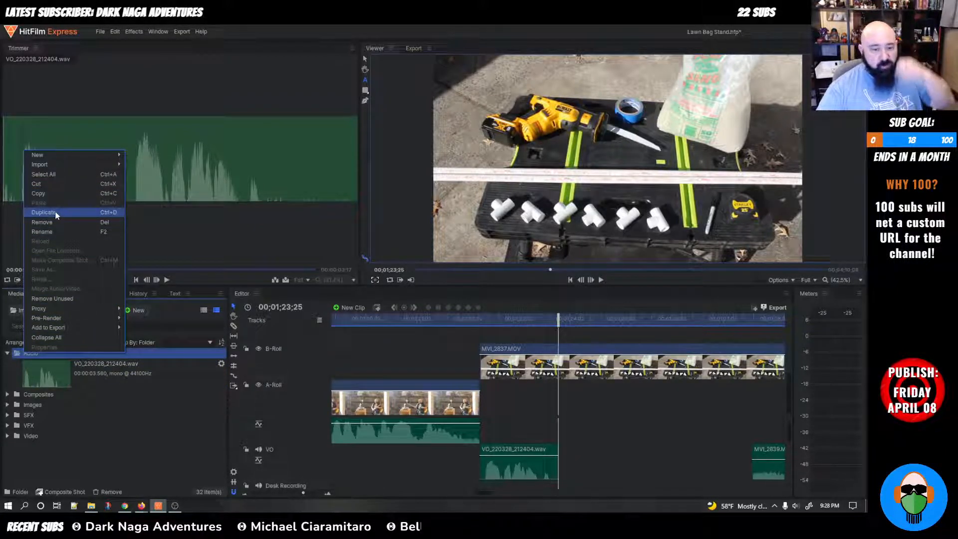
pyautogui.moveTo(65, 159)
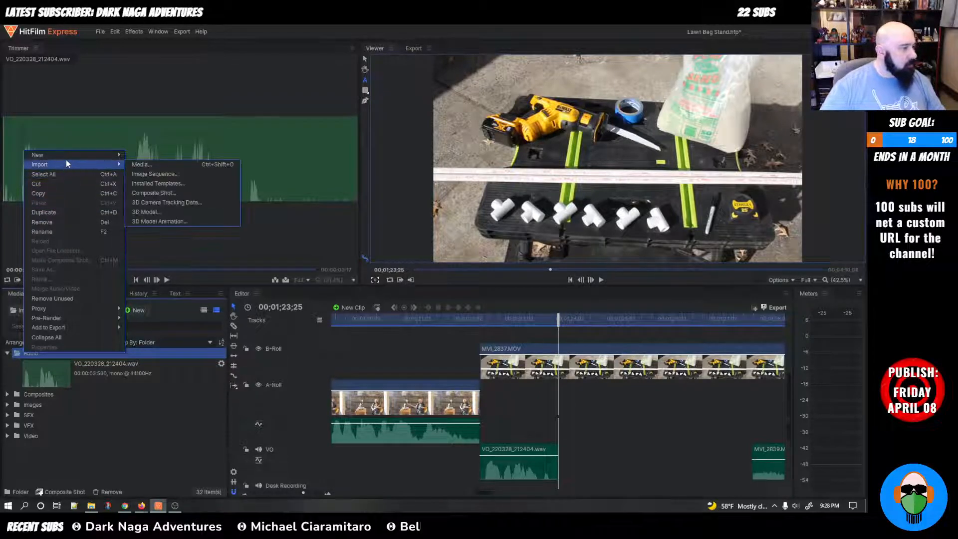
pyautogui.click(151, 173)
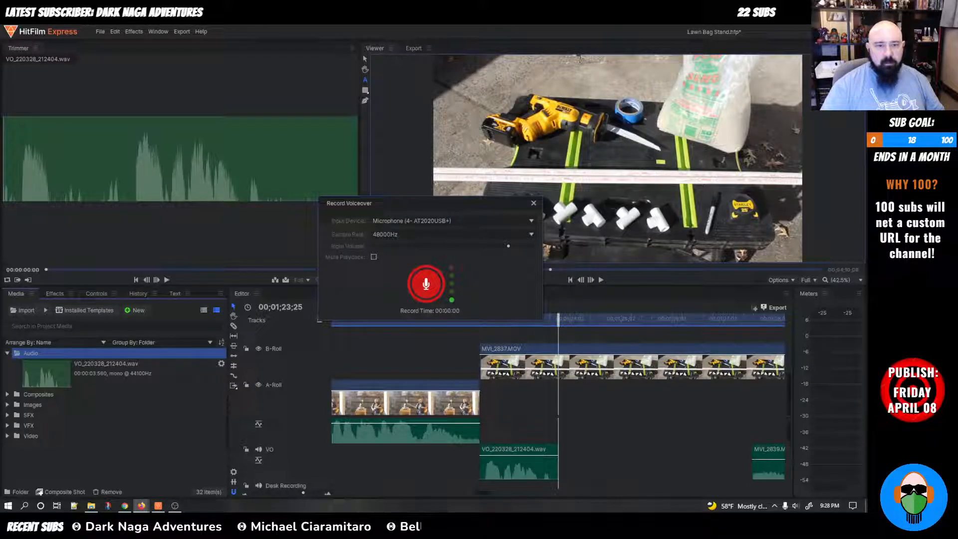
pyautogui.click(408, 222)
pyautogui.click(352, 220)
pyautogui.click(404, 235)
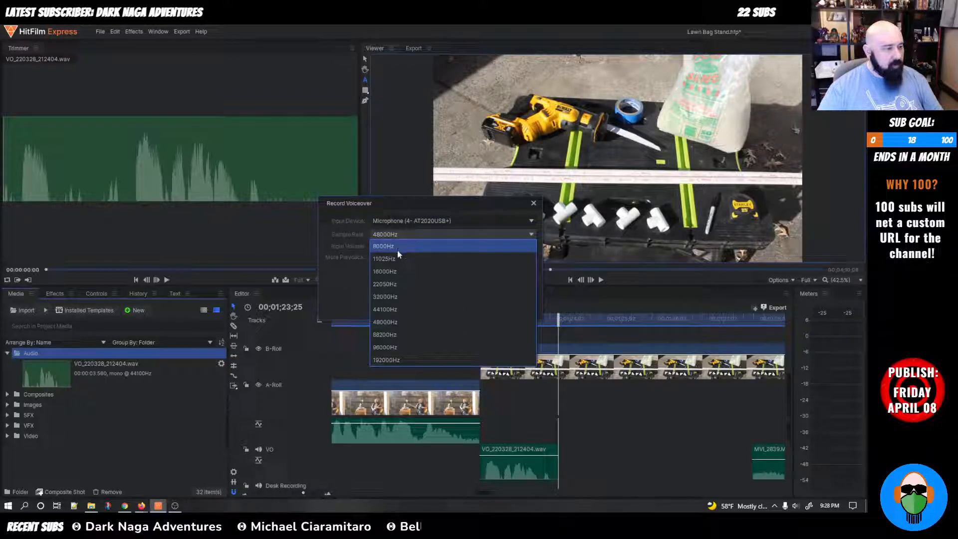
pyautogui.click(398, 303)
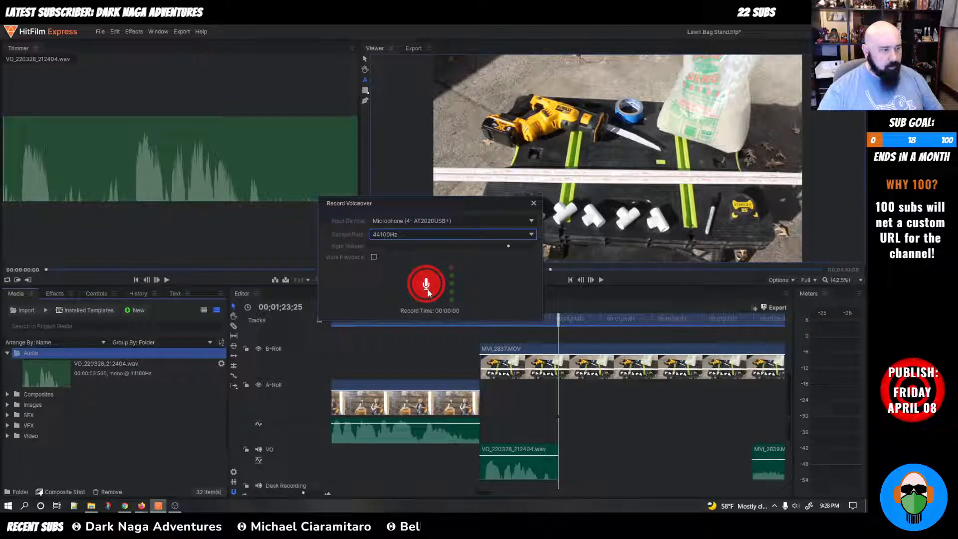
# Step: Record a voiceover about 7 seconds long with playback muted, and close the recorder
pyautogui.click(373, 257)
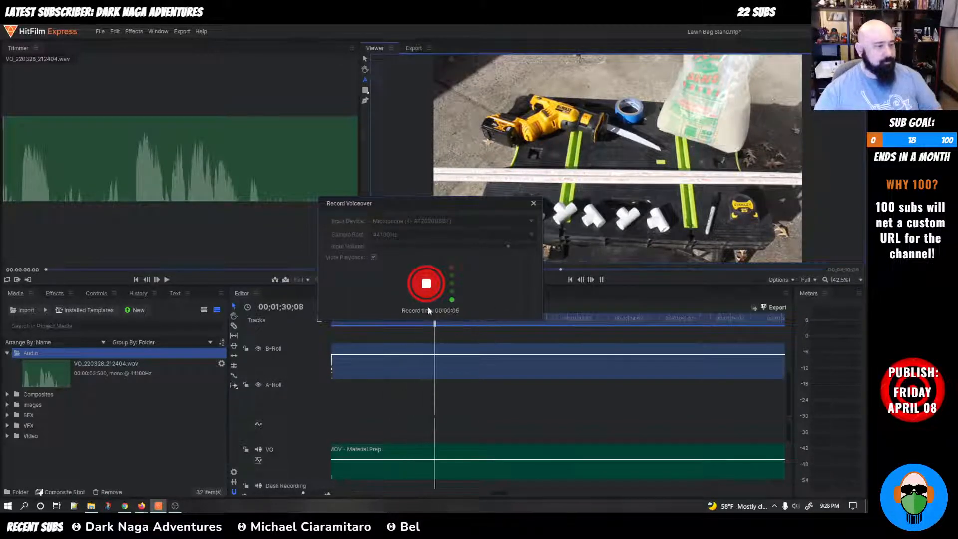
pyautogui.click(425, 285)
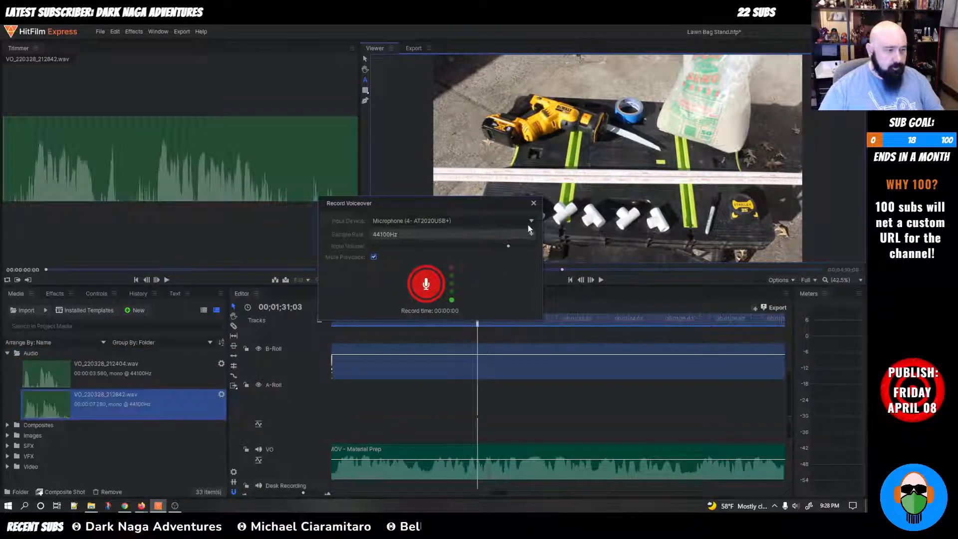
pyautogui.click(533, 203)
# Step: Place the new voiceover VO_220328_212842.wav on the VO track directly after the first voiceover clip
pyautogui.scroll(-4, 525, 392)
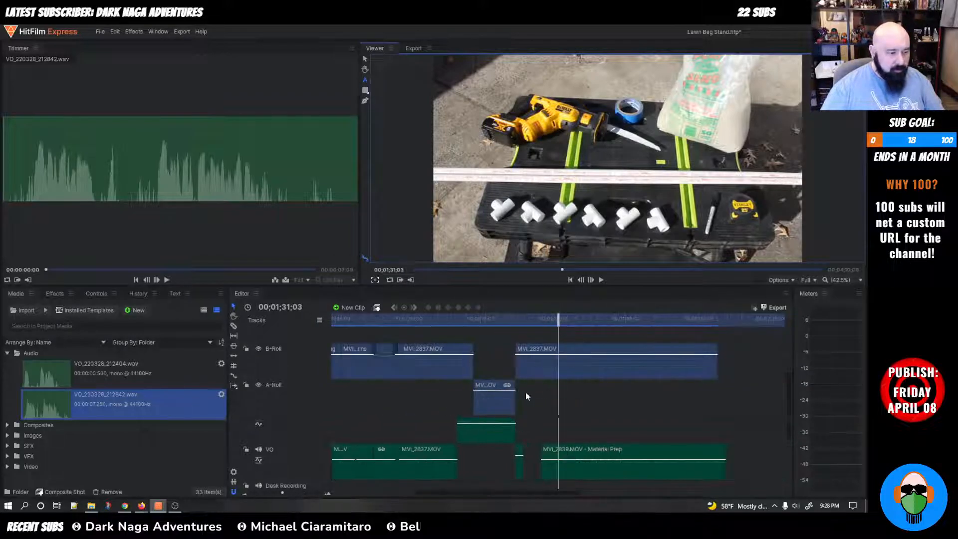
pyautogui.scroll(-2, 525, 392)
pyautogui.scroll(-2, 576, 427)
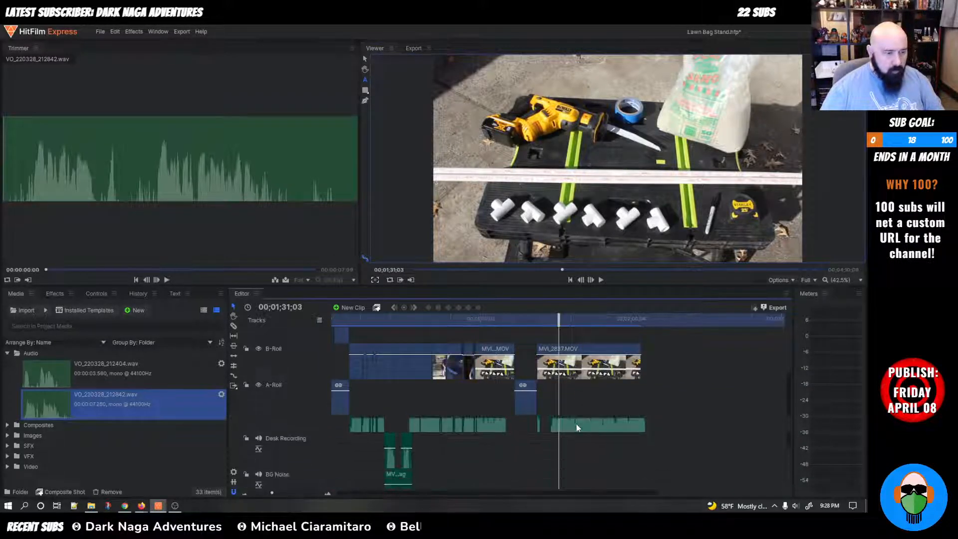
pyautogui.scroll(-5, 575, 432)
pyautogui.moveTo(556, 444); pyautogui.dragTo(525, 466)
pyautogui.scroll(-1, 599, 442)
pyautogui.scroll(3, 599, 442)
pyautogui.scroll(2, 599, 441)
# Step: Slice VO_220328_212842.wav on the VO track at 00;01;26;28 and ripple delete the part before the cut
pyautogui.moveTo(559, 318); pyautogui.dragTo(499, 319)
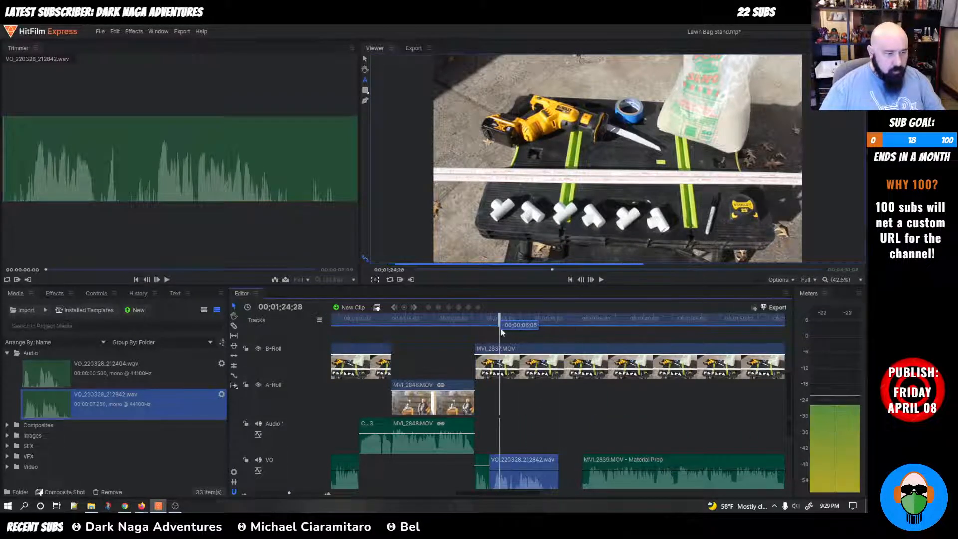
pyautogui.scroll(4, 532, 446)
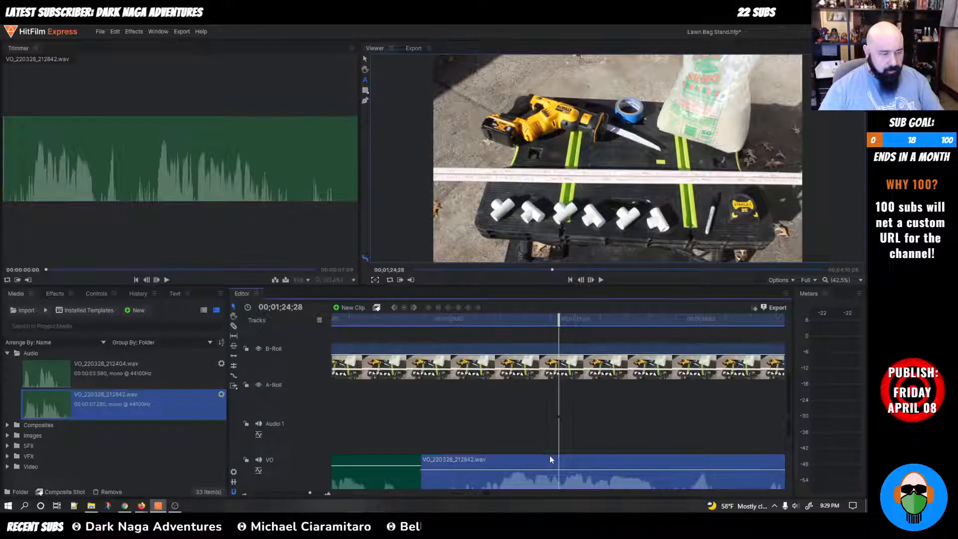
pyautogui.press('space')
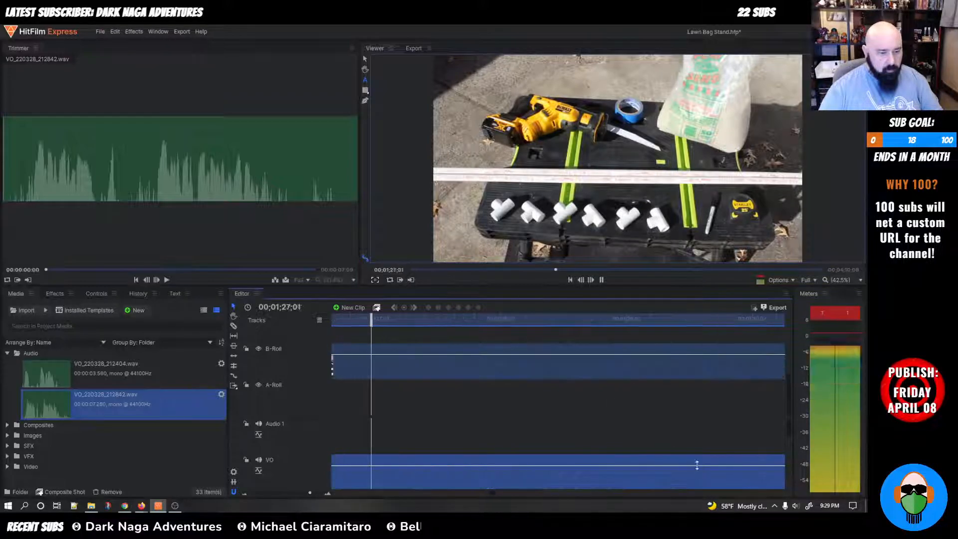
pyautogui.press('space')
pyautogui.moveTo(435, 322); pyautogui.dragTo(359, 346)
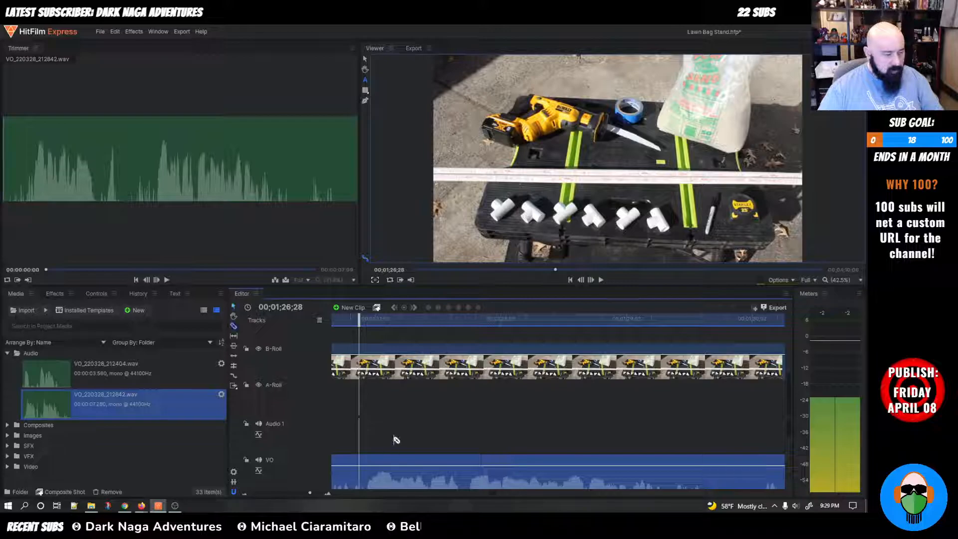
pyautogui.moveTo(362, 463); pyautogui.dragTo(366, 468)
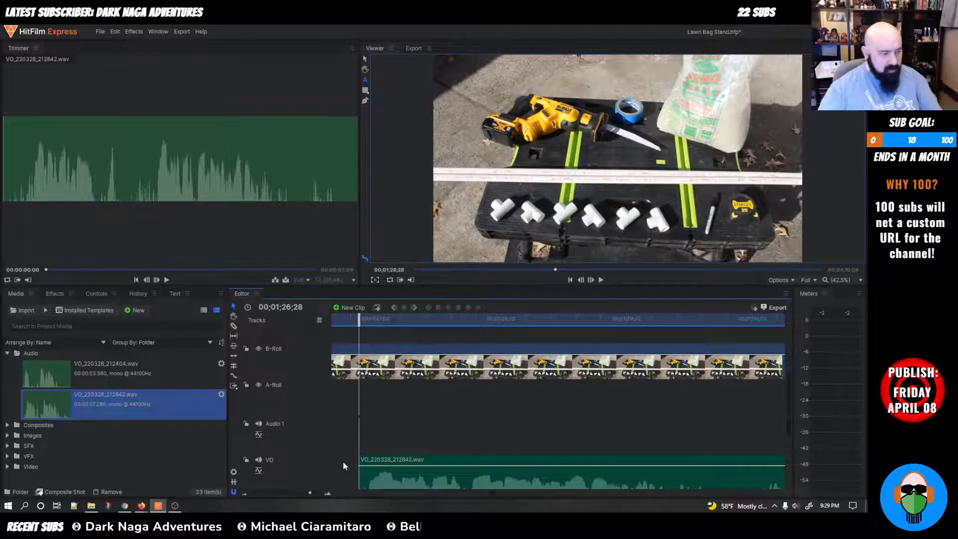
pyautogui.rightClick(343, 462)
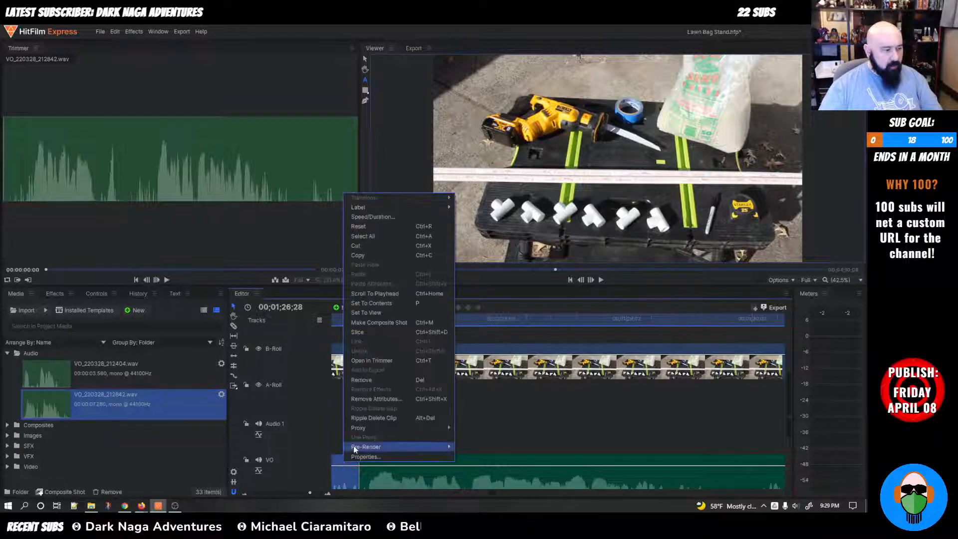
pyautogui.click(373, 418)
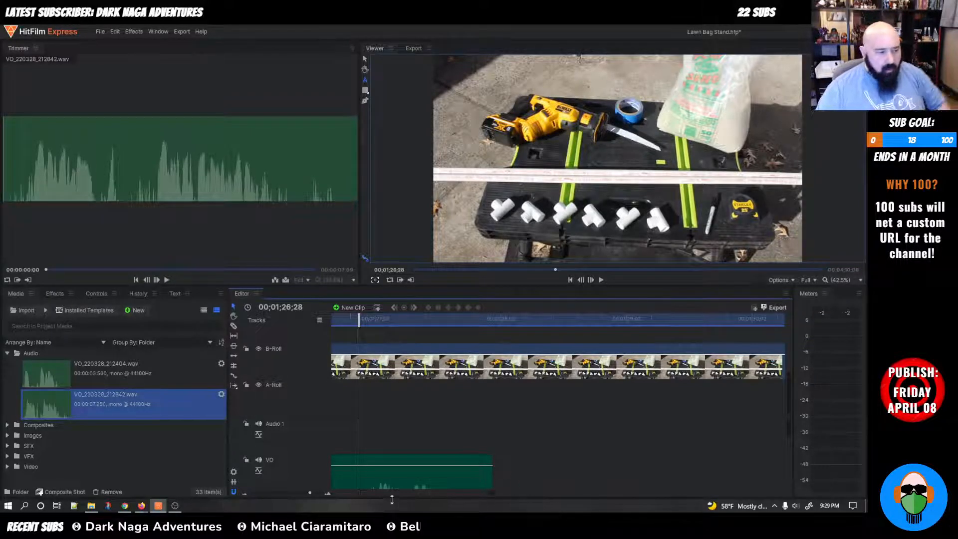
# Step: Play back the two joined voiceover clips, starting shortly before MVI_2837.MOV begins
pyautogui.moveTo(442, 426); pyautogui.dragTo(760, 415)
pyautogui.press('-')
pyautogui.press('-')
pyautogui.press('-')
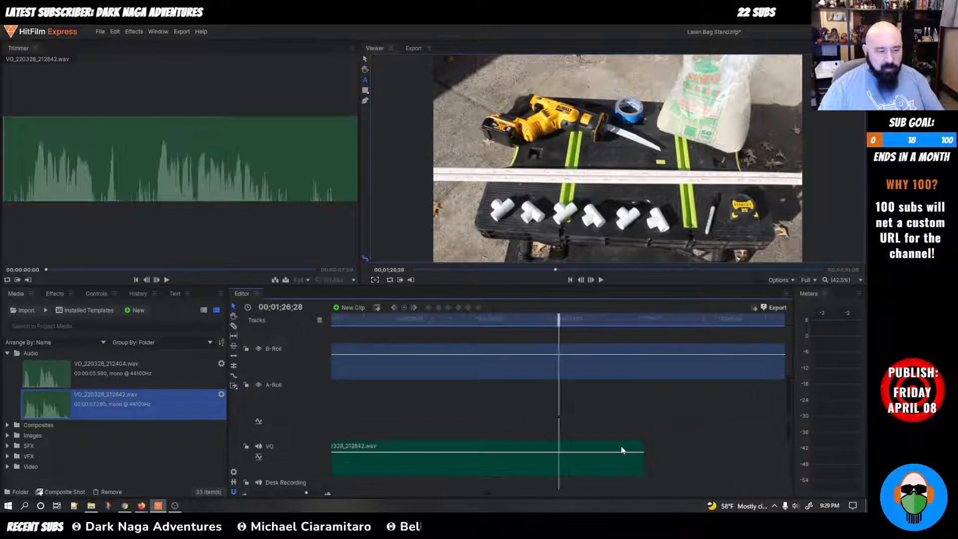
pyautogui.moveTo(558, 319); pyautogui.dragTo(379, 344)
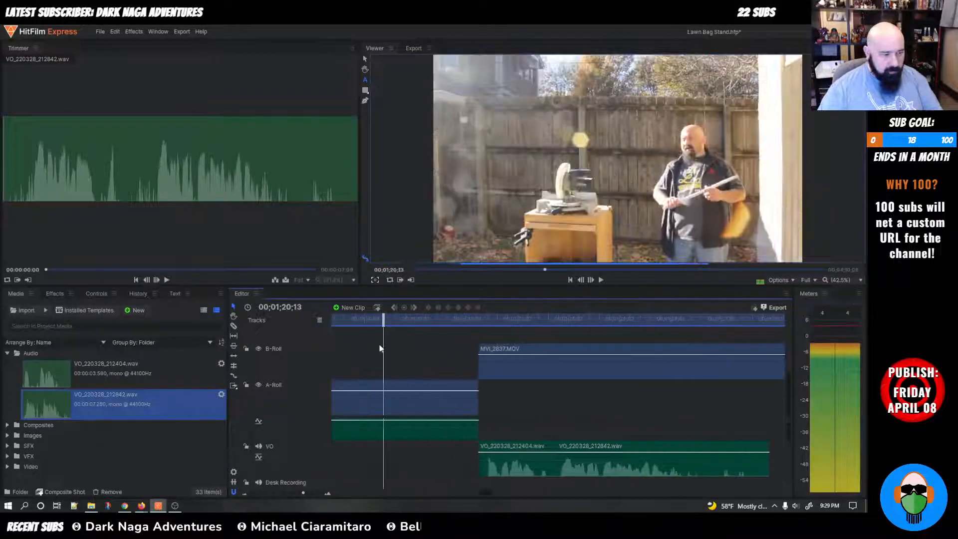
pyautogui.press('space')
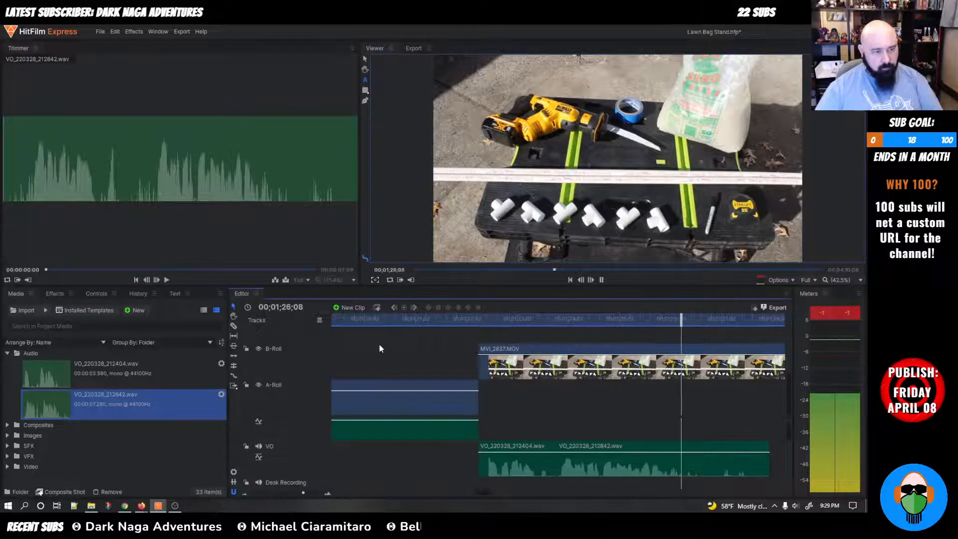
pyautogui.press('space')
# Step: Slice VO_220328_212842.wav where the speech ends at 00;01;26;15 and delete the remainder after the cut
pyautogui.moveTo(743, 369); pyautogui.dragTo(582, 355)
pyautogui.press('space')
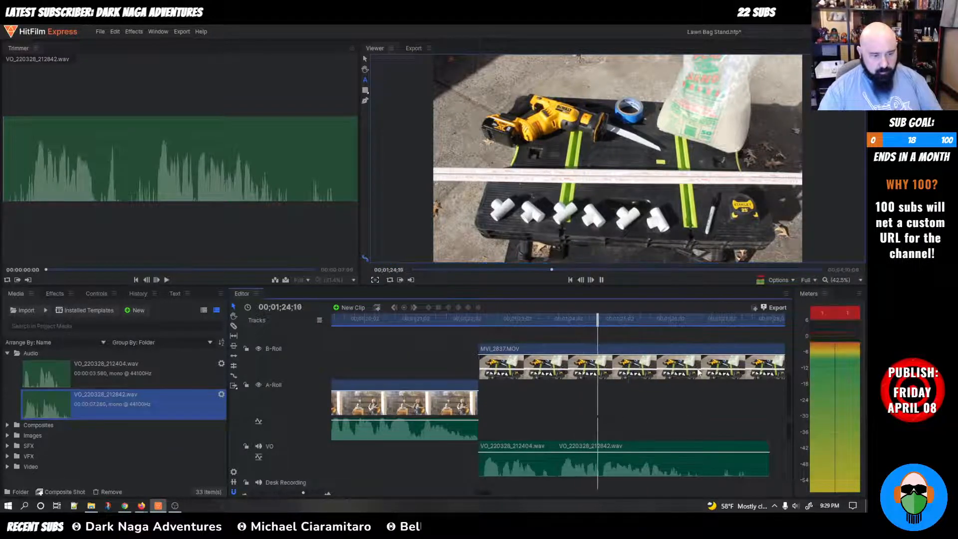
pyautogui.press('space')
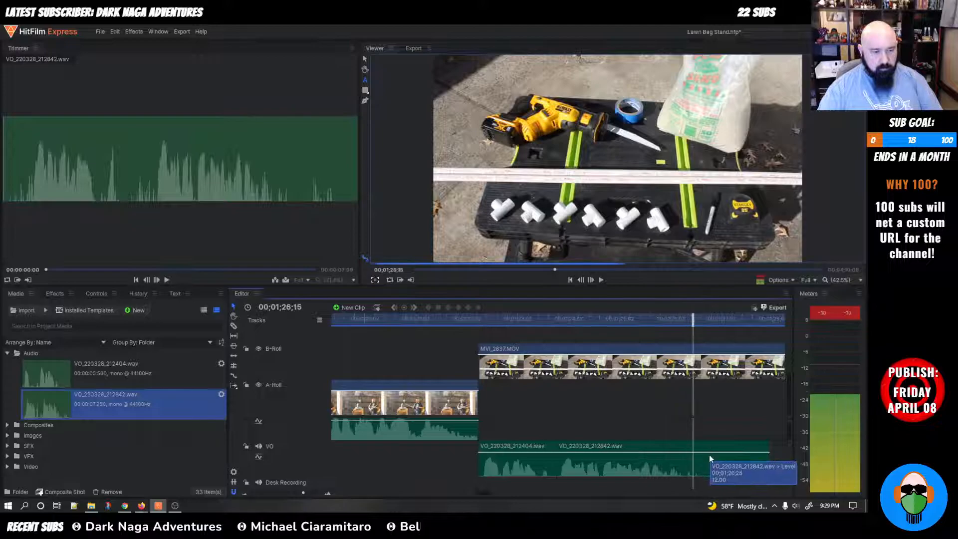
pyautogui.press('c')
pyautogui.click(695, 467)
pyautogui.press('v')
pyautogui.click(710, 457)
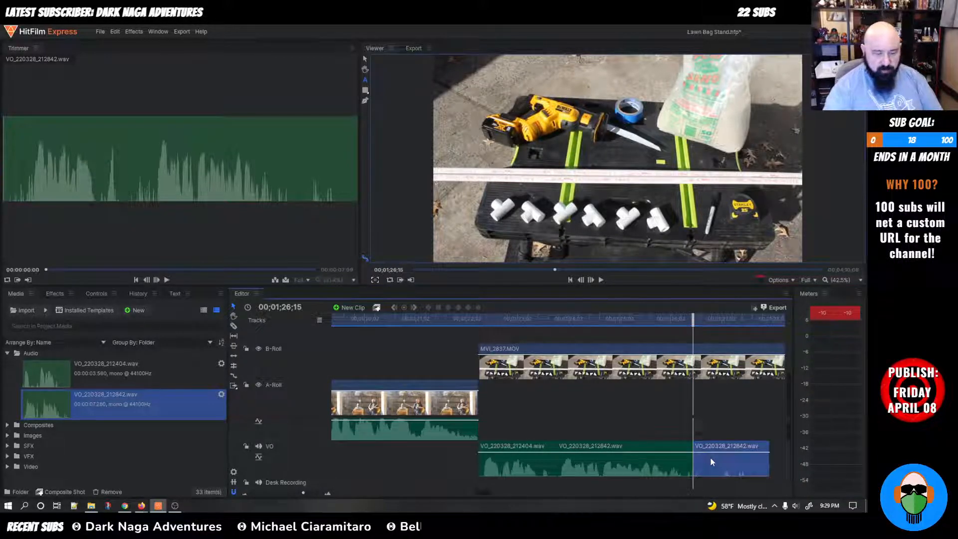
pyautogui.press('Delete')
# Step: Move the MVI_2839.MOV - Material Prep audio clip directly after the trimmed voiceover on the VO track and play back the section
pyautogui.scroll(-3, 709, 455)
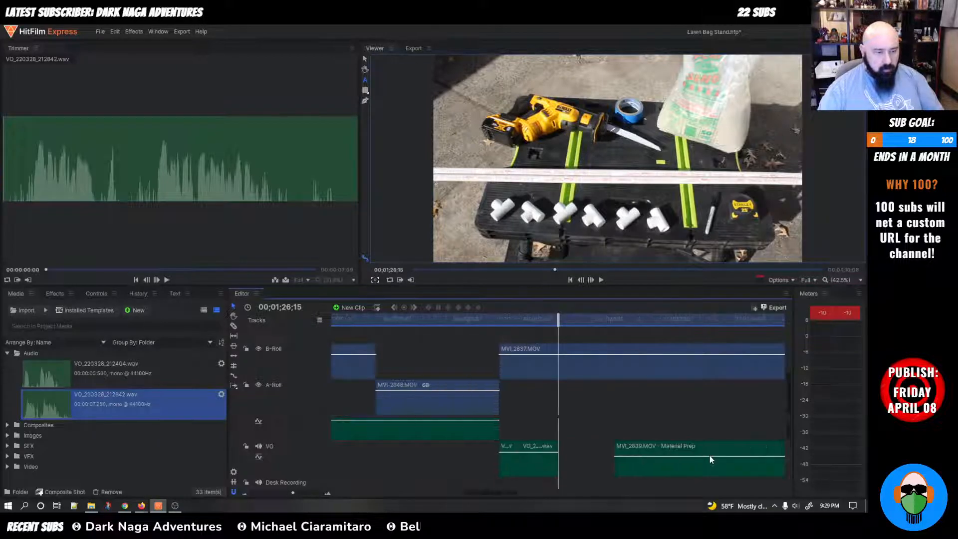
pyautogui.moveTo(518, 313); pyautogui.dragTo(574, 340)
pyautogui.press('space')
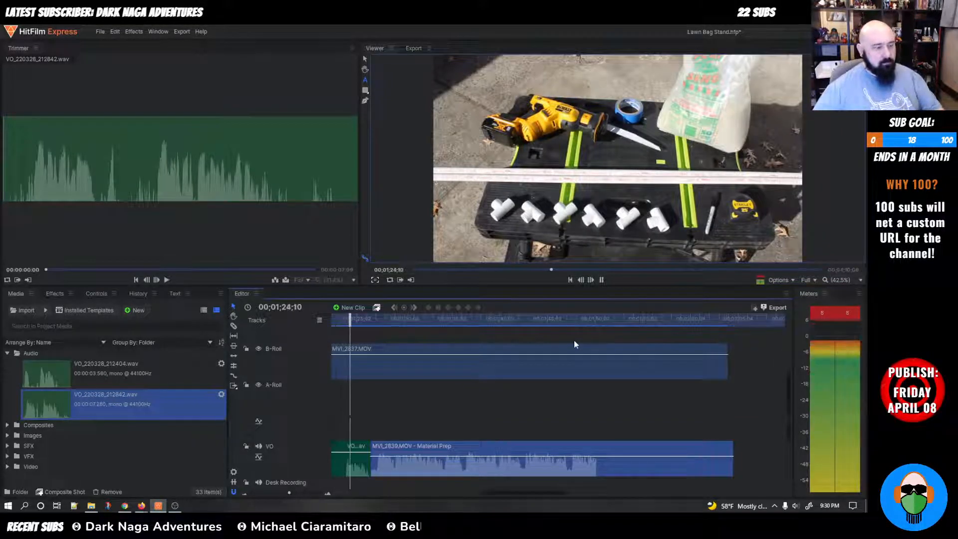
pyautogui.press('space')
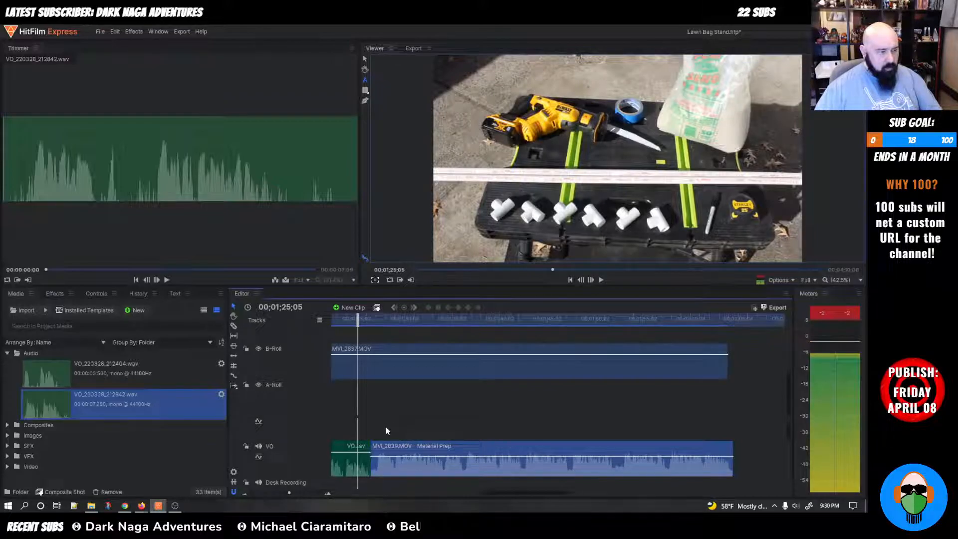
# Step: Find the Fade to Color effect among the video transitions
pyautogui.scroll(-1, 382, 422)
pyautogui.scroll(5, 384, 402)
pyautogui.scroll(-5, 384, 401)
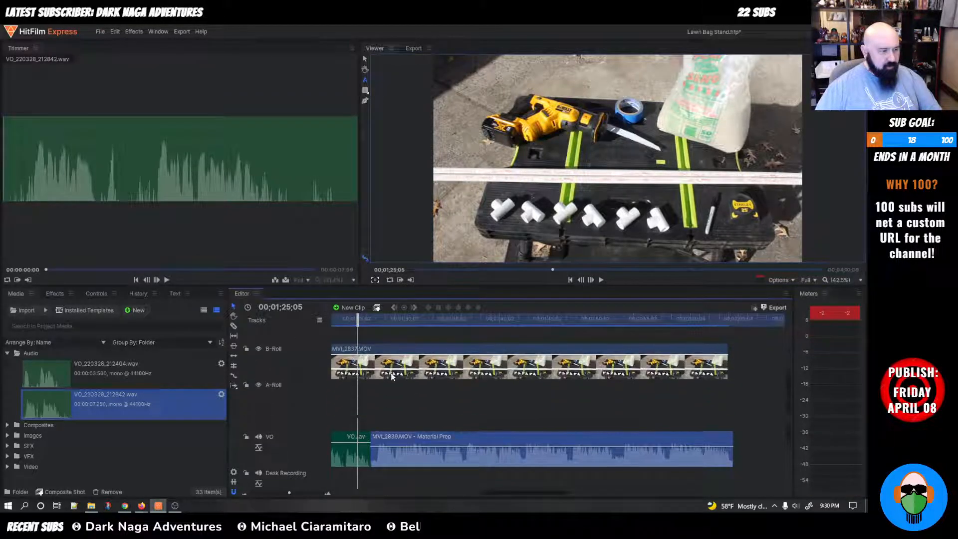
pyautogui.moveTo(531, 491); pyautogui.dragTo(498, 491)
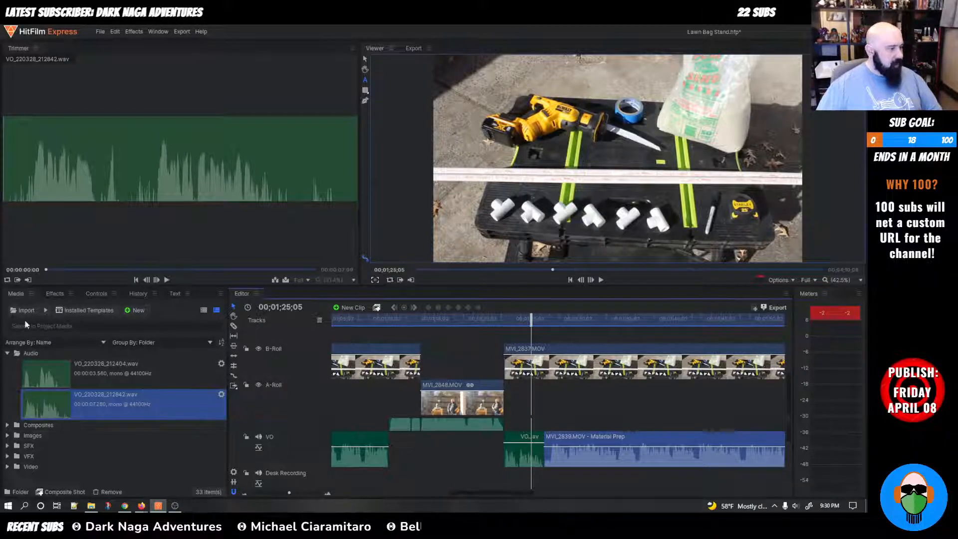
pyautogui.click(54, 293)
pyautogui.scroll(-5, 80, 394)
pyautogui.click(96, 421)
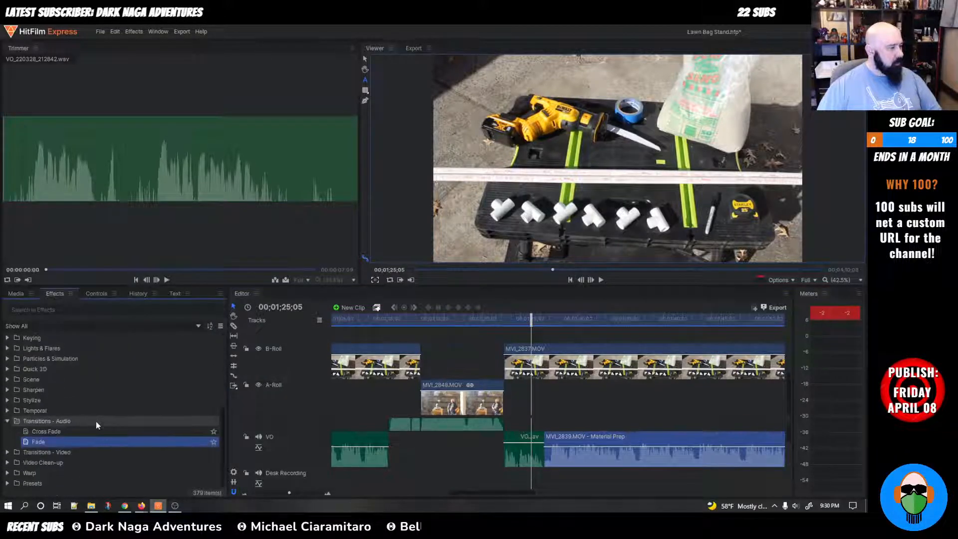
pyautogui.click(6, 421)
pyautogui.click(7, 452)
pyautogui.scroll(-3, 84, 424)
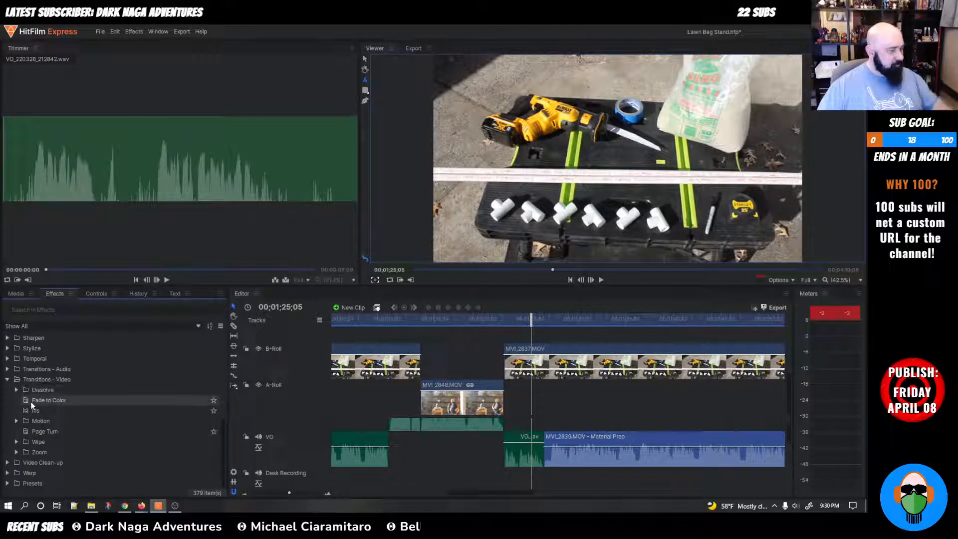
pyautogui.moveTo(60, 405); pyautogui.dragTo(148, 410)
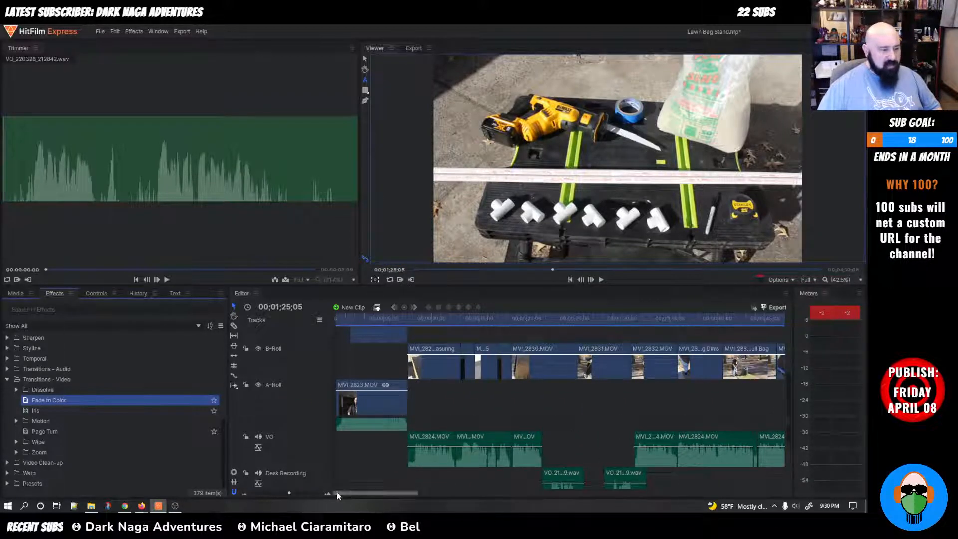
# Step: Move the MVI_2848.MOV clip from the A-Roll track to the B-Roll track, directly before MVI_2837.MOV
pyautogui.click(358, 492)
pyautogui.moveTo(369, 495); pyautogui.dragTo(484, 493)
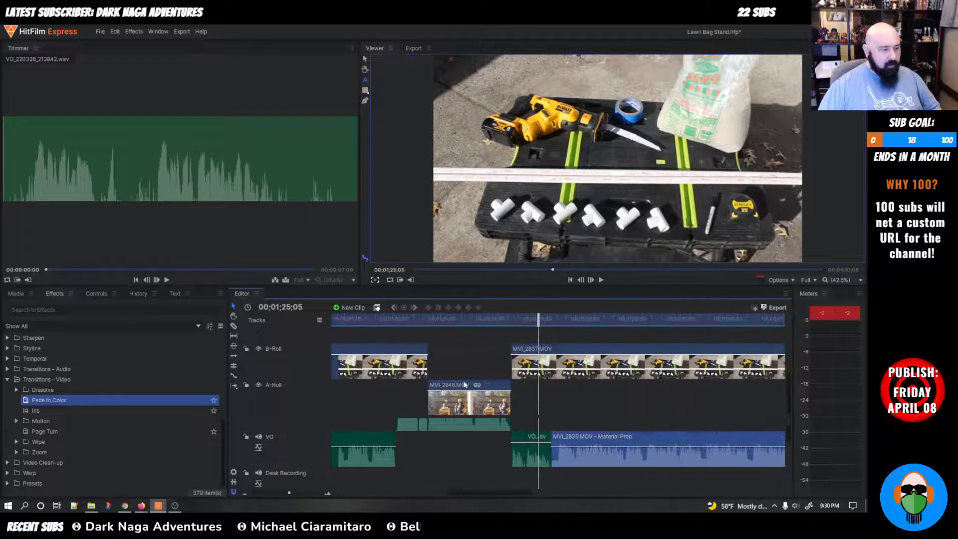
pyautogui.moveTo(462, 384); pyautogui.dragTo(461, 367)
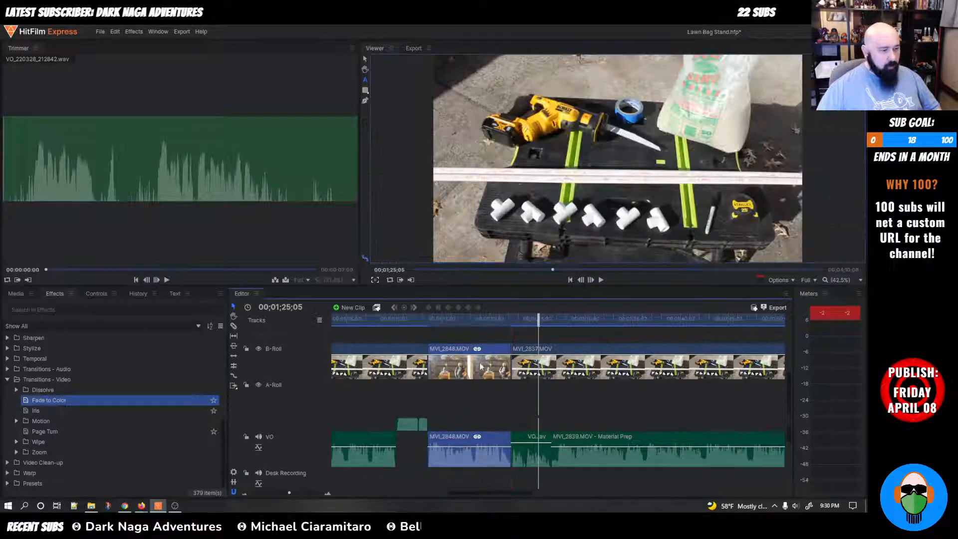
# Step: Apply the Fade to Color transition between MVI_2848.MOV and MVI_2837.MOV on the B-Roll track and preview it
pyautogui.moveTo(52, 400); pyautogui.dragTo(508, 355)
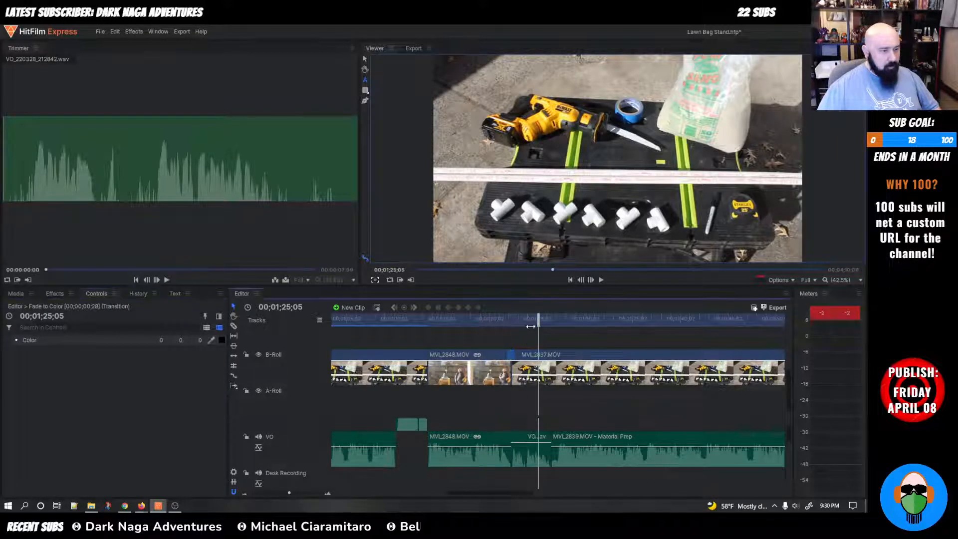
pyautogui.click(483, 319)
pyautogui.press('space')
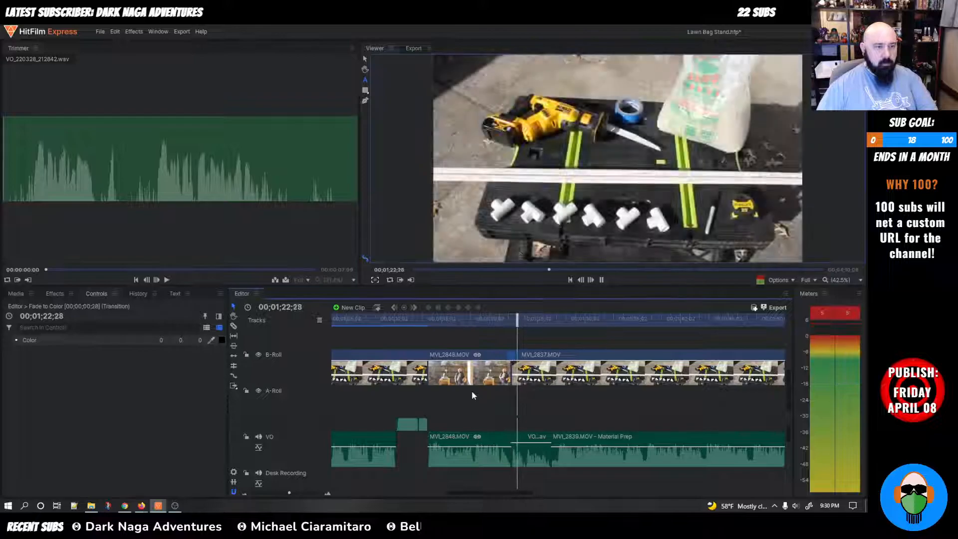
pyautogui.press('space')
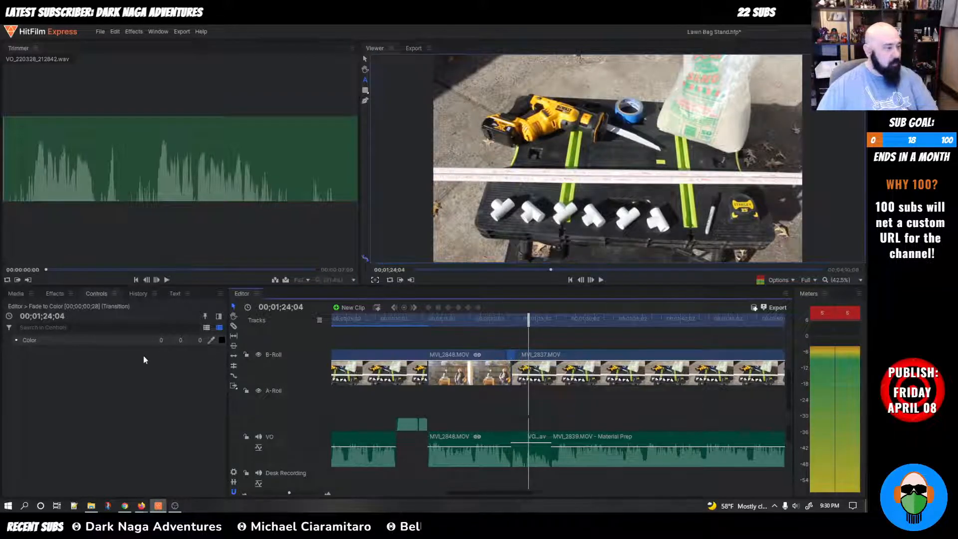
# Step: Set the Fade to Color transition's color to the basic blue #5555ff and preview the transition
pyautogui.click(222, 340)
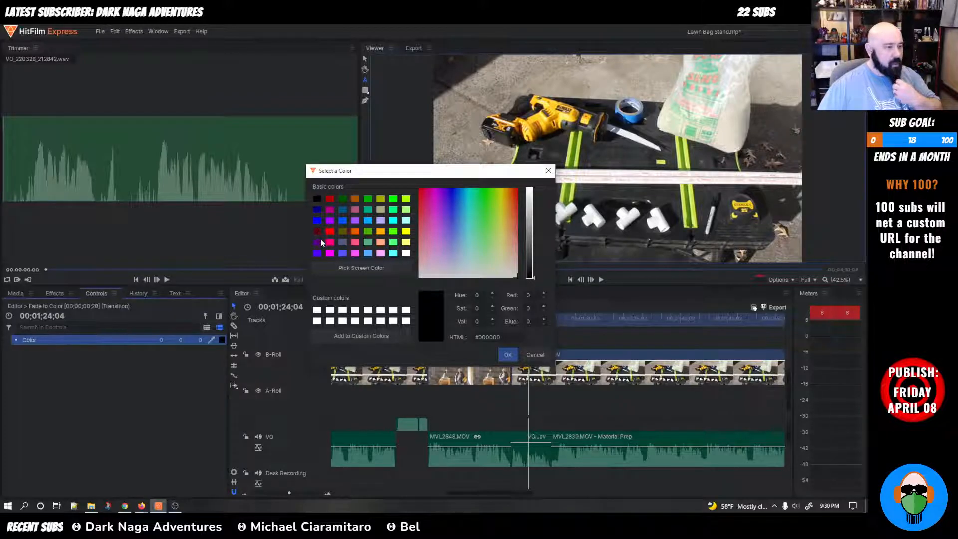
pyautogui.click(342, 253)
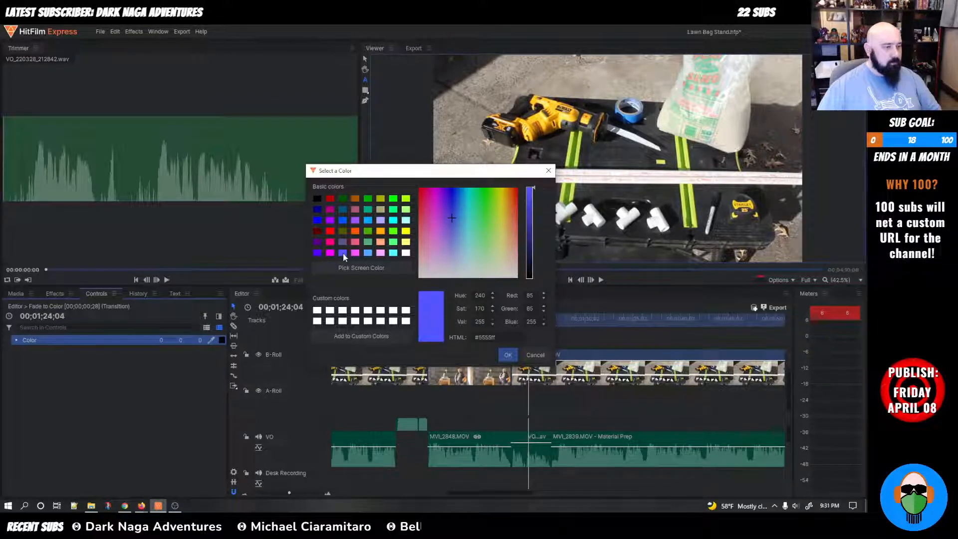
pyautogui.click(506, 357)
pyautogui.moveTo(528, 322); pyautogui.dragTo(486, 327)
pyautogui.press('space')
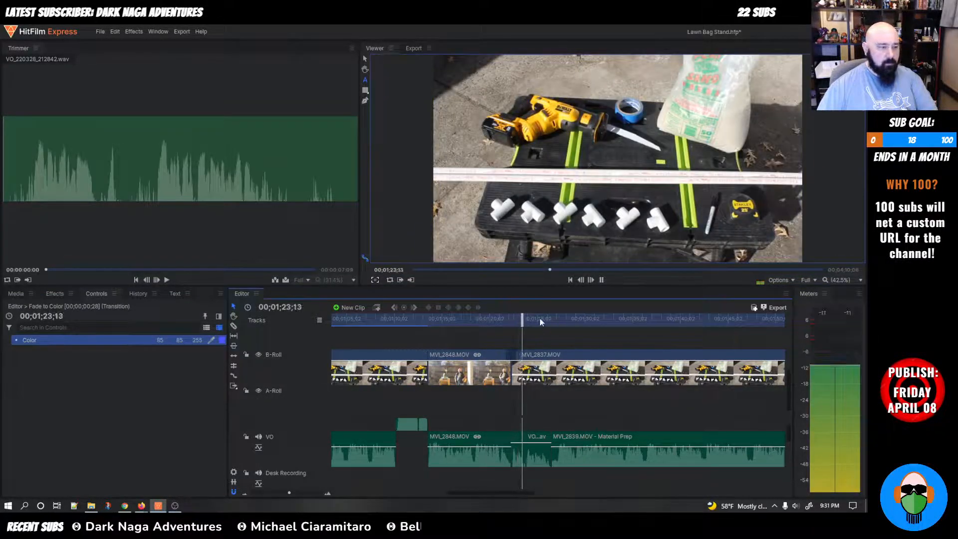
pyautogui.moveTo(545, 319); pyautogui.dragTo(493, 324)
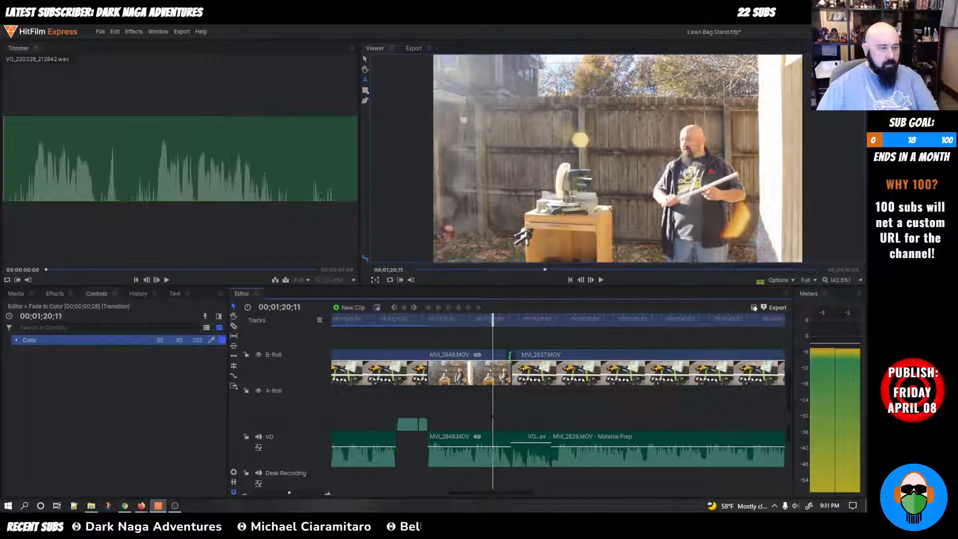
# Step: Reopen the transition's color for editing and copy the Circle color code 078eff from Logo Hexidecimal Colors.txt in Notepad++
pyautogui.click(221, 339)
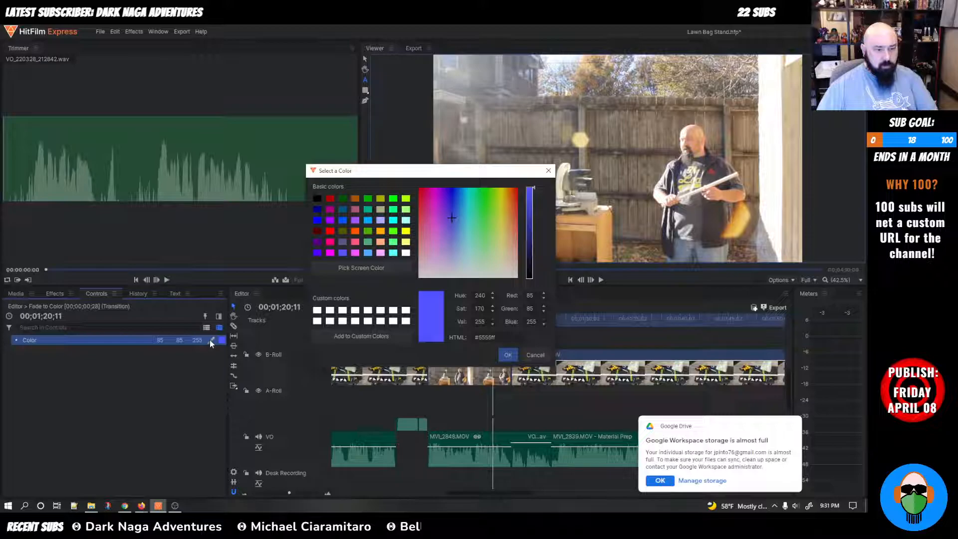
pyautogui.click(660, 480)
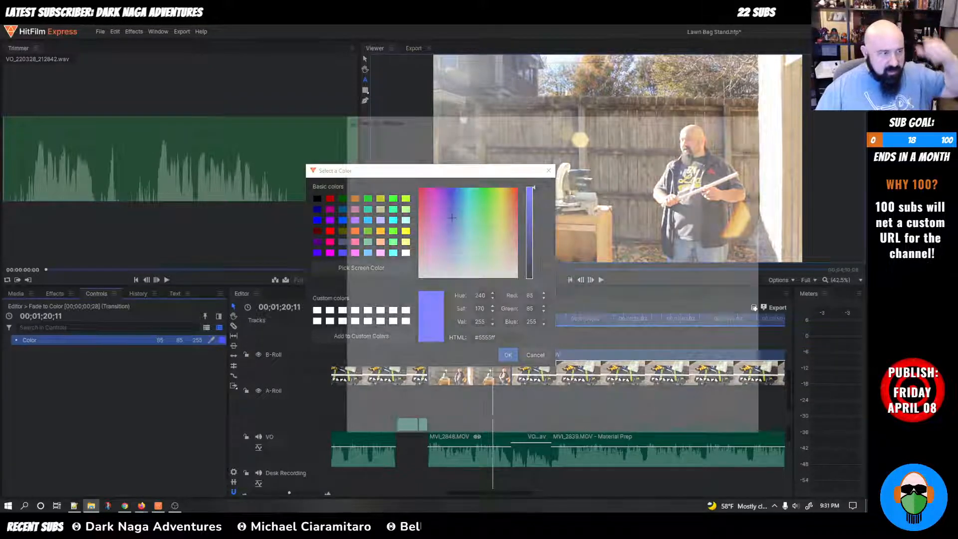
pyautogui.click(74, 505)
pyautogui.click(433, 152)
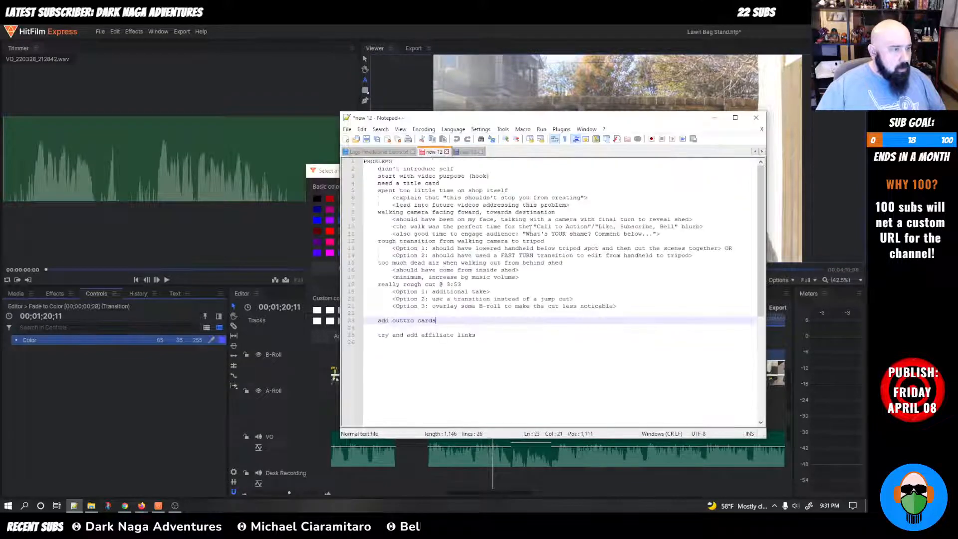
pyautogui.click(391, 151)
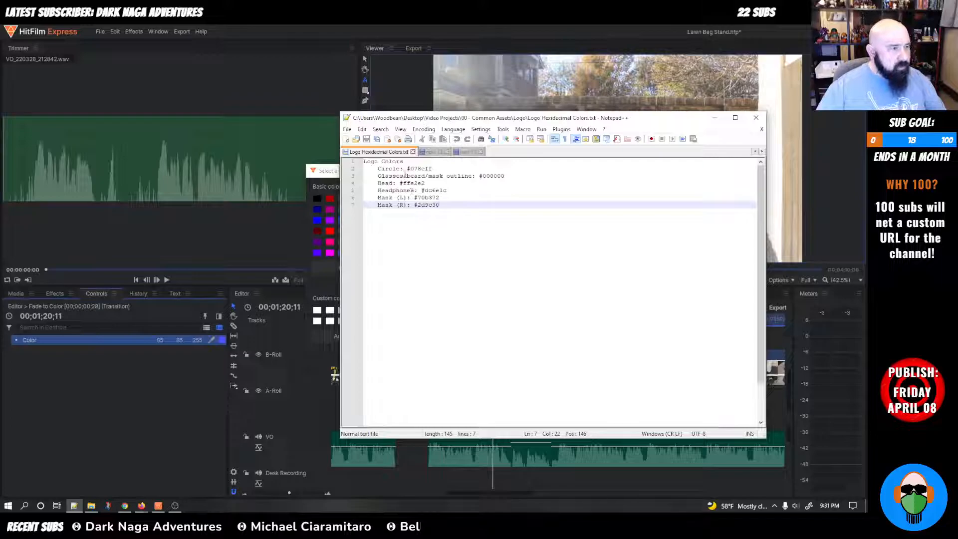
pyautogui.doubleClick(421, 169)
pyautogui.hotkey('ctrl', 'c')
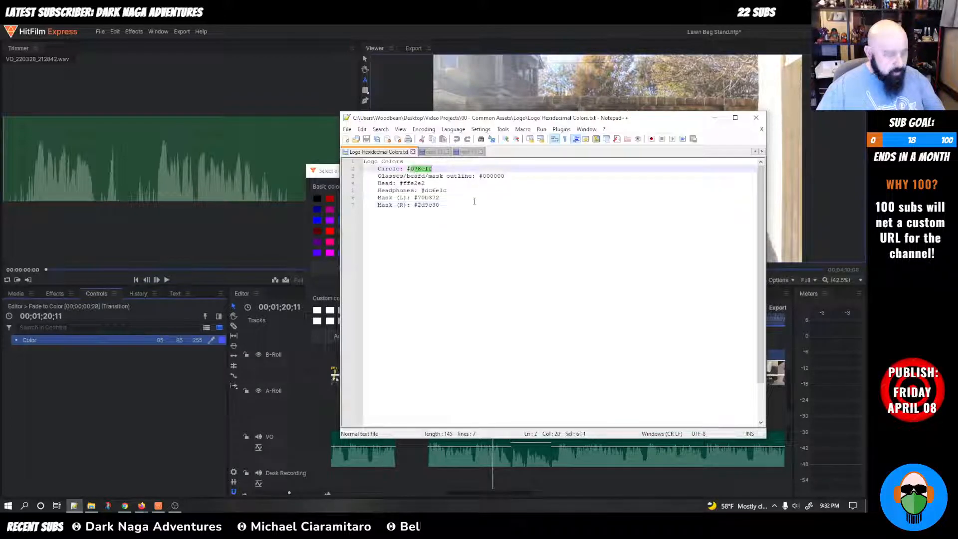
# Step: Set the Fade to Color transition's color to the copied code #078eff and preview the transition
pyautogui.click(714, 118)
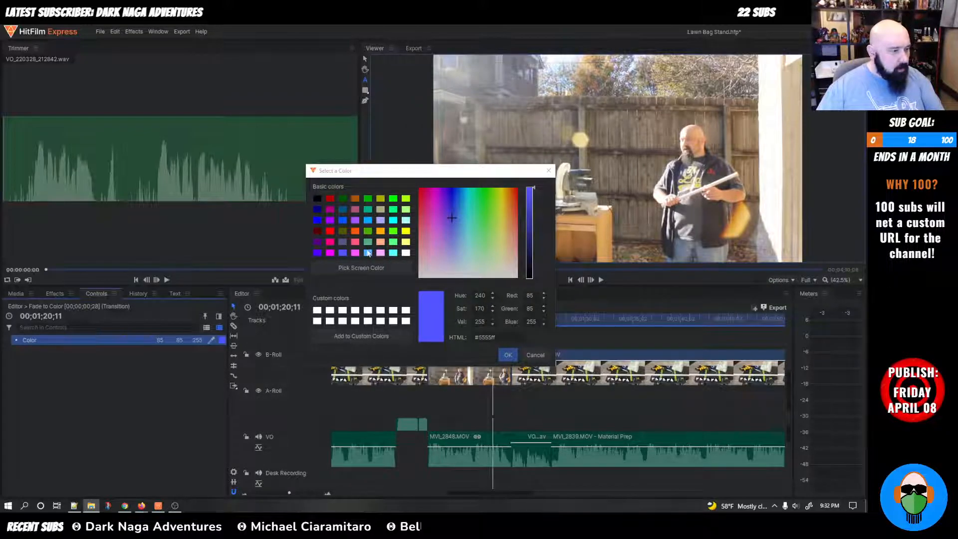
pyautogui.click(483, 337)
pyautogui.hotkey('ctrl', 'v')
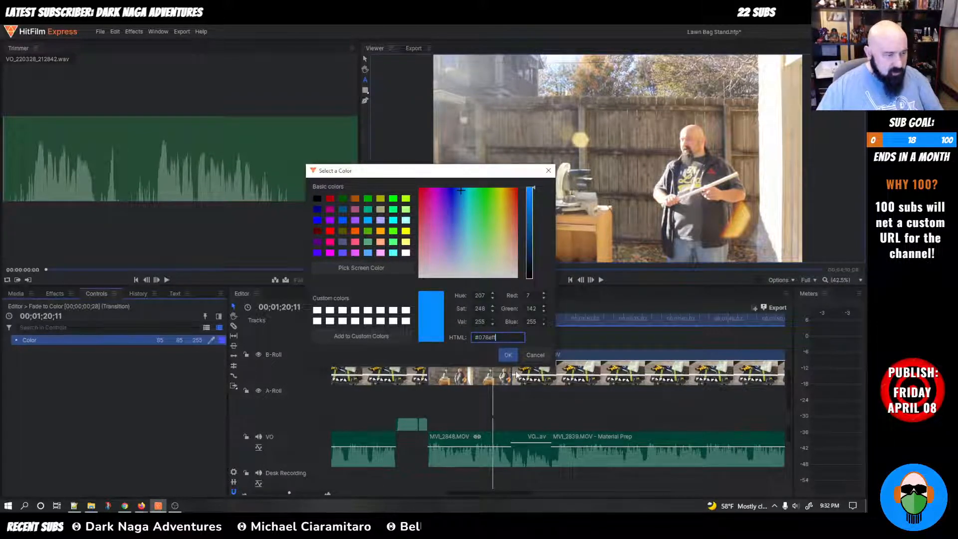
pyautogui.click(507, 355)
pyautogui.press('space')
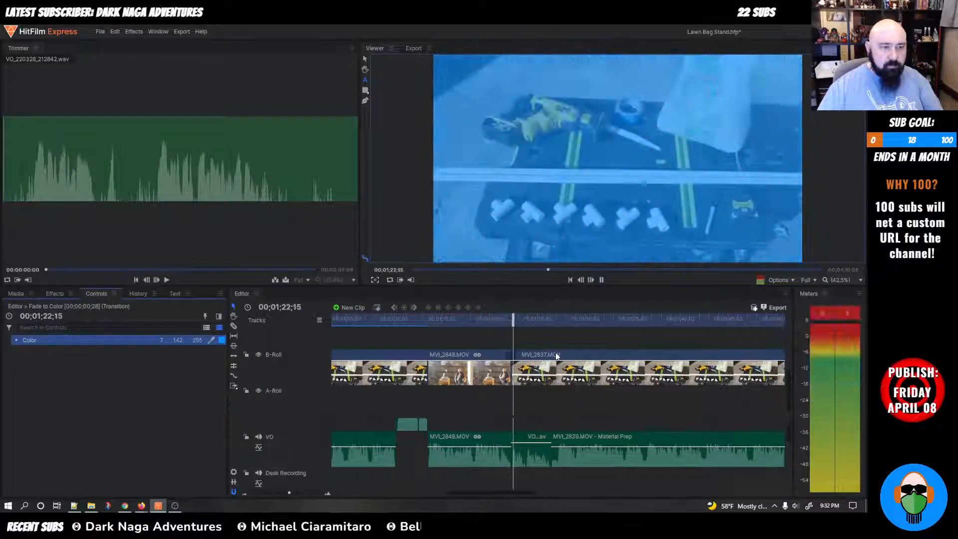
pyautogui.press('space')
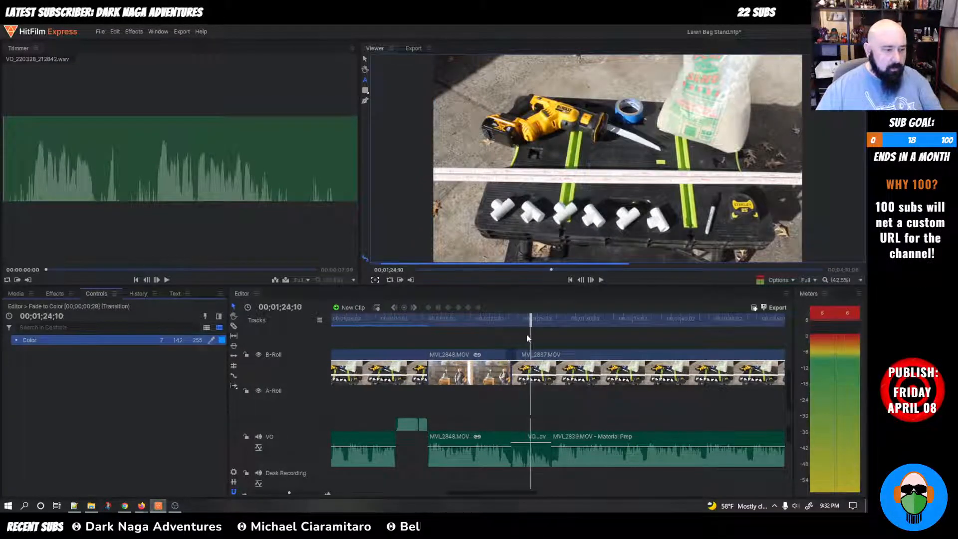
# Step: Shorten the Fade to Color transition between MVI_2848.MOV and MVI_2837.MOV on the B-Roll track and preview it
pyautogui.moveTo(504, 353); pyautogui.dragTo(507, 353)
pyautogui.moveTo(531, 324); pyautogui.dragTo(481, 325)
pyautogui.press('space')
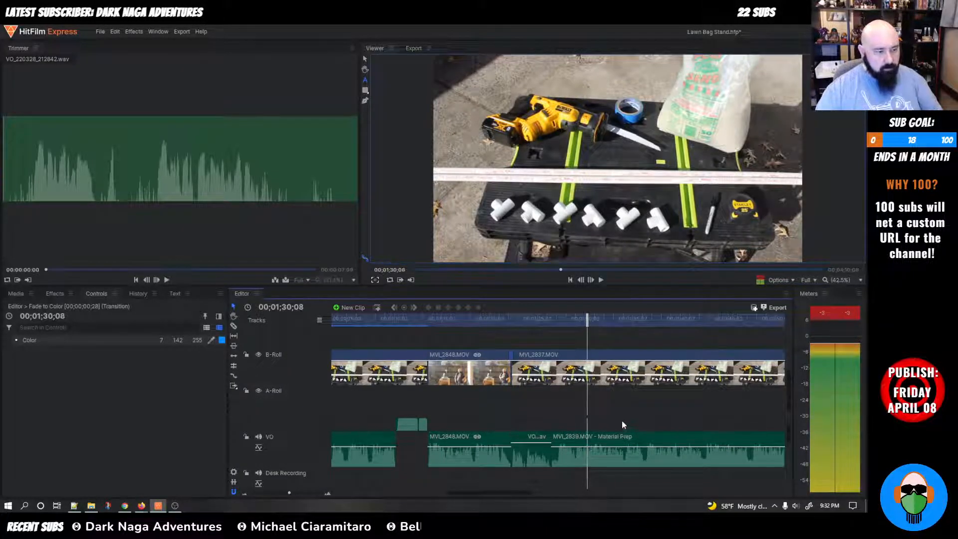
pyautogui.press('space')
# Step: Split MVI_2837.MOV on the B-Roll track where the MVI_2839.MOV - Material Prep audio begins and delete the part after the split
pyautogui.scroll(-2, 621, 421)
pyautogui.moveTo(561, 325); pyautogui.dragTo(534, 324)
pyautogui.press('space')
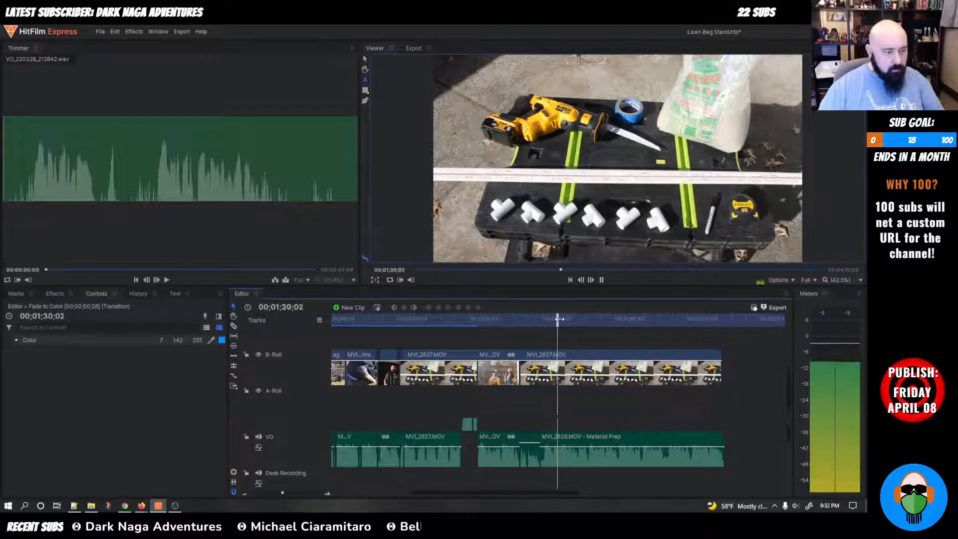
pyautogui.moveTo(559, 318); pyautogui.dragTo(523, 319)
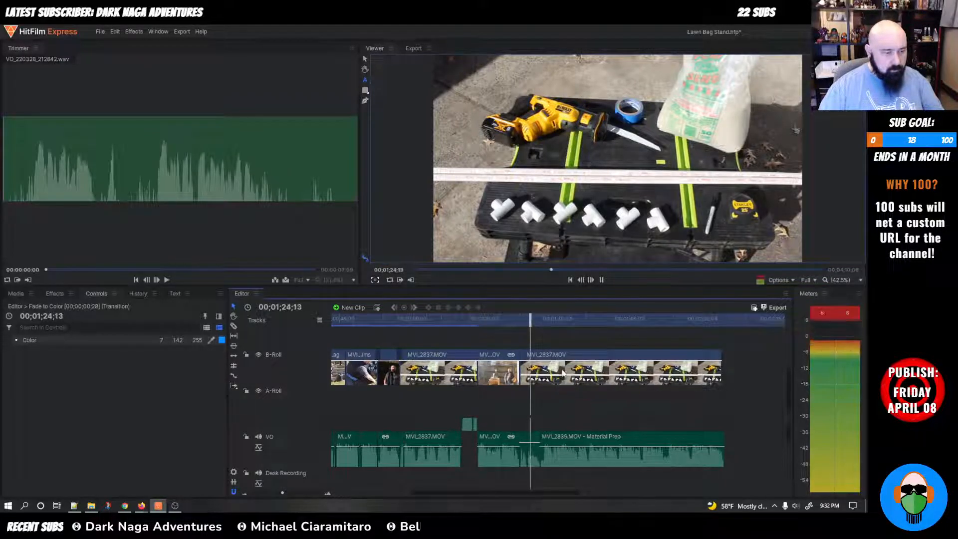
pyautogui.press('space')
pyautogui.scroll(3, 558, 400)
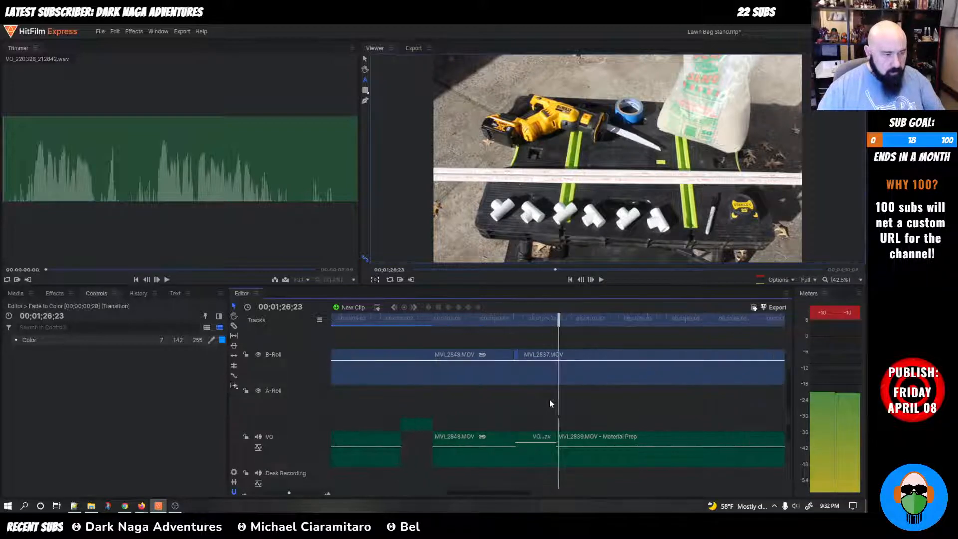
pyautogui.press('Up')
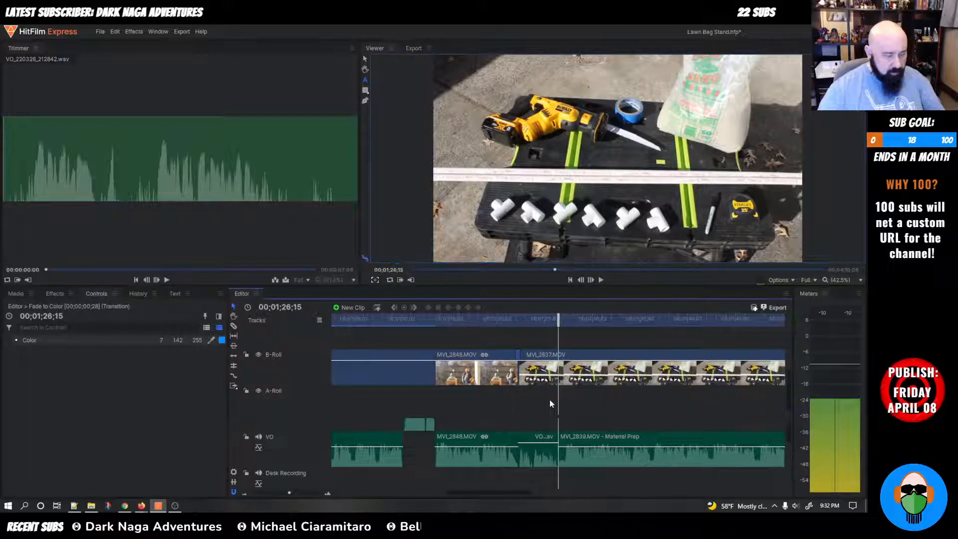
pyautogui.click(558, 358)
pyautogui.press('space')
pyautogui.click(582, 366)
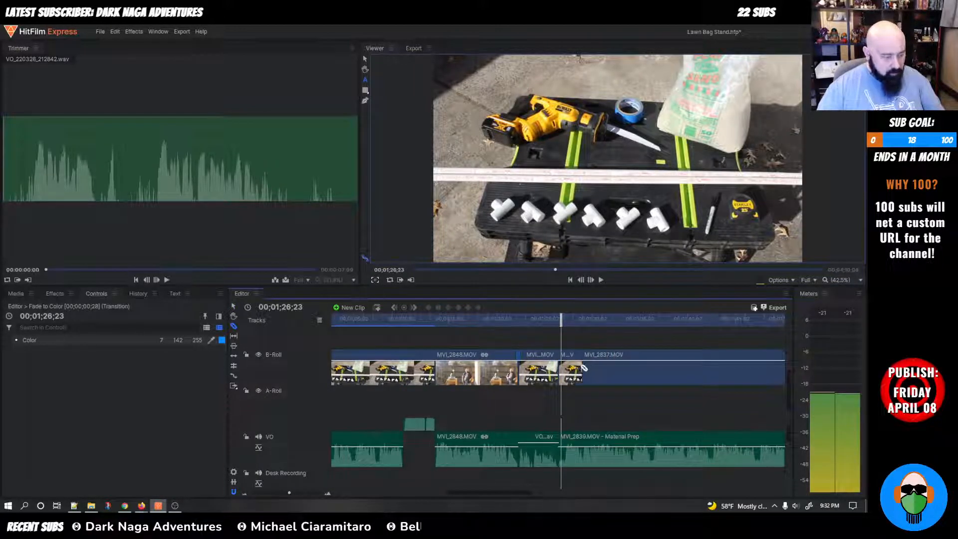
pyautogui.hotkey('ctrl', 'z')
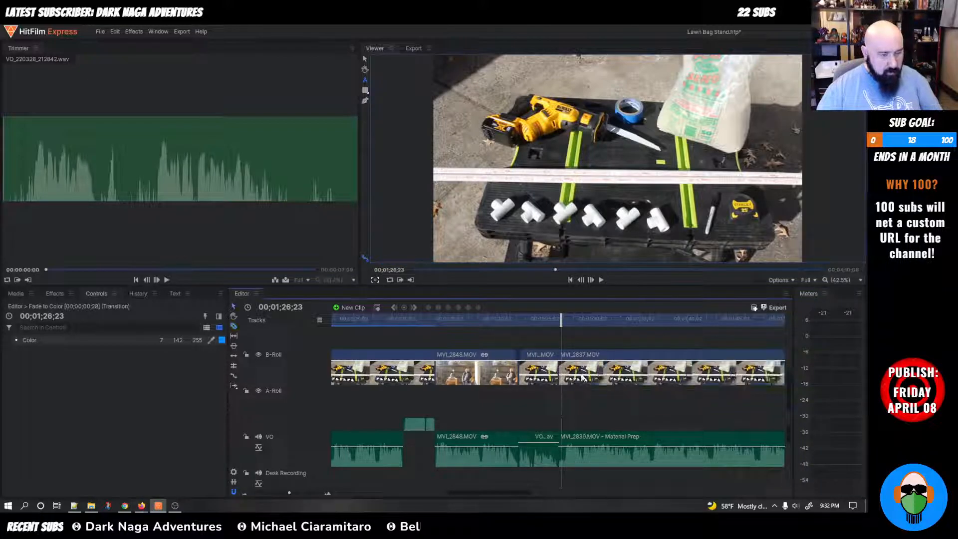
pyautogui.click(583, 363)
pyautogui.press('Delete')
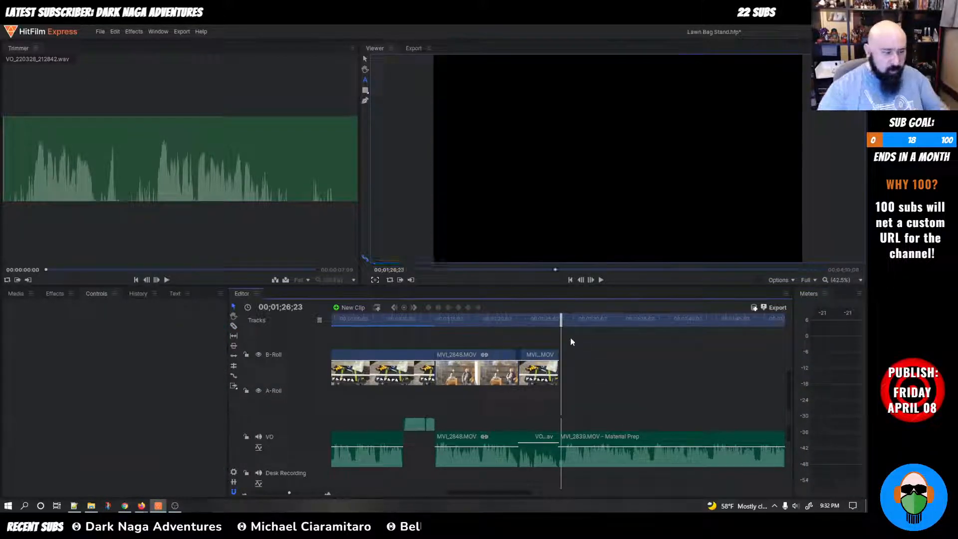
# Step: Place MVI_2849.MOV from the Video > Chop Saw media folder on the timeline after the Material Prep audio, with its picture on B-Roll
pyautogui.moveTo(561, 319); pyautogui.dragTo(533, 320)
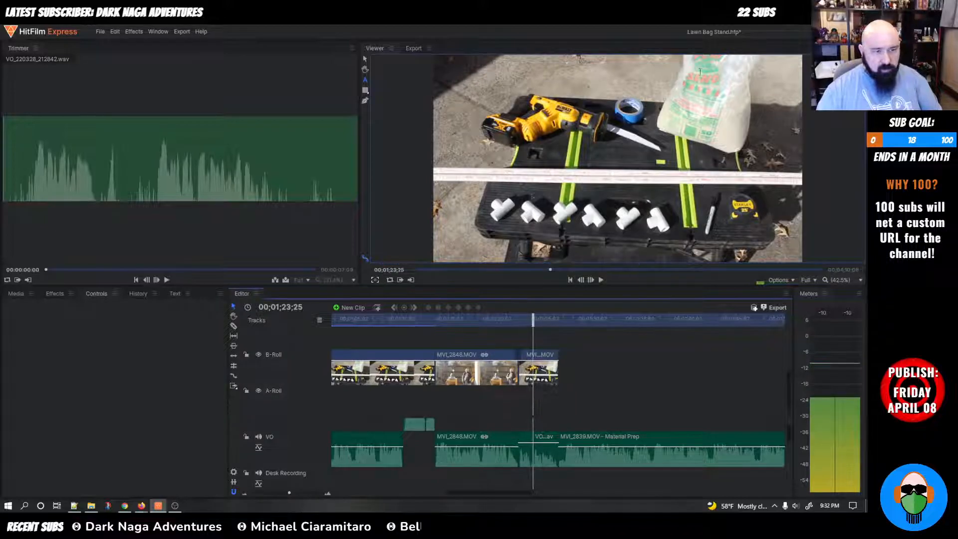
pyautogui.scroll(-3, 568, 396)
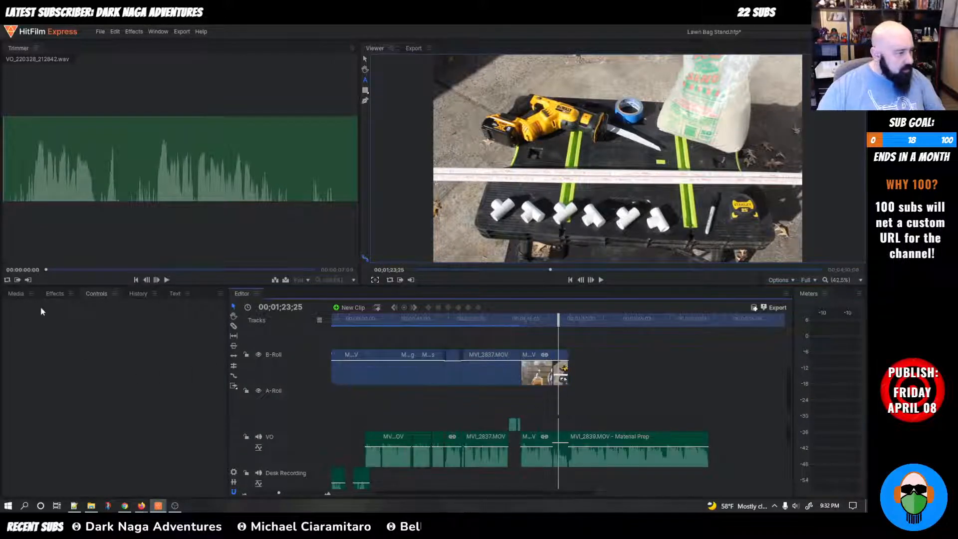
pyautogui.click(19, 296)
pyautogui.click(7, 353)
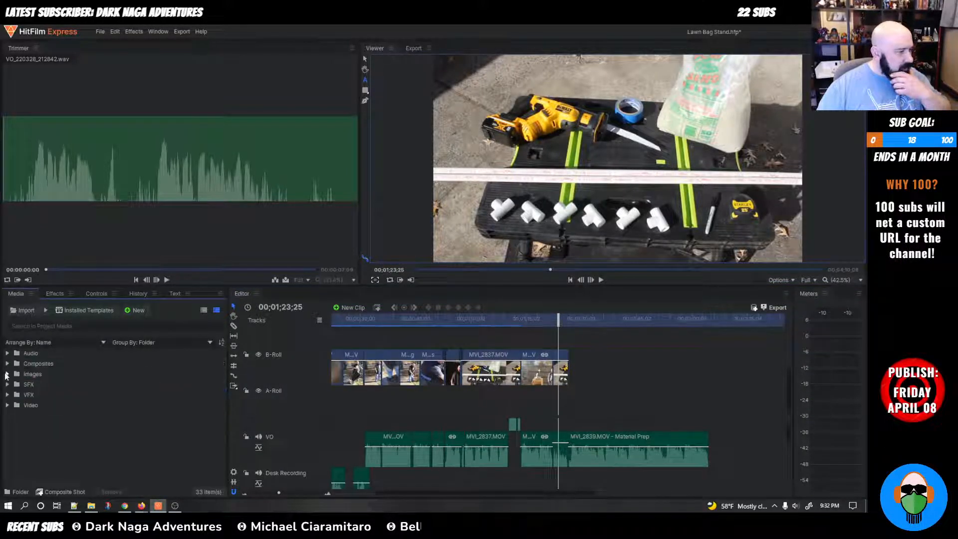
pyautogui.click(8, 404)
pyautogui.scroll(-5, 60, 395)
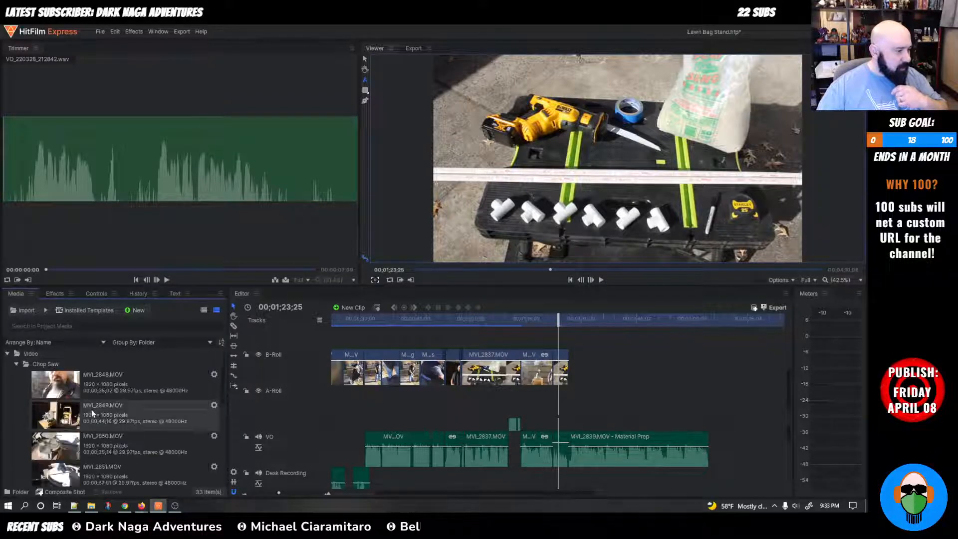
pyautogui.scroll(2, 62, 382)
pyautogui.click(61, 414)
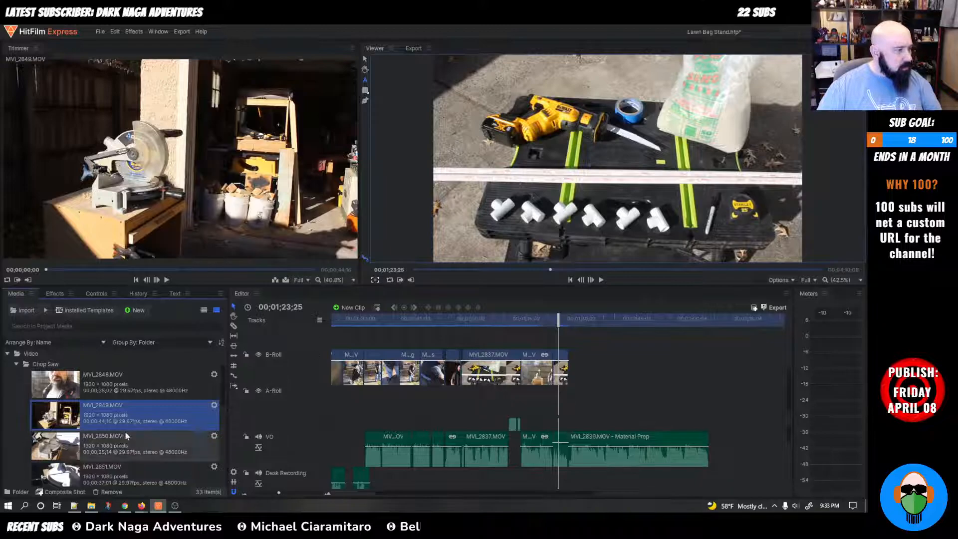
pyautogui.moveTo(60, 414); pyautogui.dragTo(728, 426)
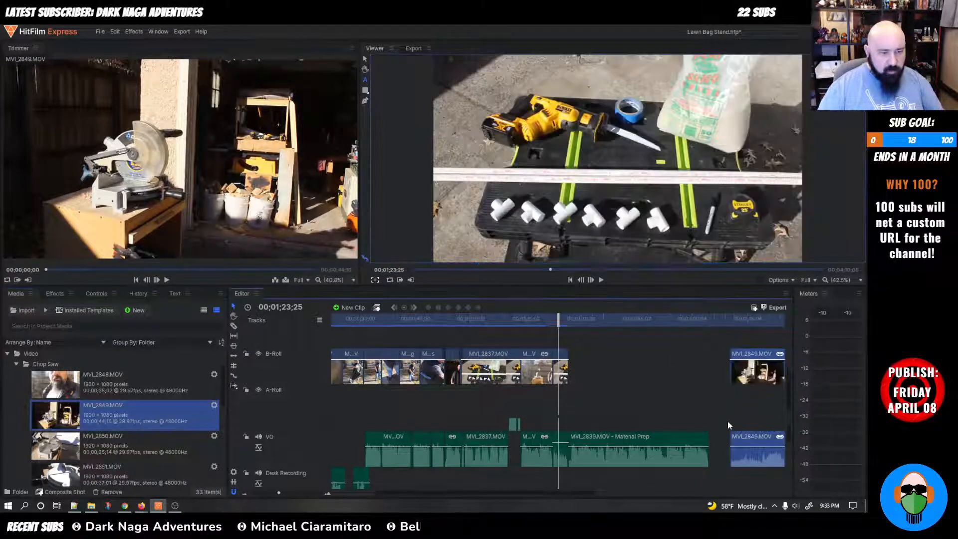
# Step: Play through MVI_2849.MOV on the timeline to examine where the chop saw cutting starts
pyautogui.moveTo(552, 320); pyautogui.dragTo(714, 320)
pyautogui.press('space')
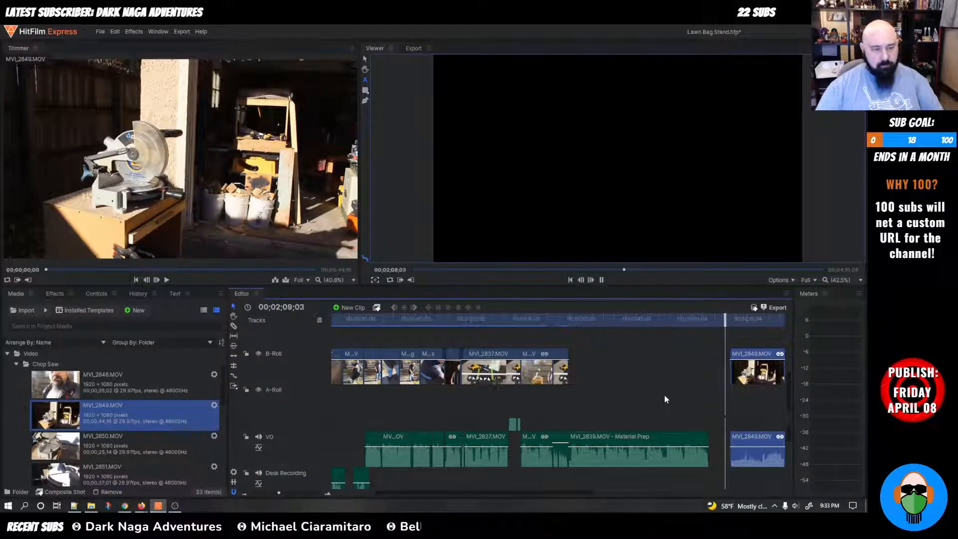
pyautogui.press('space')
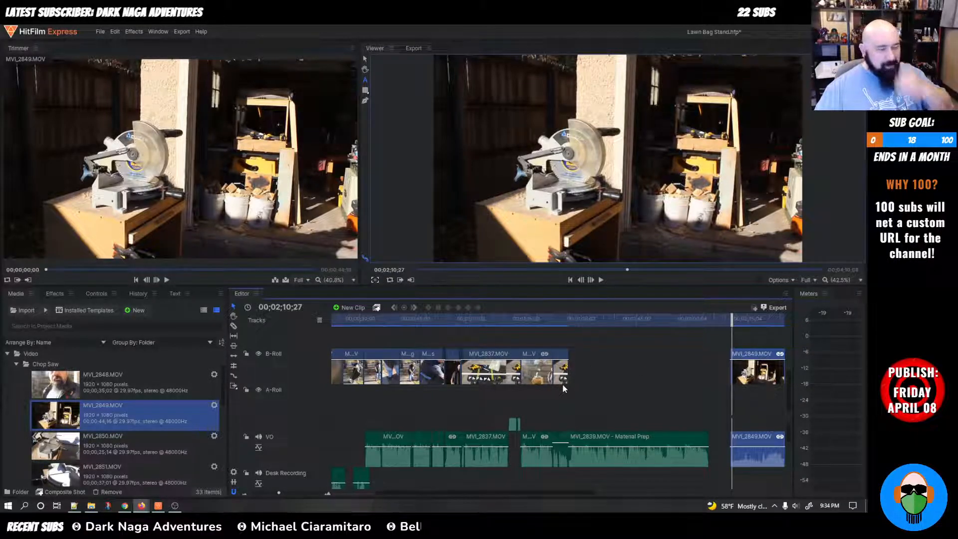
pyautogui.moveTo(732, 321)
pyautogui.mouseDown()
pyautogui.moveTo(682, 325)
pyautogui.moveTo(727, 325)
pyautogui.mouseUp()
pyautogui.press('space')
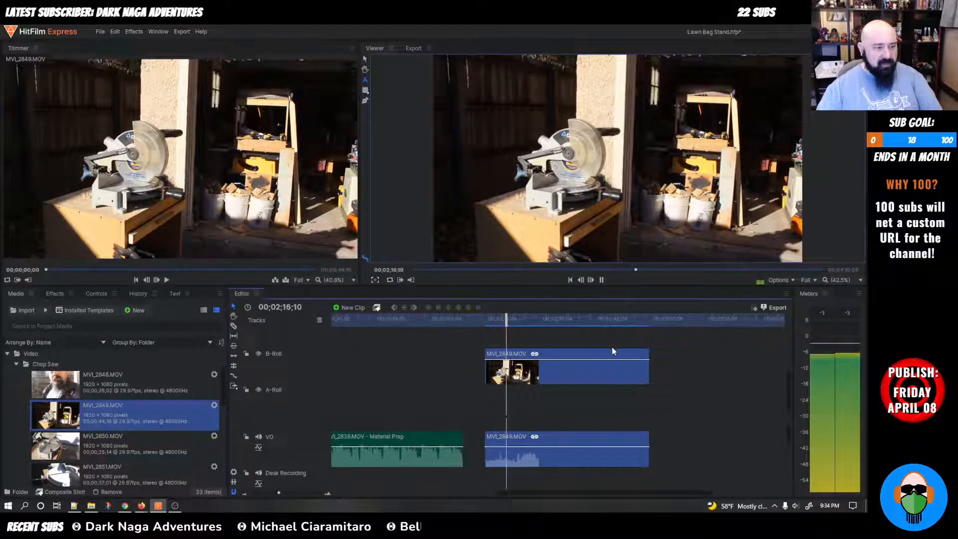
pyautogui.moveTo(508, 321); pyautogui.dragTo(559, 327)
pyautogui.press('space')
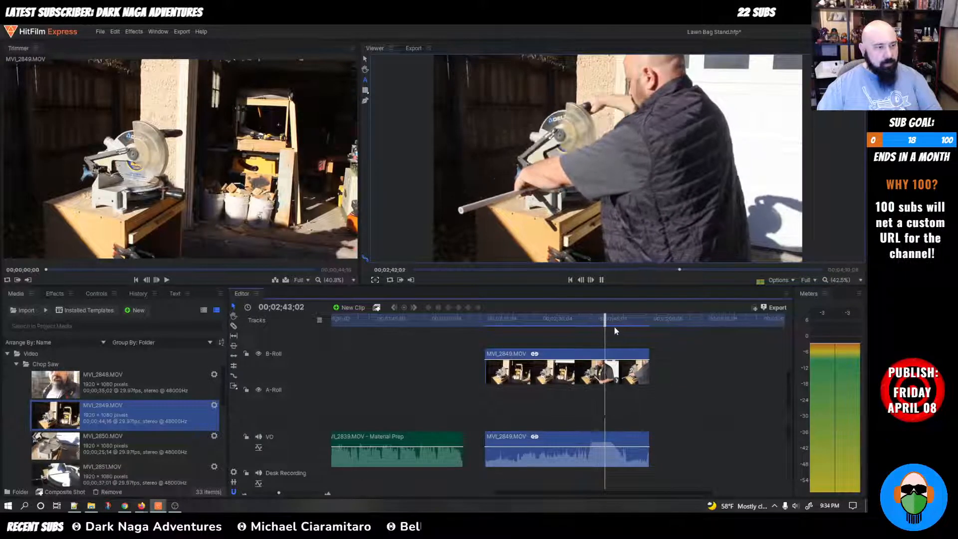
# Step: Split MVI_2849.MOV at 00;02;38;02, as the pipe is held at the saw, and delete the part before the split
pyautogui.click(571, 322)
pyautogui.press('space')
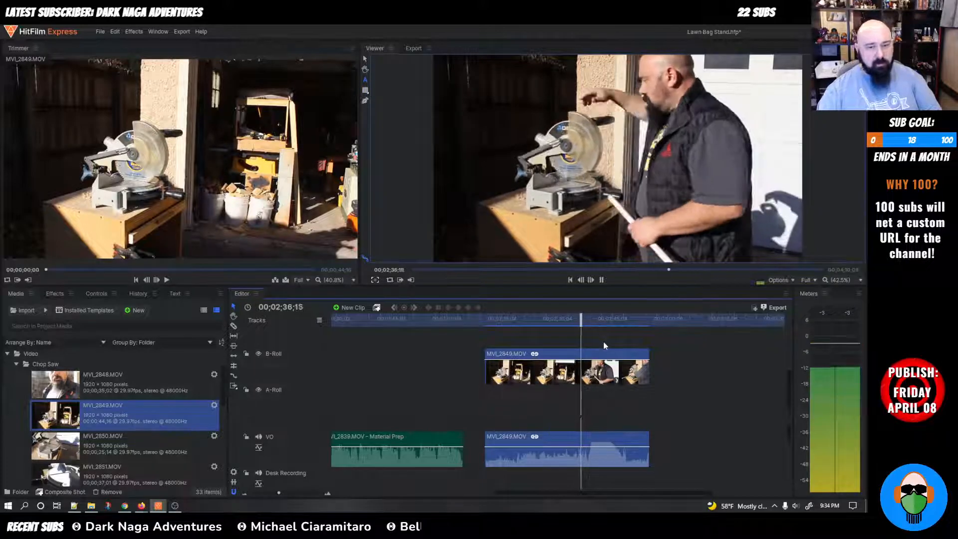
pyautogui.press('space')
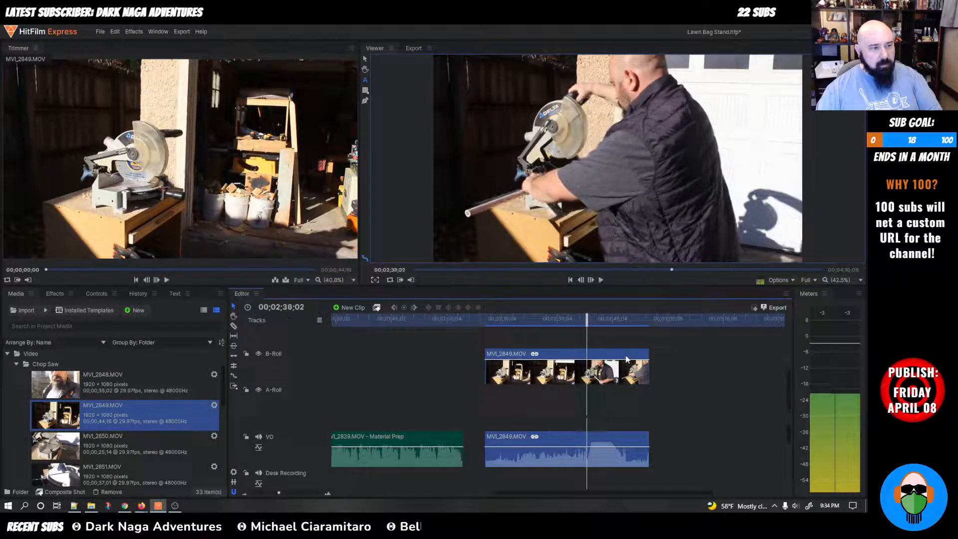
pyautogui.press('c')
pyautogui.click(587, 371)
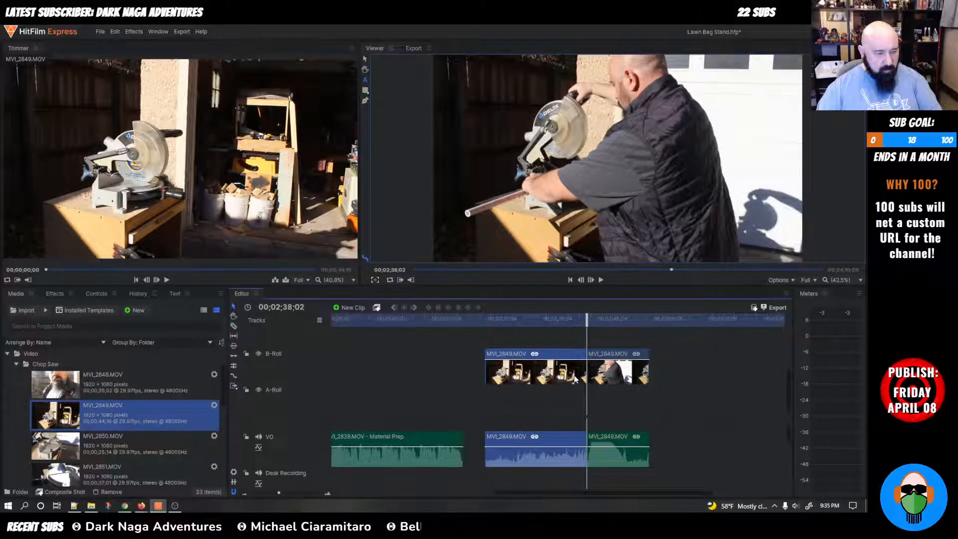
pyautogui.press('Delete')
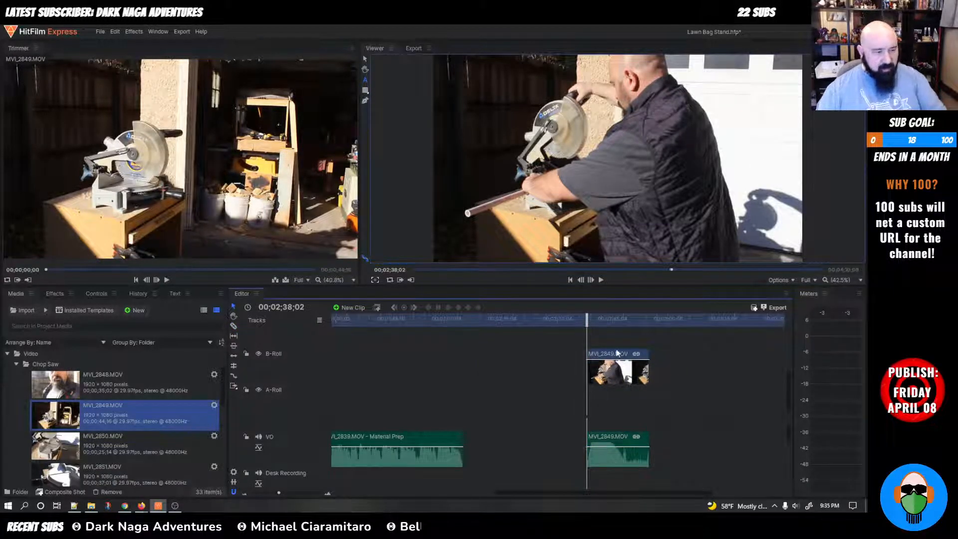
# Step: Split the remaining MVI_2849.MOV at 00;02;41;18 and move its second part later on the timeline, leaving a gap
pyautogui.press('space')
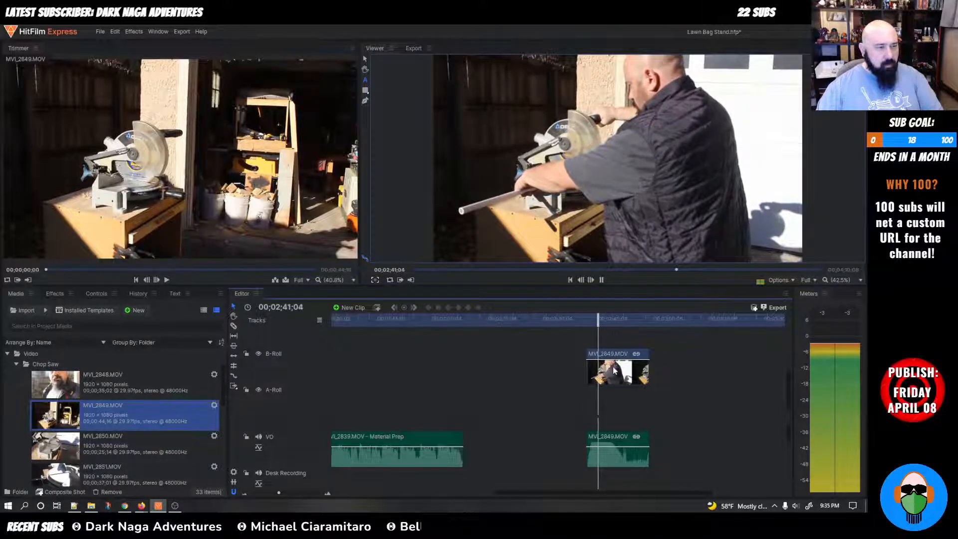
pyautogui.press('space')
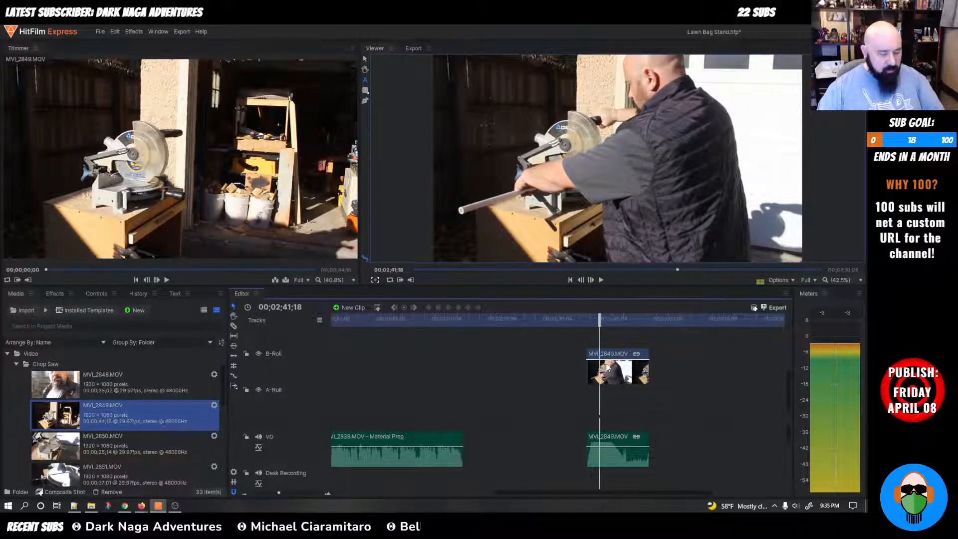
pyautogui.press('c')
pyautogui.click(601, 358)
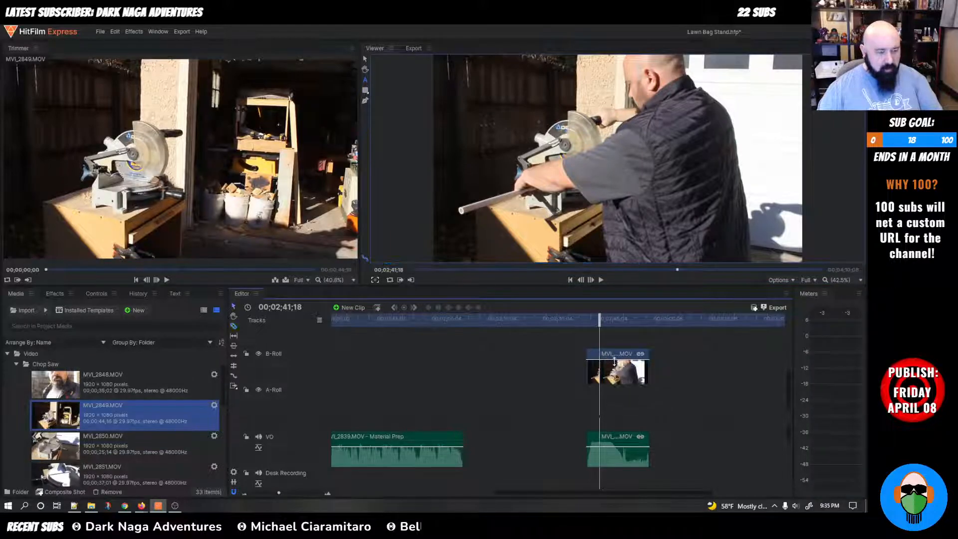
pyautogui.moveTo(614, 360); pyautogui.dragTo(686, 360)
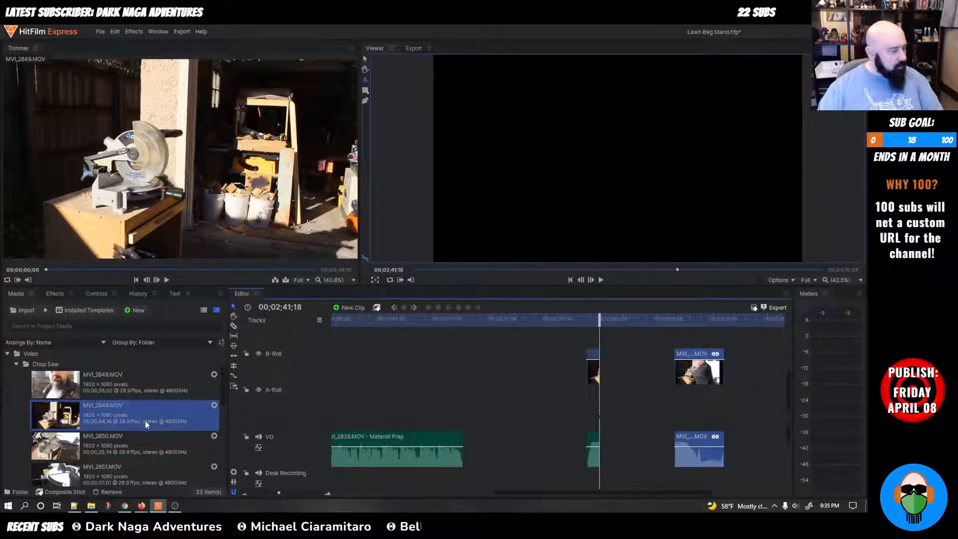
# Step: Place MVI_2851.MOV from the Chop Saw folder on the A-Roll track just after the first MVI_2849.MOV part and play it
pyautogui.click(58, 445)
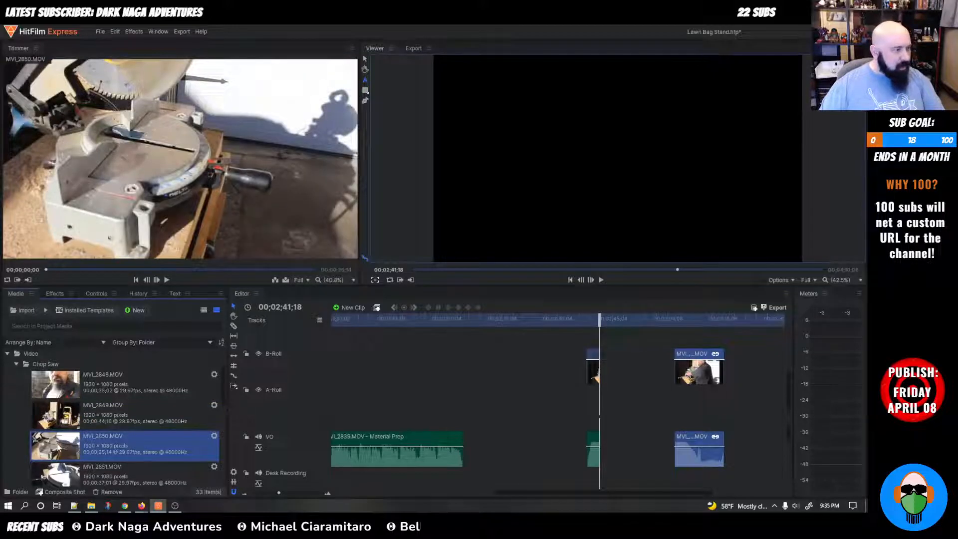
pyautogui.scroll(-1, 69, 468)
pyautogui.click(65, 432)
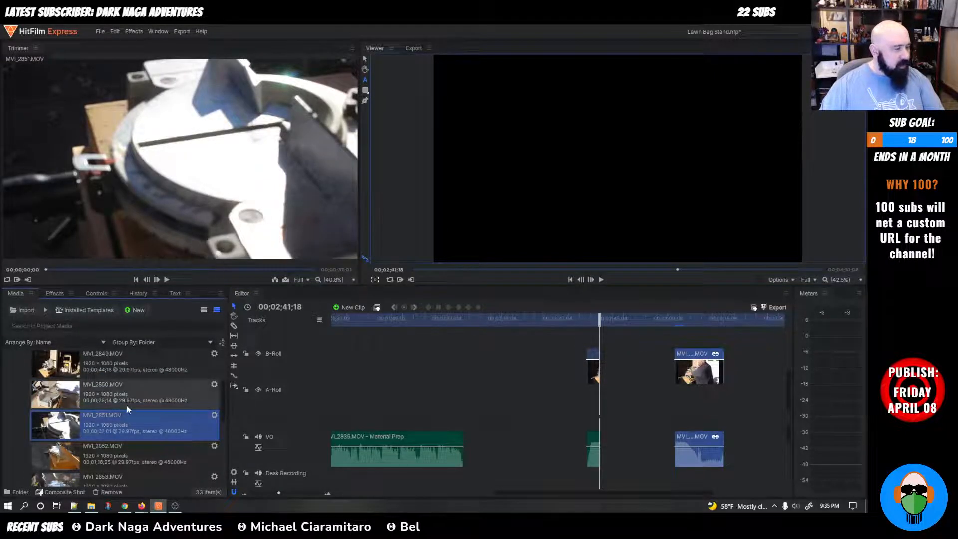
pyautogui.moveTo(66, 425); pyautogui.dragTo(606, 394)
pyautogui.press('space')
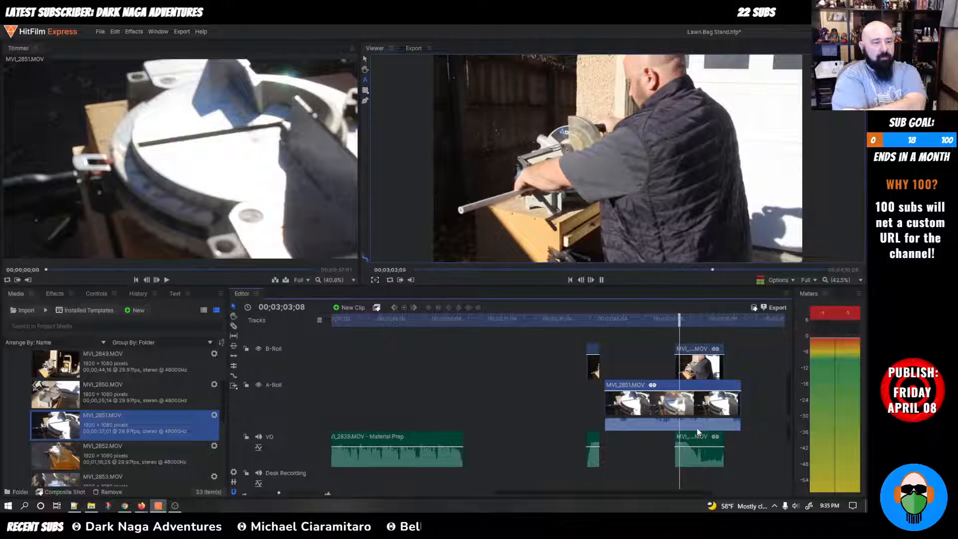
# Step: Move the second MVI_2849.MOV part further along the timeline and delete MVI_2851.MOV from the A-Roll track
pyautogui.moveTo(700, 352); pyautogui.dragTo(765, 348)
pyautogui.moveTo(666, 320)
pyautogui.mouseDown()
pyautogui.moveTo(716, 321)
pyautogui.moveTo(684, 322)
pyautogui.mouseUp()
pyautogui.click(622, 403)
pyautogui.press('Delete')
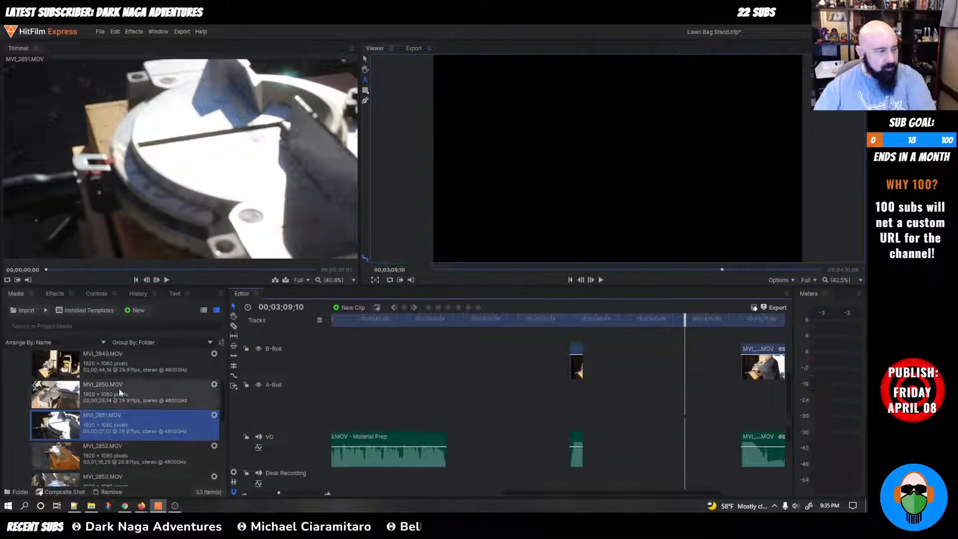
# Step: Remove MVI_2851.MOV from the project media, place MVI_2850.MOV on the B-Roll track directly after the first MVI_2849.MOV part and play it
pyautogui.rightClick(103, 421)
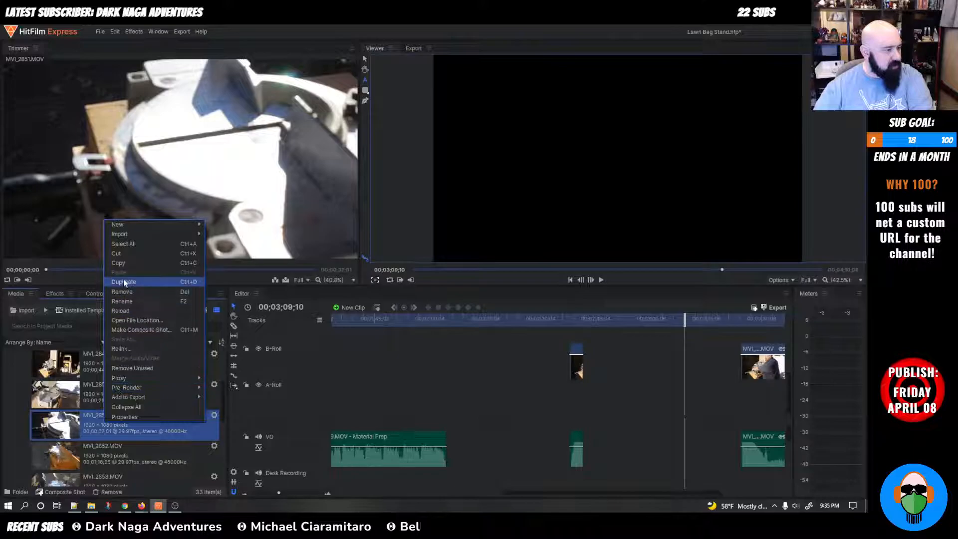
pyautogui.click(120, 291)
pyautogui.moveTo(82, 394); pyautogui.dragTo(585, 381)
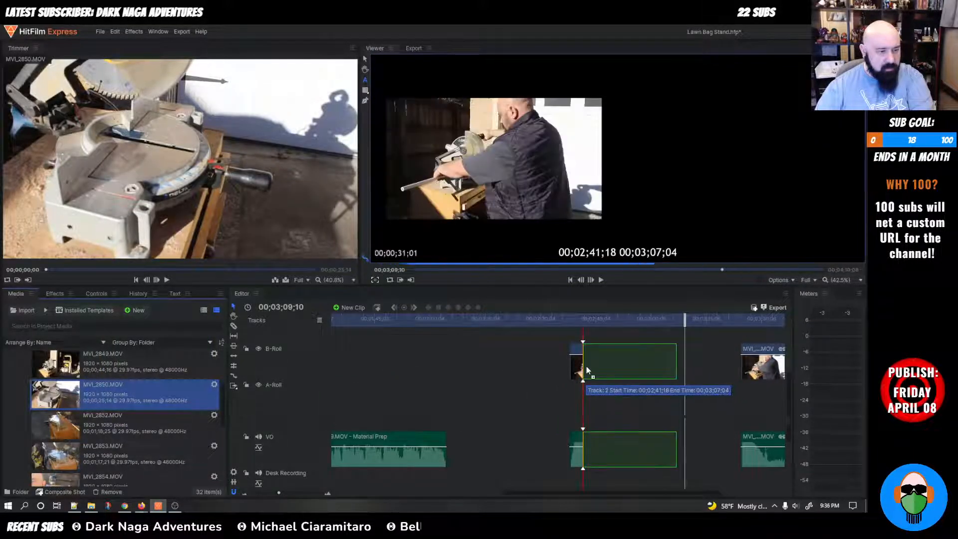
pyautogui.click(571, 319)
pyautogui.press('space')
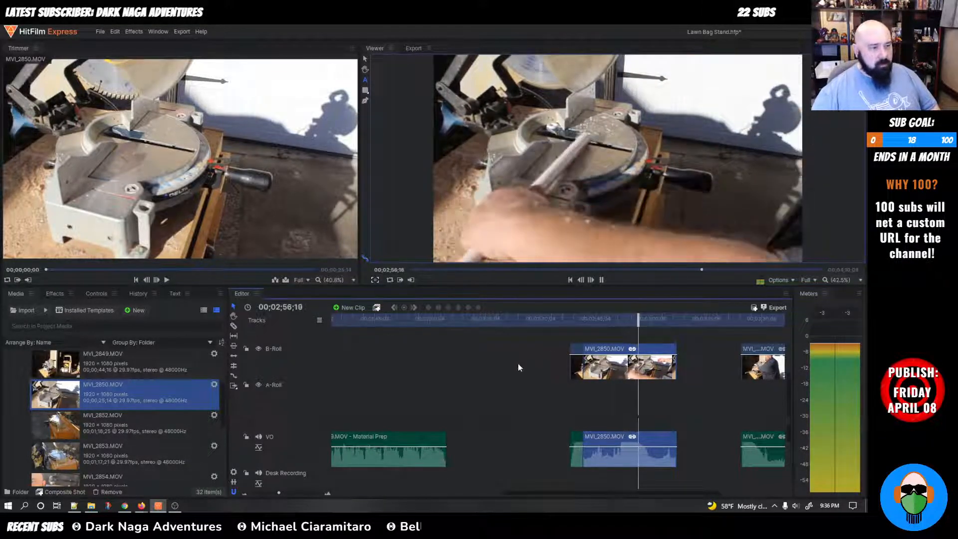
# Step: Try splitting MVI_2850.MOV at 00;02;54;29, keeping only its second part against the first MVI_2849.MOV part, and play the join
pyautogui.moveTo(584, 324); pyautogui.dragTo(633, 324)
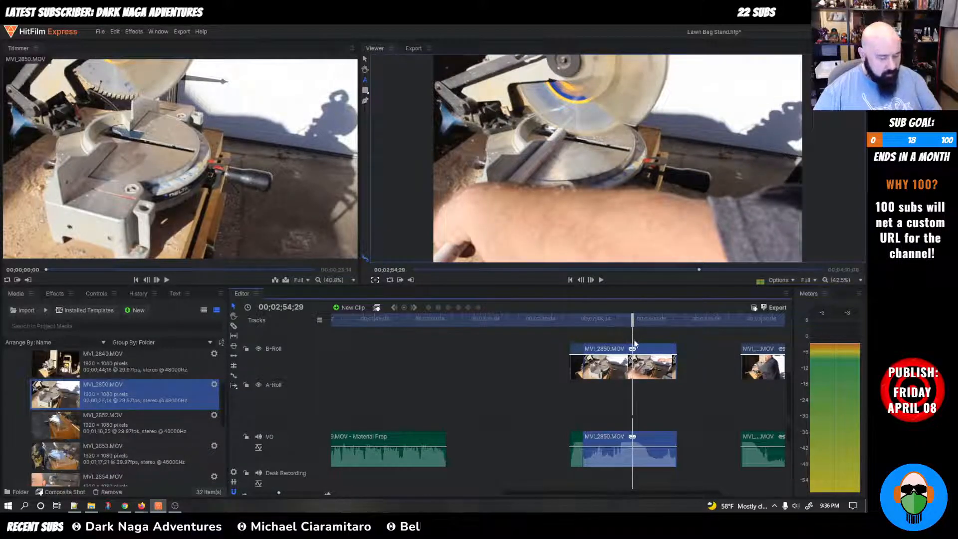
pyautogui.press('c')
pyautogui.click(632, 363)
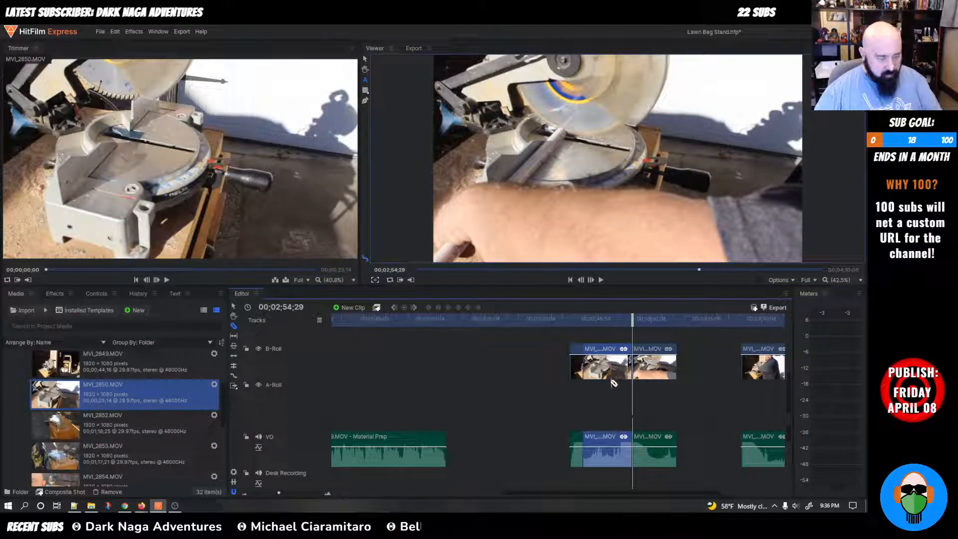
pyautogui.moveTo(664, 364); pyautogui.dragTo(568, 323)
pyautogui.press('space')
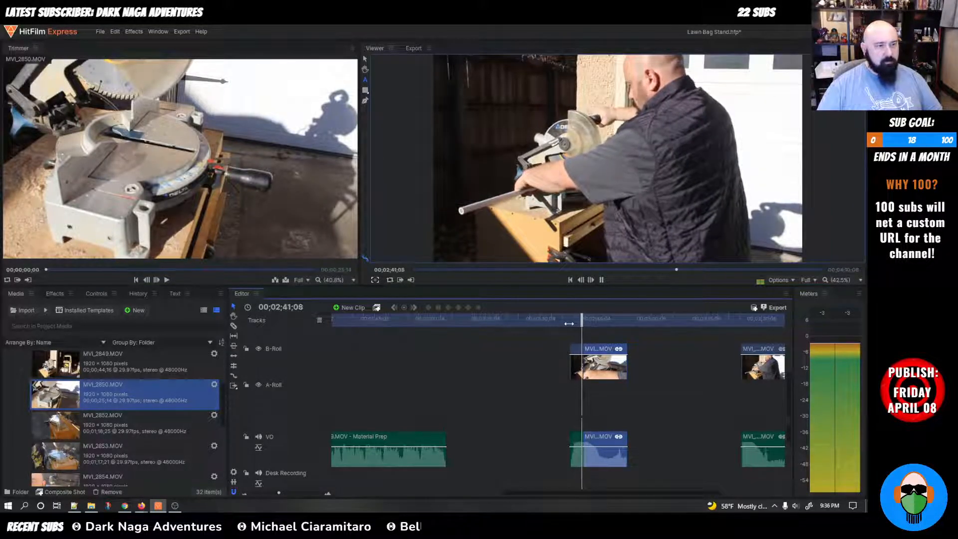
pyautogui.press('space')
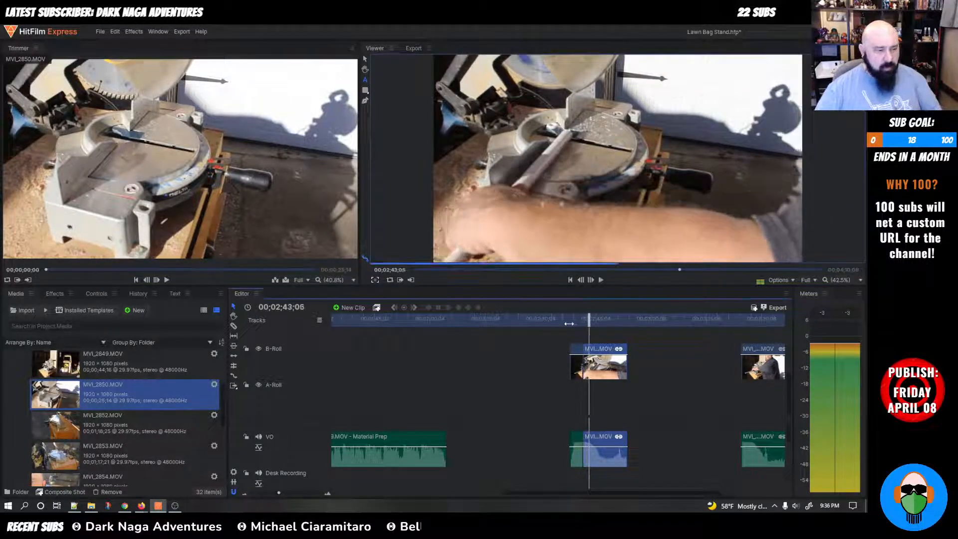
# Step: Undo the last trim and the split of MVI_2850.MOV
pyautogui.moveTo(607, 365); pyautogui.dragTo(620, 364)
pyautogui.hotkey('ctrl', 'z')
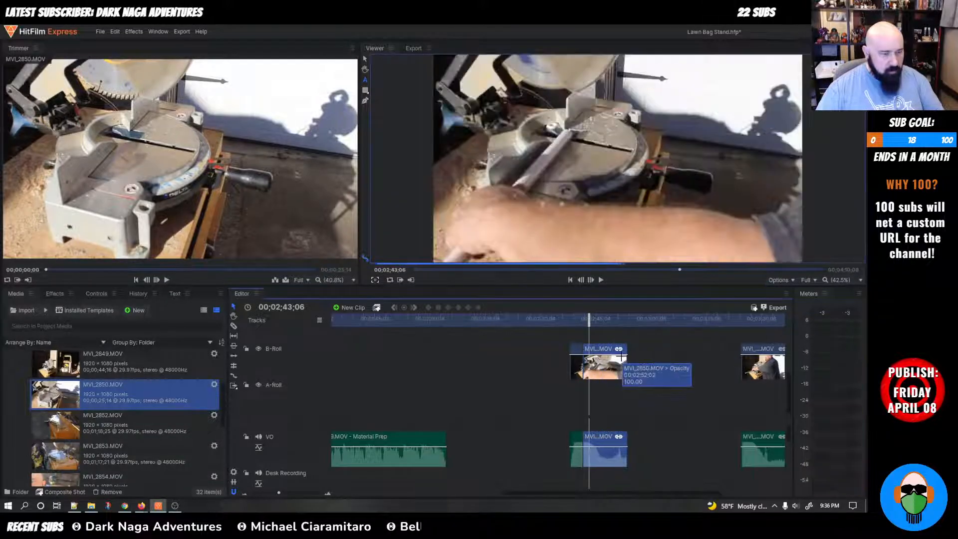
pyautogui.hotkey('ctrl', 'z')
pyautogui.hotkey('ctrl', 'z')
pyautogui.hotkey('ctrl', 'z')
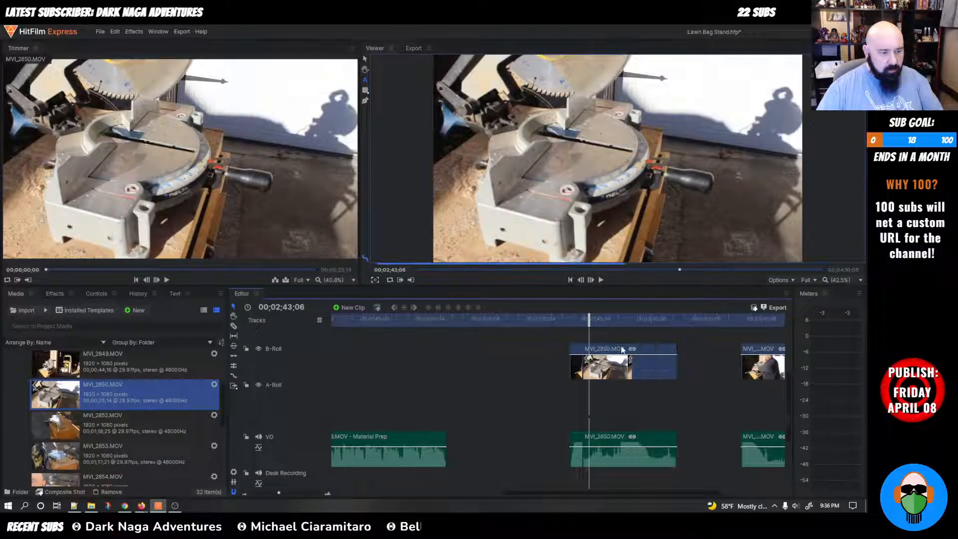
# Step: Split MVI_2850.MOV at 00;02;51;09, ripple delete the part before the split and play the cut from MVI_2849.MOV
pyautogui.moveTo(593, 325); pyautogui.dragTo(616, 324)
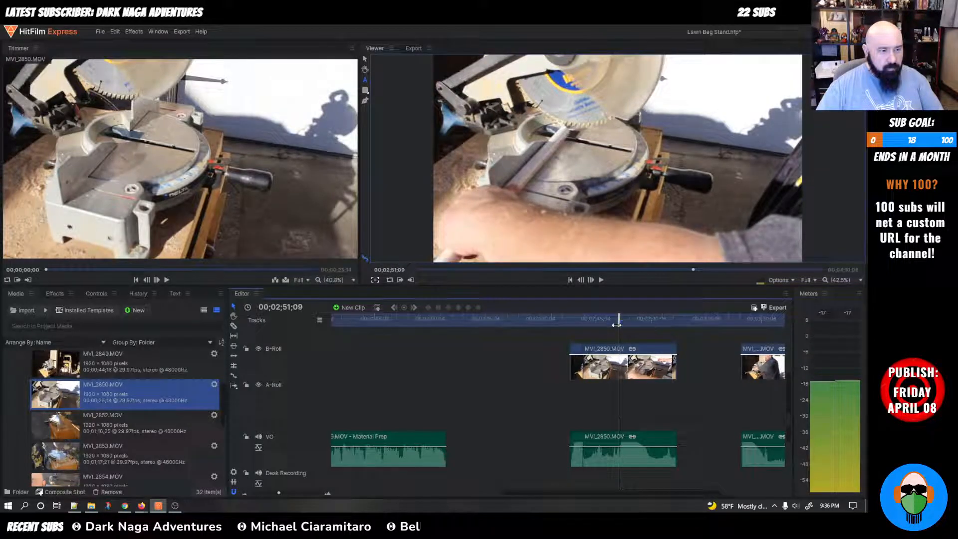
pyautogui.press('c')
pyautogui.click(619, 352)
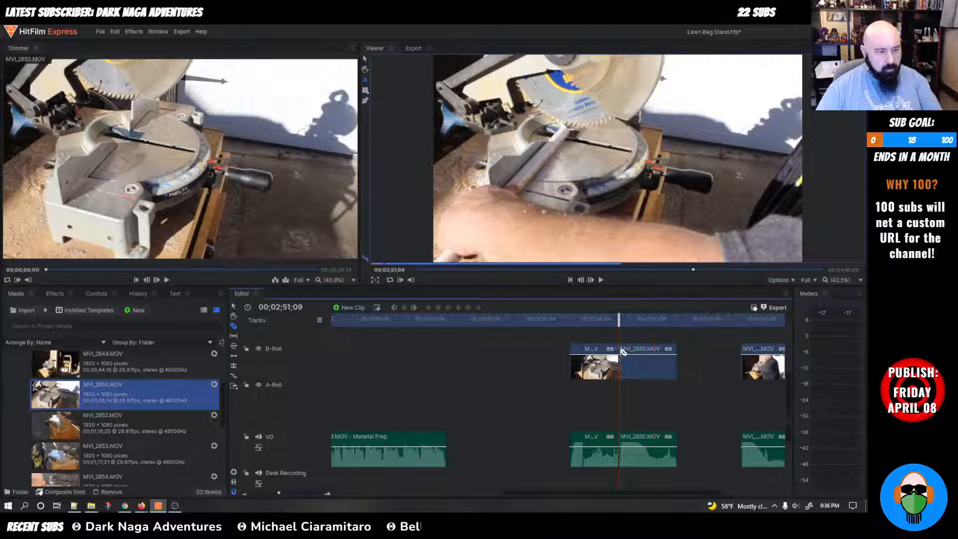
pyautogui.click(596, 353)
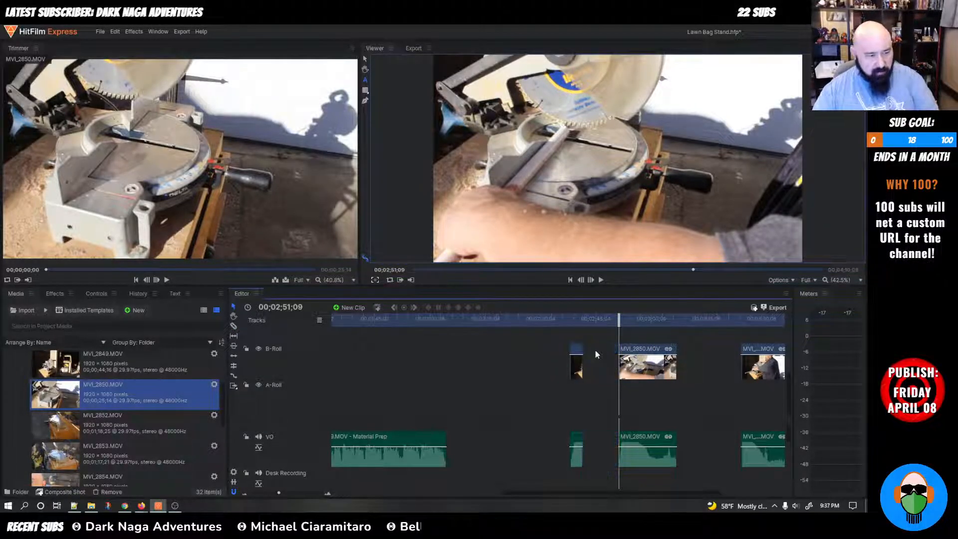
pyautogui.rightClick(595, 351)
pyautogui.click(626, 308)
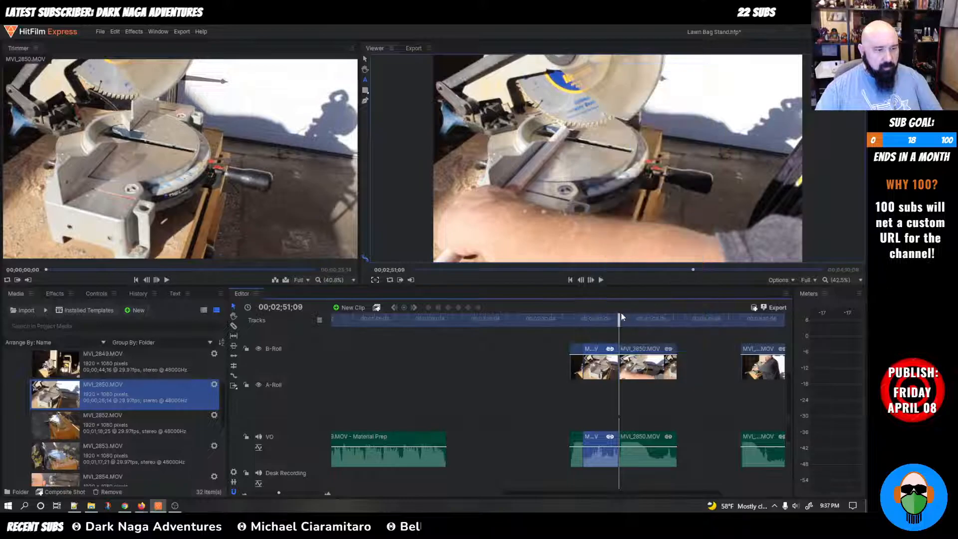
pyautogui.moveTo(569, 319); pyautogui.dragTo(558, 324)
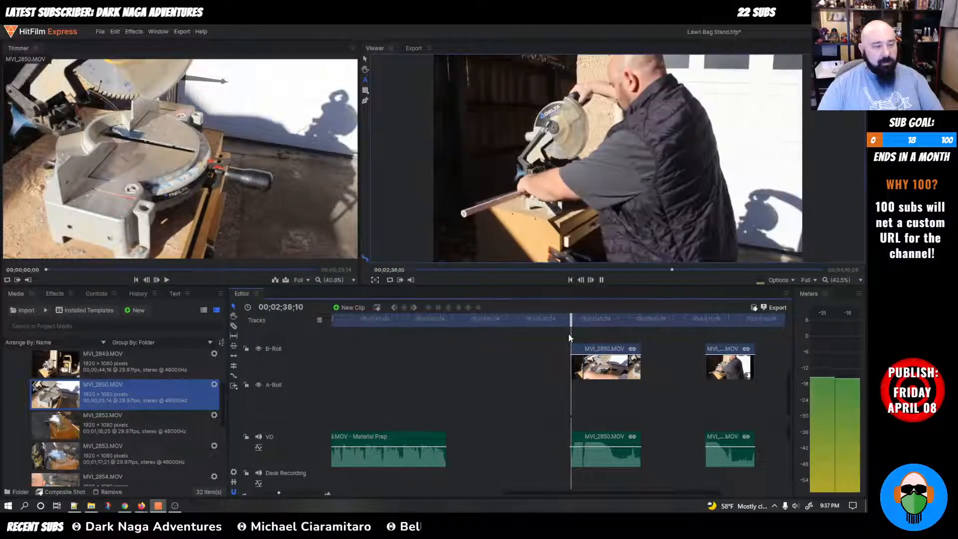
pyautogui.press('space')
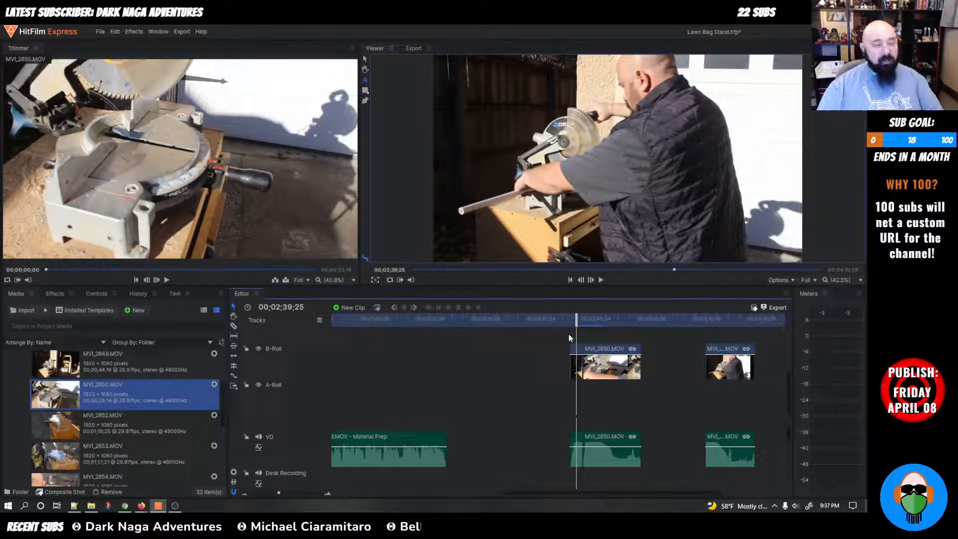
pyautogui.press('space')
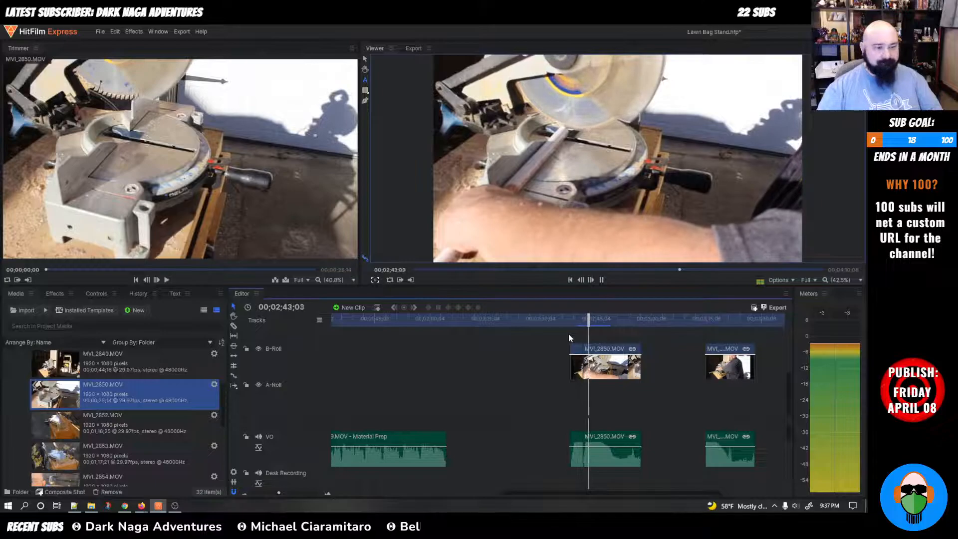
# Step: Split MVI_2850.MOV again at 00;02;43;18, ripple delete the short part before the split and replay the cut
pyautogui.click(595, 315)
pyautogui.moveTo(594, 316); pyautogui.dragTo(589, 316)
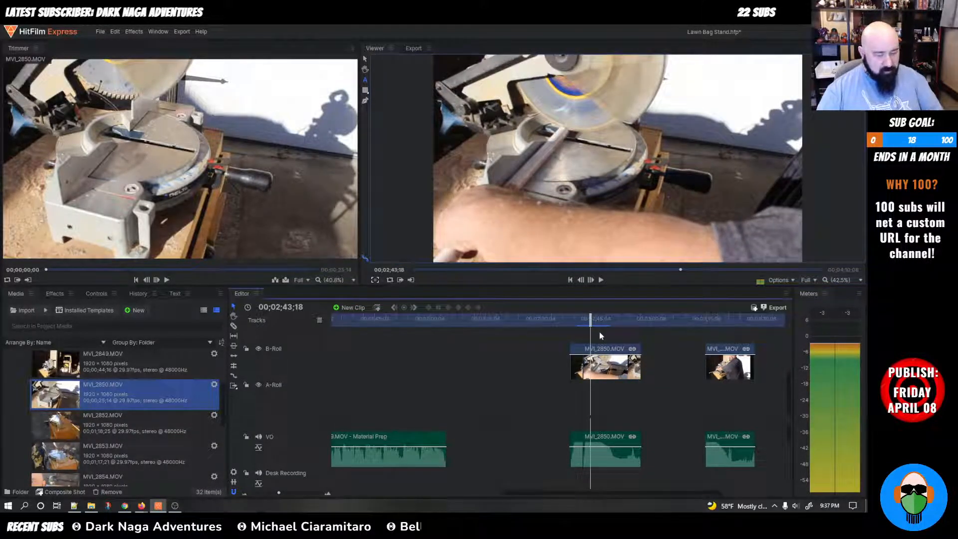
pyautogui.press('c')
pyautogui.click(590, 352)
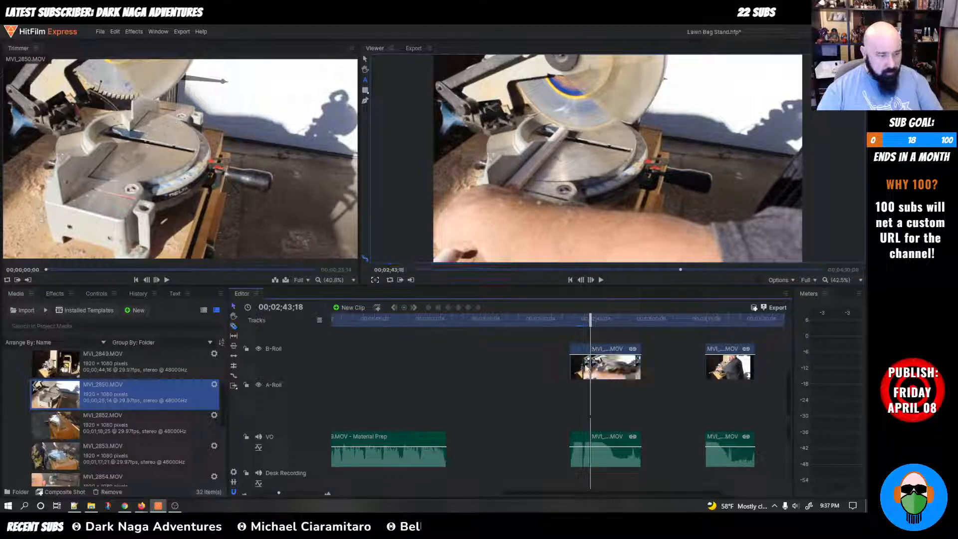
pyautogui.rightClick(587, 355)
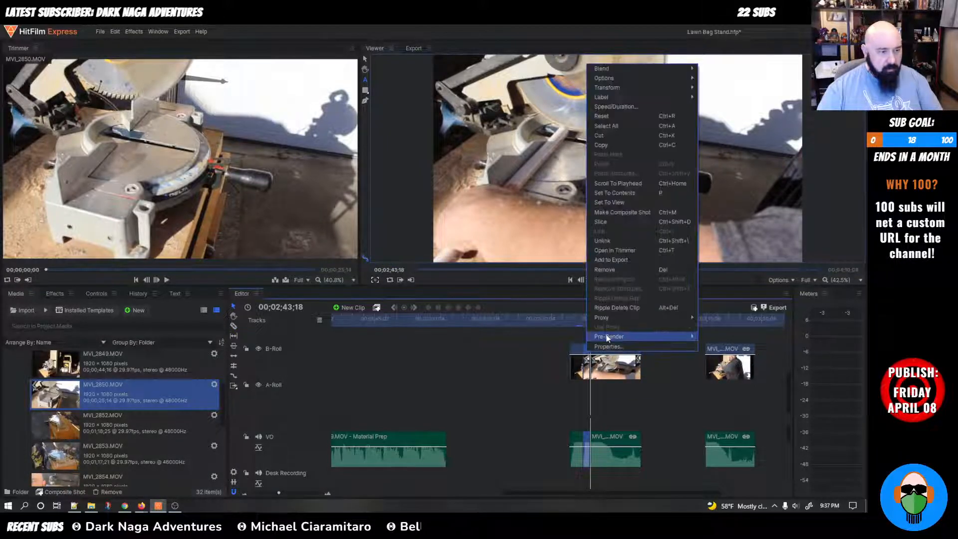
pyautogui.click(612, 307)
pyautogui.moveTo(586, 317); pyautogui.dragTo(570, 320)
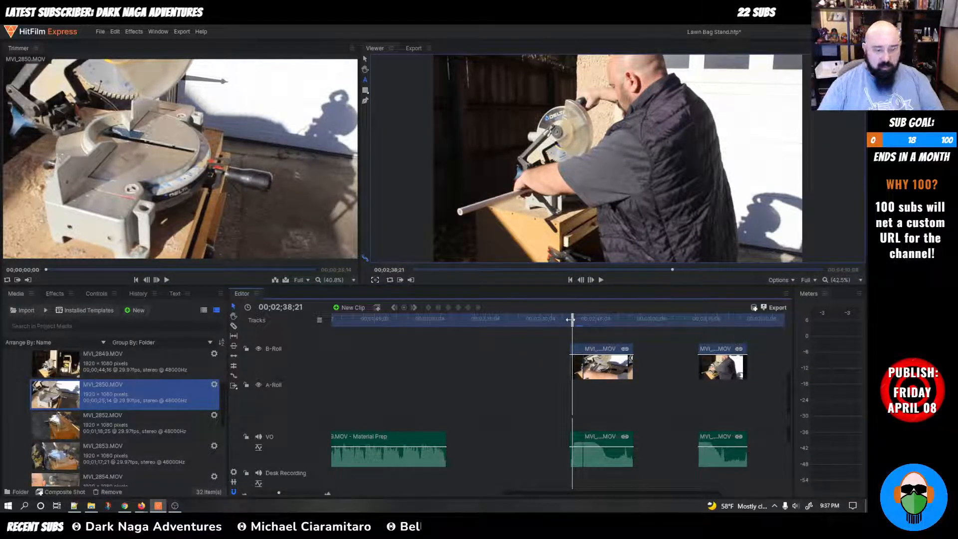
pyautogui.press('space')
pyautogui.click(563, 321)
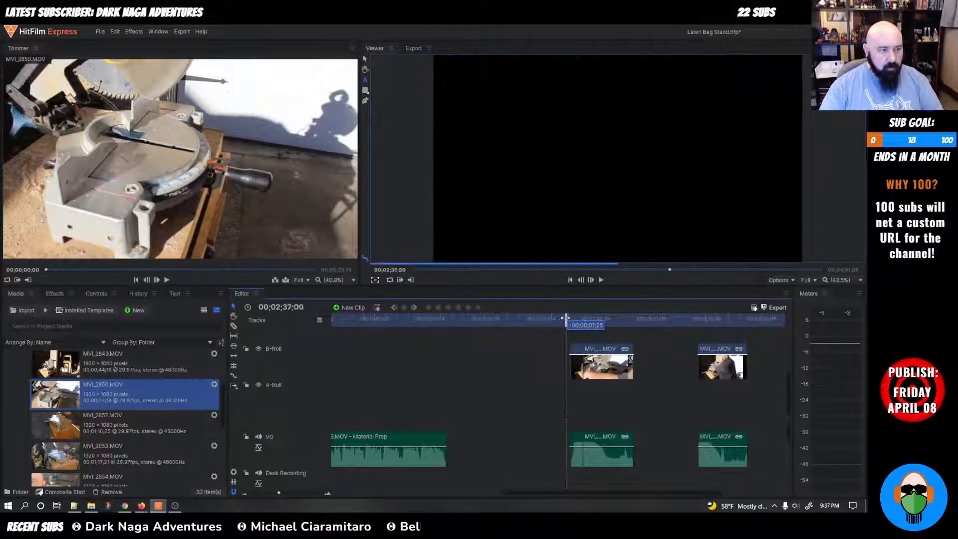
pyautogui.click(562, 322)
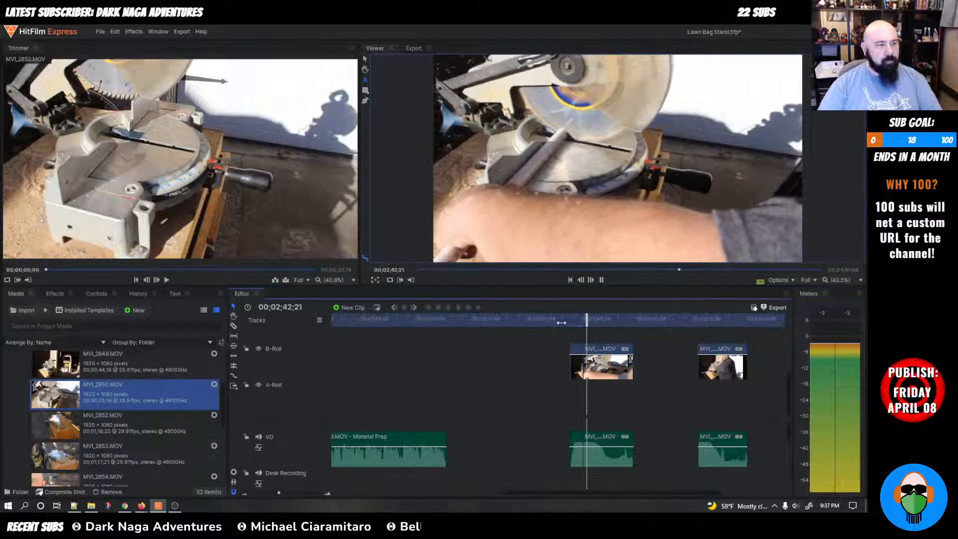
pyautogui.press('space')
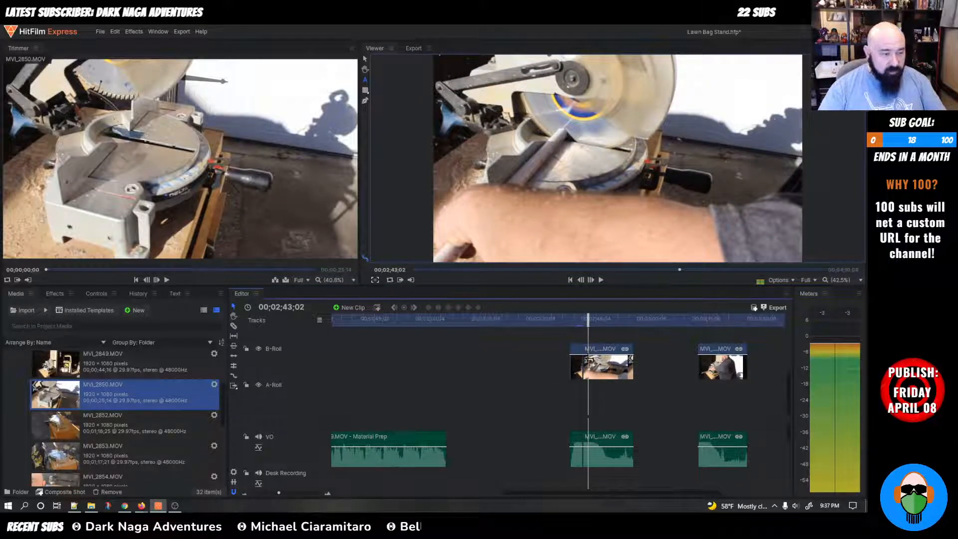
# Step: Split MVI_2850.MOV at 00;02;41;19, just a few frames after its start
pyautogui.scroll(8, 588, 368)
pyautogui.moveTo(557, 321); pyautogui.dragTo(377, 335)
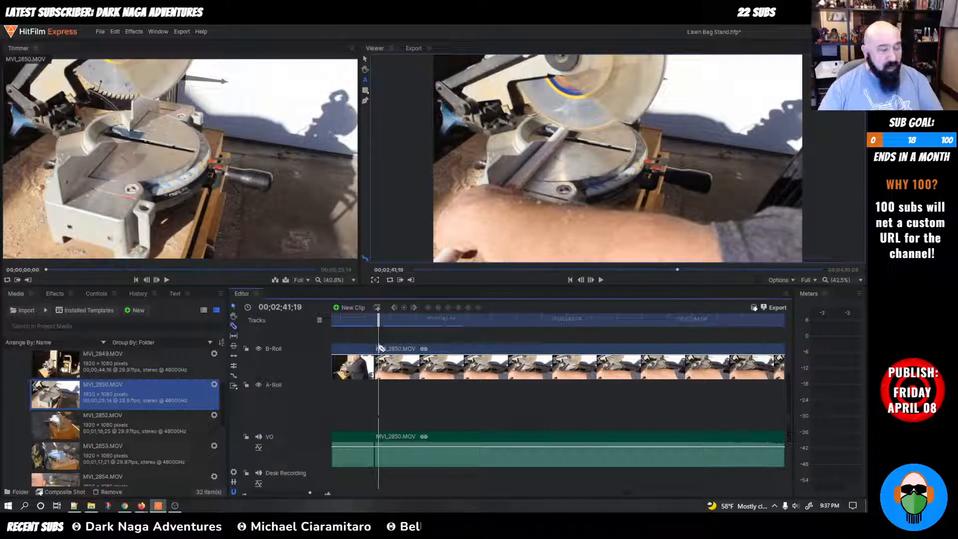
pyautogui.moveTo(380, 349); pyautogui.dragTo(380, 352)
pyautogui.press('v')
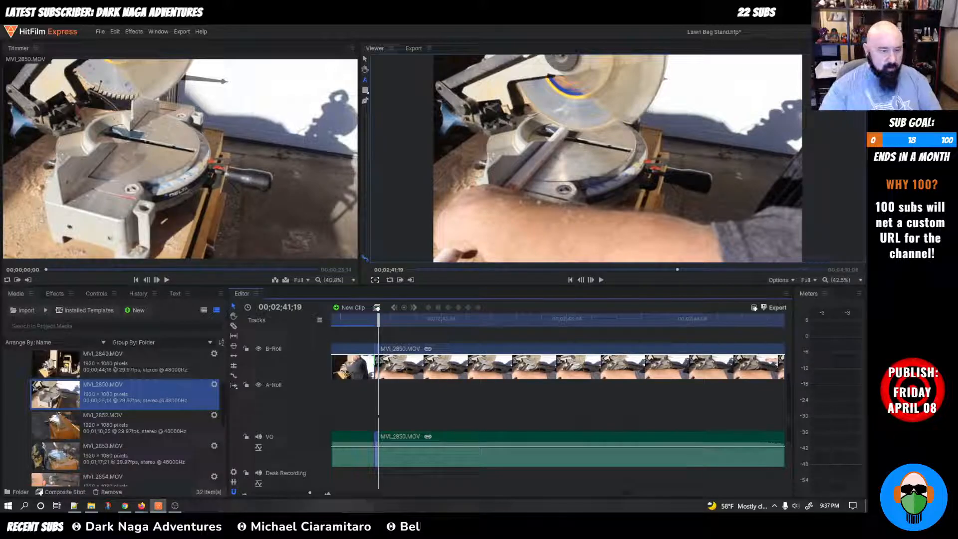
# Step: Ripple delete the MVI_2849.MOV part before the cut, play the result and undo the deletion
pyautogui.rightClick(374, 357)
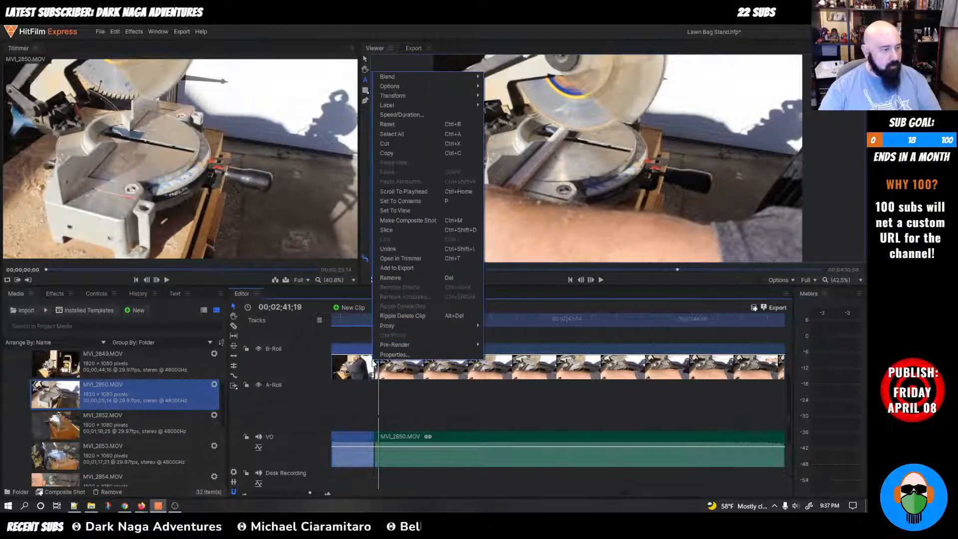
pyautogui.click(402, 315)
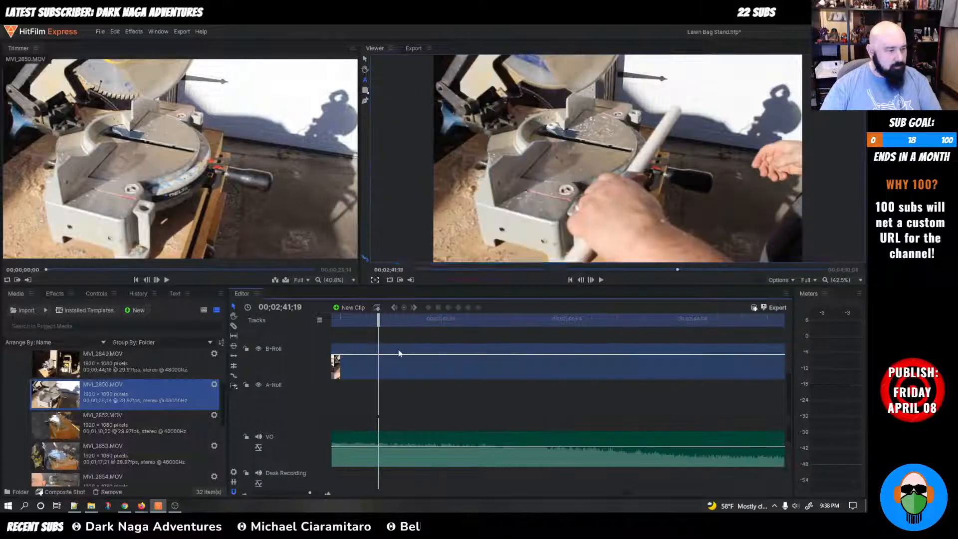
pyautogui.moveTo(382, 320); pyautogui.dragTo(343, 321)
pyautogui.press('space')
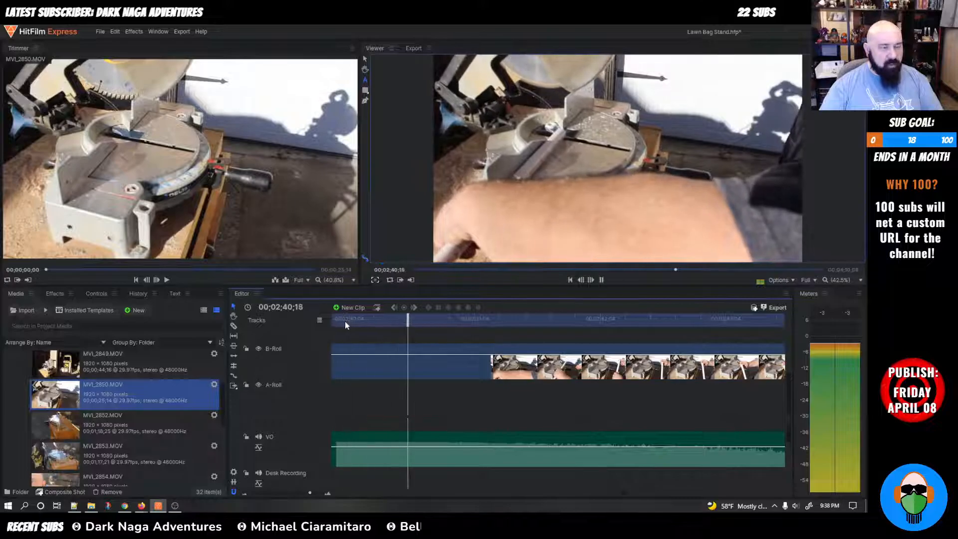
pyautogui.press('space')
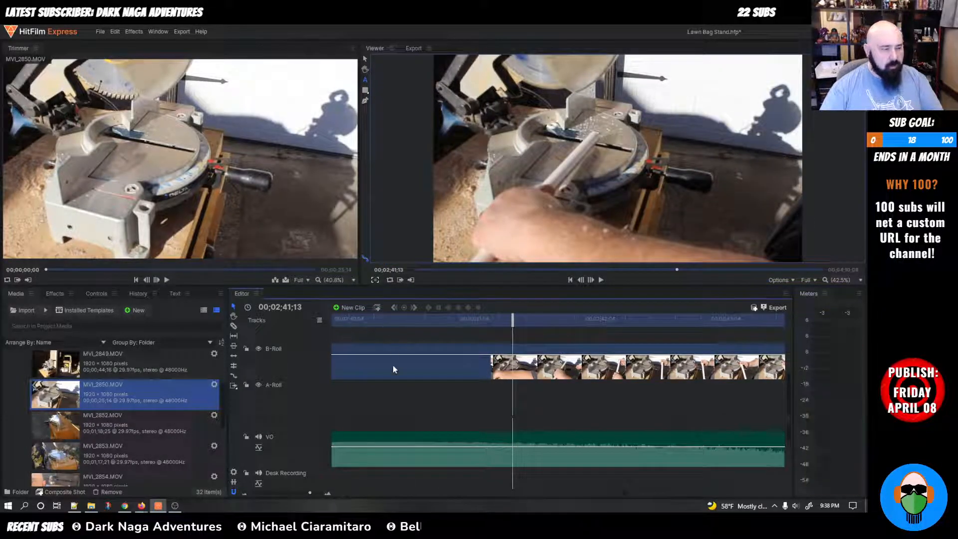
pyautogui.press('-')
pyautogui.press('-')
pyautogui.press('-')
pyautogui.hotkey('ctrl', 'z')
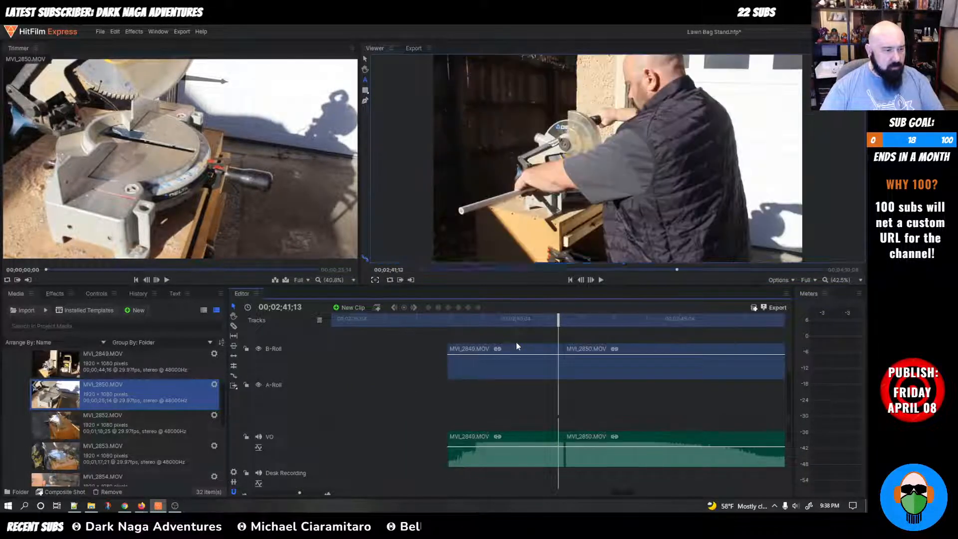
# Step: Ripple delete the few-frame sliver of MVI_2850.MOV after MVI_2849.MOV and play the cut from just before MVI_2849.MOV
pyautogui.scroll(5, 594, 361)
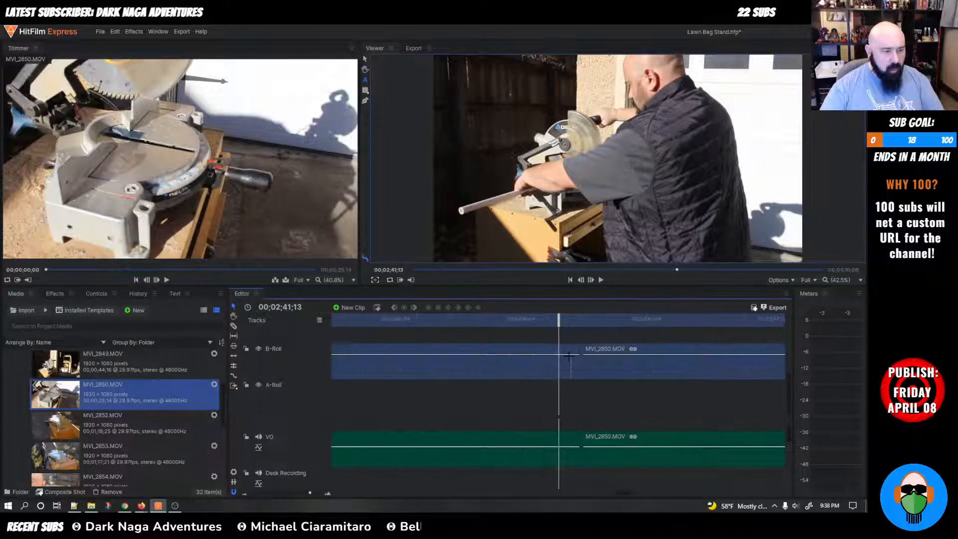
pyautogui.rightClick(594, 363)
pyautogui.click(613, 313)
pyautogui.moveTo(543, 321); pyautogui.dragTo(349, 348)
pyautogui.scroll(-3, 390, 365)
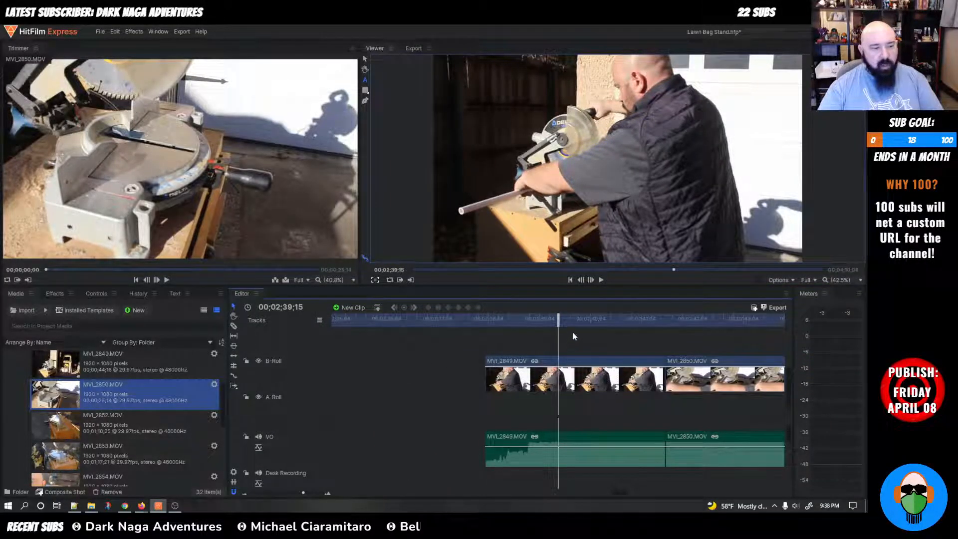
pyautogui.moveTo(555, 322); pyautogui.dragTo(468, 326)
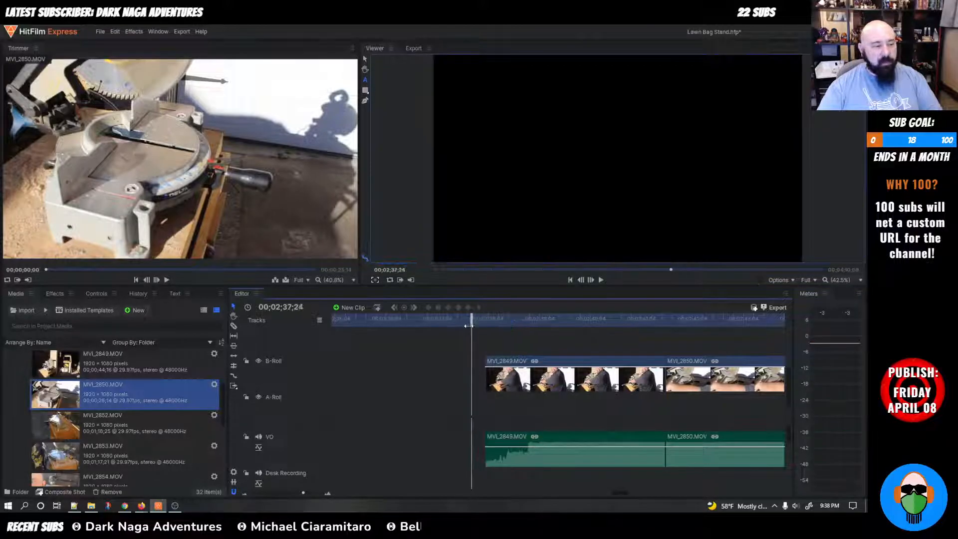
pyautogui.press('space')
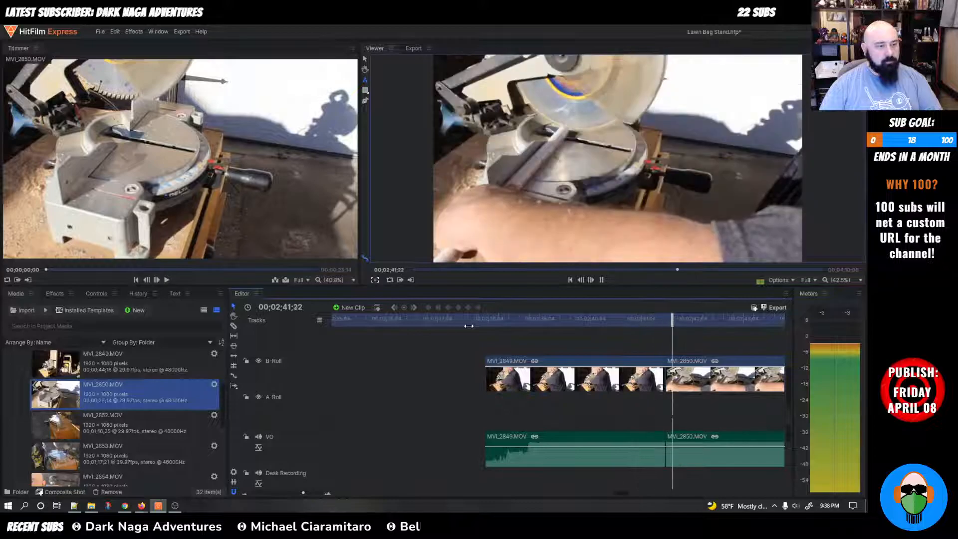
pyautogui.press('space')
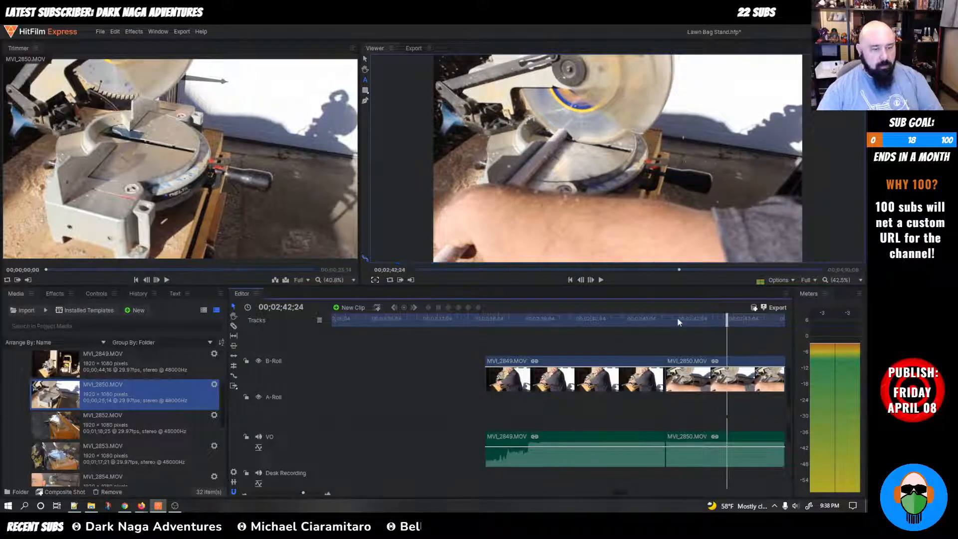
# Step: Split MVI_2850.MOV at 00;02;41;19, one frame after its start, and ripple delete the single-frame sliver
pyautogui.moveTo(727, 319); pyautogui.dragTo(660, 325)
pyautogui.press('Down')
pyautogui.press('Right')
pyautogui.press('Right')
pyautogui.press('Right')
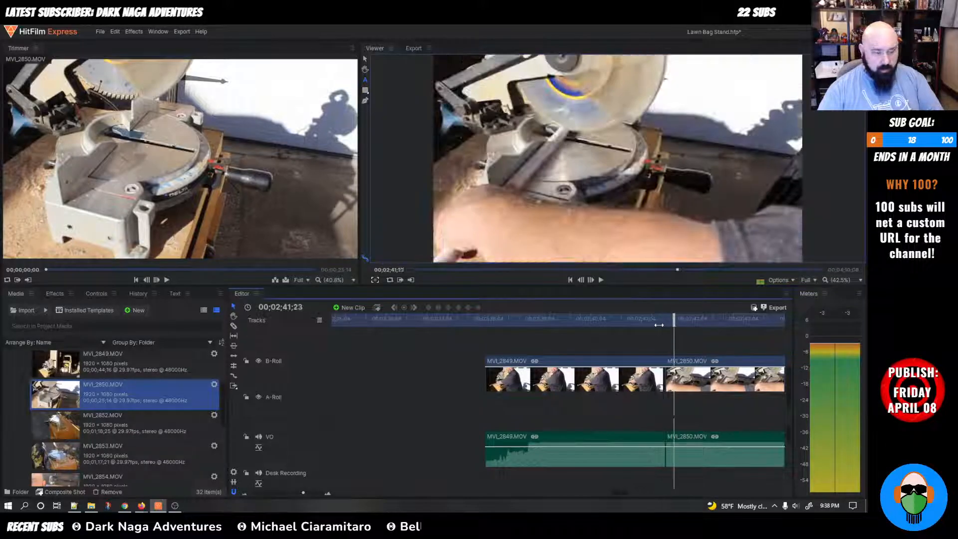
pyautogui.press('Down')
pyautogui.press('Up')
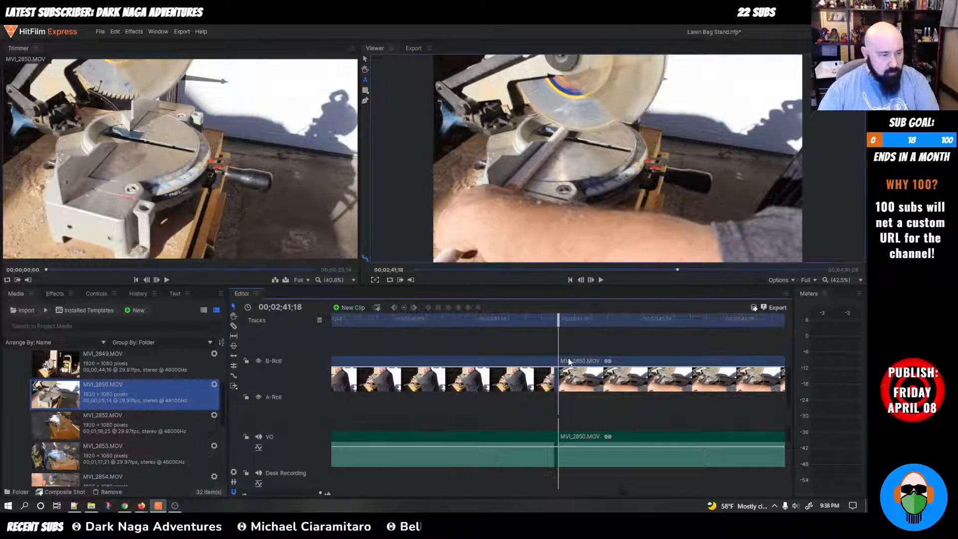
pyautogui.scroll(3, 569, 362)
pyautogui.scroll(-2, 568, 363)
pyautogui.press('Right')
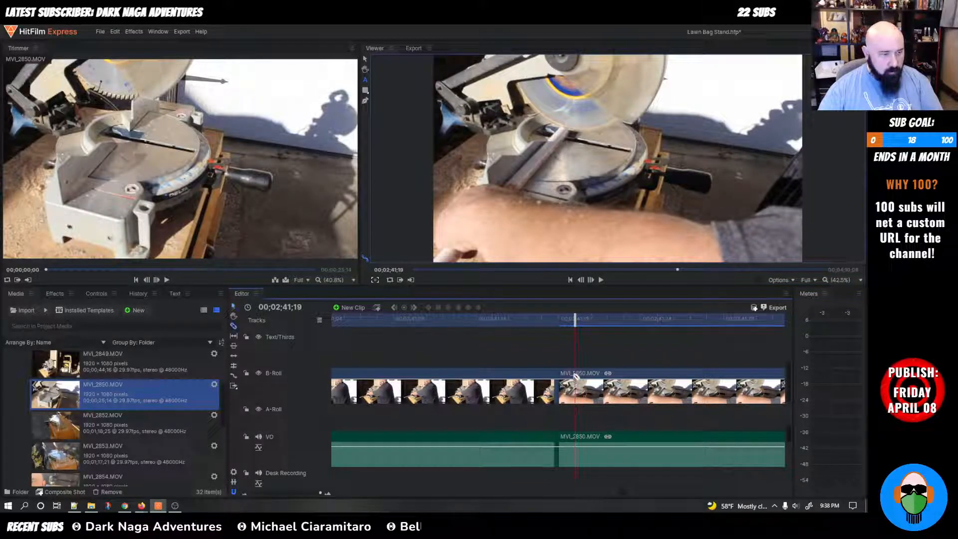
pyautogui.click(575, 375)
pyautogui.rightClick(568, 381)
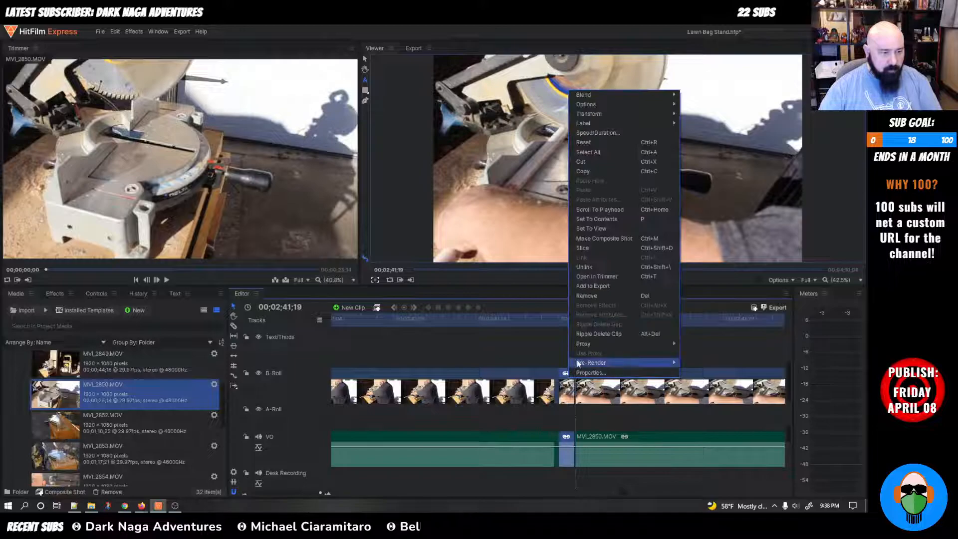
pyautogui.click(598, 334)
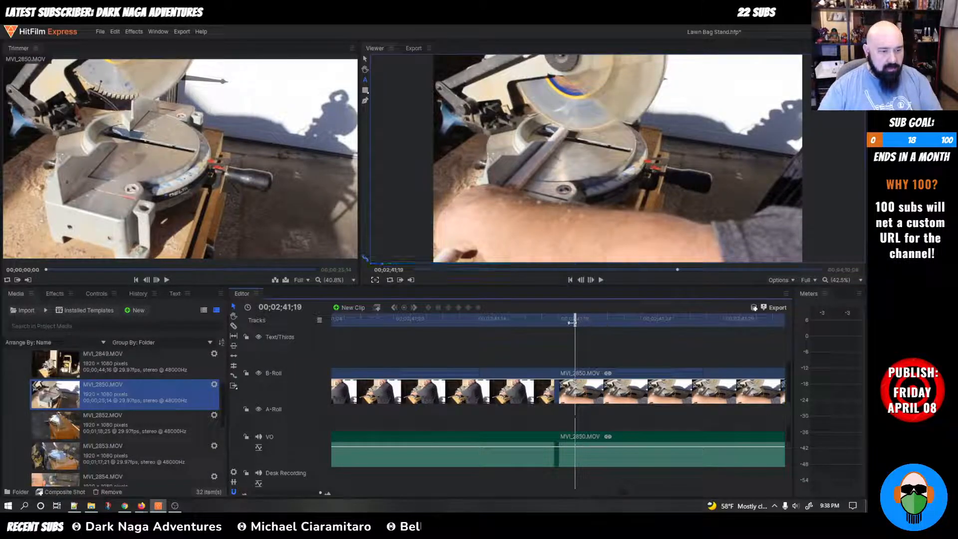
# Step: Replay the cut between MVI_2849.MOV and MVI_2850.MOV twice to judge the match on action
pyautogui.moveTo(575, 321); pyautogui.dragTo(361, 329)
pyautogui.press('space')
pyautogui.scroll(5, 483, 354)
pyautogui.press('space')
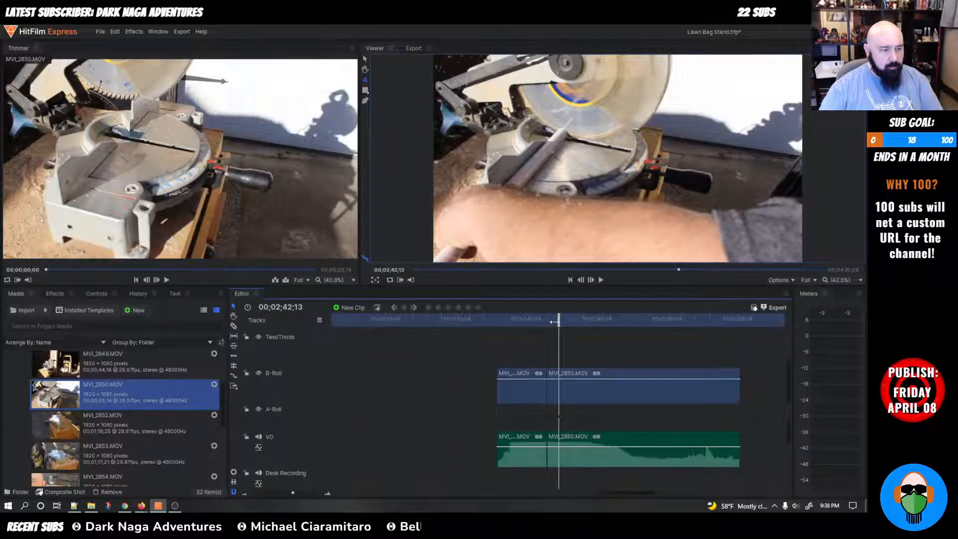
pyautogui.click(496, 333)
pyautogui.press('space')
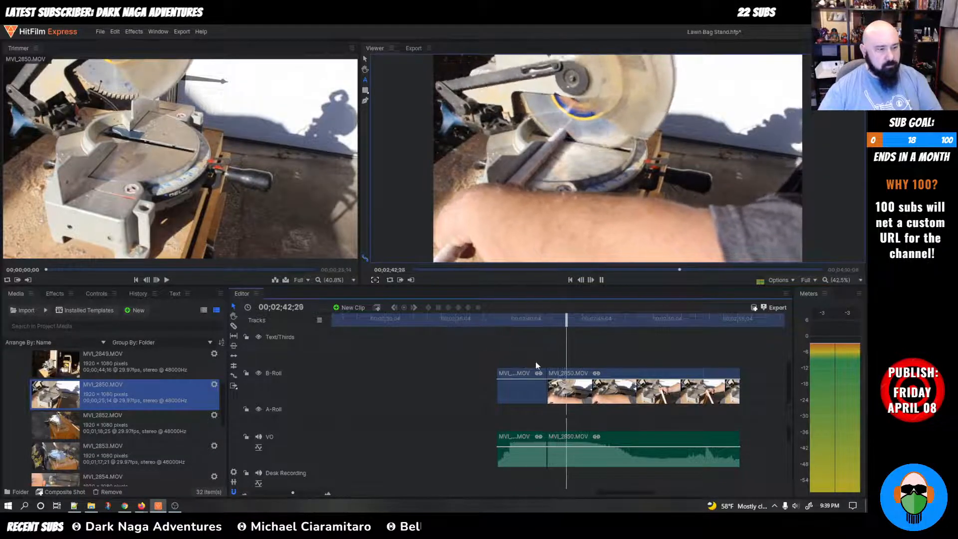
pyautogui.press('space')
pyautogui.click(532, 440)
pyautogui.click(566, 444)
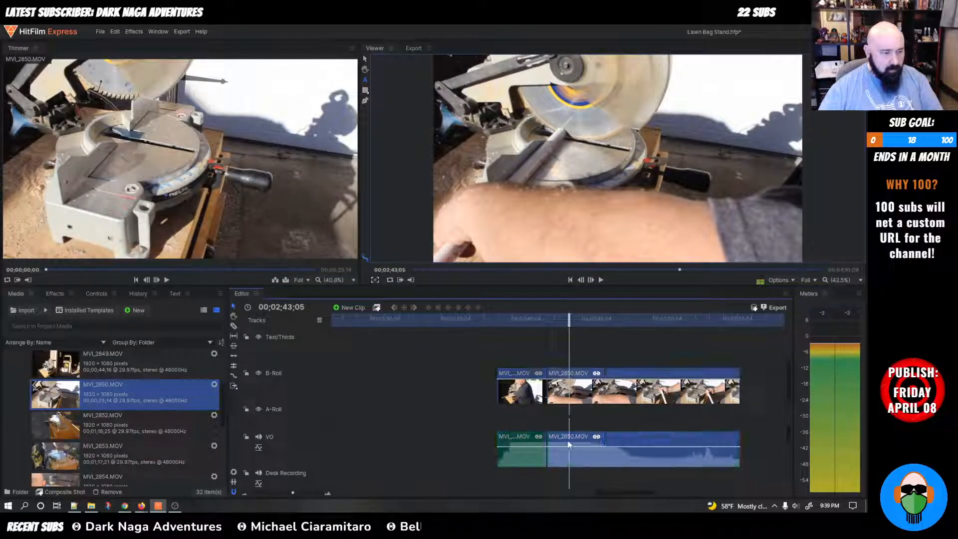
pyautogui.keyDown('ctrl'); pyautogui.click(535, 445); pyautogui.keyUp('ctrl')
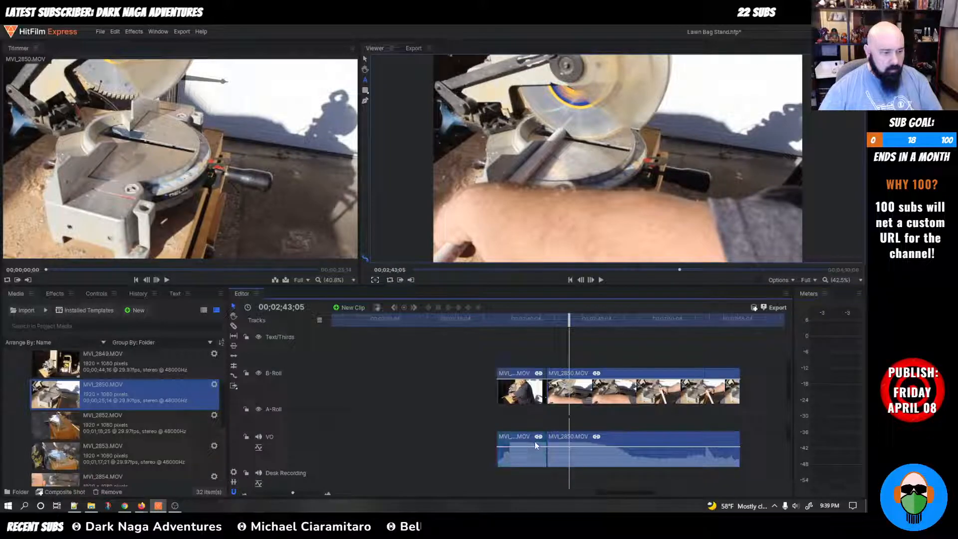
pyautogui.rightClick(533, 444)
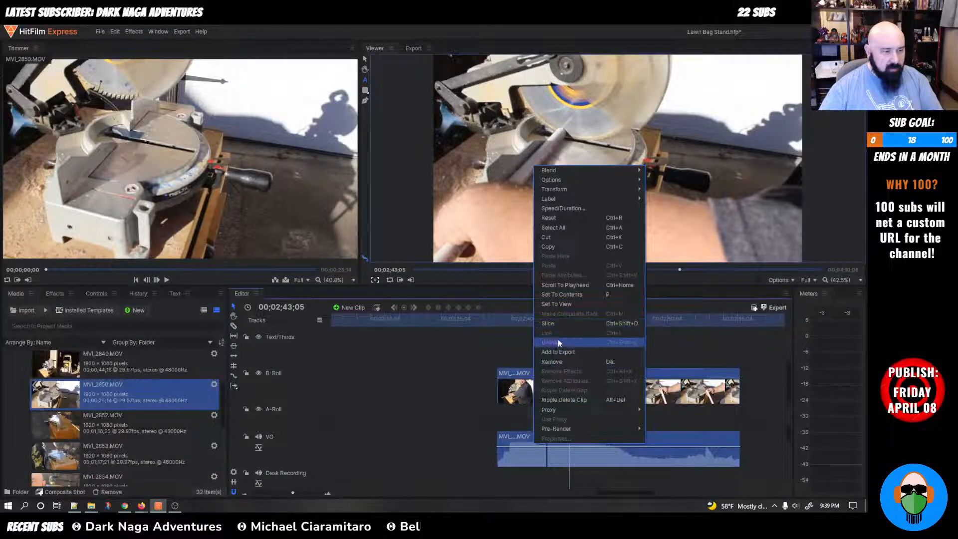
pyautogui.click(551, 333)
pyautogui.click(525, 446)
pyautogui.click(560, 445)
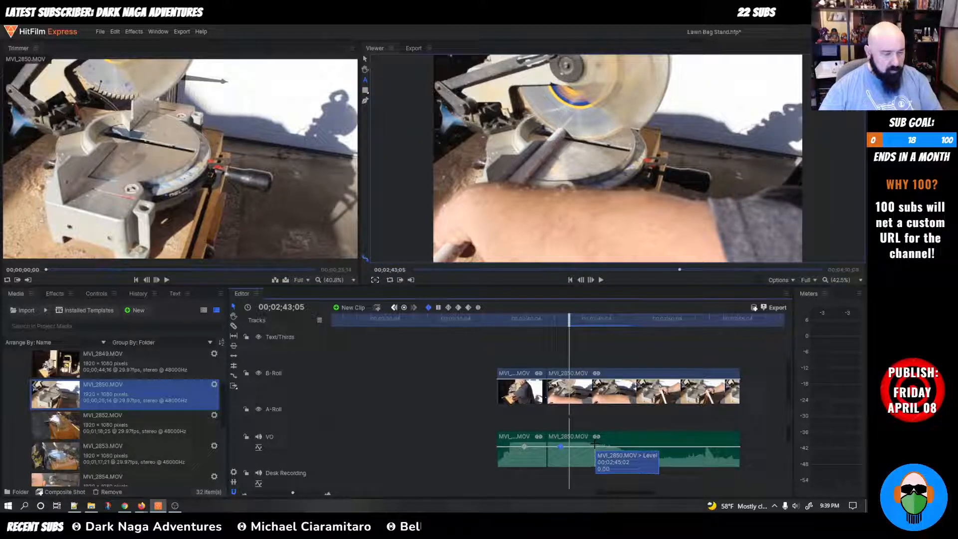
pyautogui.hotkey('ctrl', 'z')
pyautogui.hotkey('ctrl', 'z')
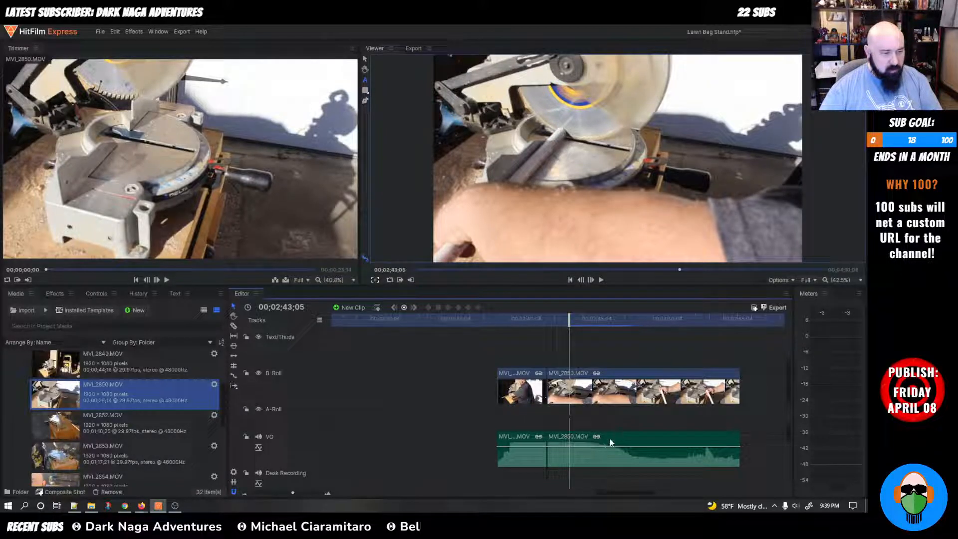
# Step: Lower the audio level of the adjoining MVI_2849.MOV and MVI_2850.MOV clips together and play them back
pyautogui.click(535, 443)
pyautogui.click(600, 442)
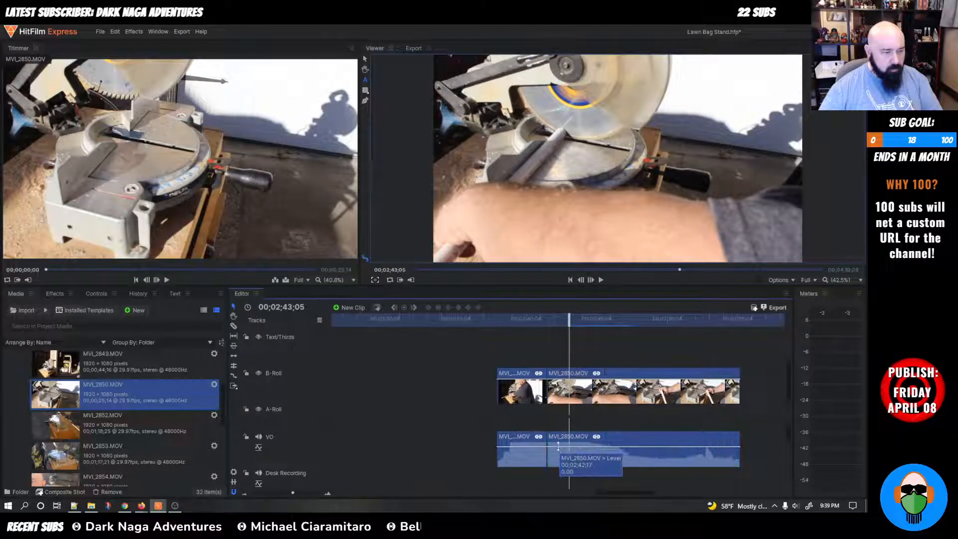
pyautogui.moveTo(558, 446)
pyautogui.mouseDown()
pyautogui.moveTo(534, 453)
pyautogui.moveTo(553, 453)
pyautogui.mouseUp()
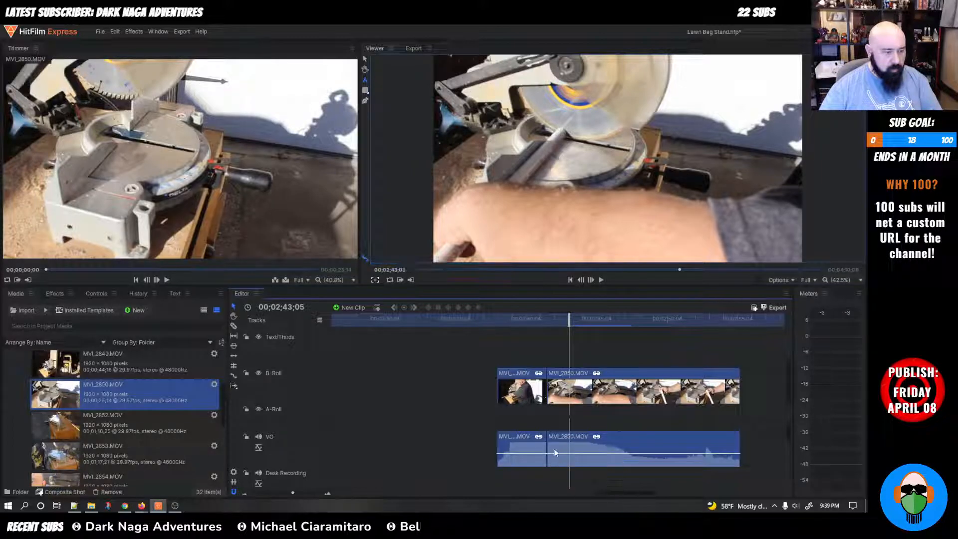
pyautogui.click(481, 319)
pyautogui.press('space')
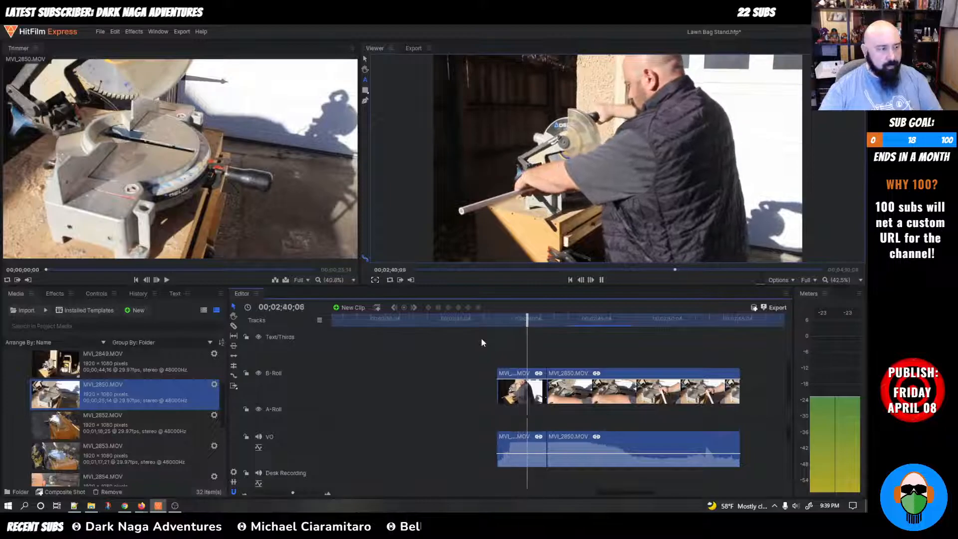
pyautogui.press('space')
# Step: Move the joined MVI_2849.MOV and MVI_2850.MOV clips to the A-Roll track, directly after the end of the main B-Roll sequence
pyautogui.scroll(-5, 468, 374)
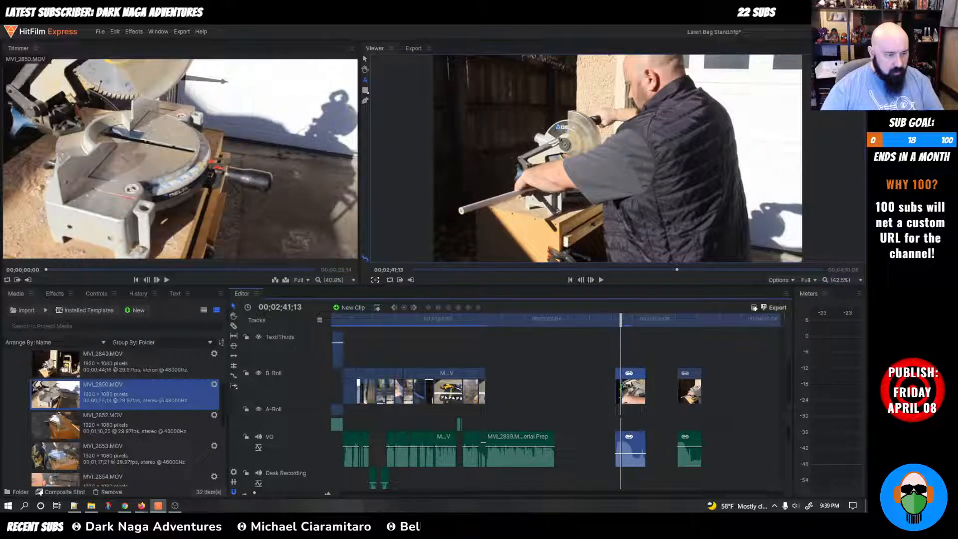
pyautogui.rightClick(631, 380)
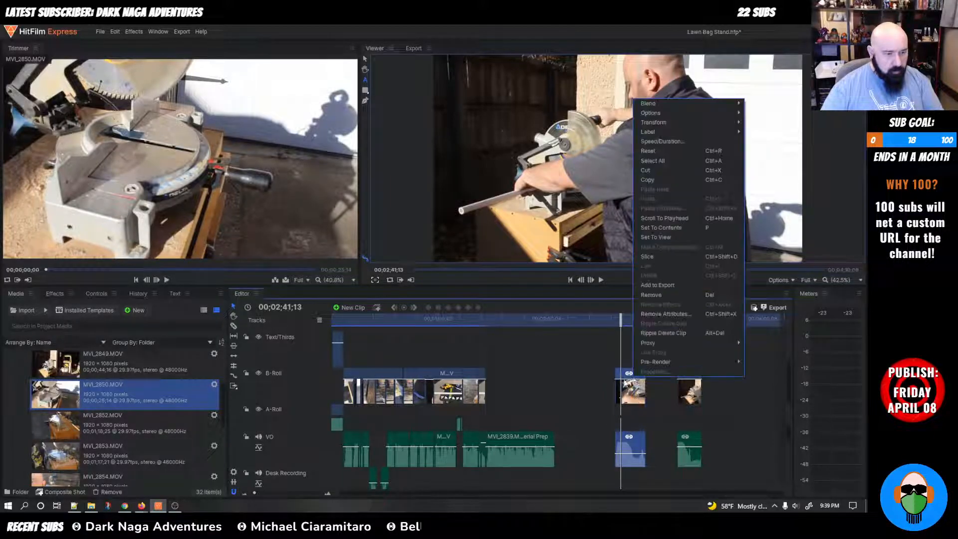
pyautogui.click(596, 381)
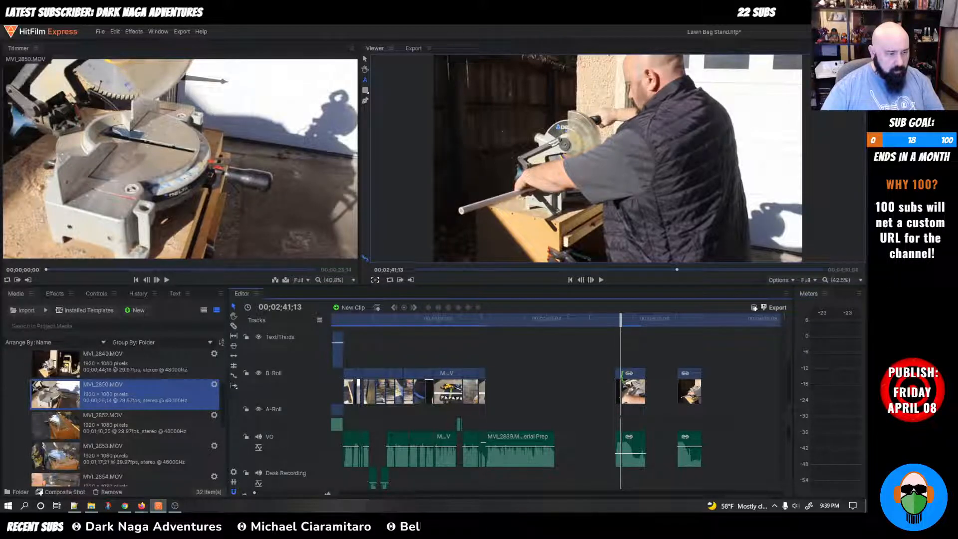
pyautogui.scroll(-1, 547, 397)
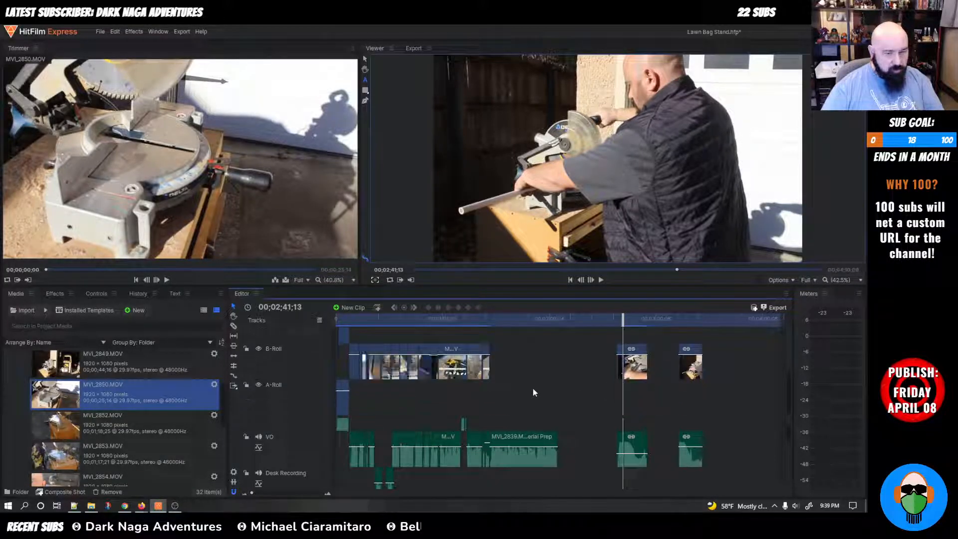
pyautogui.moveTo(628, 352); pyautogui.dragTo(623, 402)
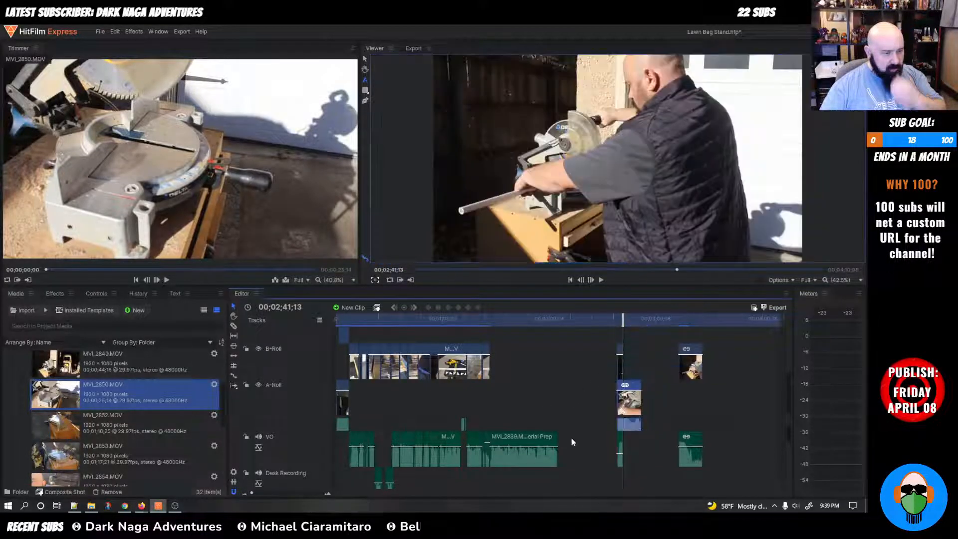
pyautogui.scroll(1, 559, 442)
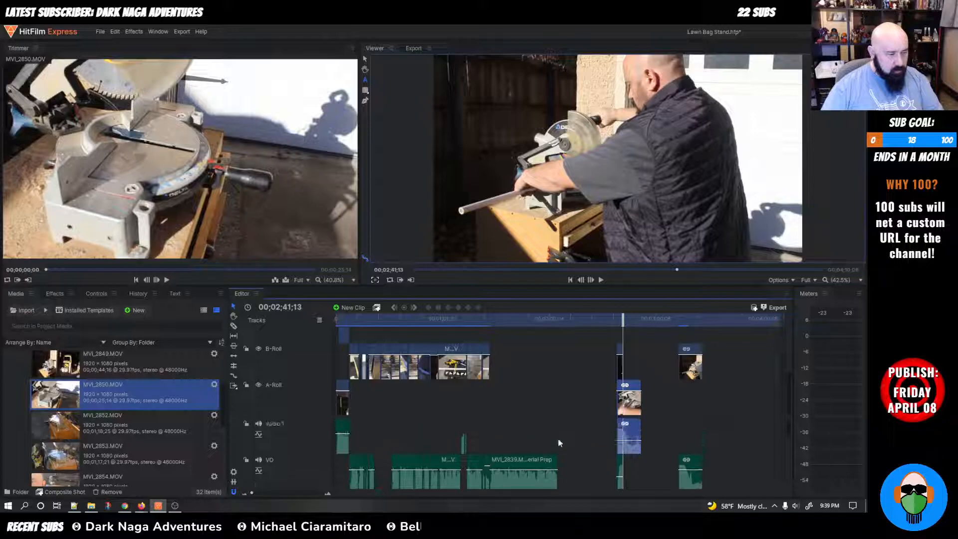
pyautogui.moveTo(634, 388); pyautogui.dragTo(528, 385)
pyautogui.click(620, 363)
pyautogui.moveTo(620, 355); pyautogui.dragTo(497, 393)
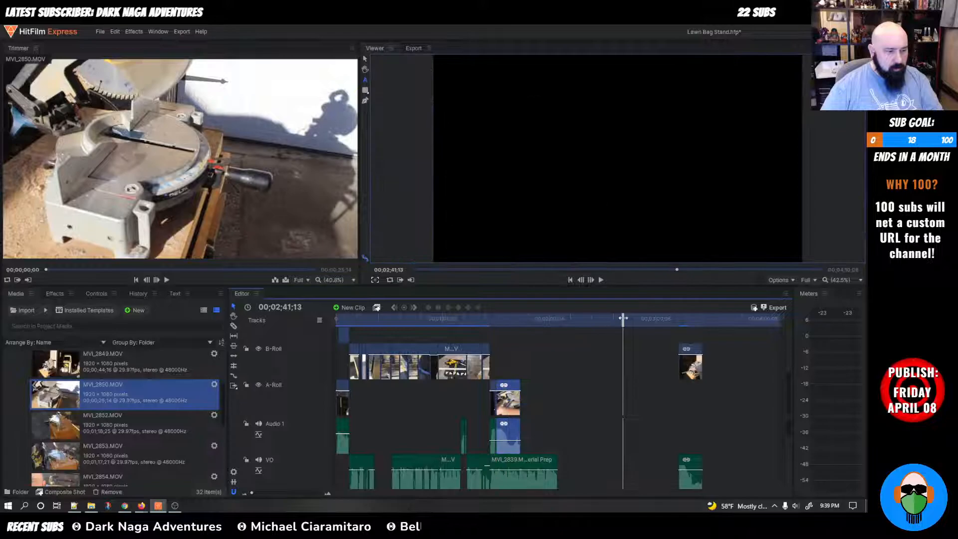
# Step: Play the material-prep section leading into the moved chop saw clips to check them against the voiceover
pyautogui.click(433, 317)
pyautogui.press('space')
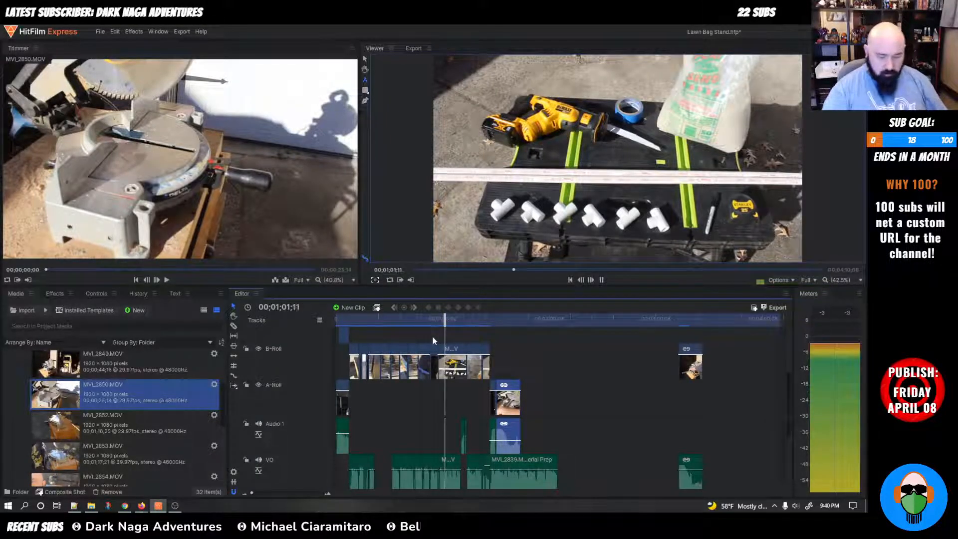
pyautogui.moveTo(447, 317); pyautogui.dragTo(460, 318)
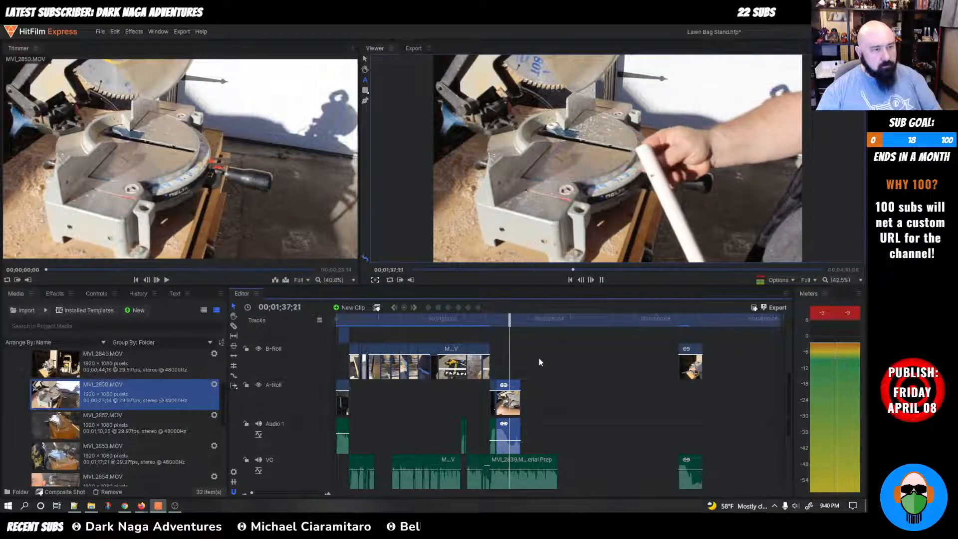
# Step: Split MVI_2850.MOV on A-Roll at 00;01;36;08 and delete the part after the split
pyautogui.click(509, 318)
pyautogui.moveTo(509, 319); pyautogui.dragTo(501, 319)
pyautogui.press('space')
pyautogui.press('space')
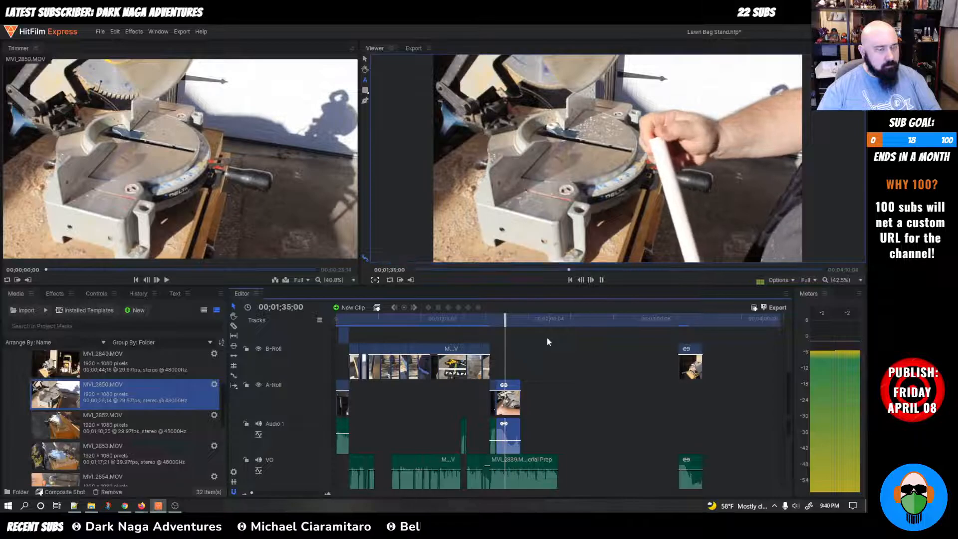
pyautogui.press('space')
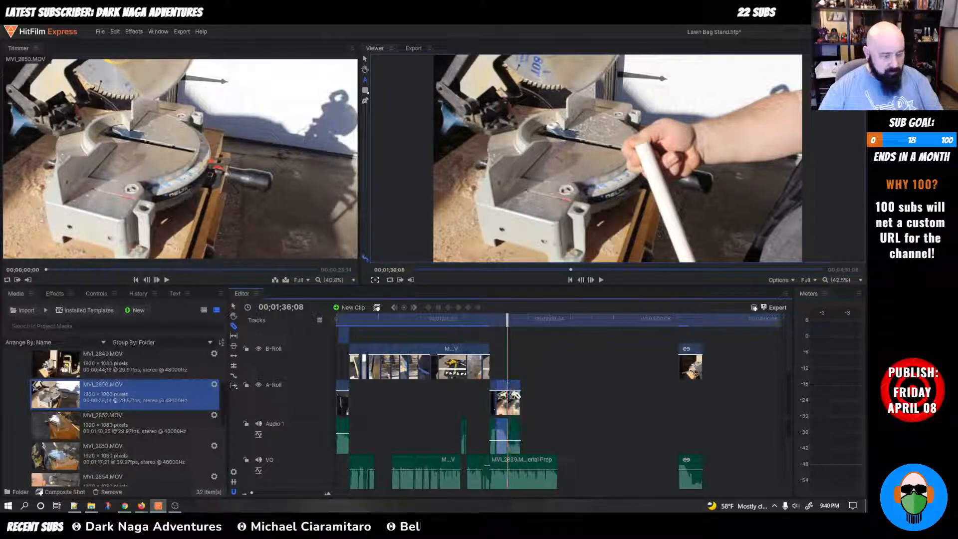
pyautogui.click(513, 396)
pyautogui.press('Delete')
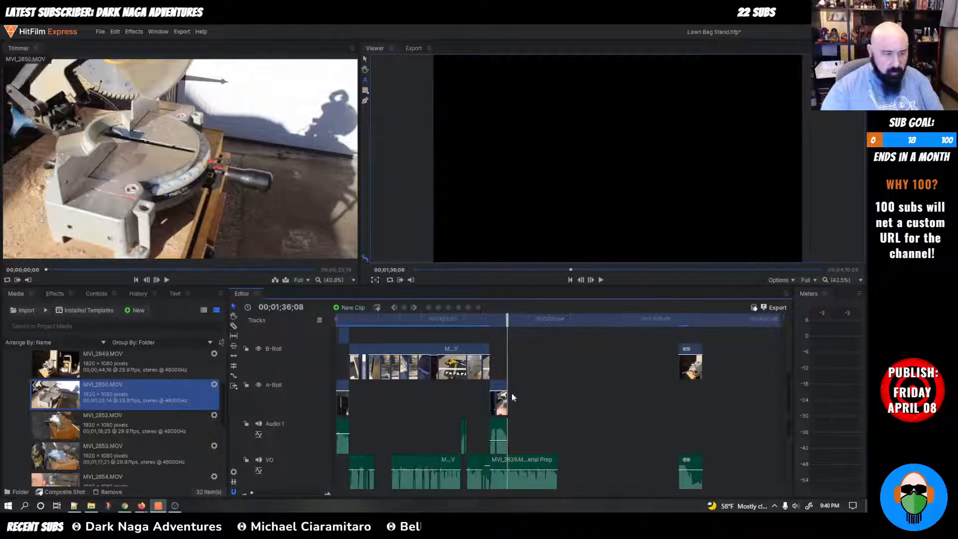
# Step: Play the leftover chop saw clip further along the B-Roll track and delete it
pyautogui.click(684, 367)
pyautogui.moveTo(511, 322); pyautogui.dragTo(673, 326)
pyautogui.press('space')
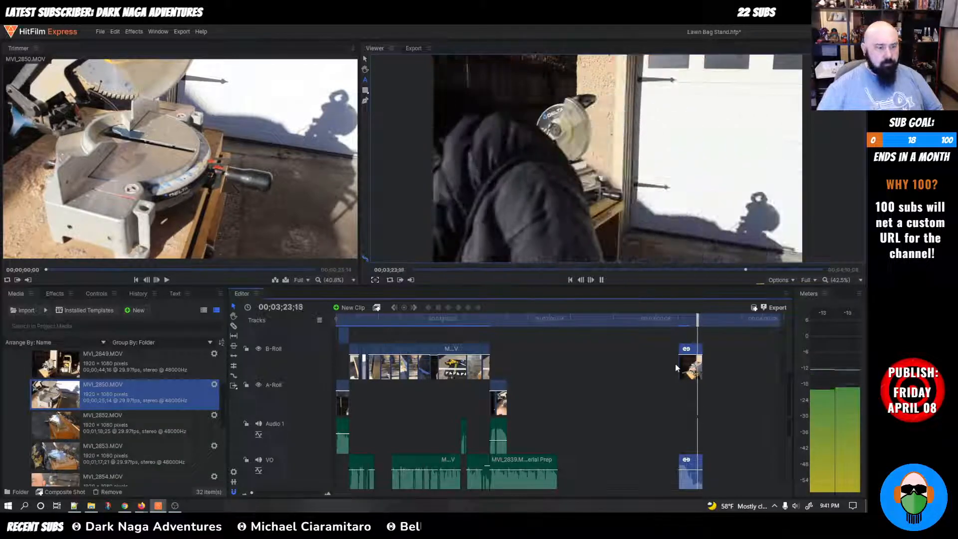
pyautogui.press('space')
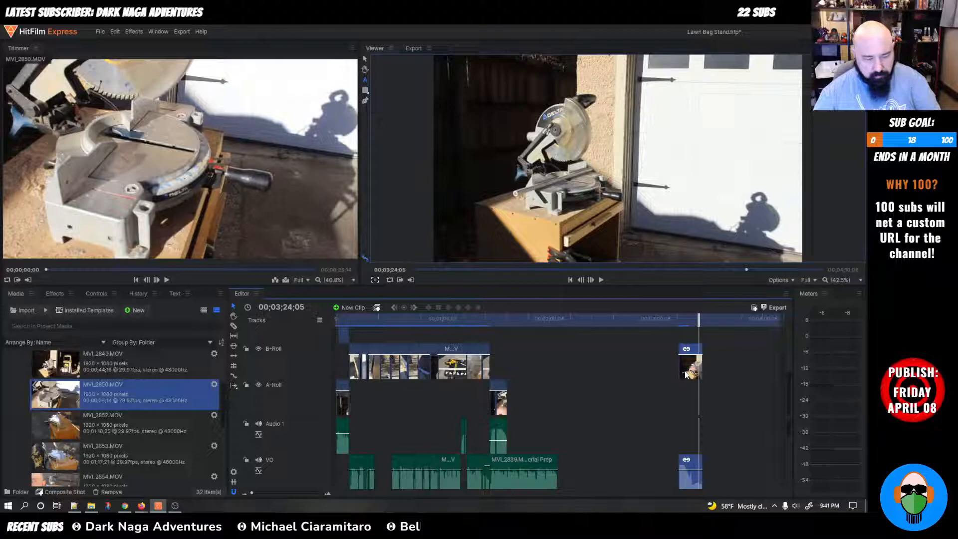
pyautogui.press('Delete')
# Step: Play the voiceover from about 00;01;16 past the chop saw clips and look through the remaining footage in the media list
pyautogui.moveTo(697, 321); pyautogui.dragTo(471, 319)
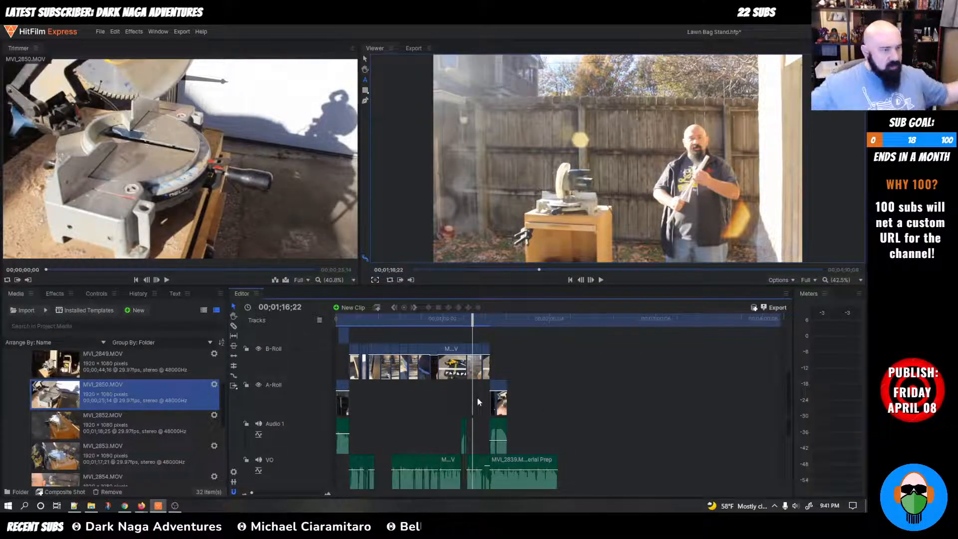
pyautogui.press('space')
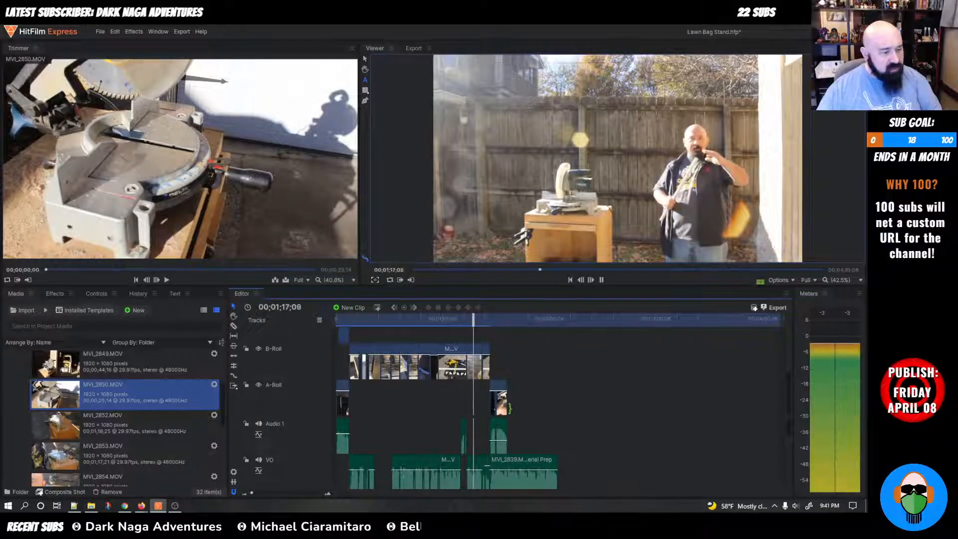
pyautogui.moveTo(474, 327)
pyautogui.mouseDown()
pyautogui.moveTo(492, 331)
pyautogui.moveTo(479, 322)
pyautogui.mouseUp()
pyautogui.press('space')
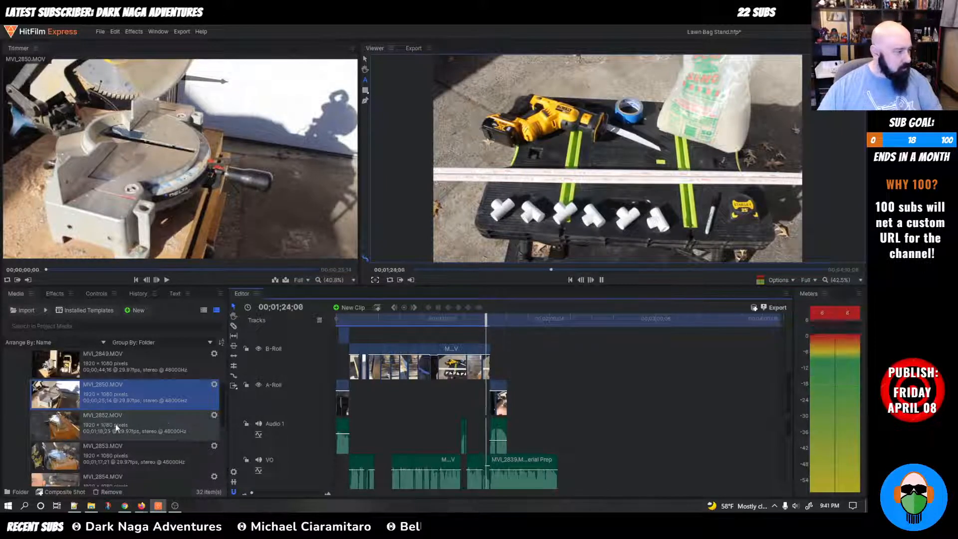
pyautogui.scroll(-4, 117, 427)
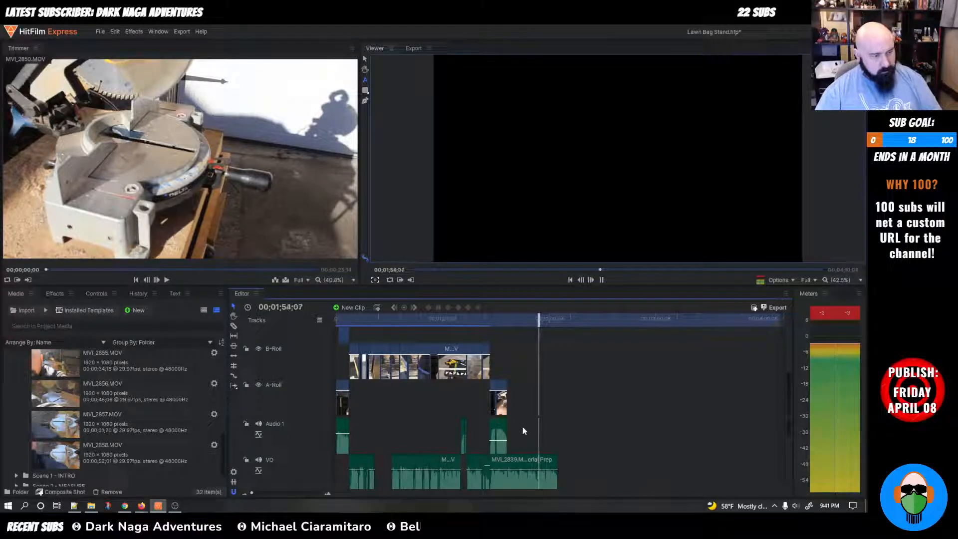
pyautogui.press('space')
pyautogui.click(489, 399)
pyautogui.moveTo(489, 398); pyautogui.dragTo(549, 406)
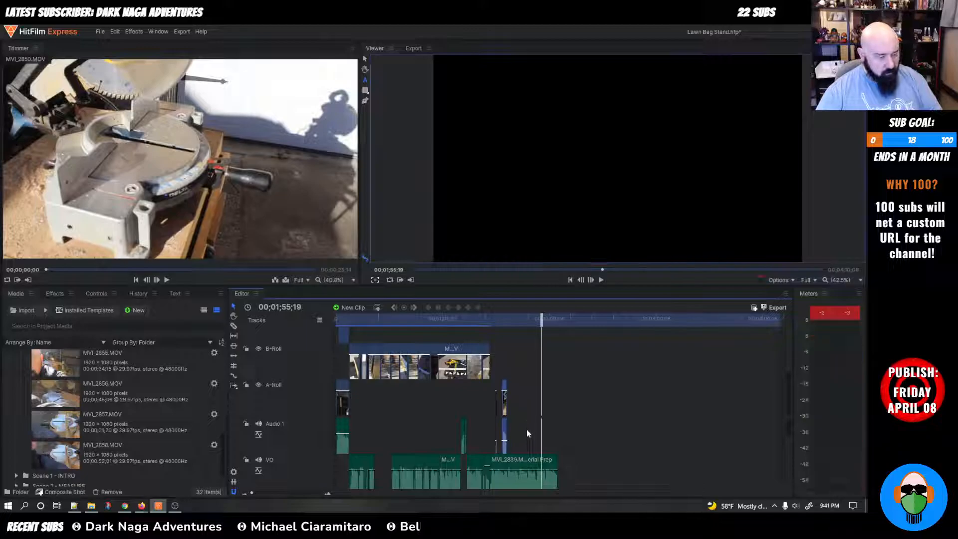
pyautogui.hotkey('ctrl', 'z')
# Step: Move both chop saw clips along A-Roll to about 00;01;56, near the end of the MVI_2839 voiceover, and play them
pyautogui.moveTo(492, 408); pyautogui.dragTo(544, 410)
pyautogui.click(532, 319)
pyautogui.press('space')
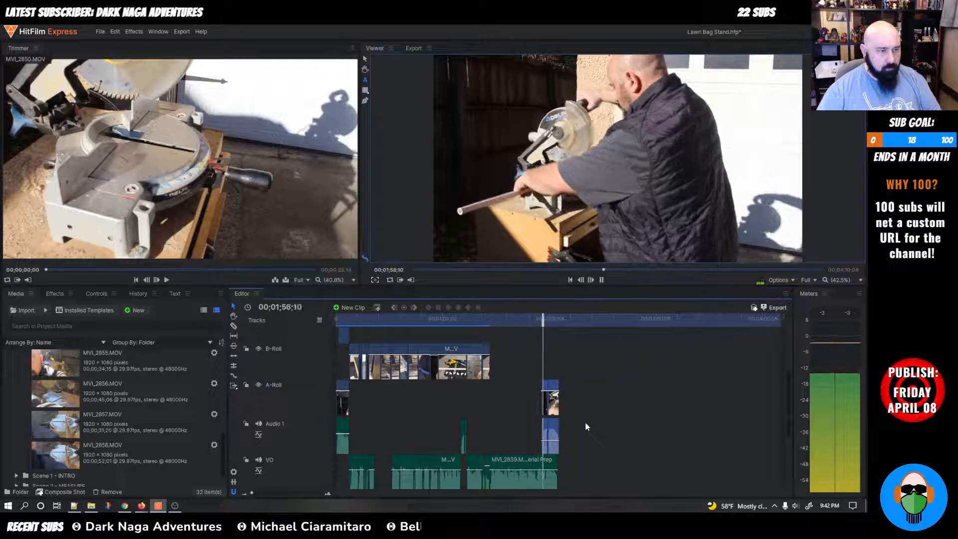
# Step: Shift both chop saw clips slightly earlier on A-Roll and play the end of the MVI_2839 voiceover across them
pyautogui.moveTo(580, 424); pyautogui.dragTo(534, 408)
pyautogui.scroll(6, 547, 402)
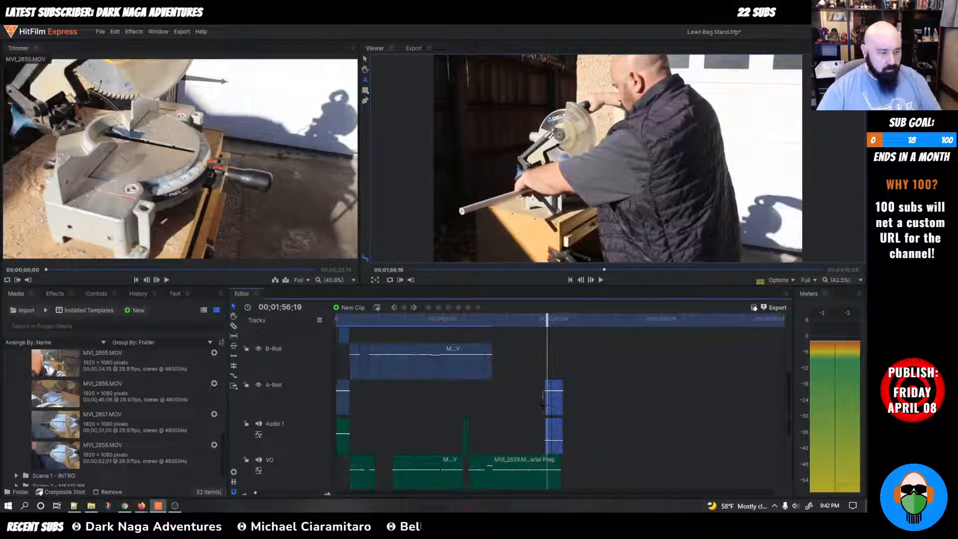
pyautogui.moveTo(553, 324); pyautogui.dragTo(520, 321)
pyautogui.moveTo(560, 386); pyautogui.dragTo(532, 385)
pyautogui.click(478, 320)
pyautogui.press('space')
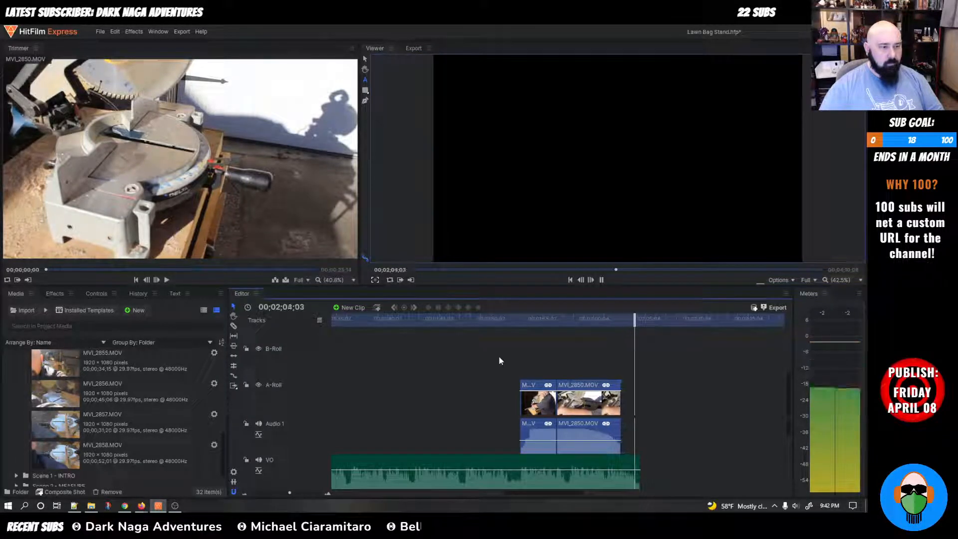
pyautogui.press('space')
# Step: Return to about 00;01;20 on the timeline and preview MVI_2855.MOV and MVI_2848.MOV from the Chop Saw folder in the trimmer
pyautogui.scroll(-3, 623, 371)
pyautogui.moveTo(558, 319); pyautogui.dragTo(541, 350)
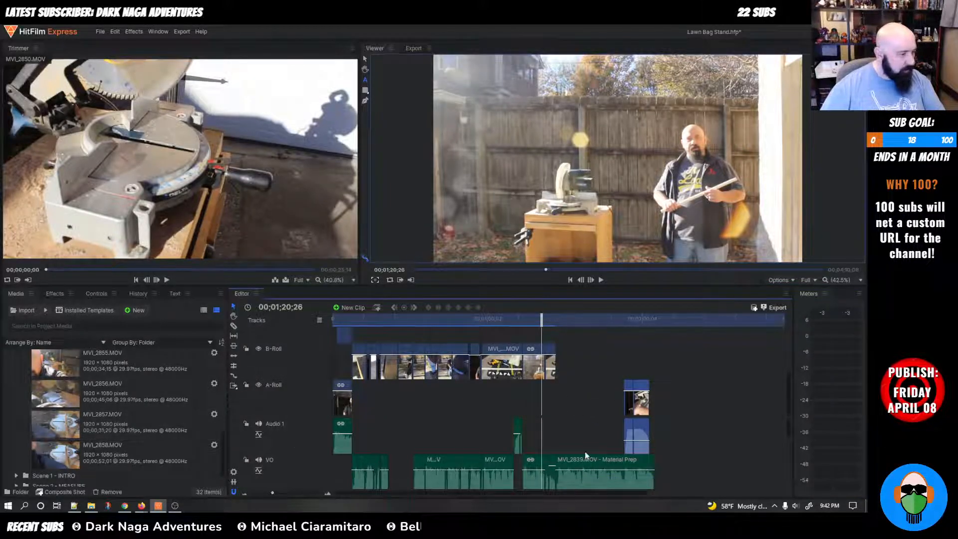
pyautogui.scroll(-2, 577, 455)
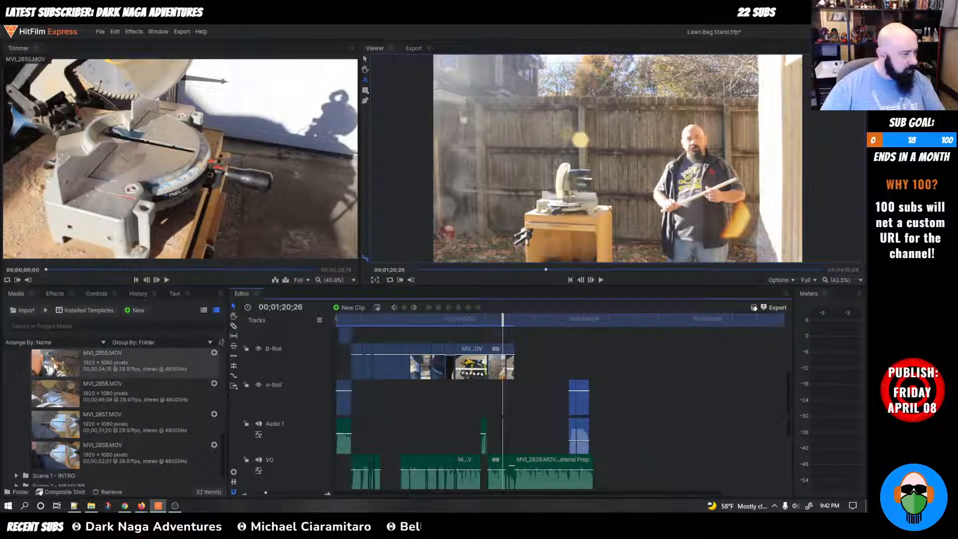
pyautogui.click(61, 370)
pyautogui.scroll(8, 71, 394)
pyautogui.scroll(-5, 71, 395)
pyautogui.scroll(5, 71, 395)
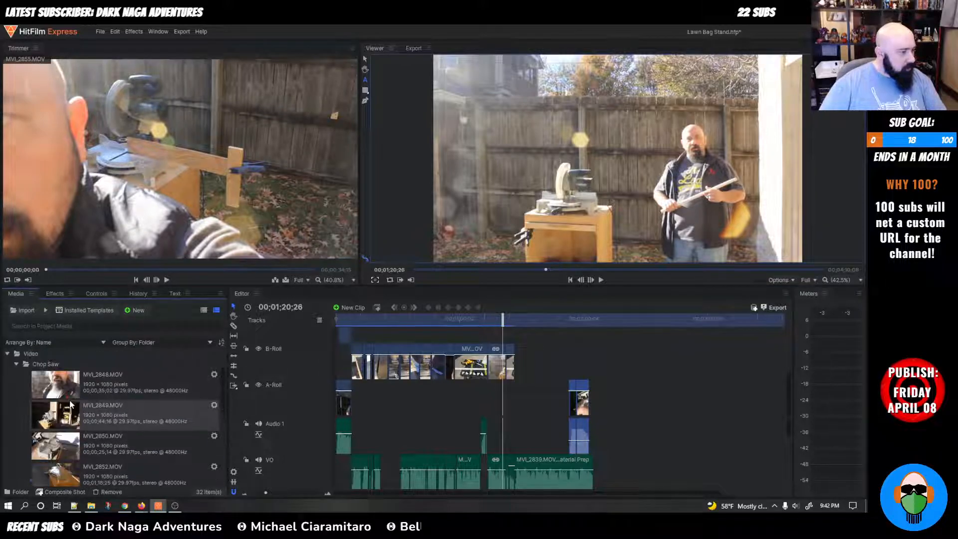
pyautogui.click(65, 394)
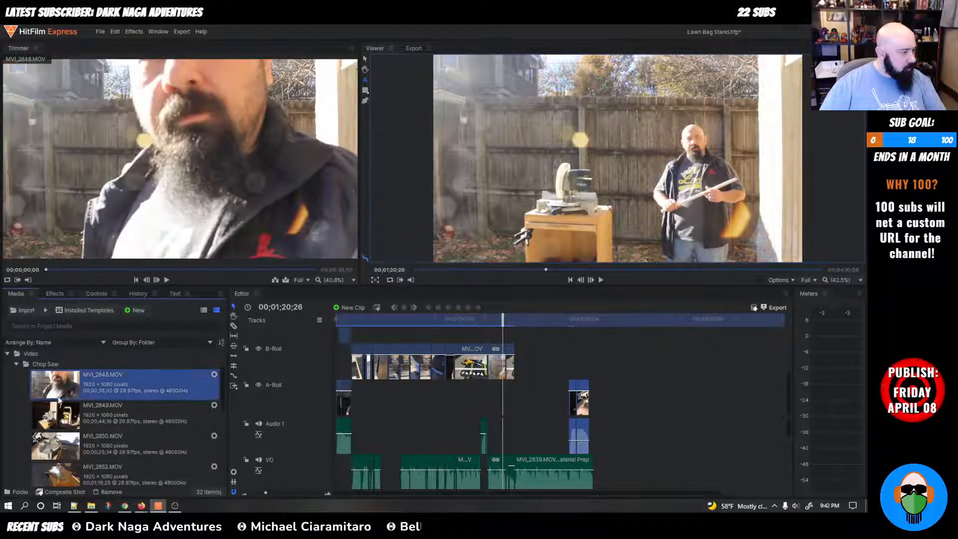
# Step: Create a new media folder named Scene 5 - CUTTING inside the Scene 4 - MATERIALS folder
pyautogui.scroll(-5, 71, 399)
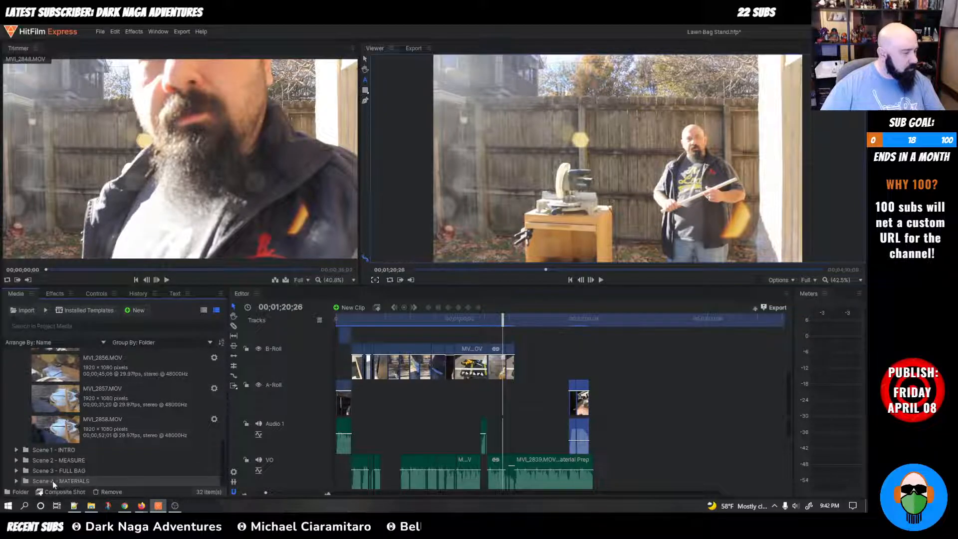
pyautogui.rightClick(94, 477)
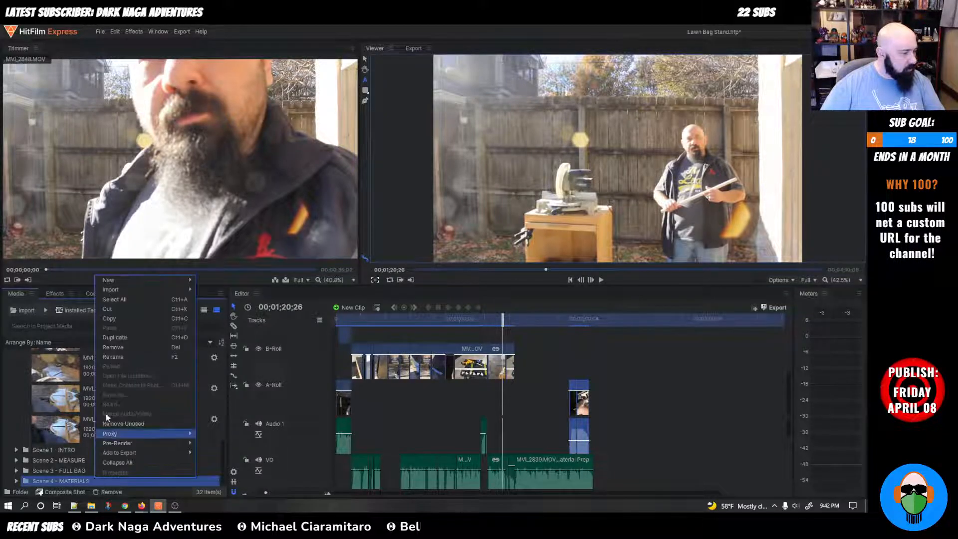
pyautogui.moveTo(158, 282)
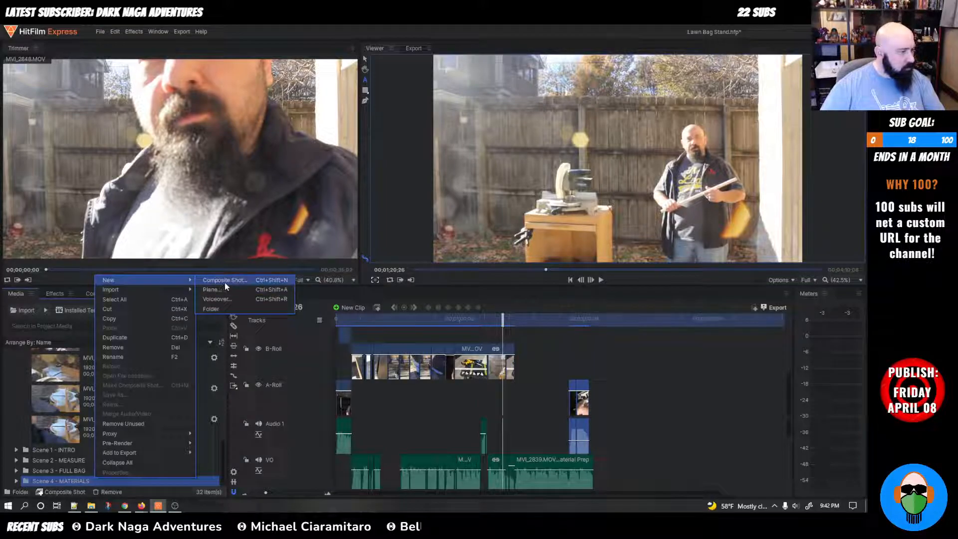
pyautogui.click(219, 307)
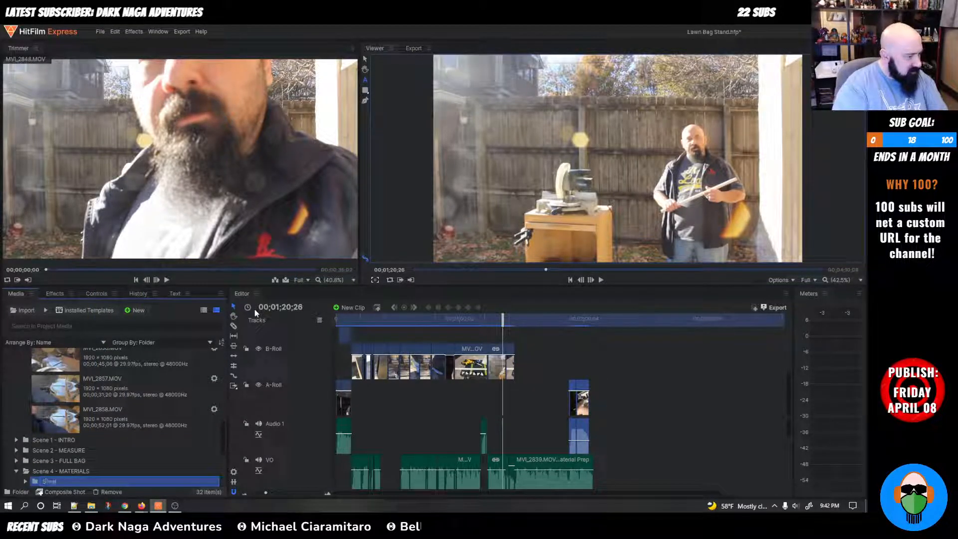
pyautogui.write('Scene 5 - CUTTING')
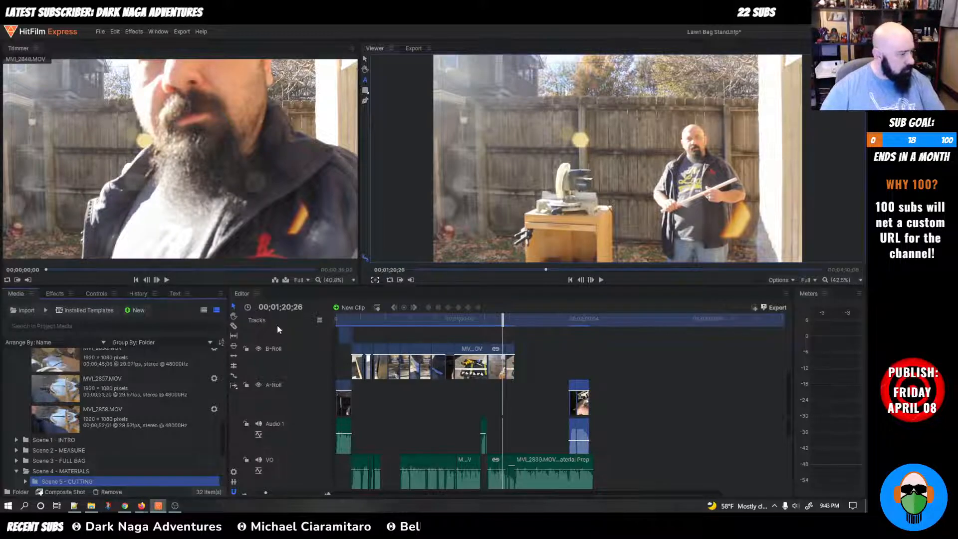
# Step: Move the Scene 5 - CUTTING folder out of Scene 4 - MATERIALS and up into the Video folder
pyautogui.moveTo(129, 359); pyautogui.dragTo(132, 323)
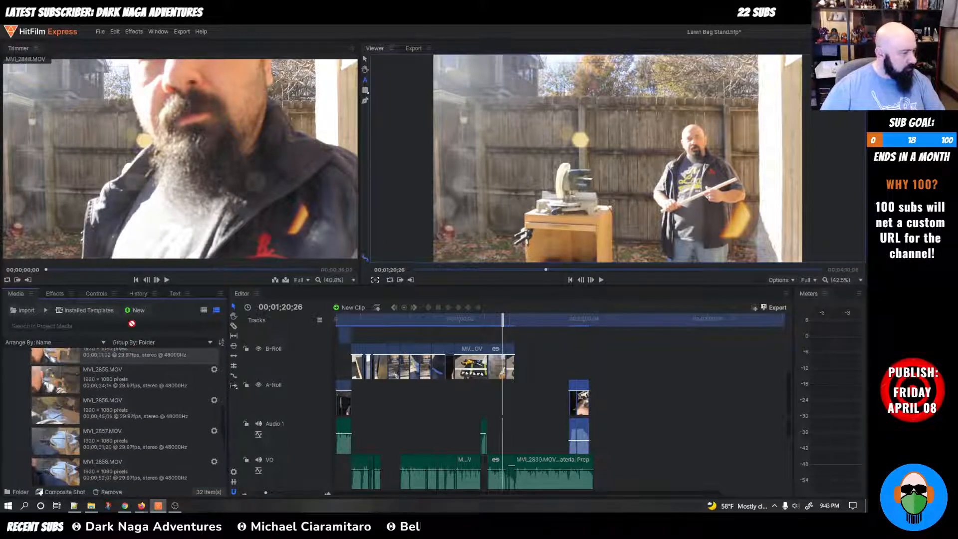
pyautogui.moveTo(78, 349); pyautogui.dragTo(115, 419)
pyautogui.scroll(-3, 114, 419)
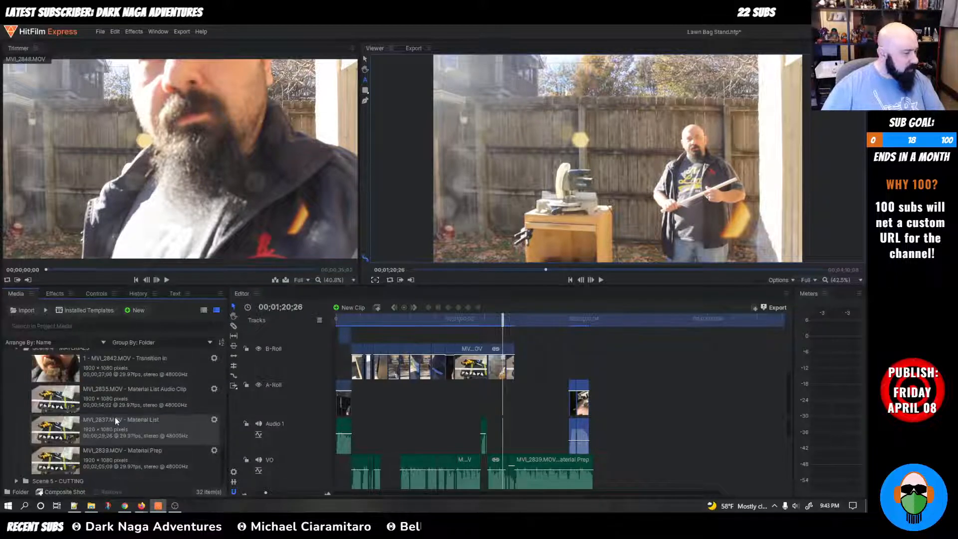
# Step: Look through the Chop Saw clips and scene folders in the media list, and widen the list area slightly
pyautogui.scroll(10, 180, 448)
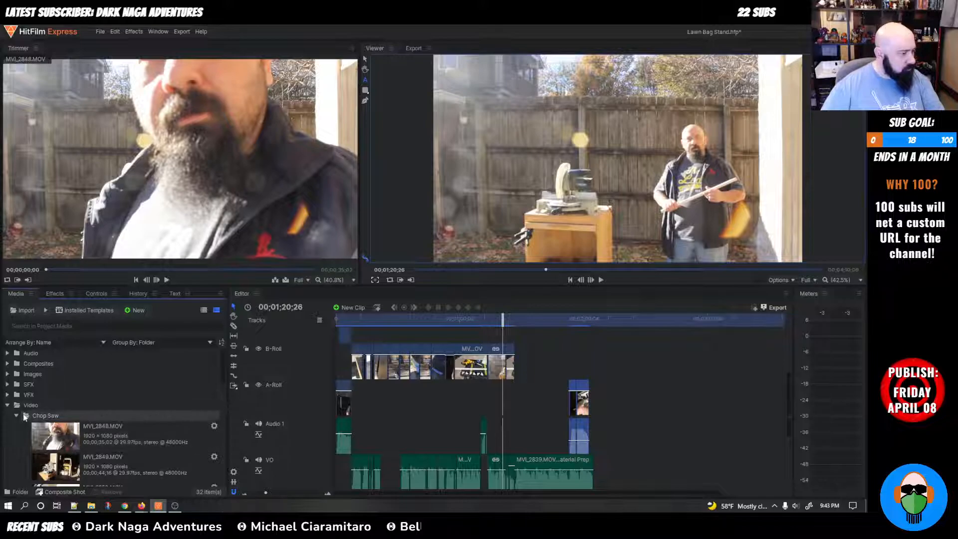
pyautogui.click(104, 443)
pyautogui.scroll(-2, 108, 444)
pyautogui.scroll(-1, 109, 444)
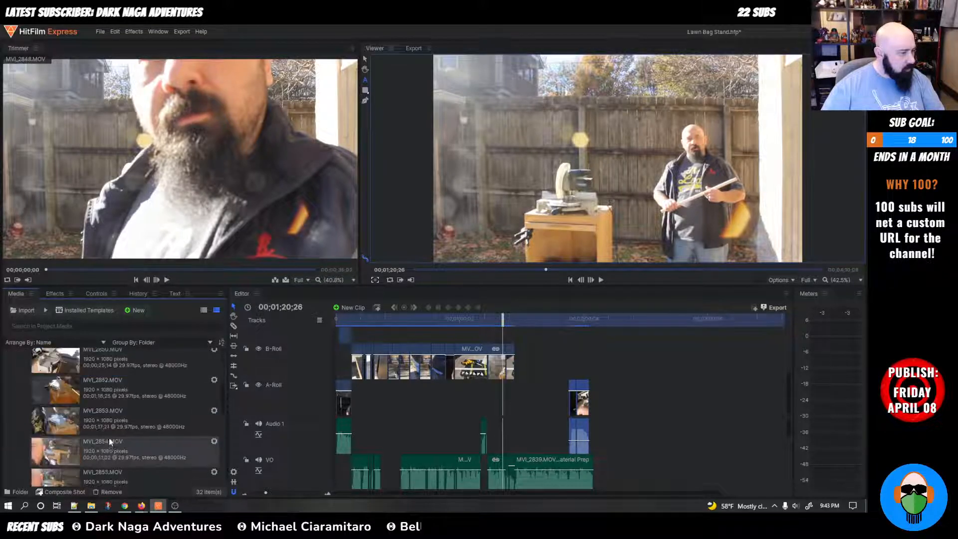
pyautogui.scroll(4, 109, 437)
pyautogui.scroll(-8, 75, 399)
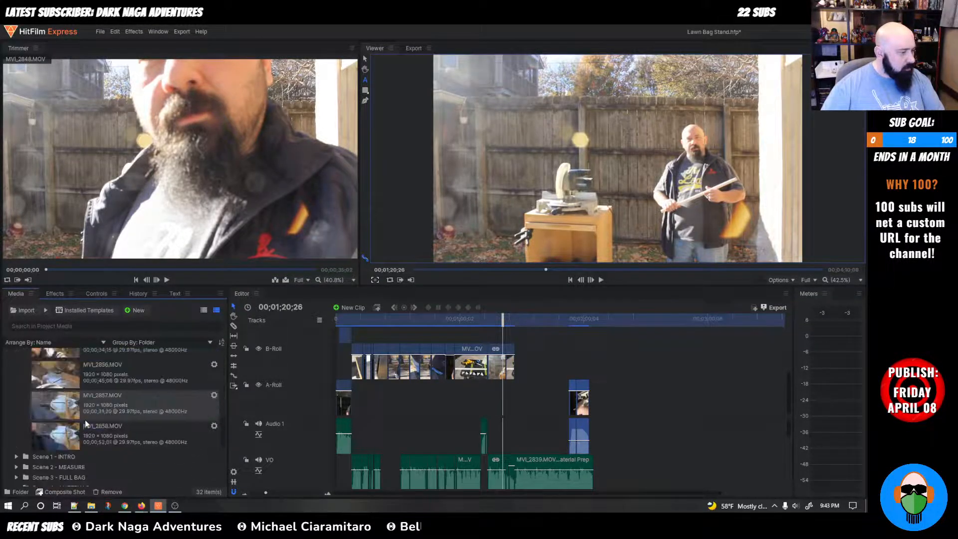
pyautogui.scroll(1, 85, 420)
pyautogui.scroll(3, 95, 417)
pyautogui.scroll(8, 105, 439)
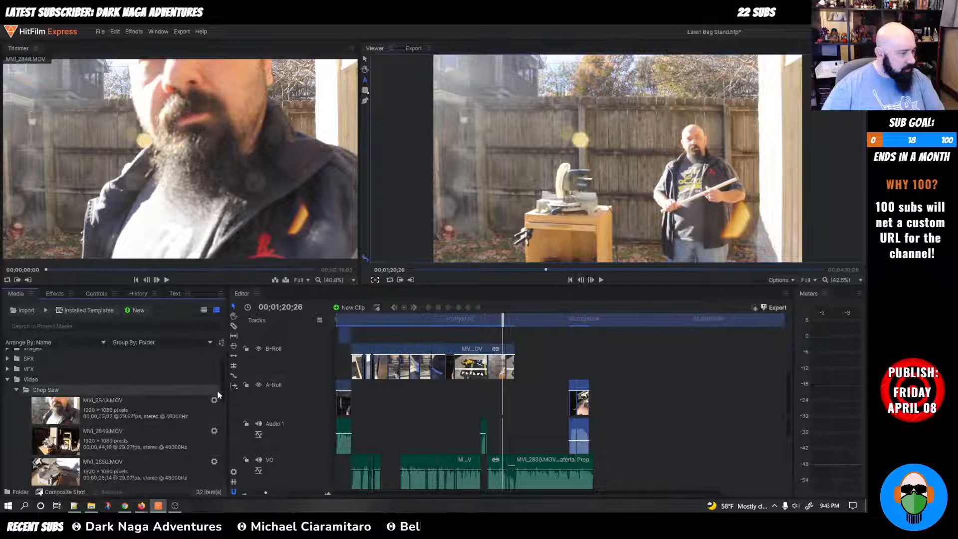
pyautogui.moveTo(223, 384); pyautogui.dragTo(234, 384)
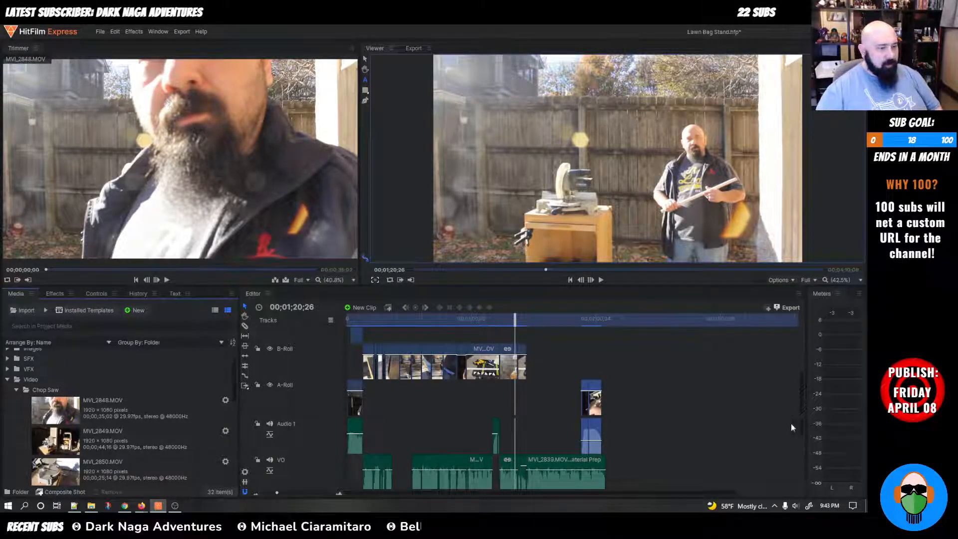
# Step: Move the playhead past the voiceover to 00;02;32;13 and preview MVI_2848.MOV, MVI_2849.MOV and MVI_2852.MOV in the trimmer
pyautogui.moveTo(523, 327); pyautogui.dragTo(663, 324)
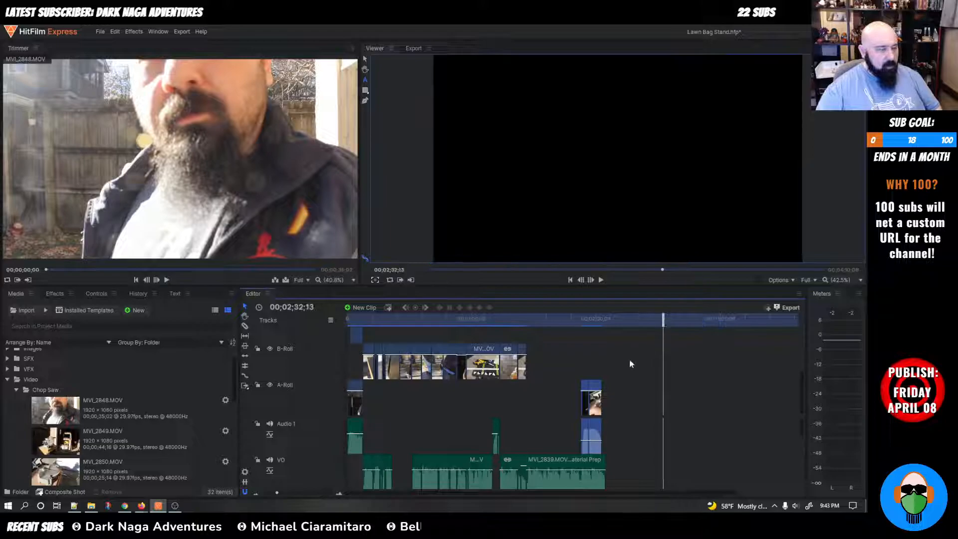
pyautogui.click(62, 412)
pyautogui.moveTo(180, 122)
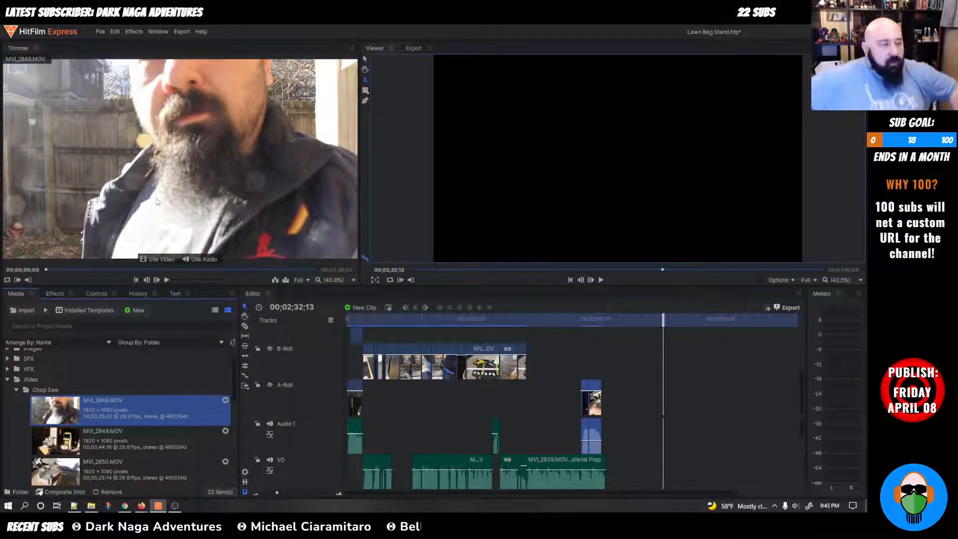
pyautogui.click(110, 422)
pyautogui.scroll(-4, 114, 420)
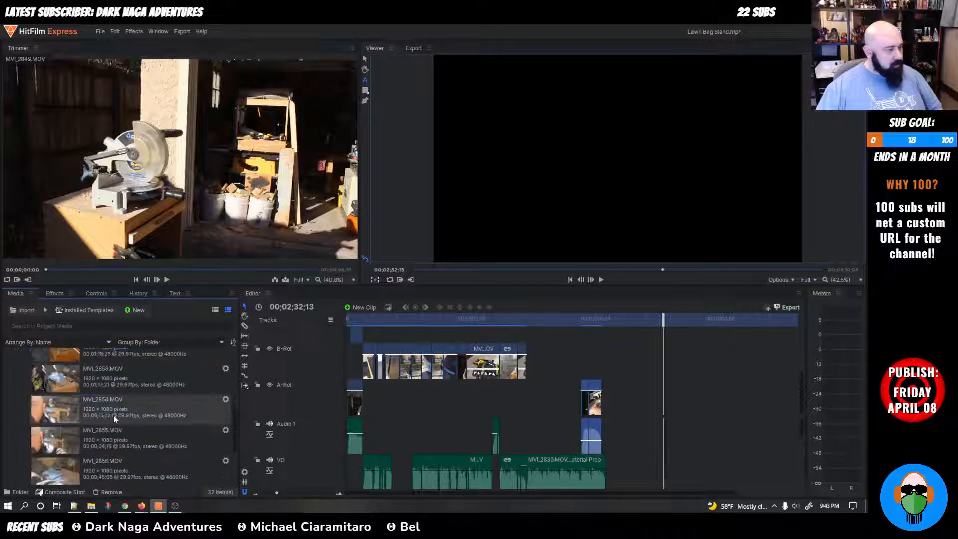
pyautogui.scroll(4, 113, 420)
pyautogui.click(110, 403)
pyautogui.scroll(1, 121, 407)
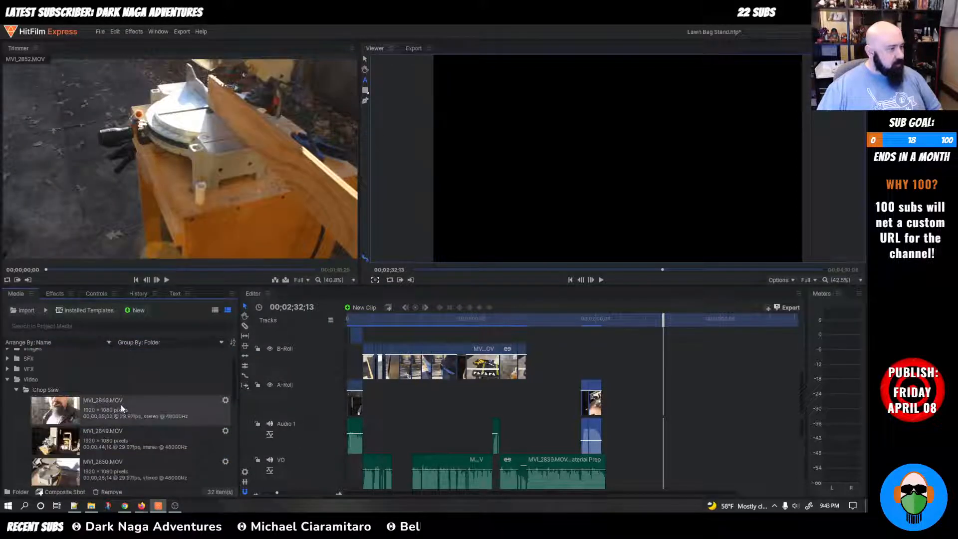
# Step: Compare MVI_2849.MOV, MVI_2850.MOV and MVI_2852.MOV in the trimmer, ending with MVI_2852.MOV loaded
pyautogui.click(123, 433)
pyautogui.click(121, 459)
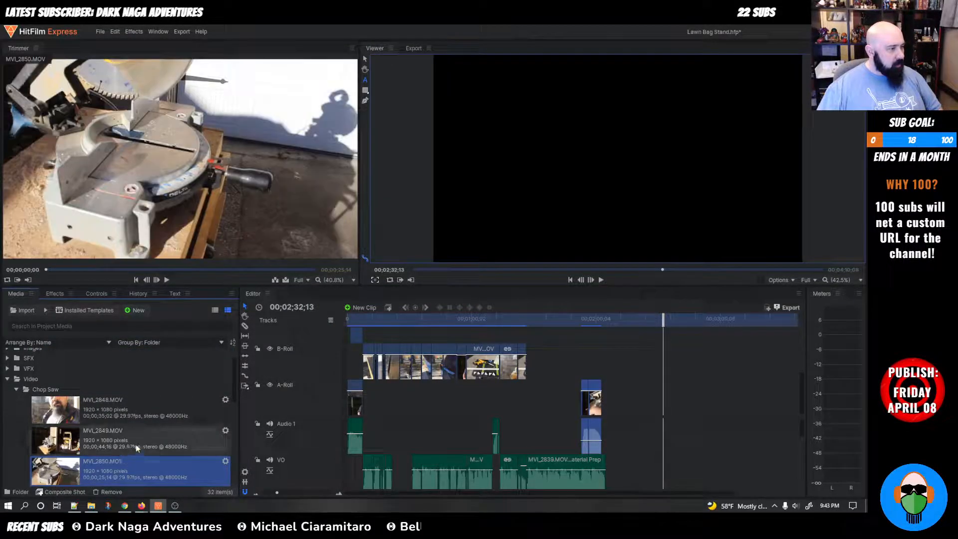
pyautogui.scroll(-3, 136, 448)
pyautogui.click(121, 399)
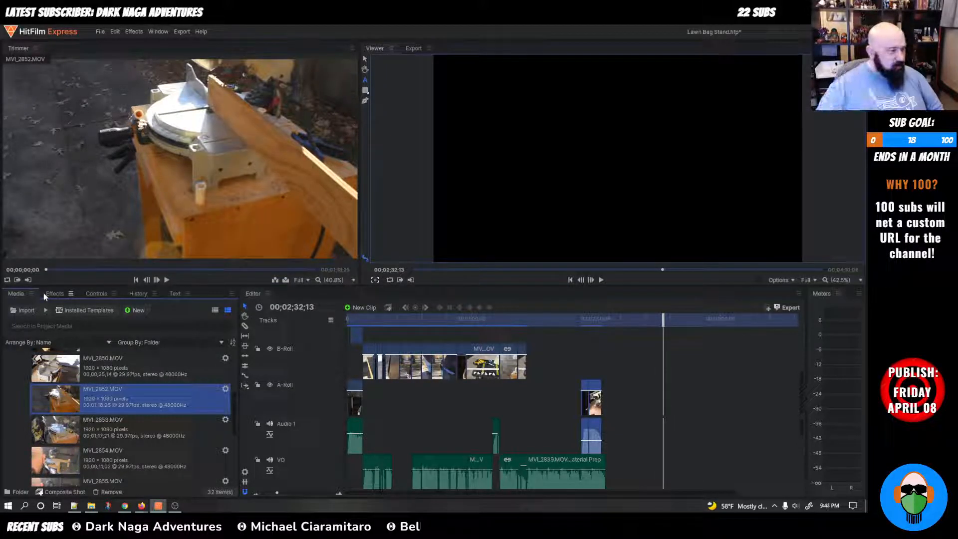
pyautogui.moveTo(243, 134)
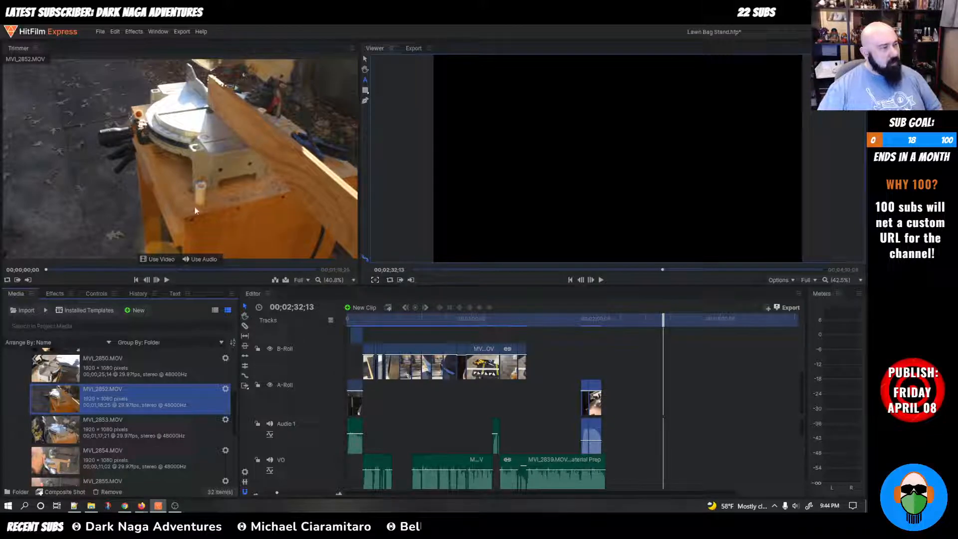
pyautogui.click(121, 370)
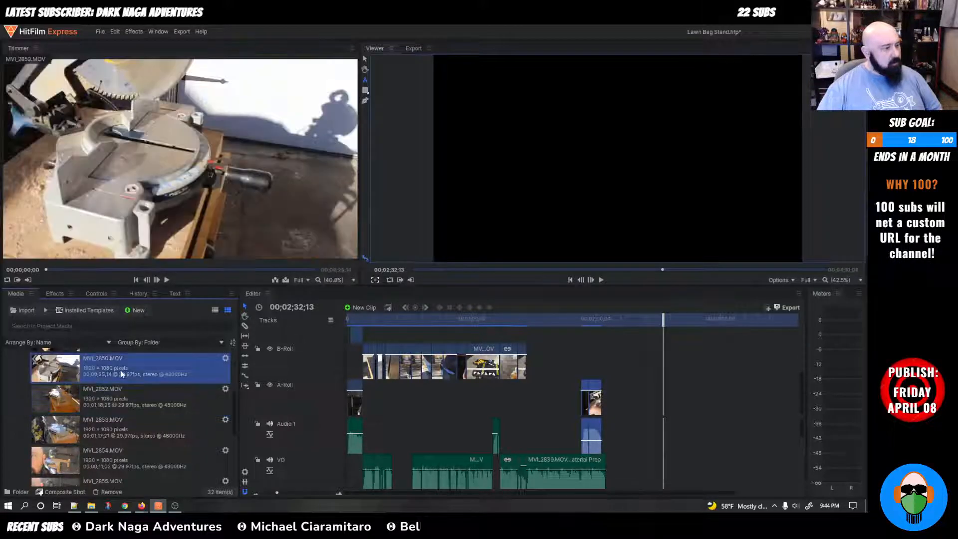
pyautogui.click(114, 397)
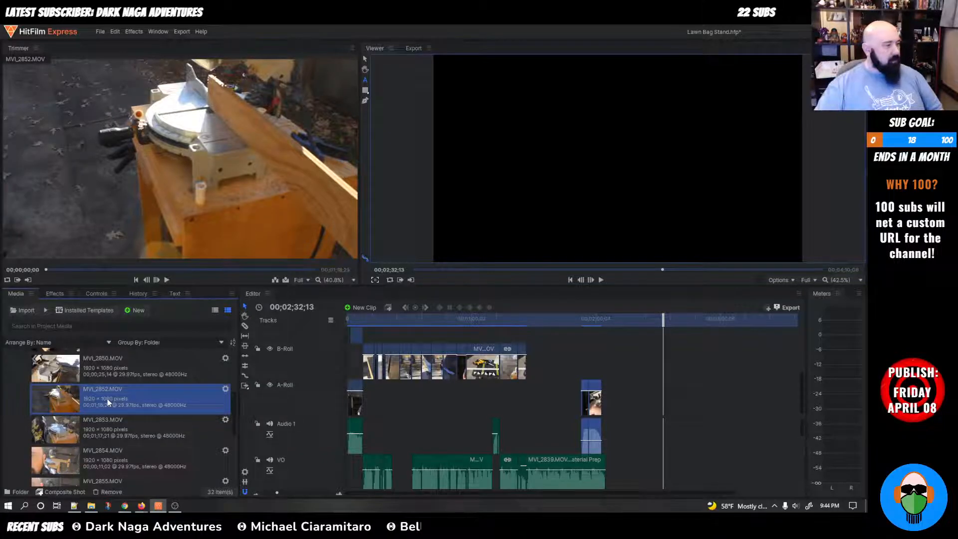
# Step: Play MVI_2852.MOV in the trimmer from its start to about 00;01;15, pausing along the way to review the cutting footage
pyautogui.click(163, 280)
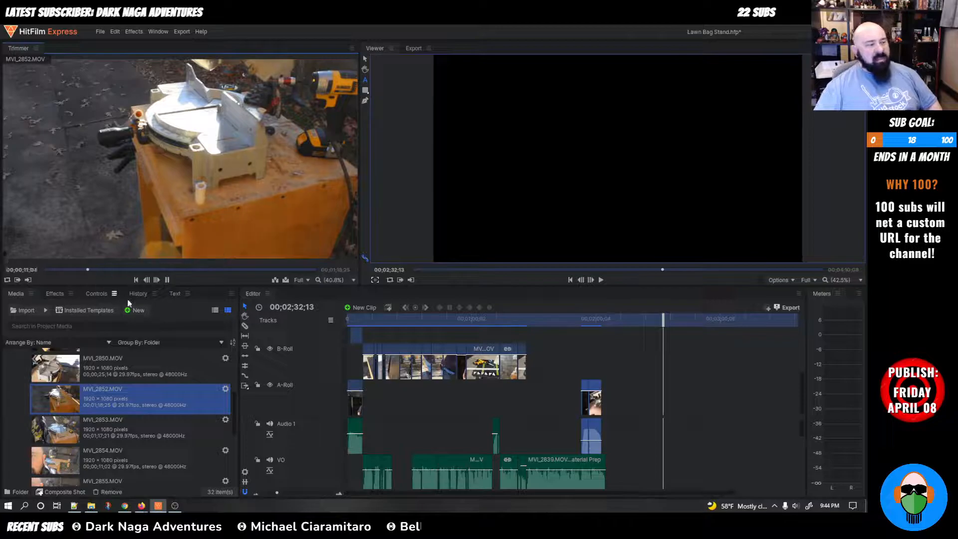
pyautogui.click(167, 280)
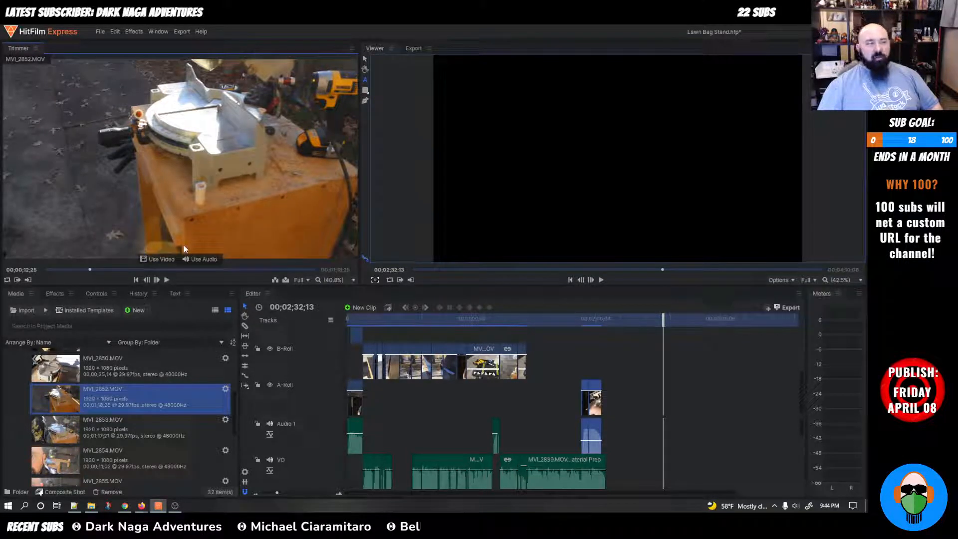
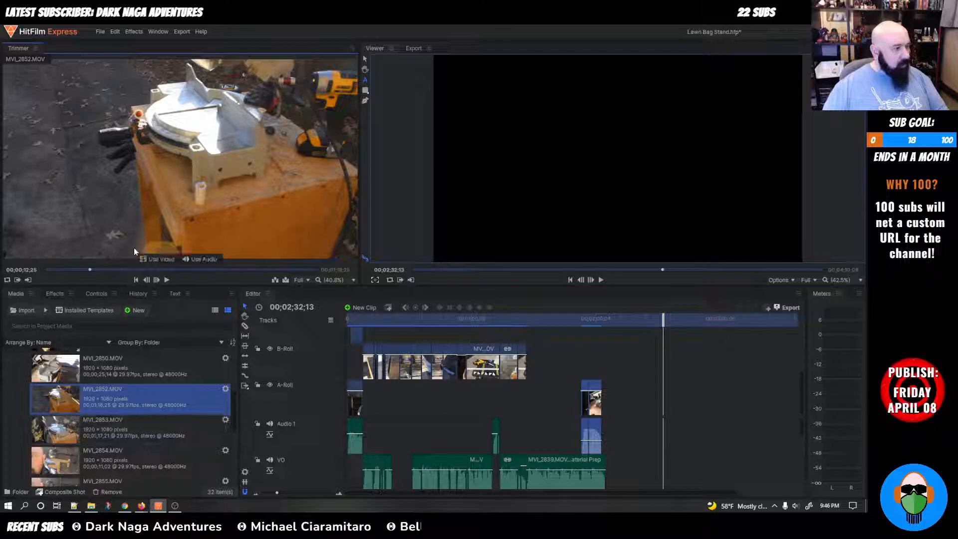
pyautogui.click(167, 280)
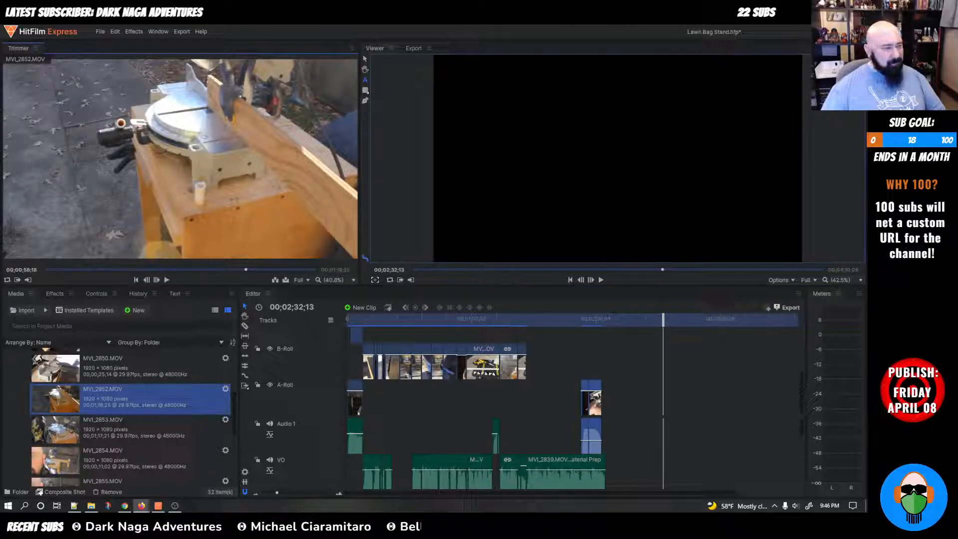
pyautogui.click(272, 151)
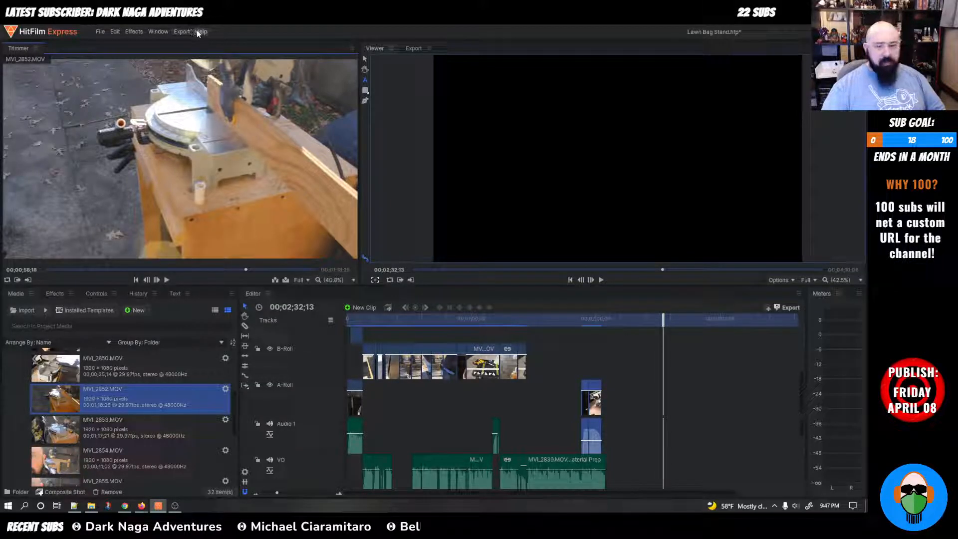
pyautogui.press('space')
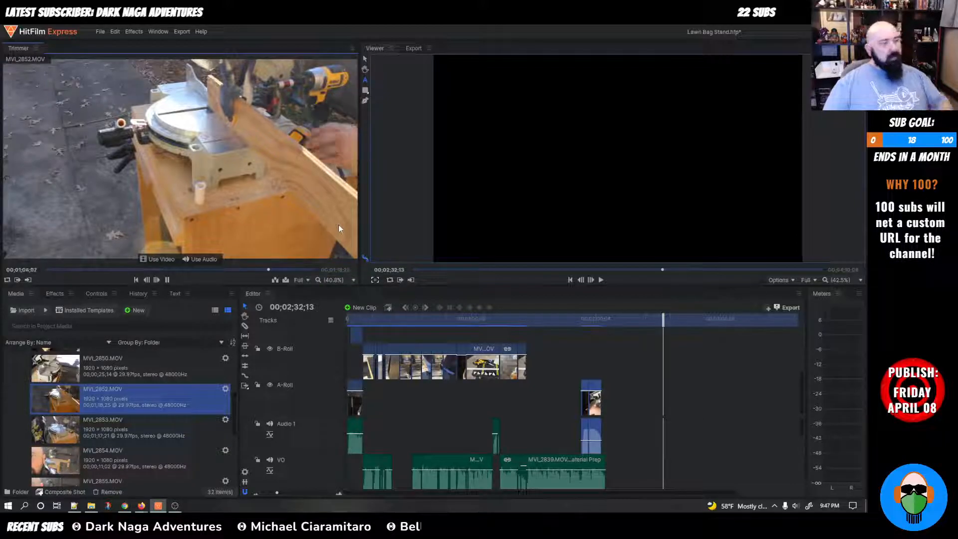
pyautogui.press('space')
pyautogui.click(166, 280)
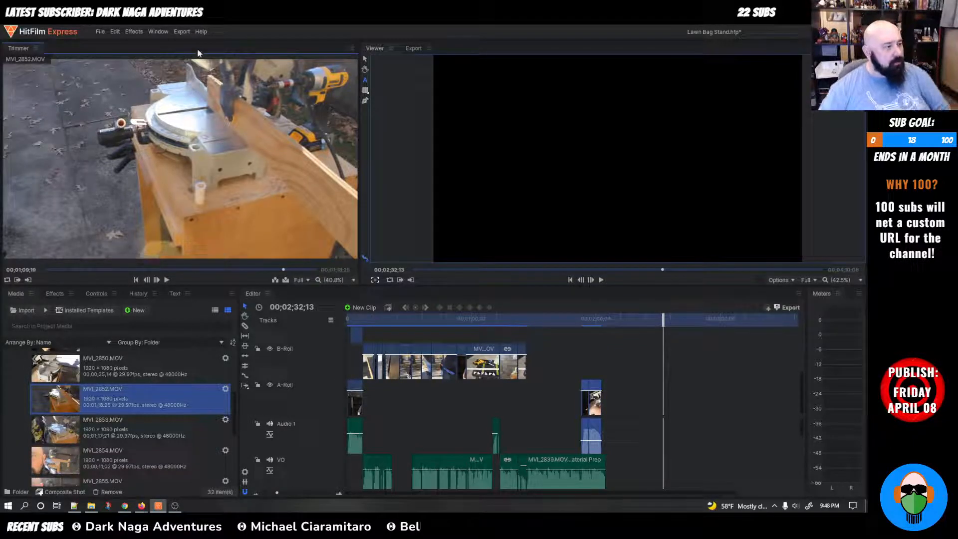
pyautogui.press('space')
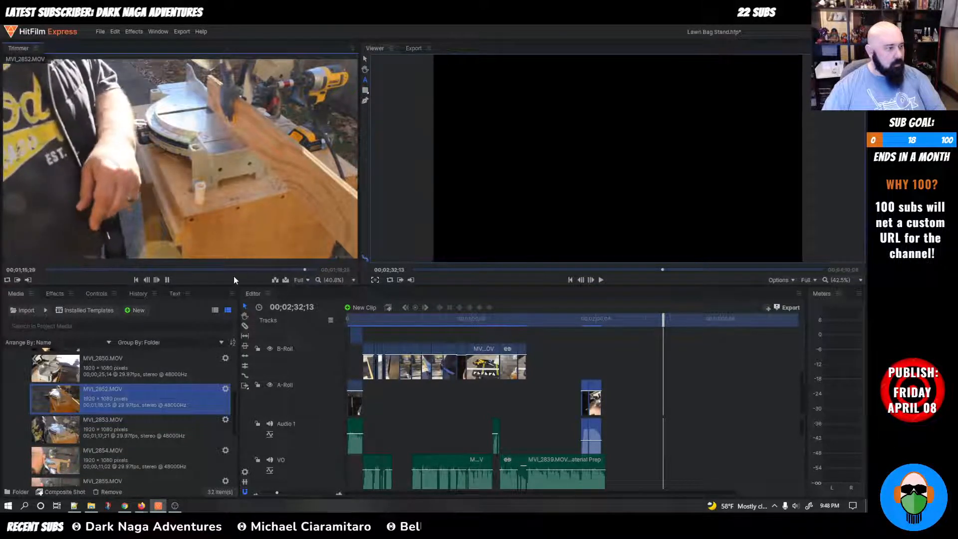
# Step: Scrub and play MVI_2852.MOV in the trimmer to find where the saw cut should start, stopping at 00;00;23;08
pyautogui.moveTo(309, 272); pyautogui.dragTo(89, 269)
pyautogui.press('space')
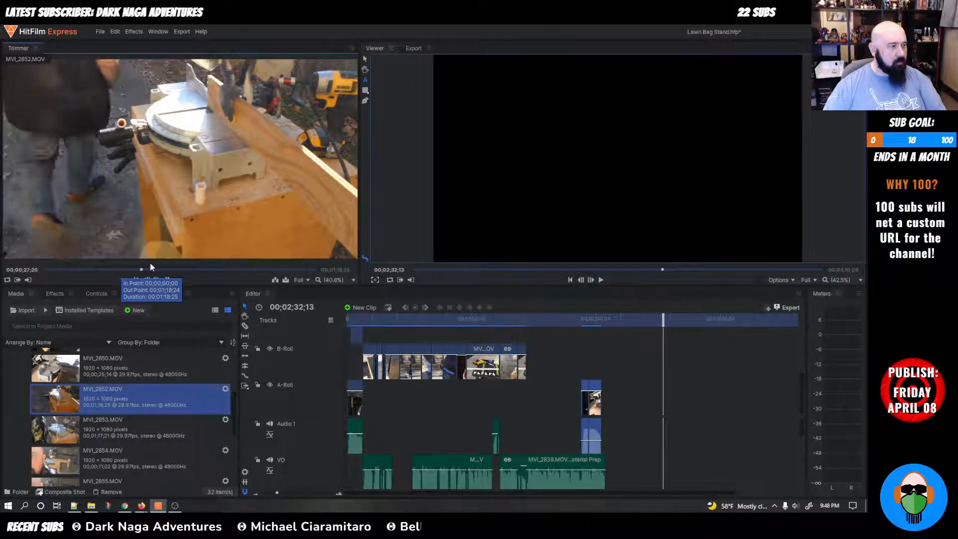
pyautogui.click(139, 270)
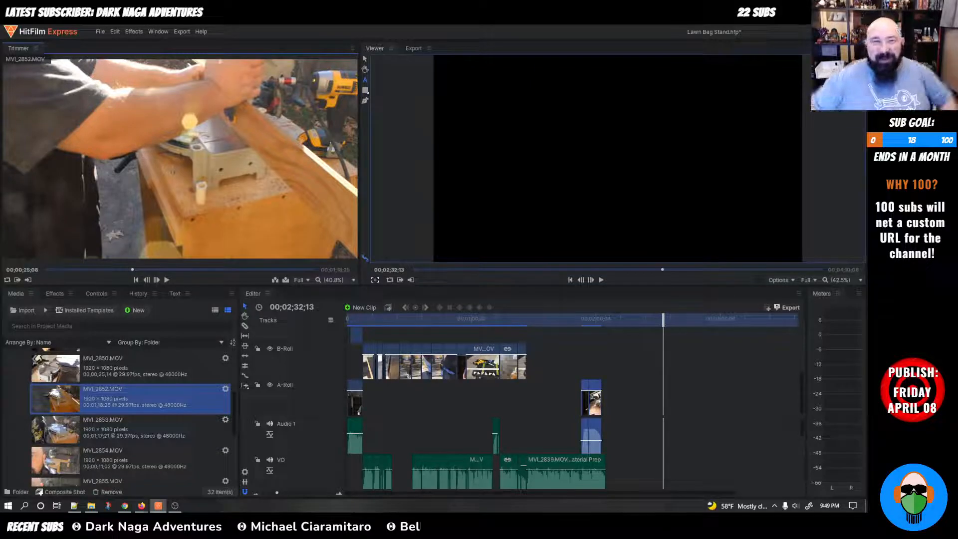
pyautogui.moveTo(321, 244)
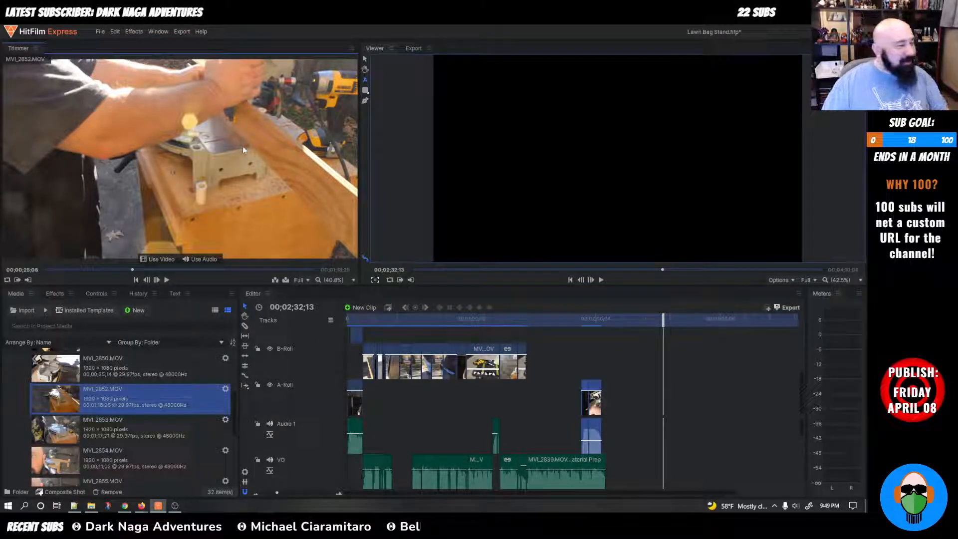
pyautogui.click(132, 270)
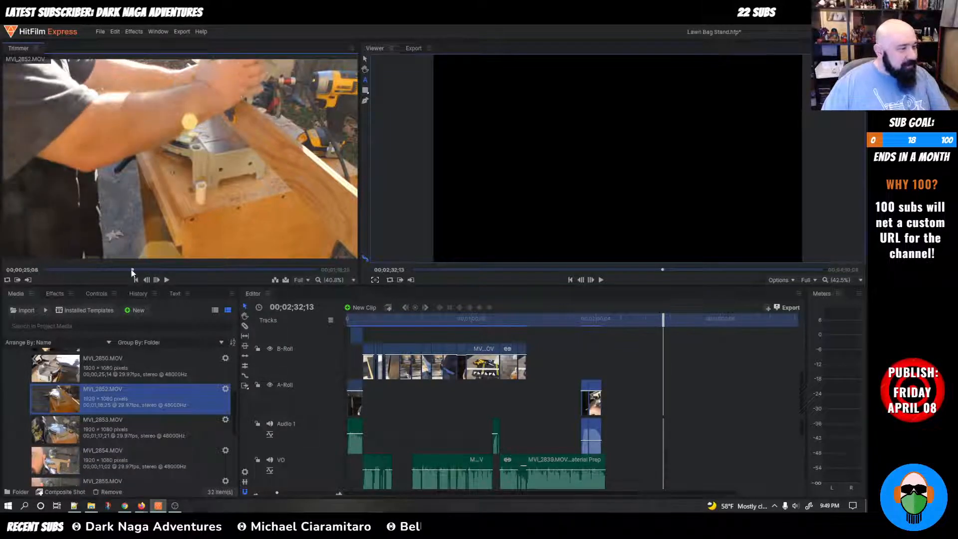
pyautogui.moveTo(132, 269); pyautogui.dragTo(121, 267)
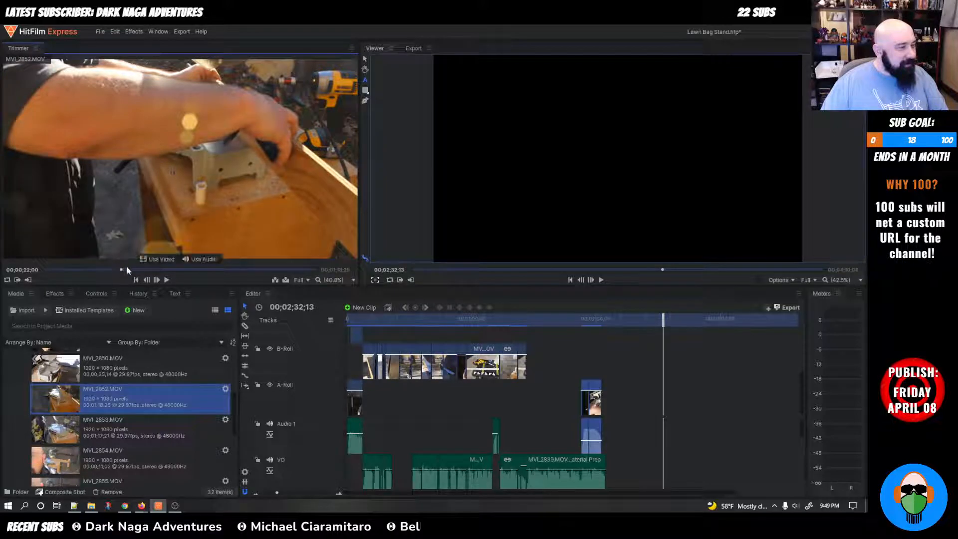
pyautogui.press('space')
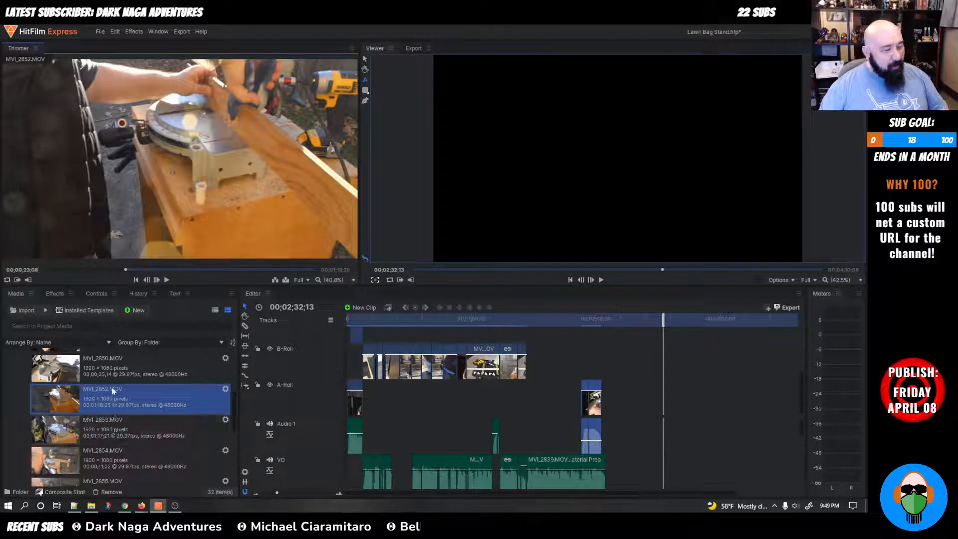
# Step: Trim MVI_2852.MOV from 00;00;23;08 to 00;00;43;08 and place it on the A-Roll track at 00;02;32;13
pyautogui.moveTo(92, 169)
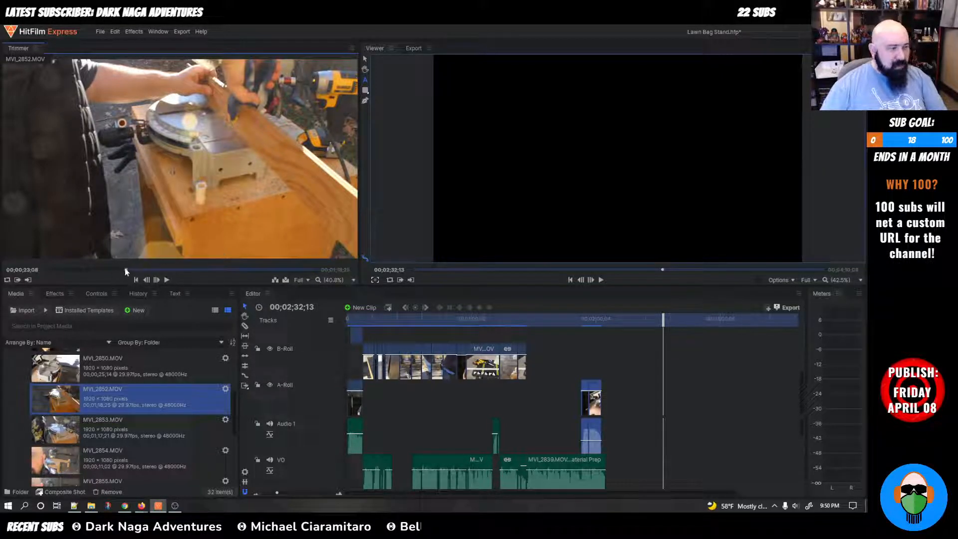
pyautogui.press('space')
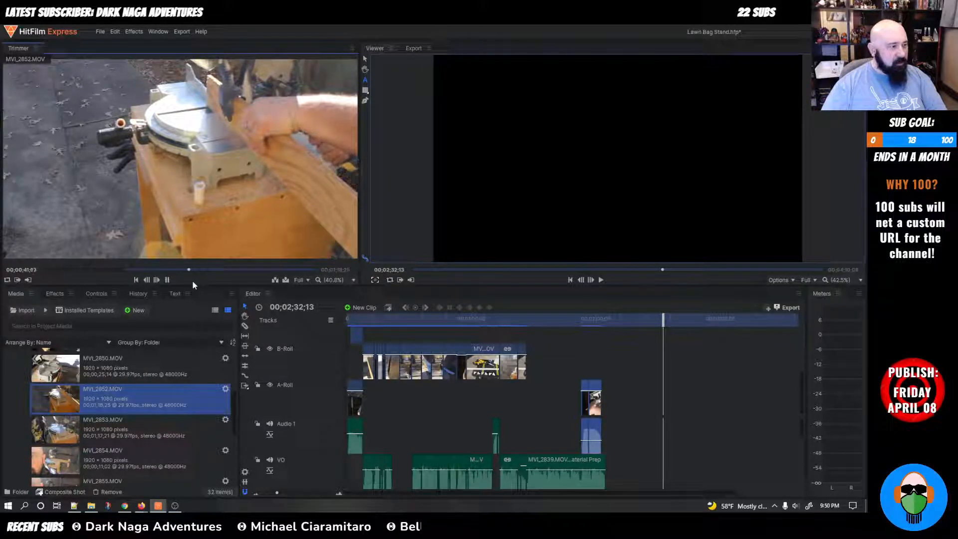
pyautogui.press('space')
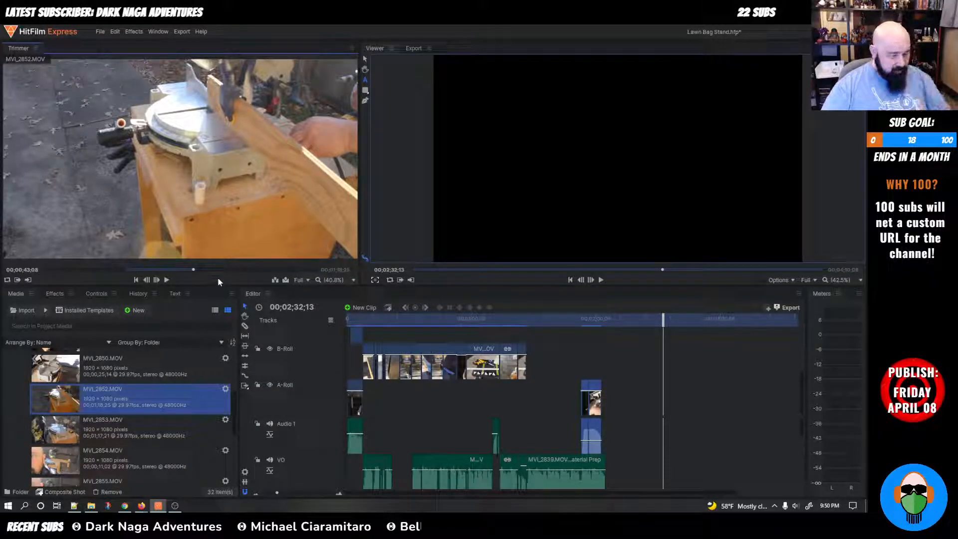
pyautogui.click(285, 280)
# Step: Preview the newly placed MVI_2852.MOV clip, unlink and delete its audio, and return the playhead to 00;02;32;13
pyautogui.moveTo(705, 318); pyautogui.dragTo(658, 320)
pyautogui.press('space')
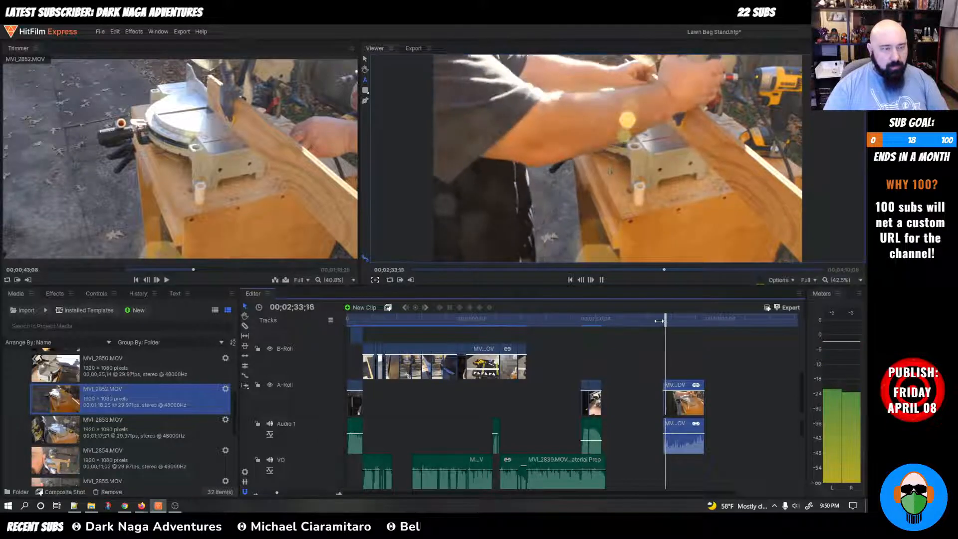
pyautogui.press('space')
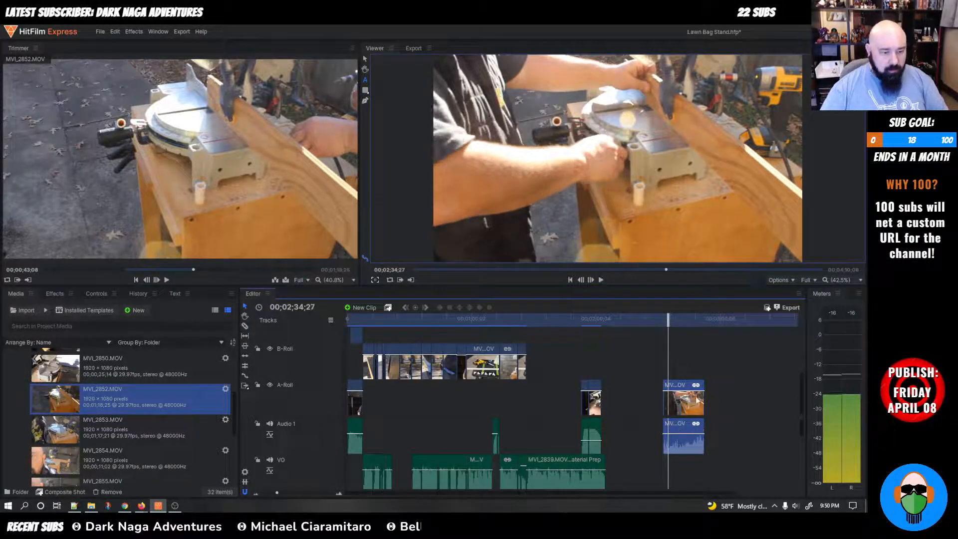
pyautogui.rightClick(696, 400)
pyautogui.click(718, 293)
pyautogui.click(694, 423)
pyautogui.press('Delete')
pyautogui.click(664, 324)
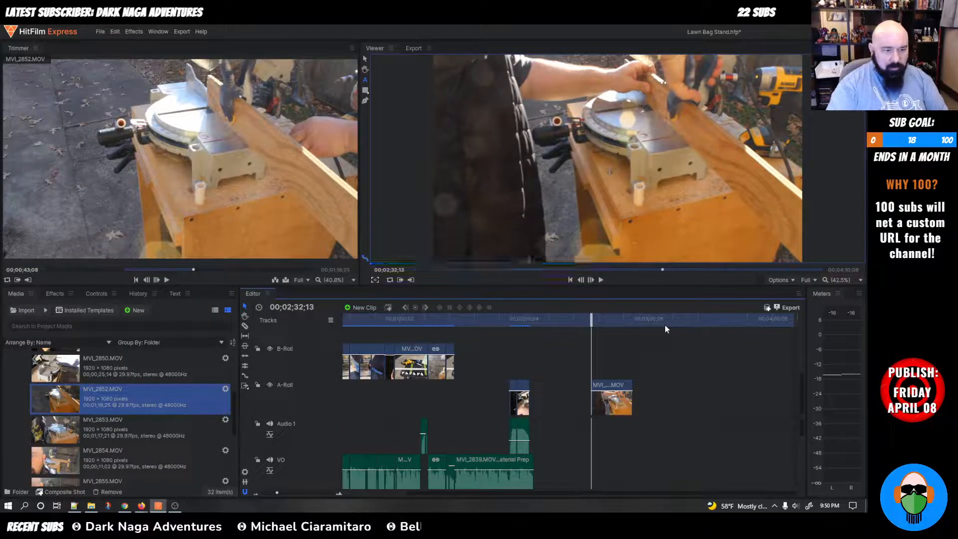
# Step: Expand the Audio media folder and play the timeline's chop saw section up to 00;01;54;29 to check it against the voiceover
pyautogui.scroll(8, 53, 374)
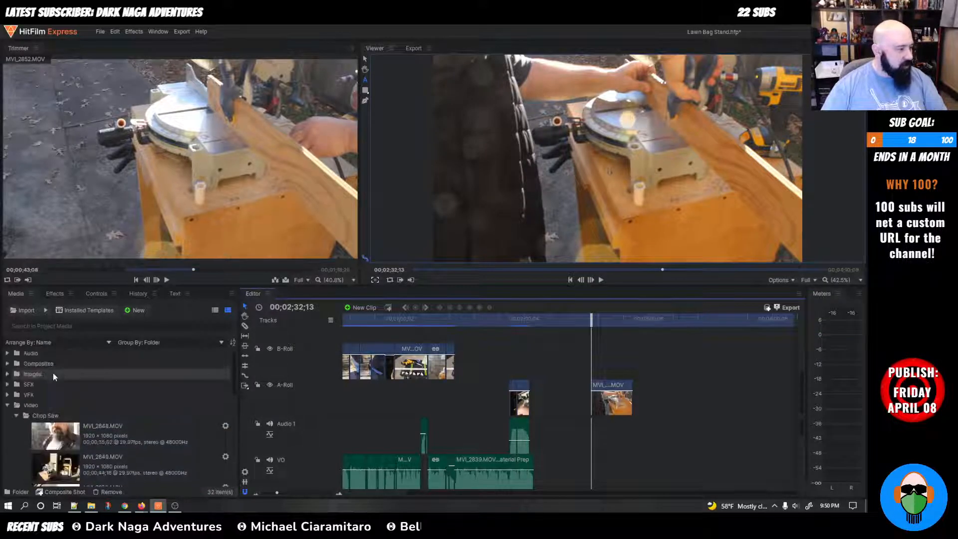
pyautogui.click(6, 352)
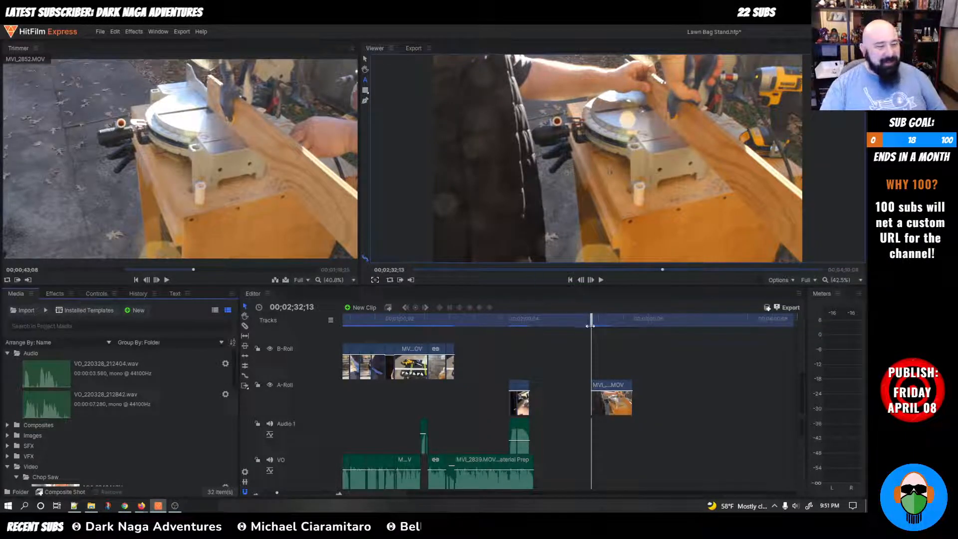
pyautogui.moveTo(591, 318); pyautogui.dragTo(504, 323)
pyautogui.press('space')
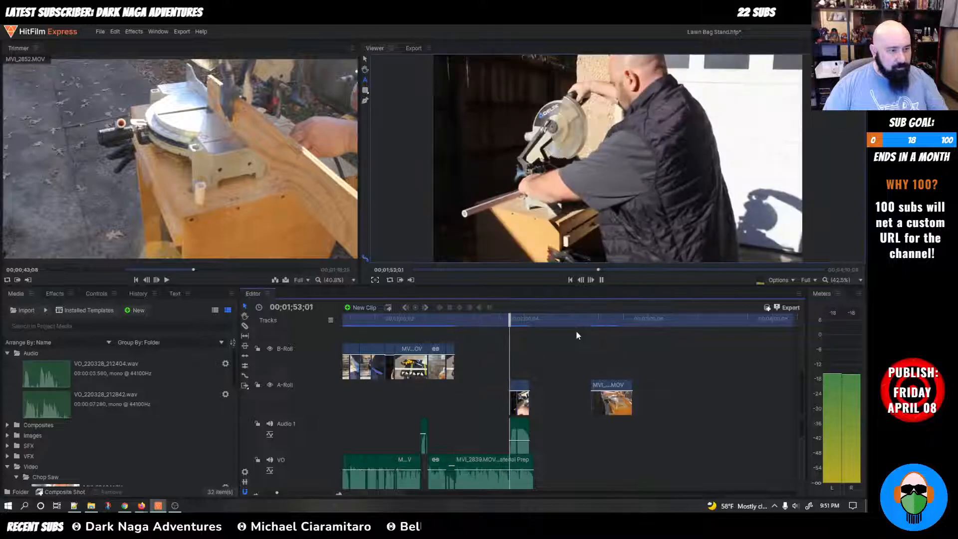
pyautogui.press('space')
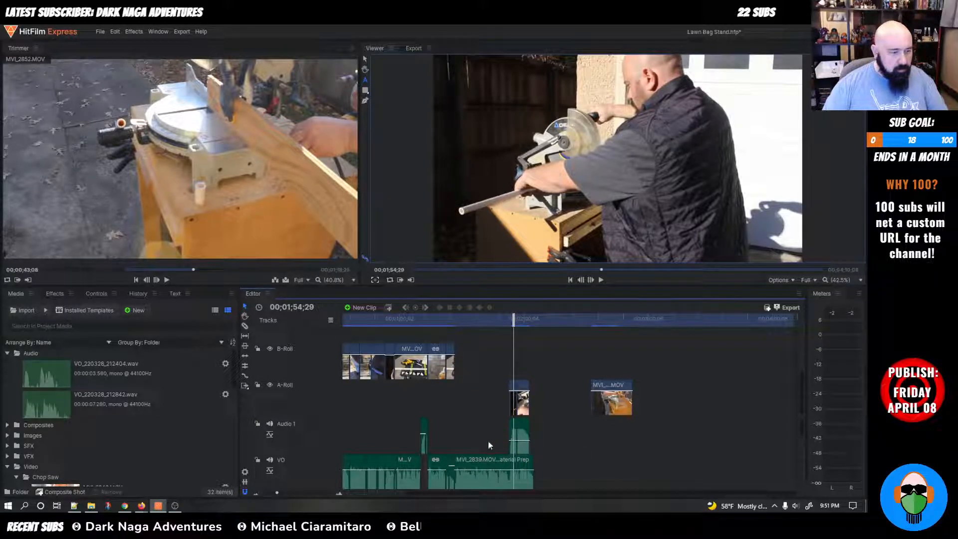
pyautogui.scroll(4, 488, 441)
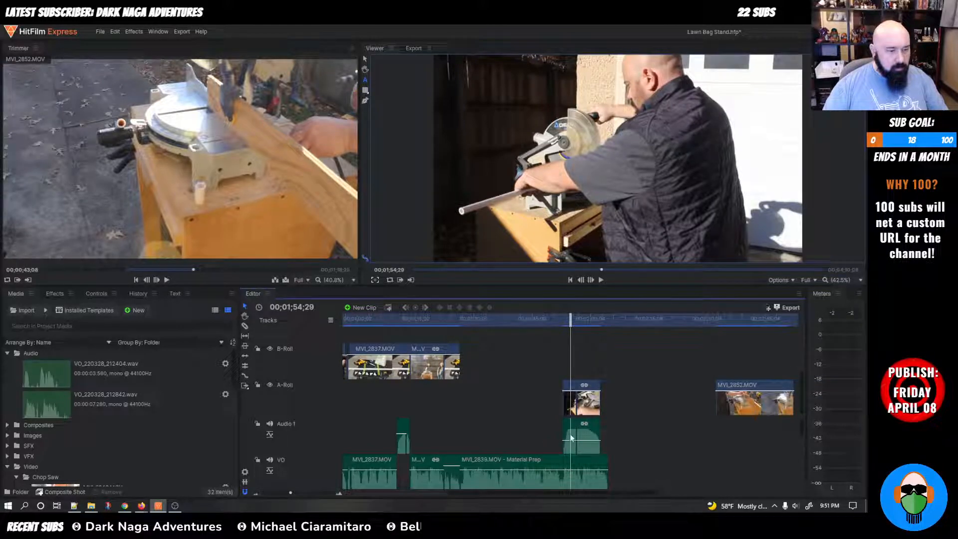
pyautogui.scroll(2, 570, 438)
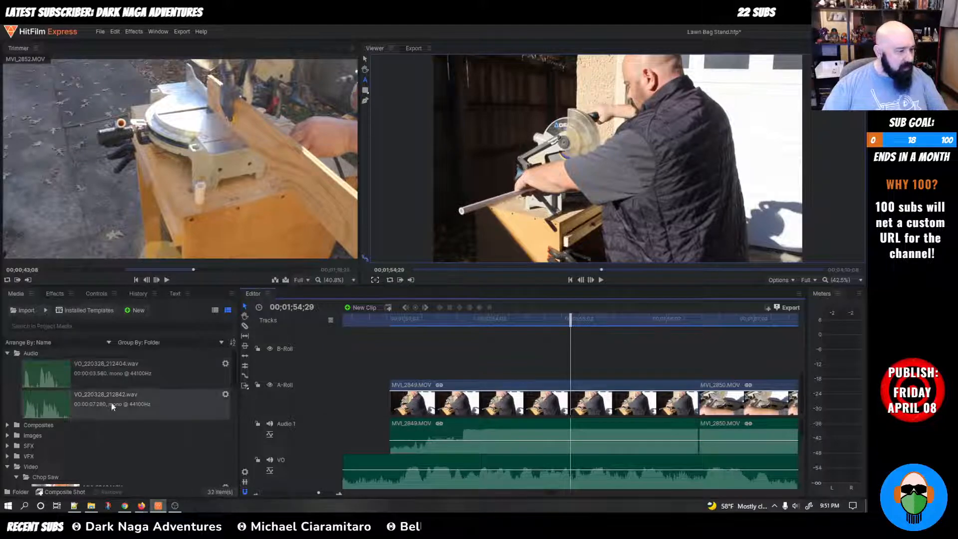
pyautogui.scroll(-3, 400, 430)
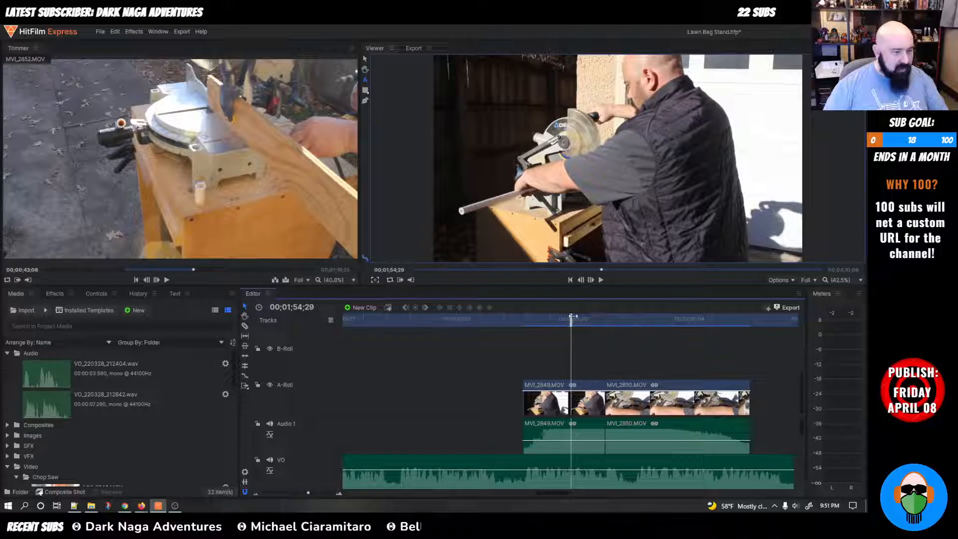
# Step: Move the playhead back through the voiceover to 00;01;23;07 and select the first short WAV recording on the VO track
pyautogui.moveTo(572, 316); pyautogui.dragTo(516, 320)
pyautogui.scroll(-2, 462, 383)
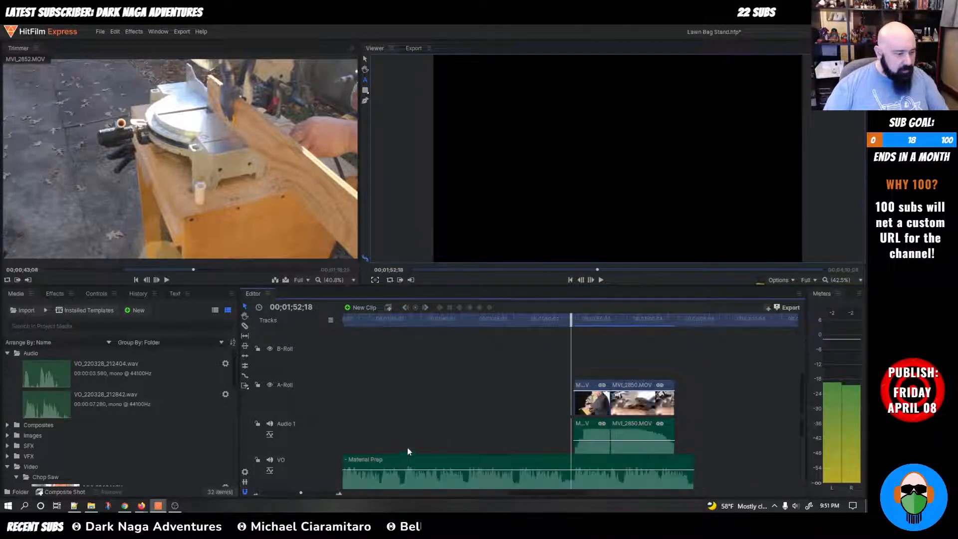
pyautogui.scroll(-1, 502, 485)
pyautogui.scroll(-1, 490, 430)
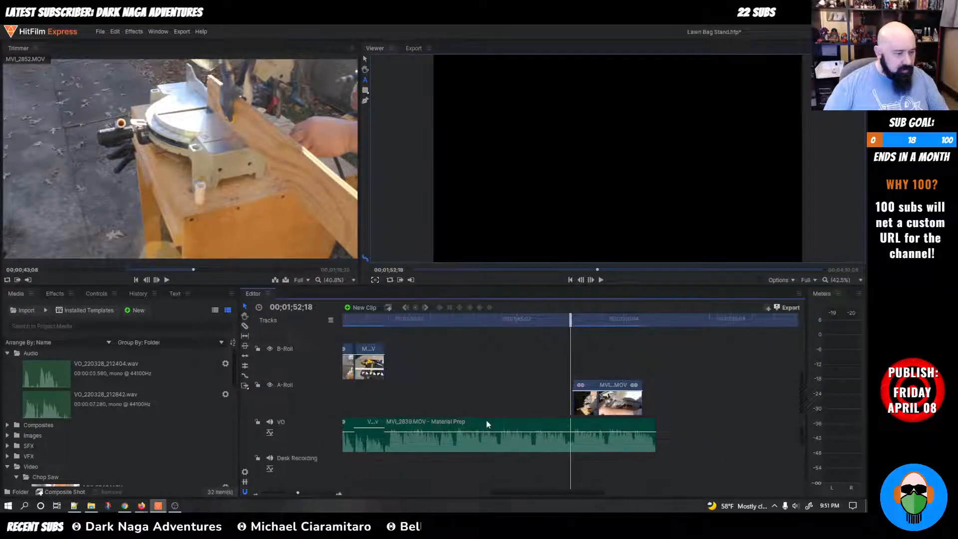
pyautogui.scroll(1, 489, 435)
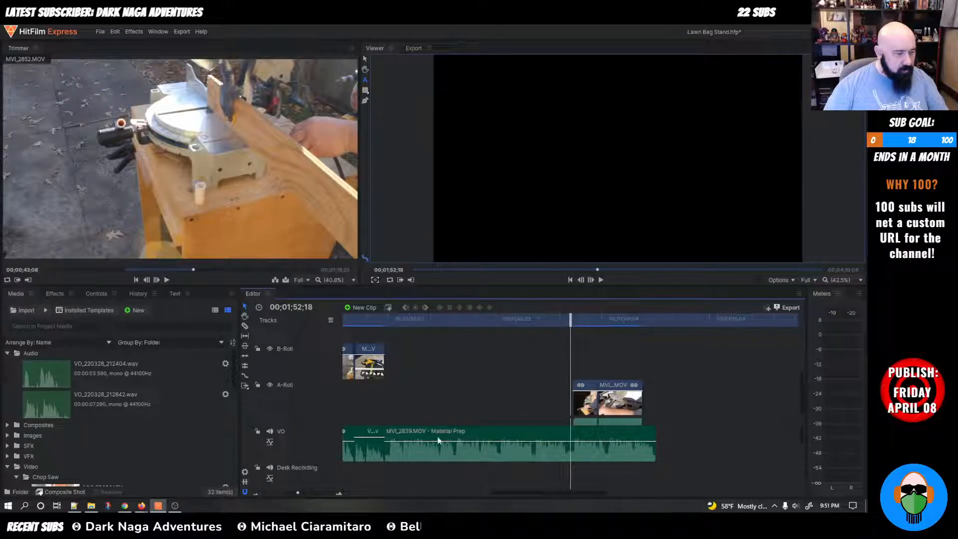
pyautogui.moveTo(570, 322); pyautogui.dragTo(402, 338)
pyautogui.press('space')
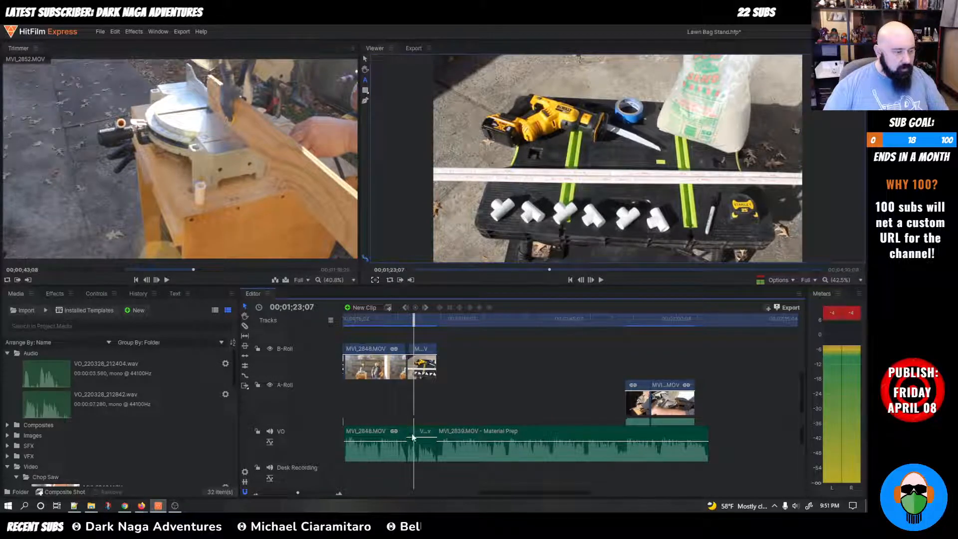
pyautogui.scroll(3, 412, 437)
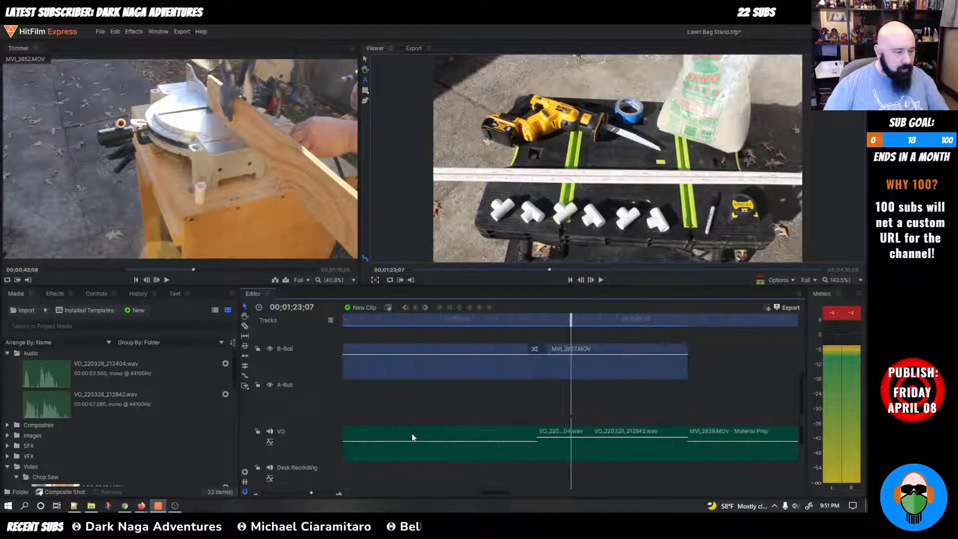
pyautogui.click(564, 439)
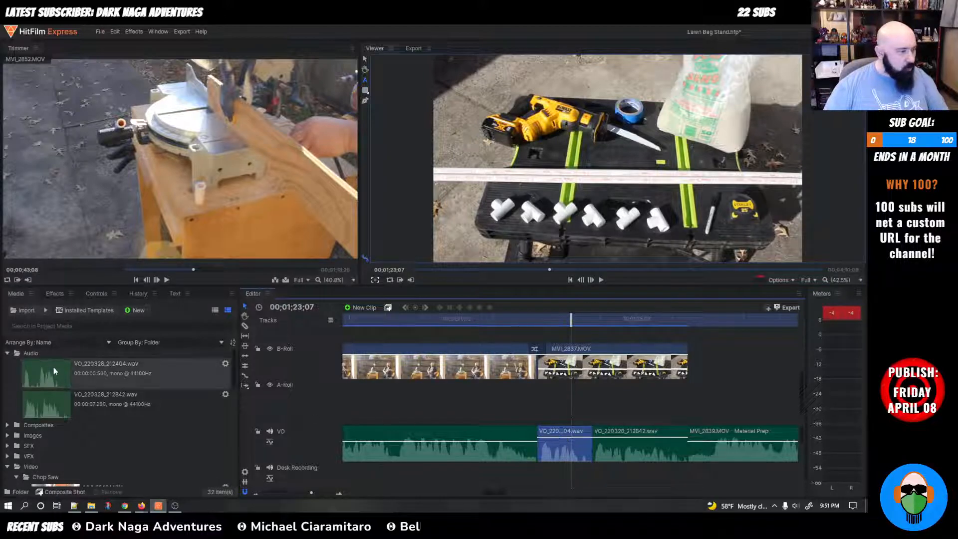
# Step: Rename the media item VO_220328_212404.wav as "VO-Back to Mats"
pyautogui.click(139, 374)
pyautogui.rightClick(139, 374)
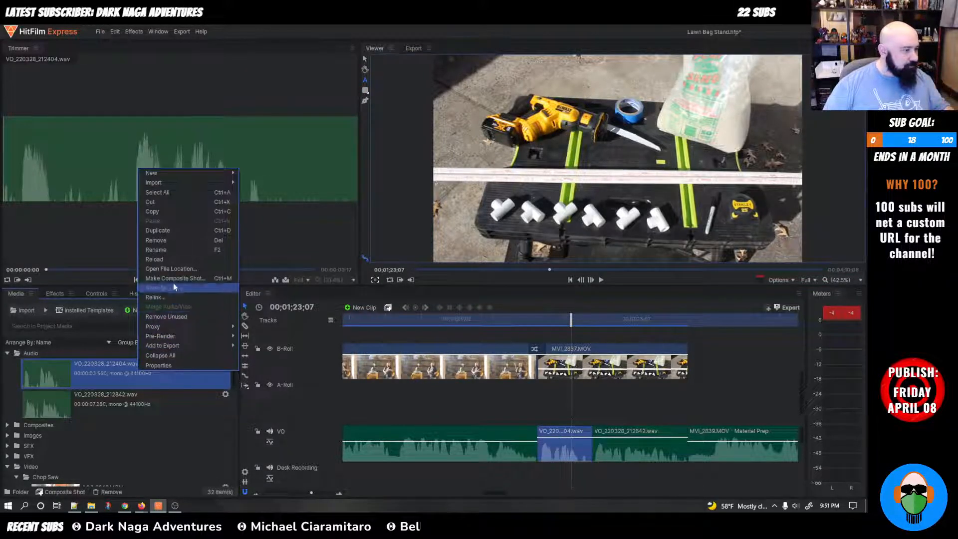
pyautogui.click(170, 253)
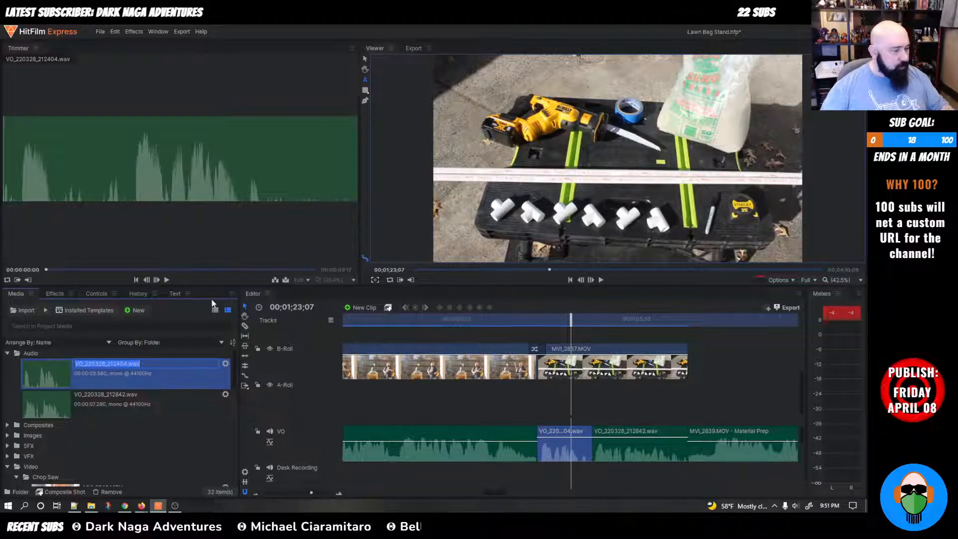
pyautogui.write('VO')
pyautogui.write('-')
pyautogui.write('Sand Ba Mats')
pyautogui.press('Return')
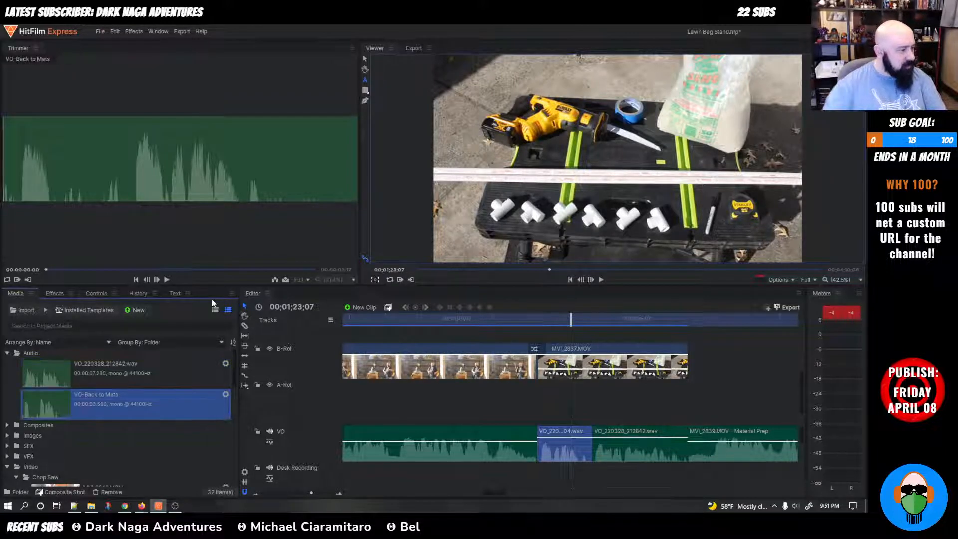
# Step: Listen to the renamed recording and to VO_220328_212842.wav in the timeline, and select the latter on the VO track
pyautogui.press('space')
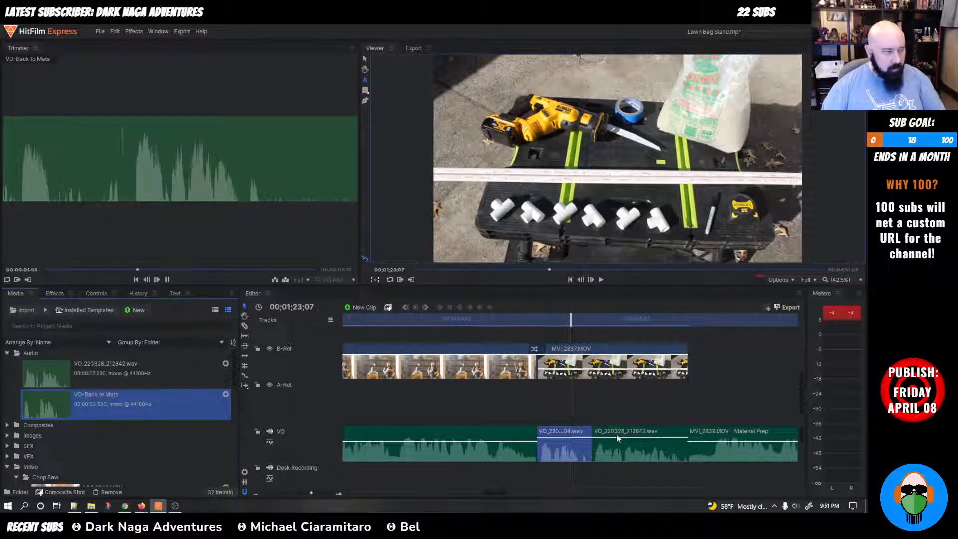
pyautogui.click(606, 412)
pyautogui.press('space')
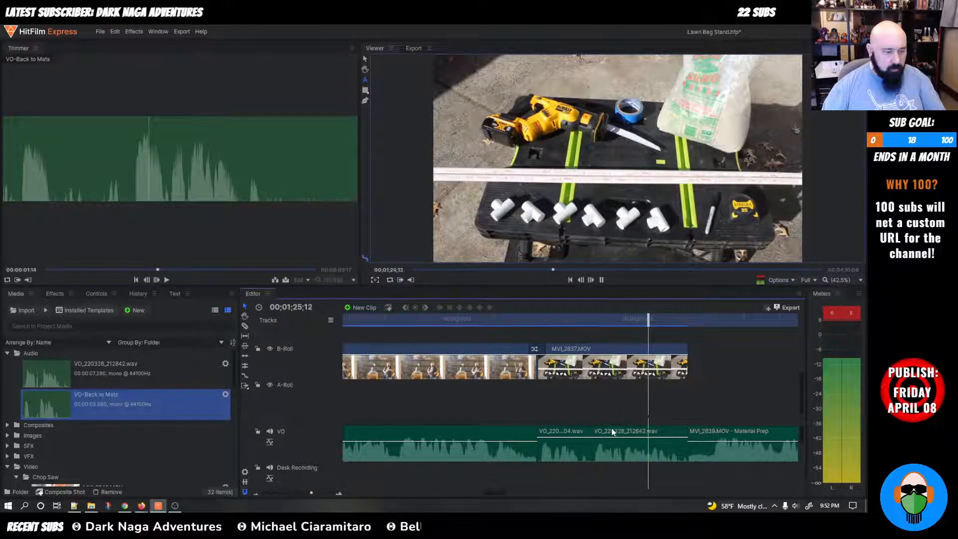
pyautogui.press('space')
pyautogui.click(612, 431)
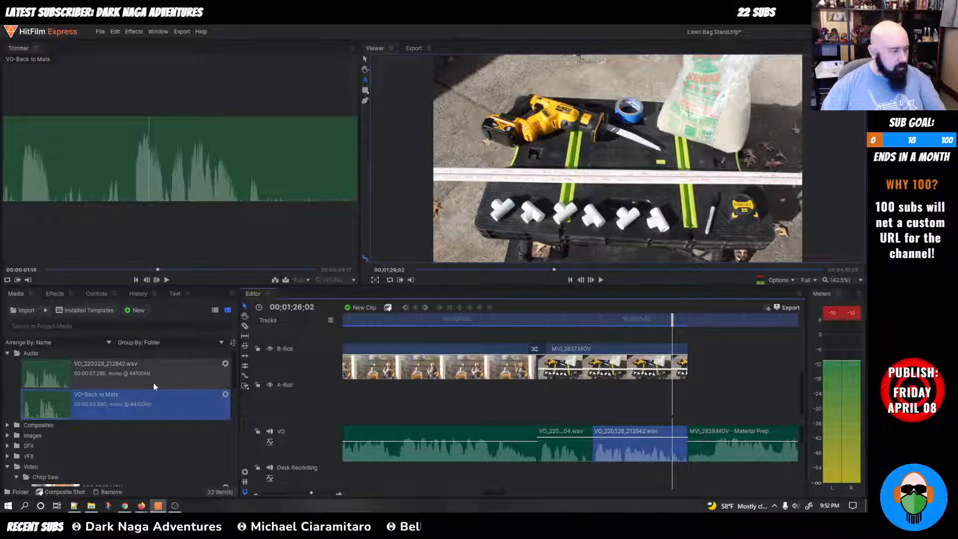
# Step: Rename the media item VO_220328_212842.wav as "VO-Sand & Tape"
pyautogui.click(139, 377)
pyautogui.rightClick(140, 378)
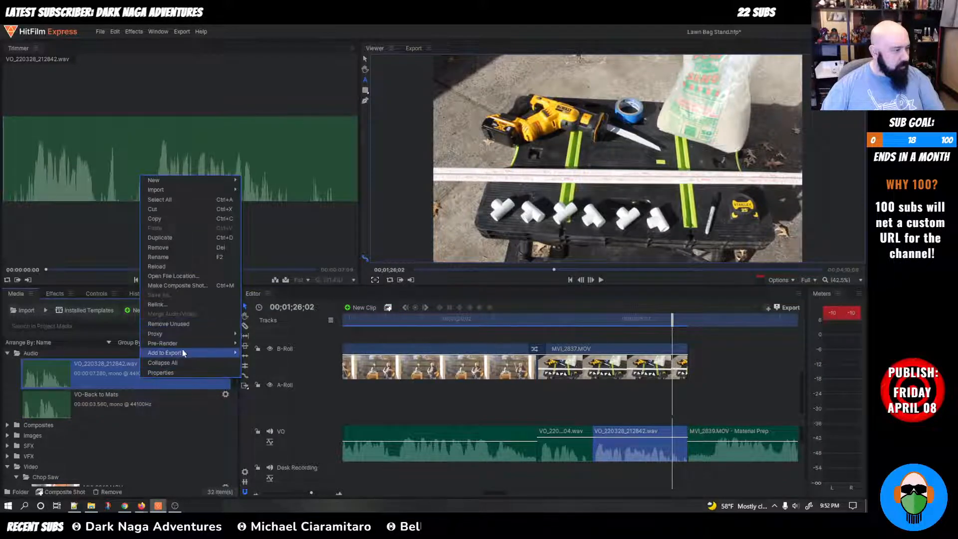
pyautogui.click(172, 256)
pyautogui.write('vo-')
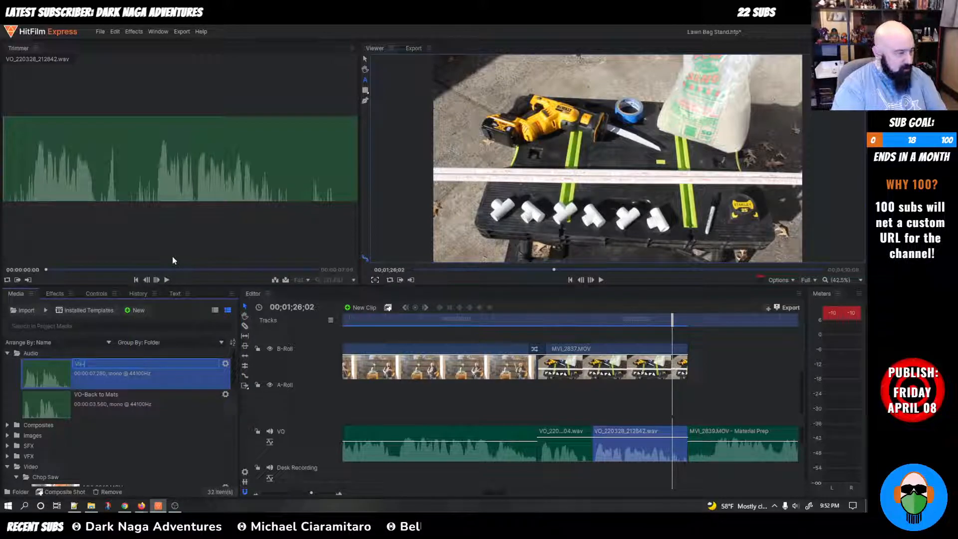
pyautogui.press('BackSpace')
pyautogui.press('BackSpace')
pyautogui.press('BackSpace')
pyautogui.write('VO-')
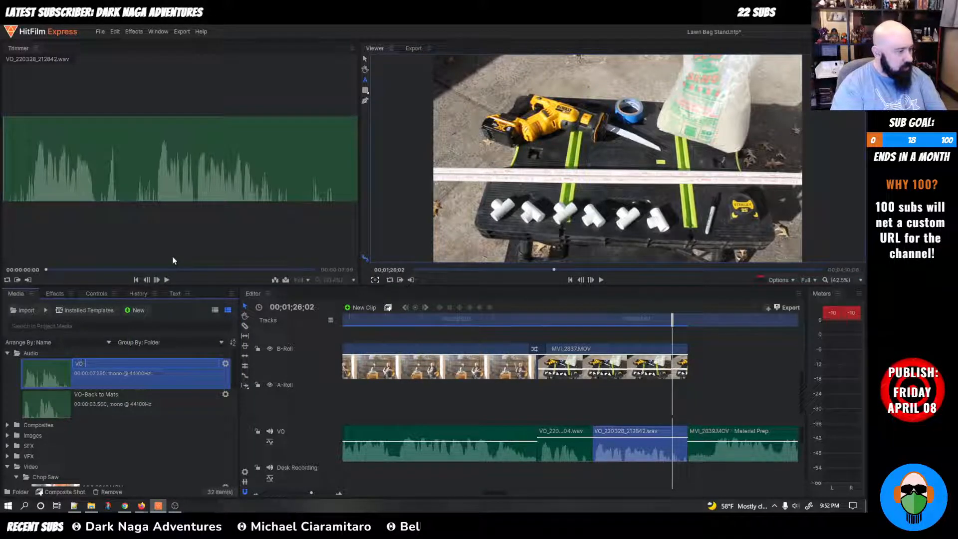
pyautogui.write(' Sand & Saw')
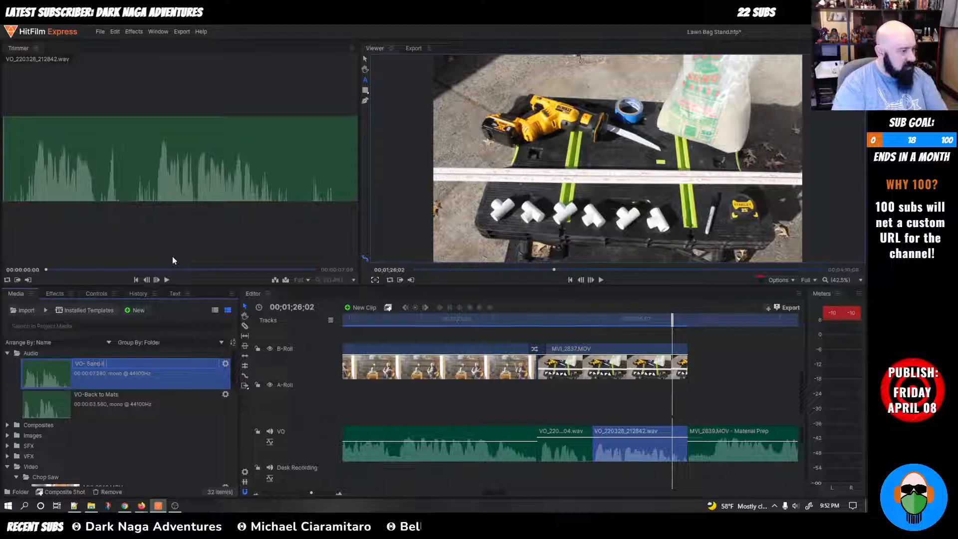
pyautogui.press('BackSpace')
pyautogui.press('BackSpace')
pyautogui.press('BackSpace')
pyautogui.write('Tape')
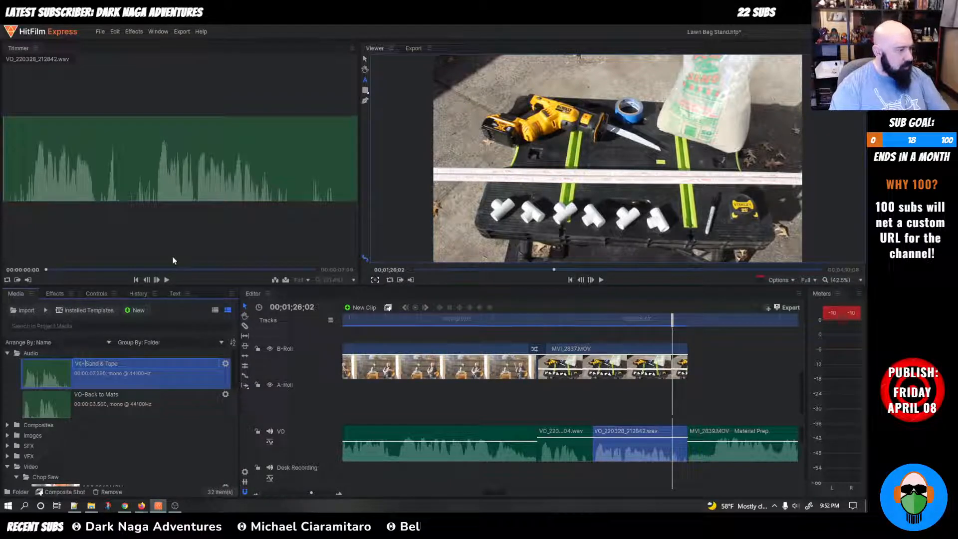
pyautogui.press('Return')
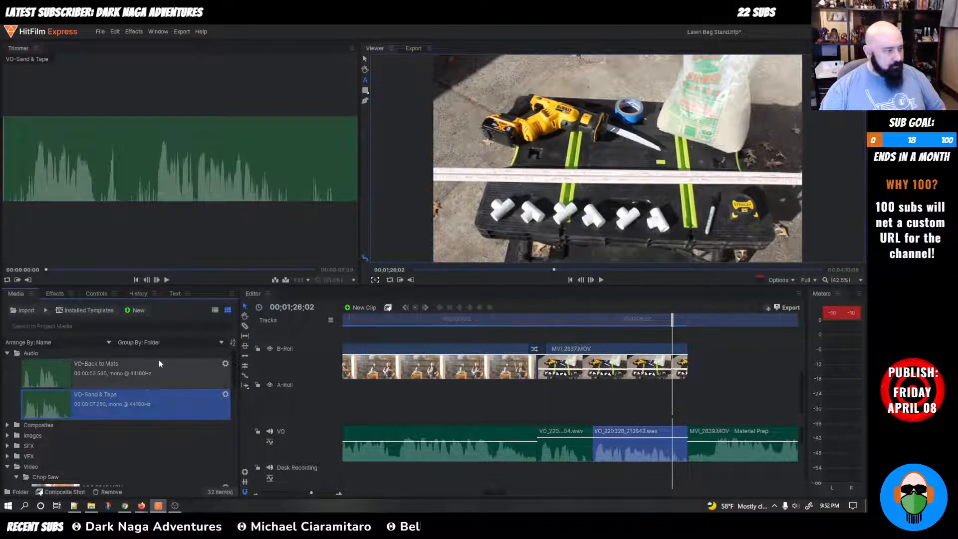
# Step: Move the playhead to 00;02;32;13, the start of the MVI_2852.MOV clip on the A-Roll track
pyautogui.moveTo(672, 320)
pyautogui.mouseDown()
pyautogui.moveTo(861, 314)
pyautogui.moveTo(671, 332)
pyautogui.mouseUp()
pyautogui.scroll(-3, 609, 386)
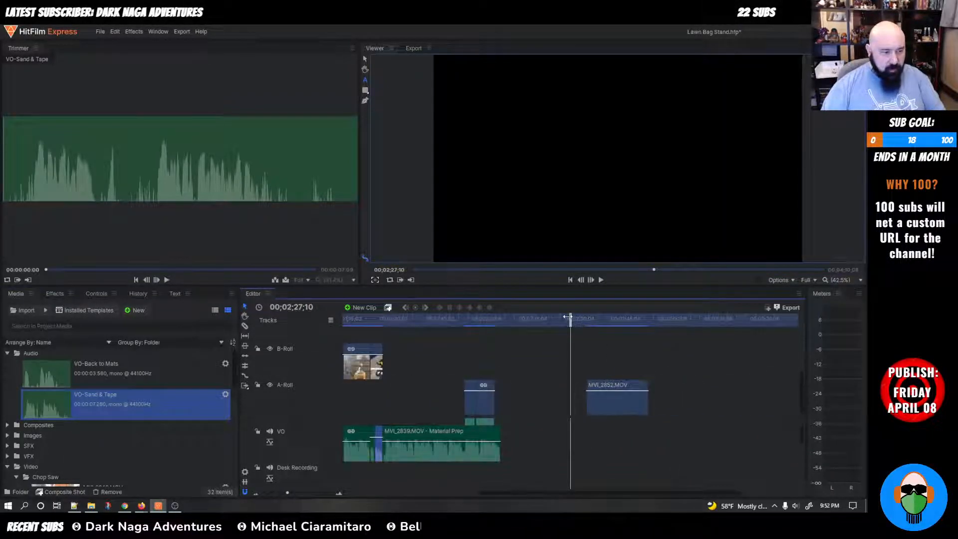
pyautogui.click(583, 322)
pyautogui.press('Down')
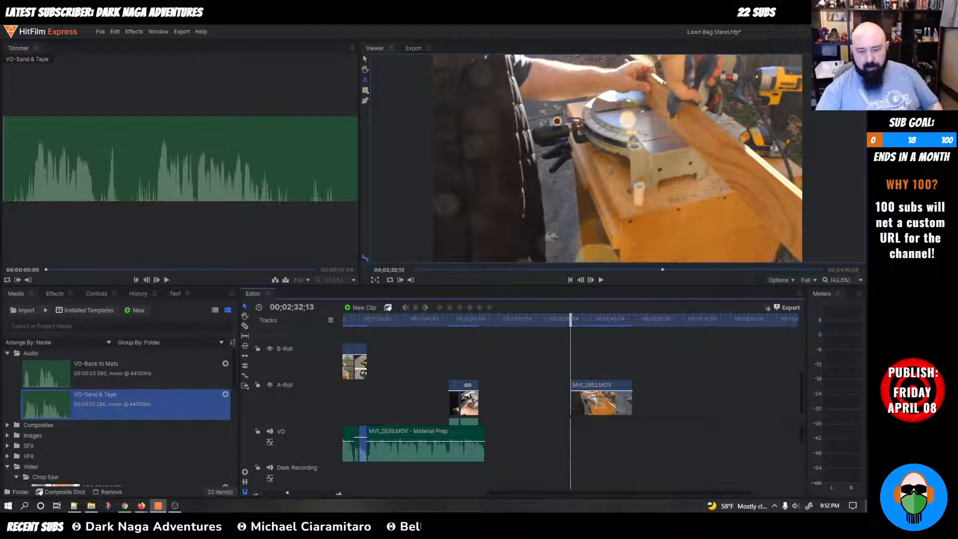
# Step: Switch to Notepad++, create a new document and write the first script line "to make repeated cuts easy"
pyautogui.hotkey('alt', 'Tab')
pyautogui.click(595, 236)
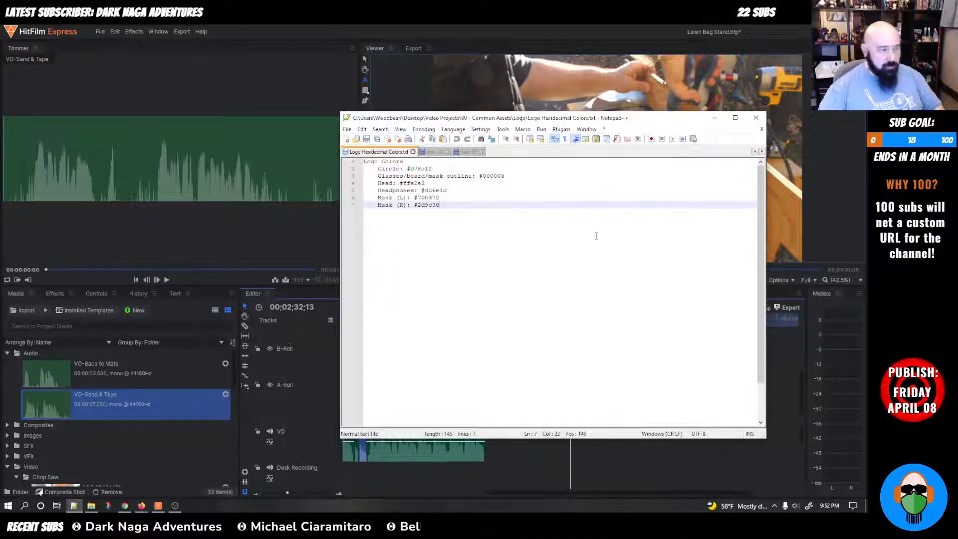
pyautogui.hotkey('ctrl', 'n')
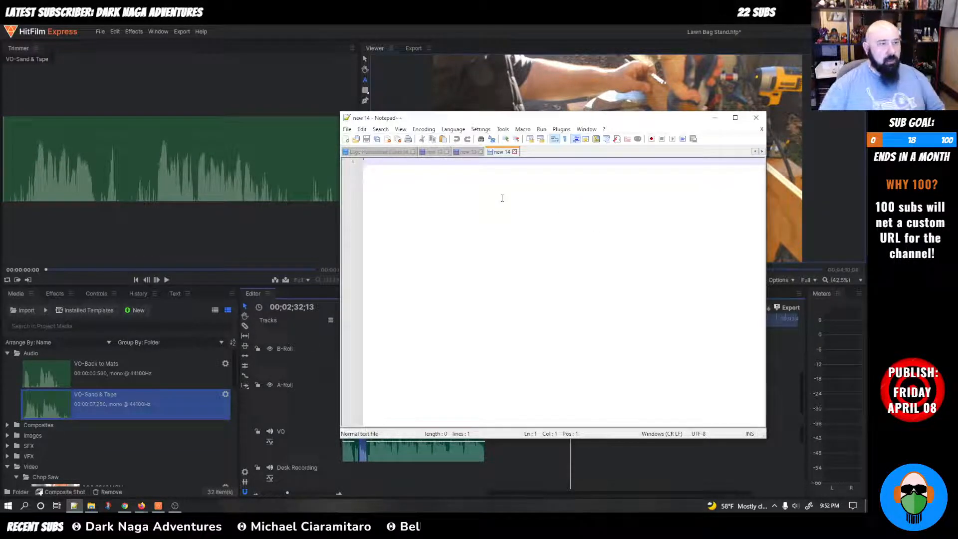
pyautogui.write('to ')
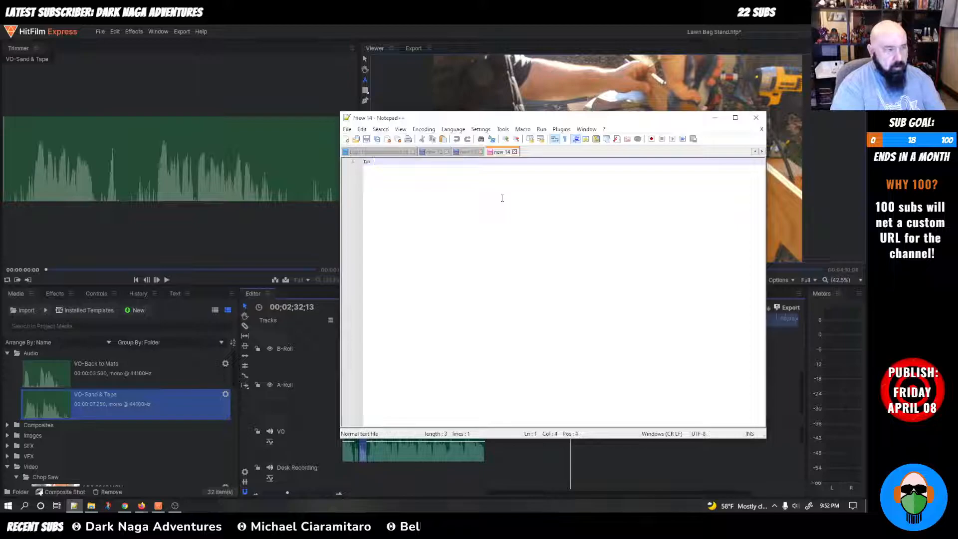
pyautogui.write('make repeated tuts easy')
pyautogui.press('Return')
# Step: Write the second script line "we can add an auxiliary fence to the miter saw"
pyautogui.write('we can add ')
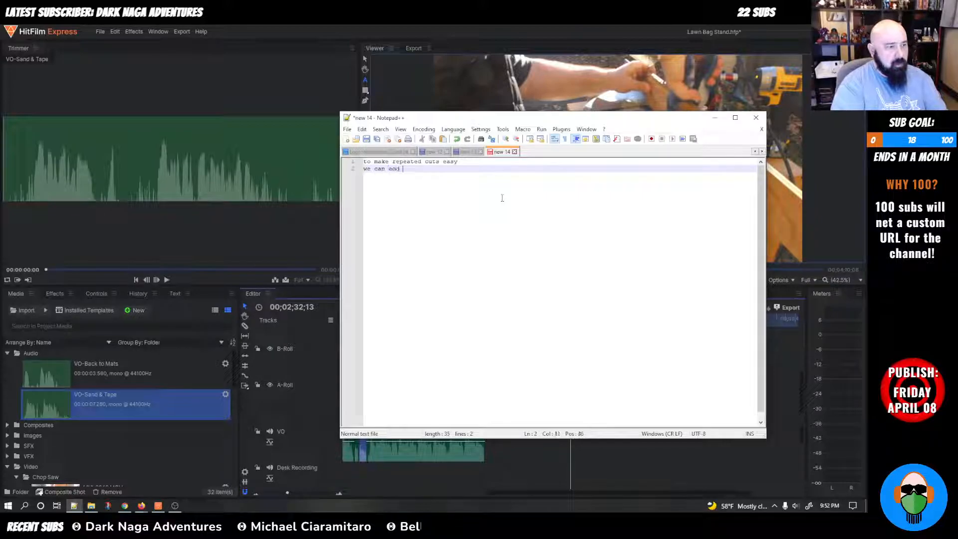
pyautogui.write('an aux')
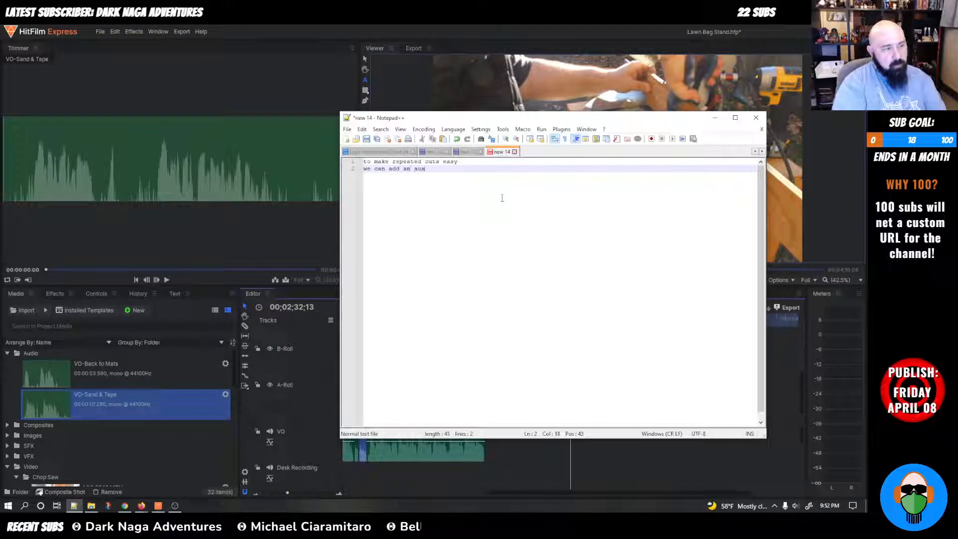
pyautogui.write('illary fence to the miter  s')
pyautogui.press('BackSpace')
pyautogui.press('BackSpace')
pyautogui.press('BackSpace')
pyautogui.press('Return')
# Step: Write the third script line "and then attach a stop block to that"
pyautogui.write('and then e')
pyautogui.write('ttach a stop block t')
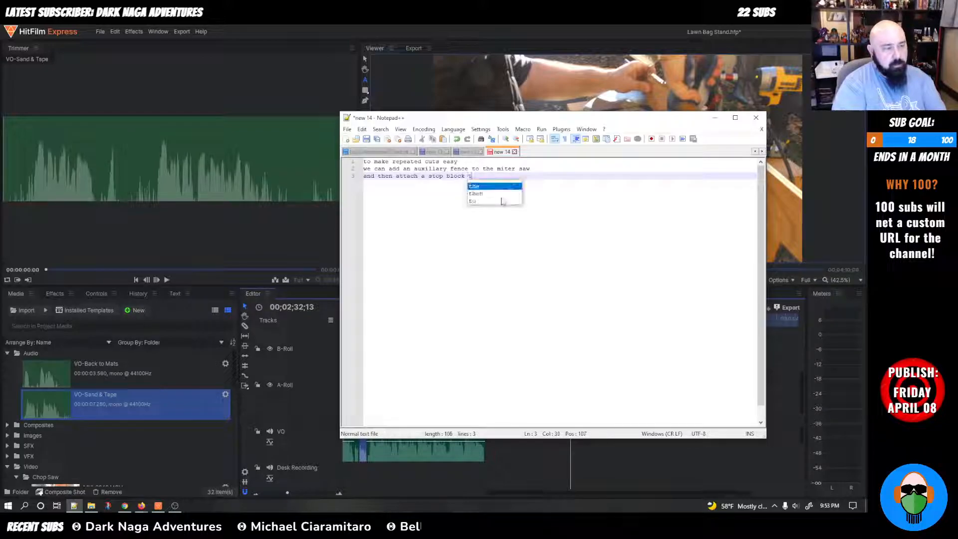
pyautogui.write('o that')
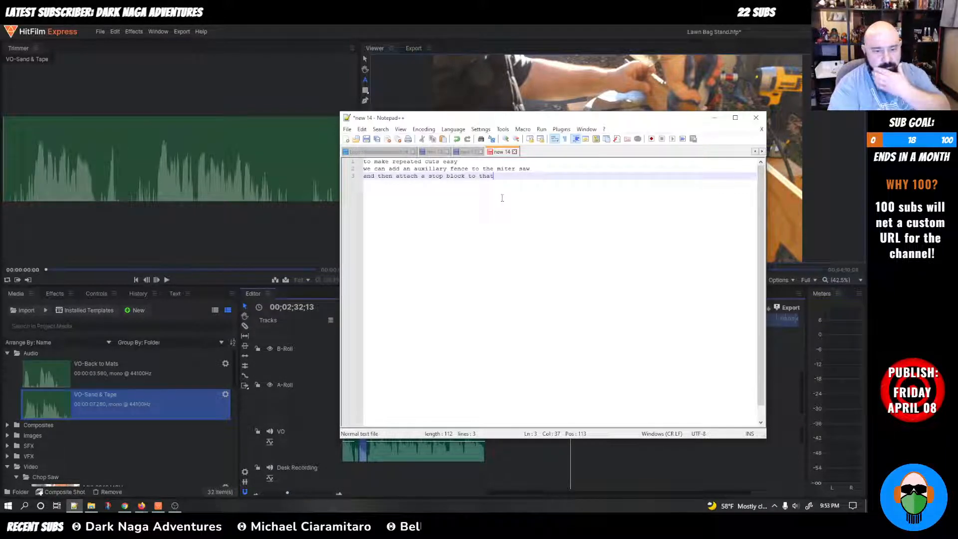
pyautogui.press('Return')
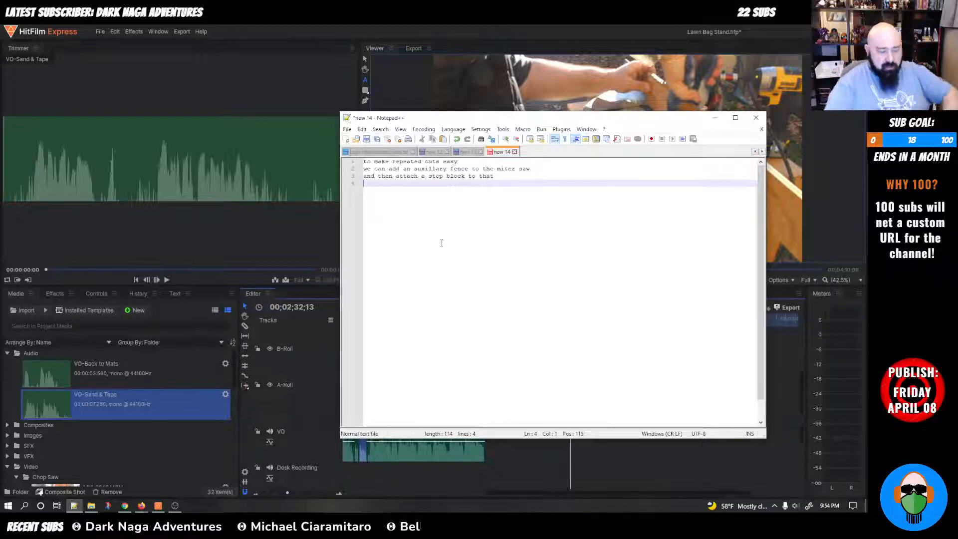
# Step: Write the fourth script line "the stop block creates a fixed distance from one side of the sawblade to the block"
pyautogui.write('the stop')
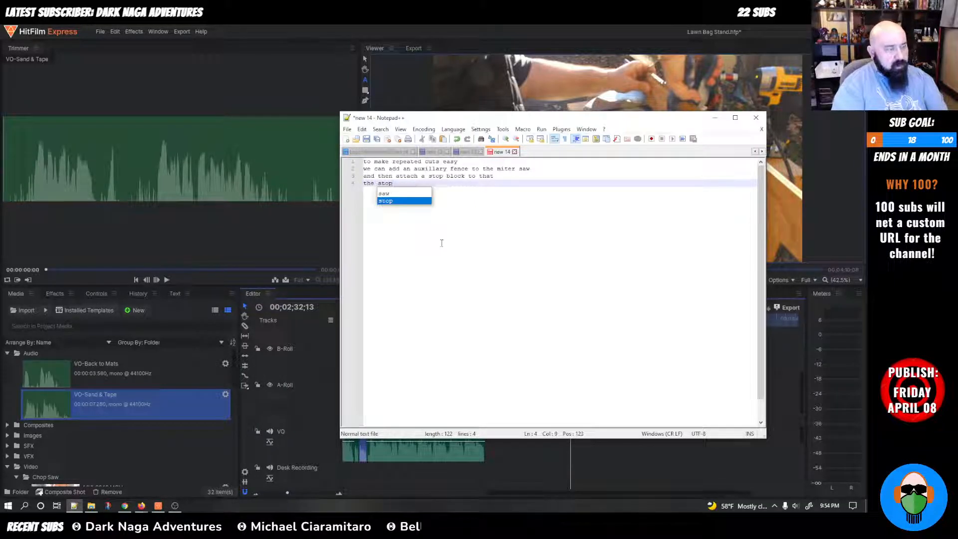
pyautogui.write(' block ')
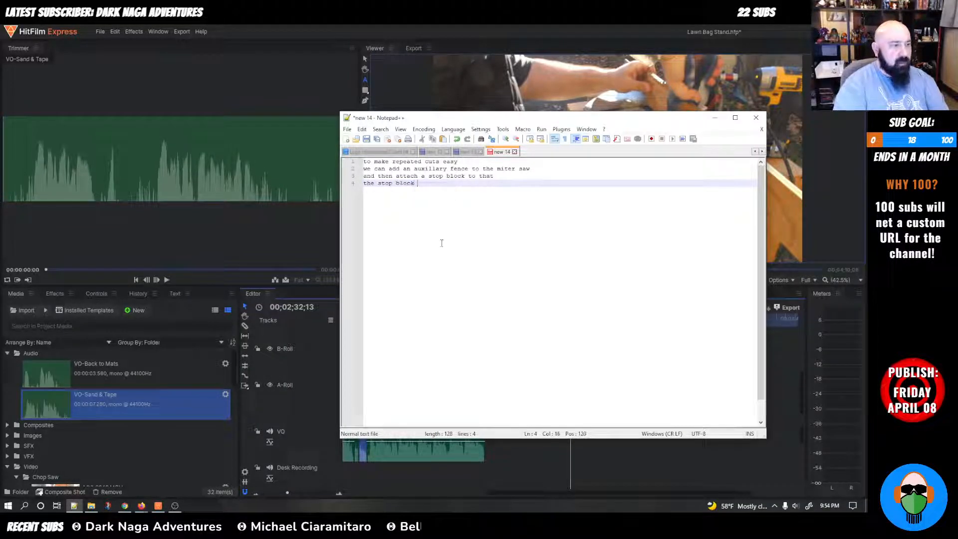
pyautogui.write('creates')
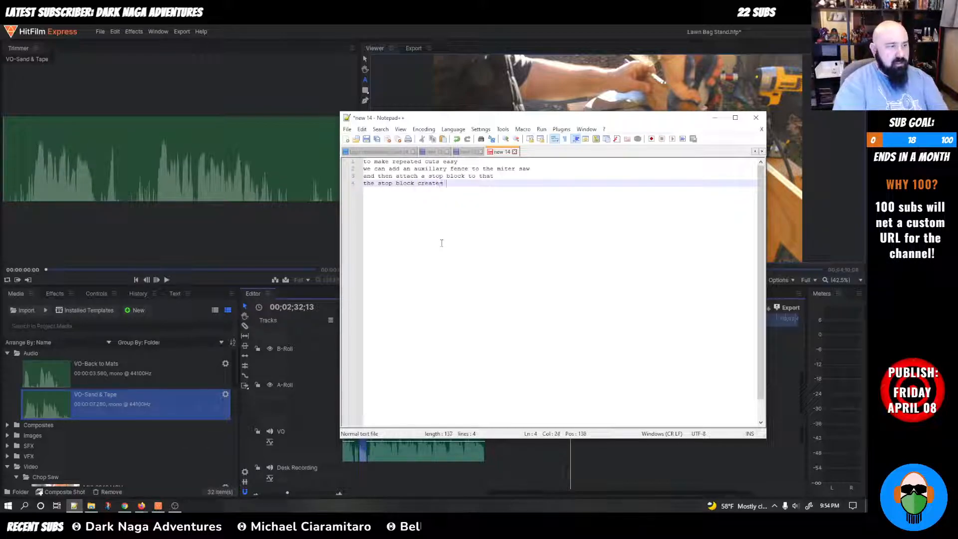
pyautogui.write(' a')
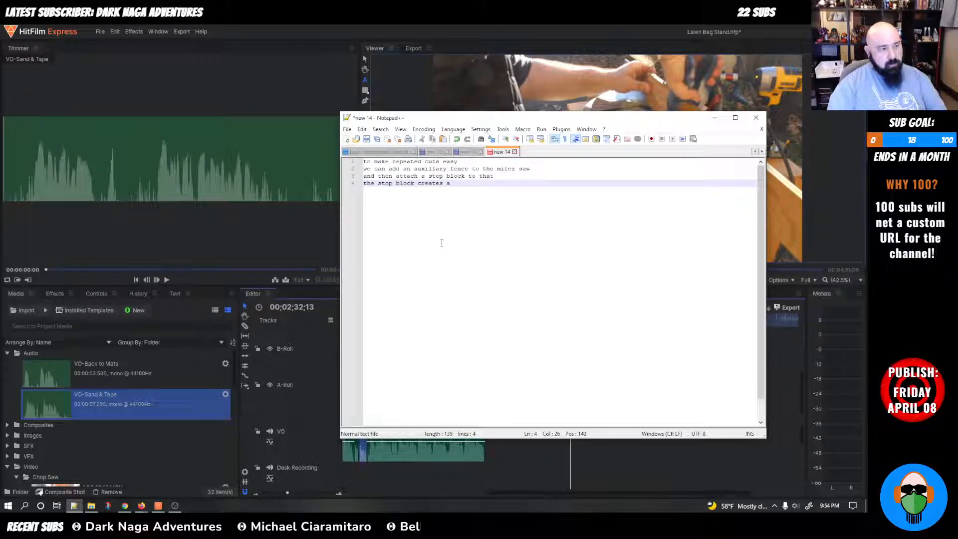
pyautogui.write('s')
pyautogui.press('BackSpace')
pyautogui.write('fixed distance from one side of the sawblade to tan bl')
pyautogui.press('BackSpace')
pyautogui.press('BackSpace')
pyautogui.press('BackSpace')
pyautogui.press('BackSpace')
pyautogui.press('BackSpace')
pyautogui.write('he block')
pyautogui.press('Return')
# Step: Write the fifth script line "allowing for repeatable lengths without measuring every time and removing a lot of the error"
pyautogui.write('allowing for repeatable cut s withou')
pyautogui.hotkey('ctrl', 'BackSpace')
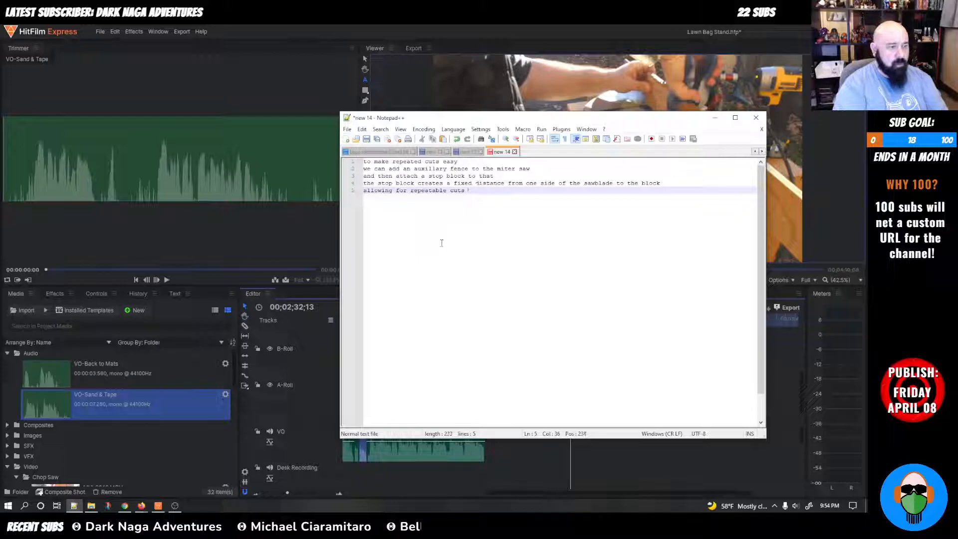
pyautogui.hotkey('ctrl', 'BackSpace')
pyautogui.write('lengths without mean')
pyautogui.write('ureing')
pyautogui.press('BackSpace')
pyautogui.press('BackSpace')
pyautogui.press('BackSpace')
pyautogui.press('BackSpace')
pyautogui.write('ing every time')
pyautogui.press('Return')
pyautogui.press('BackSpace')
pyautogui.write('and removin')
pyautogui.write('g ')
pyautogui.write('a lot of the ')
pyautogui.write('m')
pyautogui.press('BackSpace')
pyautogui.write('error')
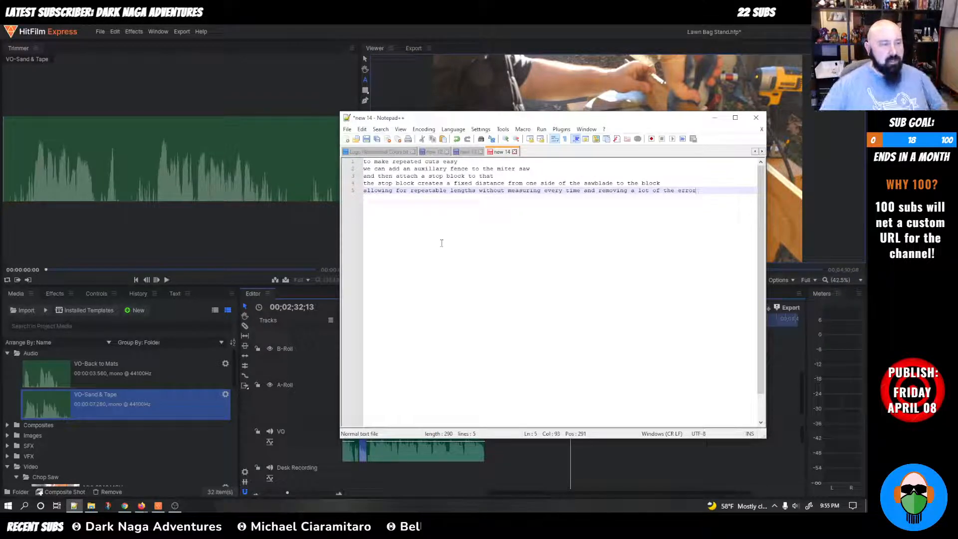
# Step: Read back through the five script lines to check the wording
pyautogui.press('Up')
pyautogui.press('Up')
pyautogui.press('Up')
pyautogui.press('Up')
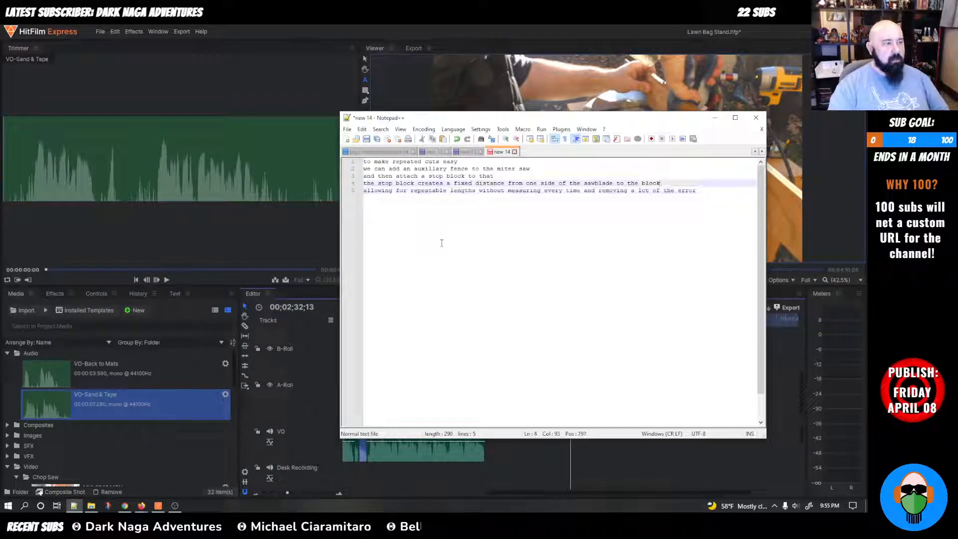
pyautogui.press('Home')
pyautogui.press('Down')
pyautogui.press('Down')
pyautogui.press('Down')
pyautogui.press('Down')
pyautogui.press('End')
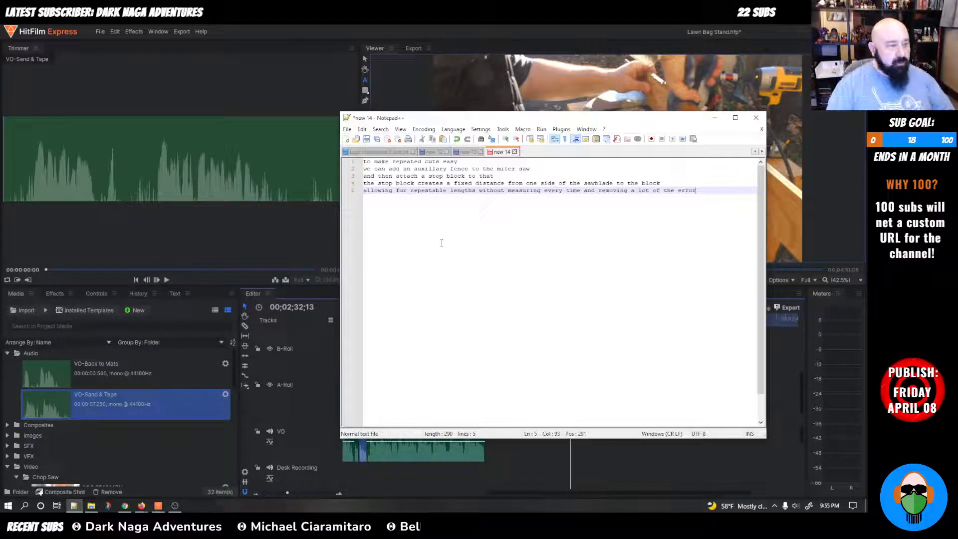
# Step: Delete the word "error" from the end of the fifth script line
pyautogui.hotkey('ctrl', 'Left')
pyautogui.hotkey('ctrl', 'Left')
pyautogui.hotkey('ctrl', 'Left')
pyautogui.hotkey('ctrl', 'Left')
pyautogui.hotkey('ctrl', 'Right')
pyautogui.hotkey('ctrl', 'Right')
pyautogui.hotkey('ctrl', 'Delete')
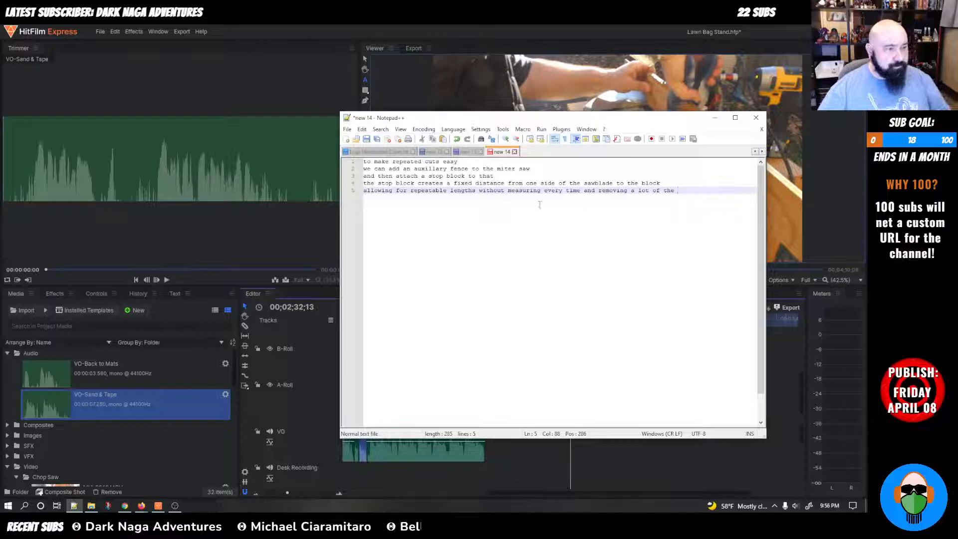
# Step: Insert "introducing error by" between "without" and "measuring" in the fifth script line
pyautogui.click(505, 191)
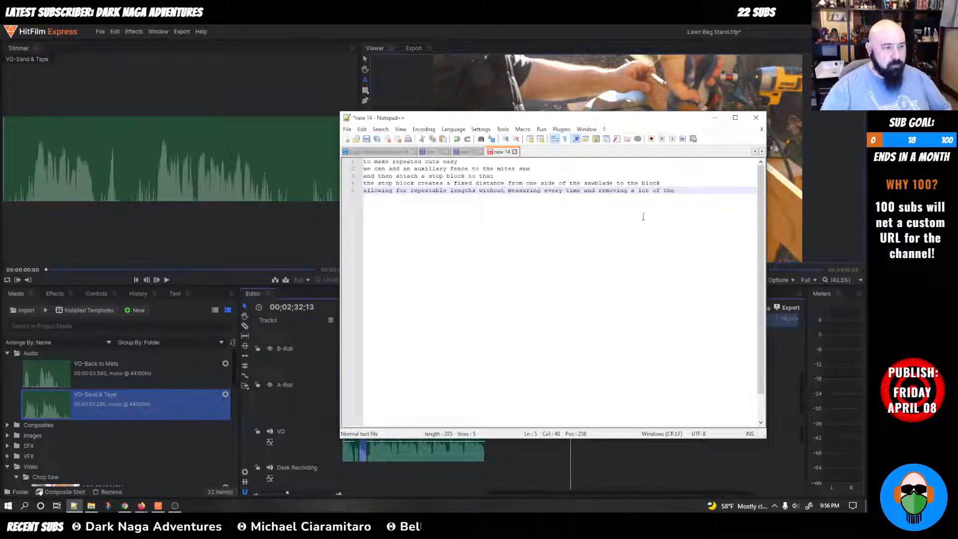
pyautogui.write('introducing ')
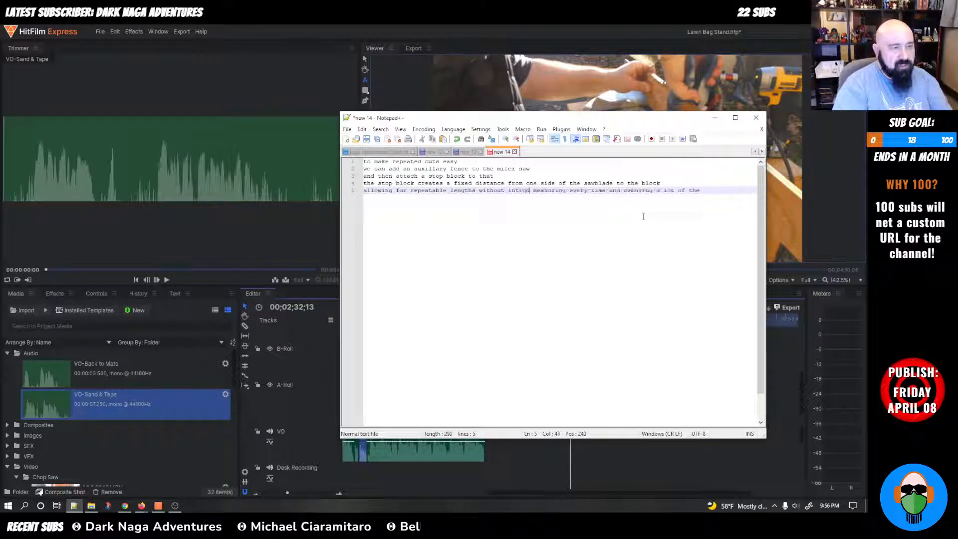
pyautogui.write('the e')
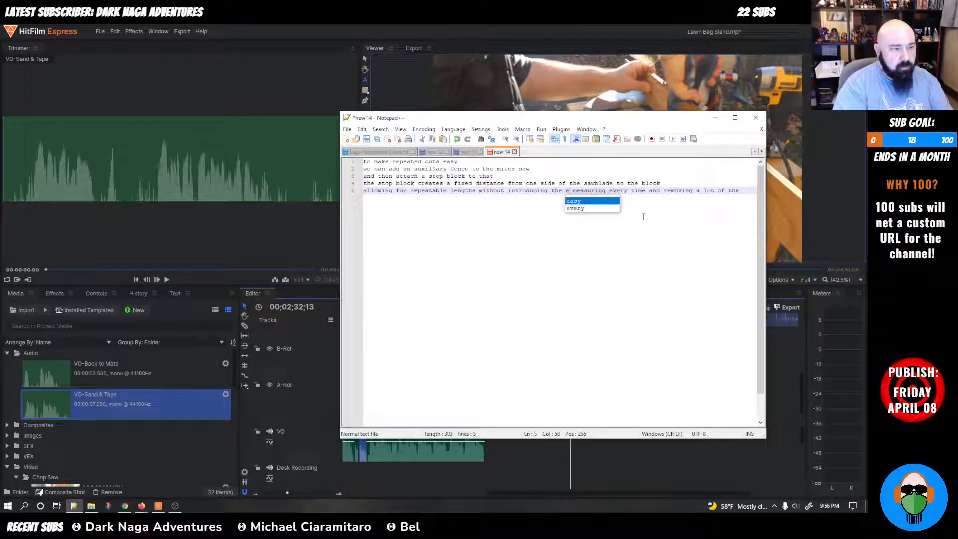
pyautogui.press('BackSpace')
pyautogui.press('BackSpace')
pyautogui.press('BackSpace')
pyautogui.press('BackSpace')
pyautogui.press('BackSpace')
pyautogui.write('eor')
pyautogui.press('BackSpace')
pyautogui.press('BackSpace')
pyautogui.write('rror by')
# Step: Delete "and removing a lot of the" so that the fifth script line ends with "every time"
pyautogui.hotkey('ctrl', 'Right')
pyautogui.hotkey('ctrl', 'Right')
pyautogui.hotkey('ctrl', 'Right')
pyautogui.press('Right')
pyautogui.press('Right')
pyautogui.press('Right')
pyautogui.press('Right')
pyautogui.press('Delete')
pyautogui.press('Delete')
pyautogui.press('Delete')
pyautogui.press('Delete')
pyautogui.press('Delete')
pyautogui.press('Delete')
pyautogui.press('Delete')
pyautogui.press('Delete')
pyautogui.press('Delete')
pyautogui.press('Delete')
pyautogui.press('Delete')
pyautogui.press('Delete')
pyautogui.press('Delete')
pyautogui.press('Delete')
pyautogui.press('Delete')
pyautogui.press('Delete')
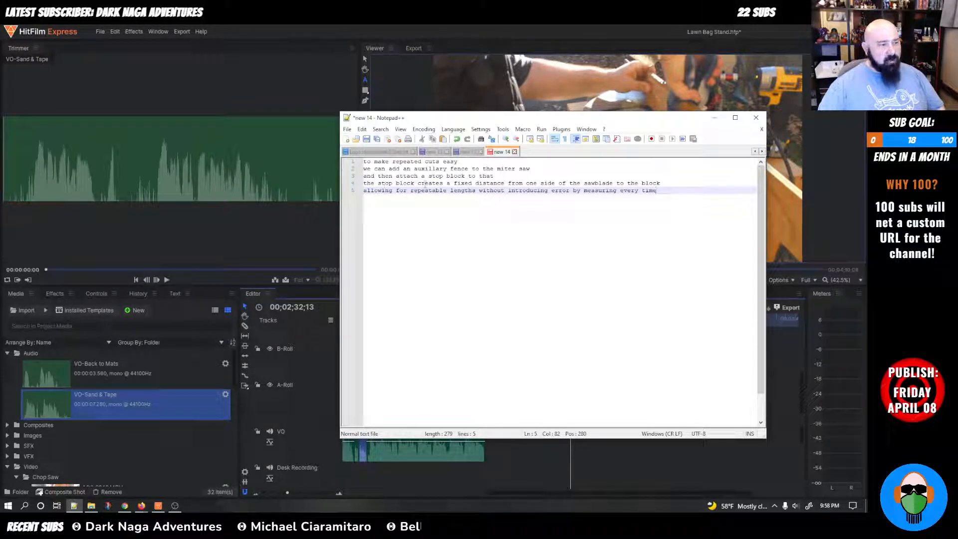
# Step: Delete "to the block" from the fourth script line and replace "for" with "us to cut" in the fifth
pyautogui.moveTo(667, 183); pyautogui.dragTo(614, 183)
pyautogui.press('BackSpace')
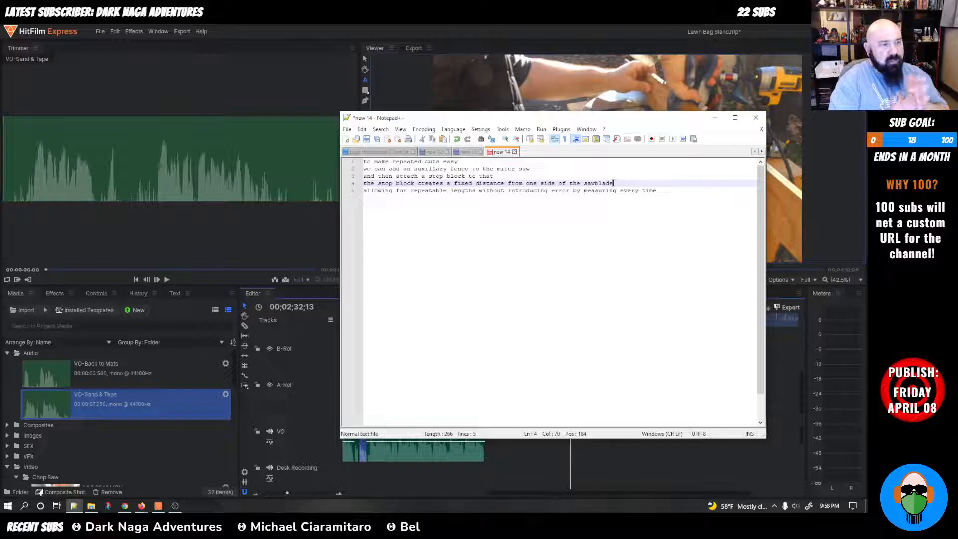
pyautogui.doubleClick(462, 190)
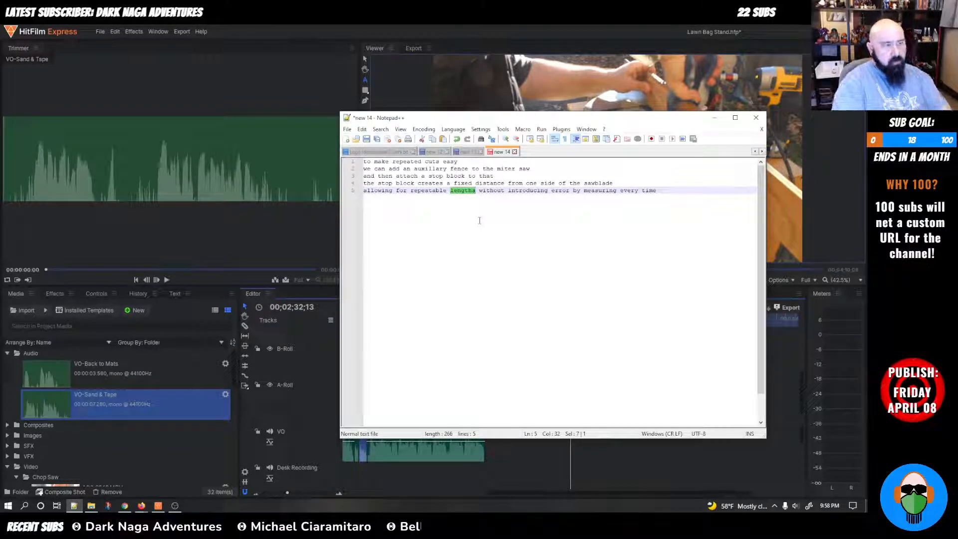
pyautogui.hotkey('ctrl', 'Left')
pyautogui.hotkey('ctrl', 'Left')
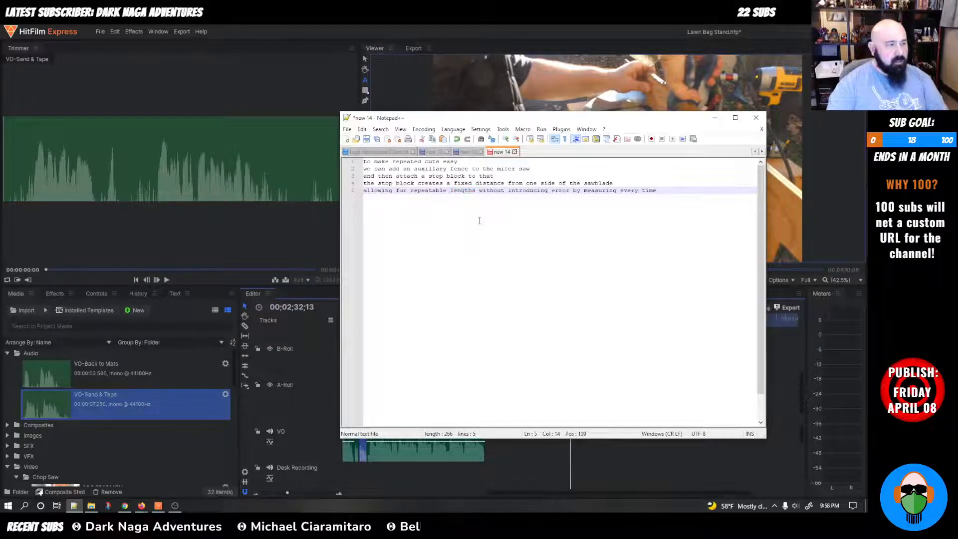
pyautogui.hotkey('ctrl', 'BackSpace')
pyautogui.write('us to cu')
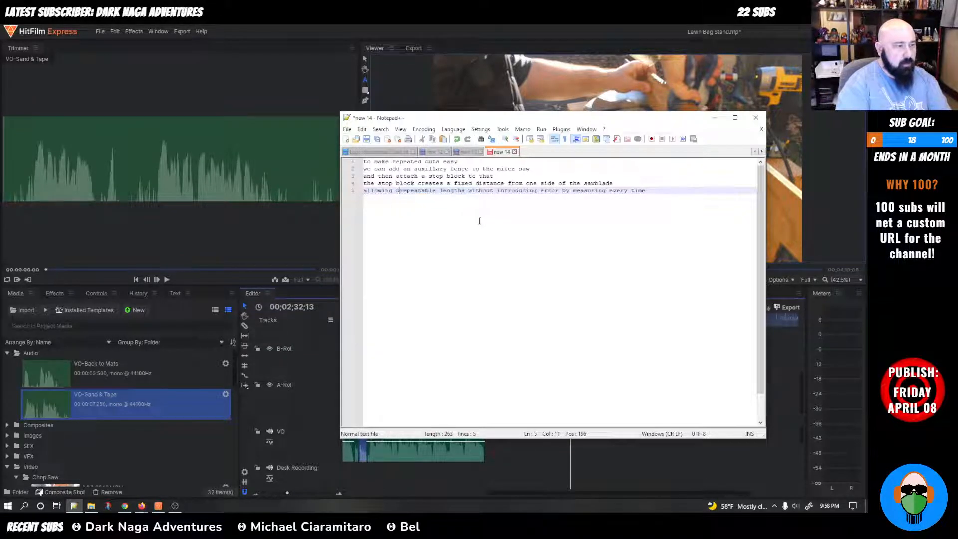
pyautogui.write('t')
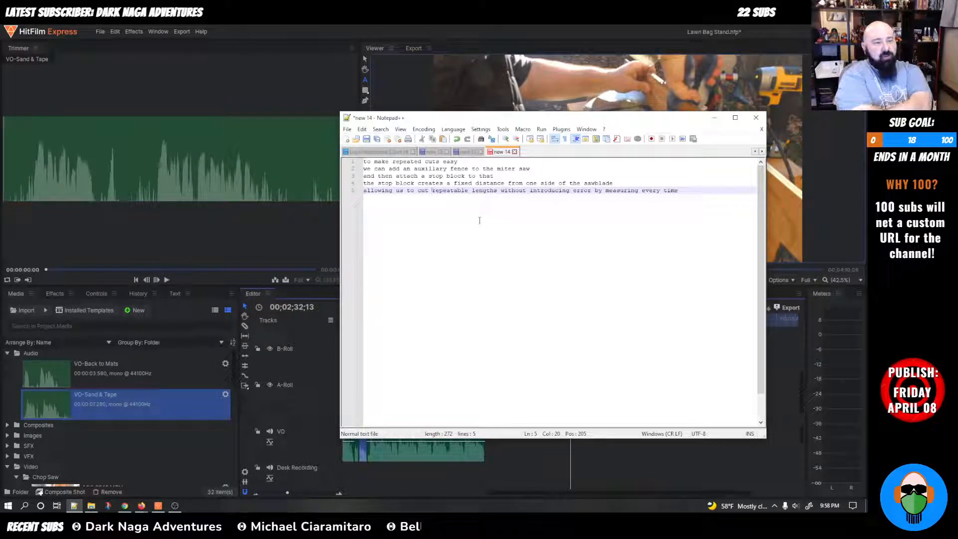
# Step: Change "error by" to "tiny errors from" before "measuring every time" in the fifth script line
pyautogui.click(571, 191)
pyautogui.write('tiny')
pyautogui.press('BackSpace')
pyautogui.press('BackSpace')
pyautogui.press('BackSpace')
pyautogui.press('BackSpace')
pyautogui.write('s from')
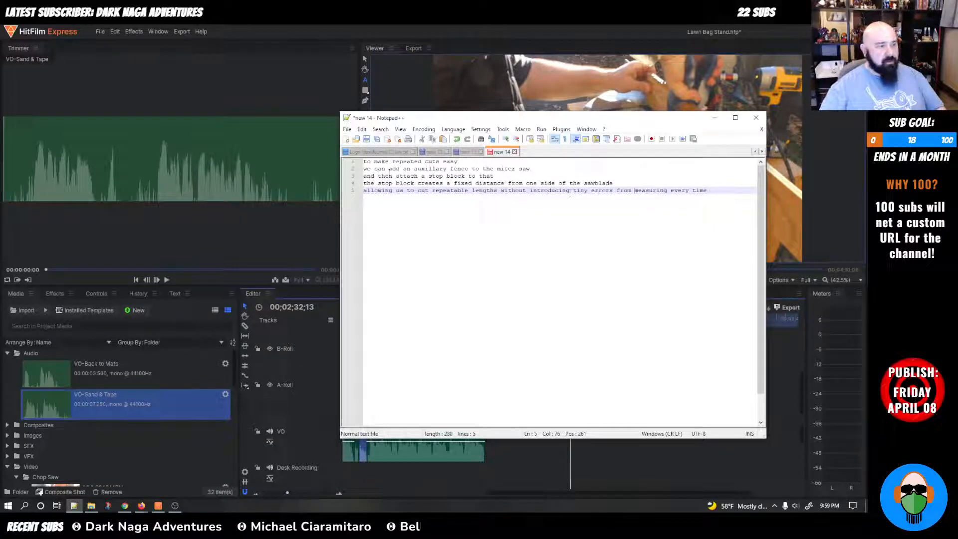
pyautogui.moveTo(443, 184); pyautogui.dragTo(446, 185)
pyautogui.tripleClick(445, 184)
pyautogui.doubleClick(438, 198)
pyautogui.tripleClick(437, 190)
pyautogui.click(439, 196)
pyautogui.doubleClick(418, 162)
pyautogui.tripleClick(413, 192)
pyautogui.click(441, 212)
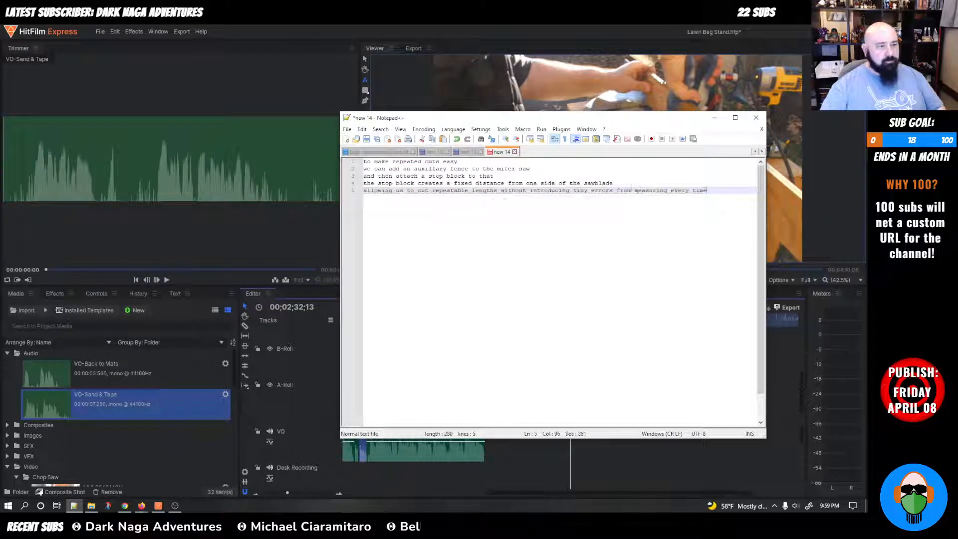
# Step: Delete the opening script line "to make repeated cuts easy" so that the script starts with "we can add"
pyautogui.click(469, 163)
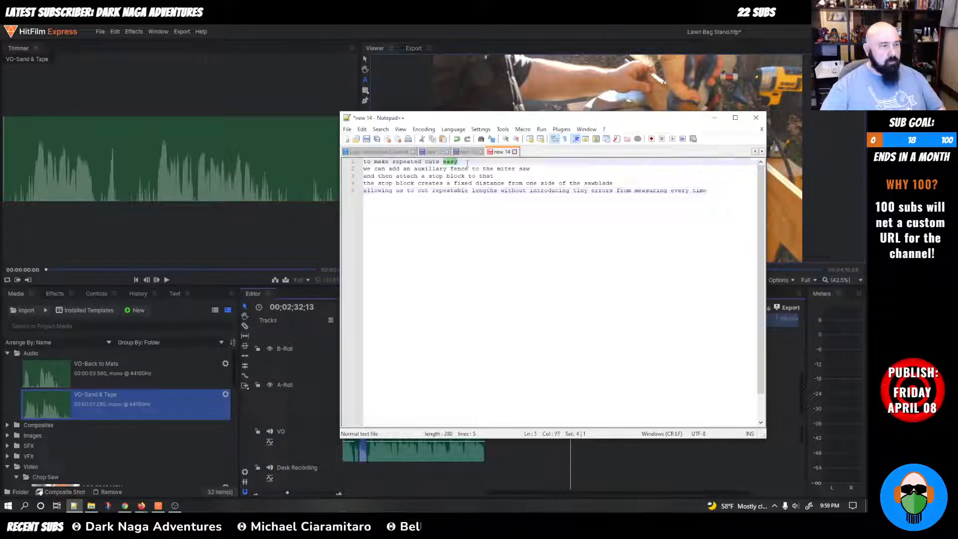
pyautogui.hotkey('shift', 'Home')
pyautogui.press('BackSpace')
pyautogui.press('Delete')
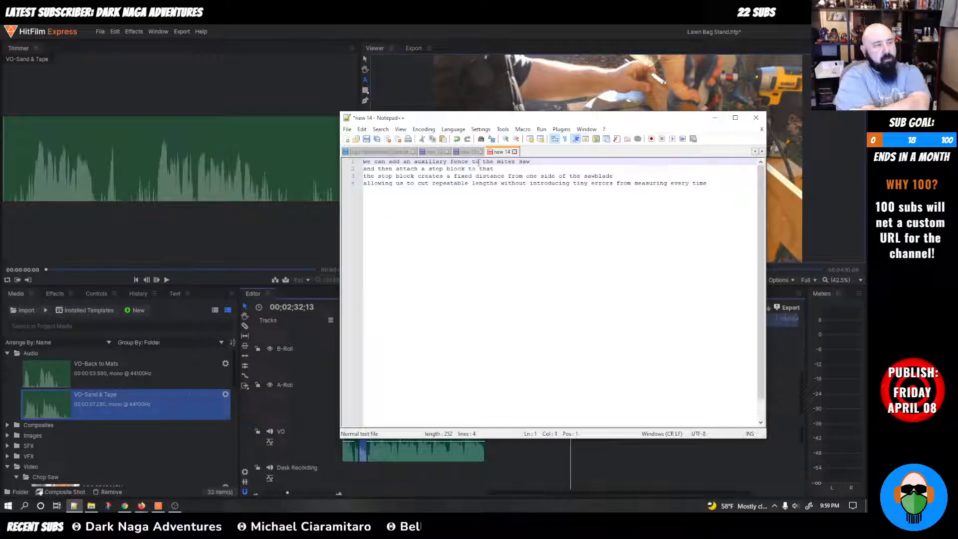
# Step: Insert "with a stop block" between "fence" and "to the miter saw" in the first script line
pyautogui.click(538, 162)
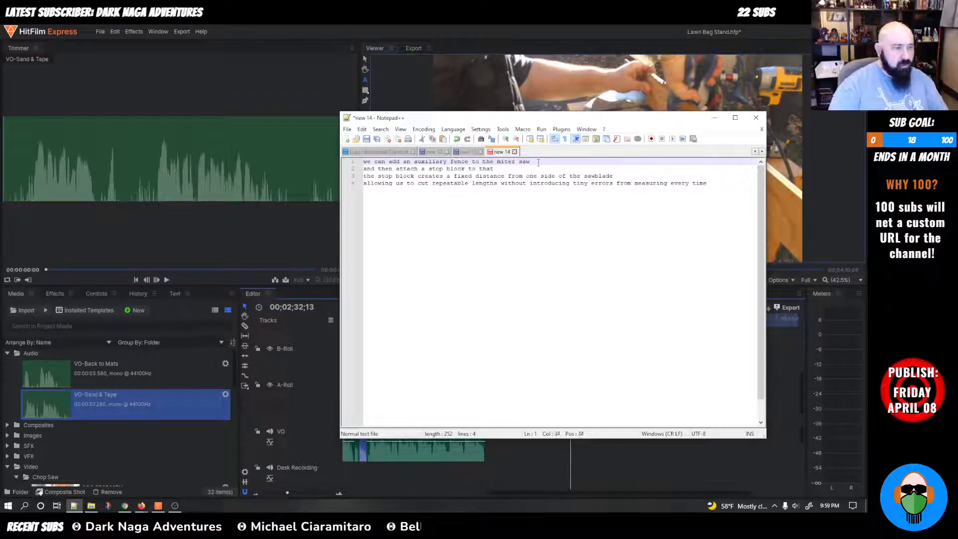
pyautogui.hotkey('ctrl', 'Left')
pyautogui.write('with  ')
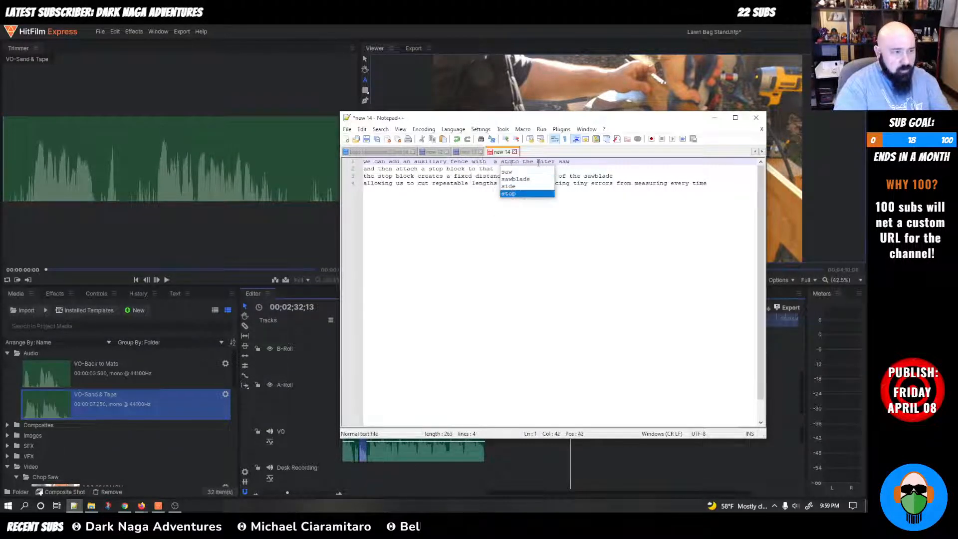
pyautogui.write('a sop')
pyautogui.press('BackSpace')
pyautogui.press('BackSpace')
pyautogui.write('top block')
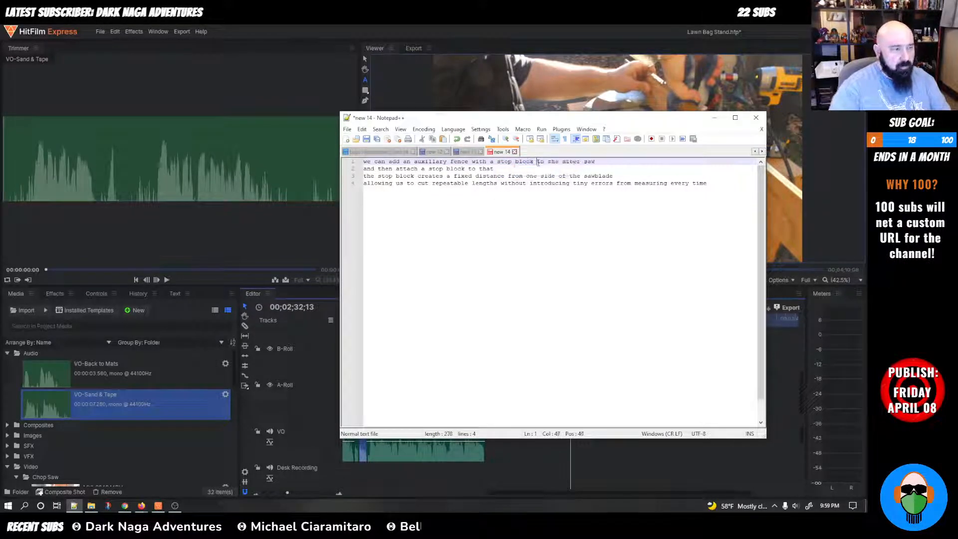
# Step: Delete the second script line, "and then attach a stop block to that"
pyautogui.press('Down')
pyautogui.hotkey('shift', 'Home')
pyautogui.press('BackSpace')
pyautogui.press('BackSpace')
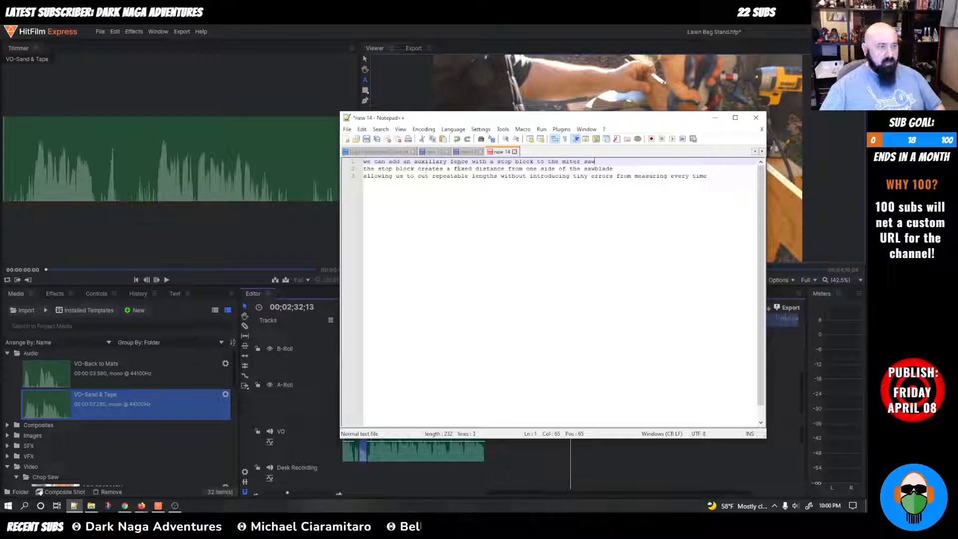
# Step: Try "set" in place of "fixed" before "distance" in the second script line, then restore "fixed"
pyautogui.doubleClick(463, 169)
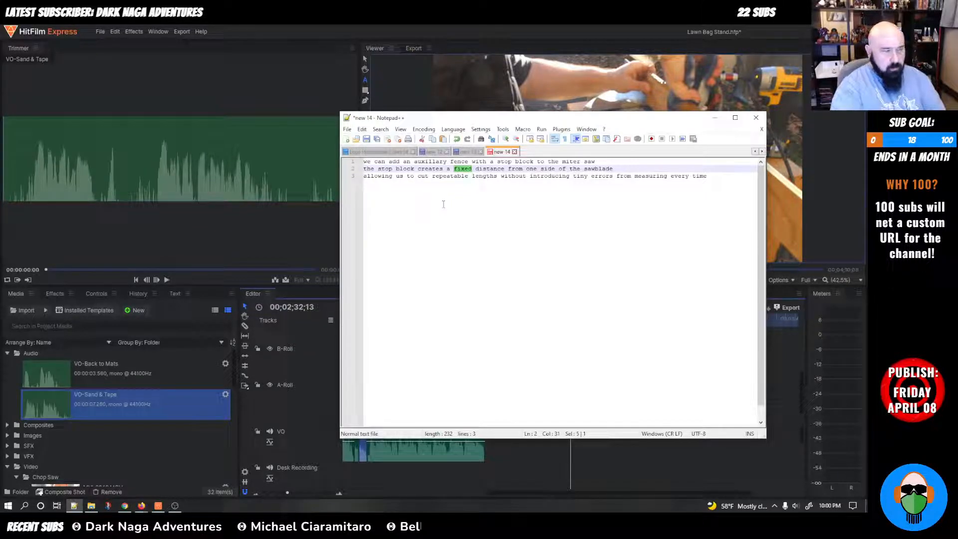
pyautogui.write('set')
pyautogui.press('BackSpace')
pyautogui.press('BackSpace')
pyautogui.press('BackSpace')
pyautogui.write('fixed')
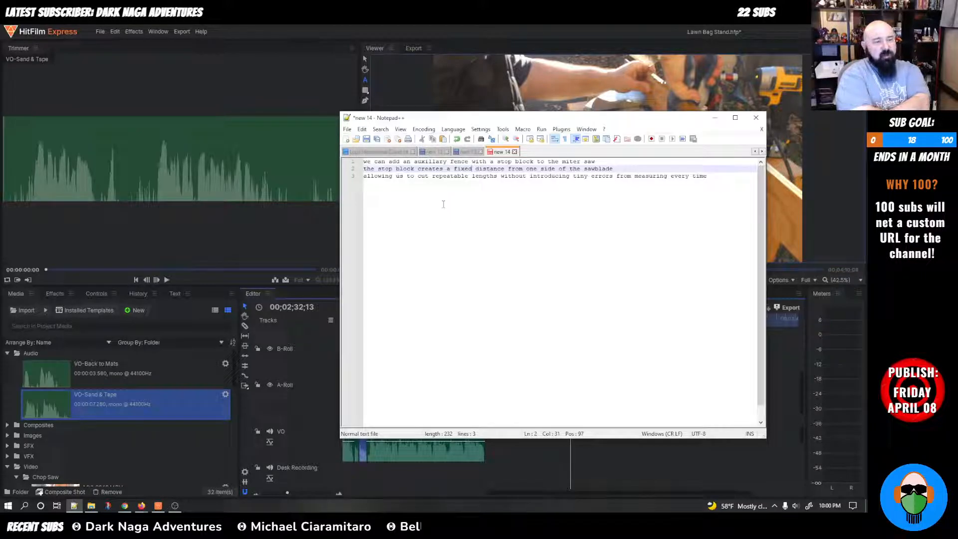
# Step: Move the script window aside and prepare a new voiceover in the Audio folder at 44100Hz, with adjusted input volume and muted playback
pyautogui.moveTo(564, 123); pyautogui.dragTo(868, 162)
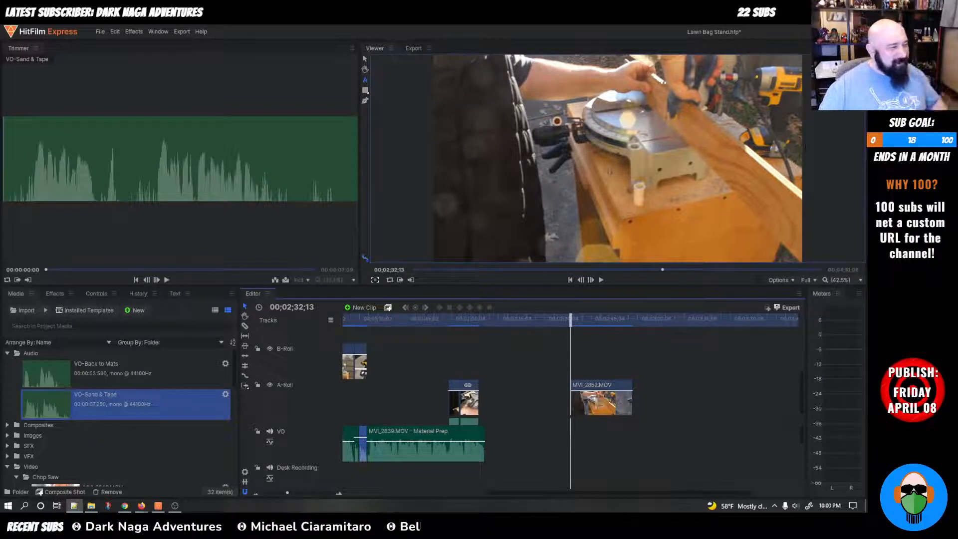
pyautogui.rightClick(55, 354)
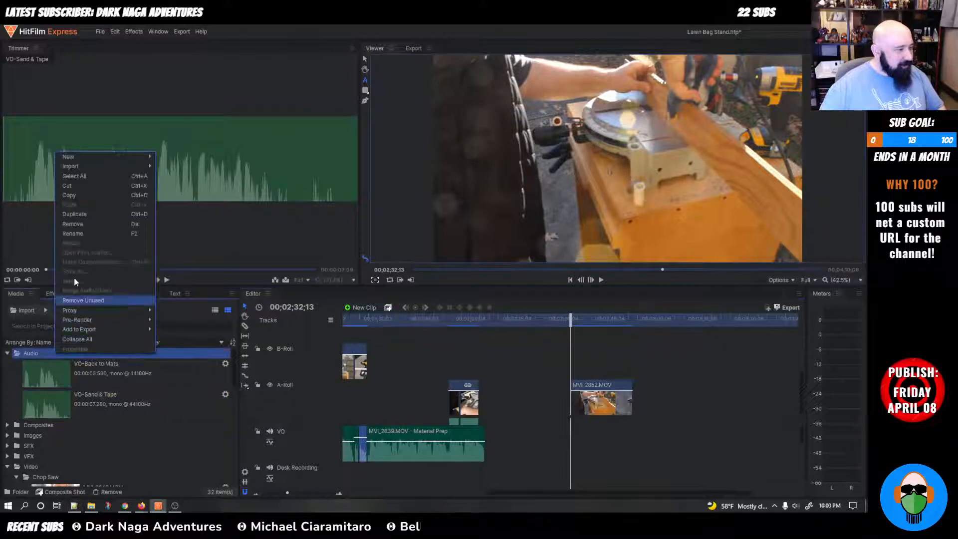
pyautogui.moveTo(89, 156)
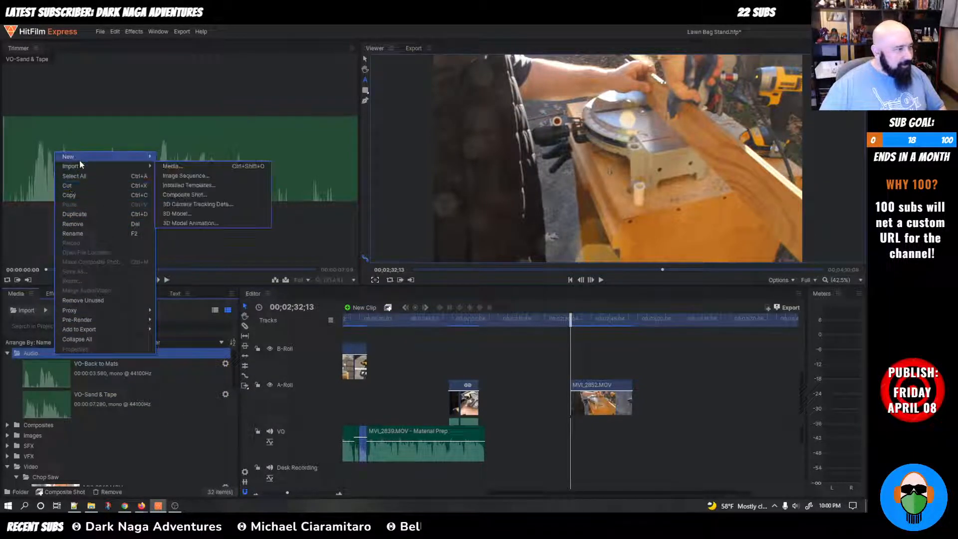
pyautogui.click(177, 175)
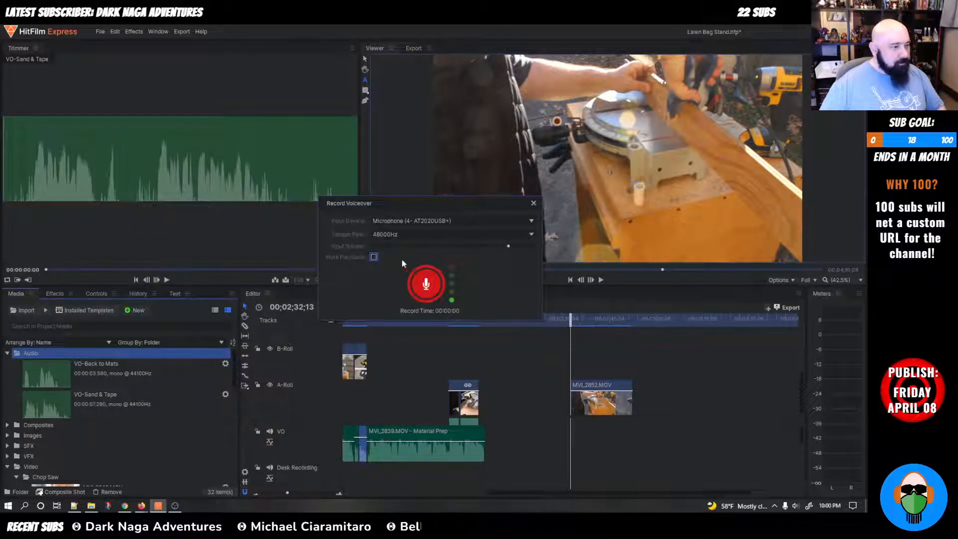
pyautogui.click(382, 234)
pyautogui.click(389, 309)
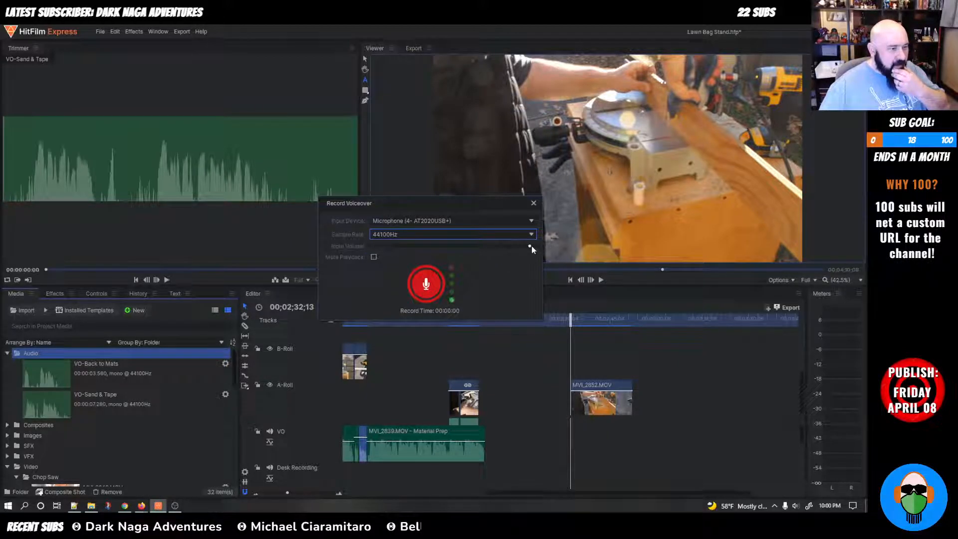
pyautogui.moveTo(529, 245); pyautogui.dragTo(518, 247)
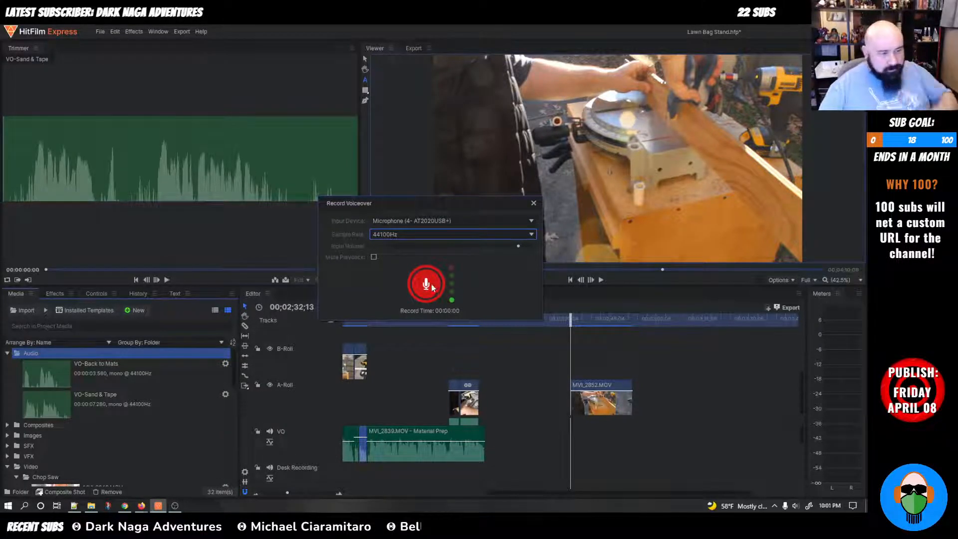
pyautogui.click(373, 256)
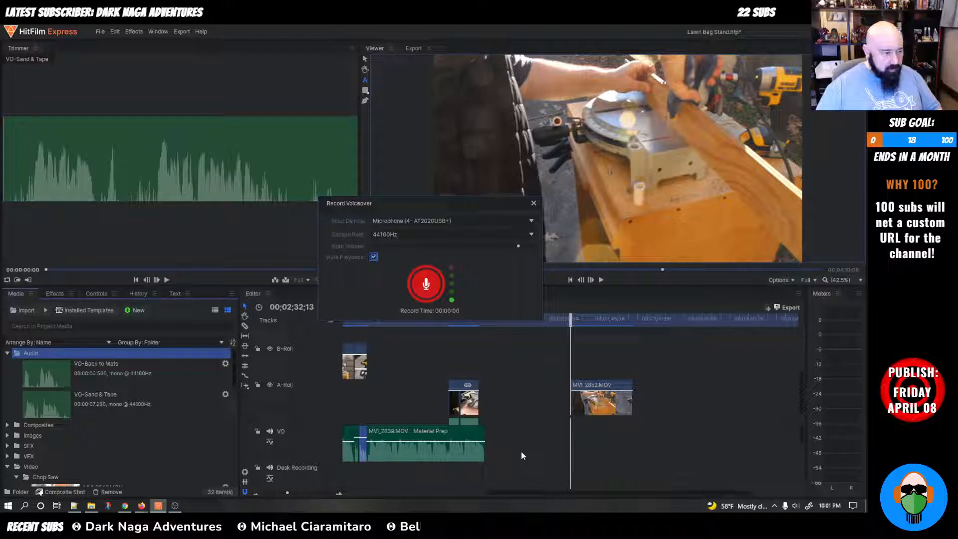
# Step: Record the fence and stop block voiceover, then close the voiceover recorder
pyautogui.click(425, 283)
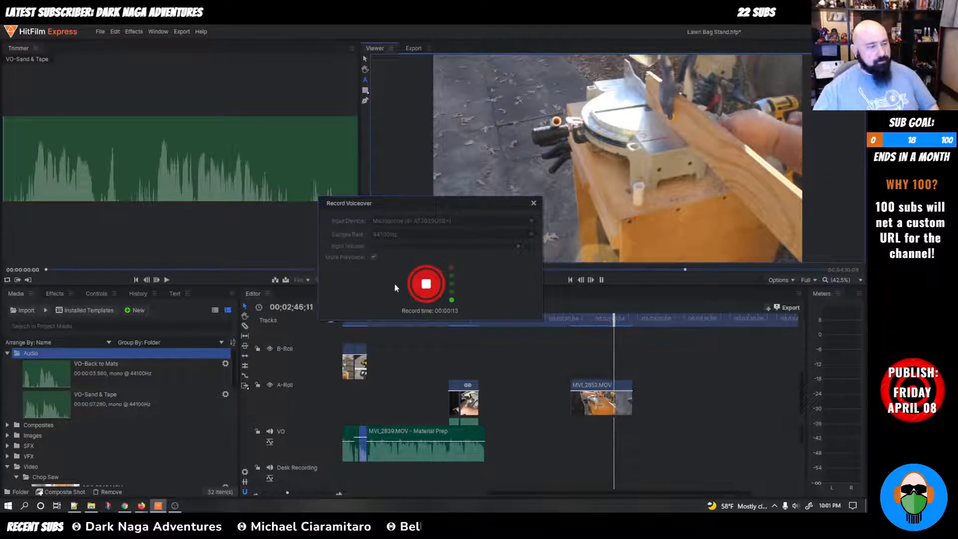
pyautogui.click(425, 283)
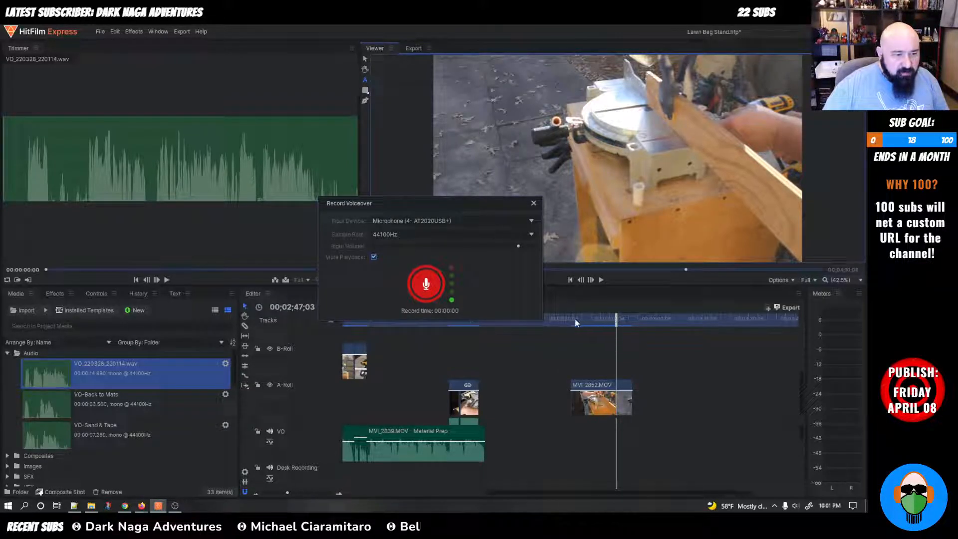
pyautogui.click(533, 203)
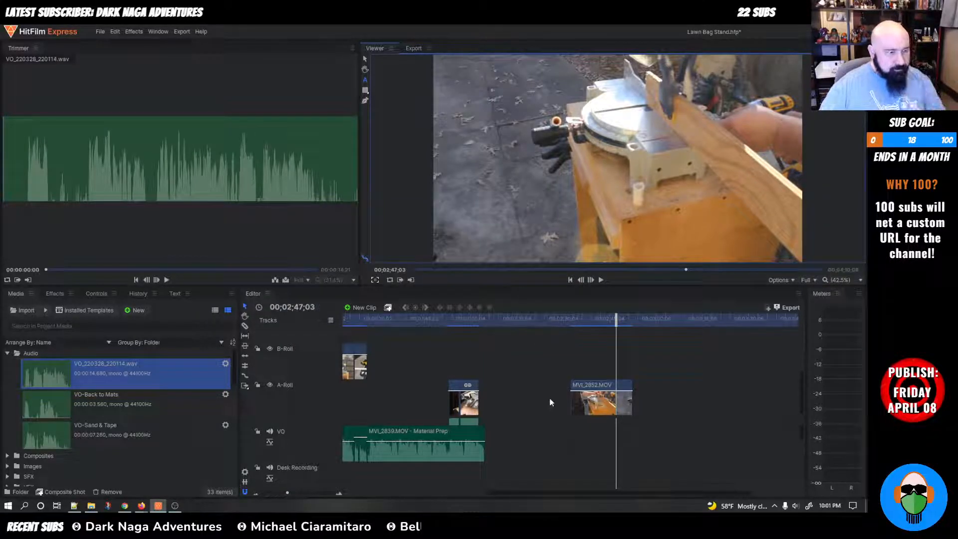
# Step: Move the new voiceover clip from the Voiceover track to the VO track under MVI_2852.MOV and delete the emptied track
pyautogui.scroll(-5, 551, 403)
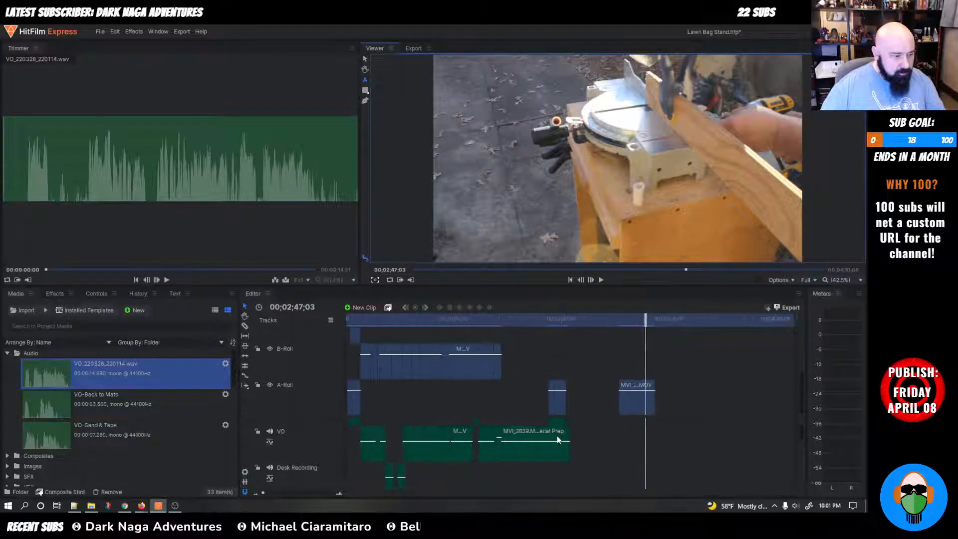
pyautogui.scroll(-5, 477, 455)
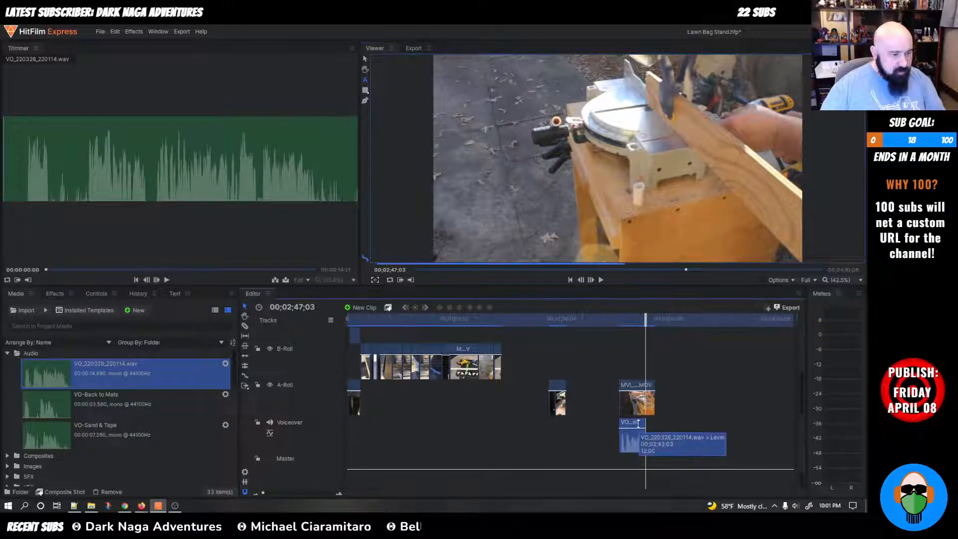
pyautogui.moveTo(635, 422); pyautogui.dragTo(630, 464)
pyautogui.scroll(-4, 616, 458)
pyautogui.scroll(-2, 599, 440)
pyautogui.rightClick(295, 450)
pyautogui.click(328, 474)
pyautogui.scroll(3, 525, 461)
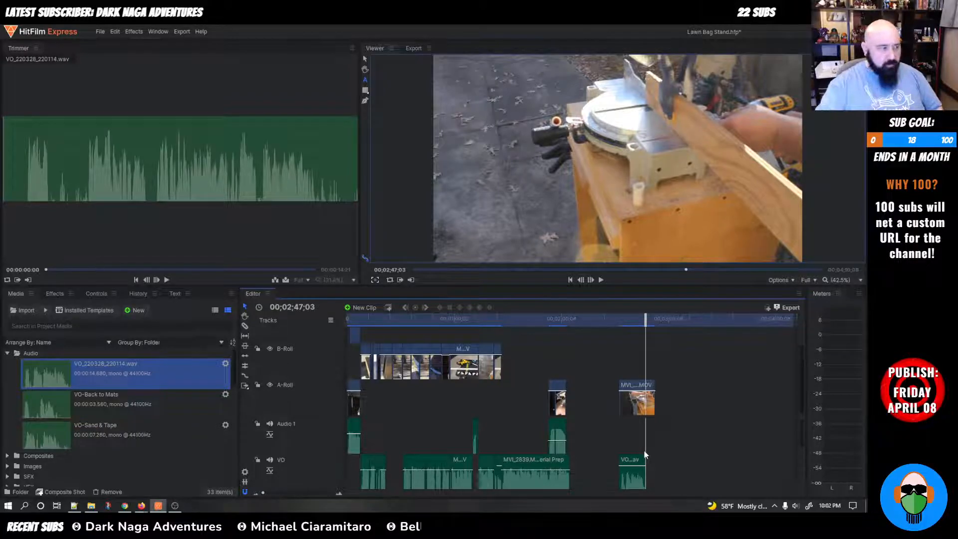
# Step: Rename the new voiceover recording in the media list as "VO-Fence/Stop Block"
pyautogui.rightClick(144, 364)
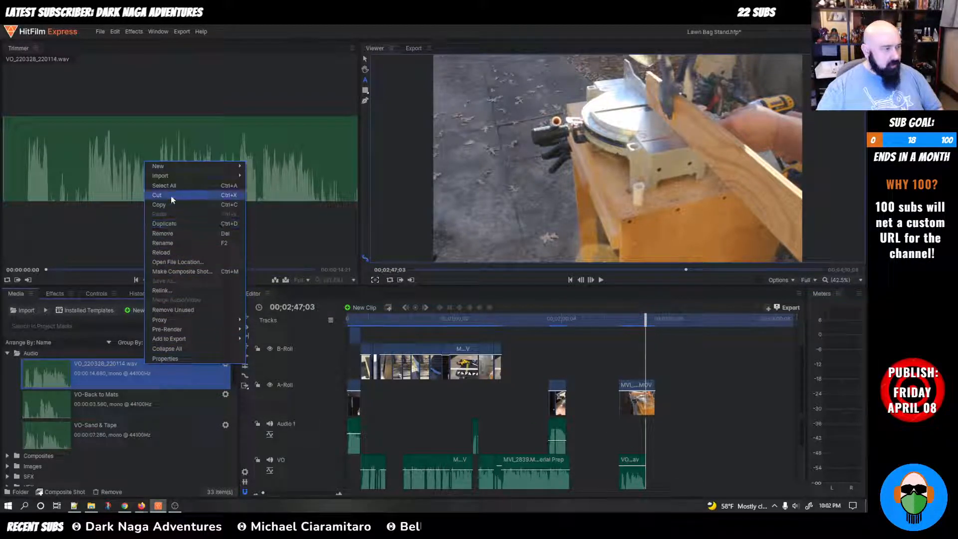
pyautogui.click(175, 244)
pyautogui.write('VO')
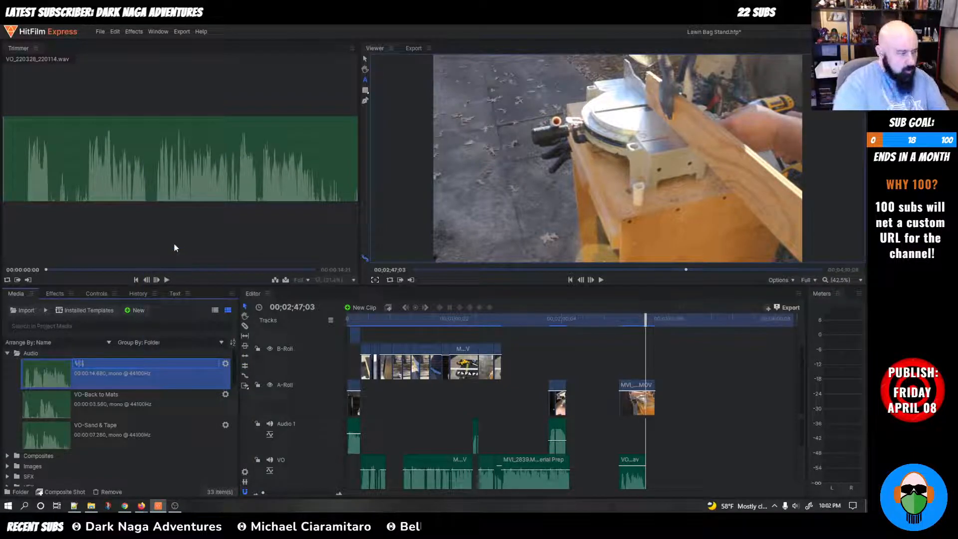
pyautogui.write(' -')
pyautogui.press('BackSpace')
pyautogui.press('BackSpace')
pyautogui.write('-')
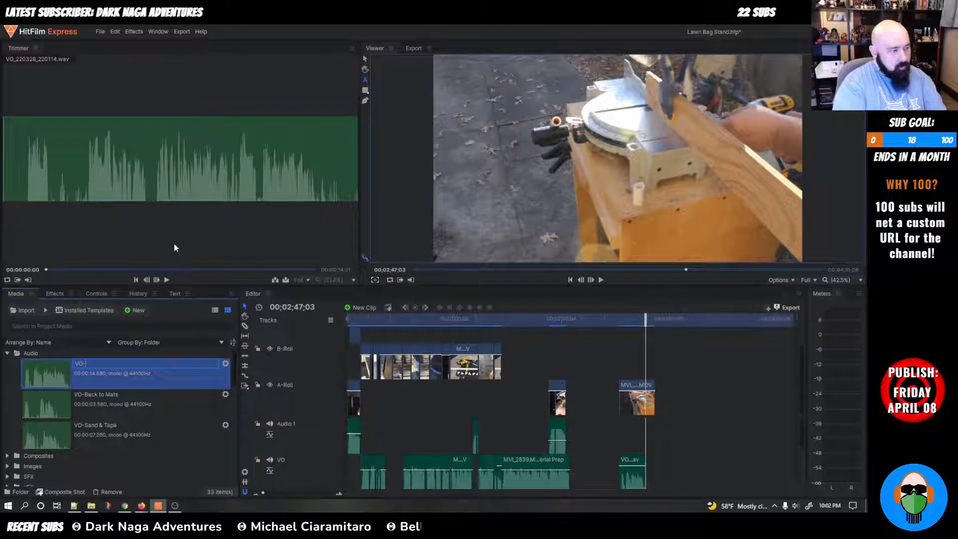
pyautogui.write('StopBlock')
pyautogui.press('Left')
pyautogui.press('Left')
pyautogui.press('Left')
pyautogui.press('Left')
pyautogui.press('Left')
pyautogui.write('Fence')
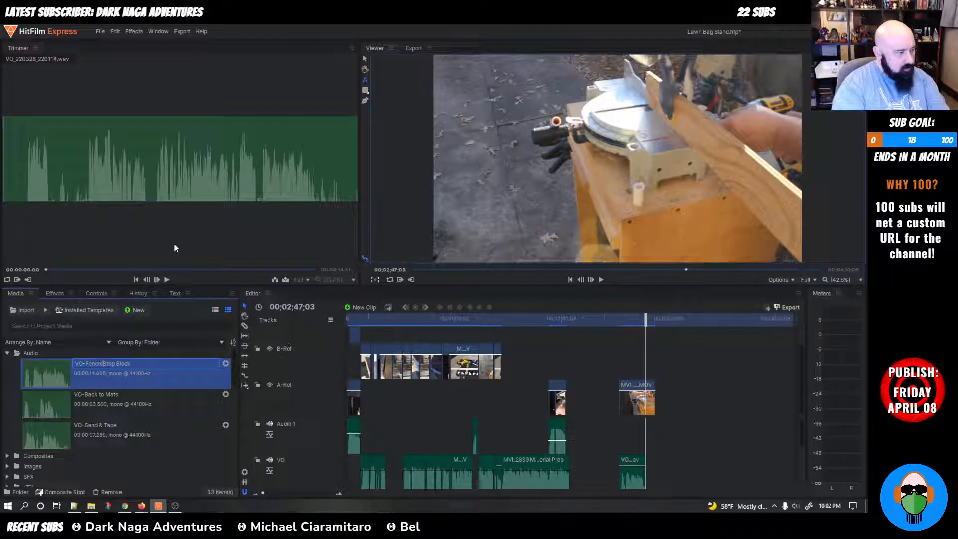
pyautogui.press('BackSpace')
pyautogui.write('/')
pyautogui.press('Return')
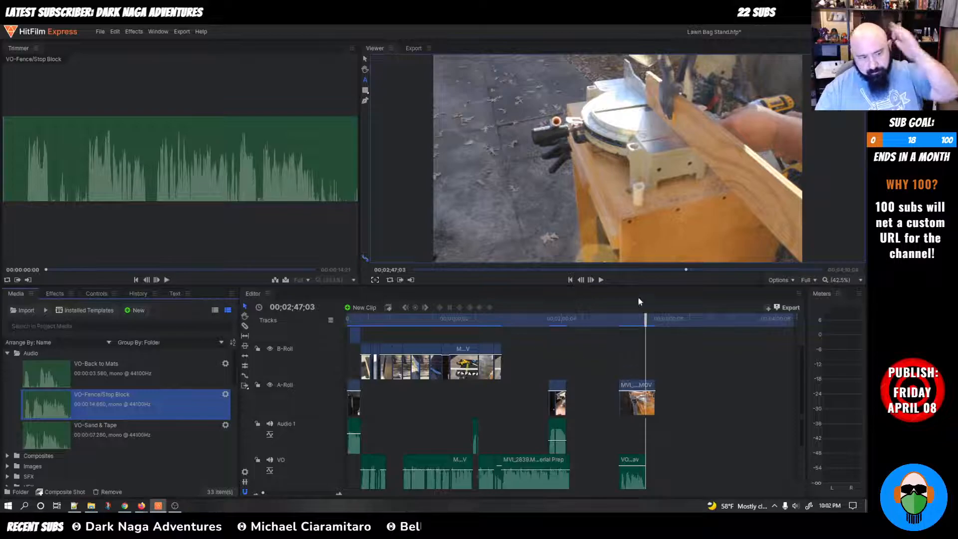
# Step: Slice the new voiceover at 00;02;35;26, delete the part before the cut and align the remainder with the start of MVI_2852.MOV
pyautogui.click(611, 318)
pyautogui.press('space')
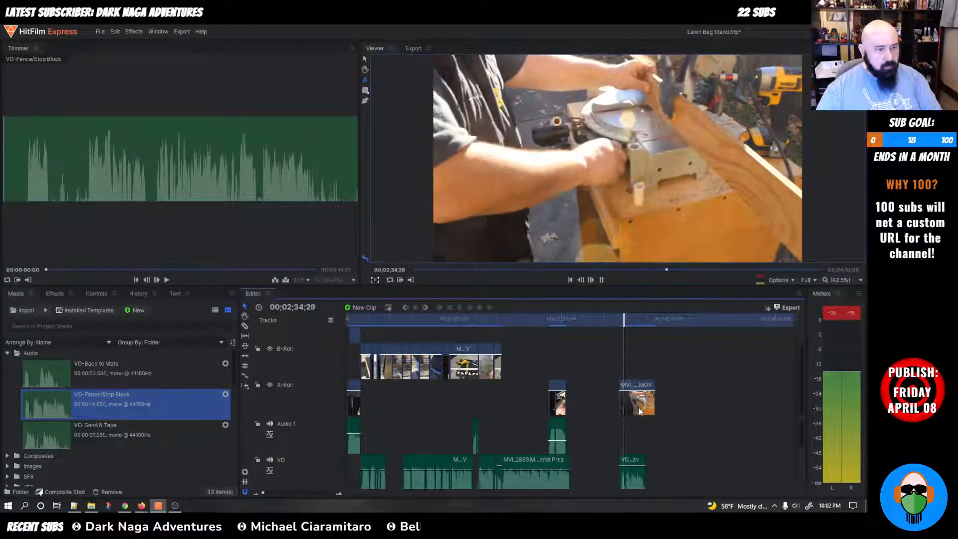
pyautogui.press('space')
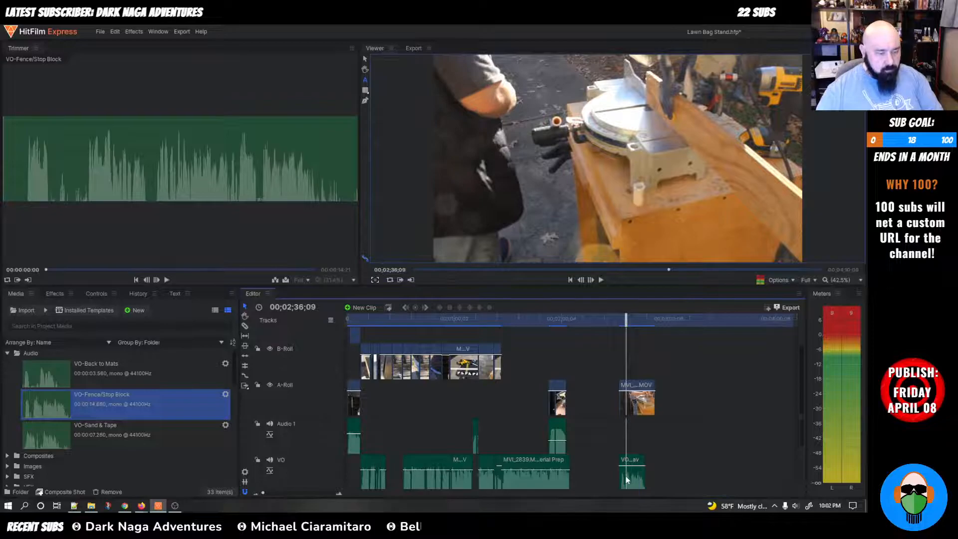
pyautogui.scroll(1, 627, 478)
pyautogui.scroll(3, 627, 478)
pyautogui.moveTo(571, 317); pyautogui.dragTo(546, 317)
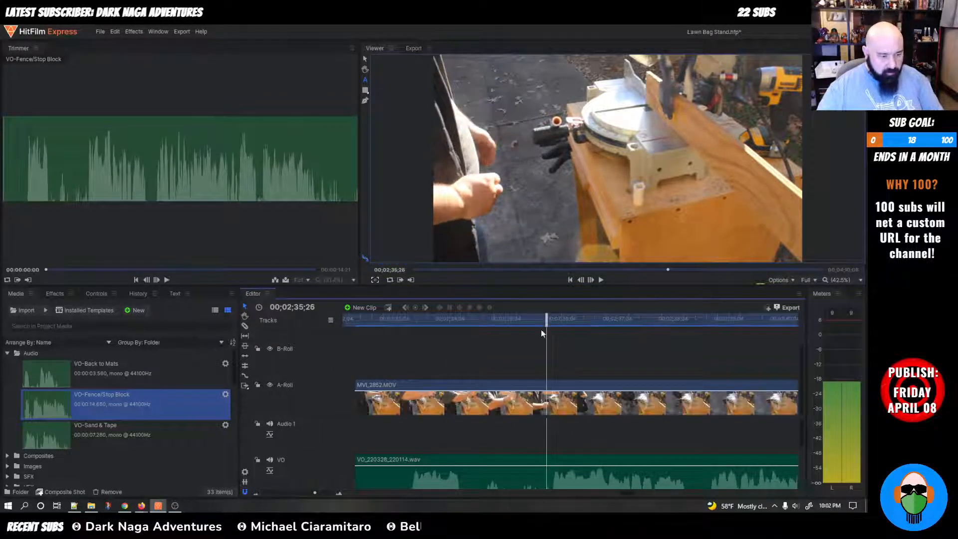
pyautogui.click(547, 471)
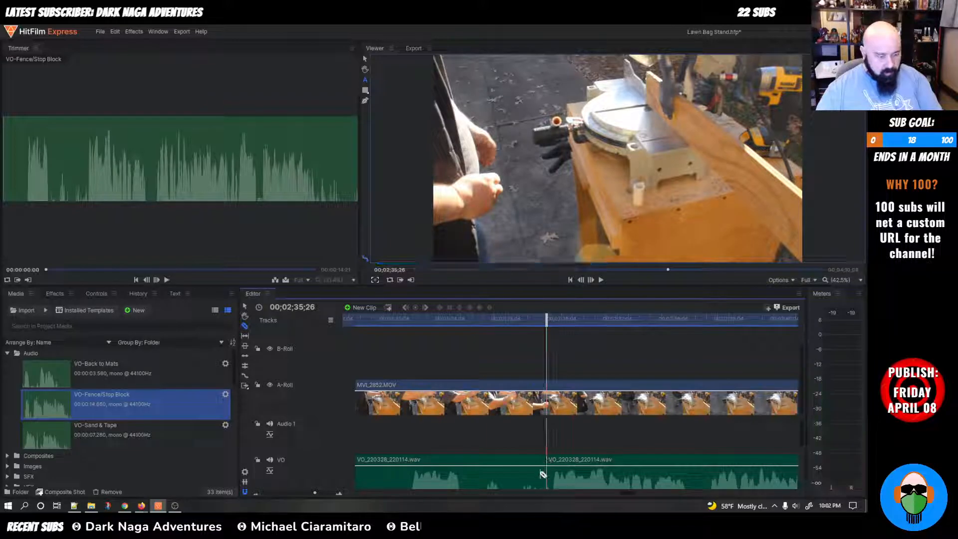
pyautogui.click(535, 474)
pyautogui.press('Delete')
pyautogui.moveTo(575, 462); pyautogui.dragTo(441, 456)
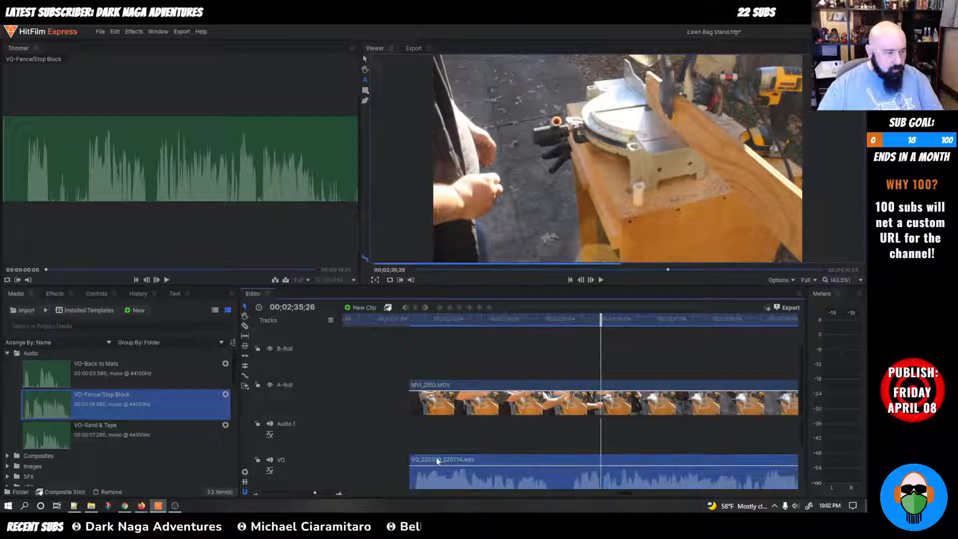
# Step: Play back the trimmed voiceover against MVI_2852.MOV, then select that video clip
pyautogui.press('space')
pyautogui.click(387, 319)
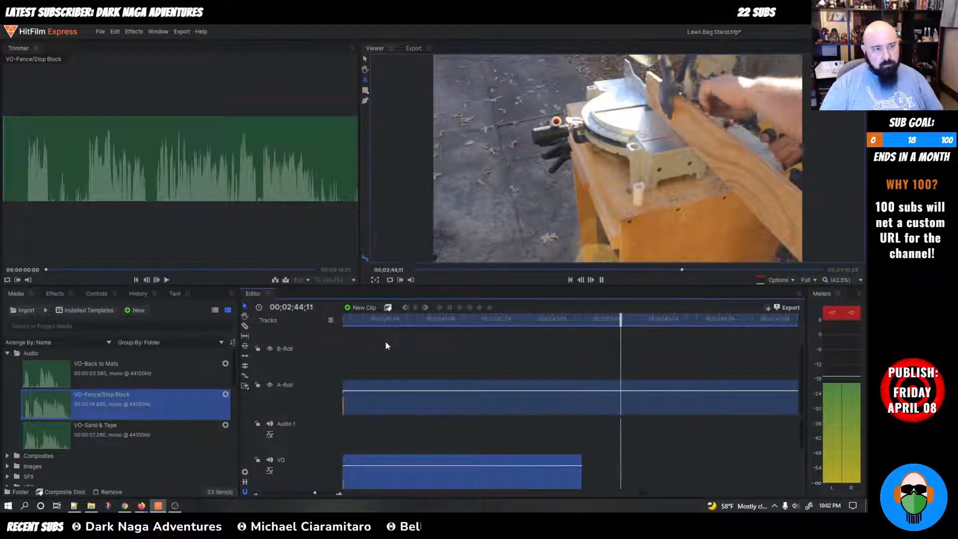
pyautogui.press('space')
pyautogui.scroll(-5, 490, 360)
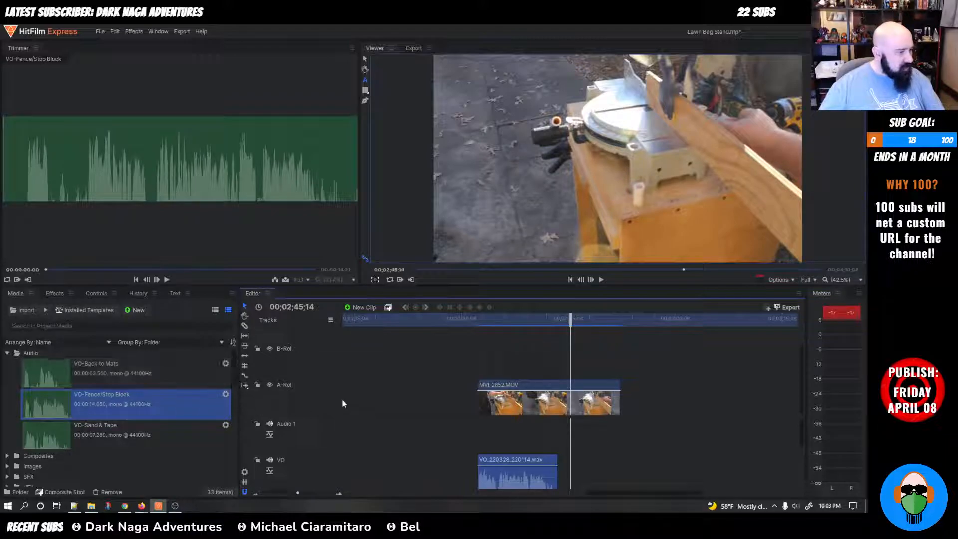
pyautogui.click(544, 391)
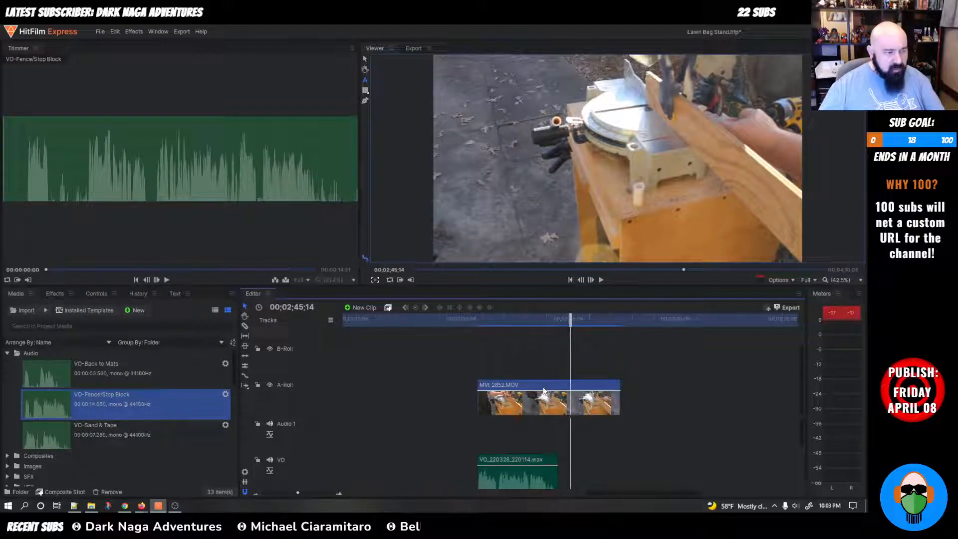
# Step: Shorten MVI_2852.MOV by entering a new duration in its speed and duration settings, keeping the speed at 100%
pyautogui.rightClick(543, 391)
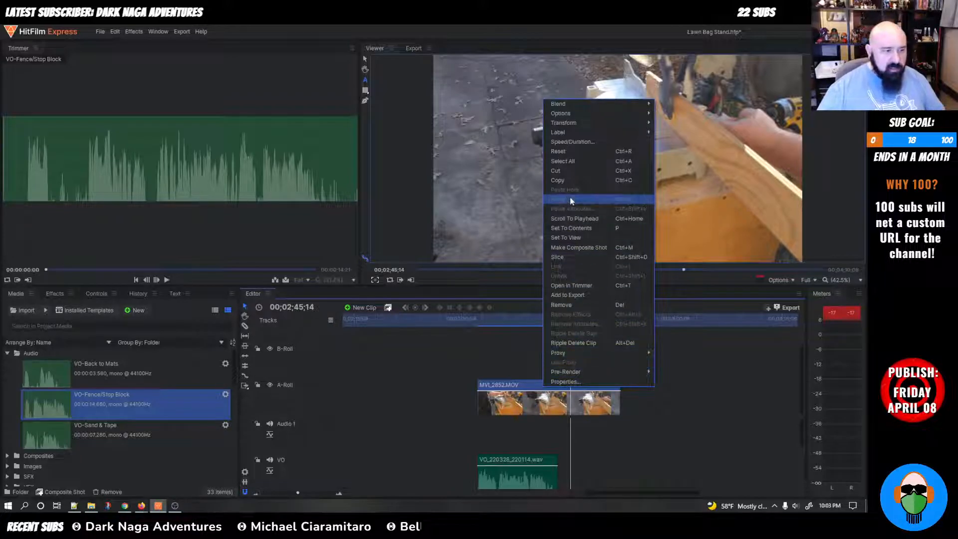
pyautogui.click(574, 141)
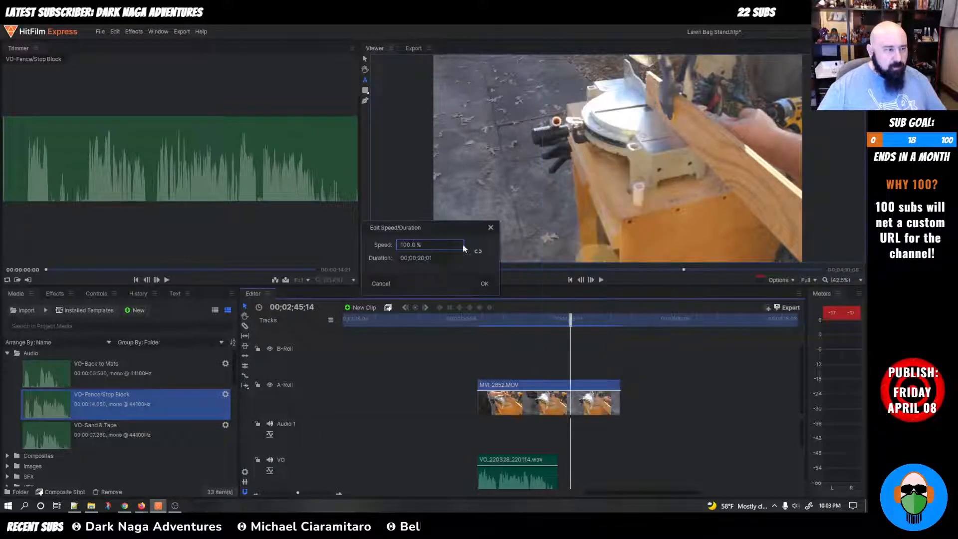
pyautogui.click(423, 259)
pyautogui.doubleClick(420, 258)
pyautogui.write('9')
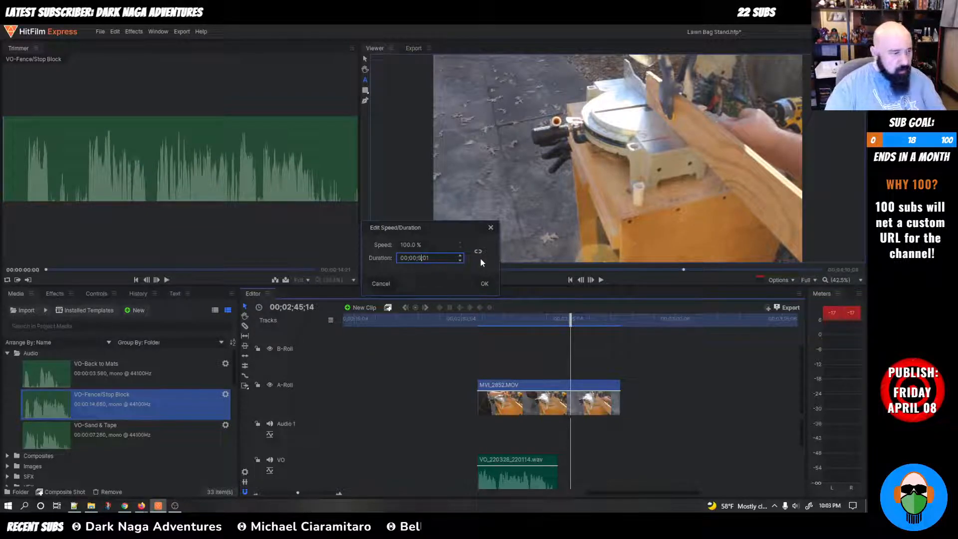
pyautogui.press('Delete')
pyautogui.press('Delete')
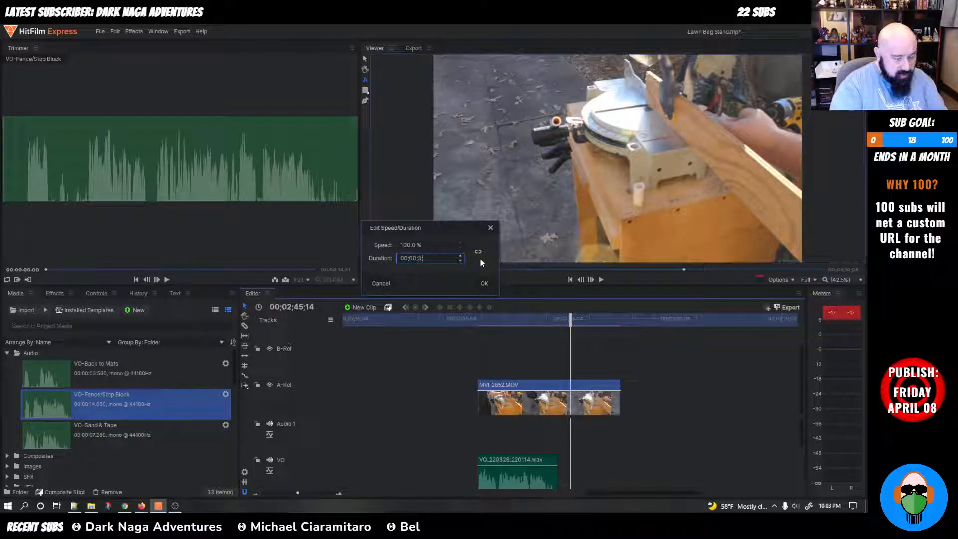
pyautogui.write(';86')
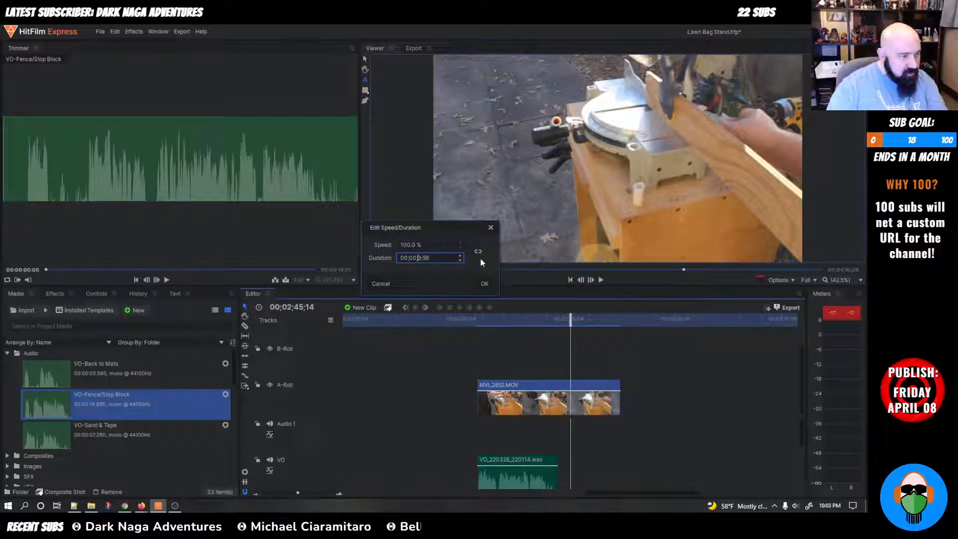
pyautogui.click(483, 284)
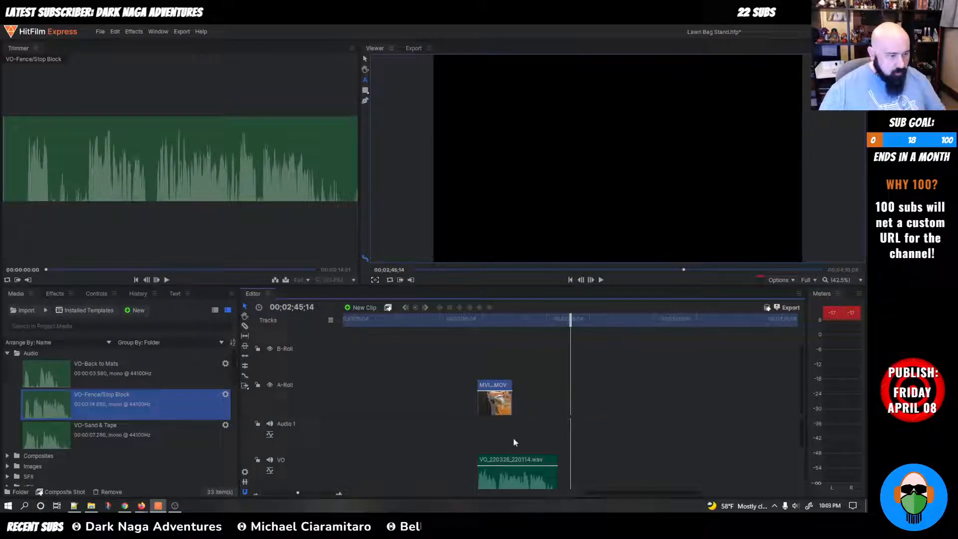
# Step: Extend the end of MVI_2852.MOV to line up with the end of the voiceover and play back both clips
pyautogui.click(507, 486)
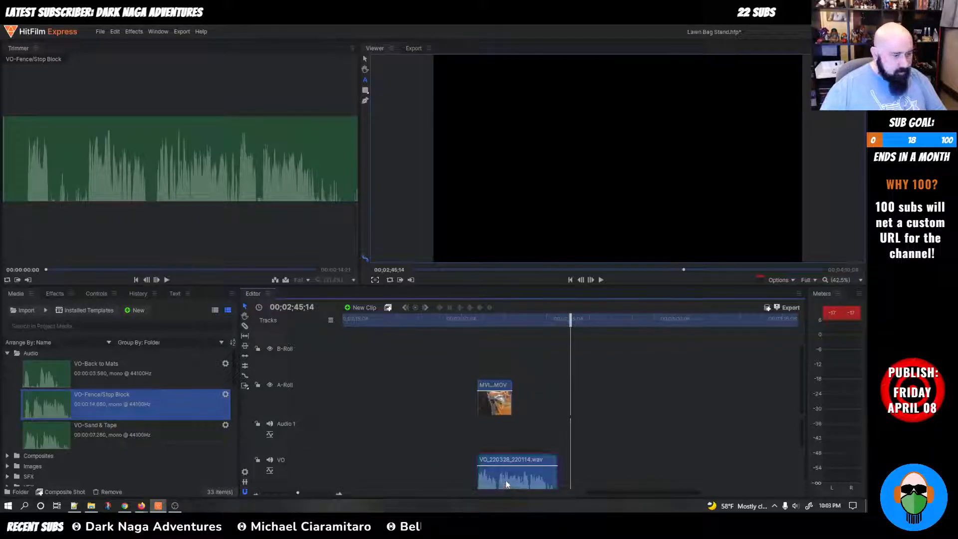
pyautogui.moveTo(514, 384); pyautogui.dragTo(558, 389)
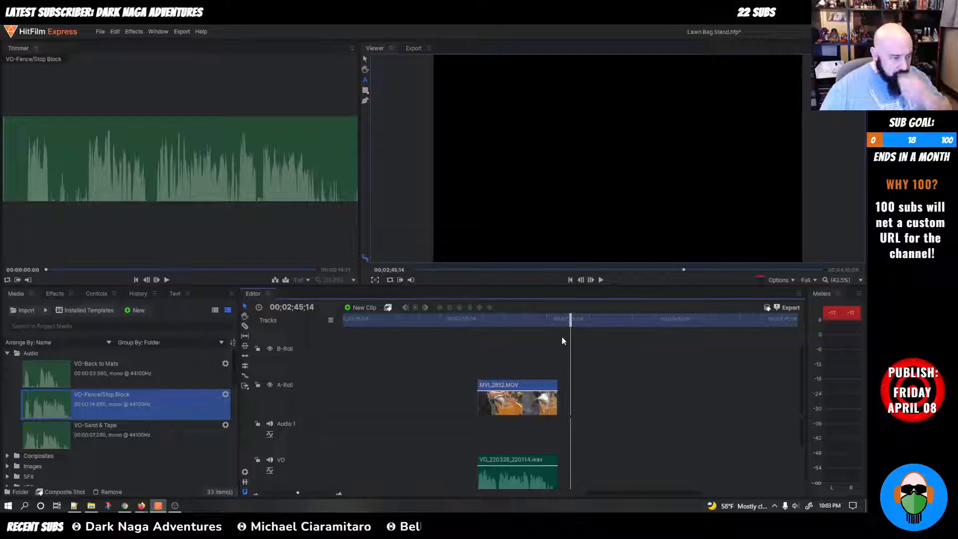
pyautogui.moveTo(562, 327); pyautogui.dragTo(468, 331)
pyautogui.press('space')
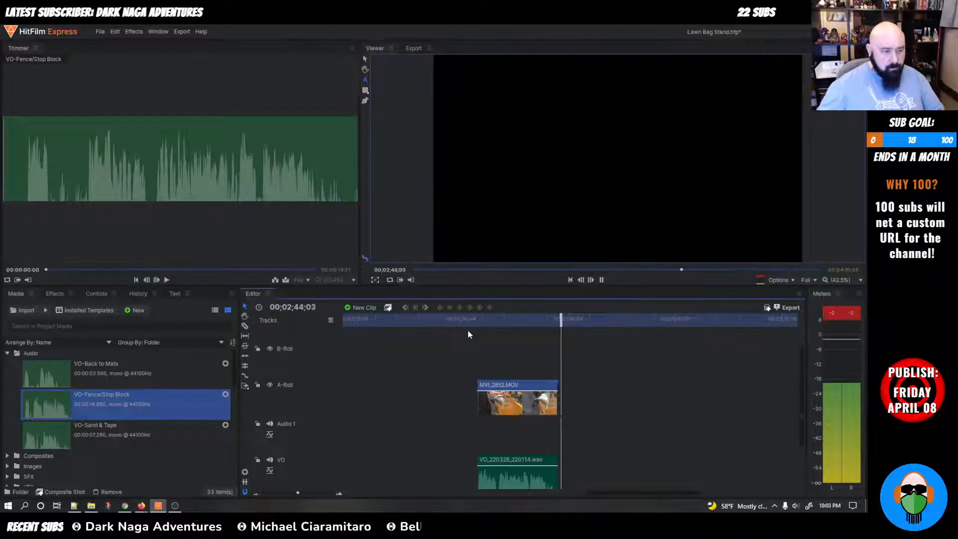
pyautogui.press('space')
# Step: Find where the narration ends, slice the voiceover at 00;02;42;10 and delete the part after the cut
pyautogui.click(545, 319)
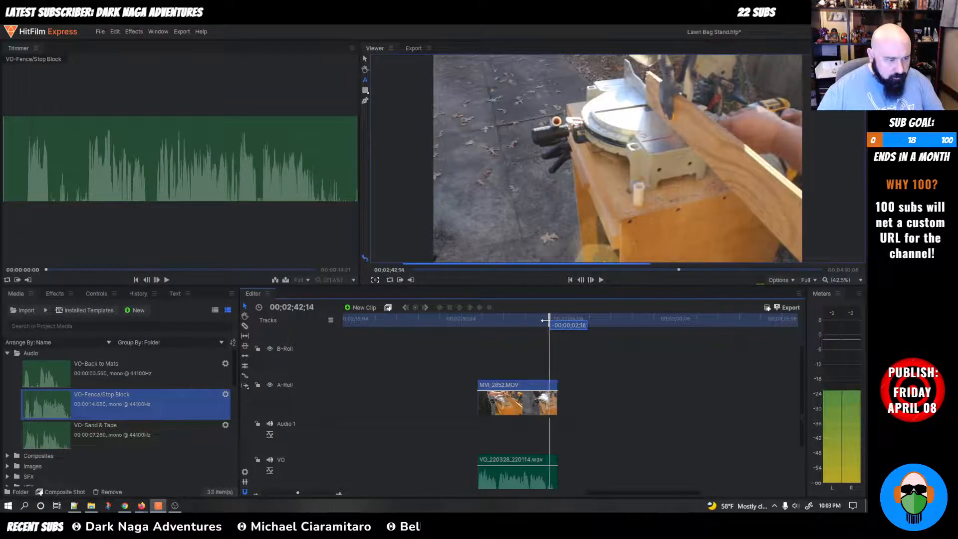
pyautogui.moveTo(545, 317); pyautogui.dragTo(522, 318)
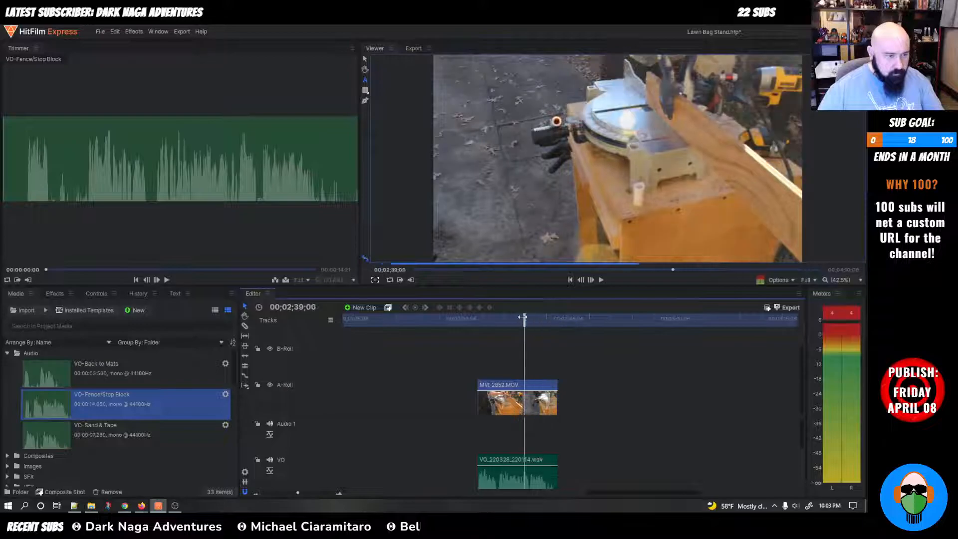
pyautogui.press('space')
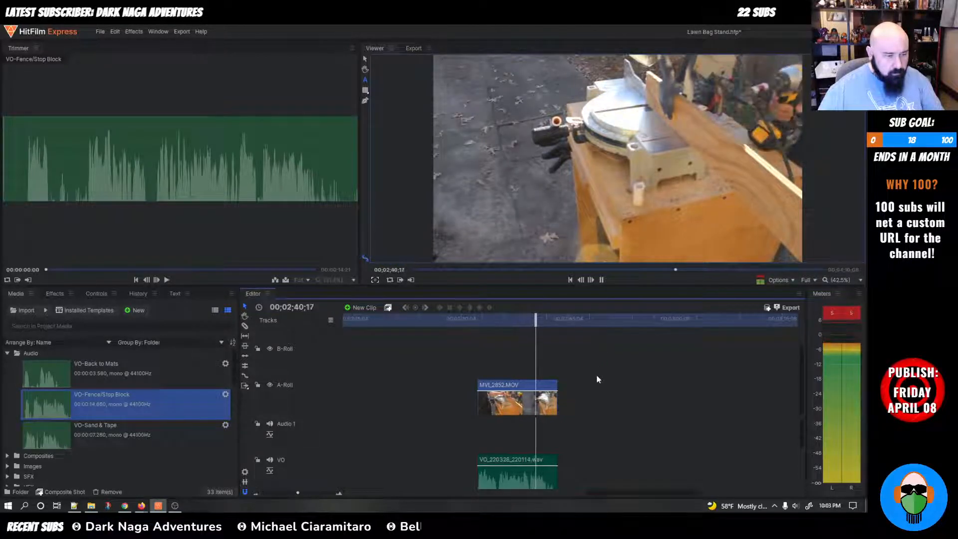
pyautogui.press('space')
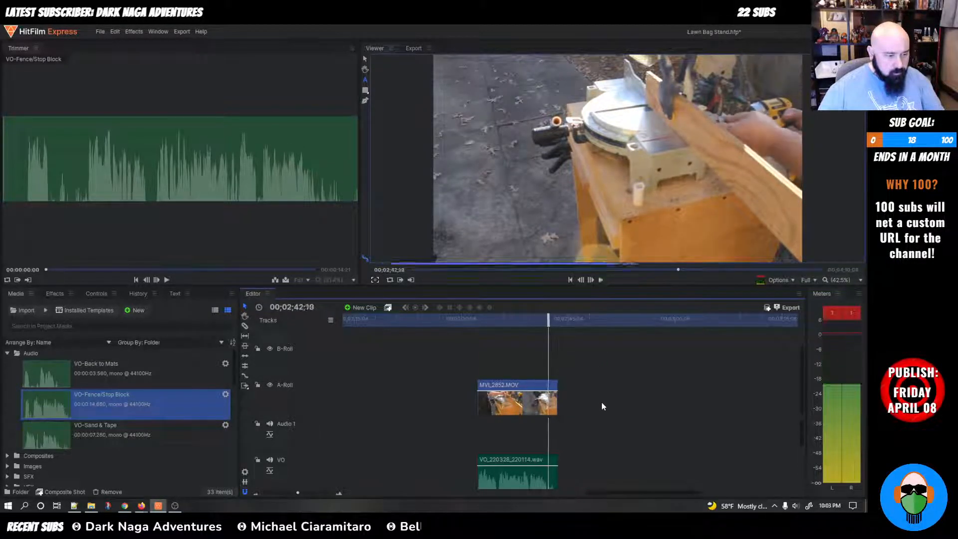
pyautogui.press('c')
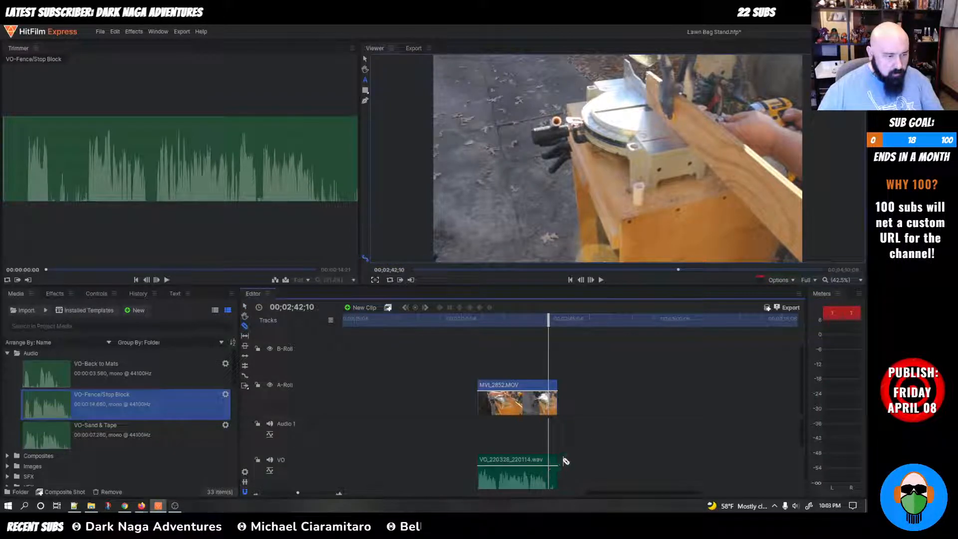
pyautogui.scroll(-1, 565, 452)
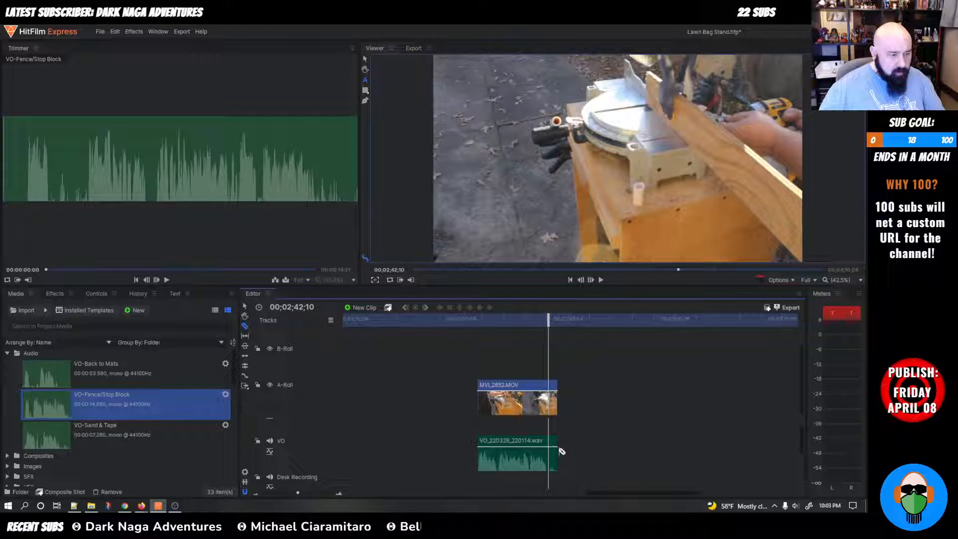
pyautogui.press('v')
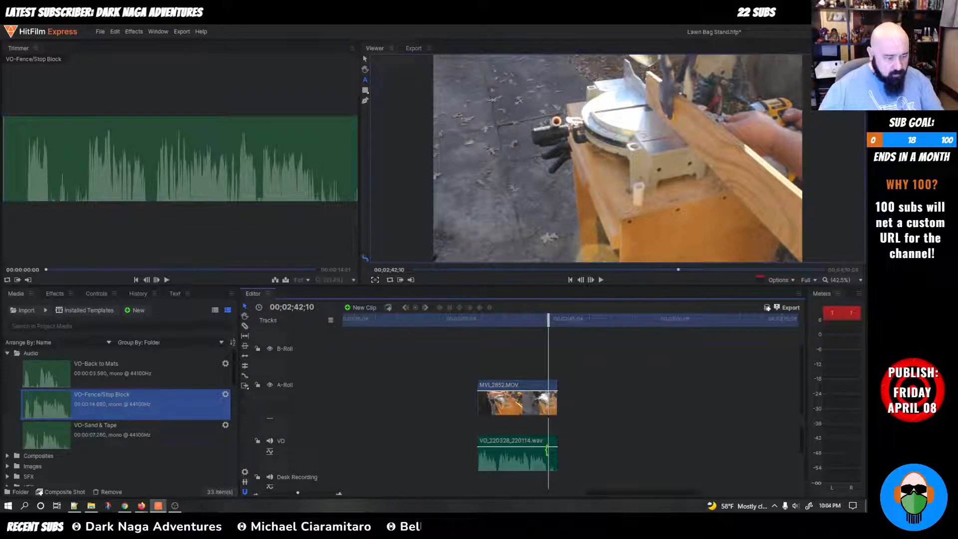
pyautogui.scroll(3, 549, 446)
pyautogui.scroll(-1, 549, 446)
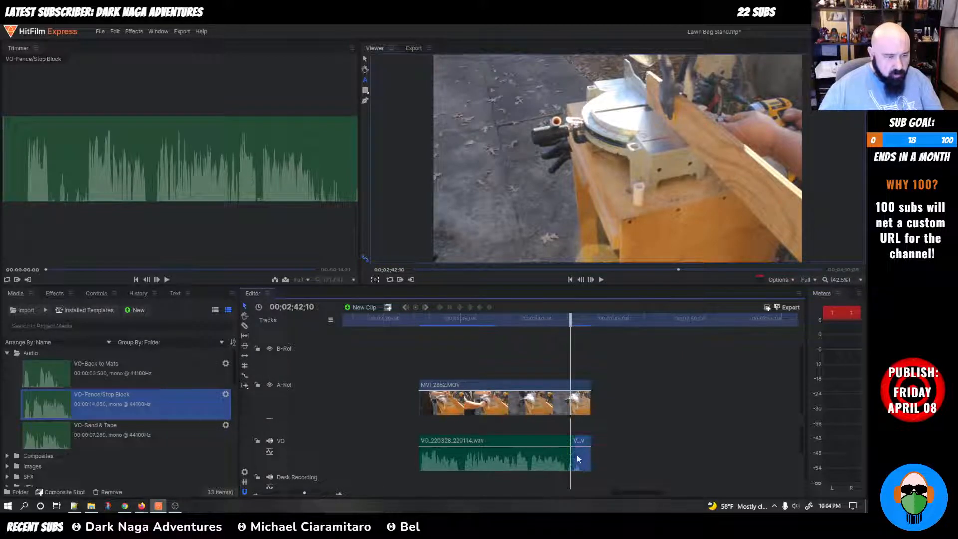
pyautogui.press('Delete')
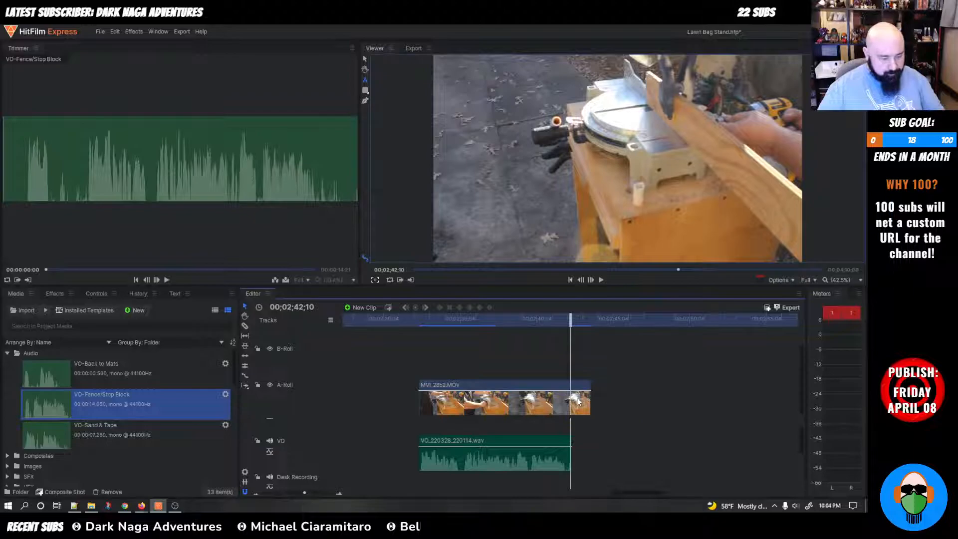
# Step: Trim the end of MVI_2852.MOV to the end of the shortened voiceover and play back the section
pyautogui.click(579, 389)
pyautogui.moveTo(589, 394); pyautogui.dragTo(570, 394)
pyautogui.moveTo(570, 319); pyautogui.dragTo(385, 324)
pyautogui.press('space')
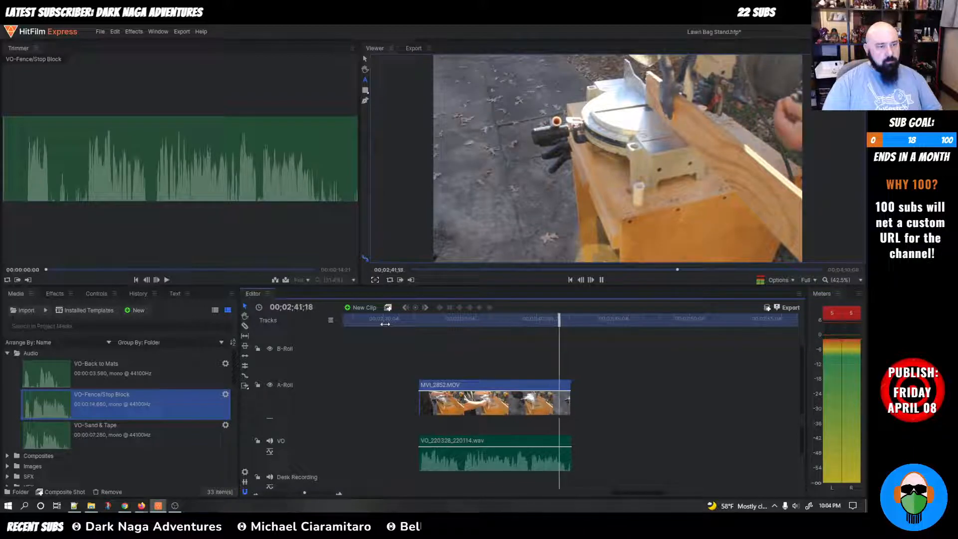
pyautogui.press('space')
# Step: Undo the recent trims and duration change on MVI_2852.MOV together with the voiceover's end cut
pyautogui.hotkey('ctrl', 'z')
pyautogui.hotkey('ctrl', 'z')
pyautogui.hotkey('ctrl', 'z')
pyautogui.hotkey('ctrl', 'z')
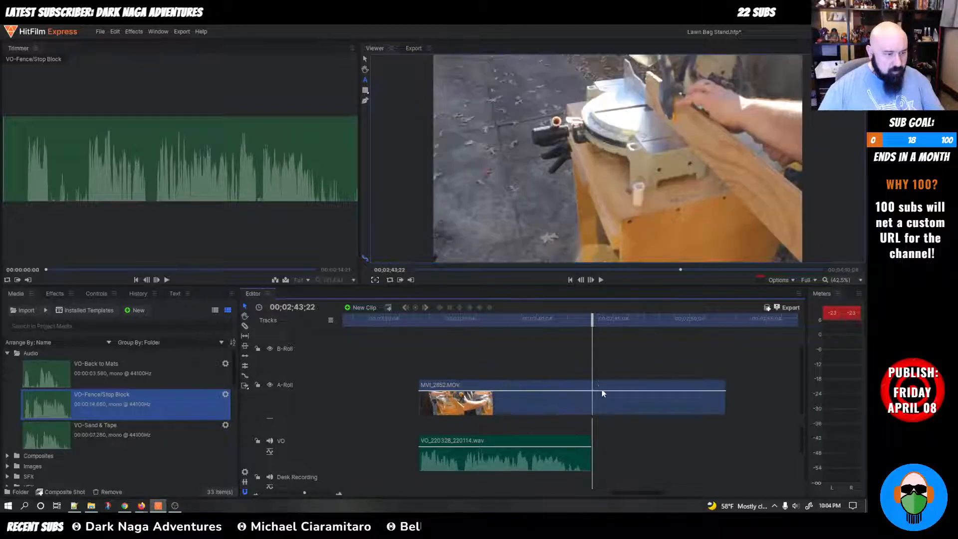
# Step: Locate the end of the narration again, slice the voiceover at 00;02;42;08 and delete the part after the cut
pyautogui.moveTo(589, 321); pyautogui.dragTo(553, 319)
pyautogui.press('space')
pyautogui.press('space')
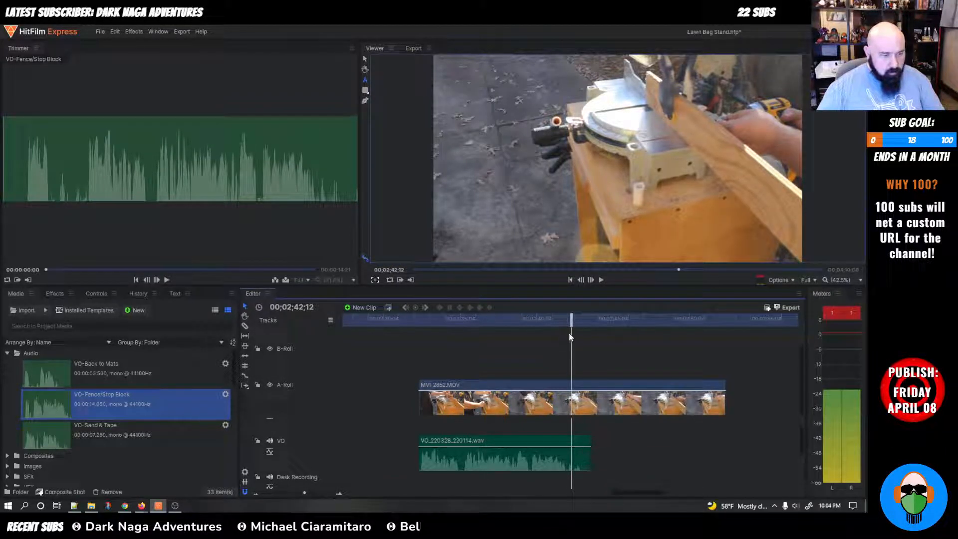
pyautogui.moveTo(571, 321); pyautogui.dragTo(568, 323)
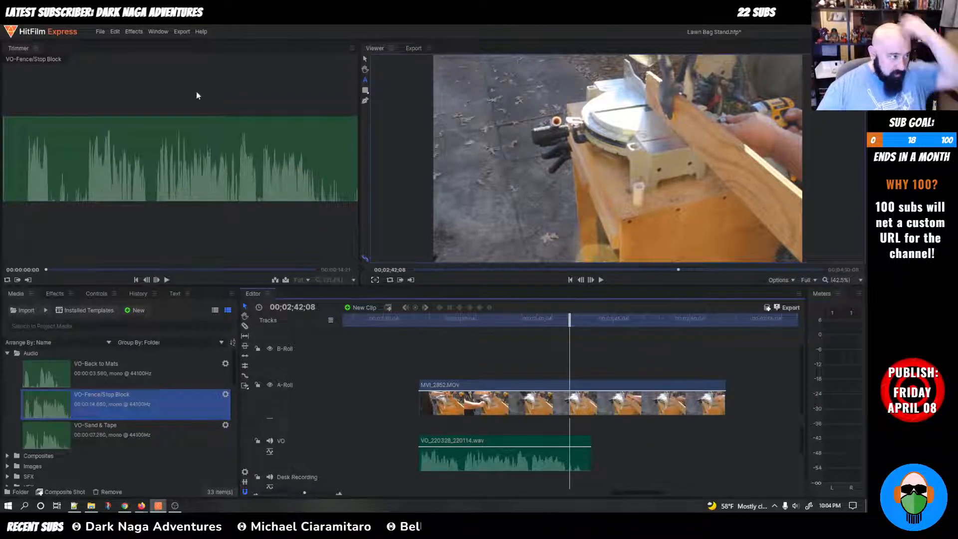
pyautogui.moveTo(571, 318); pyautogui.dragTo(564, 324)
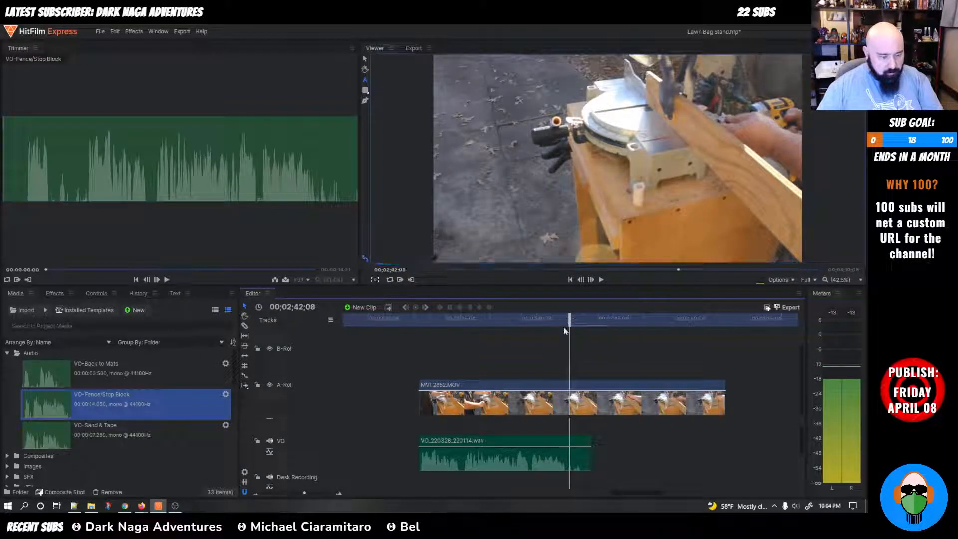
pyautogui.press('c')
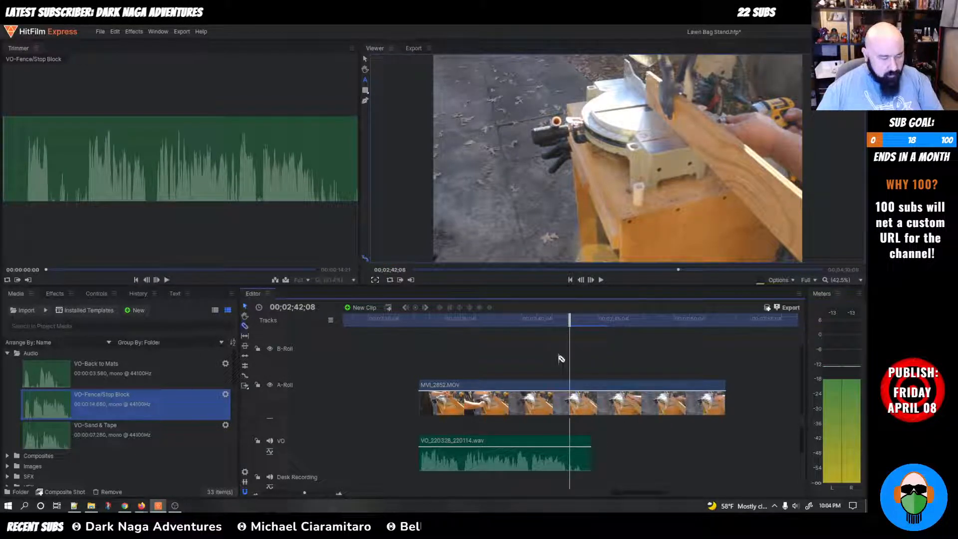
pyautogui.click(571, 452)
pyautogui.press('Delete')
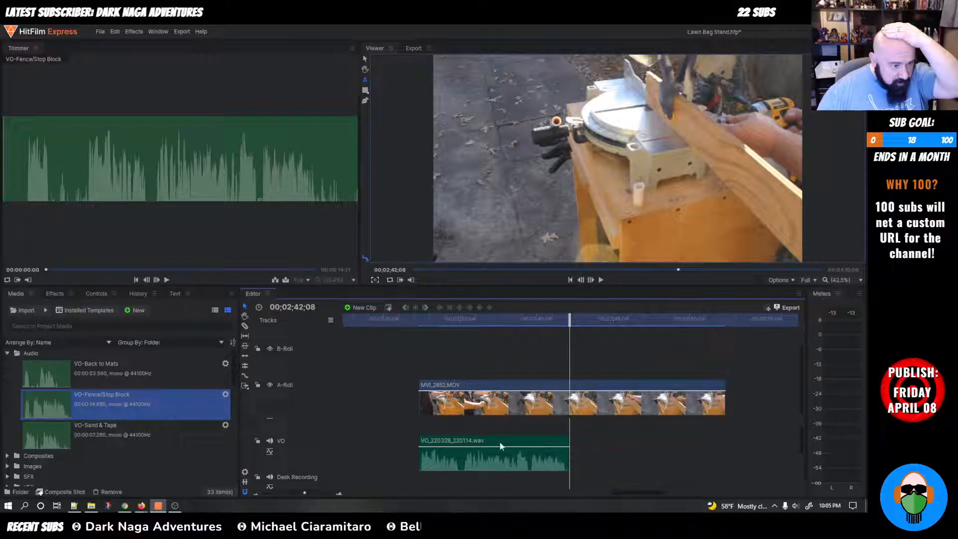
# Step: Copy the trimmed voiceover's duration from its speed and duration settings, leaving the clip's values as they are
pyautogui.rightClick(437, 439)
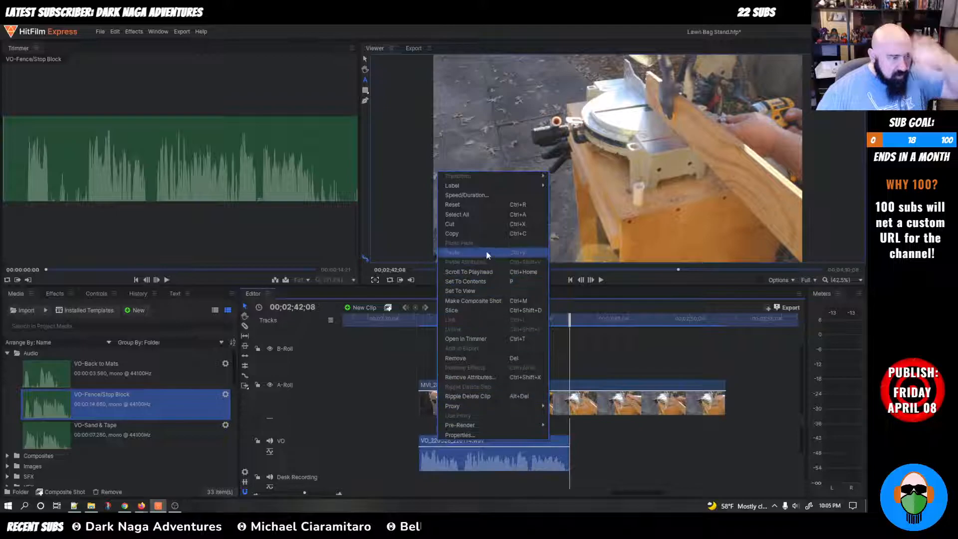
pyautogui.click(464, 199)
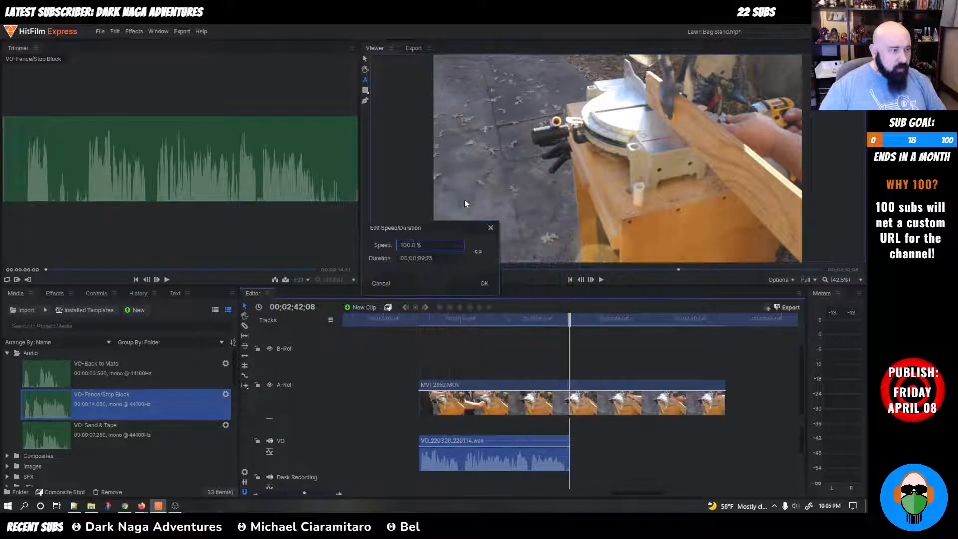
pyautogui.click(438, 258)
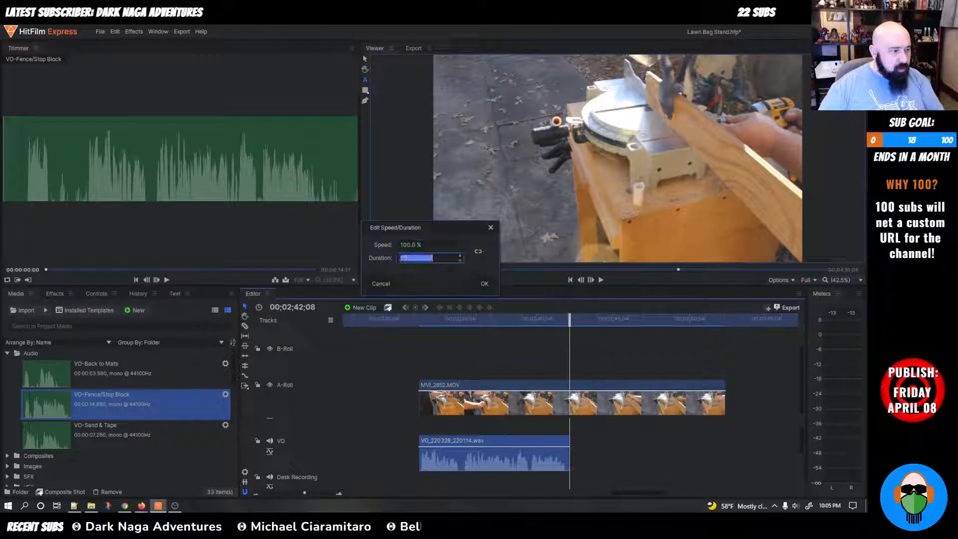
pyautogui.click(484, 284)
pyautogui.rightClick(548, 387)
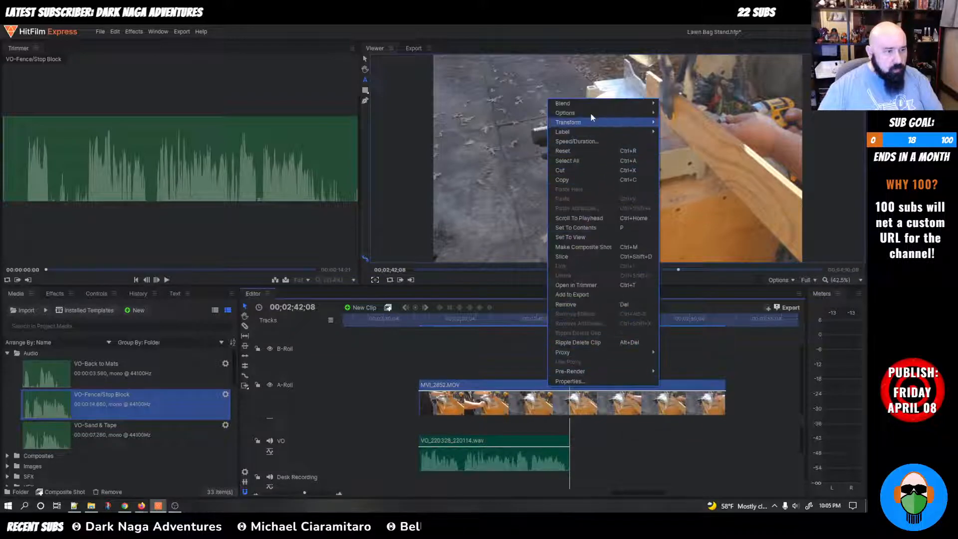
pyautogui.click(579, 142)
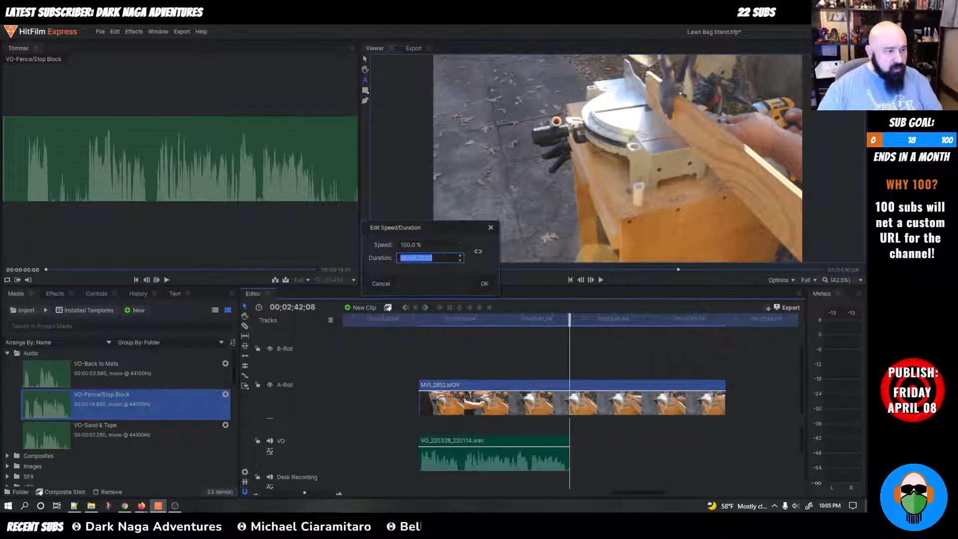
pyautogui.press('Tab')
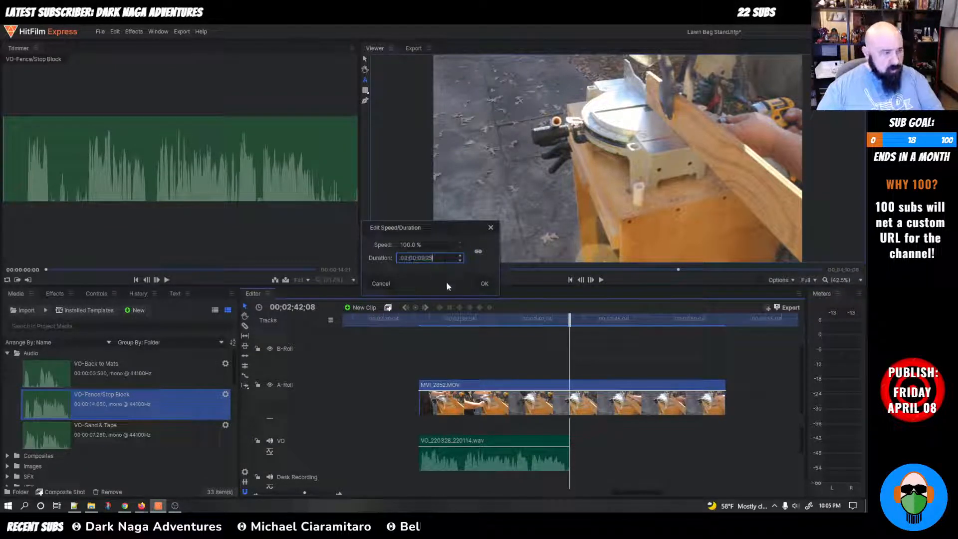
pyautogui.click(381, 283)
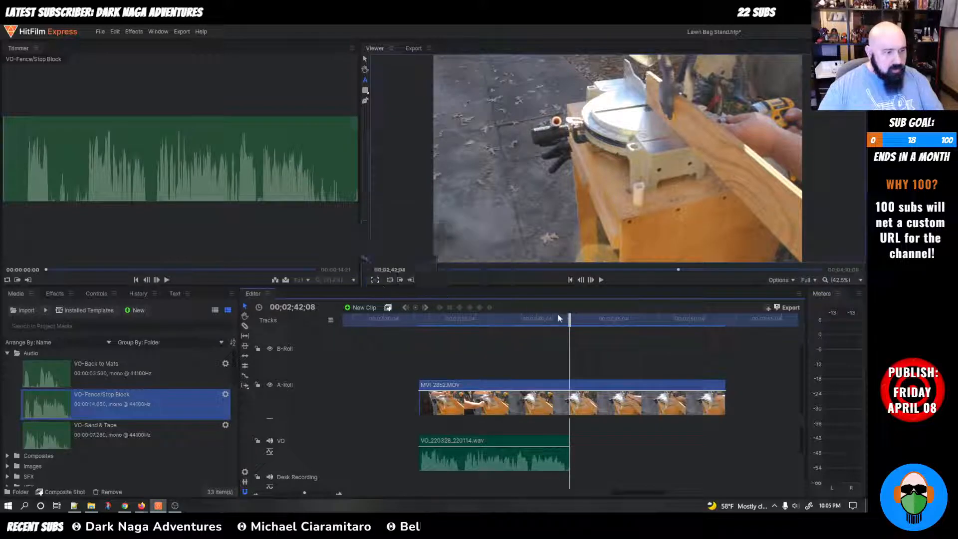
# Step: Set the duration of MVI_2852.MOV to 00;00;09;25 with speed and duration linked, so the footage speeds up to match the voiceover
pyautogui.rightClick(558, 402)
pyautogui.click(585, 156)
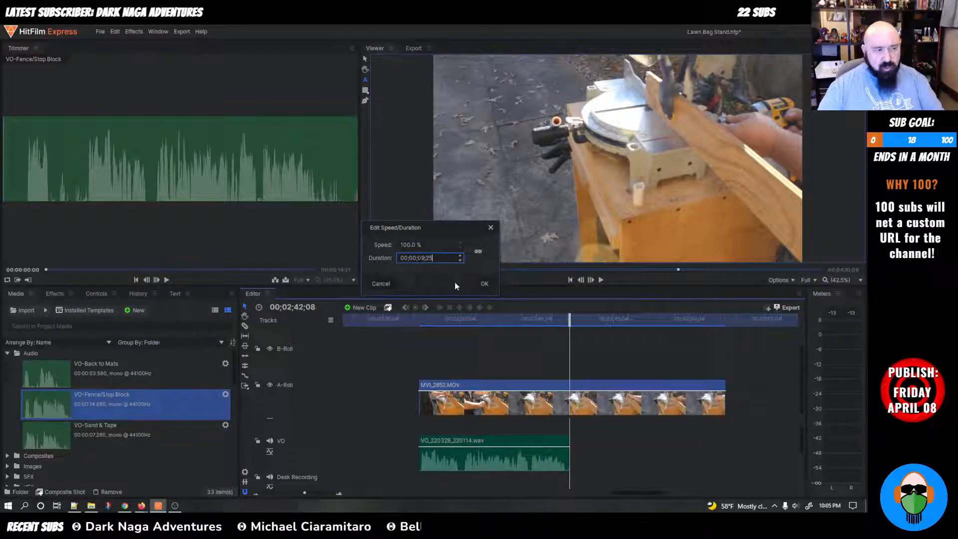
pyautogui.press('Tab')
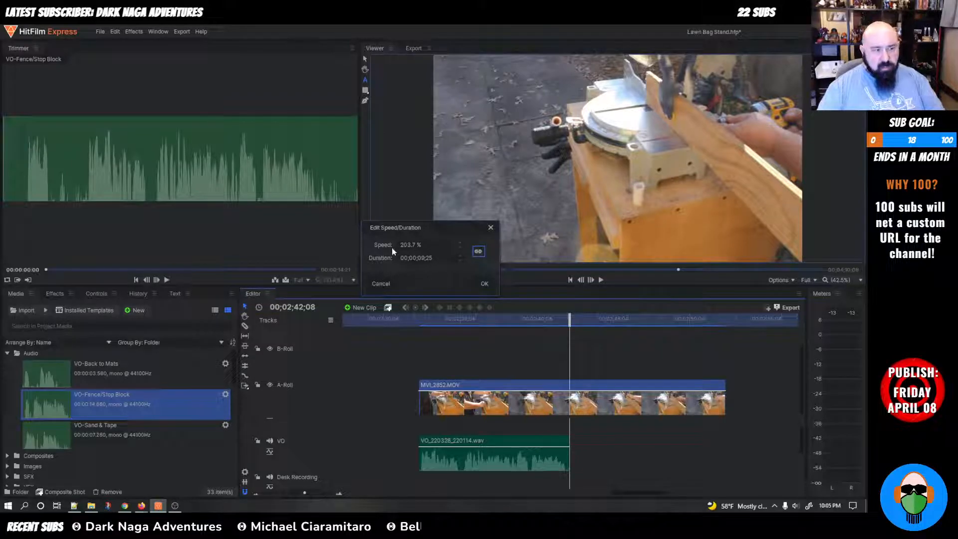
pyautogui.click(484, 284)
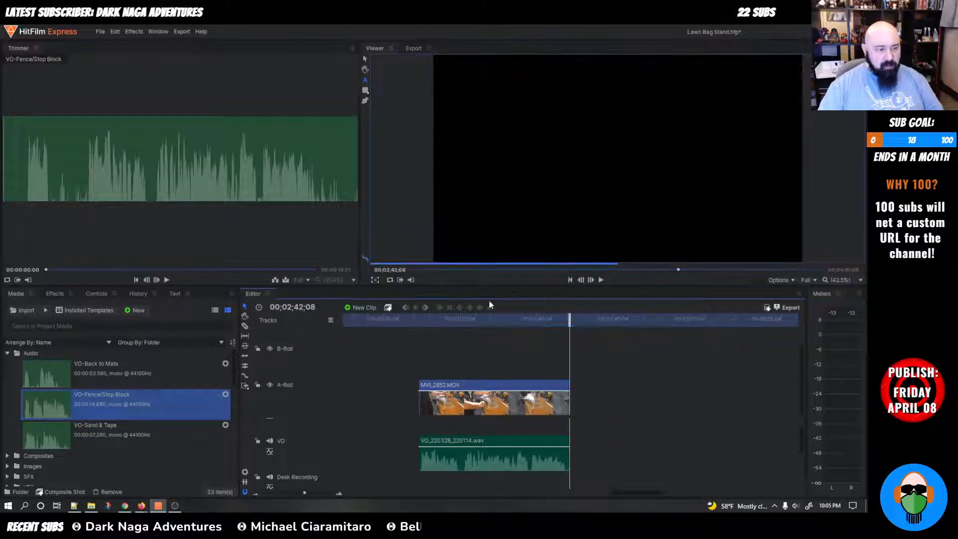
# Step: Play back the sped-up MVI_2852.MOV together with its trimmed voiceover to check how they fit
pyautogui.click(388, 323)
pyautogui.moveTo(389, 331); pyautogui.dragTo(415, 333)
pyautogui.press('space')
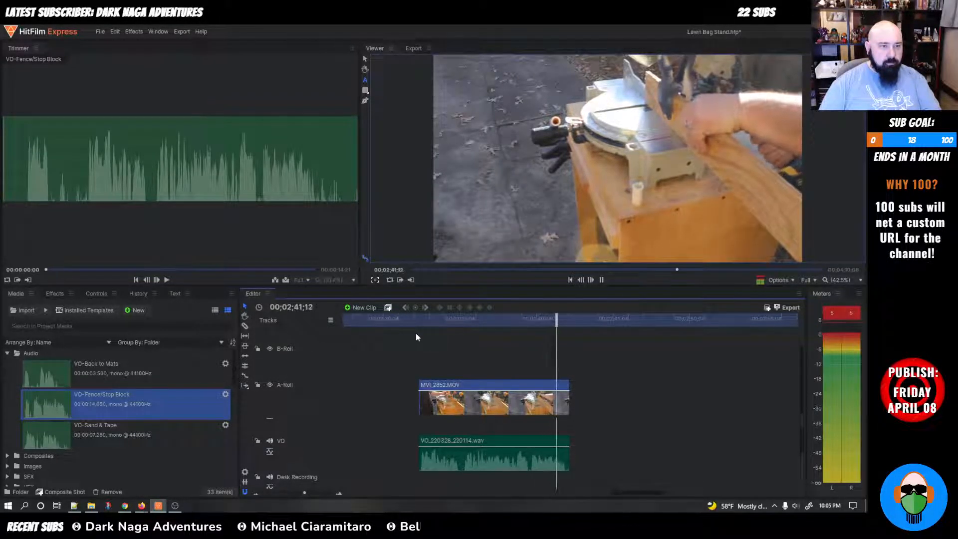
pyautogui.press('space')
# Step: Move the trimmed voiceover up to the Audio 1 track and place it with MVI_2852.MOV directly after the last B-Roll clip
pyautogui.scroll(-3, 441, 369)
pyautogui.scroll(-2, 445, 379)
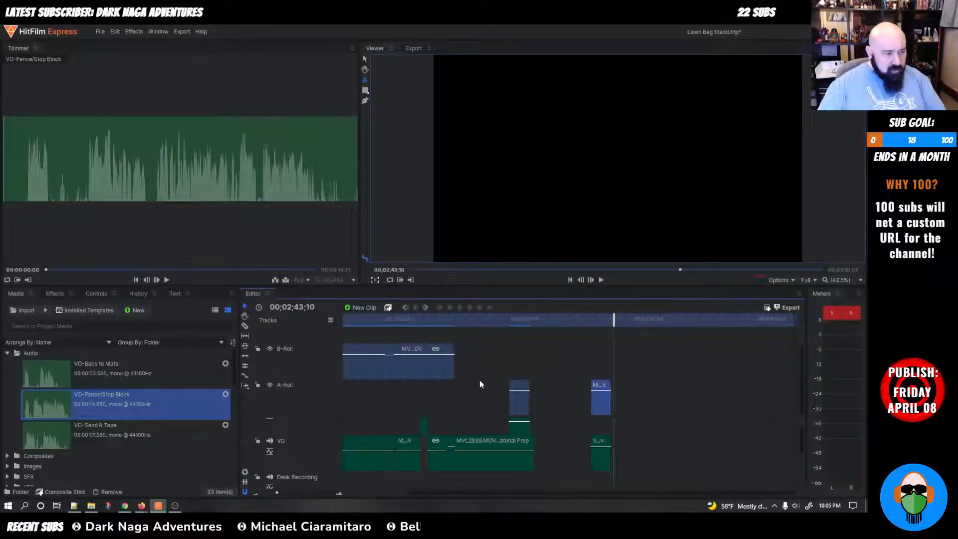
pyautogui.moveTo(599, 447); pyautogui.dragTo(604, 430)
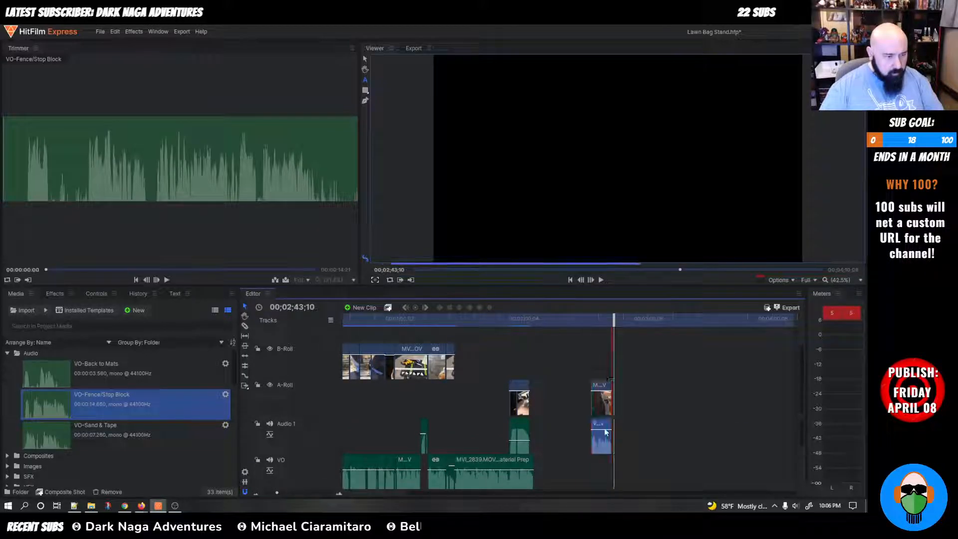
pyautogui.moveTo(604, 387); pyautogui.dragTo(459, 389)
# Step: Play back the transition from the last B-Roll clip into the relocated MVI_2852.MOV
pyautogui.moveTo(610, 318); pyautogui.dragTo(434, 337)
pyautogui.press('space')
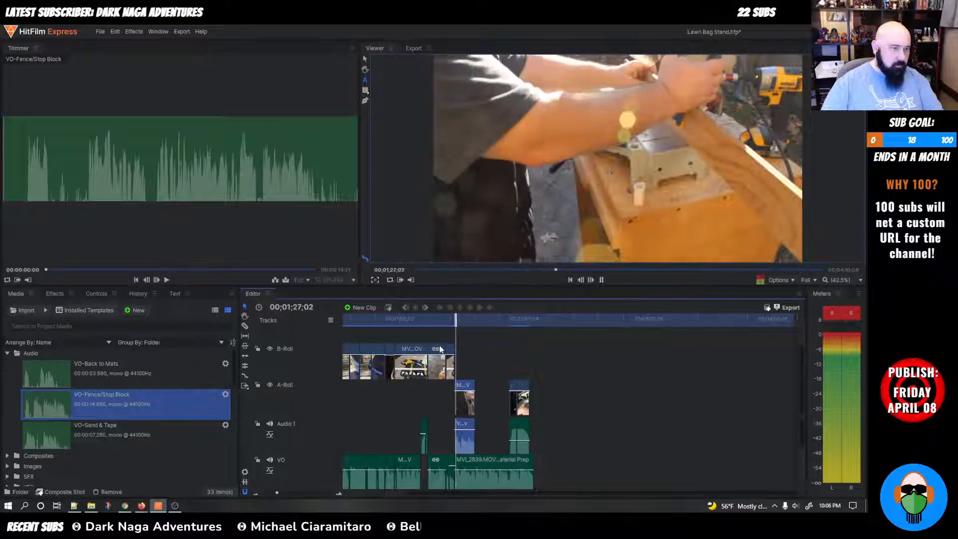
pyautogui.press('space')
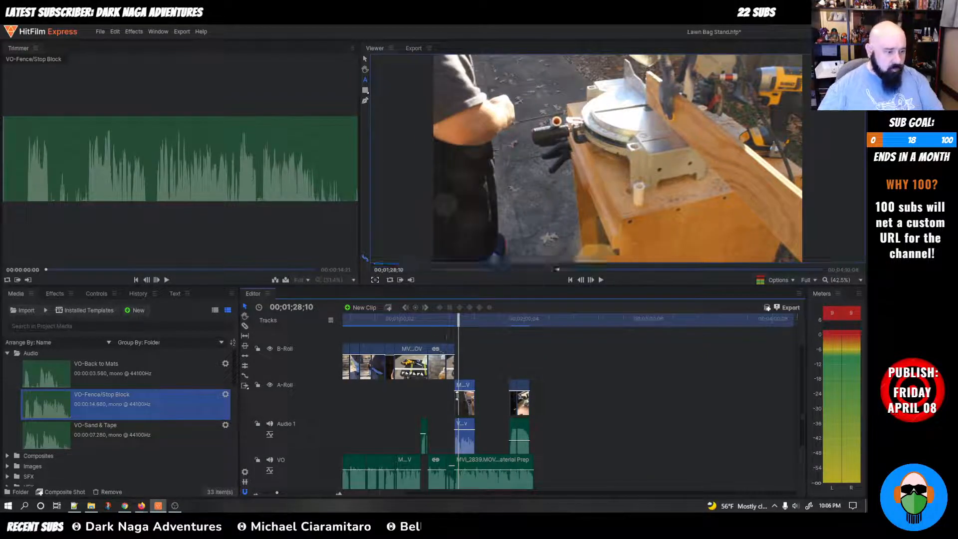
# Step: Move the overlapping Material Prep narration on the VO track clear of MVI_2852.MOV and replay the fence segment
pyautogui.moveTo(482, 465); pyautogui.dragTo(573, 454)
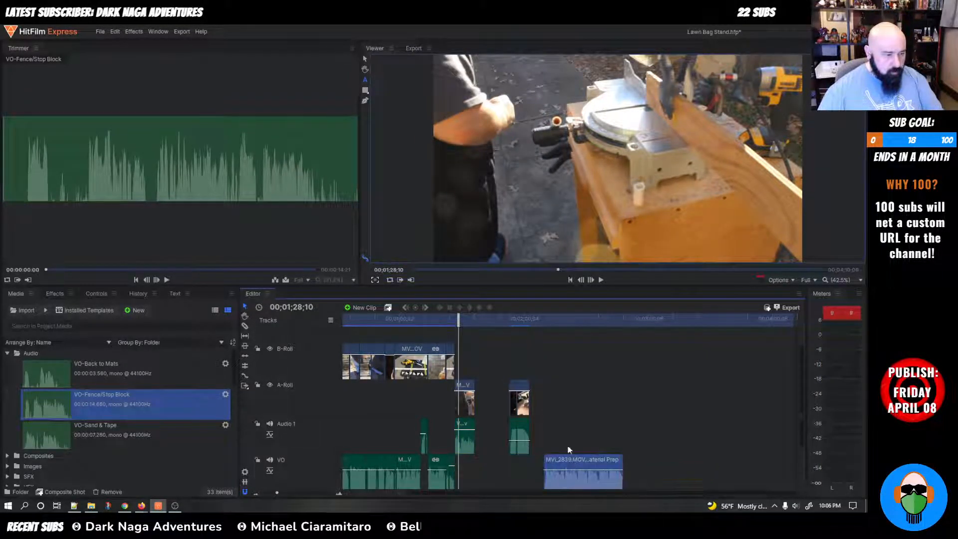
pyautogui.click(439, 318)
pyautogui.press('space')
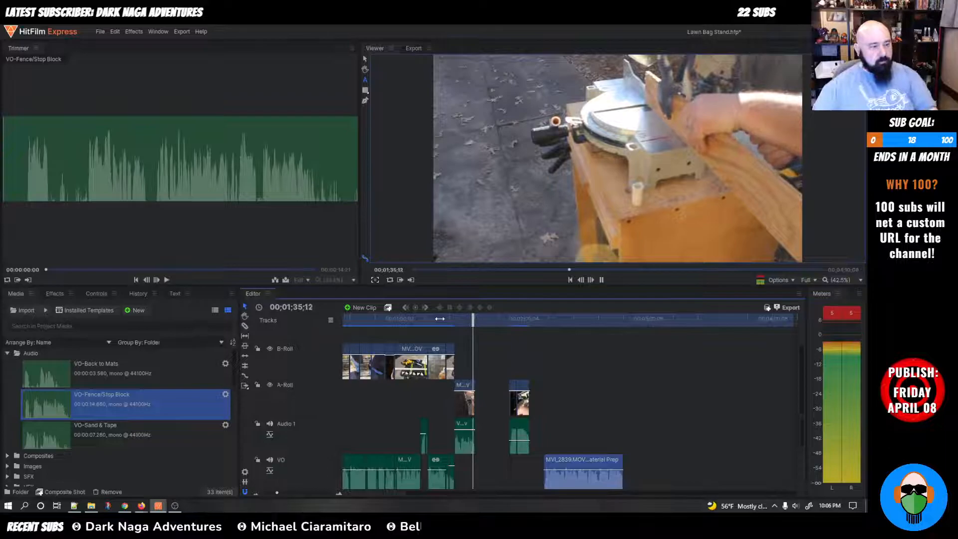
pyautogui.press('space')
# Step: Listen to the Material Prep narration after the fence segment, and shift the next A-Roll clip with its audio and the narration further along the timeline
pyautogui.moveTo(570, 457); pyautogui.dragTo(490, 451)
pyautogui.press('space')
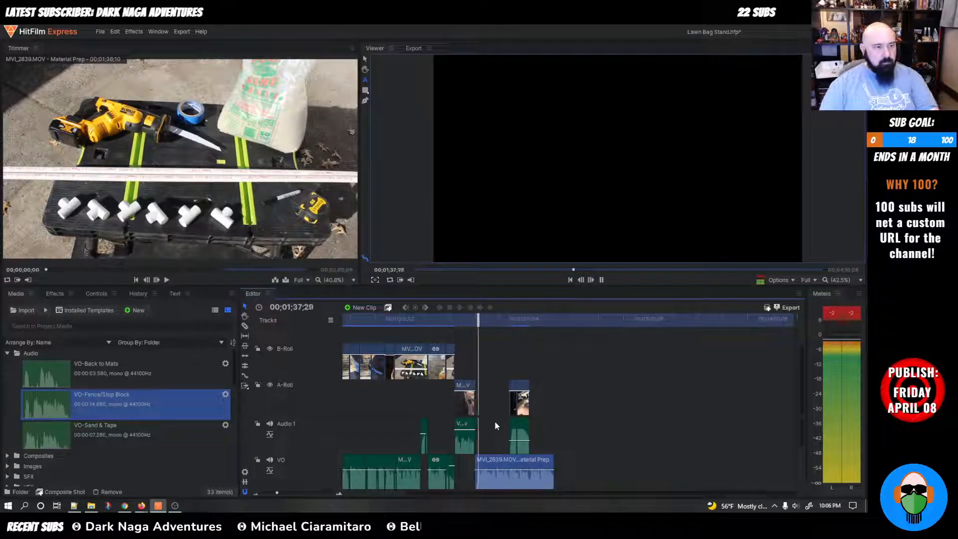
pyautogui.click(519, 431)
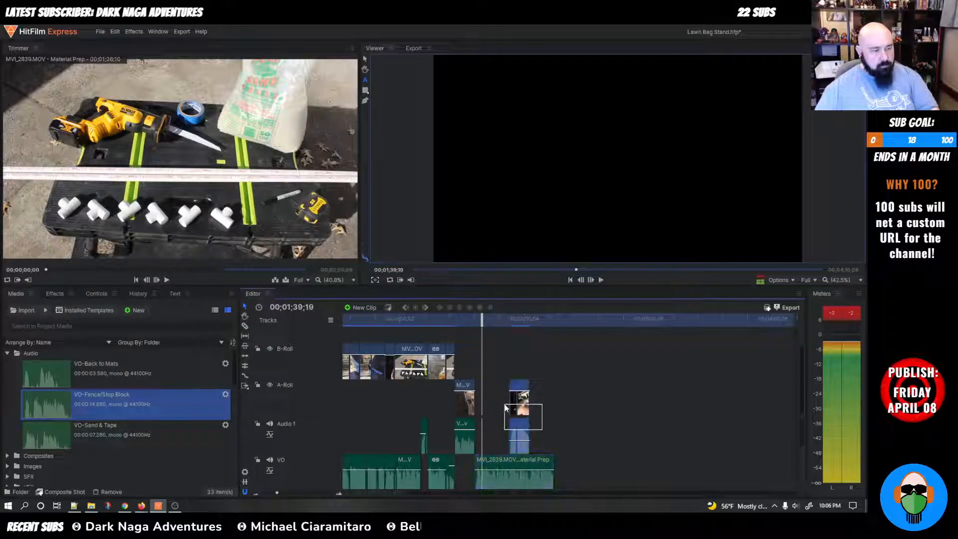
pyautogui.moveTo(518, 431); pyautogui.dragTo(611, 432)
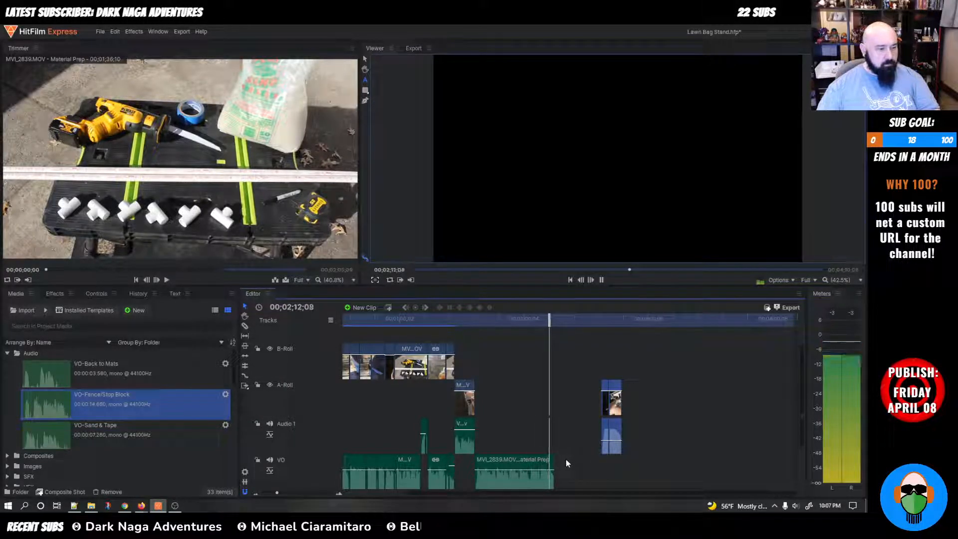
pyautogui.moveTo(519, 465); pyautogui.dragTo(631, 469)
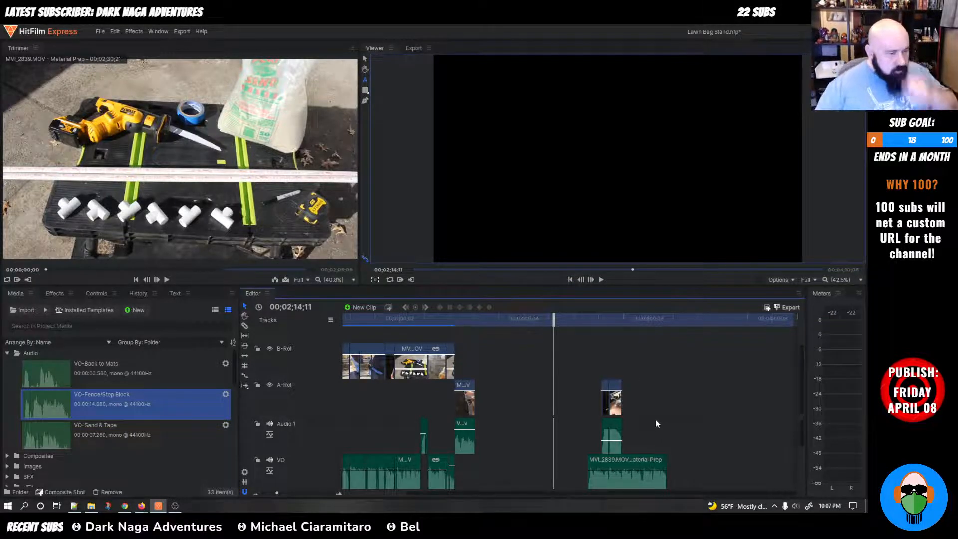
# Step: Compare MVI_2853.MOV and MVI_2854.MOV from the Chop Saw folder and load MVI_2853.MOV in the Trimmer
pyautogui.click(6, 354)
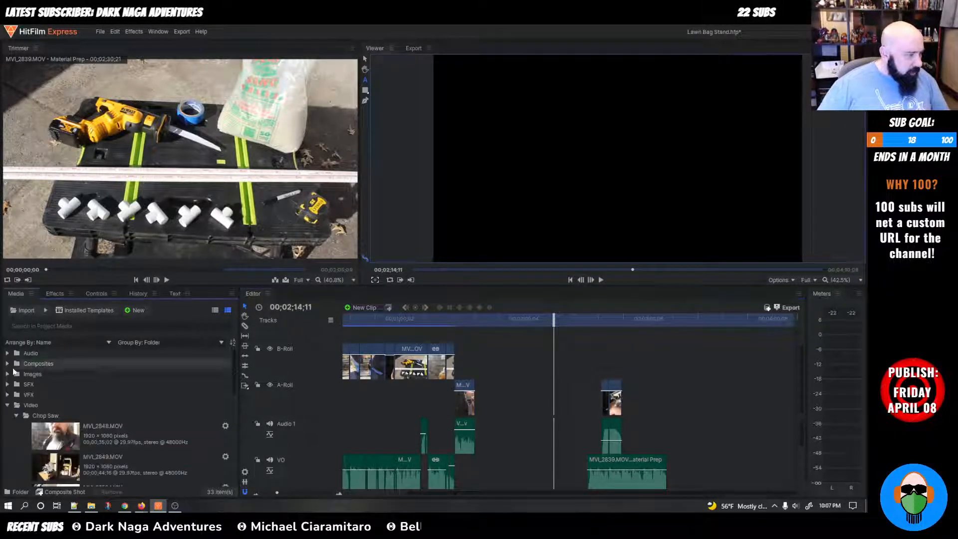
pyautogui.scroll(-3, 114, 415)
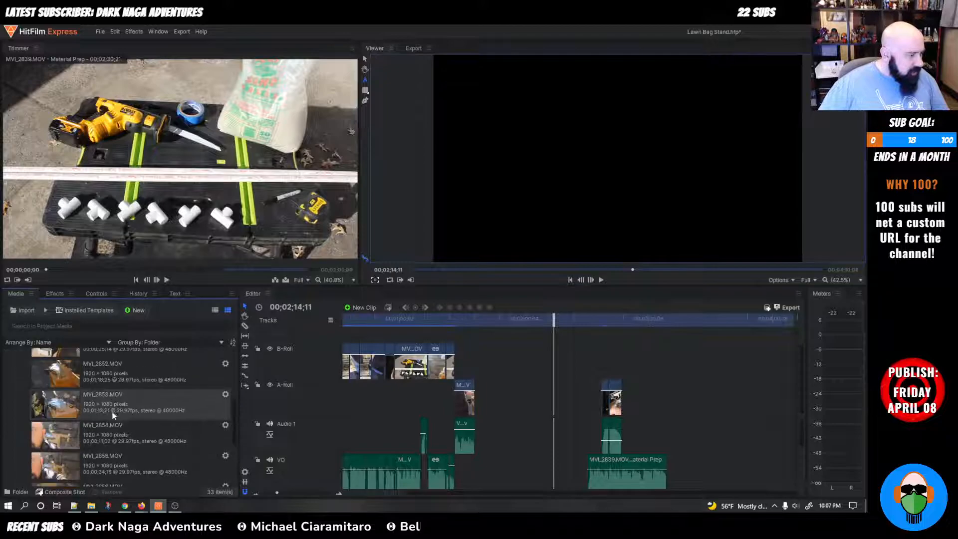
pyautogui.click(68, 404)
pyautogui.click(64, 427)
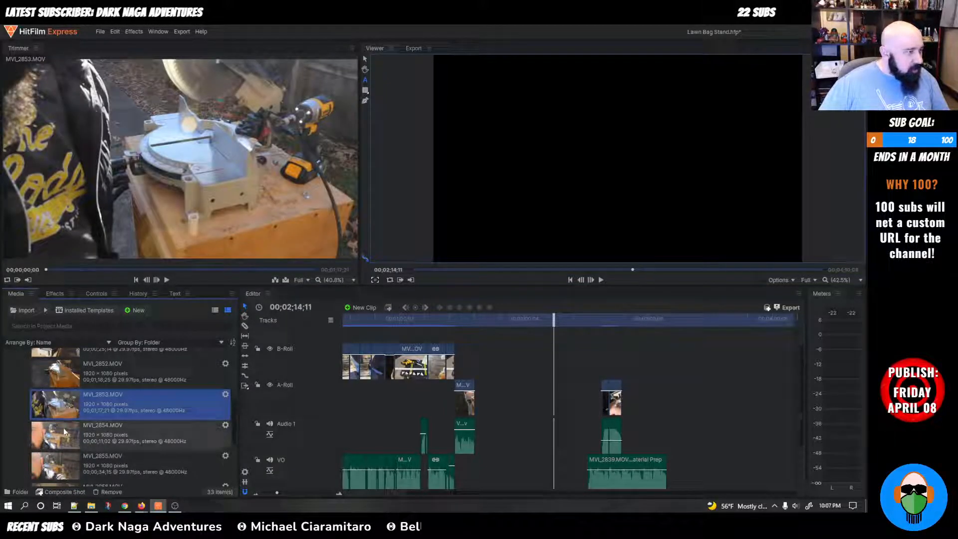
pyautogui.moveTo(199, 251)
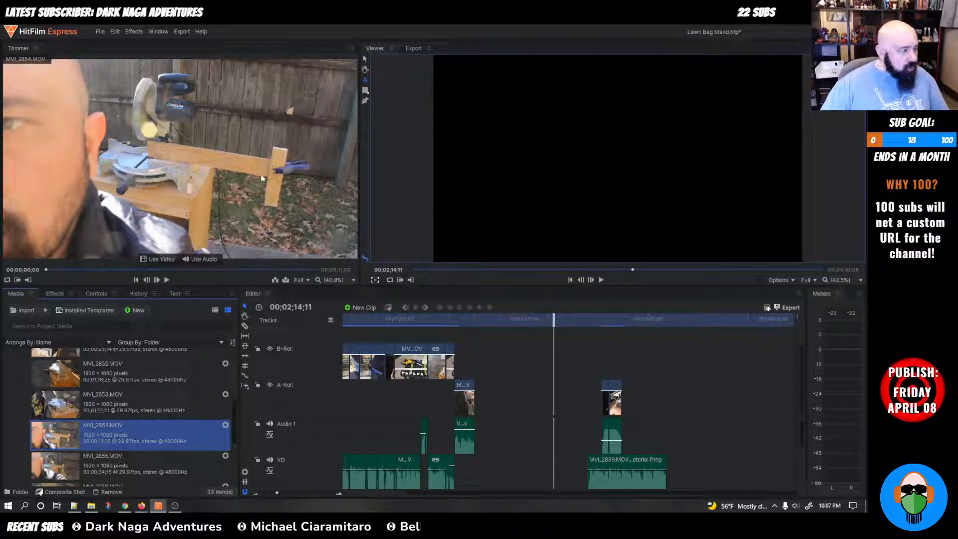
pyautogui.click(118, 404)
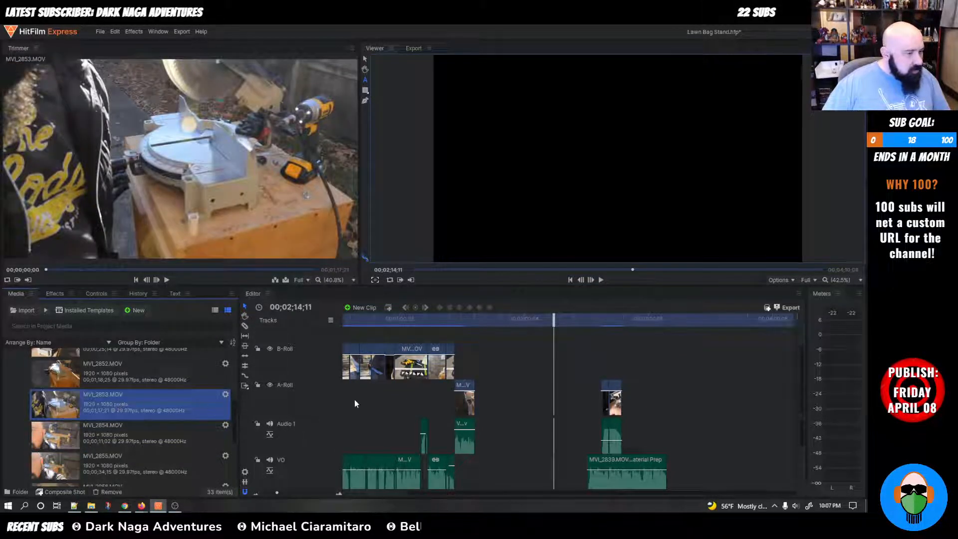
# Step: Review MVI_2853.MOV in the Trimmer up to 00;01;00;12 for usable chop saw footage
pyautogui.click(165, 279)
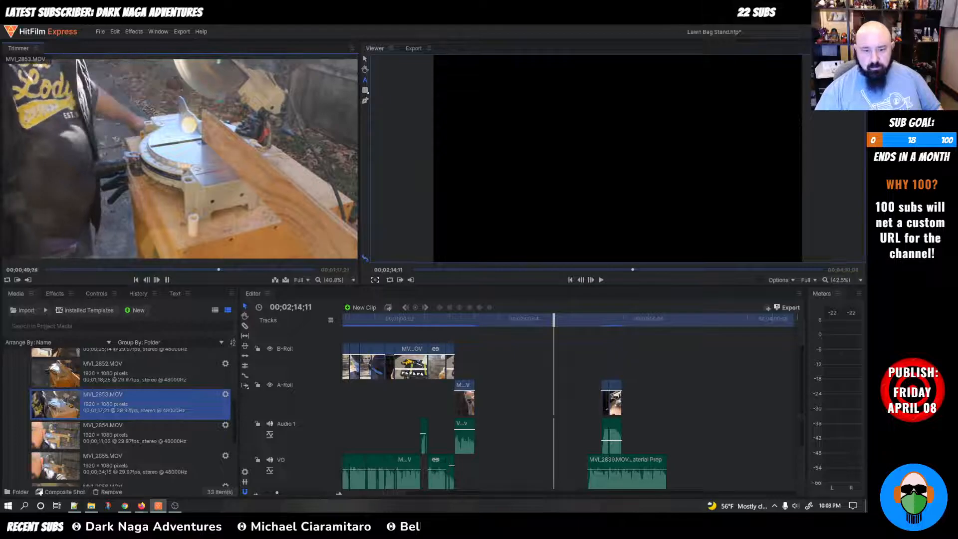
pyautogui.press('space')
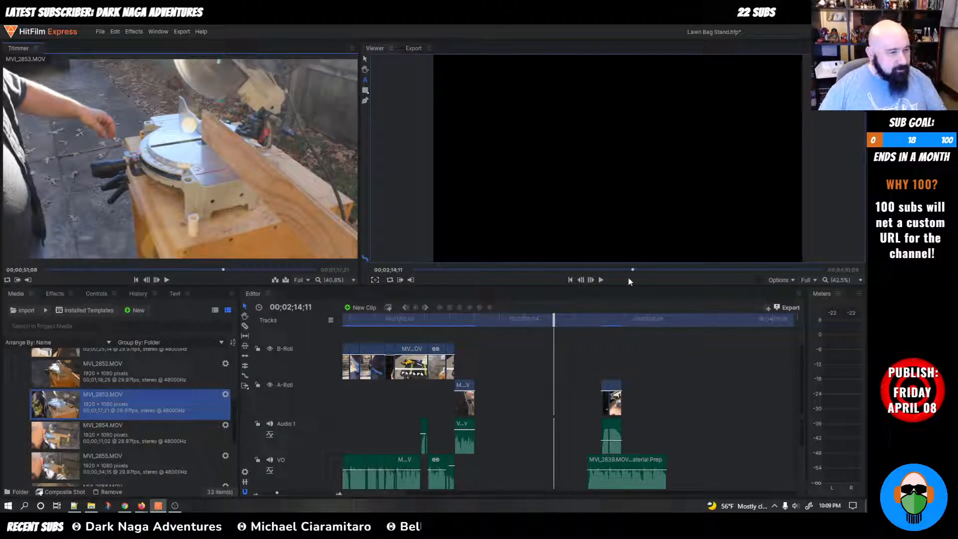
pyautogui.click(600, 280)
pyautogui.click(600, 280)
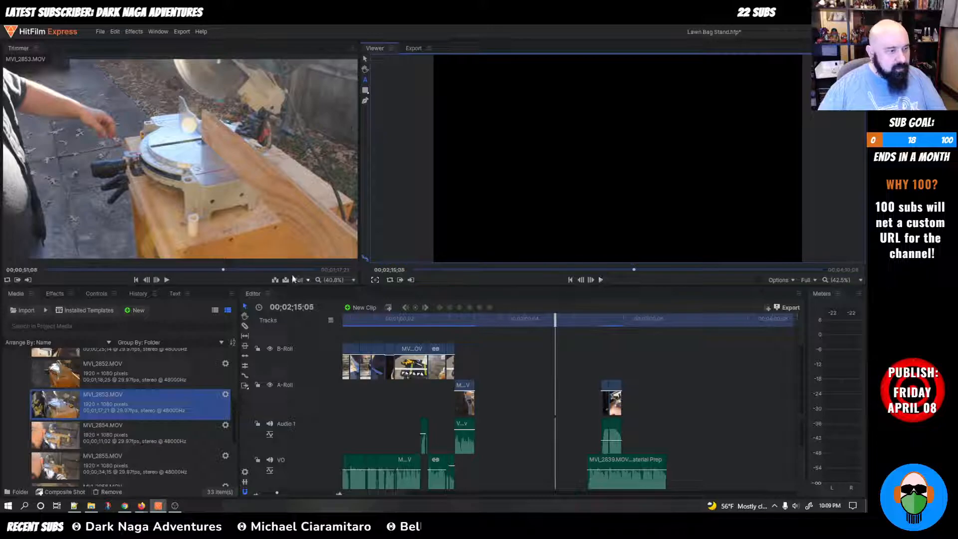
pyautogui.click(167, 279)
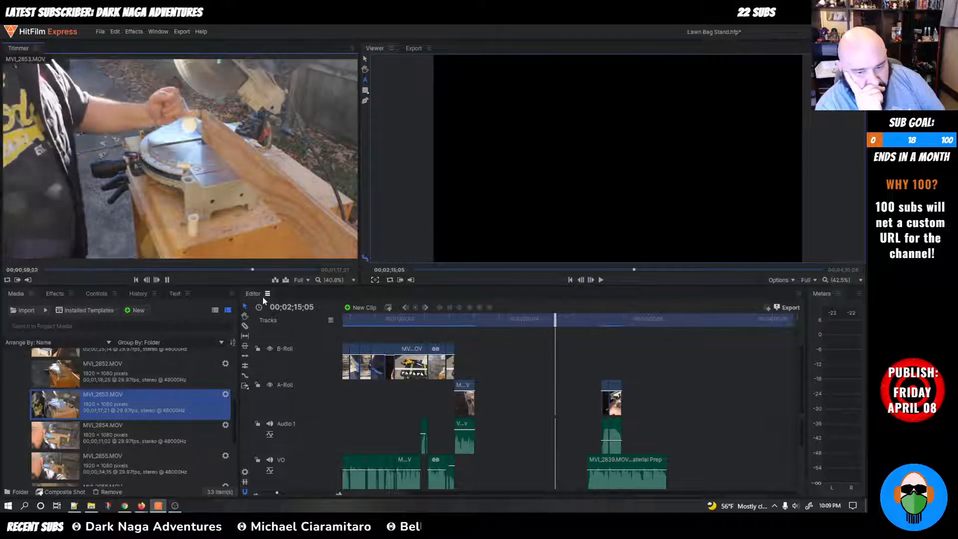
pyautogui.press('space')
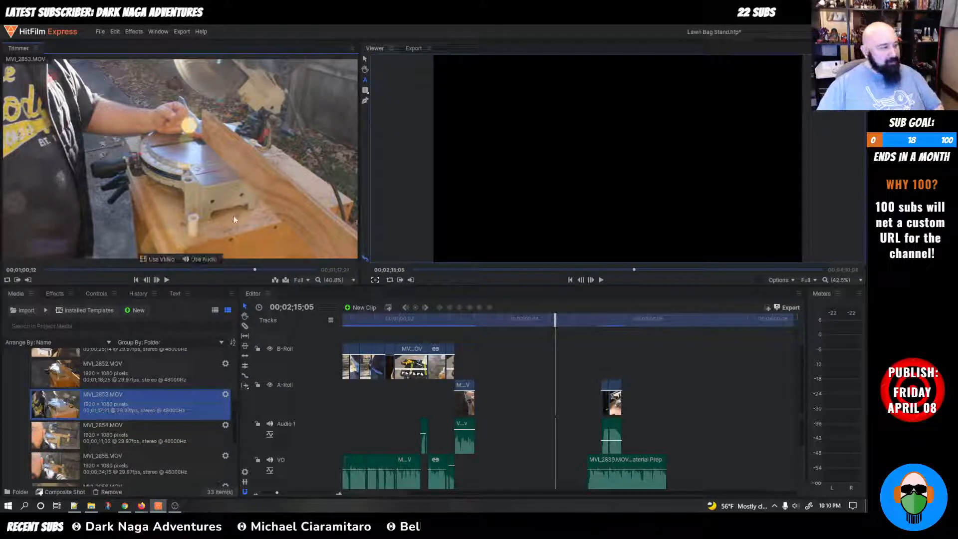
# Step: Play MVI_2853.MOV through in the trimmer and remove it from the project media
pyautogui.click(167, 281)
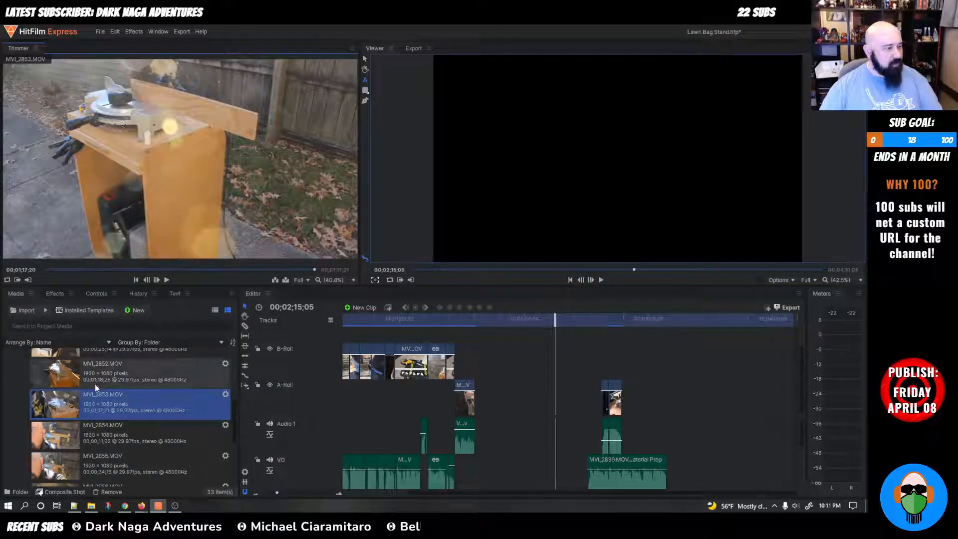
pyautogui.rightClick(104, 404)
pyautogui.click(147, 261)
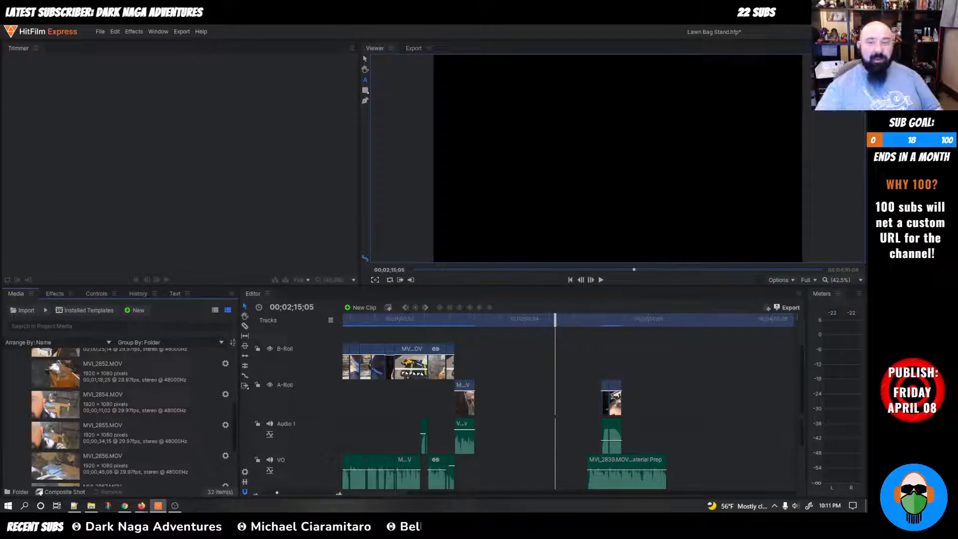
pyautogui.hotkey('alt', 'Tab')
pyautogui.hotkey('alt', 'Tab')
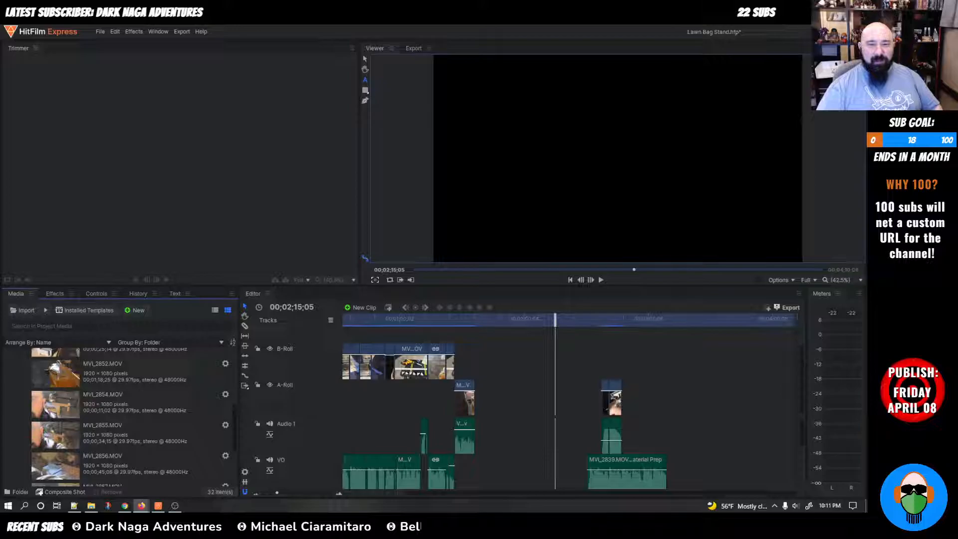
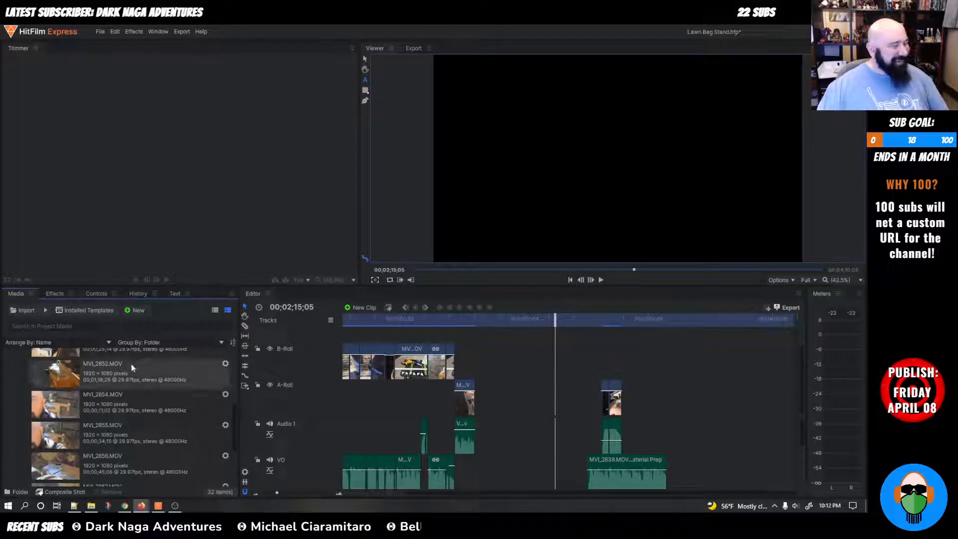
# Step: Play MVI_2854.MOV through in the trimmer and remove it from the project media
pyautogui.click(111, 402)
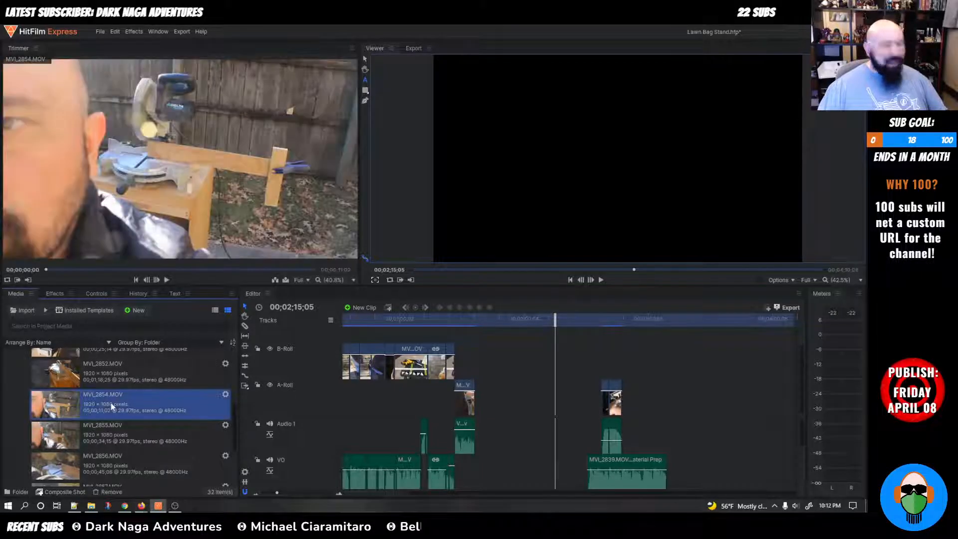
pyautogui.click(79, 377)
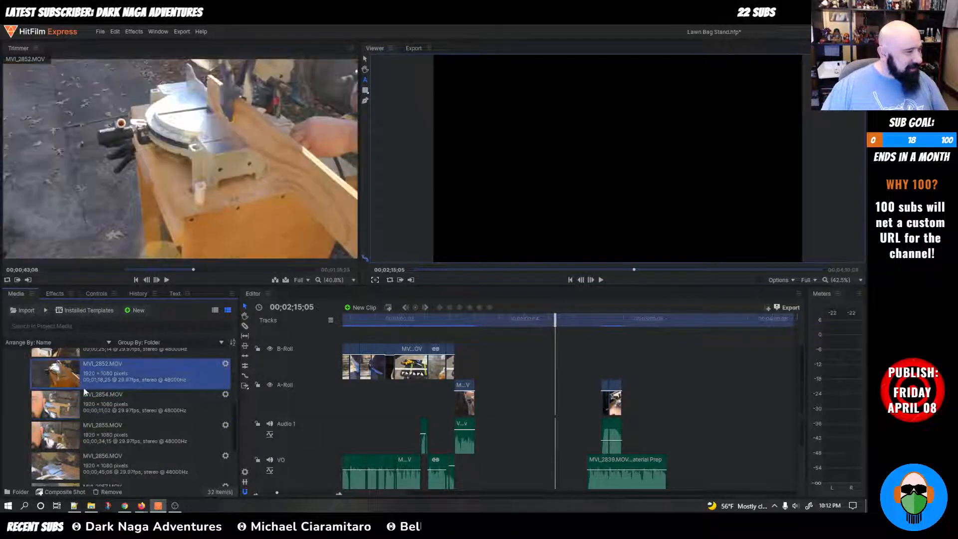
pyautogui.scroll(3, 114, 405)
pyautogui.scroll(-3, 114, 405)
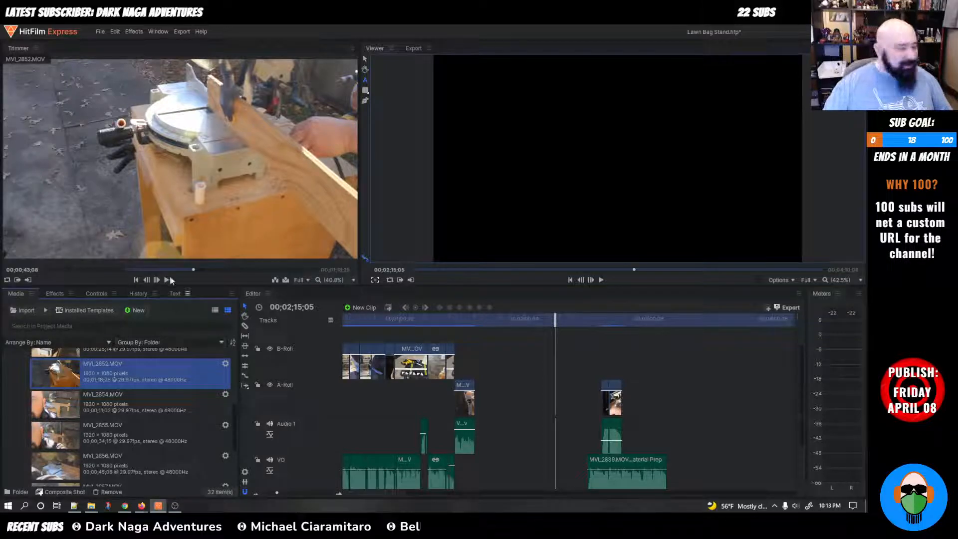
pyautogui.click(132, 399)
pyautogui.click(165, 279)
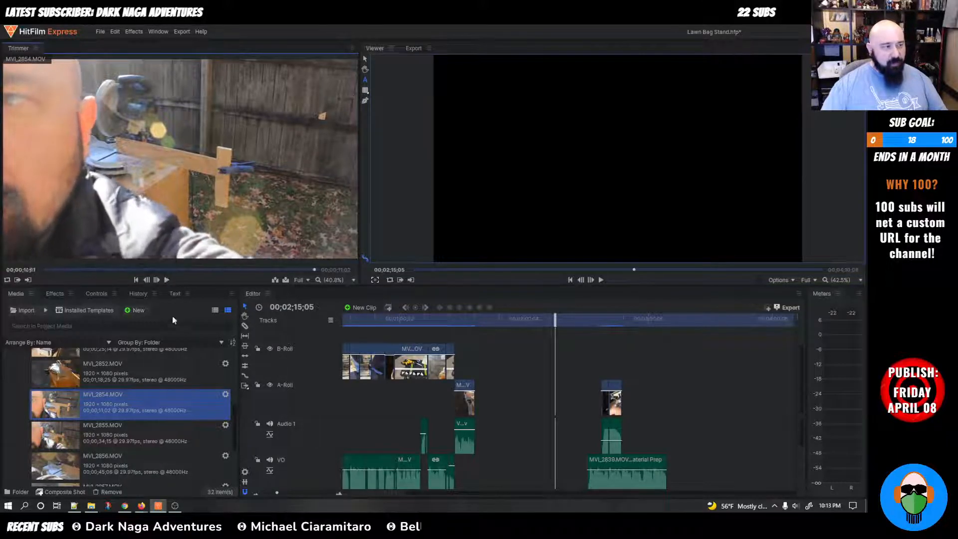
pyautogui.rightClick(138, 409)
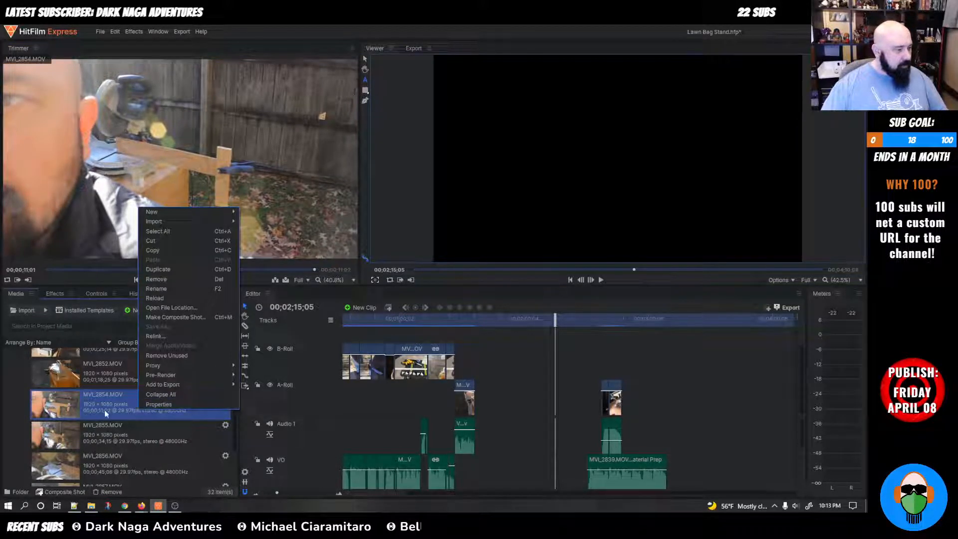
pyautogui.click(163, 279)
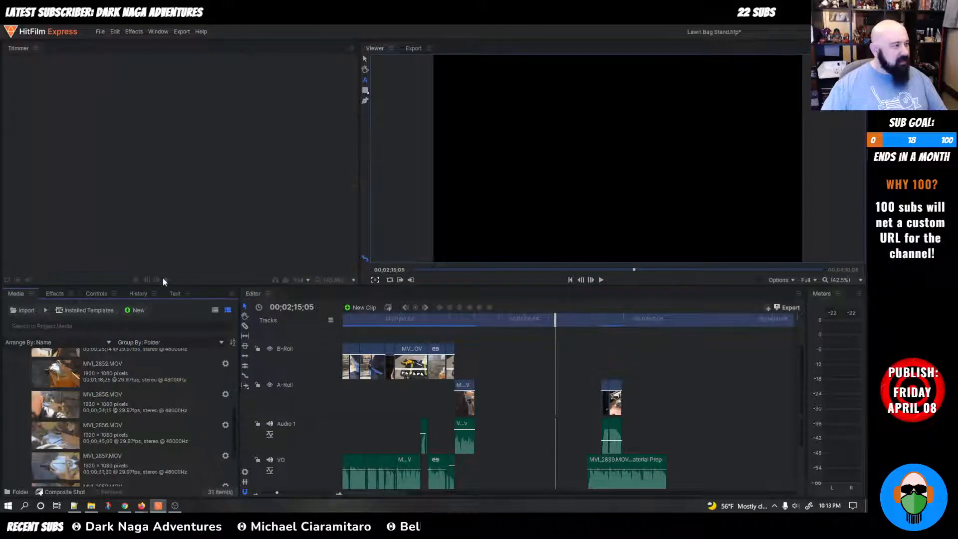
# Step: Review MVI_2855.MOV in the trimmer and set its out point at 00;00;23;14
pyautogui.click(125, 373)
pyautogui.click(123, 402)
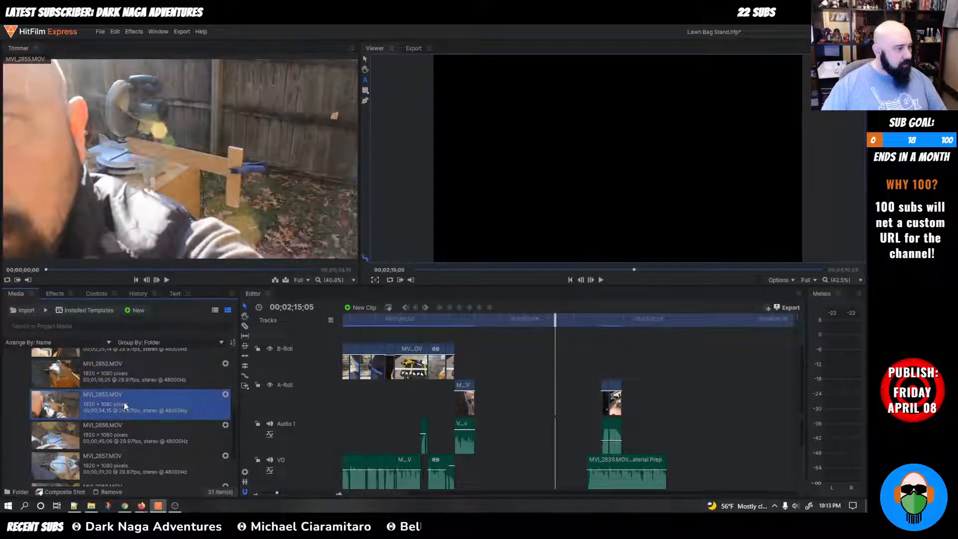
pyautogui.click(166, 280)
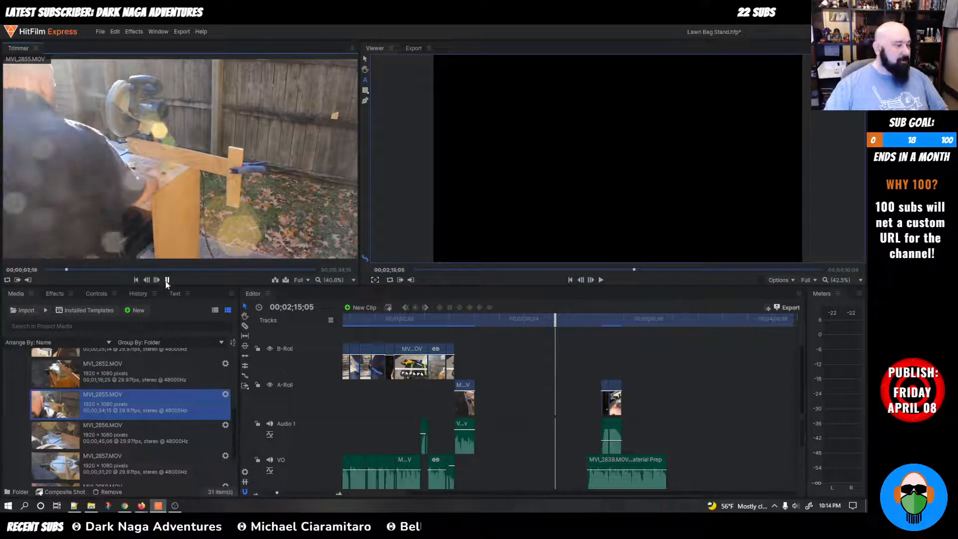
pyautogui.moveTo(555, 320); pyautogui.dragTo(696, 327)
pyautogui.click(167, 279)
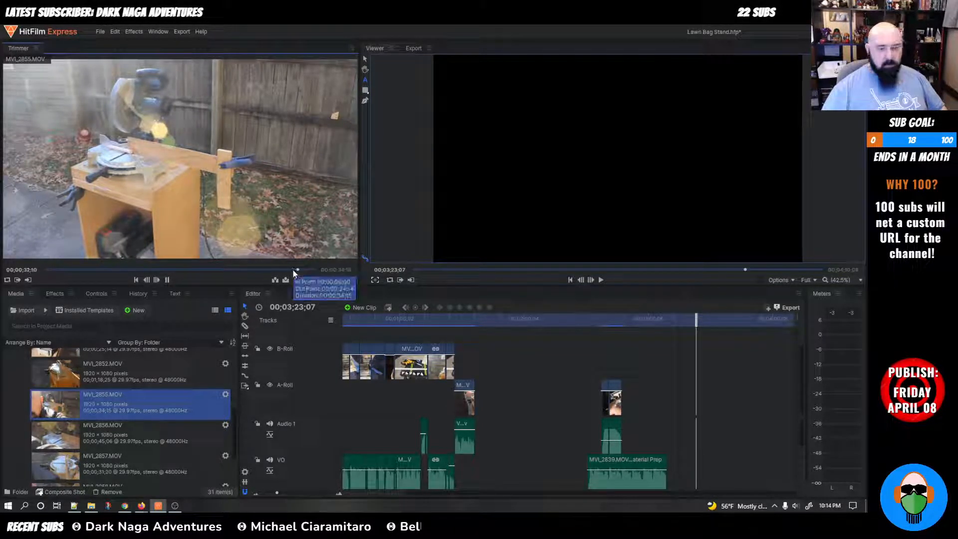
pyautogui.click(220, 269)
pyautogui.moveTo(219, 272); pyautogui.dragTo(229, 271)
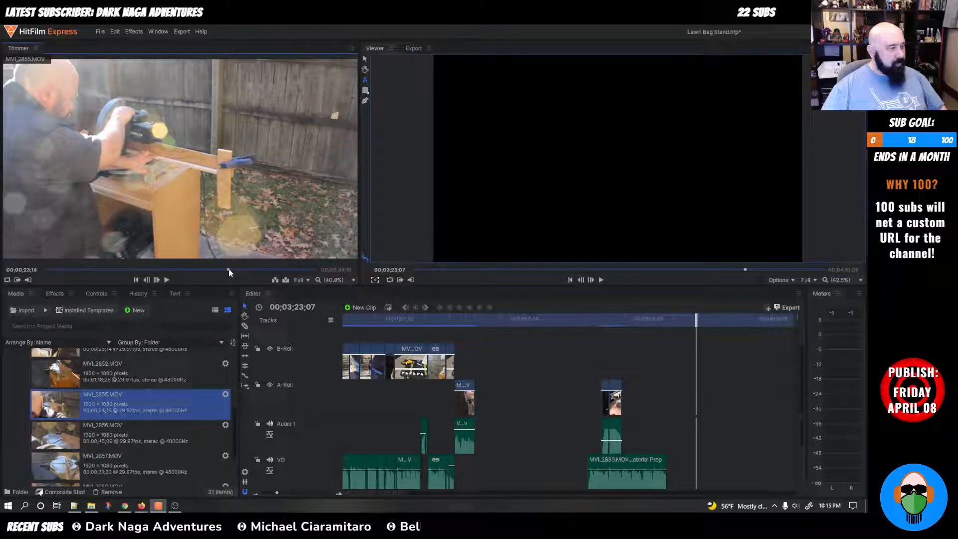
# Step: Set the in point of MVI_2855.MOV shortly before the saw cut and play back the marked section
pyautogui.click(158, 269)
pyautogui.moveTo(158, 269)
pyautogui.mouseDown()
pyautogui.moveTo(93, 269)
pyautogui.moveTo(175, 271)
pyautogui.mouseUp()
pyautogui.press('space')
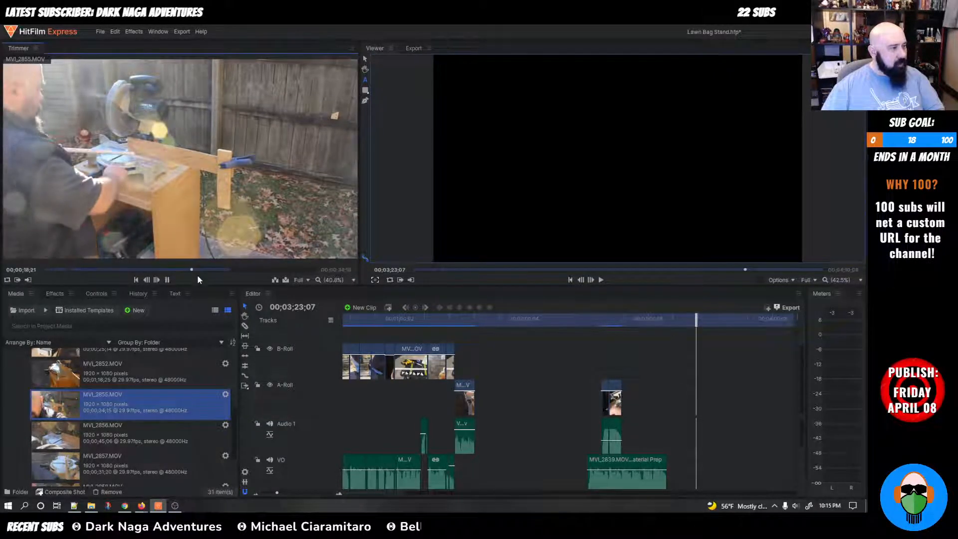
pyautogui.click(199, 271)
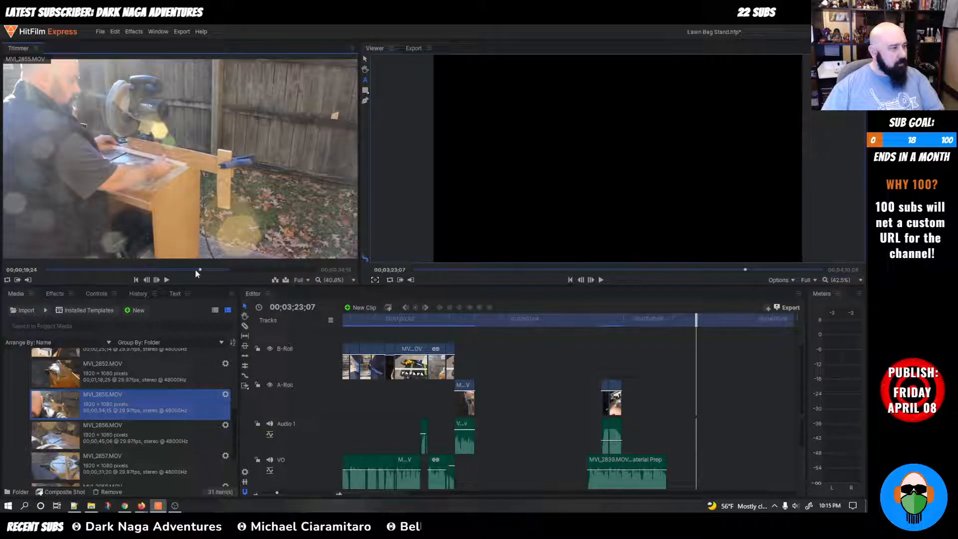
pyautogui.moveTo(191, 270); pyautogui.dragTo(193, 271)
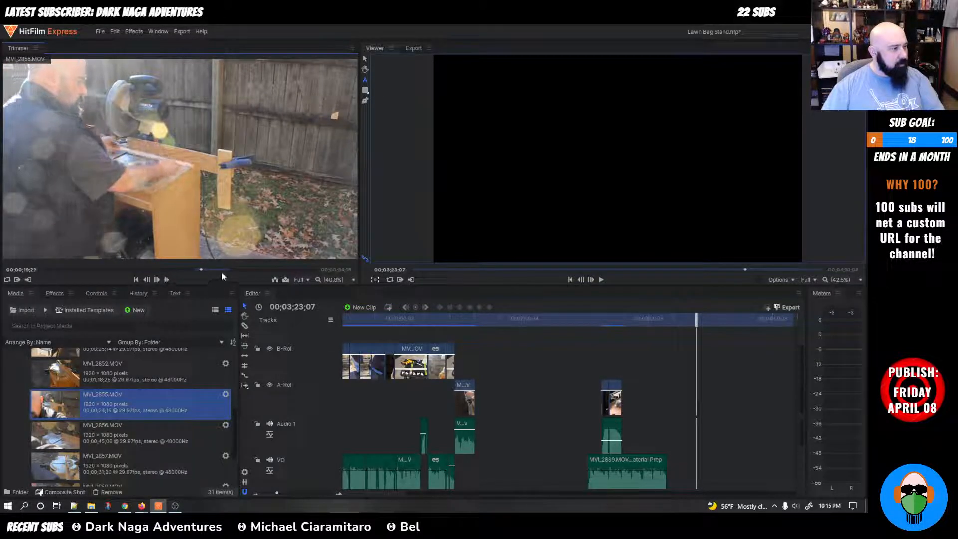
pyautogui.click(198, 271)
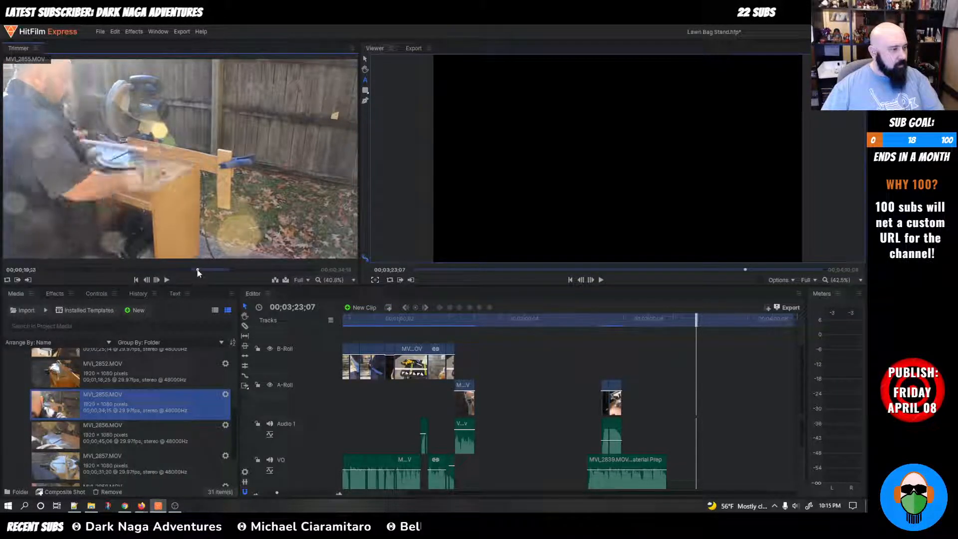
pyautogui.press('space')
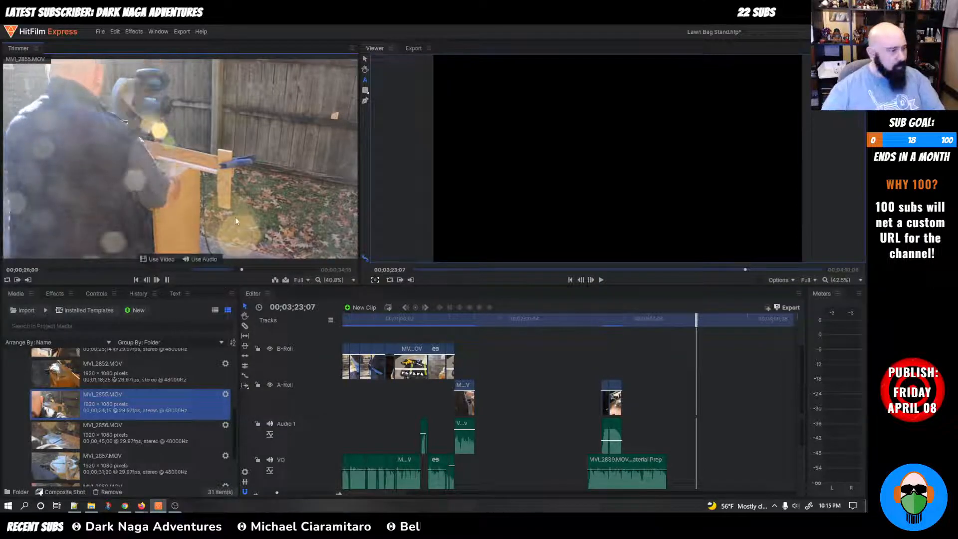
pyautogui.moveTo(252, 270); pyautogui.dragTo(189, 270)
pyautogui.press('space')
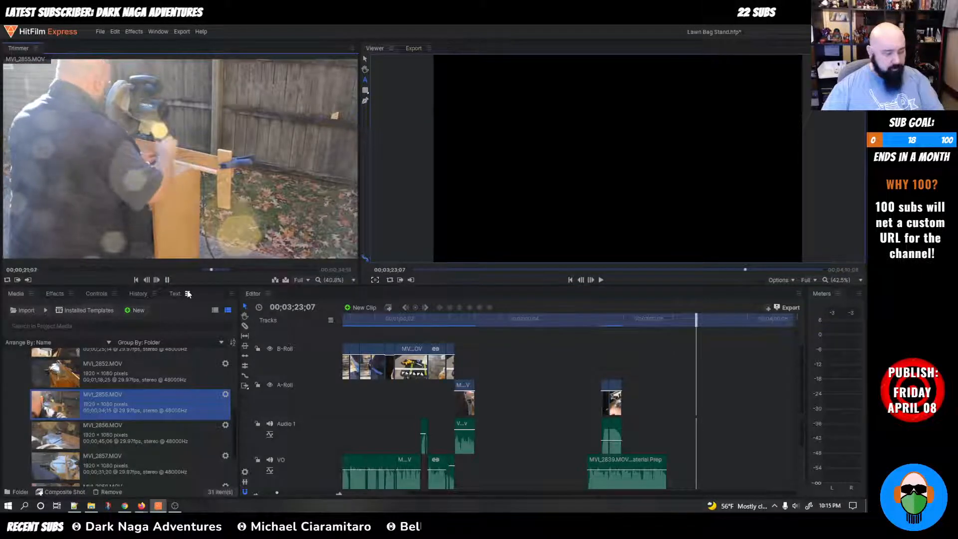
# Step: Place the trimmed MVI_2855.MOV section on the A-Roll and Audio 1 tracks at 00;03;23;07 and play it back
pyautogui.press('.')
pyautogui.moveTo(692, 319); pyautogui.dragTo(688, 317)
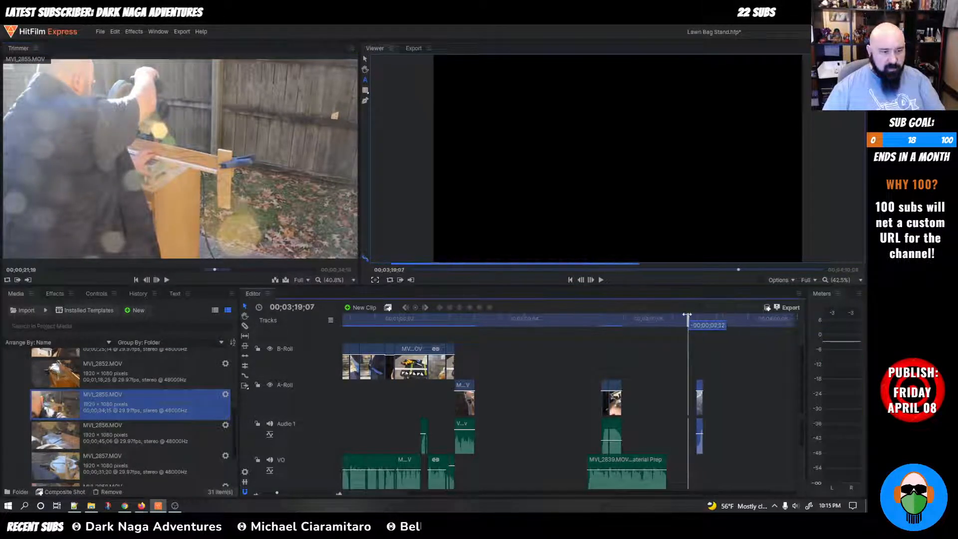
pyautogui.press('space')
pyautogui.press('space')
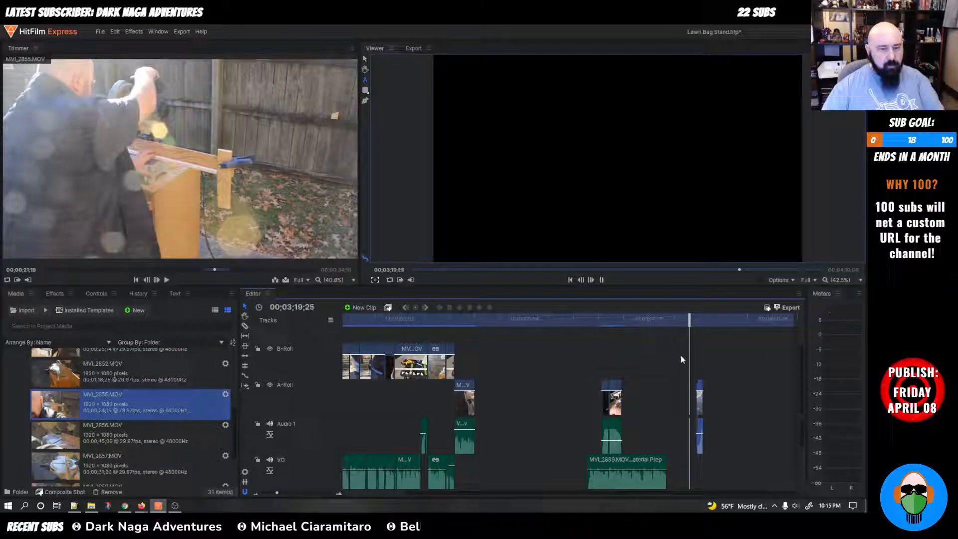
pyautogui.press('space')
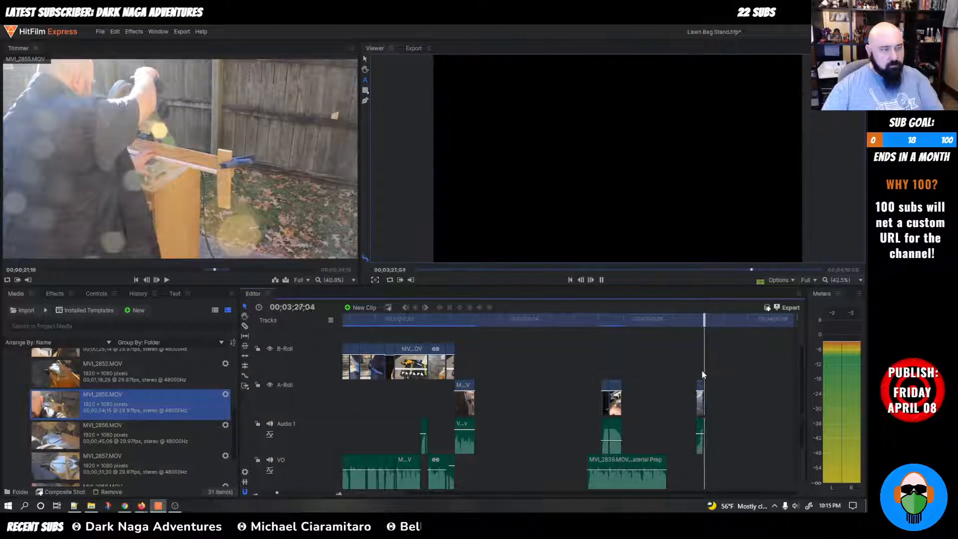
# Step: Move the newly placed clip to the end of the miter saw clip on the A-Roll track, near 00;01;35
pyautogui.click(706, 325)
pyautogui.moveTo(706, 326); pyautogui.dragTo(458, 322)
pyautogui.press('space')
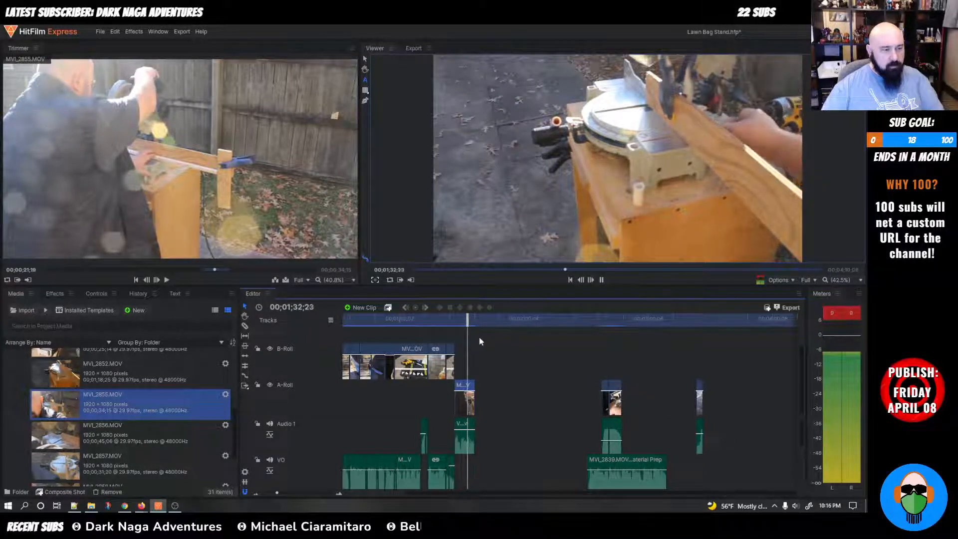
pyautogui.press('space')
pyautogui.click(699, 402)
pyautogui.moveTo(698, 401); pyautogui.dragTo(477, 410)
pyautogui.press('space')
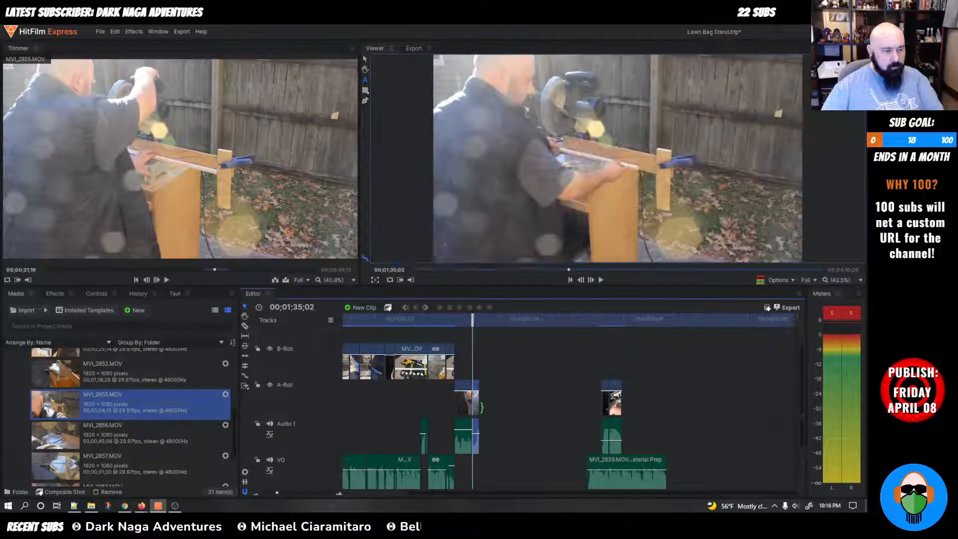
# Step: Unlink the moved clip's video and audio, and play back the transition from the preceding miter saw clip
pyautogui.rightClick(477, 432)
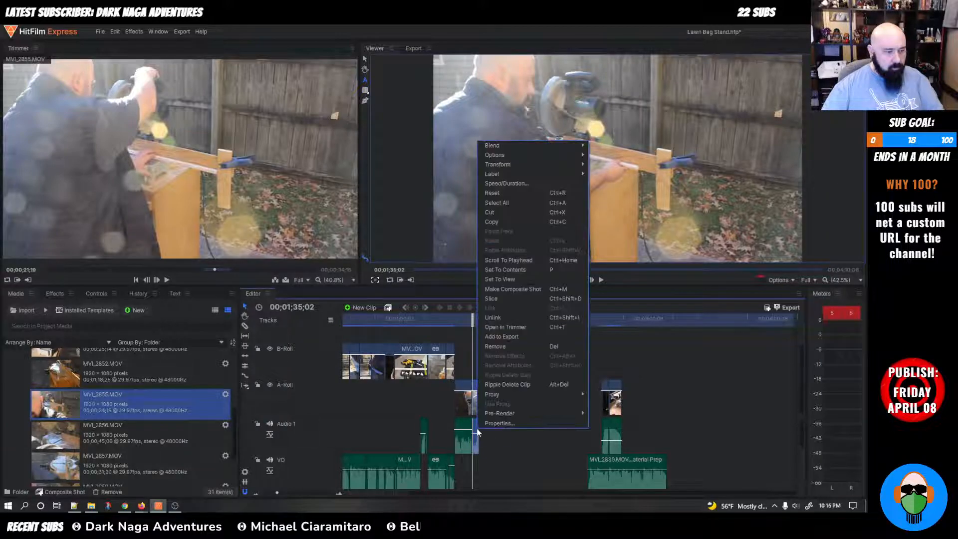
pyautogui.click(513, 318)
pyautogui.click(464, 319)
pyautogui.press('space')
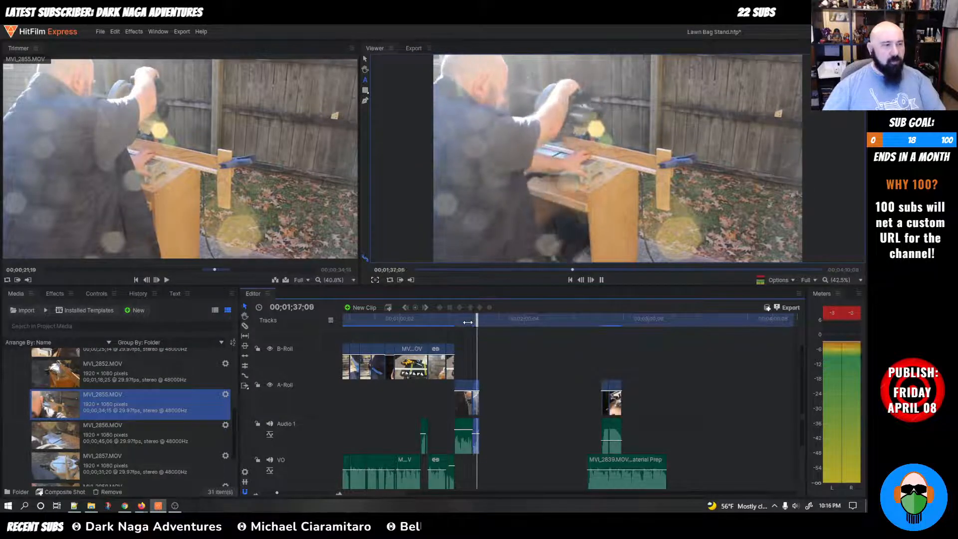
pyautogui.click(480, 322)
pyautogui.moveTo(480, 323); pyautogui.dragTo(468, 322)
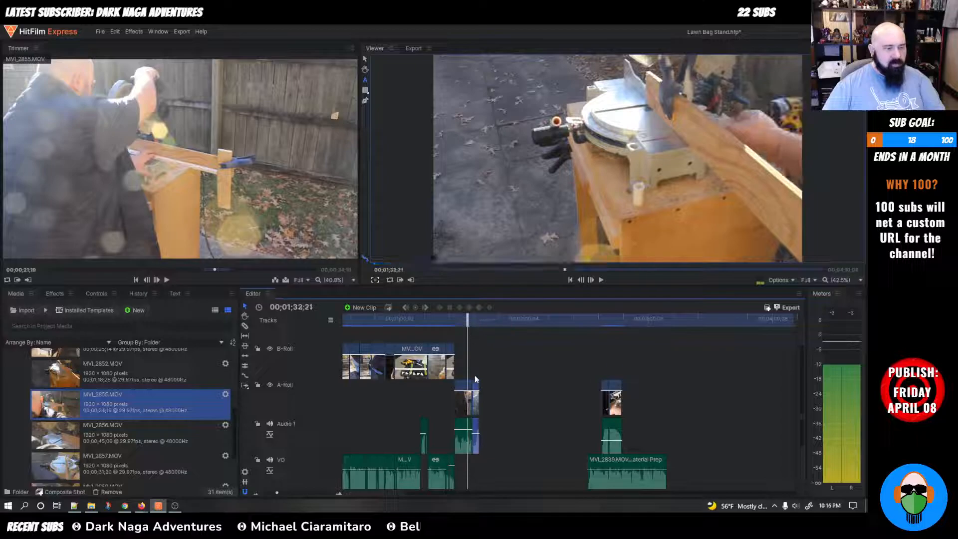
pyautogui.press('space')
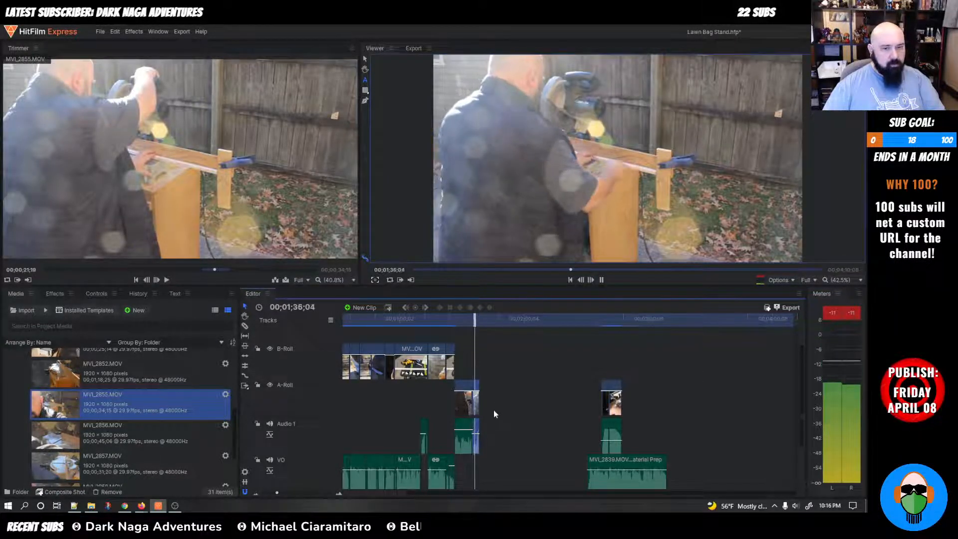
pyautogui.press('space')
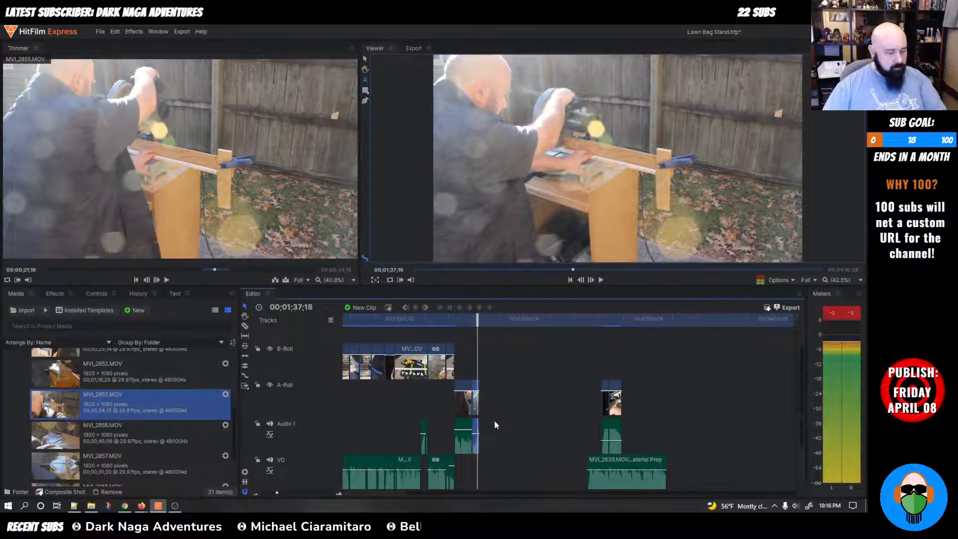
pyautogui.moveTo(475, 399); pyautogui.dragTo(494, 420)
pyautogui.press('Delete')
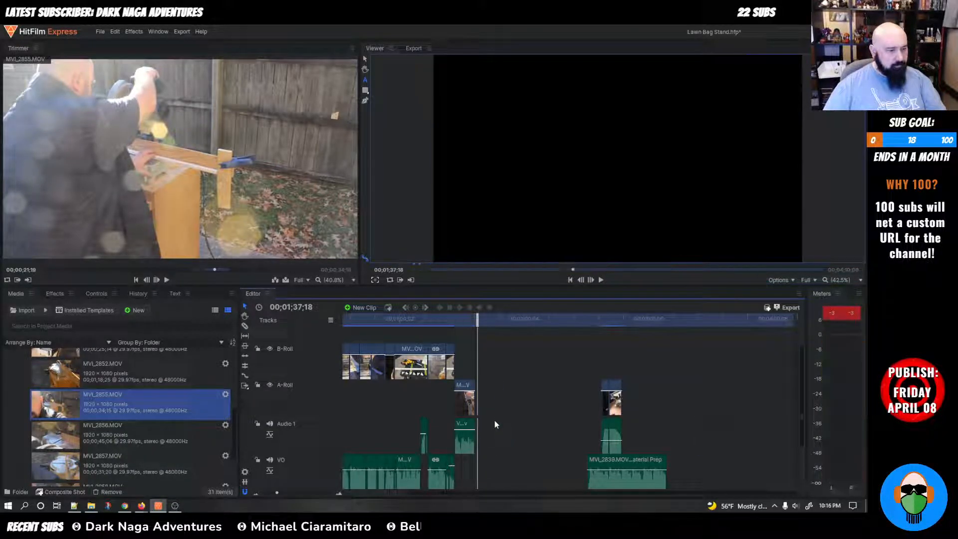
pyautogui.hotkey('ctrl', 'z')
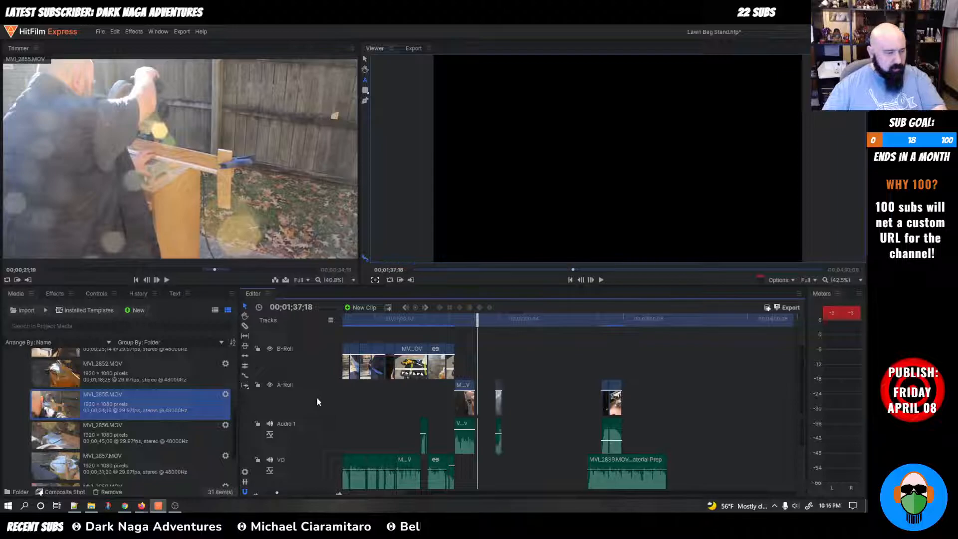
pyautogui.hotkey('ctrl', 'z')
# Step: Add the VO-Fence/Stop Block recording from the Audio folder to the Audio 1 track, after the existing clips
pyautogui.scroll(5, 106, 356)
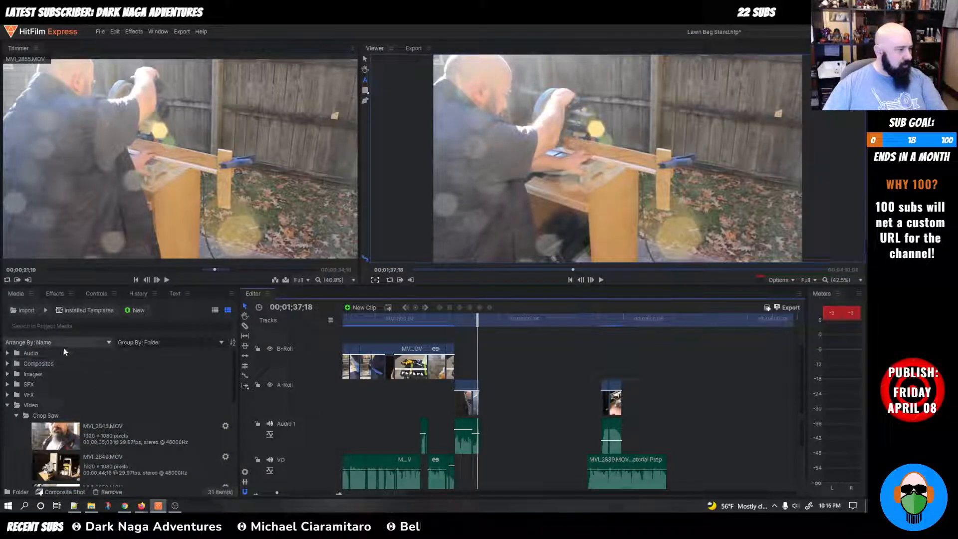
pyautogui.click(7, 352)
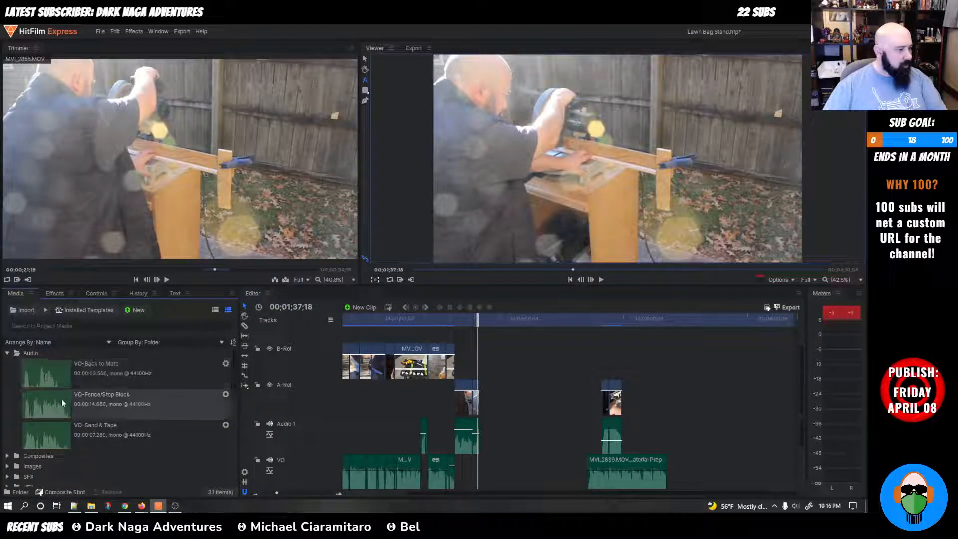
pyautogui.moveTo(62, 399); pyautogui.dragTo(718, 429)
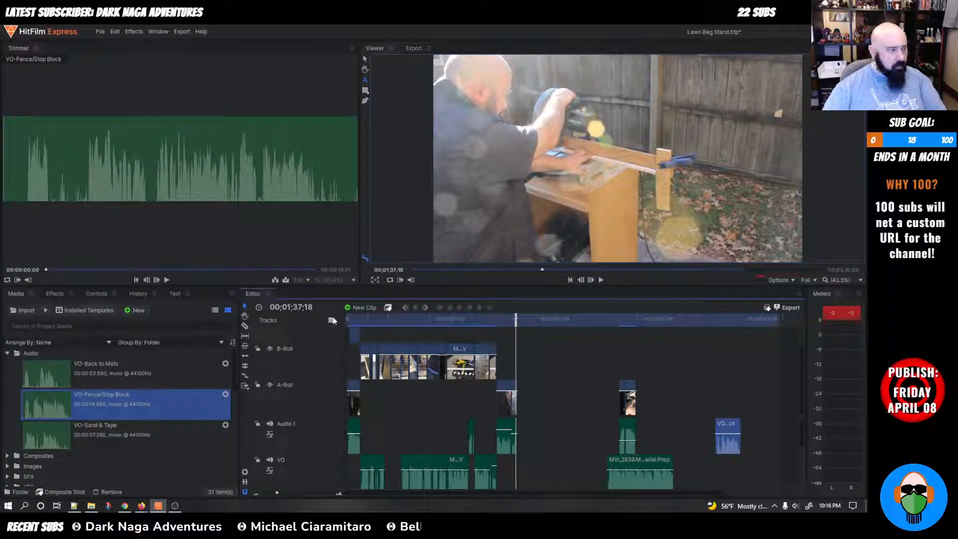
# Step: Remove the untrimmed VO-Fence/Stop Block clip from Audio 1 and place the playhead at 00;01;40;22
pyautogui.click(160, 280)
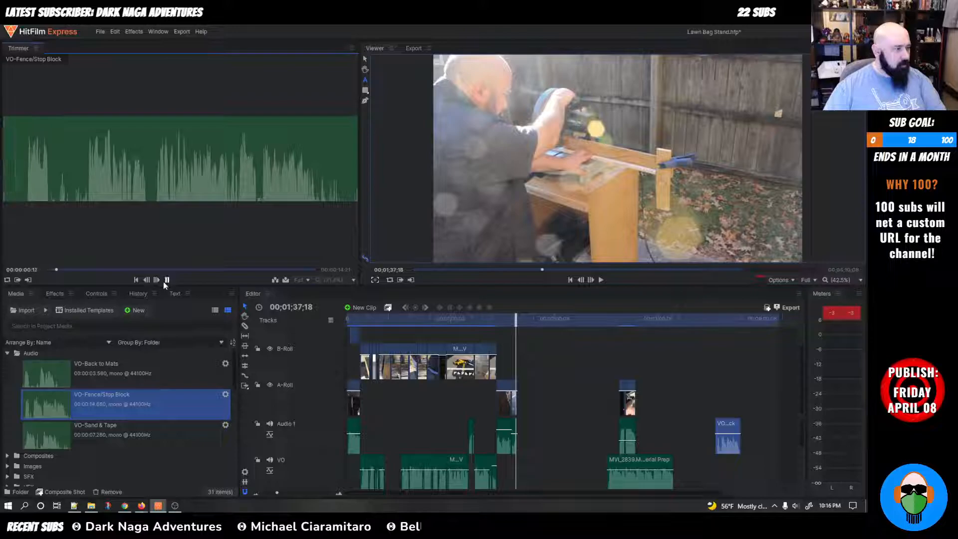
pyautogui.click(720, 442)
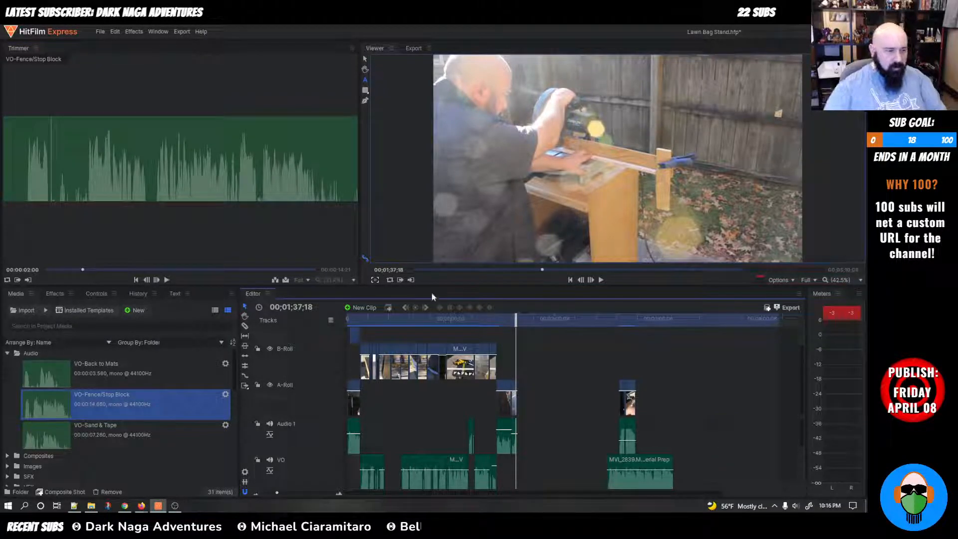
pyautogui.moveTo(515, 322); pyautogui.dragTo(521, 333)
# Step: Preview the VO-Fence/Stop Block recording and set its in point at 00:00:03:11, before the second spoken section
pyautogui.click(161, 401)
pyautogui.click(80, 247)
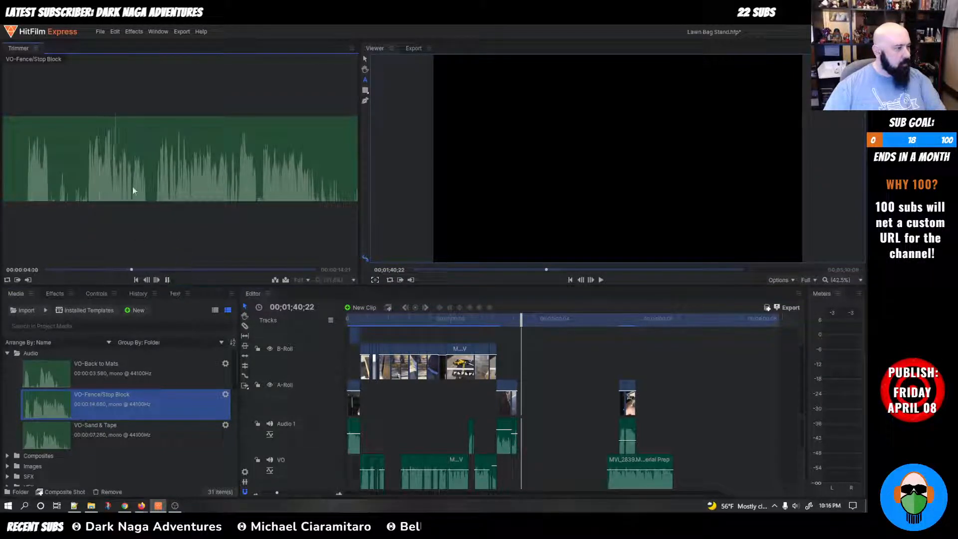
pyautogui.click(147, 269)
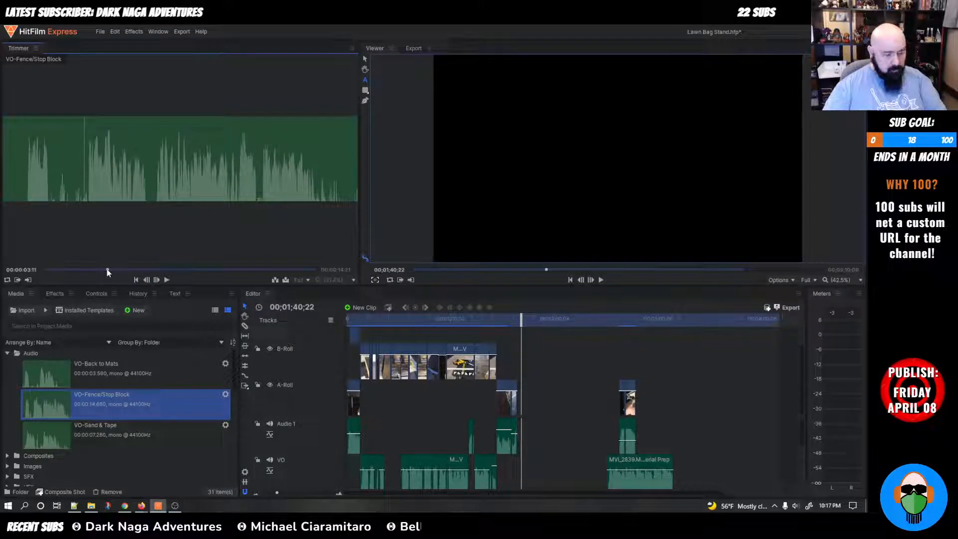
pyautogui.press('i')
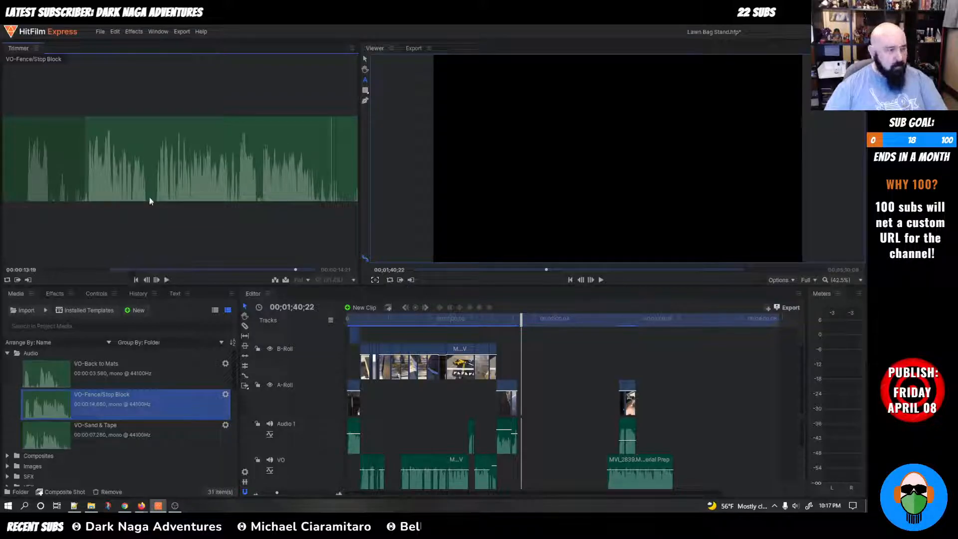
# Step: Set the recording's out point at about 13 seconds and insert the trimmed voiceover on Audio 1 at 00;01;40;22
pyautogui.moveTo(294, 273); pyautogui.dragTo(268, 271)
pyautogui.press('space')
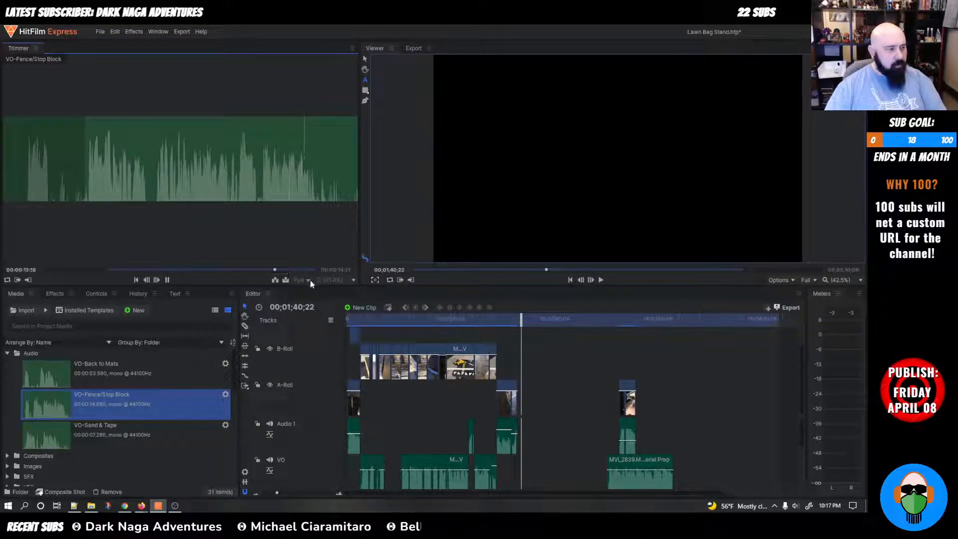
pyautogui.press('space')
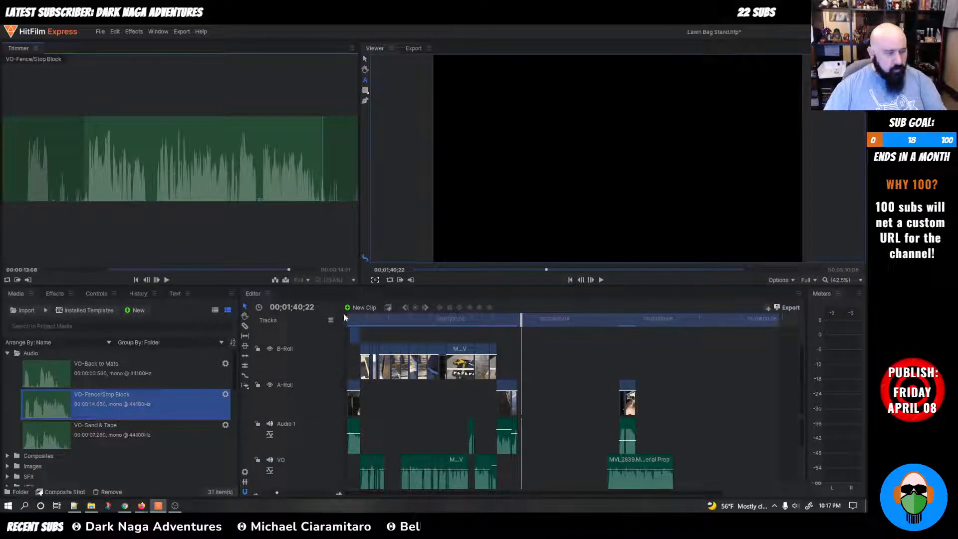
pyautogui.press(',')
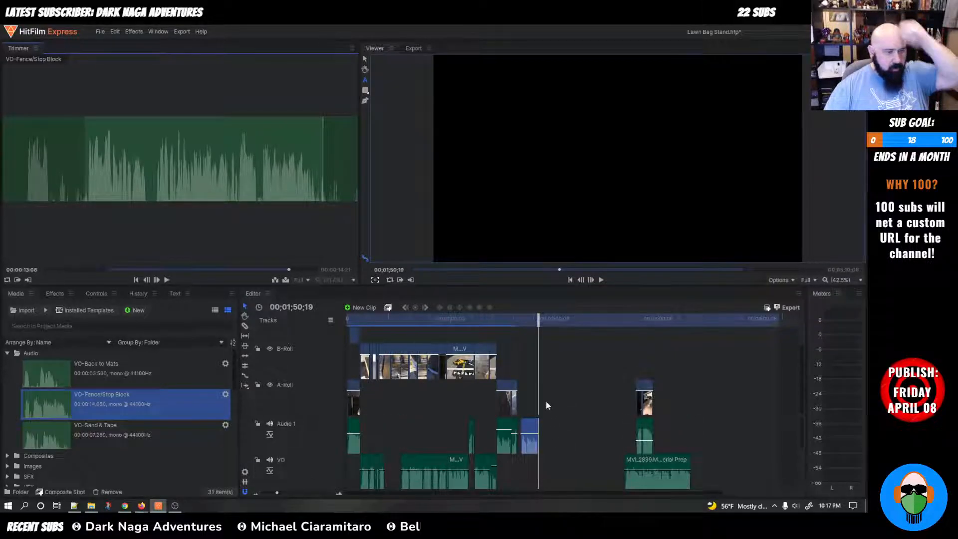
# Step: Move the MVI_2855.MOV clip with its audio to the end of the inserted voiceover clip
pyautogui.click(515, 398)
pyautogui.moveTo(515, 401)
pyautogui.mouseDown()
pyautogui.moveTo(549, 402)
pyautogui.moveTo(504, 402)
pyautogui.mouseUp()
# Step: Match the miter saw clip's duration to the voiceover clip's using Speed/Duration, and place its video directly above the voiceover
pyautogui.click(528, 428)
pyautogui.rightClick(527, 422)
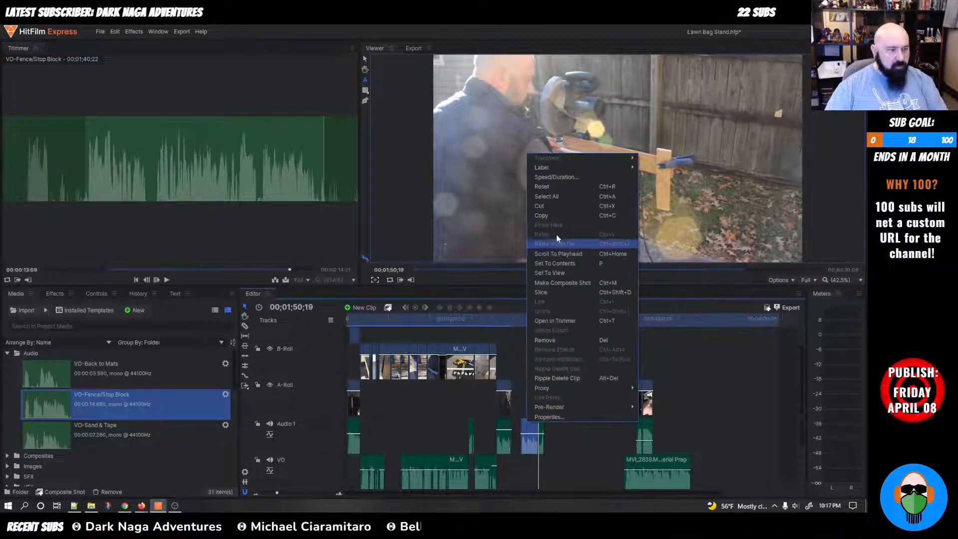
pyautogui.click(559, 177)
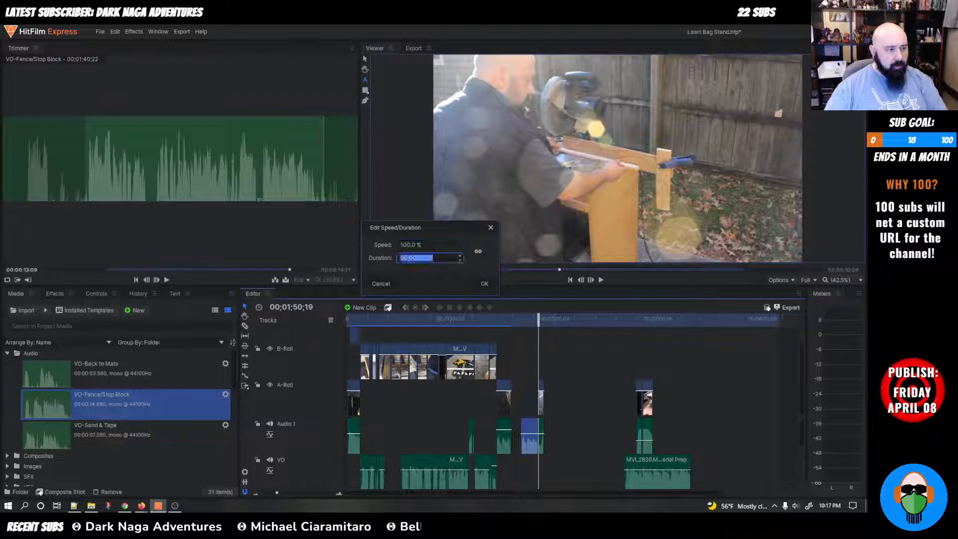
pyautogui.click(484, 287)
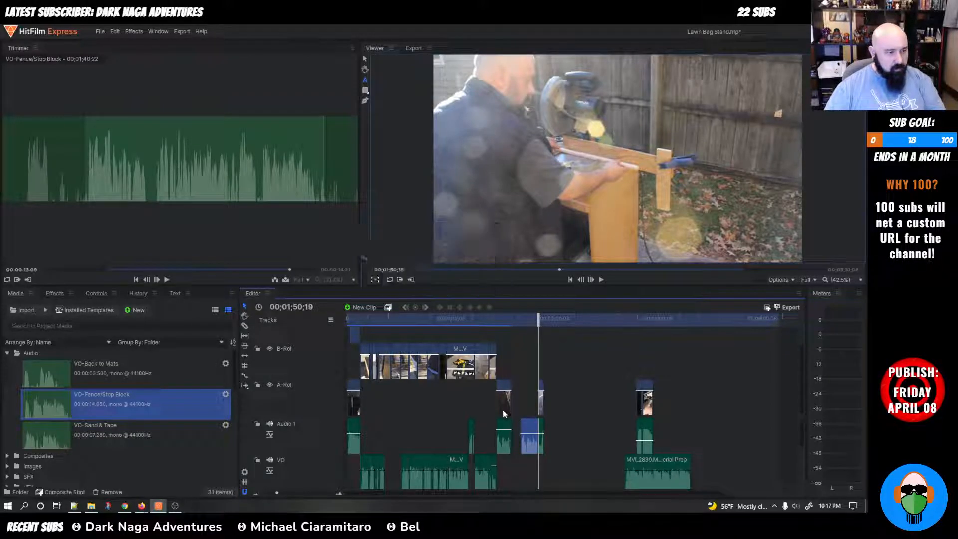
pyautogui.click(502, 406)
pyautogui.rightClick(504, 402)
pyautogui.click(539, 157)
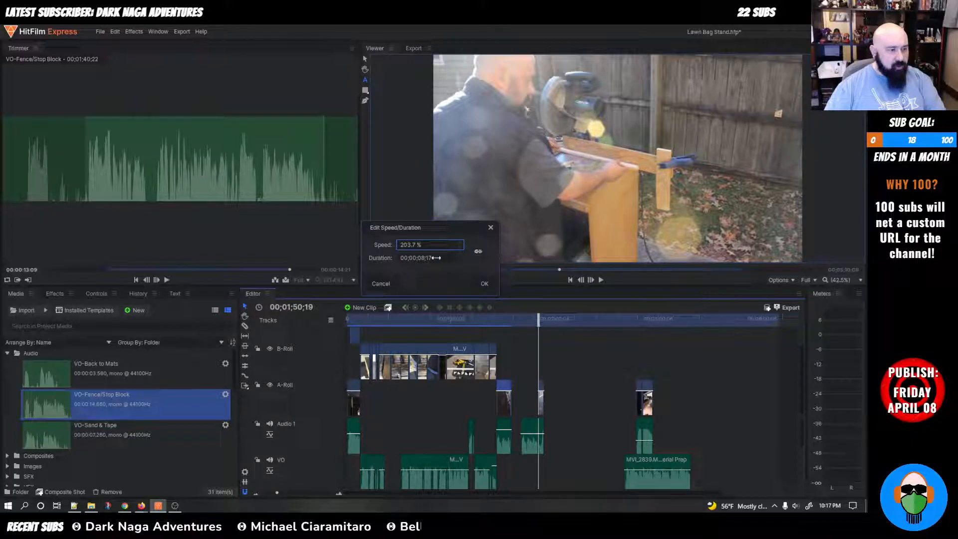
pyautogui.click(484, 286)
pyautogui.moveTo(508, 400); pyautogui.dragTo(532, 401)
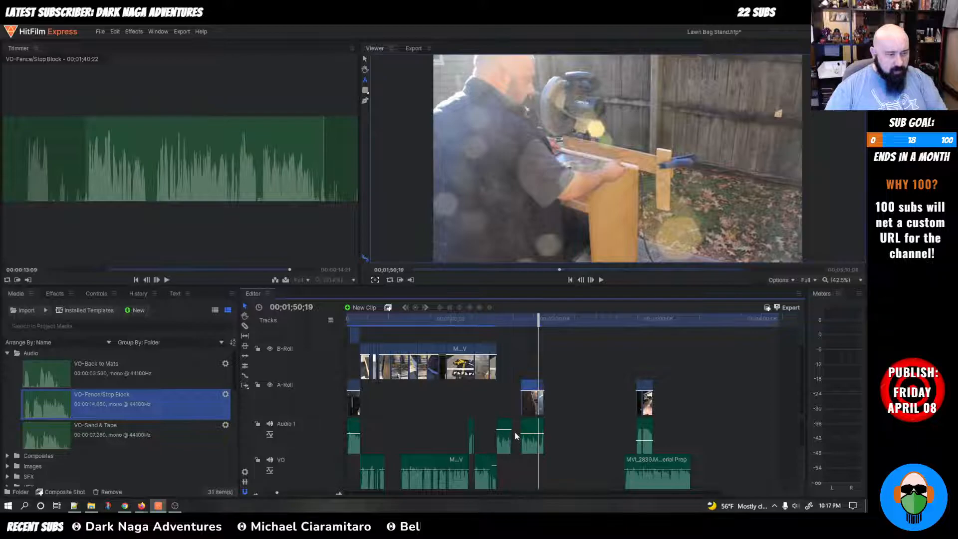
# Step: Delete the miter saw clip's original audio, move the assembled clips back to the end of the B-Roll footage, and play the section
pyautogui.press('Delete')
pyautogui.moveTo(567, 443); pyautogui.dragTo(507, 405)
pyautogui.moveTo(543, 318); pyautogui.dragTo(489, 323)
pyautogui.press('space')
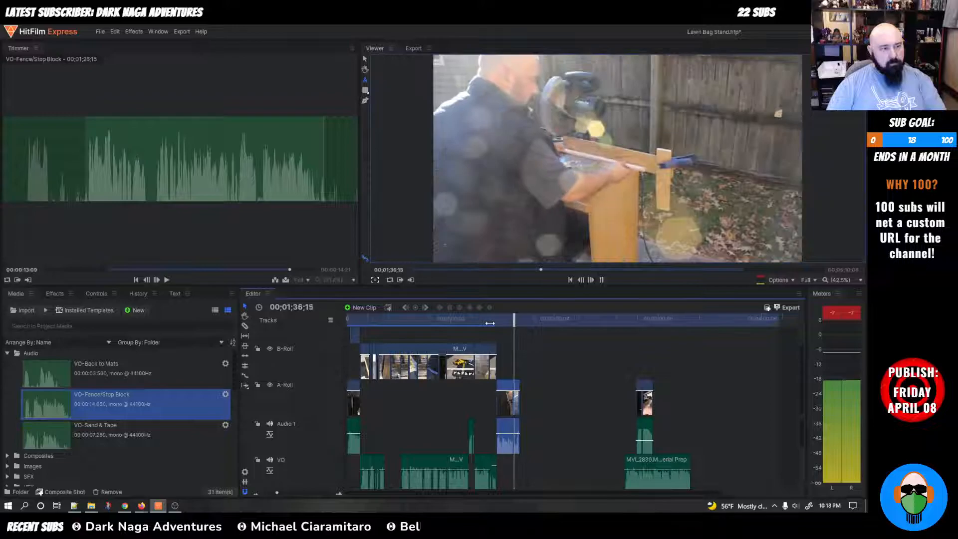
pyautogui.press('space')
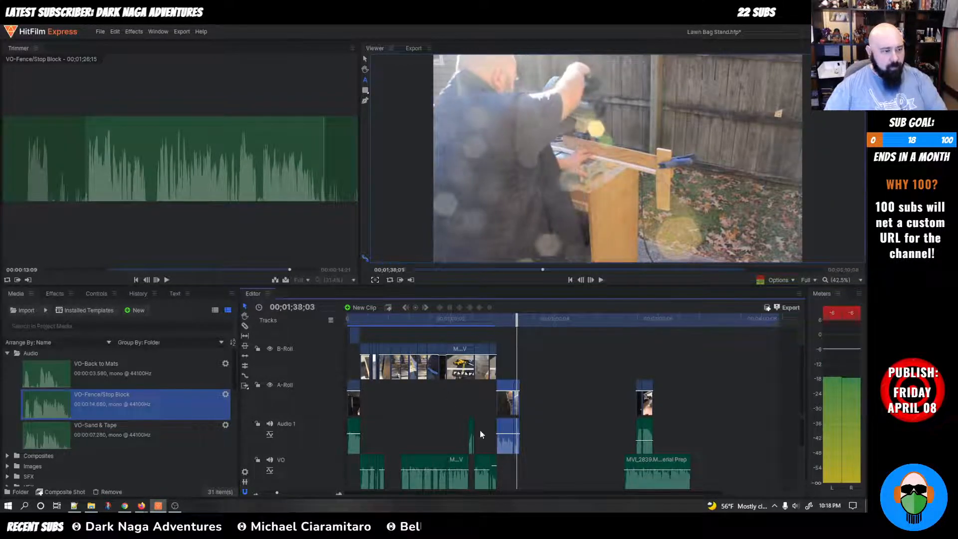
# Step: Raise the Fence/Stop Block voiceover's level and lower the MVI_2855.MOV audio level to about -11, checking the balance by playback
pyautogui.moveTo(505, 434); pyautogui.dragTo(506, 422)
pyautogui.moveTo(516, 320); pyautogui.dragTo(505, 320)
pyautogui.press('space')
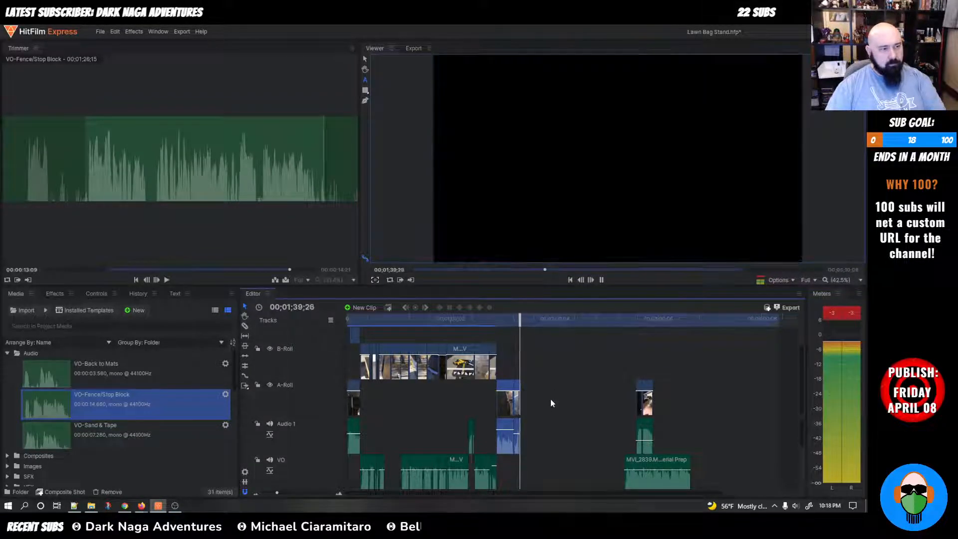
pyautogui.press('space')
pyautogui.moveTo(515, 439)
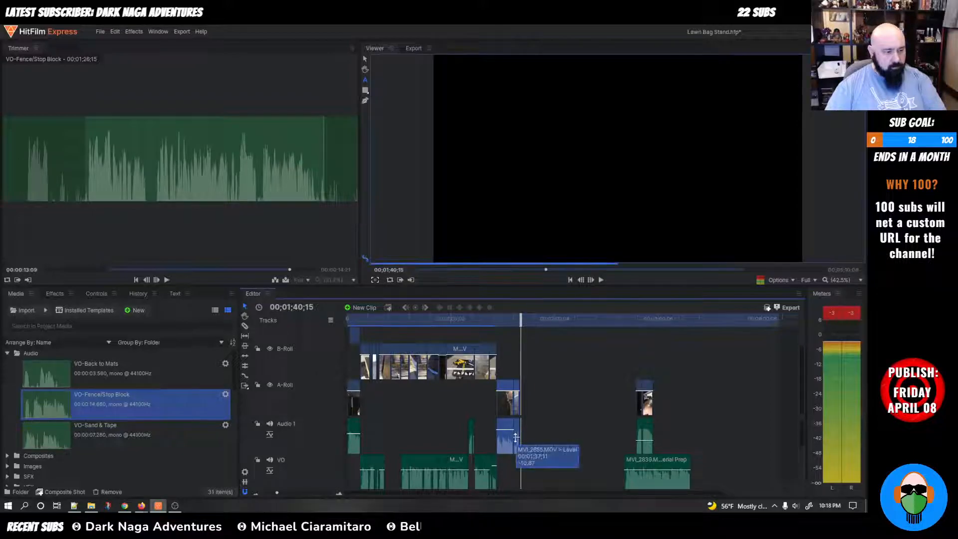
# Step: Move the MVI_2855.MOV clip away from the miter saw clip and unlink its video and audio
pyautogui.moveTo(526, 324)
pyautogui.mouseDown()
pyautogui.moveTo(496, 324)
pyautogui.moveTo(510, 325)
pyautogui.mouseUp()
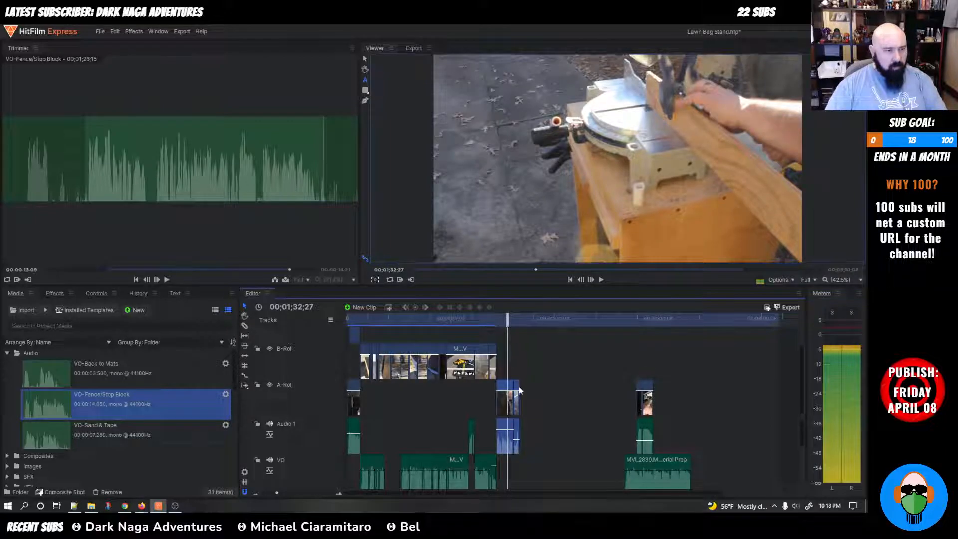
pyautogui.rightClick(518, 427)
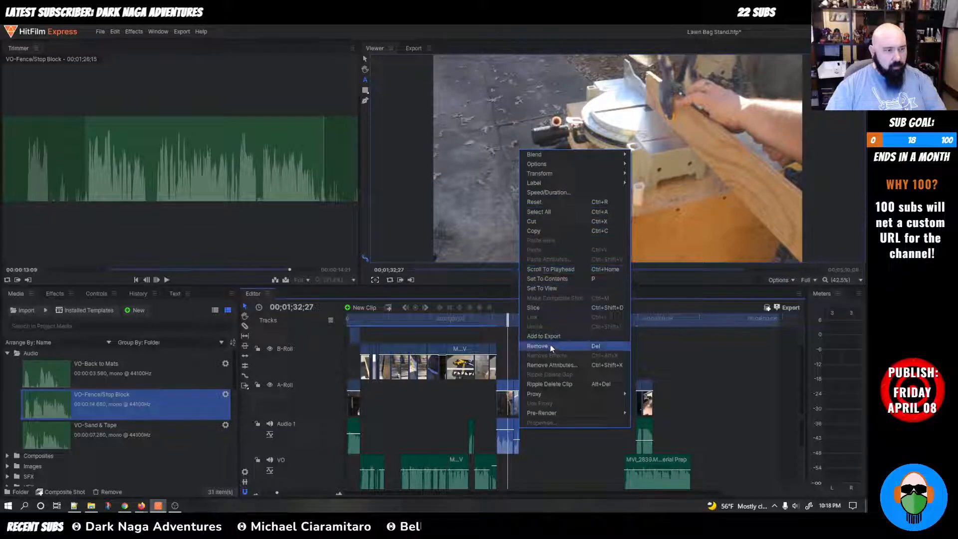
pyautogui.click(525, 452)
pyautogui.moveTo(517, 390); pyautogui.dragTo(510, 352)
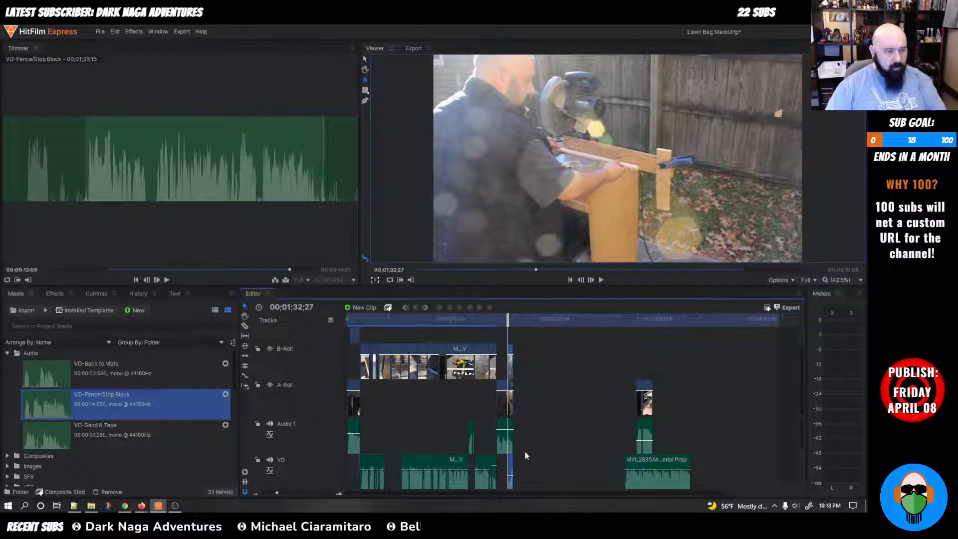
pyautogui.moveTo(511, 464); pyautogui.dragTo(531, 432)
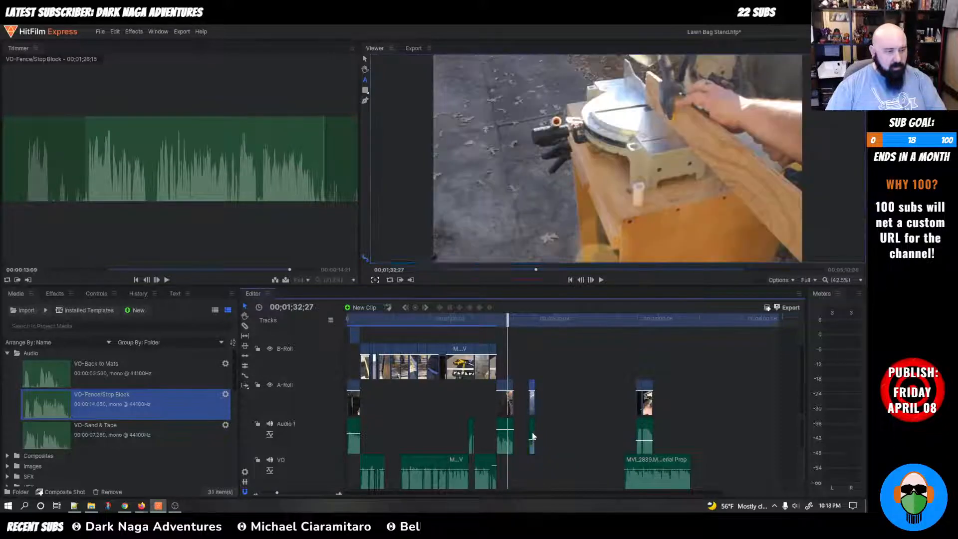
pyautogui.rightClick(531, 434)
pyautogui.click(572, 324)
# Step: Place the unlinked MVI_2855.MOV video on the B-Roll track at 00;01;32;27 and play it back
pyautogui.moveTo(533, 391); pyautogui.dragTo(513, 355)
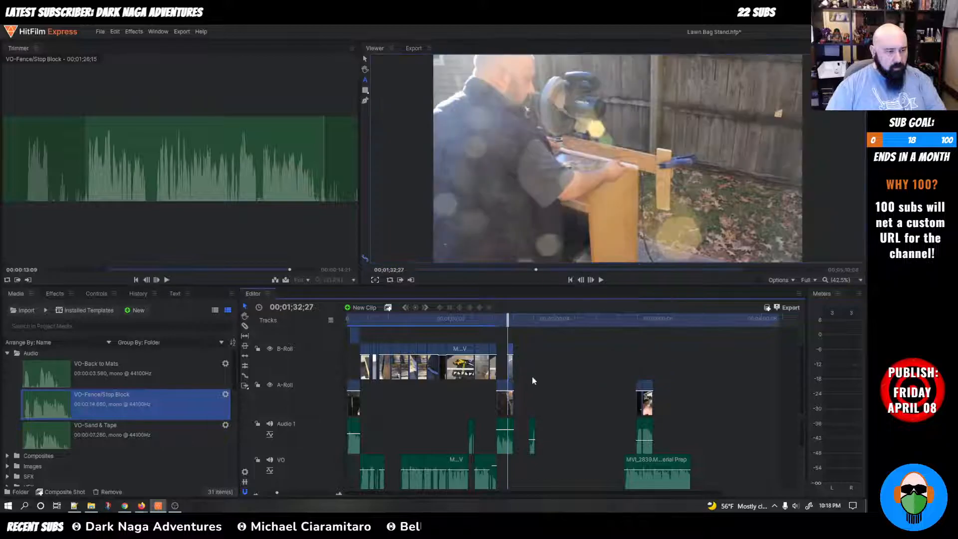
pyautogui.press('space')
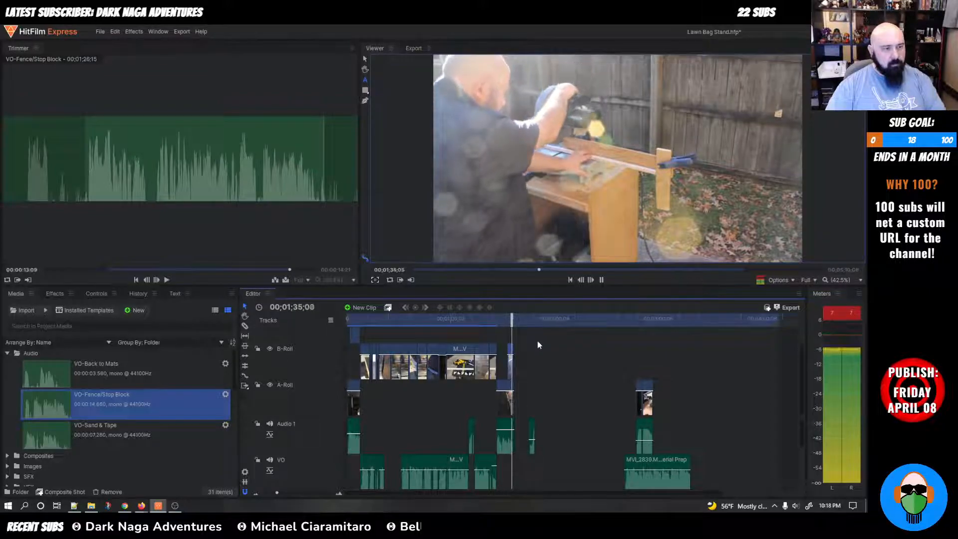
pyautogui.press('space')
# Step: Shift the MVI_2855.MOV video slightly later on B-Roll so it ends just past the miter saw clip, and play it back
pyautogui.scroll(6, 516, 369)
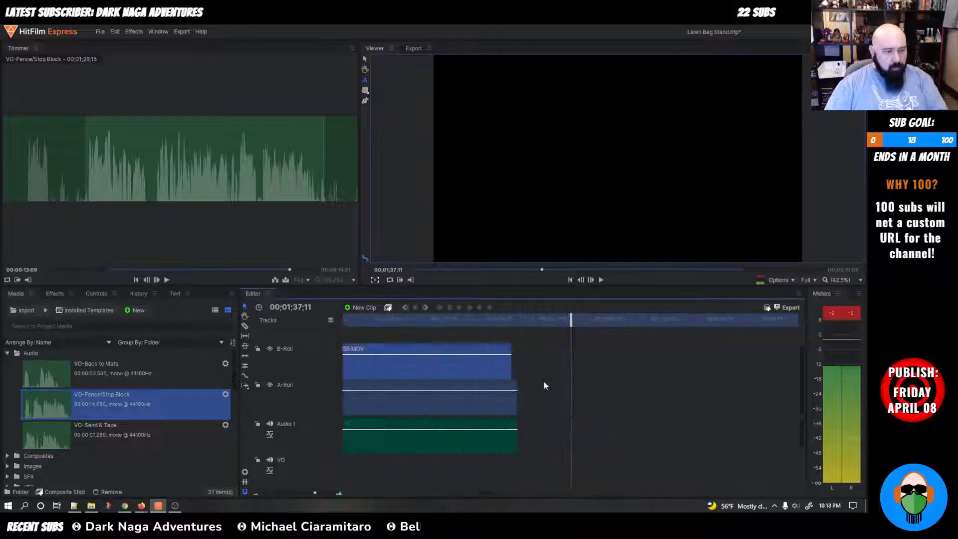
pyautogui.scroll(1, 519, 380)
pyautogui.moveTo(477, 352); pyautogui.dragTo(502, 350)
pyautogui.moveTo(571, 319); pyautogui.dragTo(446, 352)
pyautogui.press('space')
pyautogui.press('space')
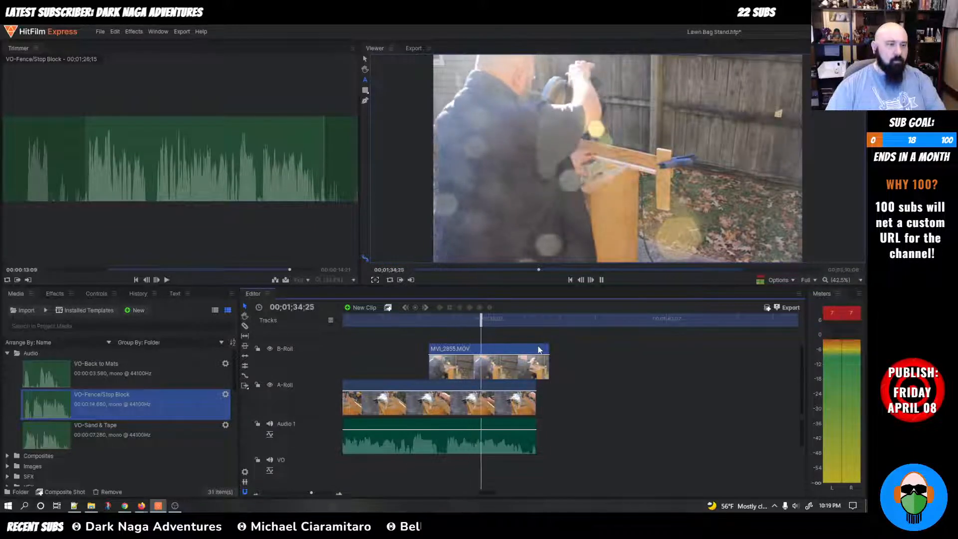
pyautogui.press('space')
pyautogui.scroll(-2, 545, 390)
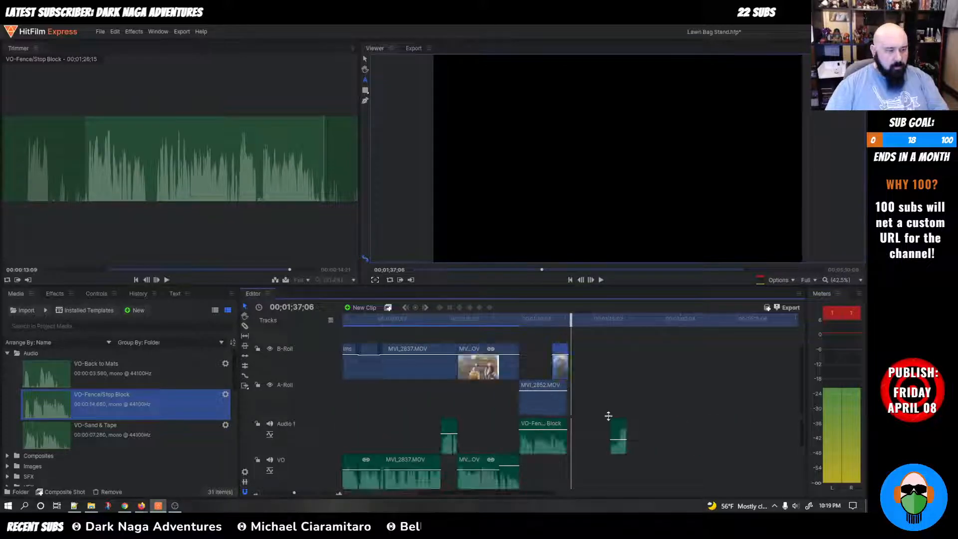
pyautogui.click(626, 425)
pyautogui.press('Delete')
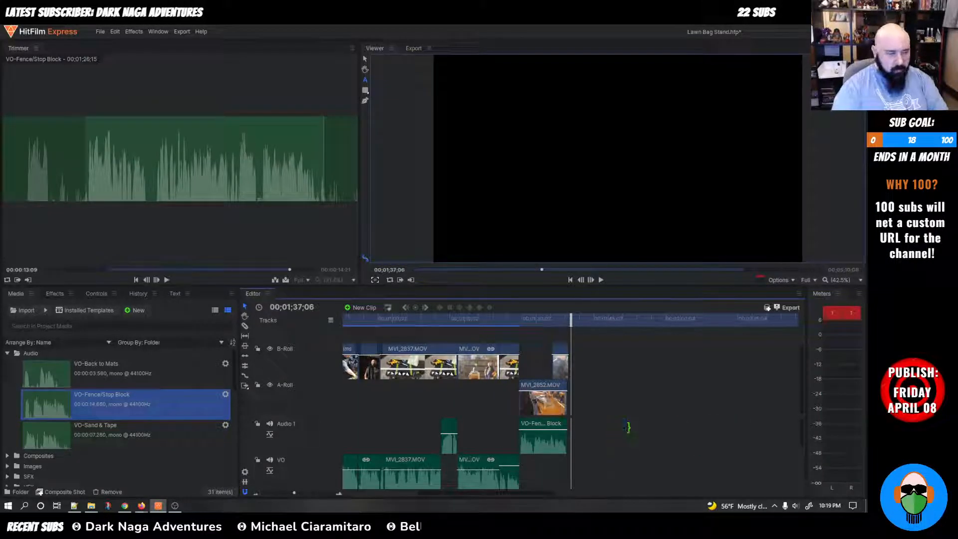
pyautogui.hotkey('ctrl', 'z')
# Step: Move the detached MVI_2855.MOV audio to the VO track beneath its B-Roll video and play back the section
pyautogui.moveTo(618, 424); pyautogui.dragTo(562, 467)
pyautogui.moveTo(570, 319); pyautogui.dragTo(542, 321)
pyautogui.press('space')
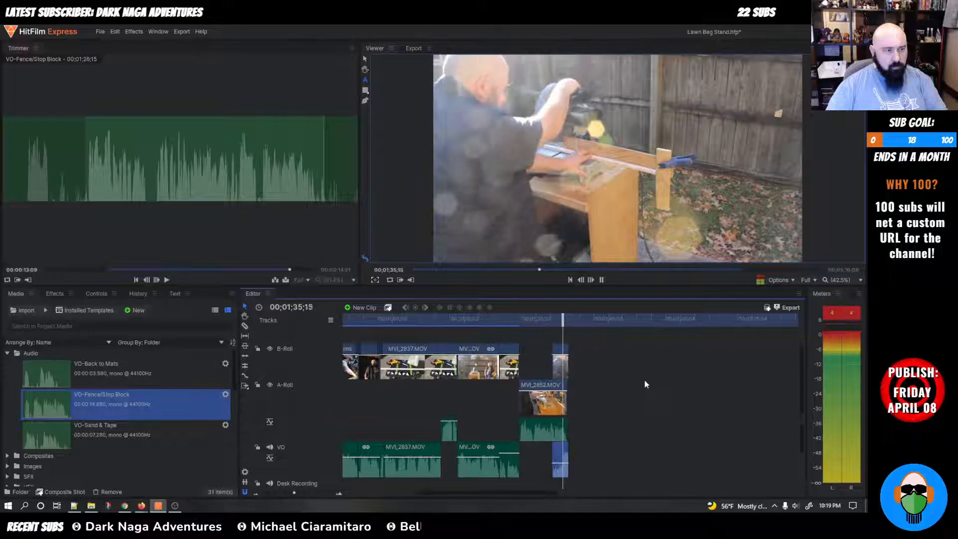
pyautogui.press('space')
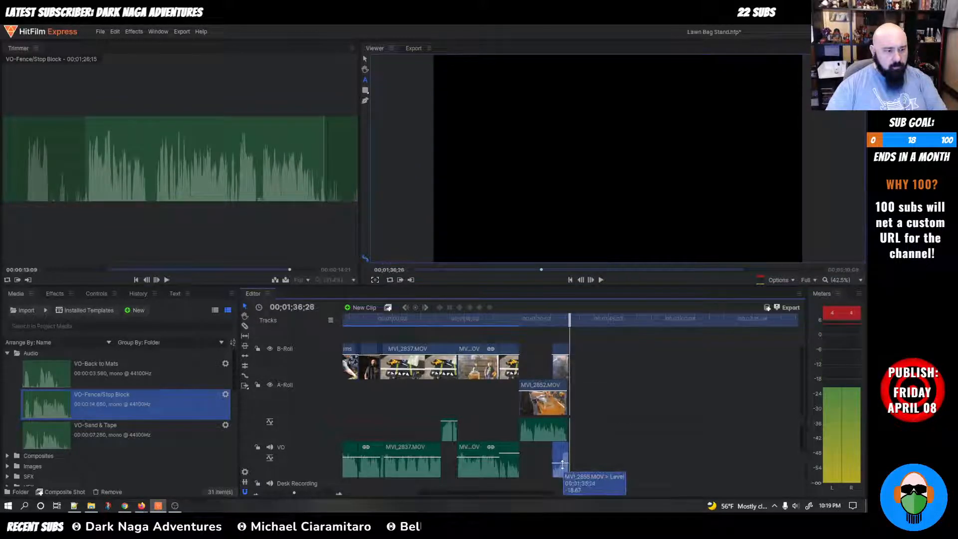
# Step: Lower the MVI_2855.MOV audio level further on the VO track and play the section again
pyautogui.click(547, 325)
pyautogui.press('space')
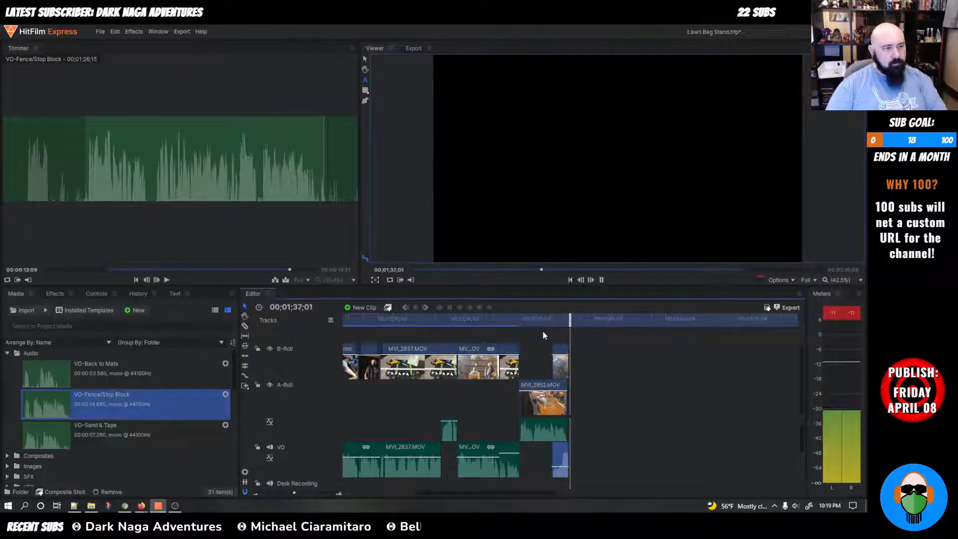
pyautogui.press('space')
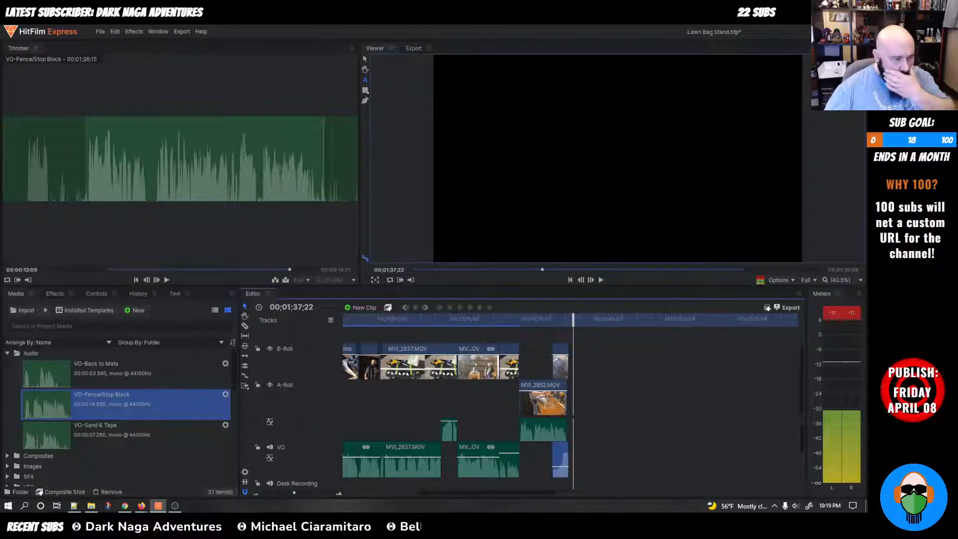
# Step: Play the edited timeline from 00;00;00;00 through the end of the chop saw section to review it
pyautogui.scroll(-2, 595, 408)
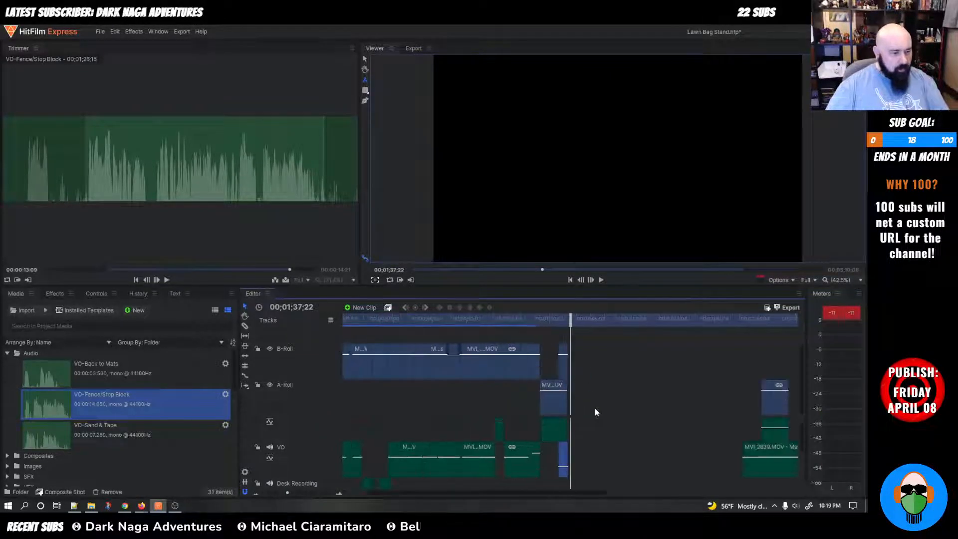
pyautogui.click(502, 320)
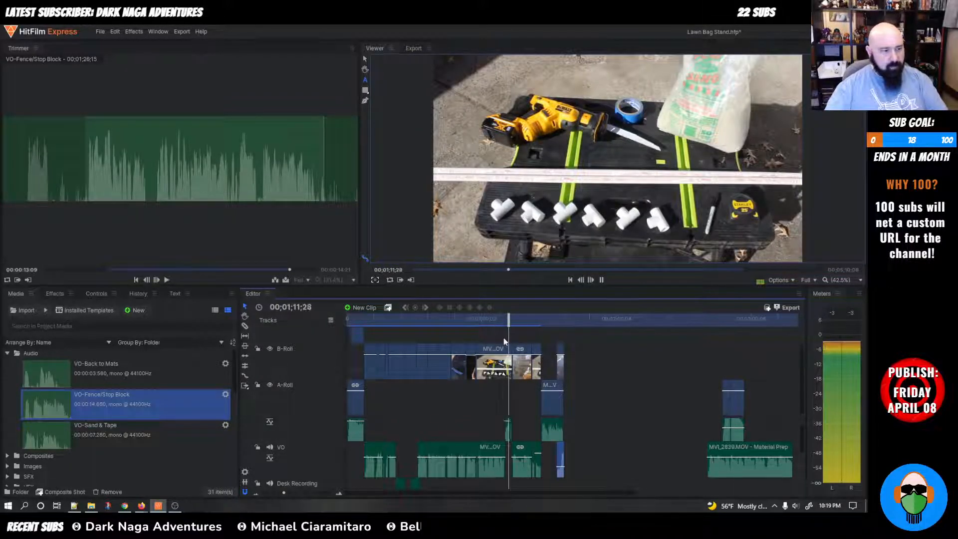
pyautogui.moveTo(509, 320); pyautogui.dragTo(348, 324)
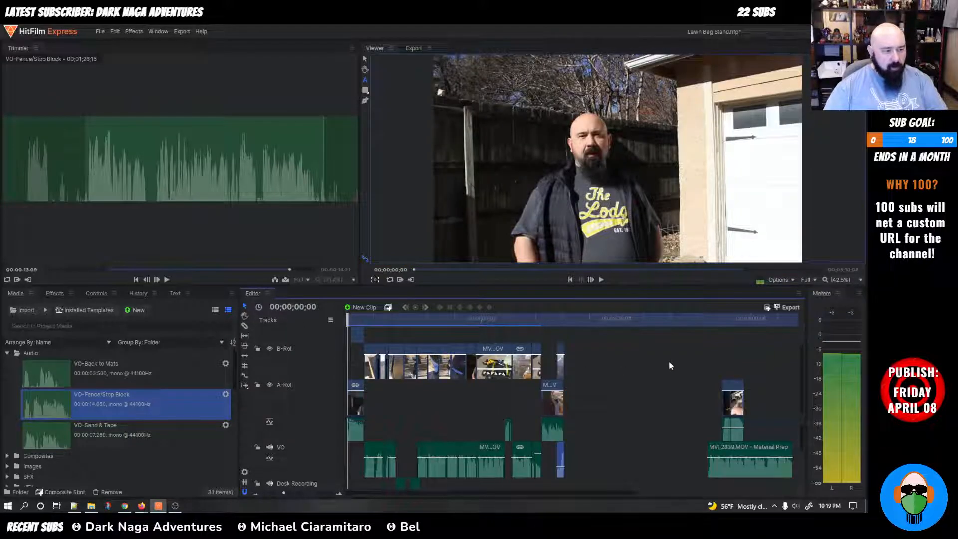
pyautogui.press('space')
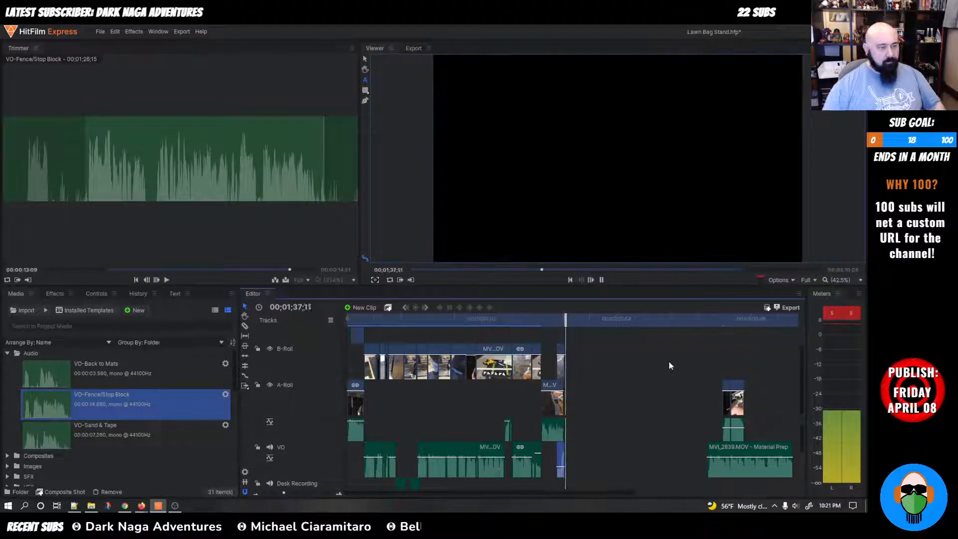
# Step: Play the edited timeline from 00;00;59;01 to review the materials footage and the section that follows
pyautogui.press('space')
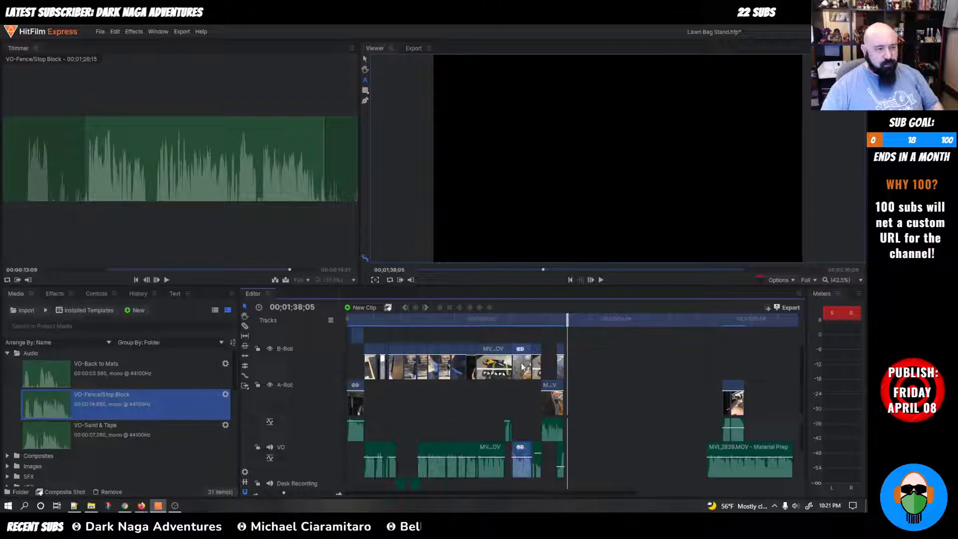
pyautogui.moveTo(567, 320); pyautogui.dragTo(479, 342)
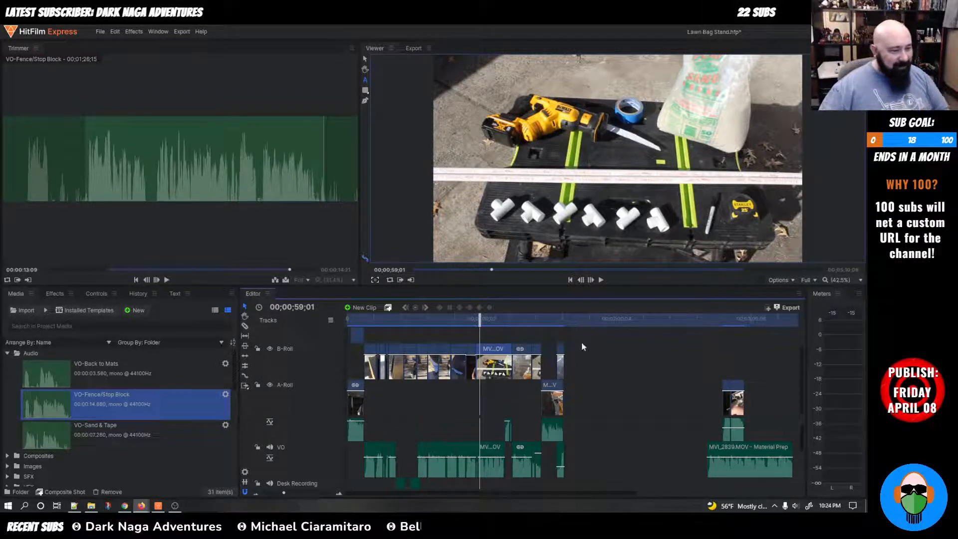
pyautogui.click(489, 337)
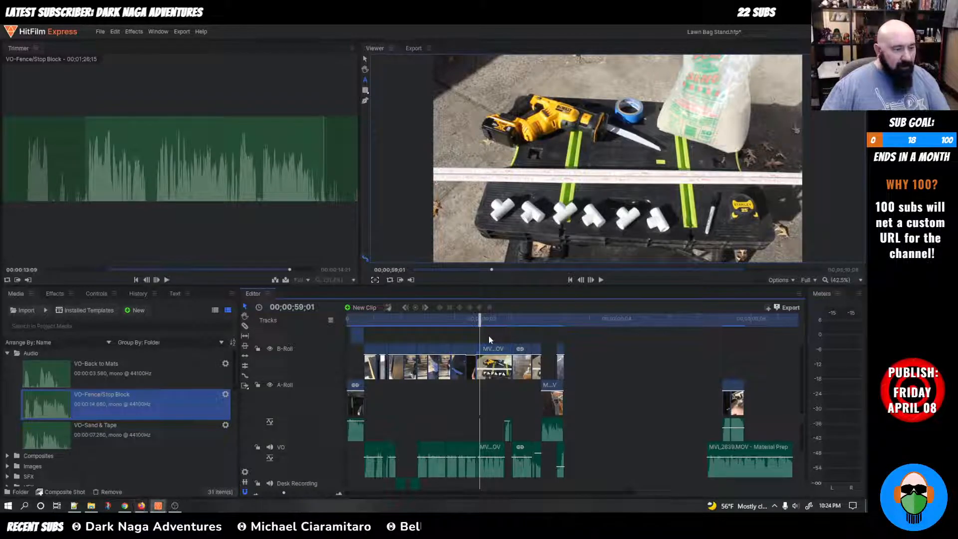
pyautogui.press('space')
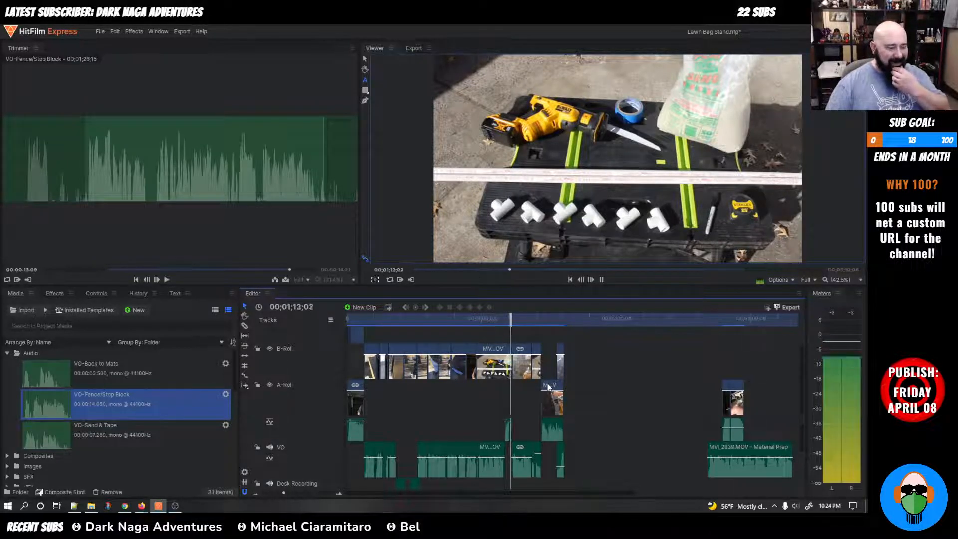
pyautogui.press('space')
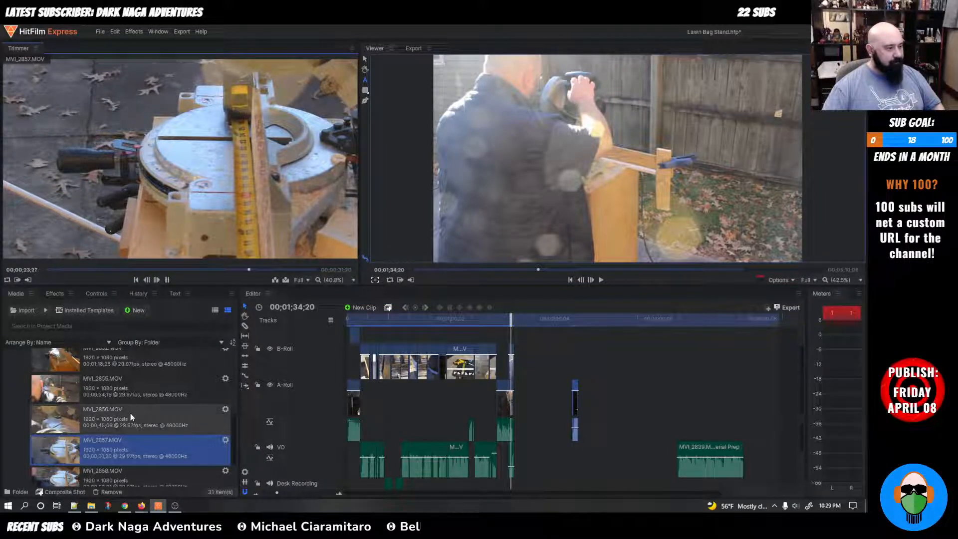
# Step: Remove MVI_2857.MOV from the project media and load MVI_2858.MOV into the Trimmer for playback
pyautogui.rightClick(125, 450)
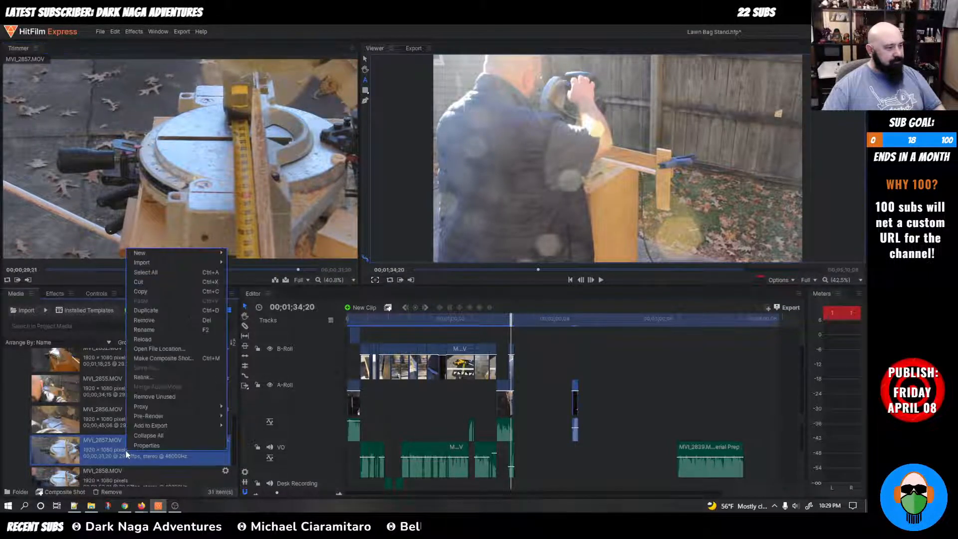
pyautogui.click(153, 320)
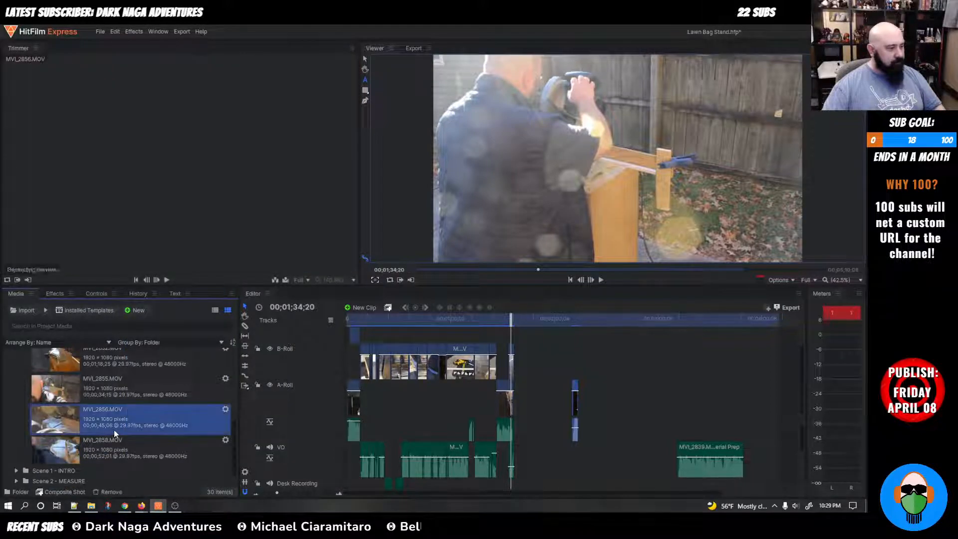
pyautogui.click(110, 438)
pyautogui.click(167, 280)
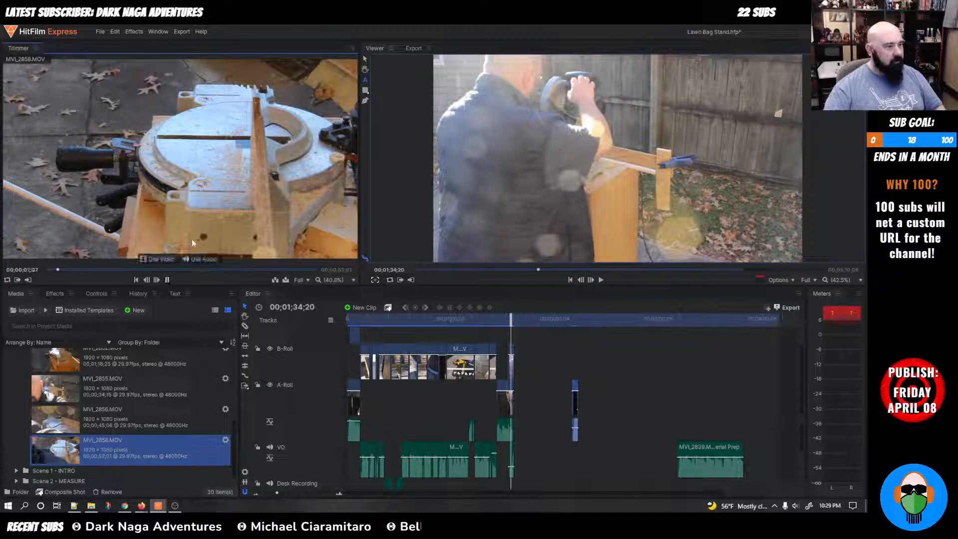
# Step: Trim MVI_2858.MOV to the single saw cut between 00;00;21;12 and 00;00;22;20
pyautogui.moveTo(76, 269)
pyautogui.mouseDown()
pyautogui.moveTo(115, 266)
pyautogui.moveTo(61, 259)
pyautogui.mouseUp()
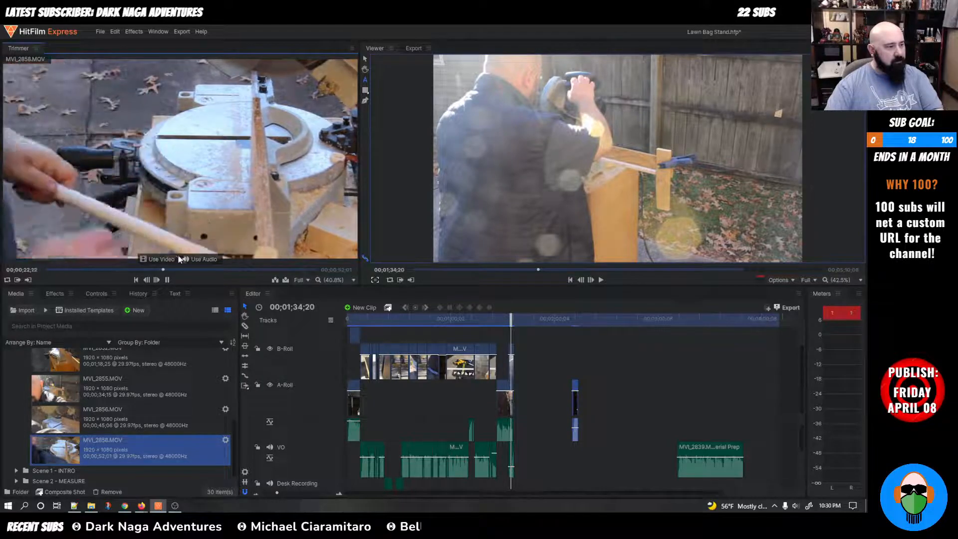
pyautogui.click(156, 269)
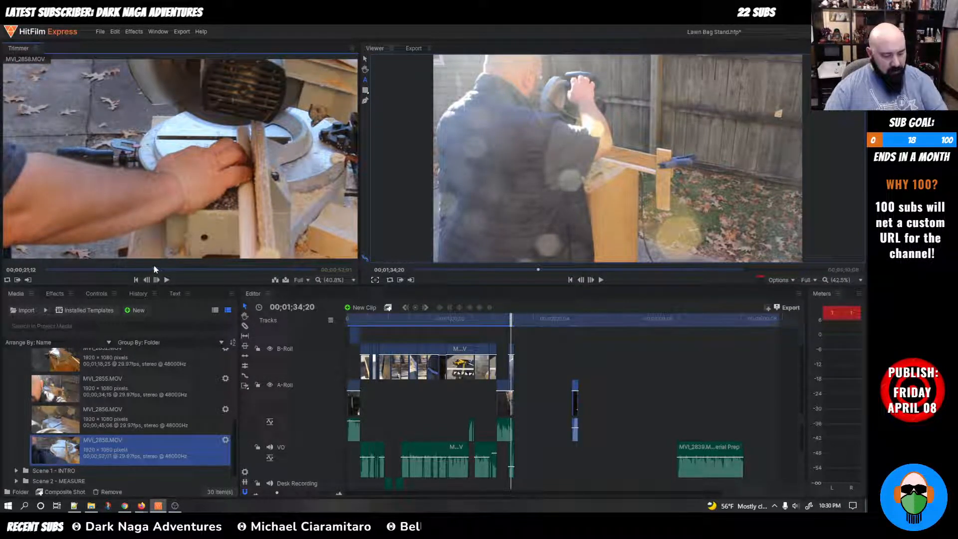
pyautogui.press('space')
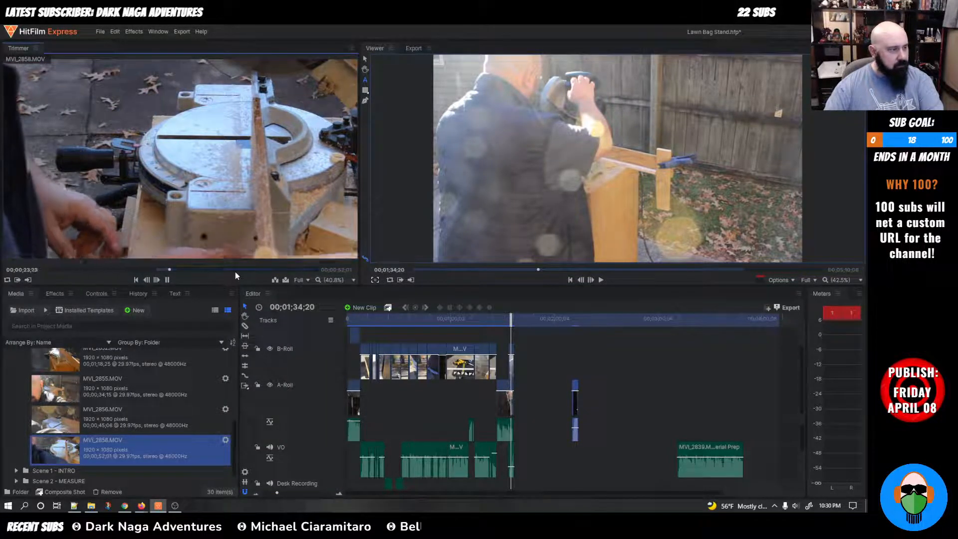
pyautogui.moveTo(178, 269); pyautogui.dragTo(155, 270)
pyautogui.press('space')
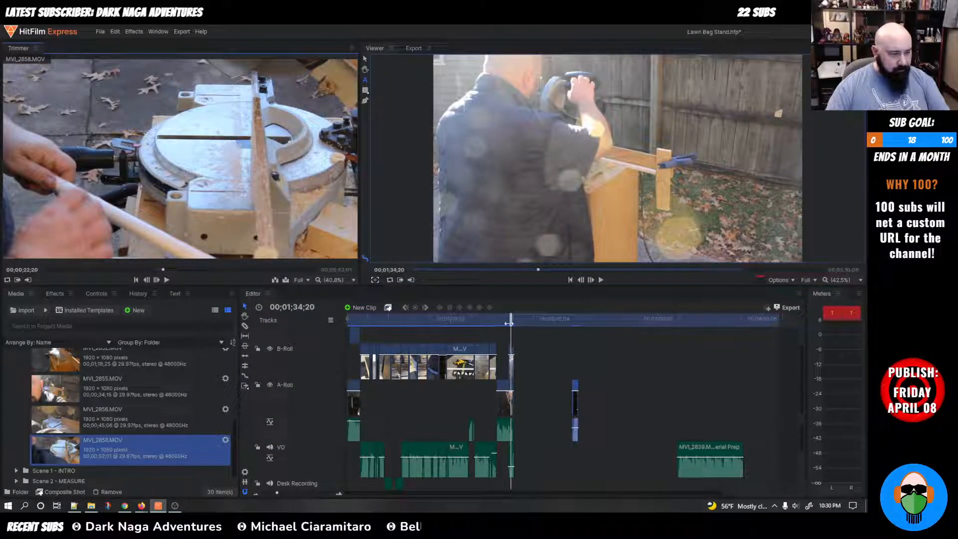
# Step: Insert the trimmed MVI_2858.MOV clip on A-Roll in the empty stretch after the miter saw section
pyautogui.click(537, 319)
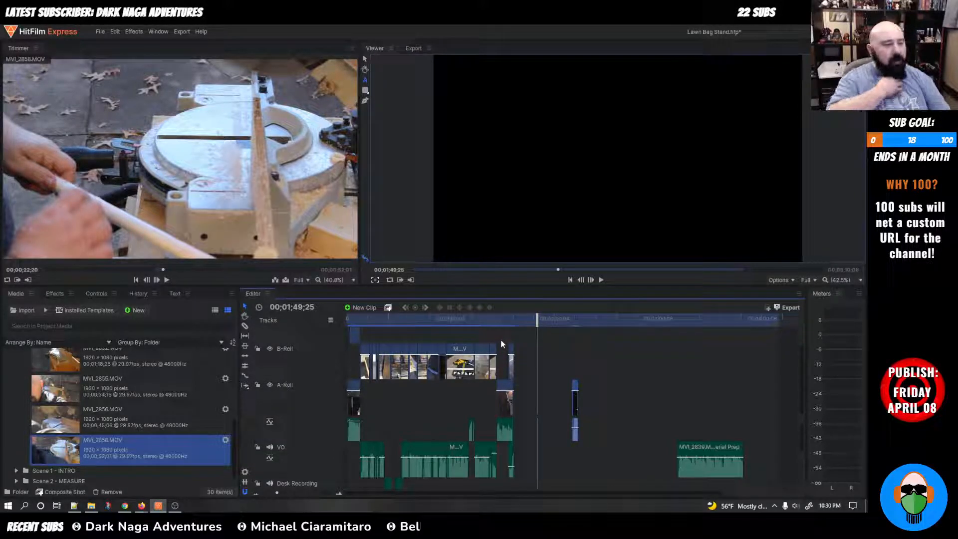
pyautogui.moveTo(285, 215)
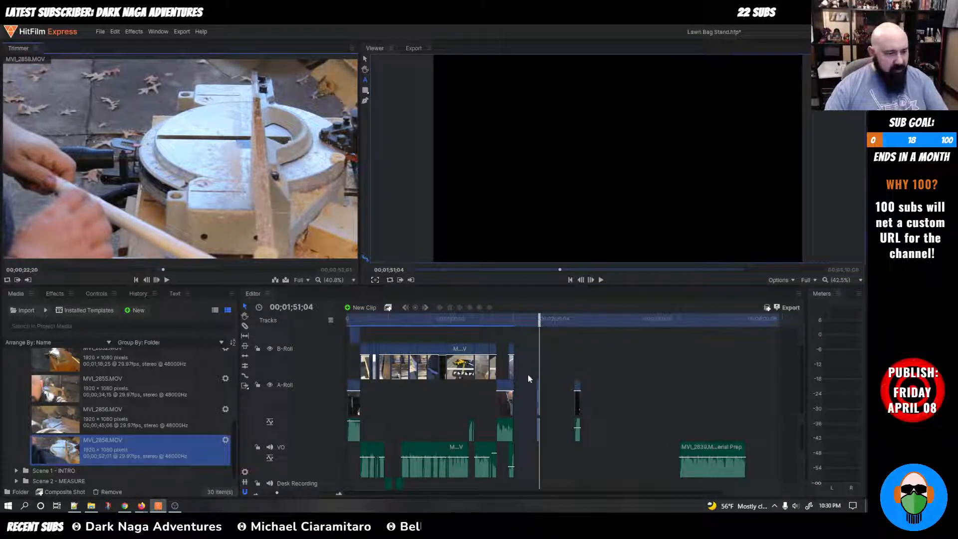
pyautogui.scroll(2, 529, 370)
pyautogui.scroll(-1, 536, 358)
# Step: Place the MVI_2858.MOV video on B-Roll and its audio on VO, directly after MVI_2855.MOV, with the audio level at -28
pyautogui.moveTo(570, 322); pyautogui.dragTo(491, 330)
pyautogui.press('space')
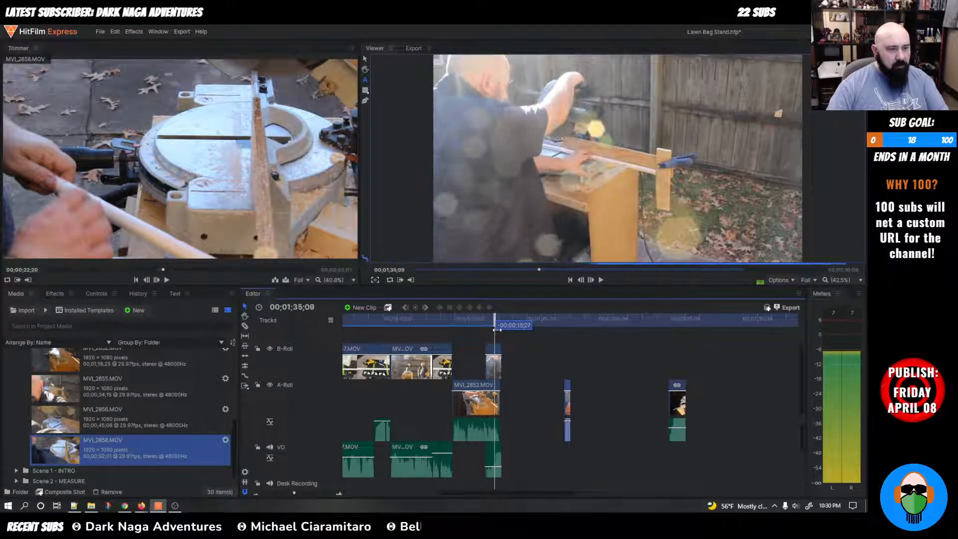
pyautogui.moveTo(567, 429); pyautogui.dragTo(504, 455)
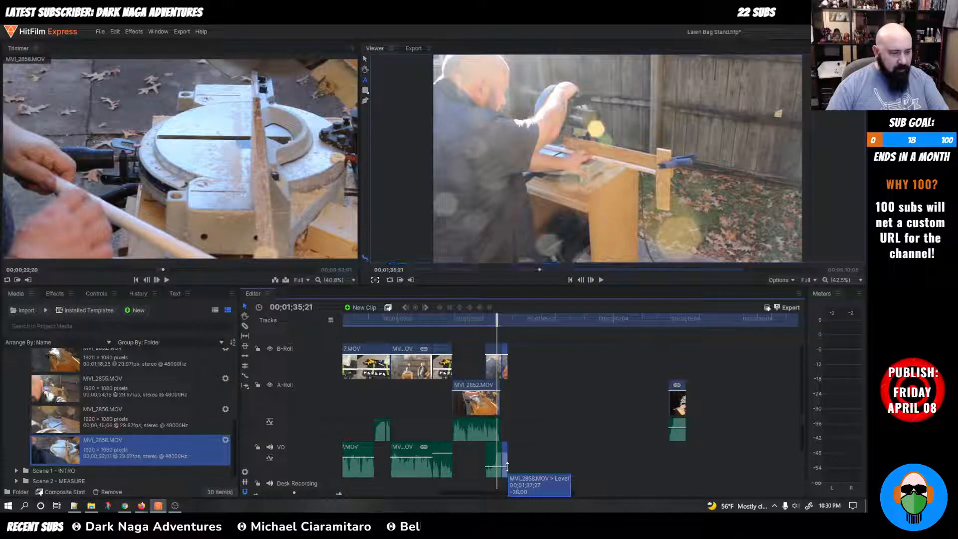
# Step: Play the transition from MVI_2855.MOV into the MVI_2858.MOV cut and return to the saw cut at 00;01;37;05
pyautogui.moveTo(496, 321); pyautogui.dragTo(491, 321)
pyautogui.press('space')
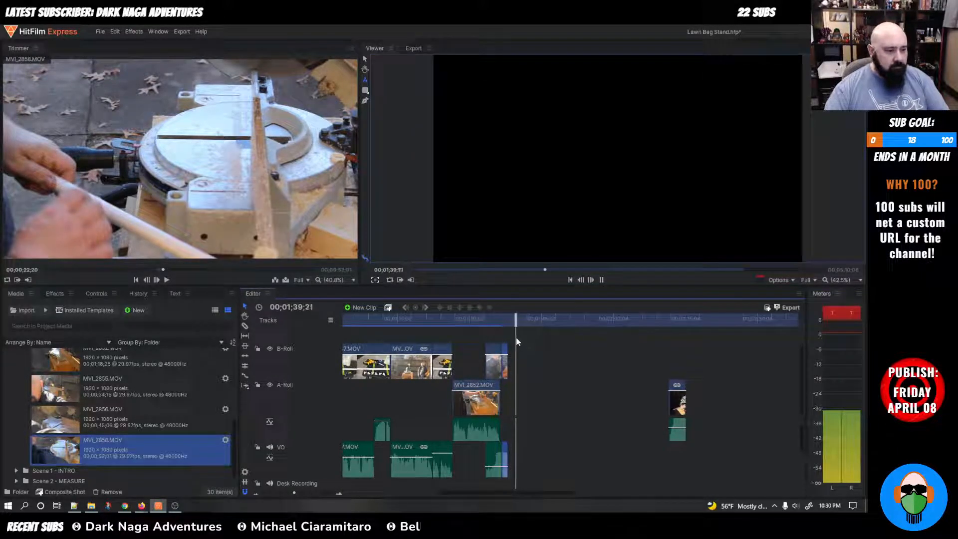
pyautogui.click(492, 322)
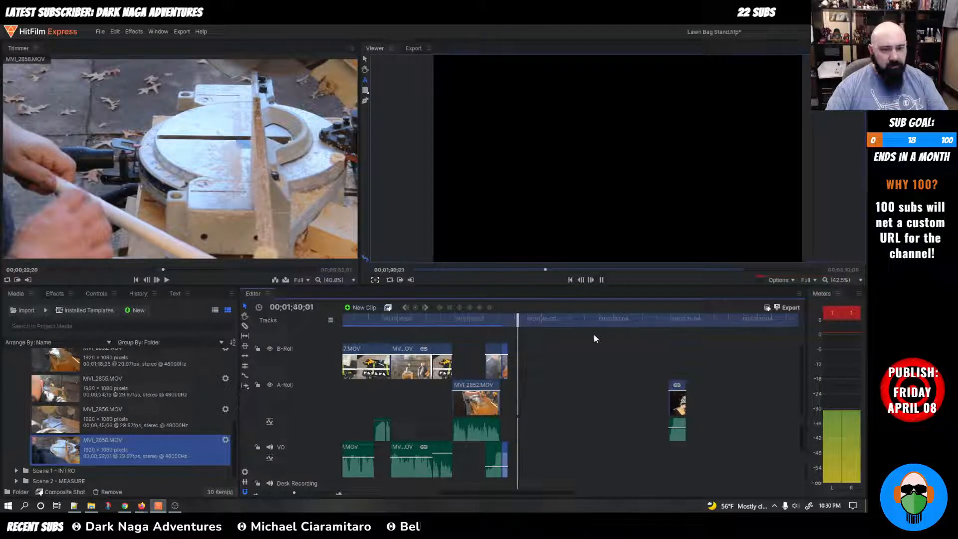
pyautogui.moveTo(524, 322); pyautogui.dragTo(502, 323)
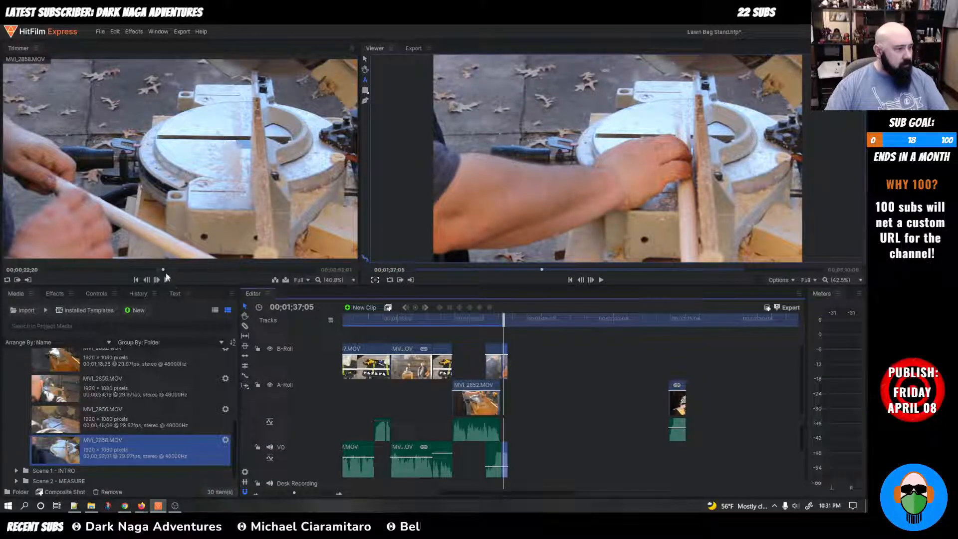
# Step: Preview the earlier part of MVI_2858.MOV in the Trimmer up to 00;00;13;14 to examine its other saw cut
pyautogui.moveTo(163, 270); pyautogui.dragTo(73, 271)
pyautogui.press('space')
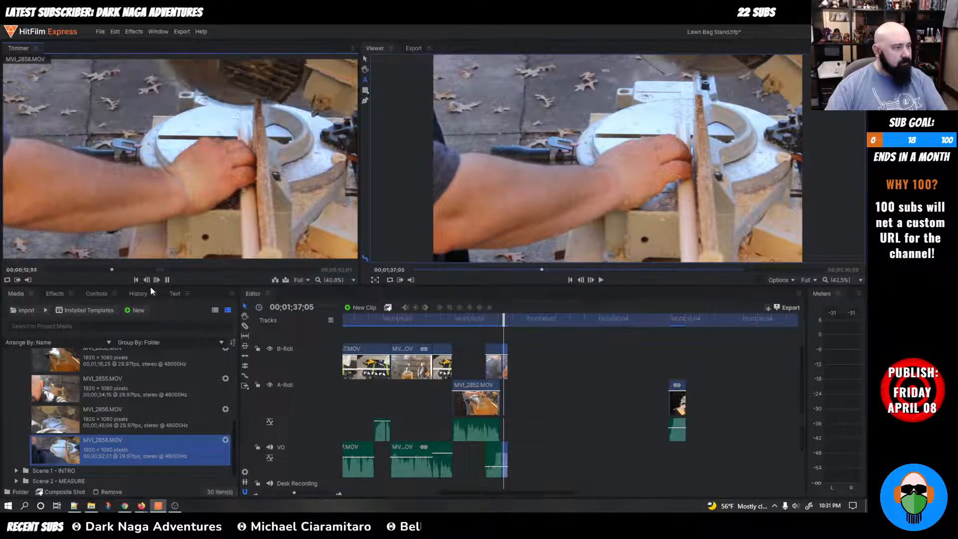
pyautogui.press('space')
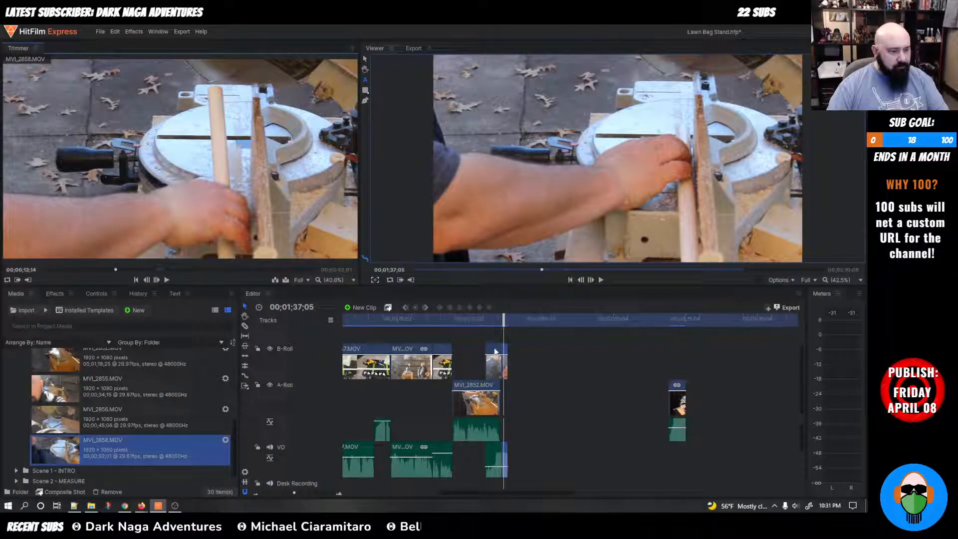
# Step: Replay the miter saw section several times through the end of the MVI_2858.MOV clip to check its pacing and sound
pyautogui.moveTo(503, 322); pyautogui.dragTo(482, 319)
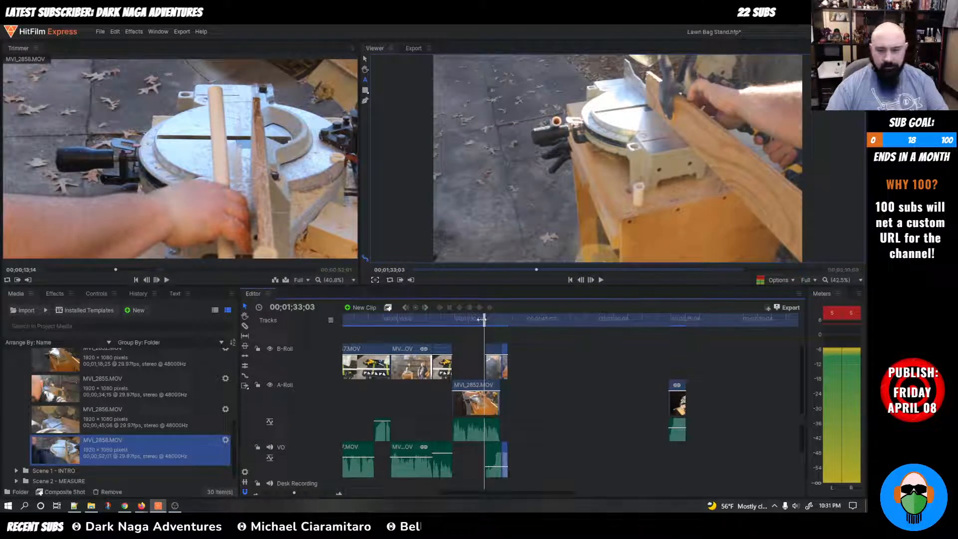
pyautogui.press('space')
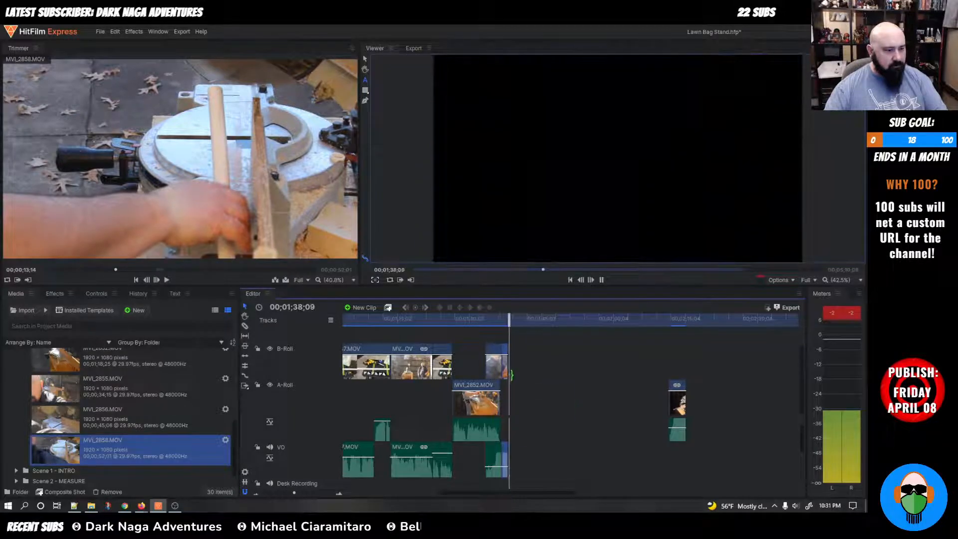
pyautogui.moveTo(515, 324); pyautogui.dragTo(470, 324)
pyautogui.press('space')
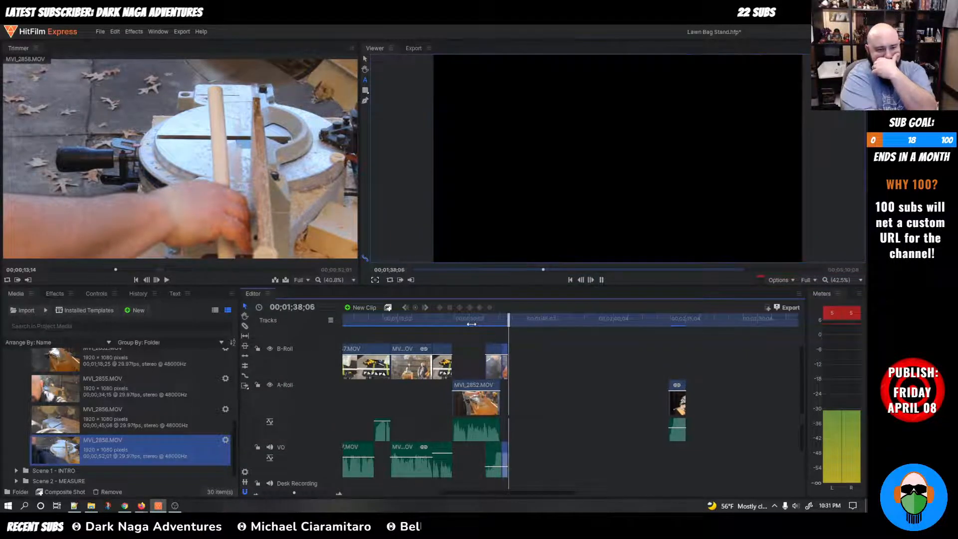
pyautogui.press('space')
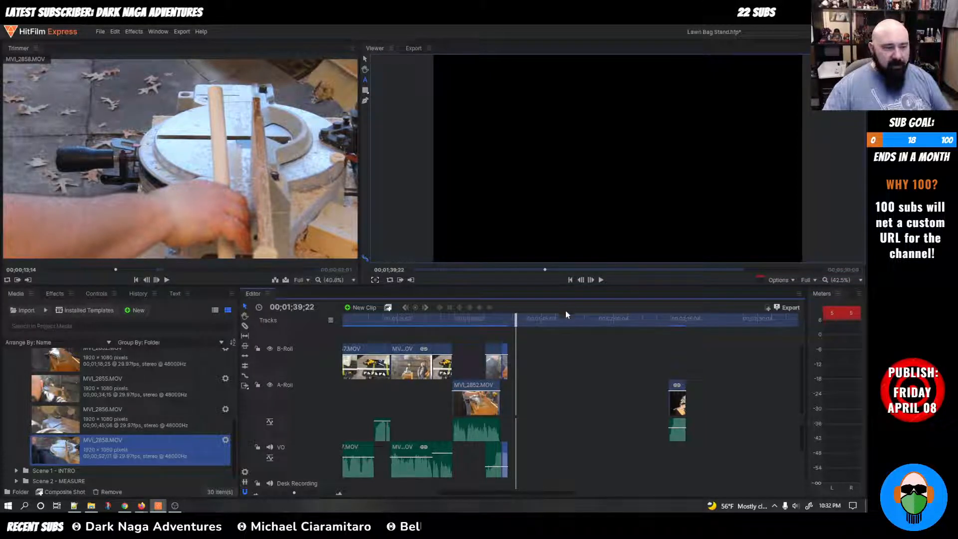
pyautogui.moveTo(516, 317); pyautogui.dragTo(475, 321)
pyautogui.press('space')
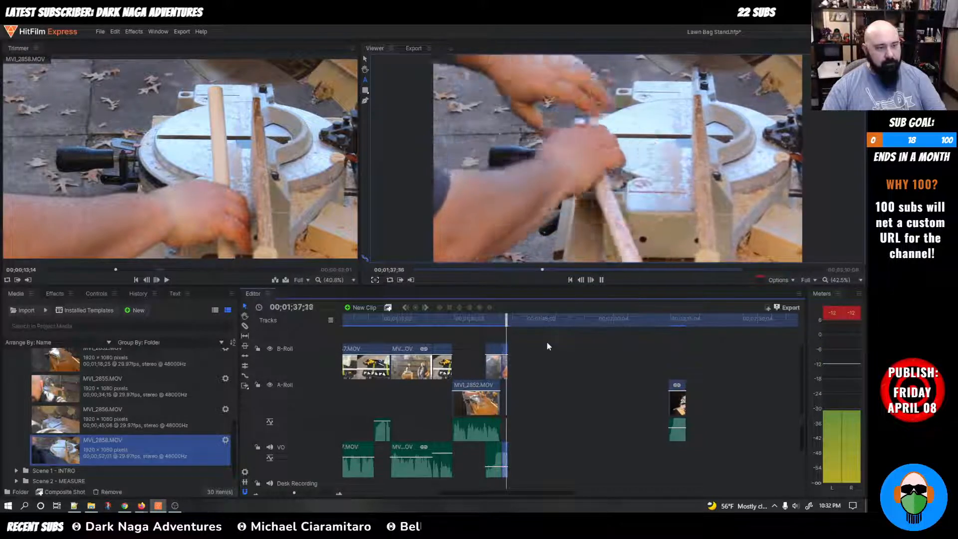
pyautogui.press('space')
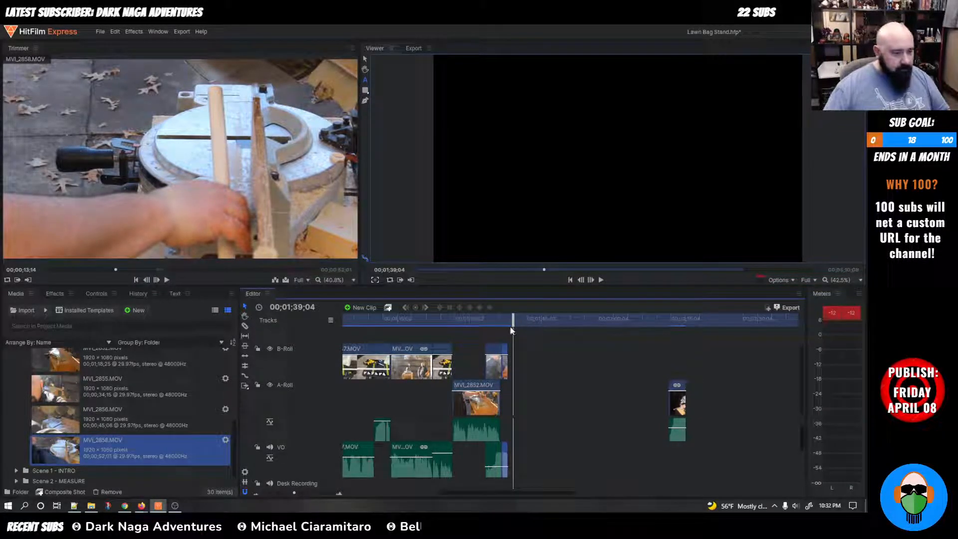
# Step: Collapse the Chop Saw folder in the project media
pyautogui.scroll(5, 146, 420)
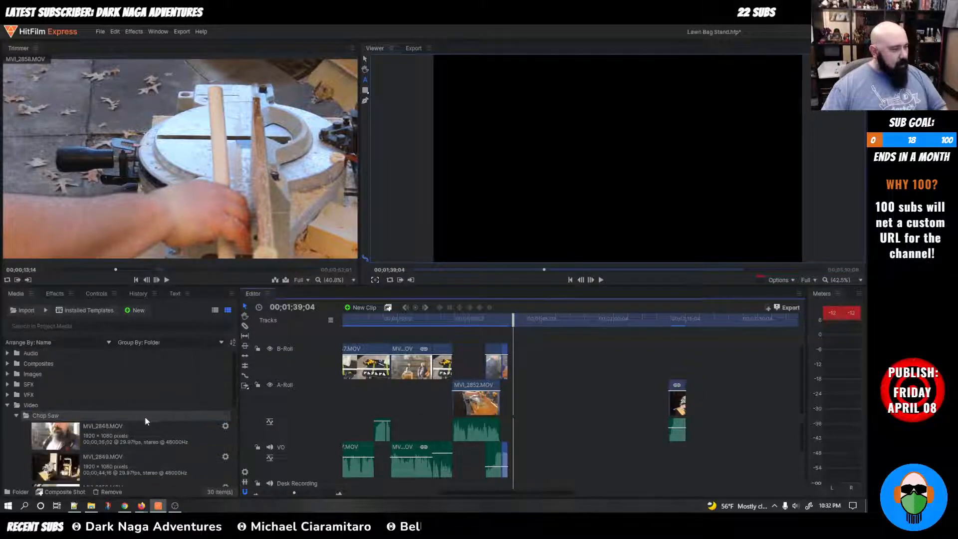
pyautogui.doubleClick(80, 415)
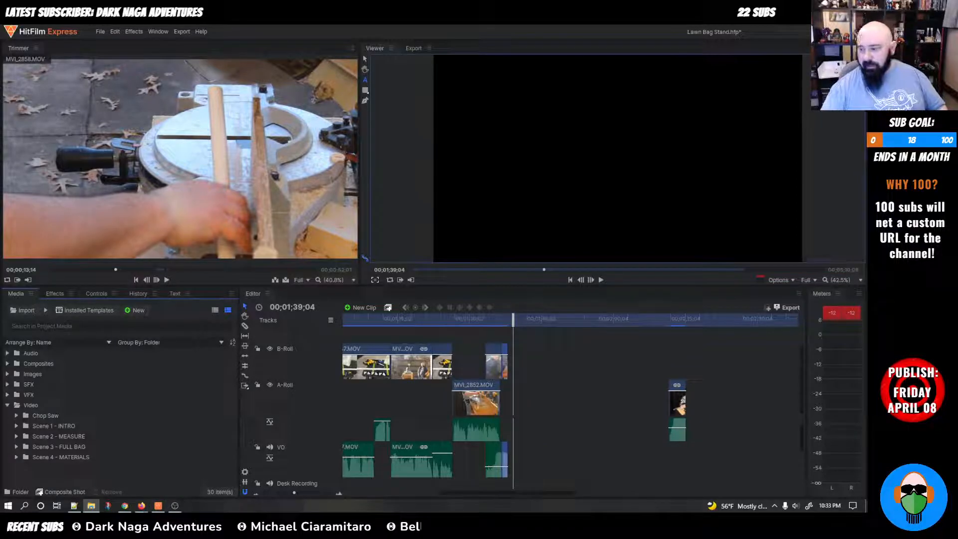
# Step: Switch to File Explorer, open the RAW folder of S01E02 - Lawn Bag Stand under Video Projects, and maximize the window
pyautogui.moveTo(866, 162); pyautogui.dragTo(444, 89)
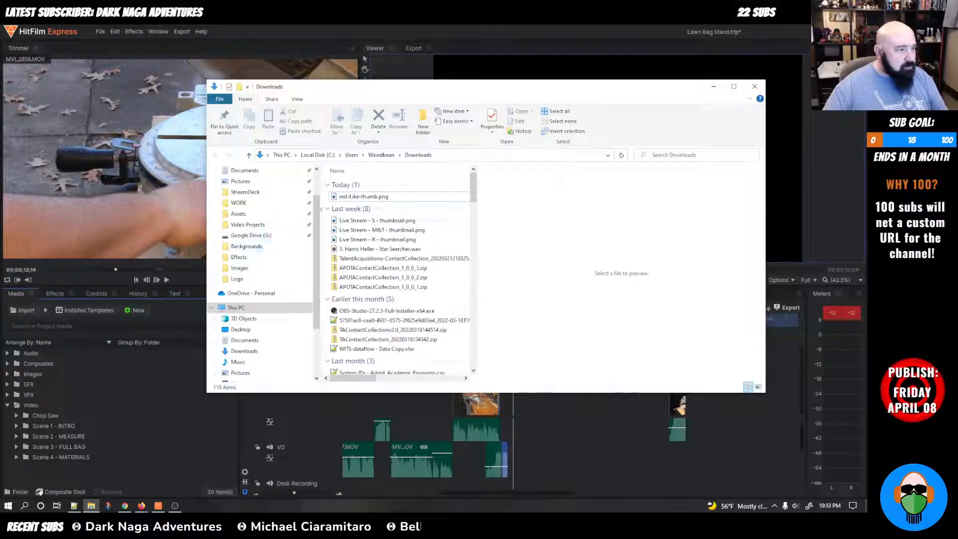
pyautogui.click(259, 279)
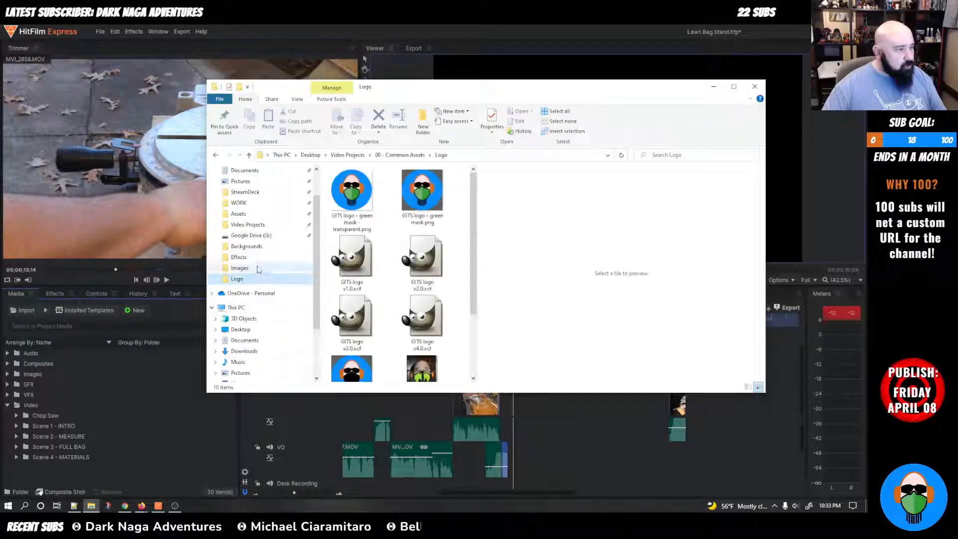
pyautogui.click(244, 257)
pyautogui.click(265, 225)
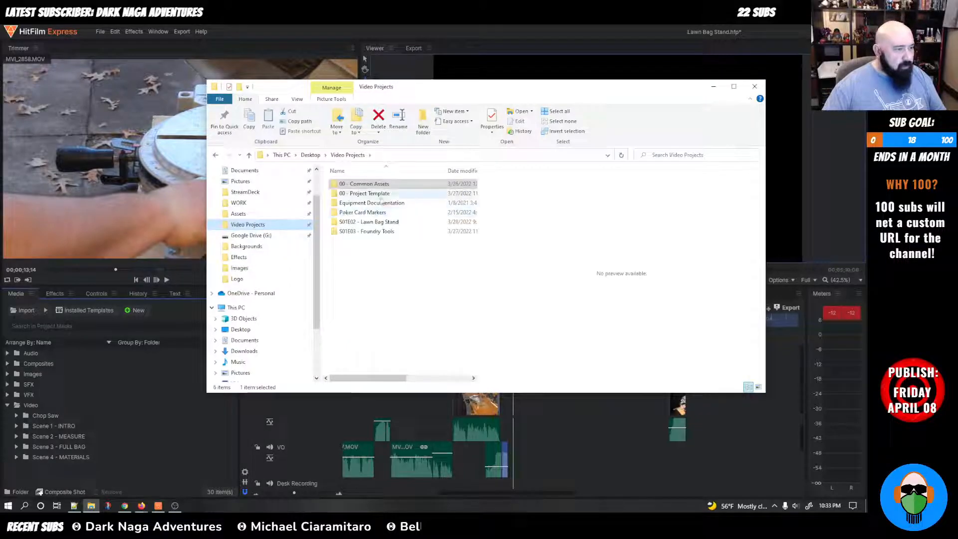
pyautogui.doubleClick(394, 222)
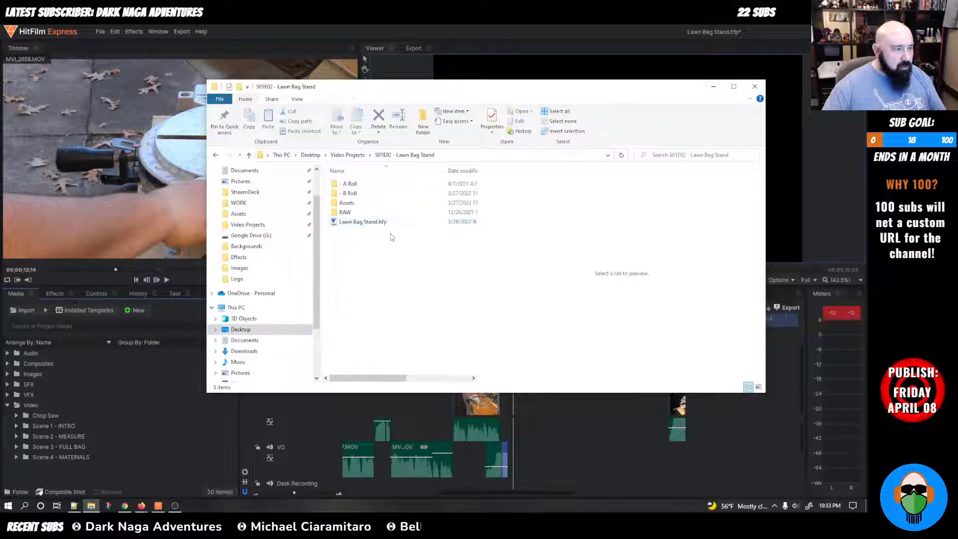
pyautogui.doubleClick(346, 212)
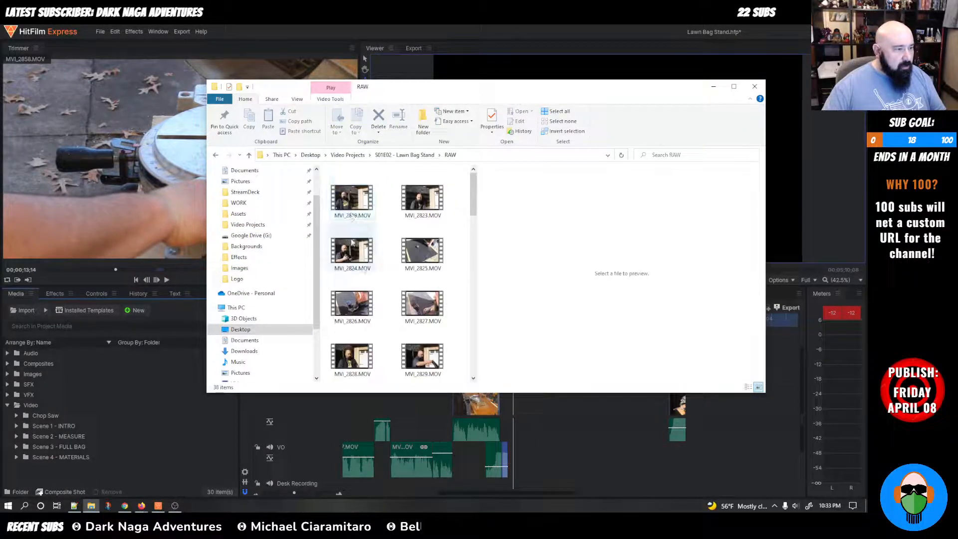
pyautogui.doubleClick(502, 91)
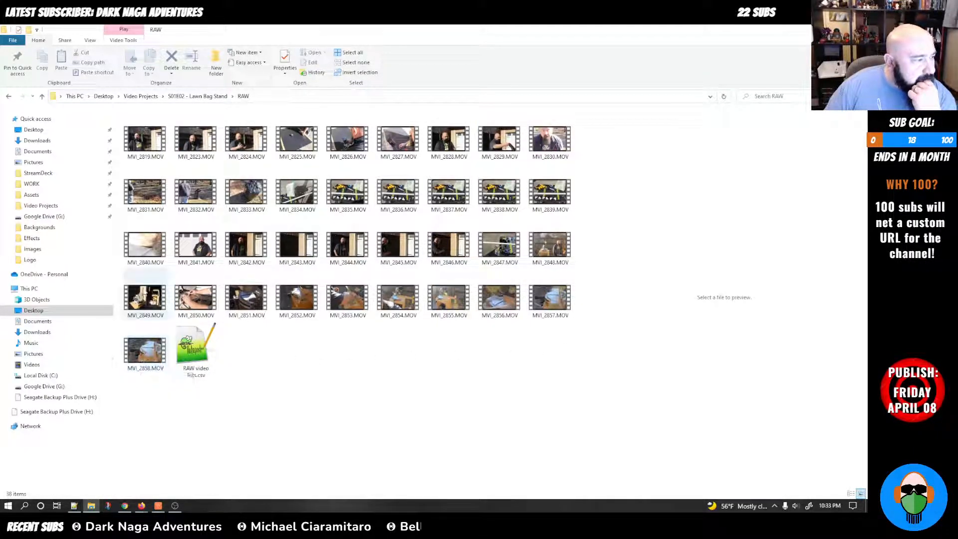
# Step: Open MVI_2840.MOV from the RAW folder, skim it up to about 0:00:31, and close the player
pyautogui.click(148, 257)
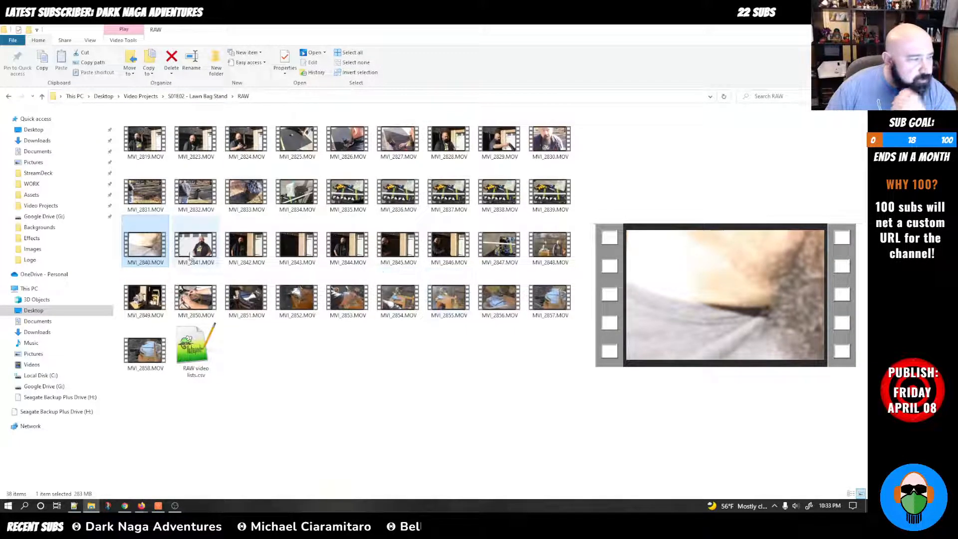
pyautogui.doubleClick(141, 245)
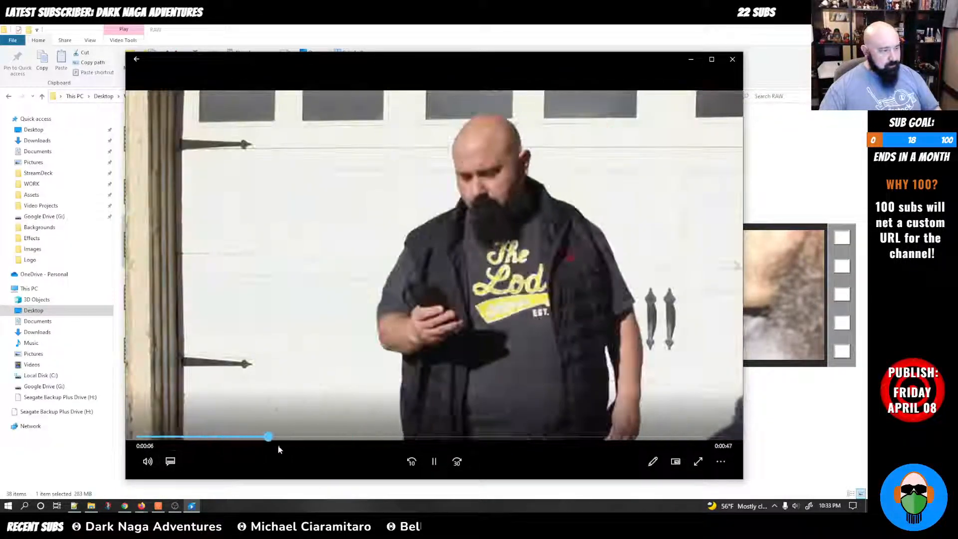
pyautogui.moveTo(278, 448); pyautogui.dragTo(445, 465)
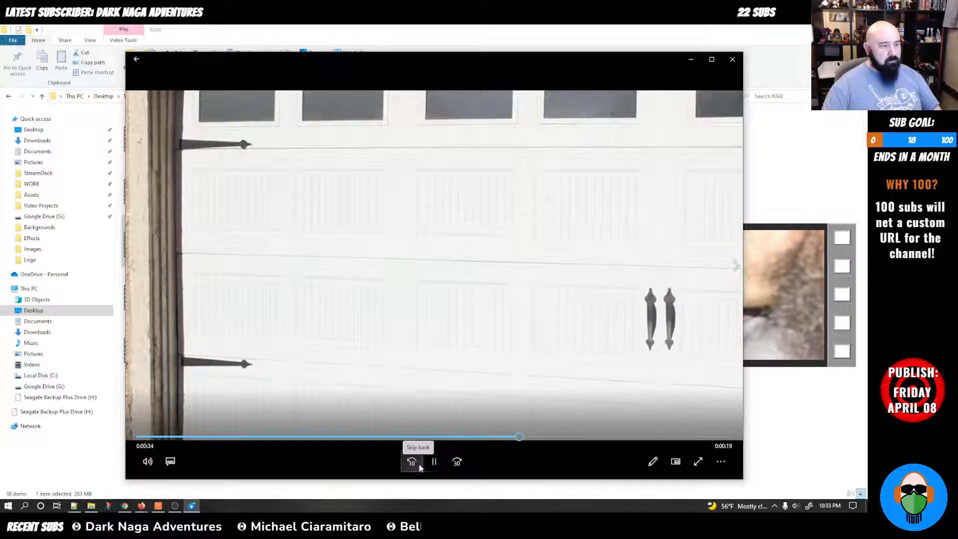
pyautogui.click(338, 436)
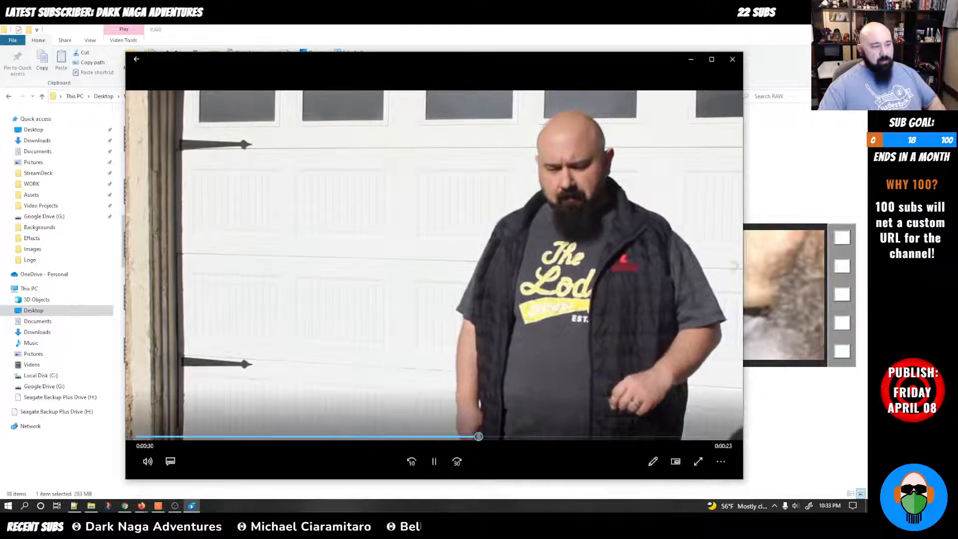
pyautogui.click(569, 153)
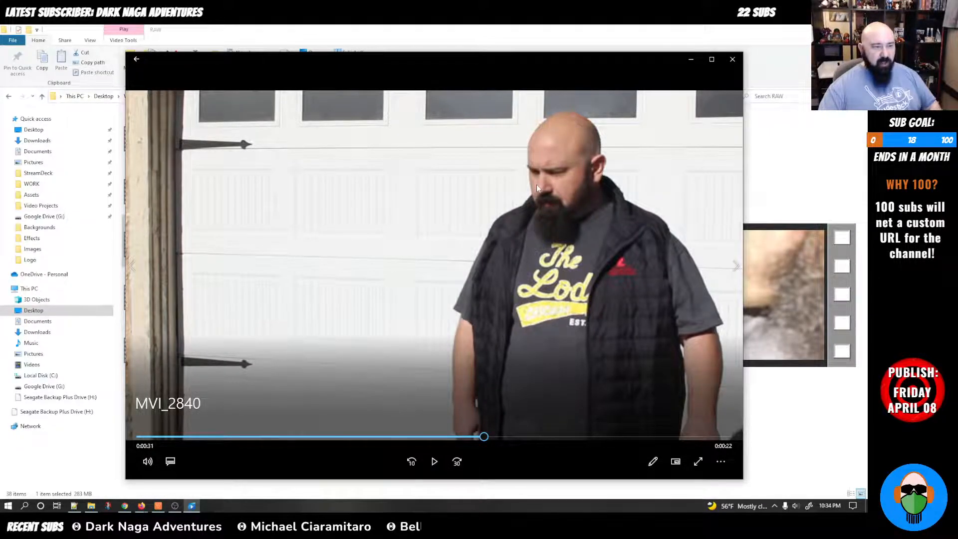
pyautogui.click(732, 59)
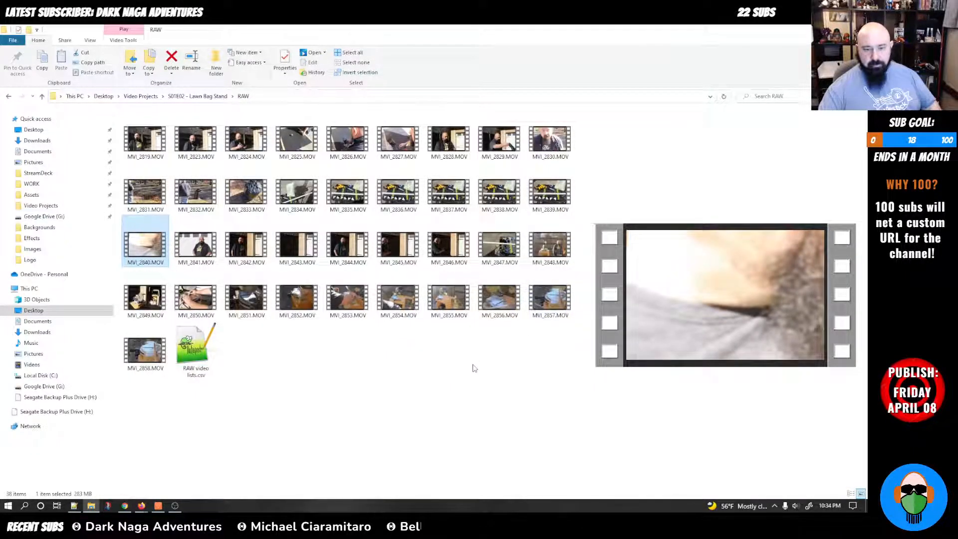
# Step: Restore the RAW folder window to its smaller size and close it to return to HitFilm Express
pyautogui.doubleClick(699, 28)
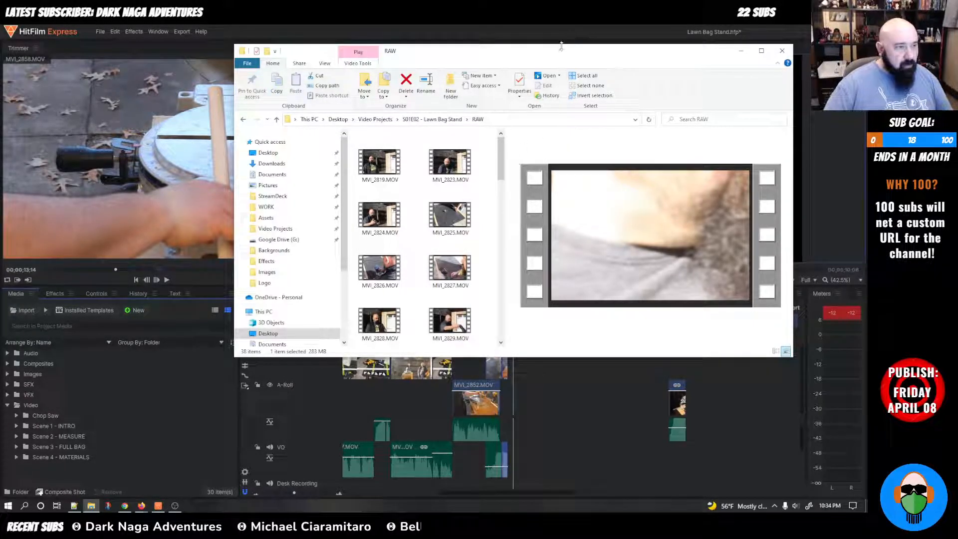
pyautogui.moveTo(561, 54); pyautogui.dragTo(555, 64)
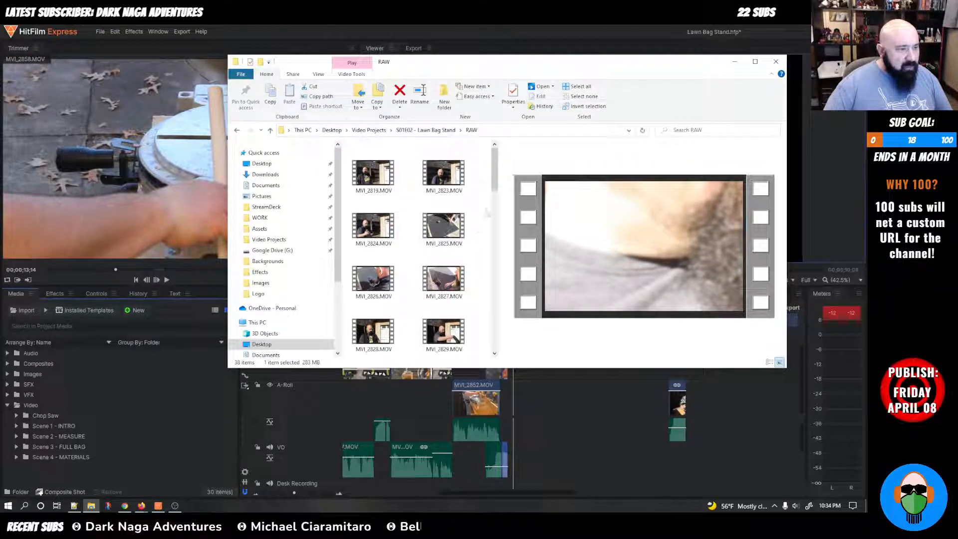
pyautogui.click(776, 62)
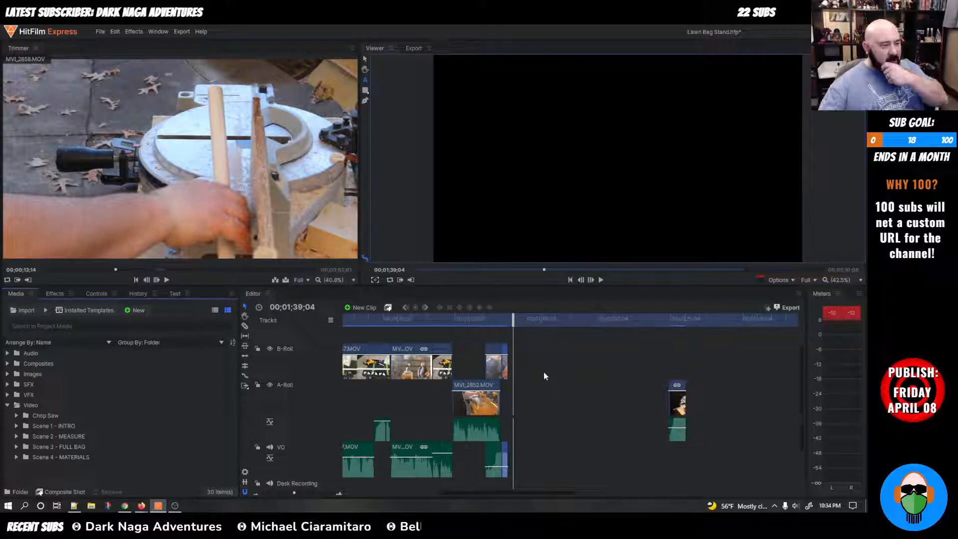
# Step: Scrub around the gap following the miter saw section, up to 00;01;44;07, and return the playhead to 00;00;00;00
pyautogui.moveTo(513, 318); pyautogui.dragTo(509, 318)
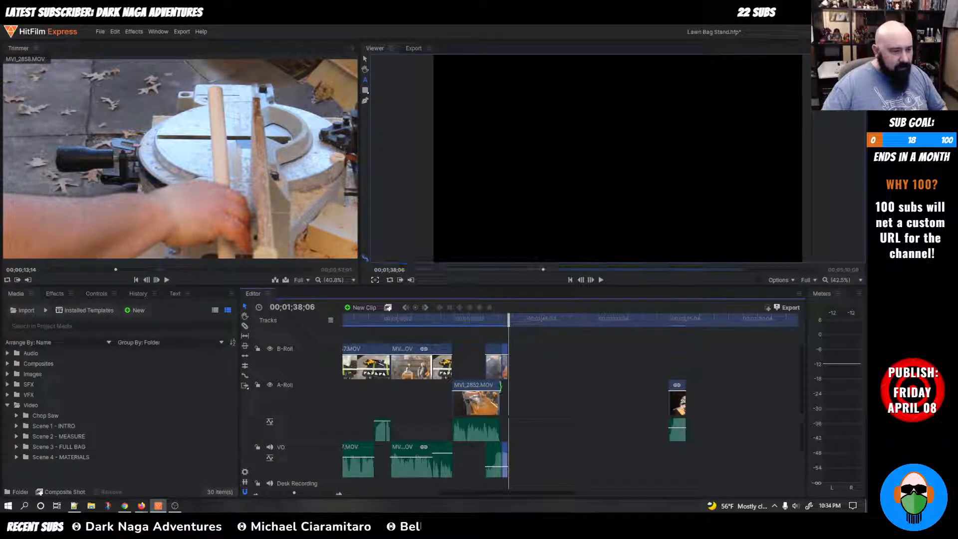
pyautogui.scroll(-3, 527, 385)
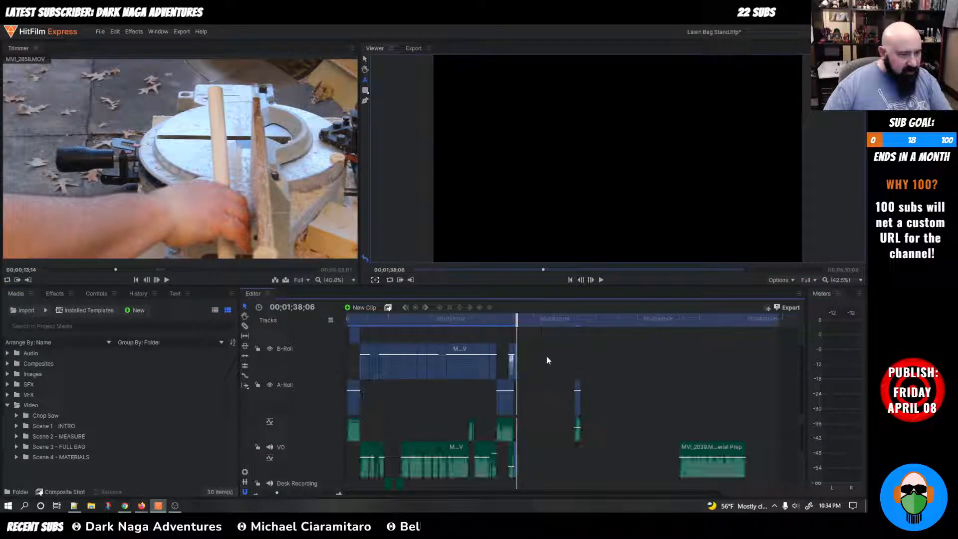
pyautogui.moveTo(516, 318)
pyautogui.mouseDown()
pyautogui.moveTo(407, 319)
pyautogui.moveTo(437, 328)
pyautogui.moveTo(511, 324)
pyautogui.mouseUp()
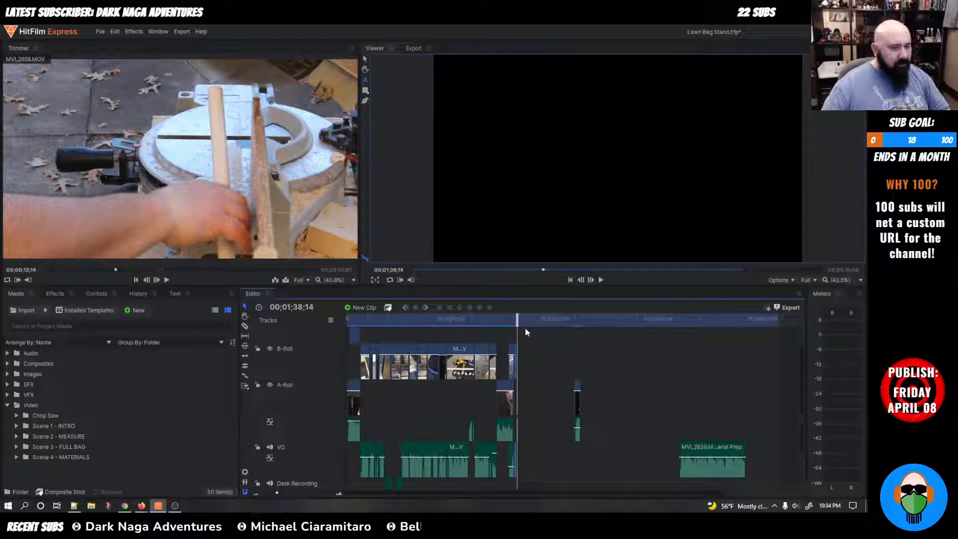
pyautogui.moveTo(519, 318); pyautogui.dragTo(527, 318)
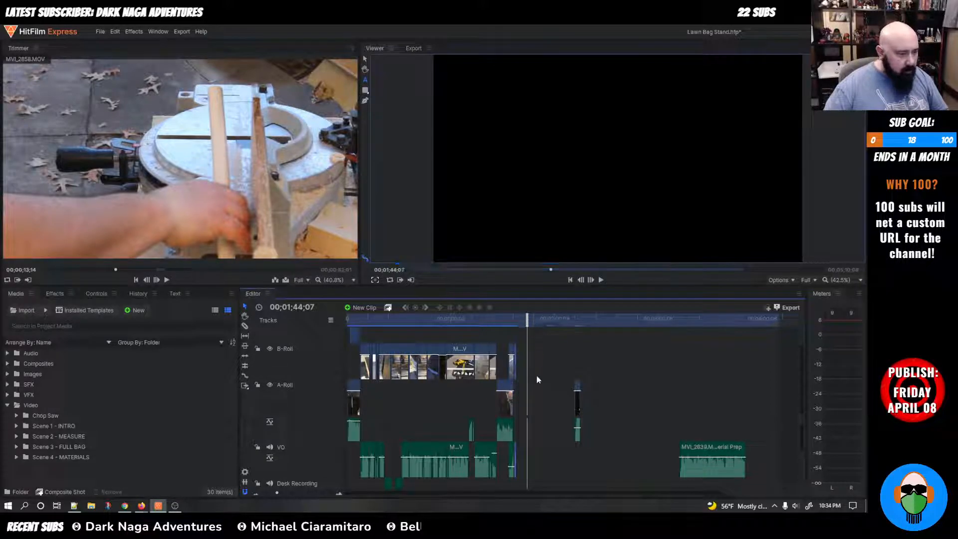
pyautogui.click(299, 308)
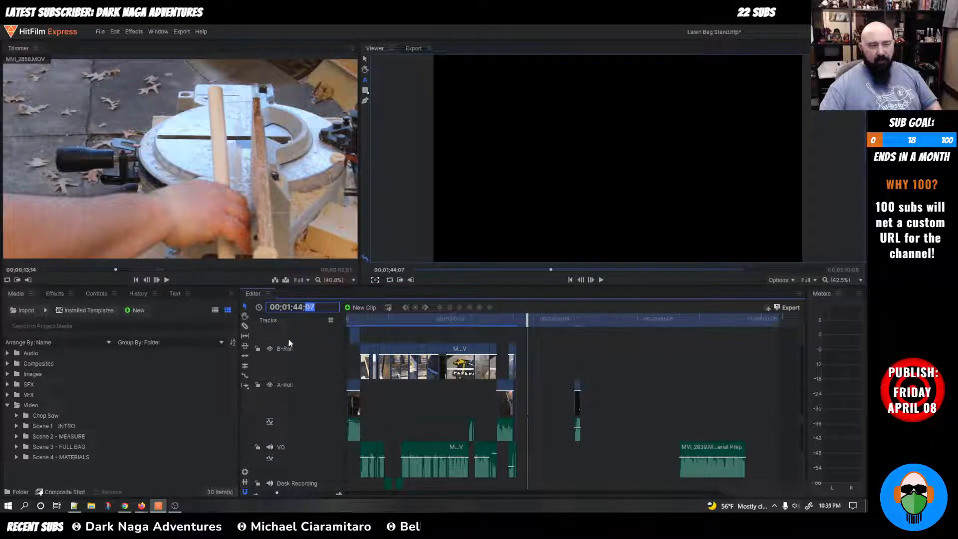
pyautogui.moveTo(525, 321); pyautogui.dragTo(258, 342)
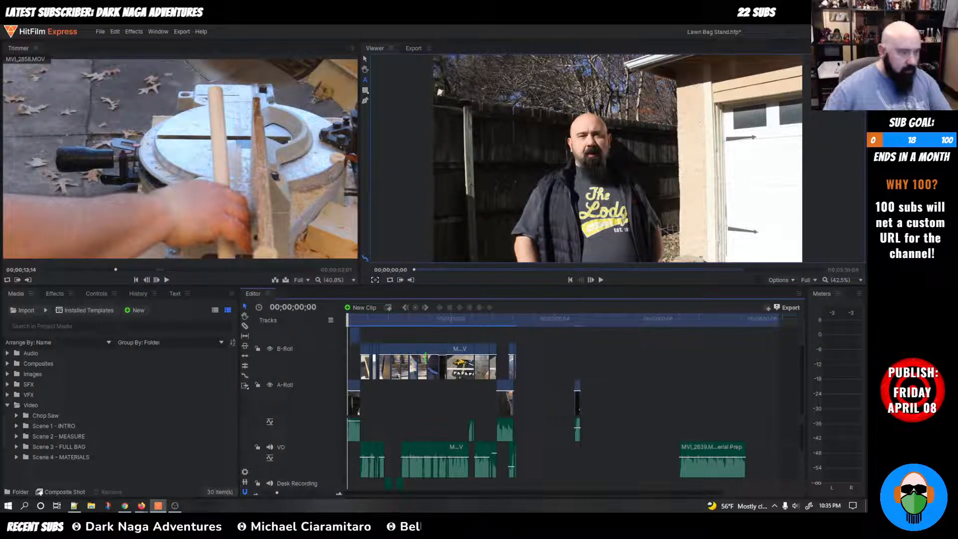
# Step: Play the edit from the beginning through the end of the miter saw section to review its pacing and sound
pyautogui.scroll(8, 456, 383)
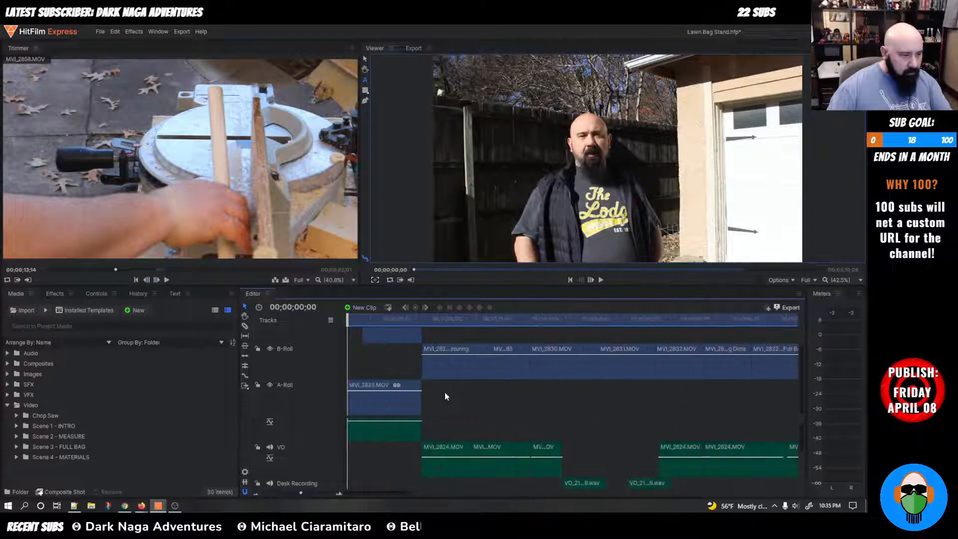
pyautogui.scroll(4, 444, 392)
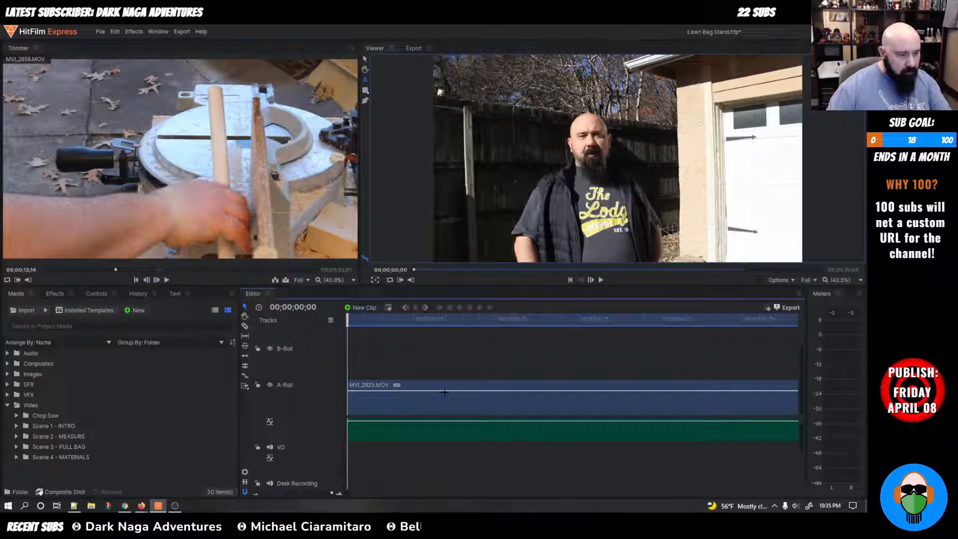
pyautogui.moveTo(363, 492)
pyautogui.mouseDown()
pyautogui.moveTo(457, 496)
pyautogui.moveTo(344, 493)
pyautogui.mouseUp()
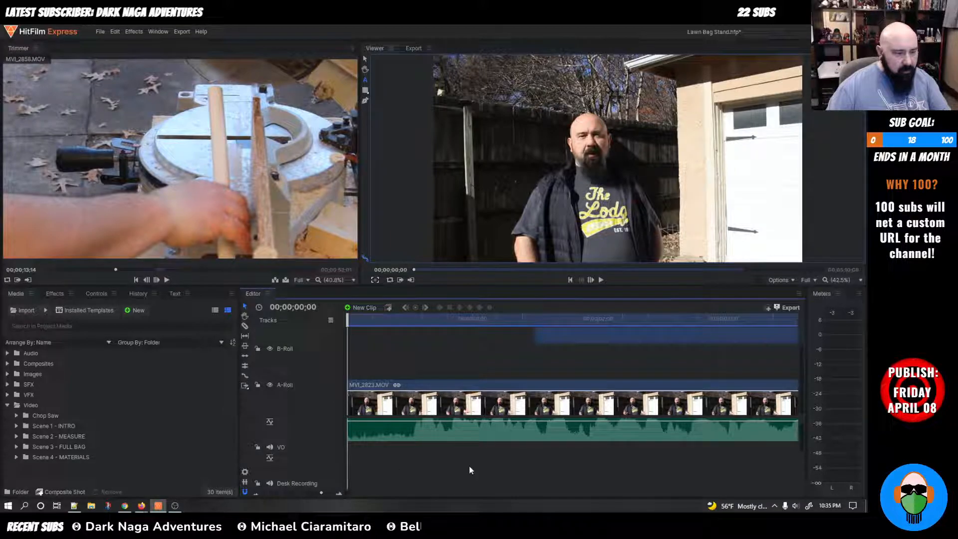
pyautogui.scroll(-3, 469, 465)
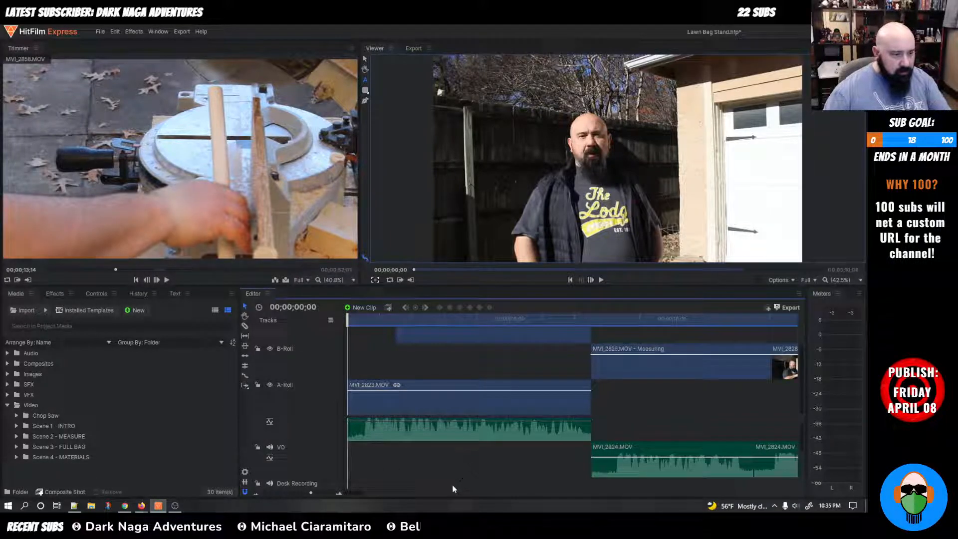
pyautogui.moveTo(349, 493); pyautogui.dragTo(495, 492)
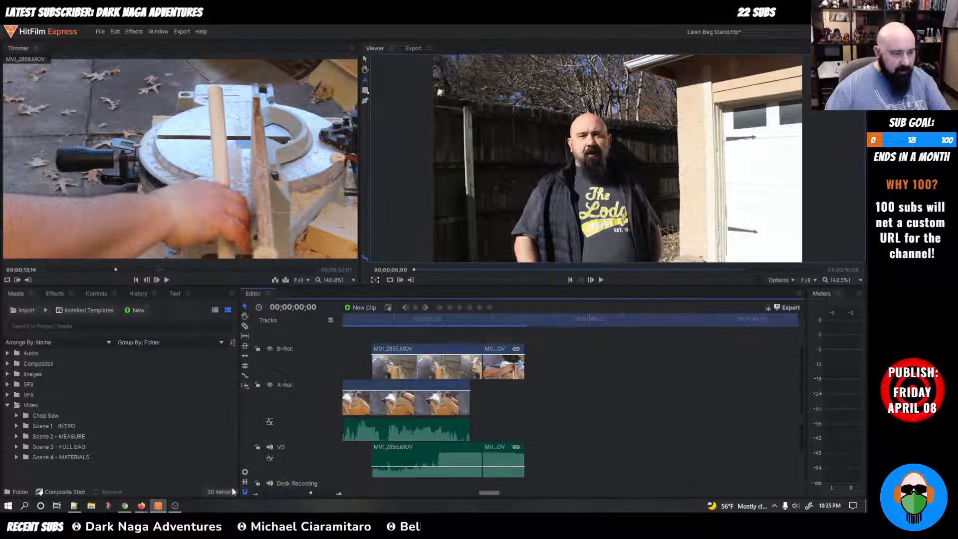
pyautogui.press('space')
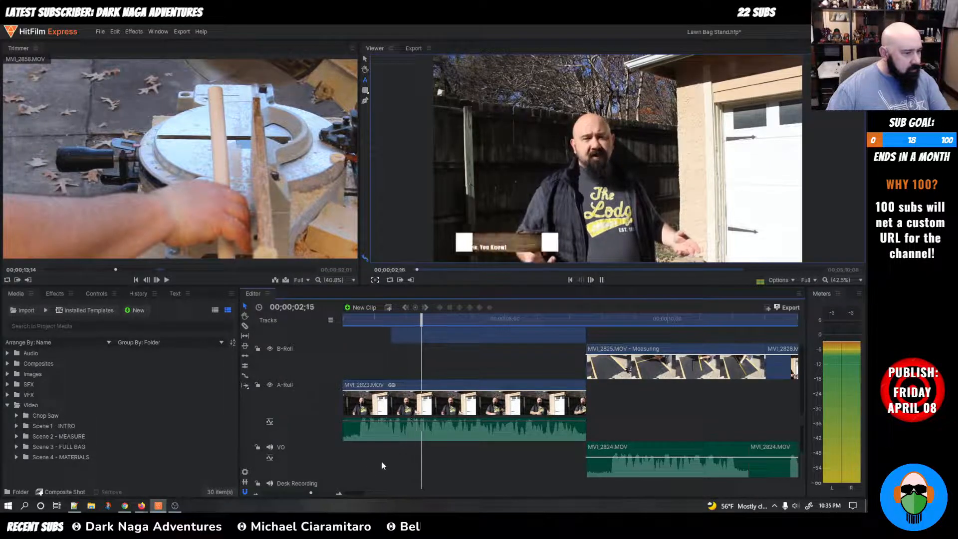
pyautogui.press('space')
pyautogui.scroll(-5, 388, 465)
pyautogui.scroll(5, 389, 464)
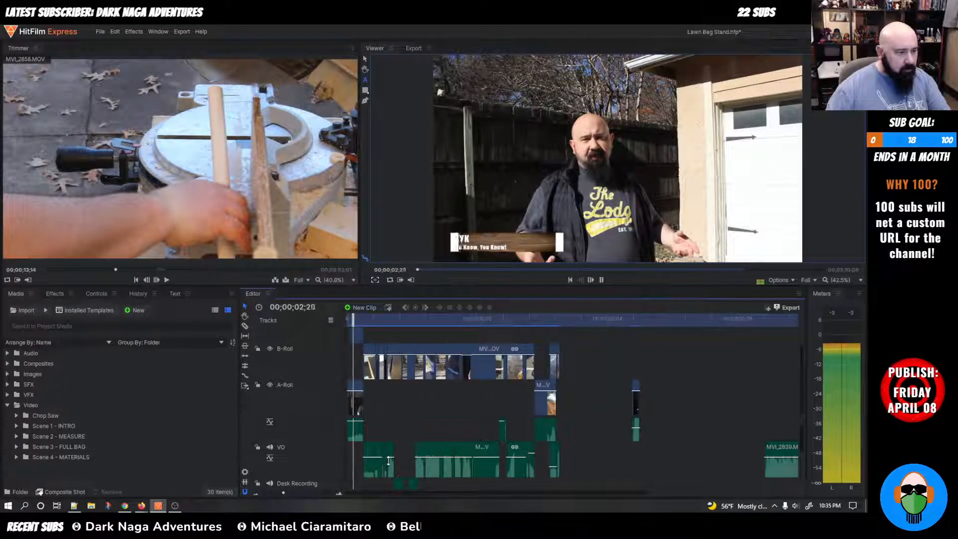
pyautogui.press('space')
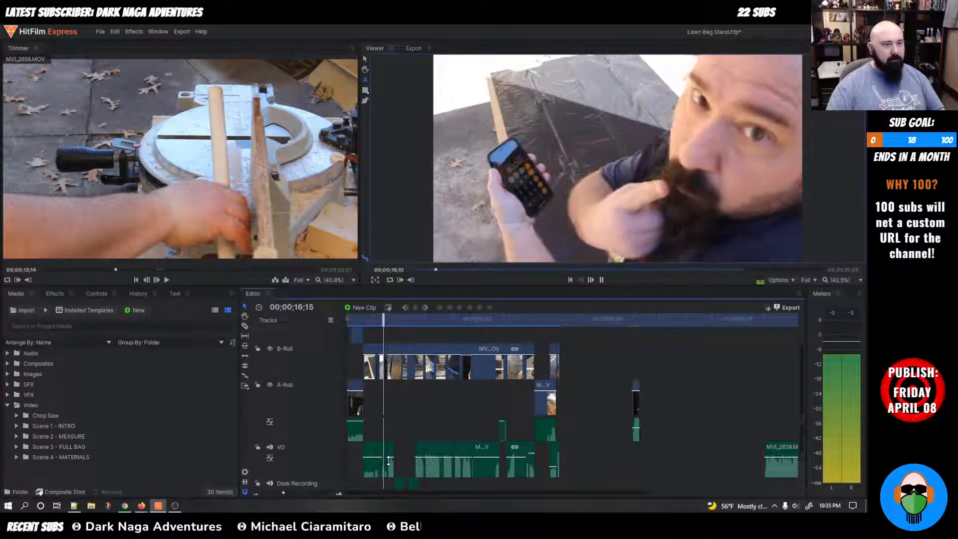
pyautogui.press('space')
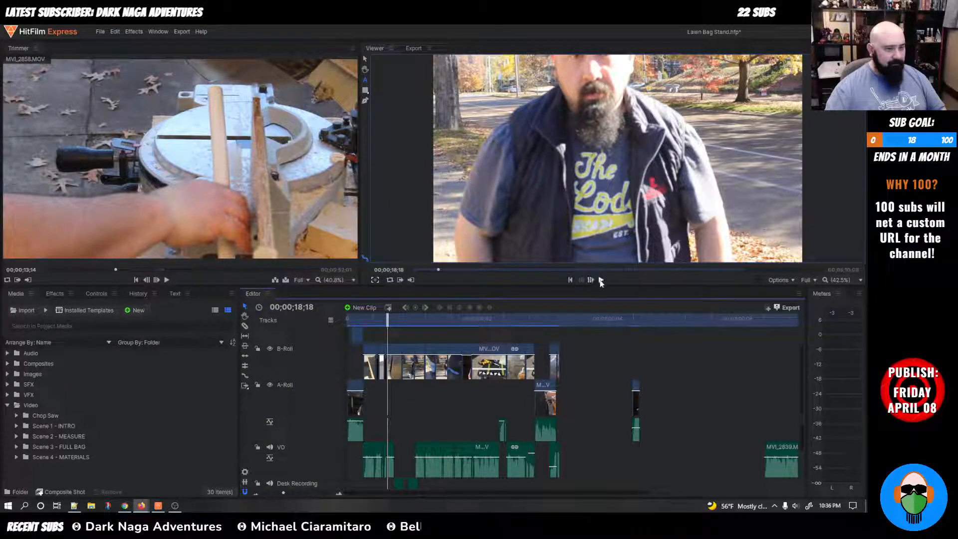
pyautogui.click(601, 280)
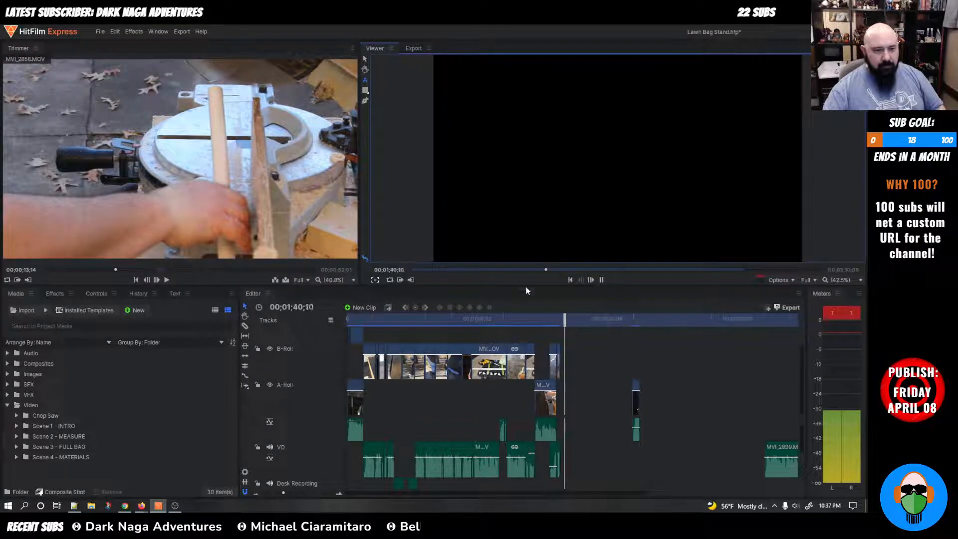
# Step: Move the playhead back to 00;01;00;08 and delete the leftover A-Roll and VO clips beyond the miter saw section
pyautogui.click(545, 270)
pyautogui.moveTo(545, 270); pyautogui.dragTo(491, 282)
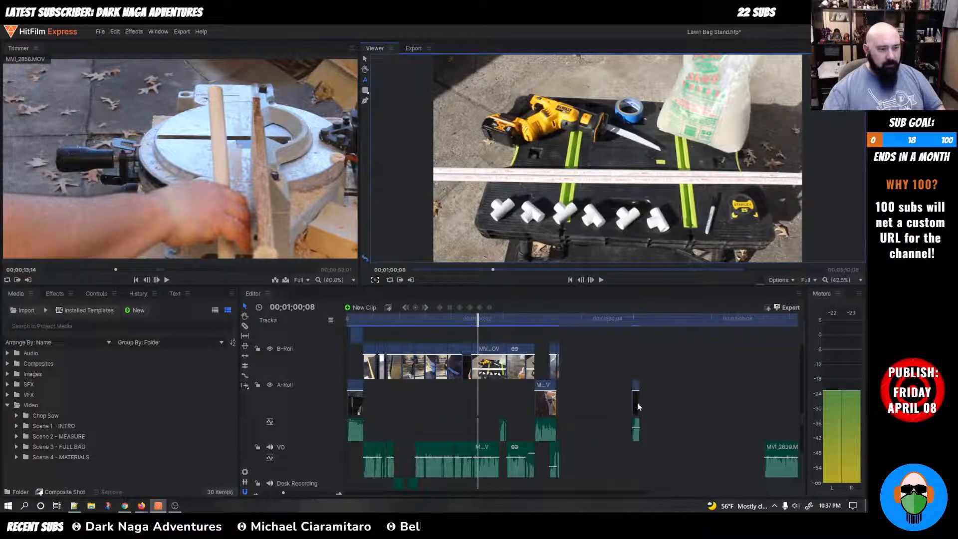
pyautogui.moveTo(607, 393); pyautogui.dragTo(645, 457)
pyautogui.press('Delete')
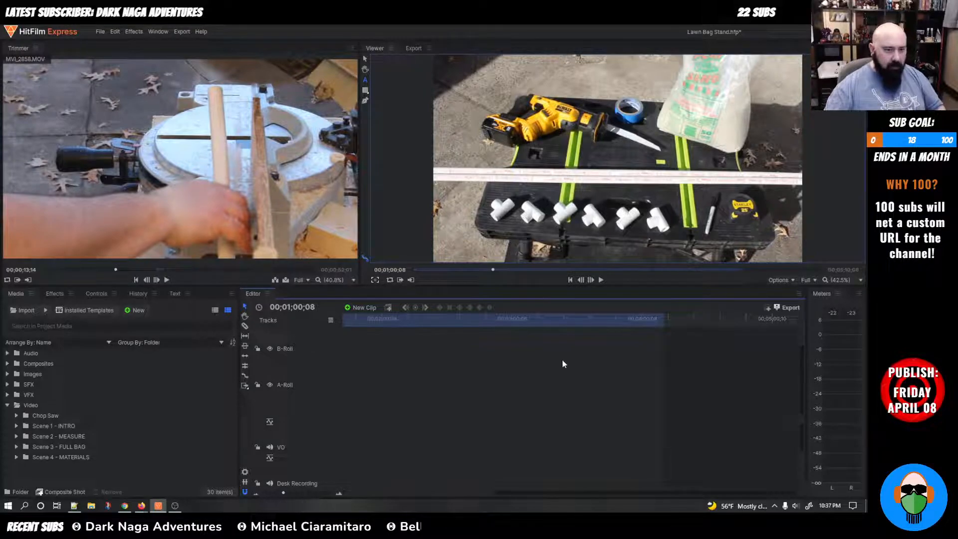
# Step: Shift all remaining clips on every track later to open a gap at the beginning, and return the playhead to 00;00;00;00
pyautogui.moveTo(573, 491); pyautogui.dragTo(478, 495)
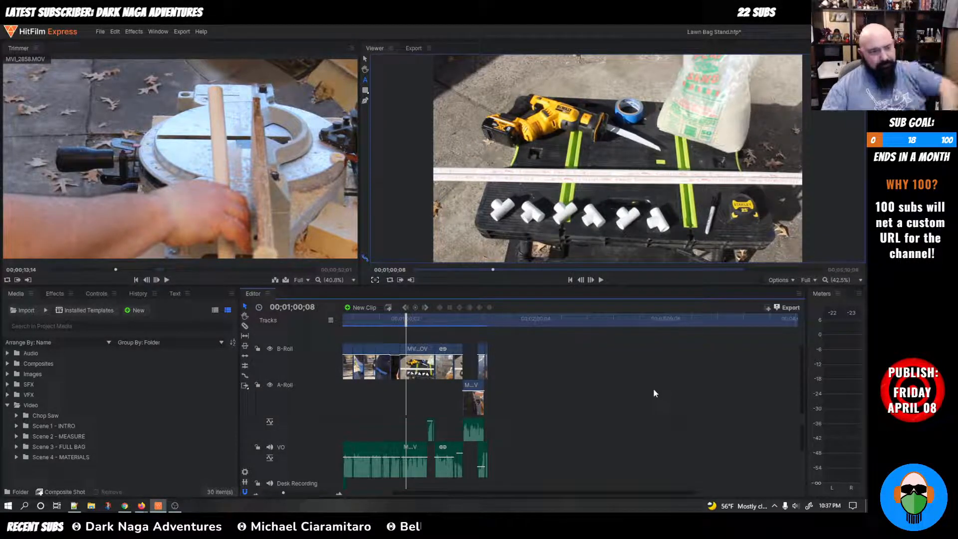
pyautogui.moveTo(514, 493); pyautogui.dragTo(469, 492)
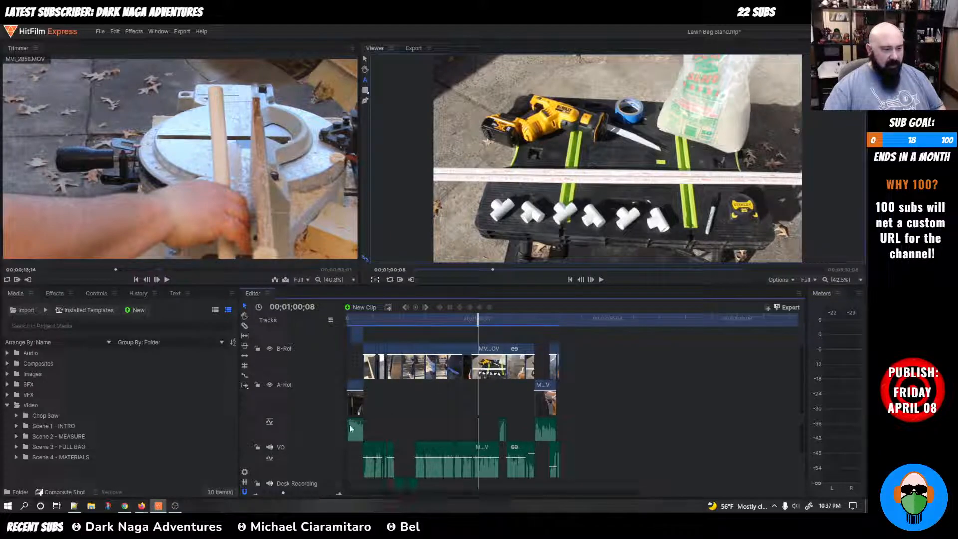
pyautogui.moveTo(593, 464); pyautogui.dragTo(382, 334)
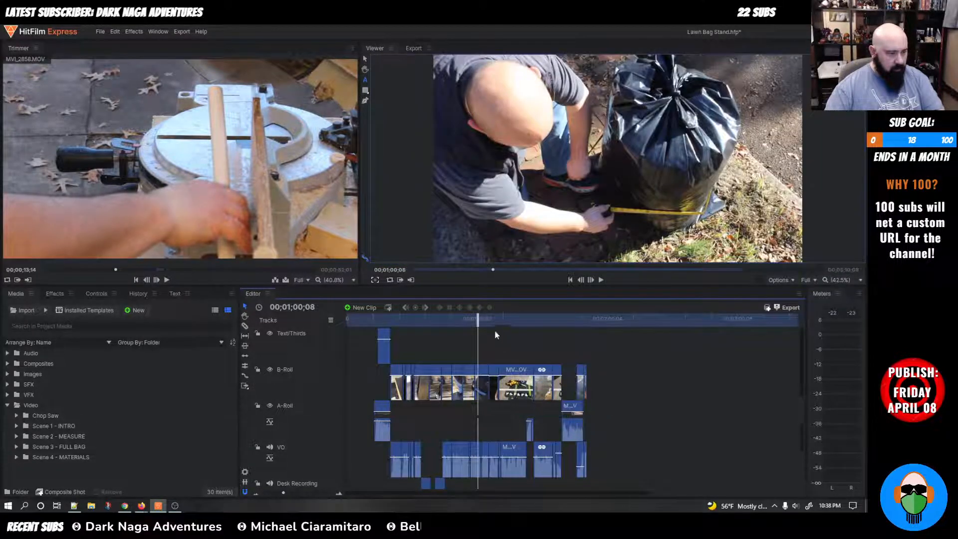
pyautogui.moveTo(475, 320); pyautogui.dragTo(321, 324)
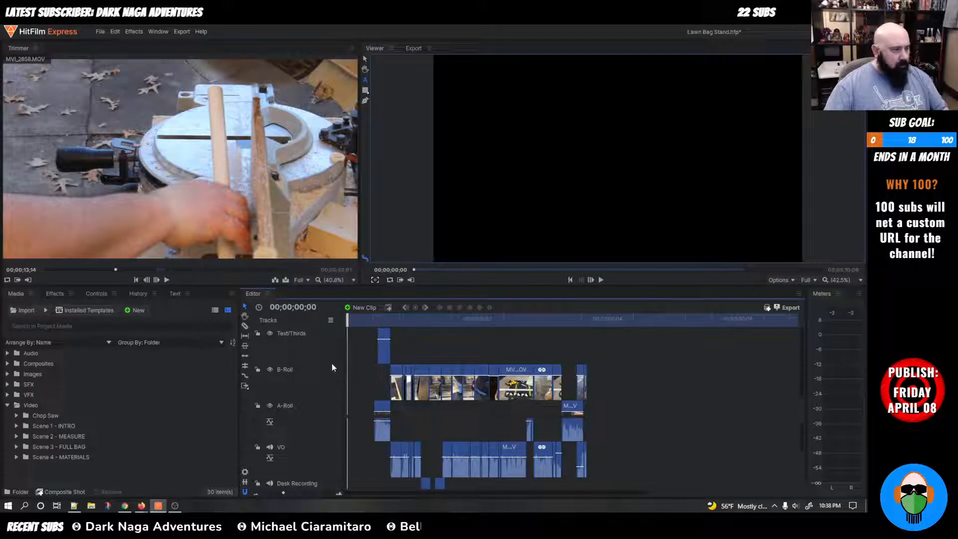
# Step: Add an INTRO text title in the upper middle of the frame at the beginning of the timeline
pyautogui.click(366, 81)
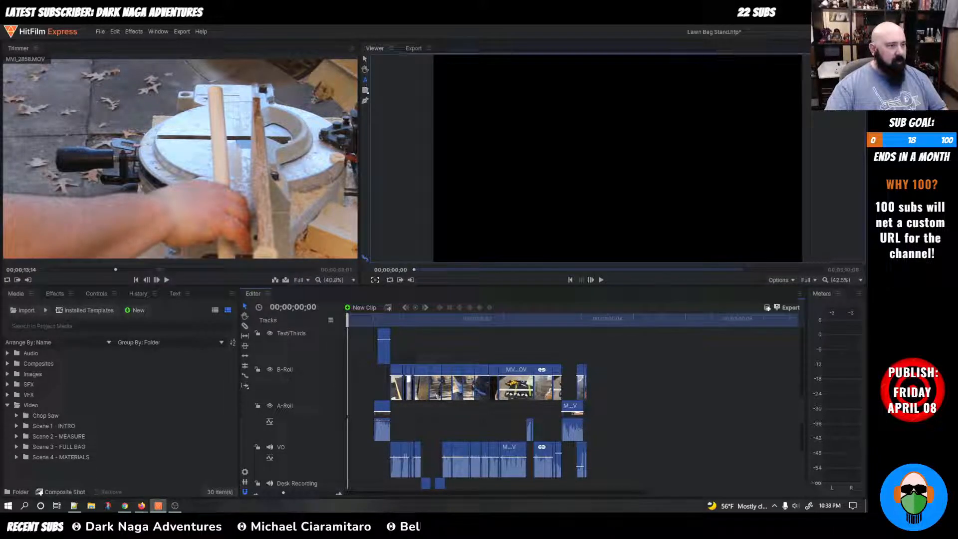
pyautogui.click(618, 139)
pyautogui.write('Lawn')
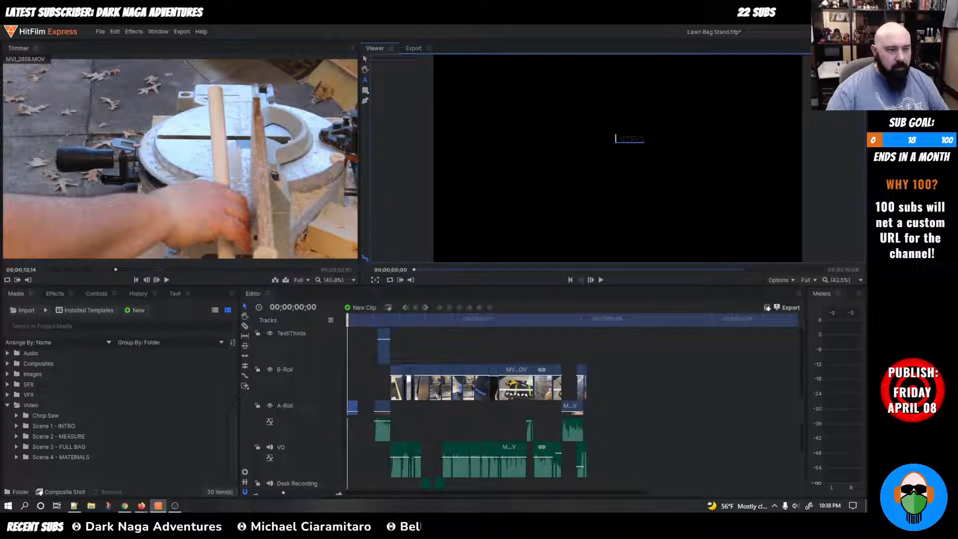
# Step: Recolour the whole INTRO text to dark red, #aa0000
pyautogui.hotkey('ctrl', 'a')
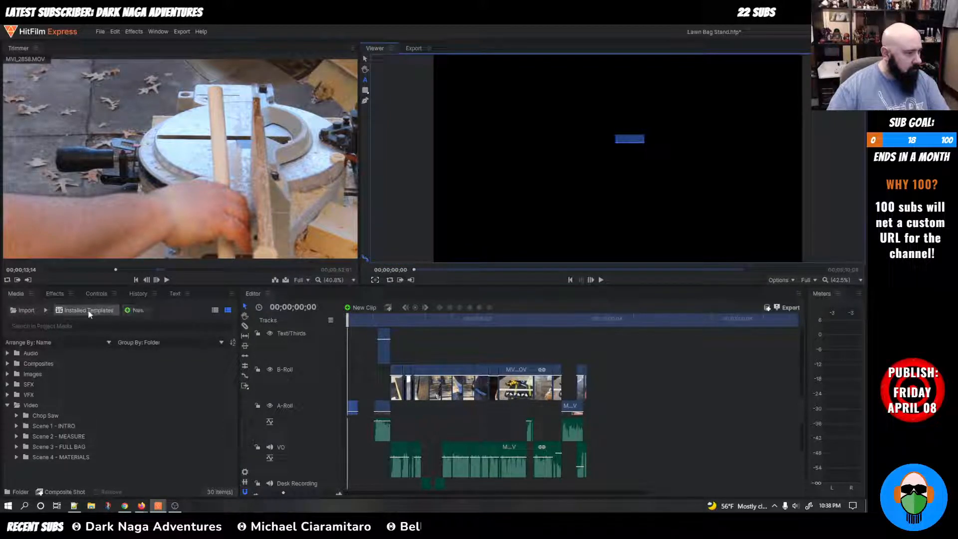
pyautogui.click(176, 294)
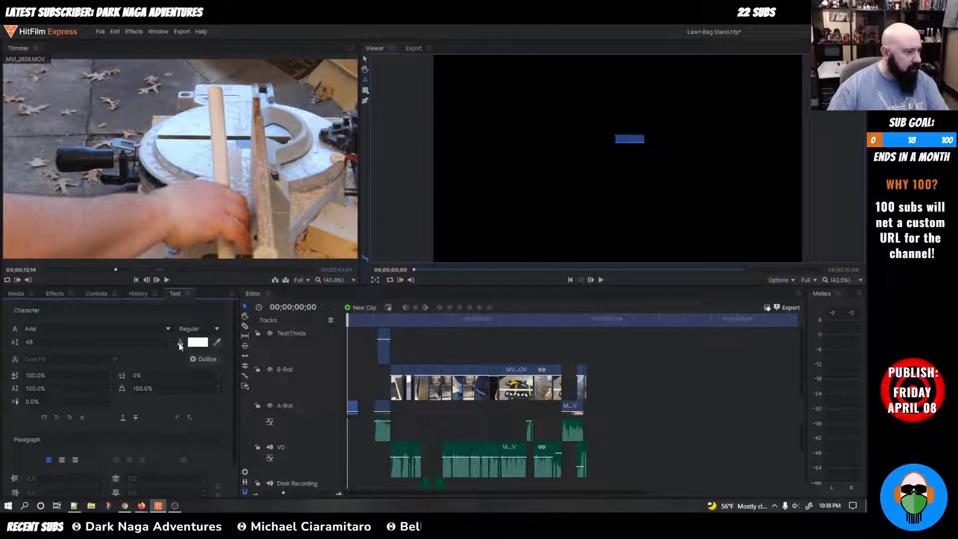
pyautogui.click(197, 342)
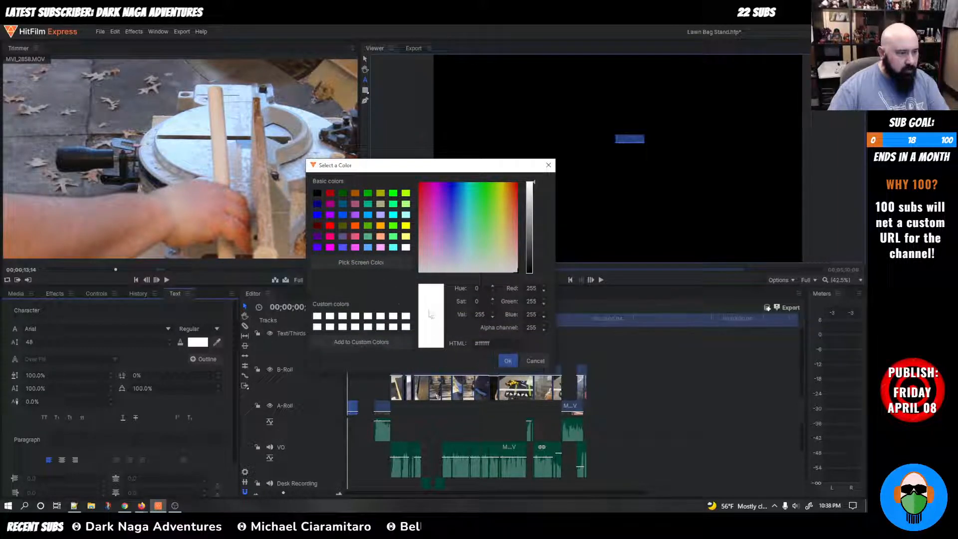
pyautogui.click(330, 194)
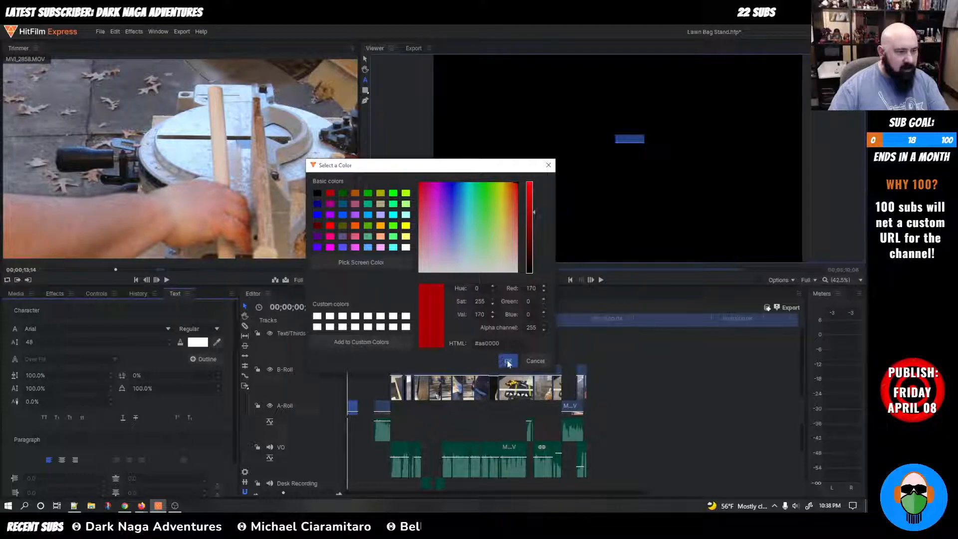
pyautogui.click(507, 360)
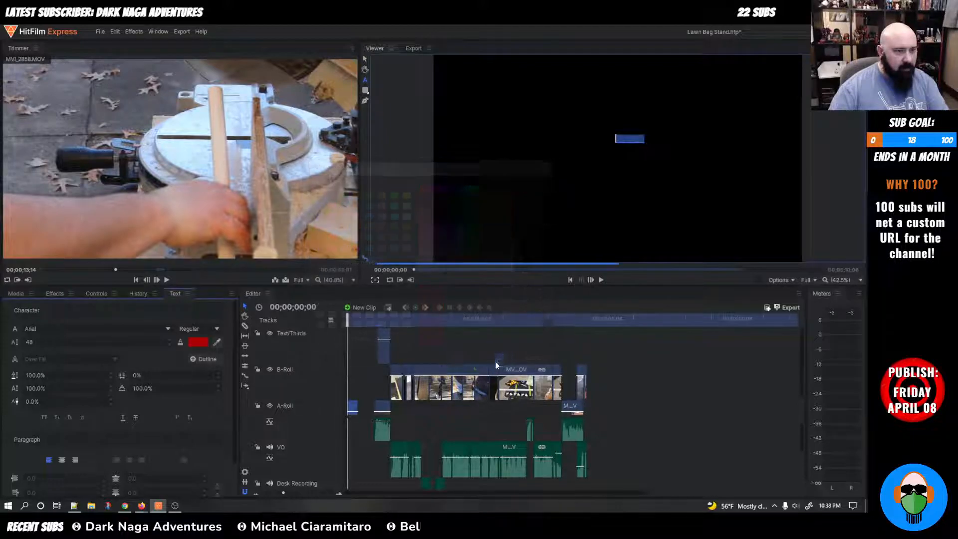
# Step: Make the INTRO text bold and set its font size to 100
pyautogui.click(188, 328)
pyautogui.click(195, 353)
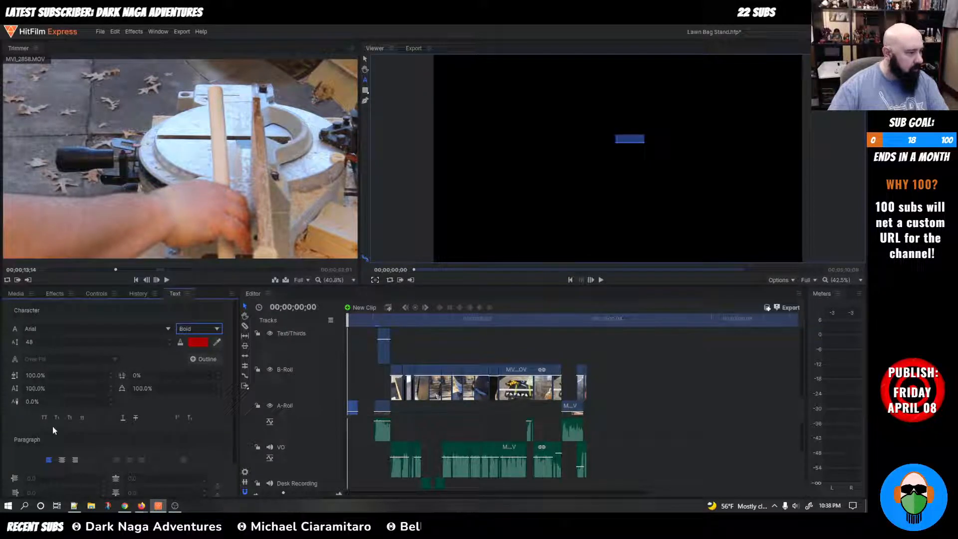
pyautogui.click(169, 342)
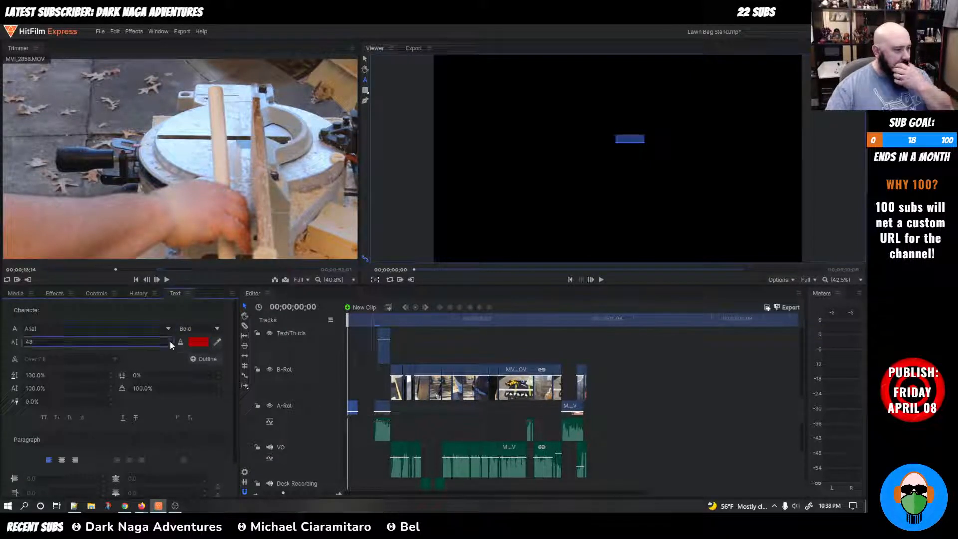
pyautogui.doubleClick(133, 344)
pyautogui.write('100')
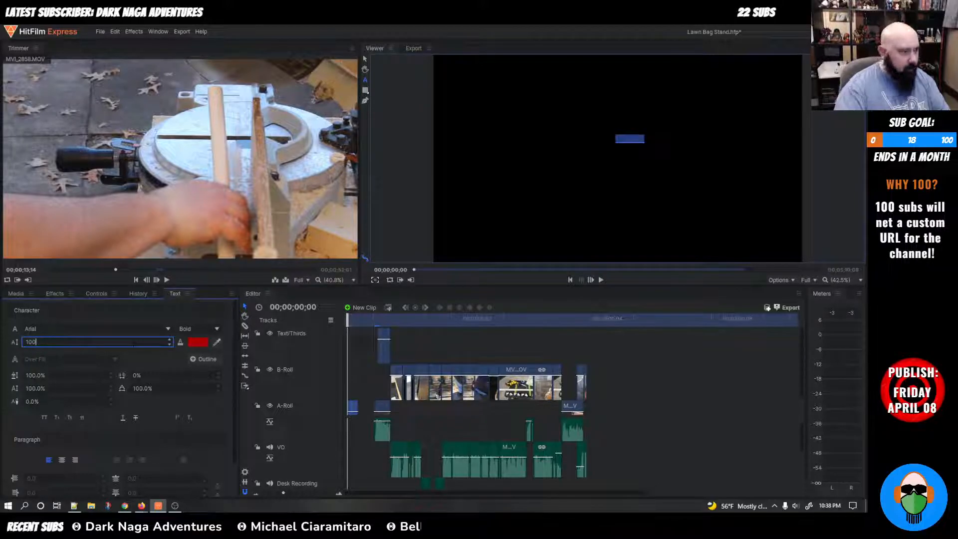
pyautogui.press('Return')
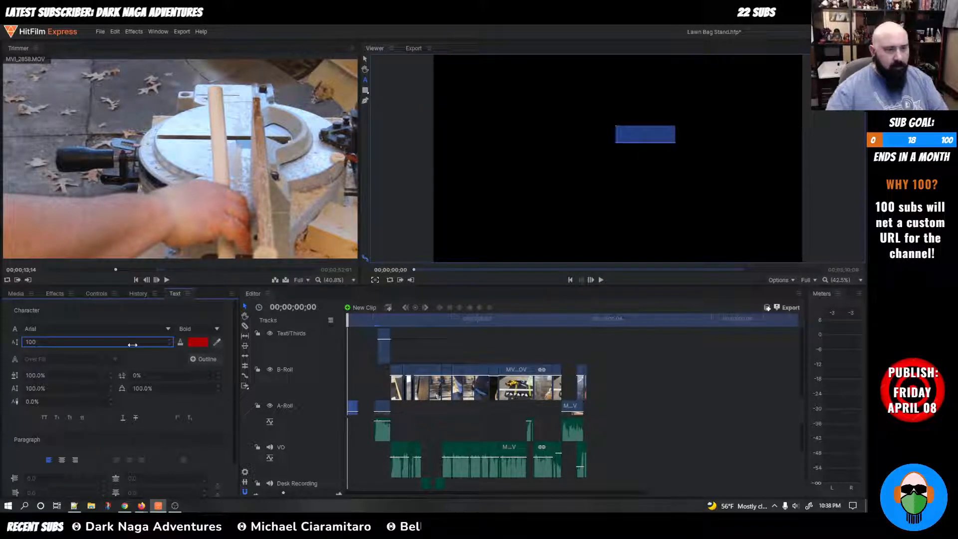
# Step: Move the INTRO text clip from the A-Roll track to the start of the Text/Thirds track
pyautogui.moveTo(635, 135); pyautogui.dragTo(619, 135)
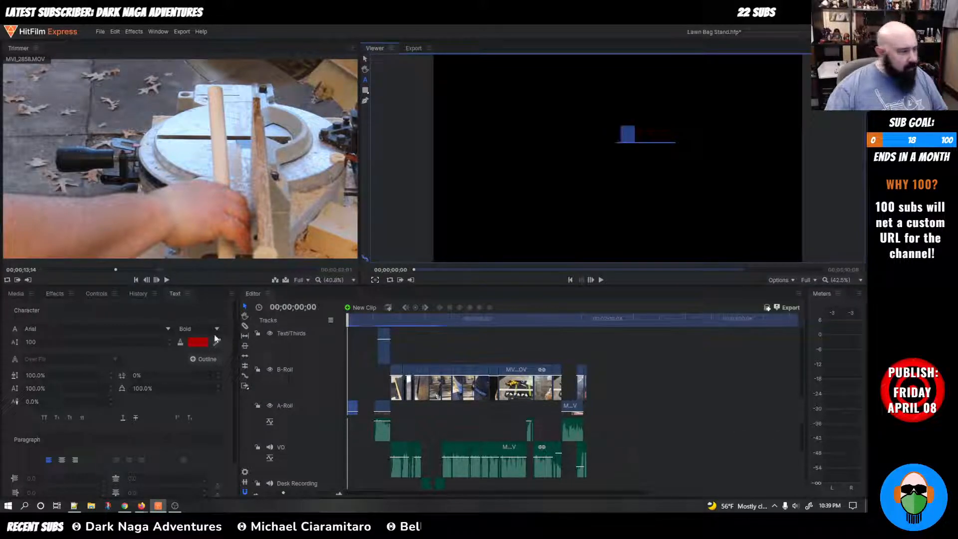
pyautogui.scroll(-1, 92, 407)
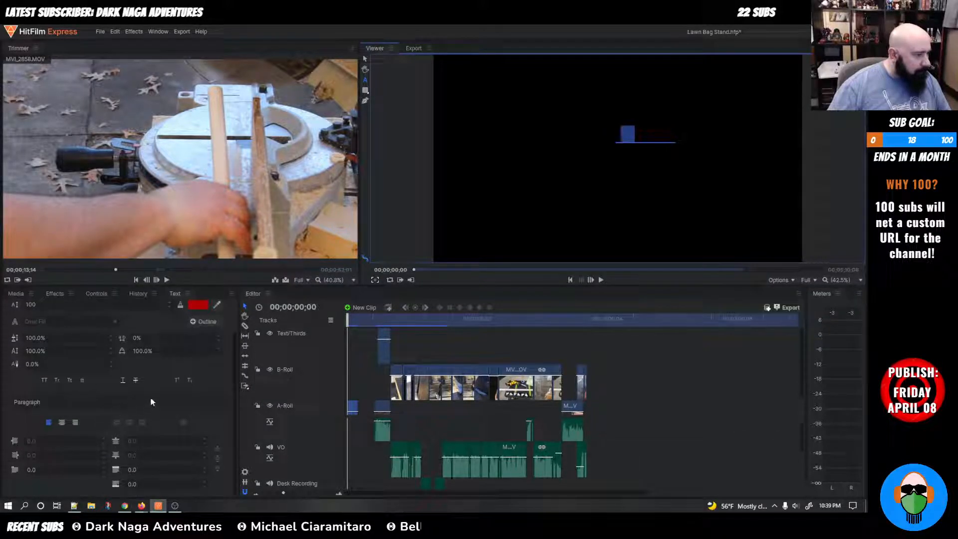
pyautogui.moveTo(353, 408); pyautogui.dragTo(352, 345)
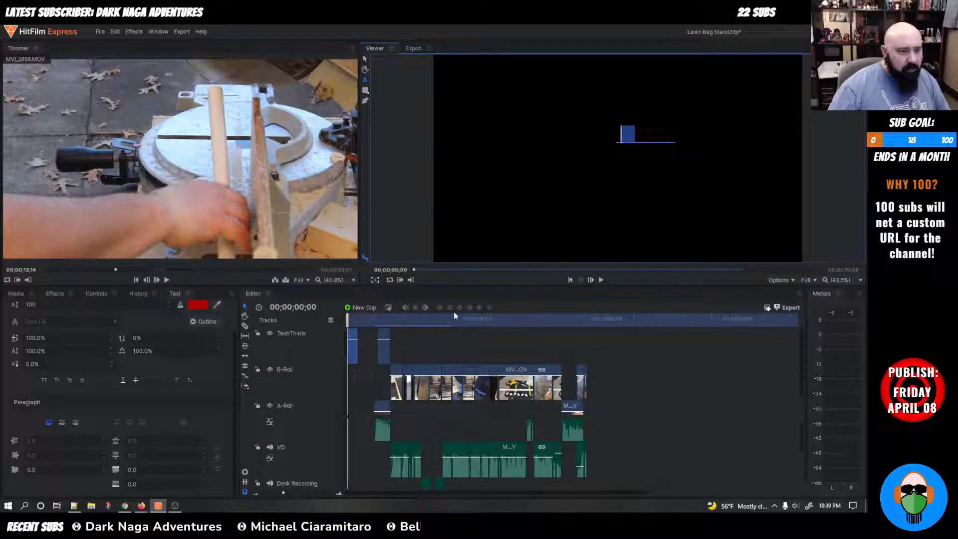
pyautogui.moveTo(353, 338); pyautogui.dragTo(345, 337)
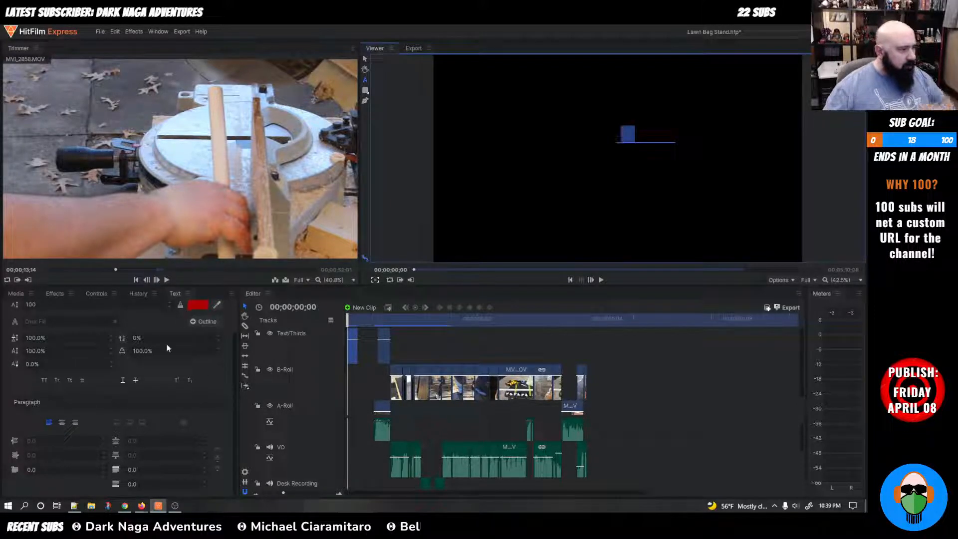
# Step: Add a 4.00 red outline to the selected letter N, try the Centered and Under Fill placements, and settle on Over Fill
pyautogui.scroll(2, 166, 343)
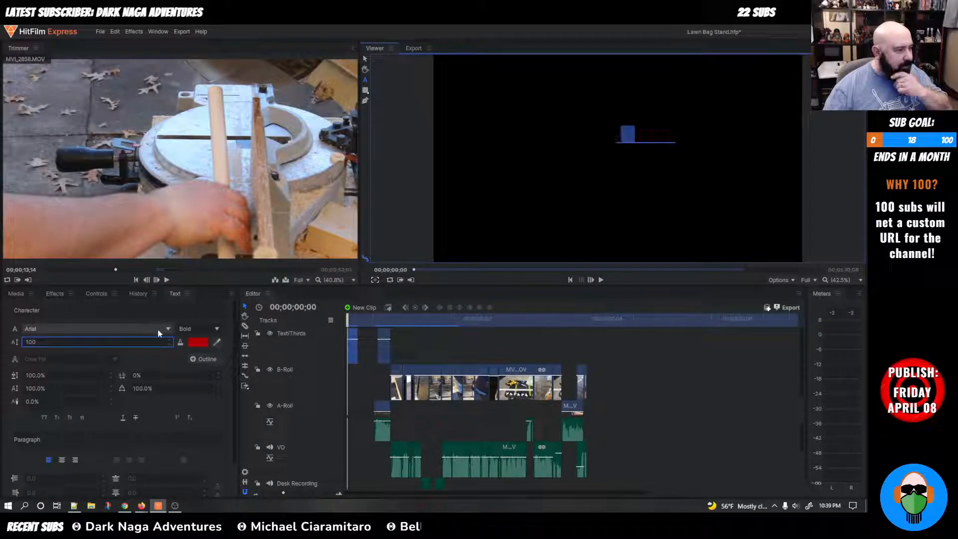
pyautogui.click(110, 362)
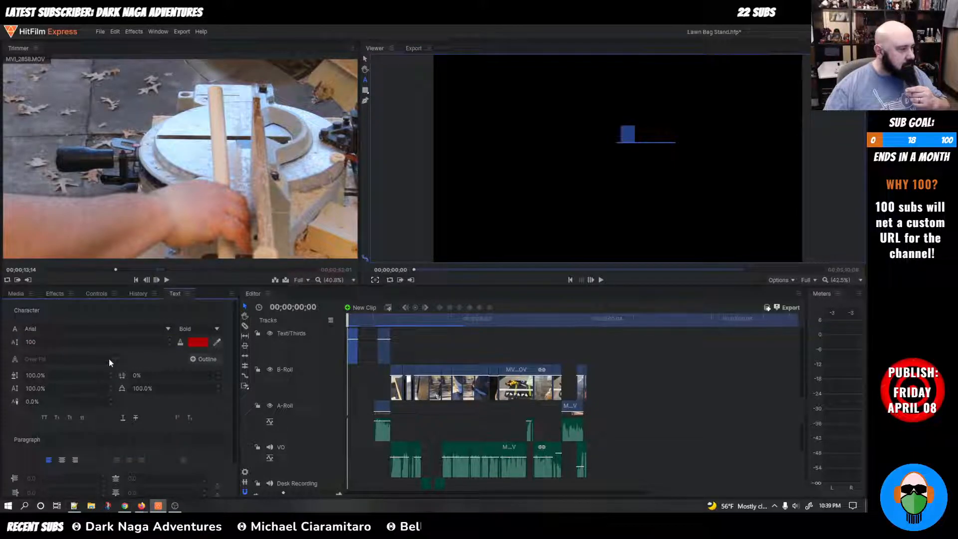
pyautogui.click(197, 359)
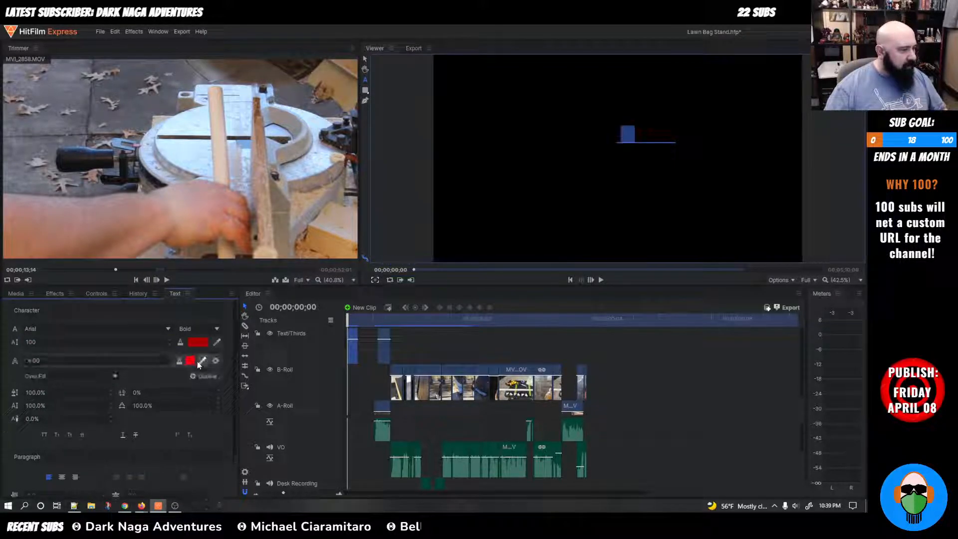
pyautogui.click(64, 375)
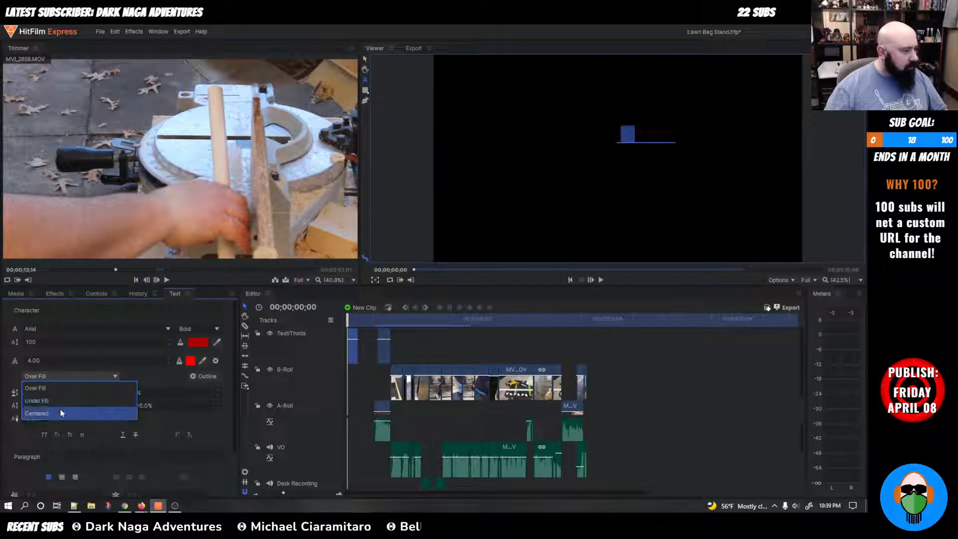
pyautogui.click(60, 410)
pyautogui.click(70, 374)
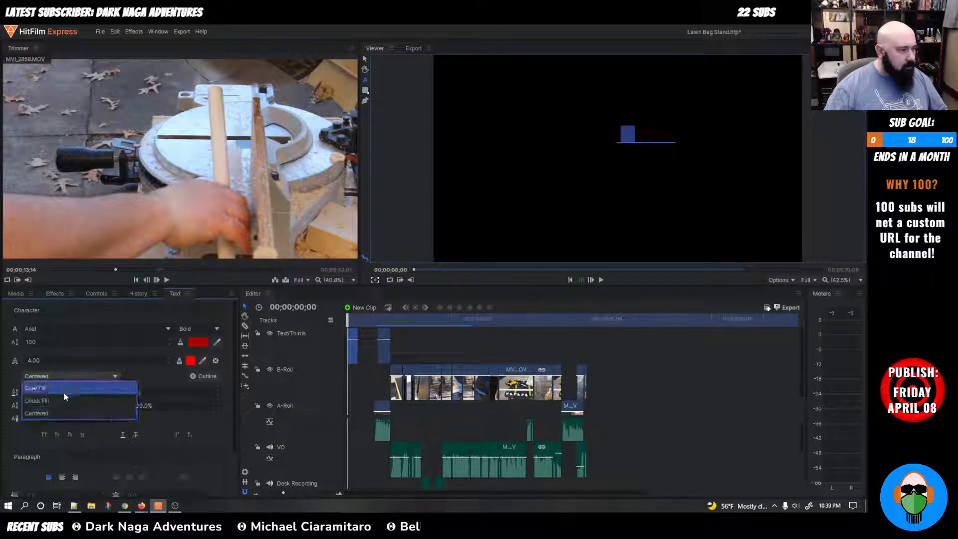
pyautogui.click(64, 391)
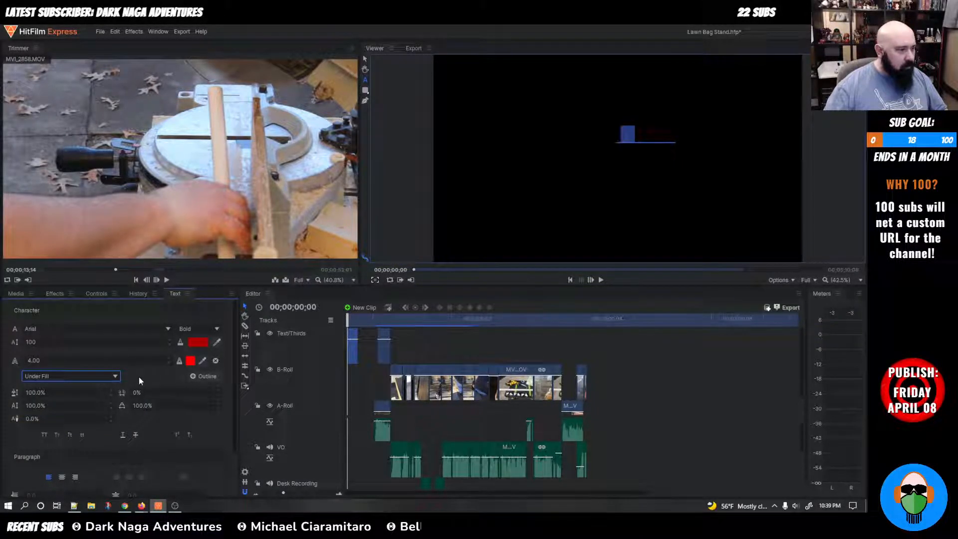
pyautogui.click(92, 373)
pyautogui.click(75, 378)
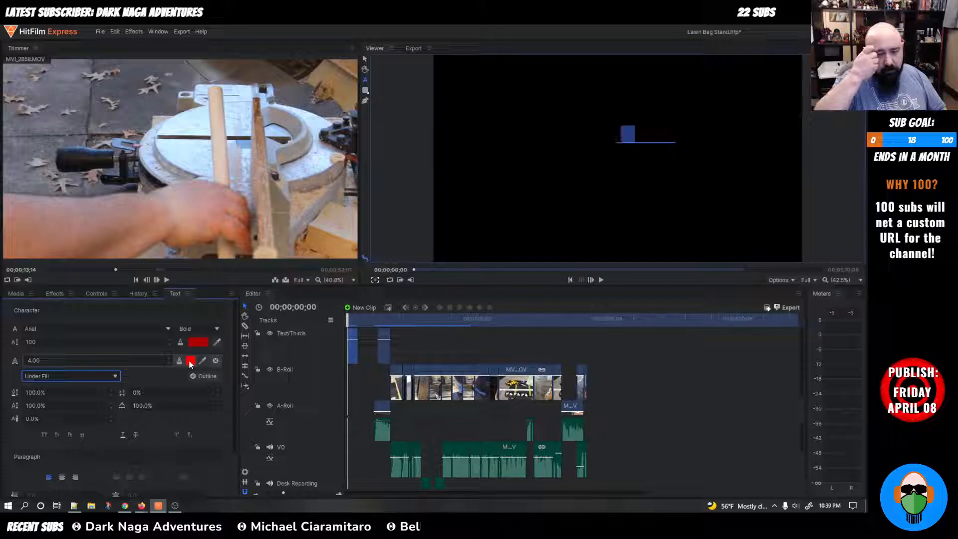
pyautogui.click(57, 377)
pyautogui.click(54, 387)
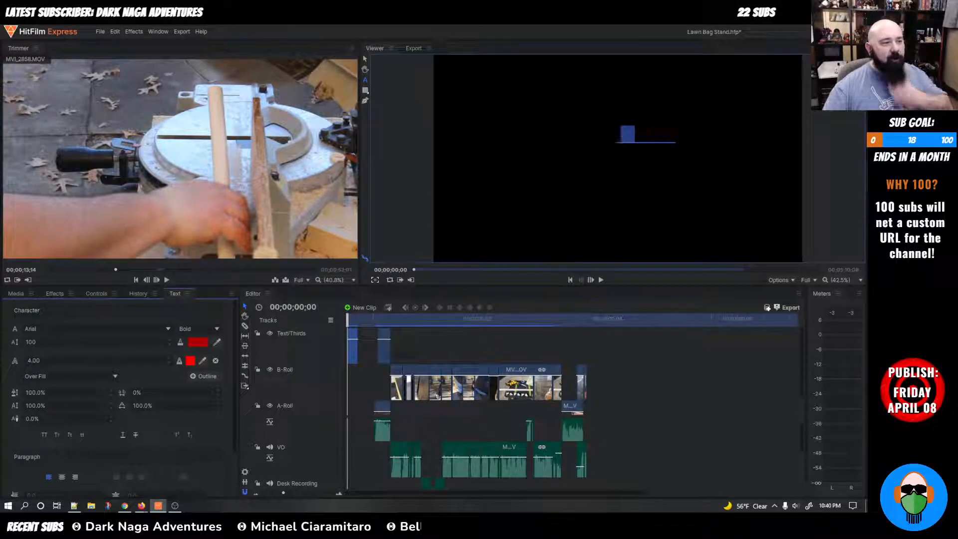
# Step: Deselect the INTRO text and save the project
pyautogui.click(685, 346)
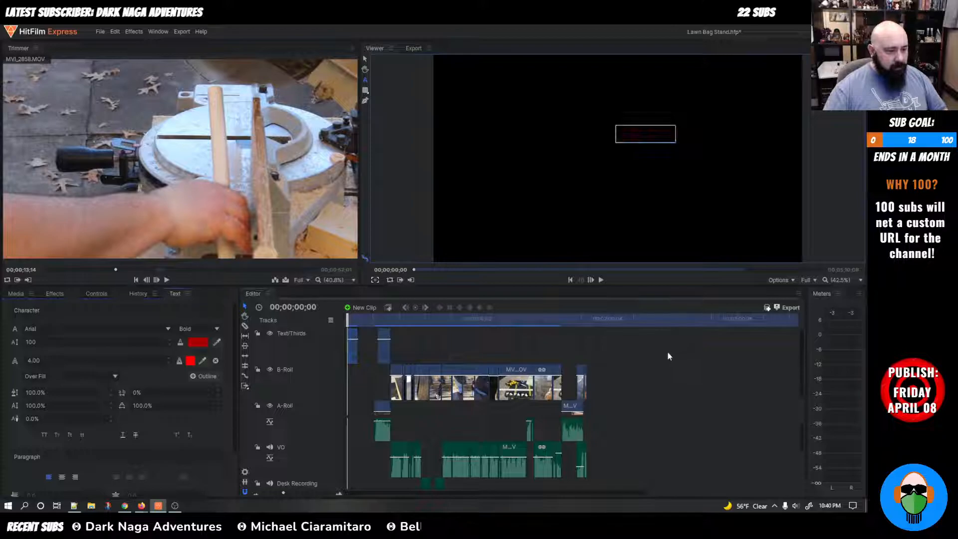
pyautogui.click(100, 31)
pyautogui.click(114, 83)
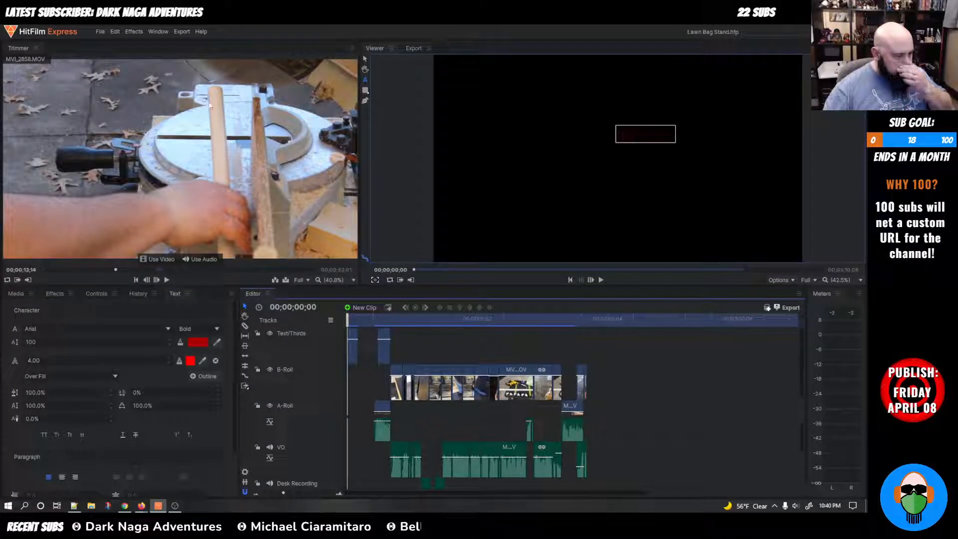
# Step: Extend the INTRO text clip on the Text/Thirds track and paste the copied content using the Overlay option
pyautogui.moveTo(360, 334); pyautogui.dragTo(367, 336)
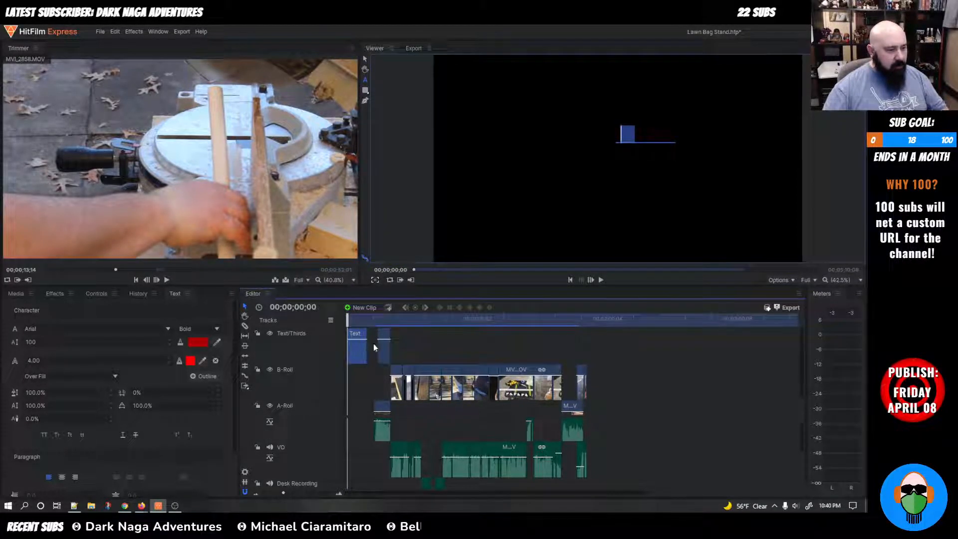
pyautogui.hotkey('ctrl', 'v')
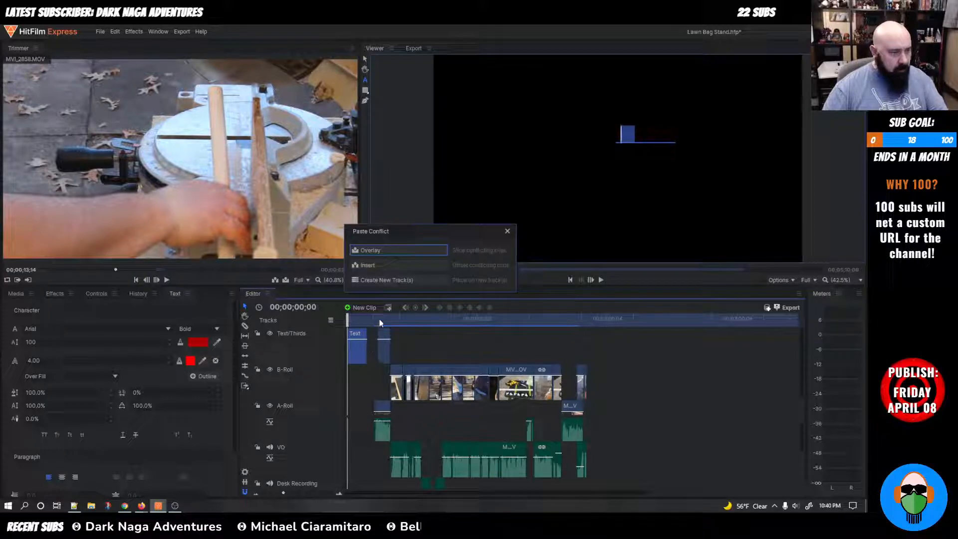
pyautogui.click(384, 252)
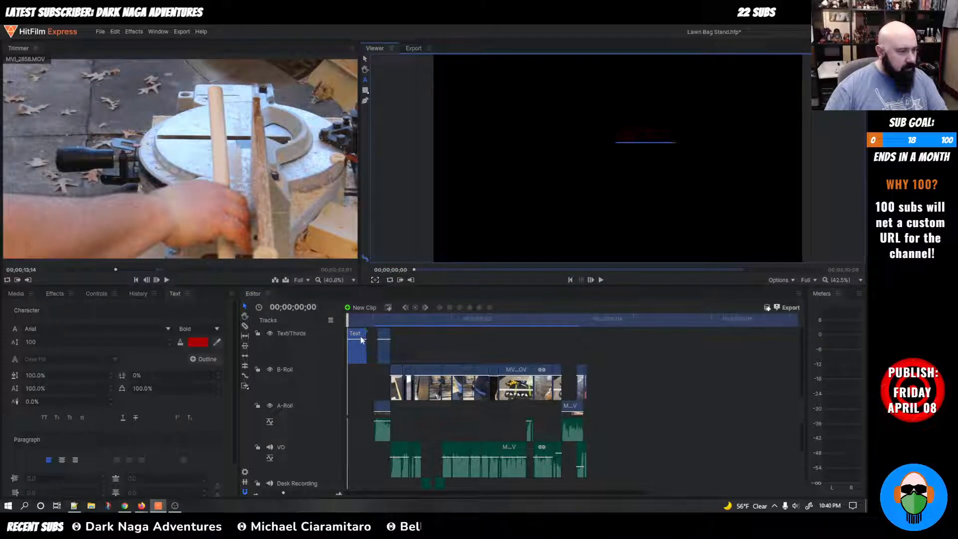
pyautogui.moveTo(359, 336); pyautogui.dragTo(359, 378)
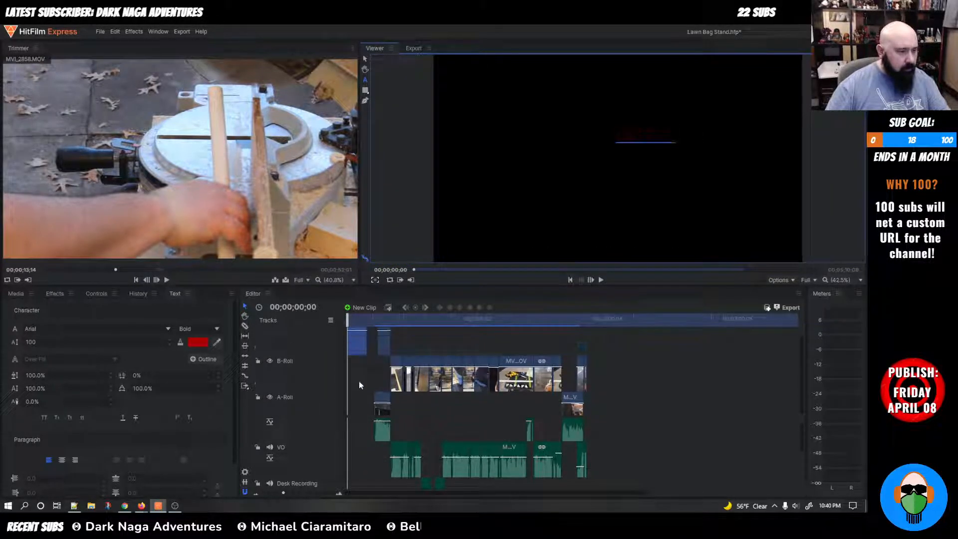
pyautogui.scroll(-2, 359, 384)
pyautogui.scroll(-1, 358, 381)
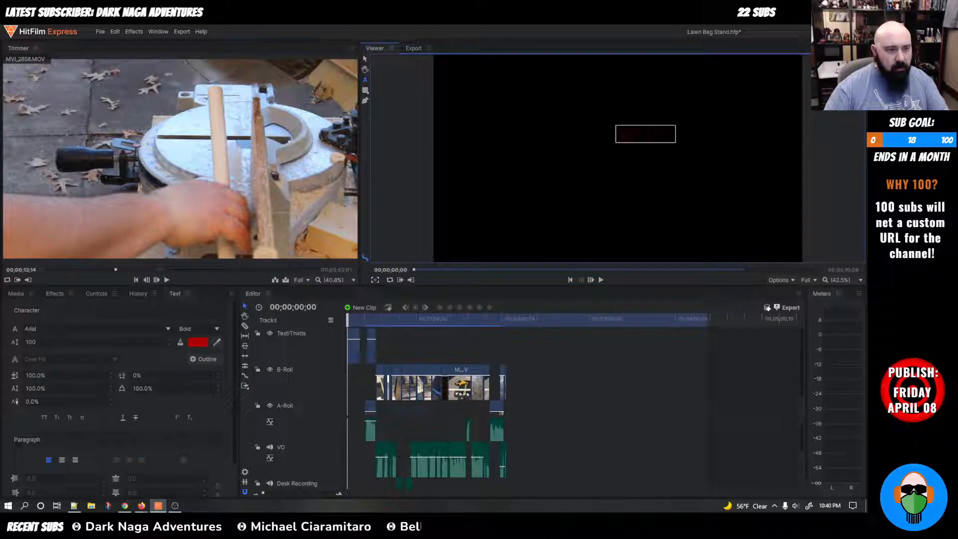
# Step: Move the INTRO text lower and further left within the frame, and undo the last edit
pyautogui.click(366, 71)
pyautogui.moveTo(630, 134)
pyautogui.mouseDown()
pyautogui.moveTo(584, 162)
pyautogui.moveTo(621, 129)
pyautogui.mouseUp()
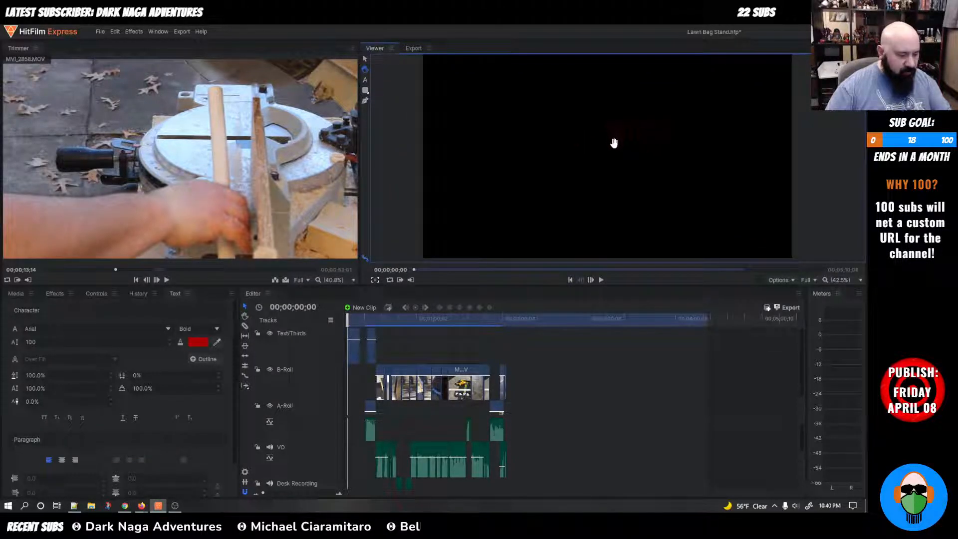
pyautogui.click(366, 80)
pyautogui.click(365, 59)
pyautogui.click(623, 129)
pyautogui.moveTo(621, 131); pyautogui.dragTo(510, 164)
pyautogui.hotkey('ctrl', 'z')
# Step: Select the whole INTRO text in the frame and examine its character and paragraph formatting options
pyautogui.press('t')
pyautogui.click(562, 154)
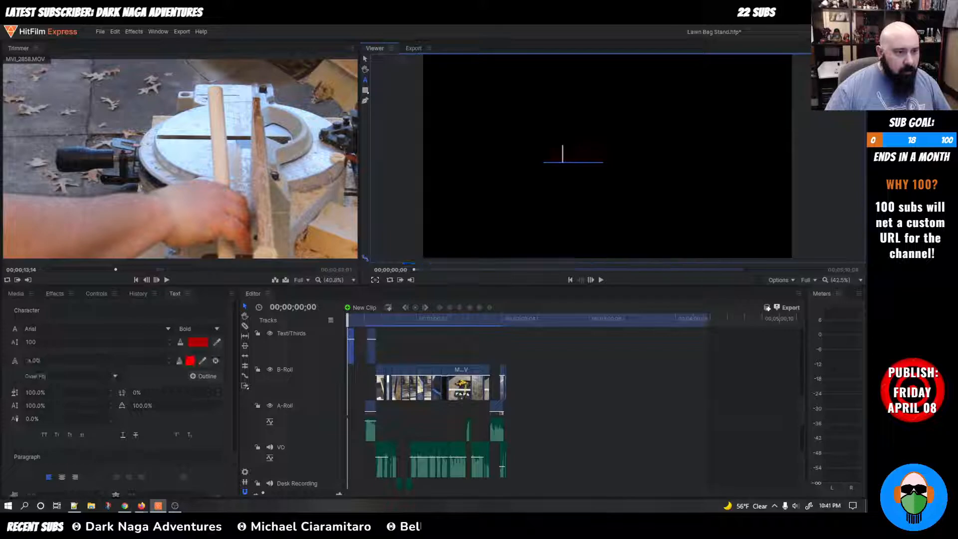
pyautogui.hotkey('ctrl', 'a')
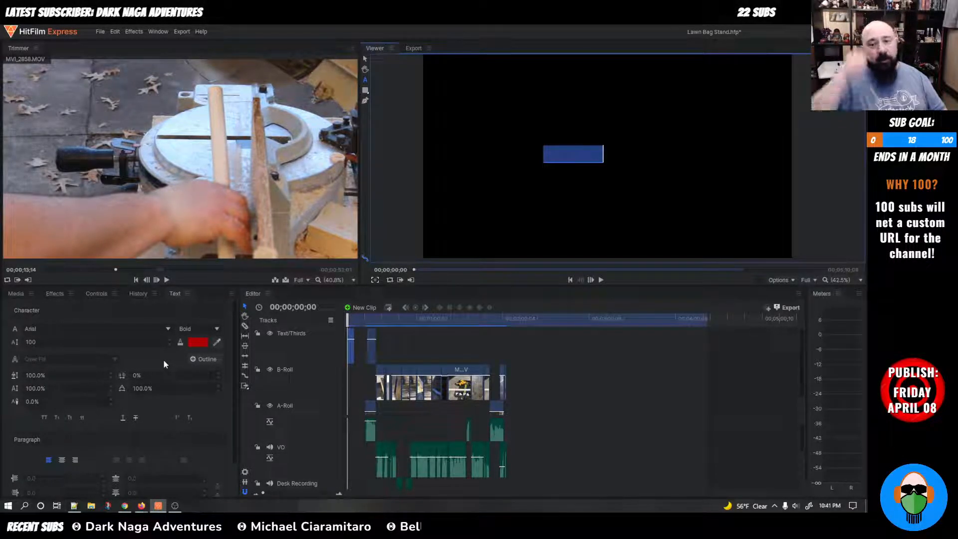
pyautogui.scroll(-3, 151, 356)
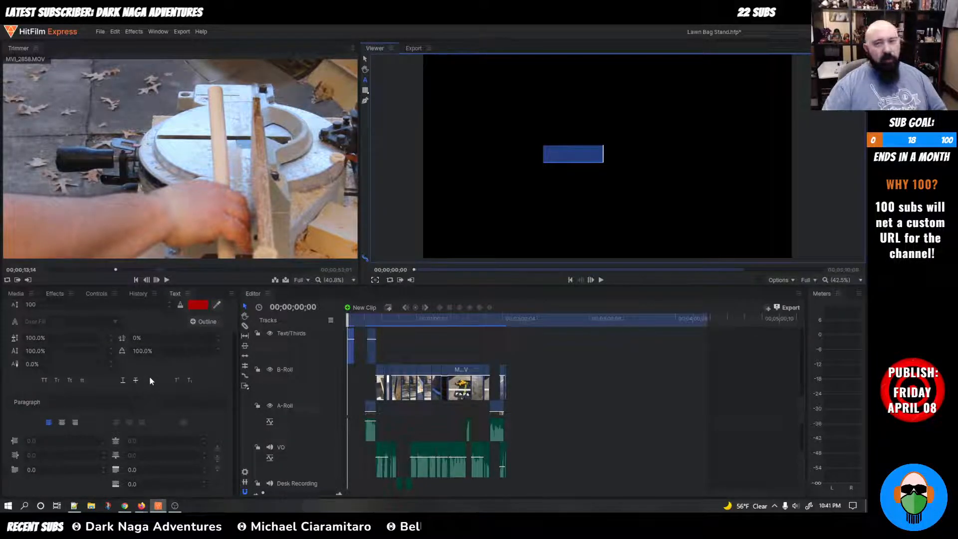
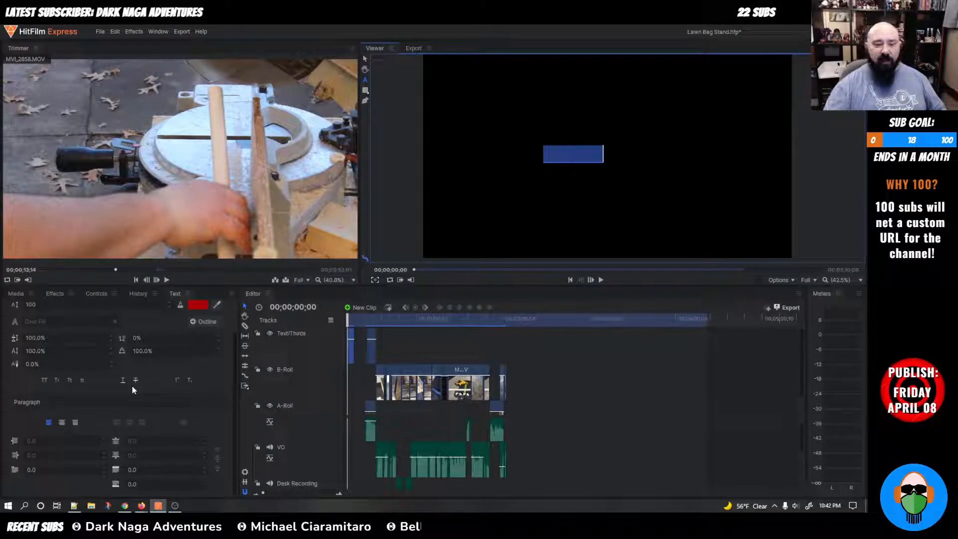
pyautogui.click(83, 403)
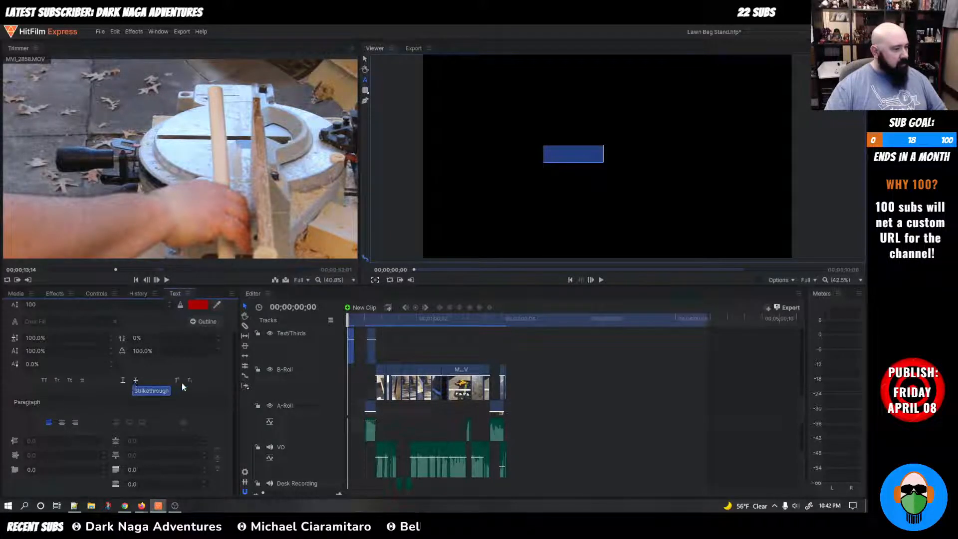
pyautogui.scroll(1, 100, 394)
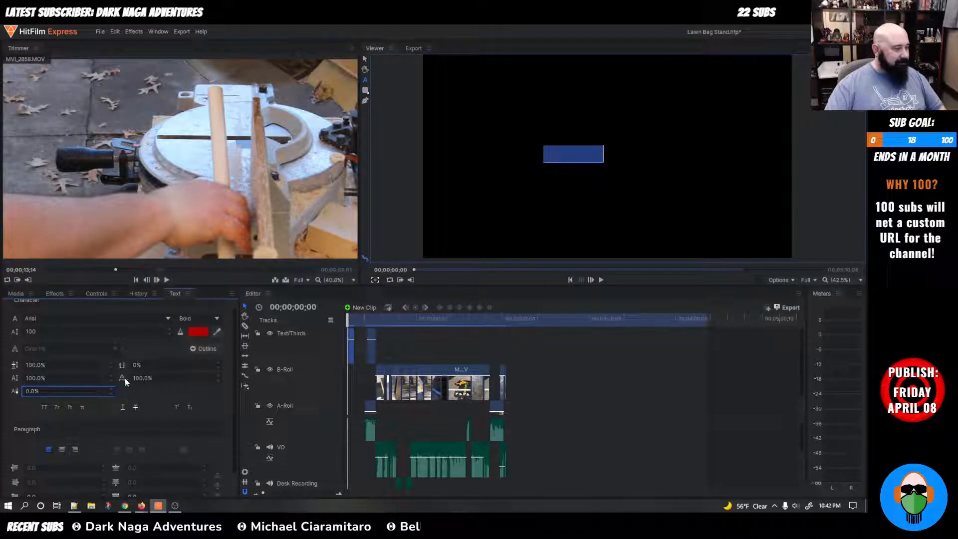
pyautogui.scroll(-1, 165, 406)
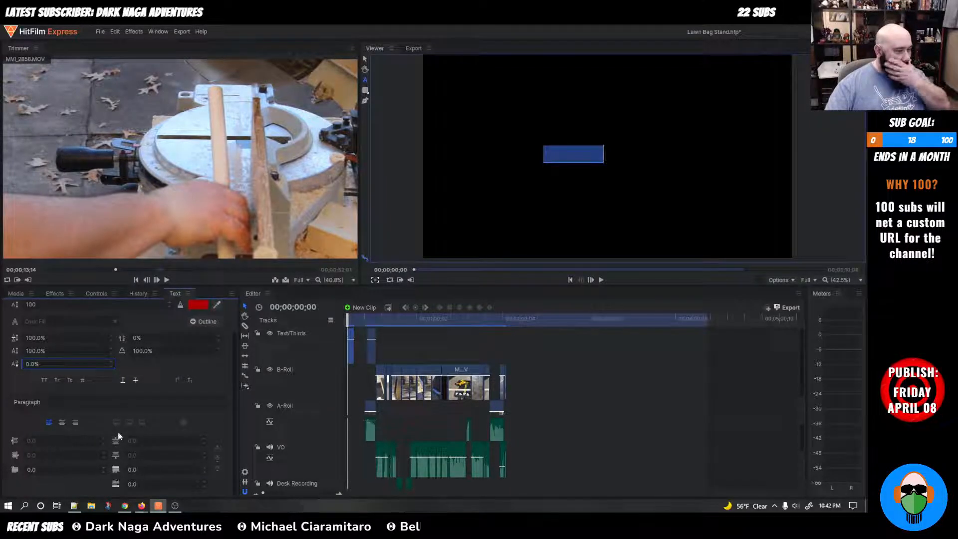
pyautogui.click(76, 474)
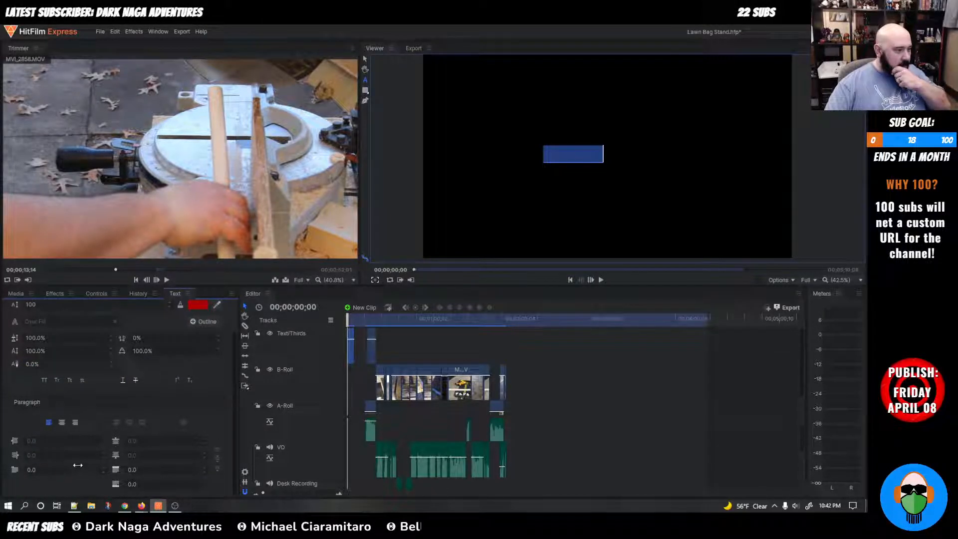
pyautogui.scroll(1, 92, 401)
pyautogui.click(92, 401)
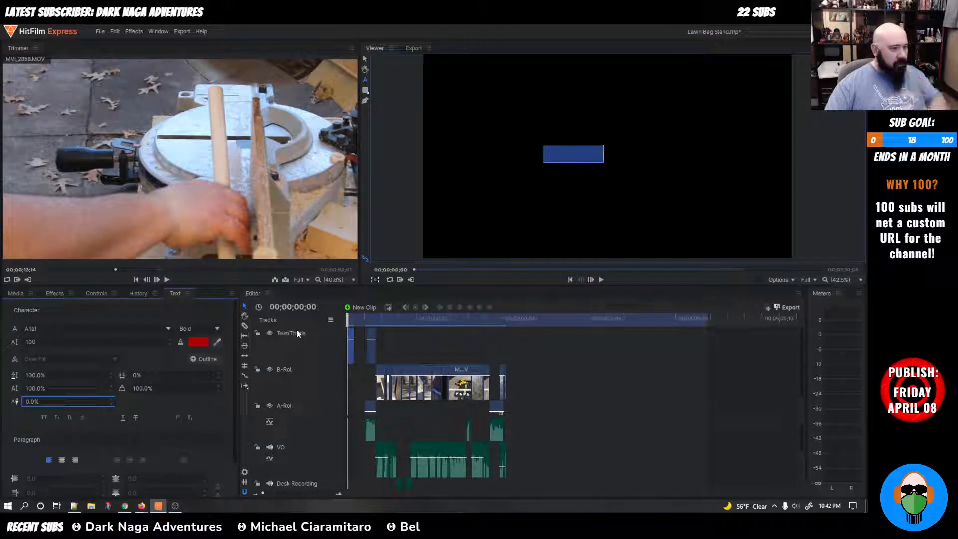
# Step: Play the timeline briefly from the beginning to check the INTRO text, and place the text cursor in it again
pyautogui.click(348, 315)
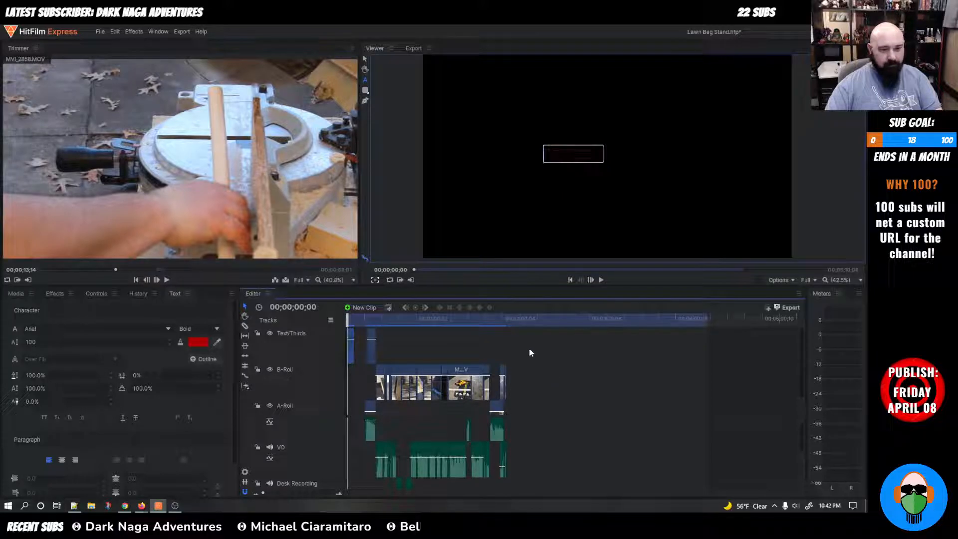
pyautogui.press('space')
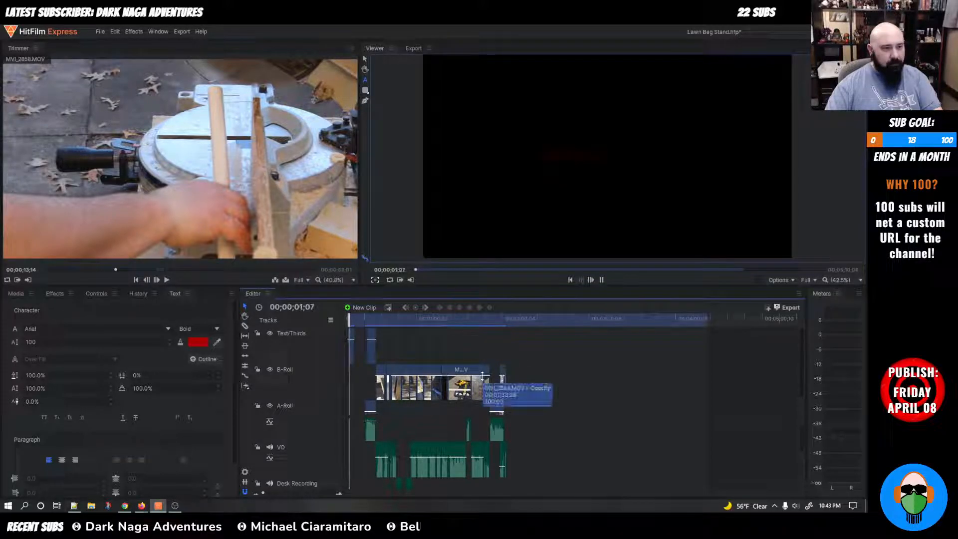
pyautogui.click(562, 160)
# Step: Look through the project media folders, checking Audio, Composites and VFX, and dismiss the unneeded import dialog
pyautogui.click(15, 294)
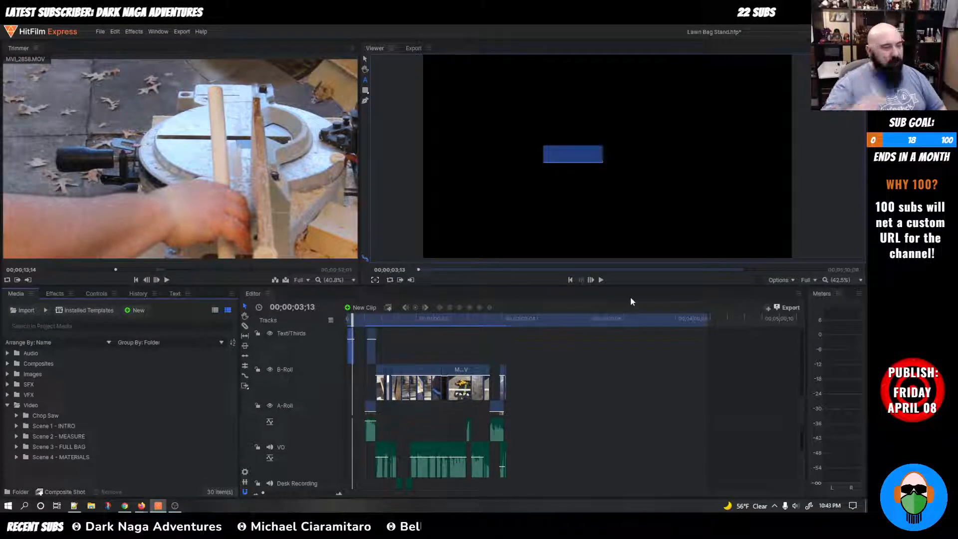
pyautogui.click(8, 353)
pyautogui.click(8, 353)
pyautogui.click(8, 364)
pyautogui.click(8, 363)
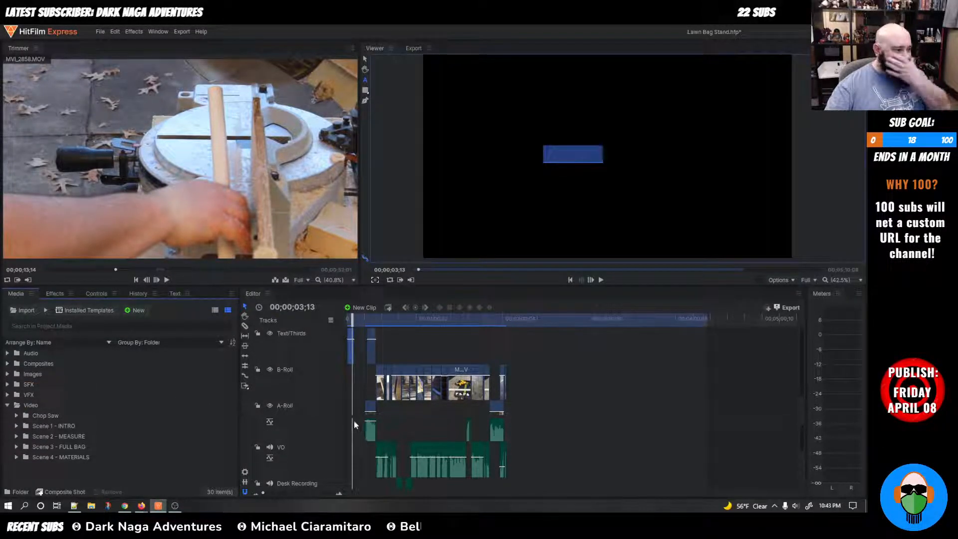
pyautogui.click(10, 396)
pyautogui.doubleClick(9, 395)
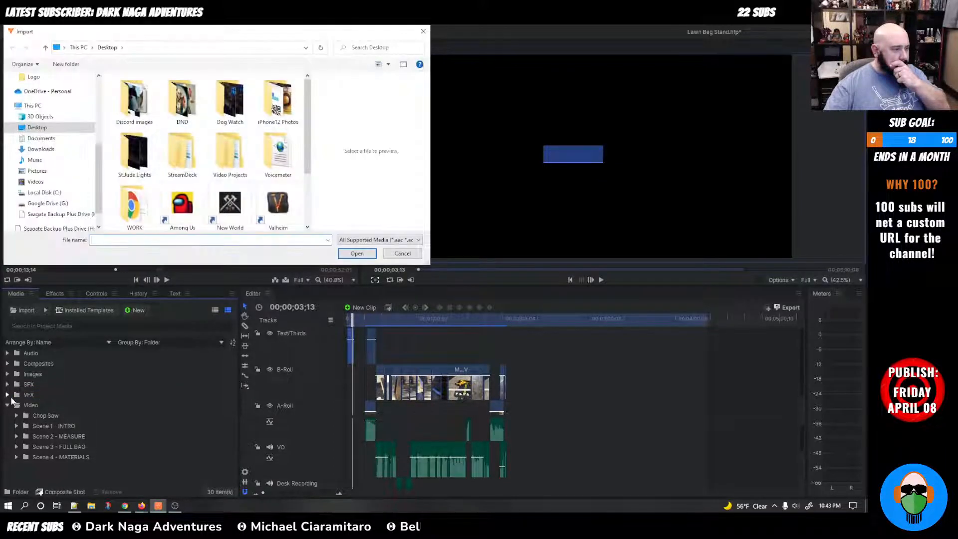
pyautogui.click(422, 31)
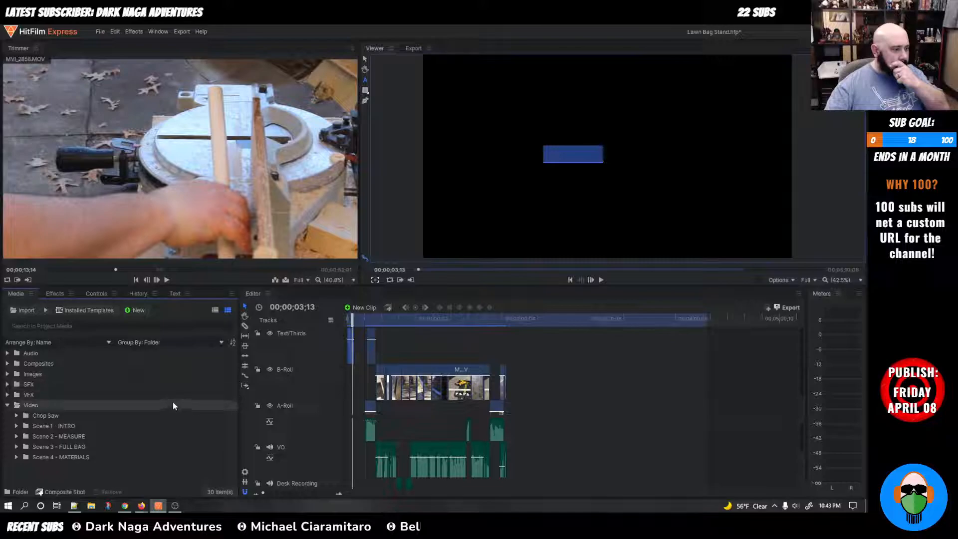
pyautogui.click(60, 394)
pyautogui.click(7, 395)
pyautogui.click(7, 394)
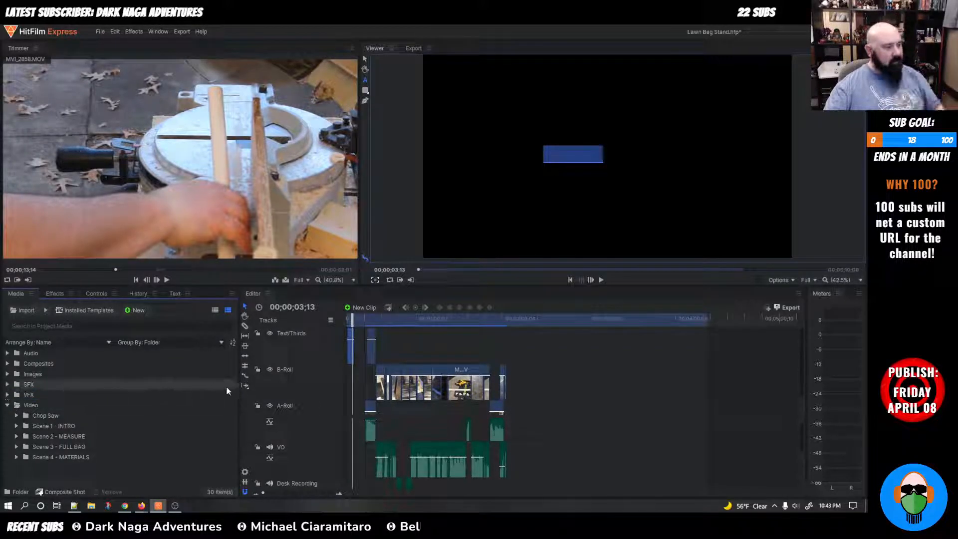
# Step: Try the Fit To Frame transform on the INTRO text clip and undo it
pyautogui.rightClick(350, 340)
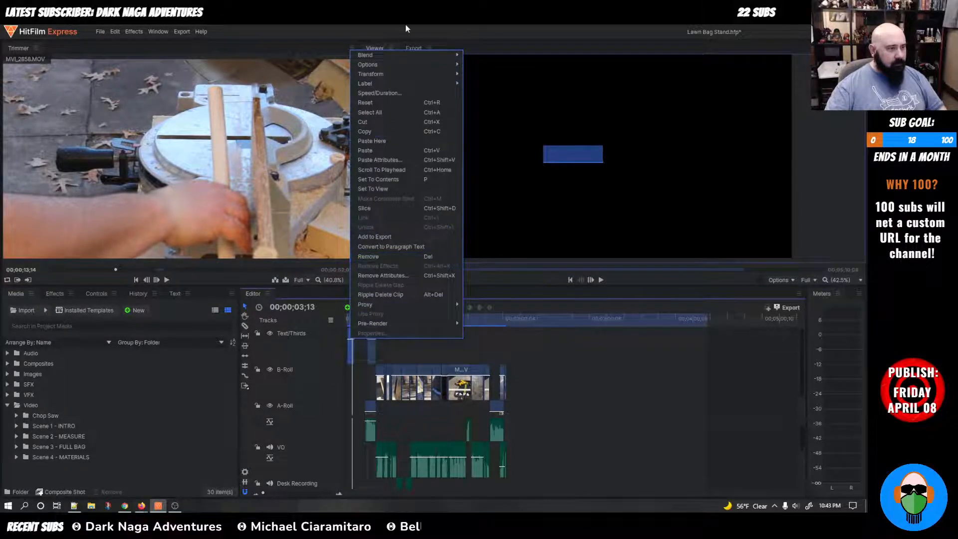
pyautogui.moveTo(403, 57)
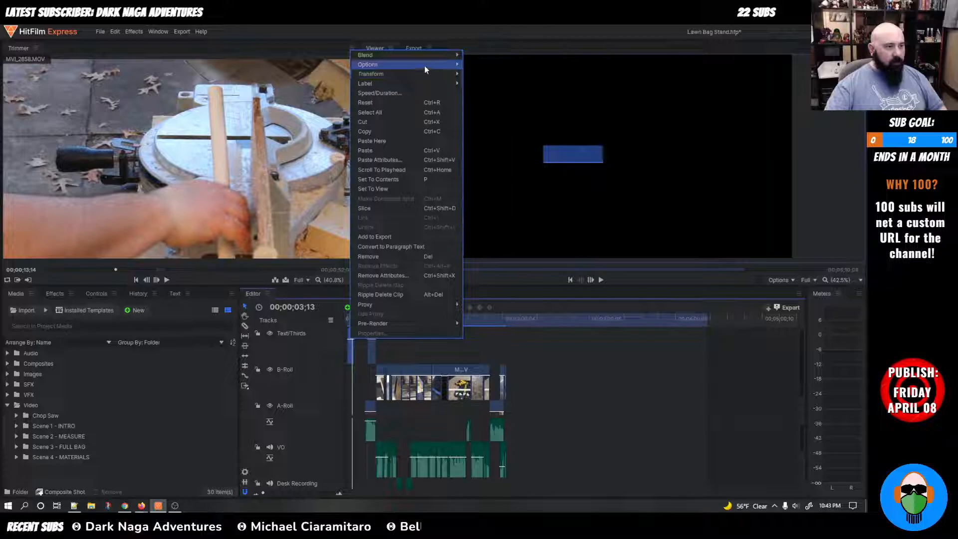
pyautogui.moveTo(420, 75)
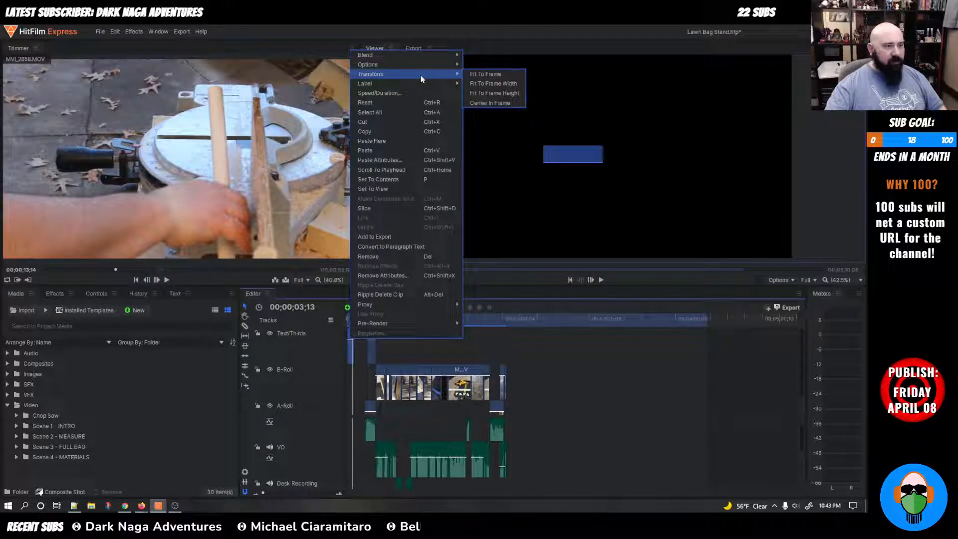
pyautogui.click(485, 74)
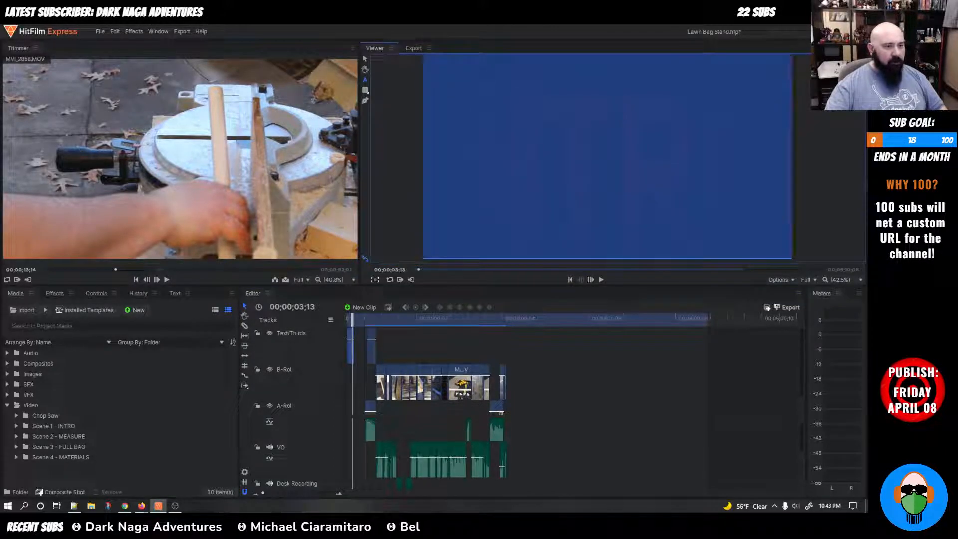
pyautogui.hotkey('ctrl', 'z')
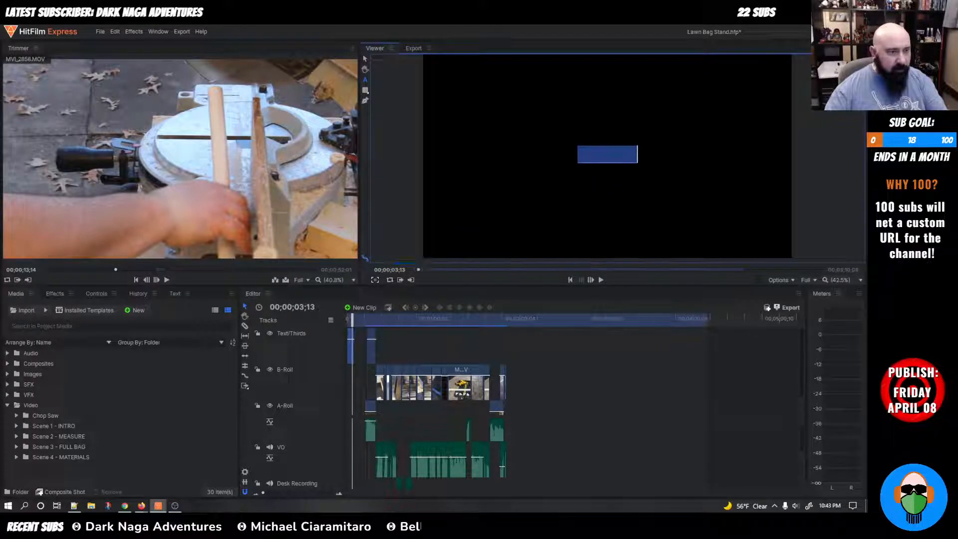
pyautogui.rightClick(594, 154)
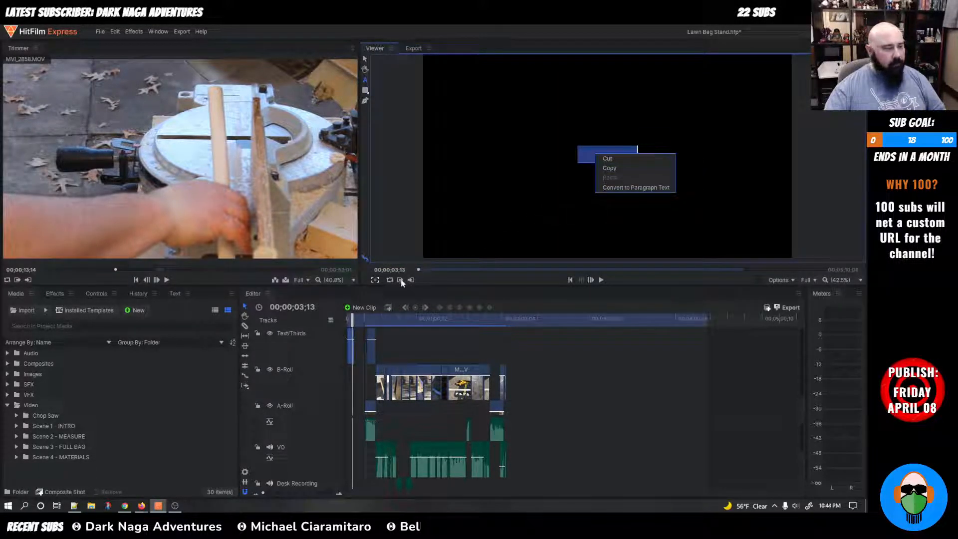
pyautogui.click(340, 334)
pyautogui.rightClick(350, 334)
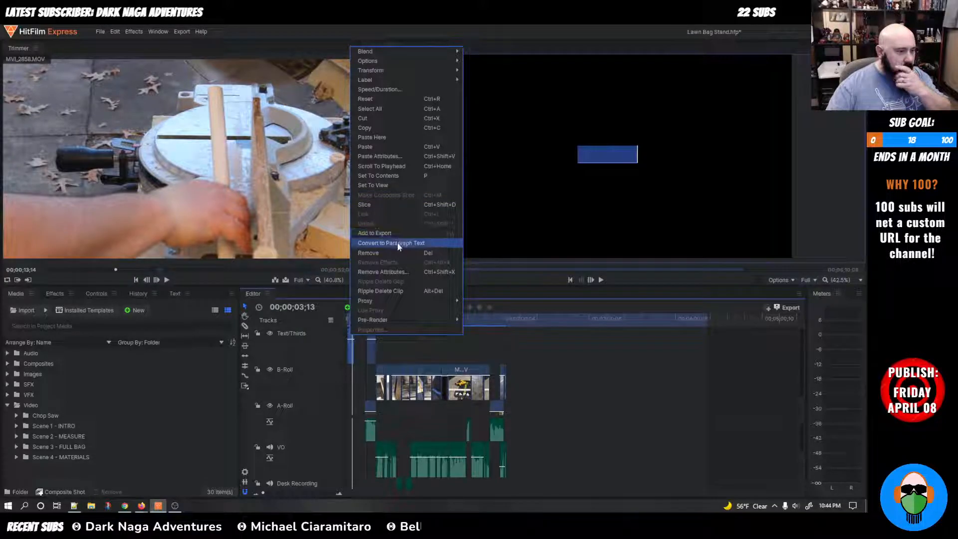
pyautogui.click(390, 271)
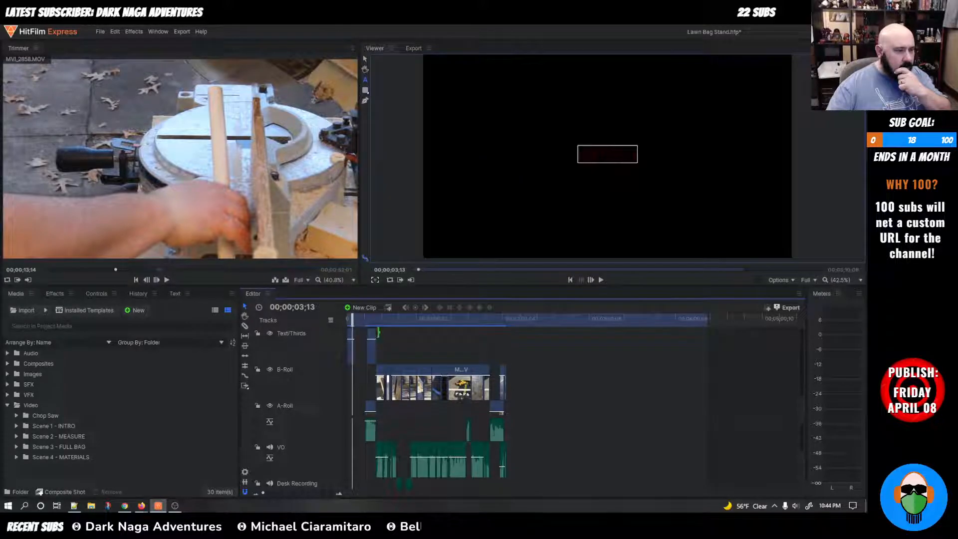
pyautogui.click(351, 339)
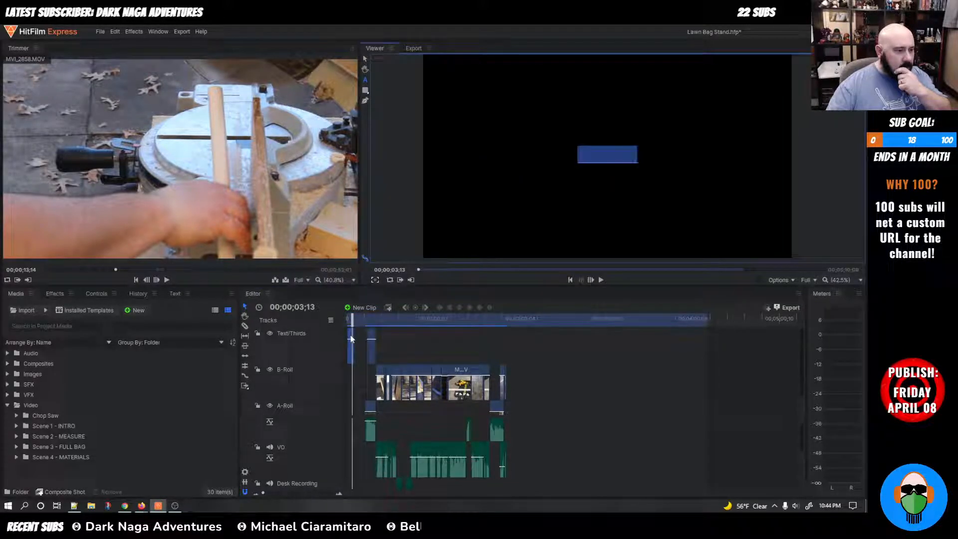
# Step: Try the Add and Lighten blend modes on the INTRO text clip on the Text/Thirds track
pyautogui.rightClick(350, 340)
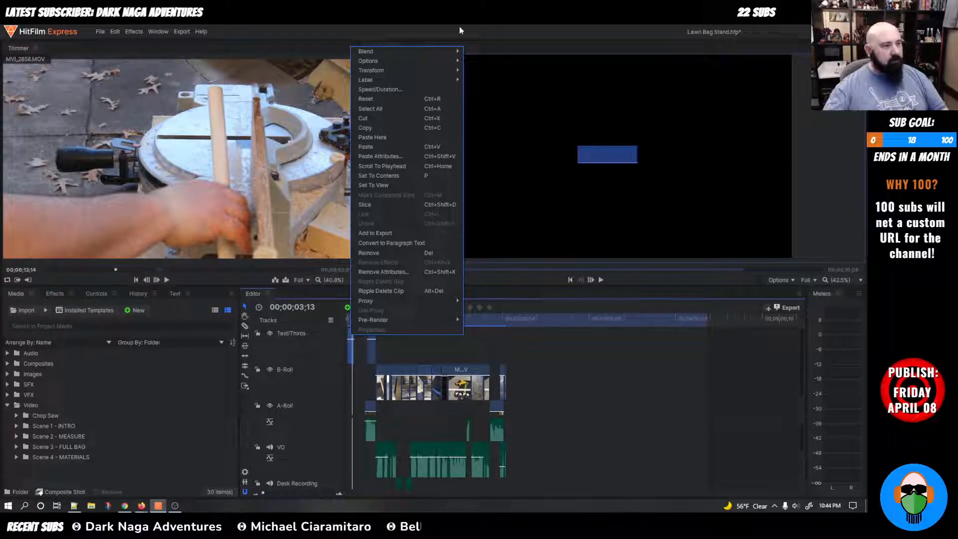
pyautogui.moveTo(419, 57)
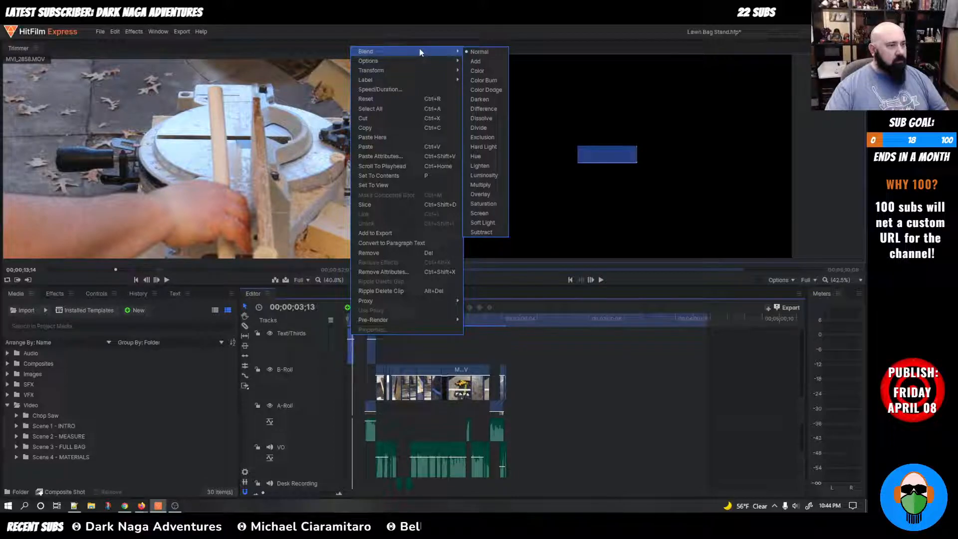
pyautogui.click(483, 62)
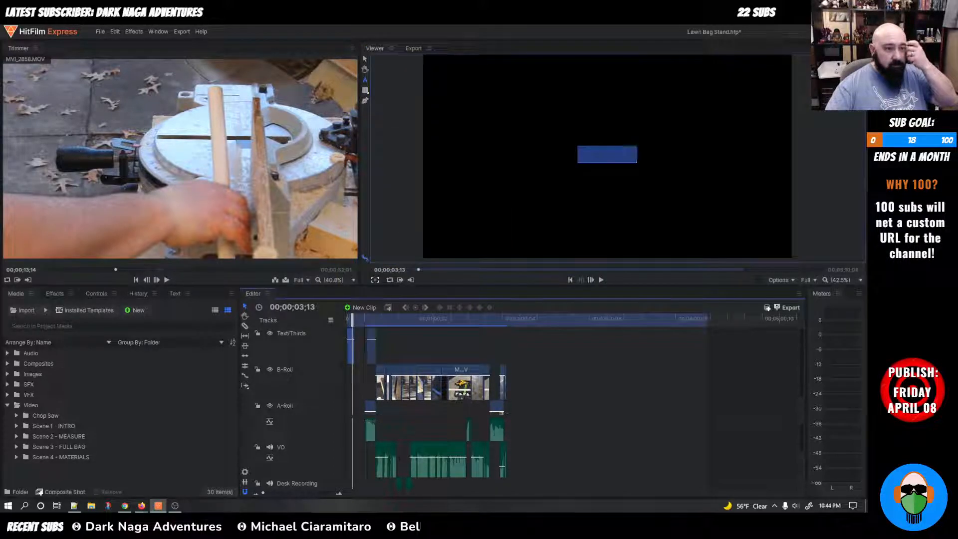
pyautogui.click(361, 344)
pyautogui.doubleClick(350, 346)
pyautogui.rightClick(351, 344)
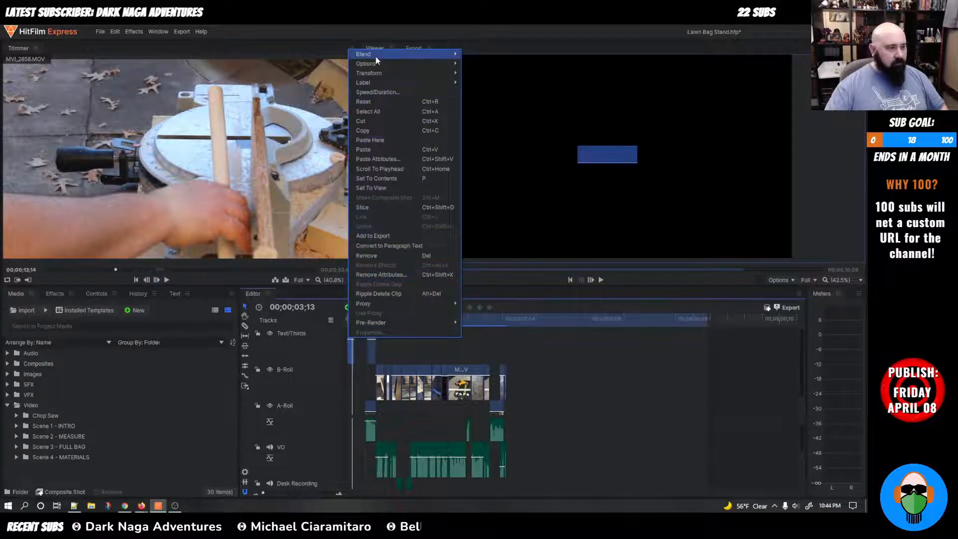
pyautogui.moveTo(379, 54)
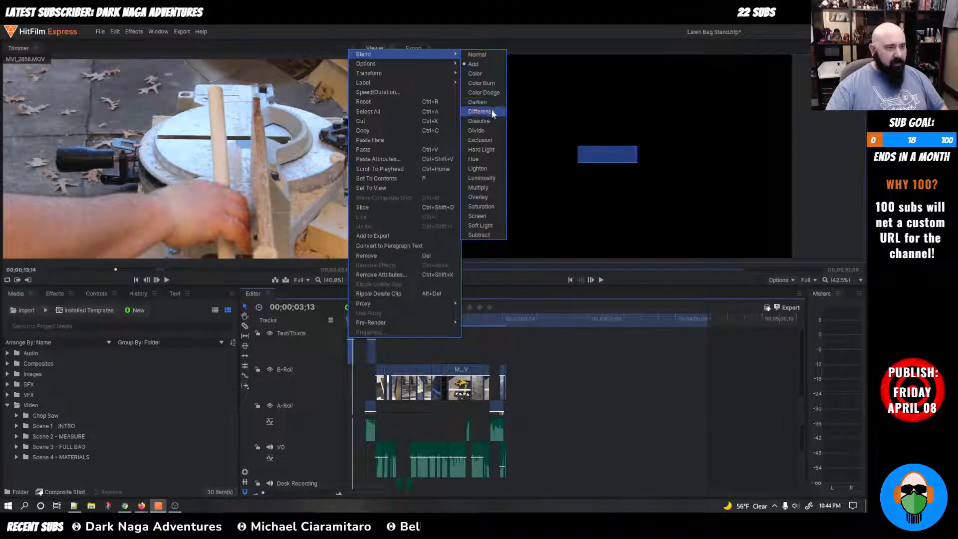
pyautogui.click(487, 167)
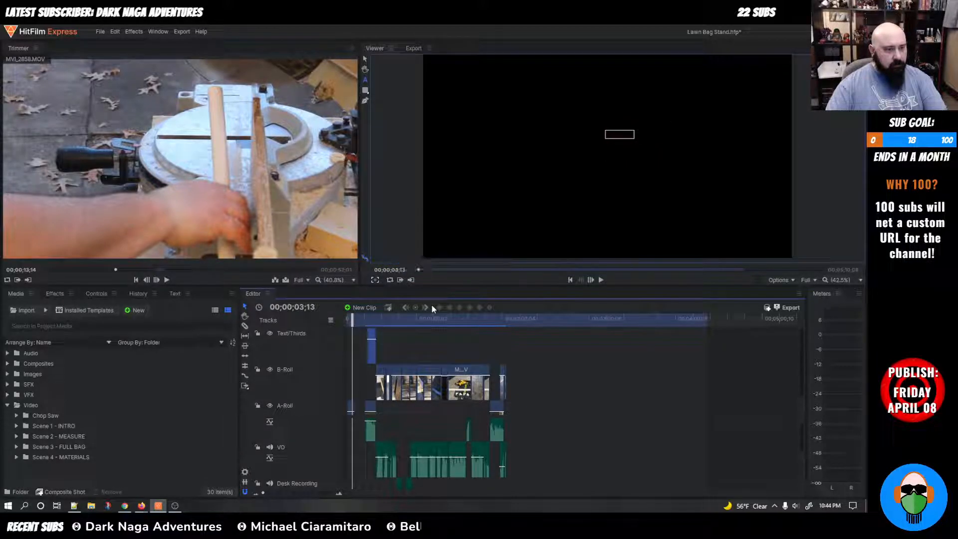
# Step: Delete the small text clip at the start of the A-Roll track
pyautogui.moveTo(605, 139); pyautogui.dragTo(634, 130)
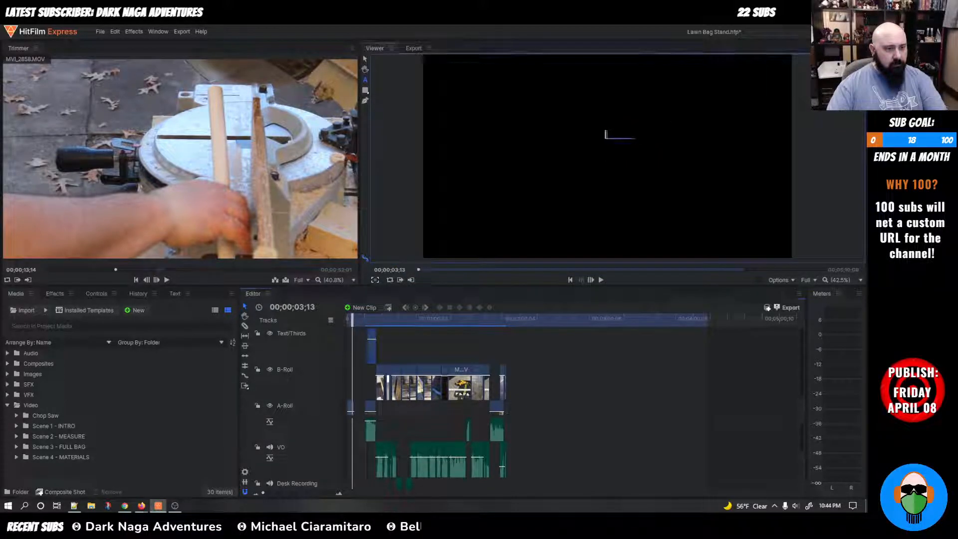
pyautogui.click(350, 408)
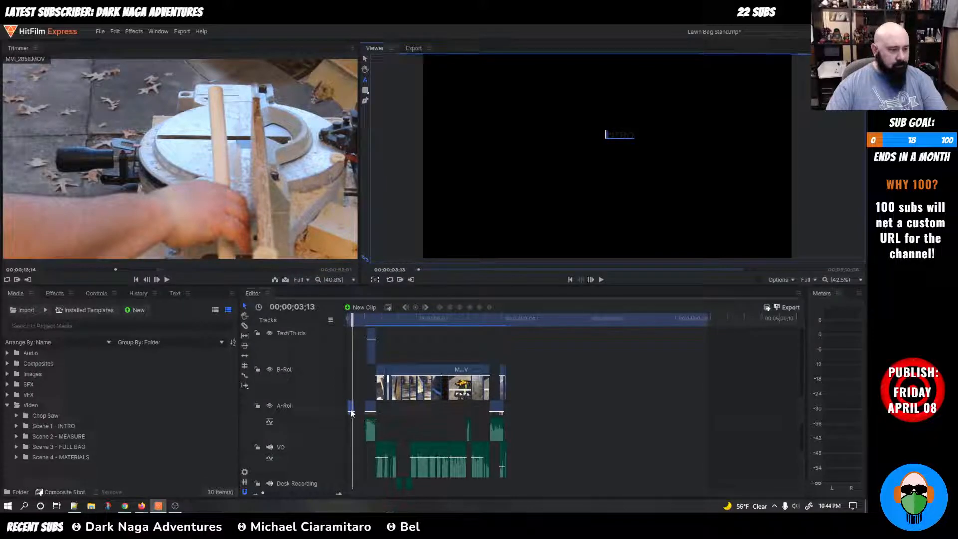
pyautogui.press('Delete')
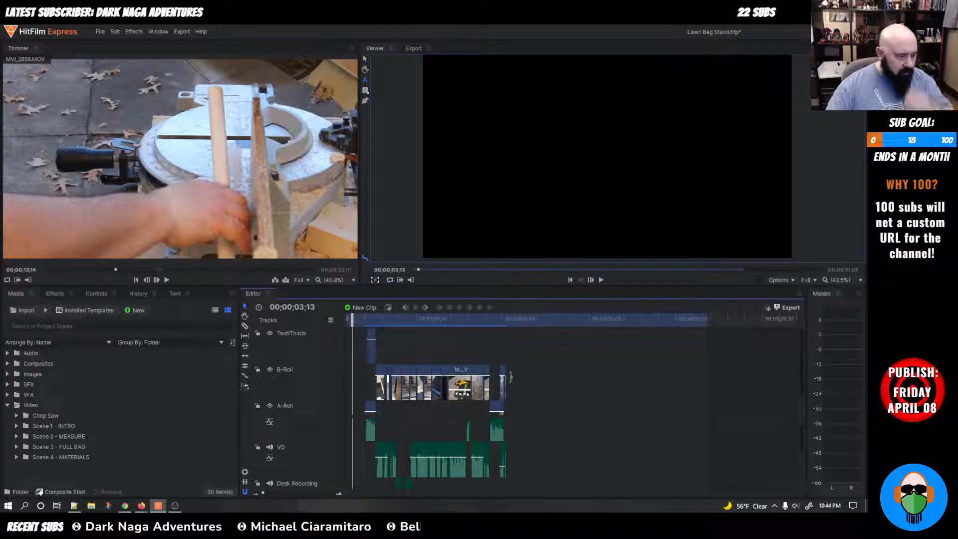
# Step: Select all remaining clips and move them together to the start of the timeline, closing the gap before the first clip
pyautogui.hotkey('ctrl', 'a')
pyautogui.moveTo(371, 348)
pyautogui.mouseDown()
pyautogui.moveTo(343, 350)
pyautogui.moveTo(357, 353)
pyautogui.mouseUp()
pyautogui.click(558, 361)
pyautogui.scroll(-1, 503, 383)
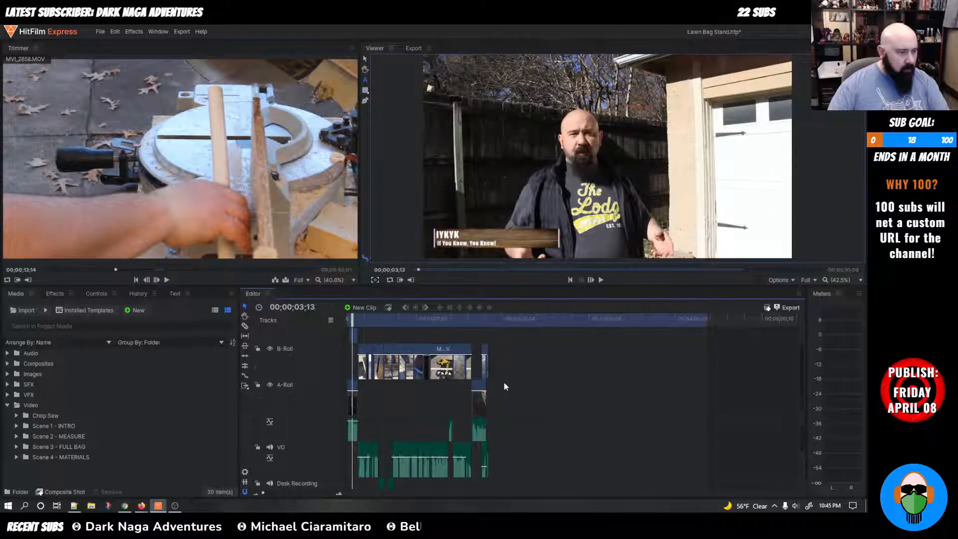
# Step: Play back the edit from the start of the timeline and pause it at 00;00;22;29
pyautogui.scroll(1, 516, 395)
pyautogui.scroll(-1, 516, 395)
pyautogui.scroll(-1, 528, 436)
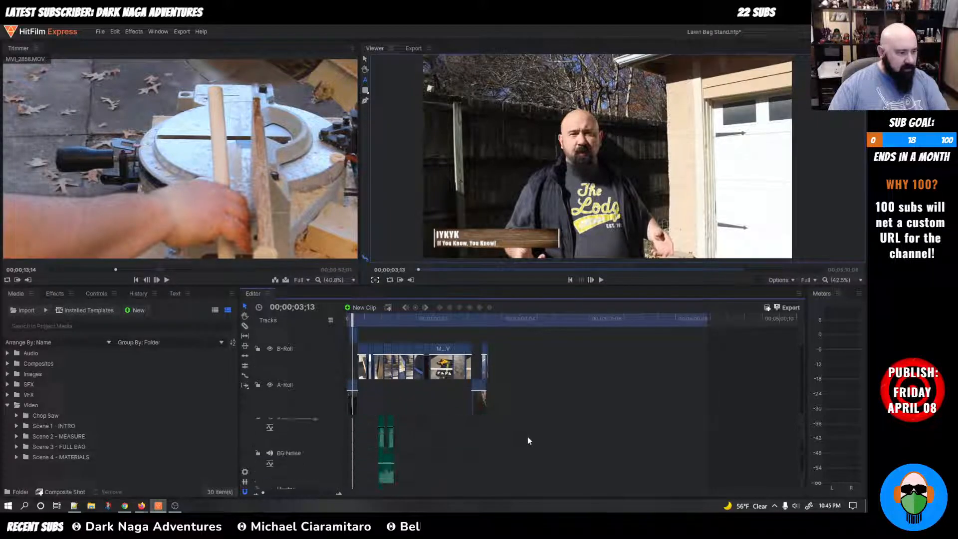
pyautogui.scroll(1, 528, 439)
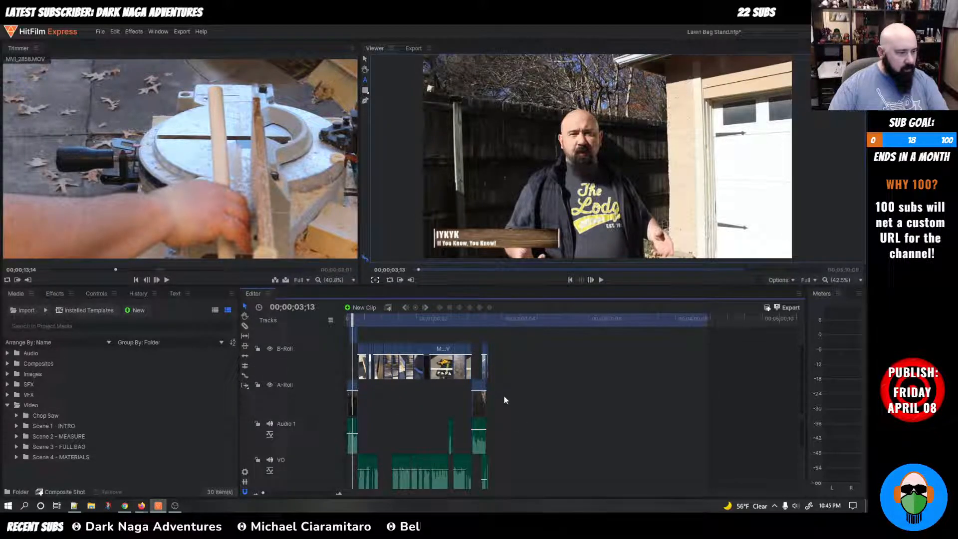
pyautogui.moveTo(352, 317); pyautogui.dragTo(301, 319)
pyautogui.press('space')
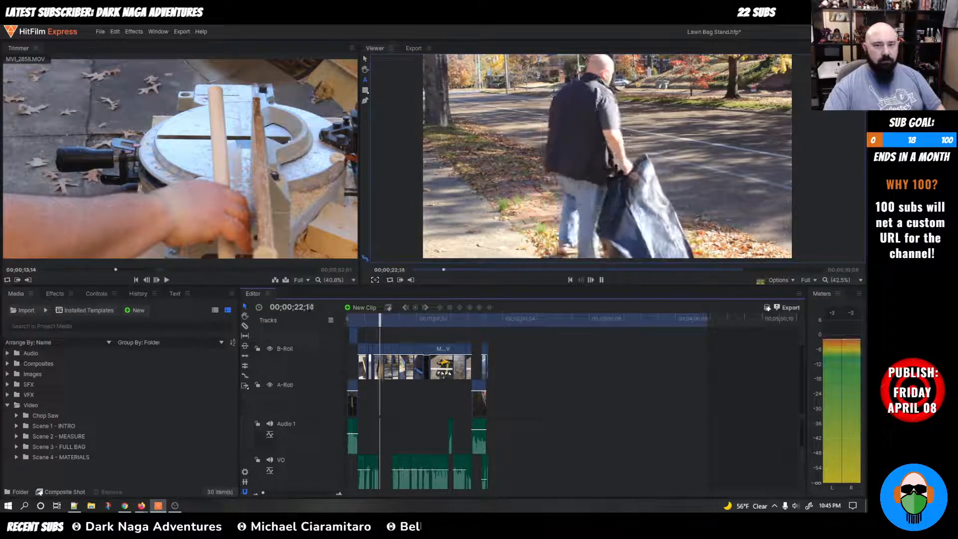
pyautogui.press('space')
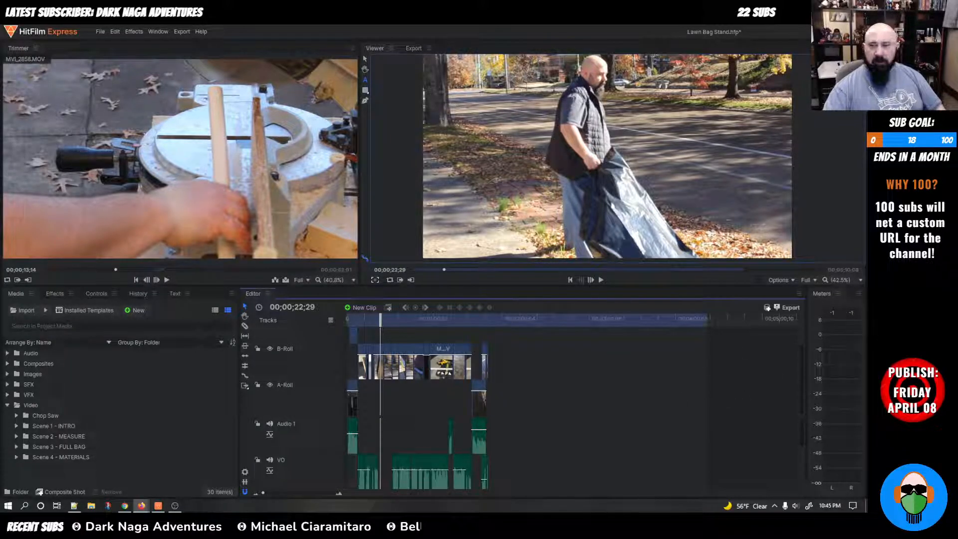
# Step: Switch to Firefox and search Google for "hitfilm pauses focus"
pyautogui.moveTo(864, 130); pyautogui.dragTo(706, 128)
pyautogui.moveTo(676, 44); pyautogui.dragTo(602, 59)
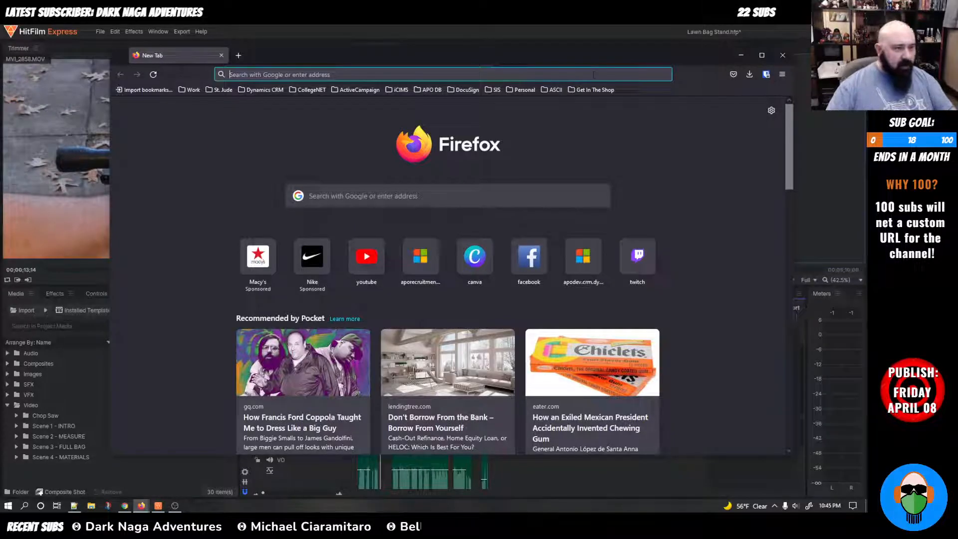
pyautogui.click(621, 74)
pyautogui.write('HITIFLM')
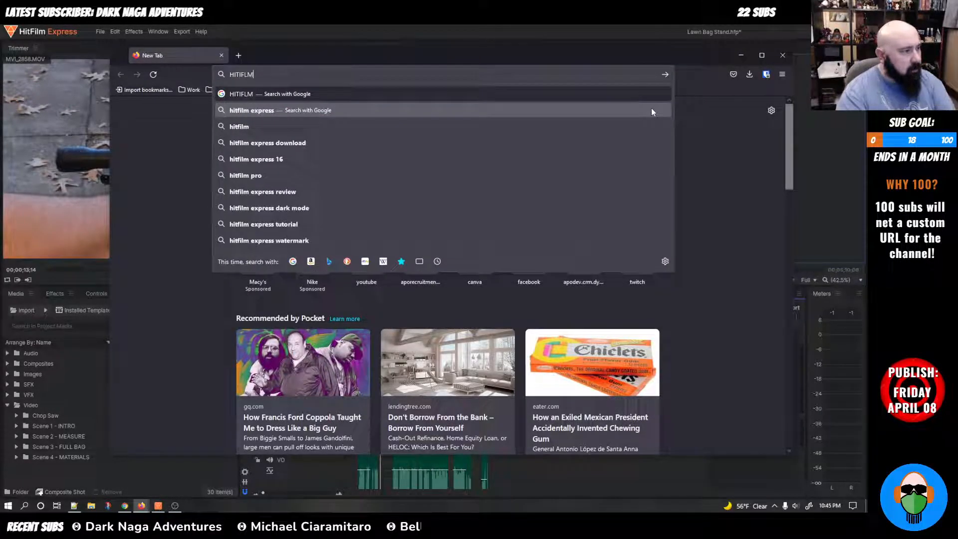
pyautogui.hotkey('ctrl', 'a')
pyautogui.press('BackSpace')
pyautogui.write('hitfilm')
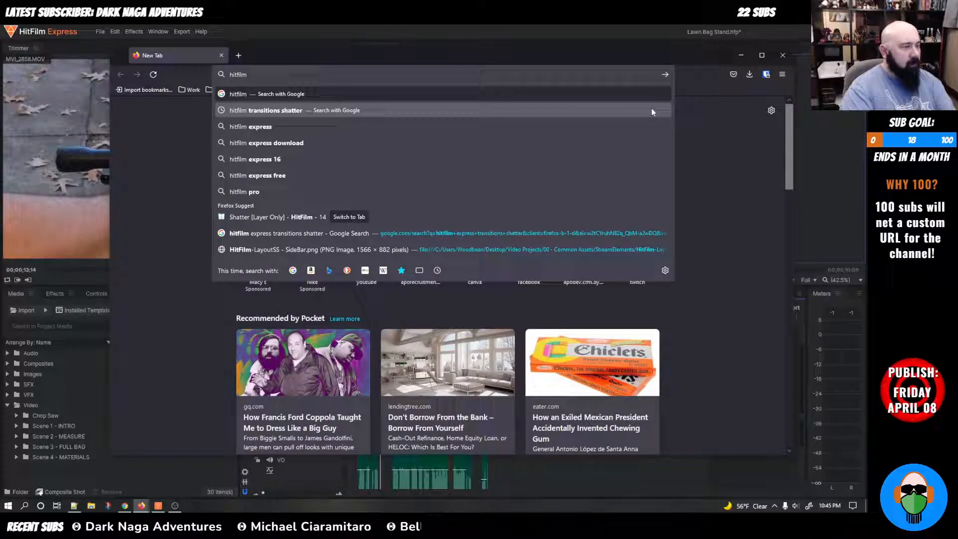
pyautogui.write(' pause')
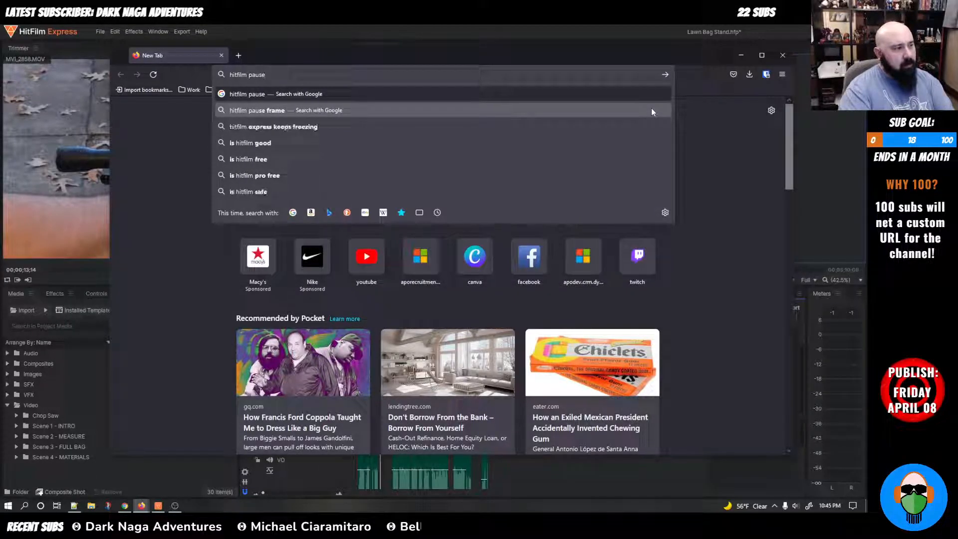
pyautogui.write('s ')
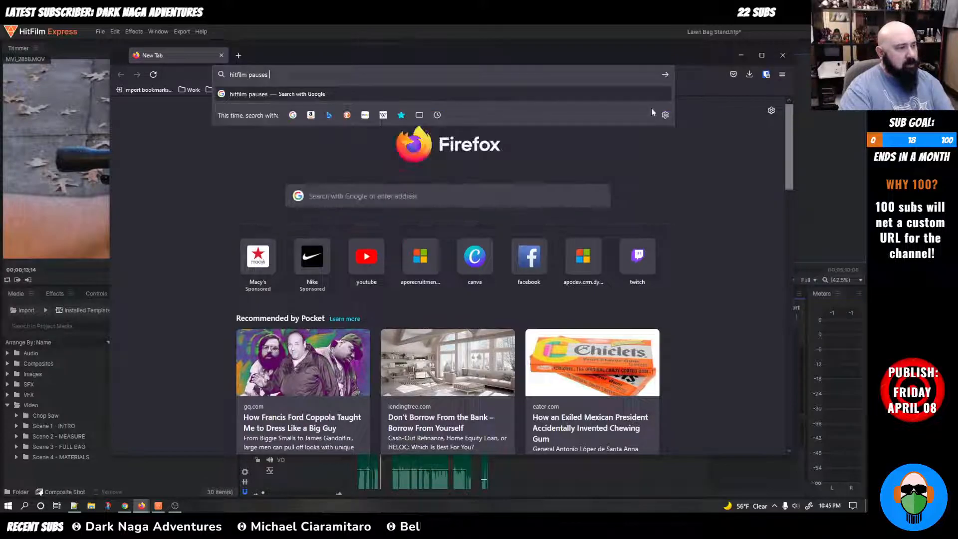
pyautogui.write('when c')
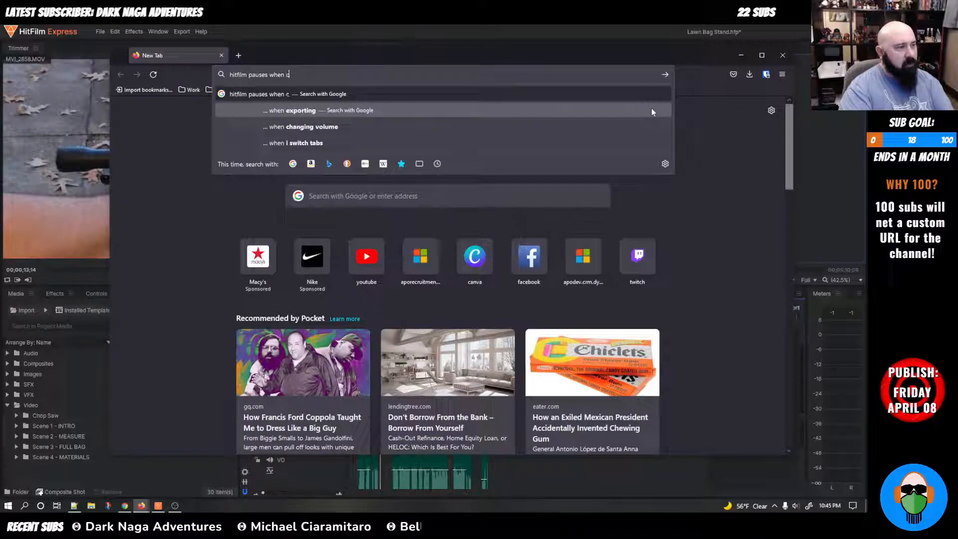
pyautogui.press('BackSpace')
pyautogui.press('BackSpace')
pyautogui.press('BackSpace')
pyautogui.press('BackSpace')
pyautogui.press('BackSpace')
pyautogui.write('focu')
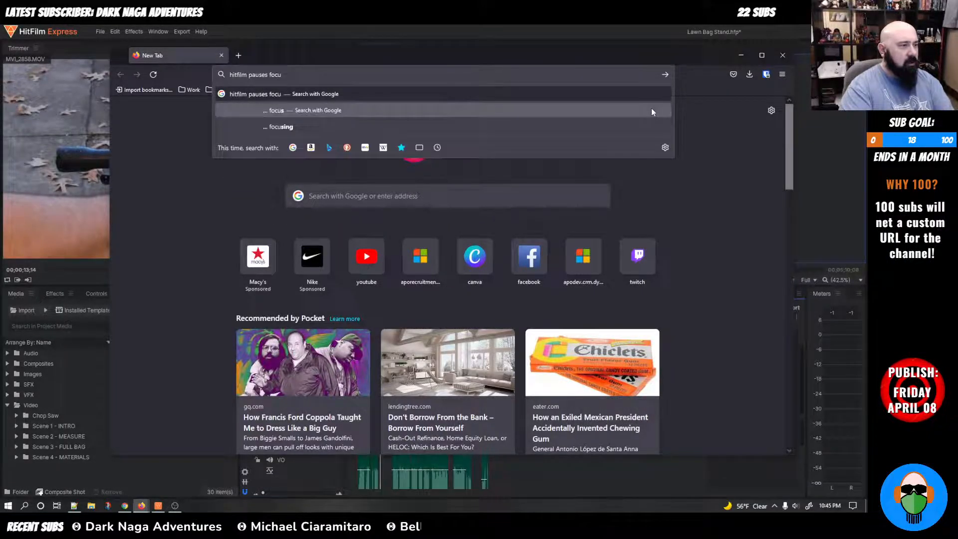
pyautogui.click(651, 108)
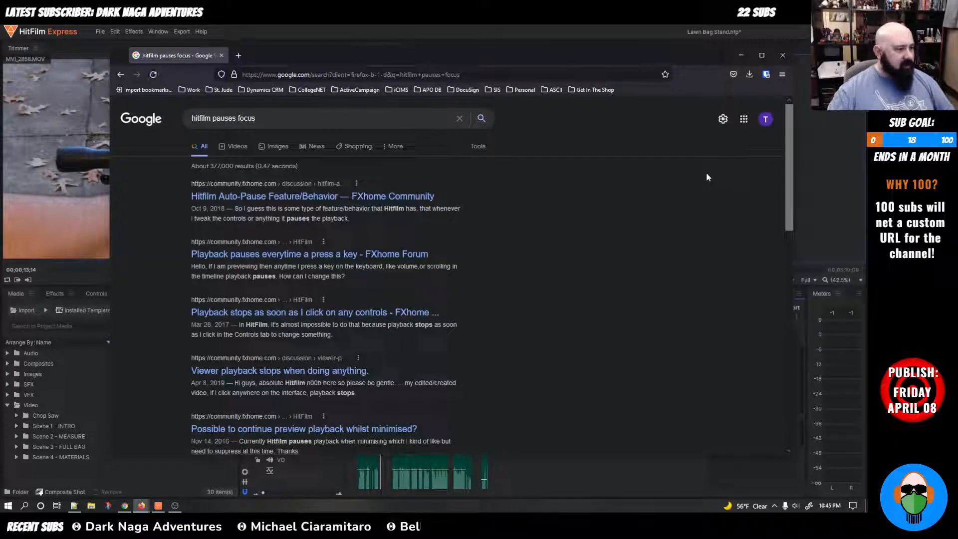
# Step: Open the FXhome thread "Hitfilm Auto-Pause Feature/Behavior" and read the question and its comments
pyautogui.click(303, 198)
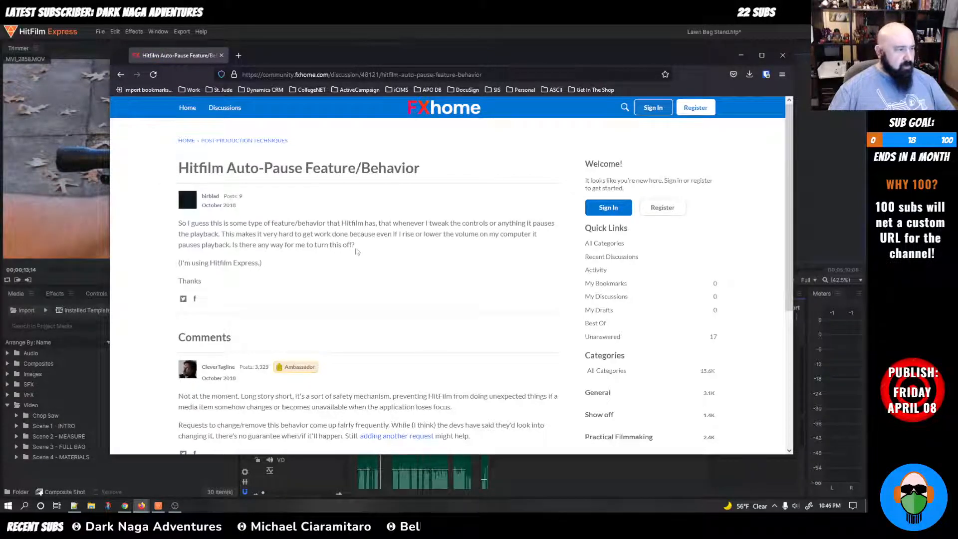
pyautogui.scroll(-2, 354, 253)
pyautogui.scroll(-2, 353, 254)
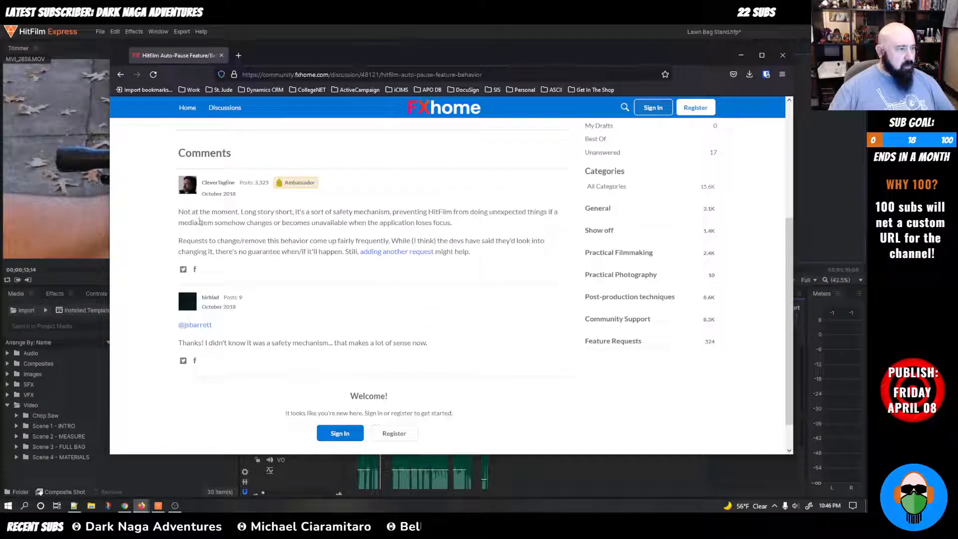
pyautogui.tripleClick(297, 218)
pyautogui.click(315, 271)
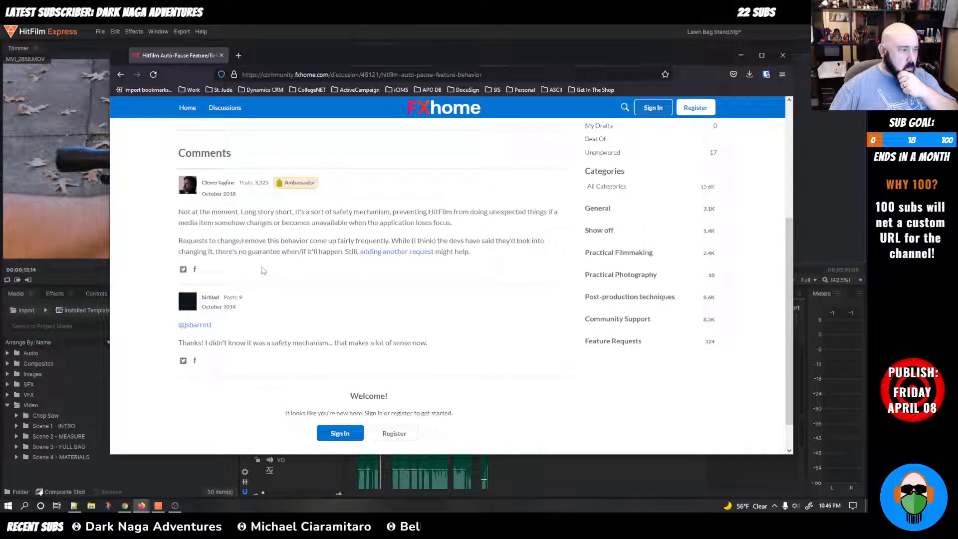
# Step: Return to the search results, open the FXhome thread "Playback pauses everytime a press a key" and read through its comments
pyautogui.hotkey('alt', 'Left')
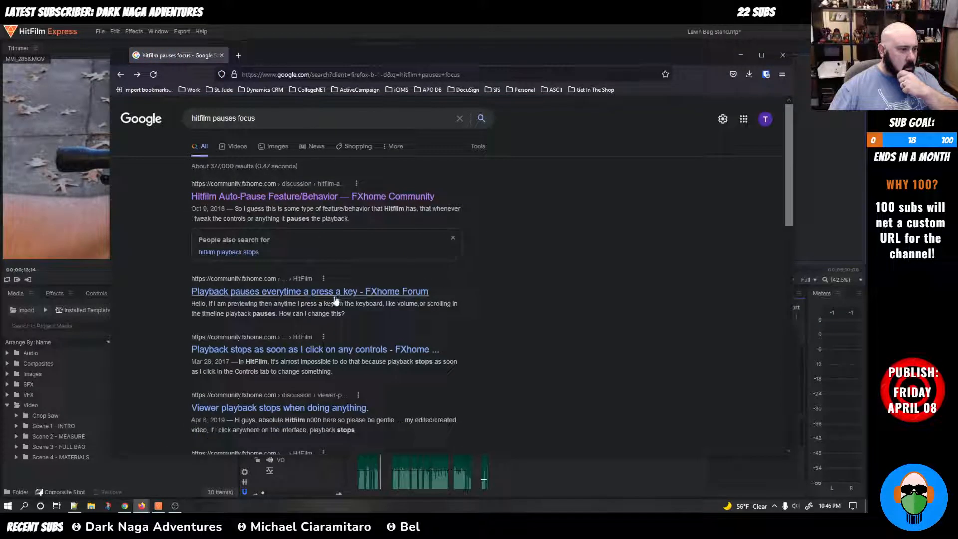
pyautogui.click(335, 299)
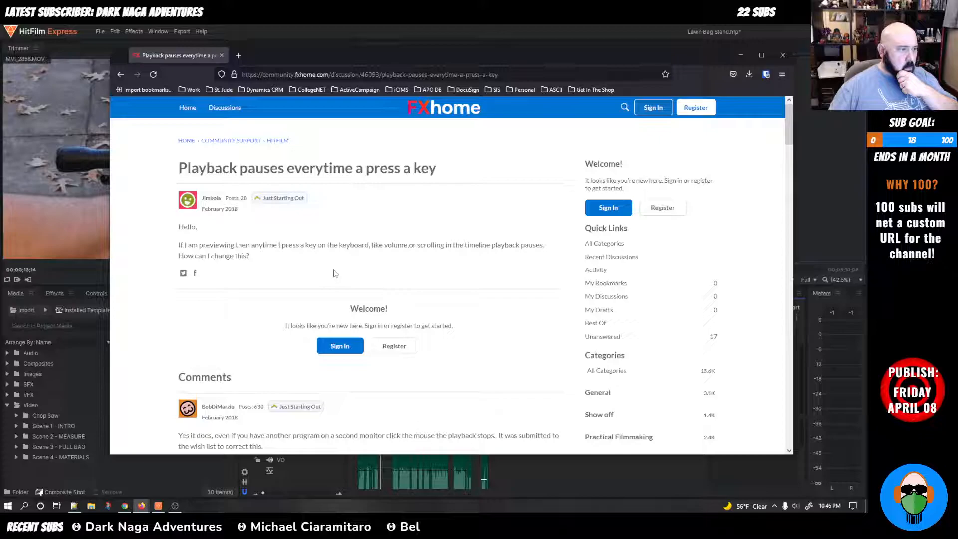
pyautogui.scroll(-2, 292, 274)
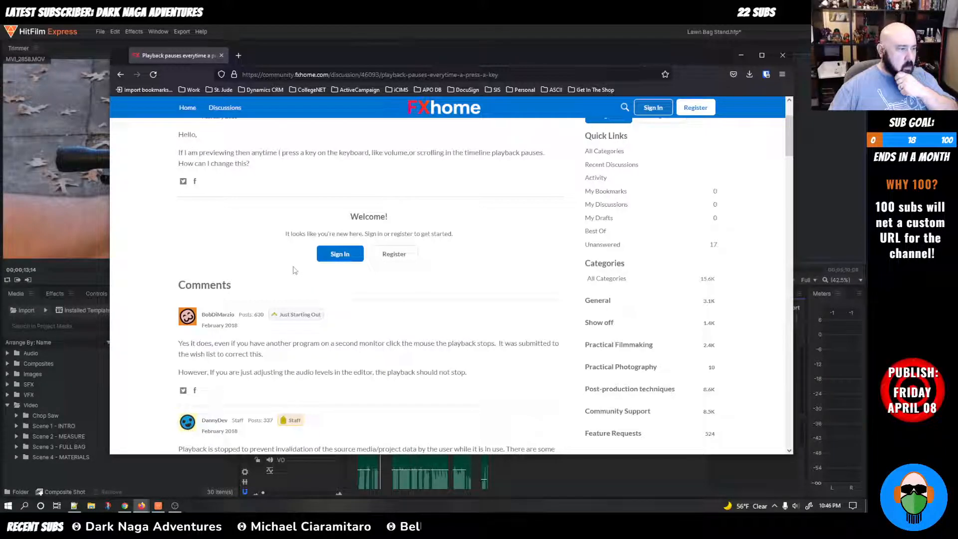
pyautogui.scroll(-4, 293, 269)
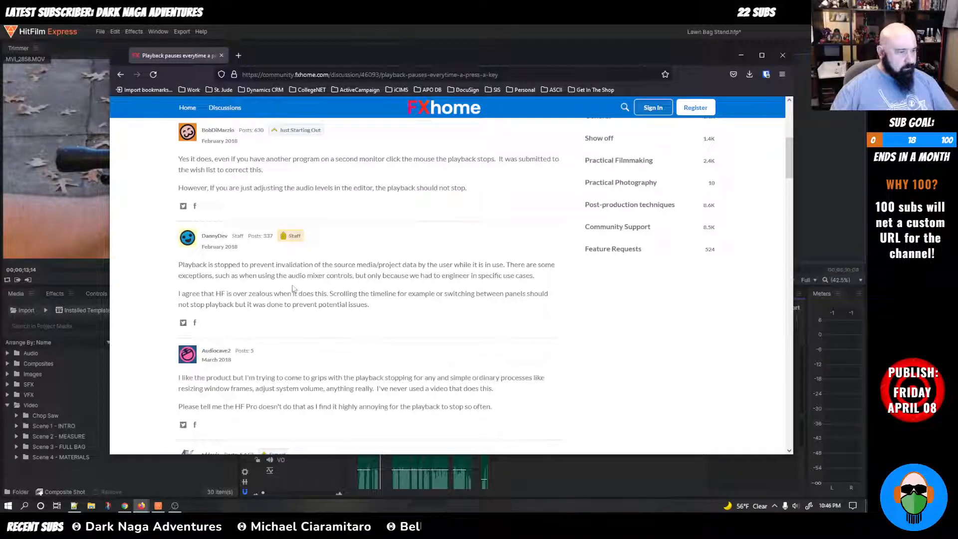
pyautogui.scroll(-4, 358, 292)
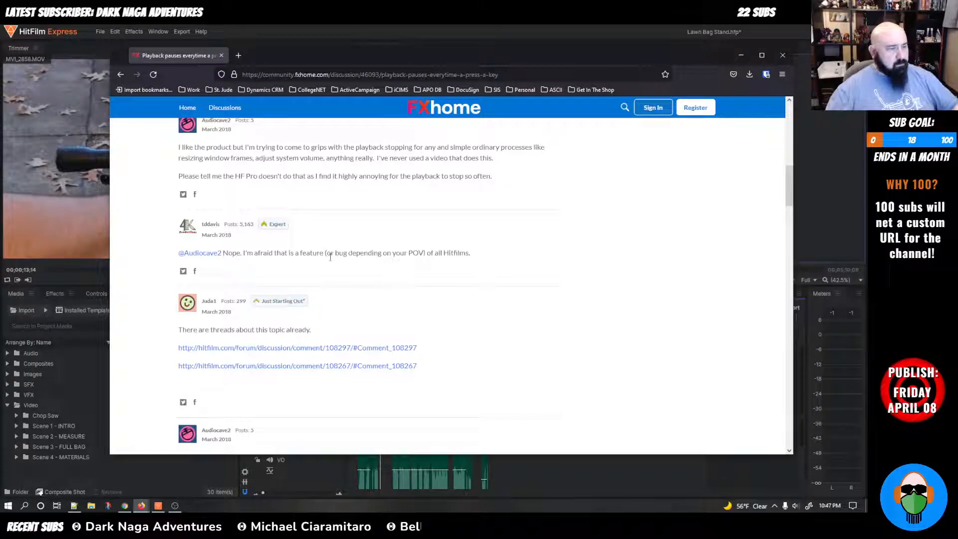
pyautogui.scroll(-5, 437, 288)
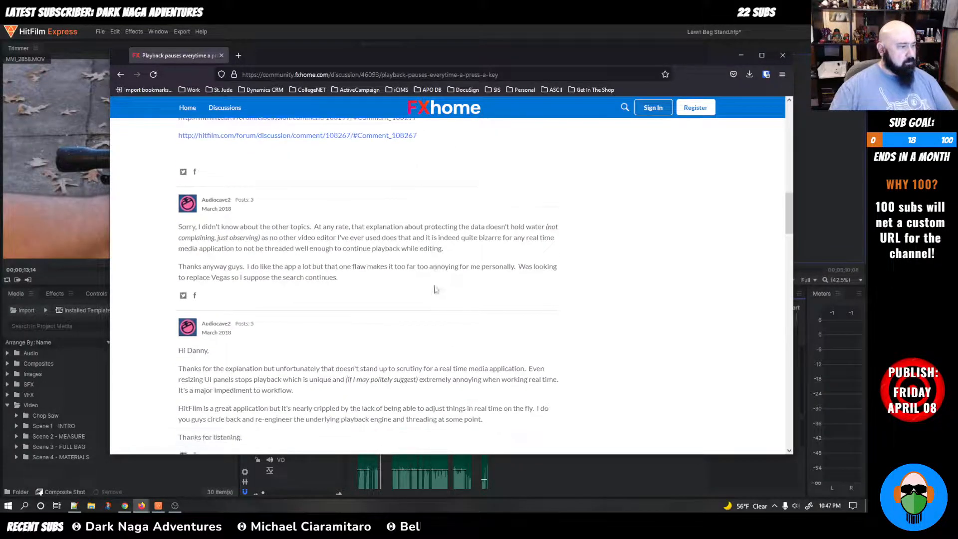
# Step: Leave the forum thread, switch back to HitFilm Express and move the playhead to the end of the last clips at 00;01;38;00
pyautogui.hotkey('alt', 'Left')
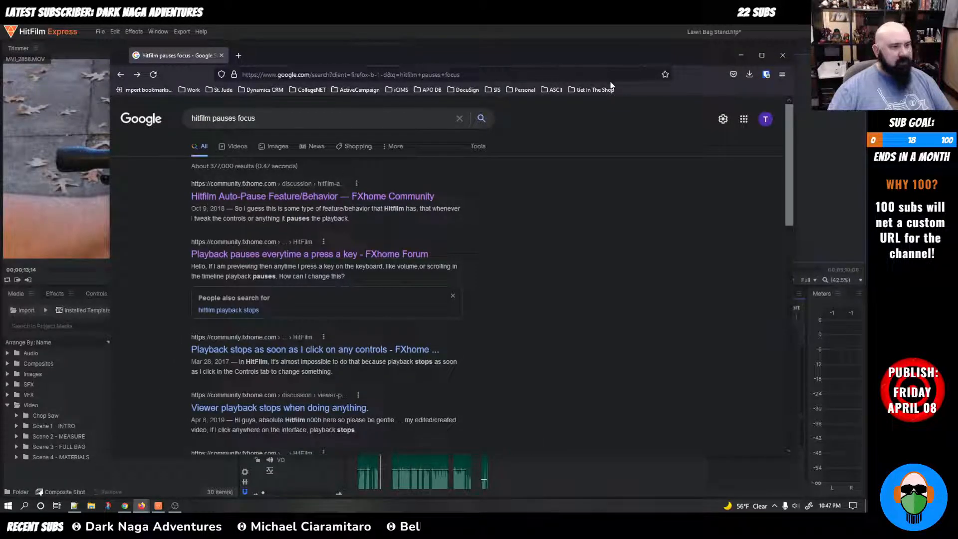
pyautogui.click(741, 55)
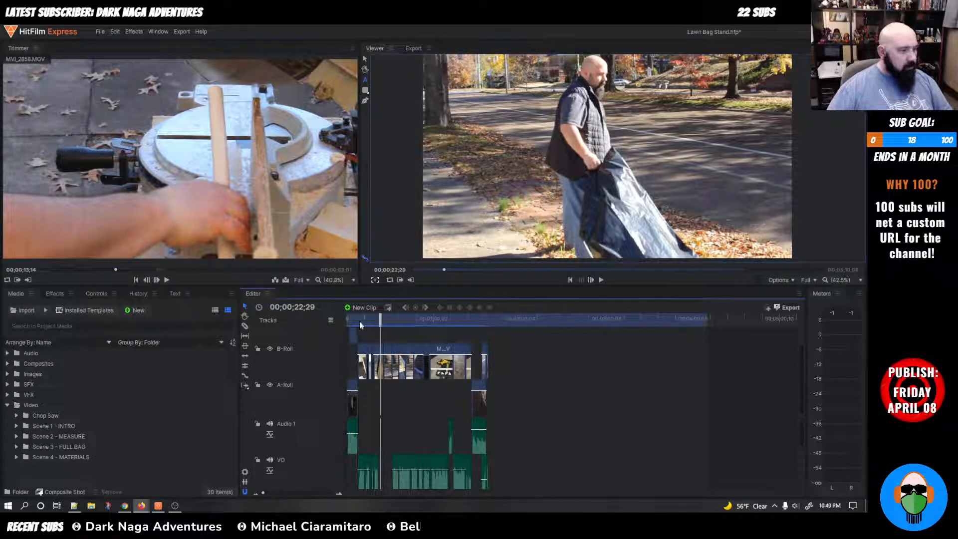
pyautogui.moveTo(380, 321); pyautogui.dragTo(484, 325)
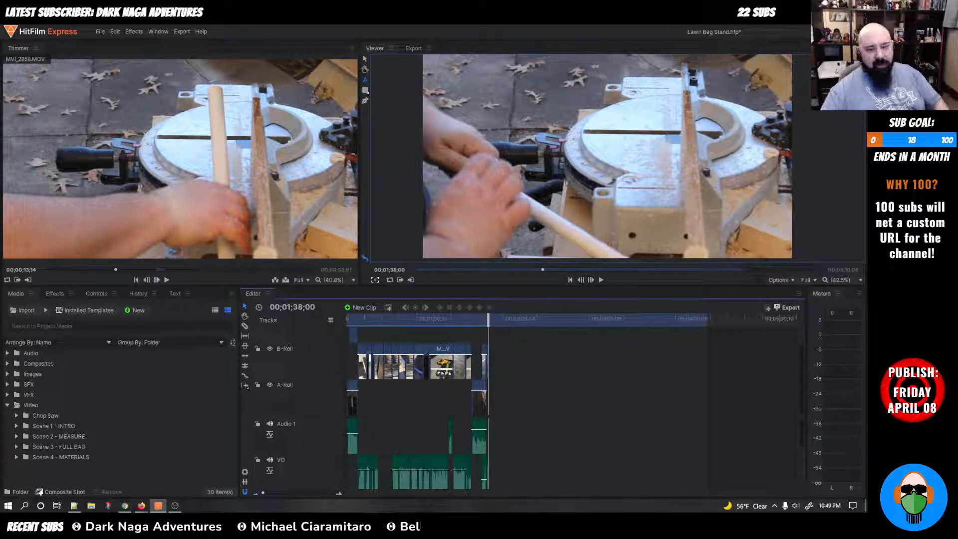
# Step: Switch to Notepad++ and save the stop block voice-over note as "VO text - Stop Block" in S01E02 - Lawn Bag Stand > Assets > Documents
pyautogui.hotkey('alt', 'Tab')
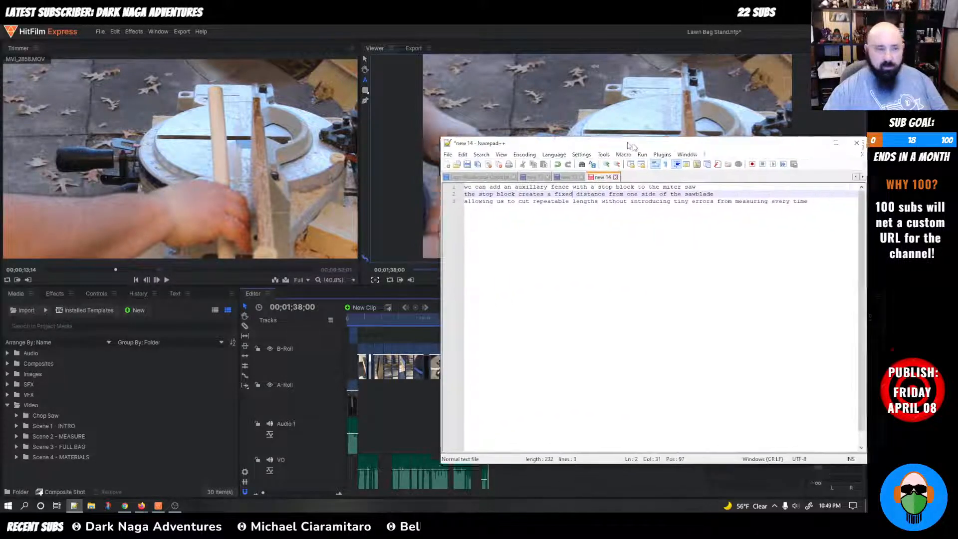
pyautogui.hotkey('ctrl', 's')
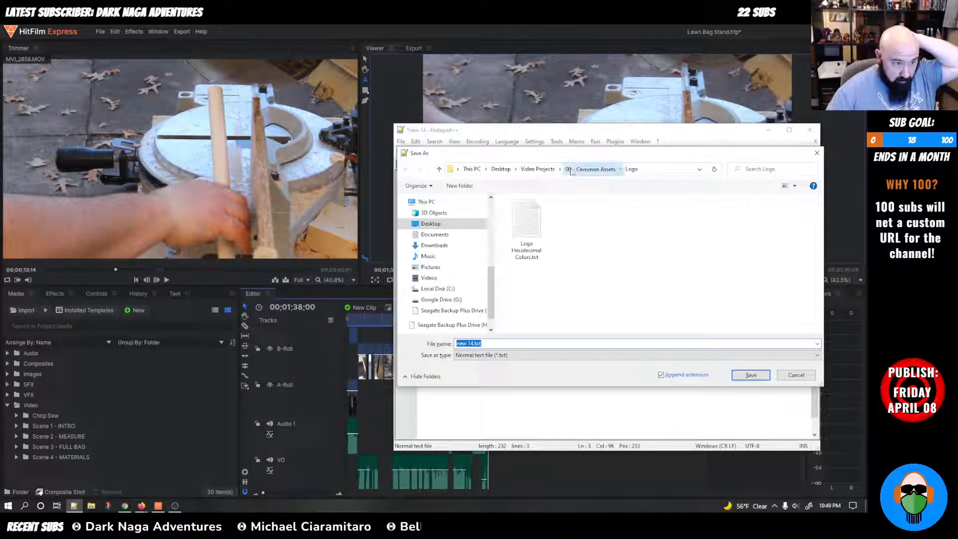
pyautogui.click(588, 169)
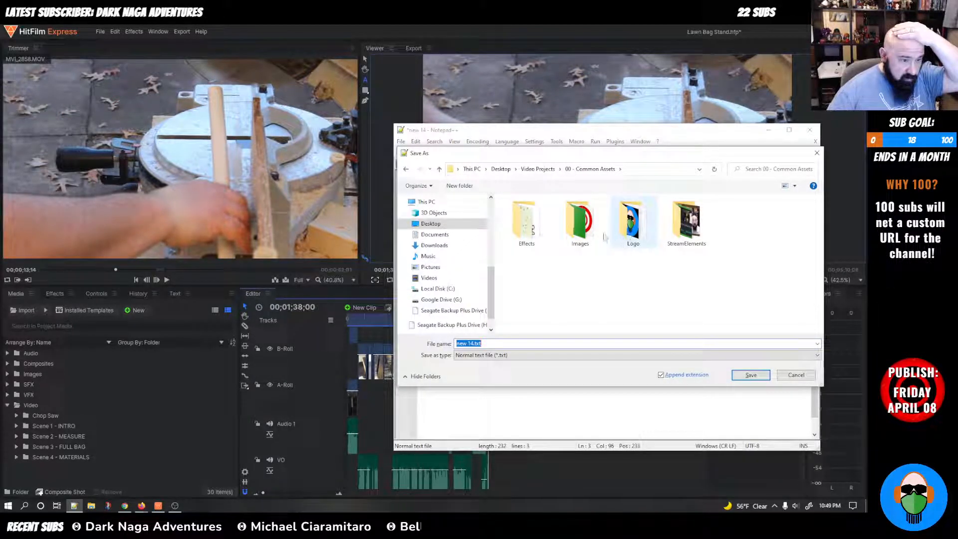
pyautogui.click(536, 169)
pyautogui.doubleClick(559, 240)
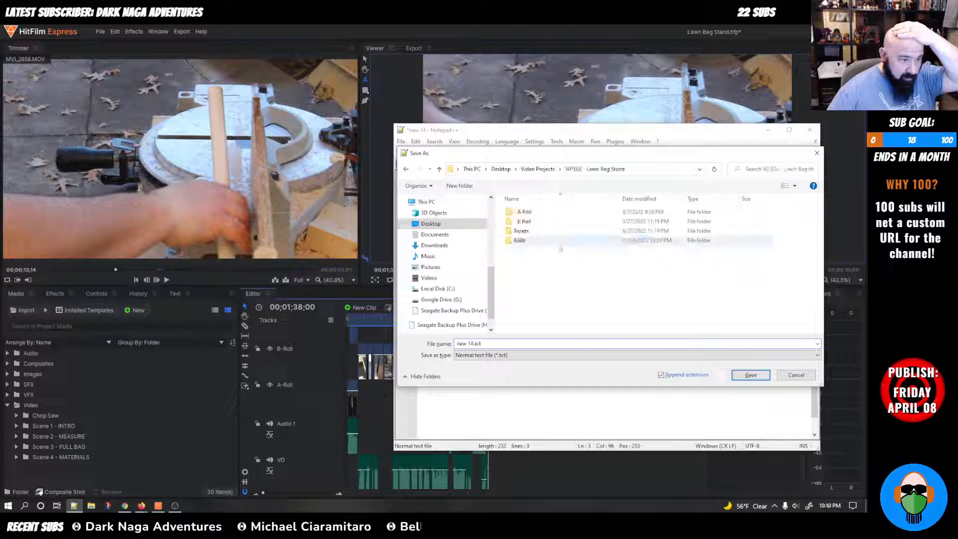
pyautogui.doubleClick(521, 232)
pyautogui.doubleClick(525, 229)
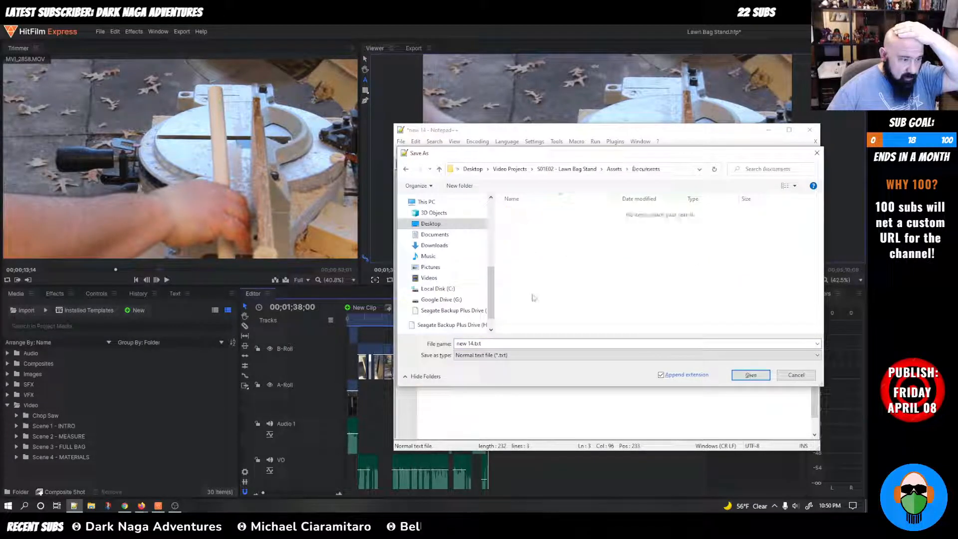
pyautogui.click(500, 342)
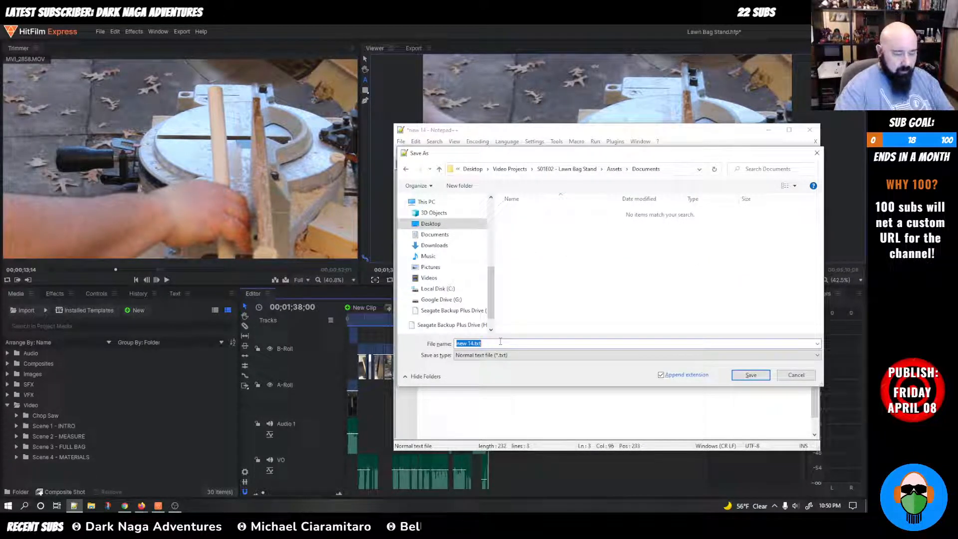
pyautogui.write('VO')
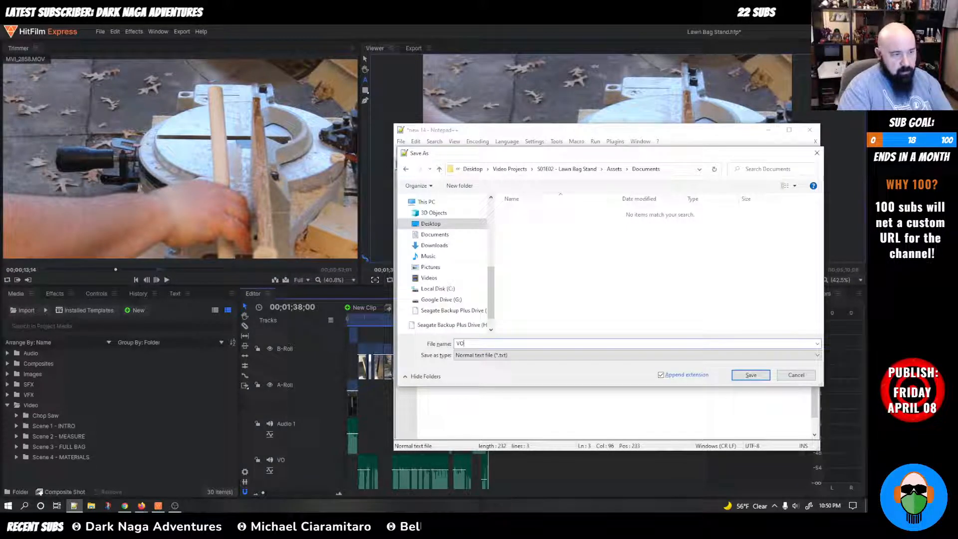
pyautogui.write(' loxt -')
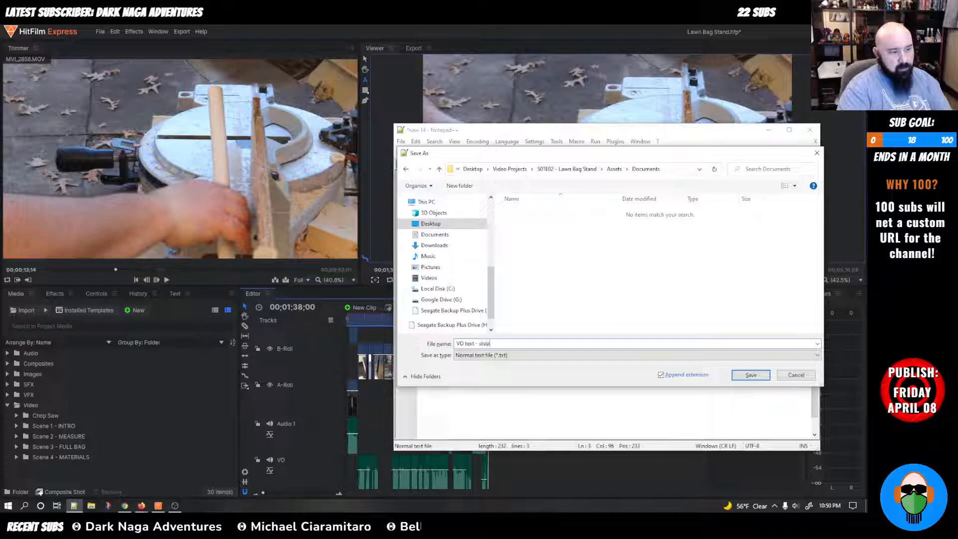
pyautogui.write(' Stop Block')
pyautogui.press('Return')
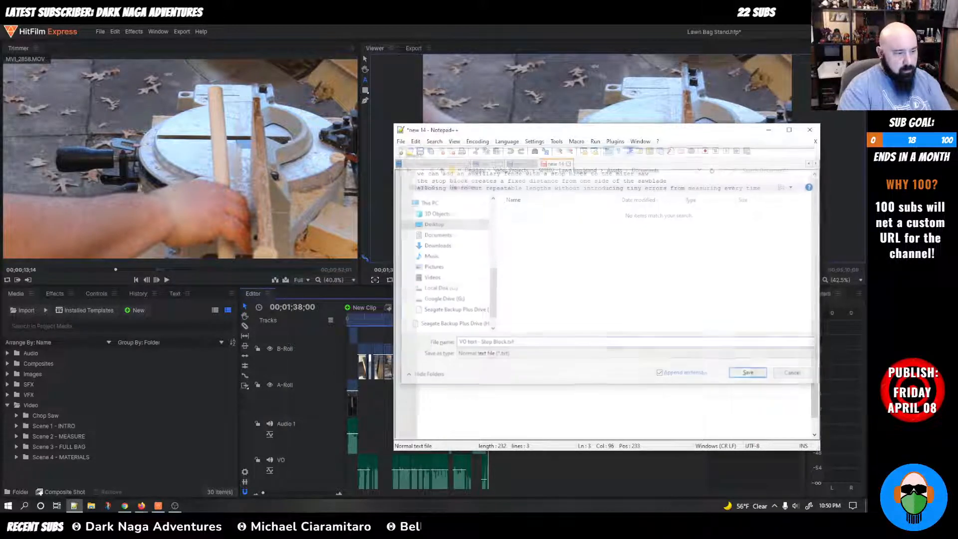
# Step: Close the saved stop block note and bring up the "new 12" document with the PROBLEMS list
pyautogui.click(601, 164)
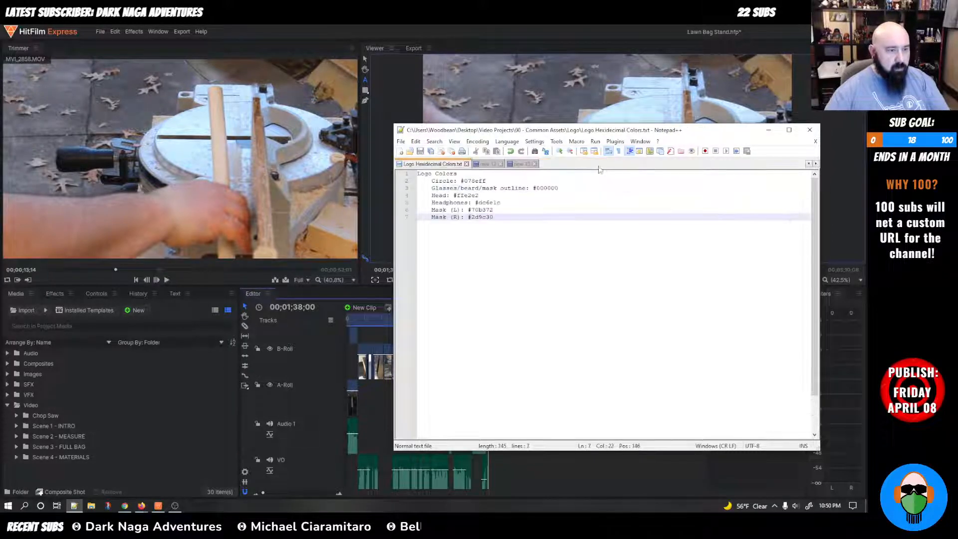
pyautogui.click(453, 188)
pyautogui.click(485, 164)
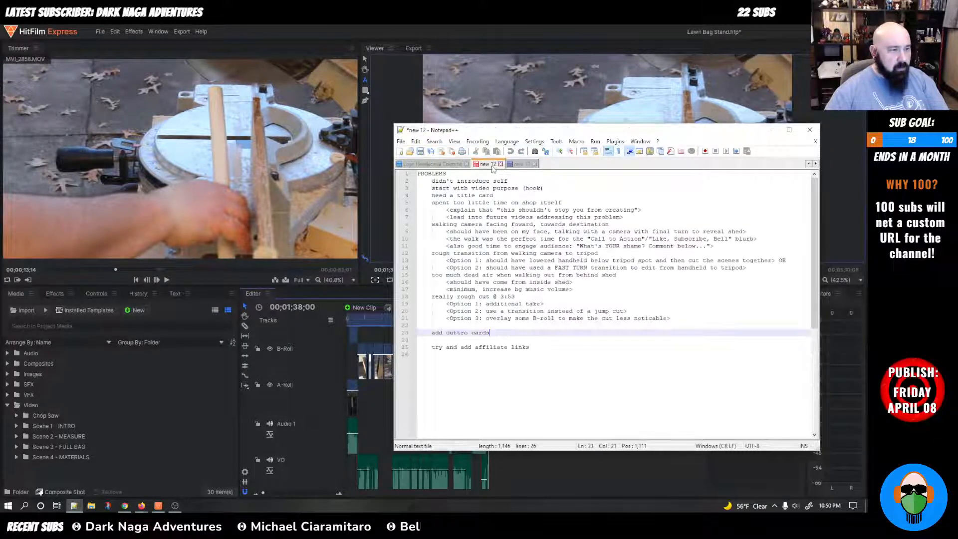
# Step: Check the "new 13" document, return to the PROBLEMS list and start saving it, browsing to the Video Projects folder
pyautogui.click(520, 164)
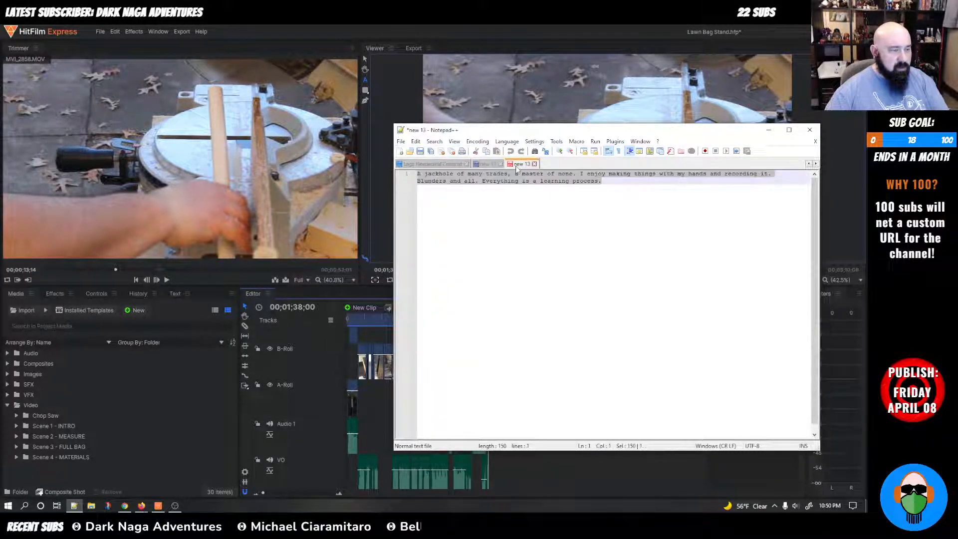
pyautogui.click(520, 216)
pyautogui.click(488, 164)
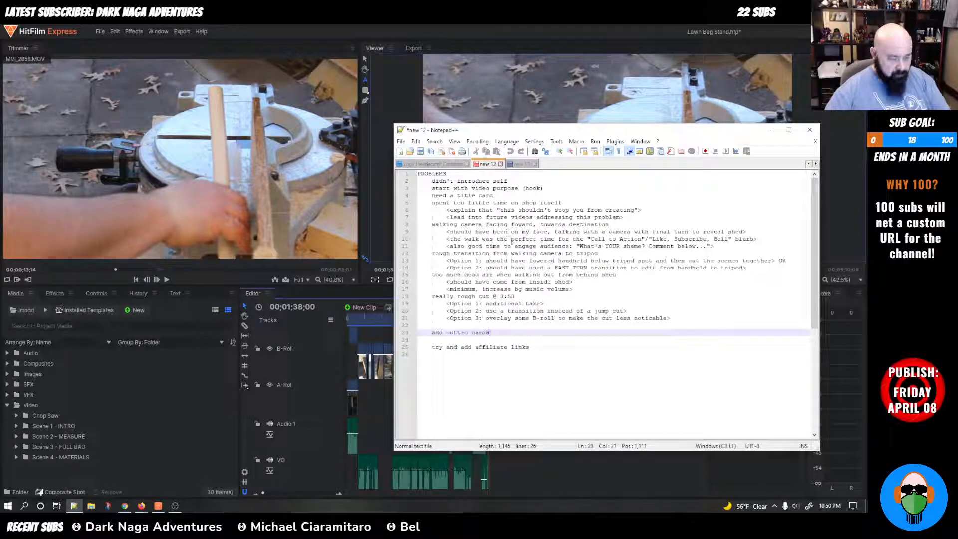
pyautogui.hotkey('ctrl', 's')
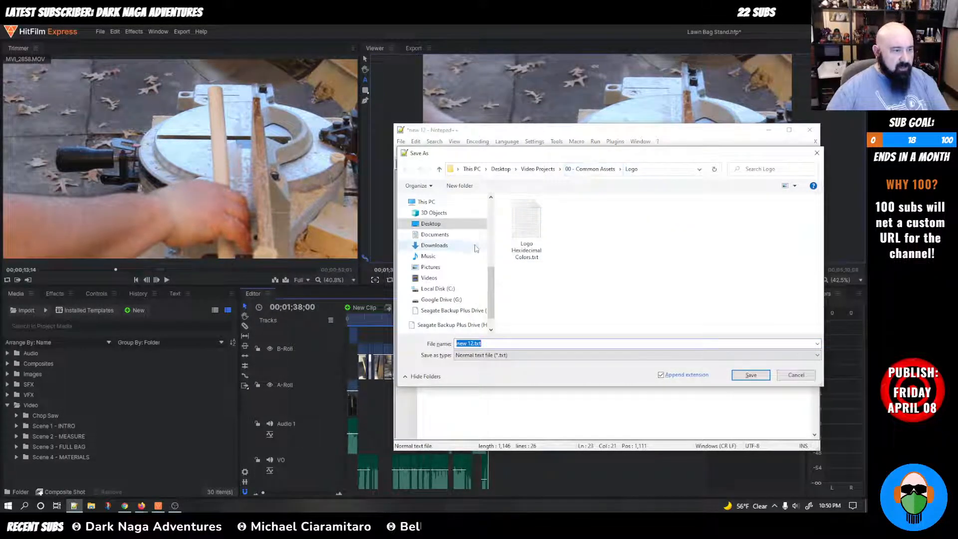
pyautogui.click(537, 169)
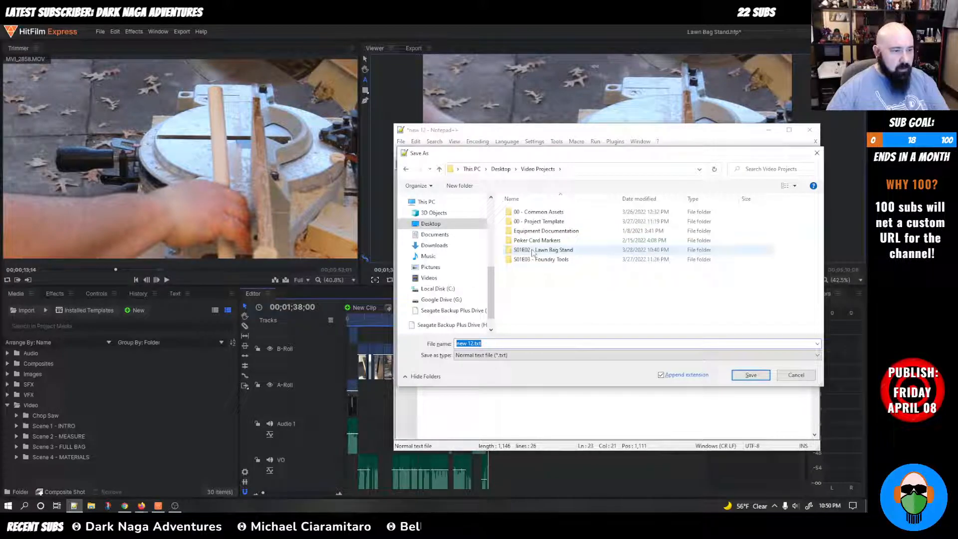
pyautogui.click(502, 344)
pyautogui.hotkey('ctrl', 'a')
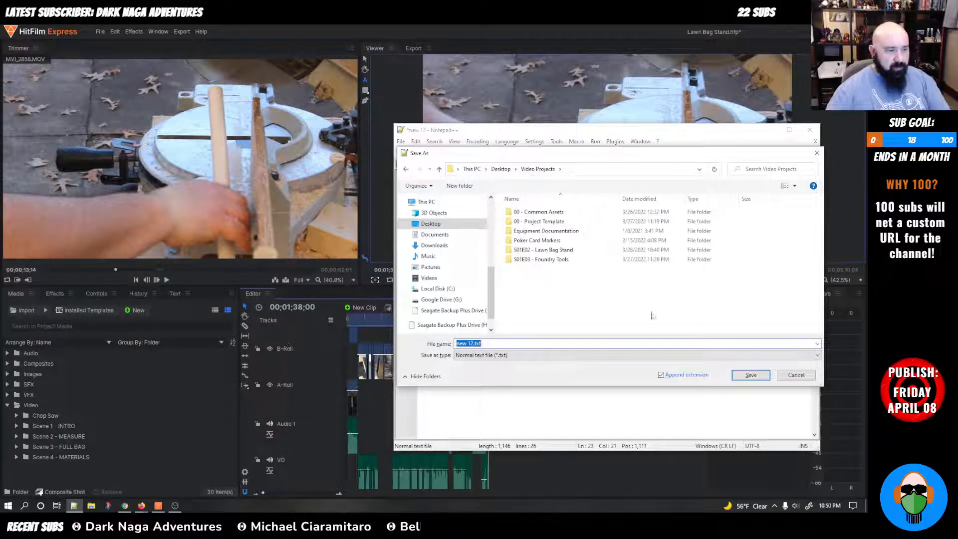
# Step: Create a folder named "Documents" inside 00 - Common Assets and open it as the save location
pyautogui.doubleClick(529, 211)
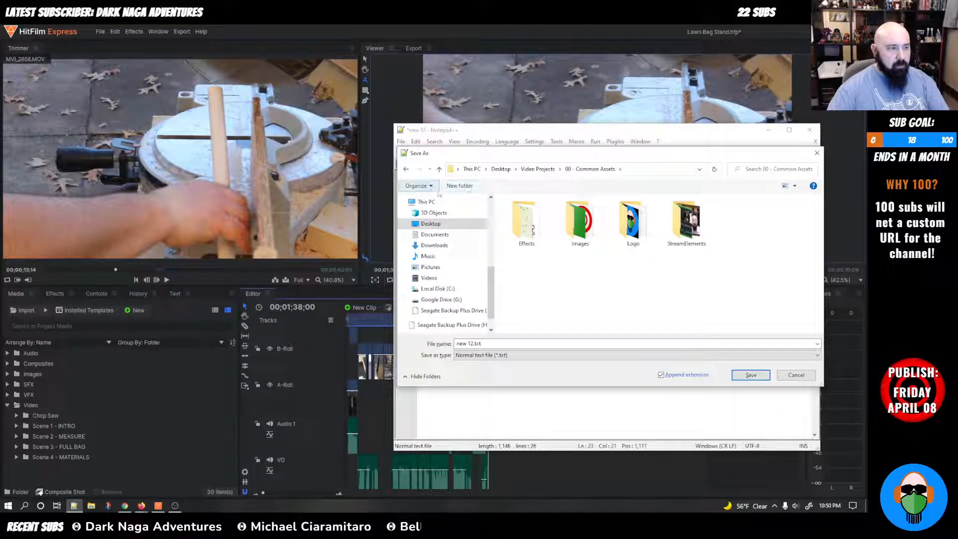
pyautogui.click(460, 185)
pyautogui.write('Documents')
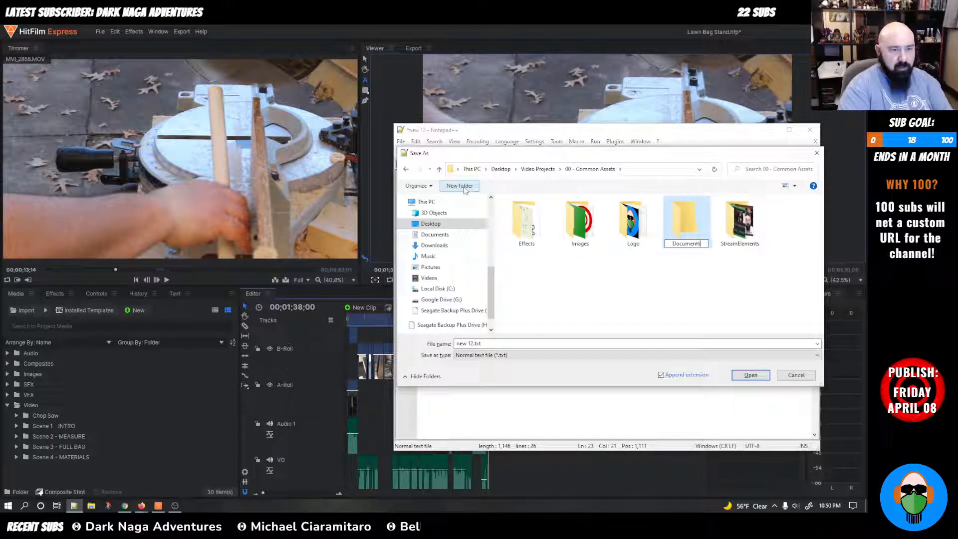
pyautogui.press('Return')
pyautogui.doubleClick(526, 222)
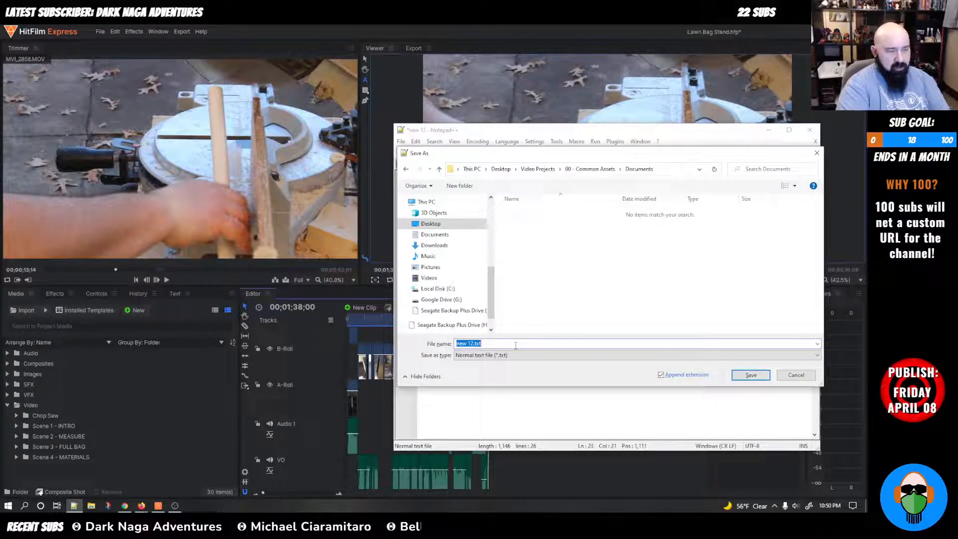
# Step: Save the PROBLEMS list as "Post-1st vid growth opportunities" in the new Documents folder
pyautogui.click(561, 144)
pyautogui.moveTo(564, 154); pyautogui.dragTo(272, 161)
pyautogui.moveTo(286, 216); pyautogui.dragTo(337, 288)
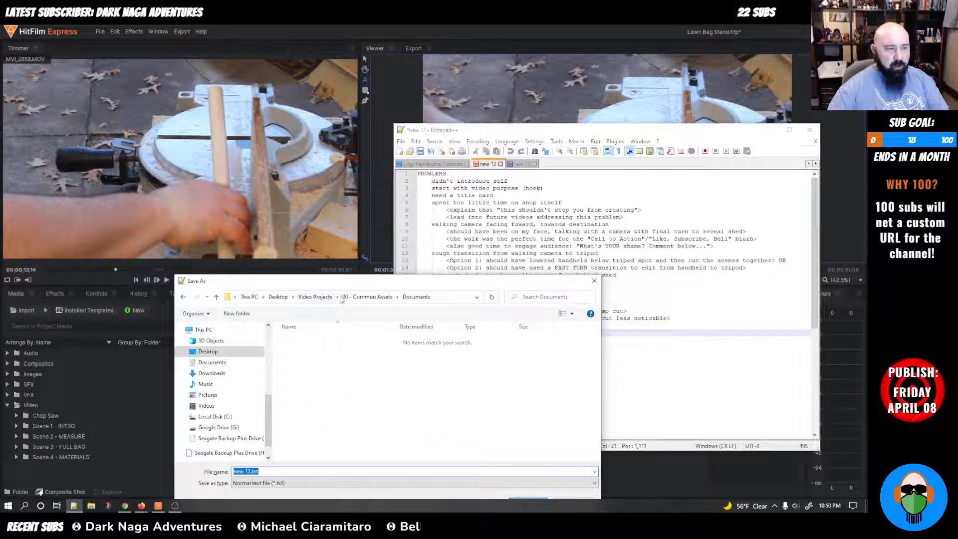
pyautogui.moveTo(411, 284); pyautogui.dragTo(548, 234)
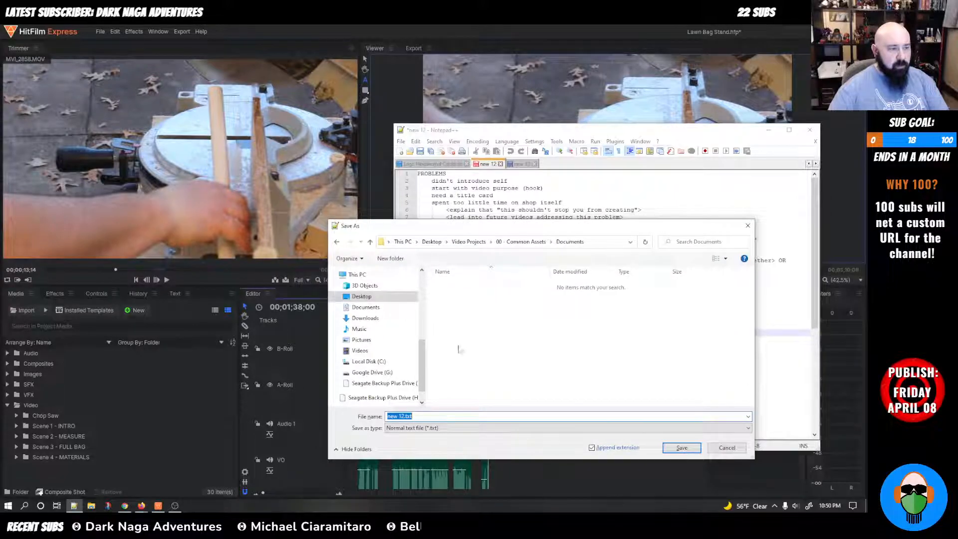
pyautogui.doubleClick(424, 417)
pyautogui.click(423, 416)
pyautogui.hotkey('ctrl', 'a')
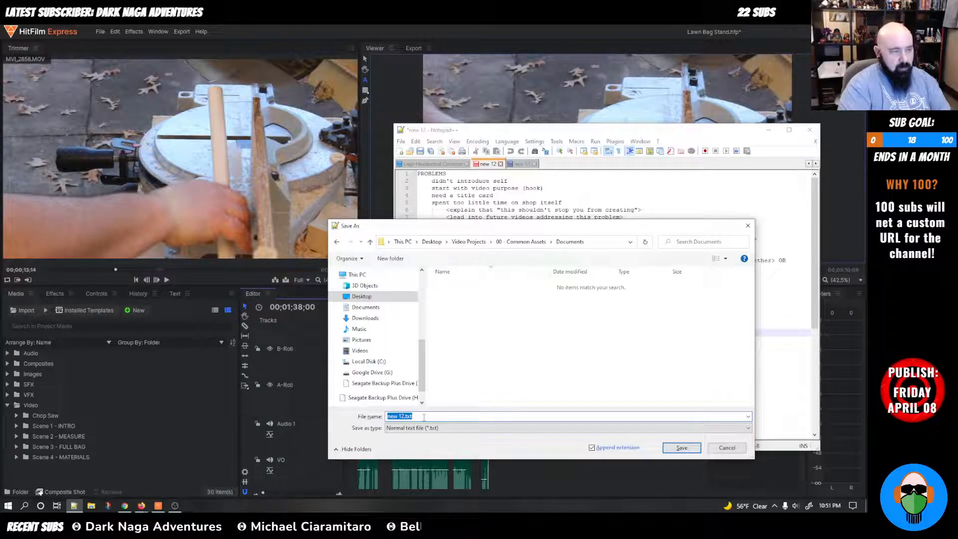
pyautogui.write('POst')
pyautogui.press('BackSpace')
pyautogui.press('BackSpace')
pyautogui.press('BackSpace')
pyautogui.write('ost-1st vid grow')
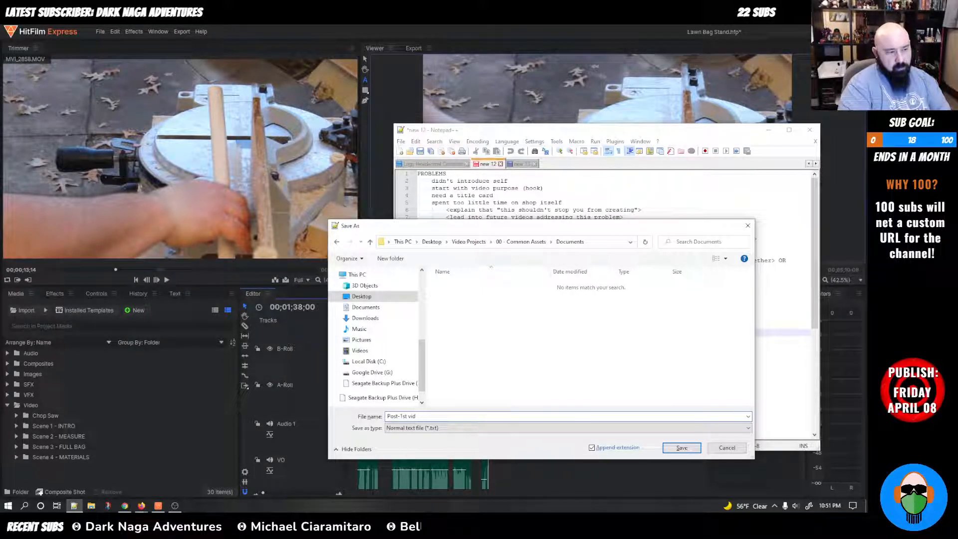
pyautogui.write('th opp')
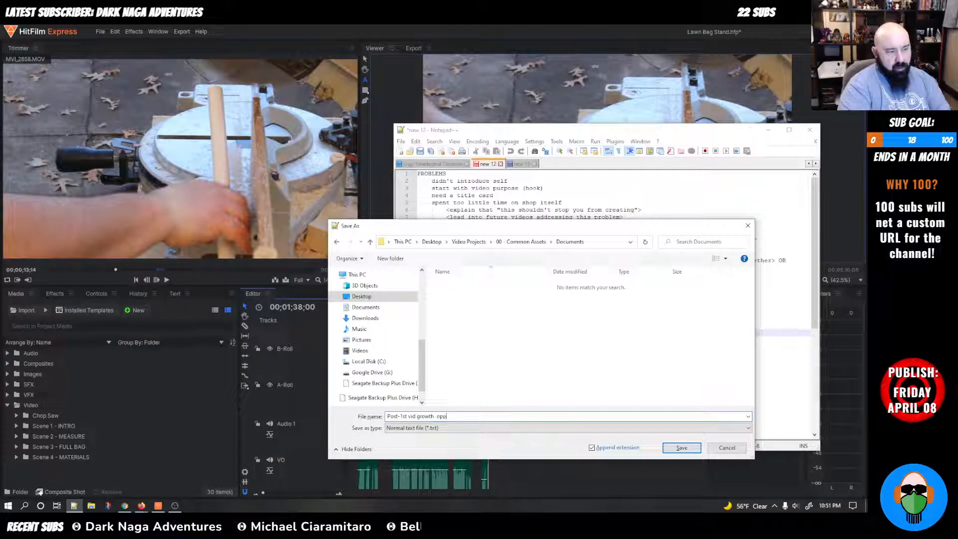
pyautogui.write('or')
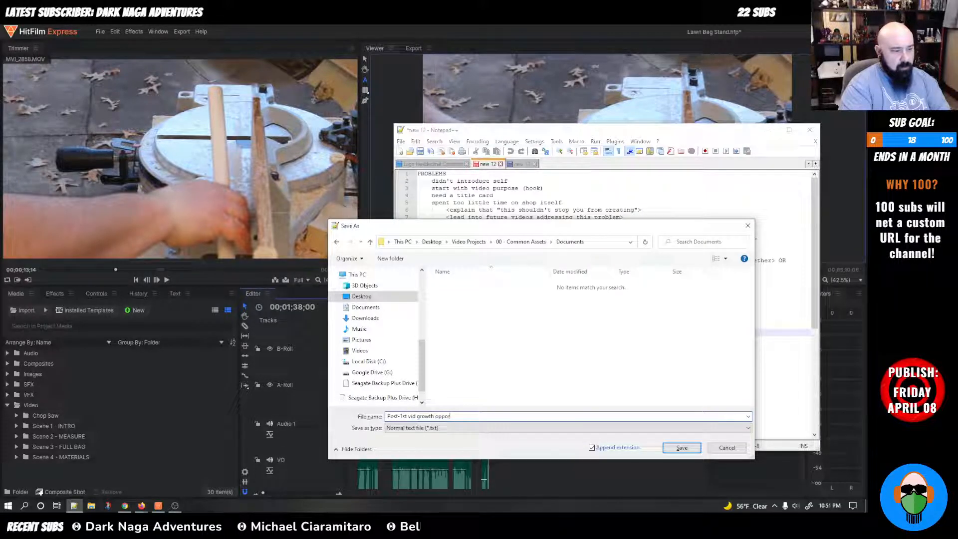
pyautogui.write('tunitie')
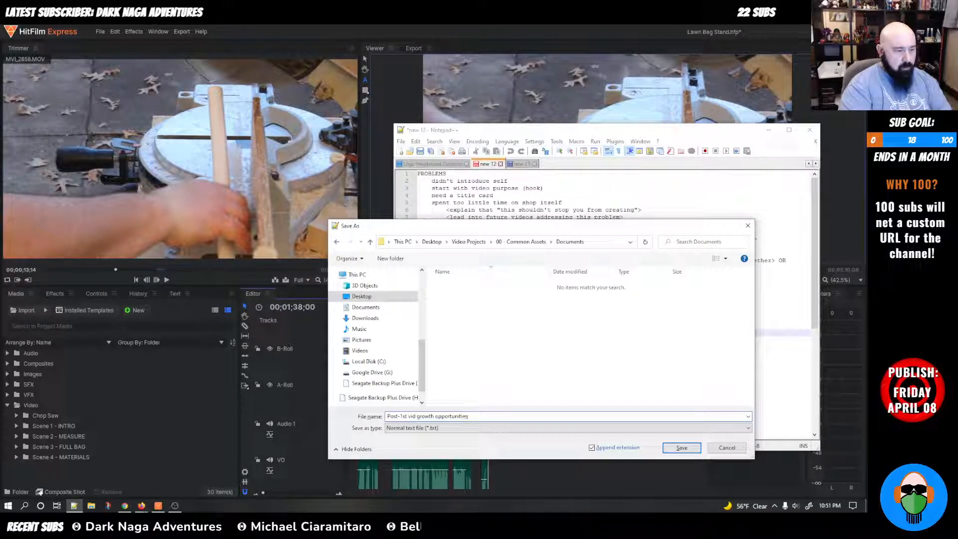
pyautogui.write('s')
pyautogui.press('Return')
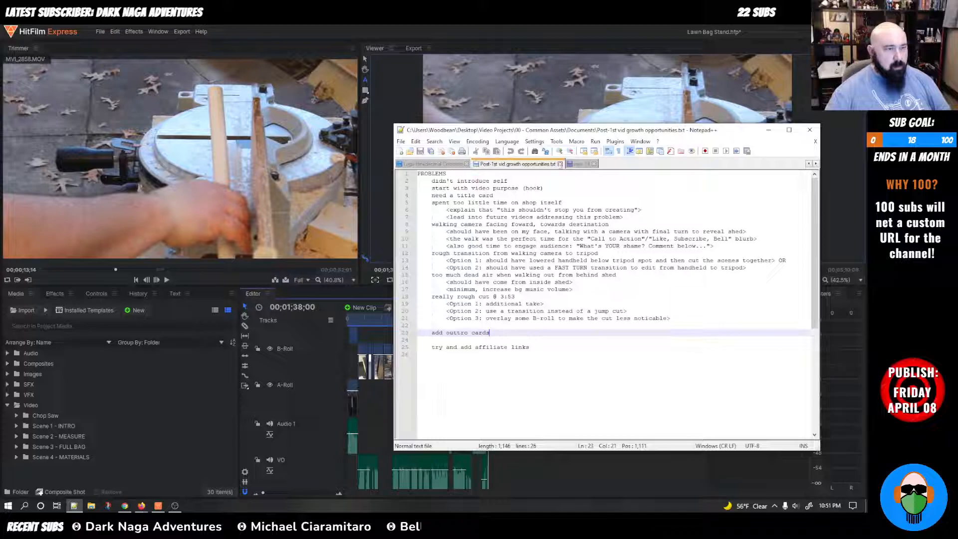
# Step: Close the saved growth opportunities document and discard the unsaved "new 13" document
pyautogui.click(560, 164)
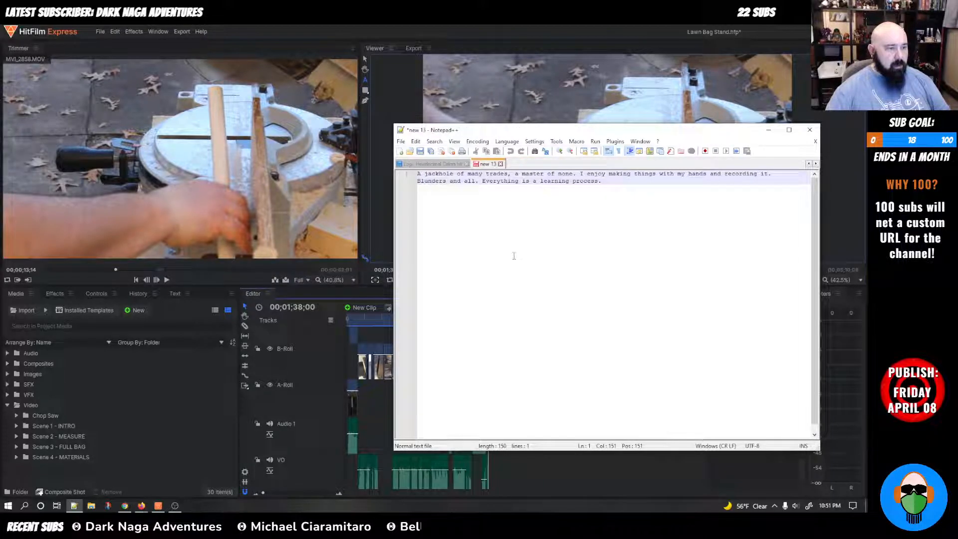
pyautogui.click(500, 164)
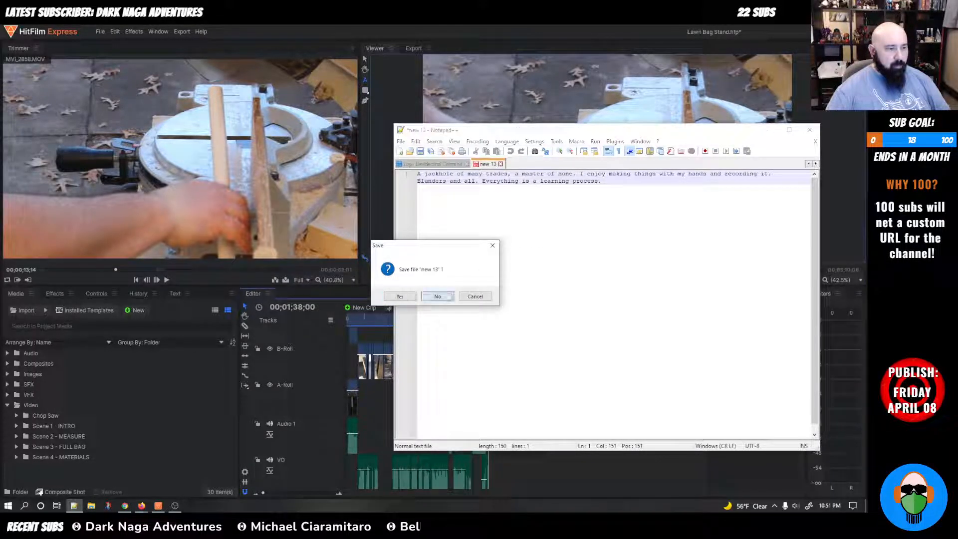
pyautogui.click(448, 294)
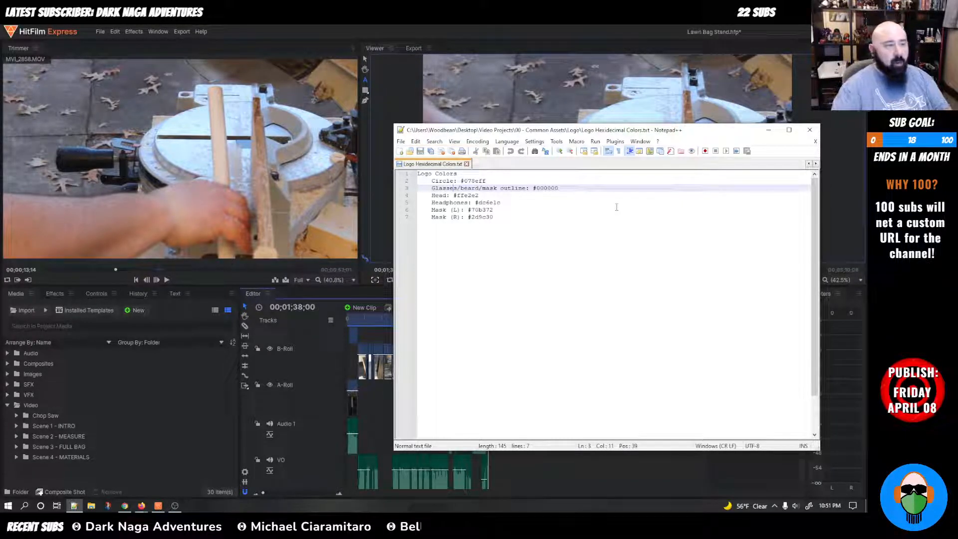
# Step: Start a blank document with the heading INTRO and the indented items "- introduce self", "- state the problem" and "- show solution"
pyautogui.hotkey('ctrl', 'n')
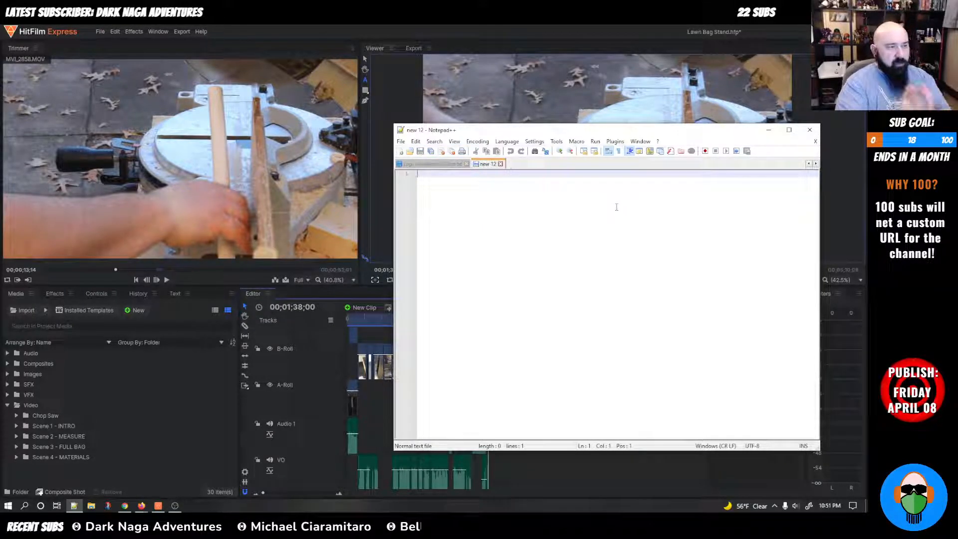
pyautogui.write('INT:')
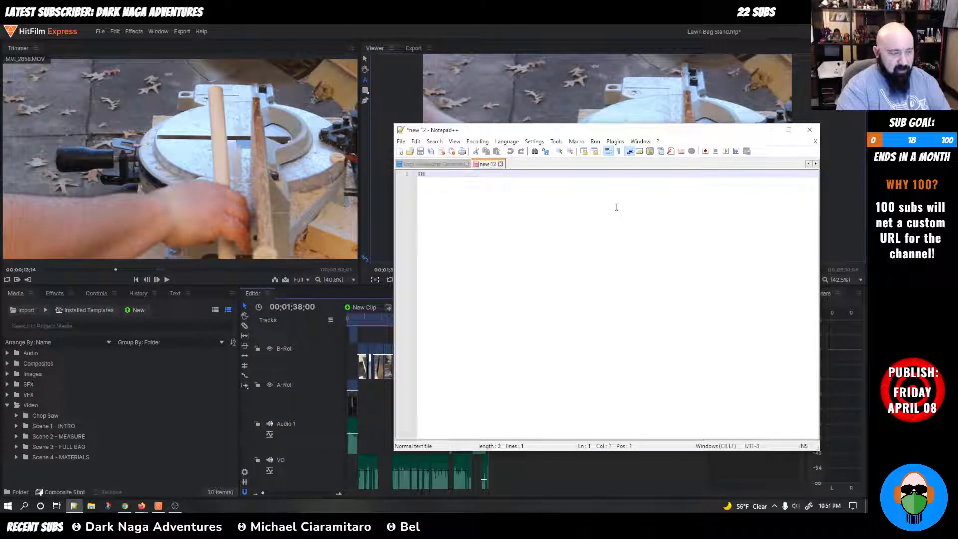
pyautogui.press('Return')
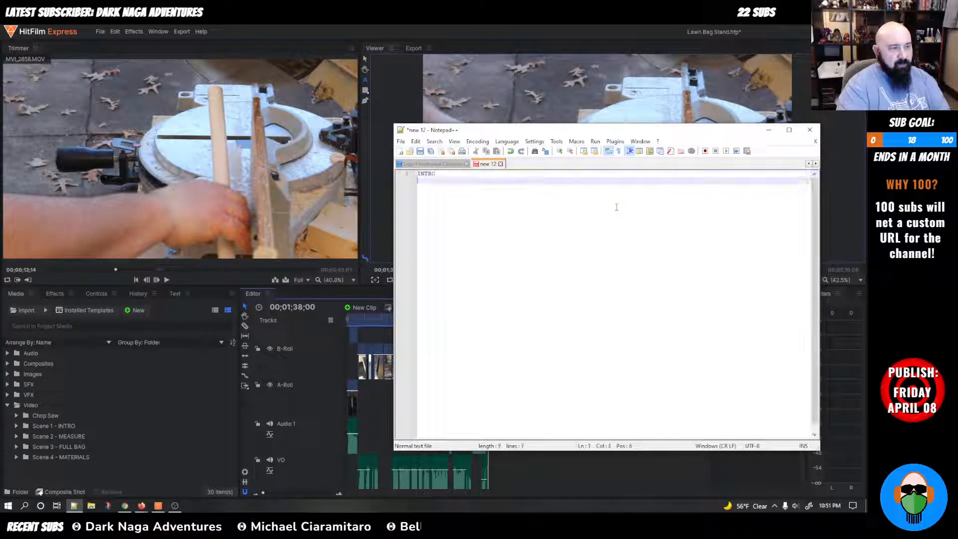
pyautogui.write('- ')
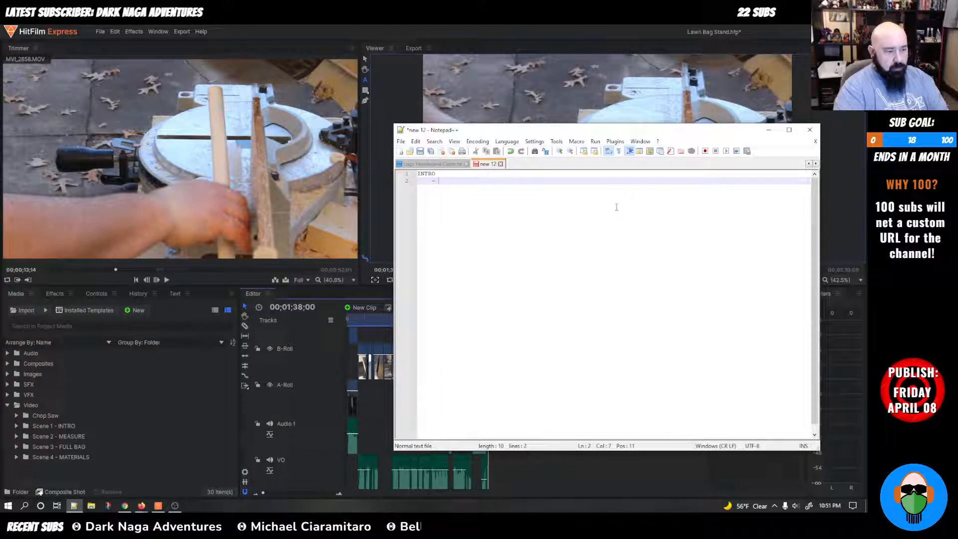
pyautogui.write('introduce self')
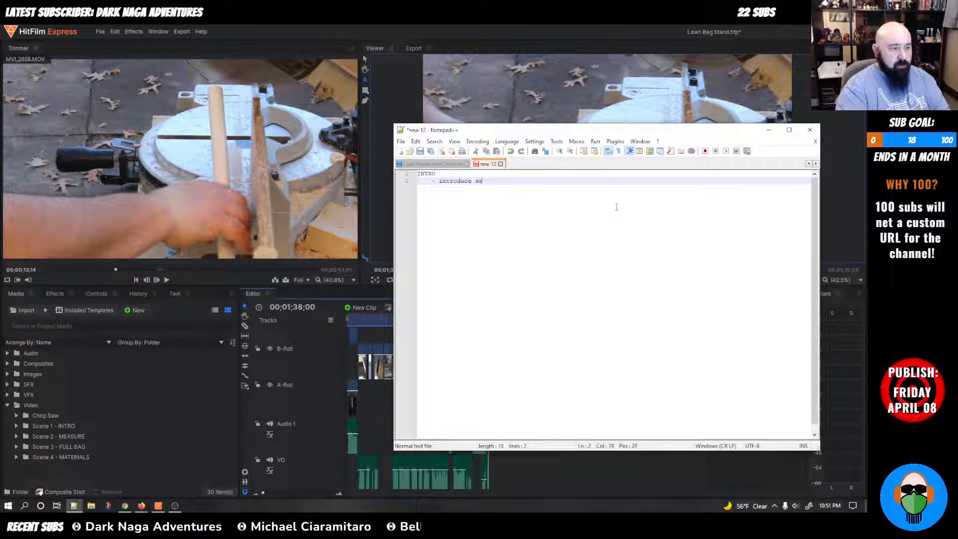
pyautogui.press('Return')
pyautogui.write('- state the problem')
pyautogui.press('Return')
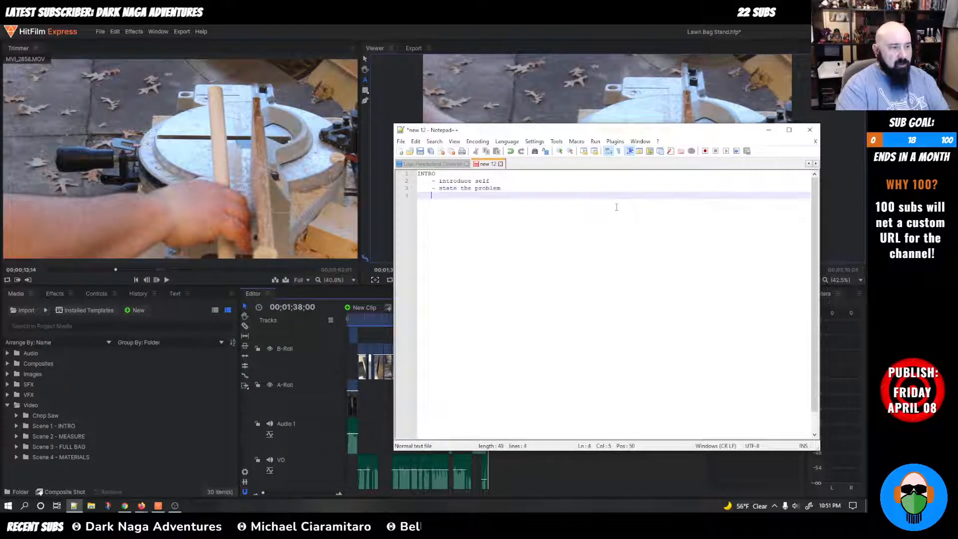
pyautogui.write('- show solution')
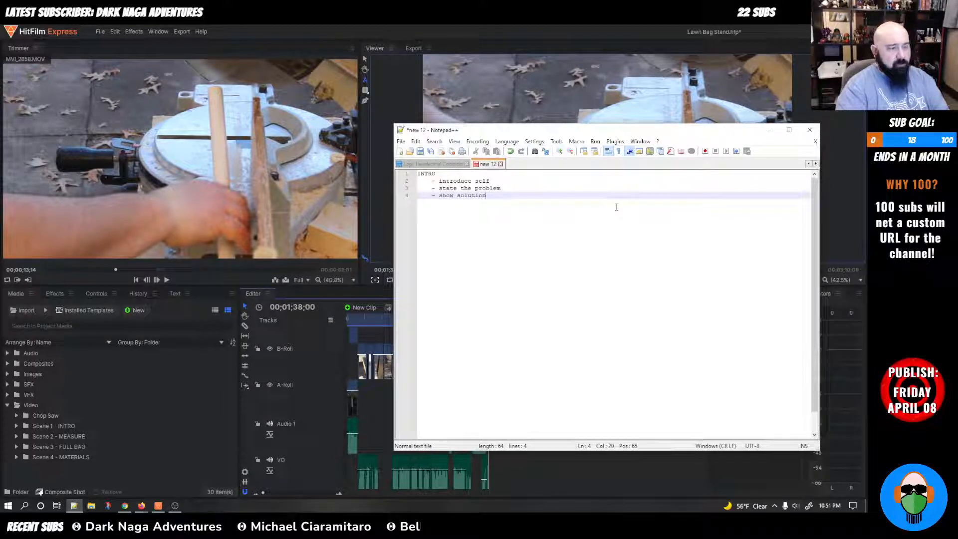
pyautogui.press('Return')
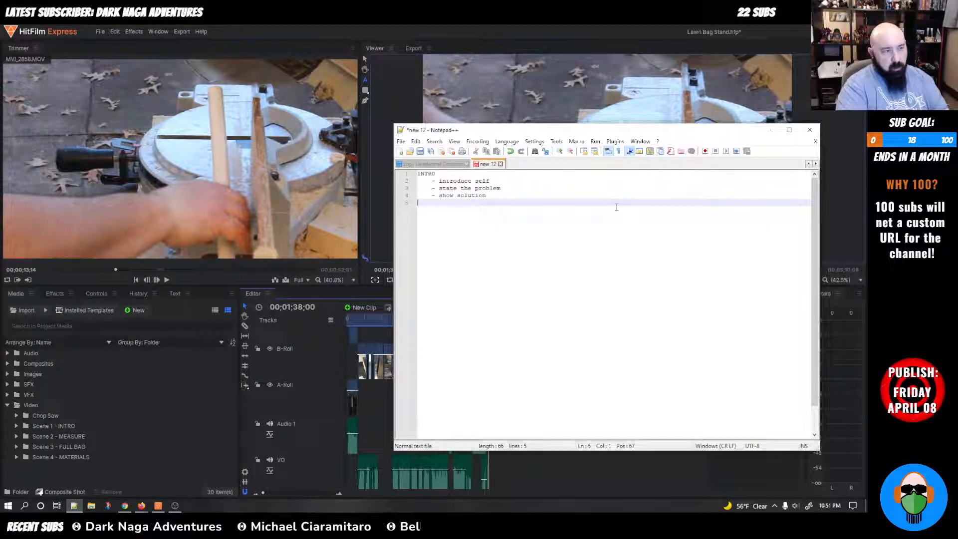
# Step: Add the heading "TITLE CARD" below the intro items, keeping the "state the problem" item on one line
pyautogui.write('TITLE CARE')
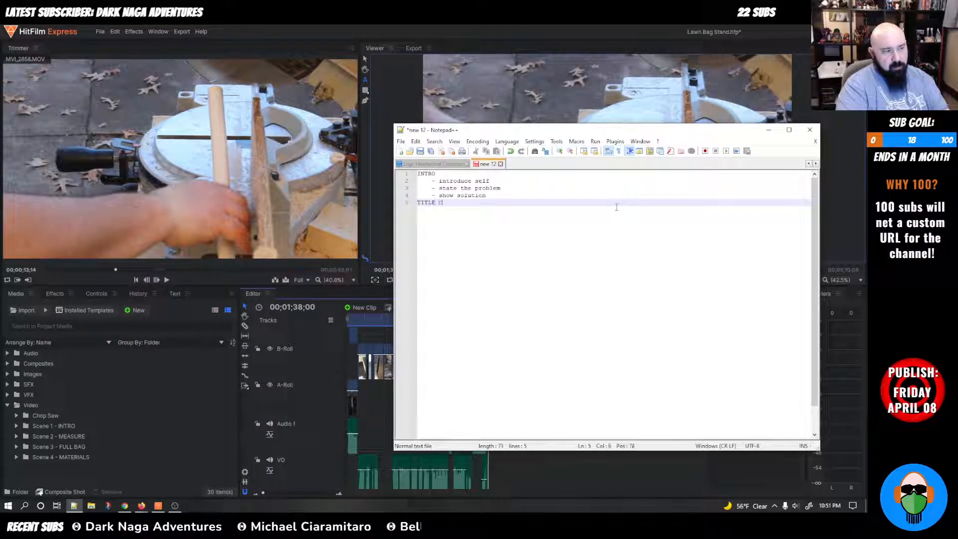
pyautogui.press('BackSpace')
pyautogui.write('D')
pyautogui.press('Return')
pyautogui.press('Return')
pyautogui.press('Up')
pyautogui.press('Up')
pyautogui.press('Left')
pyautogui.press('Up')
pyautogui.press('Return')
pyautogui.press('BackSpace')
pyautogui.press('BackSpace')
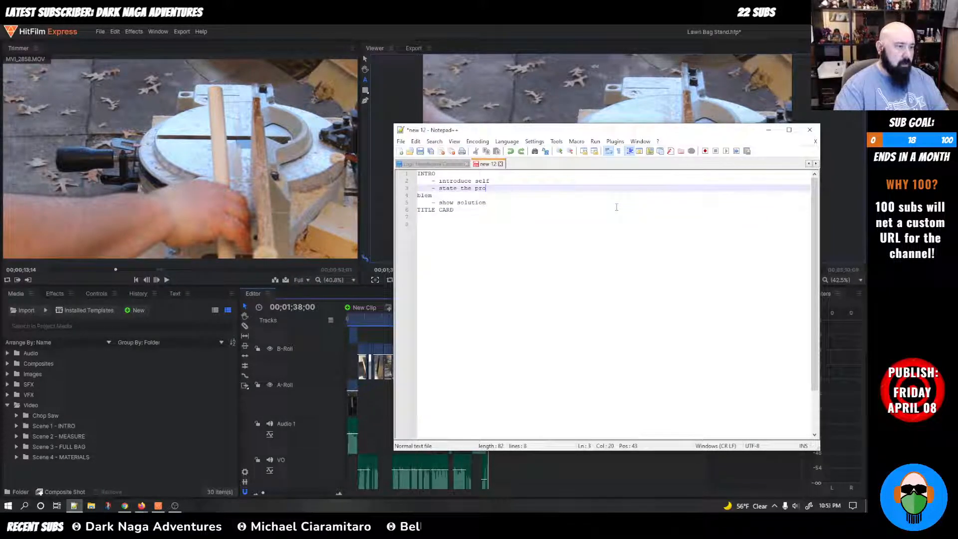
pyautogui.press('Down')
pyautogui.press('Down')
pyautogui.press('Down')
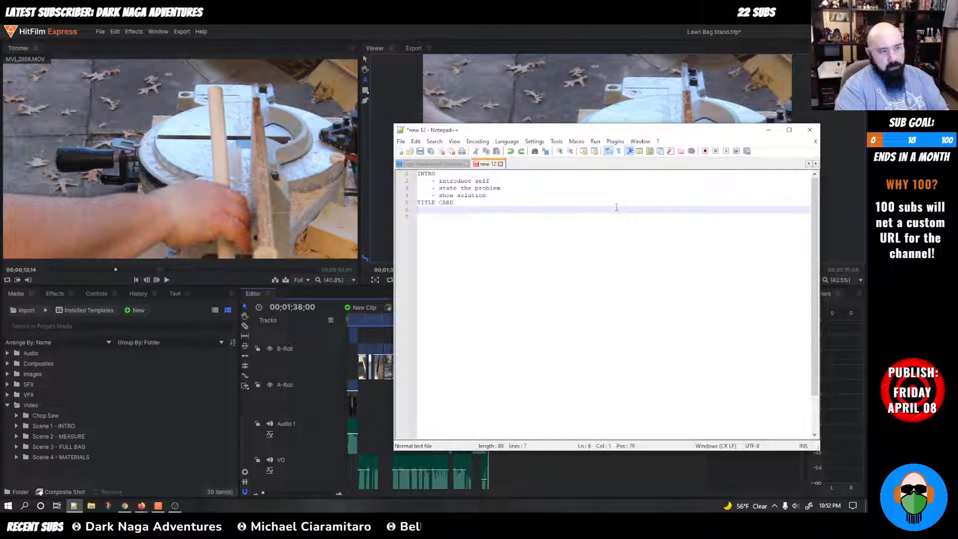
# Step: Add the heading "MATERIAL LIST" under TITLE CARD and start a new line below it
pyautogui.write('MATE')
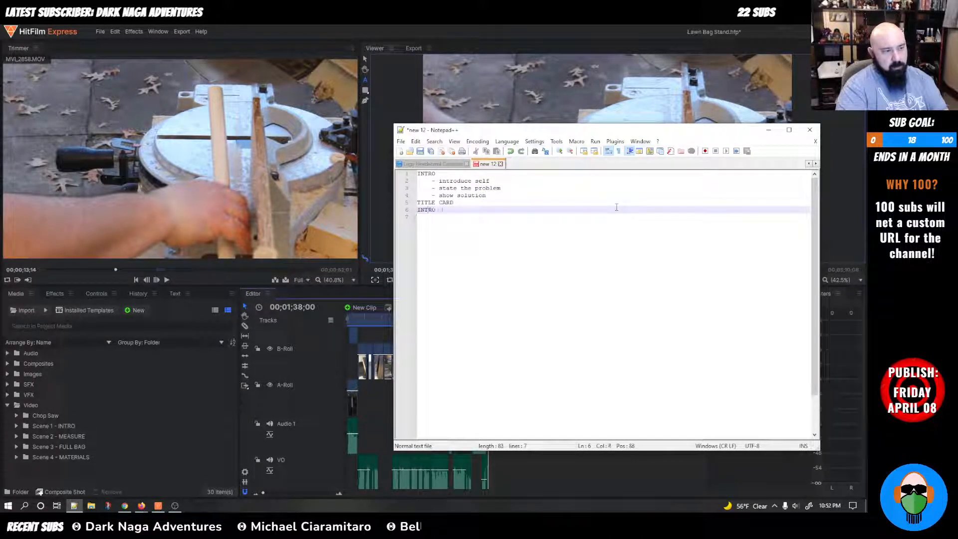
pyautogui.write('RIAL LIST')
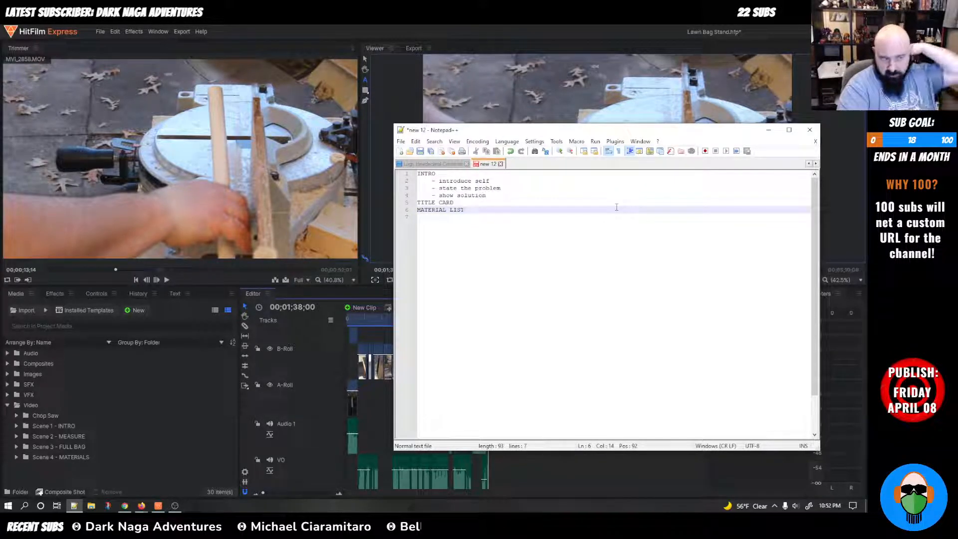
pyautogui.press('Return')
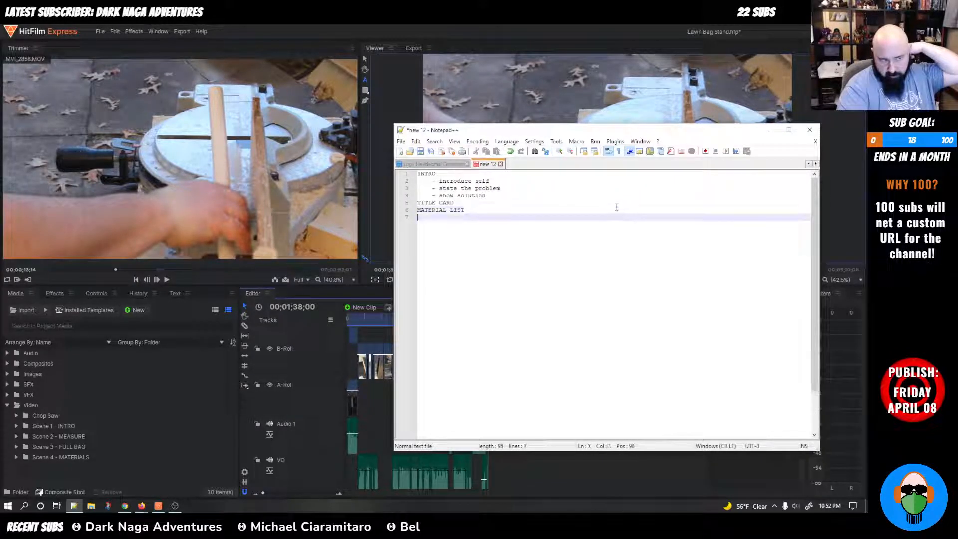
# Step: Move the notes window clear of HitFilm Express and scrub the timeline playhead back to 00;00;16;21
pyautogui.moveTo(597, 131); pyautogui.dragTo(865, 153)
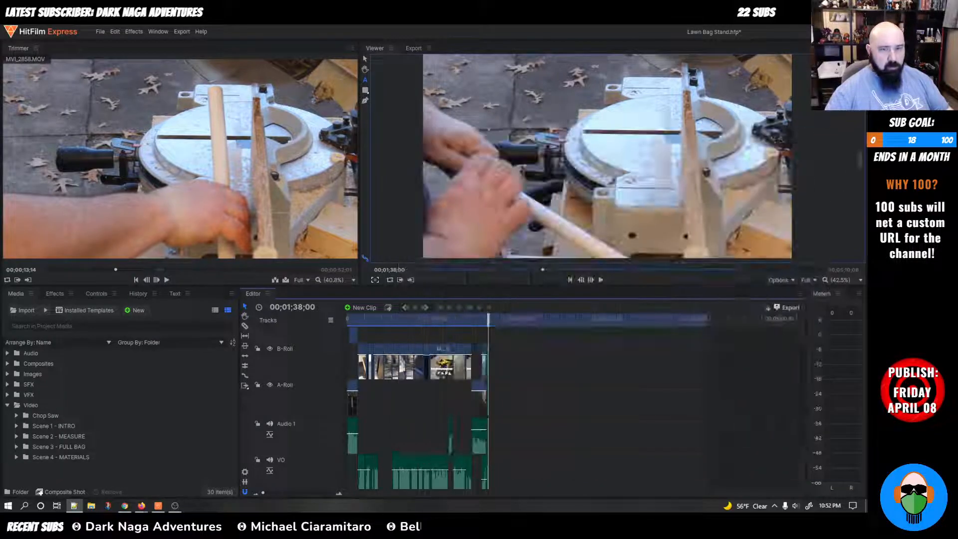
pyautogui.moveTo(488, 339); pyautogui.dragTo(371, 340)
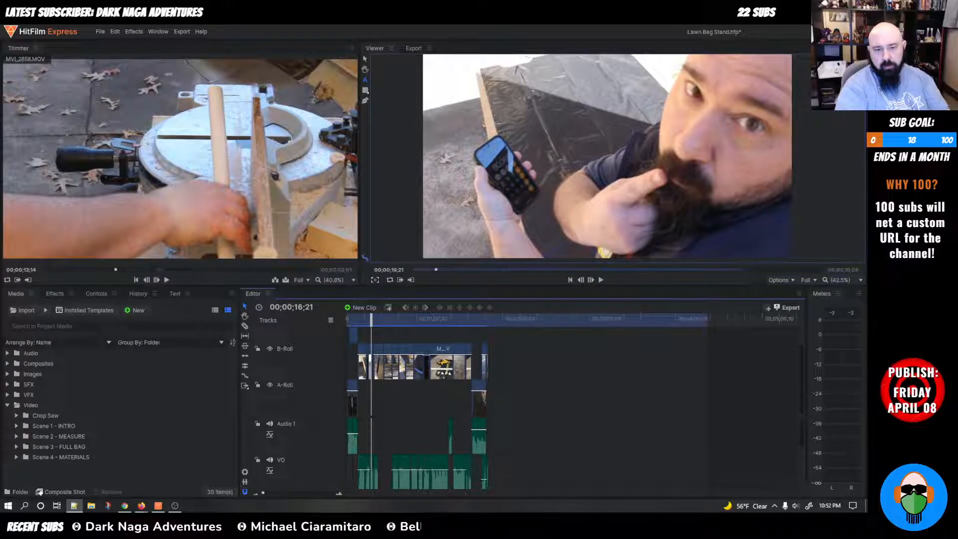
# Step: Bring the notes window back and add the indented items "- bag size", "- pvc lengths" and "- other goods" under MATERIAL LIST
pyautogui.moveTo(866, 200); pyautogui.dragTo(453, 118)
pyautogui.write('MATERIAL LIST')
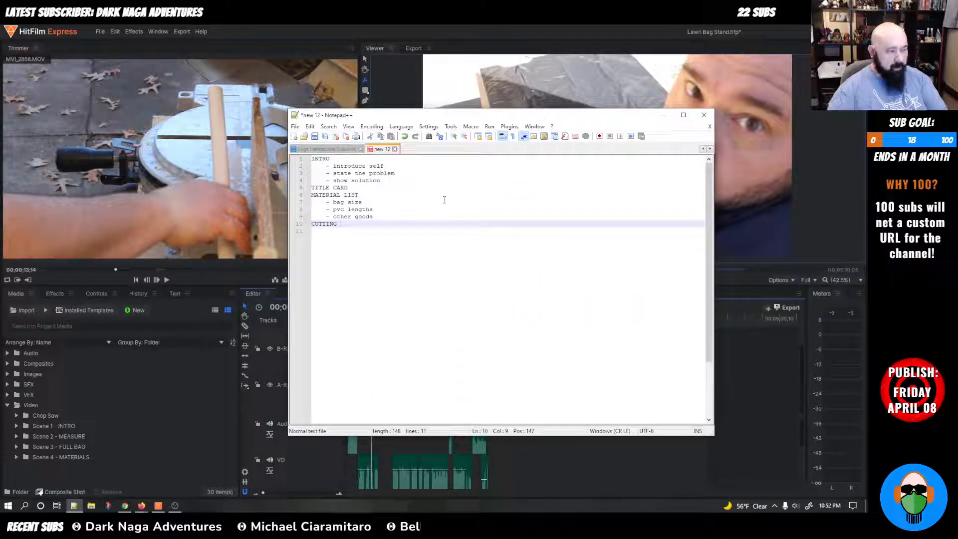
# Step: Add the heading "CUTTING MATERIALS" with the indented items "- recip oops", "- miter saw" and "- stop block"
pyautogui.write('LS')
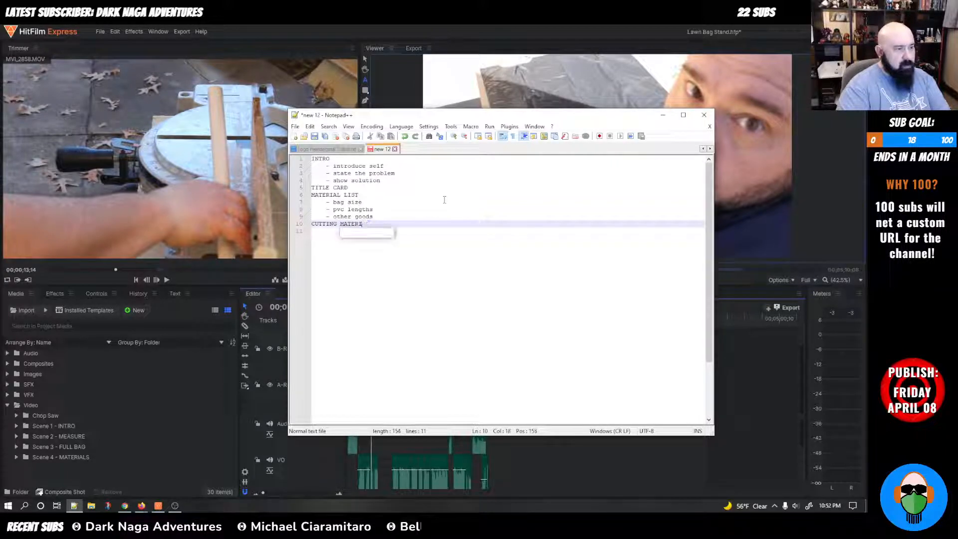
pyautogui.press('Return')
pyautogui.press('Tab')
pyautogui.write('- ')
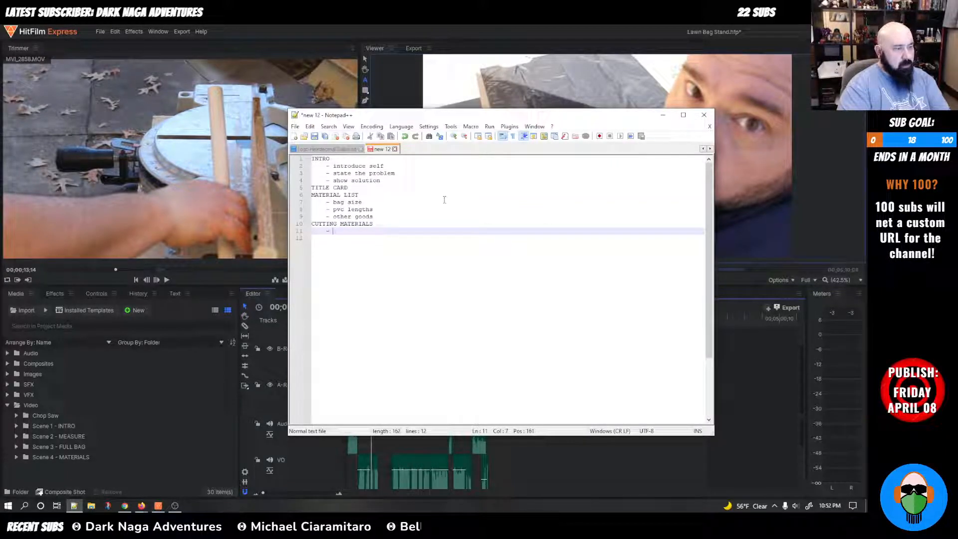
pyautogui.write('s')
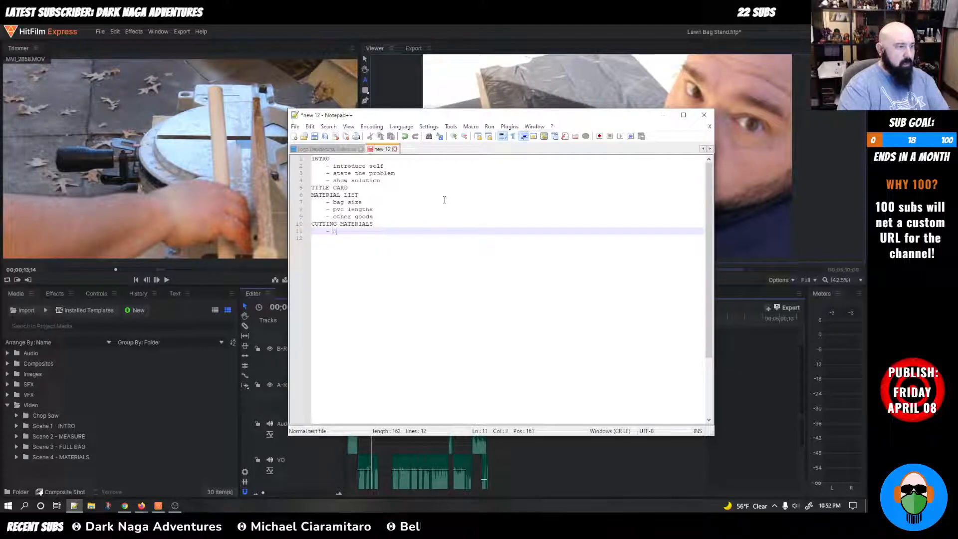
pyautogui.write('ecip oops')
pyautogui.press('Return')
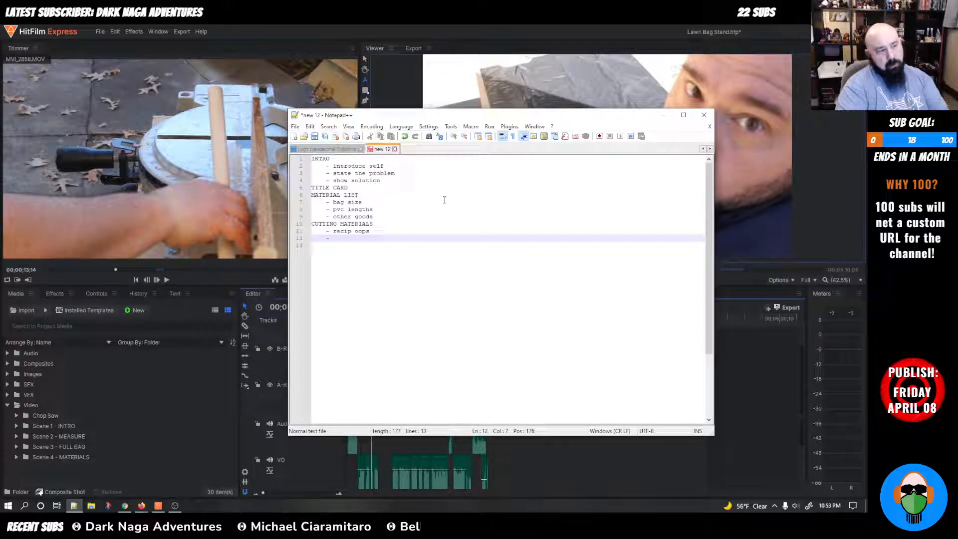
pyautogui.write('- miter saw')
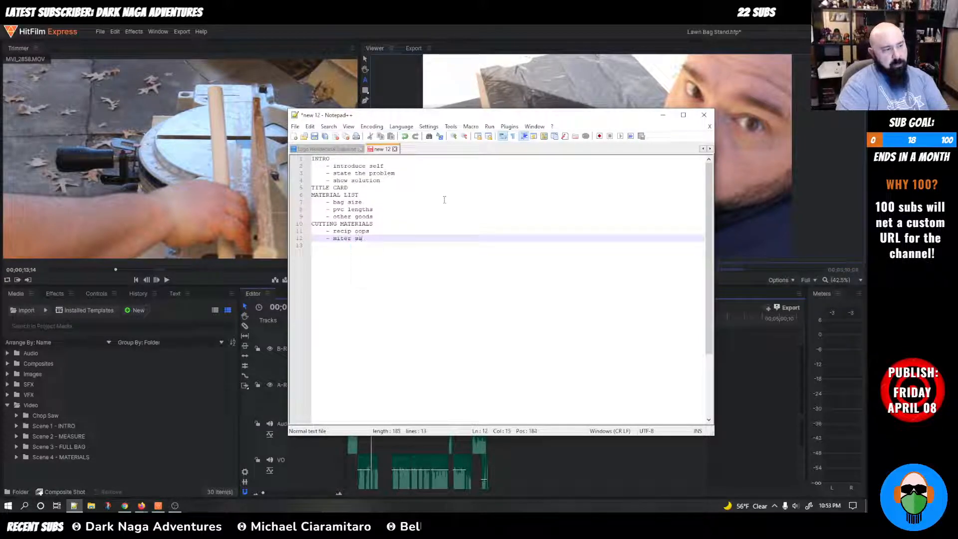
pyautogui.press('Return')
pyautogui.write('- stop block')
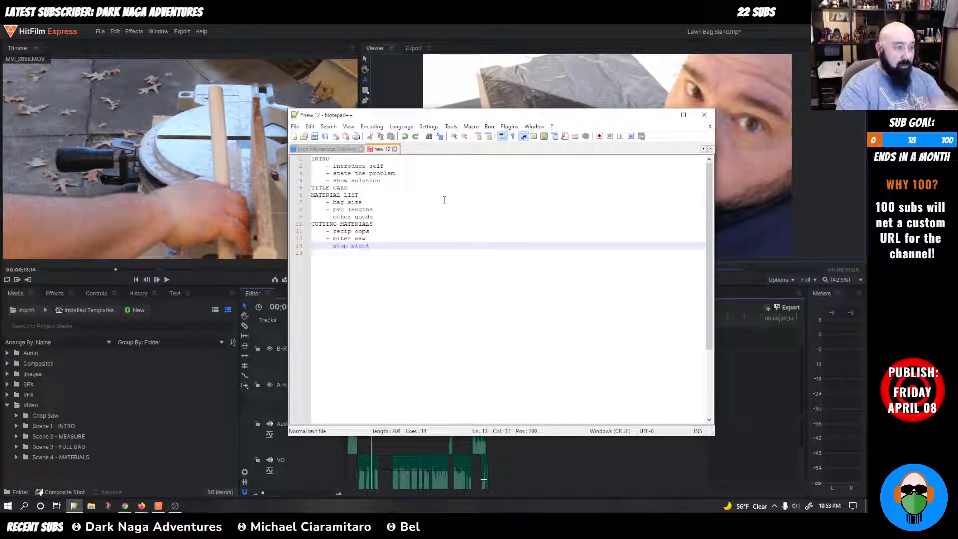
pyautogui.press('Return')
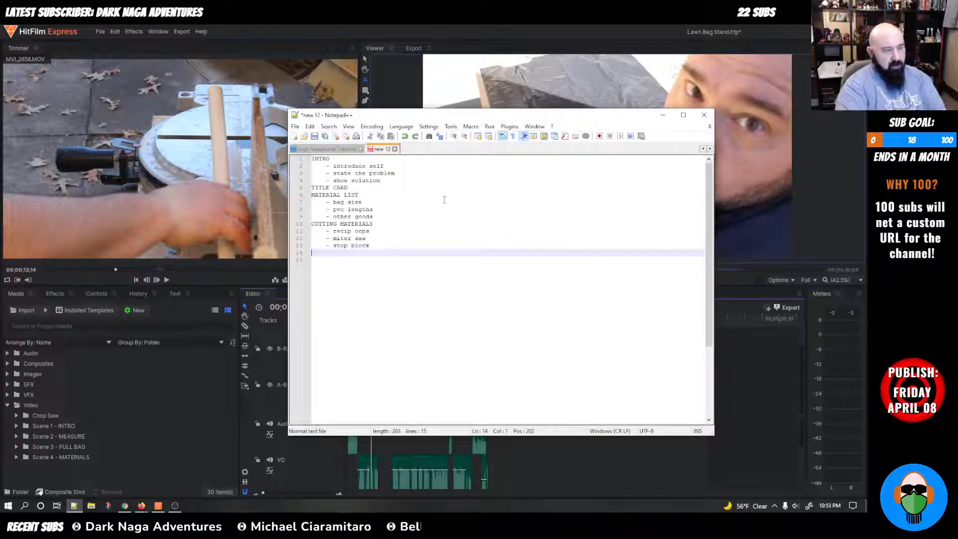
# Step: Add the heading "BENDING PVC" with the indented items "- heating sand" and "- forming the bends", ending on a new unindented line
pyautogui.write('BENDING PVC')
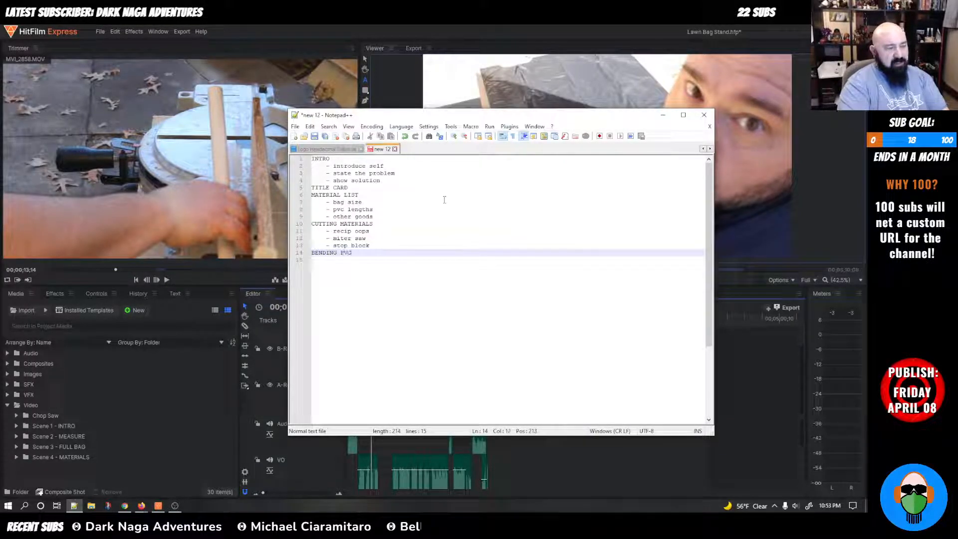
pyautogui.press('Return')
pyautogui.press('Tab')
pyautogui.write('- HEATheatin')
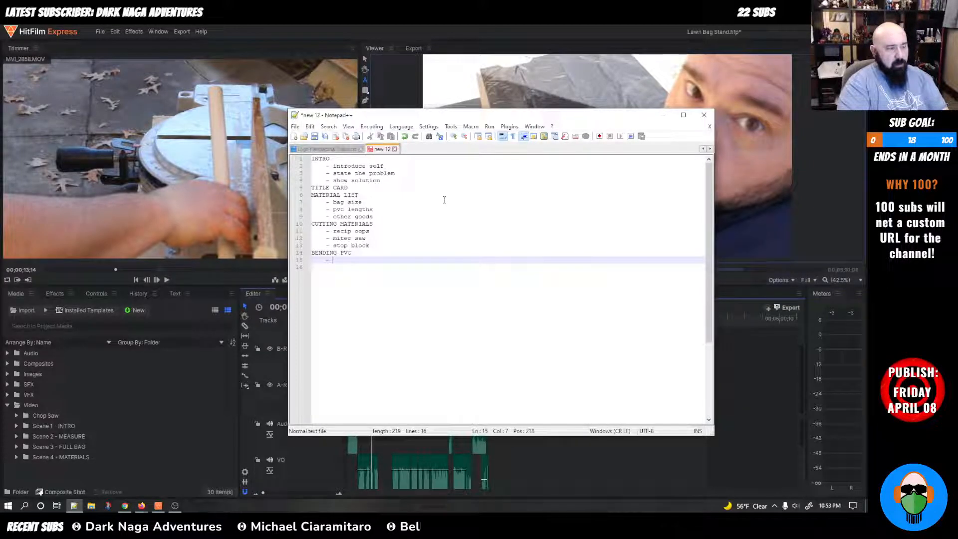
pyautogui.write('g sand')
pyautogui.press('Return')
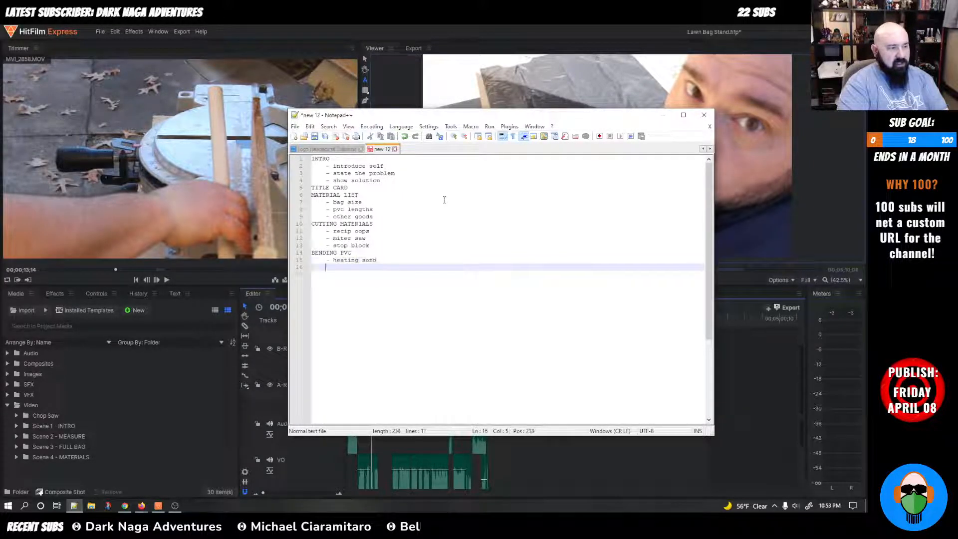
pyautogui.write('- form')
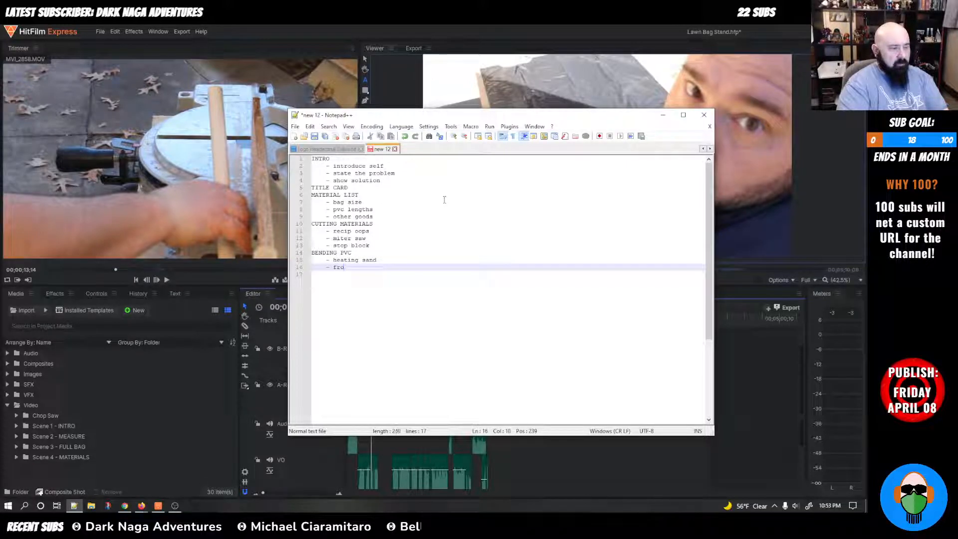
pyautogui.write('ing')
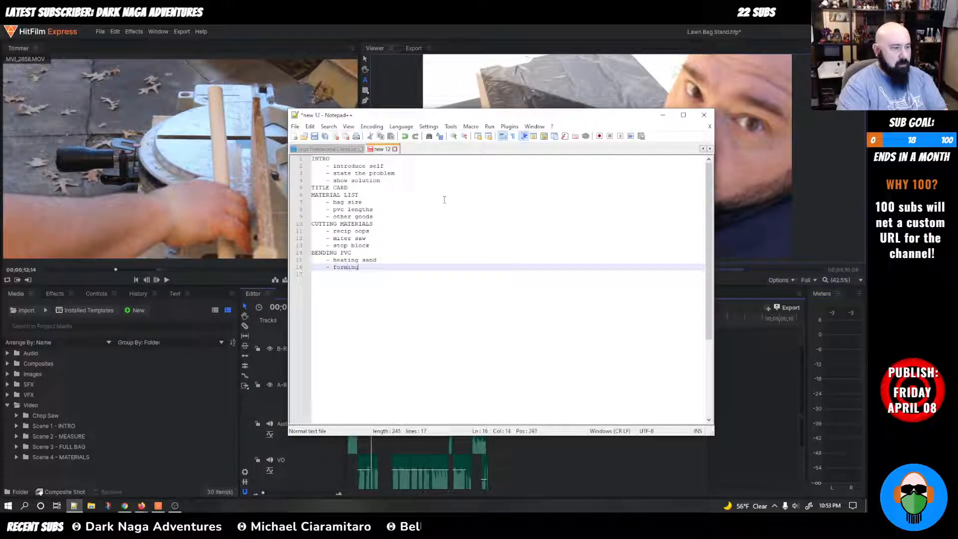
pyautogui.write(' the bends')
pyautogui.press('Return')
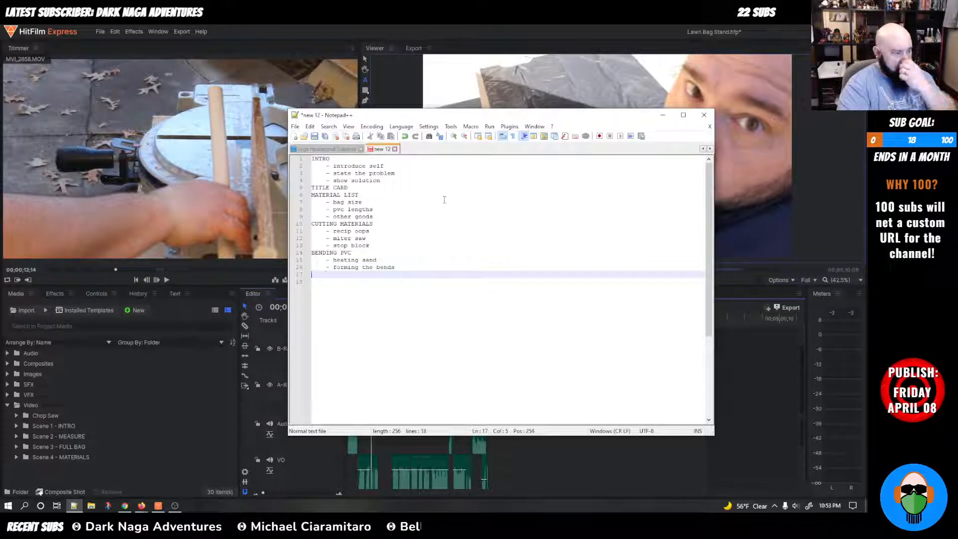
pyautogui.press('Left')
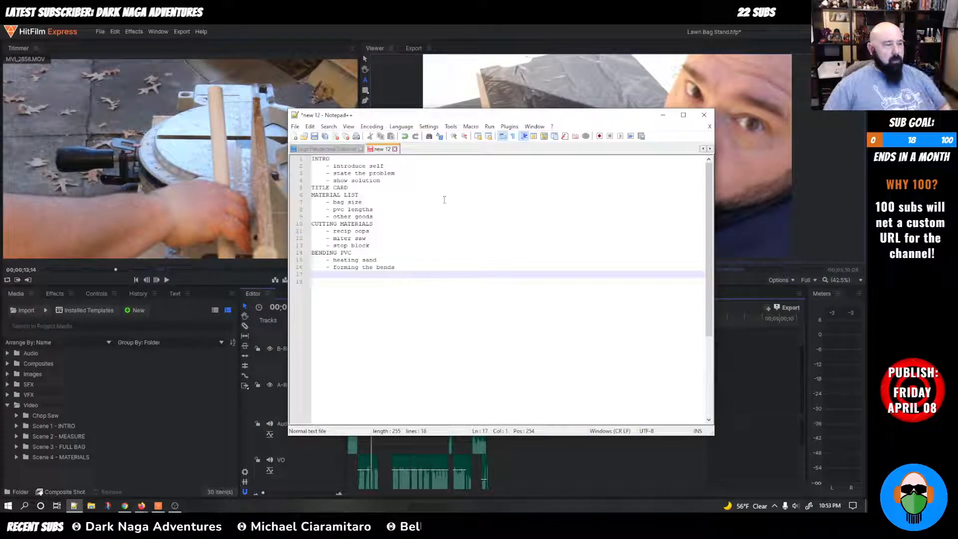
# Step: Add the heading "ASSEMBLY" with the item "- building the rings" and the nested item "- permanent"
pyautogui.write('ASS')
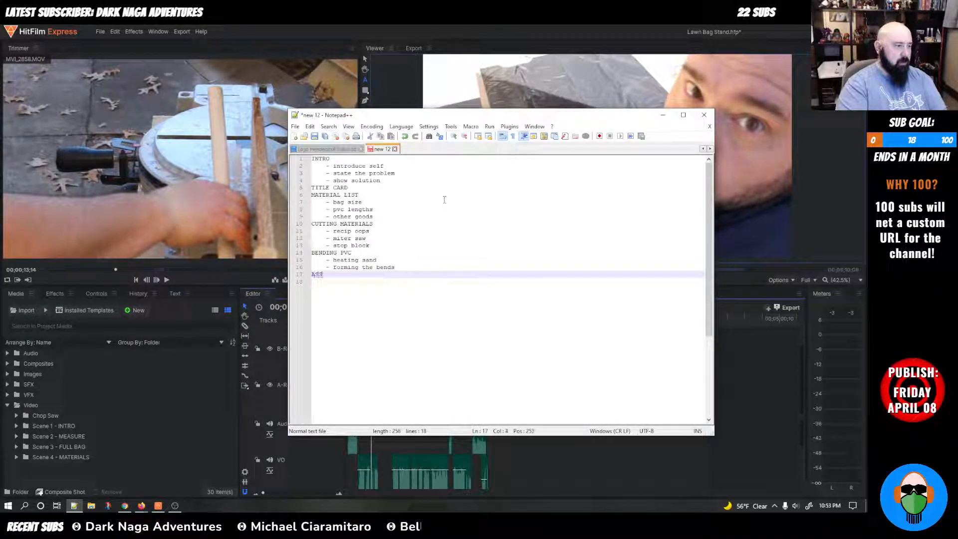
pyautogui.write('EMBLY')
pyautogui.press('Return')
pyautogui.press('Tab')
pyautogui.write('-')
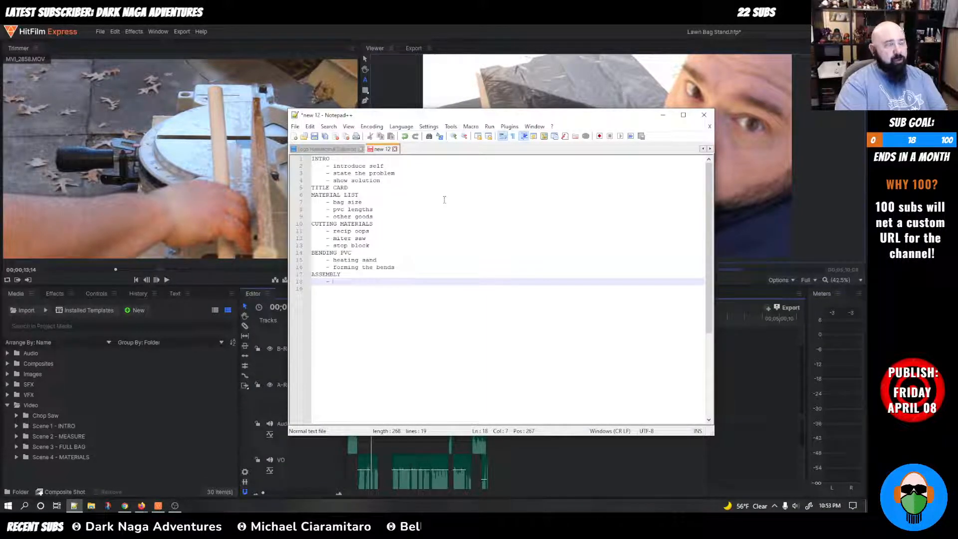
pyautogui.write('building the rings')
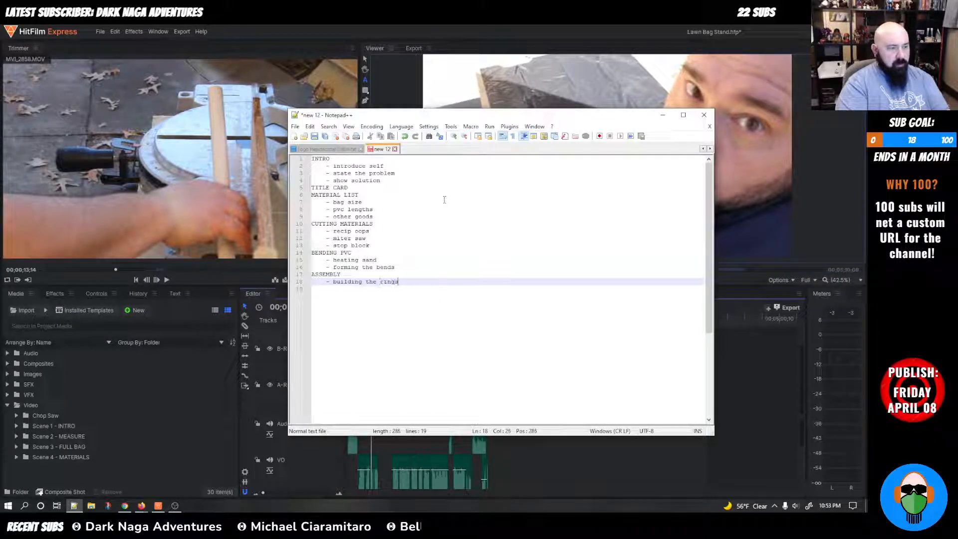
pyautogui.press('Return')
pyautogui.press('Tab')
pyautogui.write('- permanent')
pyautogui.press('Return')
# Step: Add the ASSEMBLY item "- adding the legs" with the nested item "- removable (storage)"
pyautogui.write('- ')
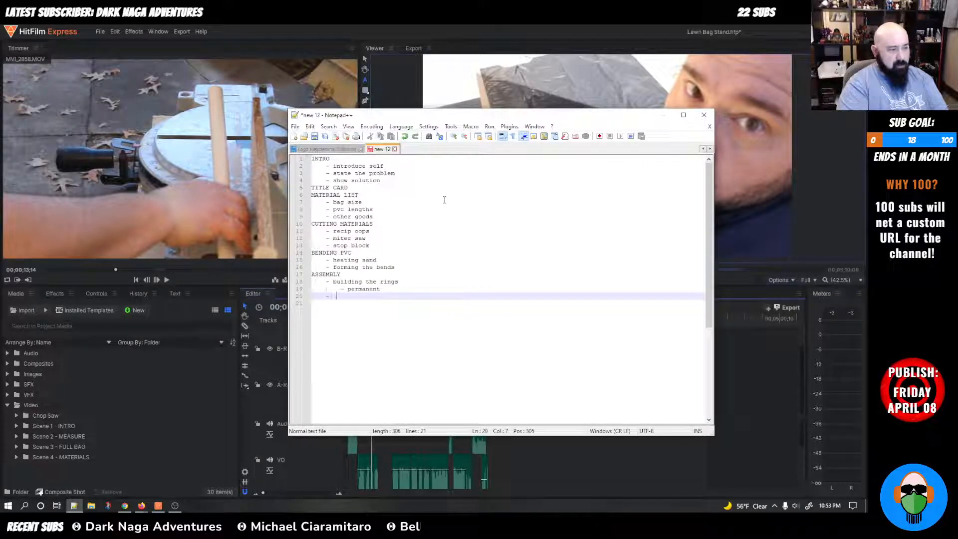
pyautogui.write('adding teh ')
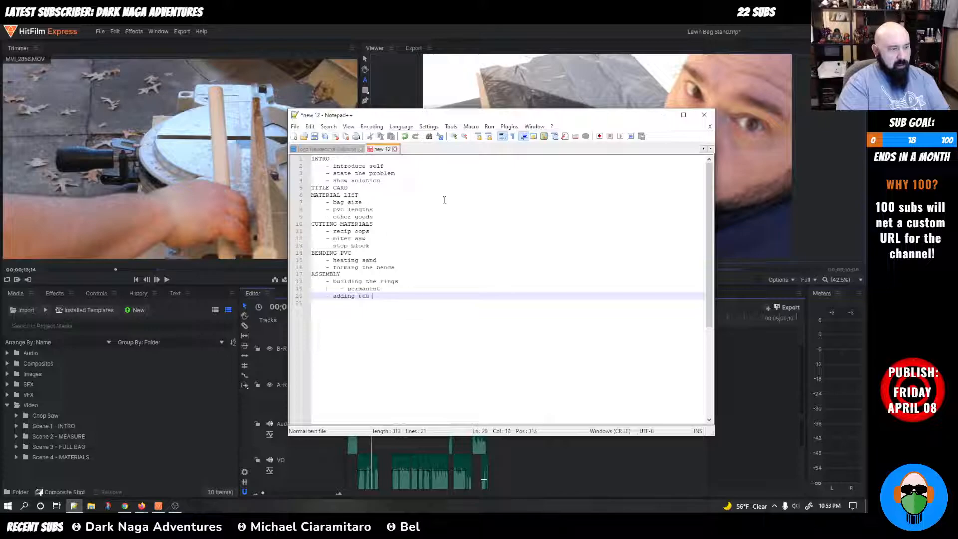
pyautogui.write('lihe legs')
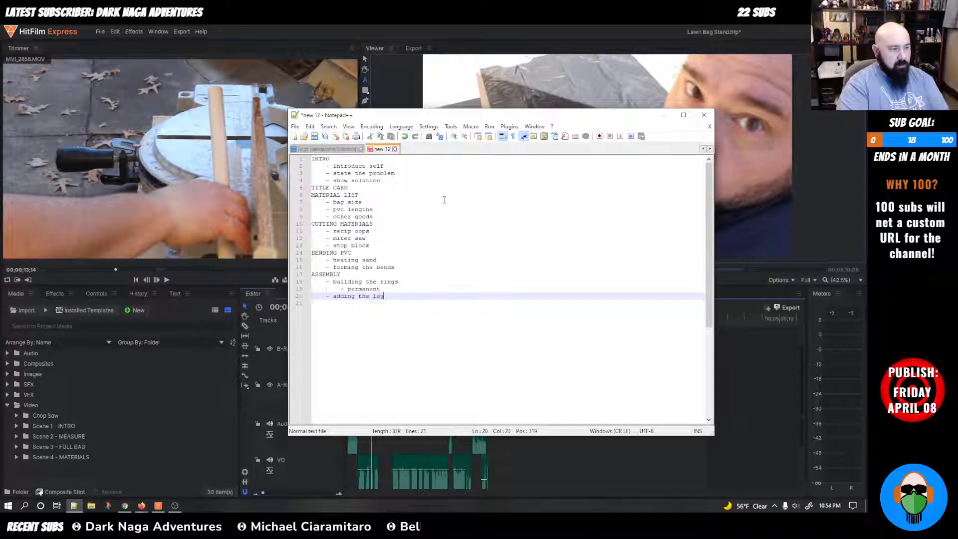
pyautogui.press('Return')
pyautogui.write('- rem')
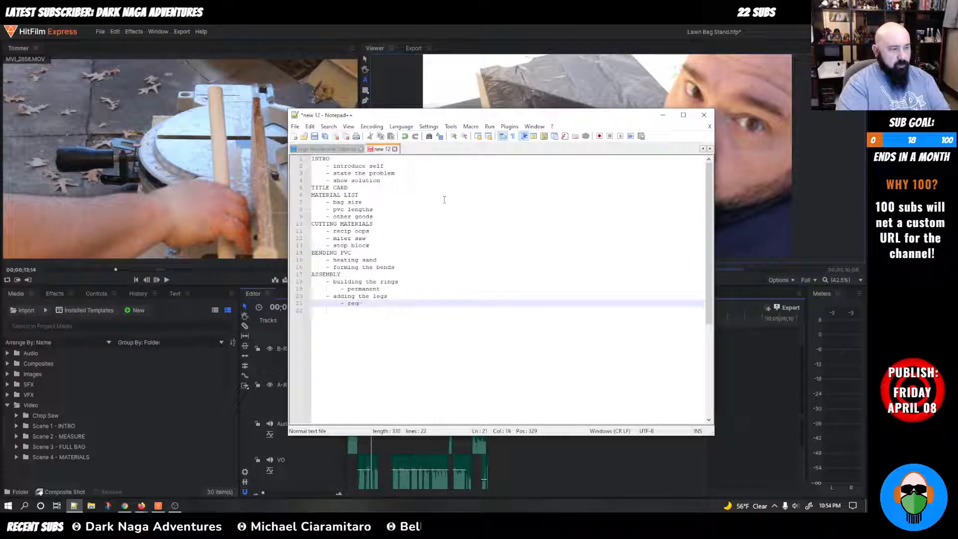
pyautogui.write('ovalbe')
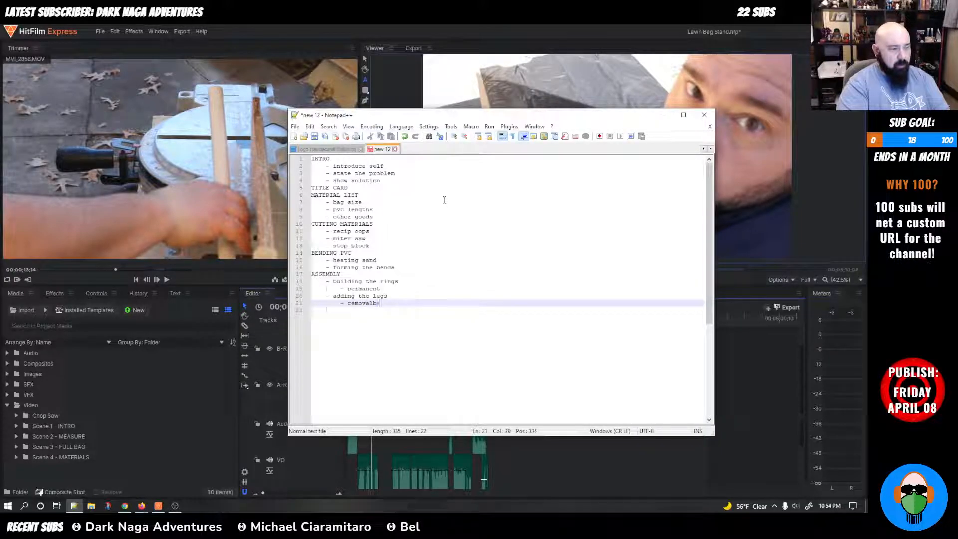
pyautogui.press('BackSpace')
pyautogui.press('BackSpace')
pyautogui.press('BackSpace')
pyautogui.write('ble (str')
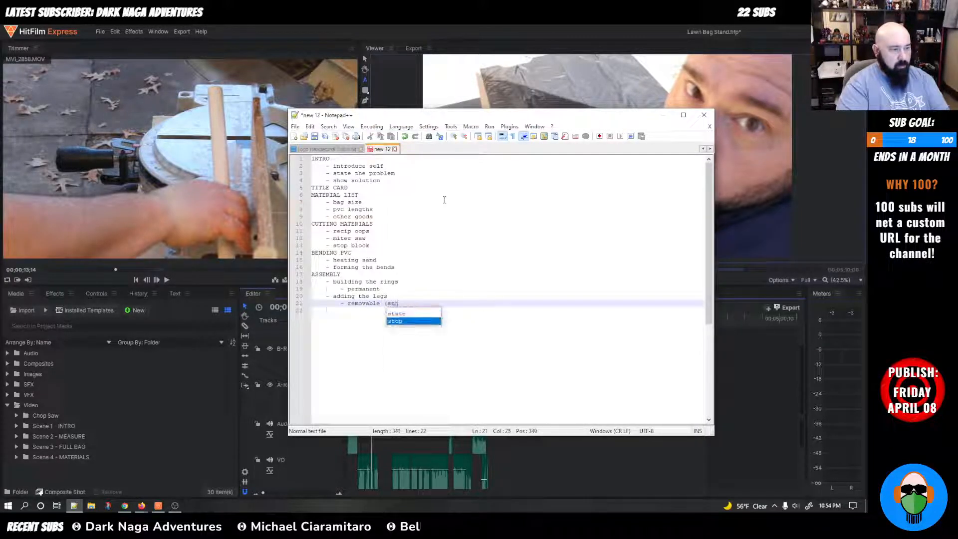
pyautogui.press('BackSpace')
pyautogui.write('orage)')
pyautogui.press('Return')
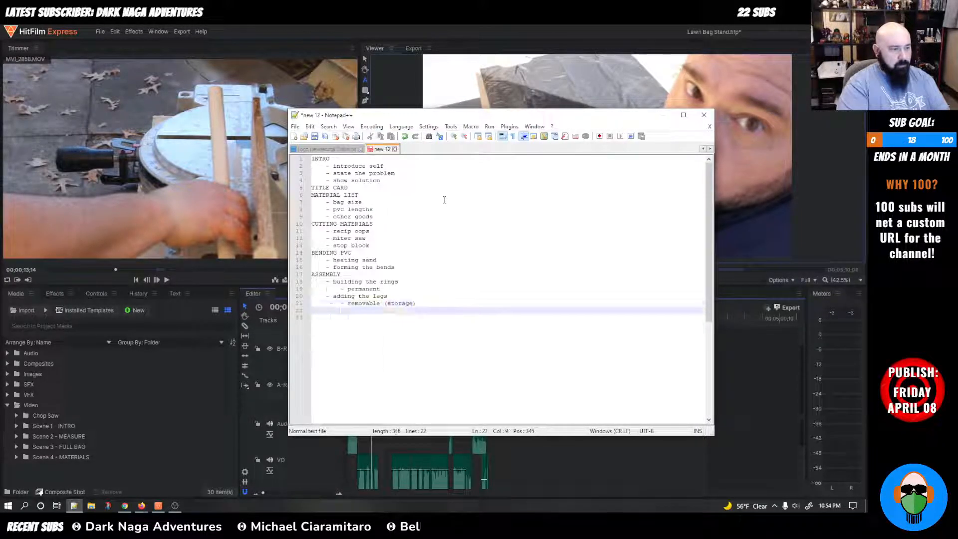
# Step: Add the ASSEMBLY item "- drilling the legs" with the nested item "- string for the clips"
pyautogui.write('-')
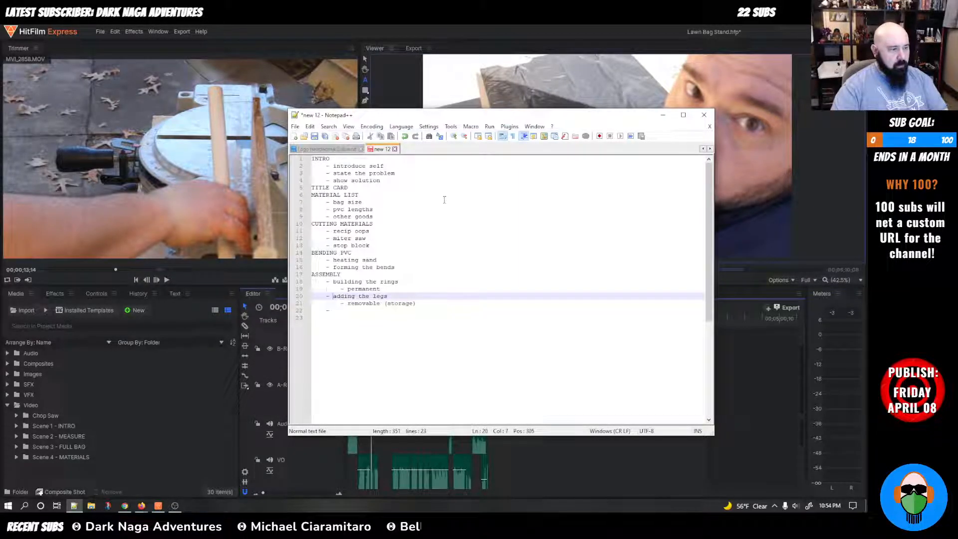
pyautogui.write('drilling the ')
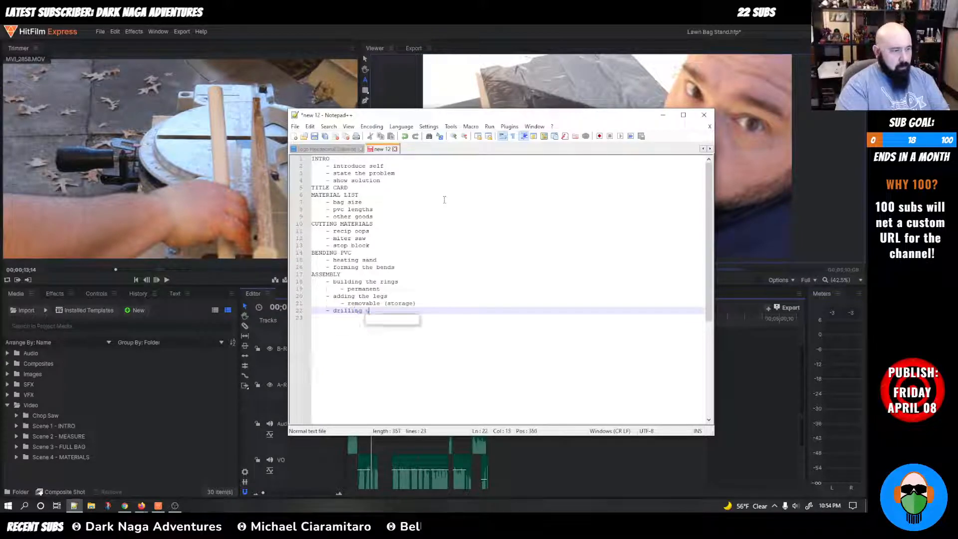
pyautogui.write('legs')
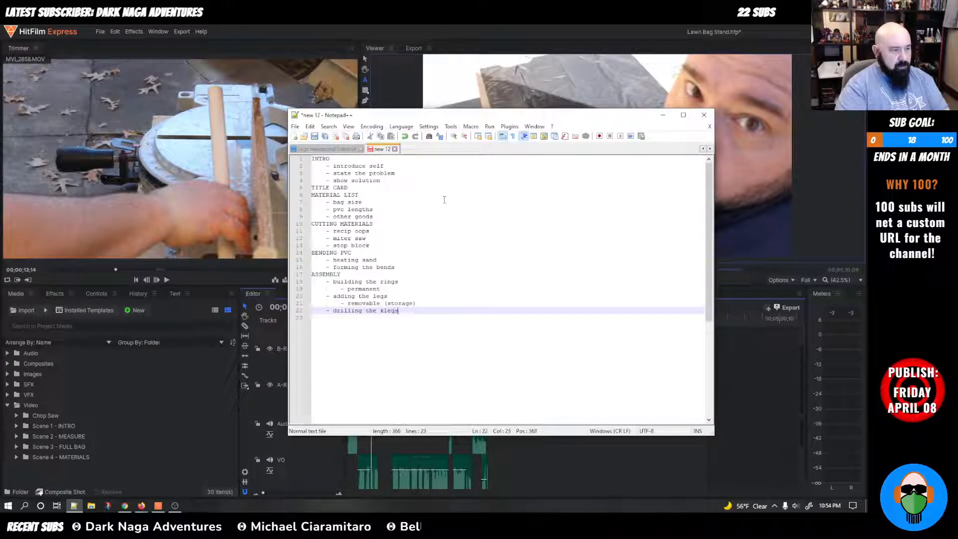
pyautogui.press('Return')
pyautogui.press('Tab')
pyautogui.write('- sting')
pyautogui.press('BackSpace')
pyautogui.press('BackSpace')
pyautogui.press('BackSpace')
pyautogui.press('BackSpace')
pyautogui.write('tring for the clips')
pyautogui.press('Return')
# Step: Add the ASSEMBLY item "- adding the clips" and start an unindented line below it
pyautogui.write('- addinn')
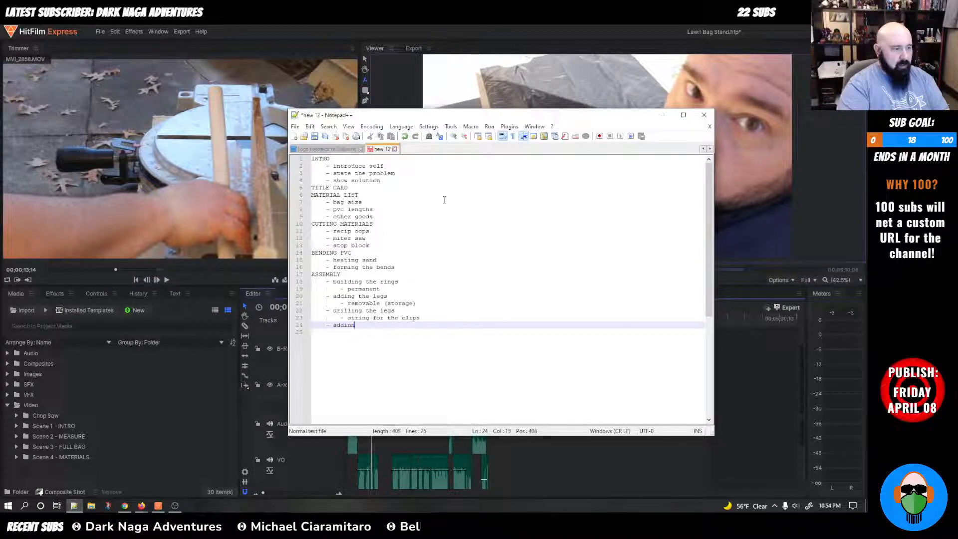
pyautogui.press('BackSpace')
pyautogui.write('g the clips')
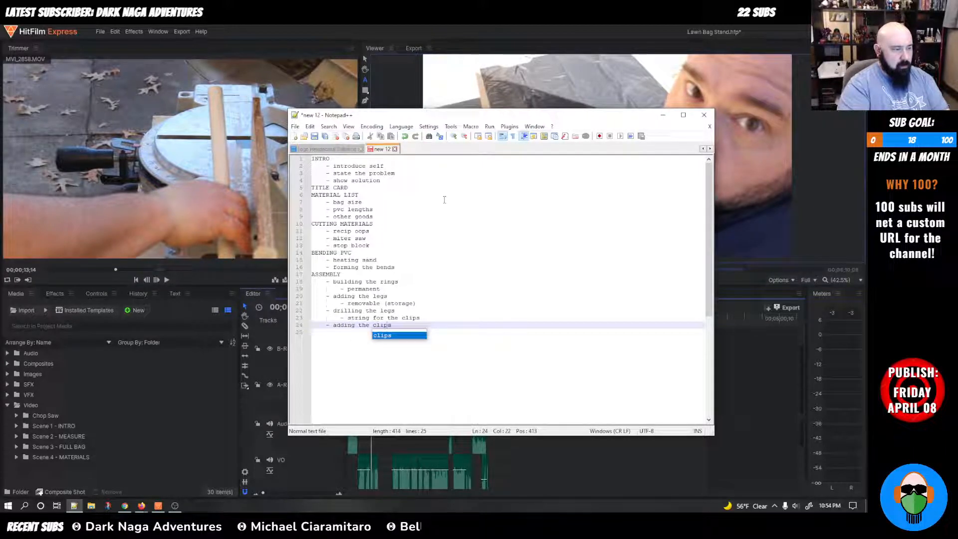
pyautogui.press('Return')
pyautogui.press('BackSpace')
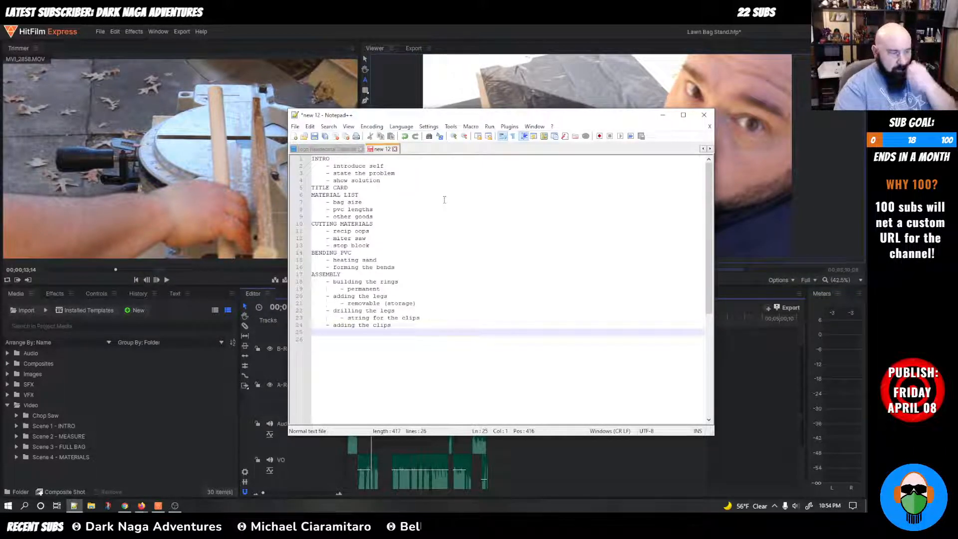
# Step: Add the heading "DEMONSTRATION" below the ASSEMBLY section, with the indented item "- insert bag"
pyautogui.write('DEMON')
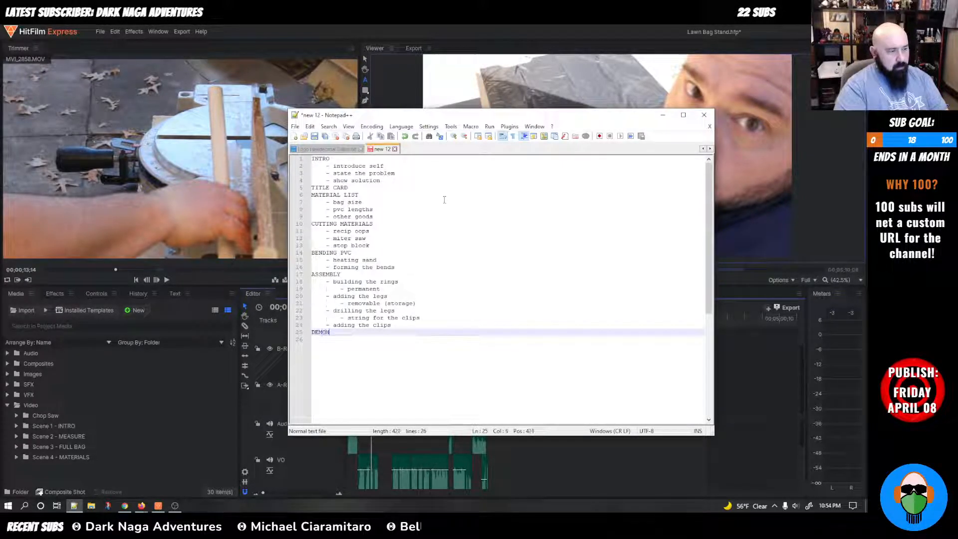
pyautogui.write('STRATION')
pyautogui.press('Return')
pyautogui.press('Tab')
pyautogui.write('-')
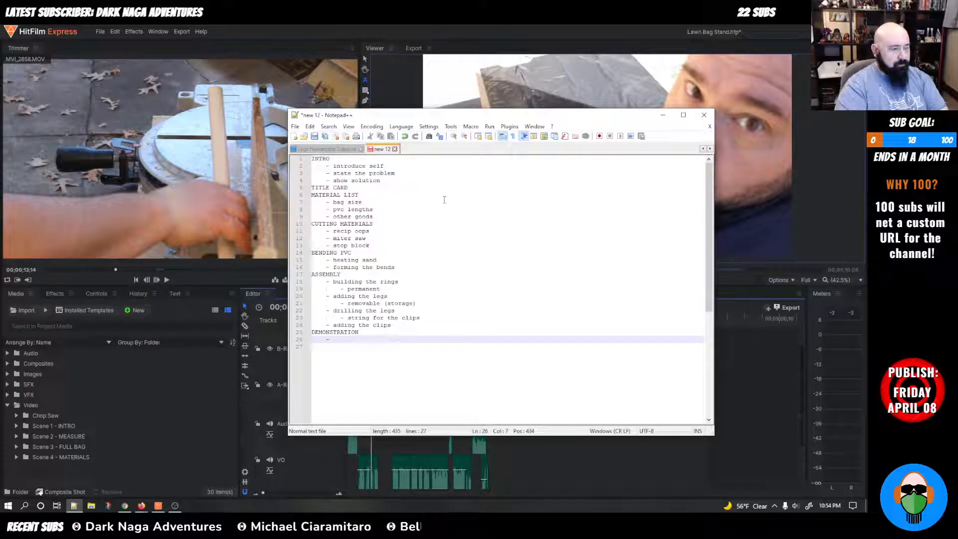
pyautogui.write(' insert ba')
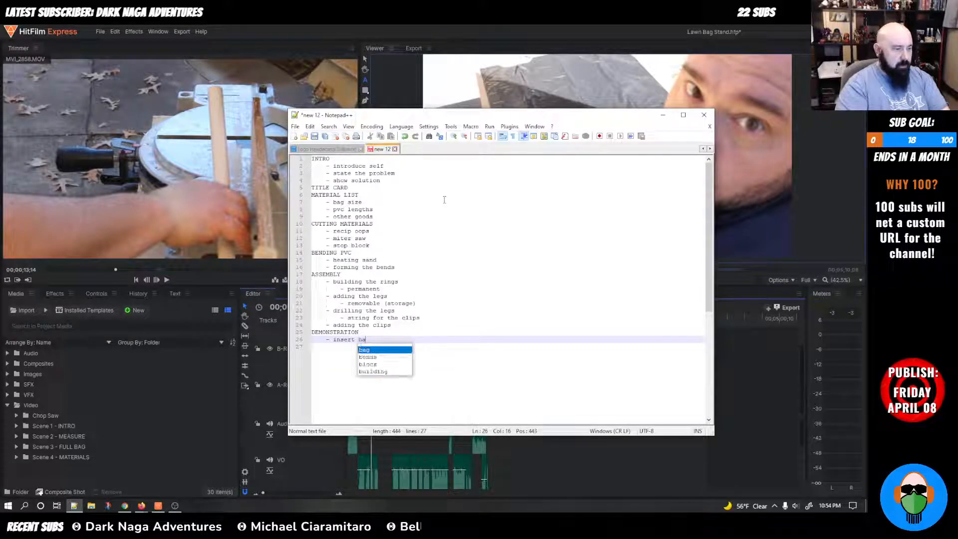
pyautogui.press('Return')
# Step: Add the DEMONSTRATION item "- apply clips" and start a new indented line below it
pyautogui.press('Return')
pyautogui.write('- ')
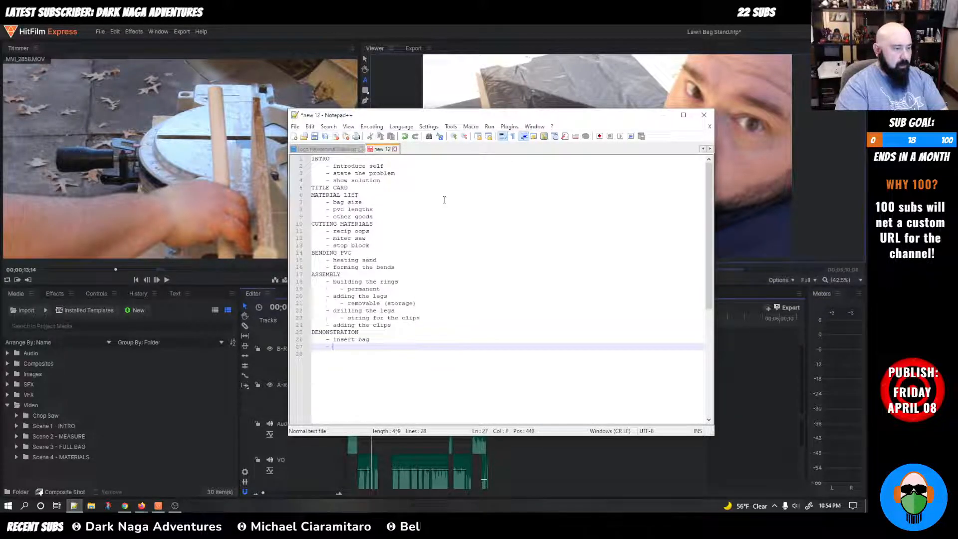
pyautogui.write('apply clips')
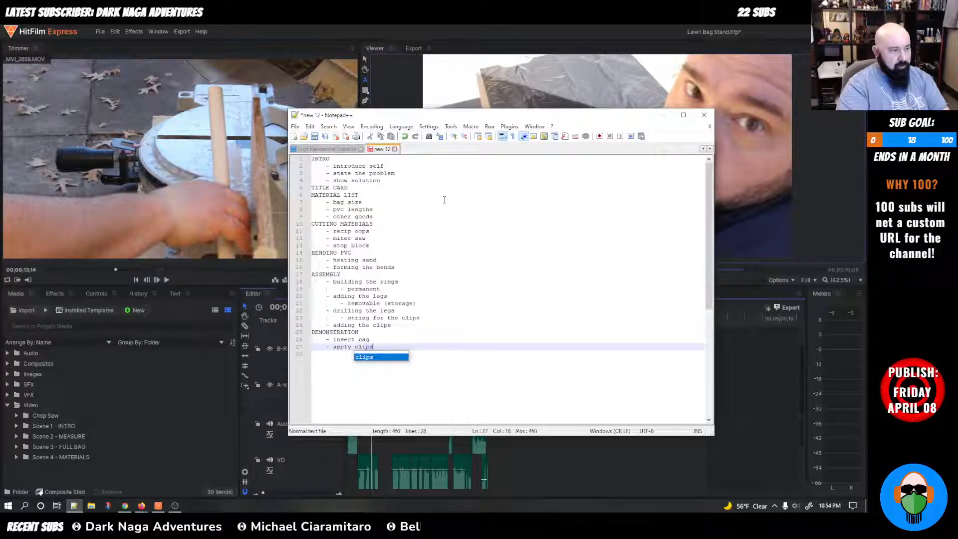
pyautogui.press('Return')
pyautogui.press('Return')
# Step: Insert the item "- assemble from storage" above "- insert bag" in the DEMONSTRATION section
pyautogui.press('Up')
pyautogui.press('Up')
pyautogui.press('Right')
pyautogui.press('Right')
pyautogui.write('assemble')
pyautogui.press('Return')
pyautogui.write('-')
pyautogui.press('Down')
pyautogui.press('Down')
pyautogui.press('Up')
pyautogui.press('Up')
pyautogui.press('Up')
pyautogui.press('End')
pyautogui.write('form')
pyautogui.press('BackSpace')
pyautogui.press('BackSpace')
pyautogui.press('BackSpace')
pyautogui.write('rom storage')
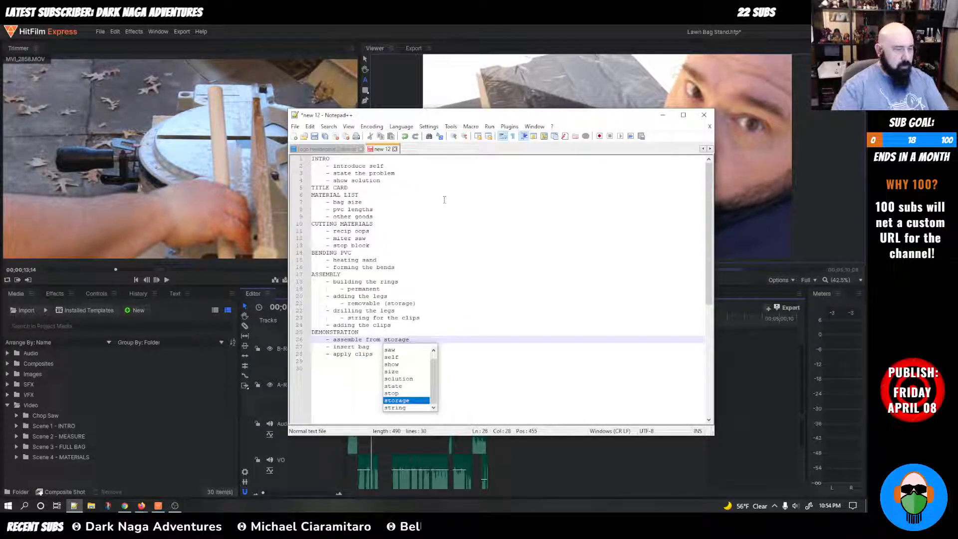
# Step: Add the items "- scoop up leaves" and "- bag leaves" at the end of the DEMONSTRATION section
pyautogui.press('Down')
pyautogui.press('Down')
pyautogui.press('Down')
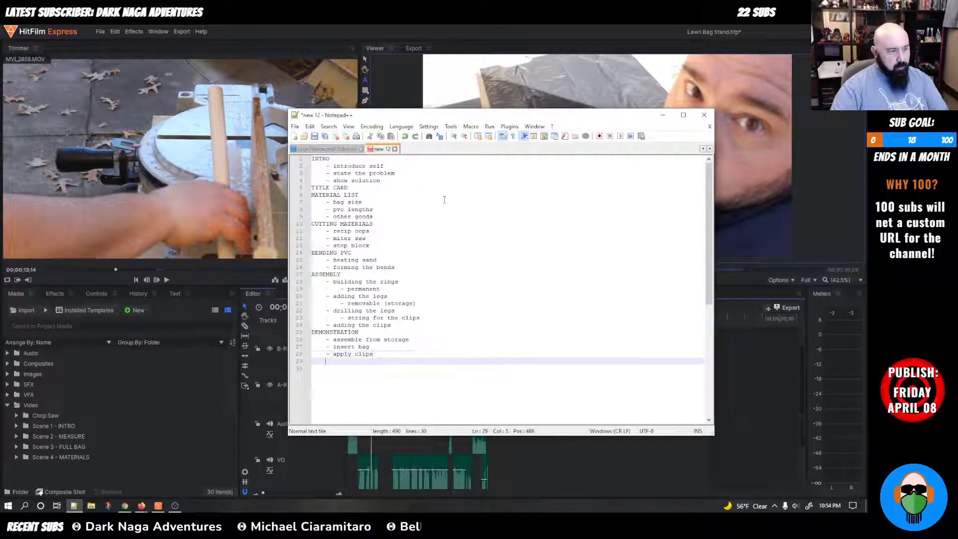
pyautogui.write('- sc')
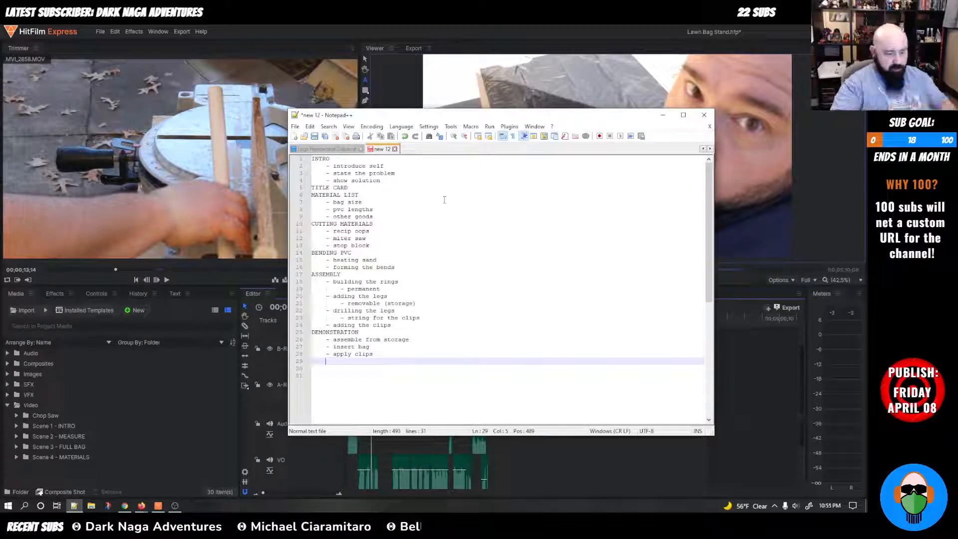
pyautogui.write('oop app')
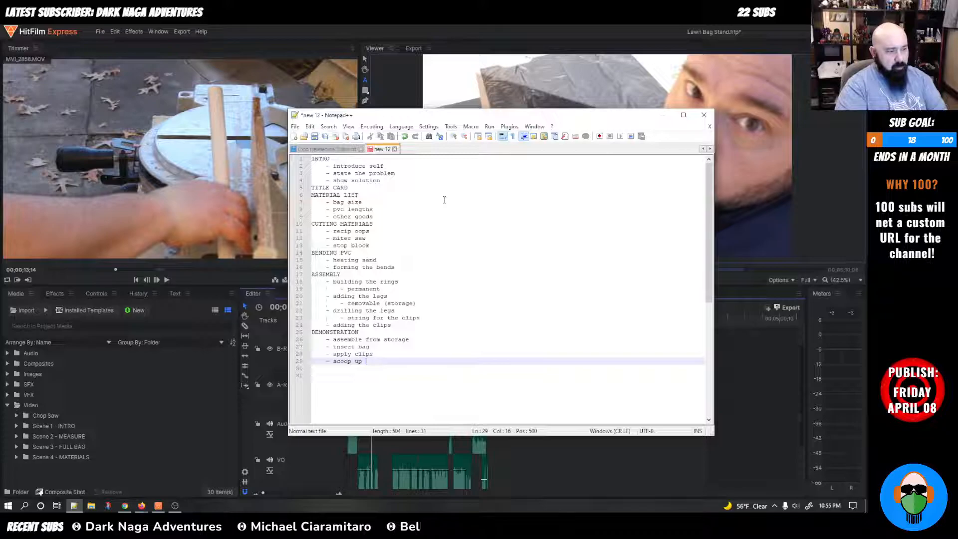
pyautogui.write('leaves')
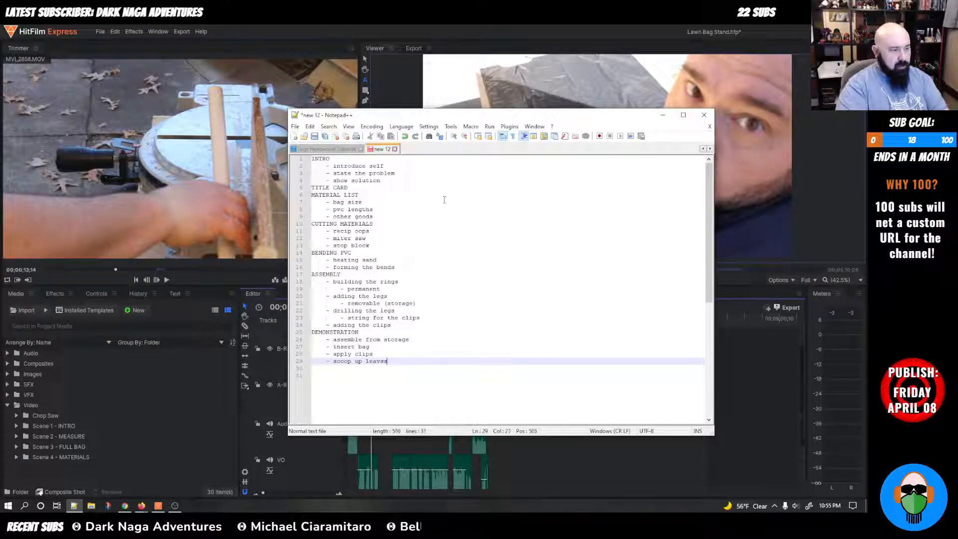
pyautogui.press('Return')
pyautogui.write('- bag ')
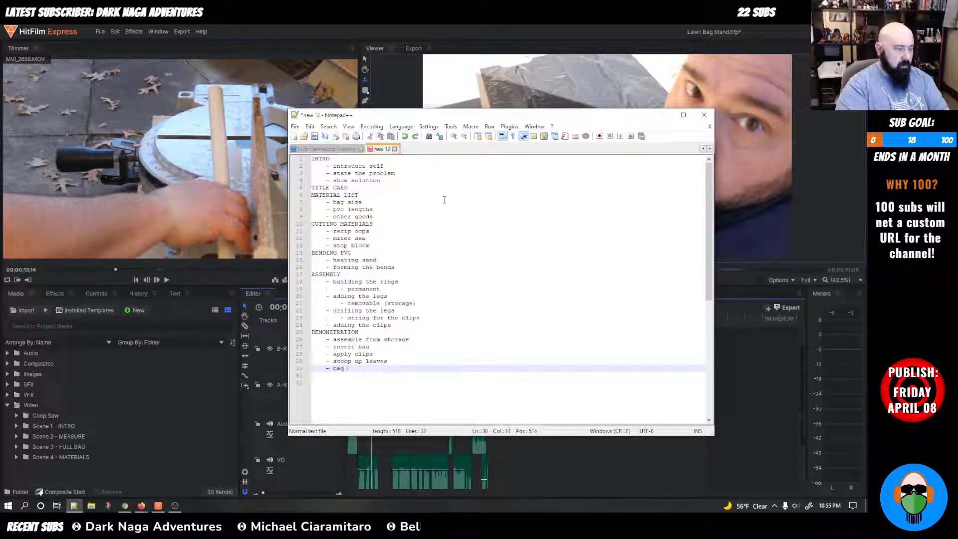
pyautogui.write('leaves')
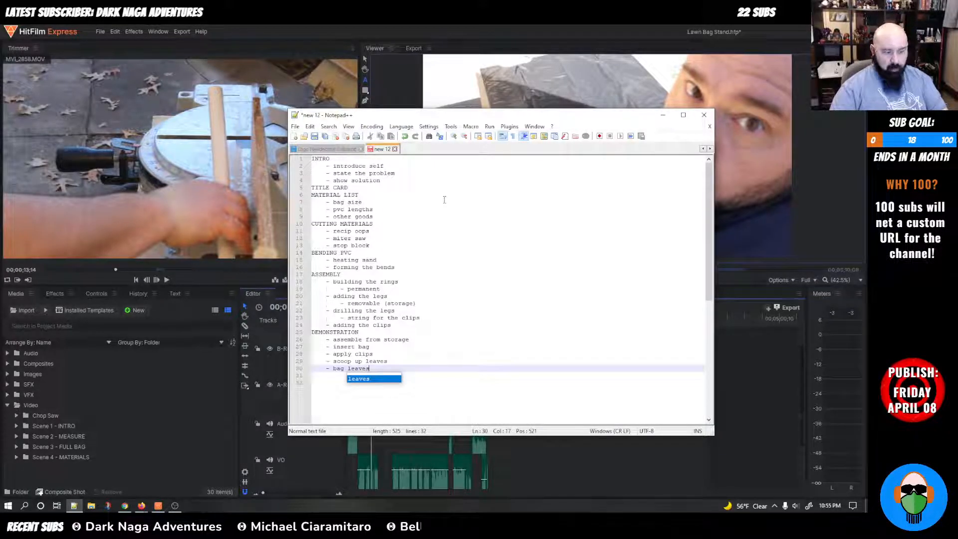
# Step: Insert the heading "PILE LEAVES" with the item "- leaf blower" between the ASSEMBLY and DEMONSTRATION sections
pyautogui.click(388, 323)
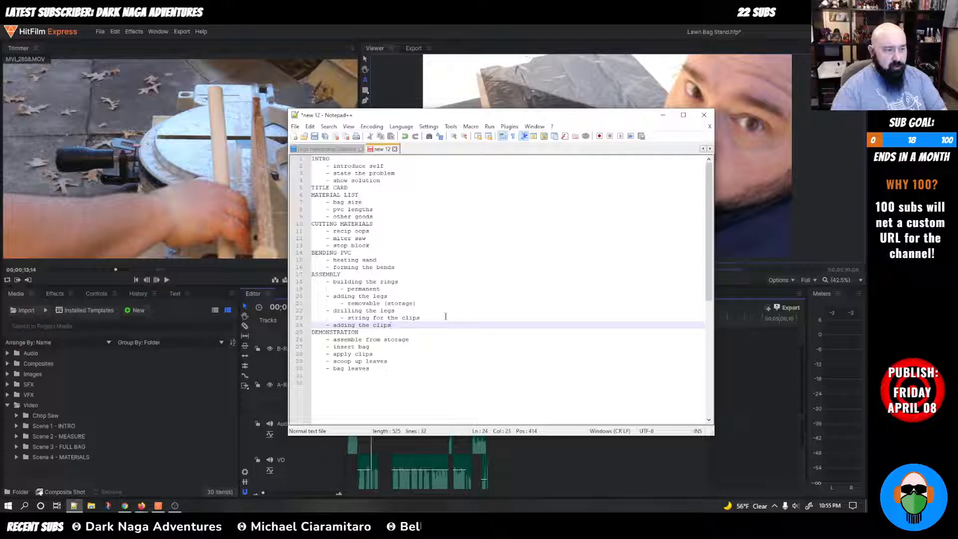
pyautogui.press('Return')
pyautogui.press('BackSpace')
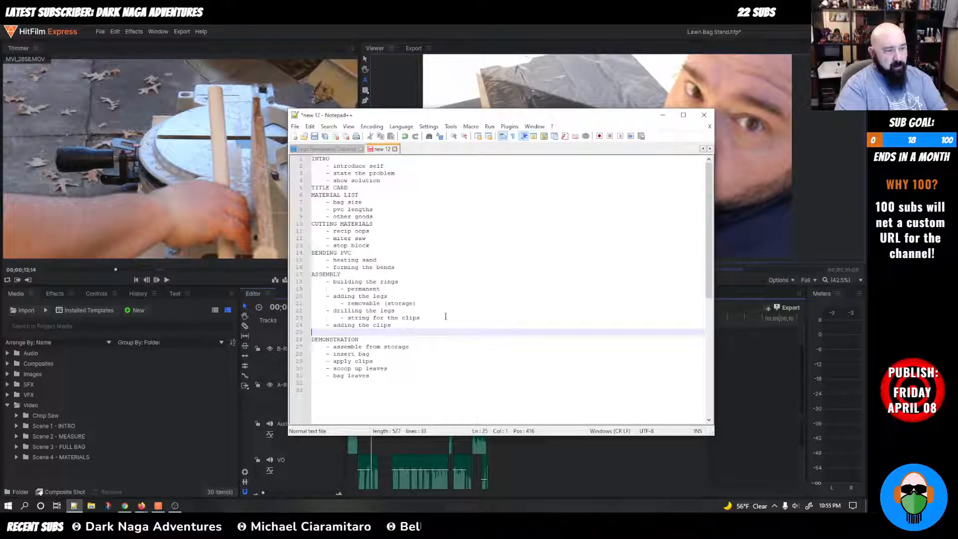
pyautogui.write('PILE ')
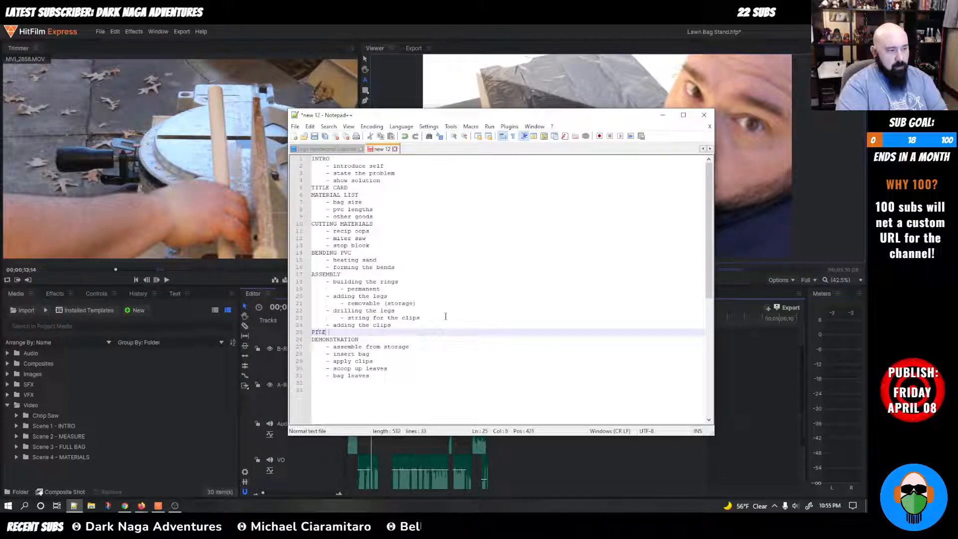
pyautogui.write('LEAVES')
pyautogui.press('Return')
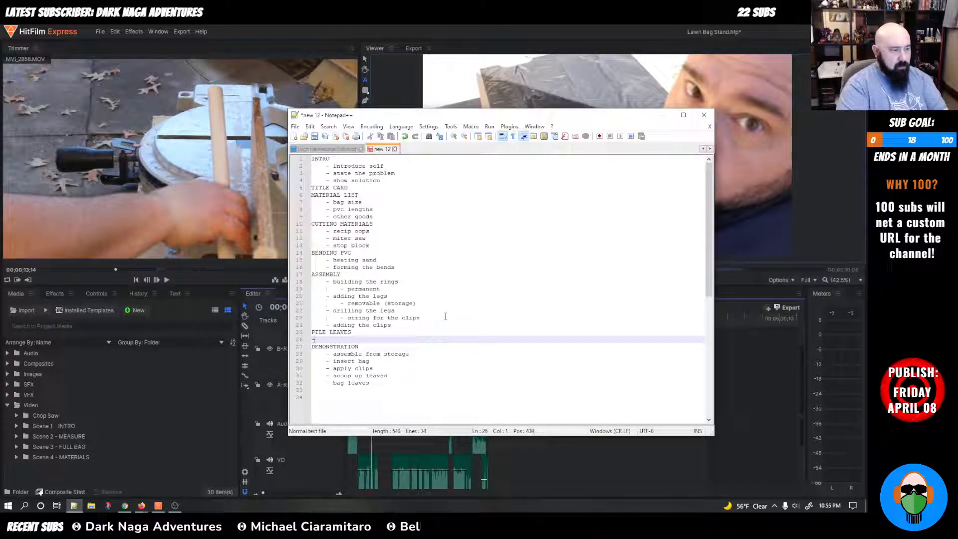
pyautogui.write('- leaf')
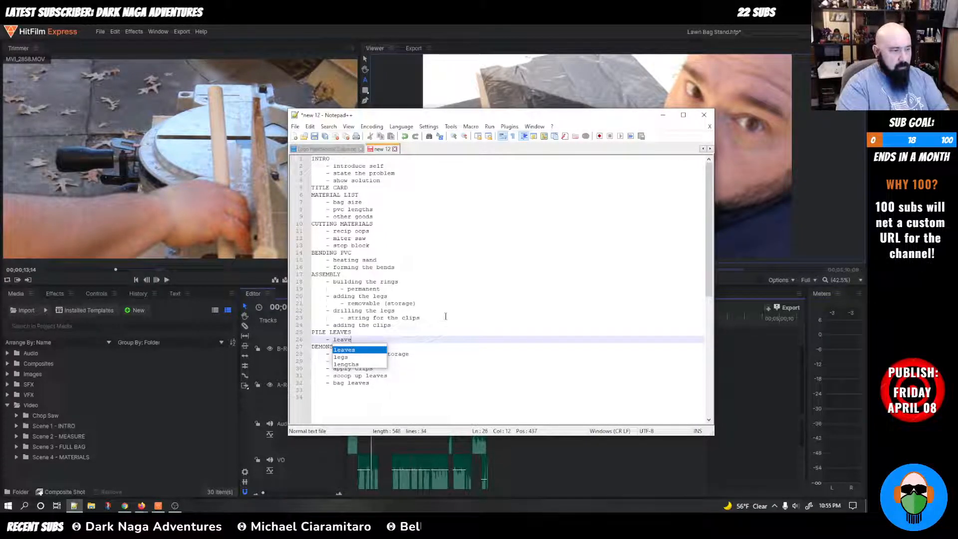
pyautogui.write(' blower')
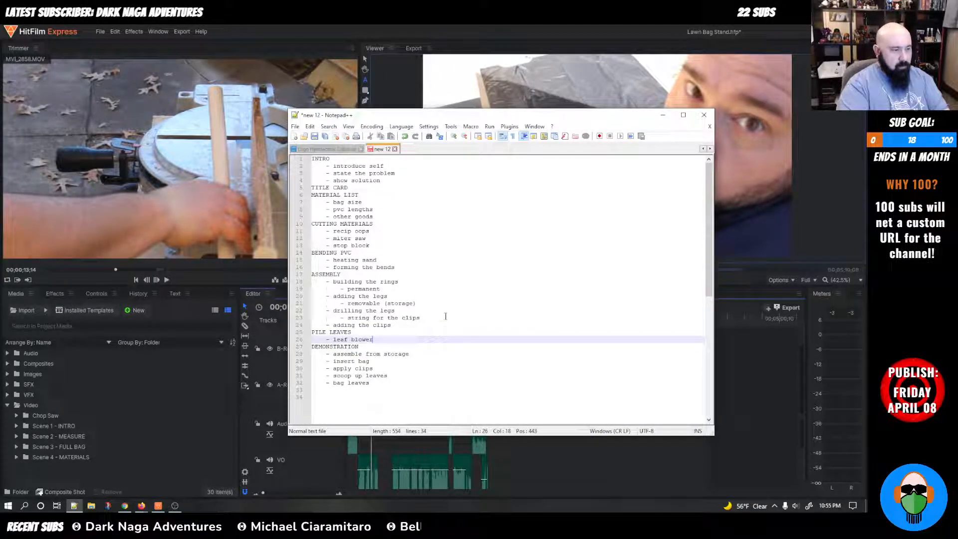
# Step: Insert the item "- pvc" after "- bag size" in the MATERIAL LIST and start a nested item under it
pyautogui.click(362, 202)
pyautogui.click(373, 201)
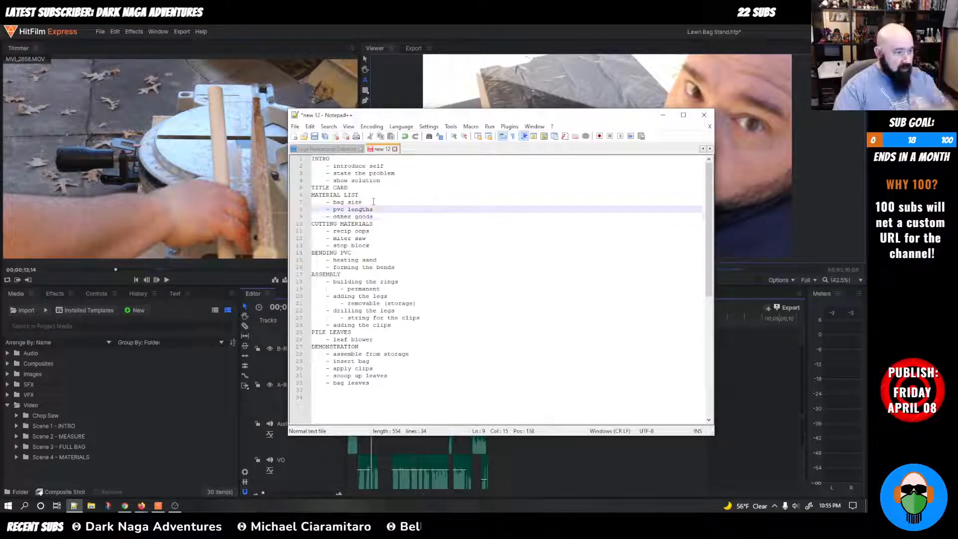
pyautogui.press('Return')
pyautogui.write('- pvc')
pyautogui.press('Return')
pyautogui.press('Tab')
pyautogui.write('-')
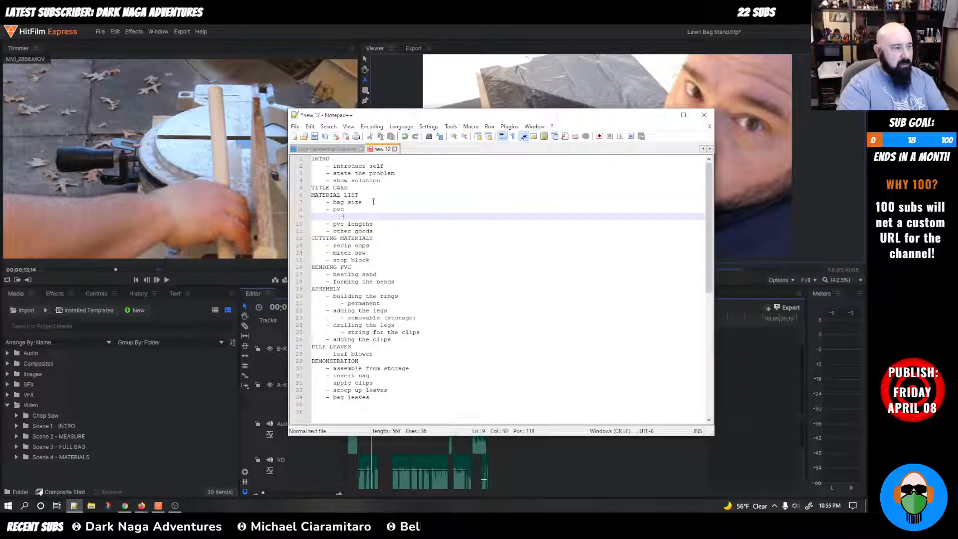
# Step: Write "NOT helium infused" as the nested item under "- pvc"
pyautogui.write(' h')
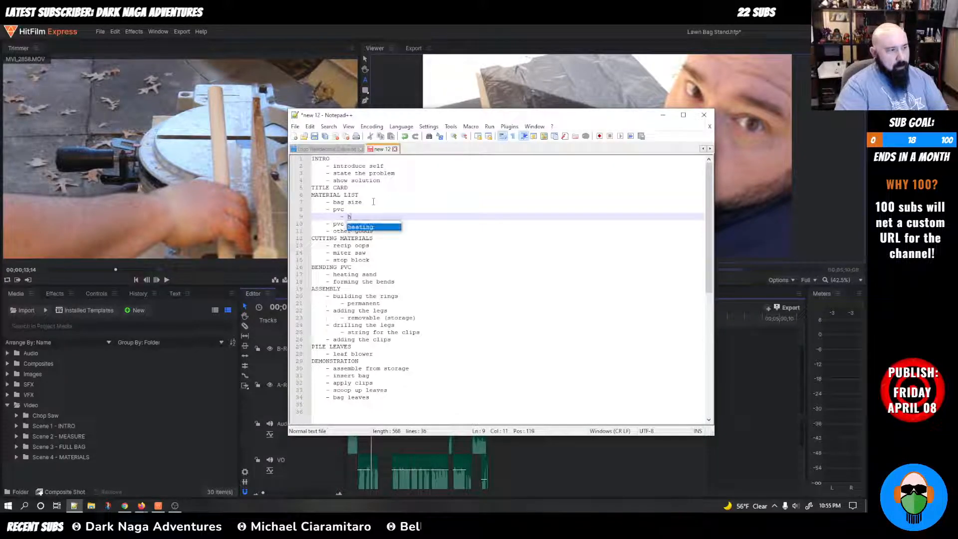
pyautogui.write('eluum loy')
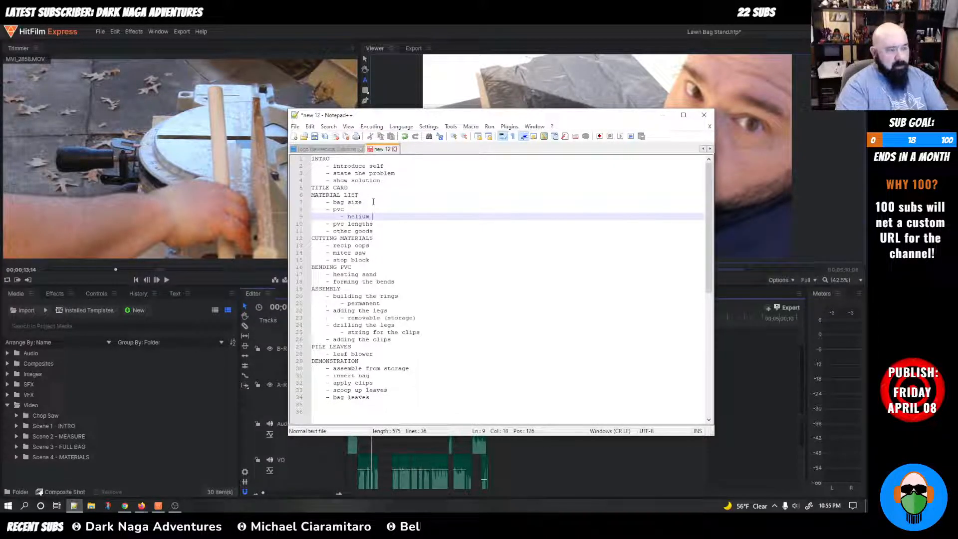
pyautogui.press('BackSpace')
pyautogui.press('BackSpace')
pyautogui.press('BackSpace')
pyautogui.write('infused')
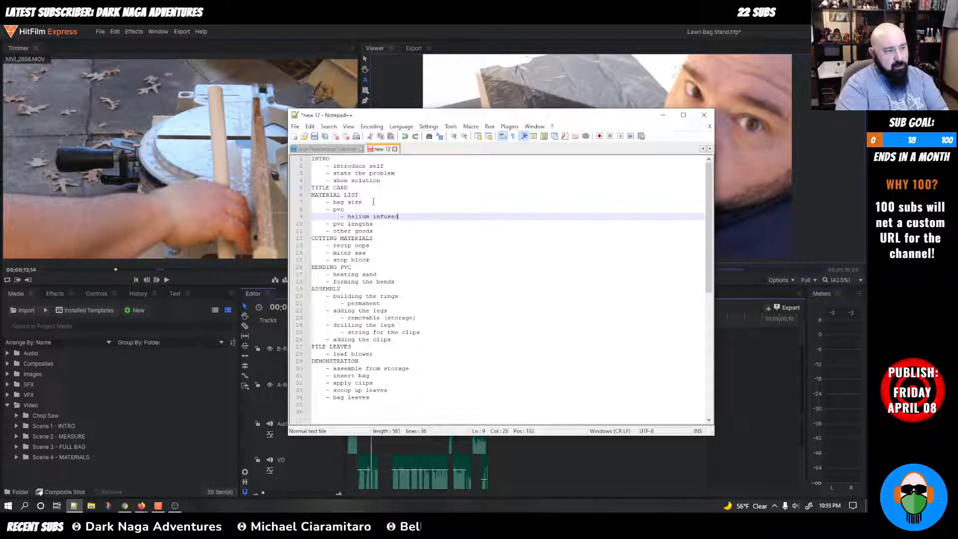
pyautogui.hotkey('ctrl', 'Left')
pyautogui.hotkey('ctrl', 'Left')
pyautogui.write('NOT')
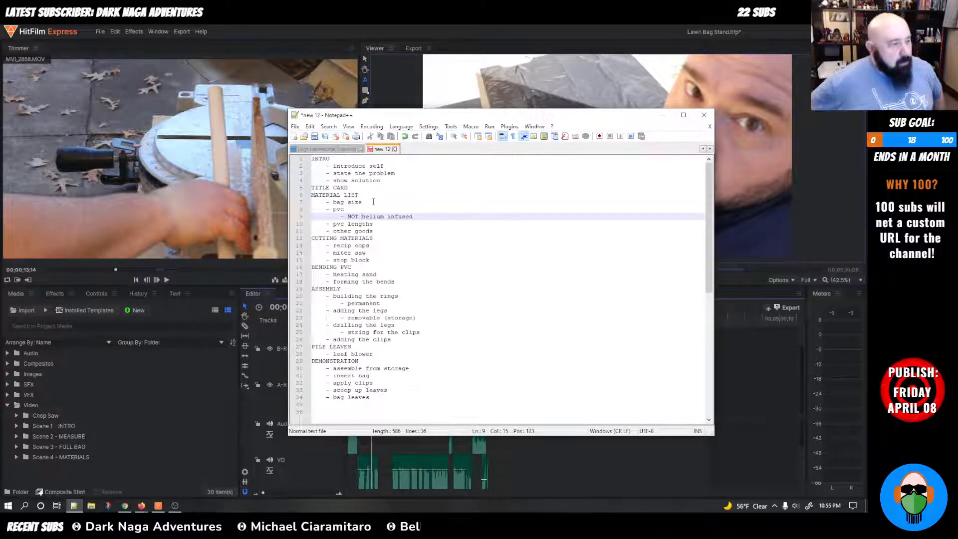
# Step: Add the heading "OUTRO" directly below the DEMONSTRATION section and start an indented dash item under it
pyautogui.press('Down')
pyautogui.press('Down')
pyautogui.press('Down')
pyautogui.press('Down')
pyautogui.press('Down')
pyautogui.press('Down')
pyautogui.press('Down')
pyautogui.press('Down')
pyautogui.press('Down')
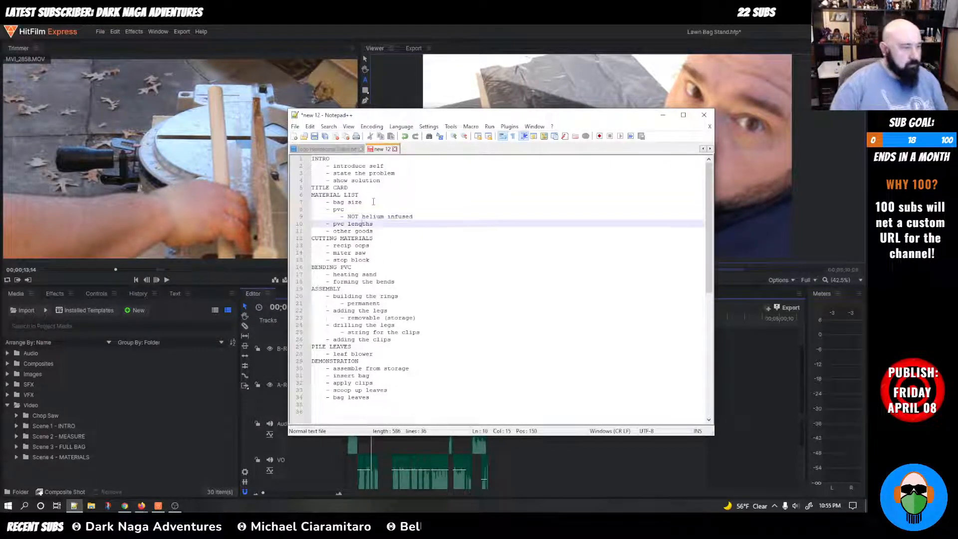
pyautogui.press('Down')
pyautogui.press('Down')
pyautogui.press('Down')
pyautogui.press('Down')
pyautogui.press('Down')
pyautogui.press('Down')
pyautogui.press('Down')
pyautogui.press('Down')
pyautogui.press('Down')
pyautogui.press('Down')
pyautogui.press('Down')
pyautogui.press('Down')
pyautogui.press('Down')
pyautogui.press('Down')
pyautogui.press('Down')
pyautogui.press('Down')
pyautogui.press('Down')
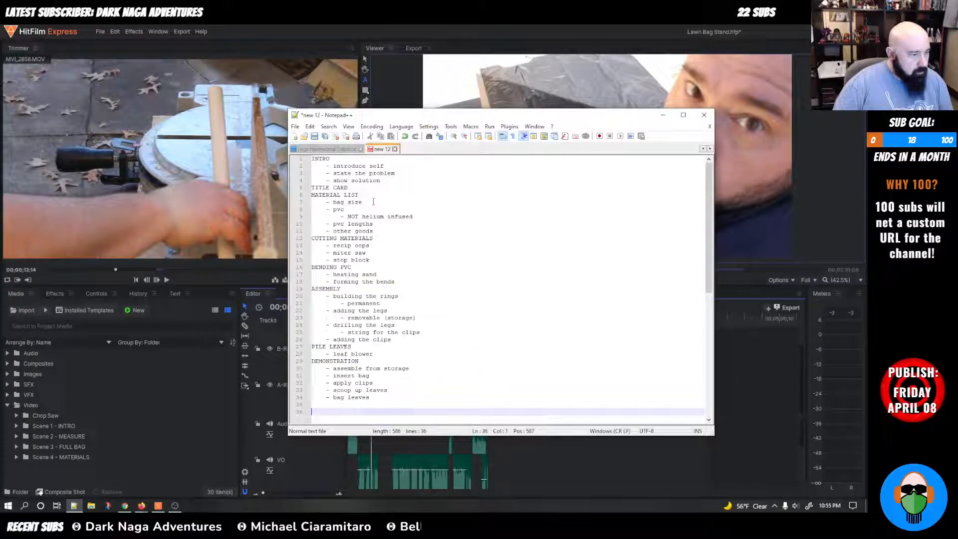
pyautogui.press('BackSpace')
pyautogui.write('OUTRO')
pyautogui.press('Return')
pyautogui.scroll(-2, 373, 201)
pyautogui.press('Tab')
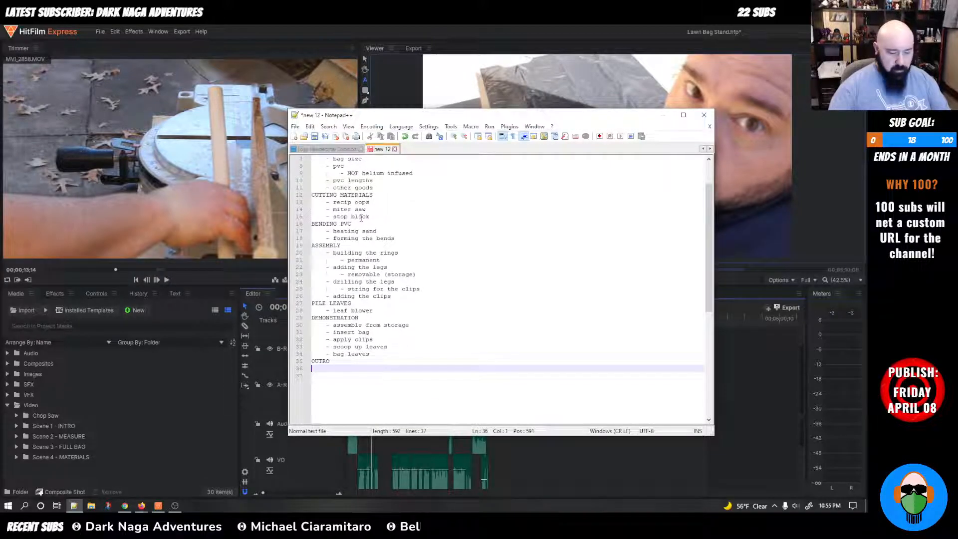
pyautogui.write('-')
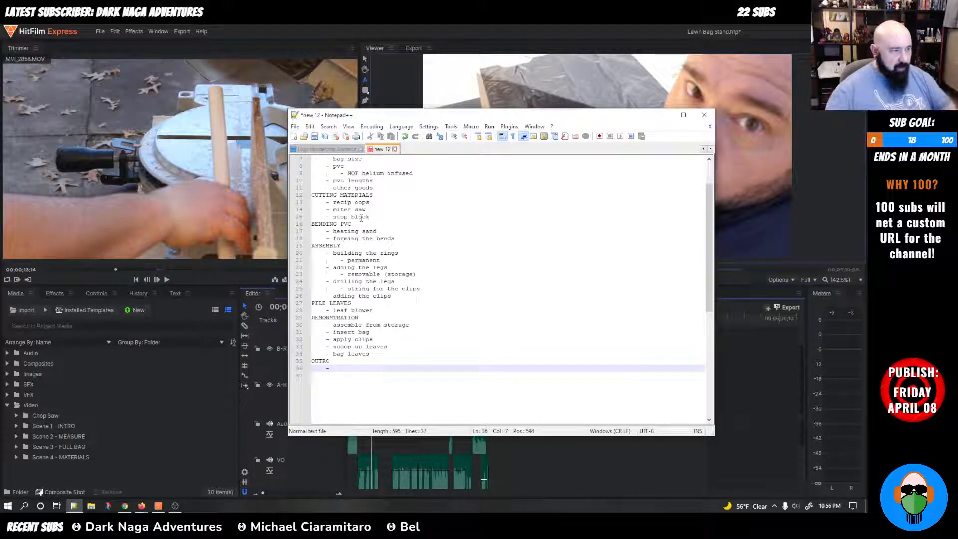
# Step: Add the nested item "- place for LIKE/SUB/BELL??" below "- permanent" in the ASSEMBLY section, and return to the empty OUTRO item
pyautogui.click(404, 296)
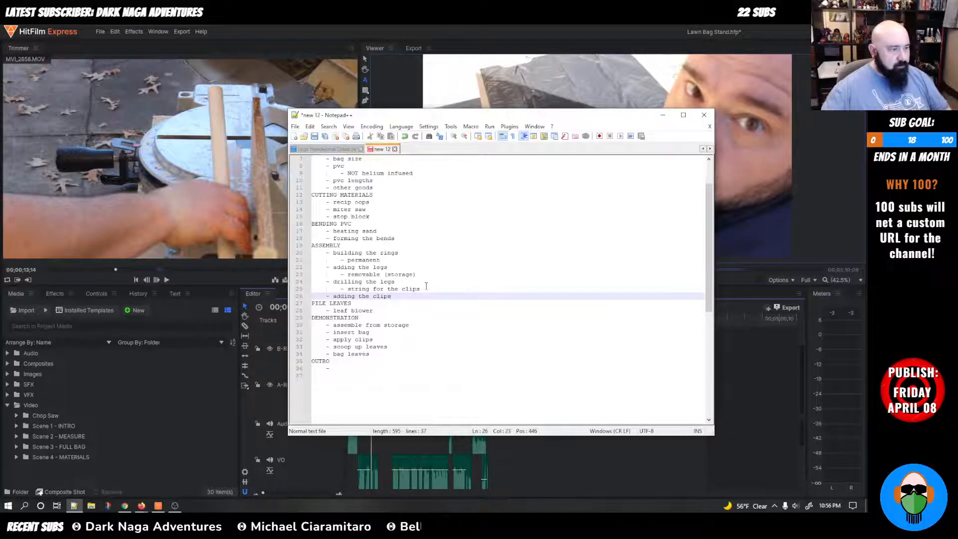
pyautogui.click(401, 254)
pyautogui.click(400, 258)
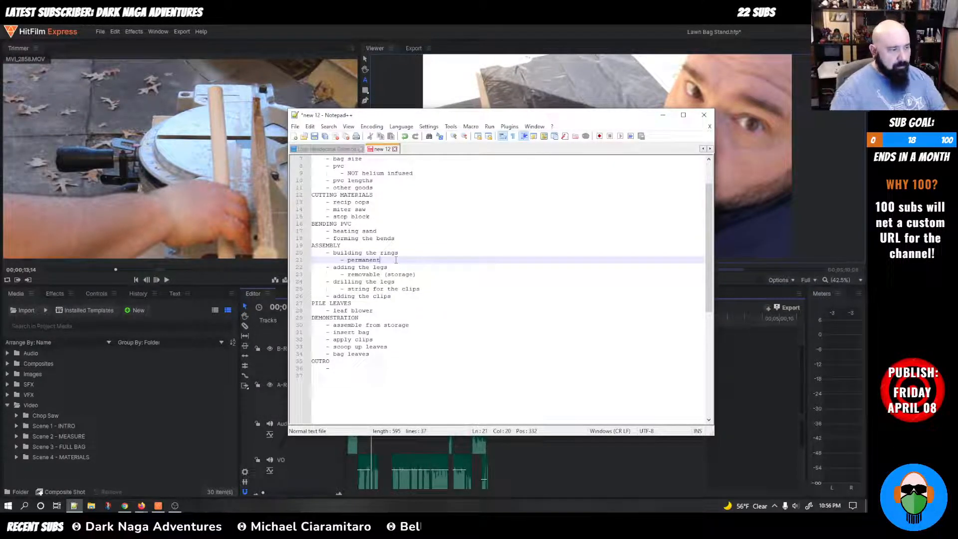
pyautogui.press('Return')
pyautogui.write('-')
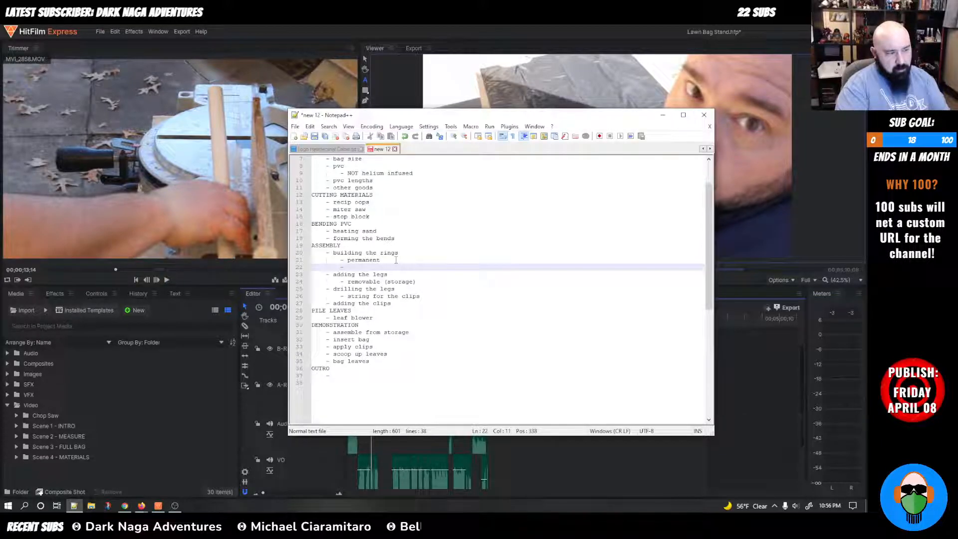
pyautogui.write(' place for S')
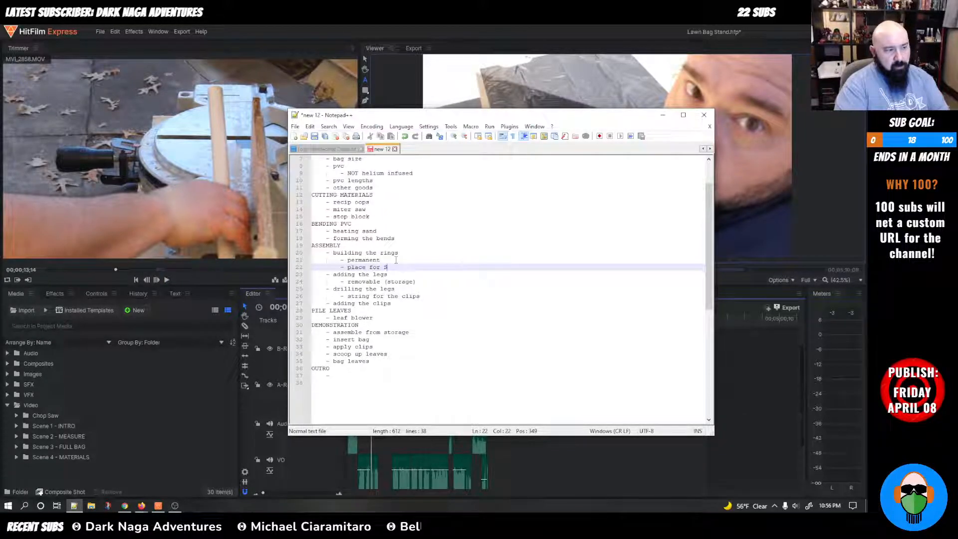
pyautogui.press('BackSpace')
pyautogui.write('LIKE')
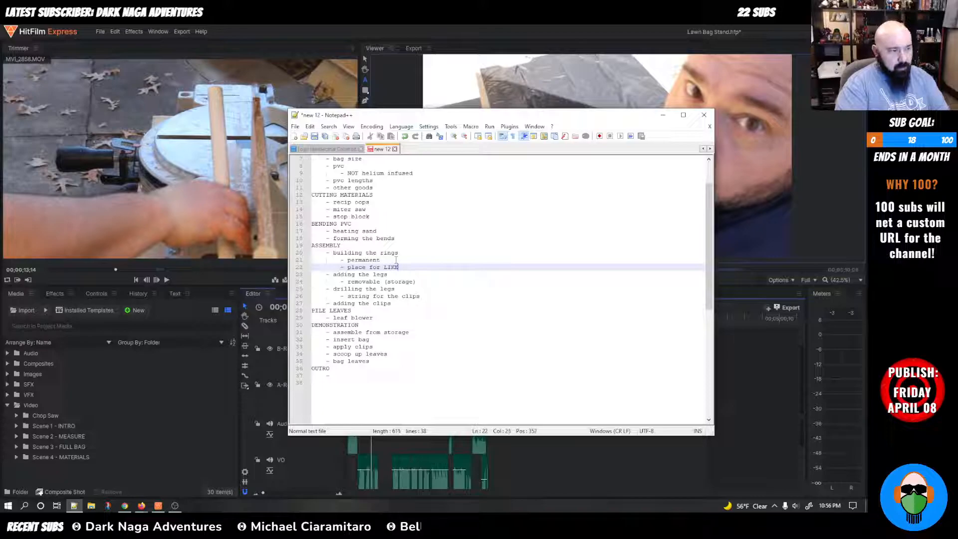
pyautogui.write('/SUB/BELL??')
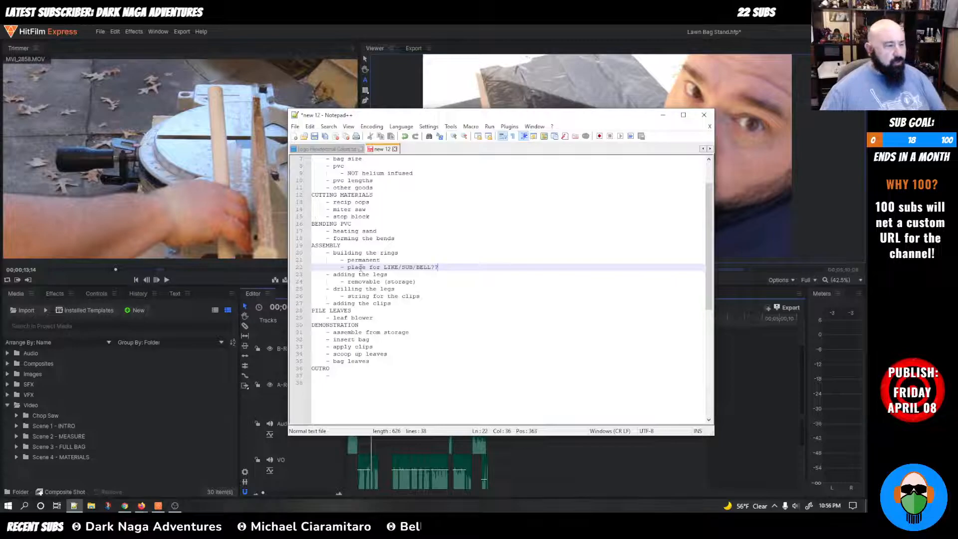
pyautogui.click(369, 376)
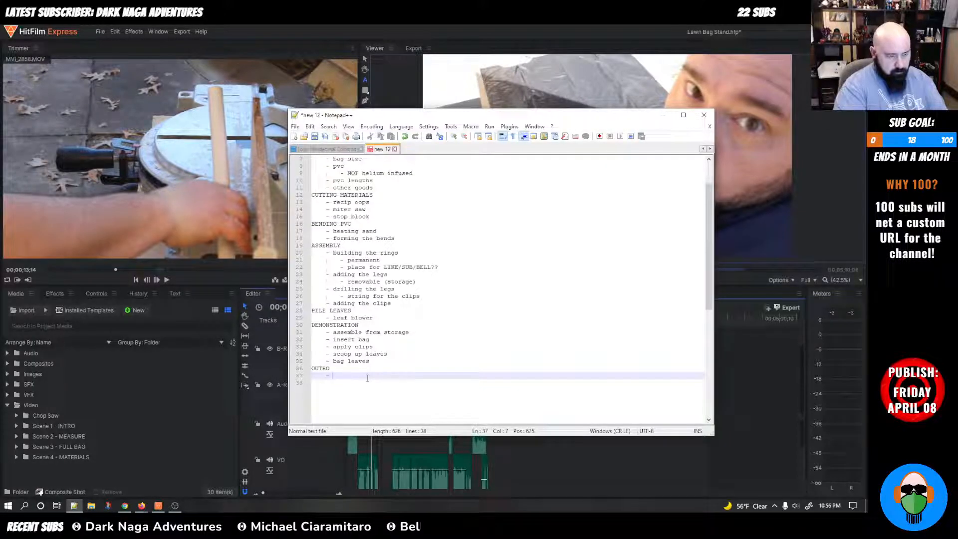
# Step: Remove the empty dash item and its line below the OUTRO heading
pyautogui.press('BackSpace')
pyautogui.press('BackSpace')
pyautogui.press('BackSpace')
pyautogui.press('BackSpace')
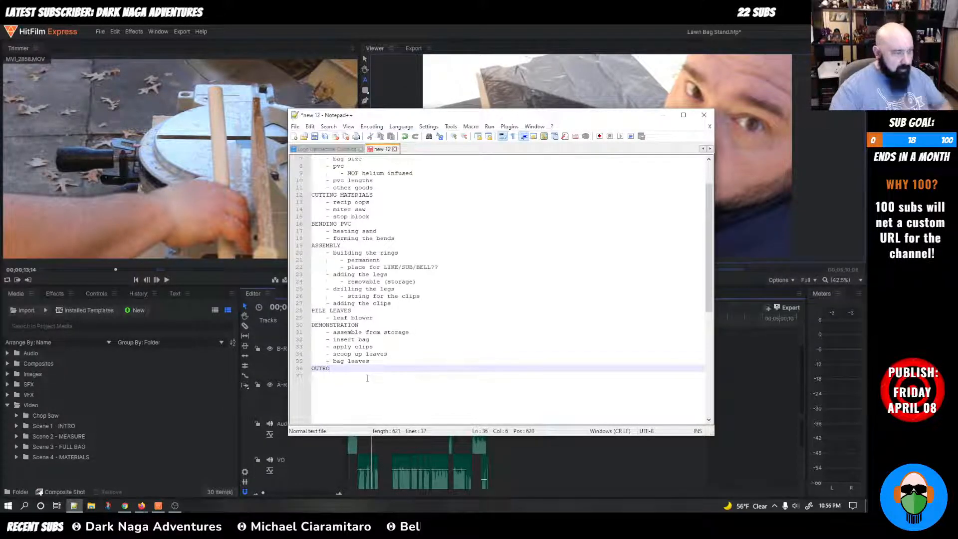
# Step: Mark the nested item "NOT helium infused" in the MATERIAL LIST with a row of asterisks at its end
pyautogui.scroll(2, 367, 378)
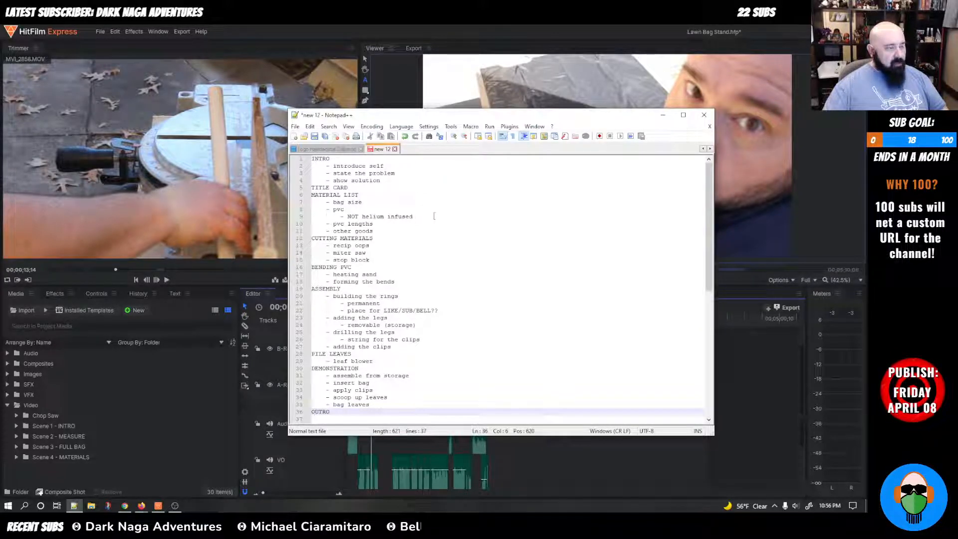
pyautogui.click(341, 216)
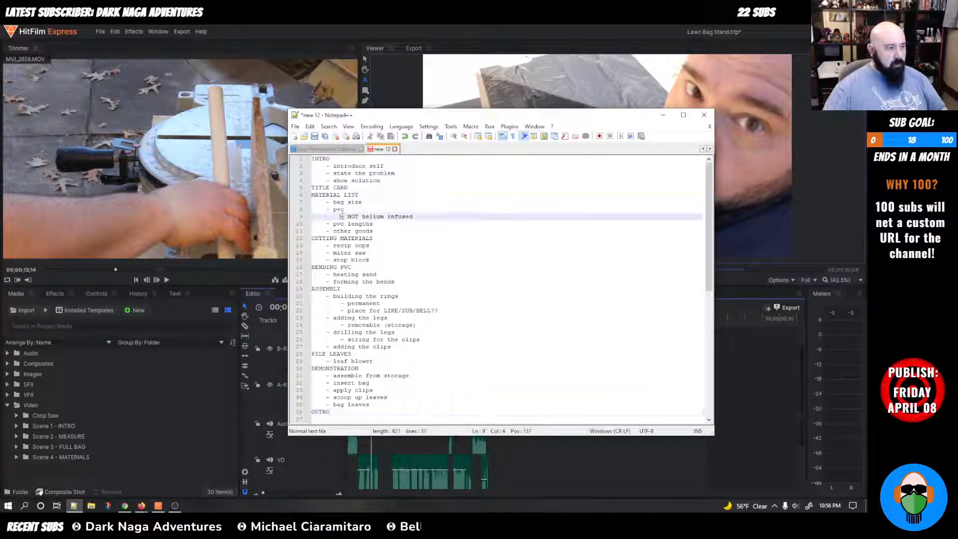
pyautogui.moveTo(338, 217); pyautogui.dragTo(347, 217)
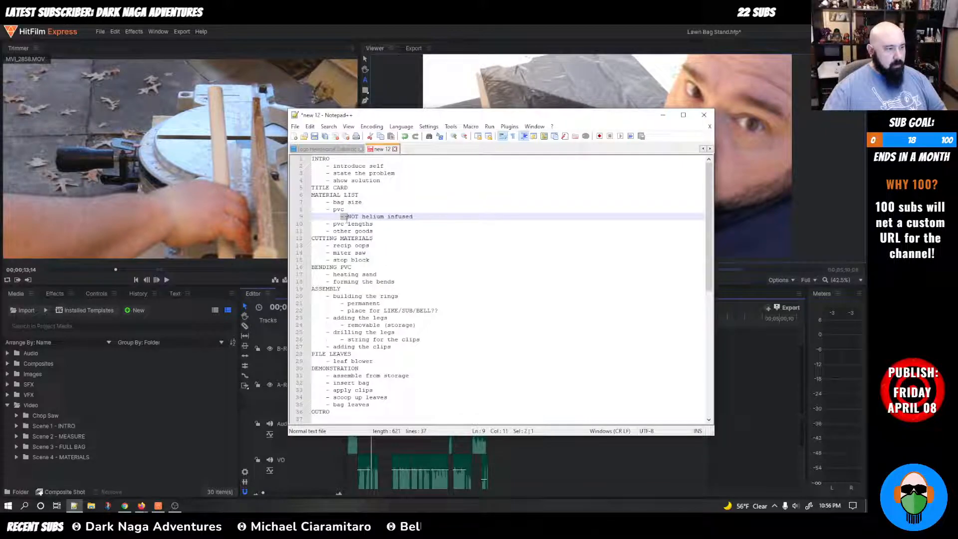
pyautogui.press('End')
pyautogui.write('******')
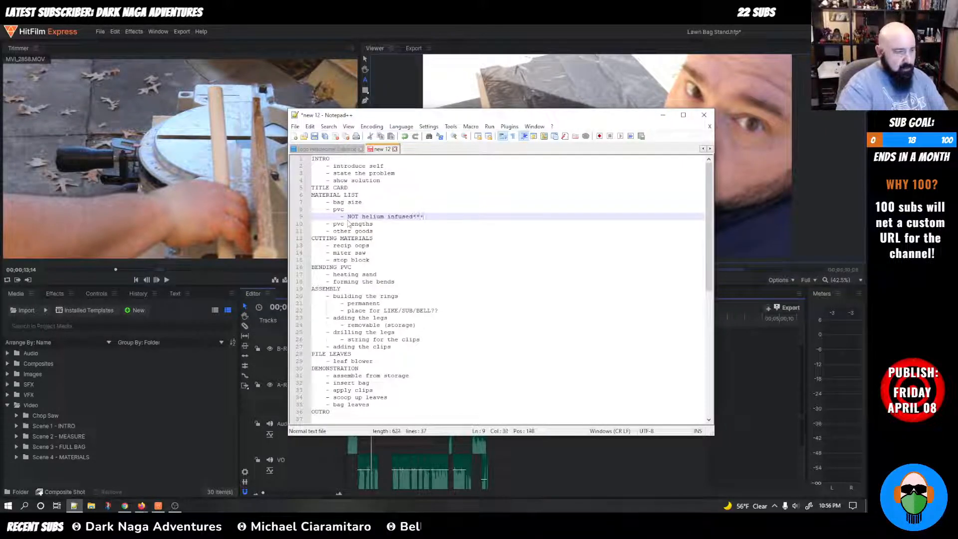
pyautogui.write('**')
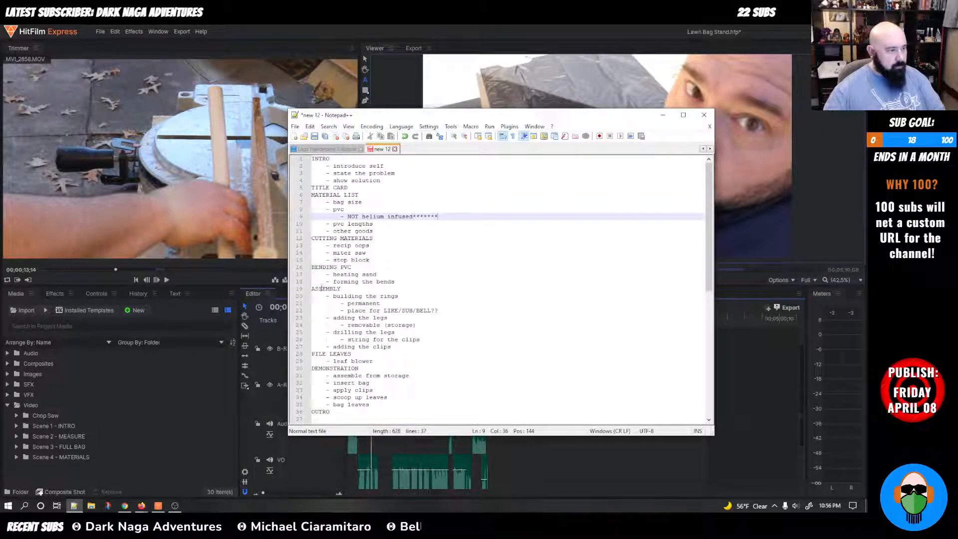
# Step: Mark the ASSEMBLY and BENDING PVC headings by appending "*****" to each
pyautogui.click(357, 289)
pyautogui.write('*')
pyautogui.press('Up')
pyautogui.press('Up')
pyautogui.press('Up')
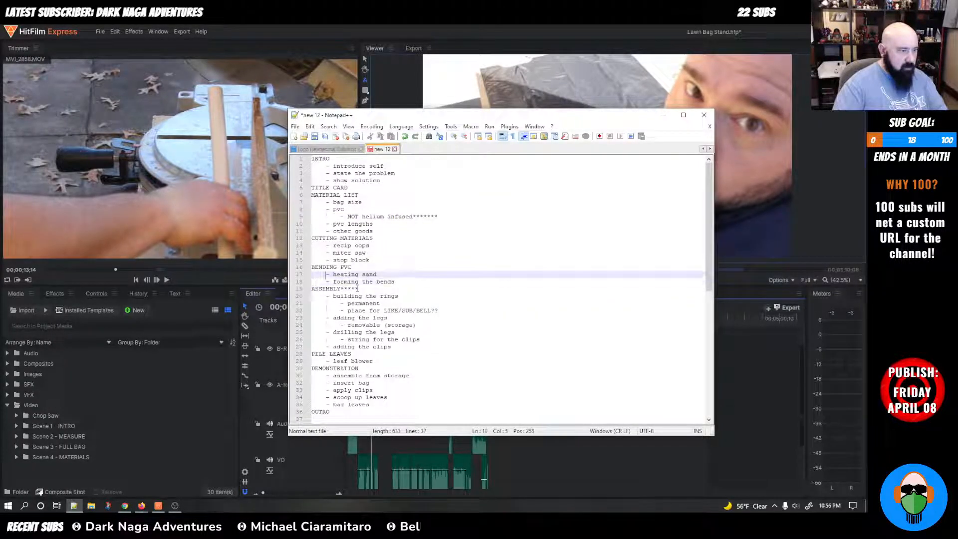
pyautogui.write('*****')
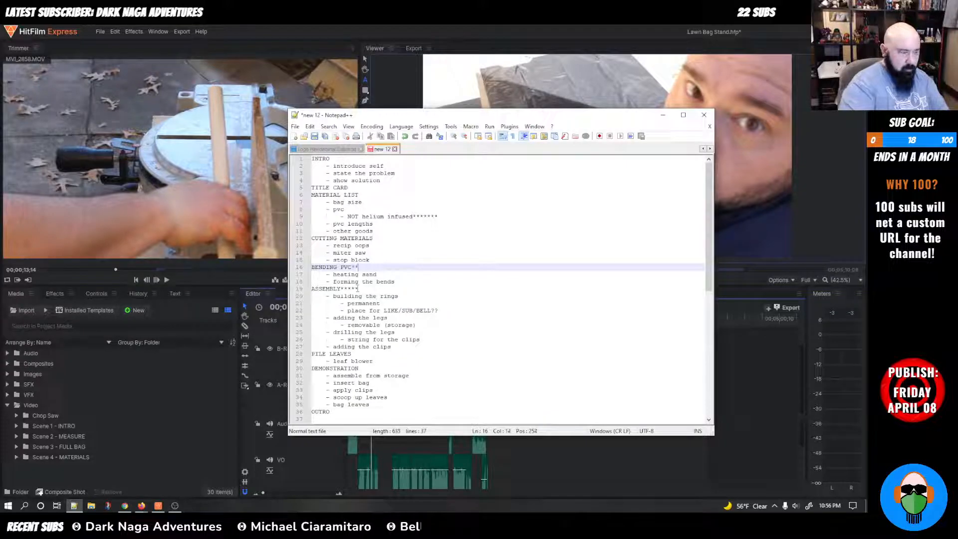
# Step: Mark the PILE LEAVES heading by appending "******" to it
pyautogui.press('Down')
pyautogui.press('Down')
pyautogui.press('Down')
pyautogui.press('Down')
pyautogui.press('Down')
pyautogui.press('Down')
pyautogui.press('Down')
pyautogui.press('Down')
pyautogui.press('Down')
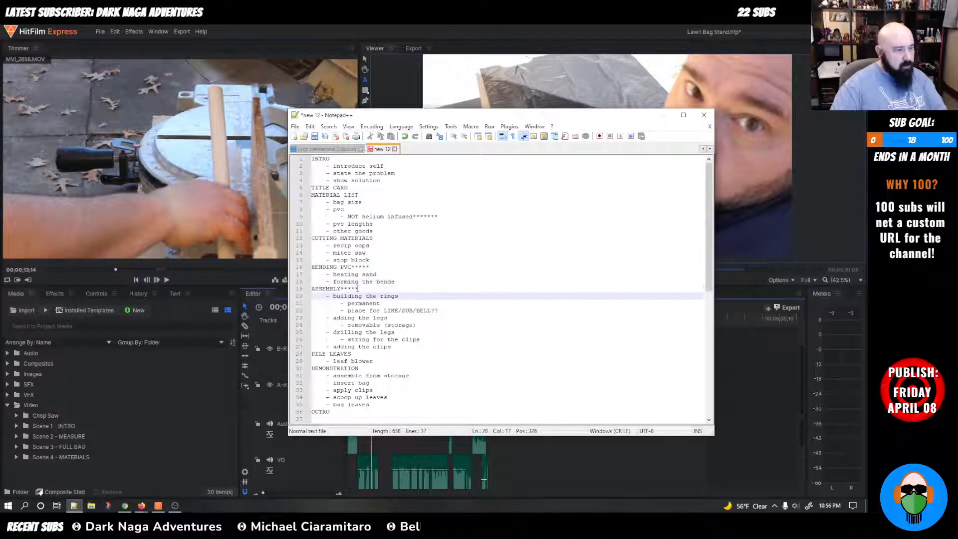
pyautogui.press('Down')
pyautogui.press('Down')
pyautogui.press('Down')
pyautogui.write('*****&*')
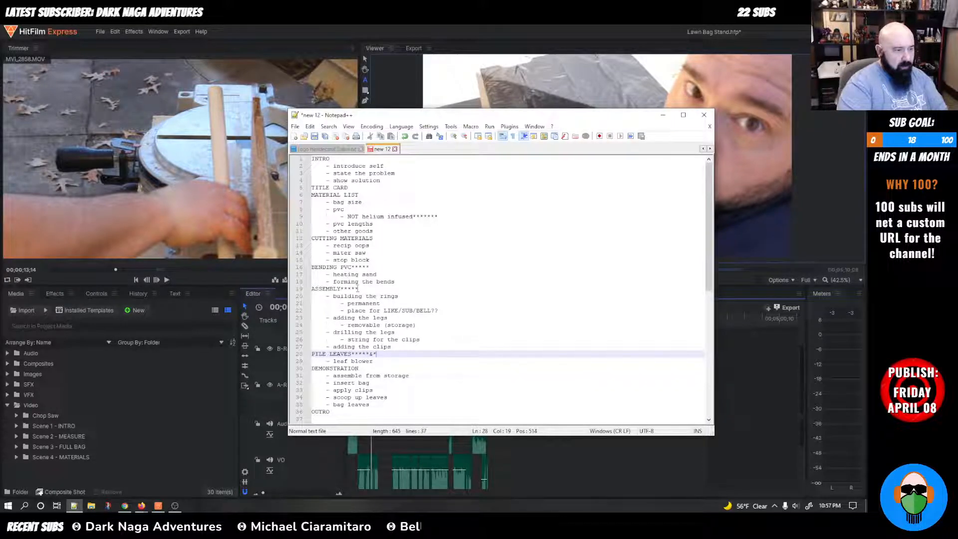
pyautogui.write('*')
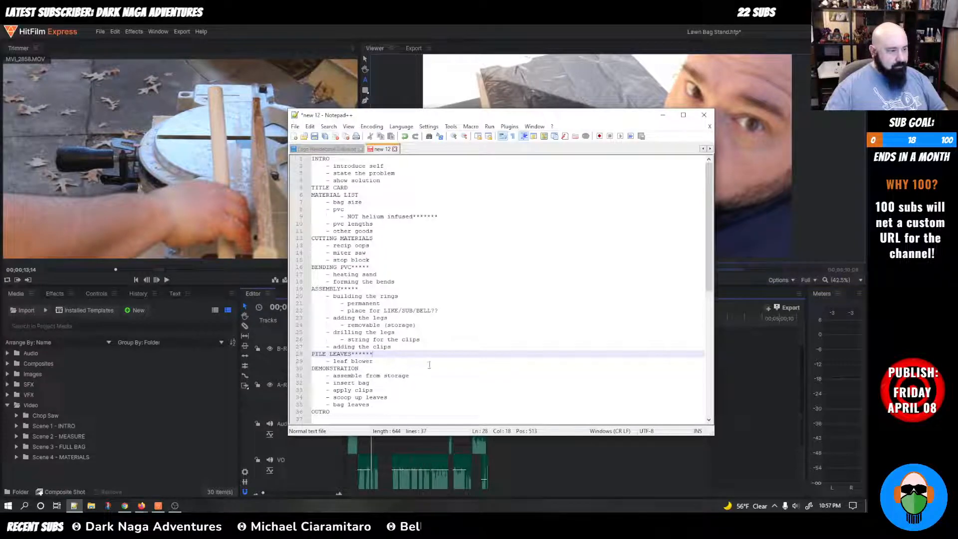
pyautogui.tripleClick(343, 360)
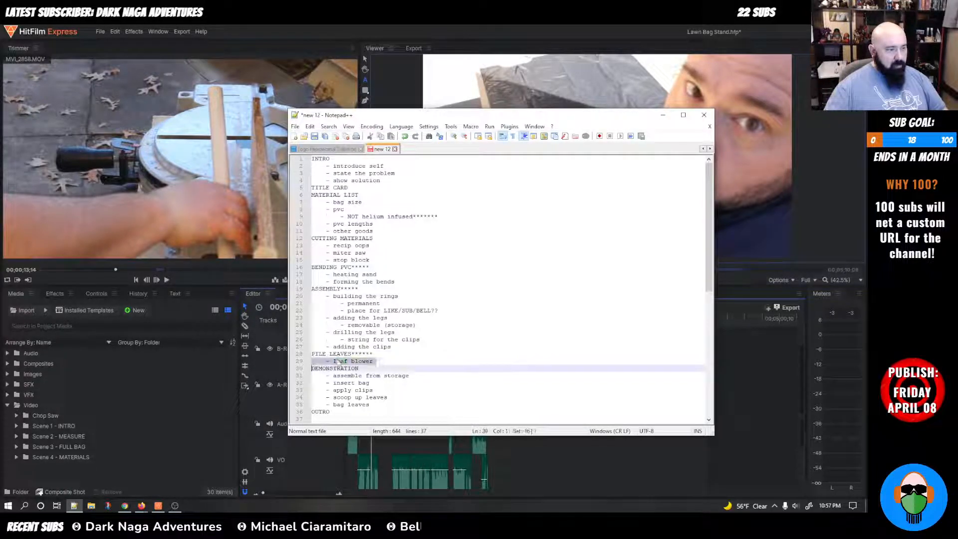
pyautogui.tripleClick(357, 174)
pyautogui.press('End')
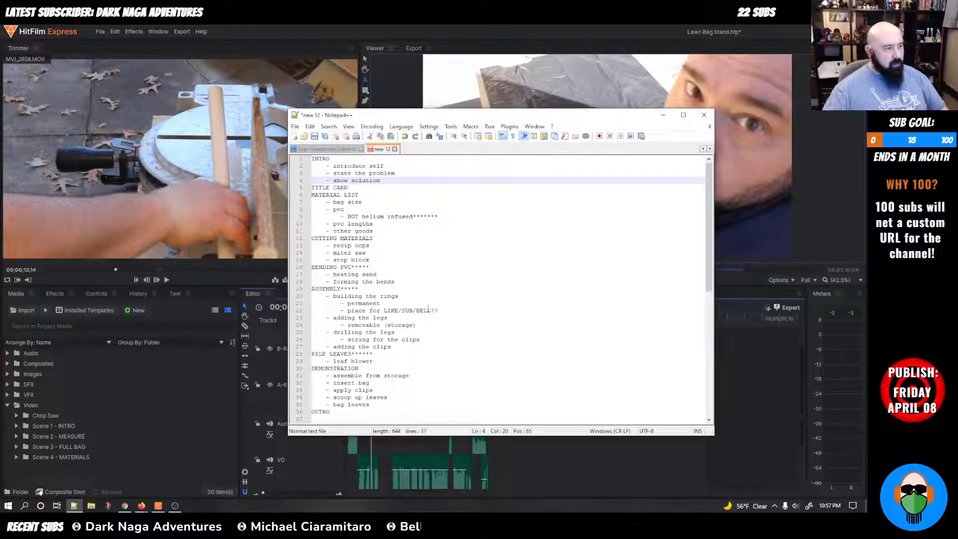
# Step: Mark the DEMONSTRATION and OUTRO headings by appending "*****" to each, keeping the OUTRO spelling intact
pyautogui.click(393, 366)
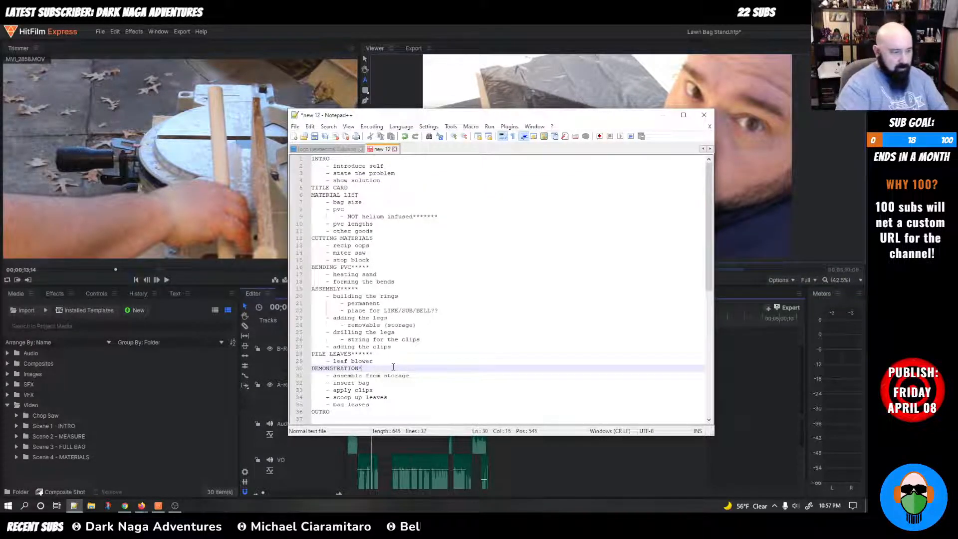
pyautogui.press('Down')
pyautogui.press('Down')
pyautogui.press('Down')
pyautogui.press('Down')
pyautogui.press('Down')
pyautogui.press('Down')
pyautogui.press('Home')
pyautogui.press('Delete')
pyautogui.press('End')
pyautogui.write('*****')
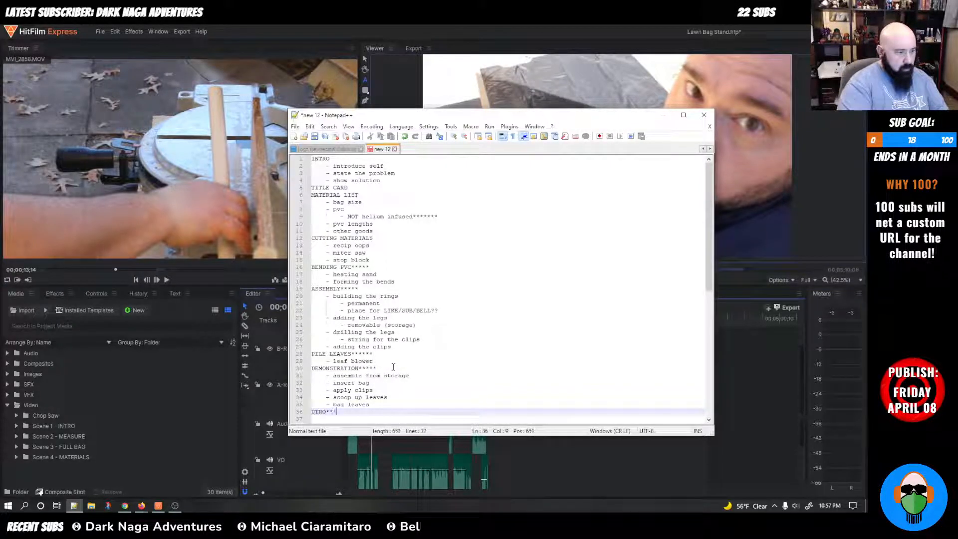
pyautogui.press('Home')
pyautogui.write('O')
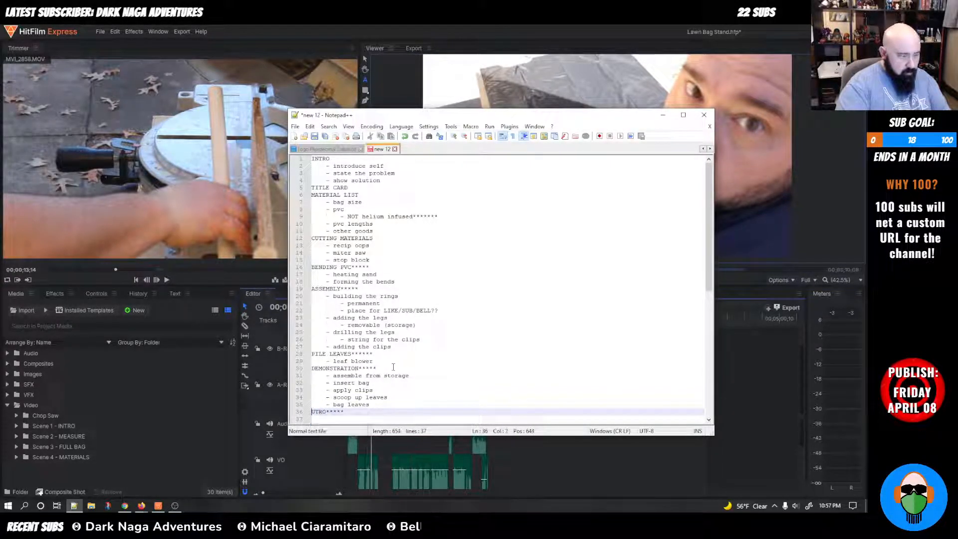
pyautogui.write('O')
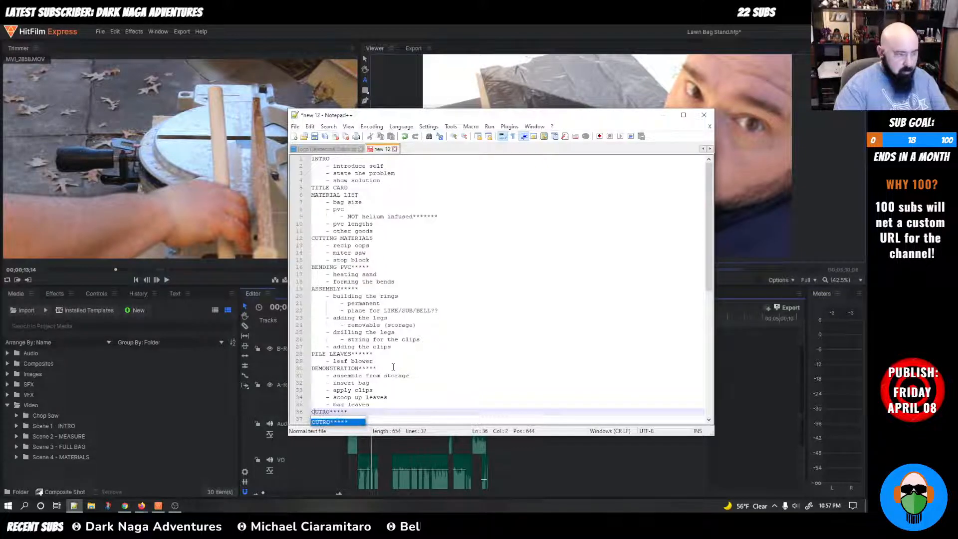
# Step: Mark the INTRO heading on the first line by appending "*****" to it
pyautogui.hotkey('ctrl', 'Home')
pyautogui.press('End')
pyautogui.write('****')
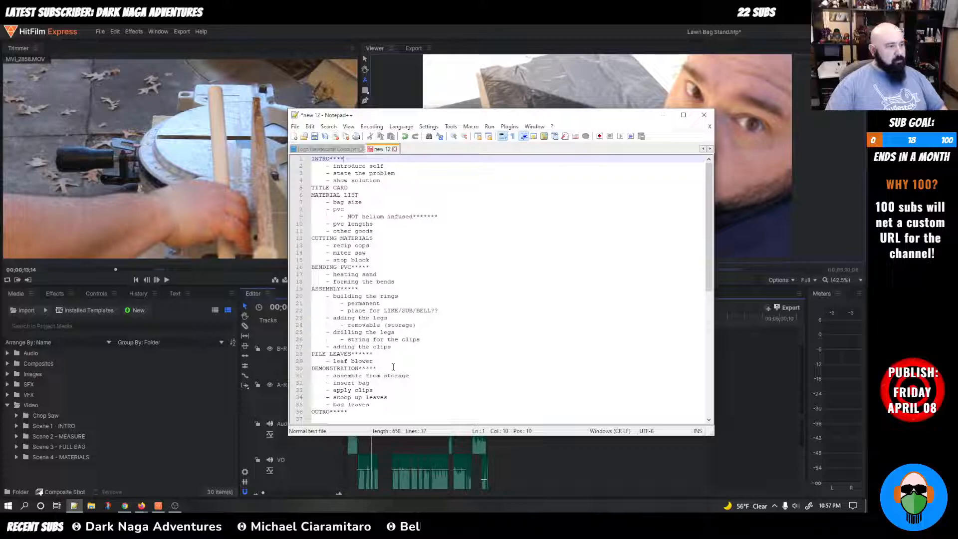
pyautogui.write('*')
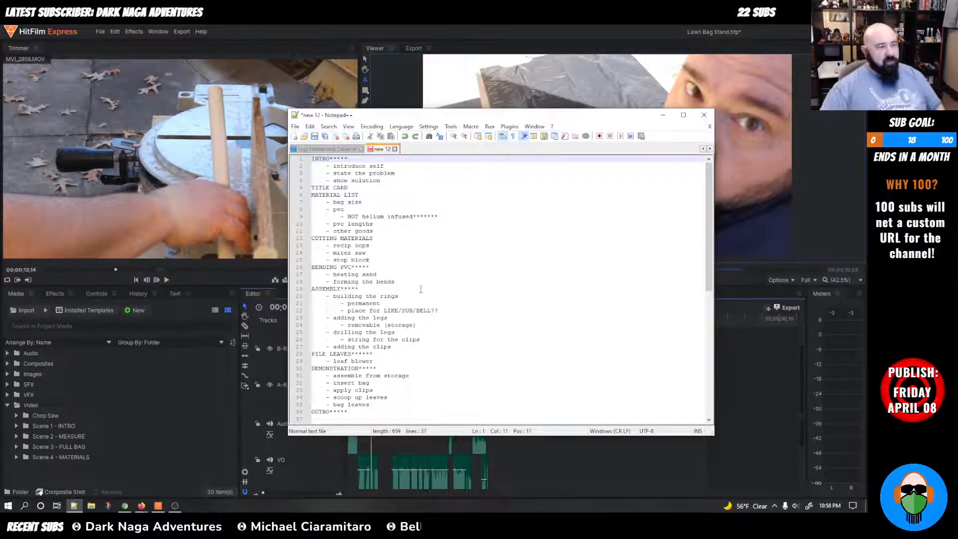
# Step: Start saving the notes and browse to the Assets > Documents folder of the "S01E02 - Lawn Bag Stand" project
pyautogui.click(419, 200)
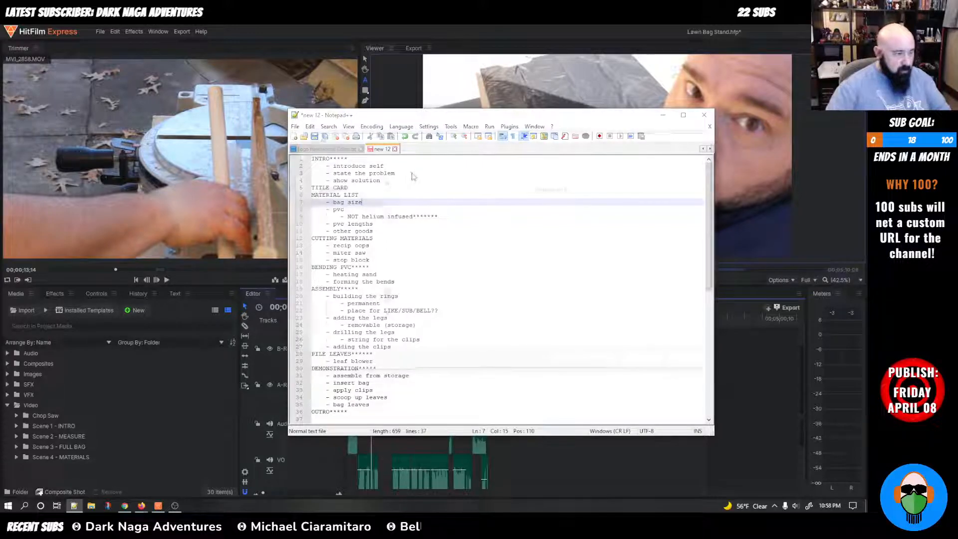
pyautogui.hotkey('ctrl', 's')
pyautogui.click(432, 153)
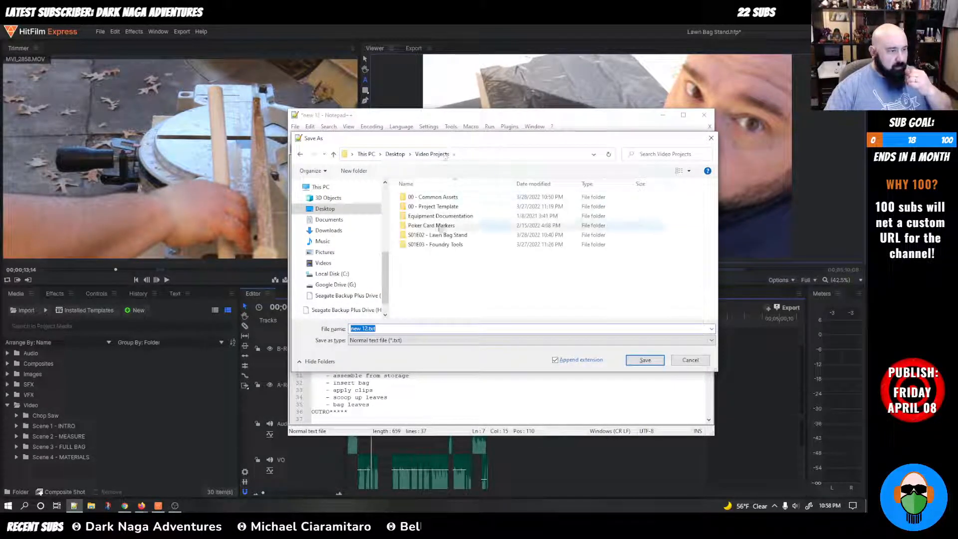
pyautogui.doubleClick(426, 221)
pyautogui.doubleClick(427, 217)
pyautogui.doubleClick(420, 217)
pyautogui.click(387, 329)
pyautogui.write('SHOT LIS')
pyautogui.press('BackSpace')
pyautogui.press('BackSpace')
pyautogui.press('BackSpace')
pyautogui.press('BackSpace')
pyautogui.press('BackSpace')
pyautogui.press('BackSpace')
pyautogui.press('BackSpace')
pyautogui.press('BackSpace')
pyautogui.write('Shot List')
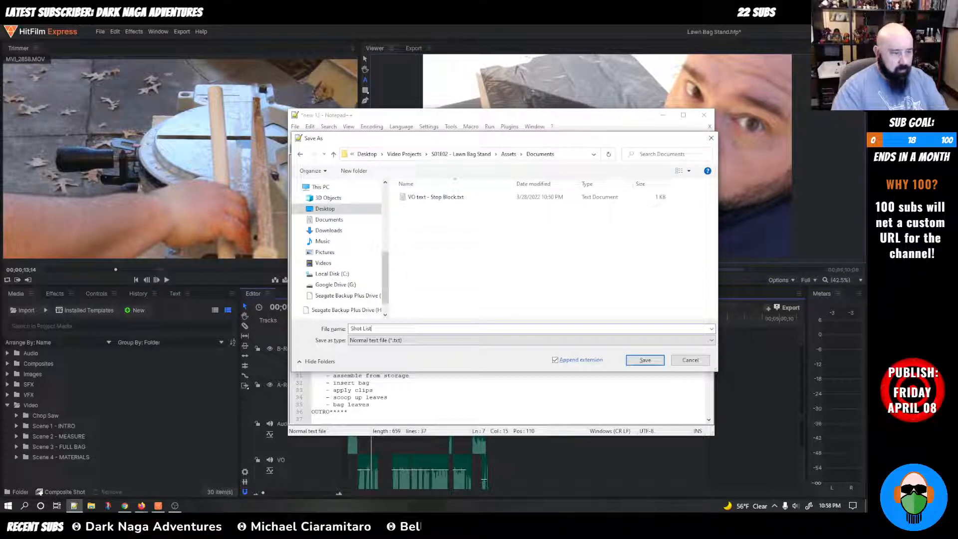
# Step: Name the text file "Project Outline" and save it in the project's Documents folder
pyautogui.hotkey('ctrl', 'a')
pyautogui.write('Outline')
pyautogui.press('Home')
pyautogui.write('Project')
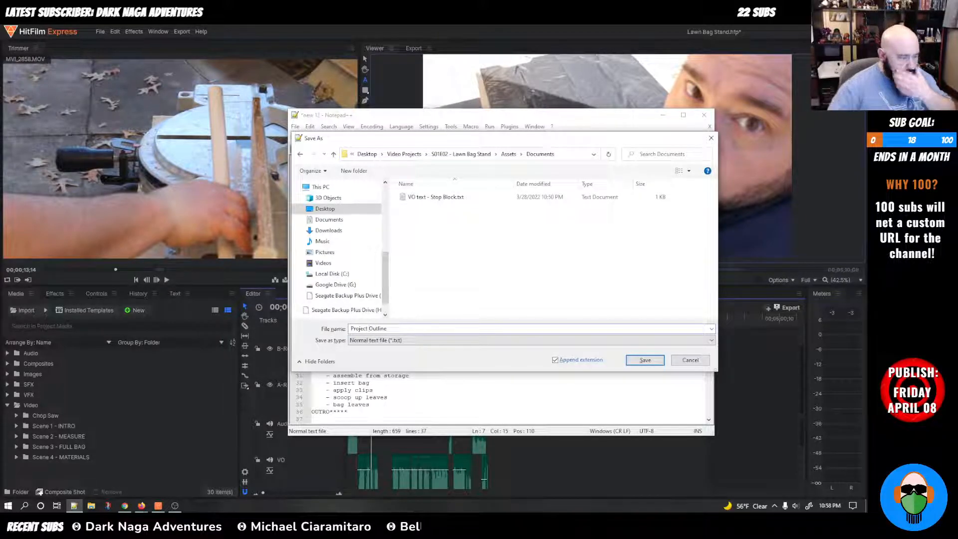
pyautogui.click(659, 363)
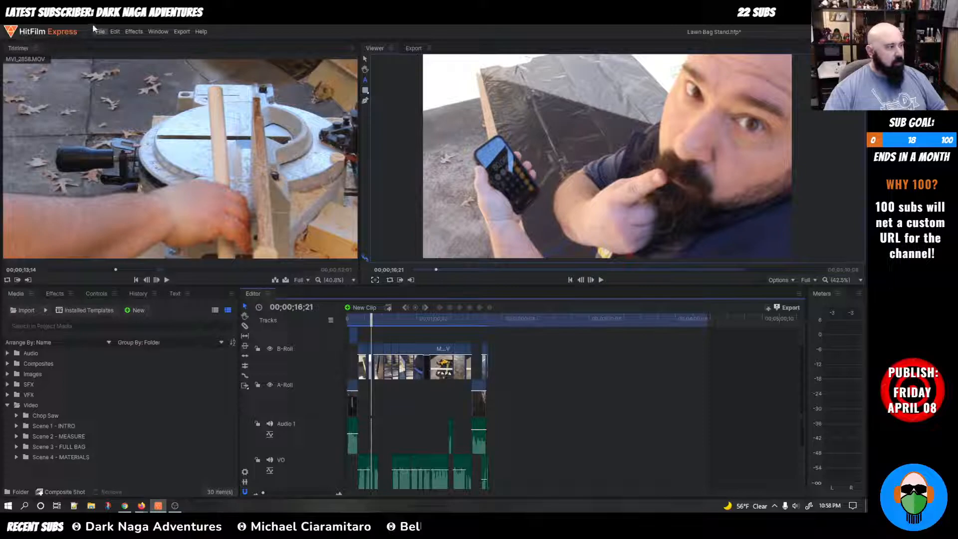
# Step: Switch to HitFilm Express, save the Lawn Bag Stand project and close the program
pyautogui.click(98, 32)
pyautogui.click(113, 82)
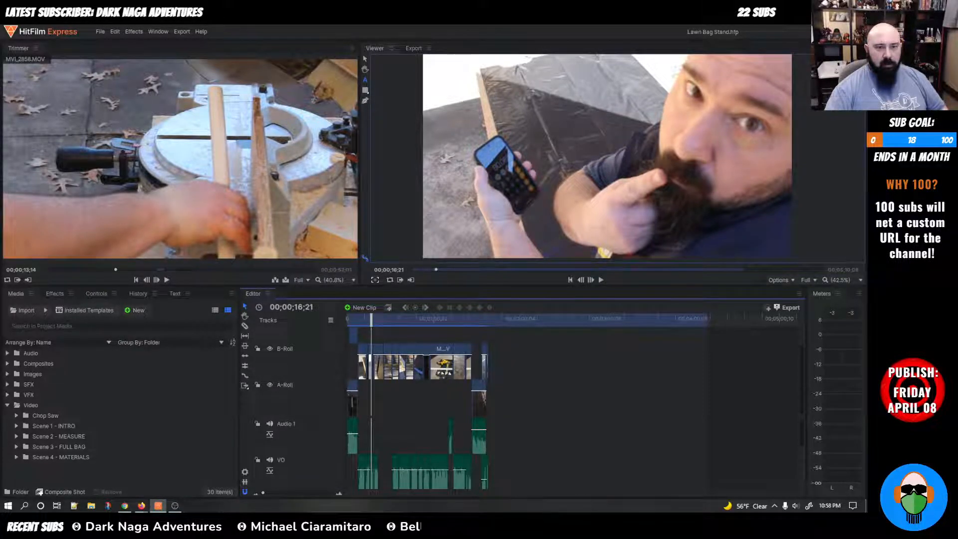
pyautogui.click(856, 32)
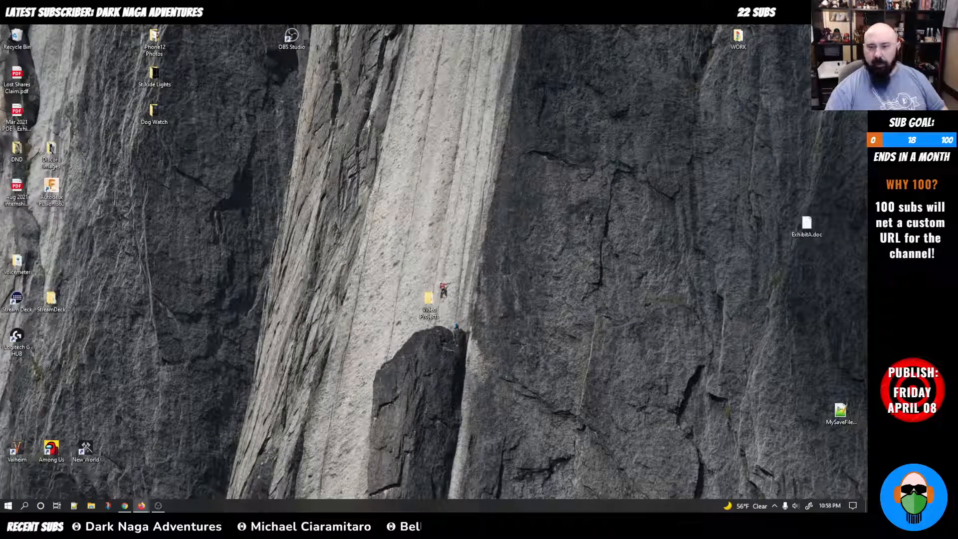